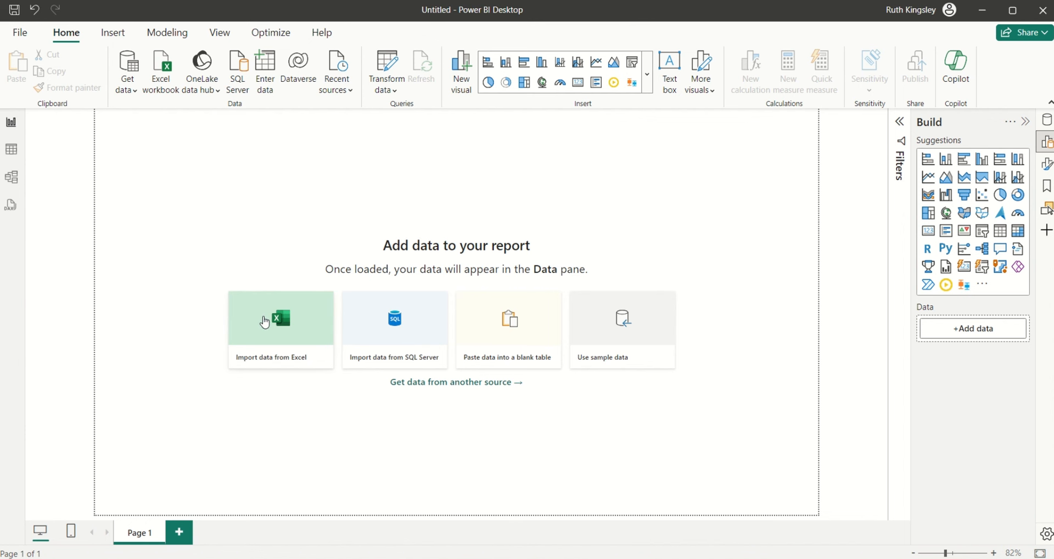
- Import the SportProducts table from the 7.-Sport-Products-Sales-Analysis Excel workbook and open it for transformation in Power Query Editor
{"action": "left_click", "coordinate": [264, 318]}
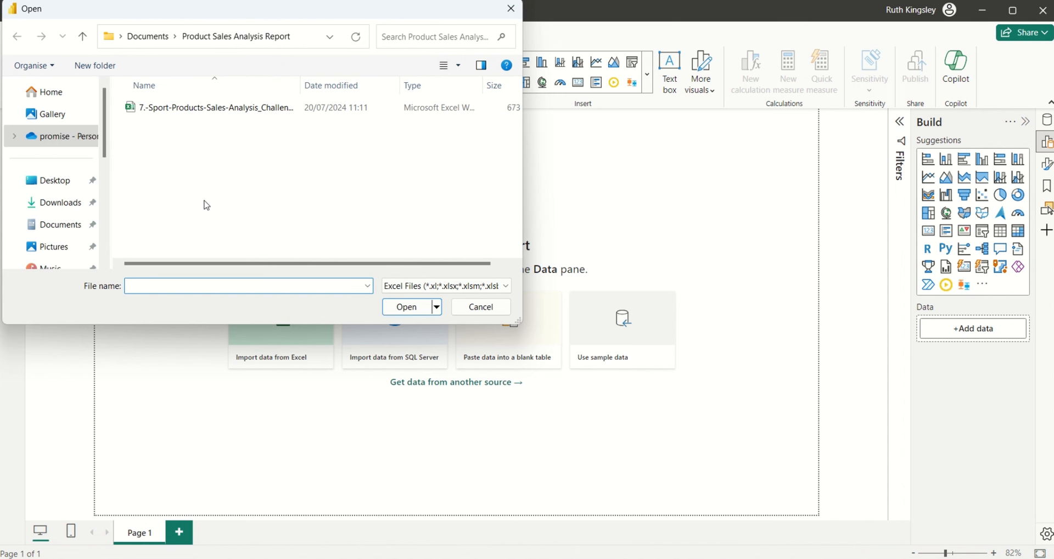
{"action": "double_click", "coordinate": [167, 108]}
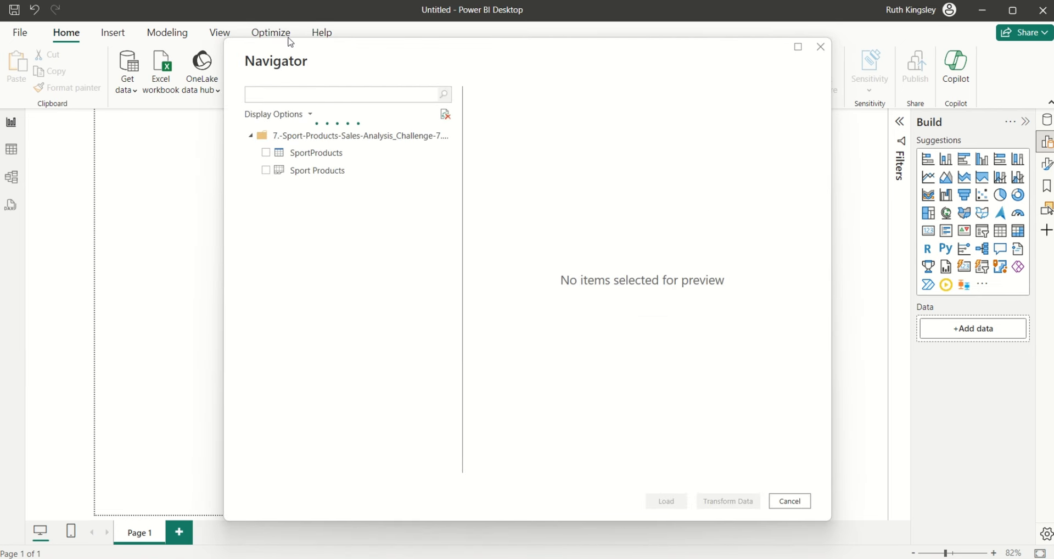
{"action": "left_click", "coordinate": [266, 153]}
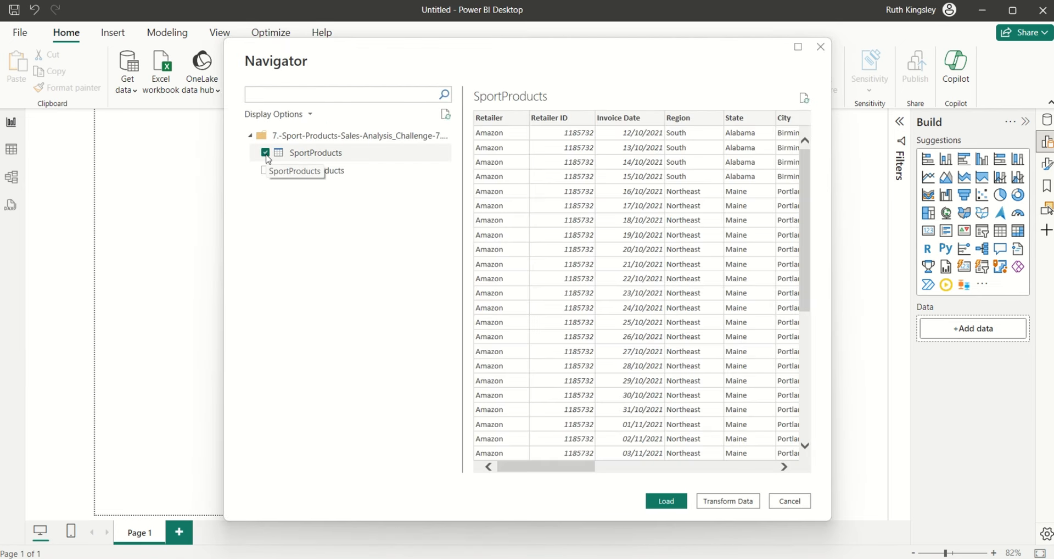
{"action": "left_click", "coordinate": [266, 153]}
{"action": "left_click", "coordinate": [266, 153]}
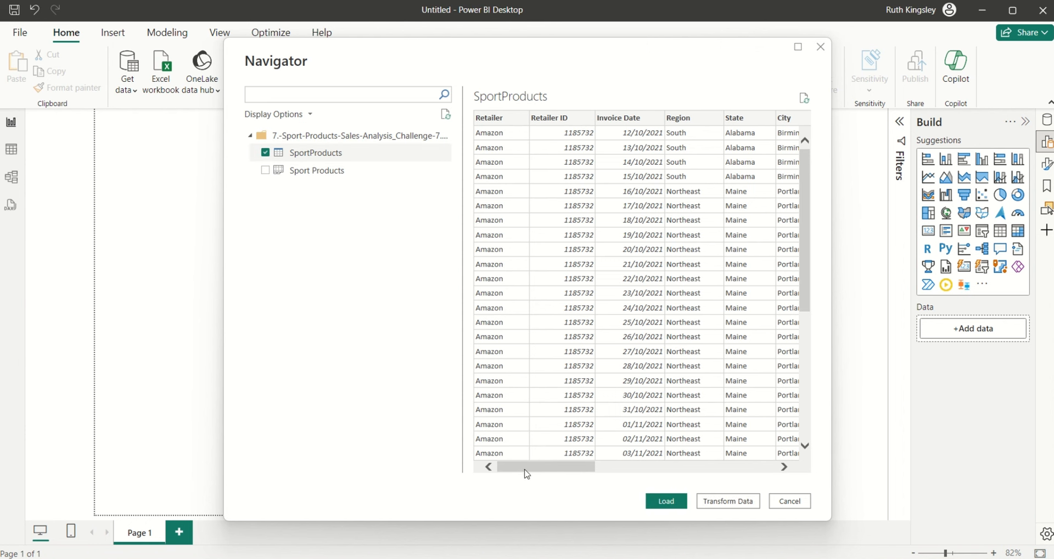
{"action": "mouse_move", "coordinate": [527, 467]}
{"action": "left_mouse_down"}
{"action": "mouse_move", "coordinate": [617, 469]}
{"action": "mouse_move", "coordinate": [517, 472]}
{"action": "left_mouse_up"}
{"action": "left_click", "coordinate": [724, 506]}
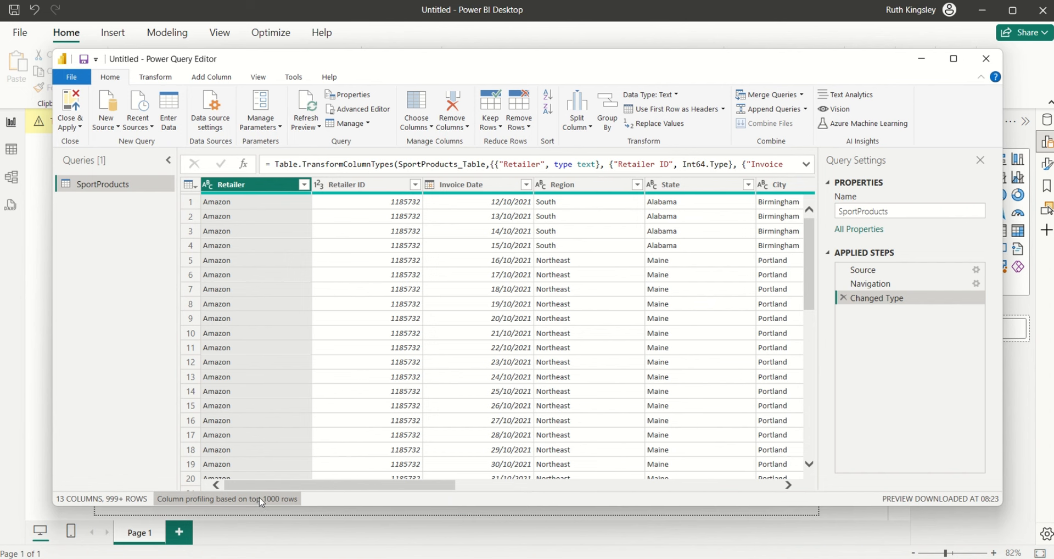
- Change the Total Sales, Operating Proft and Operating Margin columns to Fixed decimal number, replacing the current type conversion
{"action": "left_click_drag", "start_coordinate": [257, 487], "coordinate": [334, 492]}
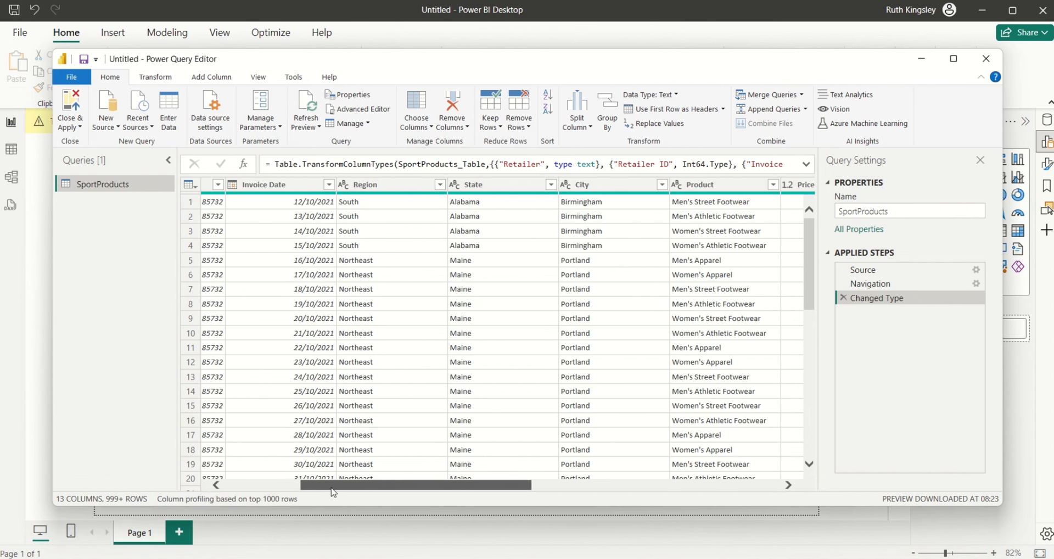
{"action": "left_click_drag", "start_coordinate": [333, 492], "coordinate": [515, 467]}
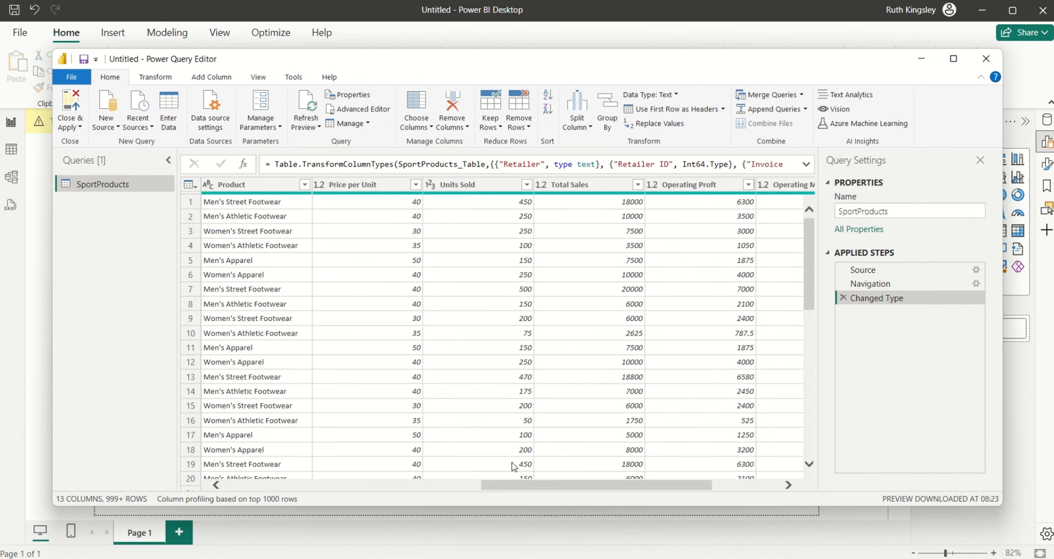
{"action": "left_click", "coordinate": [340, 184]}
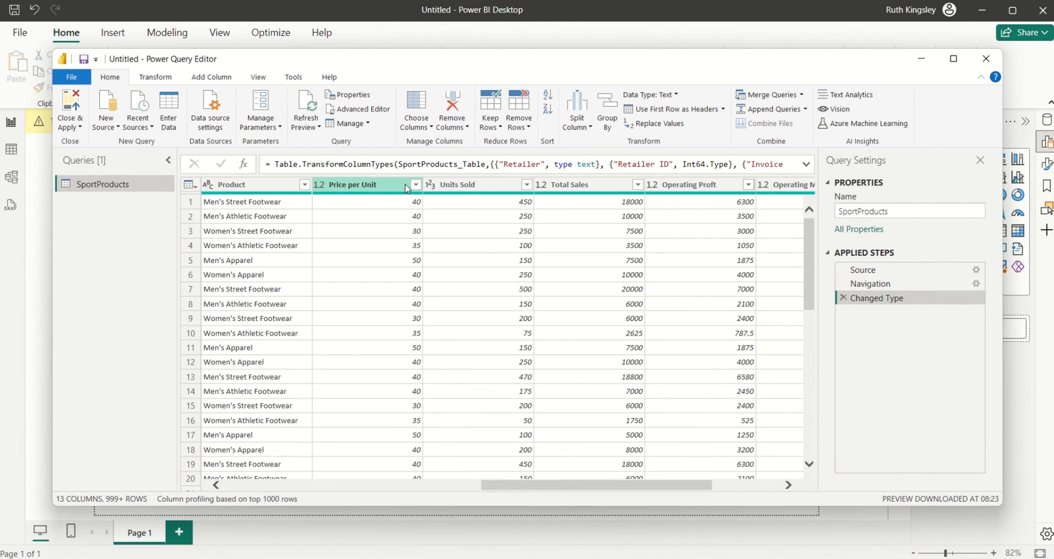
{"action": "left_click", "coordinate": [322, 186]}
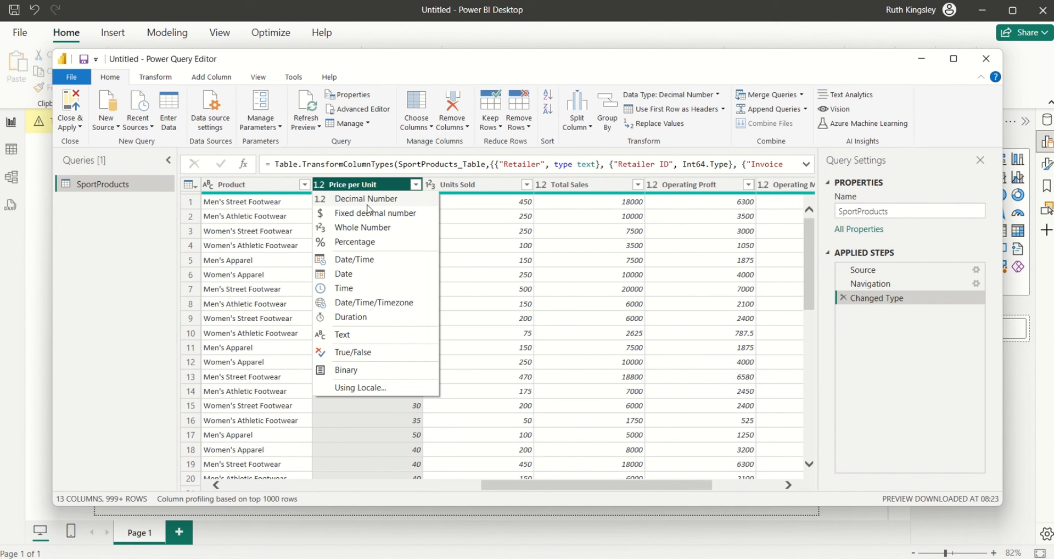
{"action": "left_click", "coordinate": [592, 189]}
{"action": "left_click", "coordinate": [592, 189]}
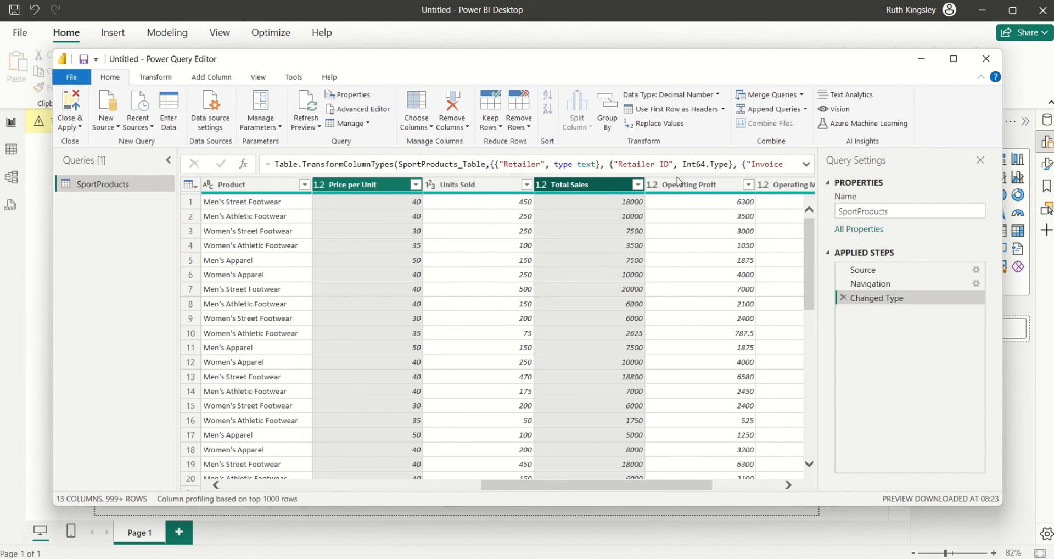
{"action": "left_click", "coordinate": [785, 185]}
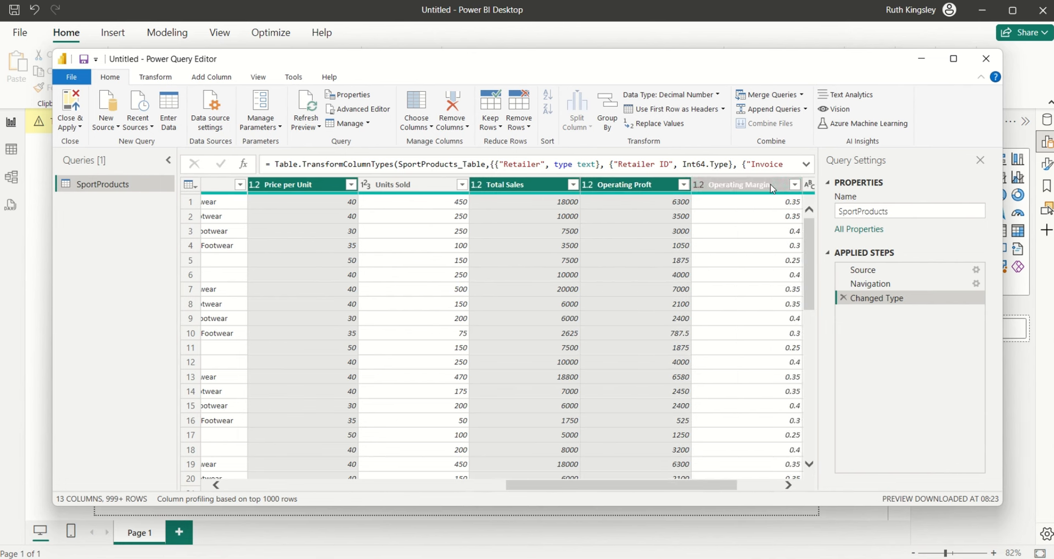
{"action": "right_click", "coordinate": [771, 188]}
{"action": "left_click", "coordinate": [639, 189], "text": "ctrl"}
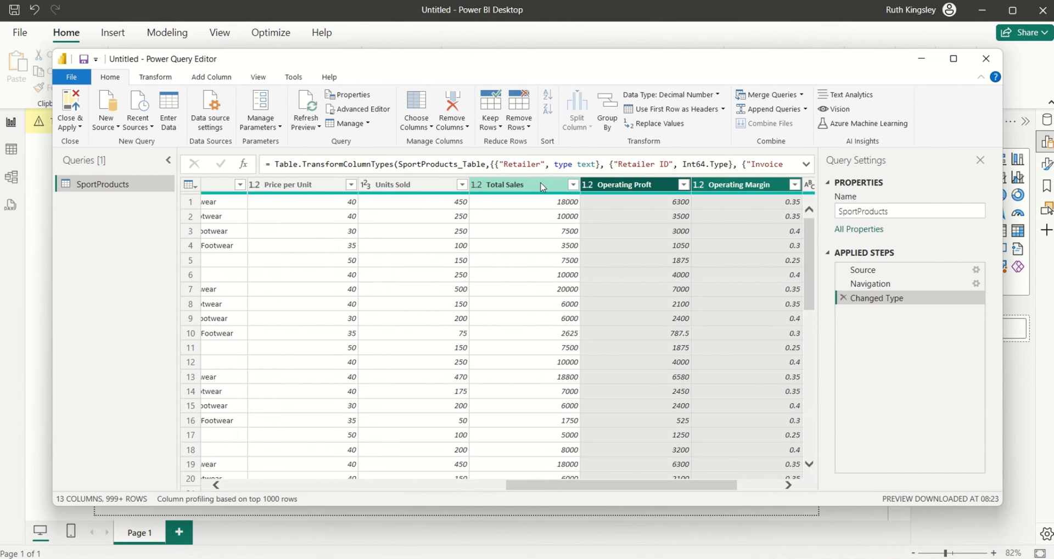
{"action": "left_click", "coordinate": [523, 188], "text": "ctrl"}
{"action": "left_click", "coordinate": [277, 188], "text": "ctrl"}
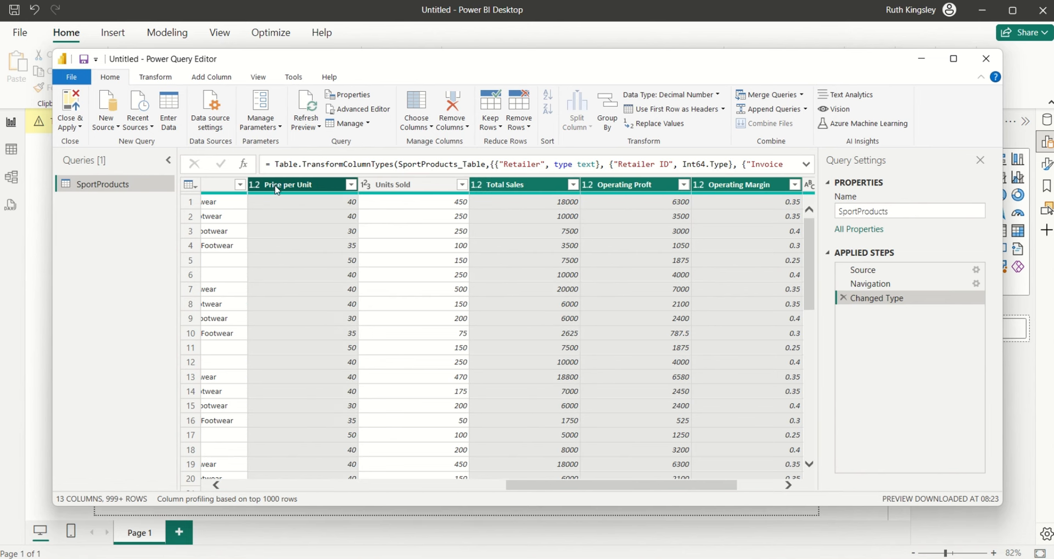
{"action": "left_click", "coordinate": [256, 186]}
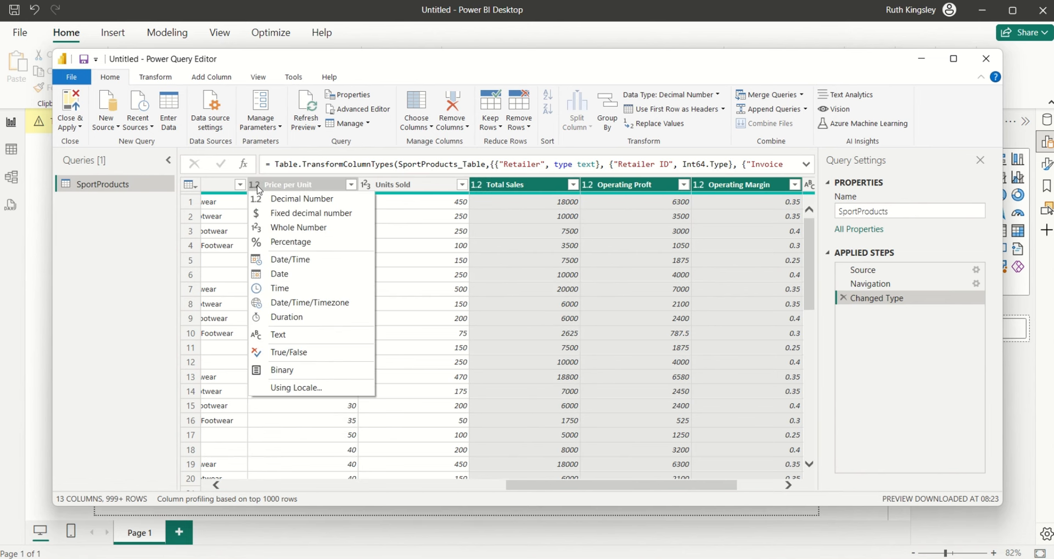
{"action": "left_click", "coordinate": [277, 215]}
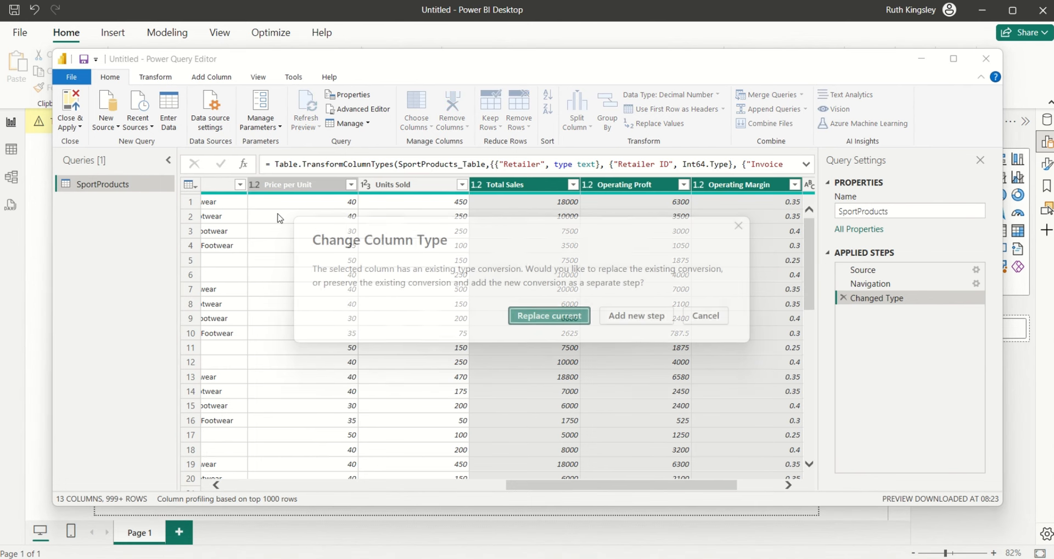
{"action": "left_click", "coordinate": [553, 318]}
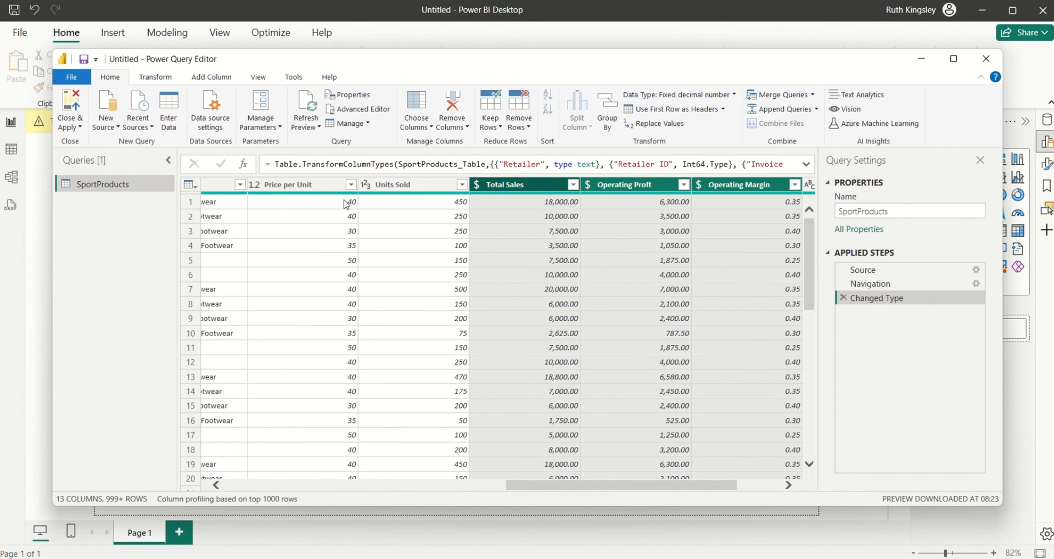
- Duplicate the SportProducts query four times, making each new copy from the most recent one
{"action": "left_click_drag", "start_coordinate": [543, 485], "coordinate": [240, 495]}
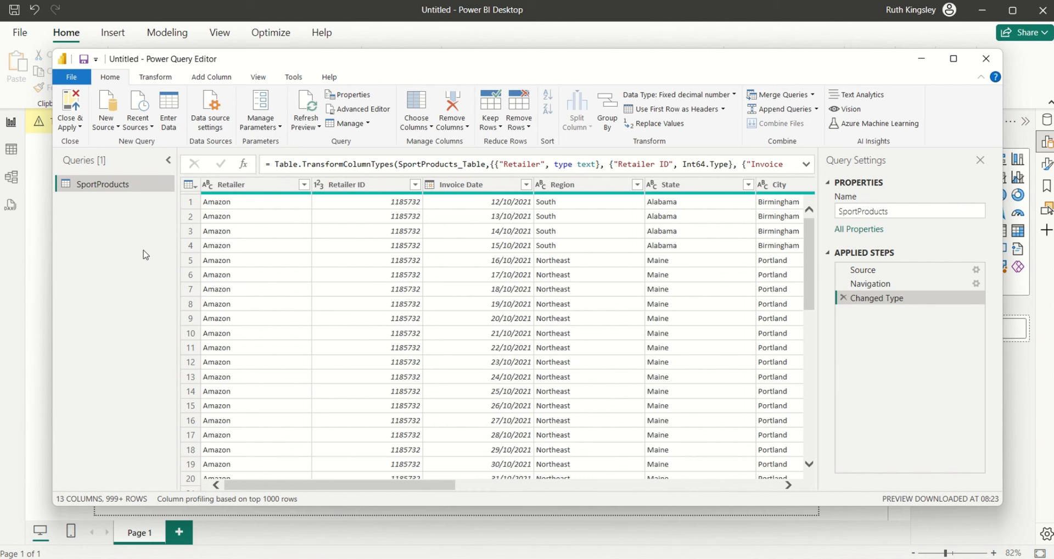
{"action": "right_click", "coordinate": [111, 188]}
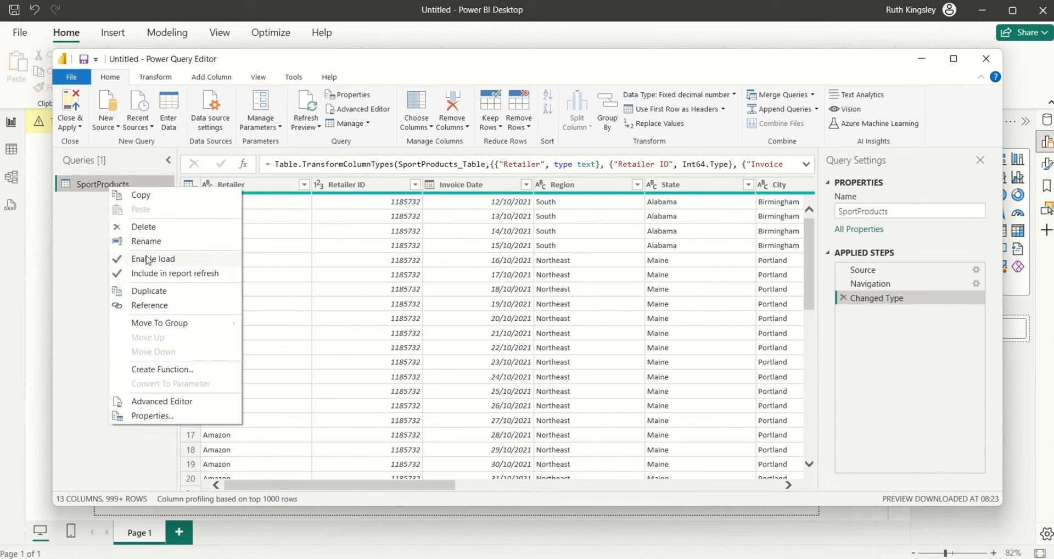
{"action": "left_click", "coordinate": [147, 290]}
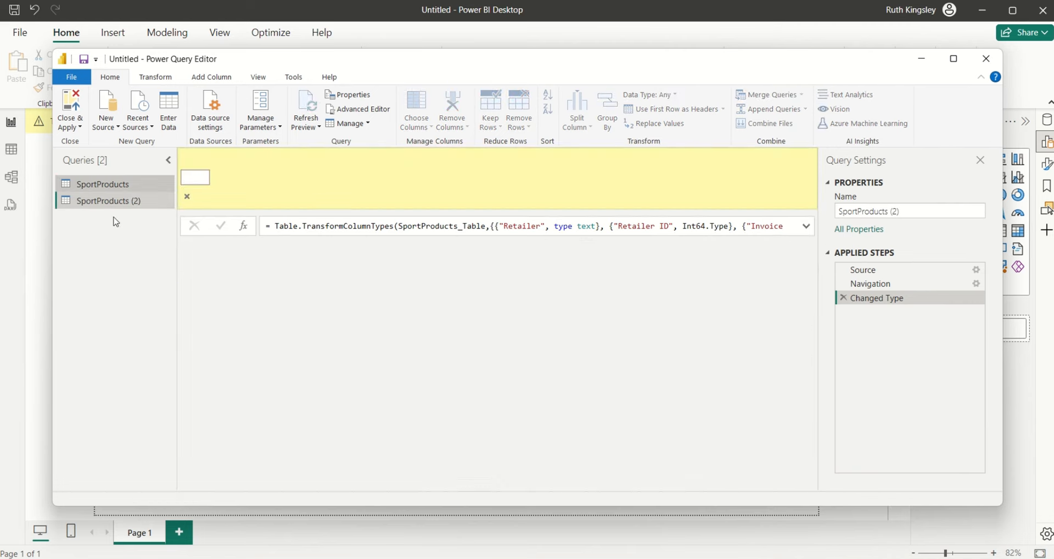
{"action": "right_click", "coordinate": [111, 201]}
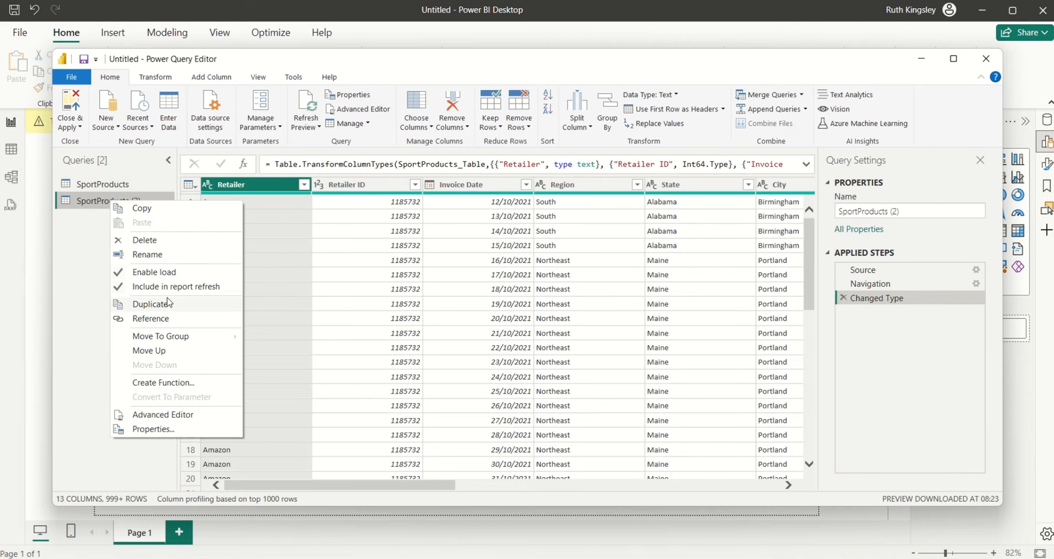
{"action": "left_click", "coordinate": [149, 304]}
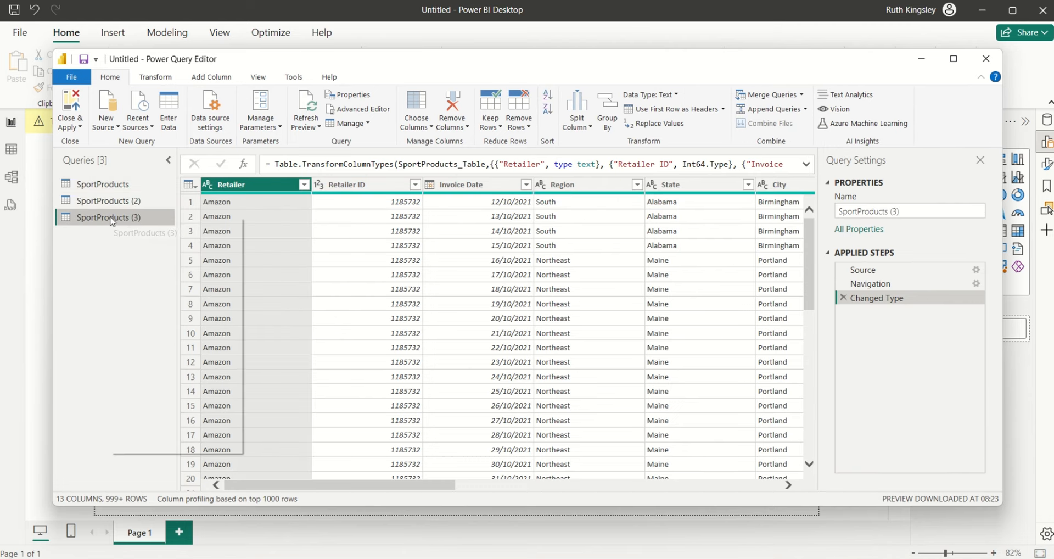
{"action": "right_click", "coordinate": [112, 220]}
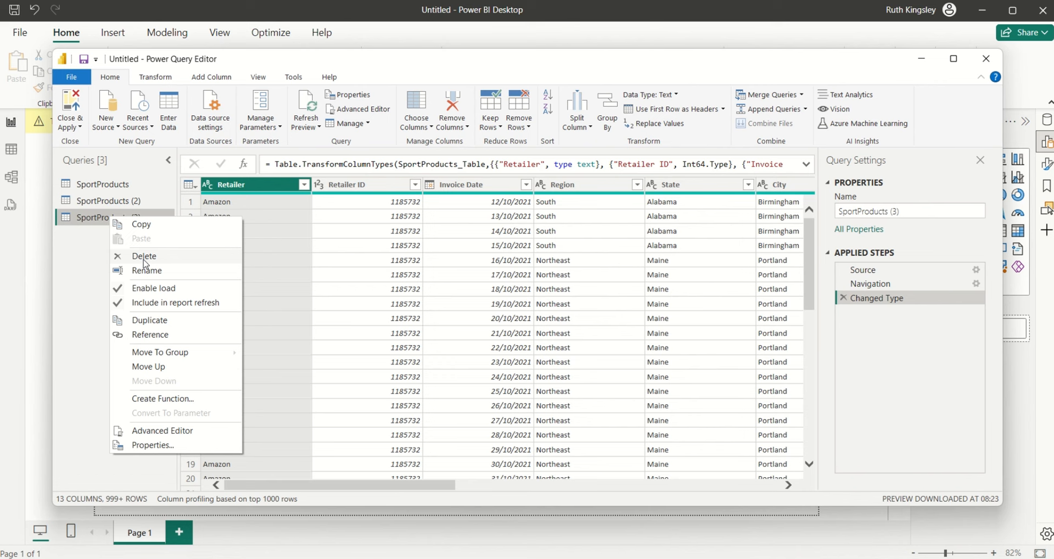
{"action": "left_click", "coordinate": [148, 320]}
{"action": "right_click", "coordinate": [129, 234]}
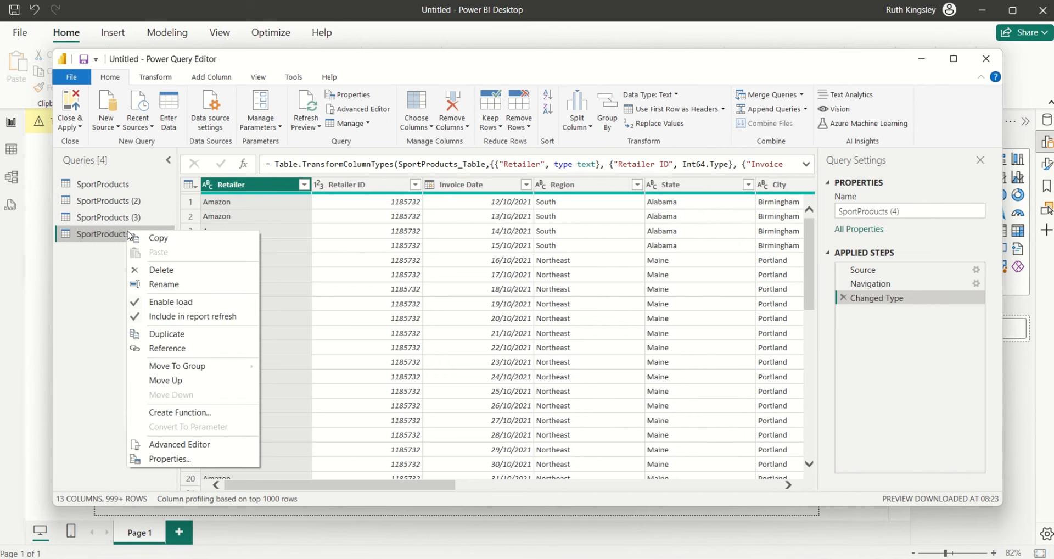
{"action": "left_click", "coordinate": [162, 334]}
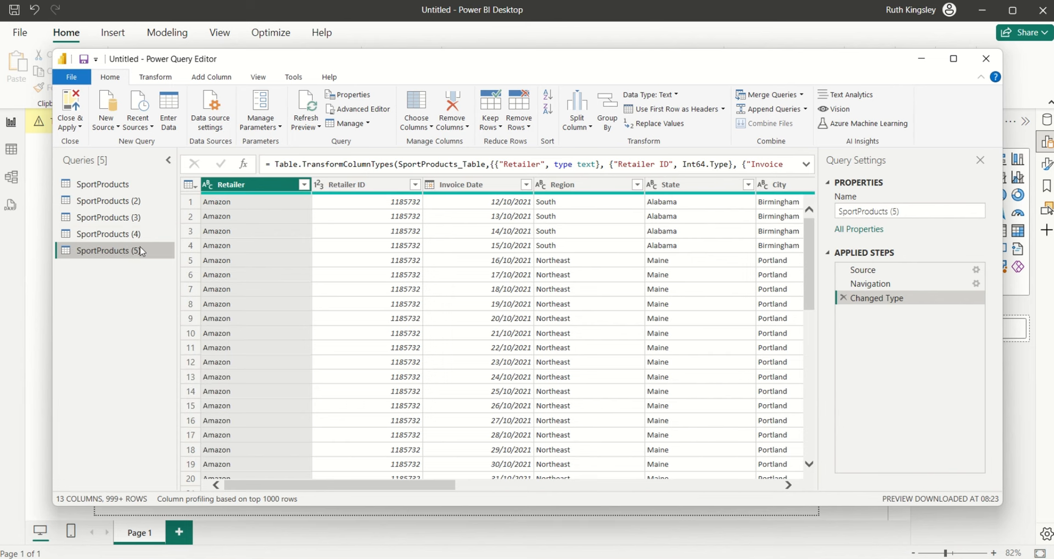
- Reduce the SportProducts (2) query to the Product column only using Choose Columns
{"action": "left_click", "coordinate": [112, 206]}
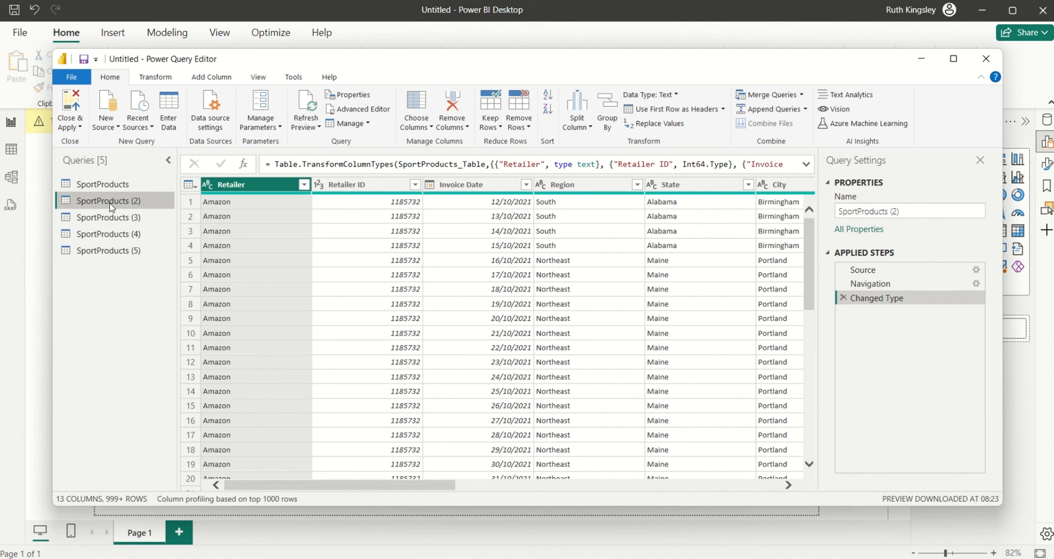
{"action": "left_click", "coordinate": [431, 127]}
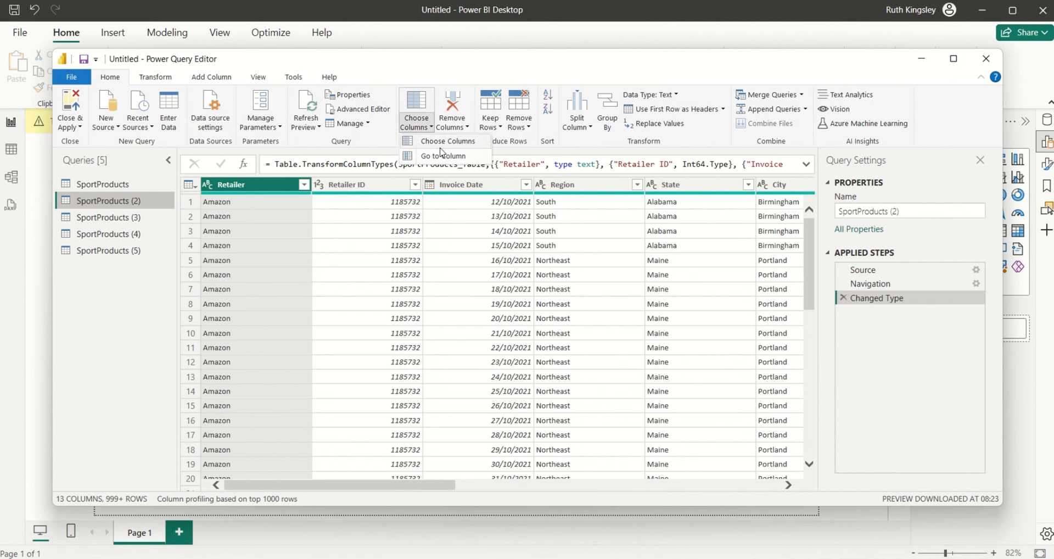
{"action": "left_click", "coordinate": [440, 144]}
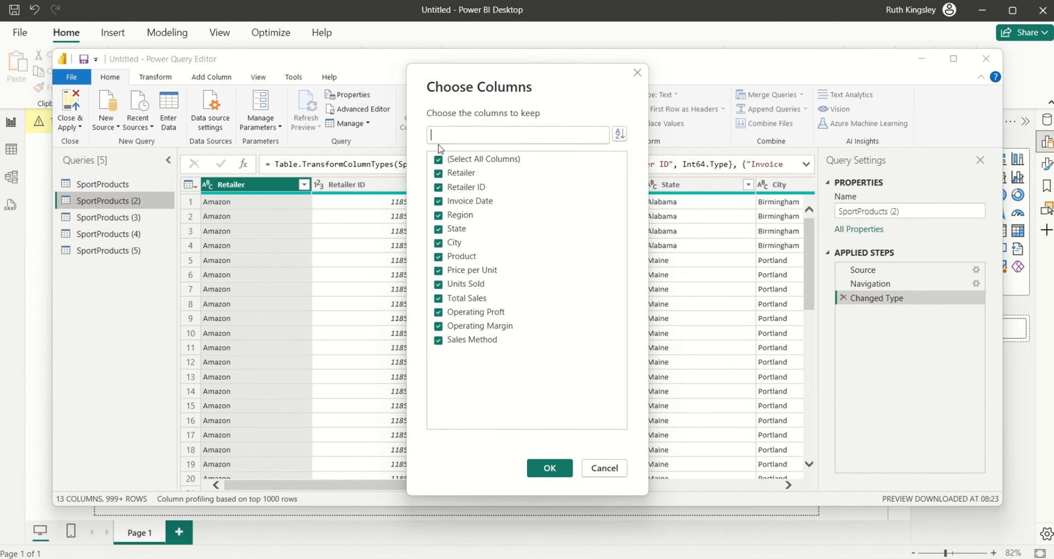
{"action": "left_click", "coordinate": [438, 160]}
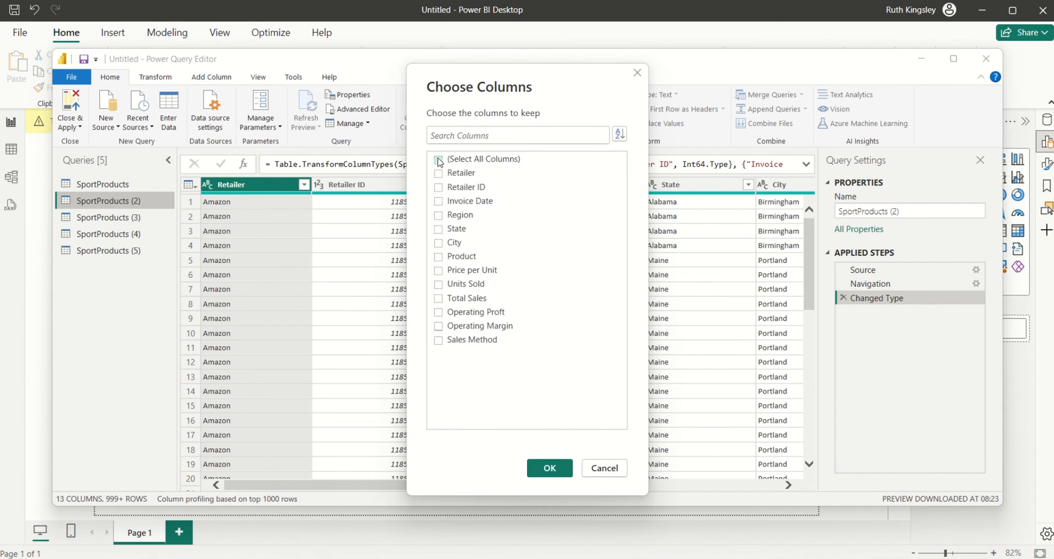
{"action": "left_click", "coordinate": [442, 256]}
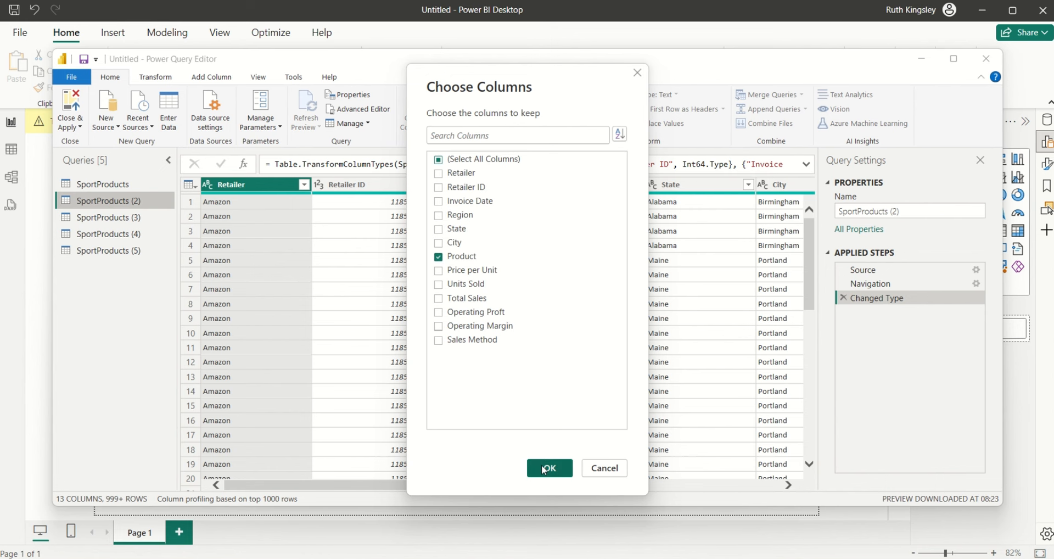
{"action": "left_click", "coordinate": [544, 469]}
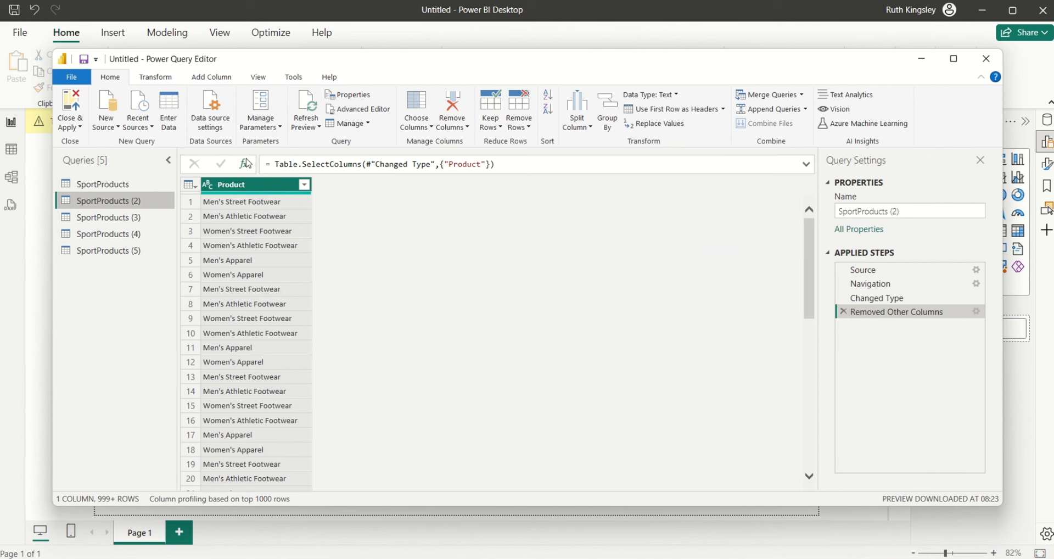
- Remove duplicates from the Product column in SportProducts (2) and add an index column starting from 1
{"action": "right_click", "coordinate": [237, 188]}
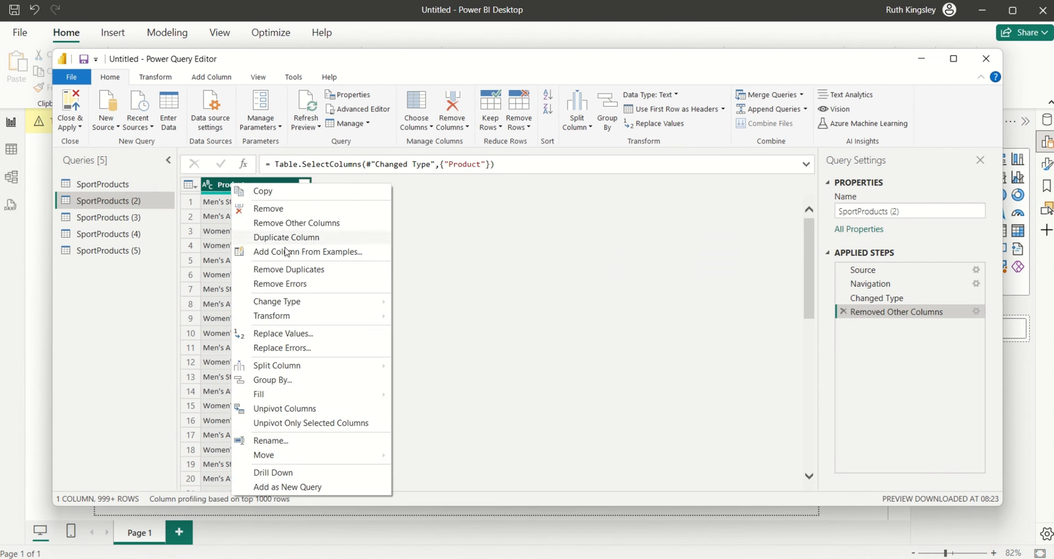
{"action": "left_click", "coordinate": [294, 276]}
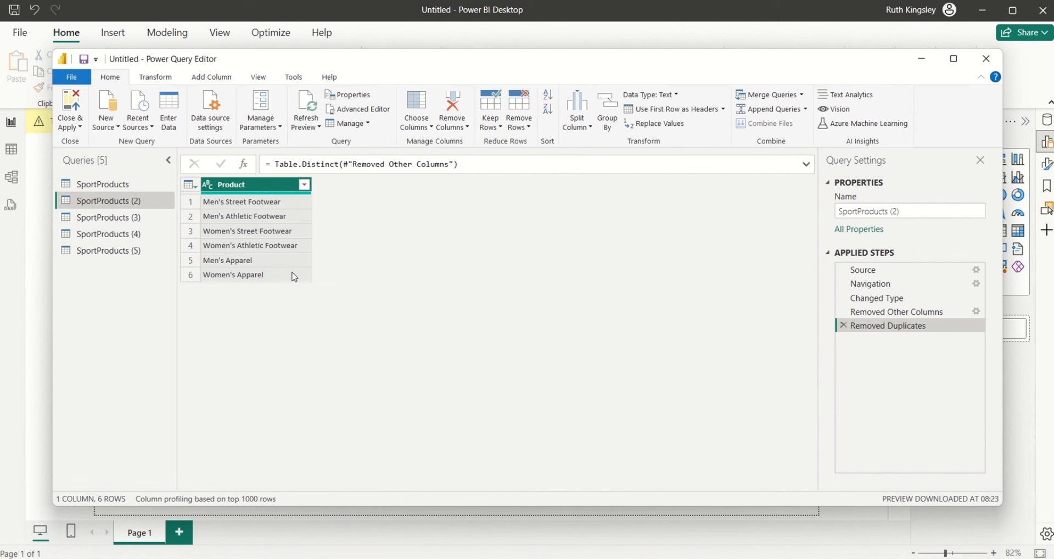
{"action": "left_click", "coordinate": [216, 80]}
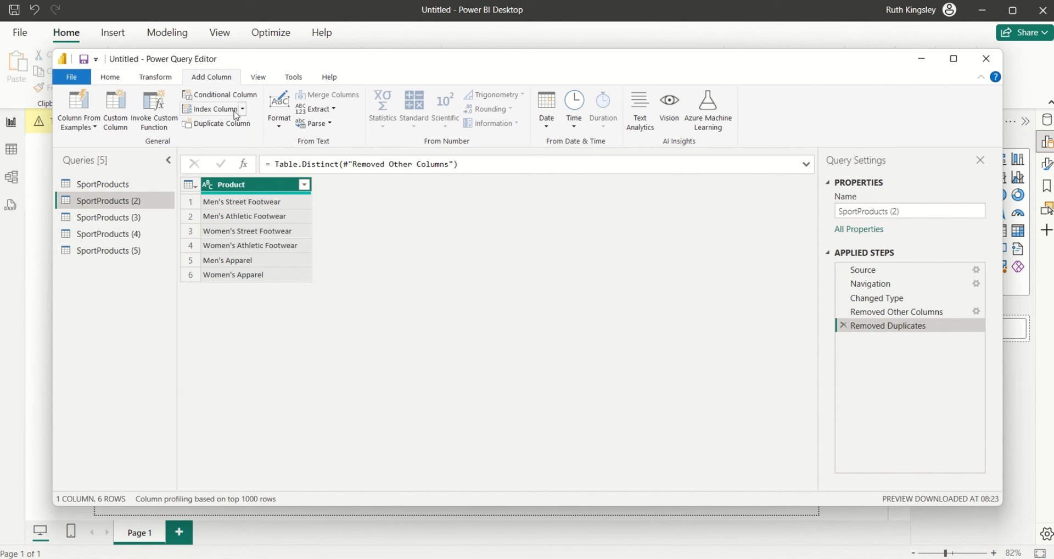
{"action": "left_click", "coordinate": [242, 109]}
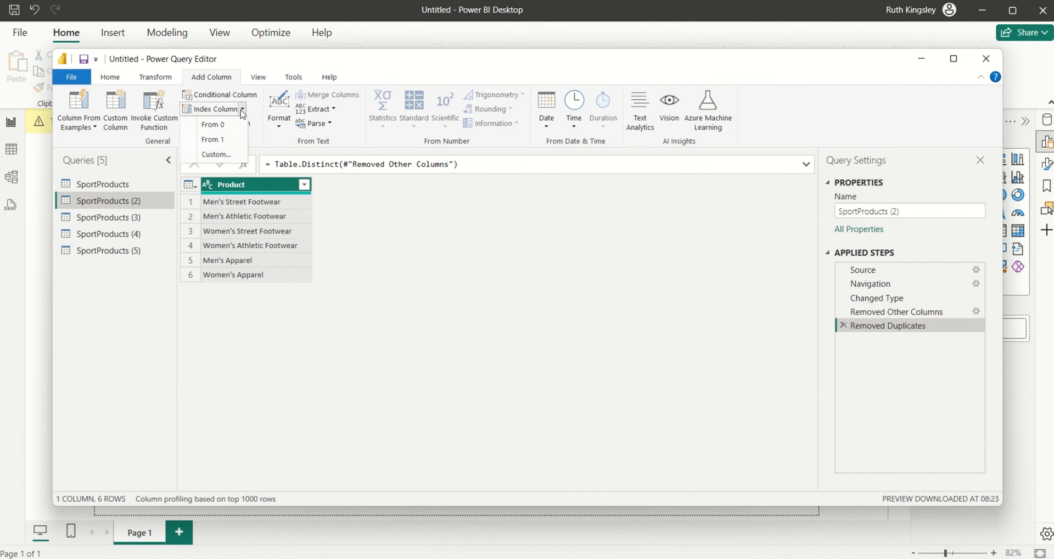
{"action": "left_click", "coordinate": [214, 139]}
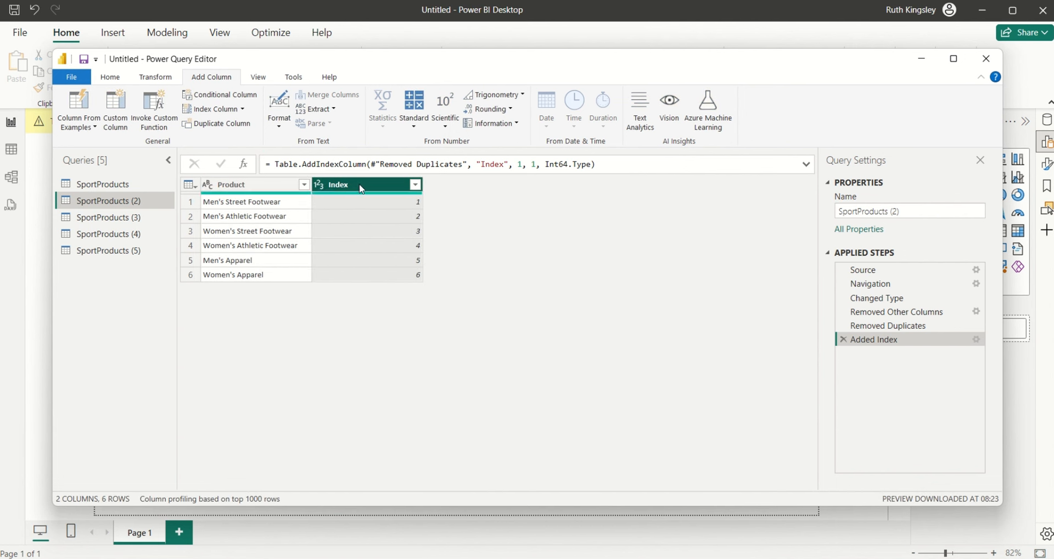
- Move the Index column in front of the Product column and rename it Product Id
{"action": "left_click_drag", "start_coordinate": [362, 189], "coordinate": [248, 192]}
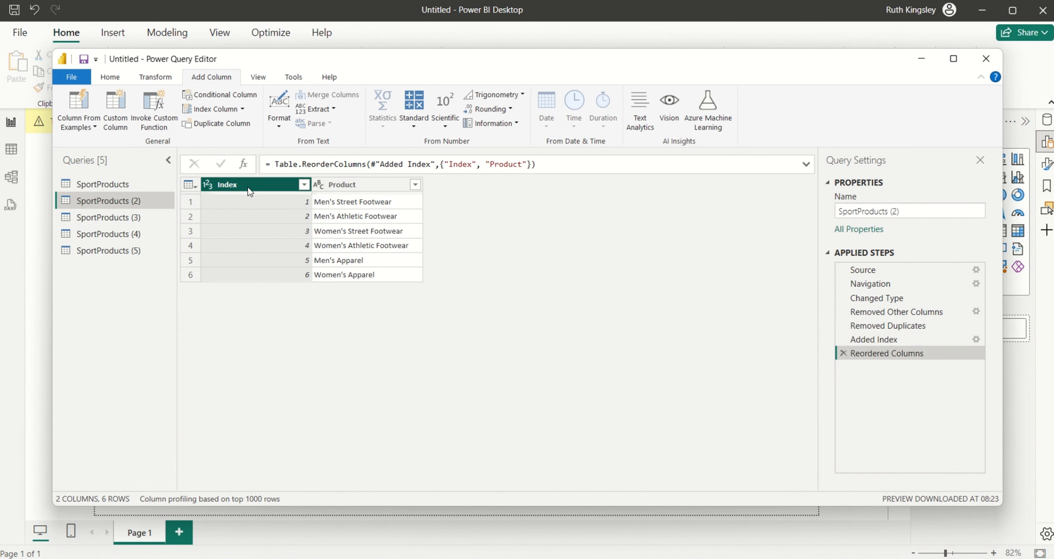
{"action": "double_click", "coordinate": [246, 188]}
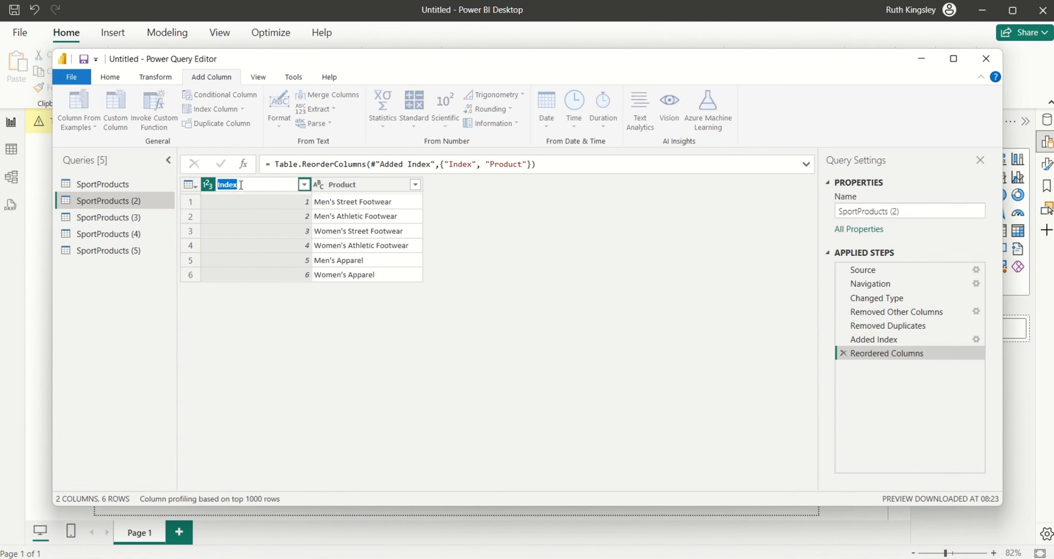
{"action": "type", "text": "Product Id"}
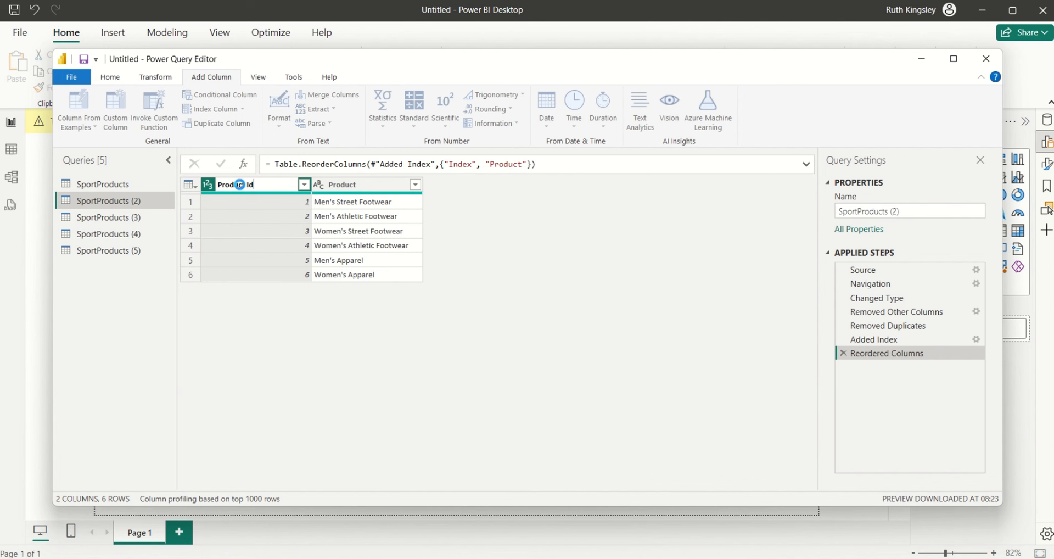
{"action": "key", "text": "Return"}
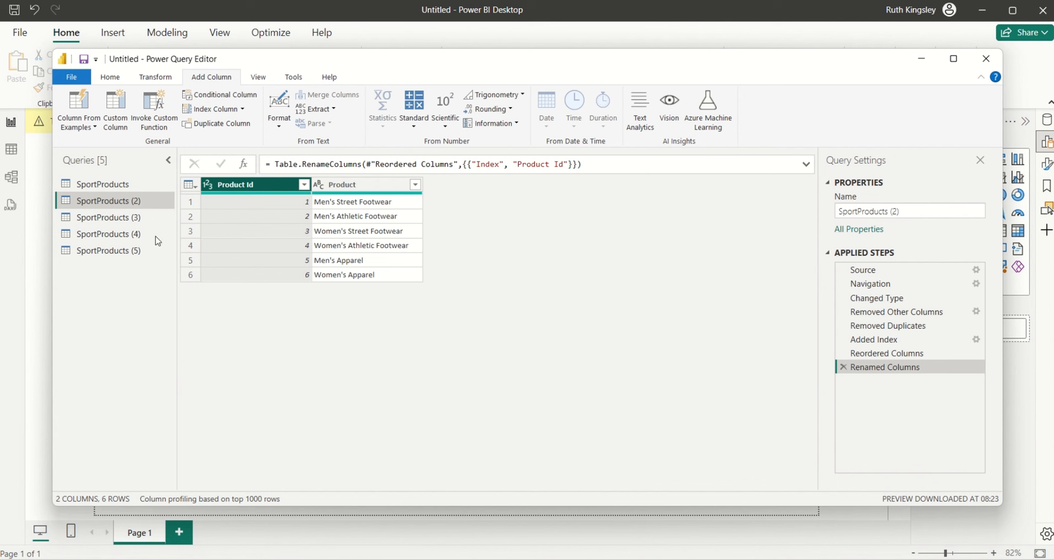
- Rename the SportProducts (2) query as dim_Product
{"action": "double_click", "coordinate": [127, 203]}
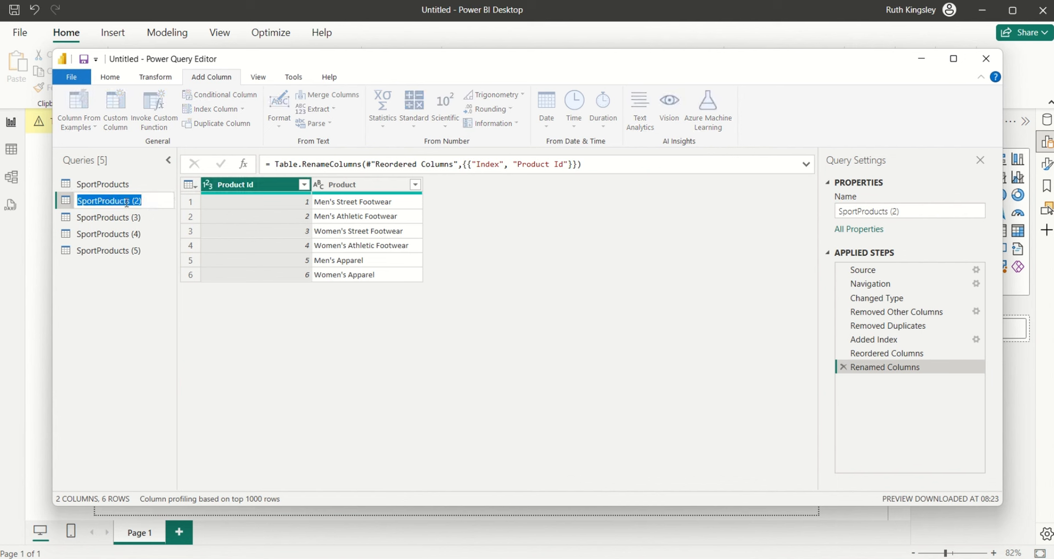
{"action": "type", "text": "dim_"}
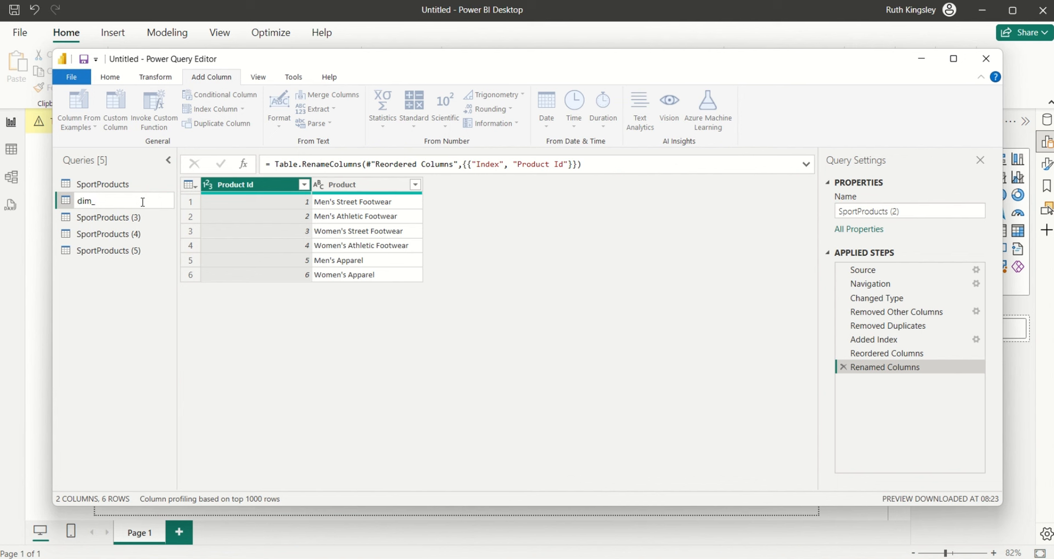
{"action": "type", "text": "Product"}
{"action": "key", "text": "Return"}
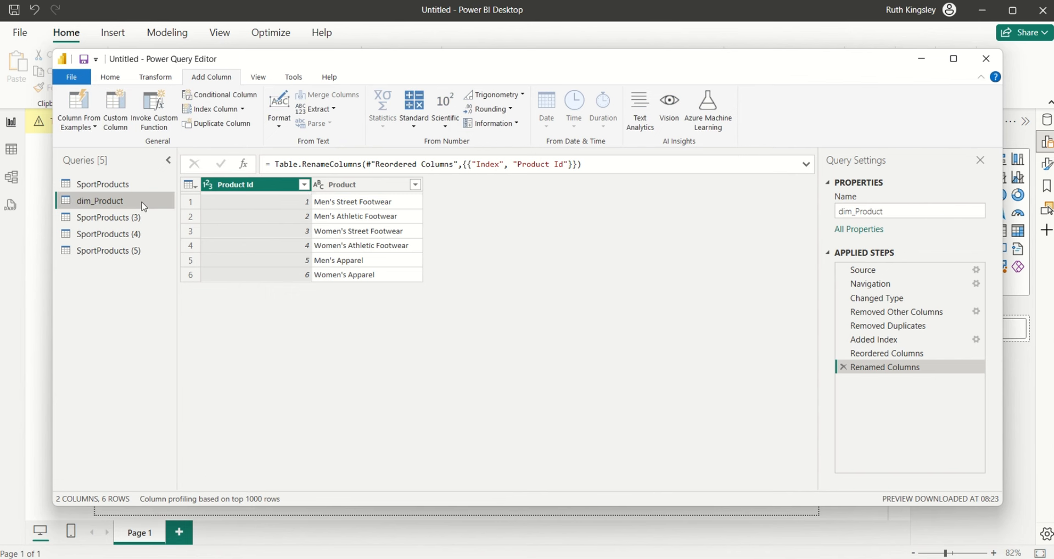
- Reduce the SportProducts (3) query to the Retailer and Retailer ID columns using Choose Columns
{"action": "left_click", "coordinate": [117, 223]}
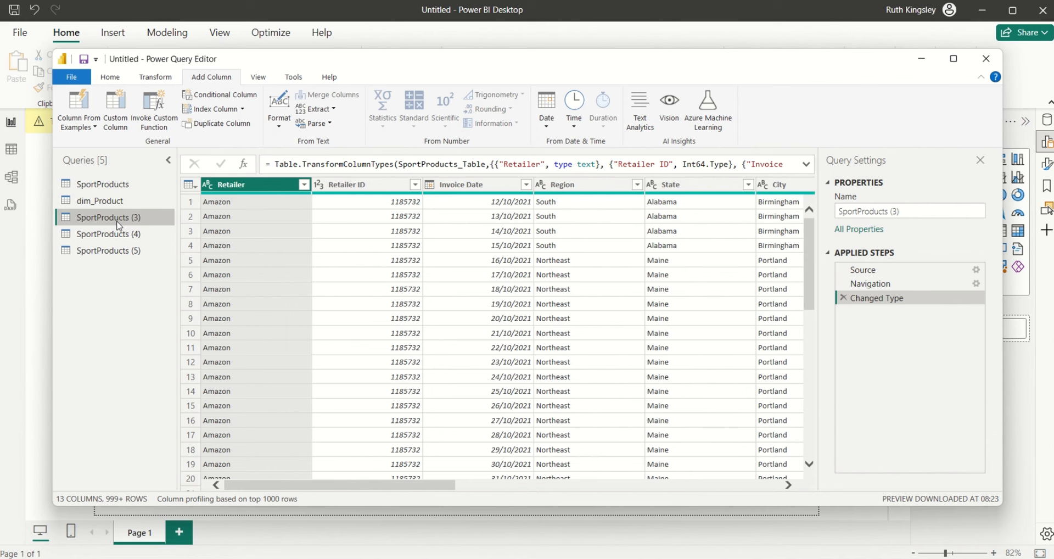
{"action": "left_click", "coordinate": [112, 83]}
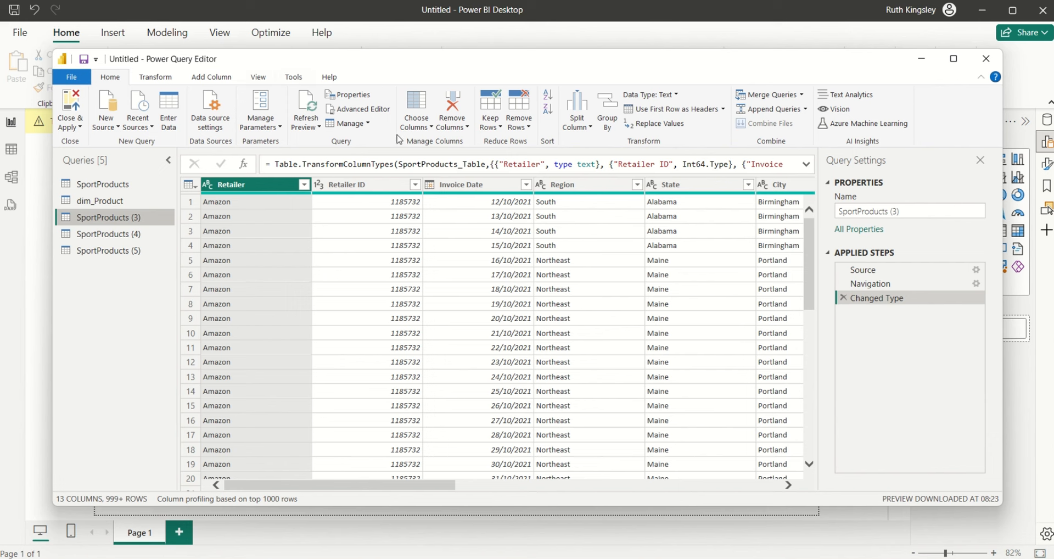
{"action": "left_click", "coordinate": [423, 127]}
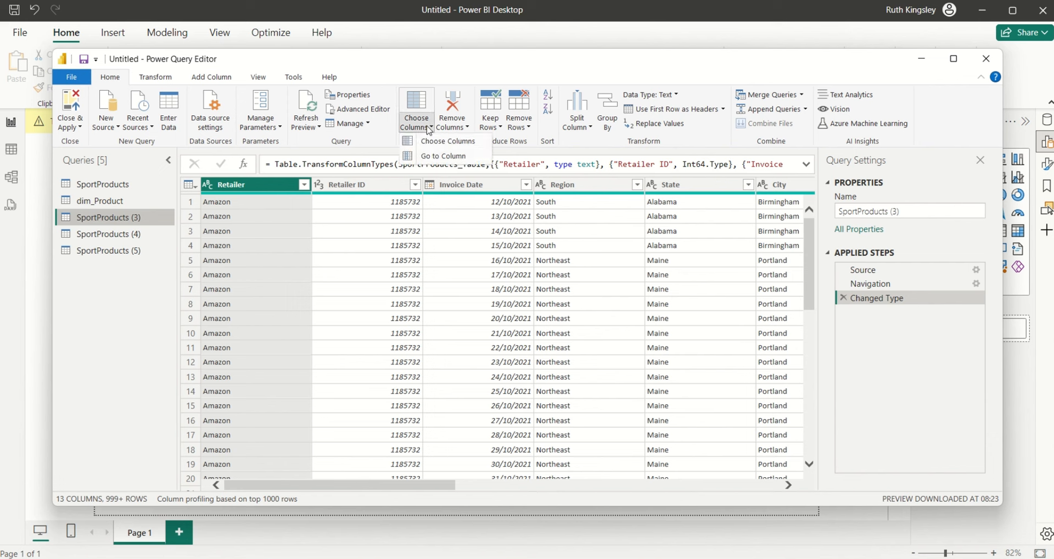
{"action": "left_click", "coordinate": [440, 144]}
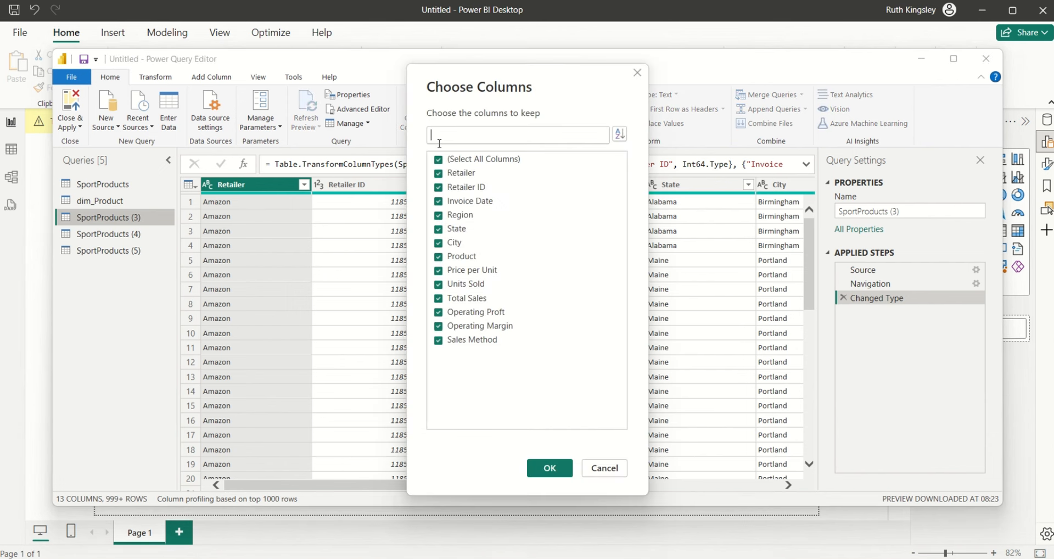
{"action": "left_click", "coordinate": [438, 160]}
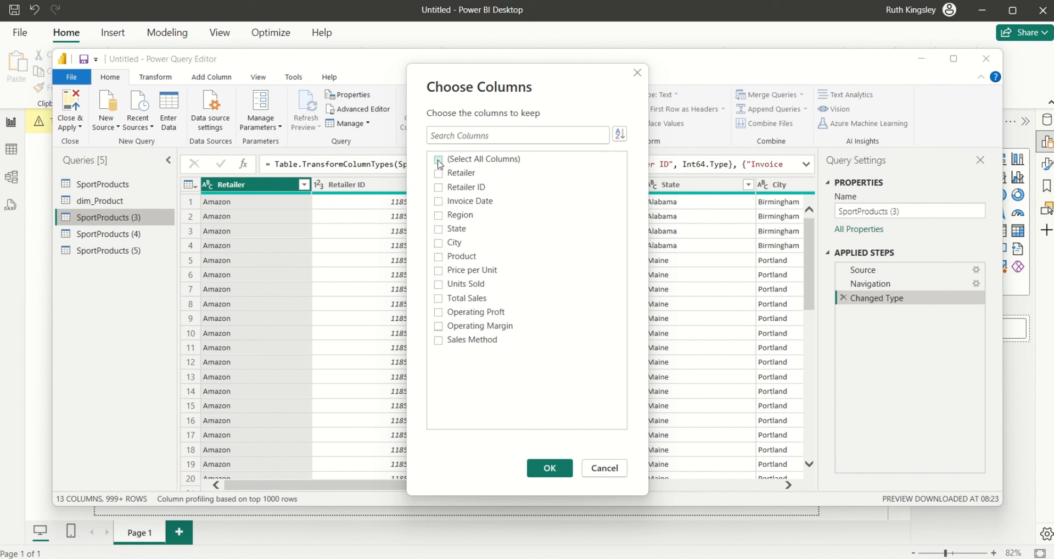
{"action": "left_click", "coordinate": [438, 174]}
{"action": "left_click", "coordinate": [439, 188]}
{"action": "left_click", "coordinate": [550, 468]}
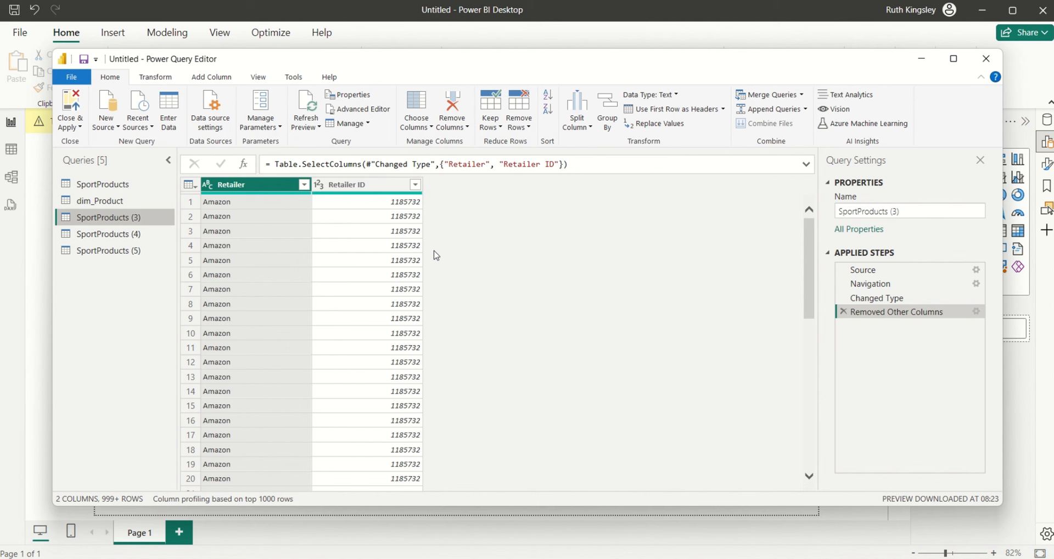
- Remove duplicates based on the Retailer ID column in SportProducts (3) and move that column in front of Retailer
{"action": "left_click", "coordinate": [350, 187]}
{"action": "right_click", "coordinate": [352, 189]}
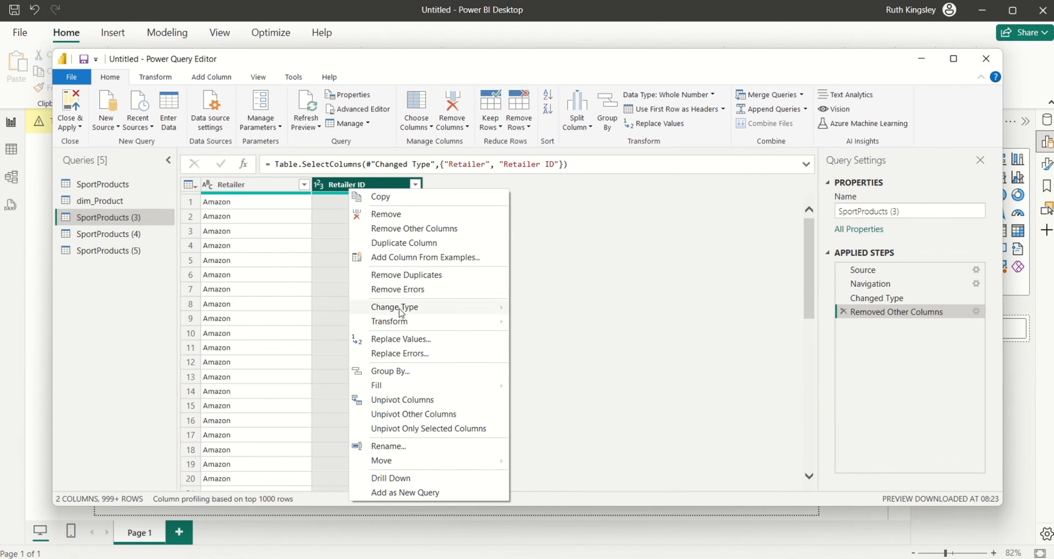
{"action": "left_click", "coordinate": [409, 274]}
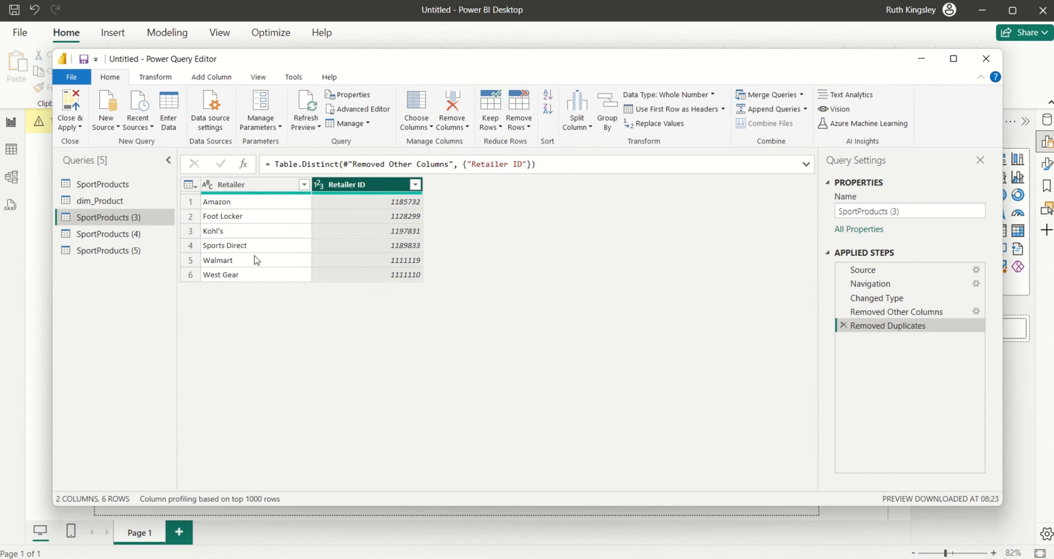
{"action": "left_click_drag", "start_coordinate": [374, 188], "coordinate": [260, 200]}
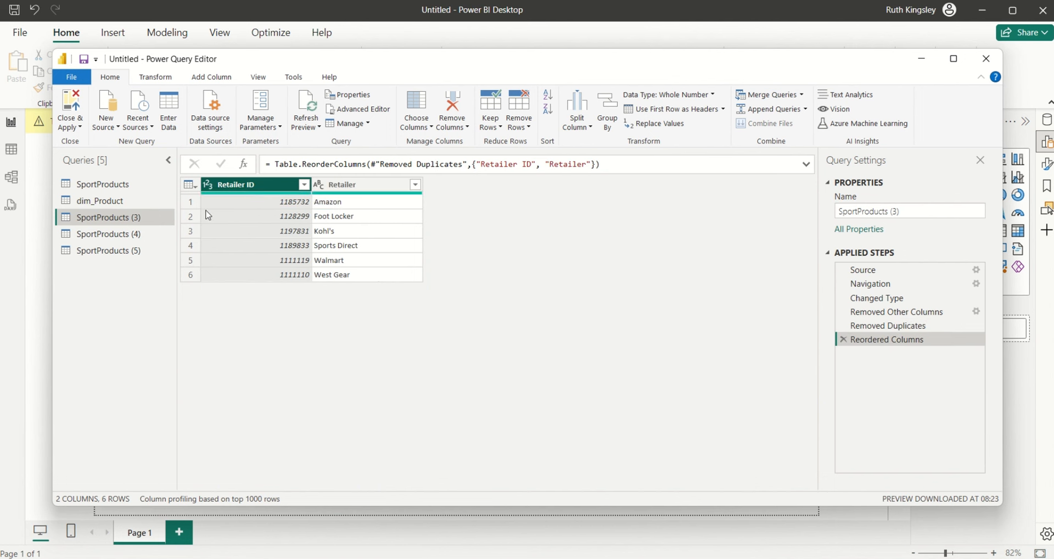
- Rename the SportProducts (3) query as dim_Retailer
{"action": "double_click", "coordinate": [123, 220]}
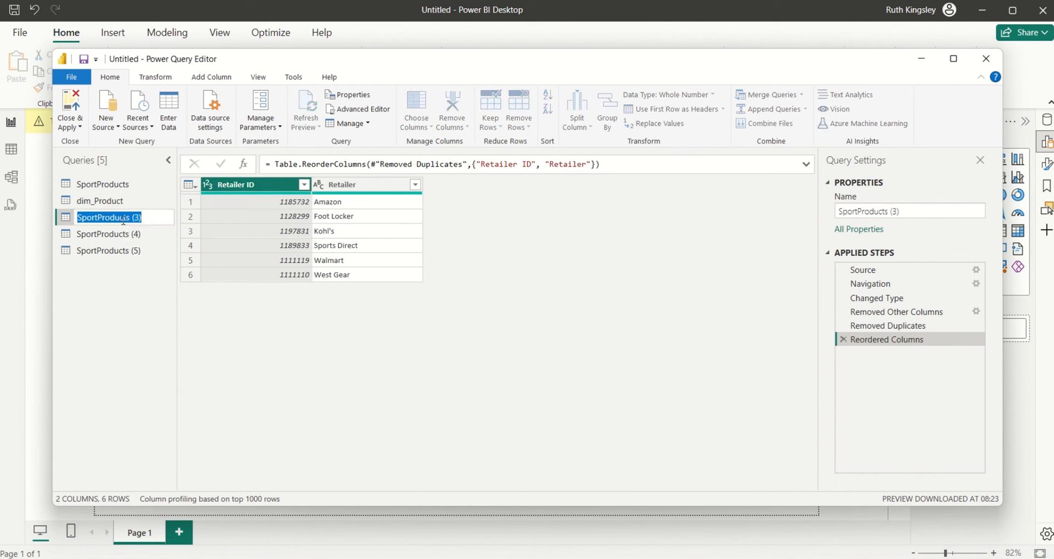
{"action": "type", "text": "dim"}
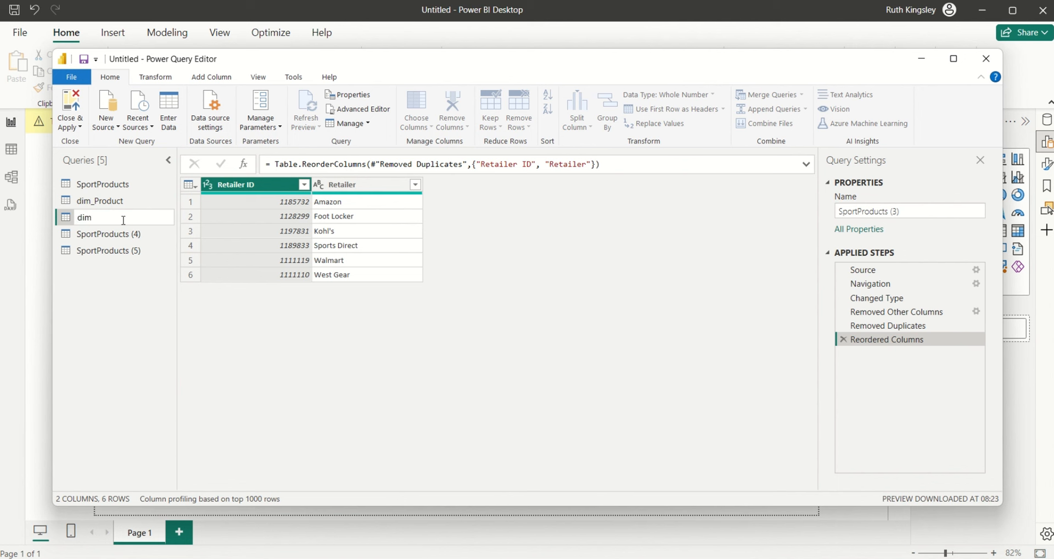
{"action": "type", "text": "_Retailer"}
{"action": "key", "text": "Return"}
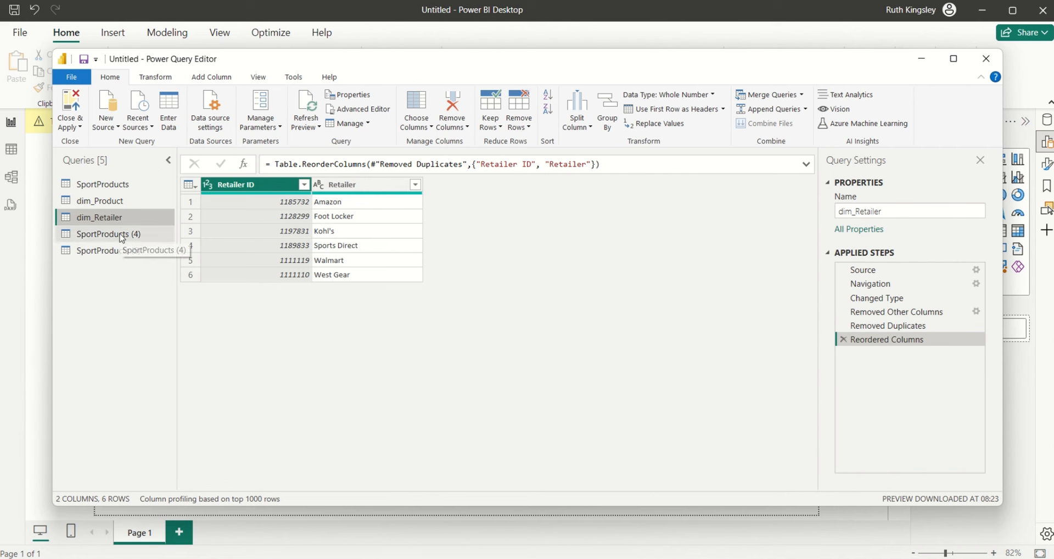
- Reduce the SportProducts (4) query to the Region, State and City columns using Choose Columns
{"action": "left_click", "coordinate": [122, 236]}
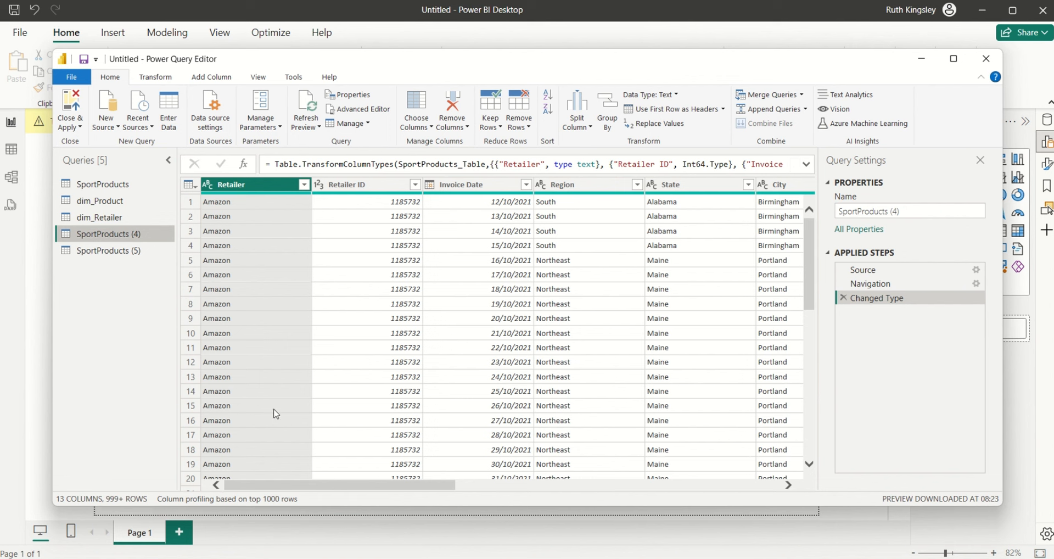
{"action": "left_click", "coordinate": [430, 130]}
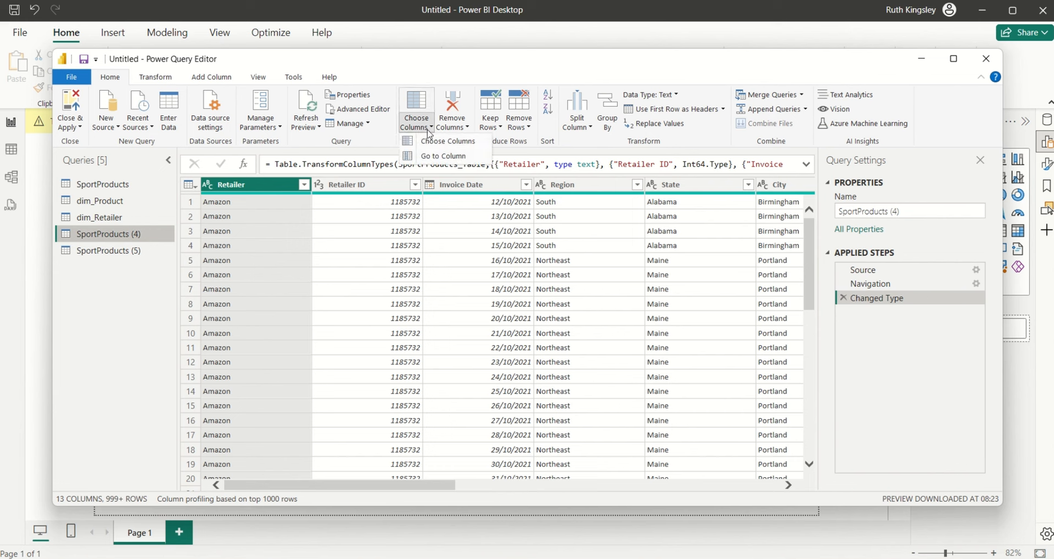
{"action": "left_click", "coordinate": [432, 142]}
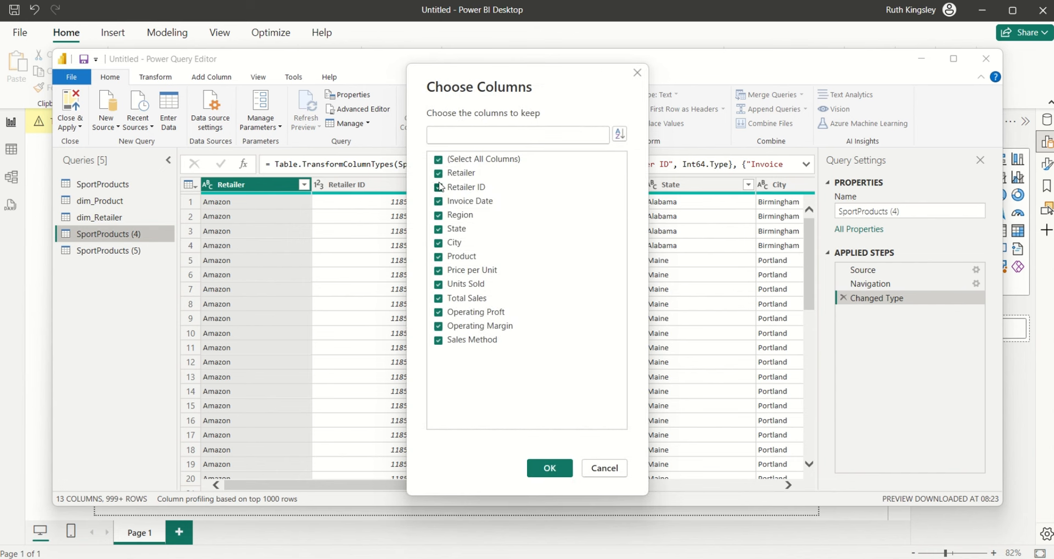
{"action": "left_click", "coordinate": [438, 159]}
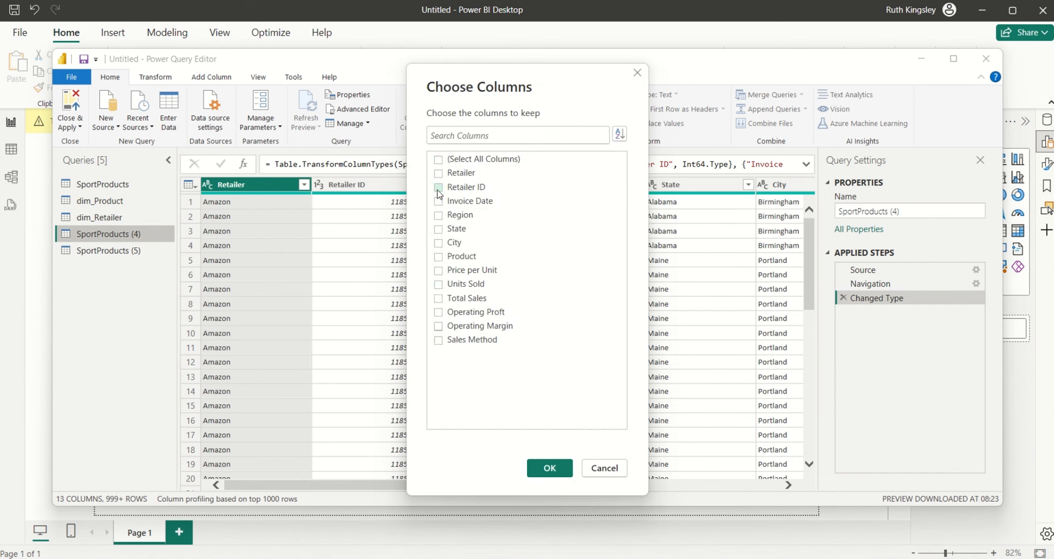
{"action": "left_click", "coordinate": [439, 218]}
{"action": "left_click", "coordinate": [438, 229]}
{"action": "left_click", "coordinate": [439, 243]}
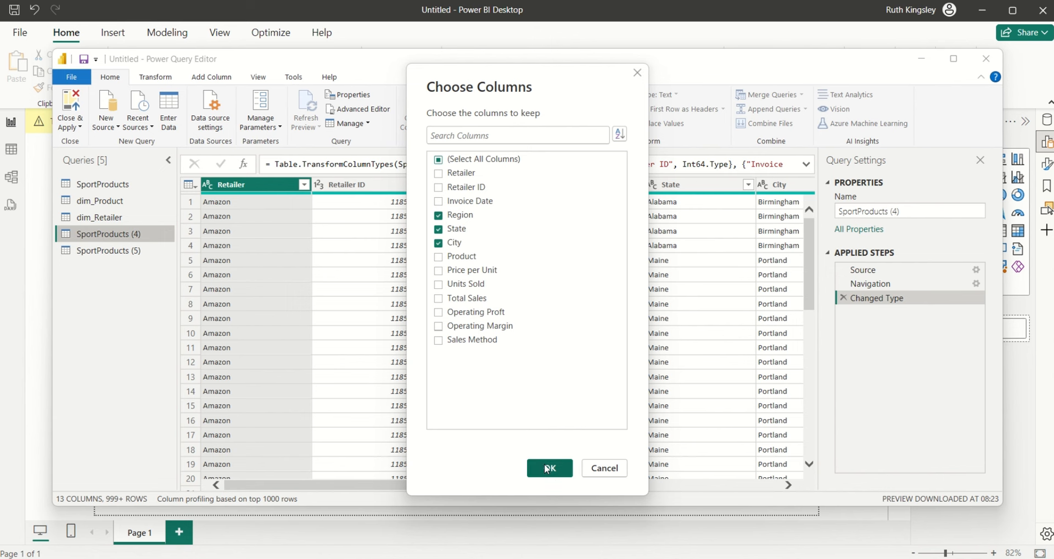
{"action": "left_click", "coordinate": [547, 468]}
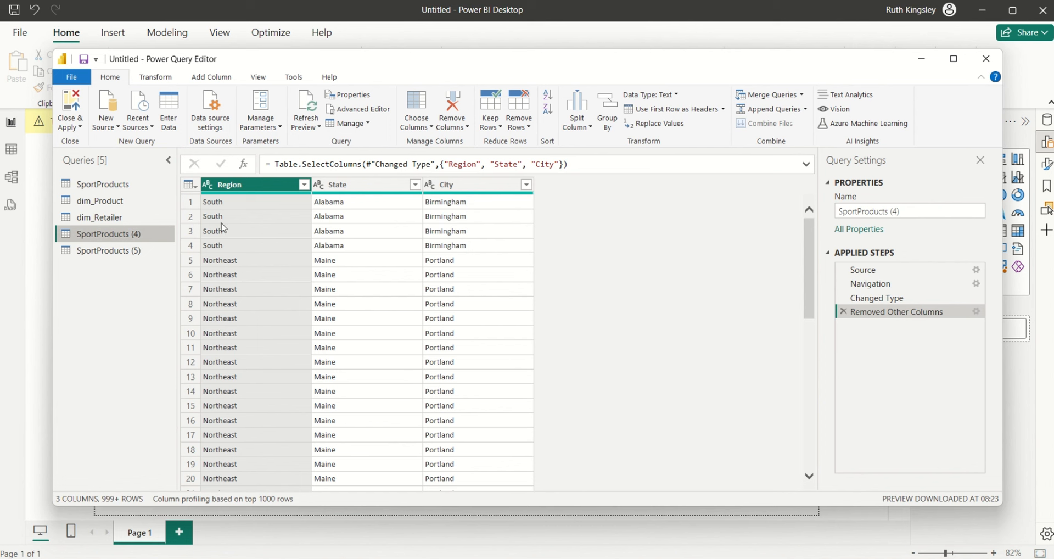
- Apply the Region filter with all values selected, and remove duplicates based on the City column in SportProducts (4)
{"action": "left_click", "coordinate": [304, 185]}
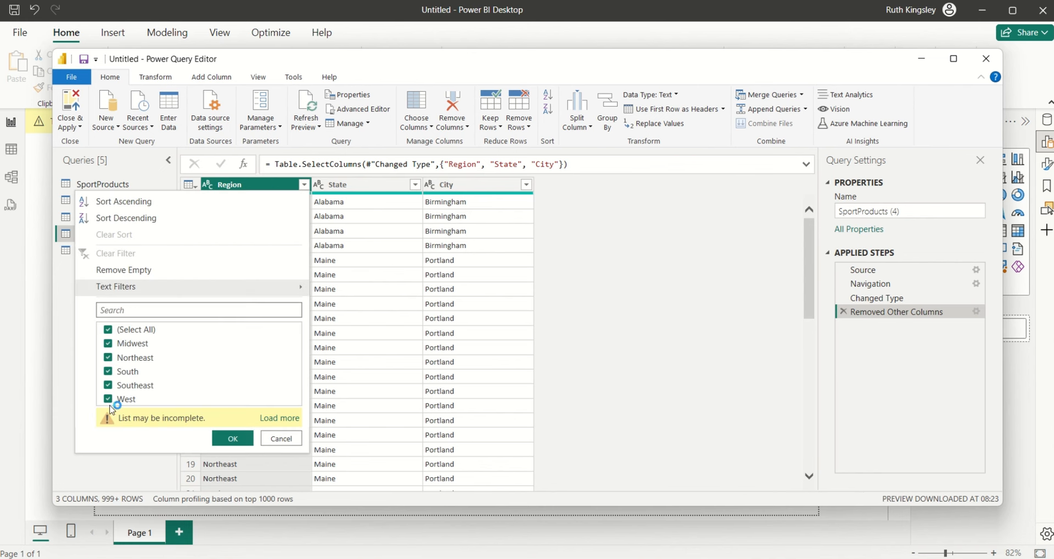
{"action": "left_click", "coordinate": [233, 439]}
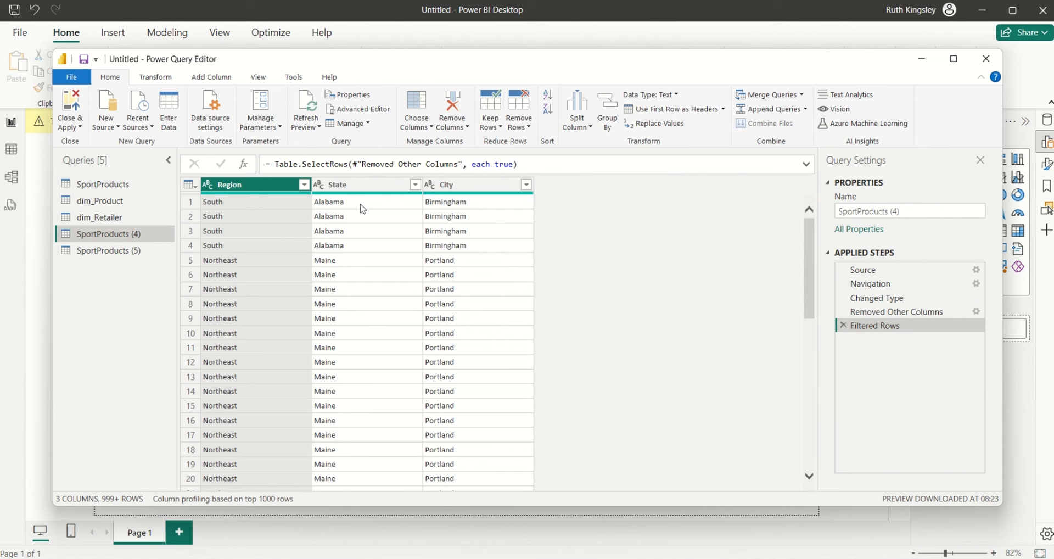
{"action": "left_click", "coordinate": [437, 184]}
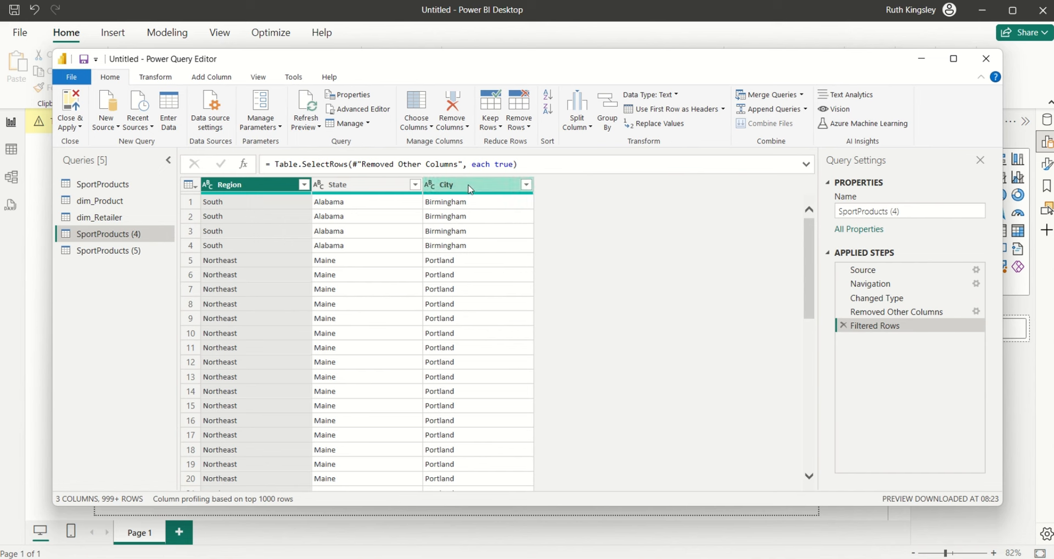
{"action": "right_click", "coordinate": [467, 190]}
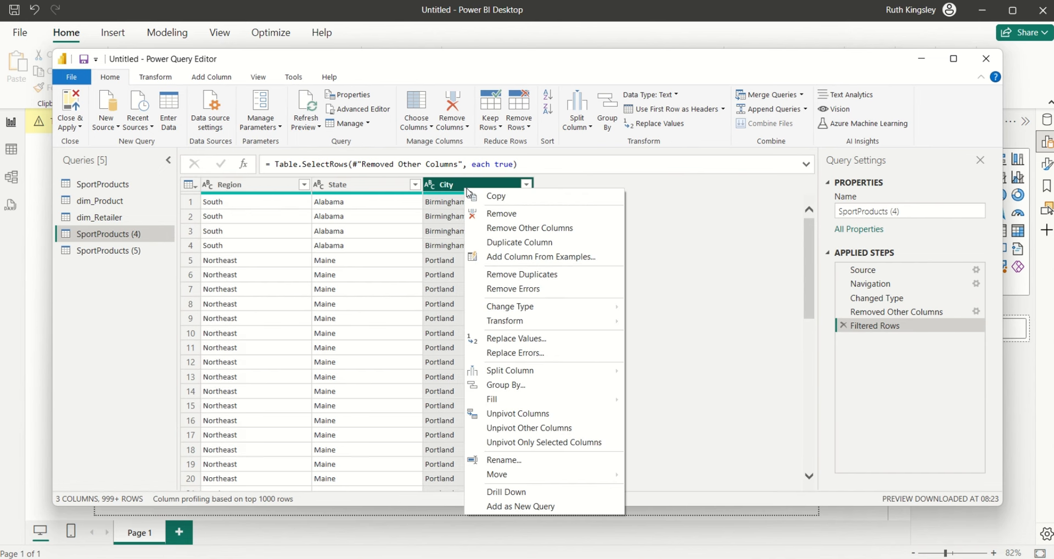
{"action": "left_click", "coordinate": [519, 274]}
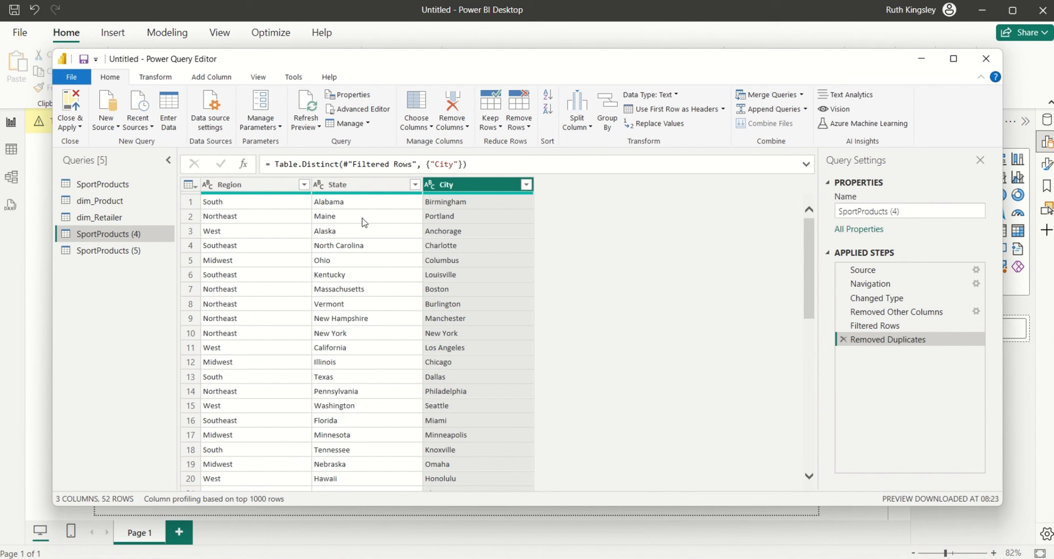
- Add an index column starting from 1 to the SportProducts (4) query
{"action": "left_click", "coordinate": [217, 80]}
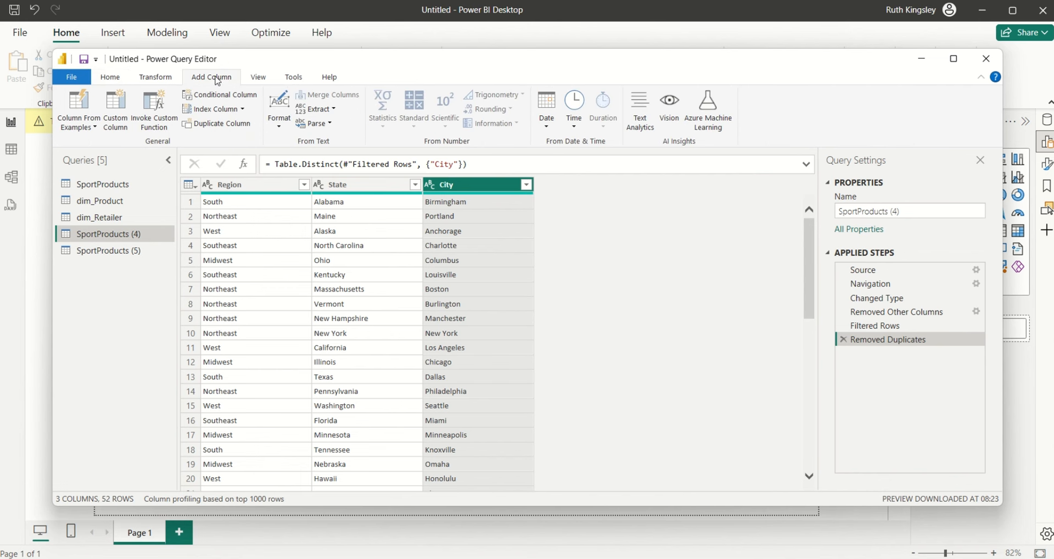
{"action": "left_click", "coordinate": [242, 109]}
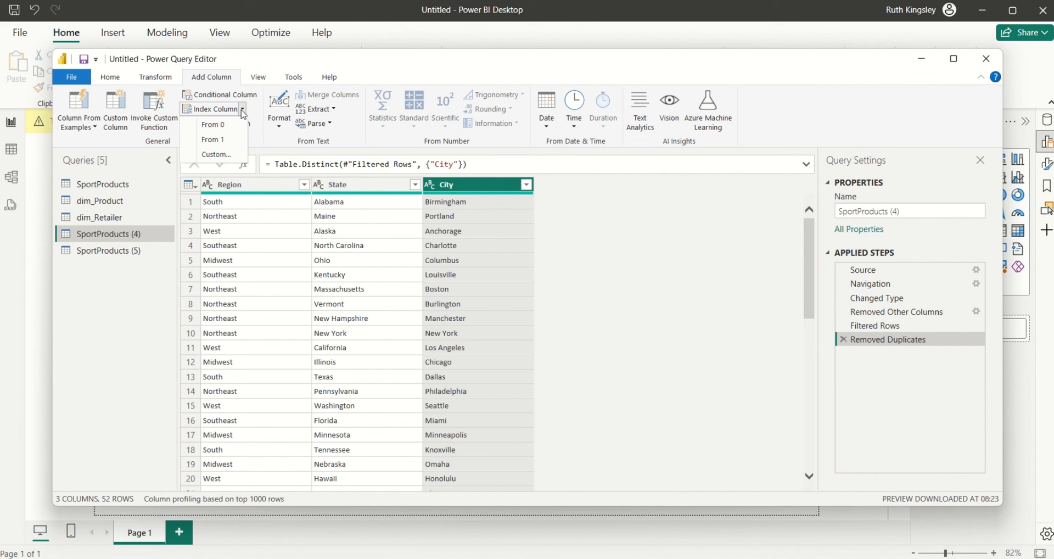
{"action": "left_click", "coordinate": [220, 143]}
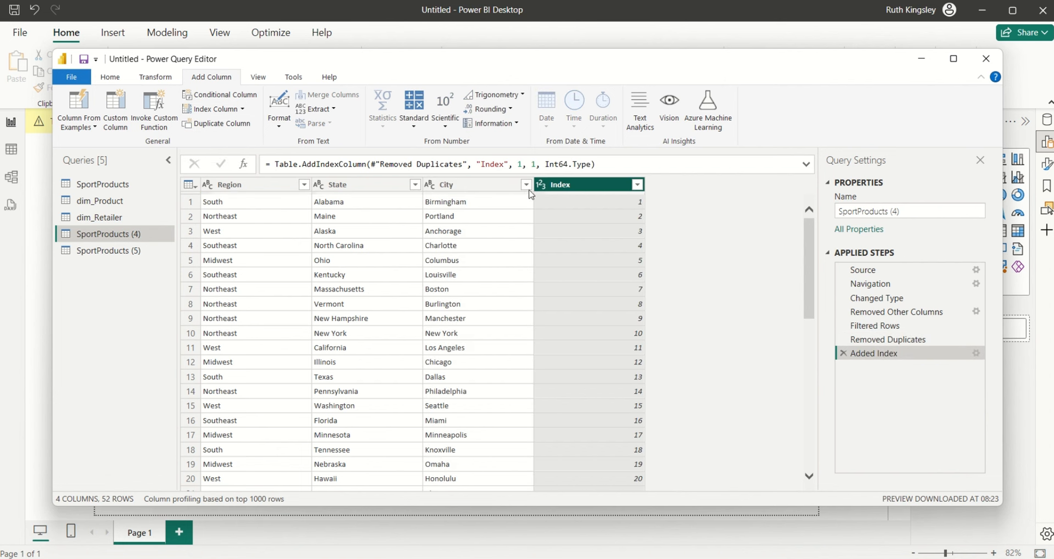
- Move the Index column to the front of the SportProducts (4) query and rename it Region Id
{"action": "left_click_drag", "start_coordinate": [577, 186], "coordinate": [249, 196]}
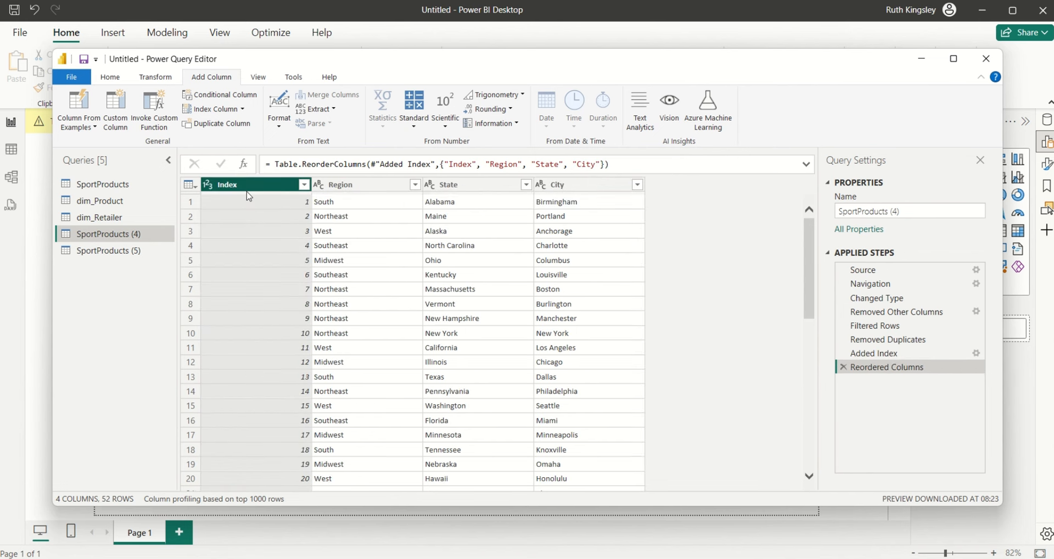
{"action": "double_click", "coordinate": [248, 185]}
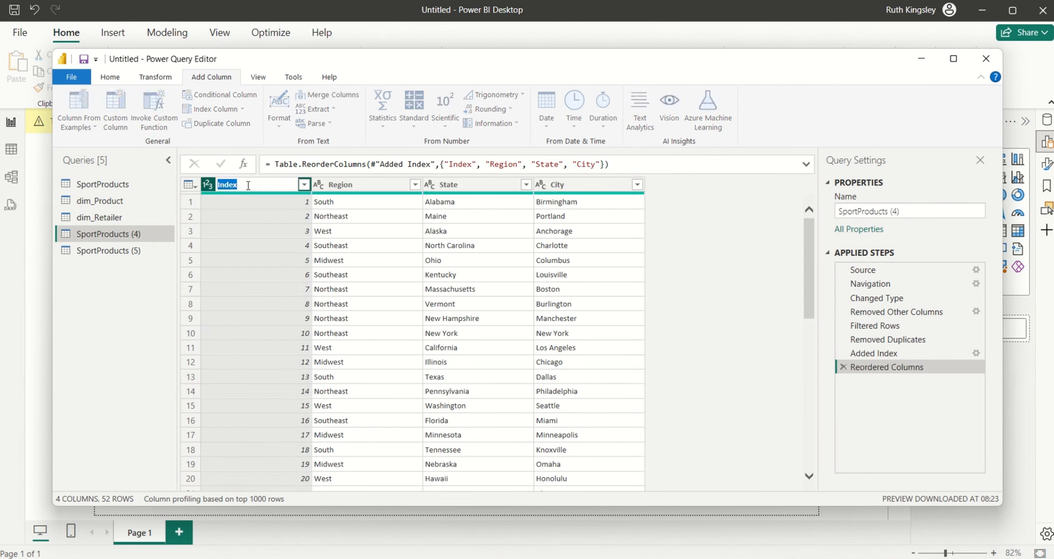
{"action": "type", "text": "gion"}
{"action": "key", "text": "BackSpace"}
{"action": "type", "text": "Id"}
{"action": "key", "text": "Return"}
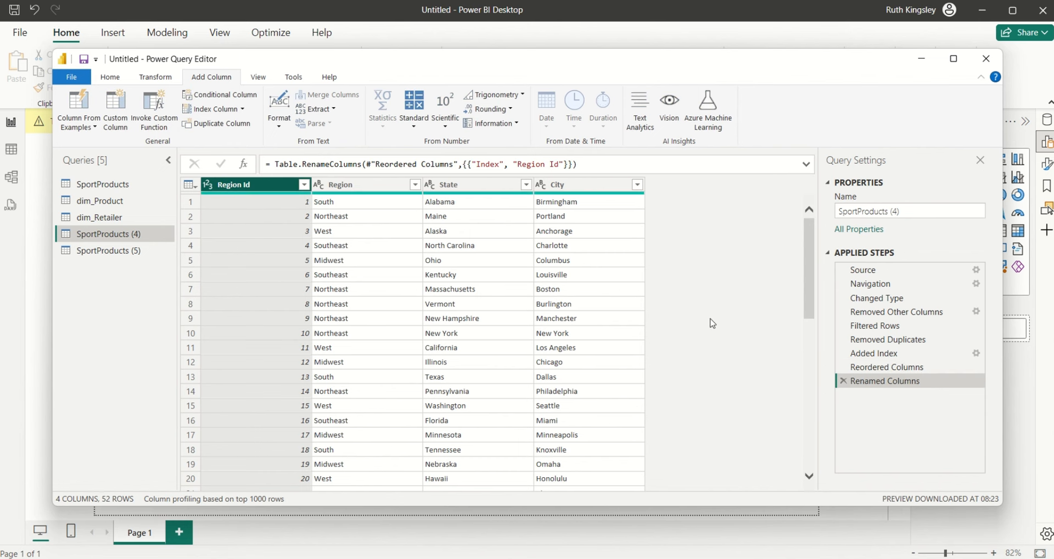
- Rename the SportProducts (4) query as dim_Region
{"action": "left_click_drag", "start_coordinate": [811, 262], "coordinate": [818, 465]}
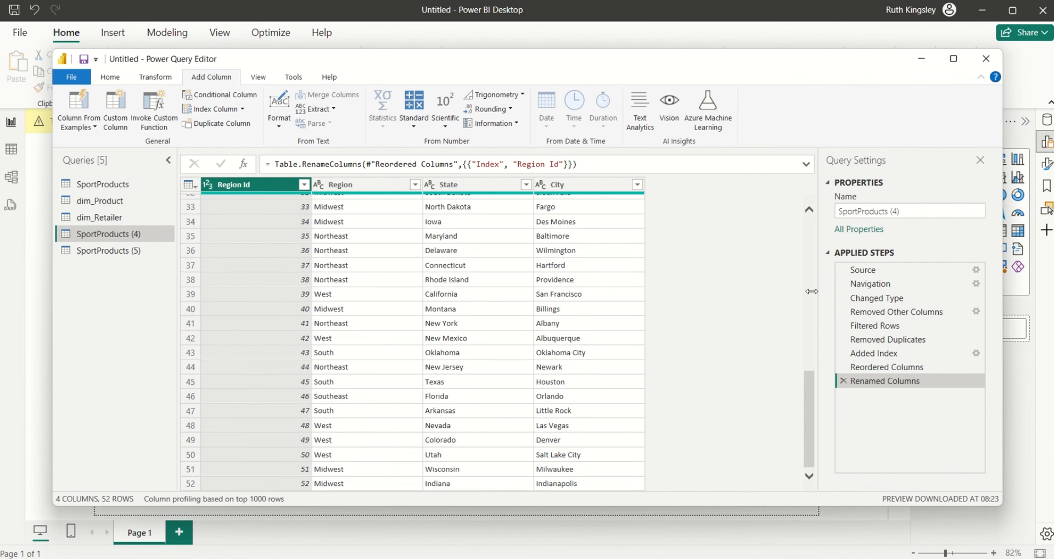
{"action": "left_click_drag", "start_coordinate": [812, 291], "coordinate": [810, 255]}
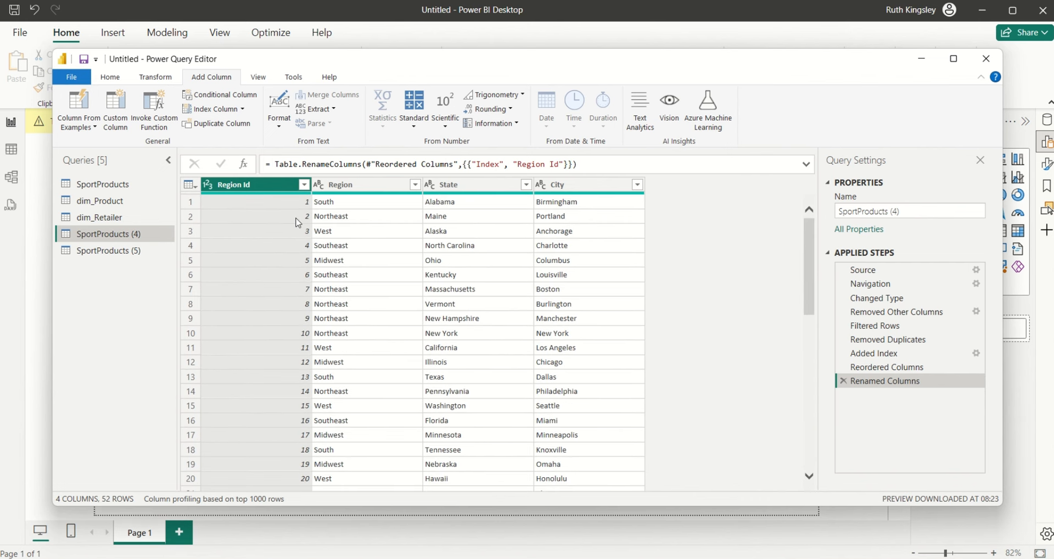
{"action": "double_click", "coordinate": [108, 234]}
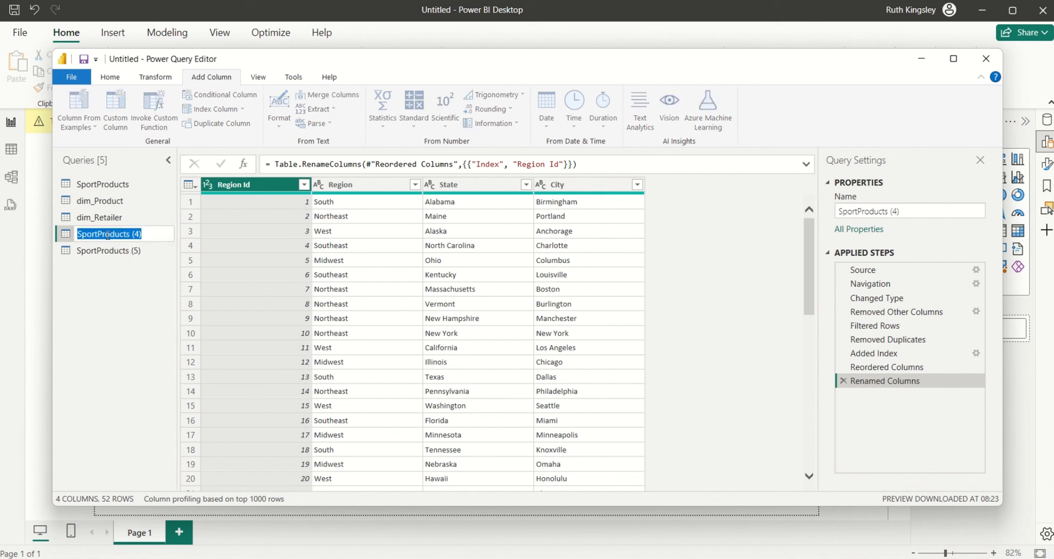
{"action": "type", "text": "dim"}
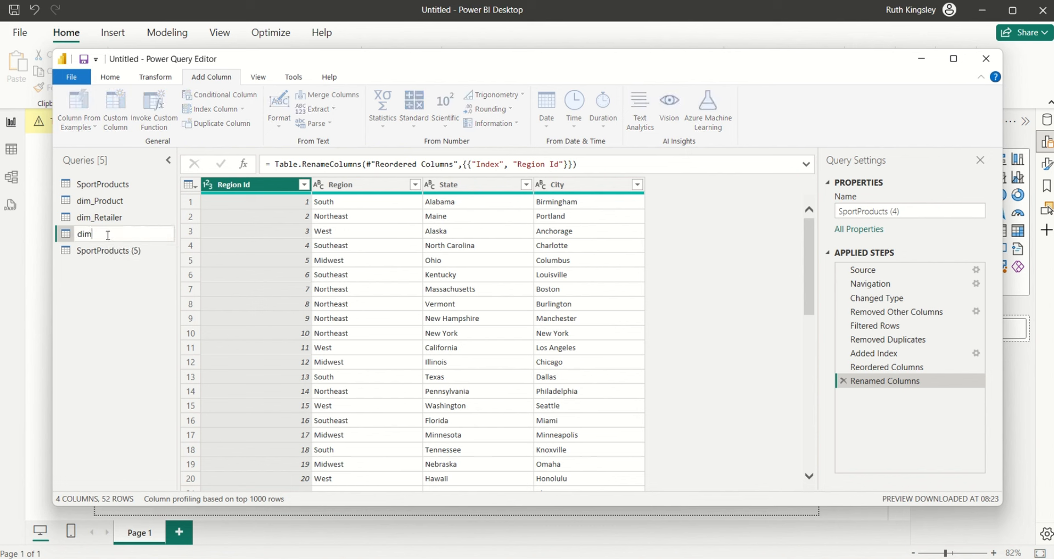
{"action": "type", "text": "_Region"}
{"action": "key", "text": "Return"}
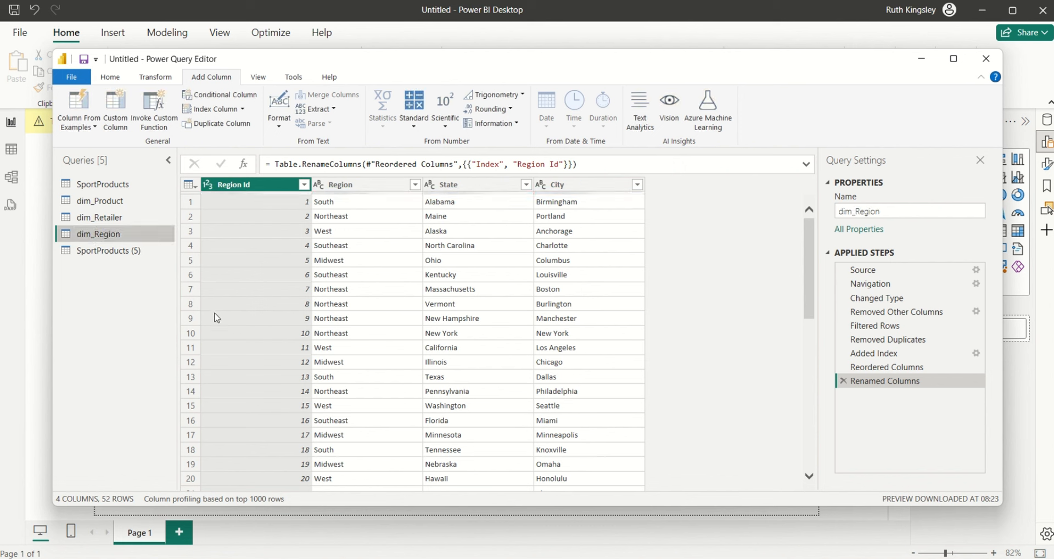
- Reduce the SportProducts (5) query to the Sales Method column using Choose Columns
{"action": "left_click", "coordinate": [122, 251]}
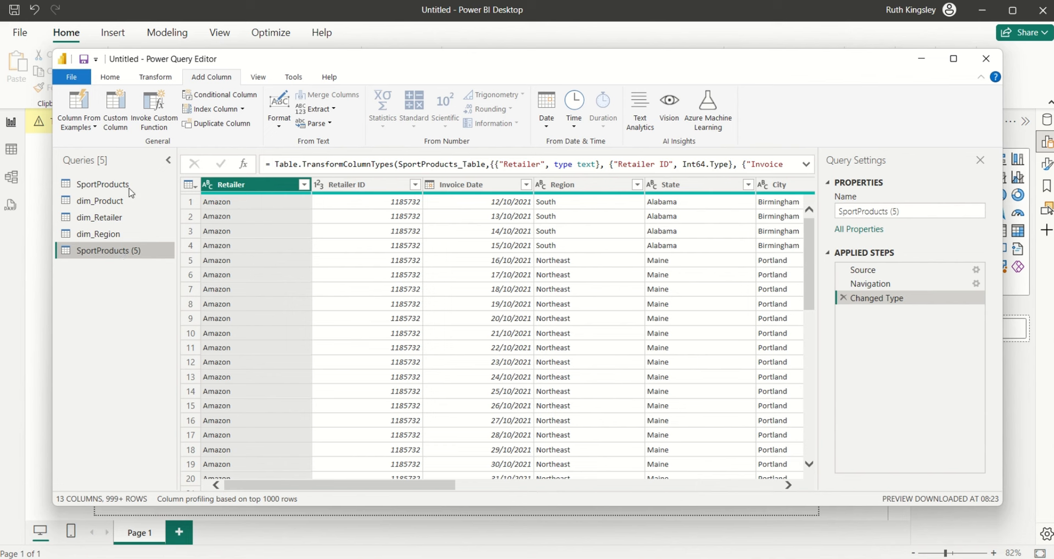
{"action": "left_click", "coordinate": [111, 77]}
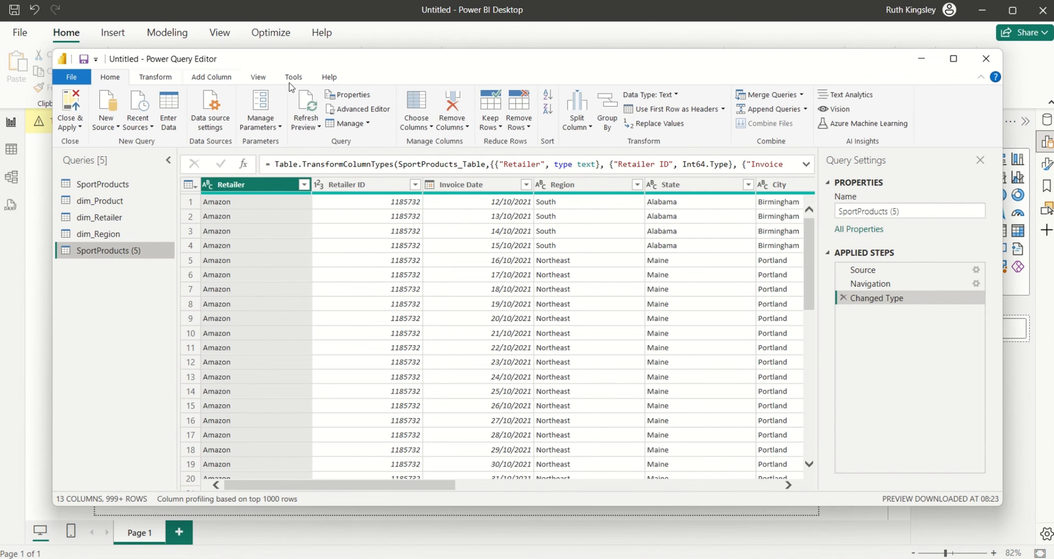
{"action": "left_click", "coordinate": [421, 130]}
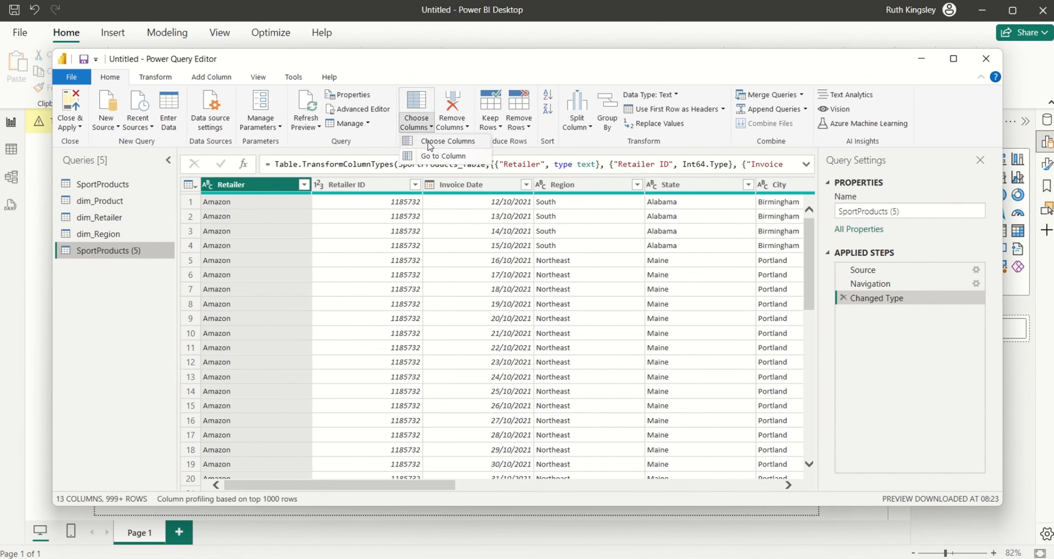
{"action": "left_click", "coordinate": [434, 141]}
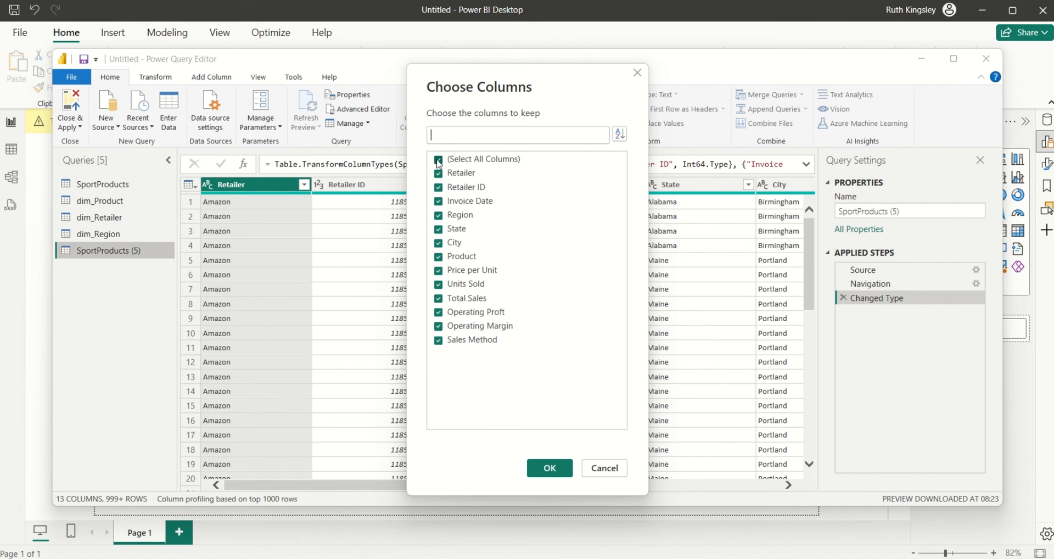
{"action": "left_click", "coordinate": [438, 160]}
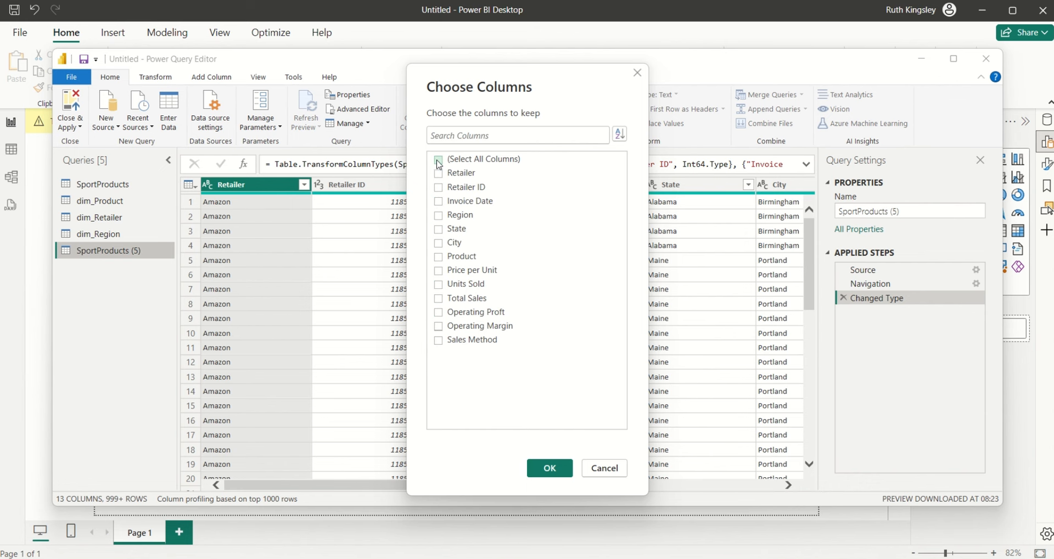
{"action": "left_click", "coordinate": [439, 341]}
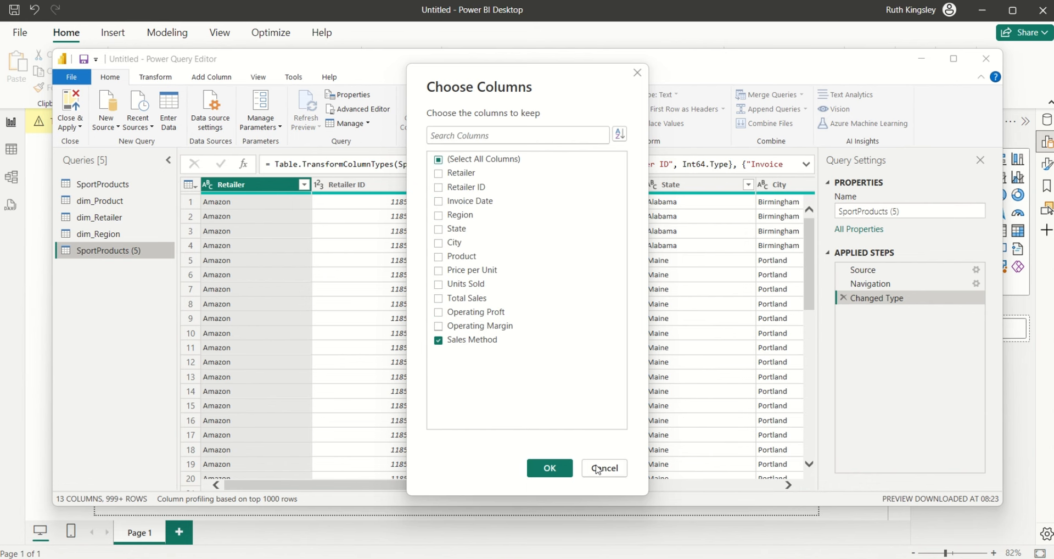
{"action": "left_click", "coordinate": [550, 468]}
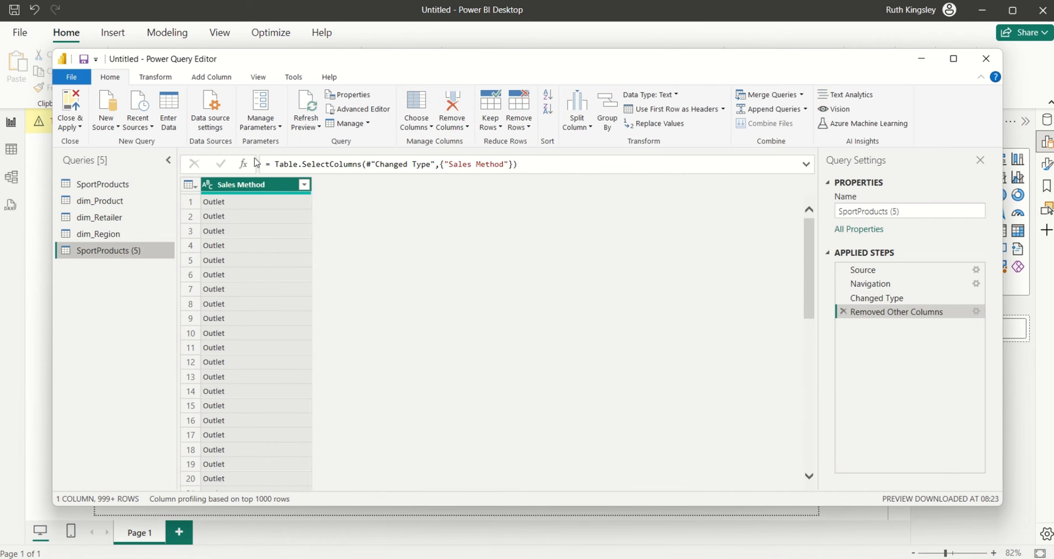
- Remove duplicates from the Sales Method column in SportProducts (5) and add an index column starting from 1
{"action": "right_click", "coordinate": [263, 190]}
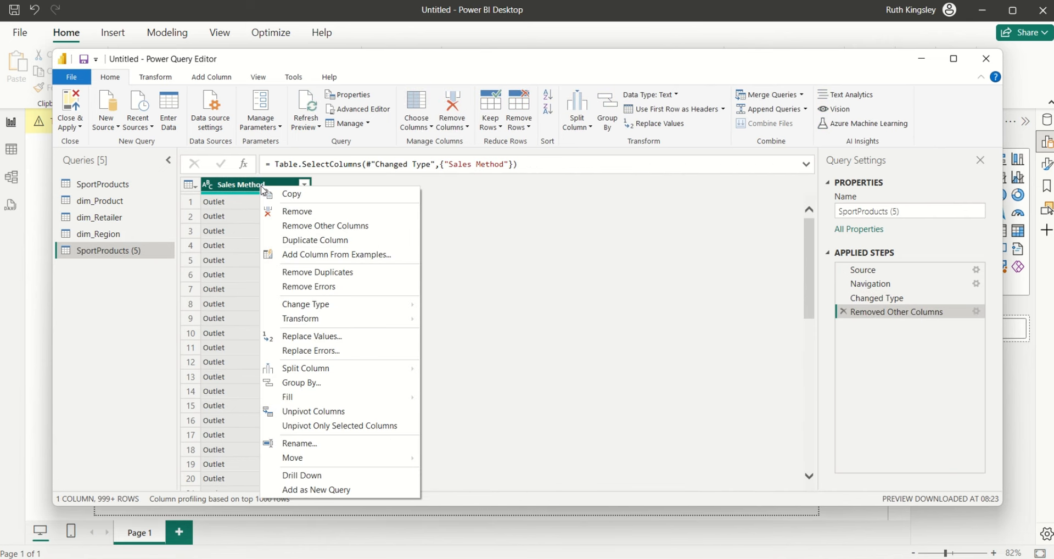
{"action": "left_click", "coordinate": [323, 272]}
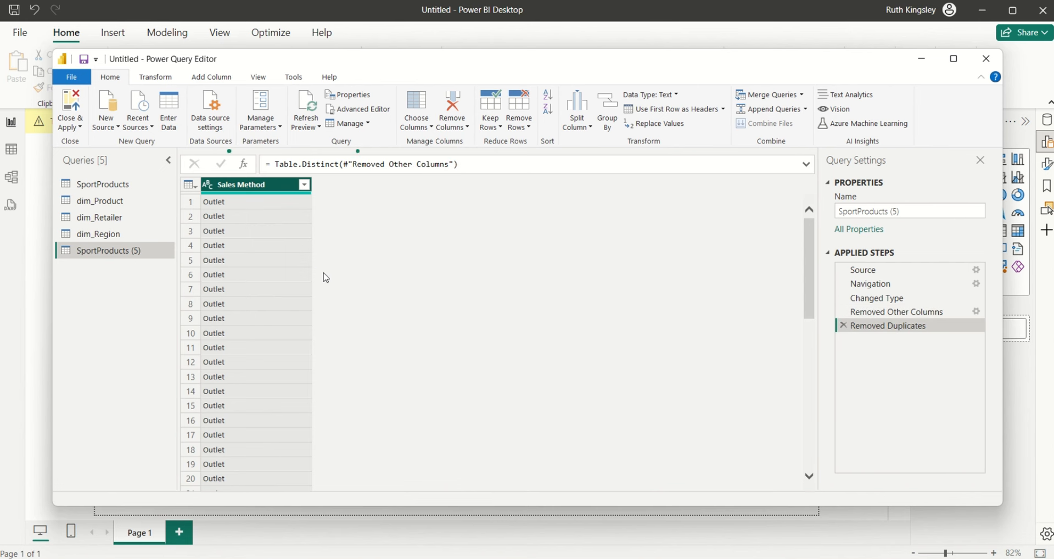
{"action": "left_click", "coordinate": [211, 76]}
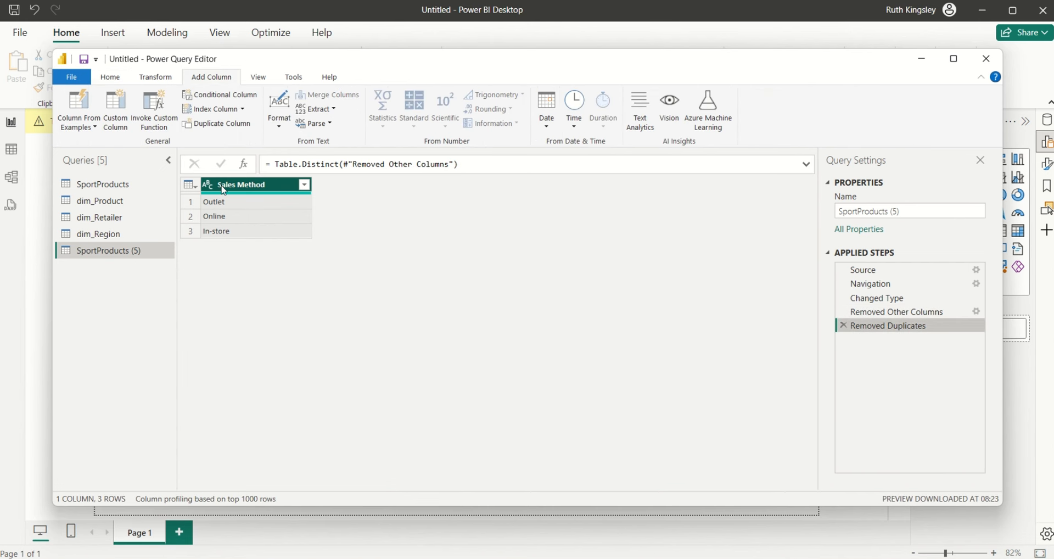
{"action": "left_click", "coordinate": [242, 109]}
{"action": "left_click", "coordinate": [226, 144]}
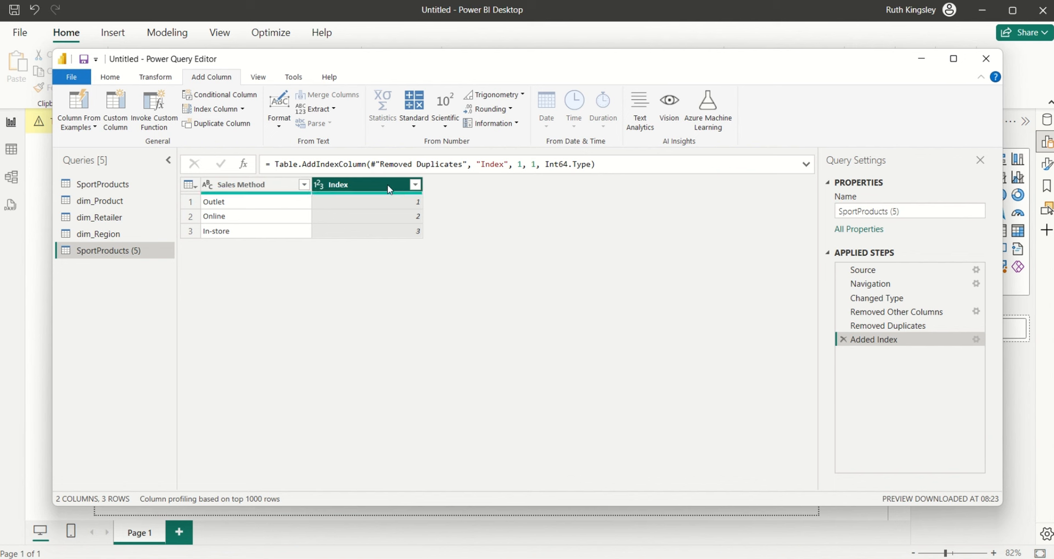
- Move the Index column ahead of Sales Method and rename it Sales Method Id
{"action": "left_click_drag", "start_coordinate": [392, 194], "coordinate": [260, 189]}
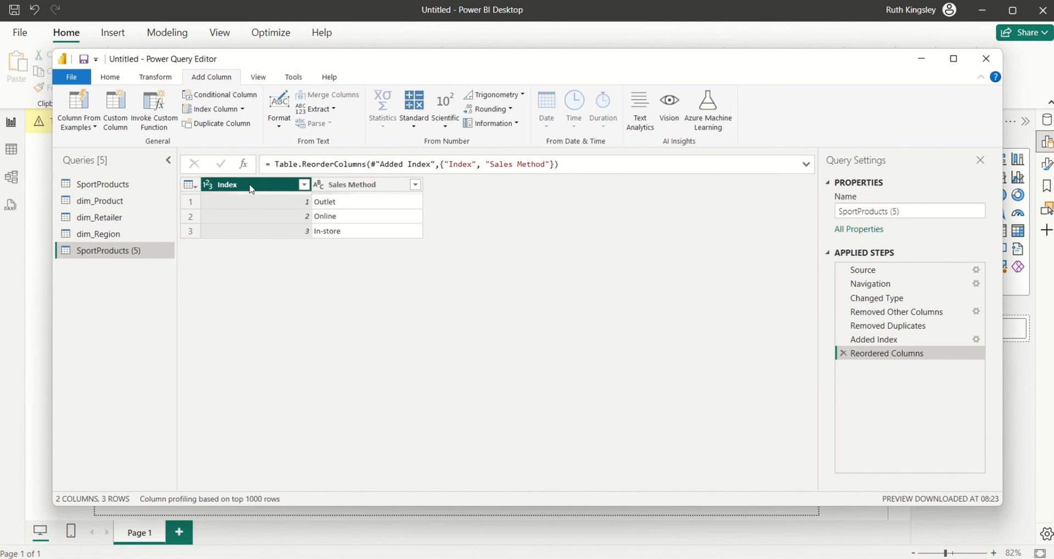
{"action": "double_click", "coordinate": [250, 186]}
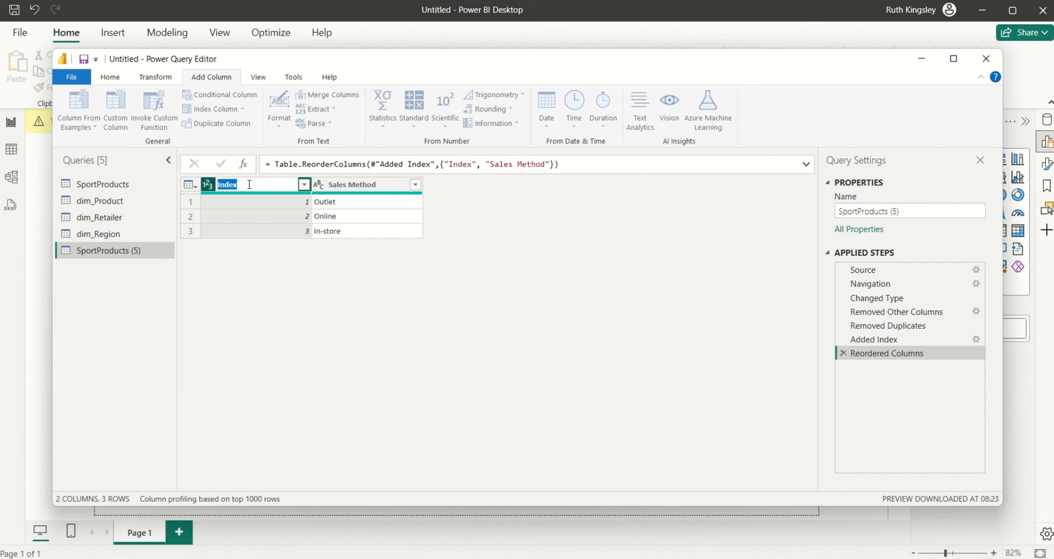
{"action": "type", "text": "Sales Method Id"}
{"action": "key", "text": "Return"}
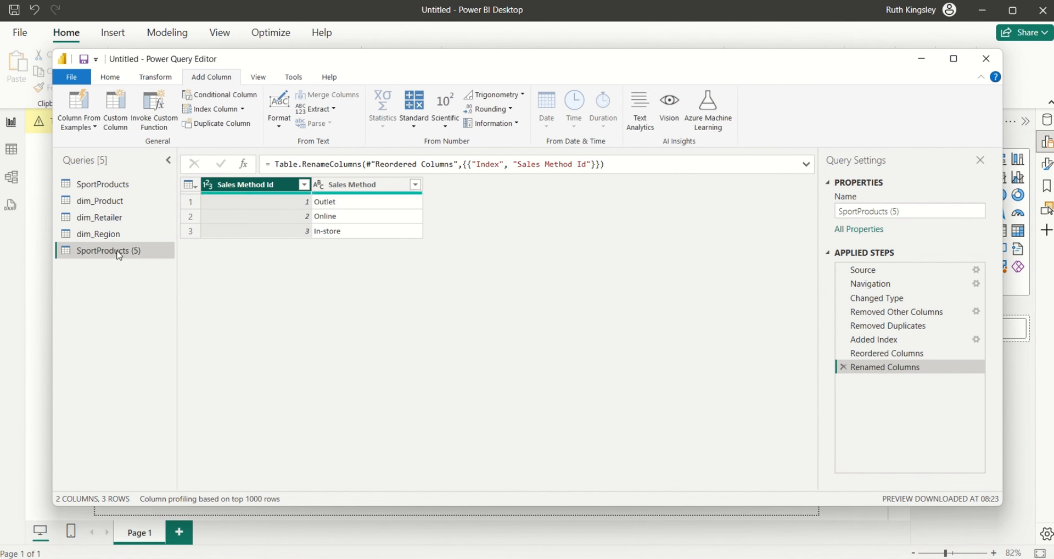
- Rename the SportProducts (5) query as dim_Sales_Channel
{"action": "double_click", "coordinate": [118, 252]}
{"action": "type", "text": "d"}
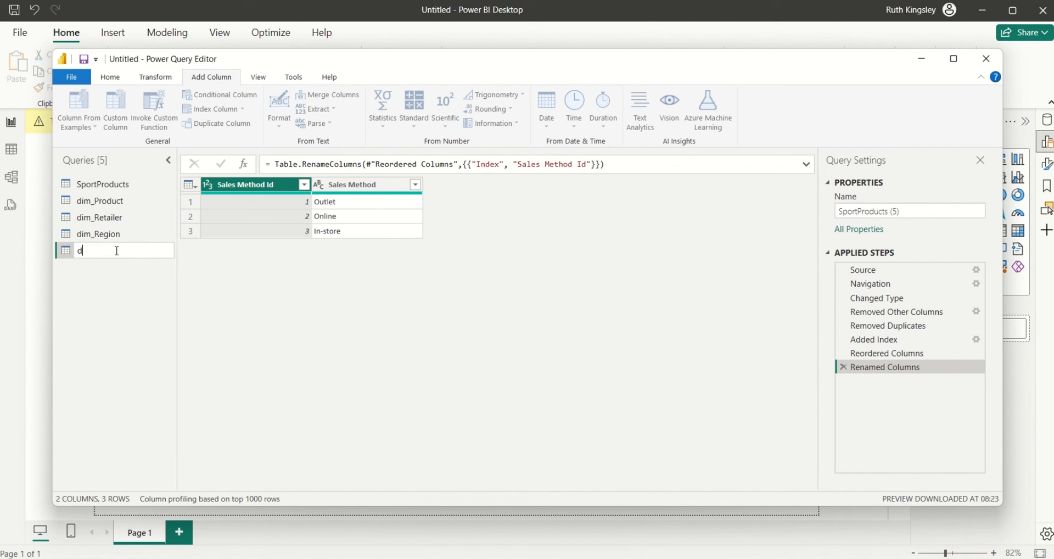
{"action": "type", "text": "im_Sales_Channel"}
{"action": "key", "text": "Return"}
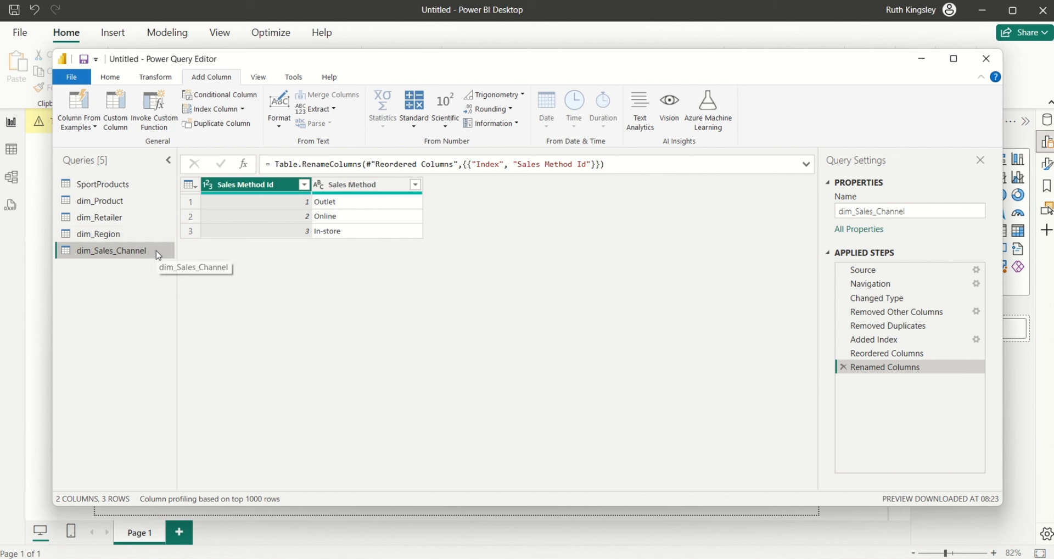
{"action": "left_click", "coordinate": [99, 234]}
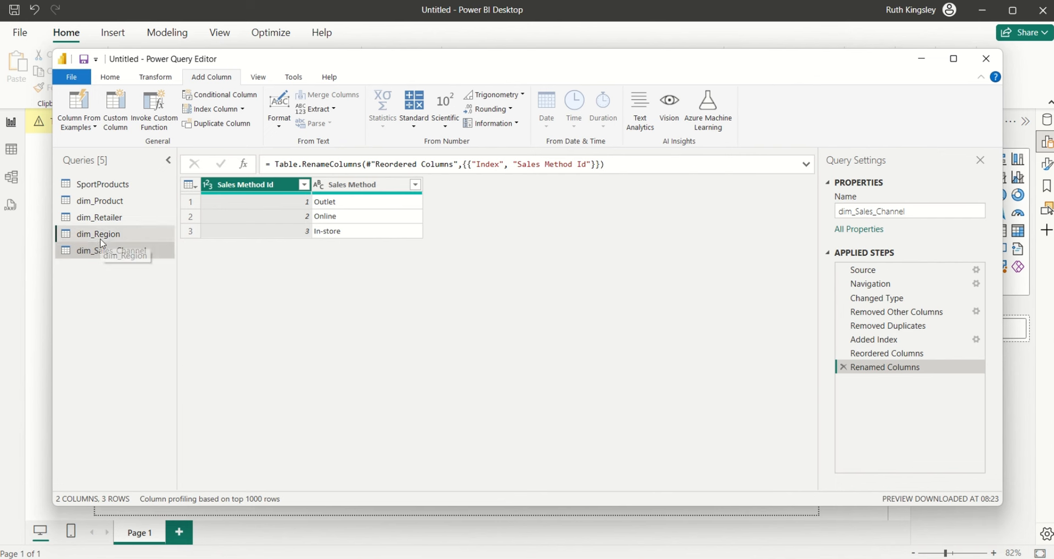
{"action": "right_click", "coordinate": [110, 224]}
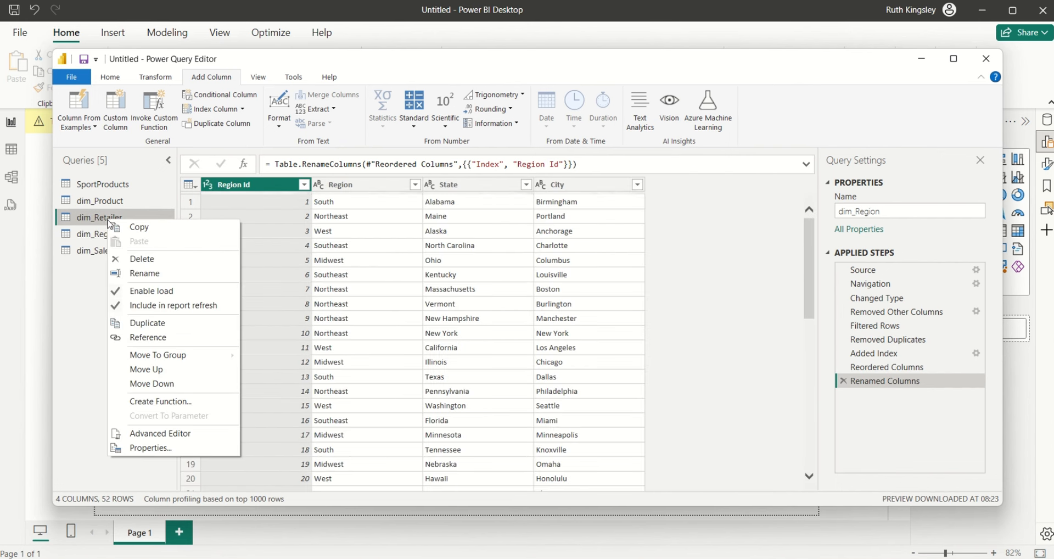
{"action": "left_click", "coordinate": [104, 201]}
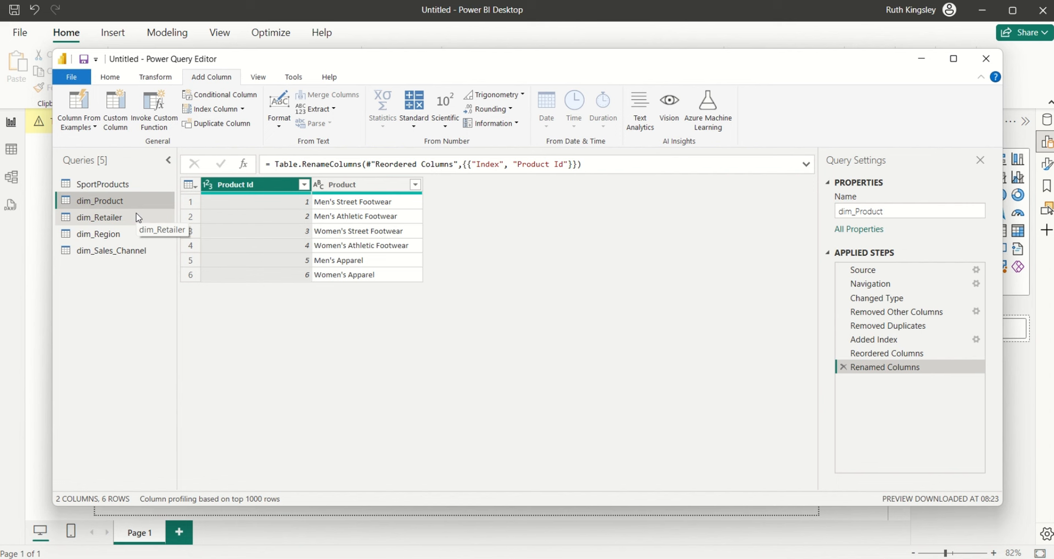
- Merge dim_Product into the SportProducts query with a left outer join, matching on the Product column
{"action": "left_click", "coordinate": [105, 188]}
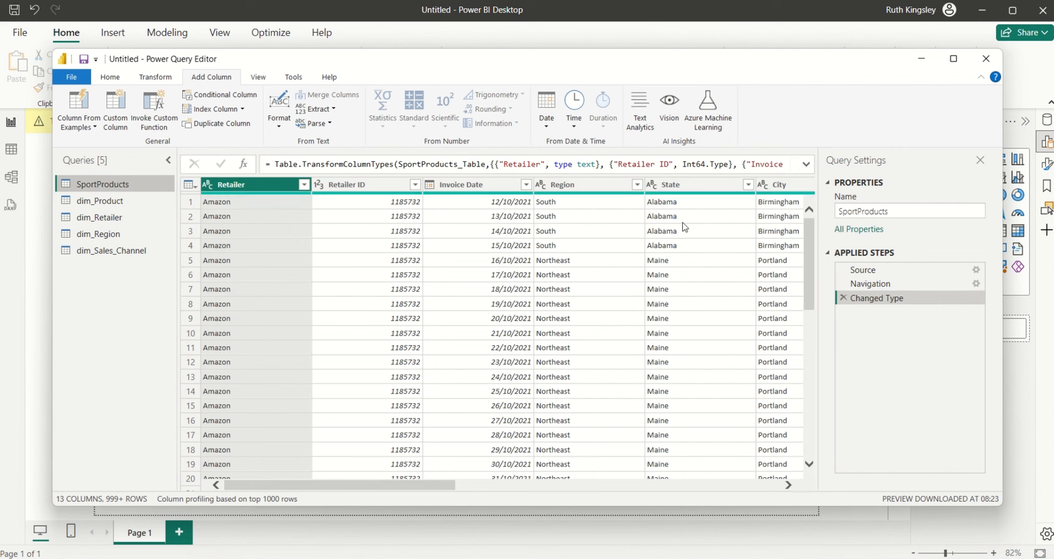
{"action": "left_click", "coordinate": [110, 80]}
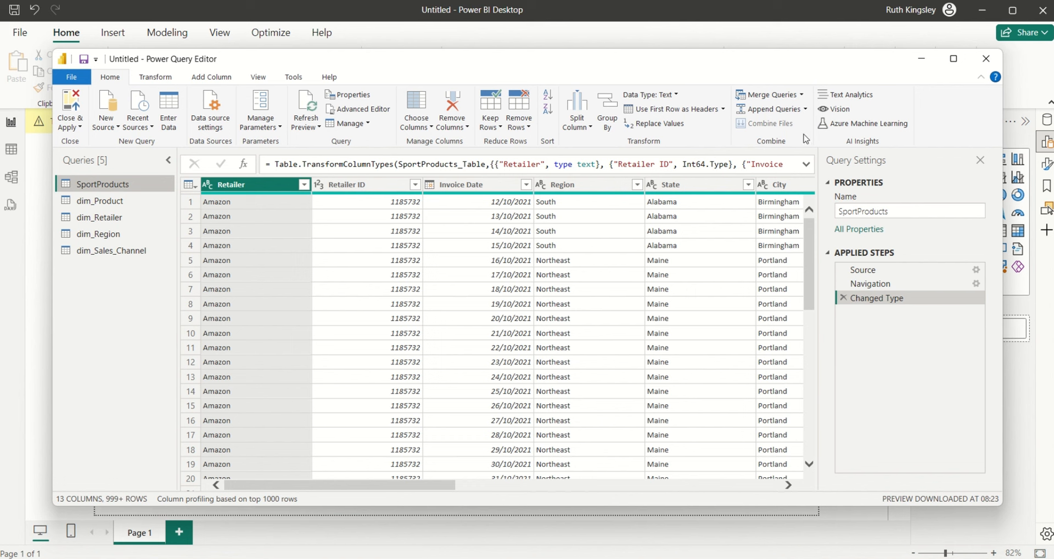
{"action": "left_click", "coordinate": [803, 97]}
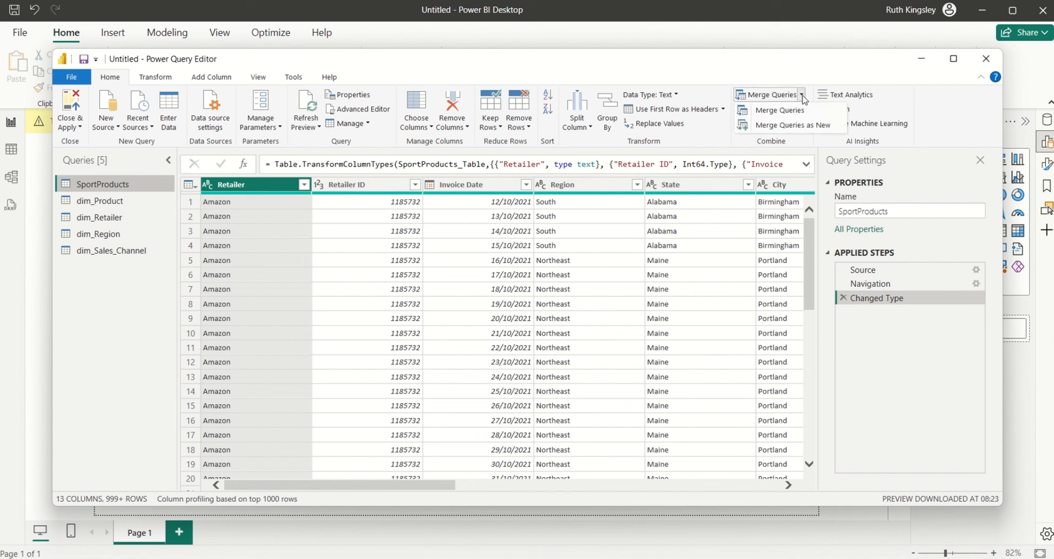
{"action": "left_click", "coordinate": [778, 113]}
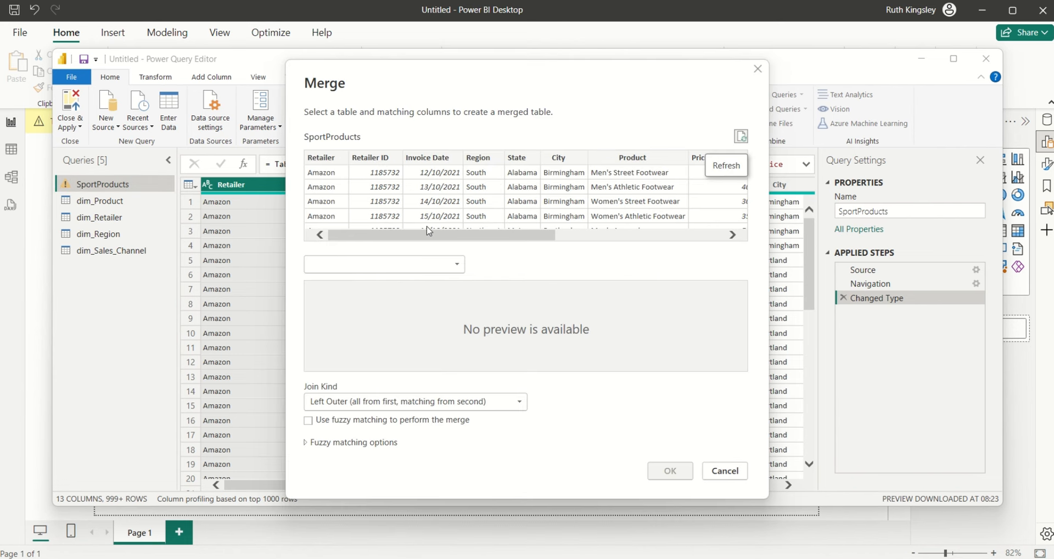
{"action": "left_click", "coordinate": [459, 269]}
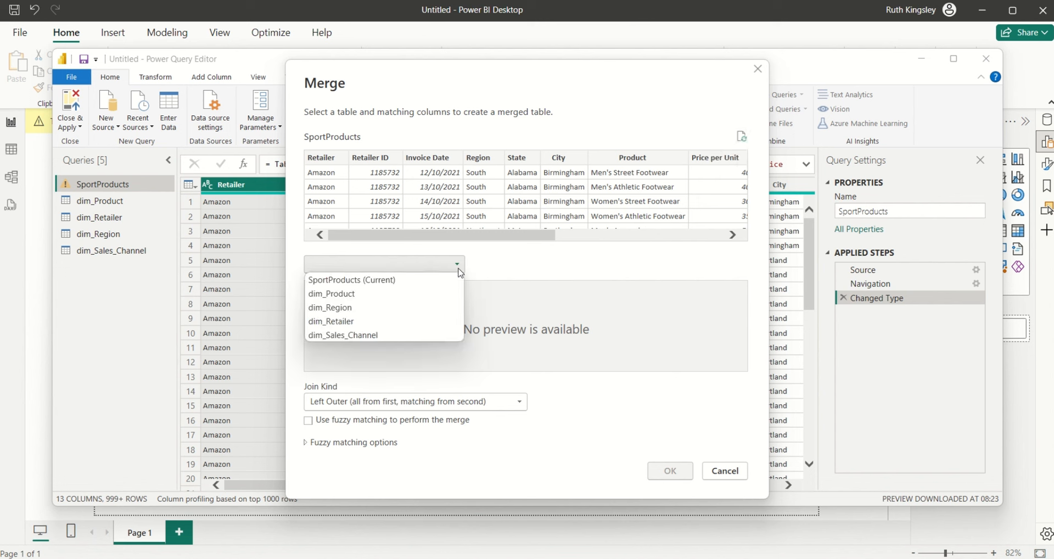
{"action": "left_click", "coordinate": [340, 300]}
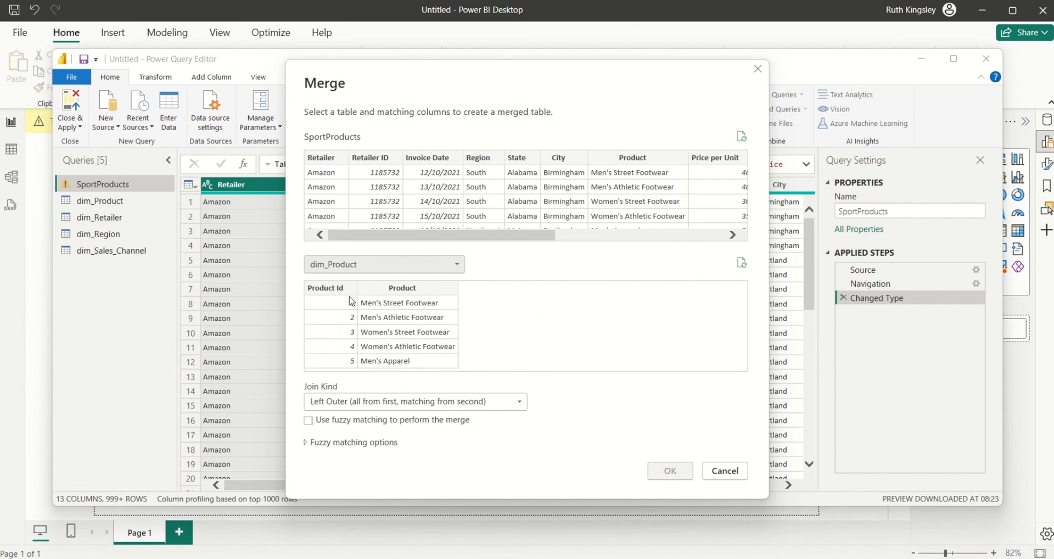
{"action": "left_click", "coordinate": [401, 289]}
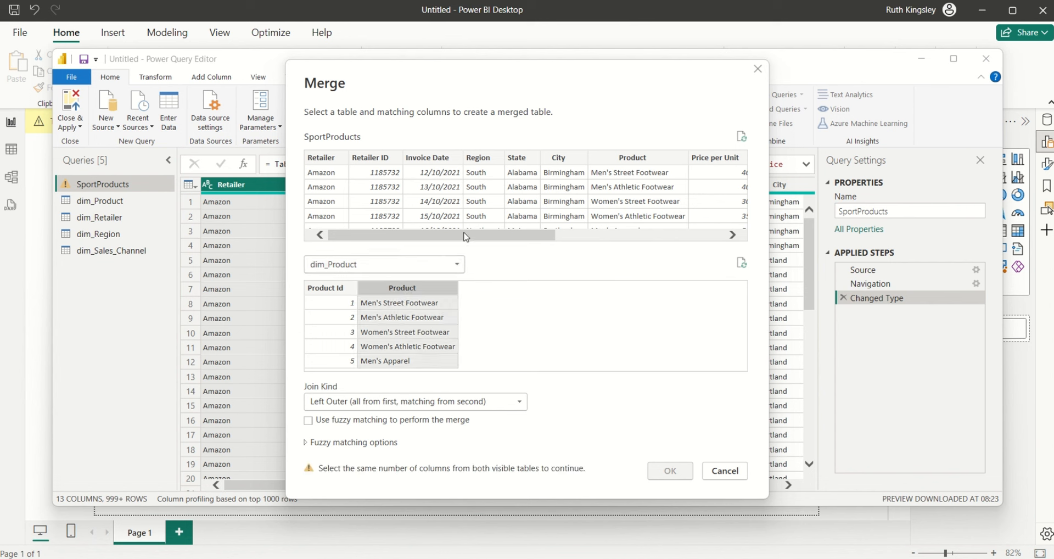
{"action": "left_click_drag", "start_coordinate": [465, 235], "coordinate": [475, 238]}
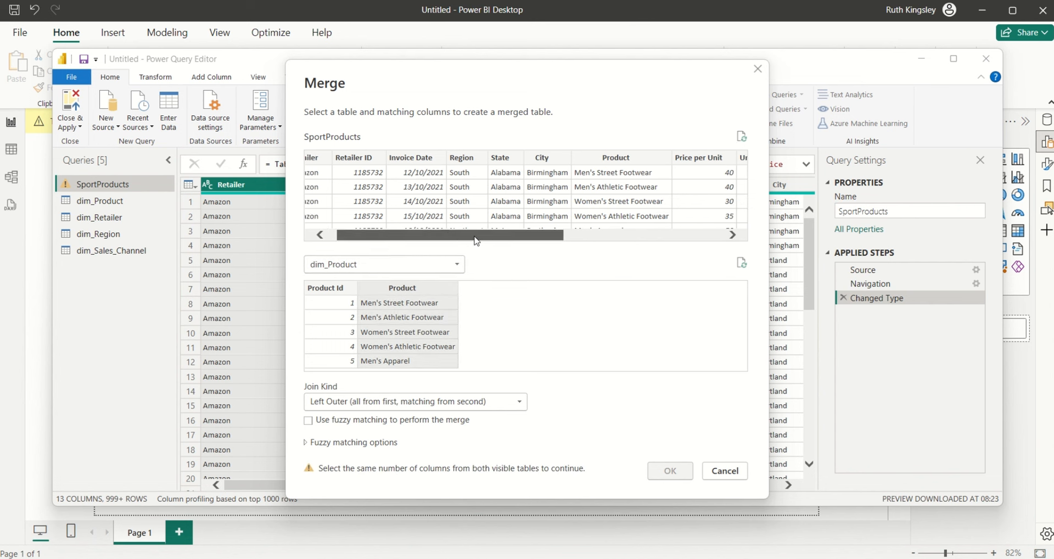
{"action": "left_click", "coordinate": [626, 159]}
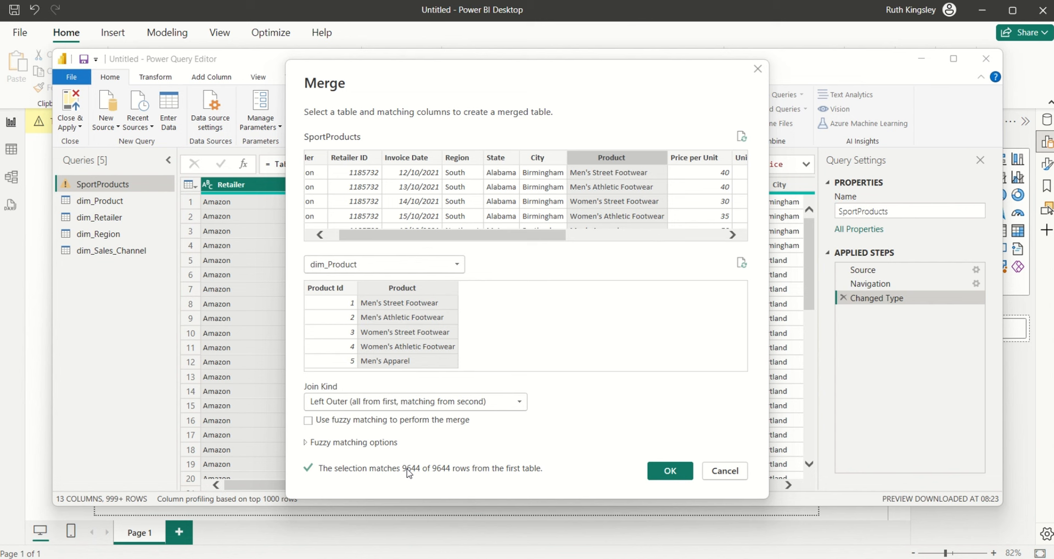
{"action": "left_click", "coordinate": [671, 472]}
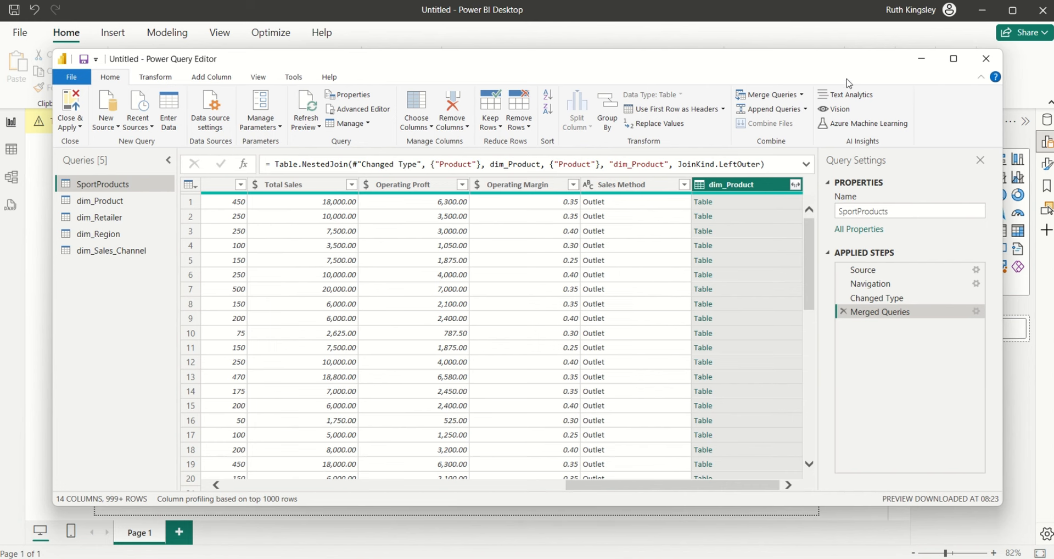
- Merge dim_Region into the SportProducts query with a left outer join, matching on the City column
{"action": "left_click", "coordinate": [801, 97]}
{"action": "left_click", "coordinate": [784, 111]}
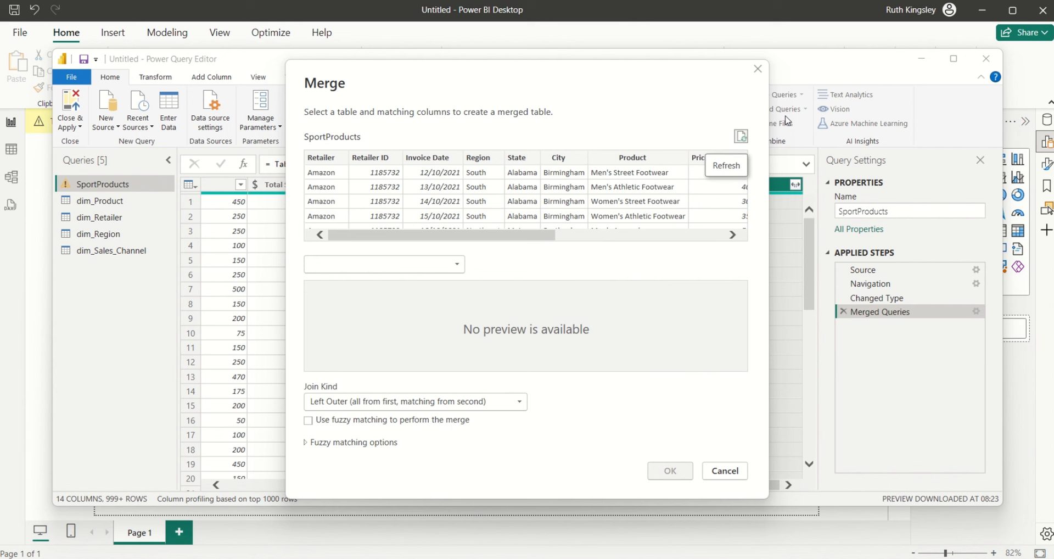
{"action": "left_click", "coordinate": [458, 265]}
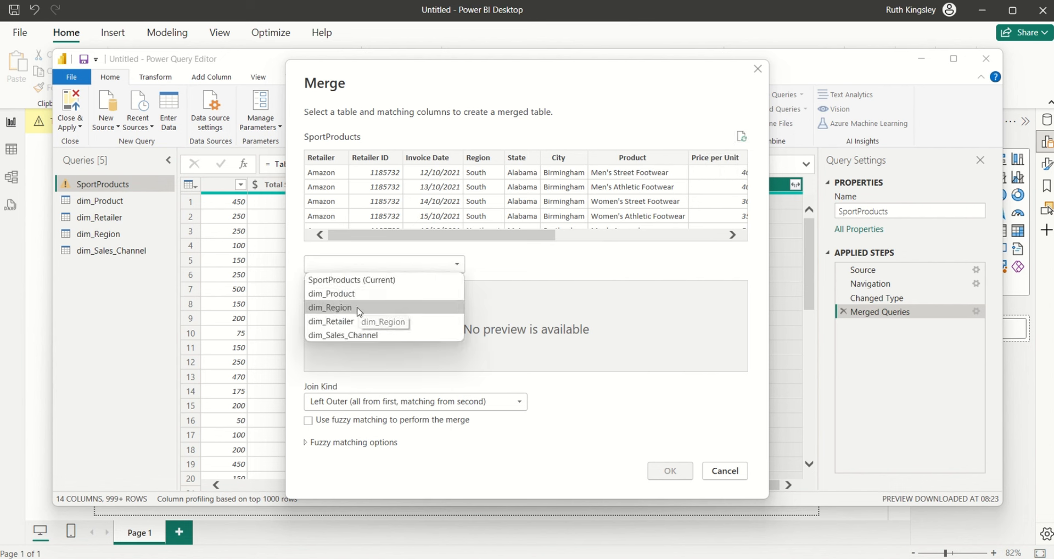
{"action": "left_click", "coordinate": [359, 311]}
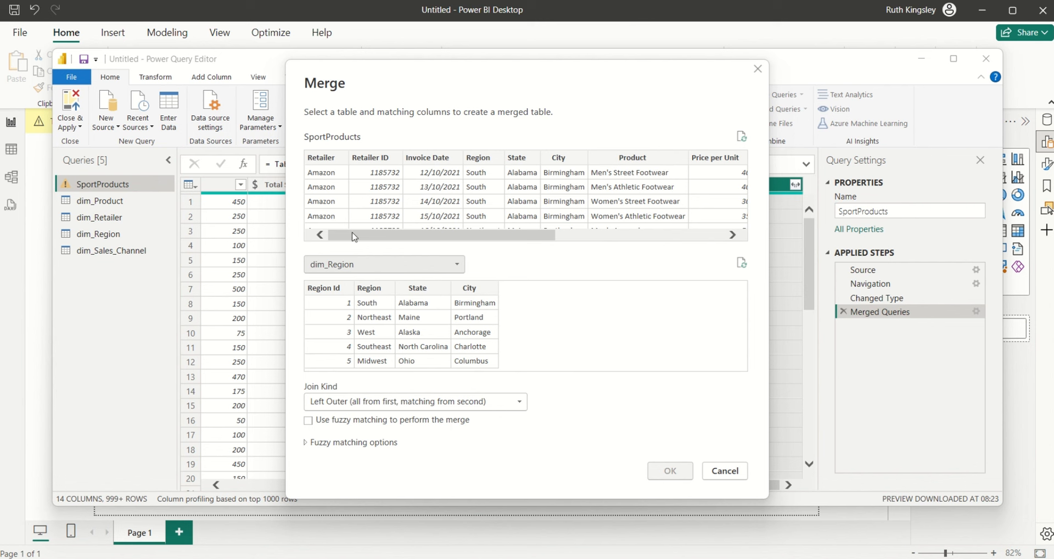
{"action": "left_click_drag", "start_coordinate": [356, 237], "coordinate": [396, 235]}
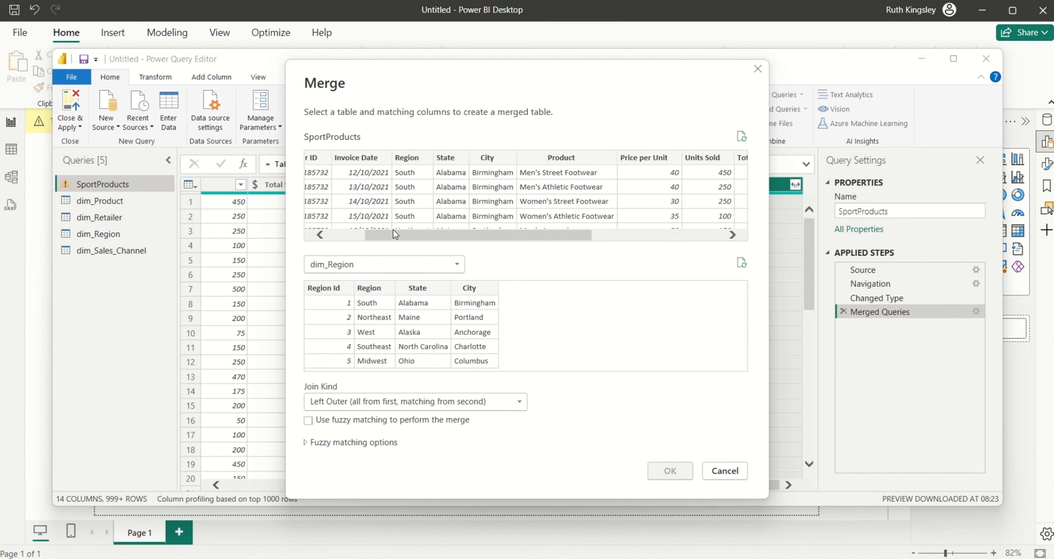
{"action": "left_click", "coordinate": [496, 159]}
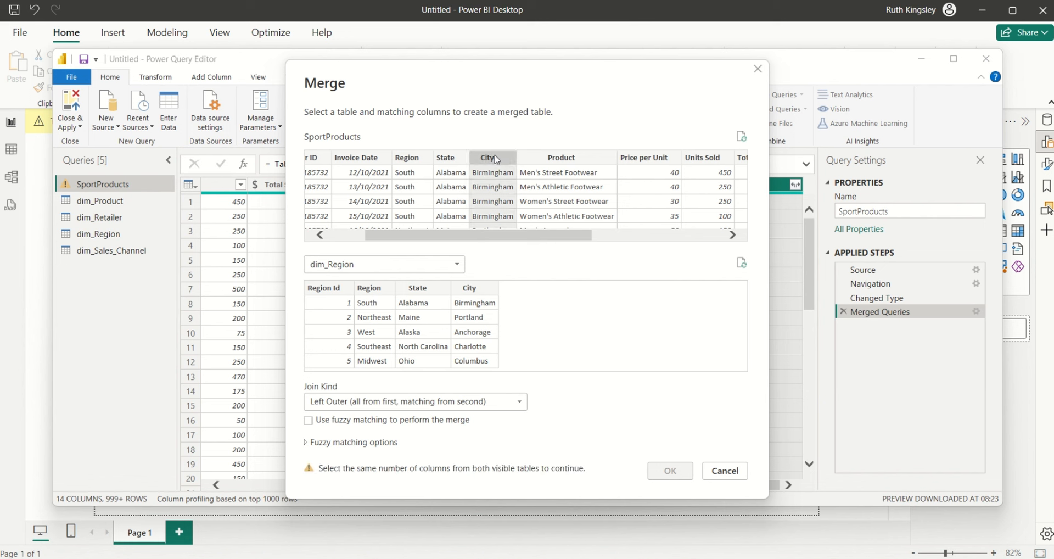
{"action": "left_click", "coordinate": [473, 287]}
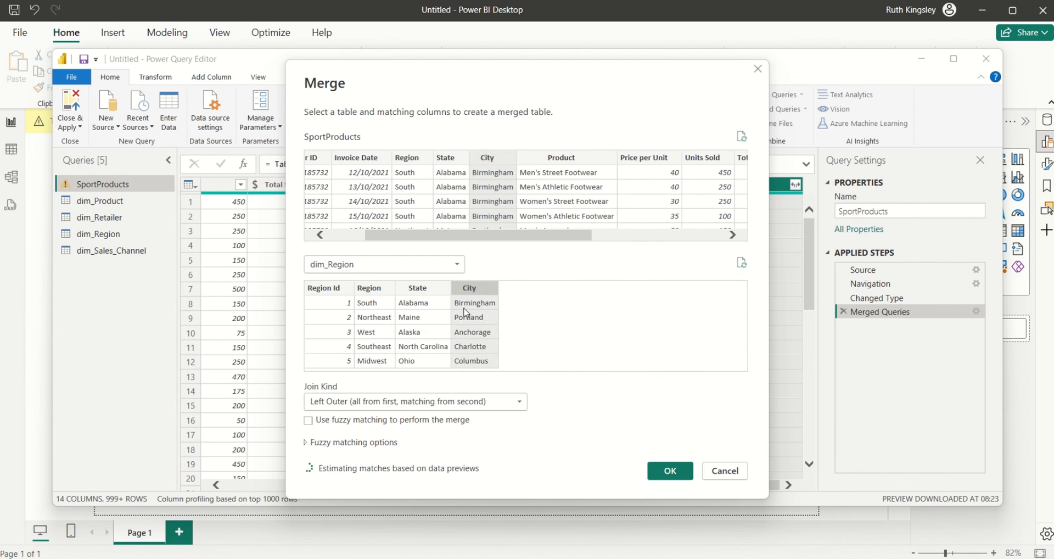
{"action": "left_click", "coordinate": [670, 471]}
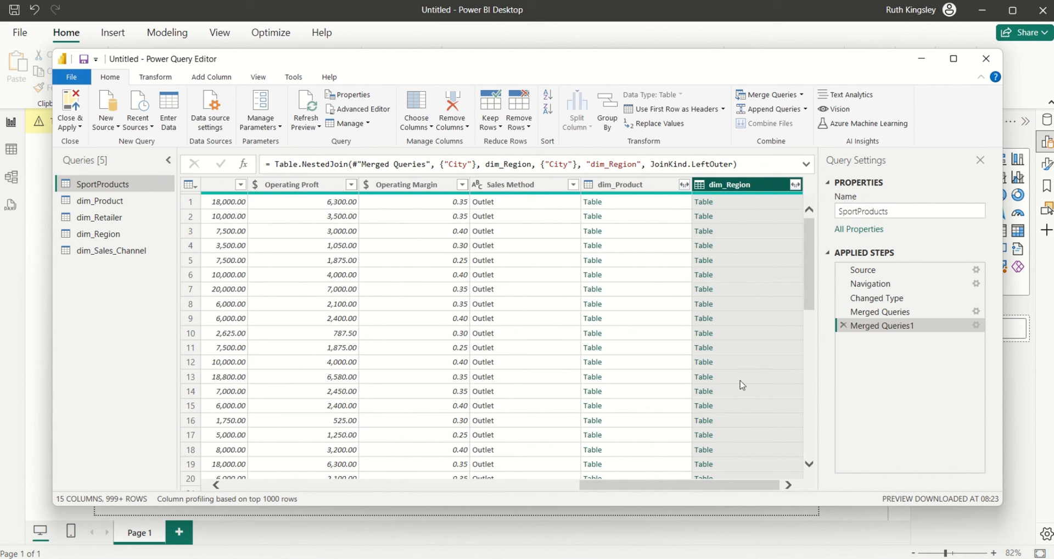
- Merge dim_Sales_Channel into the SportProducts query with a left outer join, matching on the Sales Method column
{"action": "left_click", "coordinate": [804, 97]}
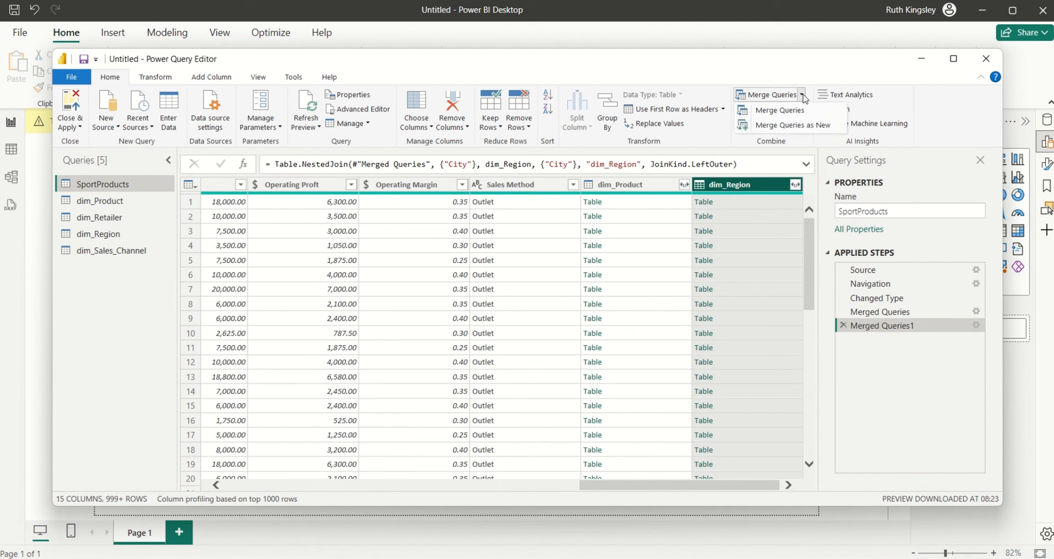
{"action": "left_click", "coordinate": [780, 110]}
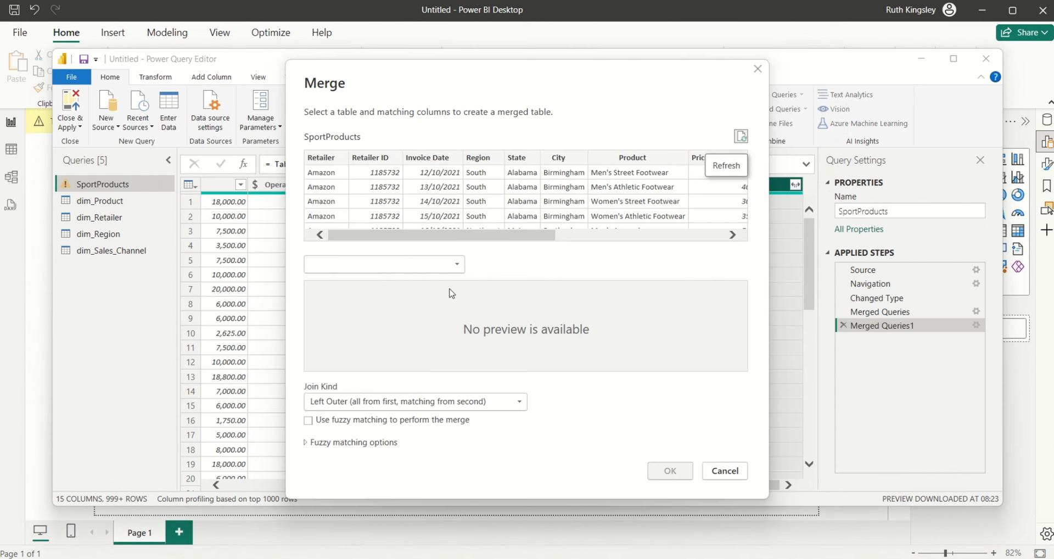
{"action": "left_click", "coordinate": [458, 268]}
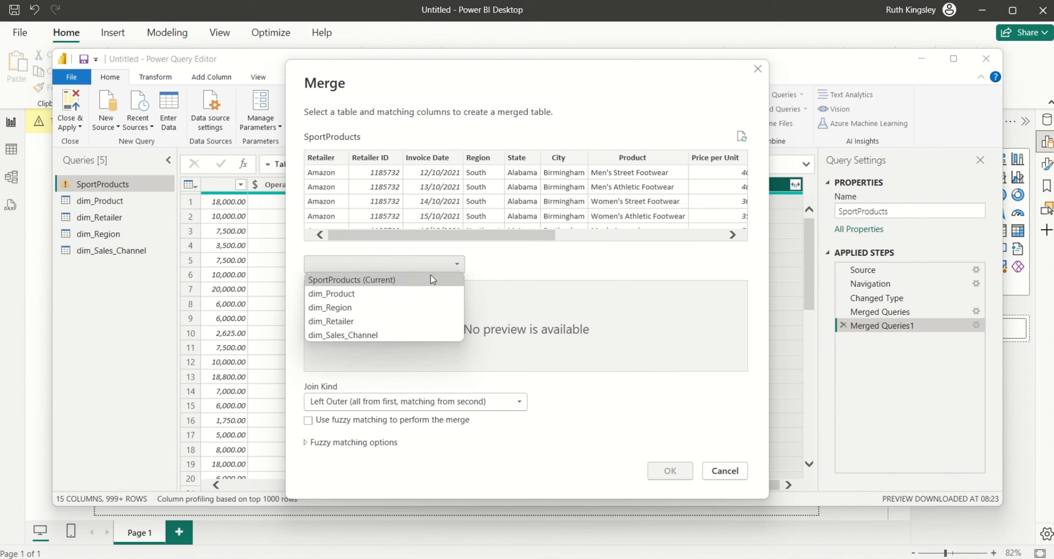
{"action": "left_click", "coordinate": [386, 335]}
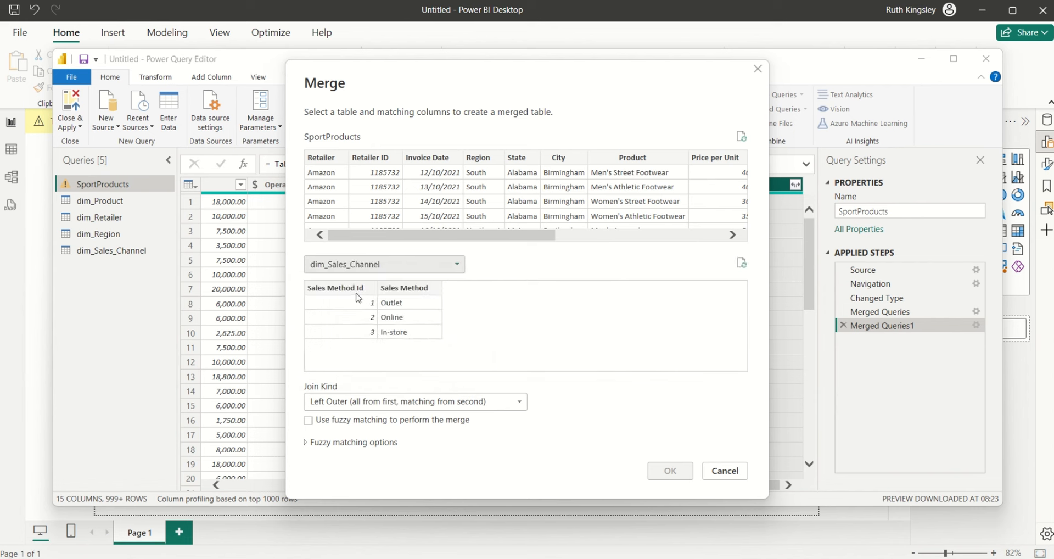
{"action": "left_click", "coordinate": [400, 290]}
{"action": "left_click_drag", "start_coordinate": [426, 236], "coordinate": [601, 248]}
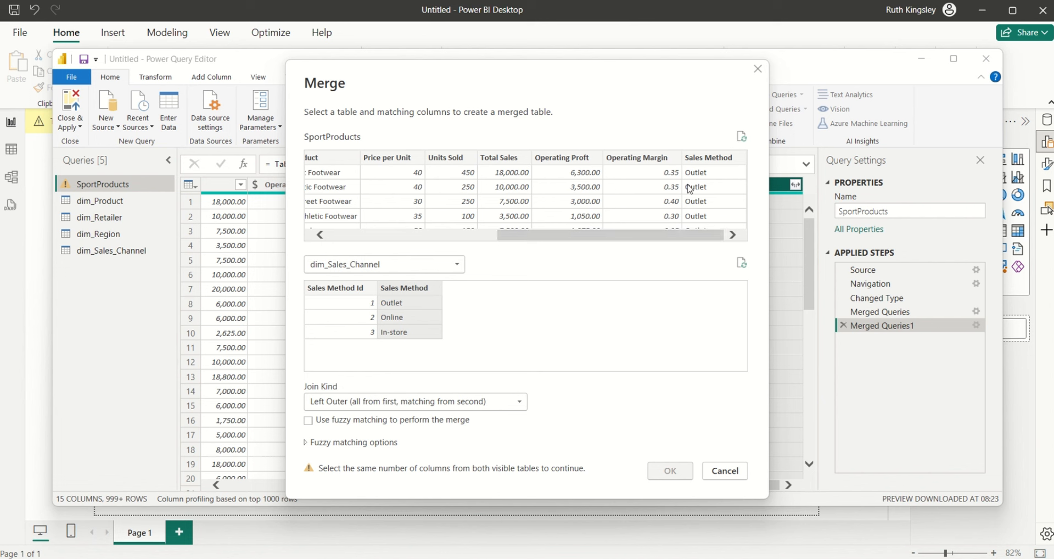
{"action": "left_click", "coordinate": [699, 165]}
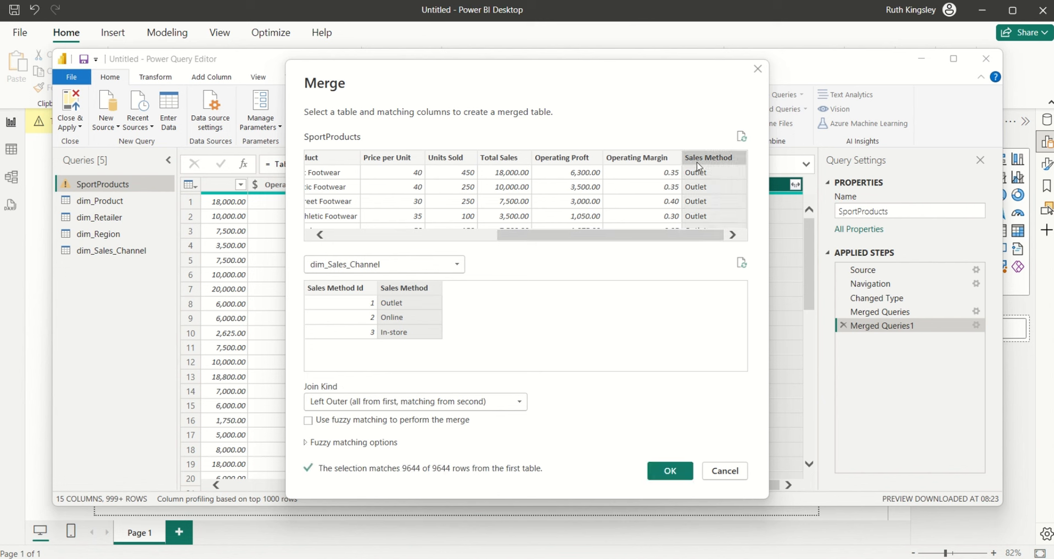
{"action": "left_click", "coordinate": [660, 472]}
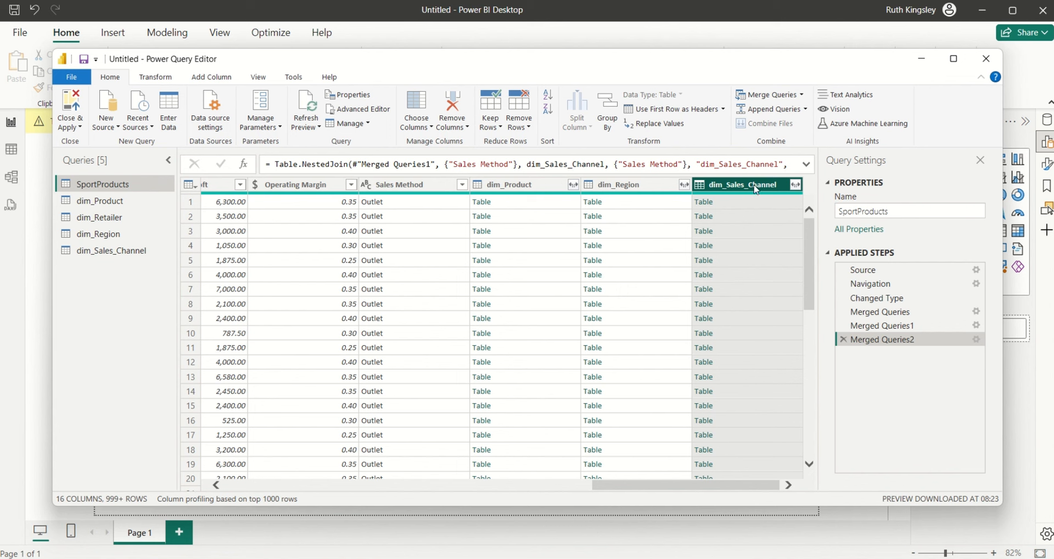
- Expand the dim_Product column to only Product Id, without the original column name as prefix
{"action": "left_click", "coordinate": [526, 187]}
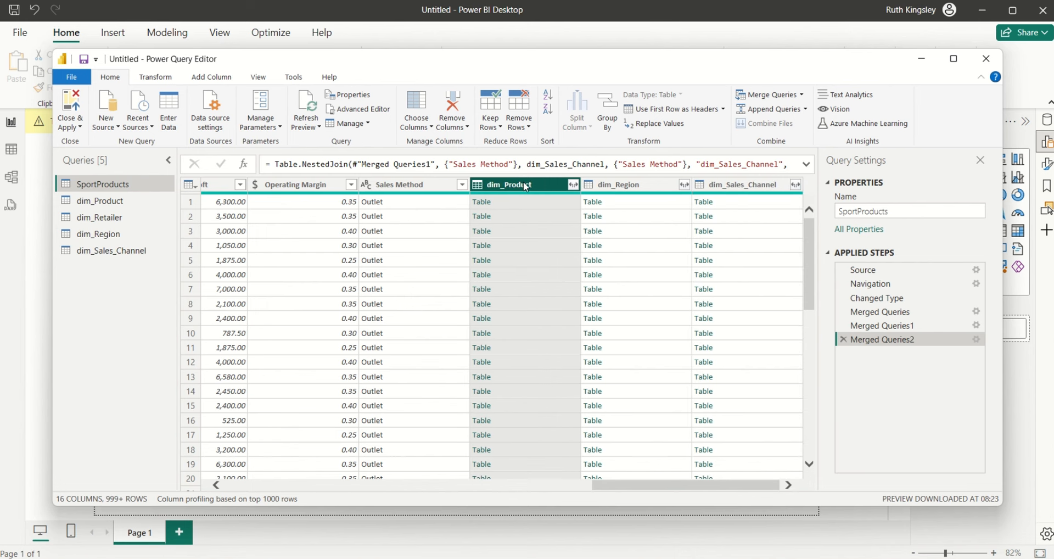
{"action": "left_click", "coordinate": [573, 185]}
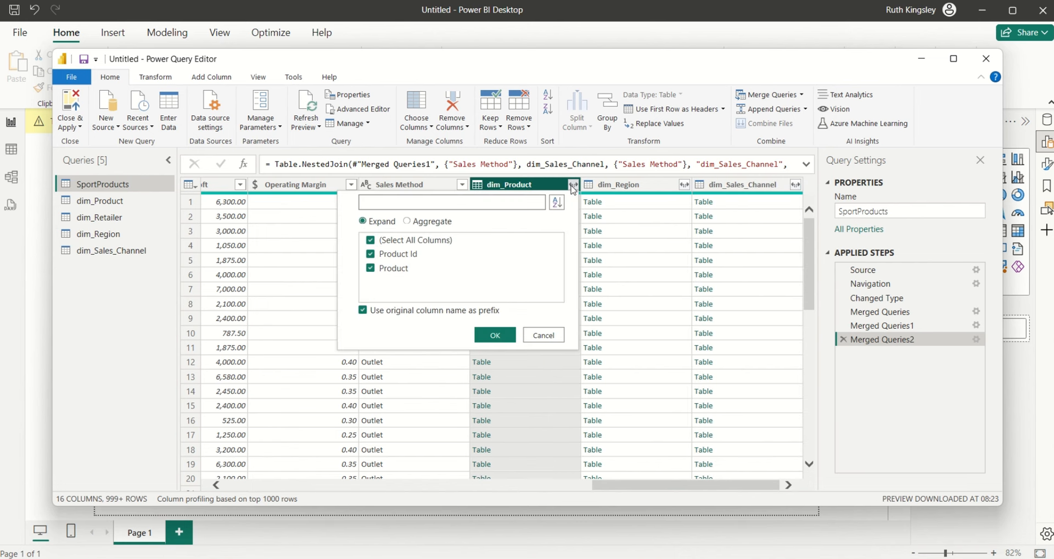
{"action": "left_click", "coordinate": [371, 241]}
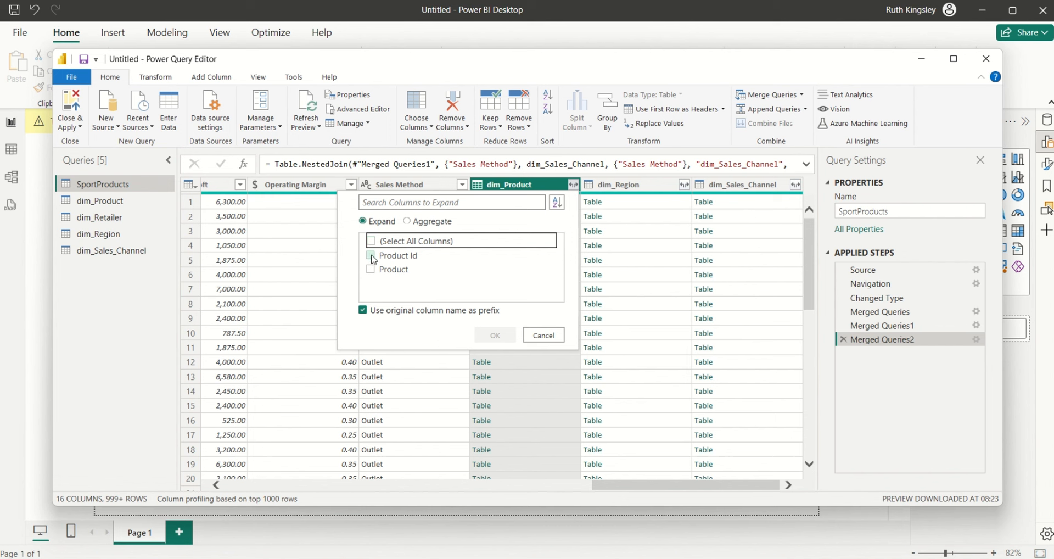
{"action": "left_click", "coordinate": [371, 255]}
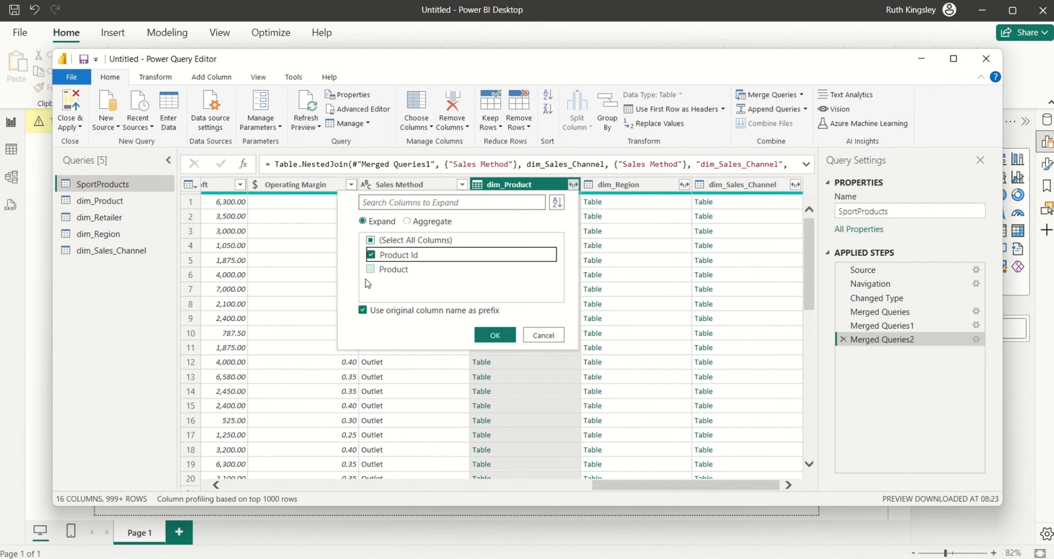
{"action": "left_click", "coordinate": [363, 310]}
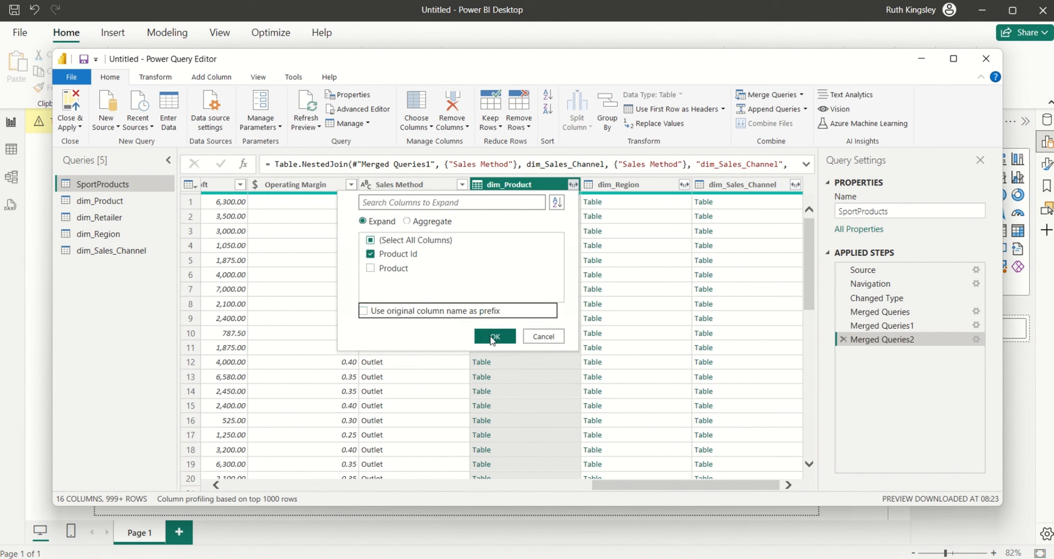
{"action": "left_click", "coordinate": [495, 337]}
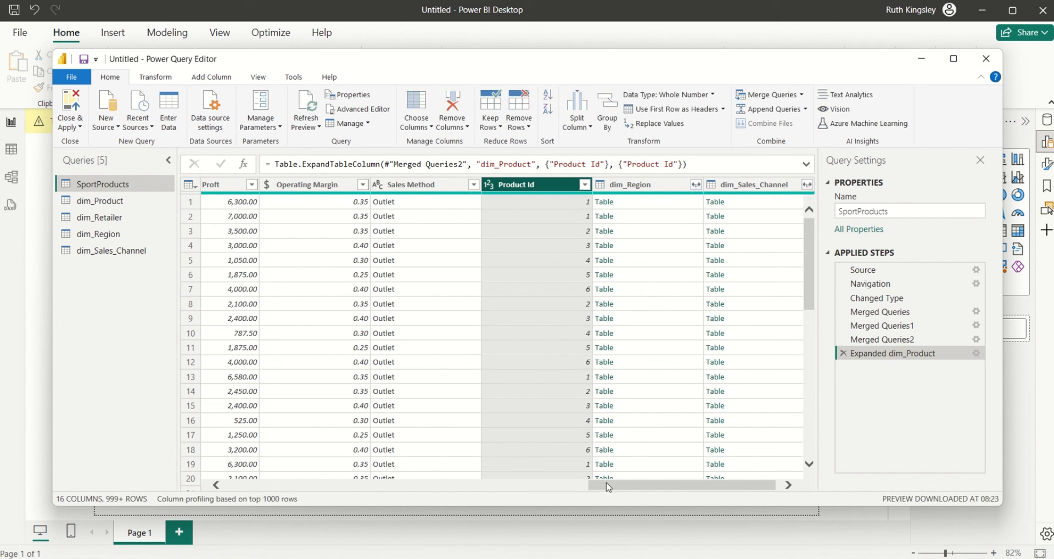
- Expand the dim_Region column to only Region Id, without a column name prefix
{"action": "left_click_drag", "start_coordinate": [608, 487], "coordinate": [612, 487]}
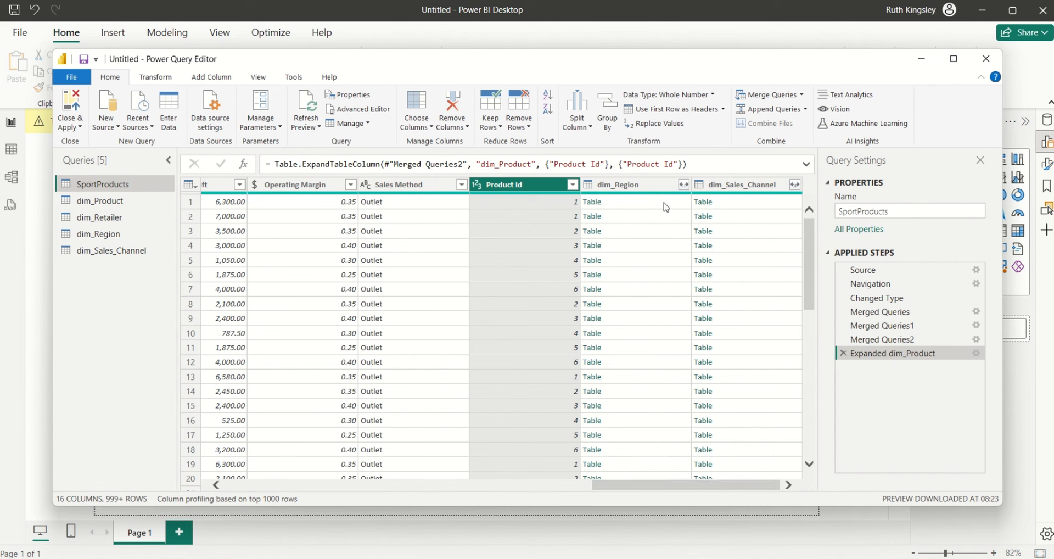
{"action": "left_click", "coordinate": [683, 185]}
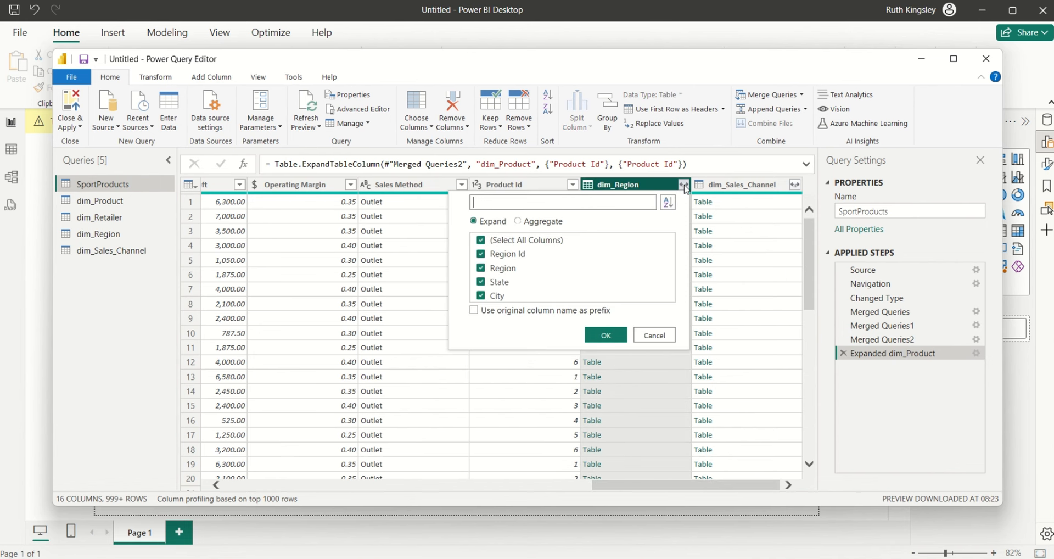
{"action": "left_click", "coordinate": [482, 240]}
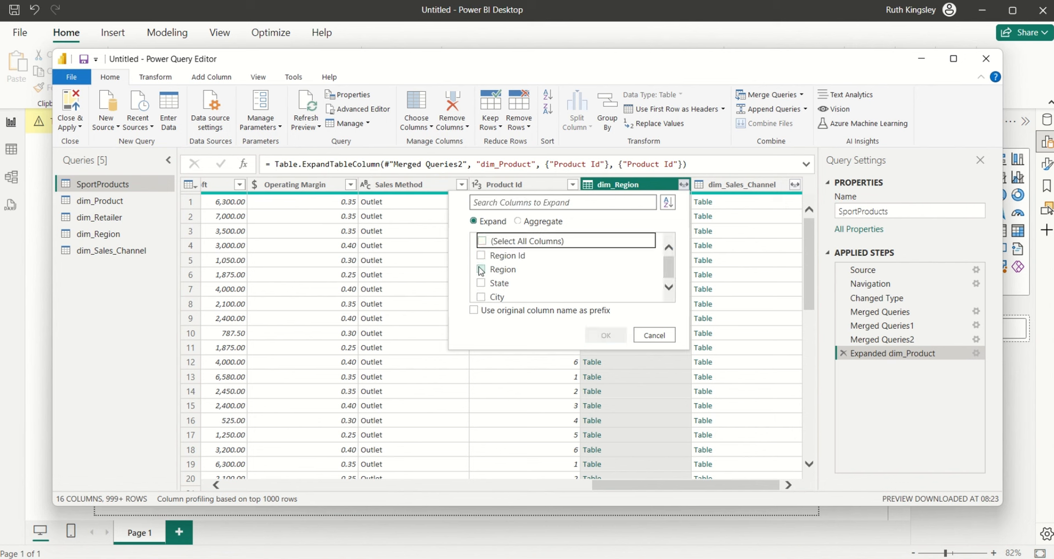
{"action": "left_click", "coordinate": [482, 255]}
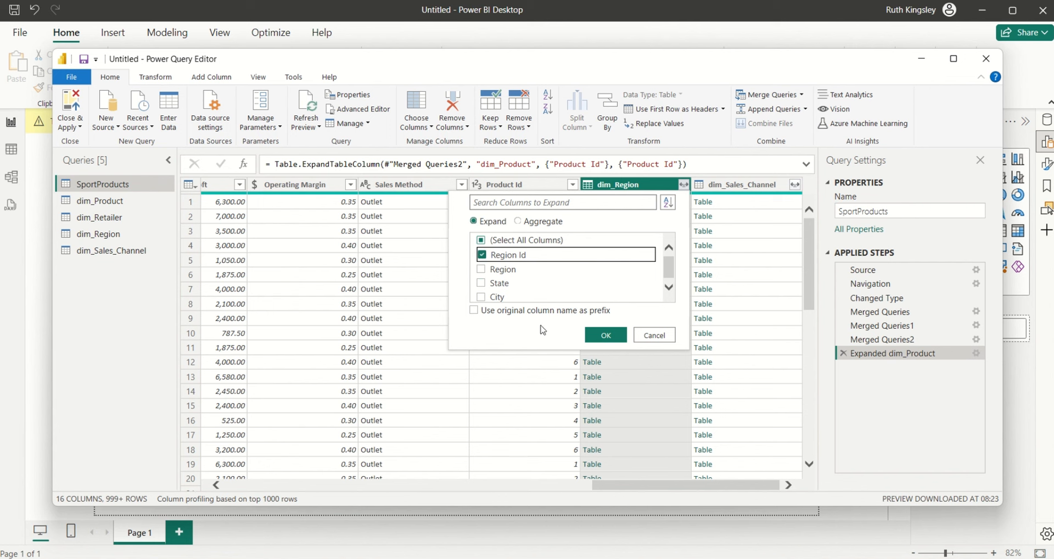
{"action": "left_click", "coordinate": [614, 332]}
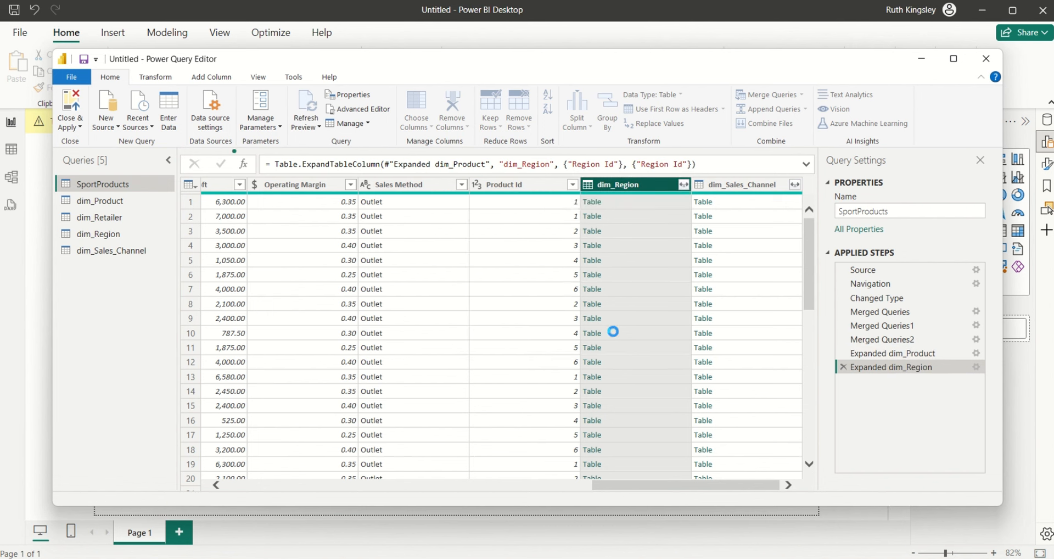
- Expand the dim_Sales_Channel column to only Sales Method Id, without a column name prefix
{"action": "left_click_drag", "start_coordinate": [614, 486], "coordinate": [684, 486]}
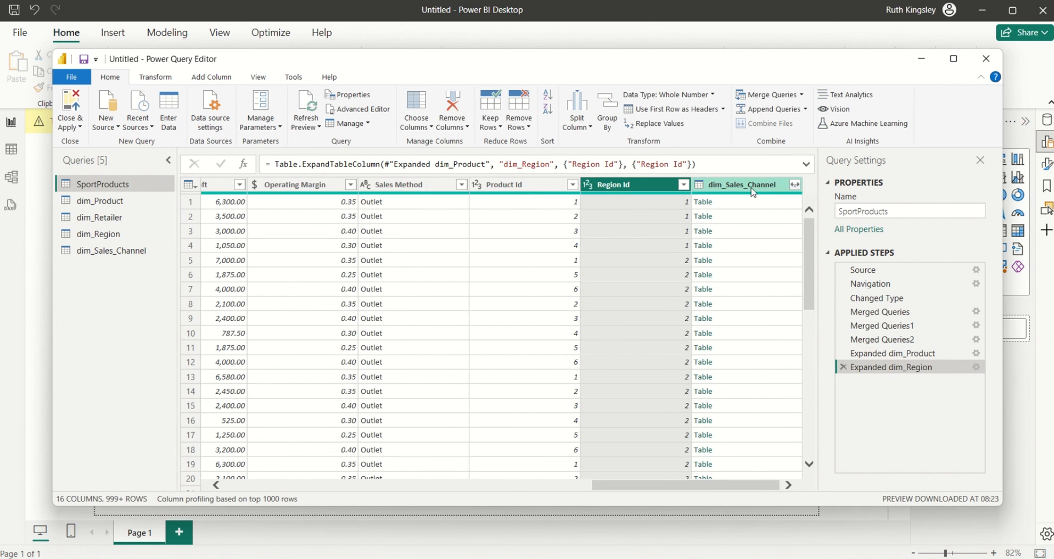
{"action": "left_click", "coordinate": [797, 187]}
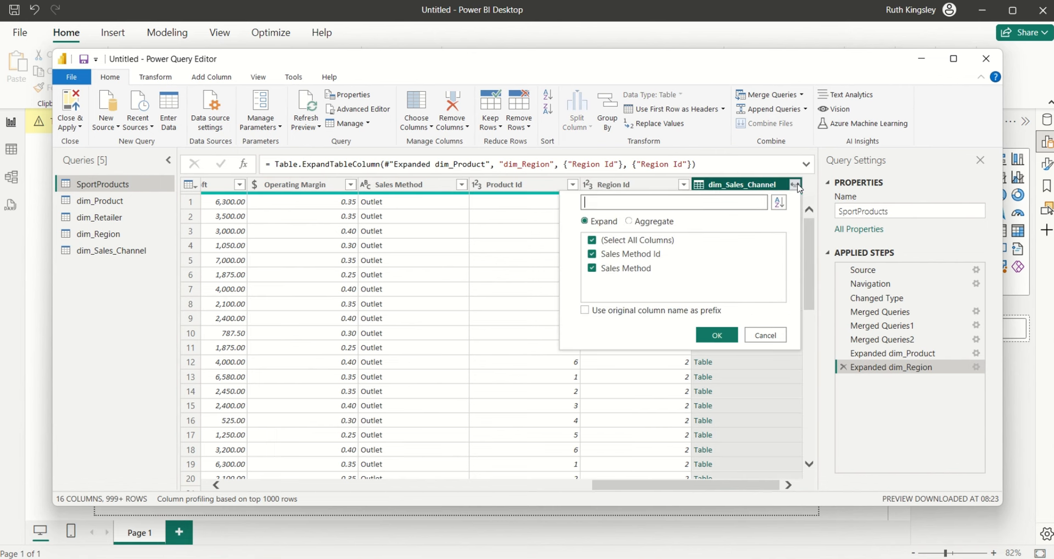
{"action": "left_click", "coordinate": [593, 241]}
{"action": "left_click", "coordinate": [592, 256]}
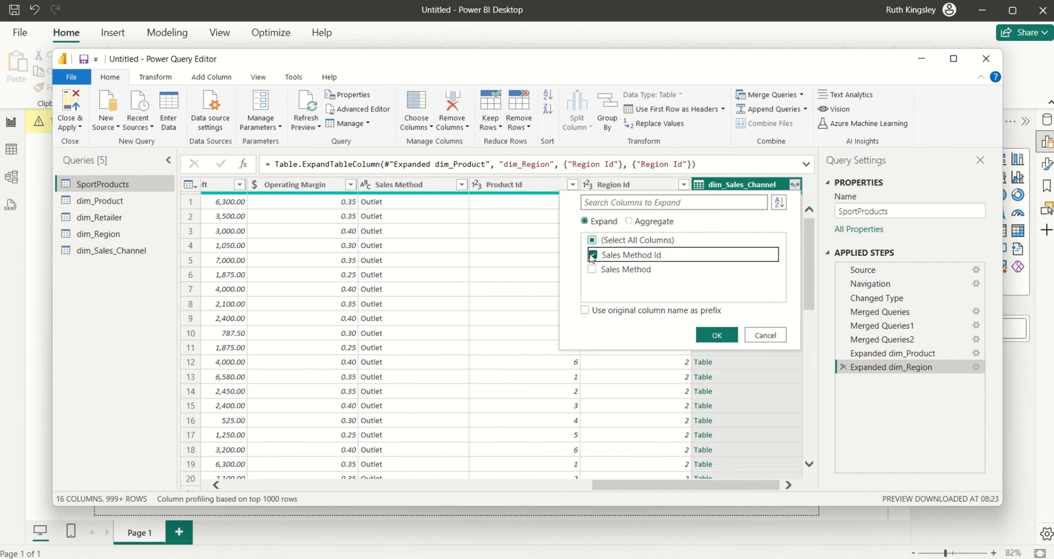
{"action": "left_click", "coordinate": [716, 343]}
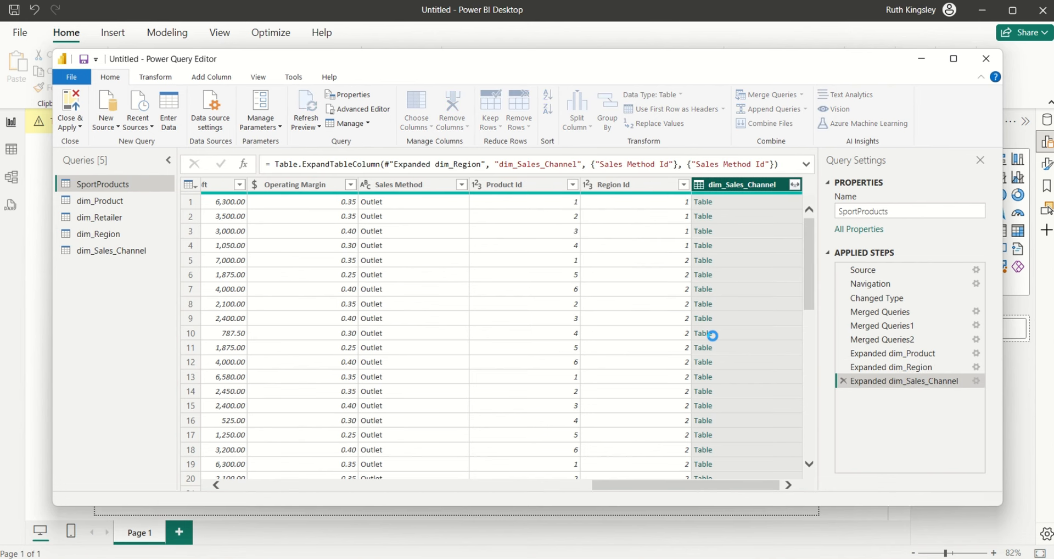
- Move the Sales Method Id, Product Id and Region Id columns together to directly after the Product column
{"action": "left_click", "coordinate": [498, 187], "text": "ctrl"}
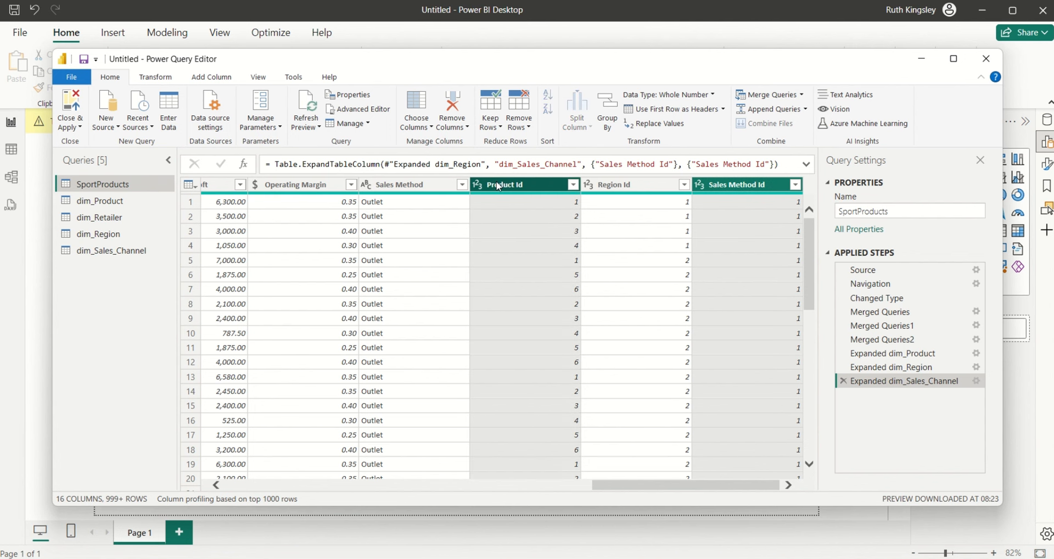
{"action": "left_click", "coordinate": [635, 188], "text": "ctrl"}
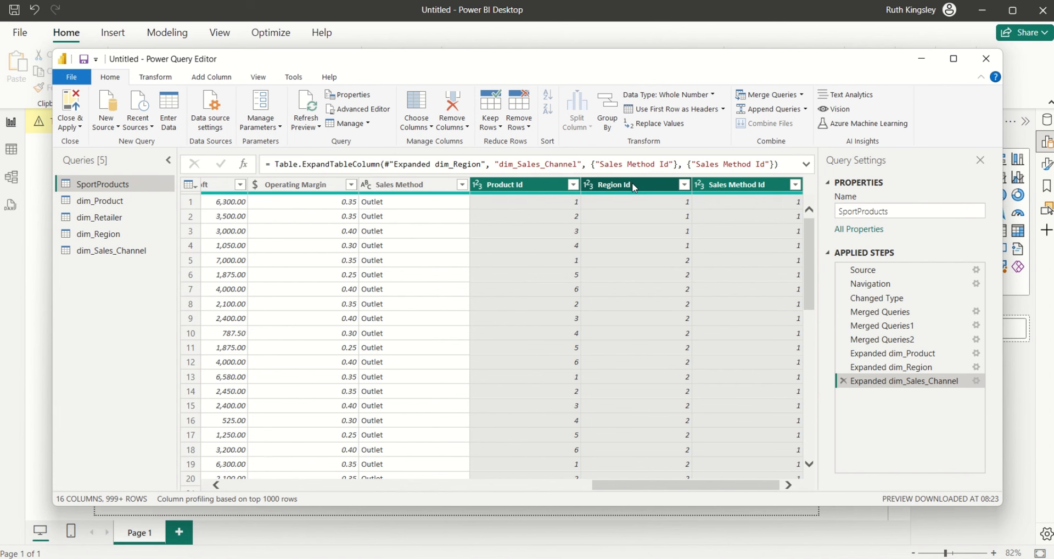
{"action": "mouse_move", "coordinate": [633, 184]}
{"action": "left_mouse_down"}
{"action": "mouse_move", "coordinate": [420, 207]}
{"action": "mouse_move", "coordinate": [192, 200]}
{"action": "mouse_move", "coordinate": [407, 175]}
{"action": "left_mouse_up"}
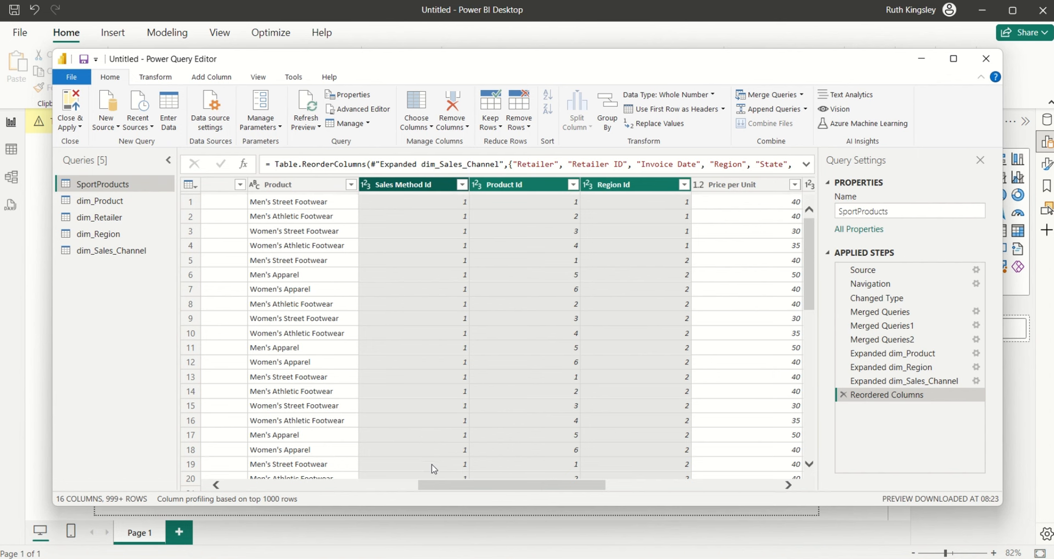
- Choose the columns to keep in SportProducts, excluding Retailer, Region, State, City, Product and Sales Method
{"action": "left_click_drag", "start_coordinate": [426, 489], "coordinate": [348, 493]}
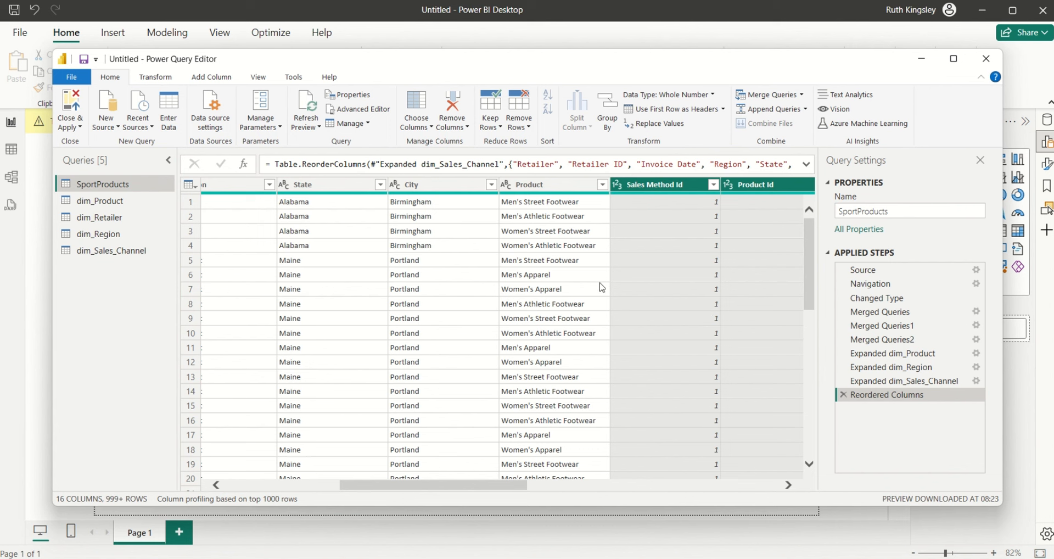
{"action": "left_click", "coordinate": [427, 128]}
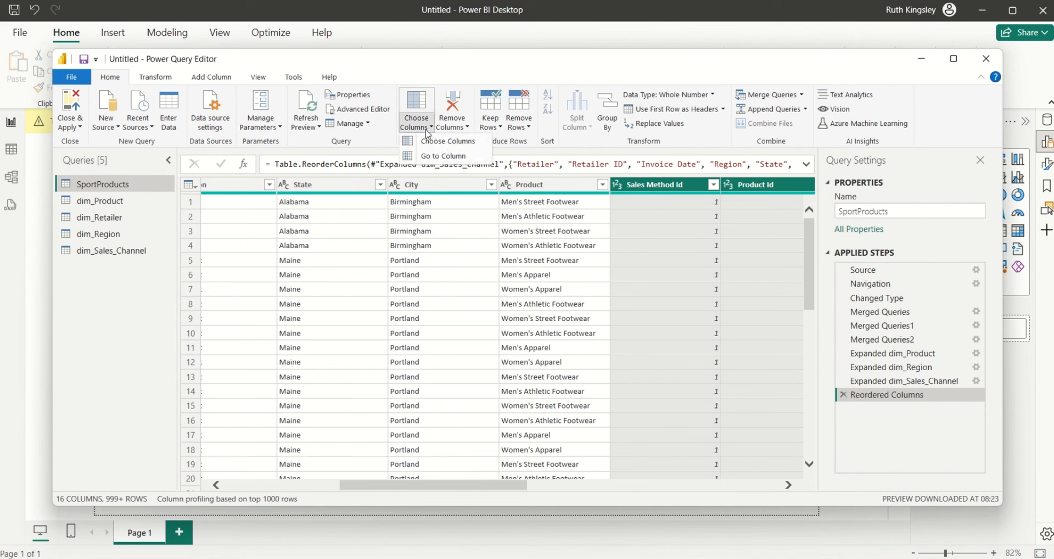
{"action": "left_click", "coordinate": [434, 141]}
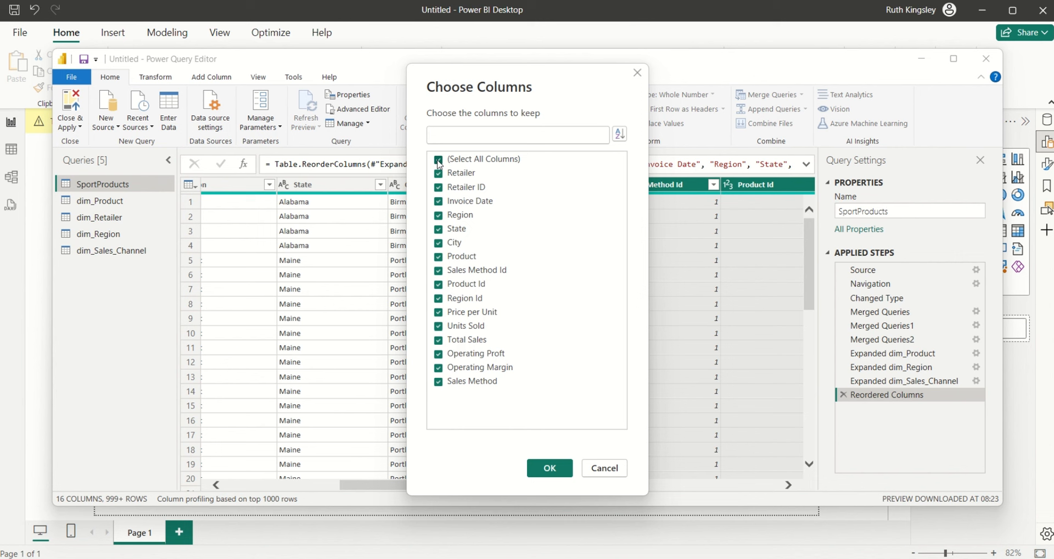
{"action": "left_click", "coordinate": [439, 160]}
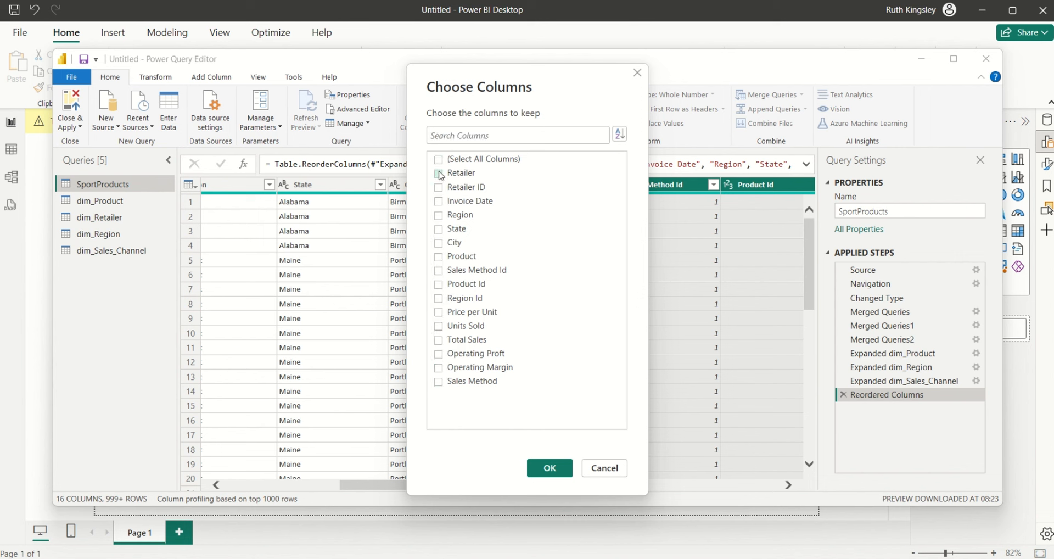
{"action": "left_click", "coordinate": [438, 161]}
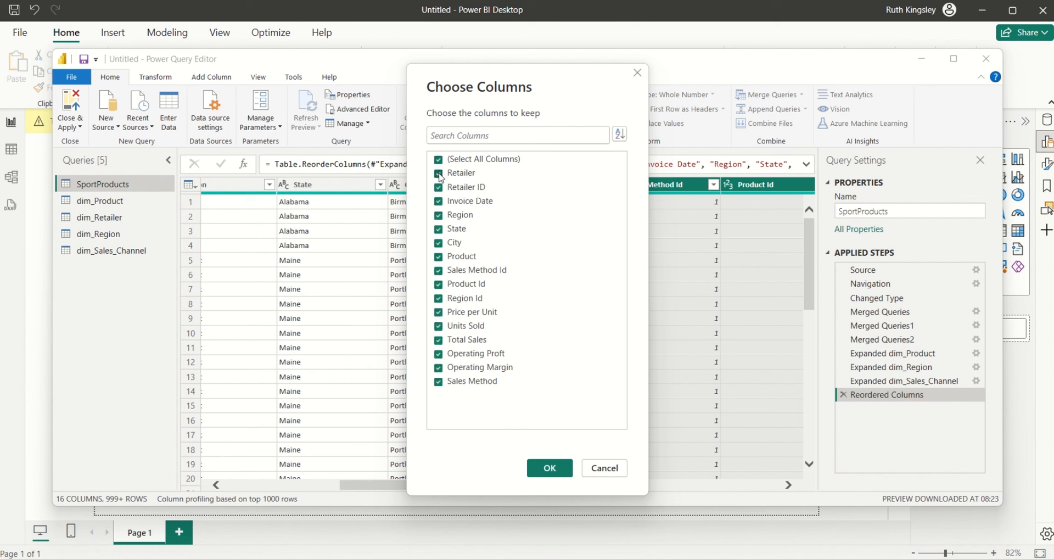
{"action": "left_click", "coordinate": [439, 174]}
{"action": "left_click", "coordinate": [439, 216]}
{"action": "left_click", "coordinate": [439, 229]}
{"action": "left_click", "coordinate": [439, 256]}
{"action": "left_click", "coordinate": [439, 383]}
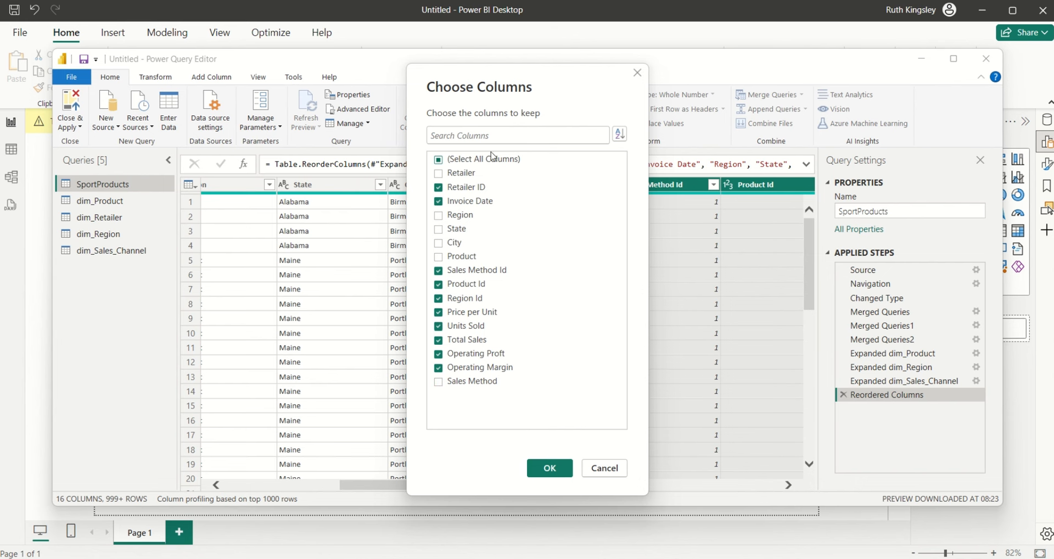
{"action": "left_click", "coordinate": [550, 468]}
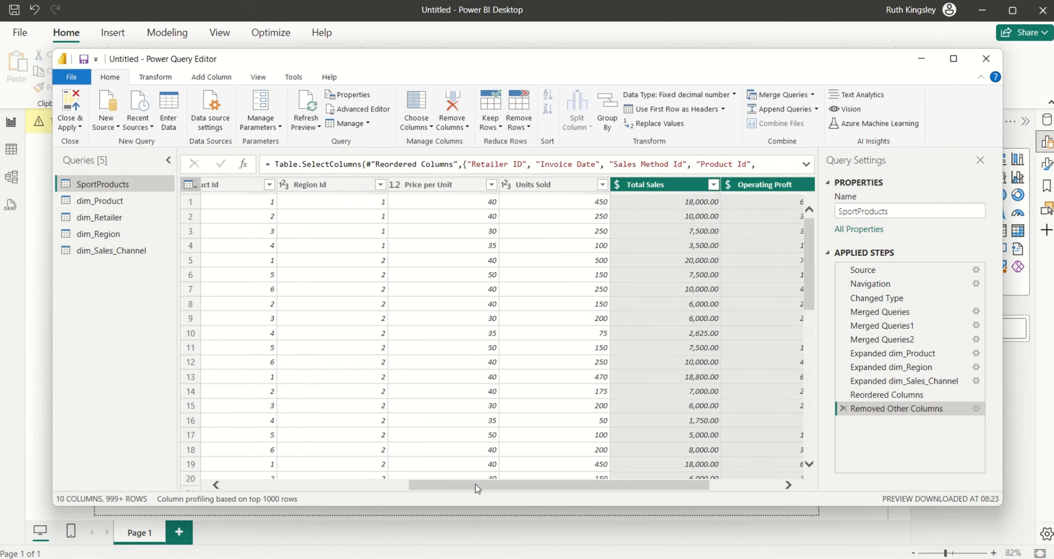
- Move the Invoice Date column in front of Retailer ID so it is the table's first column
{"action": "left_click_drag", "start_coordinate": [438, 492], "coordinate": [323, 489]}
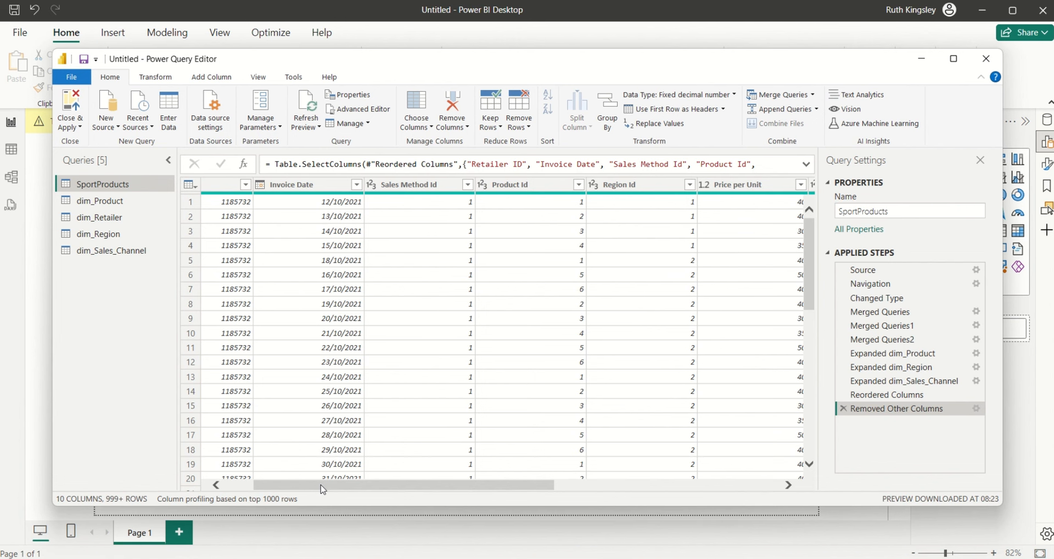
{"action": "left_click_drag", "start_coordinate": [323, 489], "coordinate": [281, 487]}
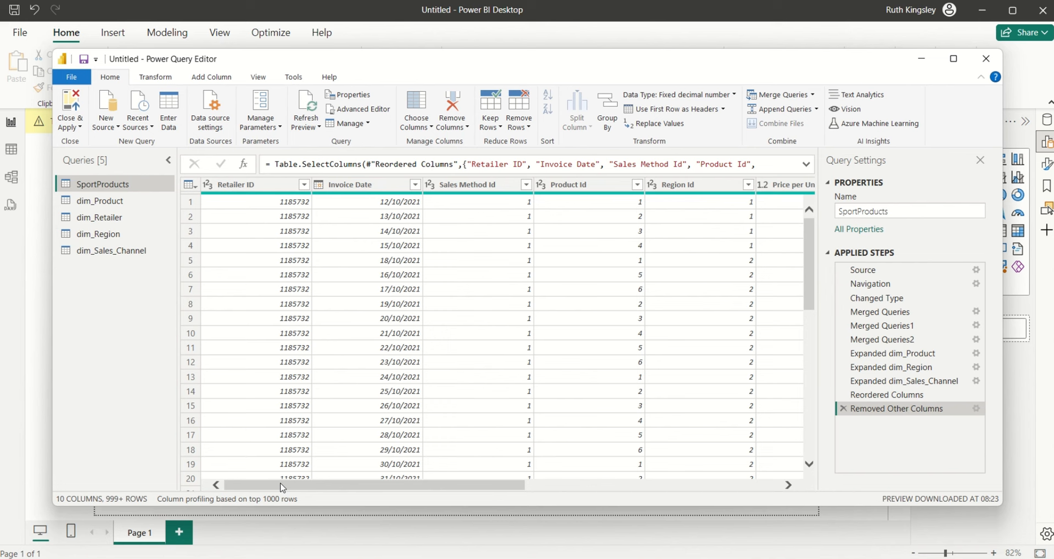
{"action": "left_click", "coordinate": [265, 85]}
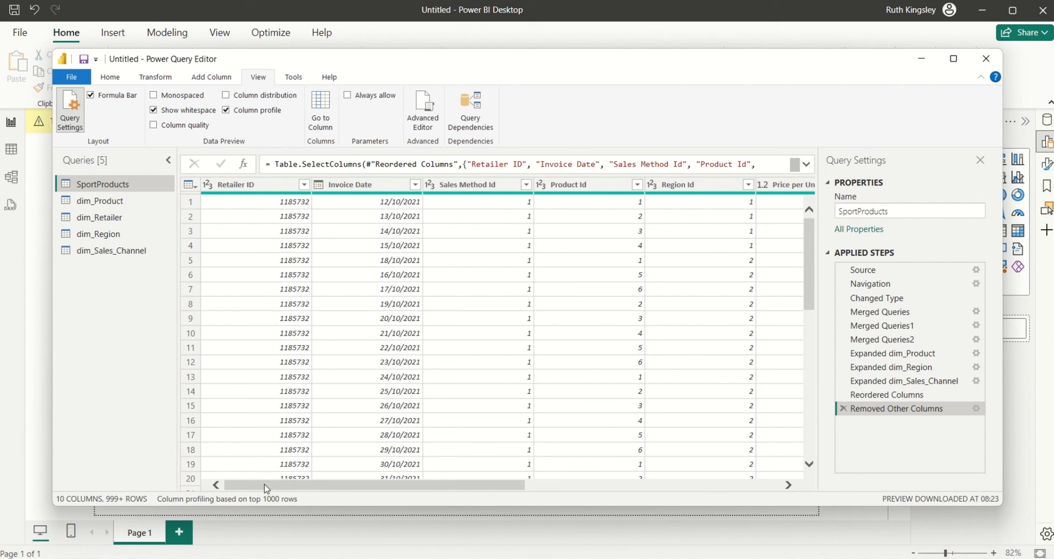
{"action": "left_click", "coordinate": [375, 190]}
{"action": "left_click_drag", "start_coordinate": [389, 186], "coordinate": [269, 193]}
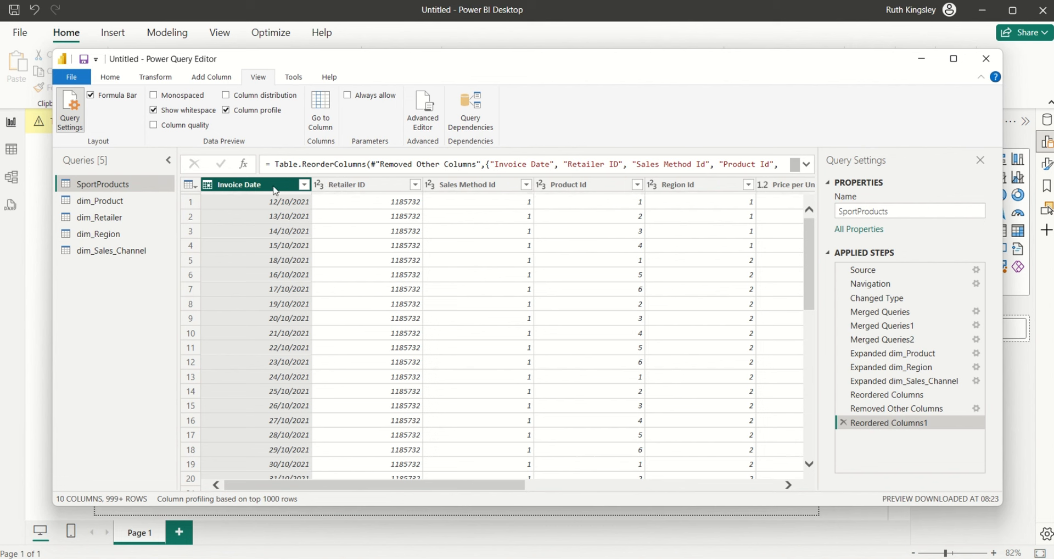
- Examine the Invoice Date column profile based on the entire data set, then hide the profile
{"action": "left_click", "coordinate": [227, 110]}
{"action": "left_click", "coordinate": [226, 110]}
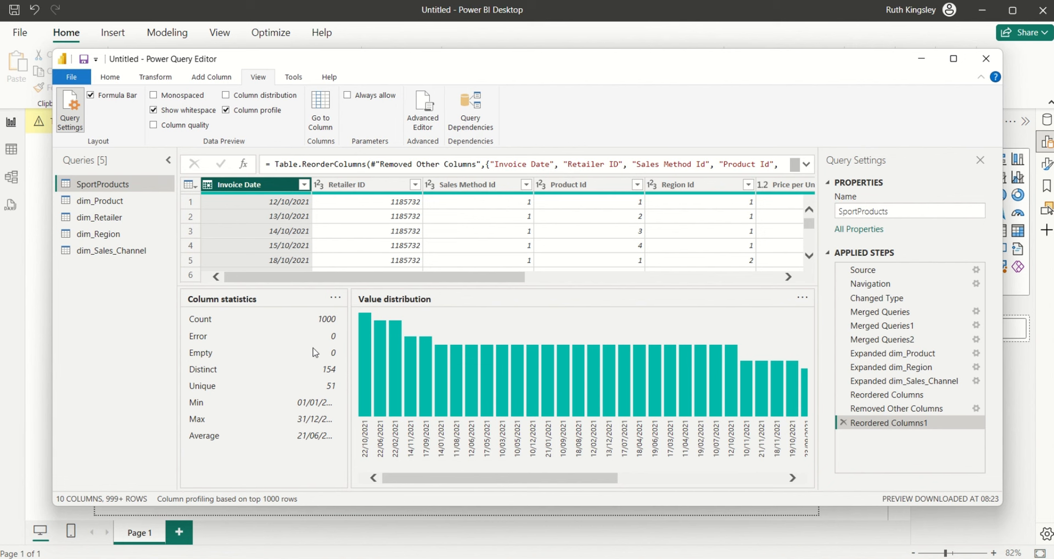
{"action": "mouse_move", "coordinate": [475, 370]}
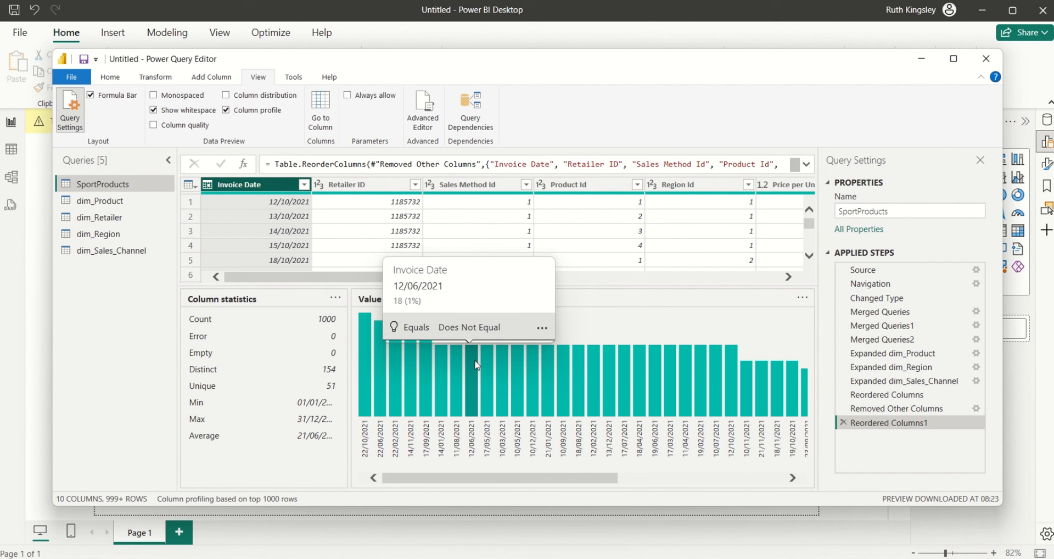
{"action": "left_click", "coordinate": [197, 505]}
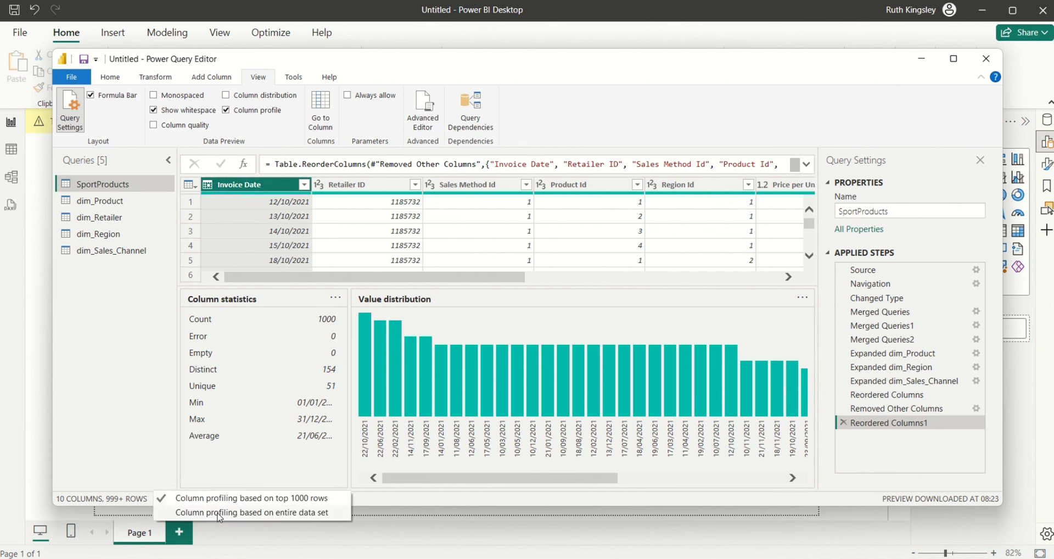
{"action": "left_click", "coordinate": [217, 513]}
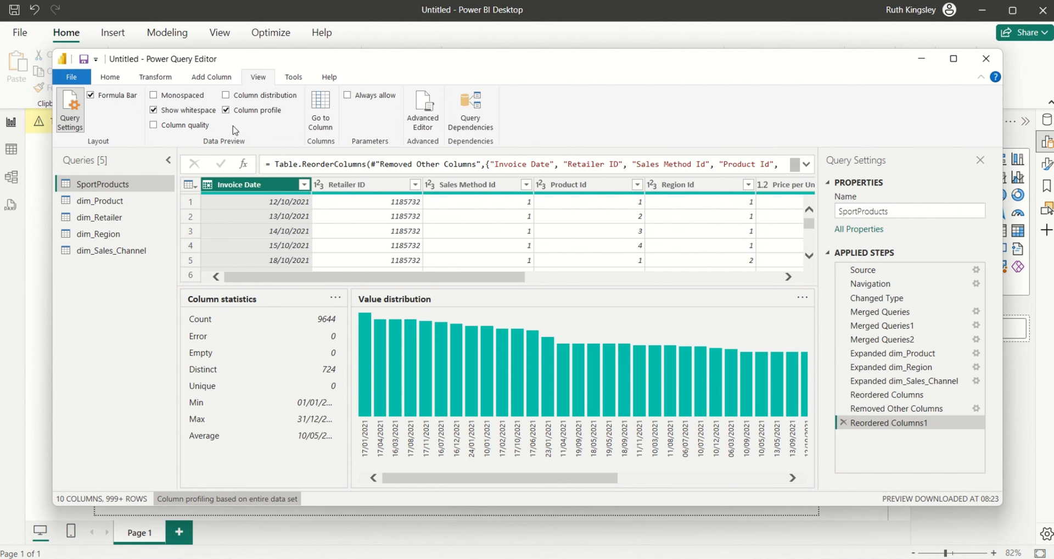
{"action": "left_click", "coordinate": [226, 111]}
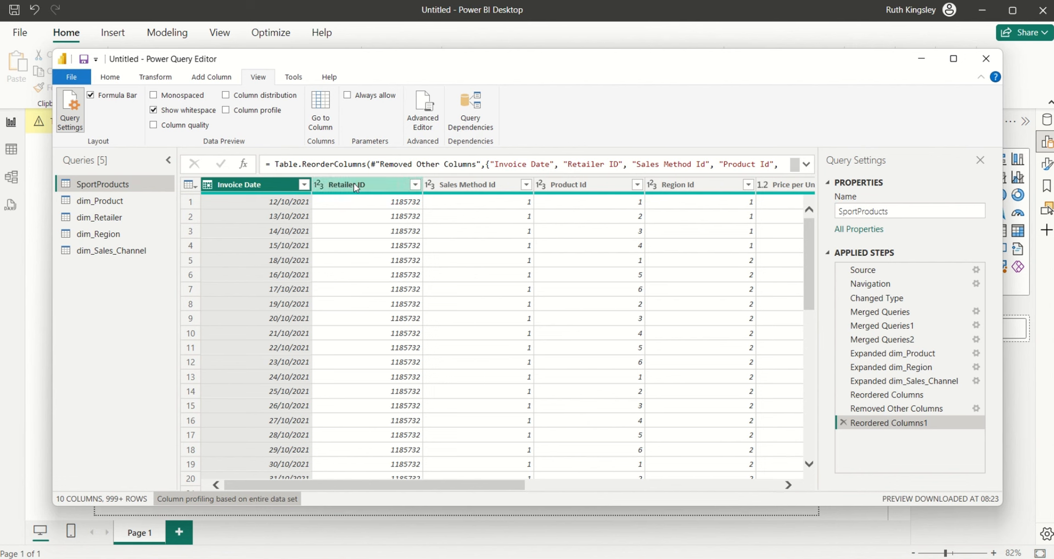
- Create the parameters StartDate (01/01/2020) and EndDate (2021-12-31), making EndDate a required Date value
{"action": "left_click_drag", "start_coordinate": [327, 485], "coordinate": [302, 485]}
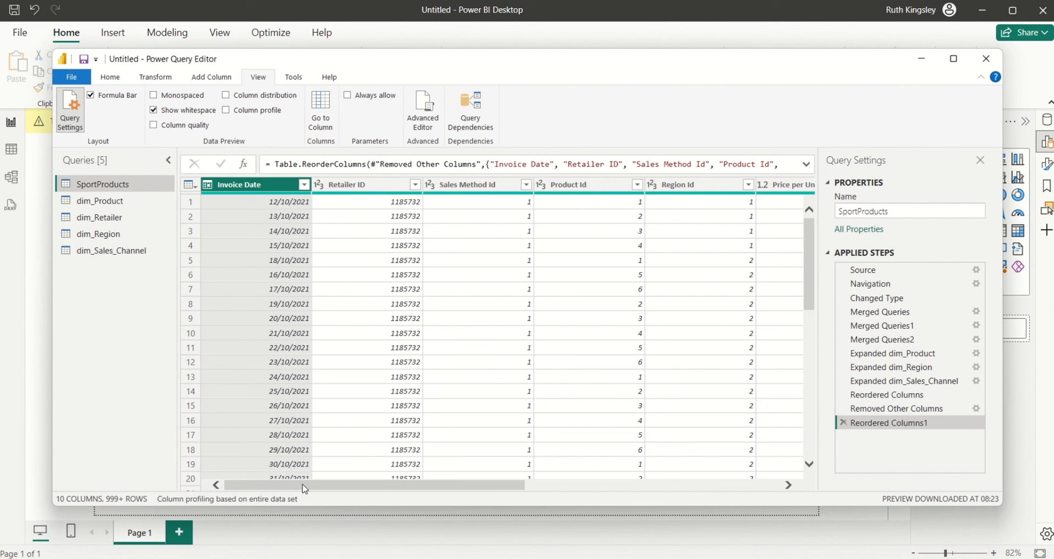
{"action": "left_click", "coordinate": [110, 77]}
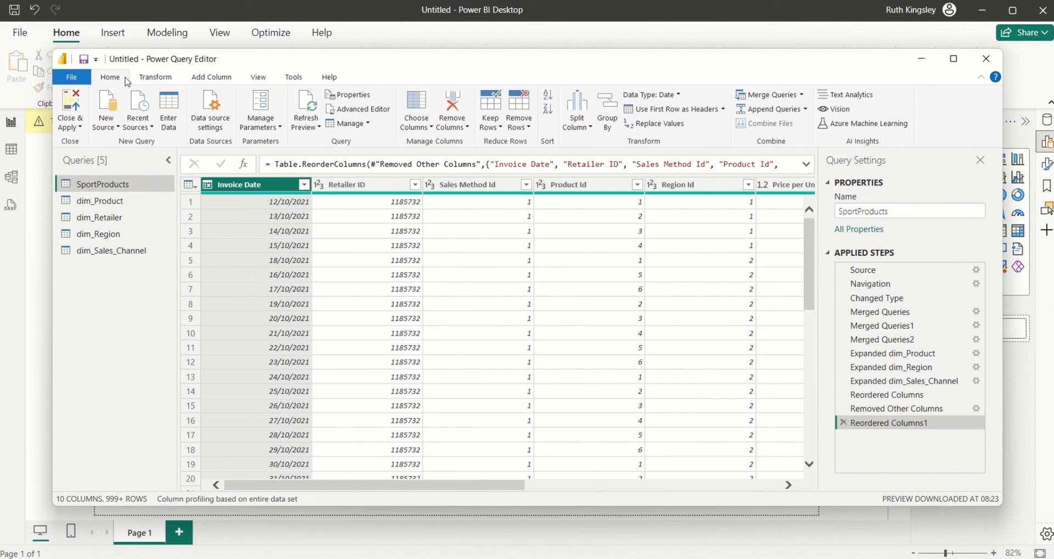
{"action": "left_click", "coordinate": [279, 131]}
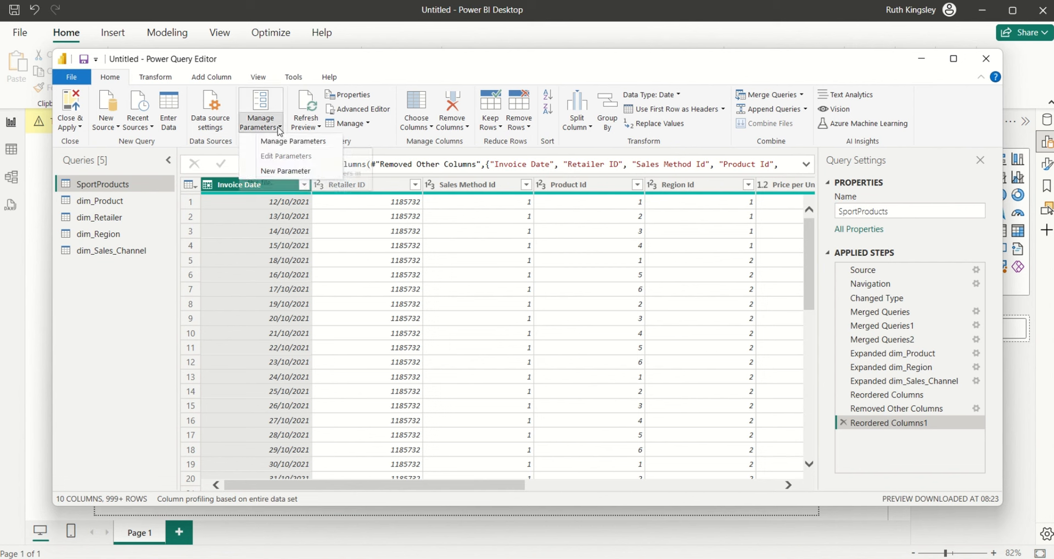
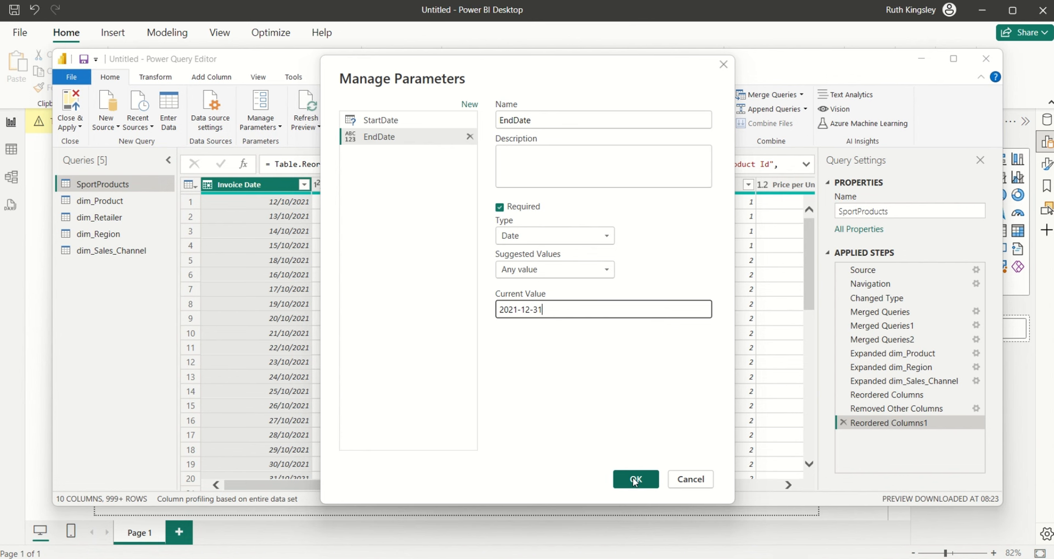
{"action": "left_click", "coordinate": [636, 480]}
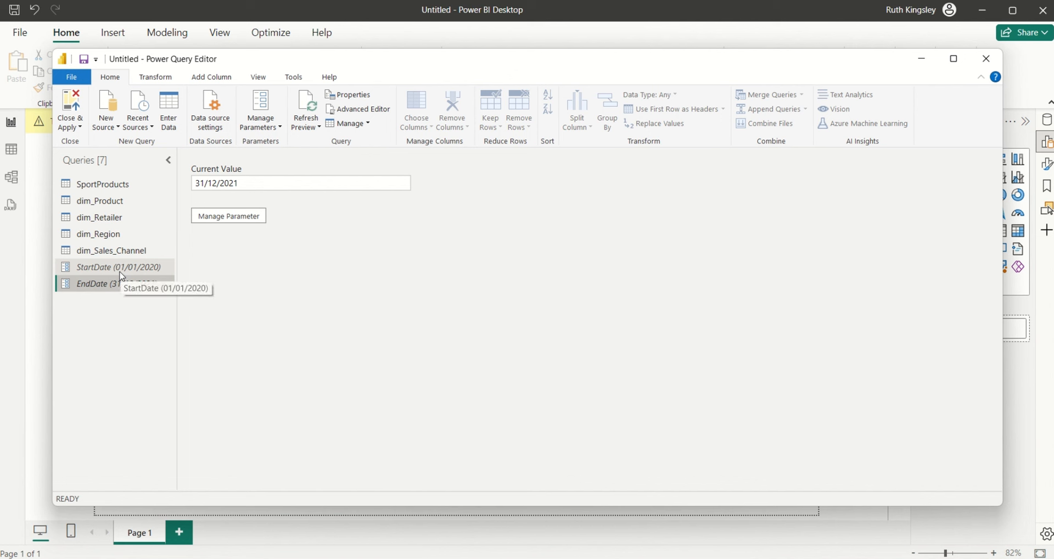
- Add a new blank query to the queries list below the EndDate parameter
{"action": "right_click", "coordinate": [114, 310]}
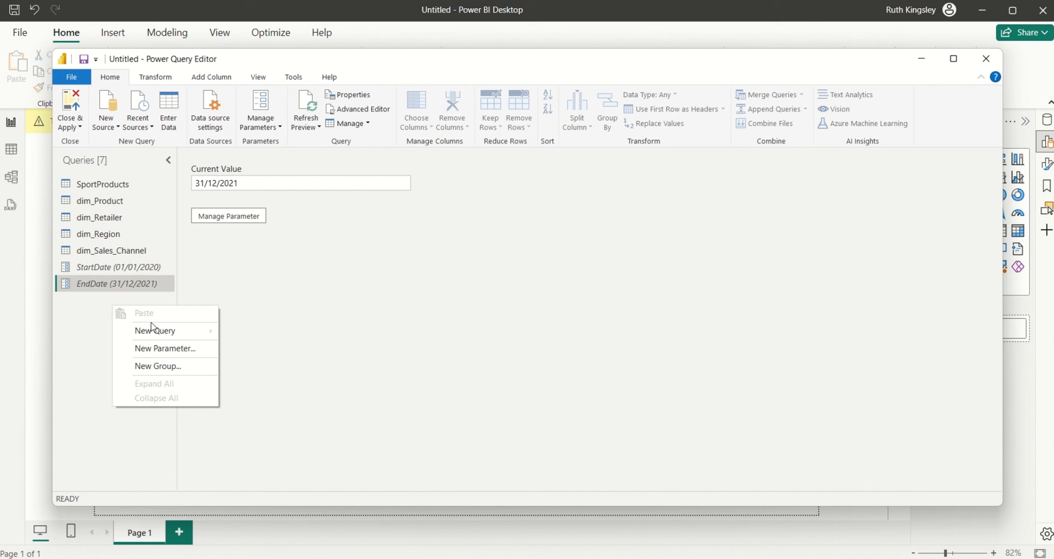
{"action": "mouse_move", "coordinate": [159, 332]}
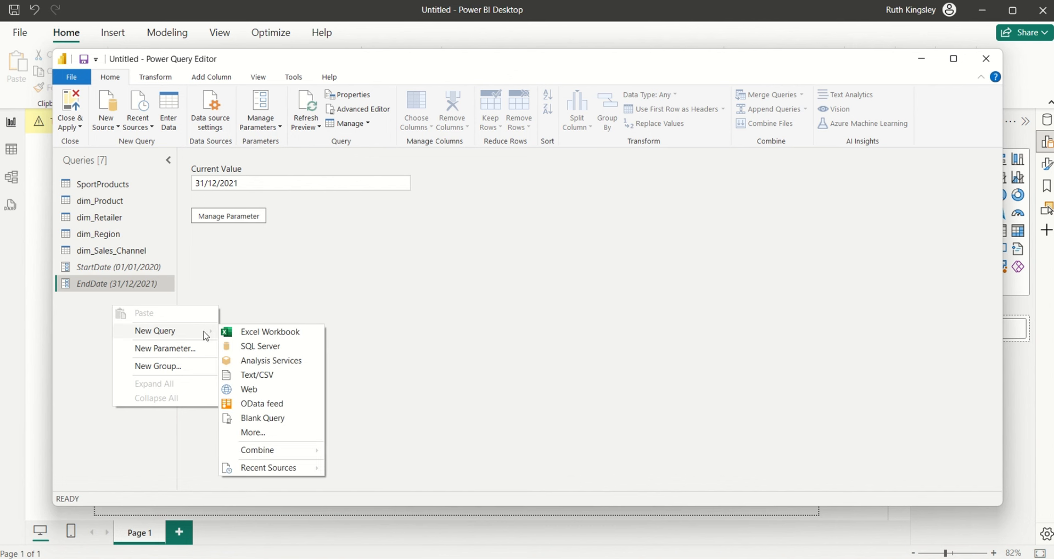
{"action": "left_click", "coordinate": [262, 419]}
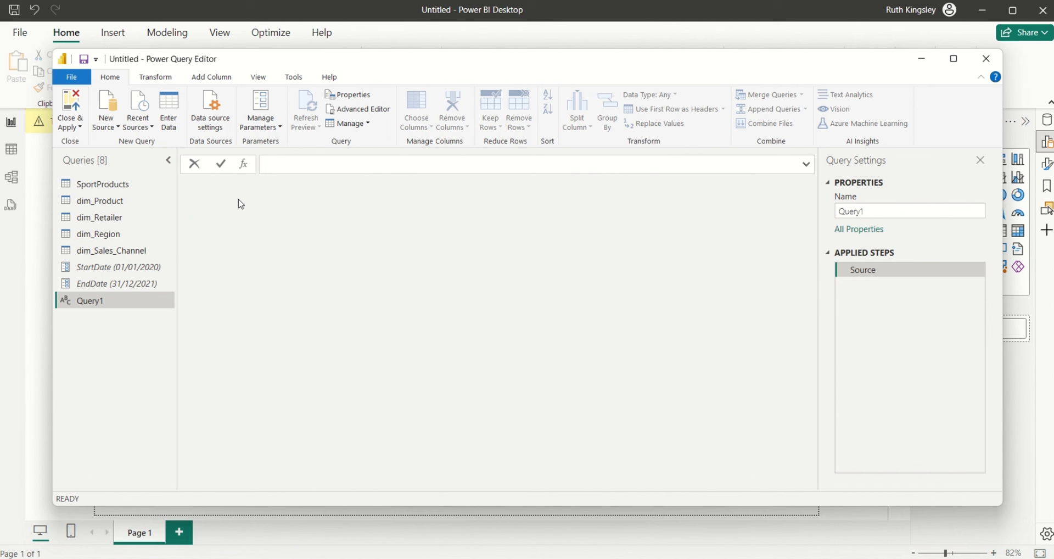
- Begin Query1's formula with the List.Dates function, using the StartDate parameter as its start argument
{"action": "left_click", "coordinate": [272, 166]}
{"action": "type", "text": "=List.D"}
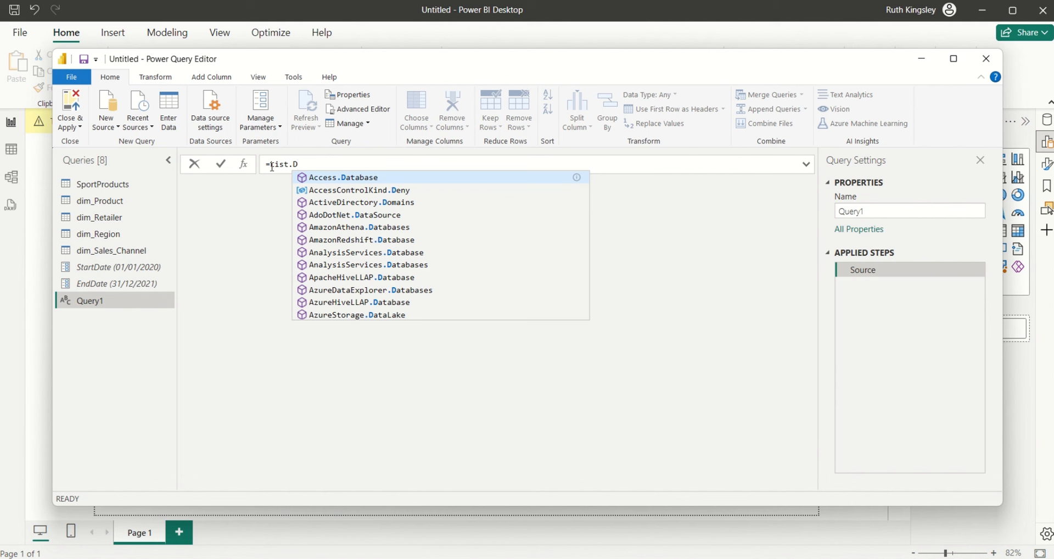
{"action": "type", "text": "ate"}
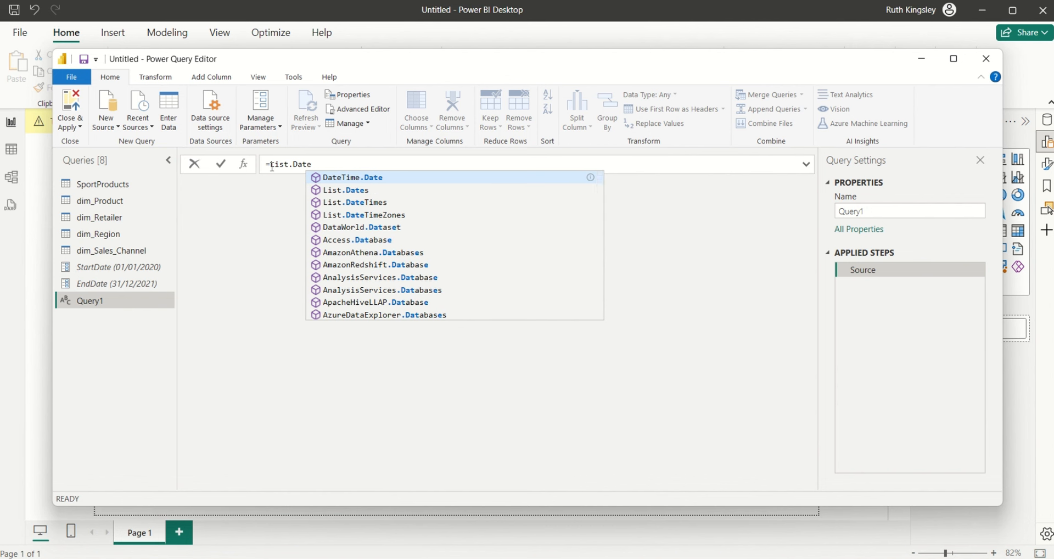
{"action": "type", "text": "s"}
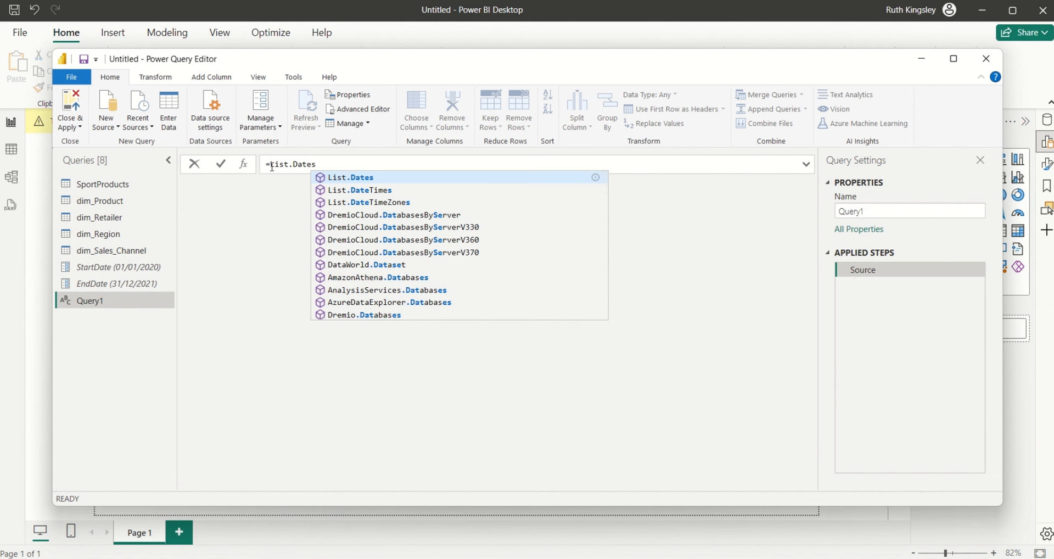
{"action": "type", "text": "("}
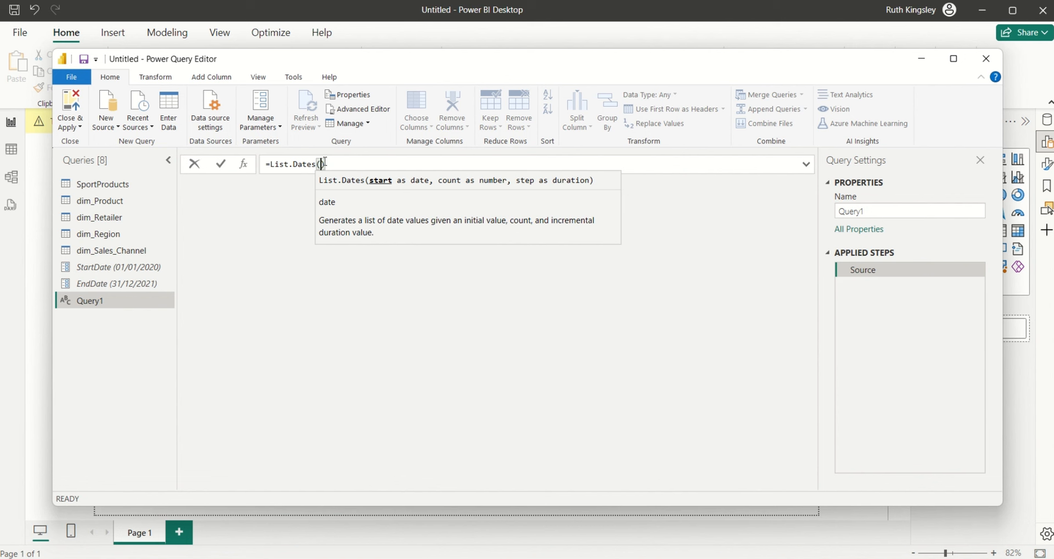
{"action": "type", "text": "start"}
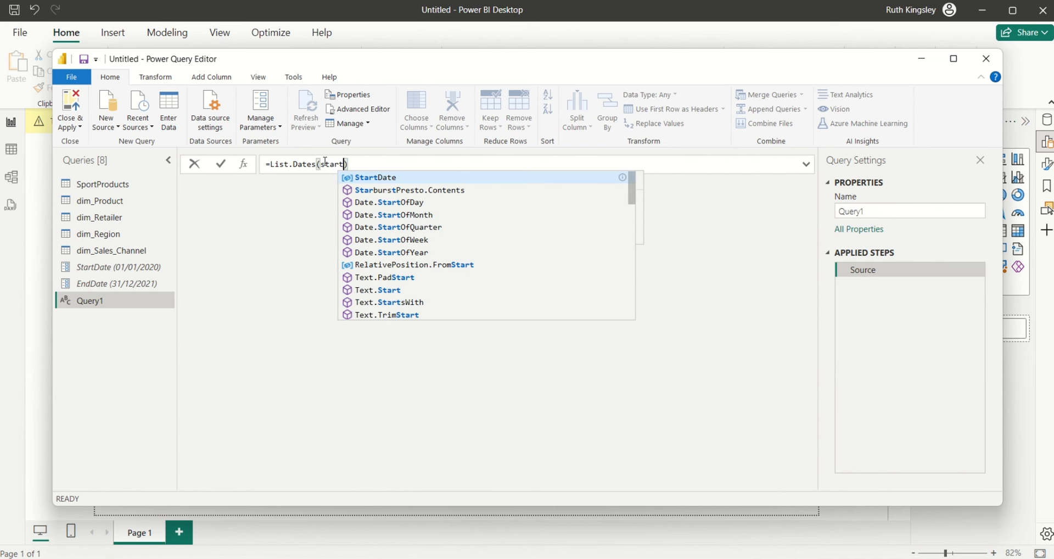
{"action": "key", "text": "Tab"}
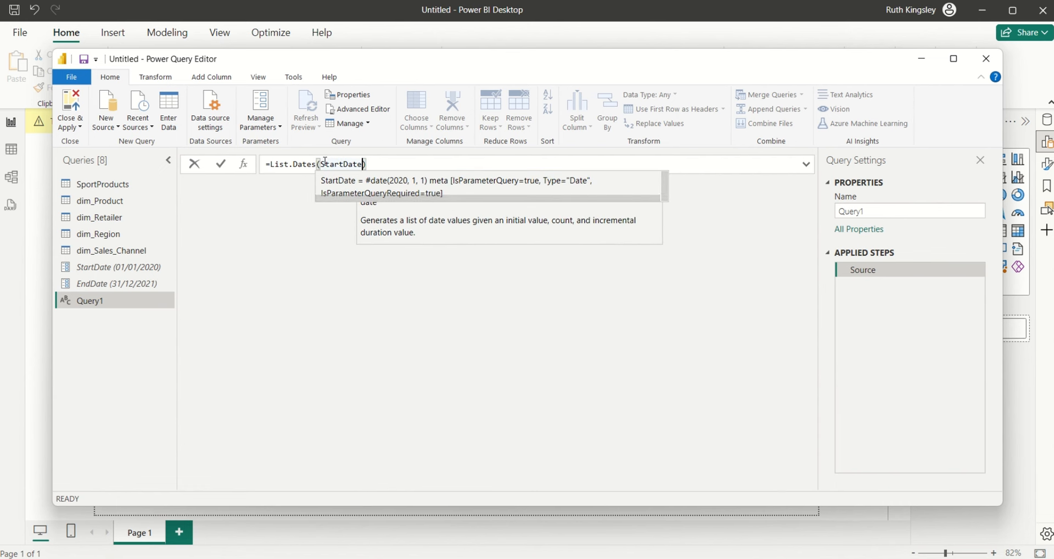
{"action": "type", "text": ","}
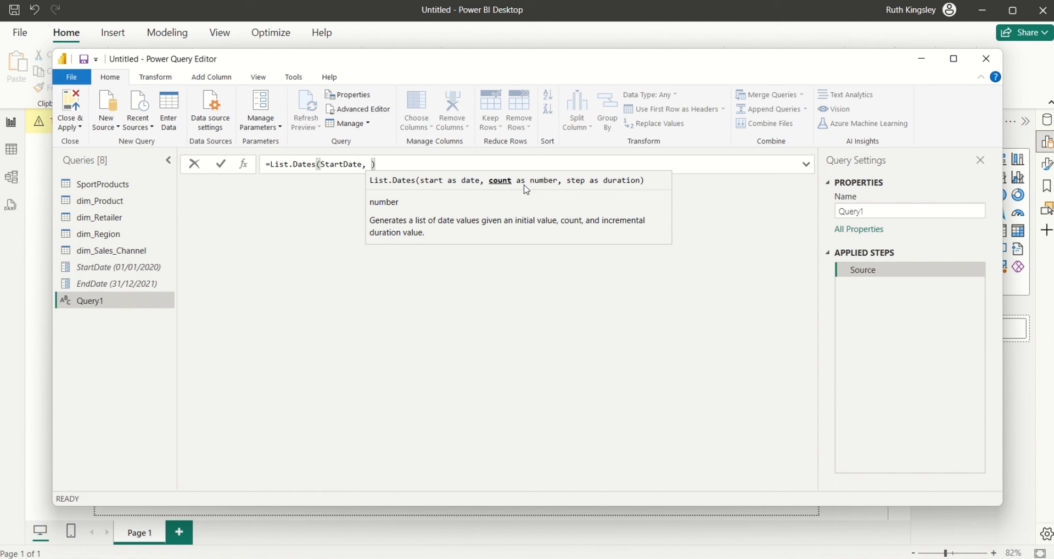
- Add Duration.Days(EndDate-StartDate)+1 as the count argument of the List.Dates formula
{"action": "type", "text": "Durat"}
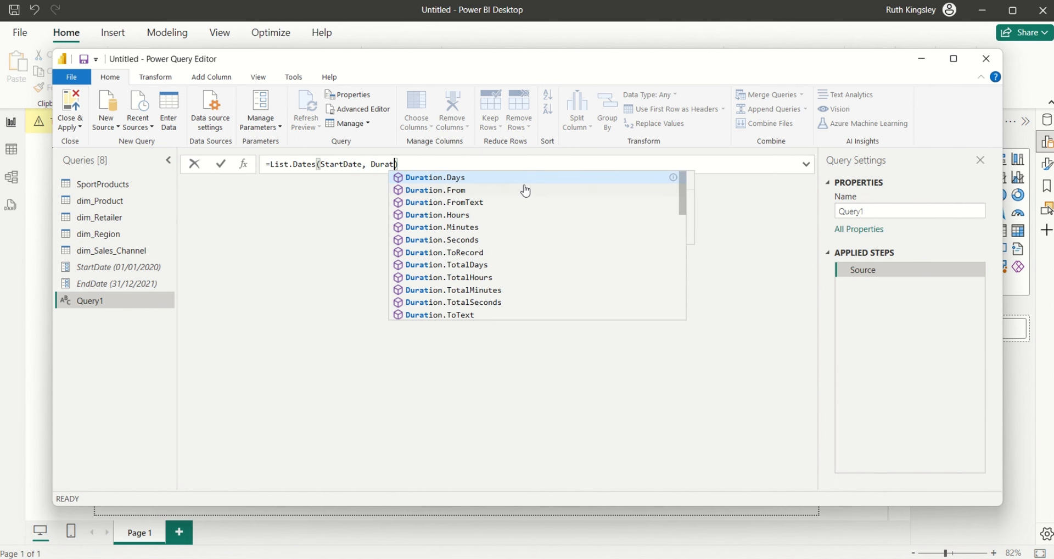
{"action": "key", "text": "Tab"}
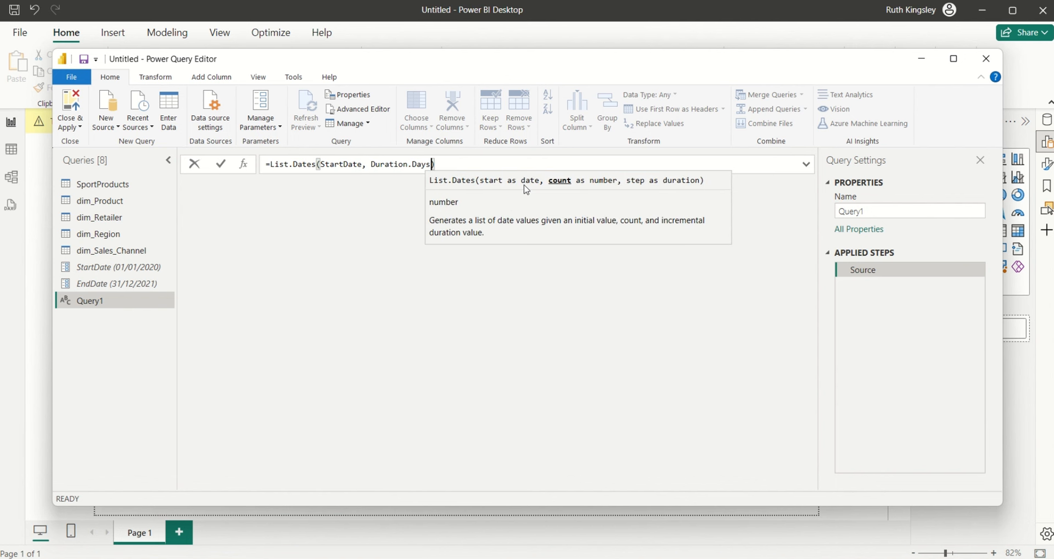
{"action": "type", "text": "("}
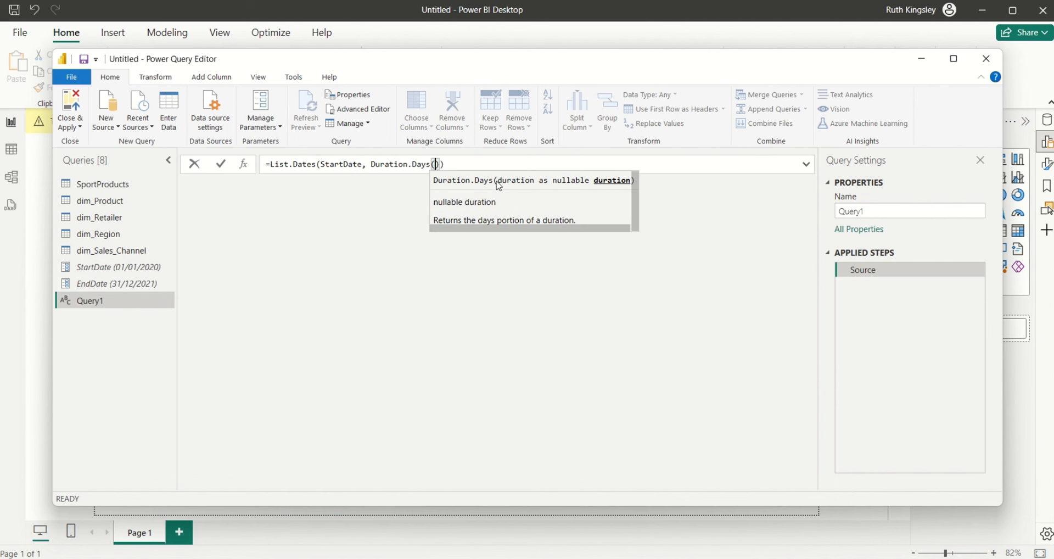
{"action": "type", "text": "End"}
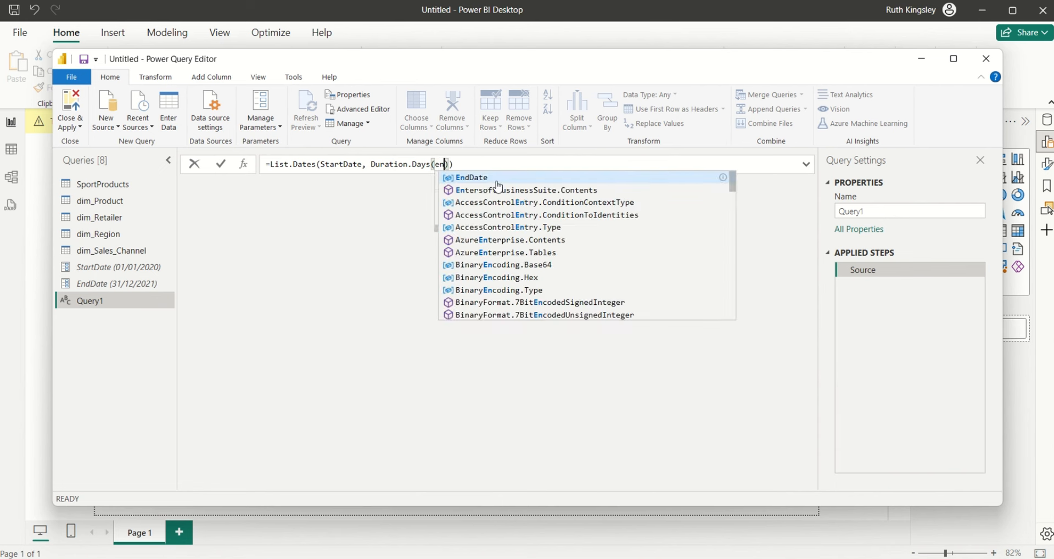
{"action": "key", "text": "Tab"}
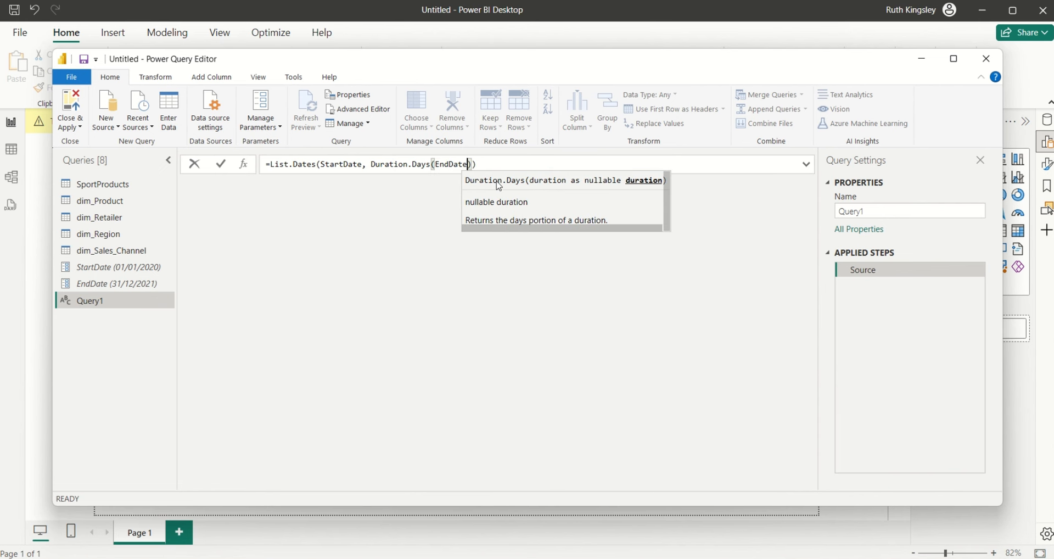
{"action": "type", "text": "-"}
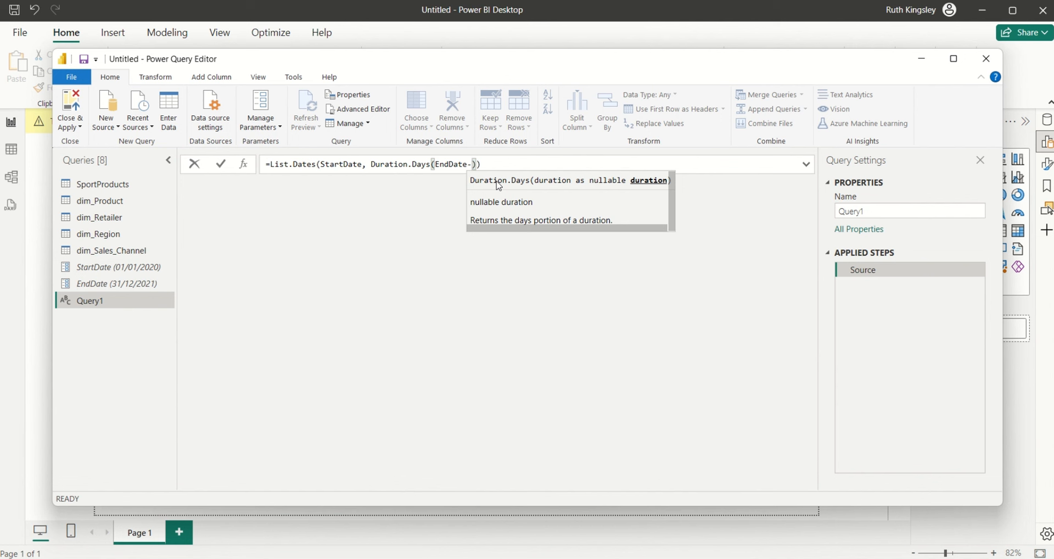
{"action": "type", "text": "sta"}
{"action": "key", "text": "Tab"}
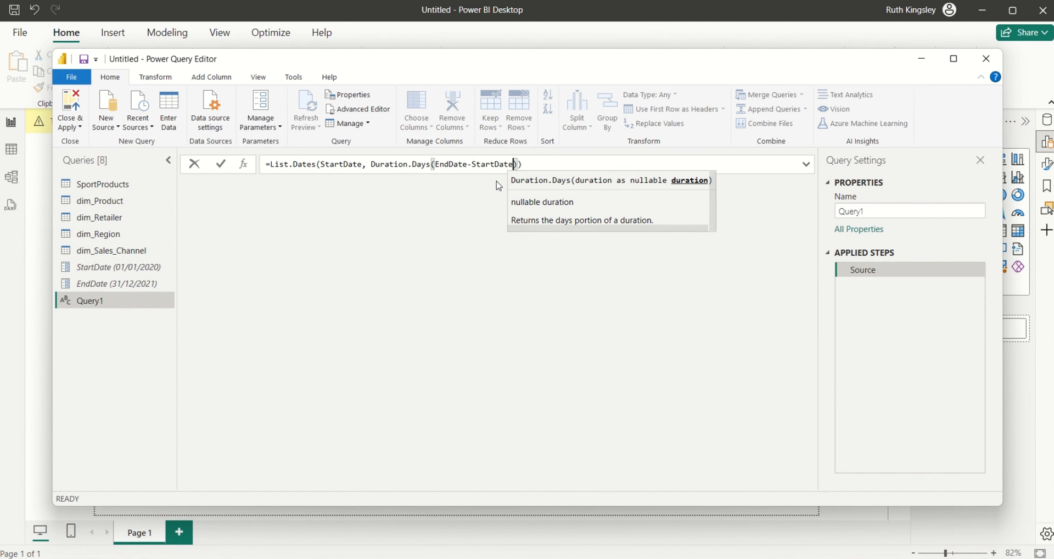
{"action": "type", "text": ")"}
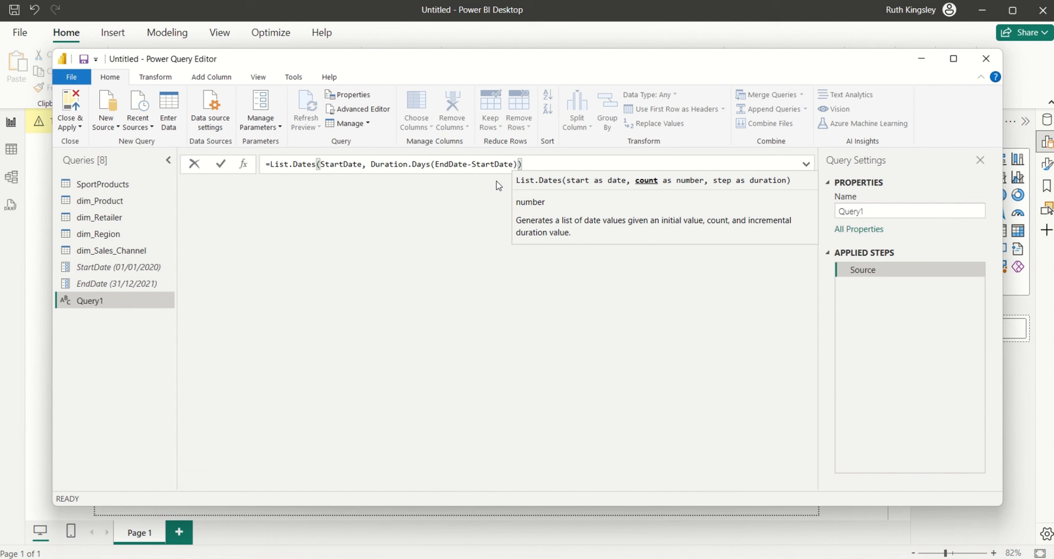
{"action": "type", "text": "+"}
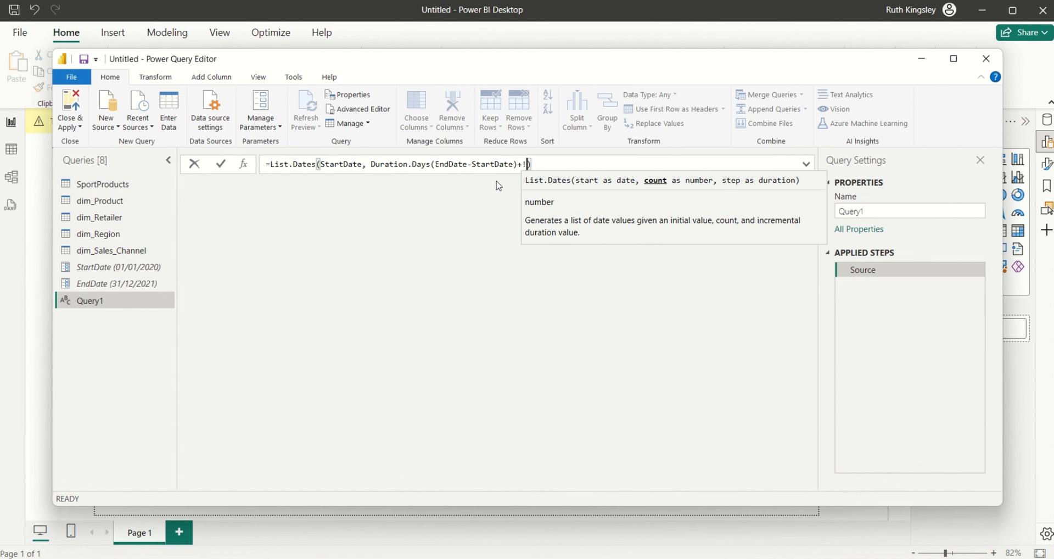
{"action": "type", "text": "1,"}
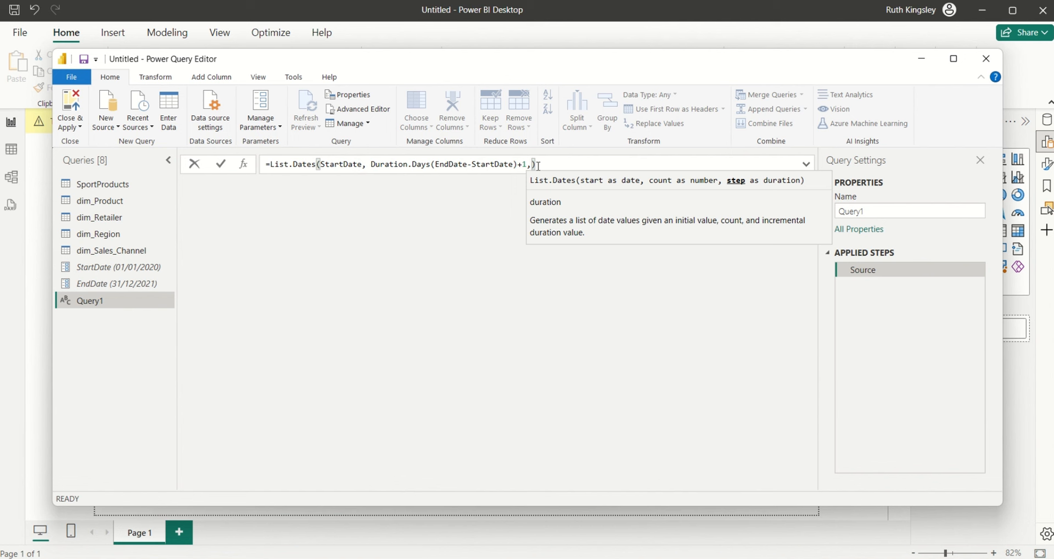
- Complete the List.Dates formula with a one-day step, #duration(1,0,0,0), and commit it to generate the date list
{"action": "type", "text": "#durat"}
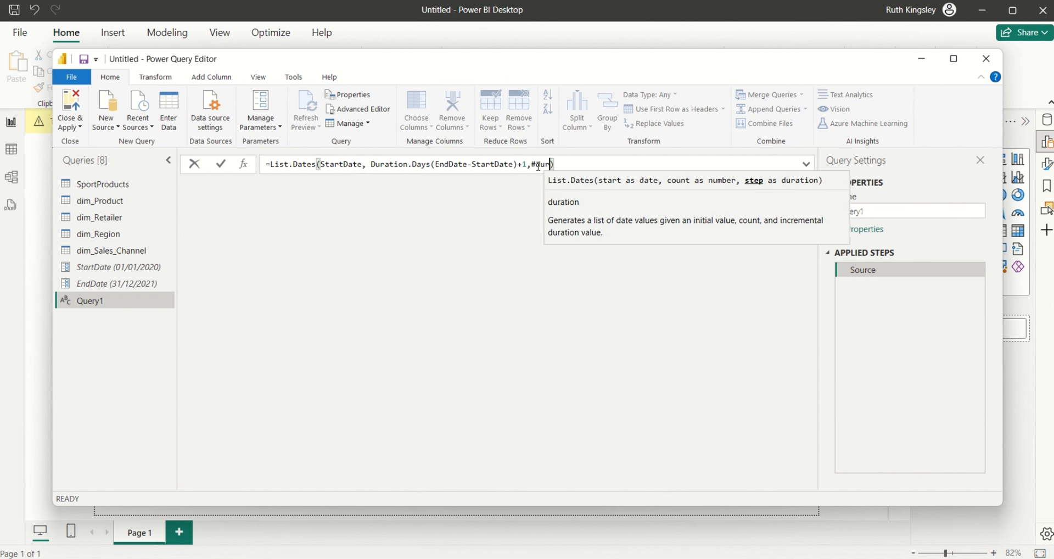
{"action": "type", "text": "ion"}
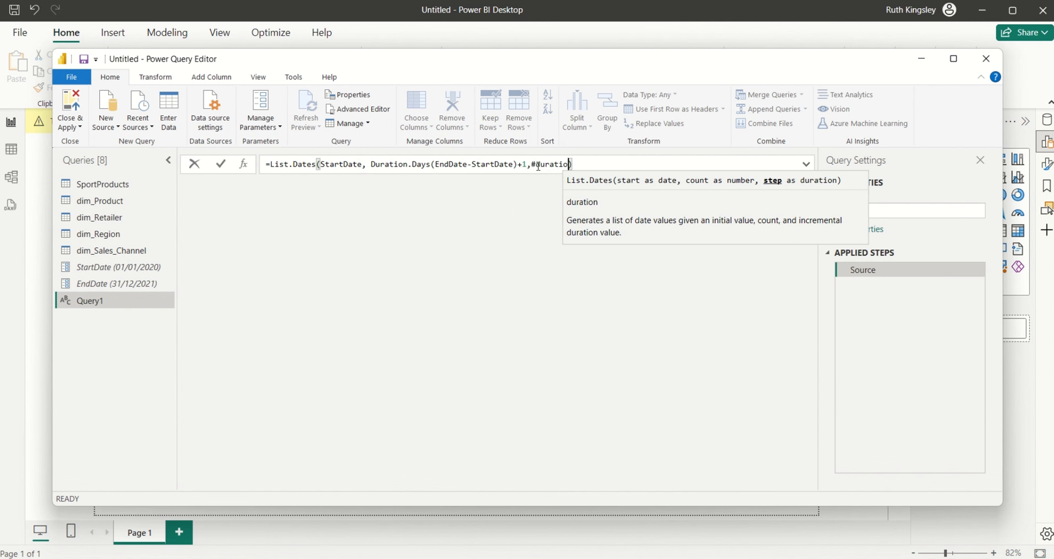
{"action": "type", "text": "("}
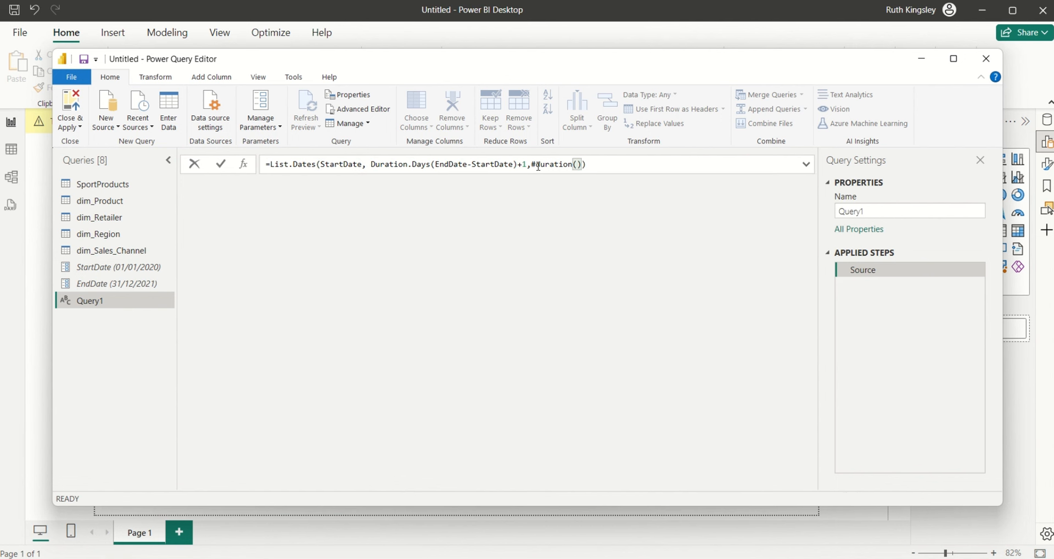
{"action": "type", "text": "1,0,0,0"}
{"action": "left_click", "coordinate": [628, 165]}
{"action": "key", "text": "Return"}
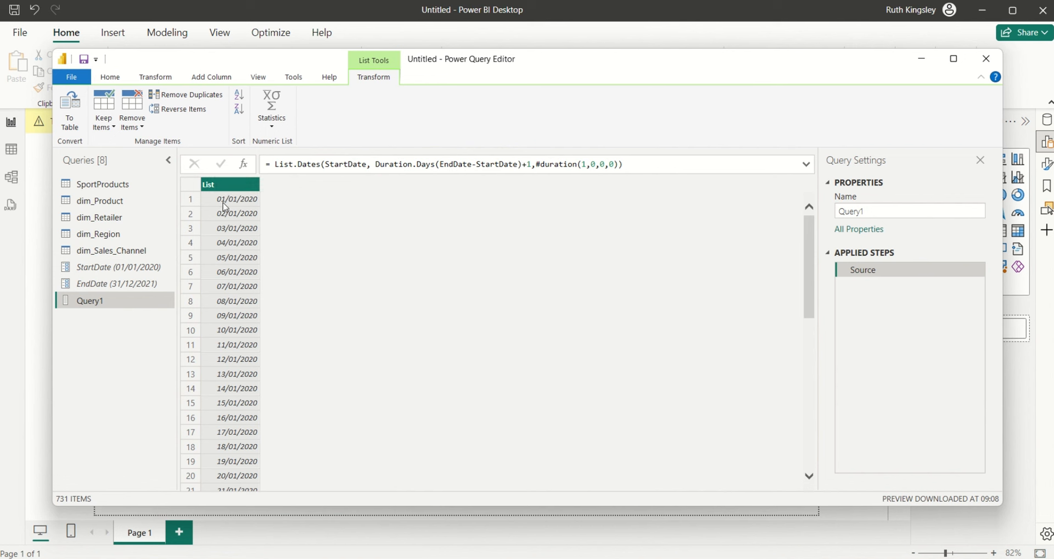
- Convert the date list to a table with delimiter None and extra columns shown as errors
{"action": "left_click", "coordinate": [74, 113]}
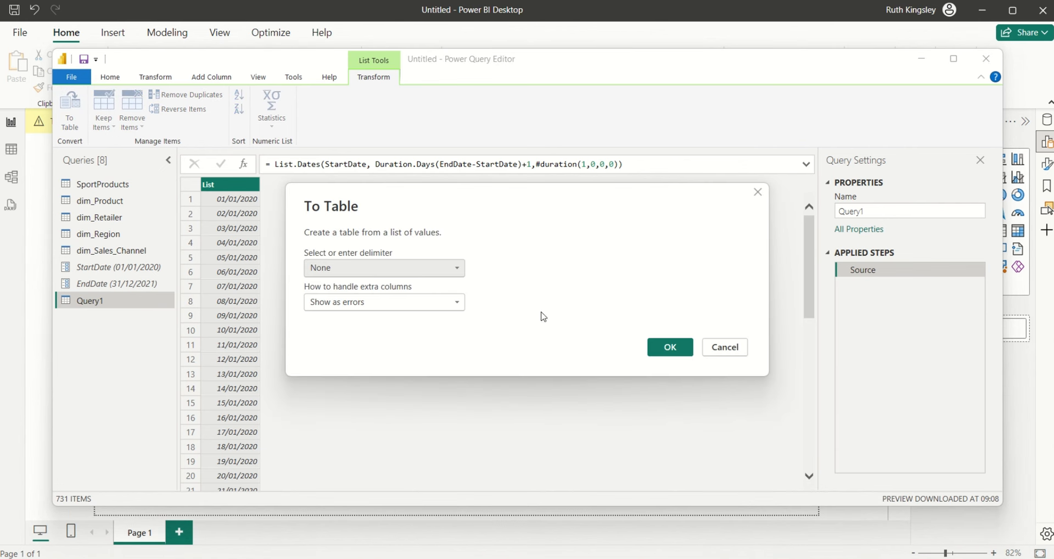
{"action": "left_click", "coordinate": [667, 351]}
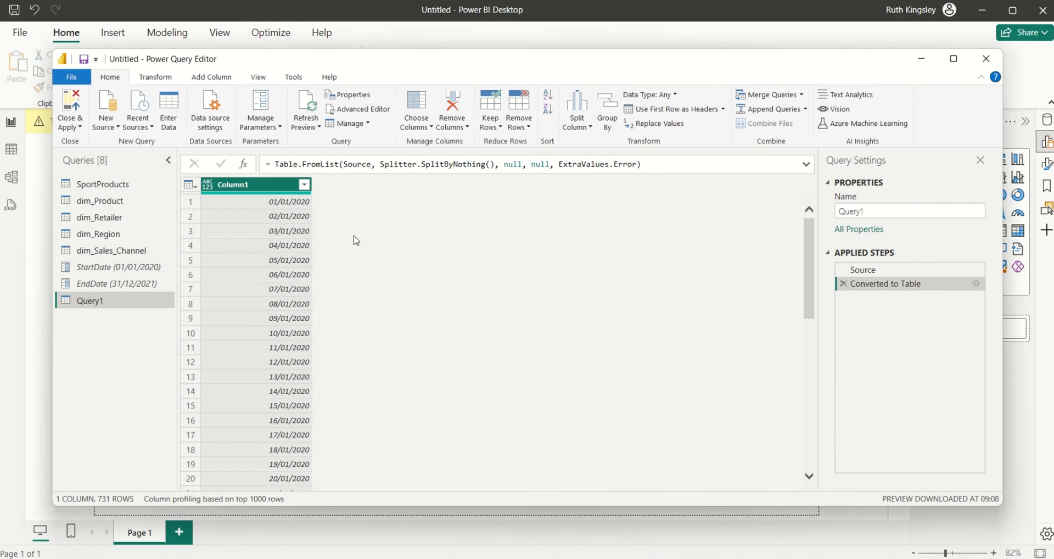
- Rename Column1 to Date and set its data type to Date
{"action": "double_click", "coordinate": [249, 186]}
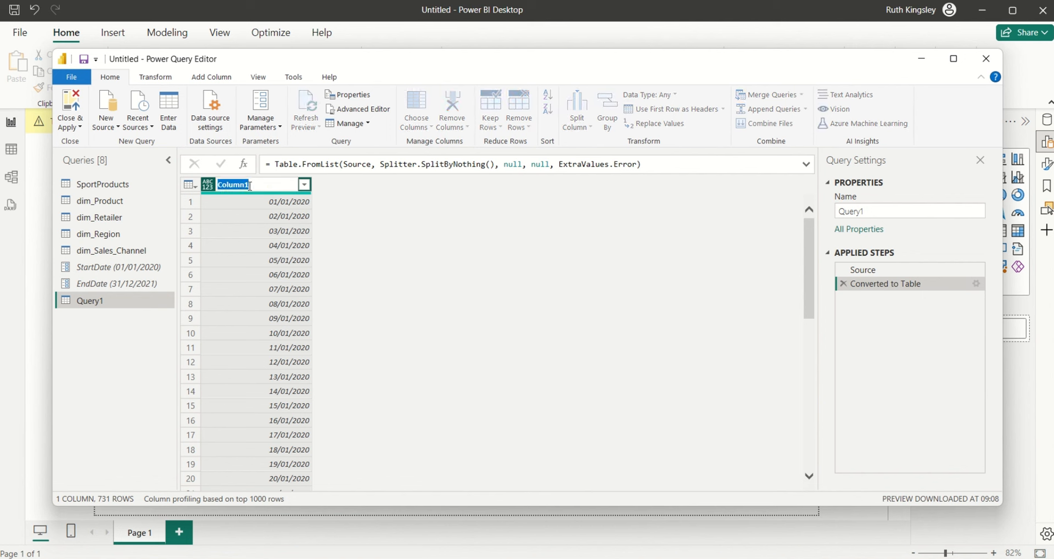
{"action": "type", "text": "Date"}
{"action": "key", "text": "Return"}
{"action": "left_click", "coordinate": [208, 185]}
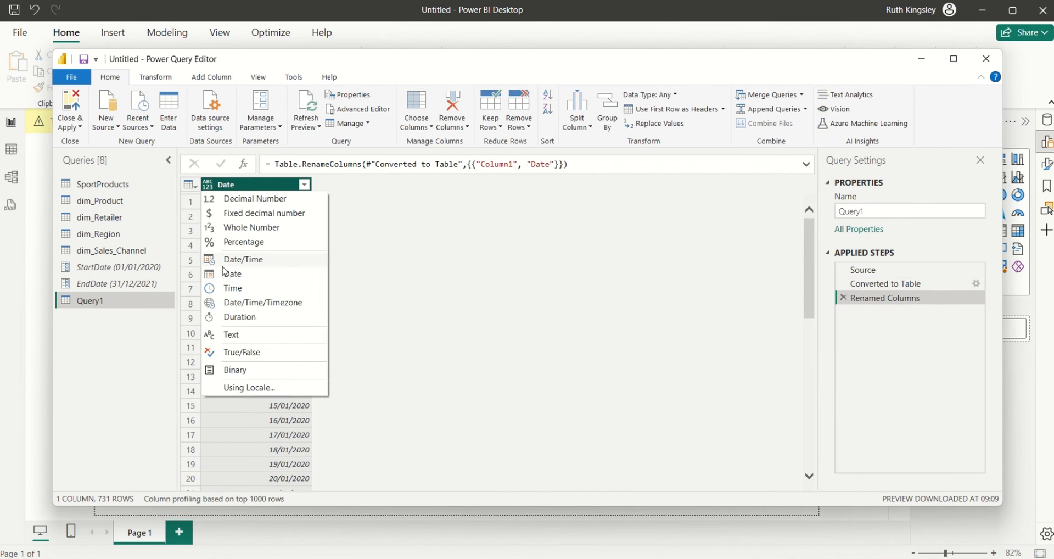
{"action": "left_click", "coordinate": [224, 274]}
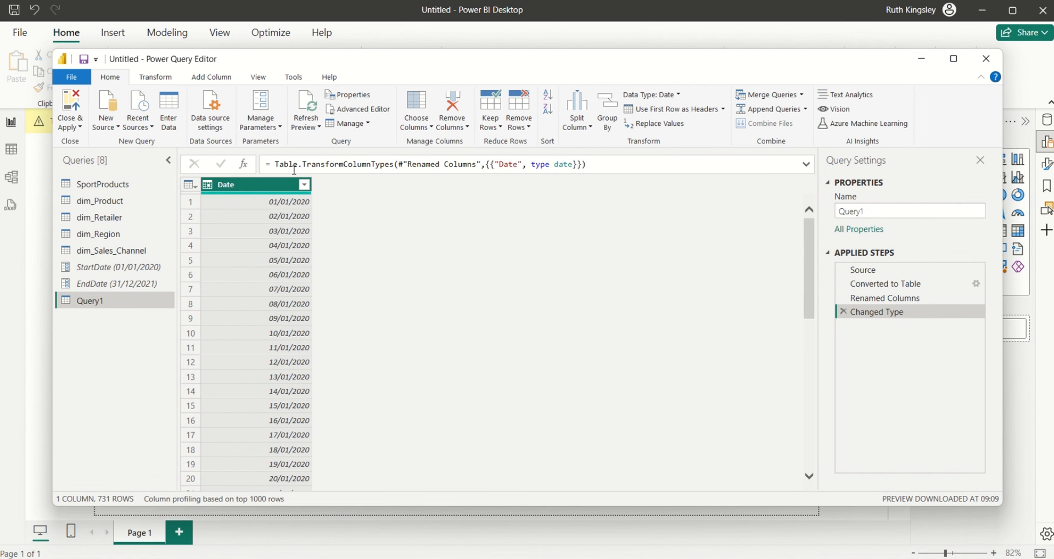
- Examine the Date column's profile statistics and value distribution, then hide the profile
{"action": "left_click", "coordinate": [259, 77]}
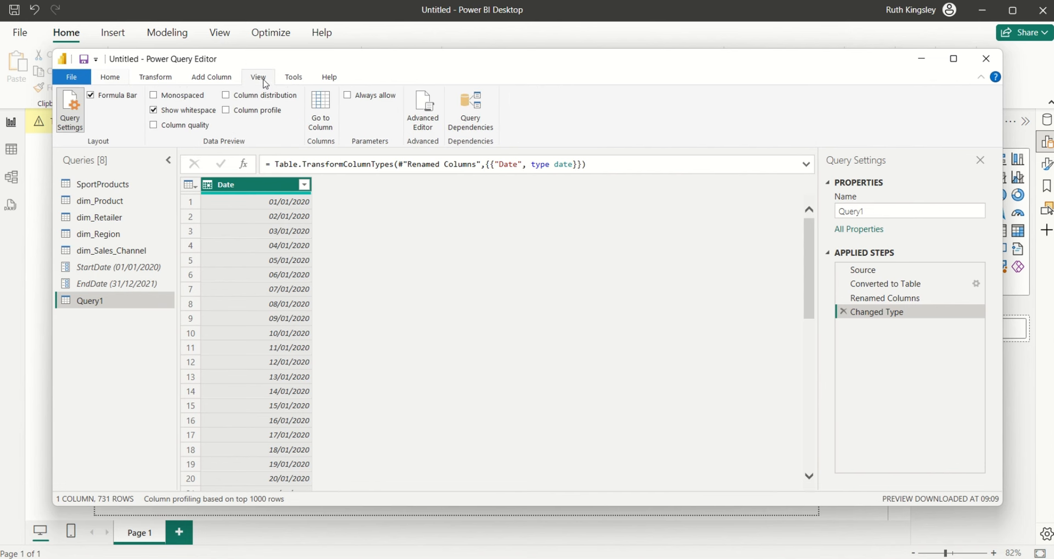
{"action": "left_click", "coordinate": [226, 110]}
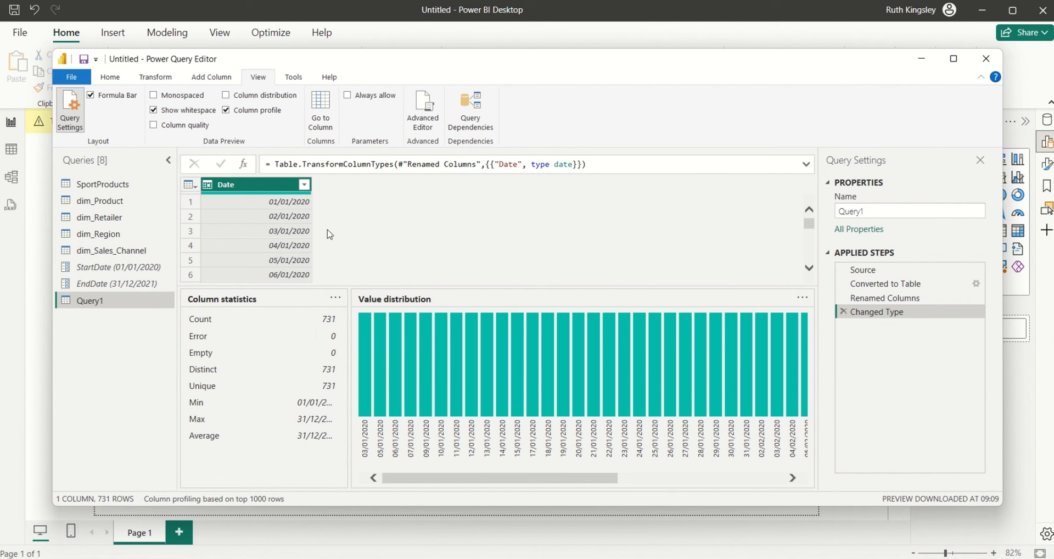
{"action": "left_click", "coordinate": [226, 110]}
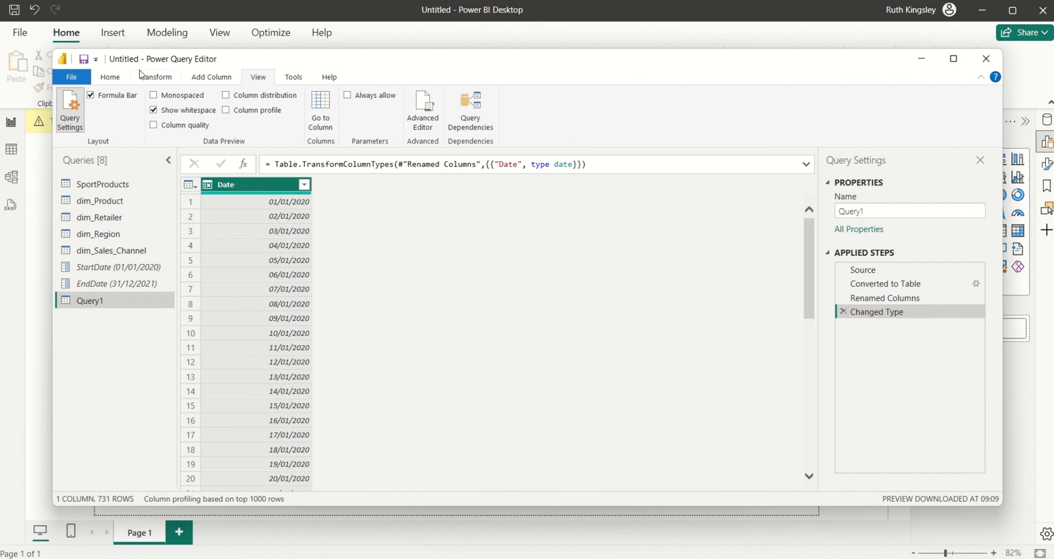
- Add a Year column derived from the Date column
{"action": "left_click", "coordinate": [210, 80]}
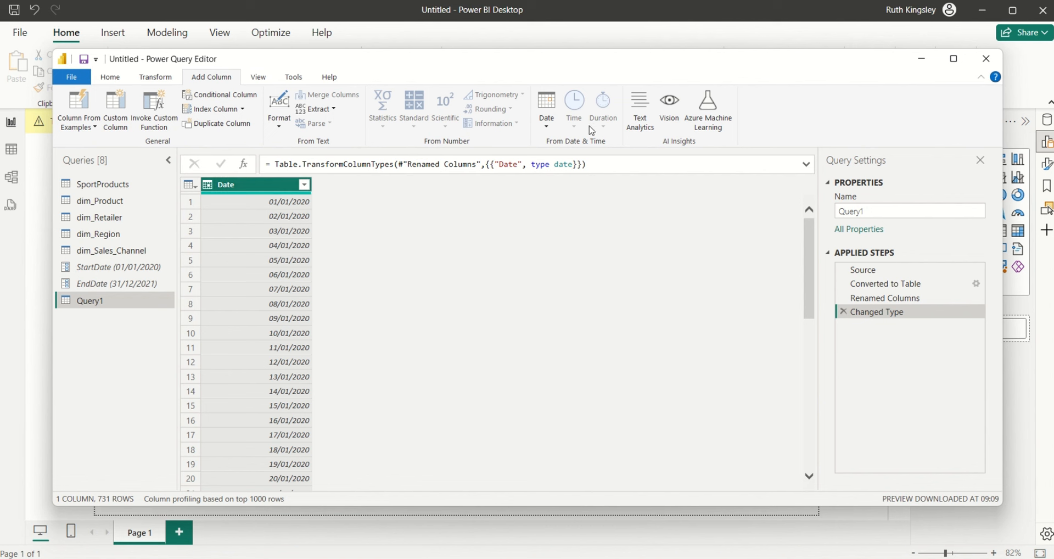
{"action": "left_click", "coordinate": [546, 130]}
{"action": "mouse_move", "coordinate": [639, 189]}
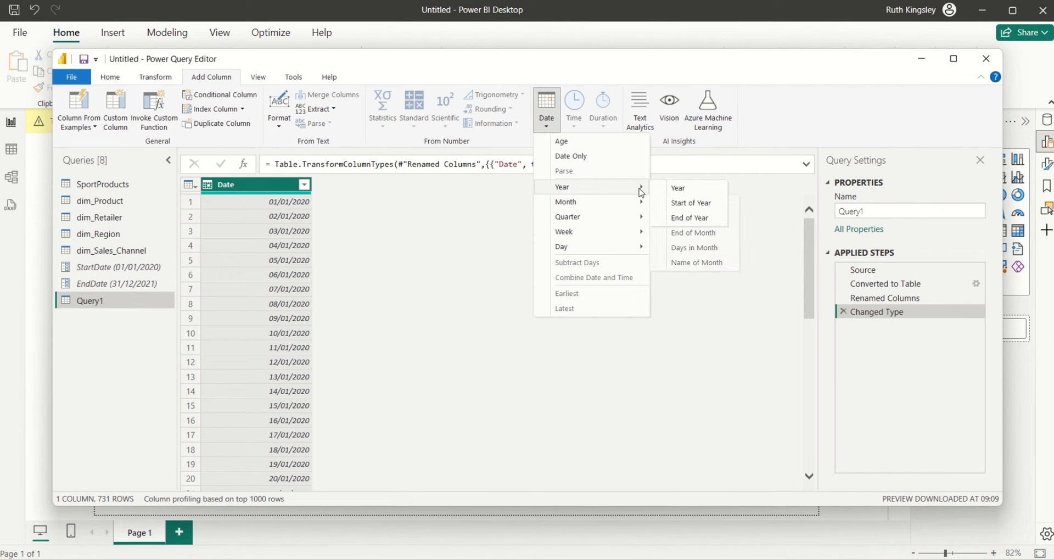
{"action": "left_click", "coordinate": [676, 187]}
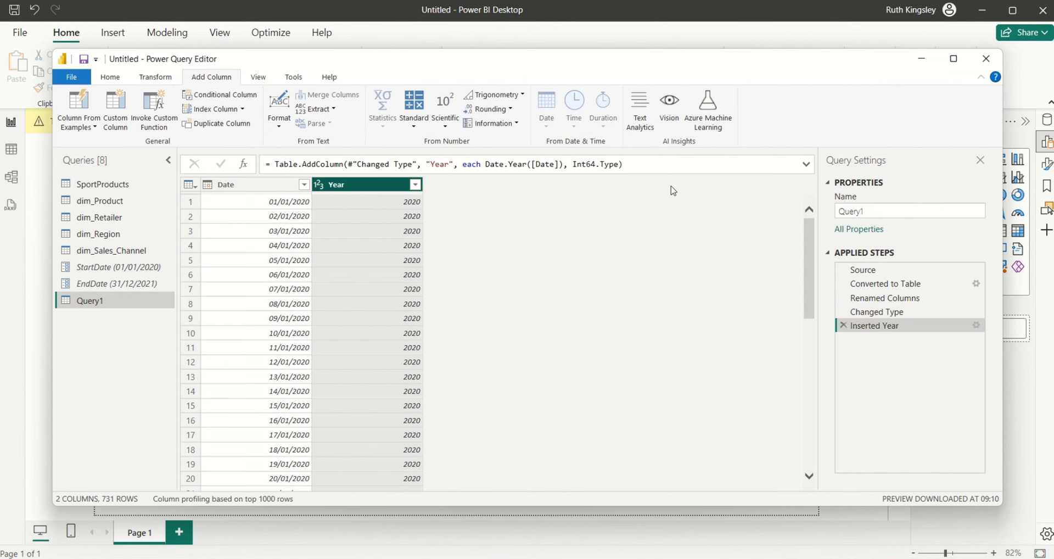
- Add a Quarter of Year column derived from the Date column
{"action": "left_click", "coordinate": [256, 187]}
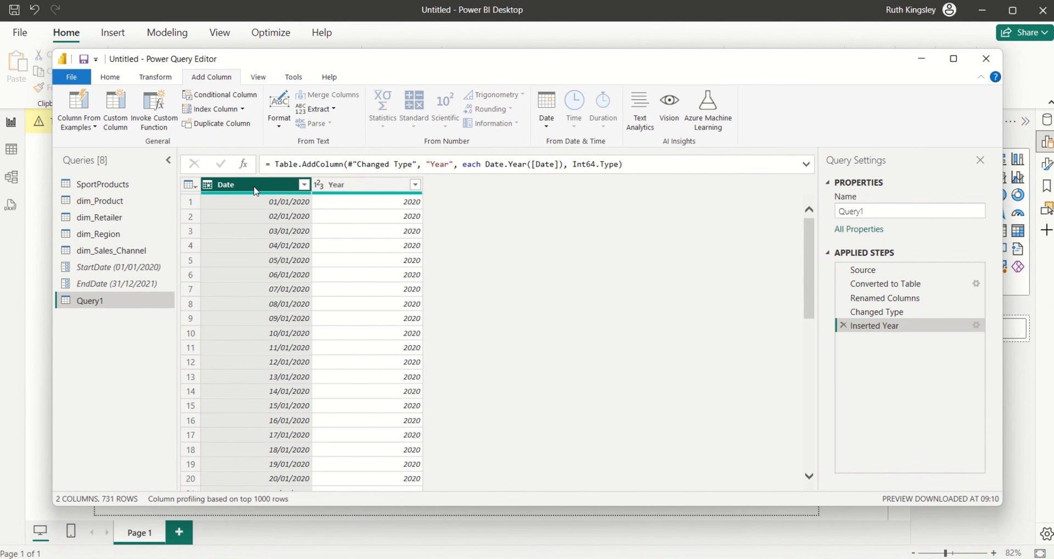
{"action": "left_click", "coordinate": [547, 122]}
{"action": "mouse_move", "coordinate": [639, 217]}
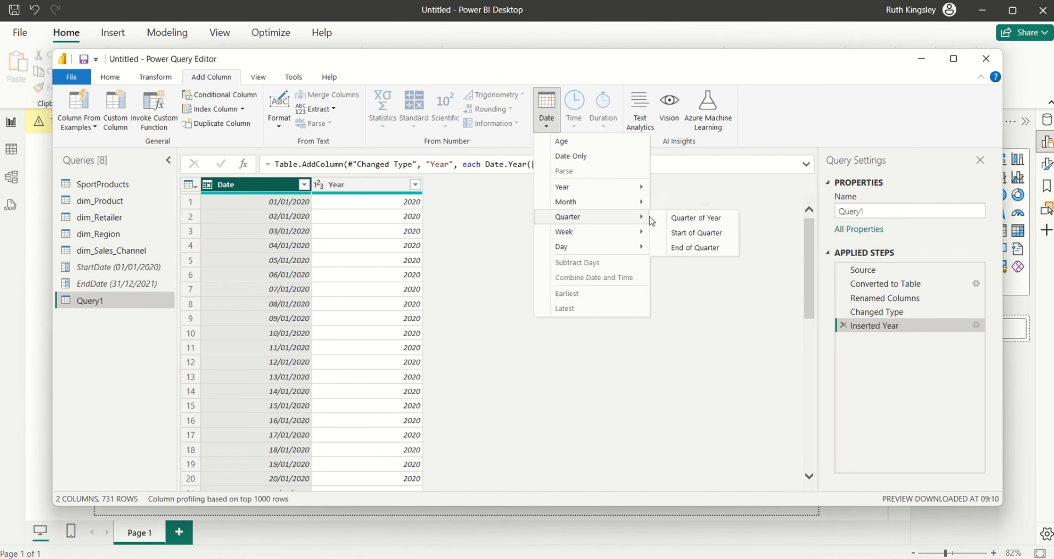
{"action": "left_click", "coordinate": [673, 220]}
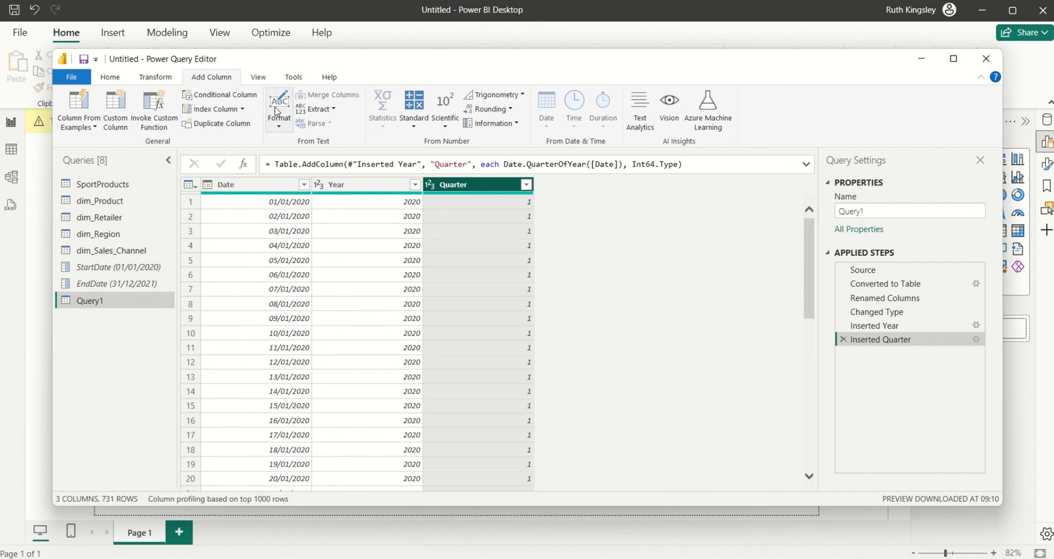
- Start a custom column in the date query and name it Quarter(Q)
{"action": "left_click", "coordinate": [268, 183]}
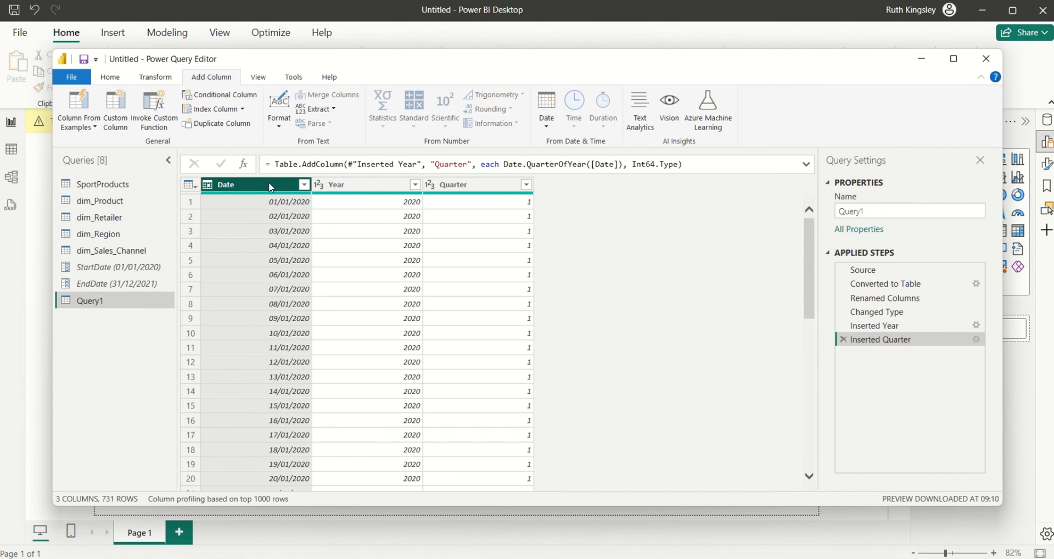
{"action": "left_click", "coordinate": [548, 125]}
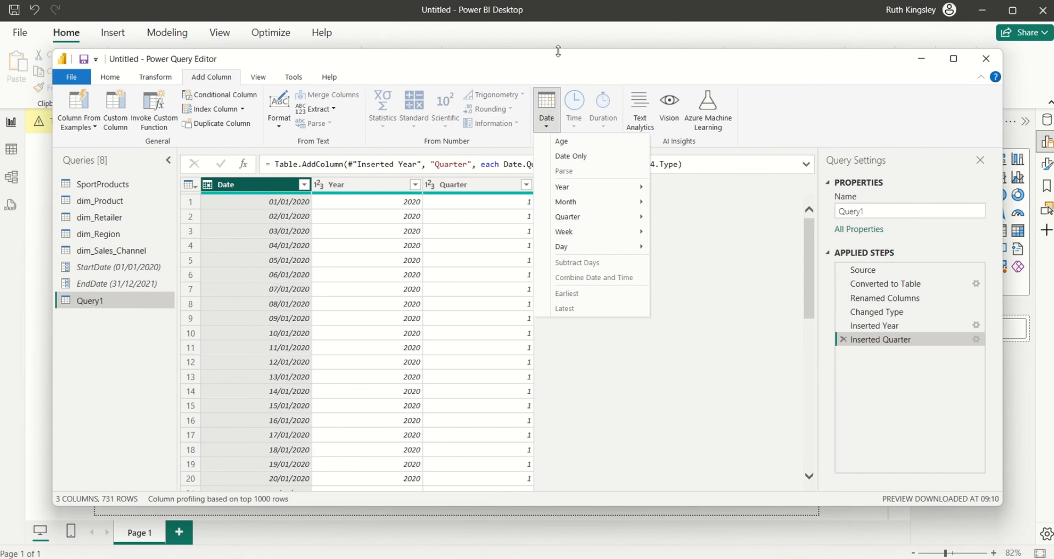
{"action": "left_click", "coordinate": [120, 125]}
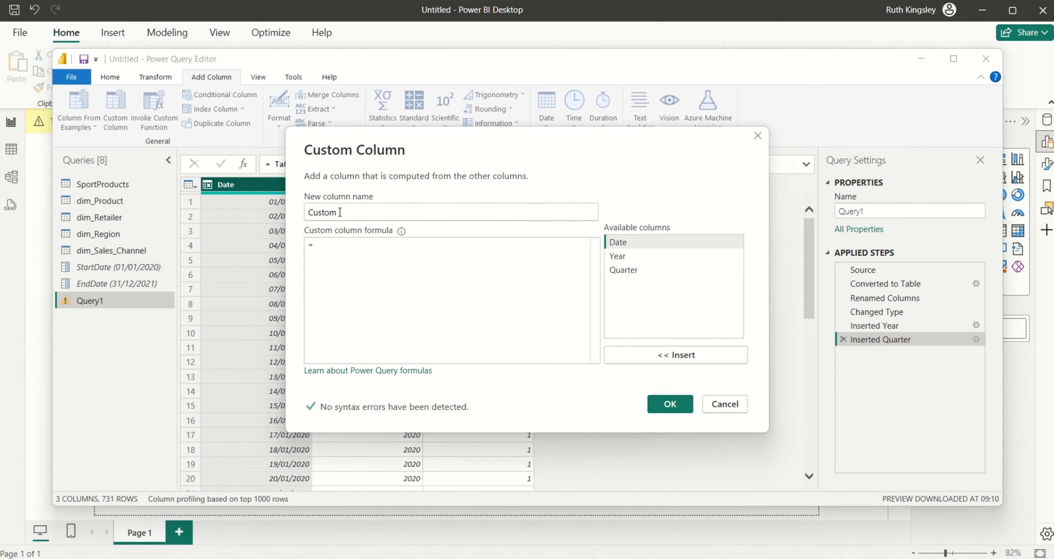
{"action": "left_click", "coordinate": [340, 212]}
{"action": "key", "text": "BackSpace"}
{"action": "key", "text": "BackSpace"}
{"action": "key", "text": "BackSpace"}
{"action": "key", "text": "BackSpace"}
{"action": "key", "text": "BackSpace"}
{"action": "key", "text": "BackSpace"}
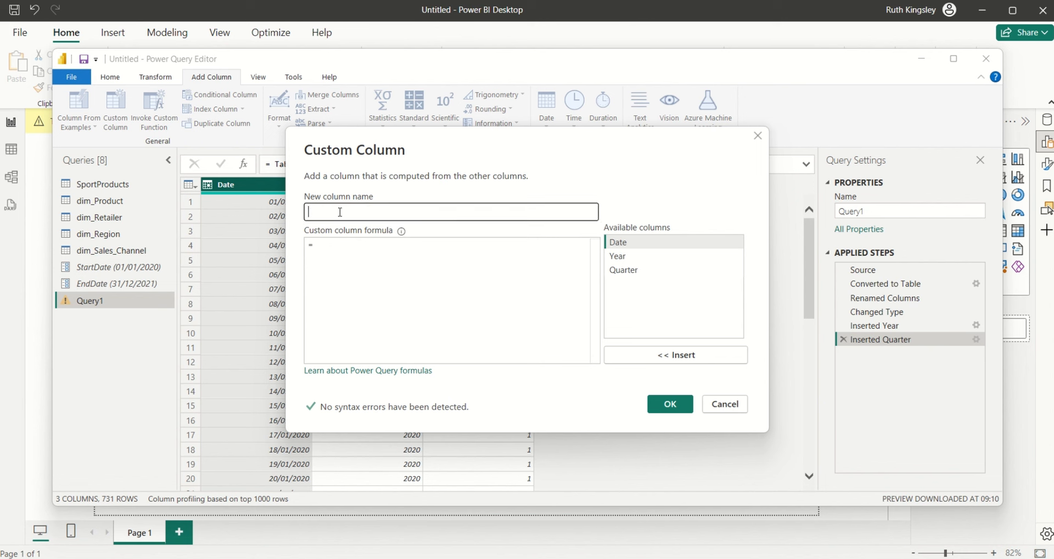
{"action": "type", "text": "Quarte"}
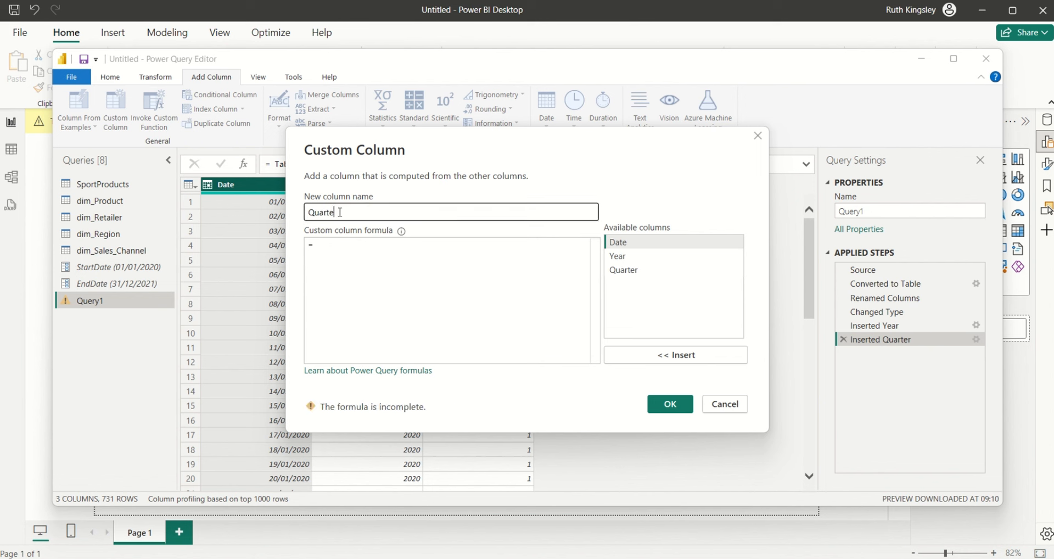
{"action": "type", "text": "r(Q"}
- Begin the custom column formula with the condition if Date.Month([Date]) <=3 then "Q1"
{"action": "left_click", "coordinate": [333, 246]}
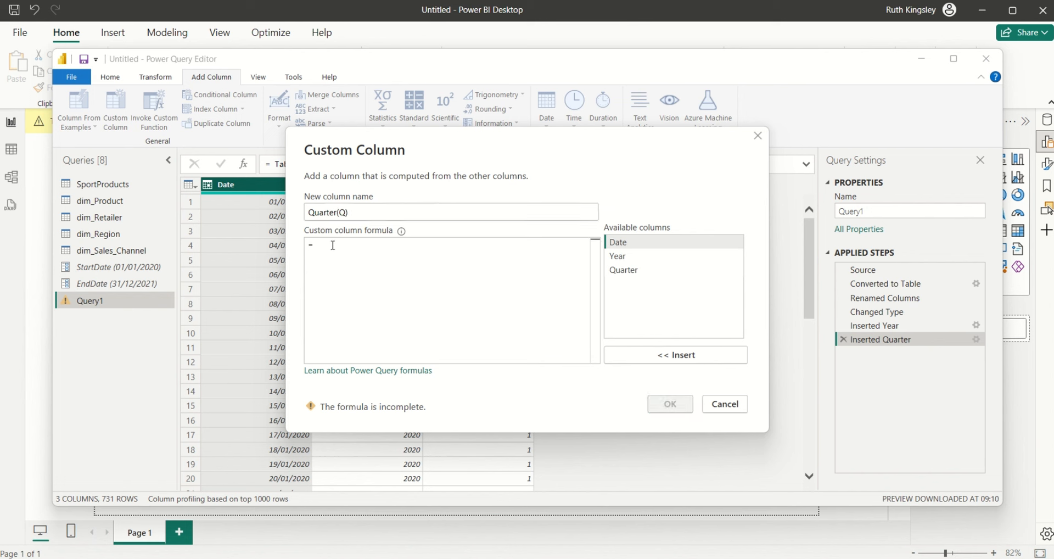
{"action": "type", "text": "if D"}
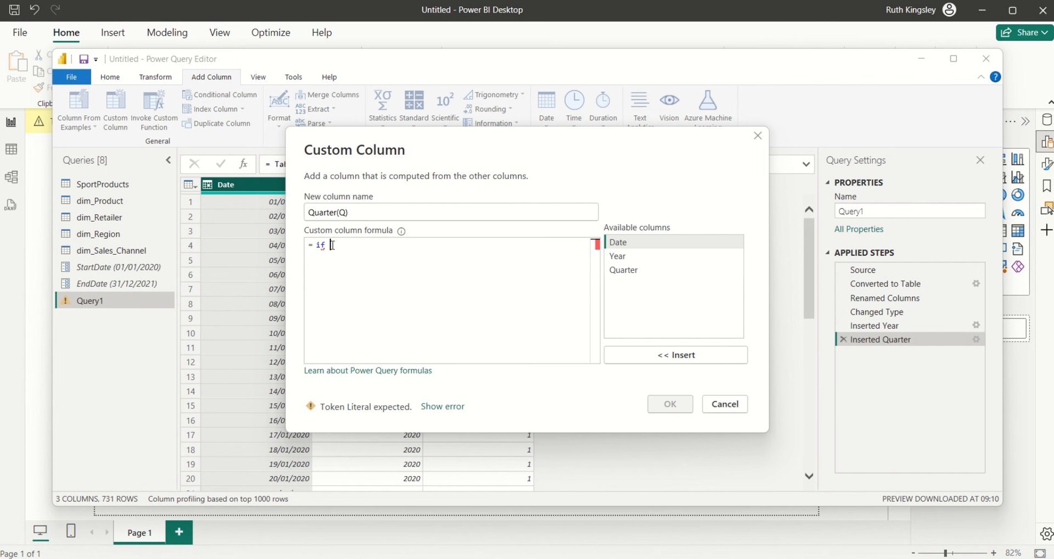
{"action": "type", "text": "ate"}
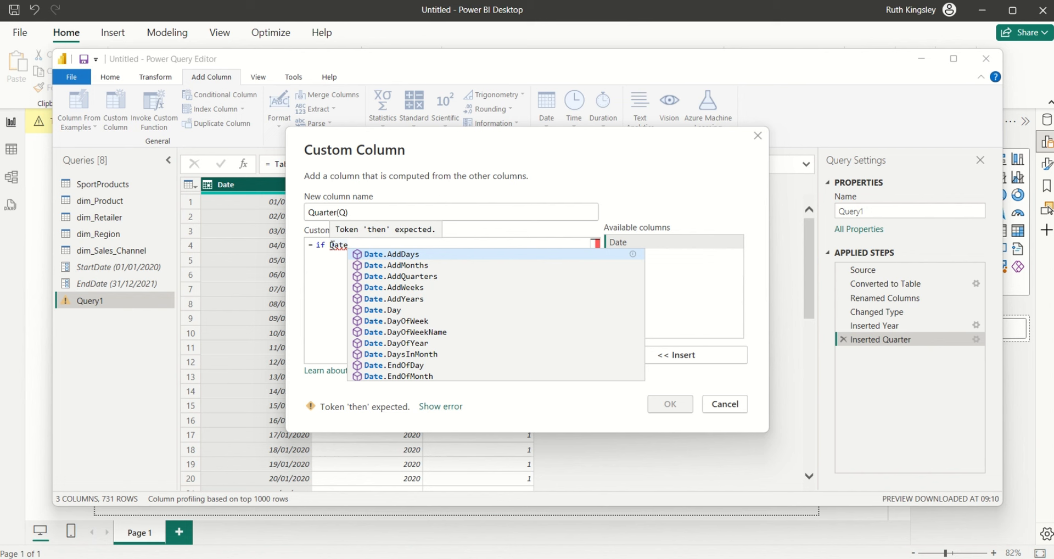
{"action": "type", "text": "."}
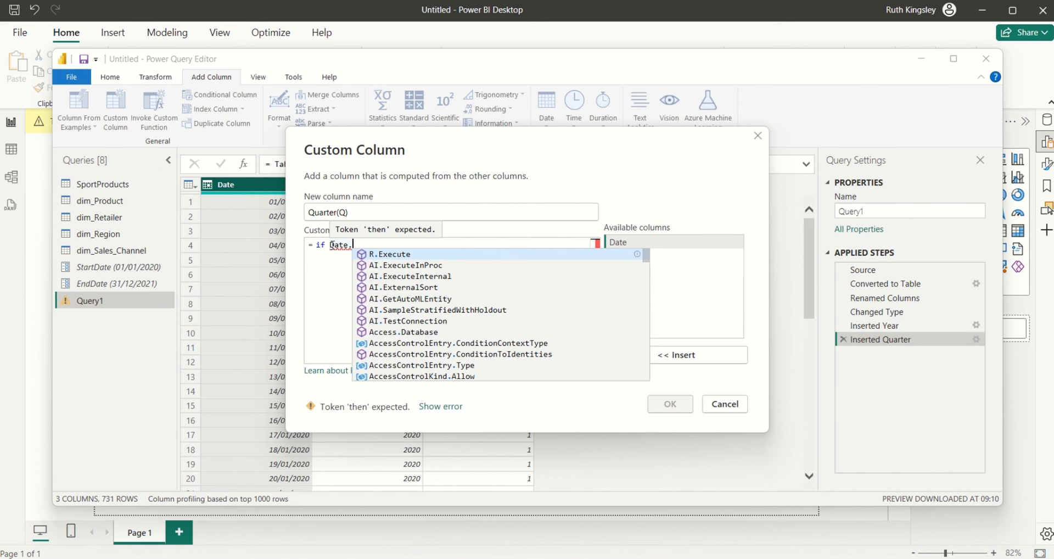
{"action": "type", "text": "Mo"}
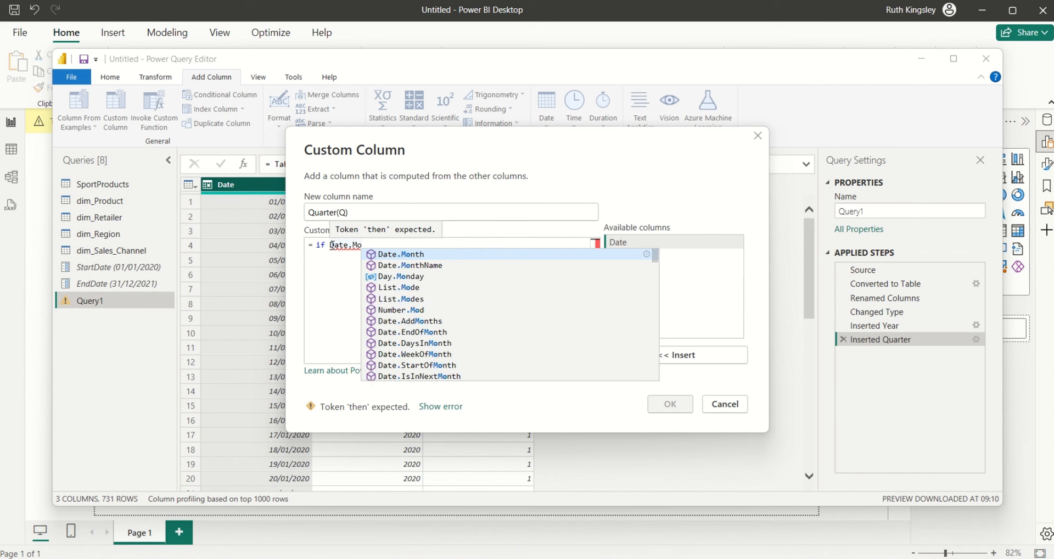
{"action": "type", "text": "nth("}
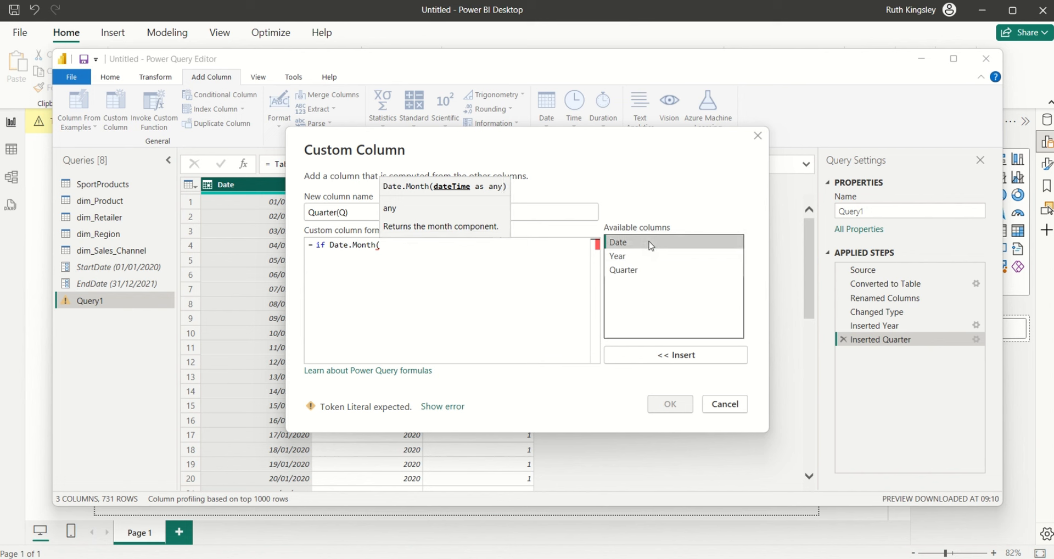
{"action": "left_click", "coordinate": [683, 359]}
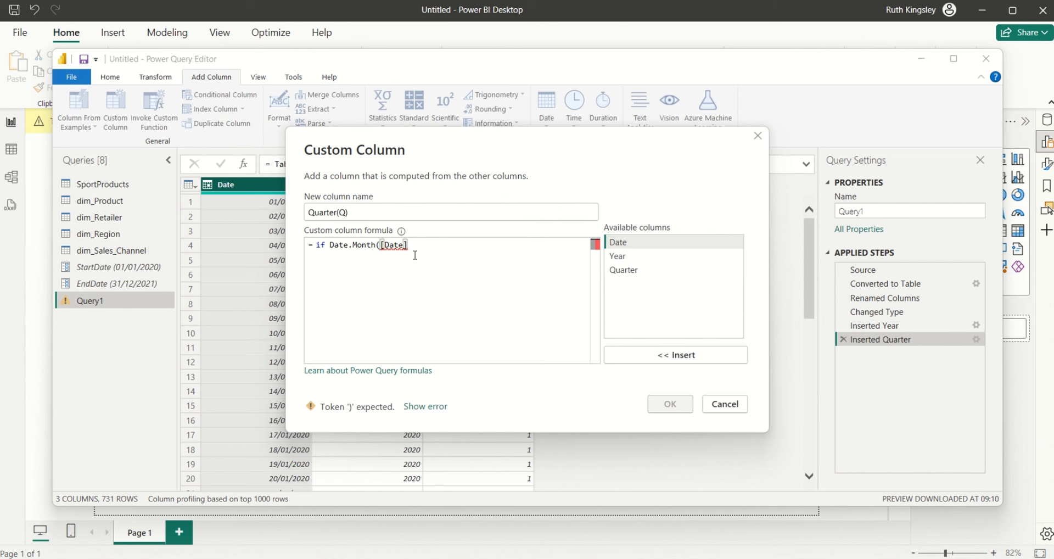
{"action": "type", "text": ")"}
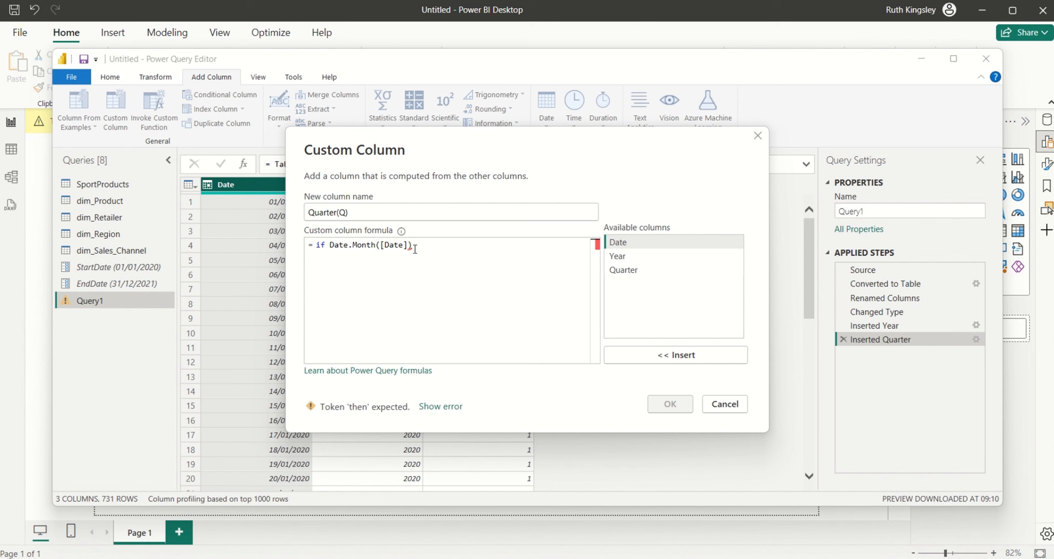
{"action": "type", "text": " <=3 then "}
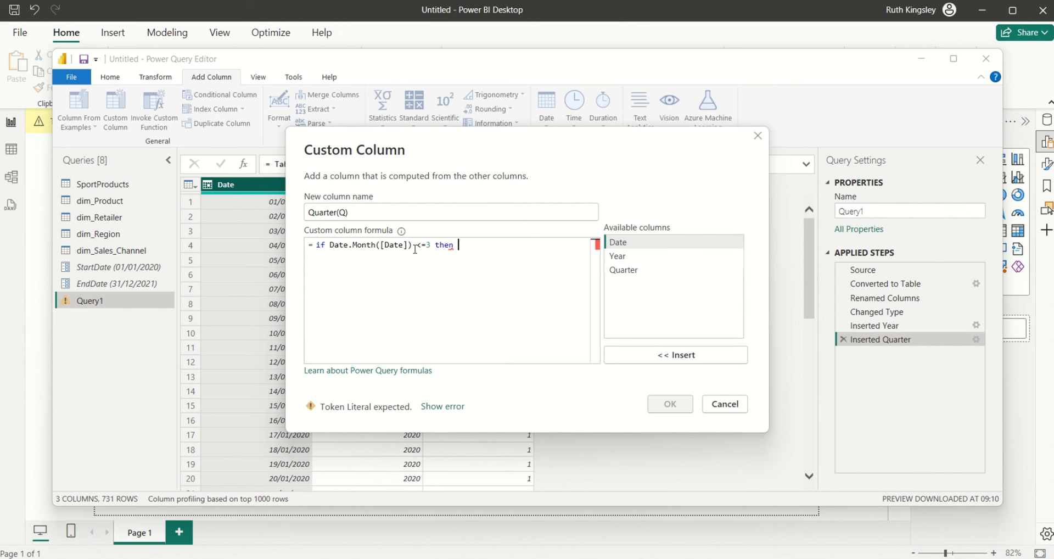
{"action": "type", "text": "\"\""}
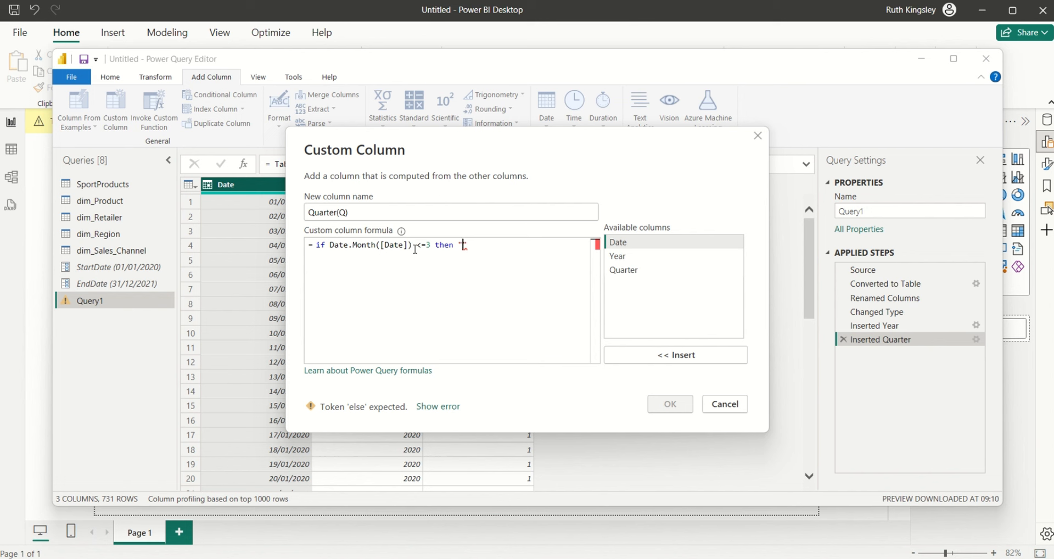
{"action": "type", "text": "Q1"}
- Add a second formula line, else if Date.Month([Date]) <=6 then "Q2", reusing a copy of the first condition
{"action": "key", "text": "Return"}
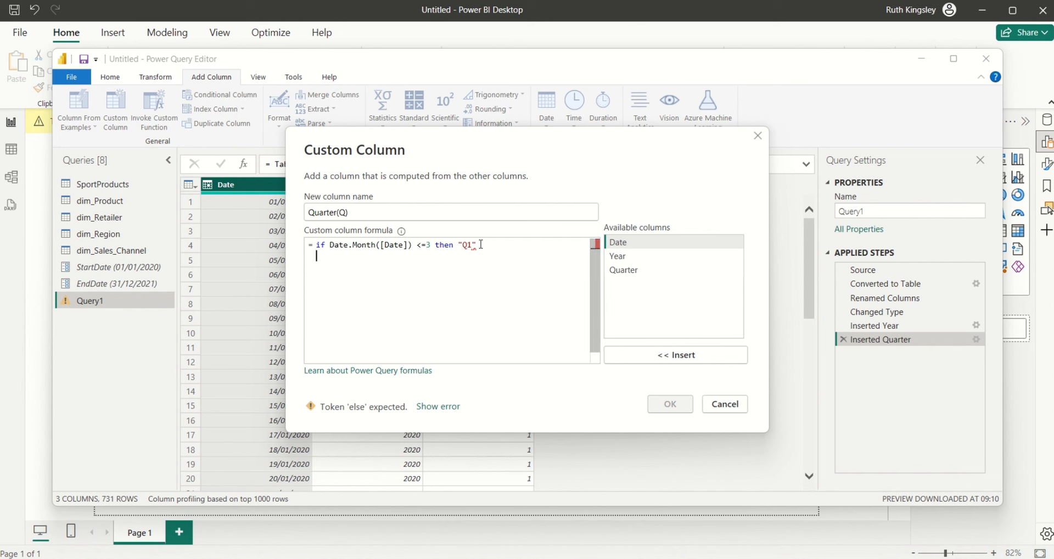
{"action": "type", "text": "else "}
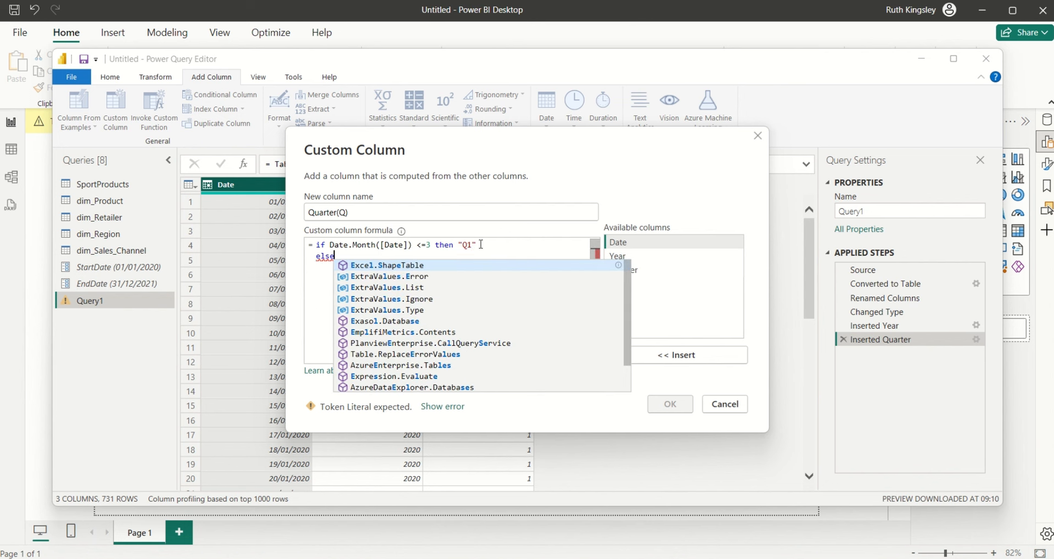
{"action": "type", "text": "if"}
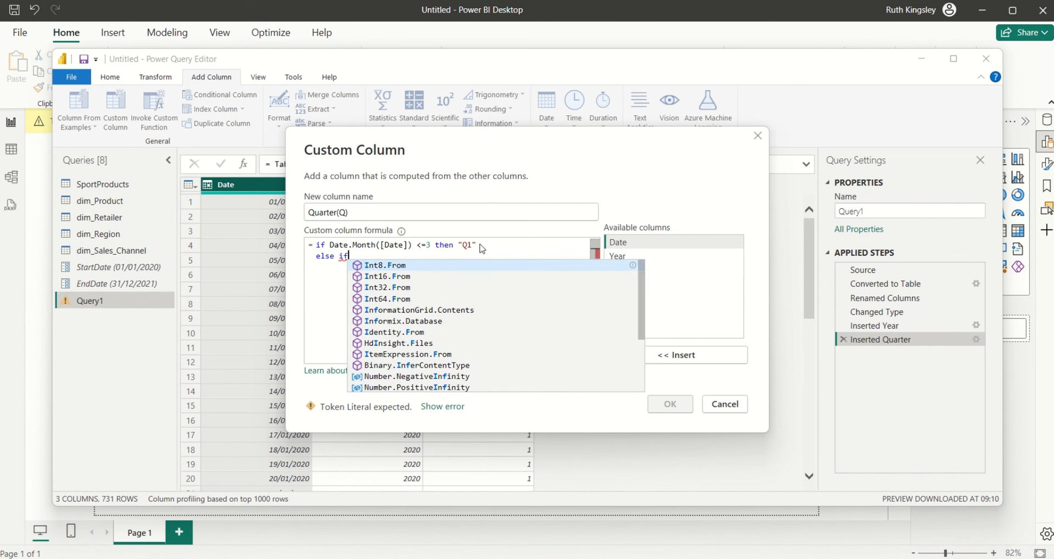
{"action": "left_click_drag", "start_coordinate": [482, 244], "coordinate": [317, 245]}
{"action": "key", "text": "ctrl+c"}
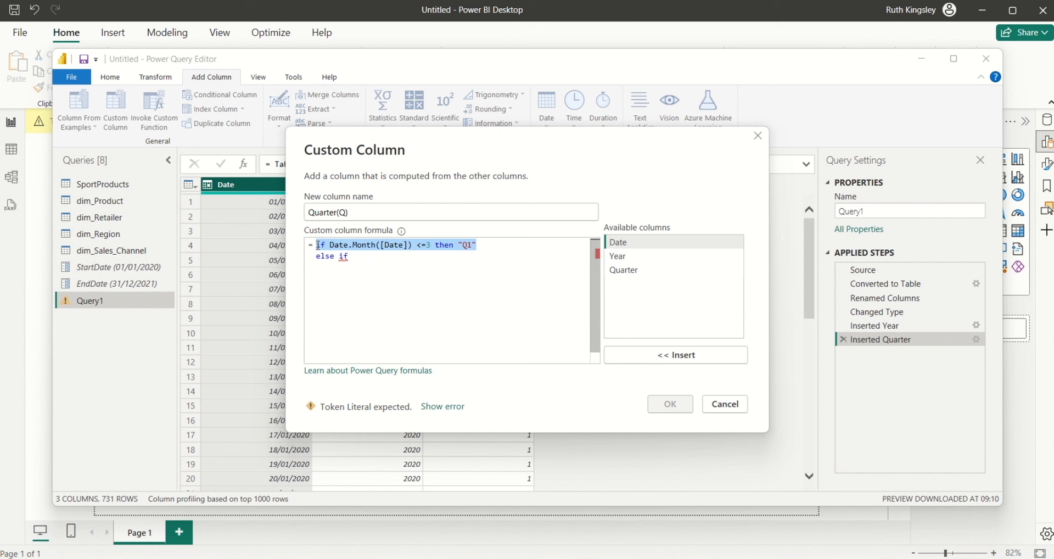
{"action": "double_click", "coordinate": [343, 256]}
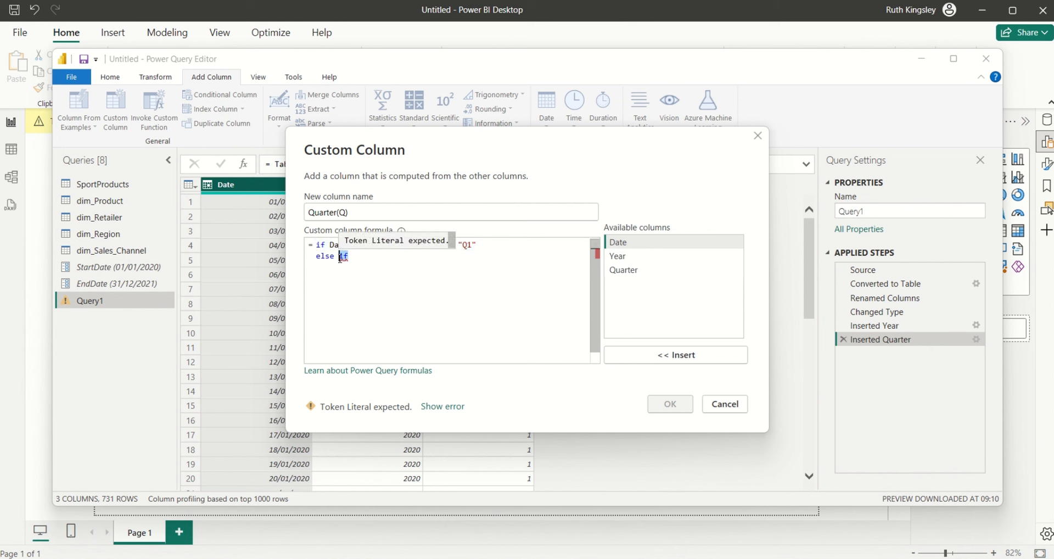
{"action": "key", "text": "ctrl+v"}
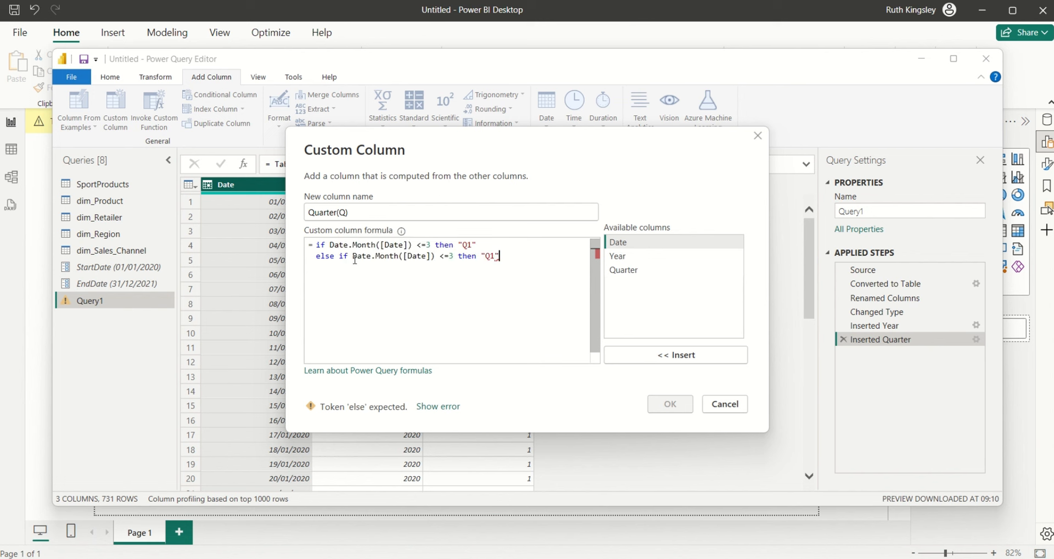
{"action": "left_click", "coordinate": [454, 257]}
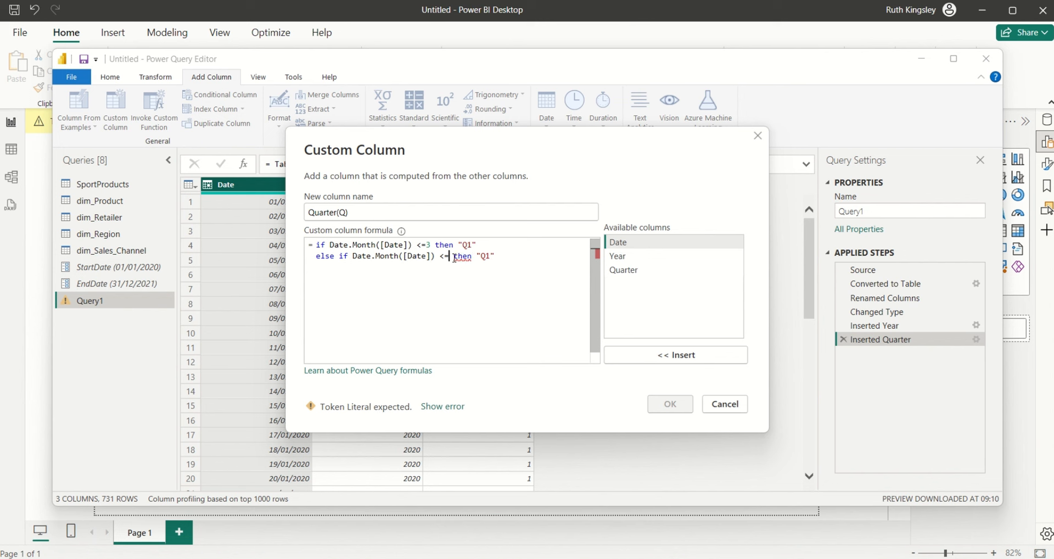
{"action": "key", "text": "BackSpace"}
{"action": "type", "text": "6"}
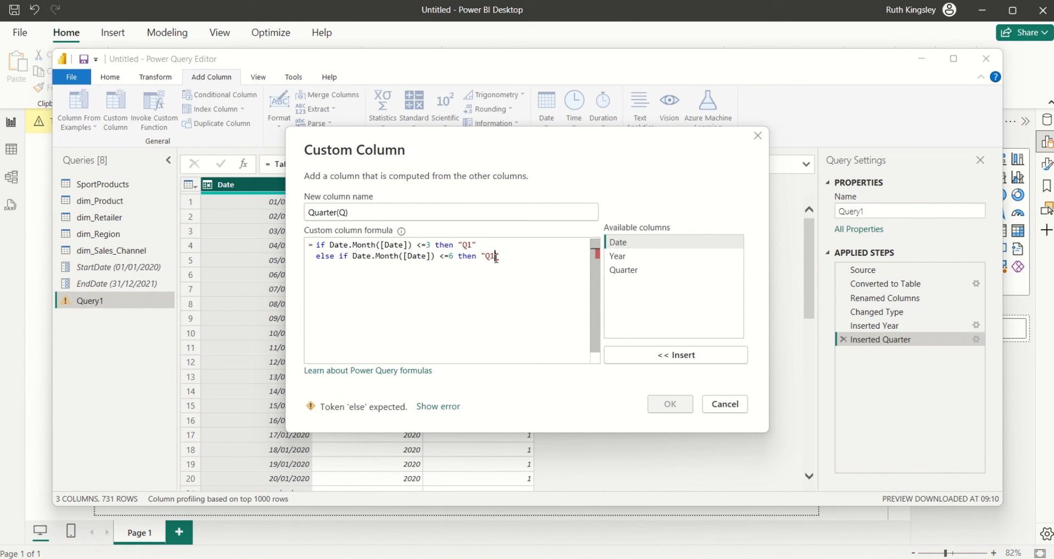
{"action": "left_click", "coordinate": [496, 258]}
{"action": "key", "text": "BackSpace"}
{"action": "type", "text": "2"}
- Add a third formula line reading else if Date.Month([Date]) <=9 then "Q3"
{"action": "key", "text": "Return"}
{"action": "type", "text": "else"}
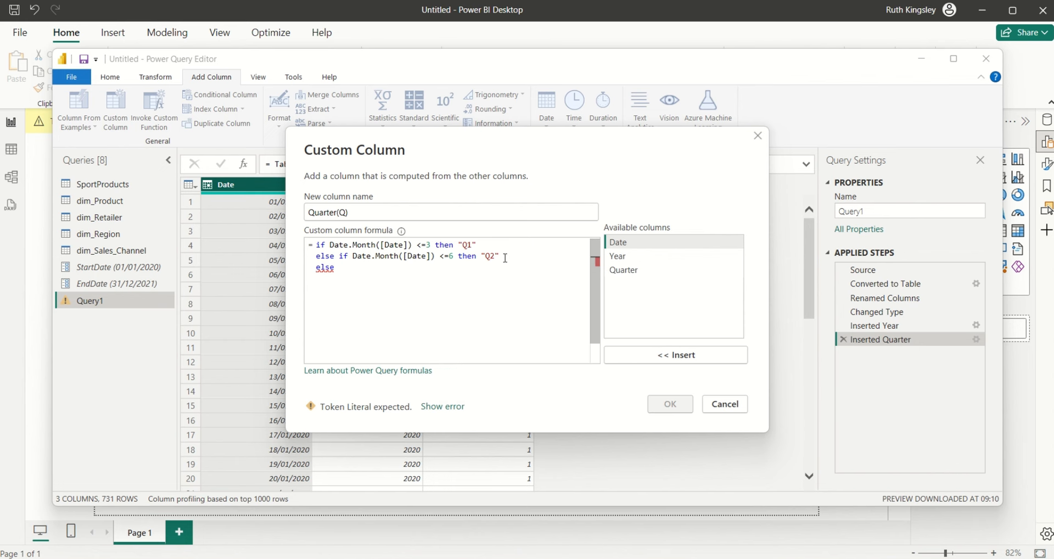
{"action": "key", "text": "ctrl+v"}
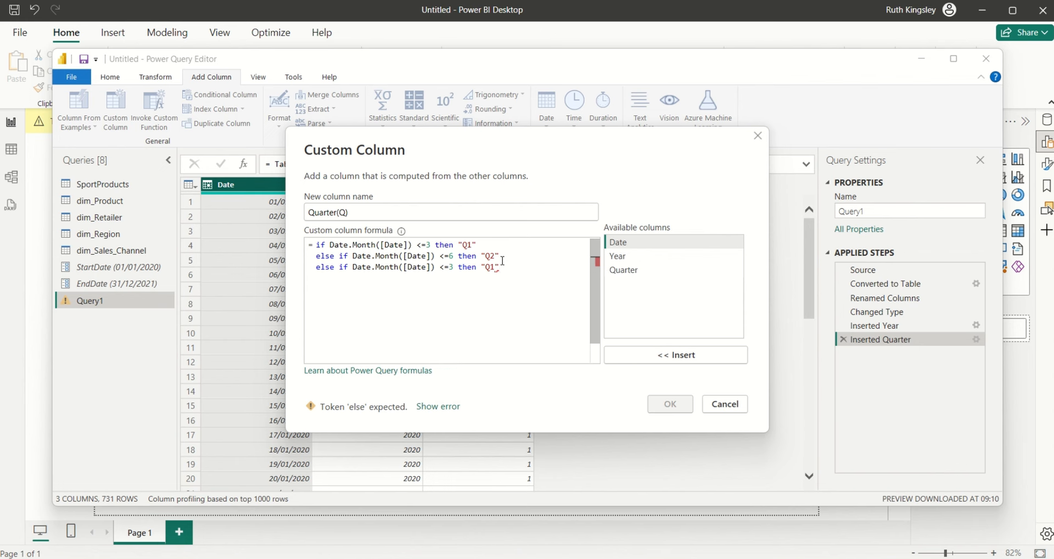
{"action": "left_click", "coordinate": [456, 268]}
{"action": "key", "text": "BackSpace"}
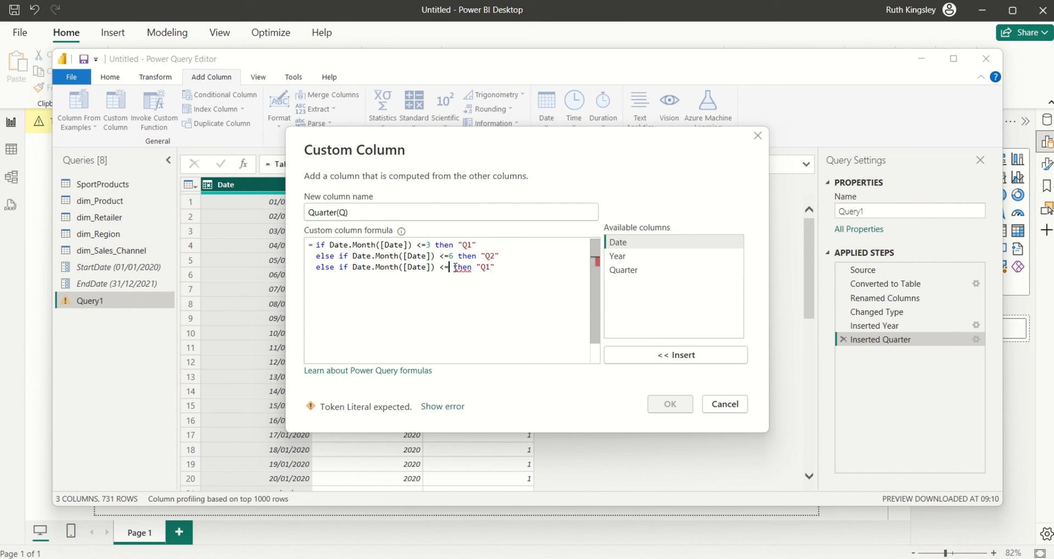
{"action": "type", "text": "9"}
{"action": "left_click", "coordinate": [494, 268]}
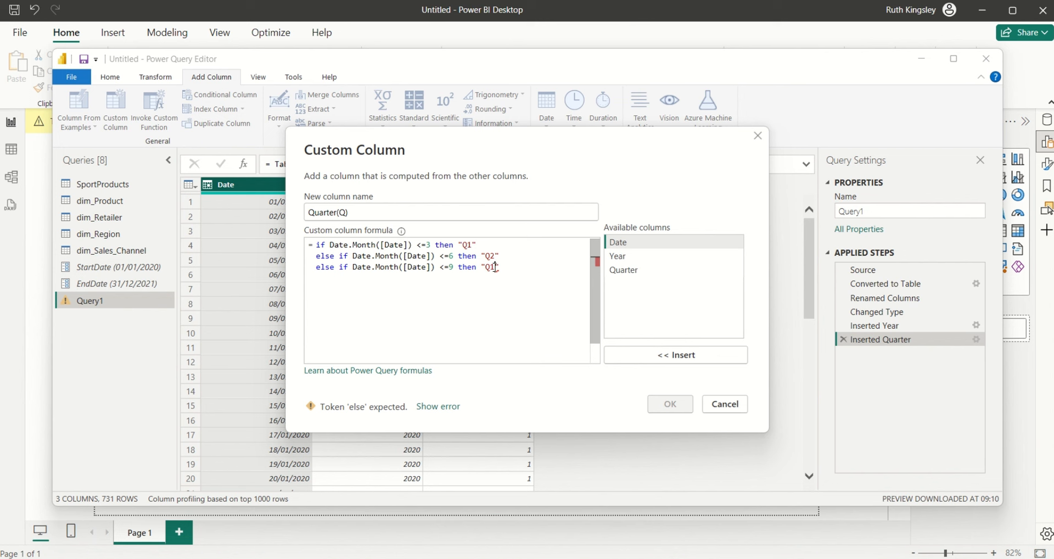
{"action": "key", "text": "BackSpace"}
{"action": "type", "text": "3"}
- Add a fourth formula line reading else if Date.Month([Date]) <=12 then "Q4"
{"action": "left_click", "coordinate": [505, 269]}
{"action": "key", "text": "Return"}
{"action": "type", "text": "else"}
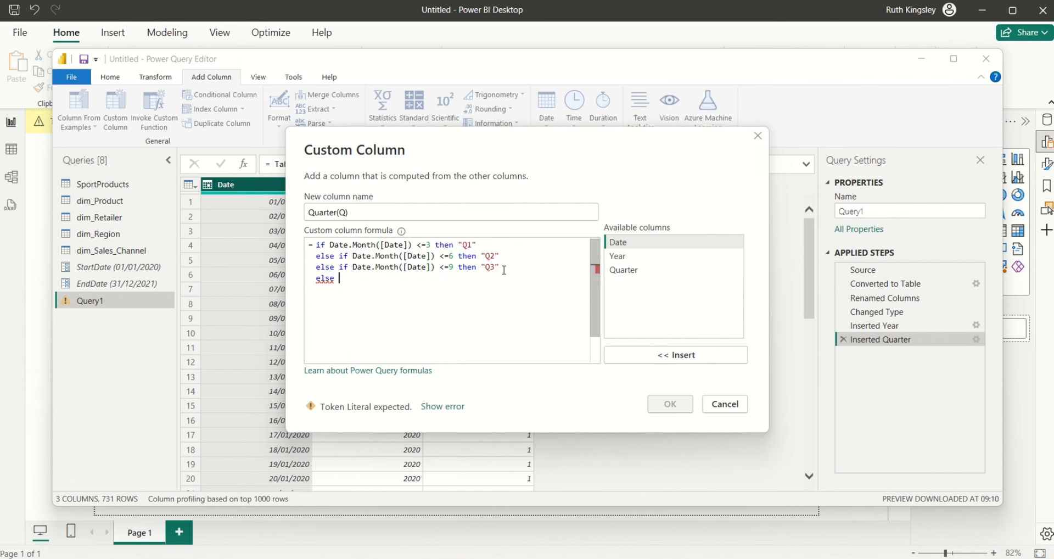
{"action": "key", "text": "ctrl+v"}
{"action": "left_click", "coordinate": [504, 269]}
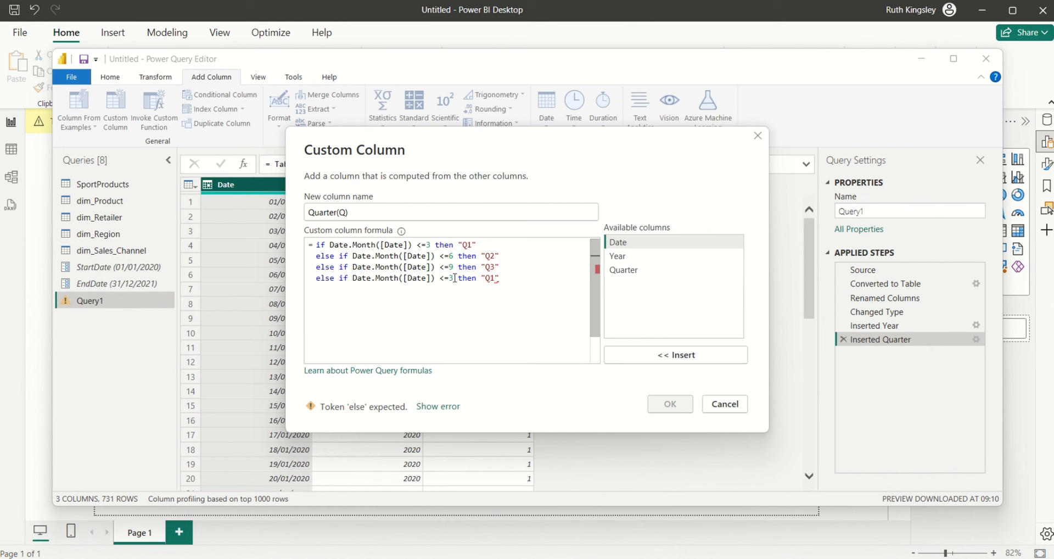
{"action": "left_click", "coordinate": [455, 278]}
{"action": "key", "text": "BackSpace"}
{"action": "type", "text": "12"}
{"action": "left_click", "coordinate": [498, 279]}
{"action": "key", "text": "BackSpace"}
{"action": "type", "text": "4"}
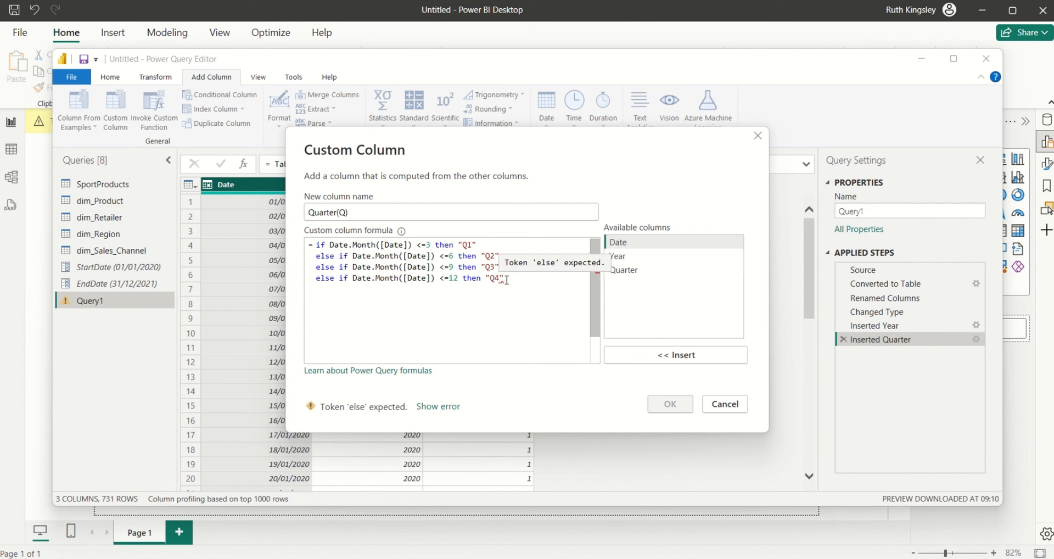
- Finish the formula with else "" and create the Quarter(Q) custom column
{"action": "key", "text": "Return"}
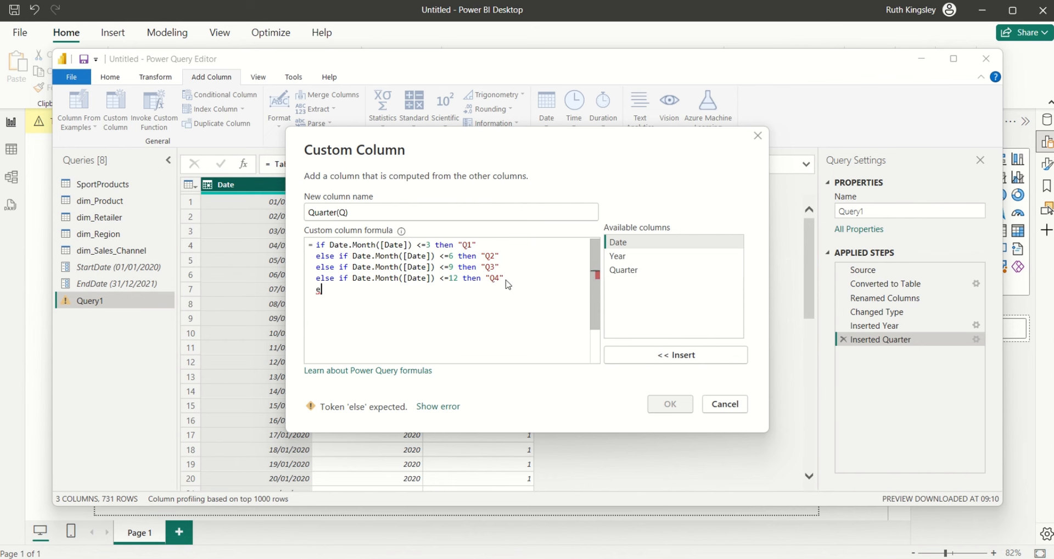
{"action": "type", "text": "else "}
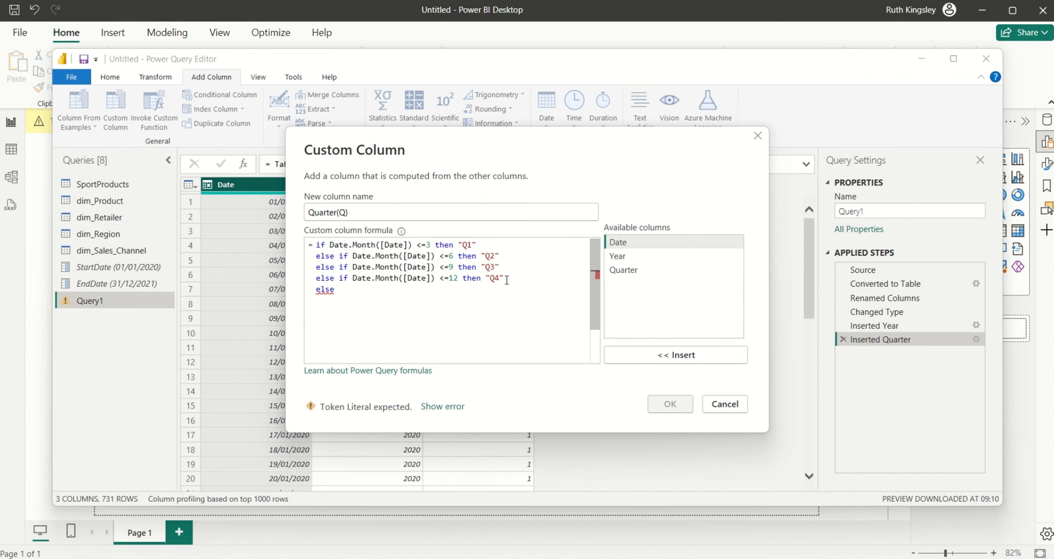
{"action": "type", "text": "\"\""}
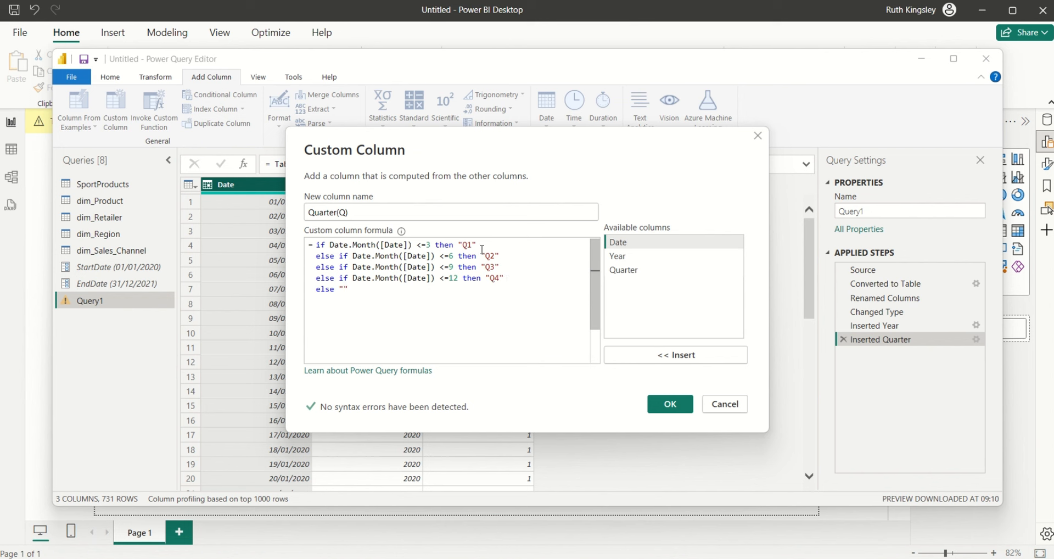
{"action": "left_click", "coordinate": [667, 406]}
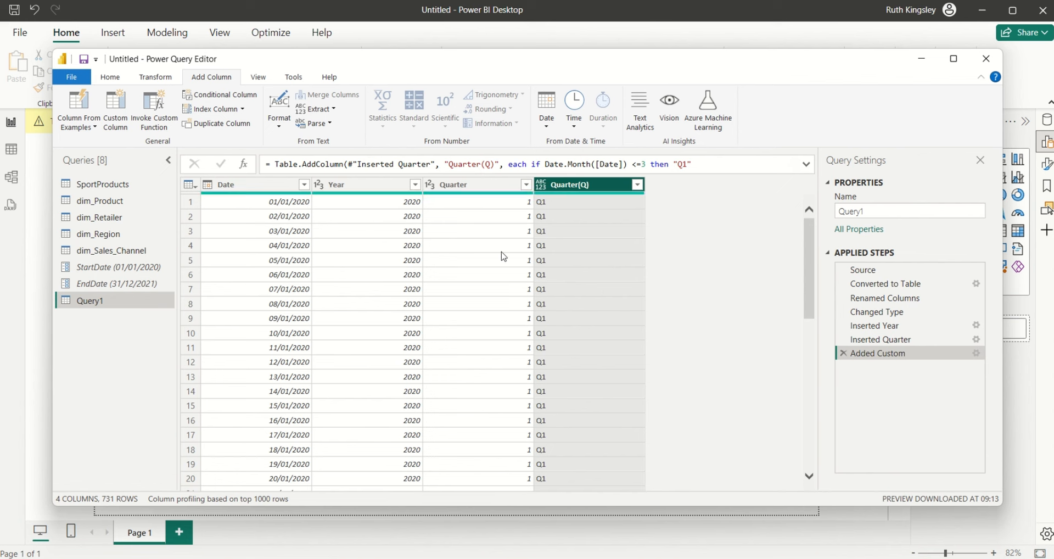
- Set the Quarter(Q) column's data type to Text and add a Month number column derived from the Date column
{"action": "left_click", "coordinate": [541, 184]}
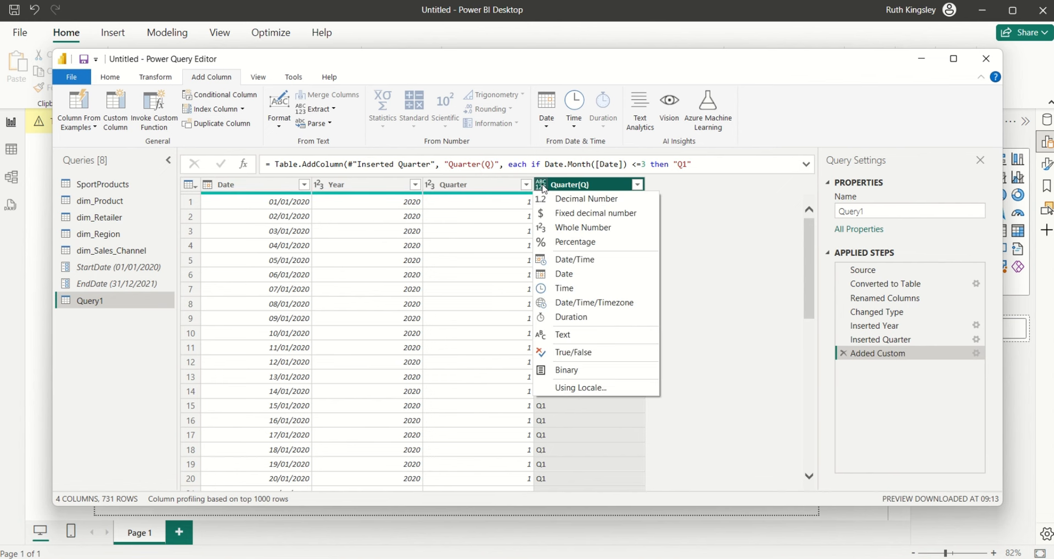
{"action": "left_click", "coordinate": [542, 336]}
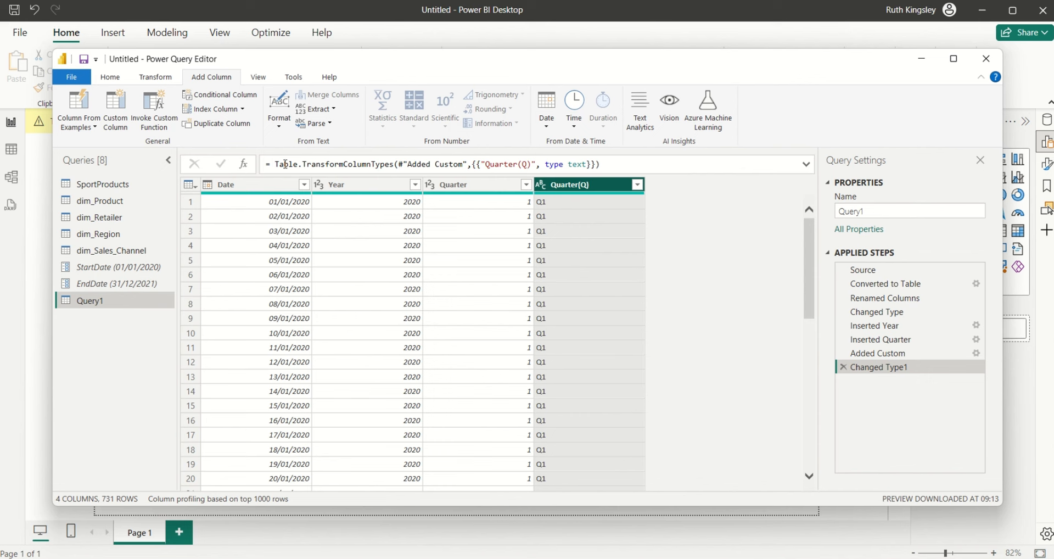
{"action": "left_click", "coordinate": [276, 184]}
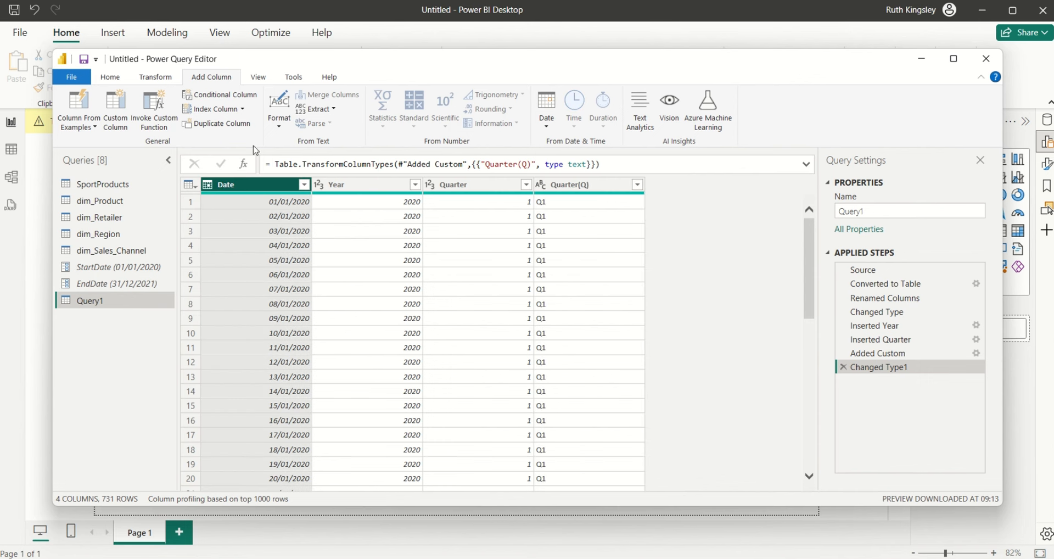
{"action": "left_click", "coordinate": [546, 118]}
{"action": "mouse_move", "coordinate": [620, 203]}
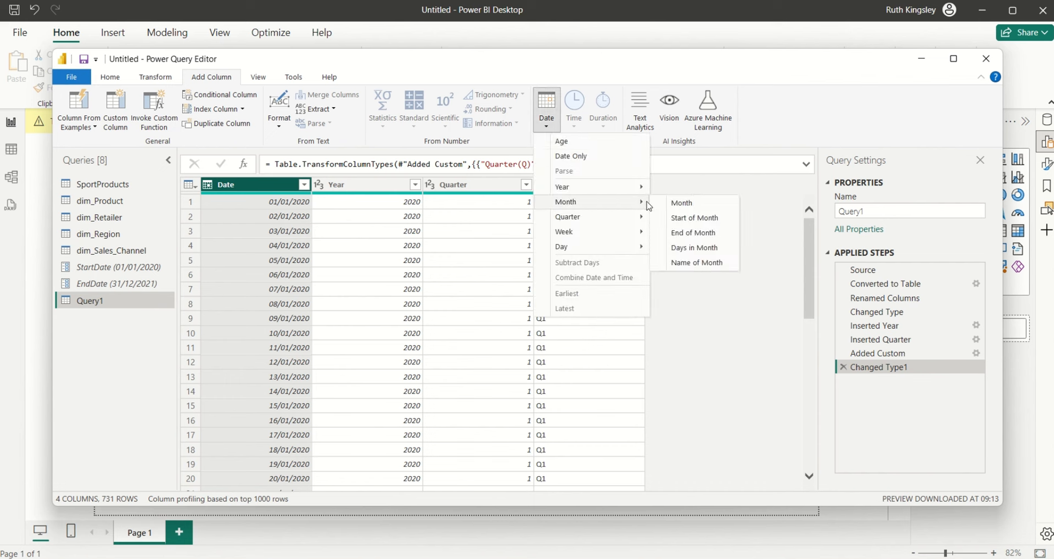
{"action": "left_click", "coordinate": [679, 203]}
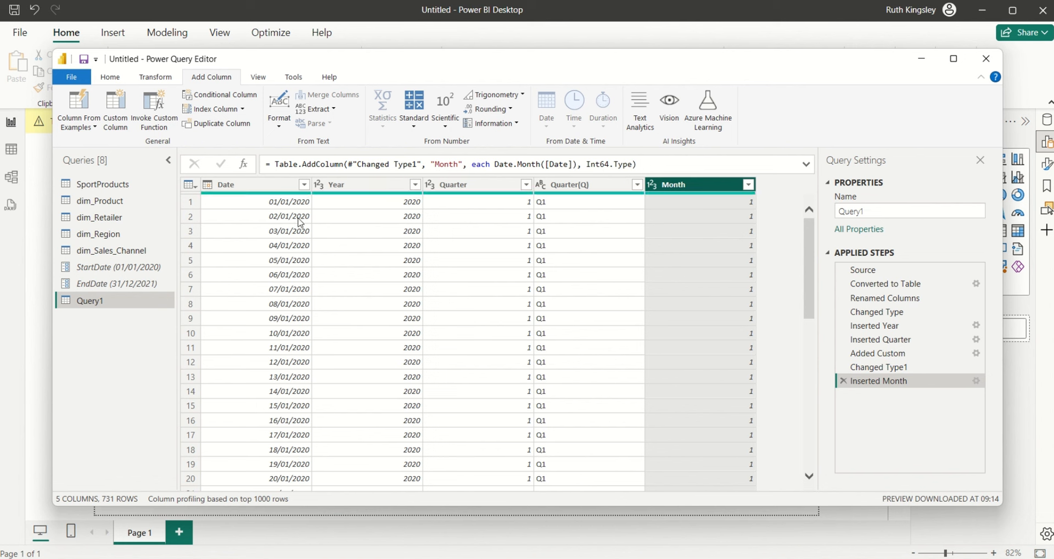
{"action": "left_click", "coordinate": [230, 185]}
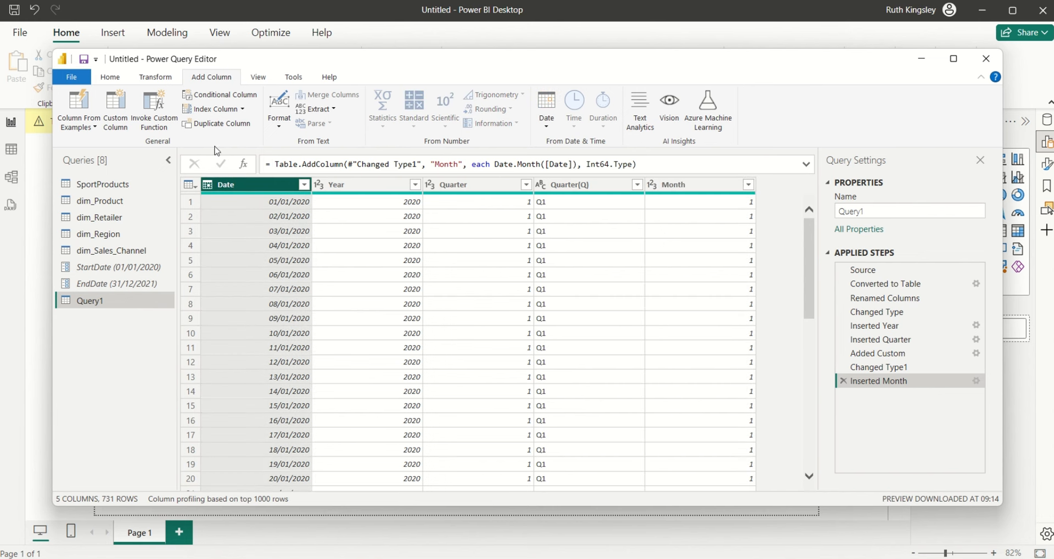
{"action": "left_click", "coordinate": [545, 124]}
{"action": "mouse_move", "coordinate": [607, 205]}
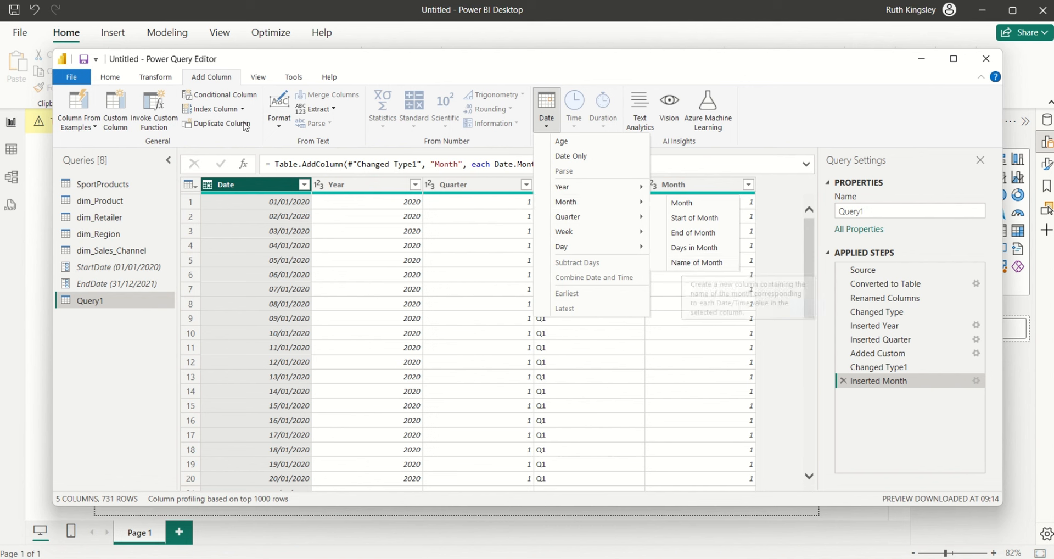
- Start a new custom column in Query1 and name it MonthName
{"action": "left_click", "coordinate": [123, 115]}
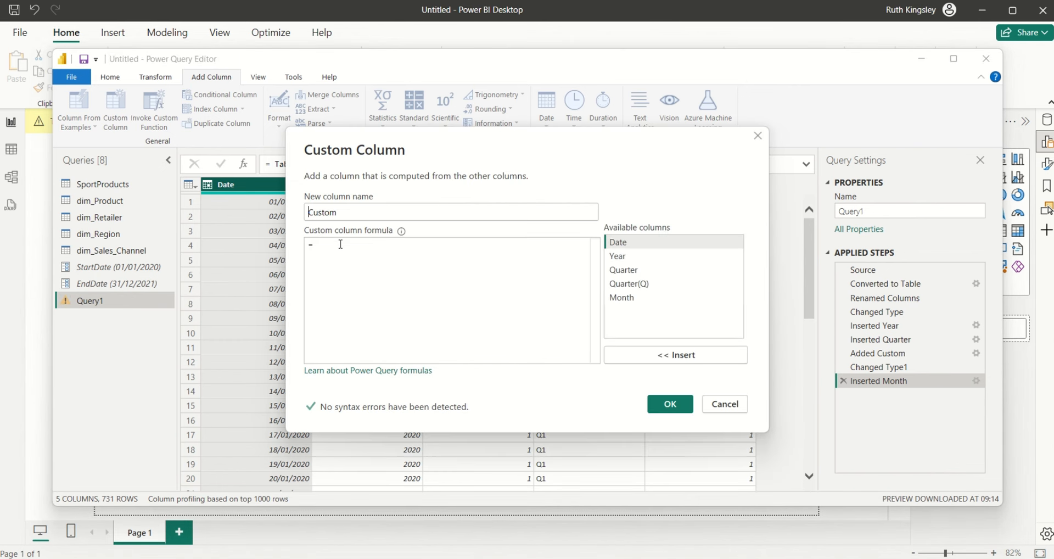
{"action": "double_click", "coordinate": [342, 210]}
{"action": "key", "text": "BackSpace"}
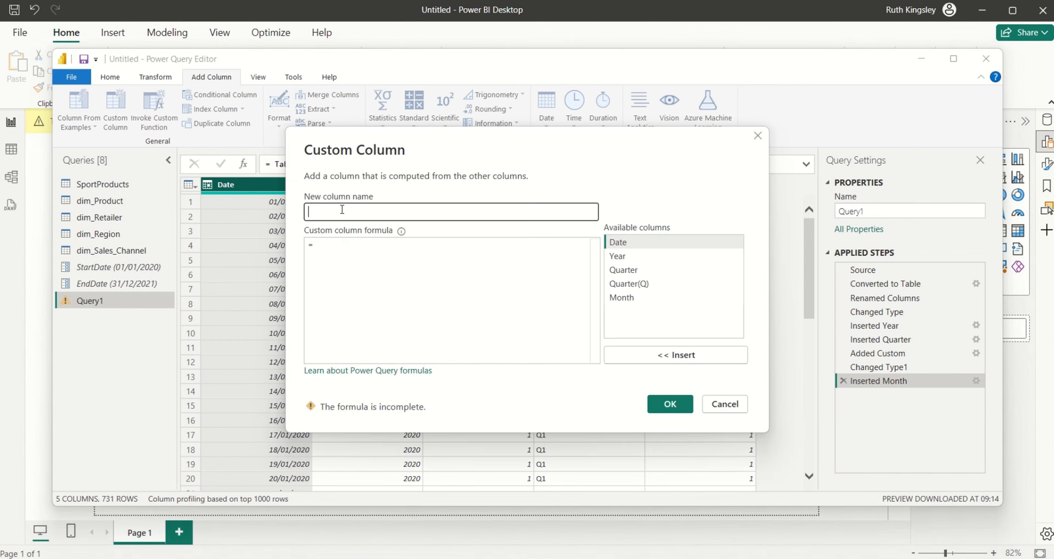
{"action": "type", "text": "MonthName"}
{"action": "left_click", "coordinate": [325, 240]}
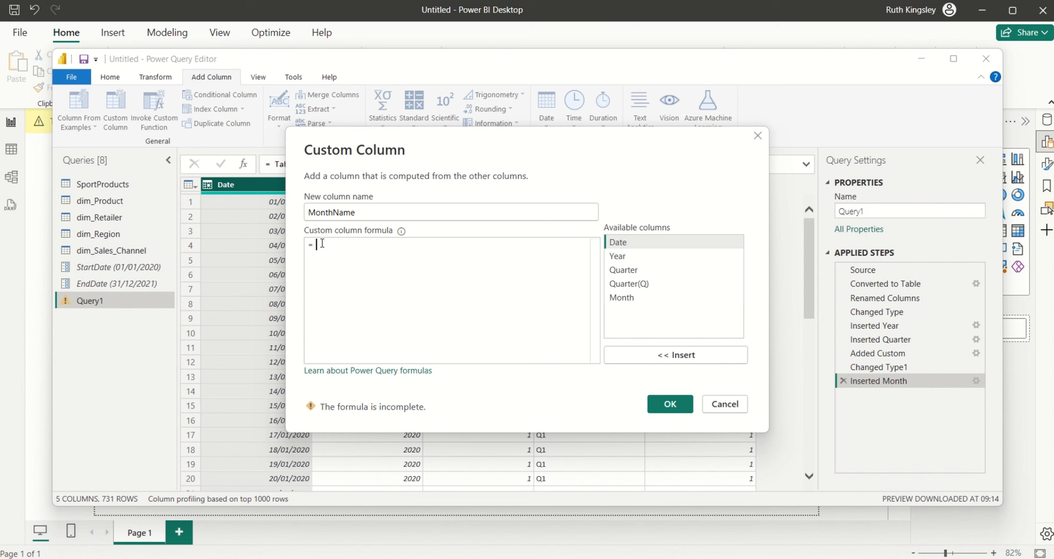
- Enter the formula each Date.ToText([Date], "MMM") and create the MonthName custom column
{"action": "type", "text": "ea"}
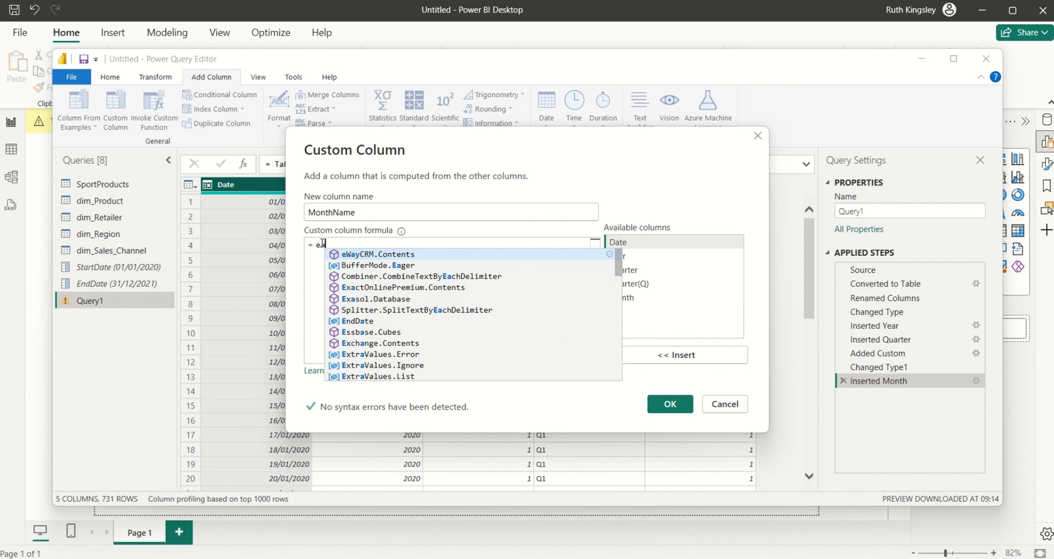
{"action": "type", "text": "ch Da"}
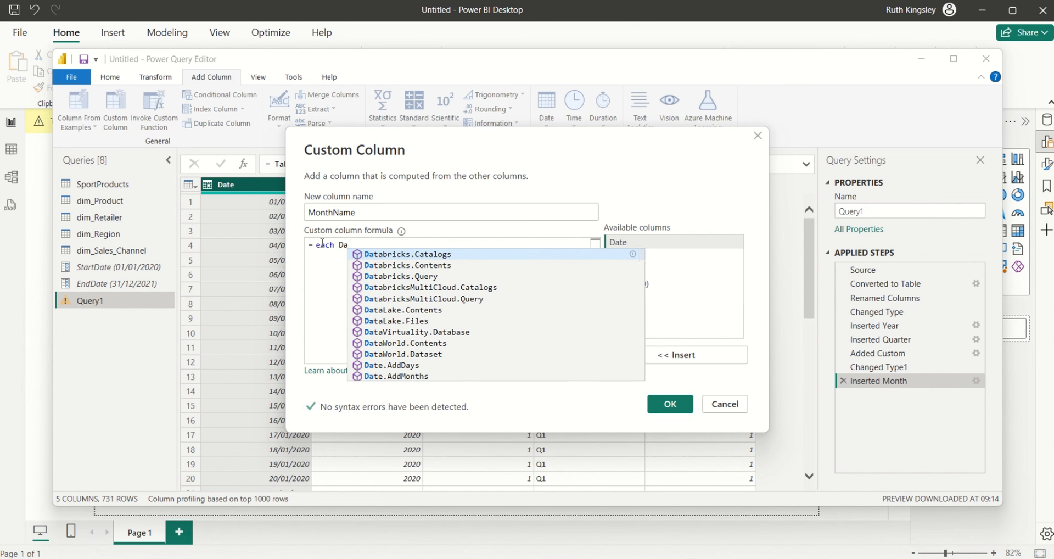
{"action": "type", "text": "te"}
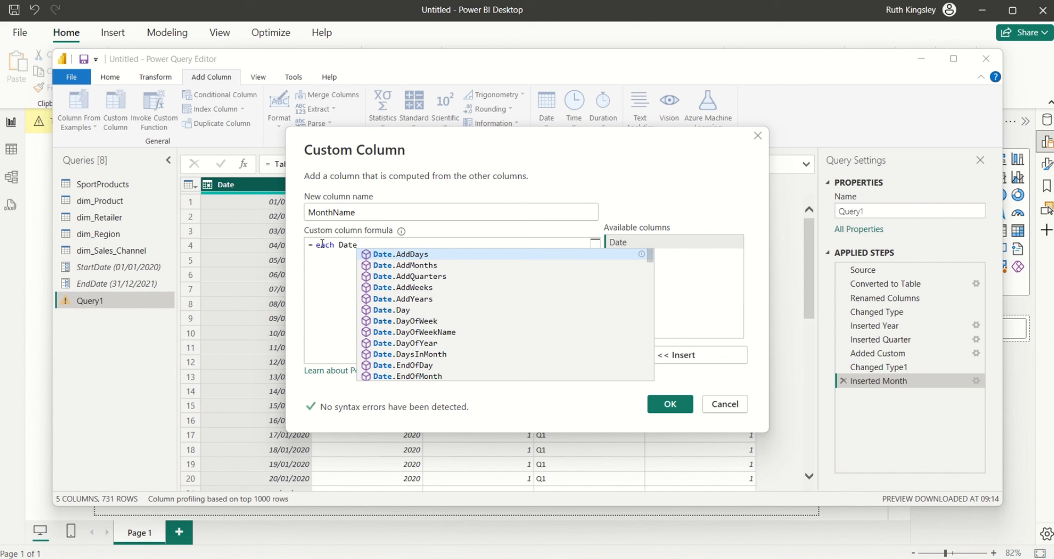
{"action": "type", "text": ".Tot"}
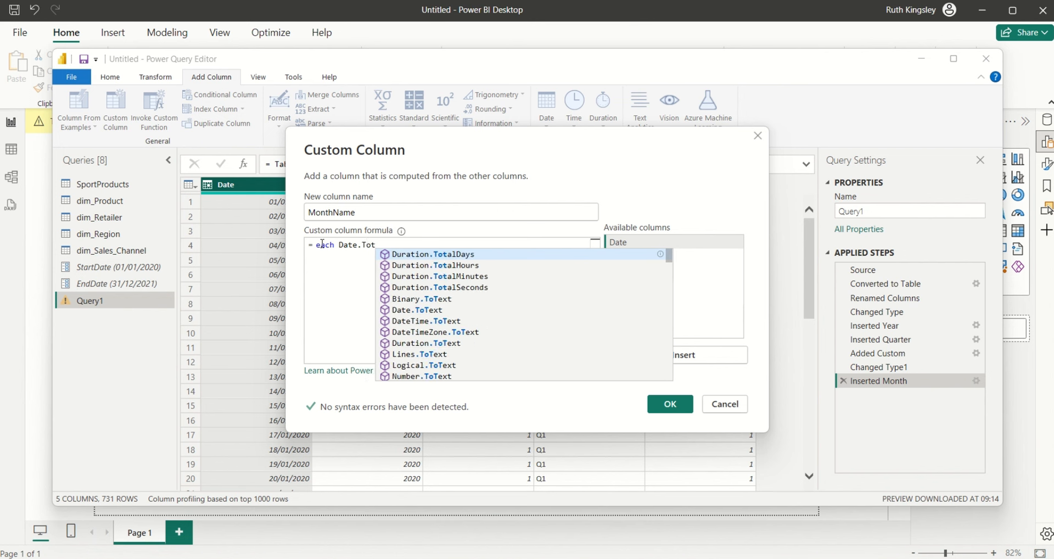
{"action": "key", "text": "BackSpace"}
{"action": "type", "text": "Tex"}
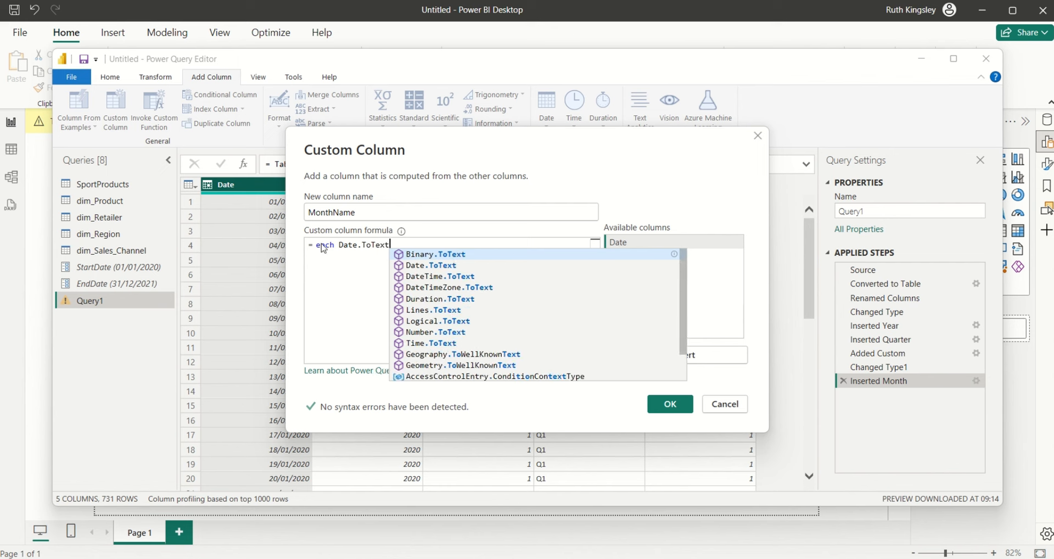
{"action": "type", "text": "t("}
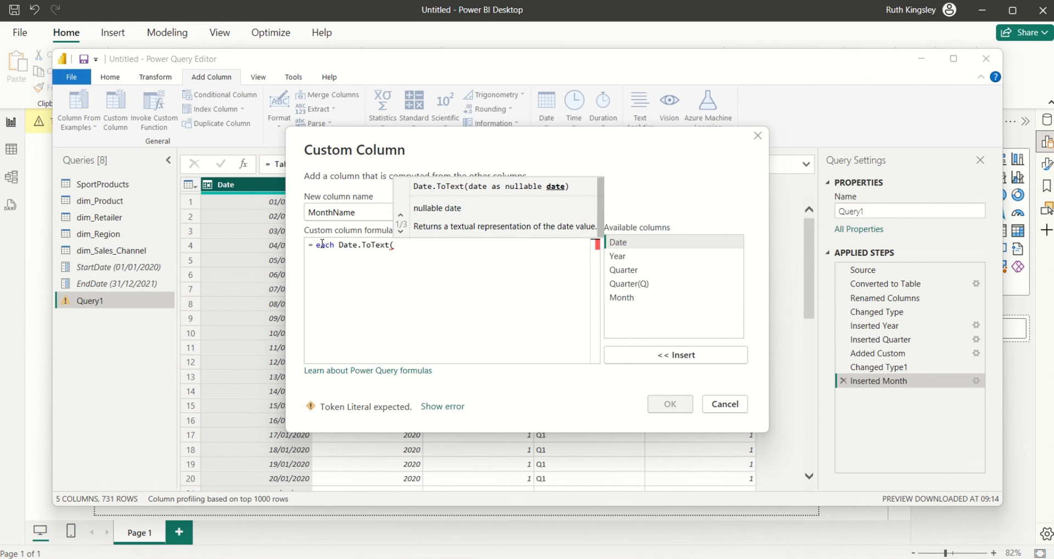
{"action": "left_click", "coordinate": [664, 248]}
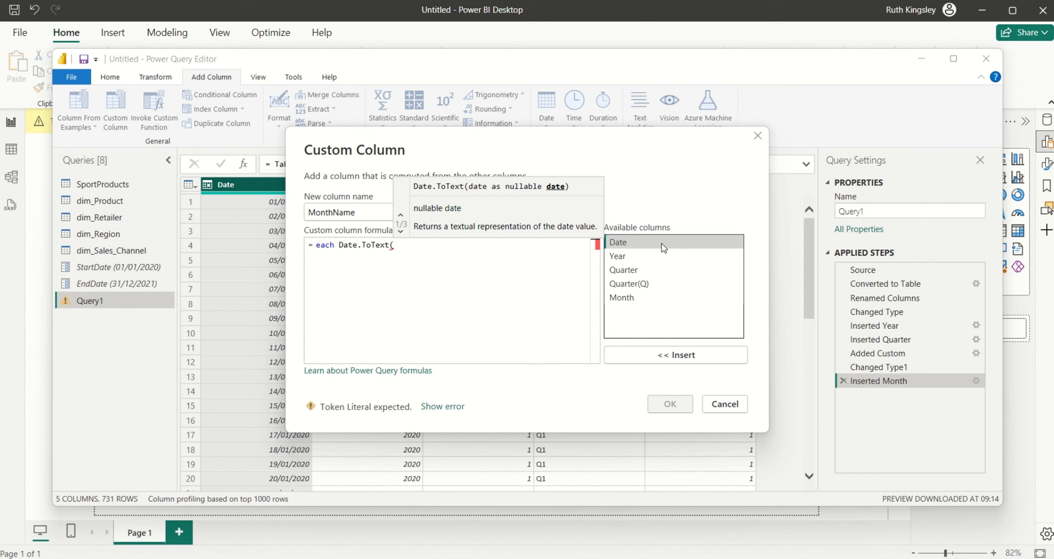
{"action": "left_click", "coordinate": [677, 357]}
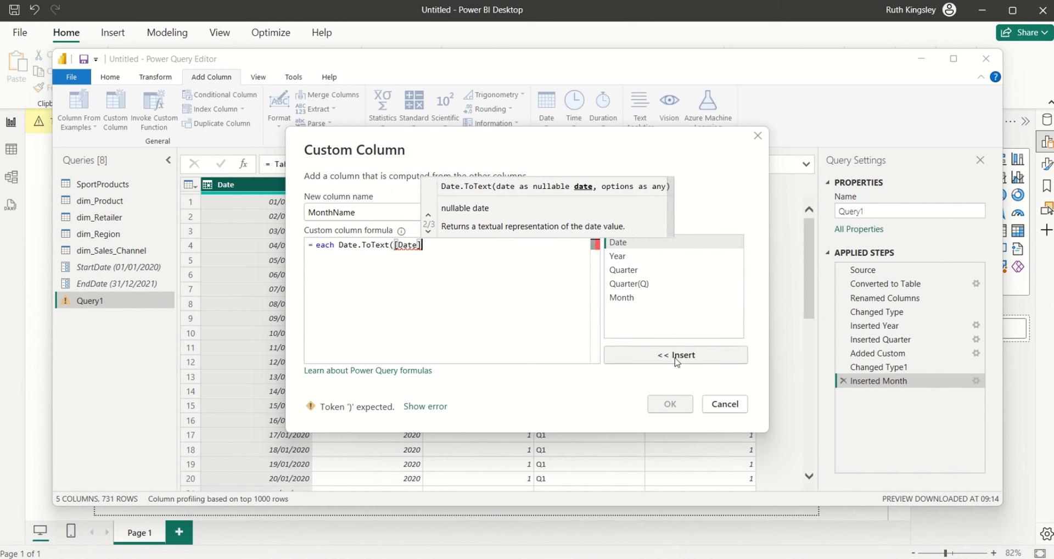
{"action": "type", "text": ","}
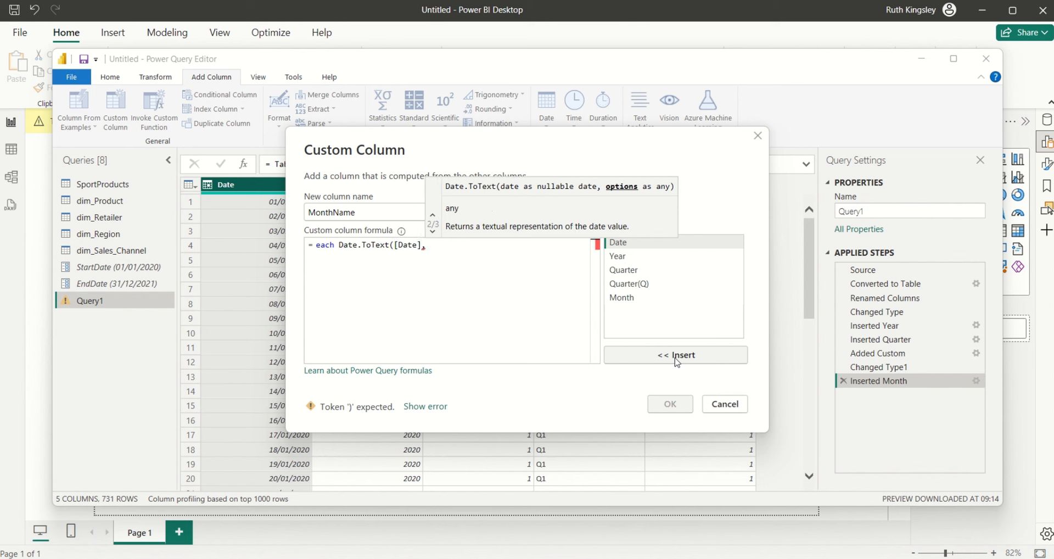
{"action": "type", "text": " \""}
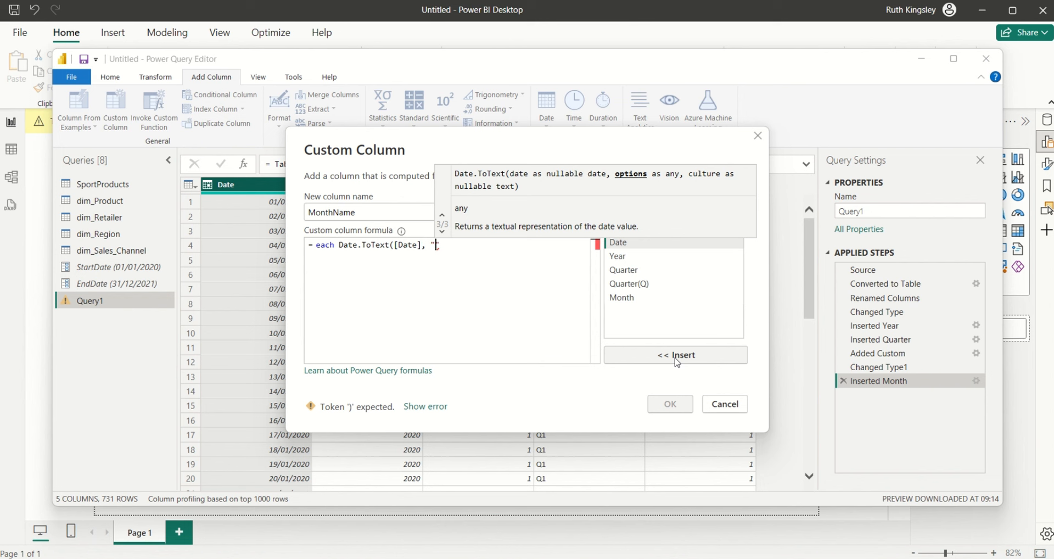
{"action": "type", "text": "MMM\")"}
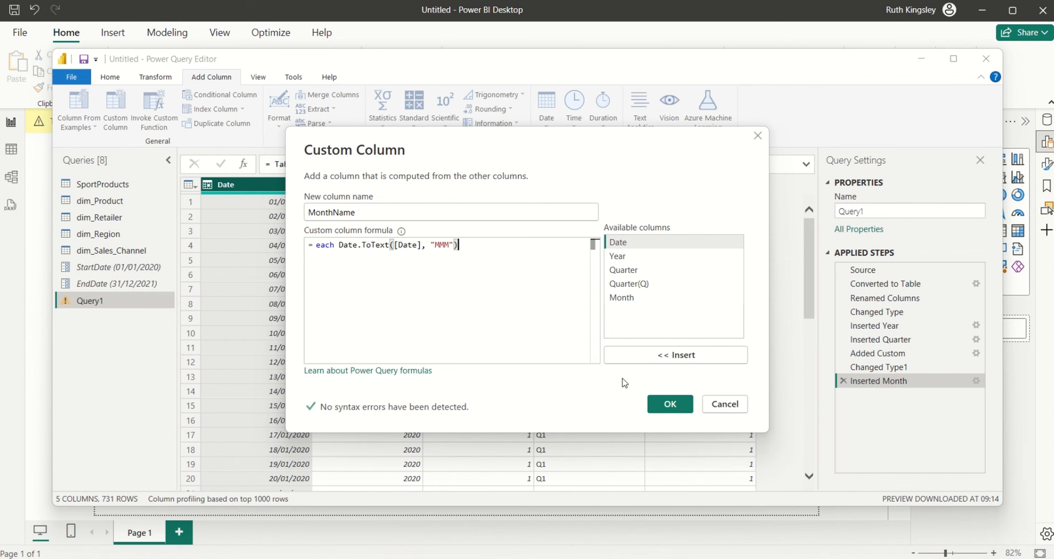
{"action": "left_click", "coordinate": [671, 404]}
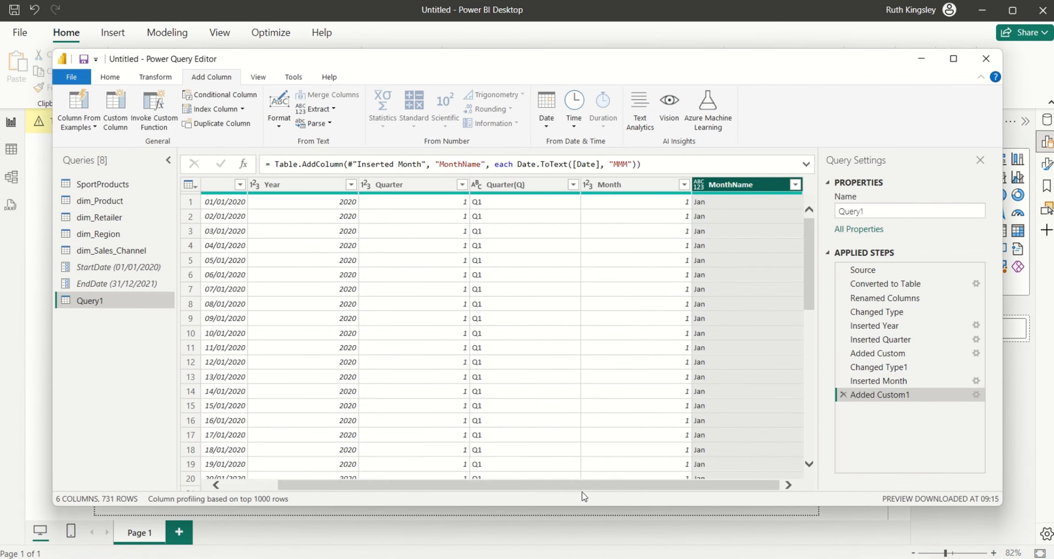
- Set the MonthName column's data type to Text and add a Day of Week column derived from the Date column
{"action": "left_click", "coordinate": [699, 184]}
{"action": "left_click", "coordinate": [716, 336]}
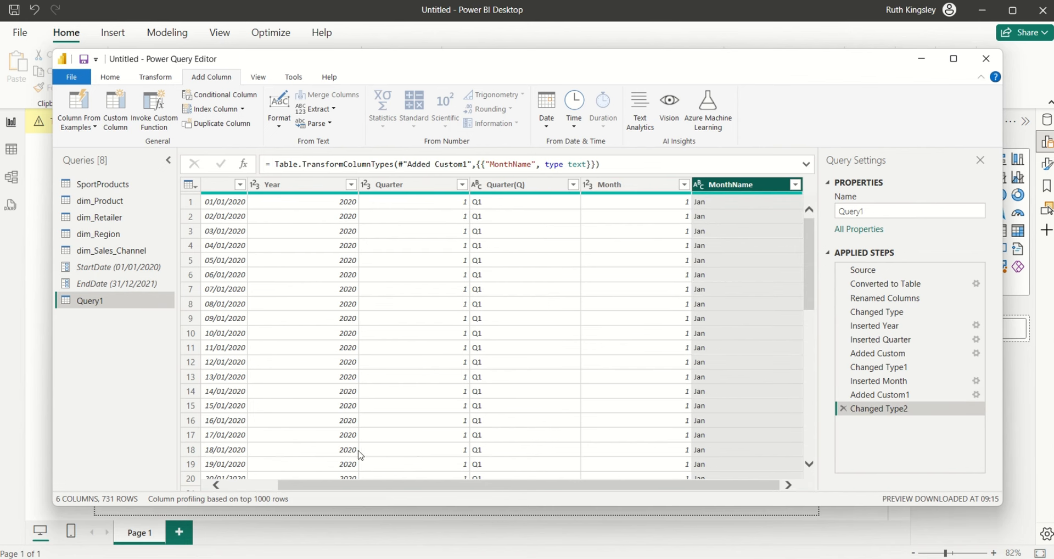
{"action": "left_click_drag", "start_coordinate": [373, 486], "coordinate": [300, 482]}
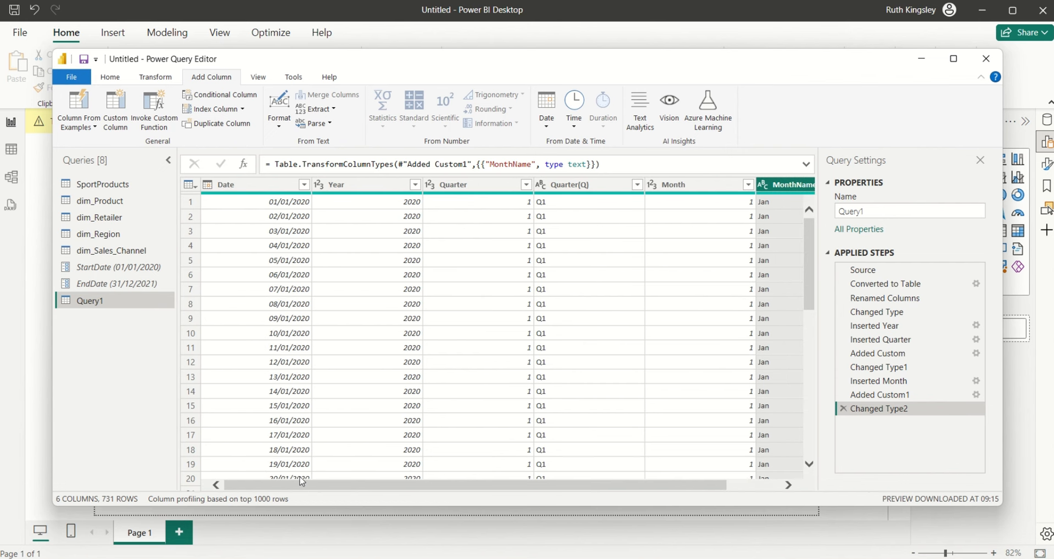
{"action": "left_click", "coordinate": [250, 185]}
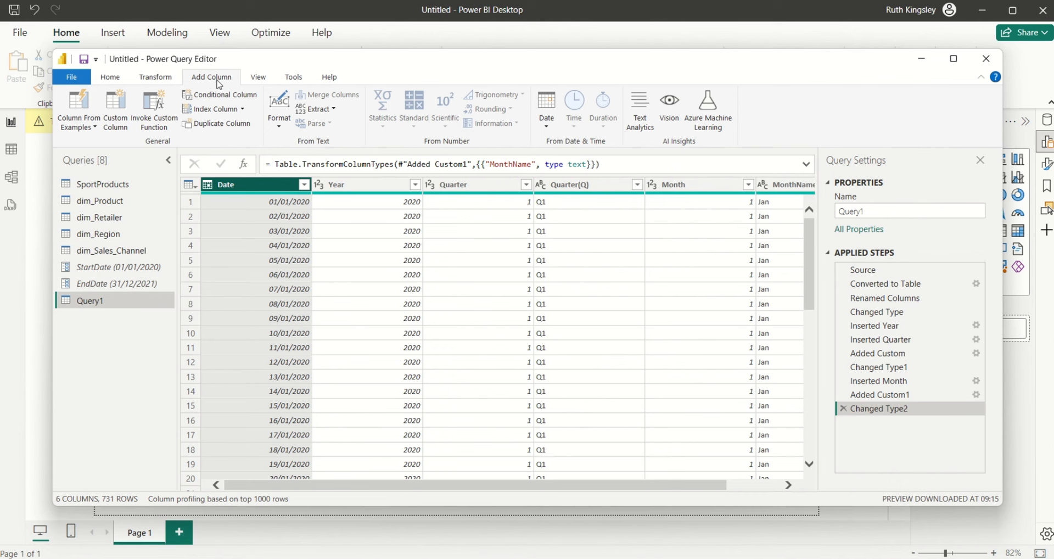
{"action": "left_click", "coordinate": [548, 126]}
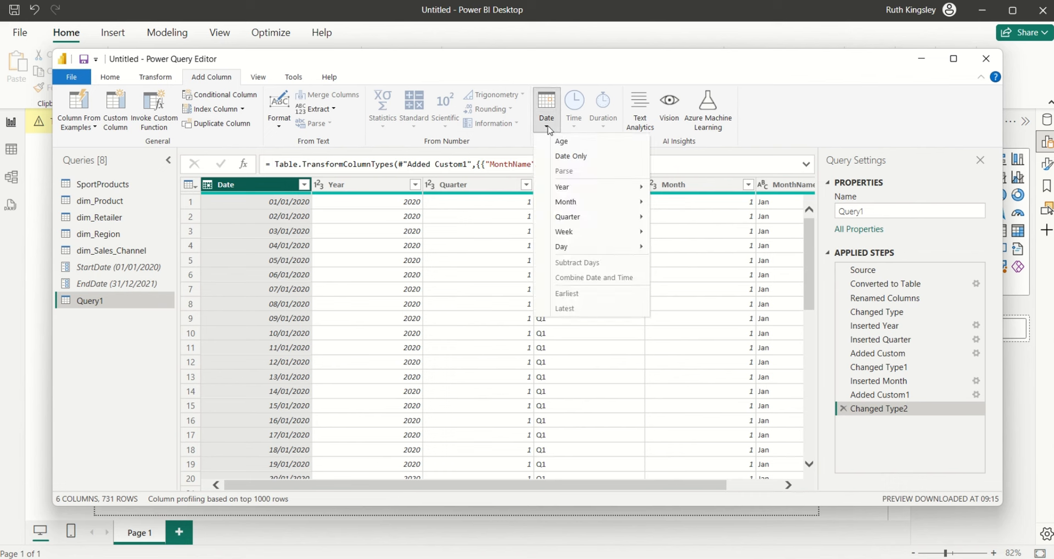
{"action": "mouse_move", "coordinate": [600, 246]}
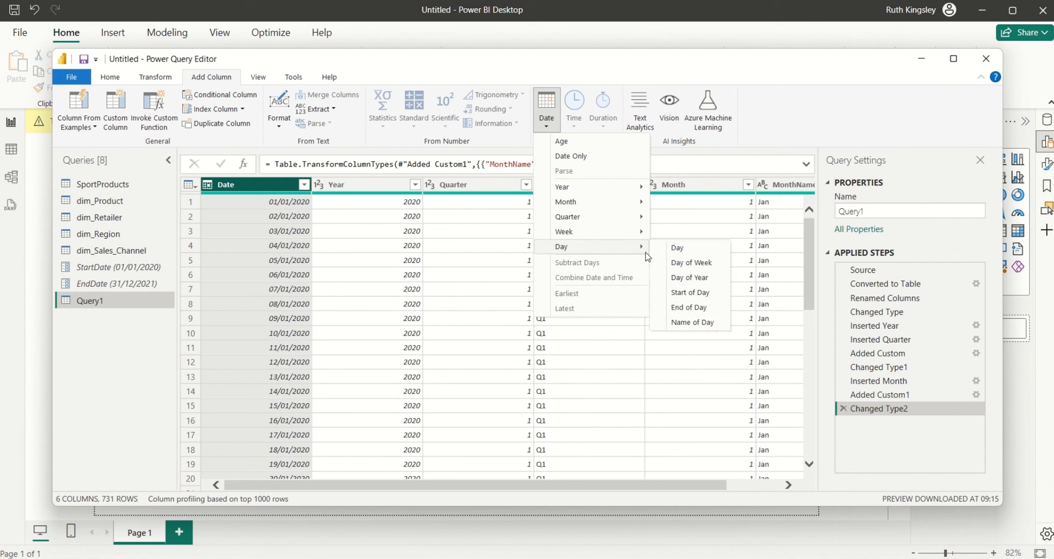
{"action": "left_click", "coordinate": [676, 263]}
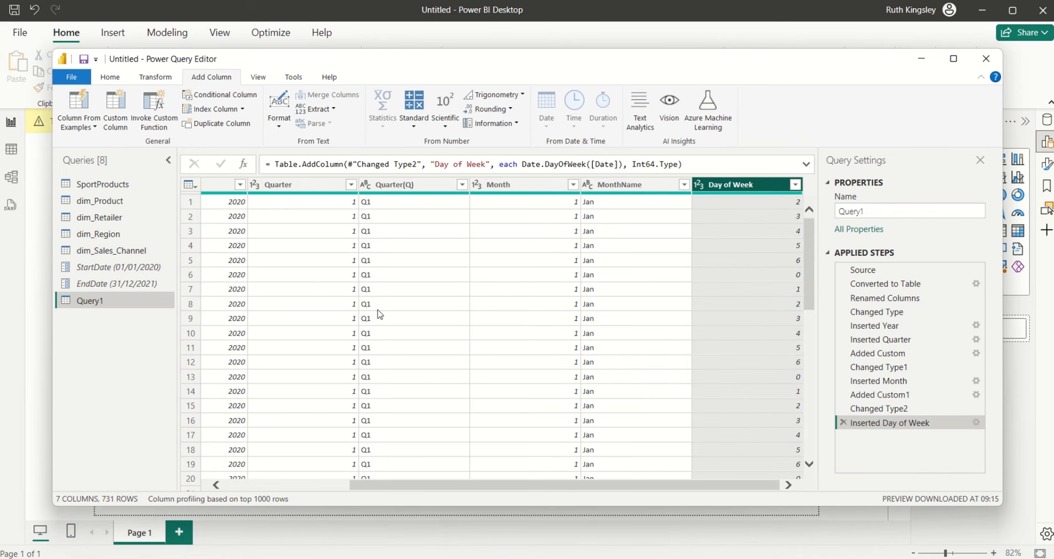
- Start a new custom column in Query1 and name it DayName
{"action": "left_click_drag", "start_coordinate": [426, 485], "coordinate": [332, 481]}
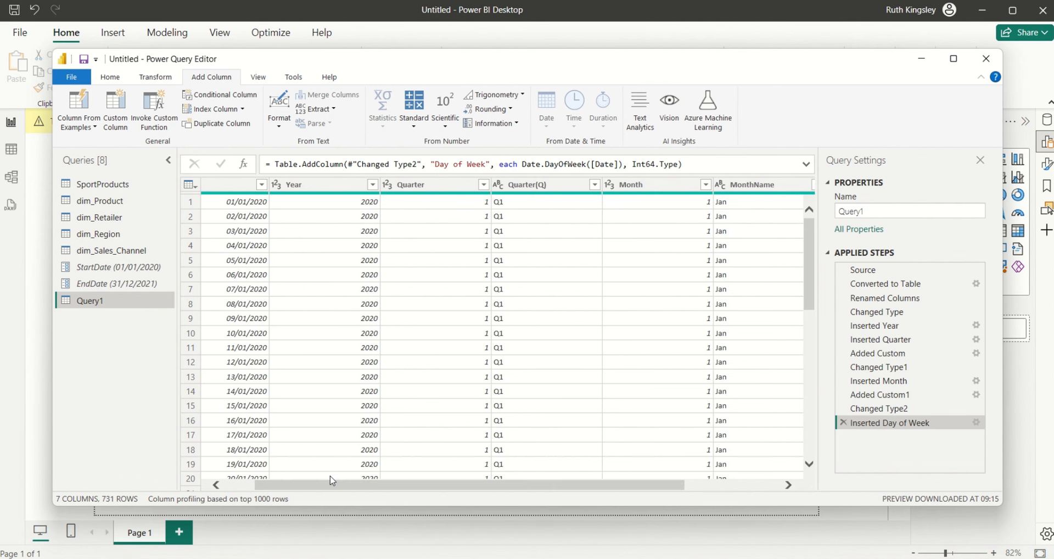
{"action": "left_click_drag", "start_coordinate": [321, 489], "coordinate": [269, 489]}
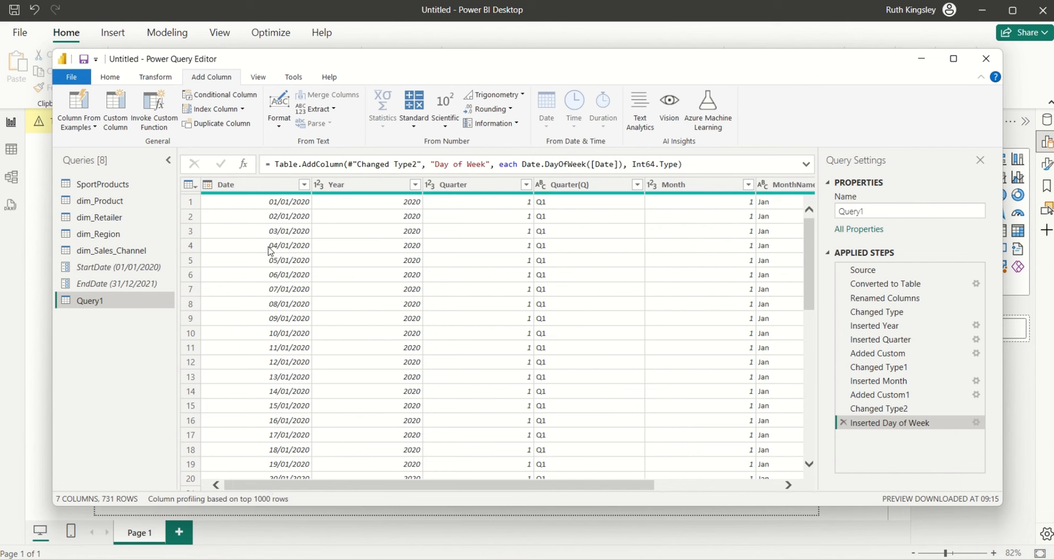
{"action": "left_click", "coordinate": [249, 195]}
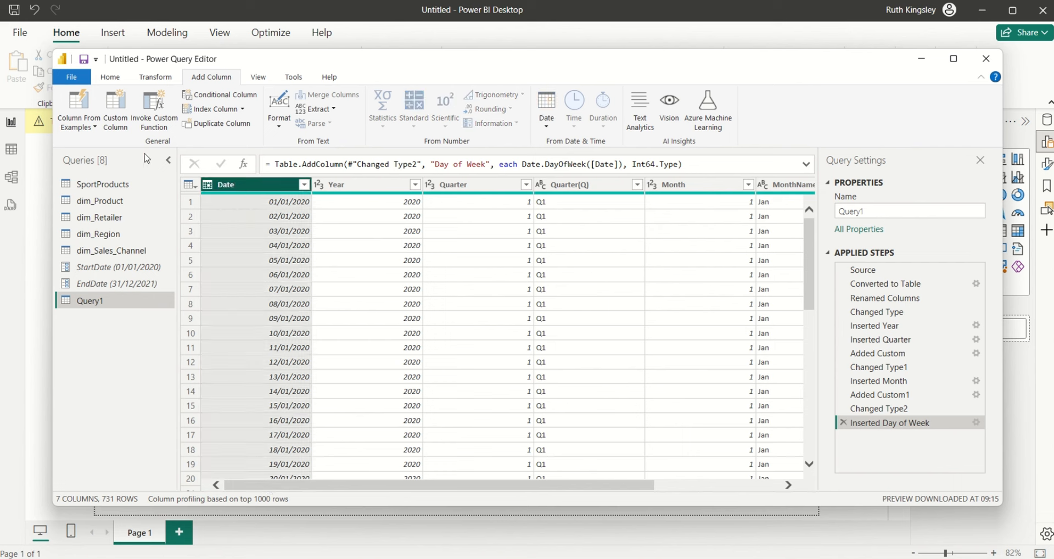
{"action": "left_click", "coordinate": [117, 125]}
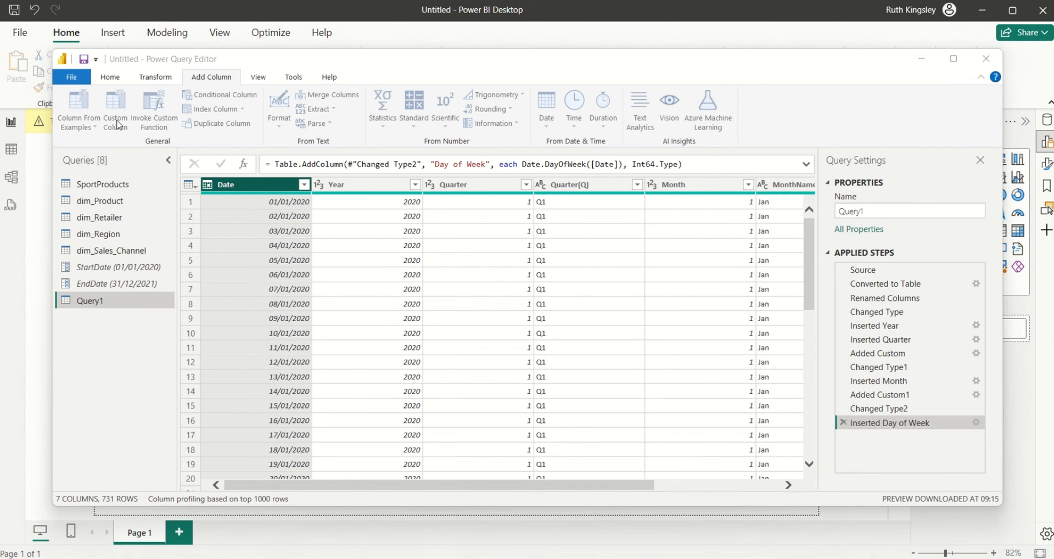
{"action": "left_click", "coordinate": [453, 211]}
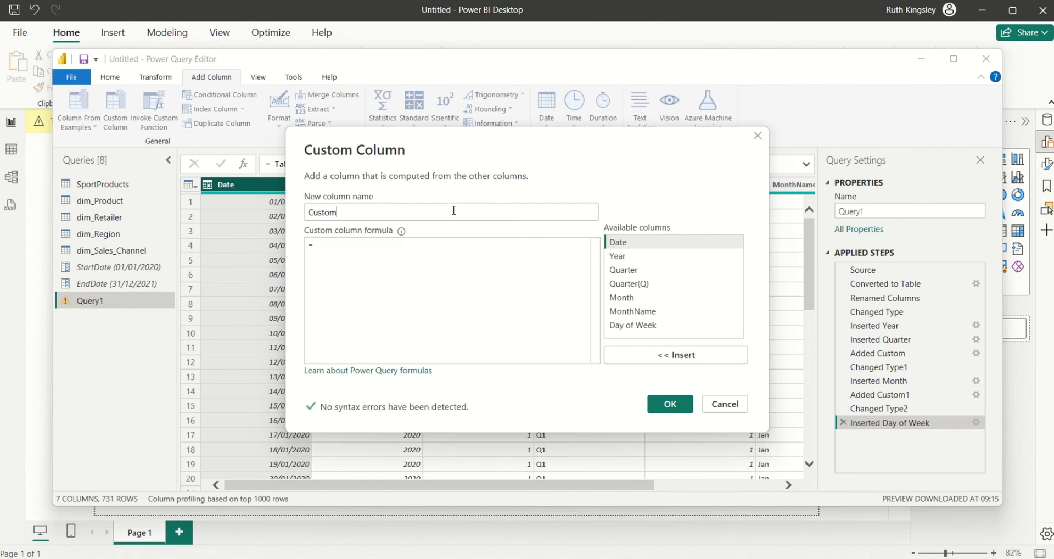
{"action": "key", "text": "BackSpace"}
{"action": "key", "text": "BackSpace"}
{"action": "key", "text": "BackSpace"}
{"action": "key", "text": "BackSpace"}
{"action": "key", "text": "BackSpace"}
{"action": "key", "text": "BackSpace"}
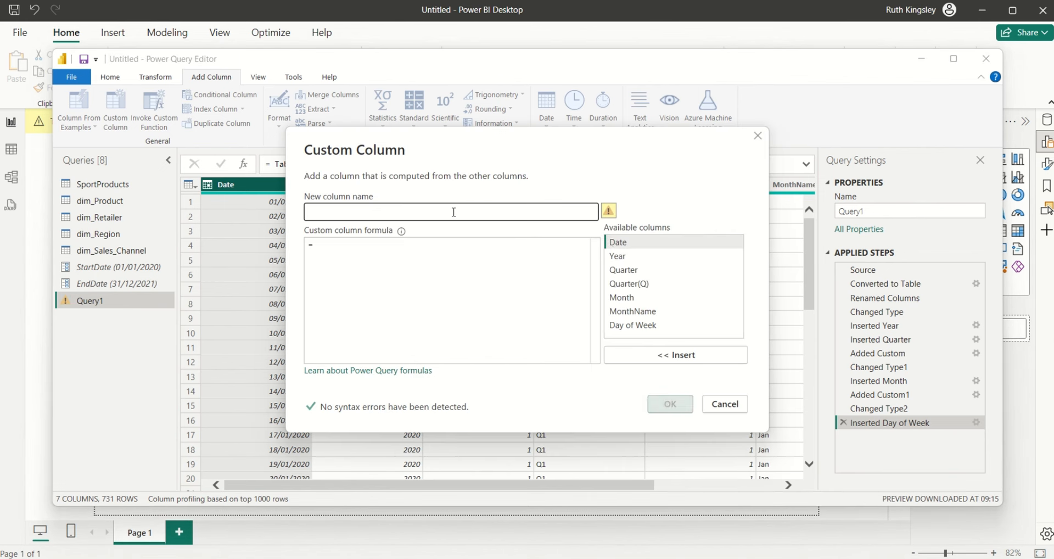
{"action": "type", "text": "DAYname"}
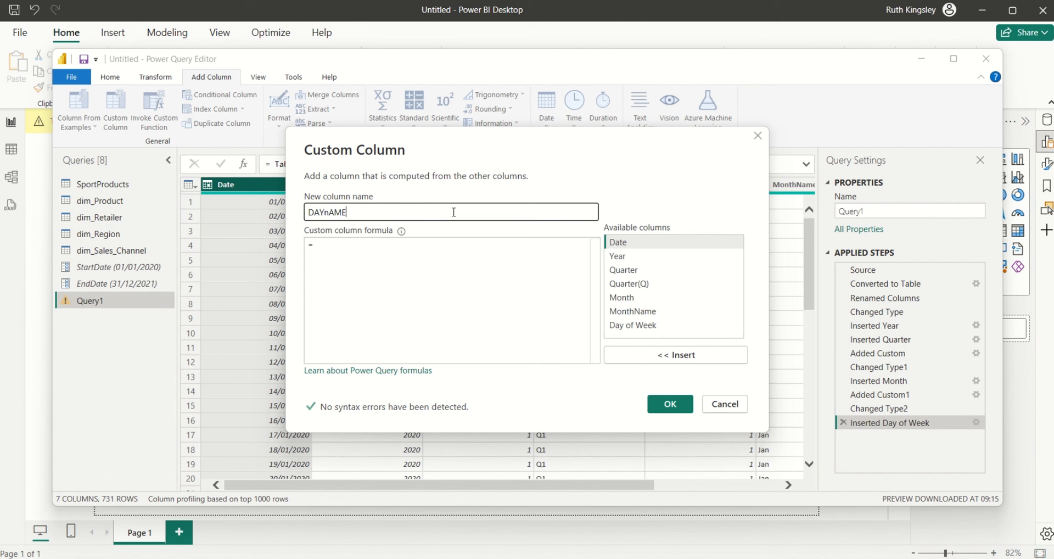
{"action": "key", "text": "BackSpace"}
{"action": "key", "text": "BackSpace"}
{"action": "key", "text": "BackSpace"}
{"action": "key", "text": "BackSpace"}
{"action": "key", "text": "BackSpace"}
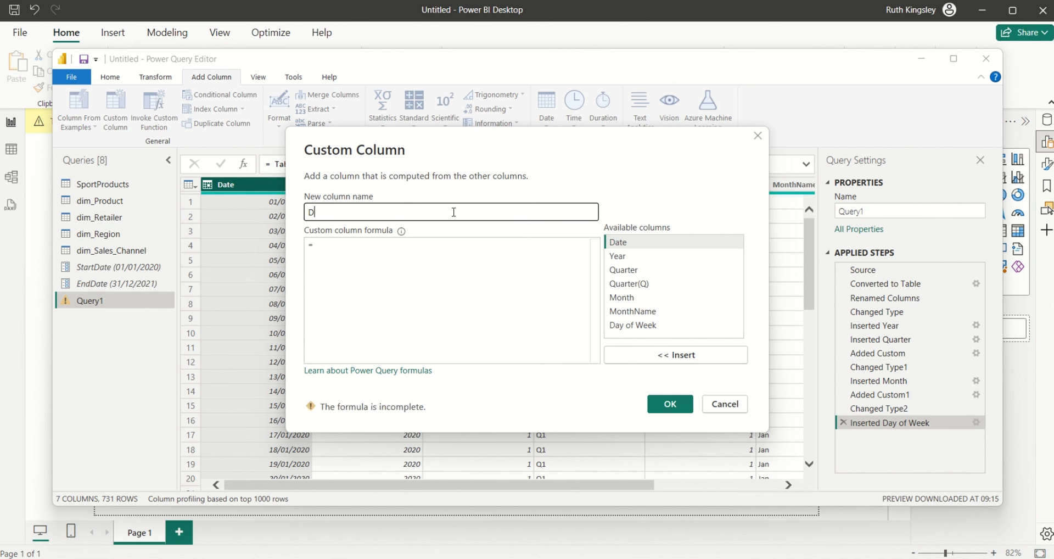
{"action": "type", "text": "yName"}
- Create the DayName column with the formula each Date.ToText([Date], "ddd") and set its data type to Text
{"action": "left_click", "coordinate": [372, 251]}
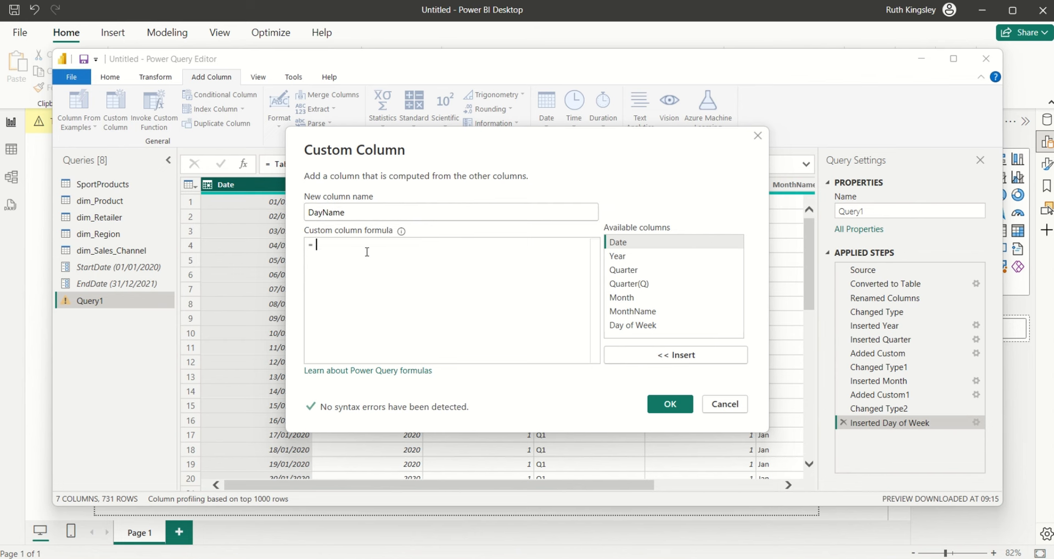
{"action": "type", "text": "each Da"}
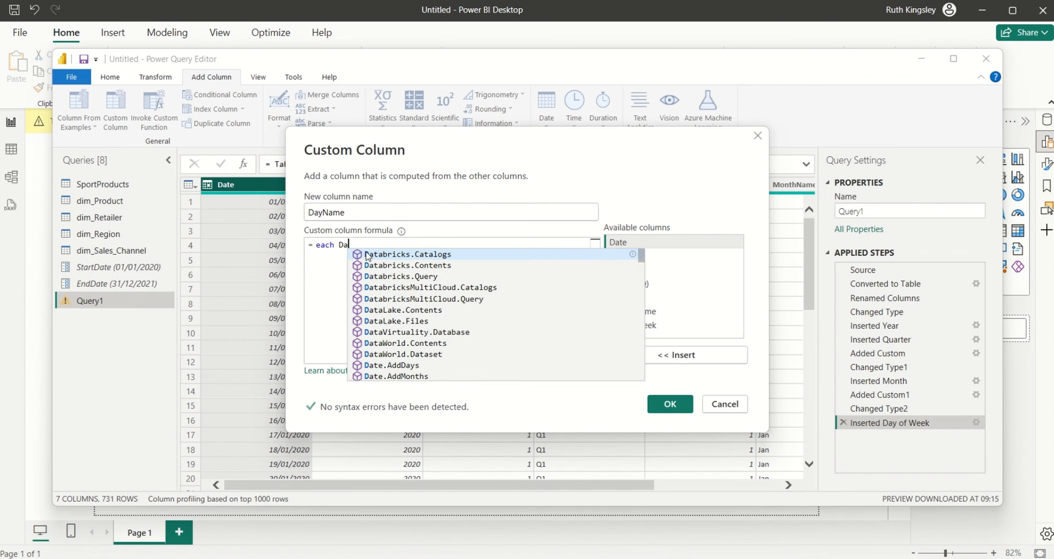
{"action": "type", "text": "te.T"}
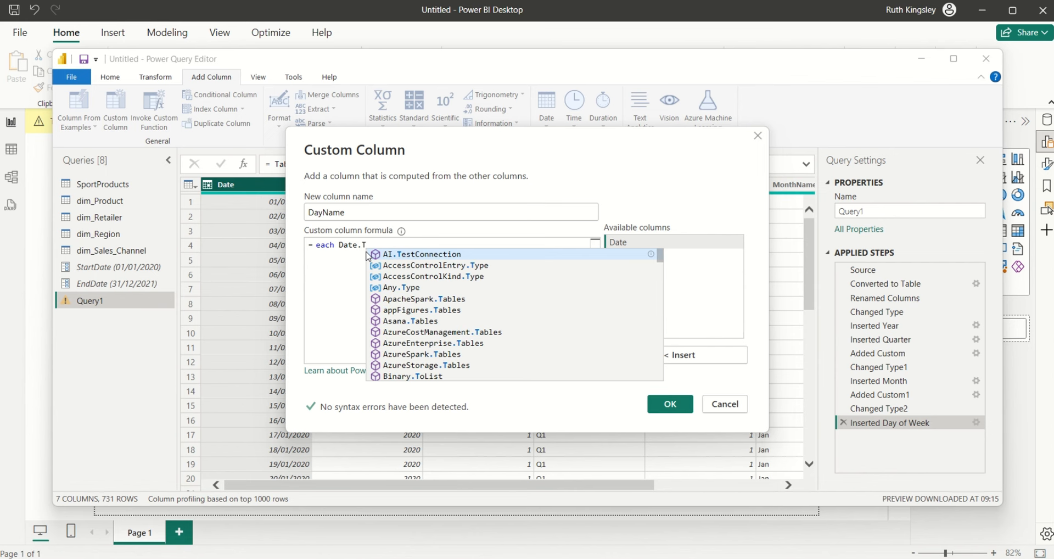
{"action": "type", "text": "oText"}
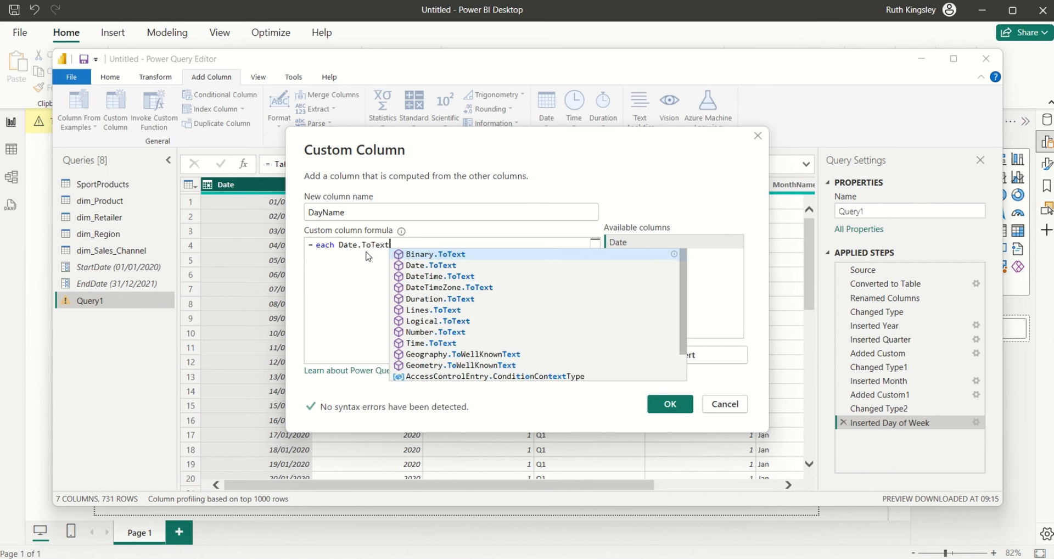
{"action": "type", "text": "("}
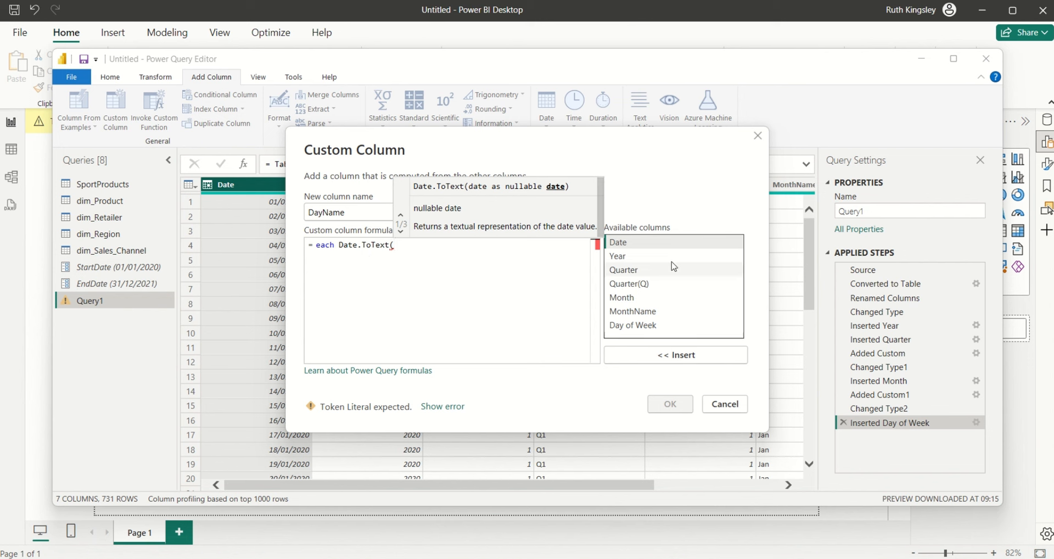
{"action": "left_click", "coordinate": [678, 355]}
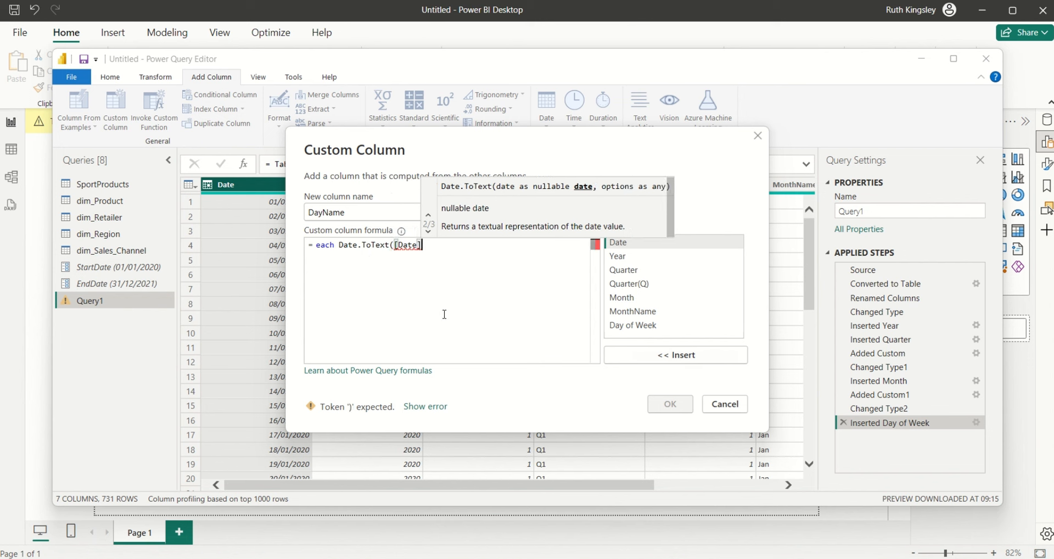
{"action": "type", "text": ", "}
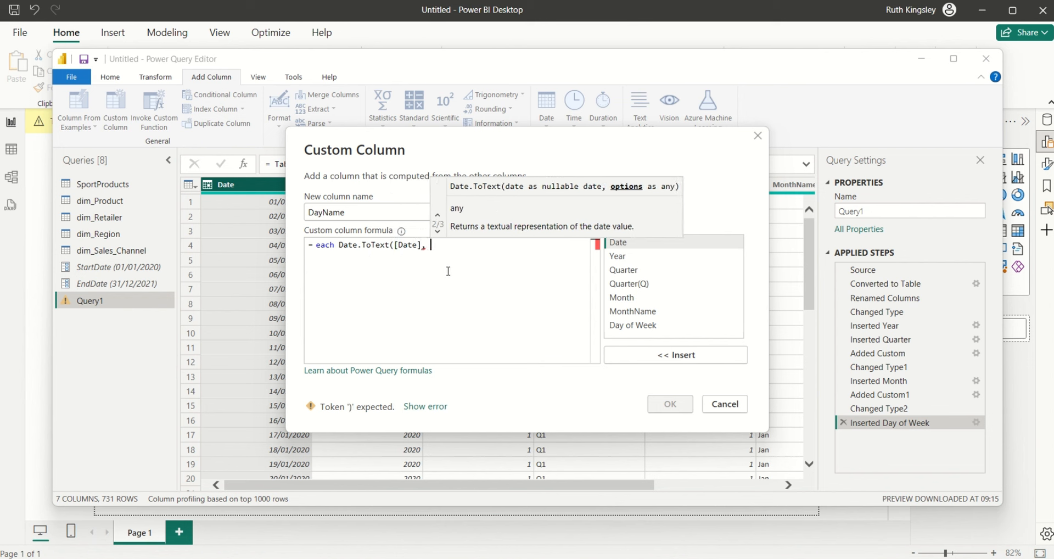
{"action": "type", "text": "\""}
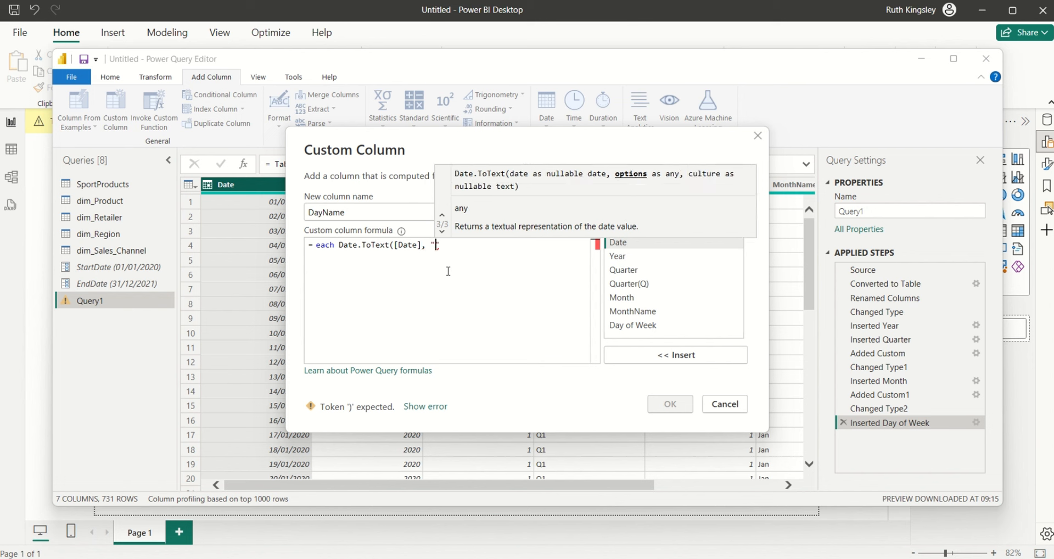
{"action": "type", "text": "ddd\")"}
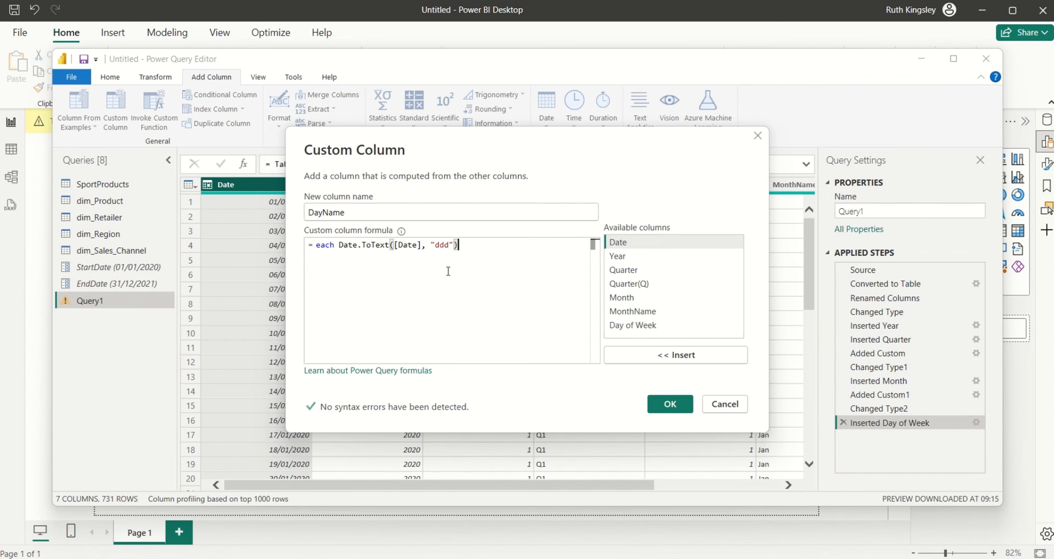
{"action": "left_click", "coordinate": [668, 405]}
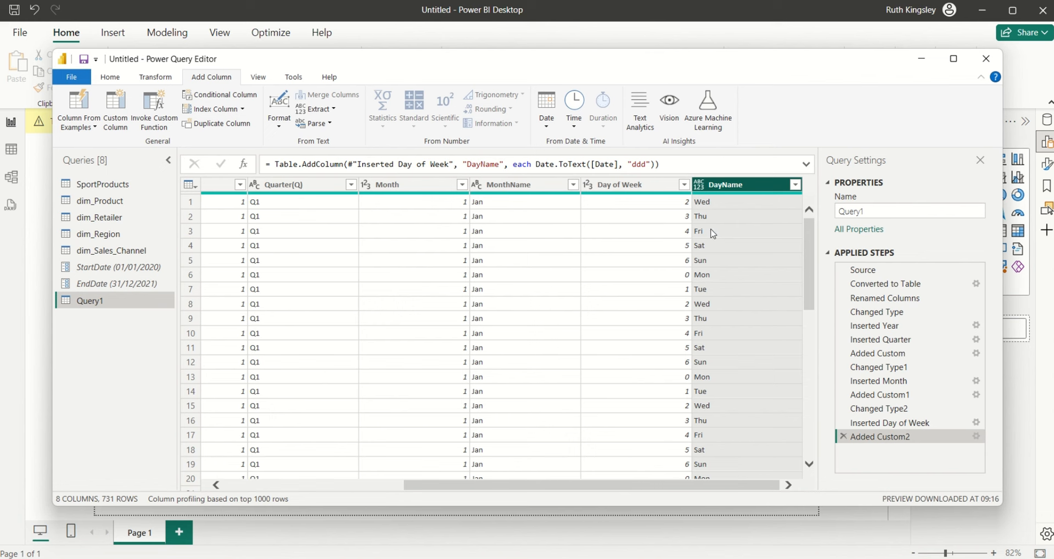
{"action": "left_click", "coordinate": [700, 186]}
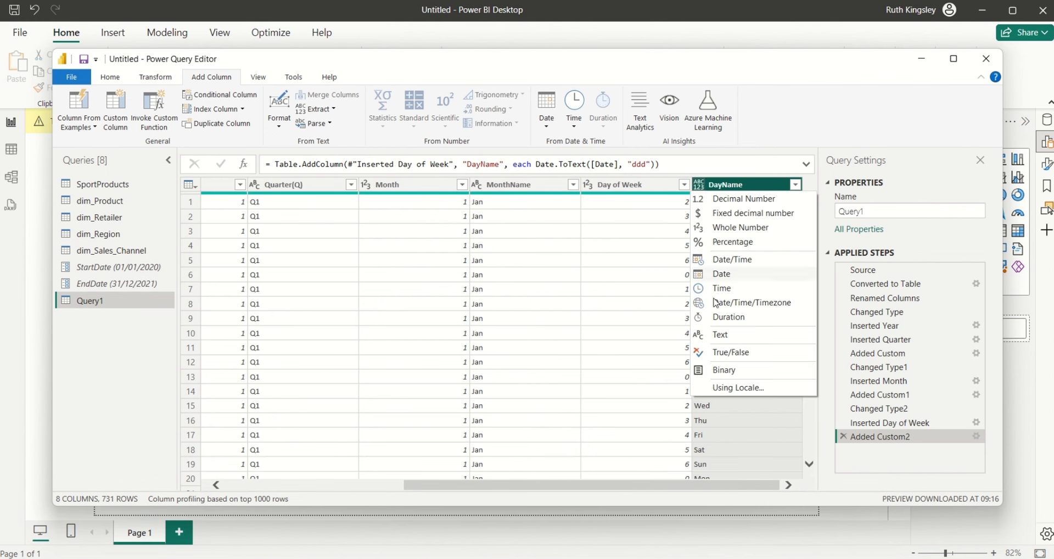
{"action": "left_click", "coordinate": [706, 335]}
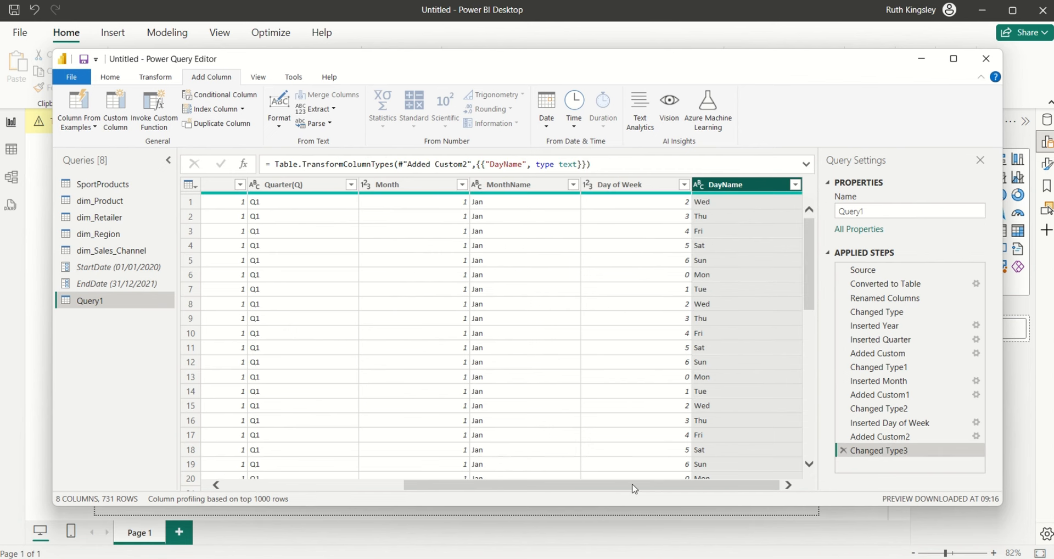
- Rename the Query1 query as dim_Calendar
{"action": "left_click_drag", "start_coordinate": [630, 490], "coordinate": [330, 470]}
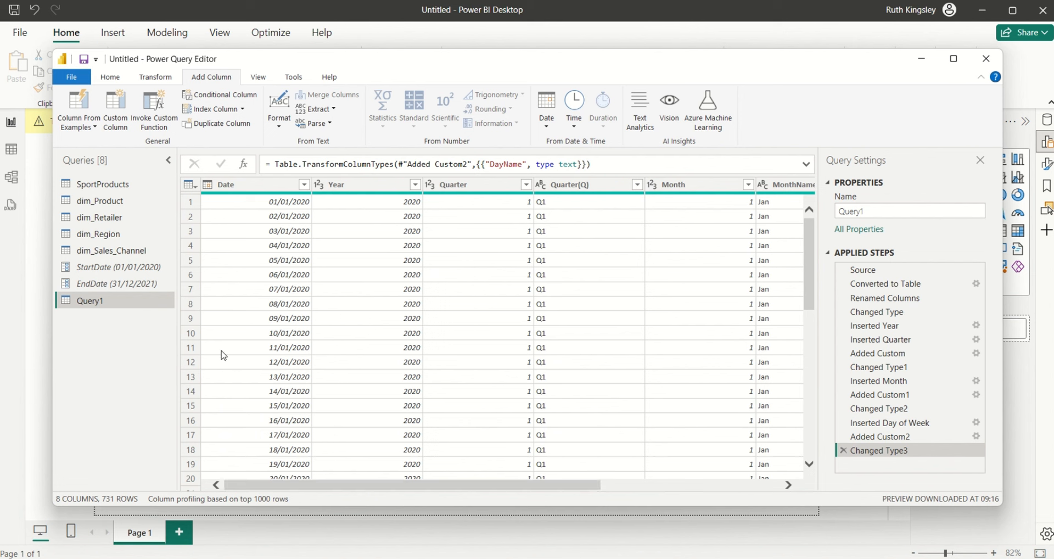
{"action": "double_click", "coordinate": [104, 302]}
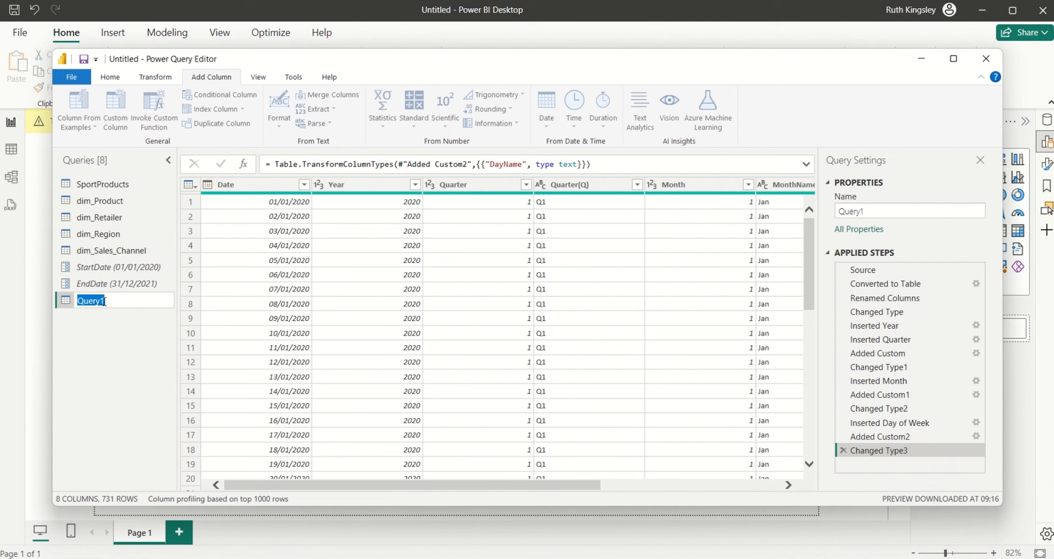
{"action": "type", "text": "dim_Calendar"}
{"action": "key", "text": "Return"}
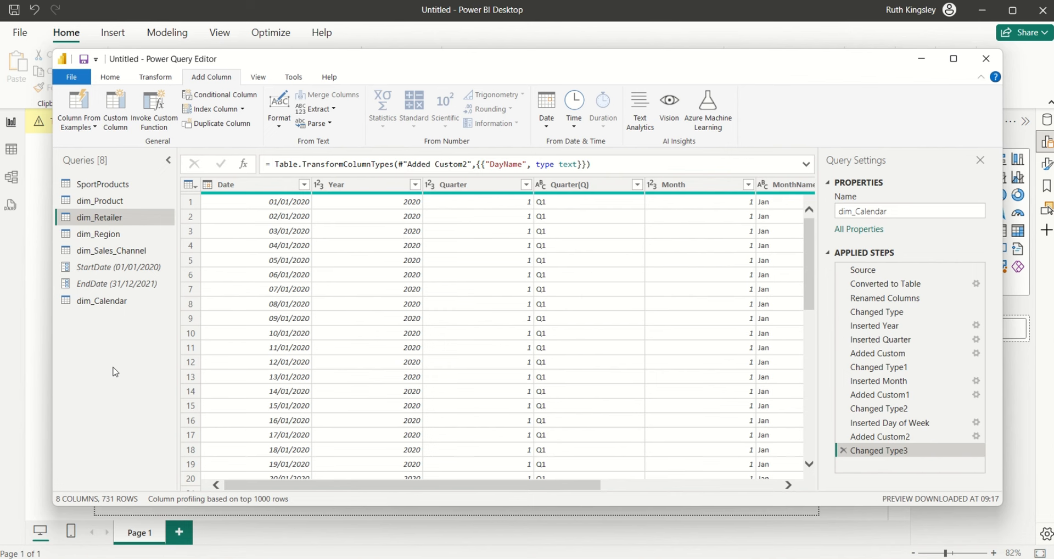
- Review the SportProducts query's columns, and apply all query changes while closing the query editor
{"action": "left_click", "coordinate": [117, 190]}
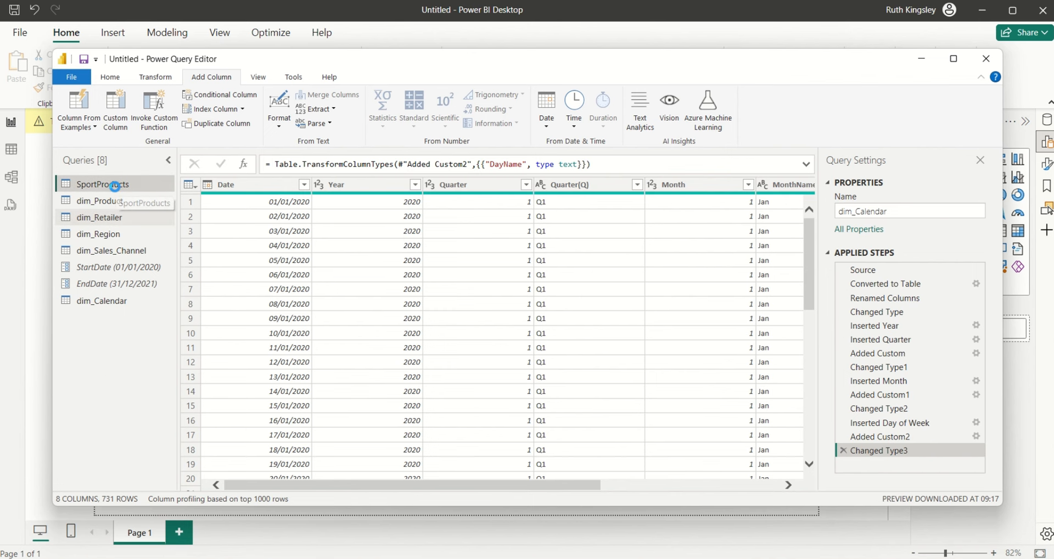
{"action": "left_click_drag", "start_coordinate": [276, 489], "coordinate": [306, 487]}
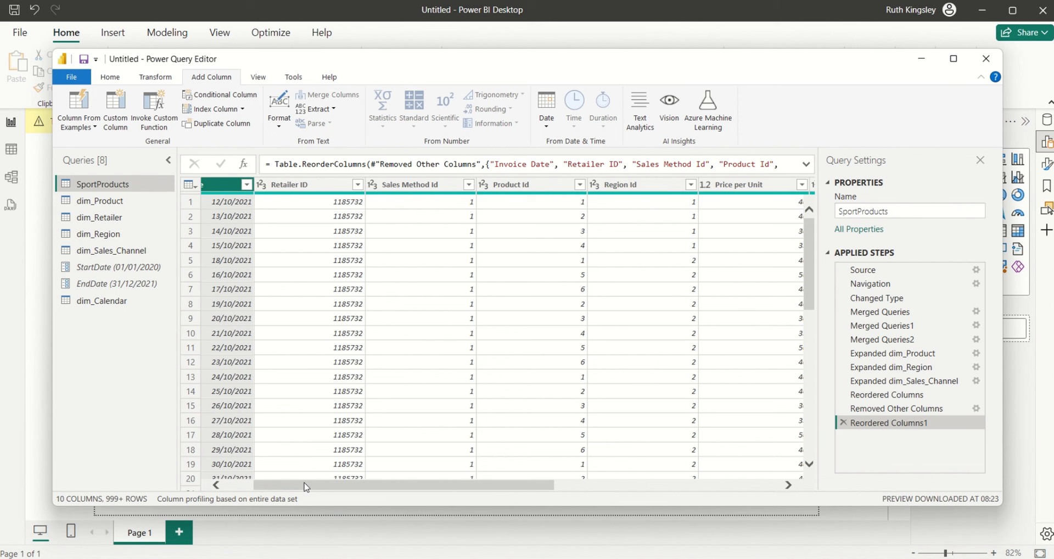
{"action": "left_click", "coordinate": [110, 81]}
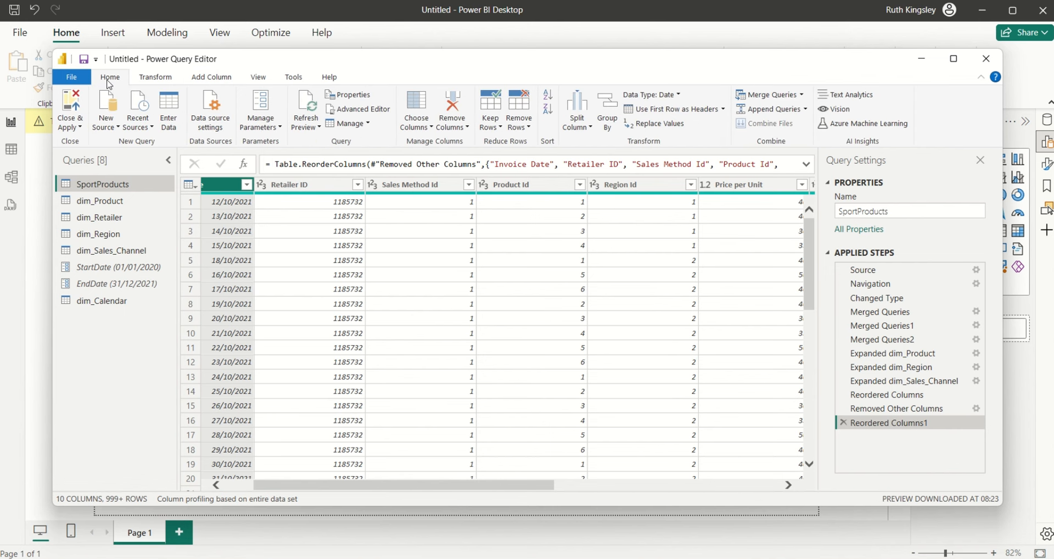
{"action": "left_click", "coordinate": [77, 128]}
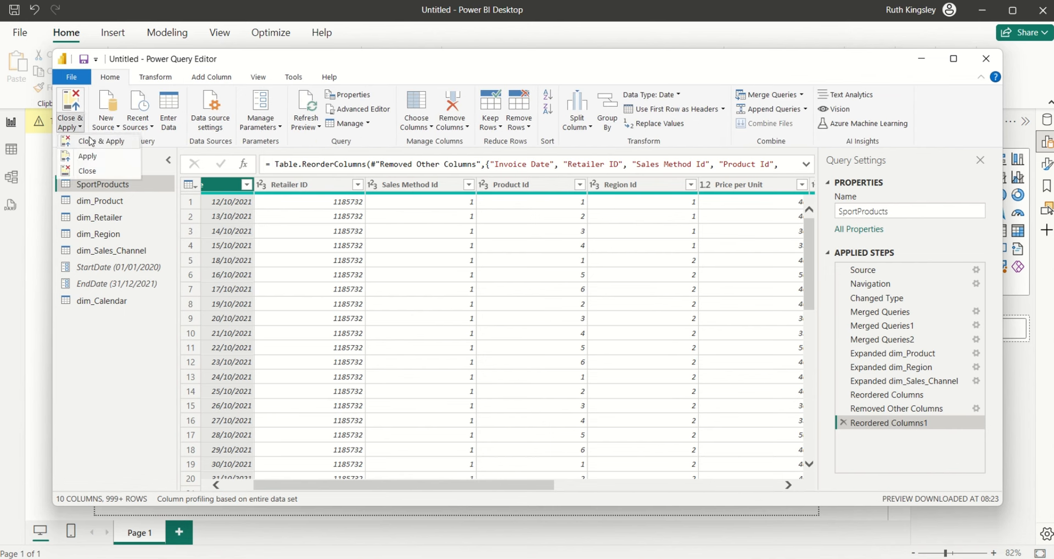
{"action": "left_click", "coordinate": [93, 142]}
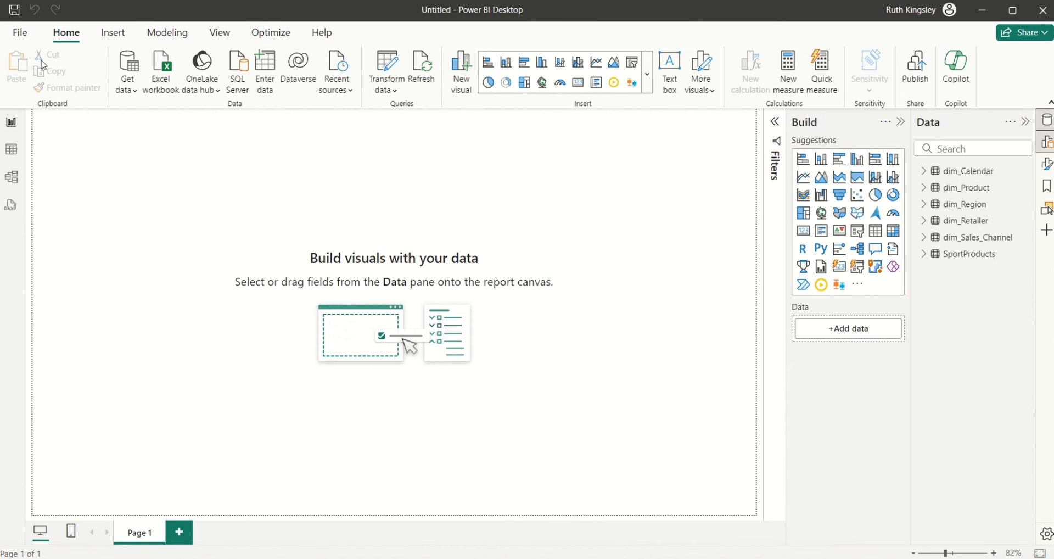
- Turn off Auto date/time in the current file's Data Load options
{"action": "left_click", "coordinate": [19, 34]}
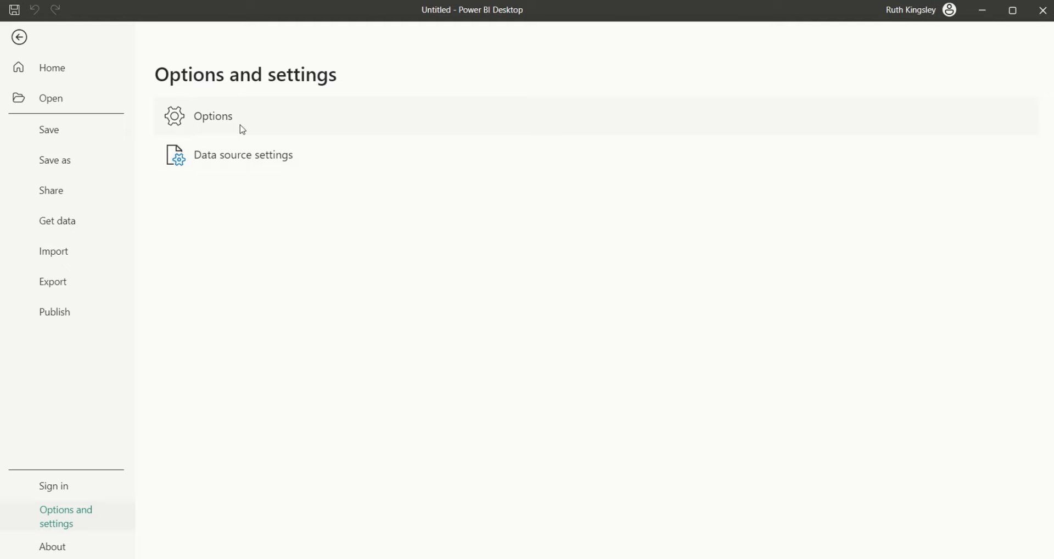
{"action": "left_click", "coordinate": [242, 130]}
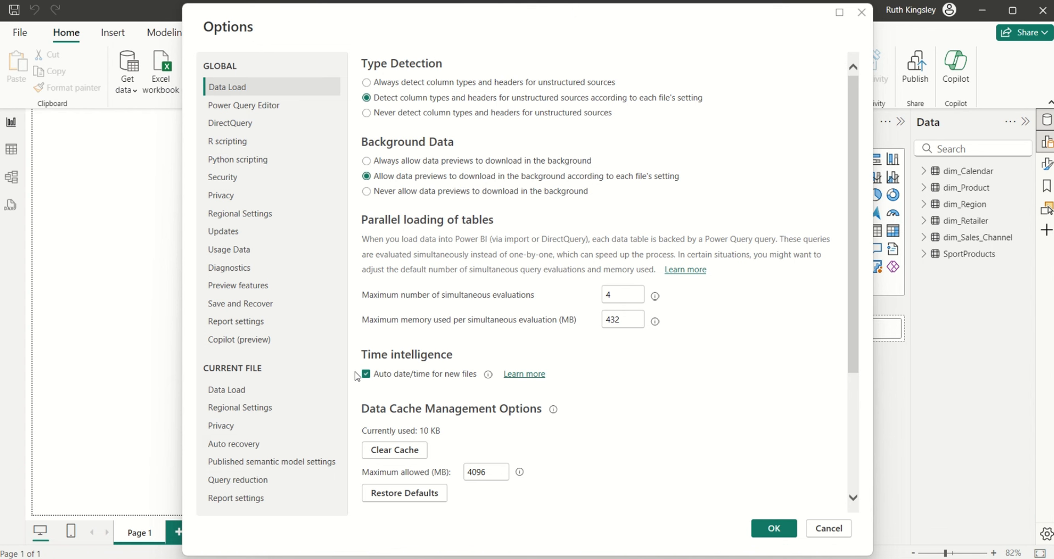
{"action": "left_click", "coordinate": [238, 390]}
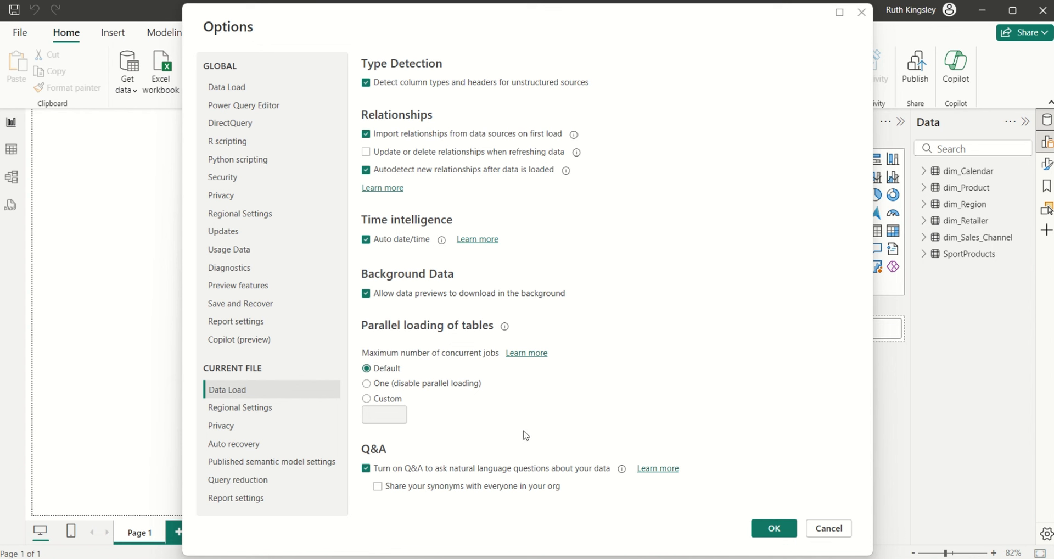
{"action": "left_click", "coordinate": [367, 245]}
{"action": "left_click", "coordinate": [775, 528]}
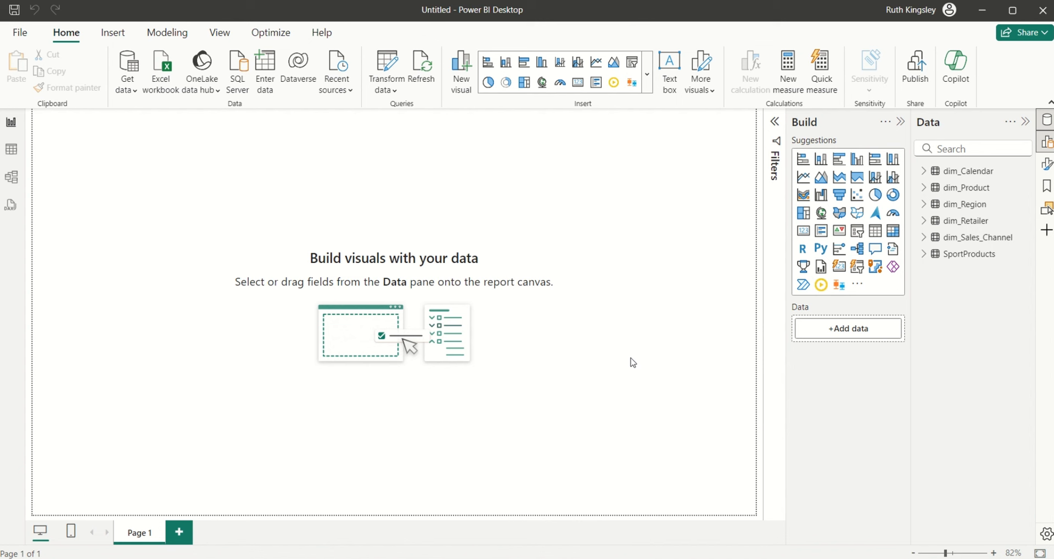
- Show the SportProducts table's data and format its Total Sales and Operating Proft columns as dollar currency
{"action": "left_click", "coordinate": [11, 152]}
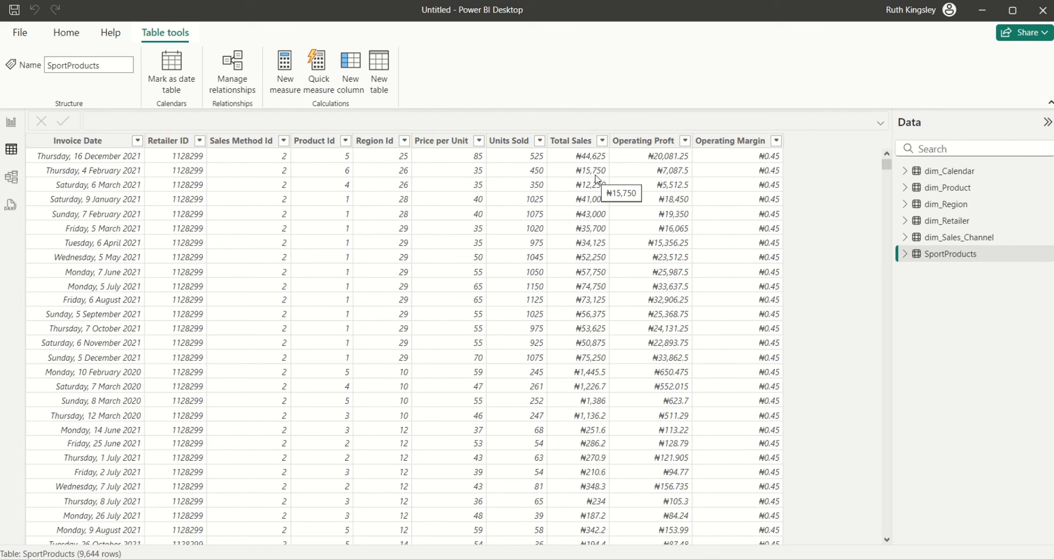
{"action": "left_click", "coordinate": [574, 144]}
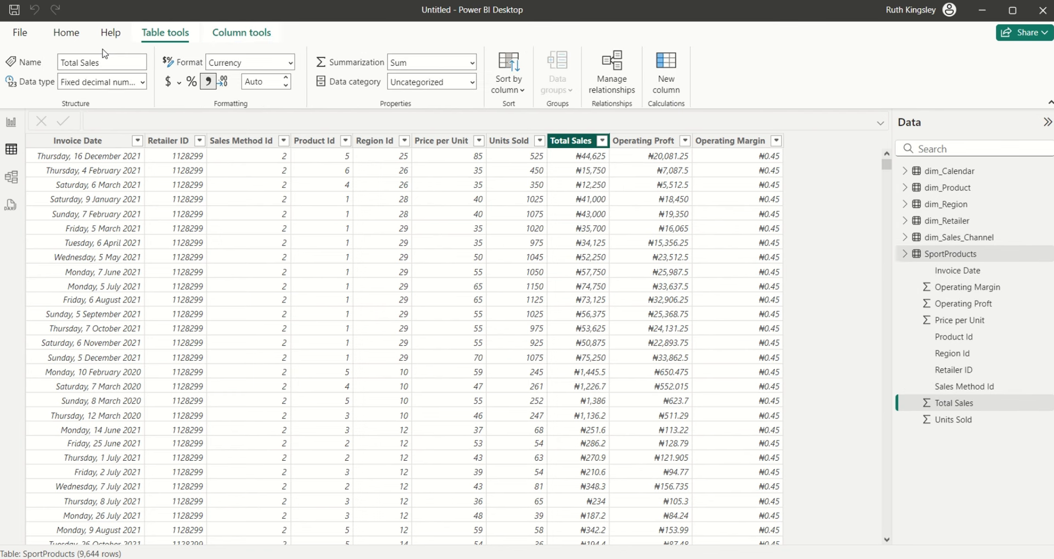
{"action": "left_click", "coordinate": [167, 84]}
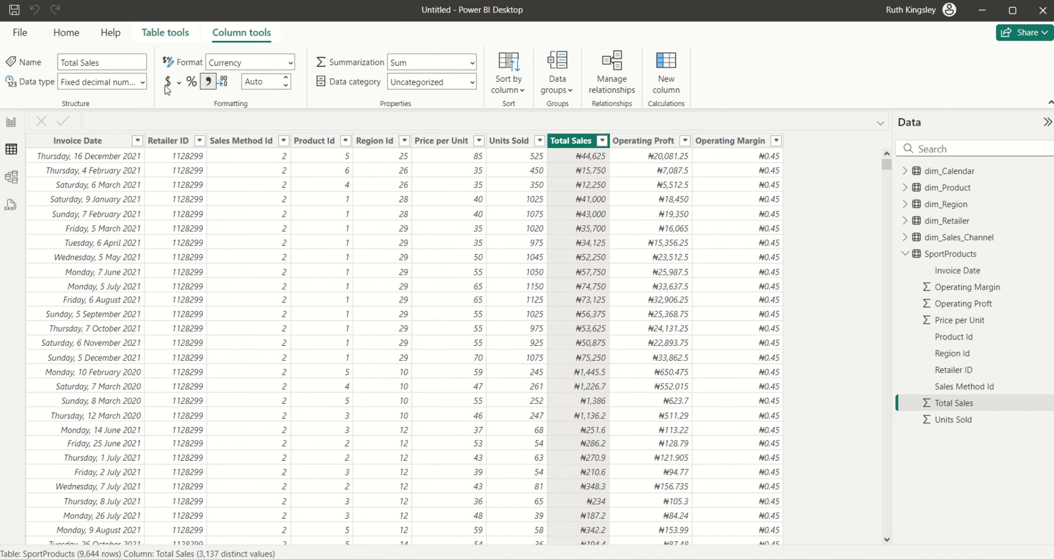
{"action": "left_click", "coordinate": [659, 143]}
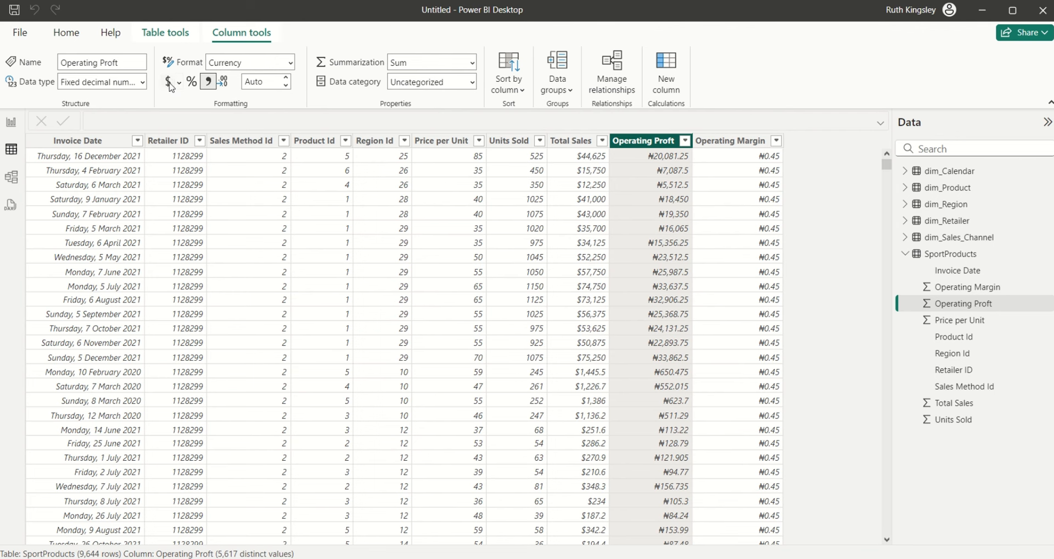
- Format the Operating Margin column of SportProducts as a percentage with 0 decimal places
{"action": "left_click", "coordinate": [731, 144]}
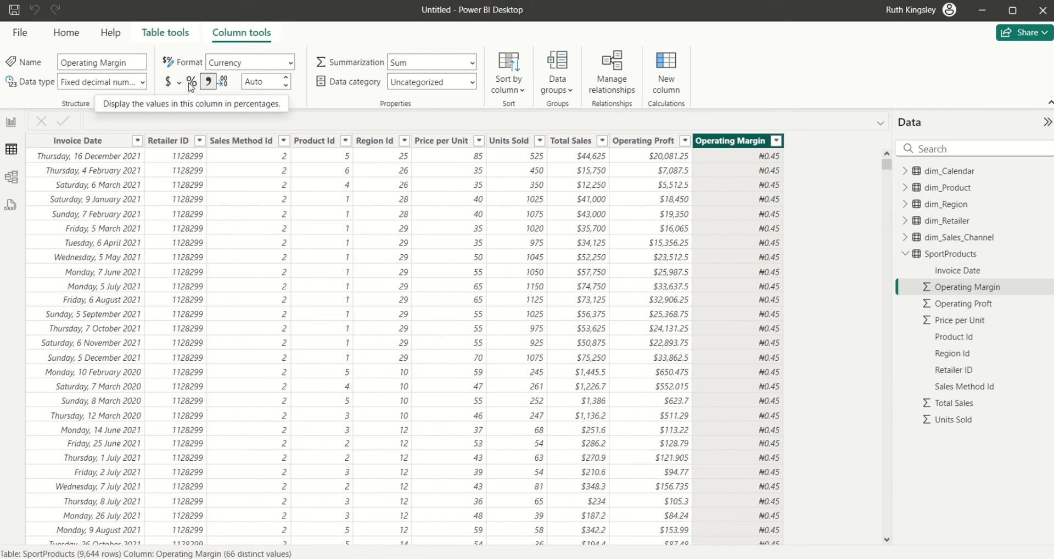
{"action": "left_click", "coordinate": [192, 84]}
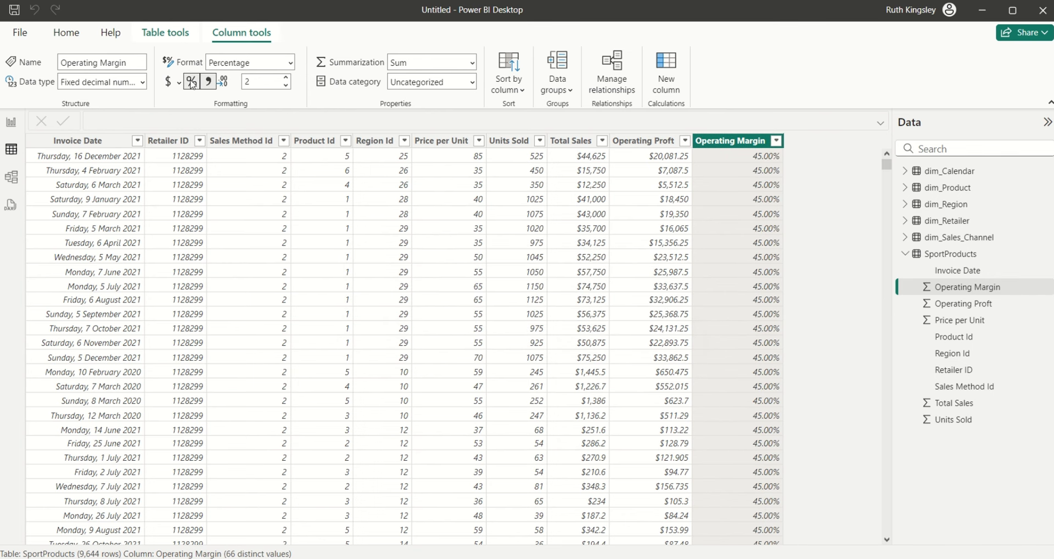
{"action": "left_click", "coordinate": [248, 82]}
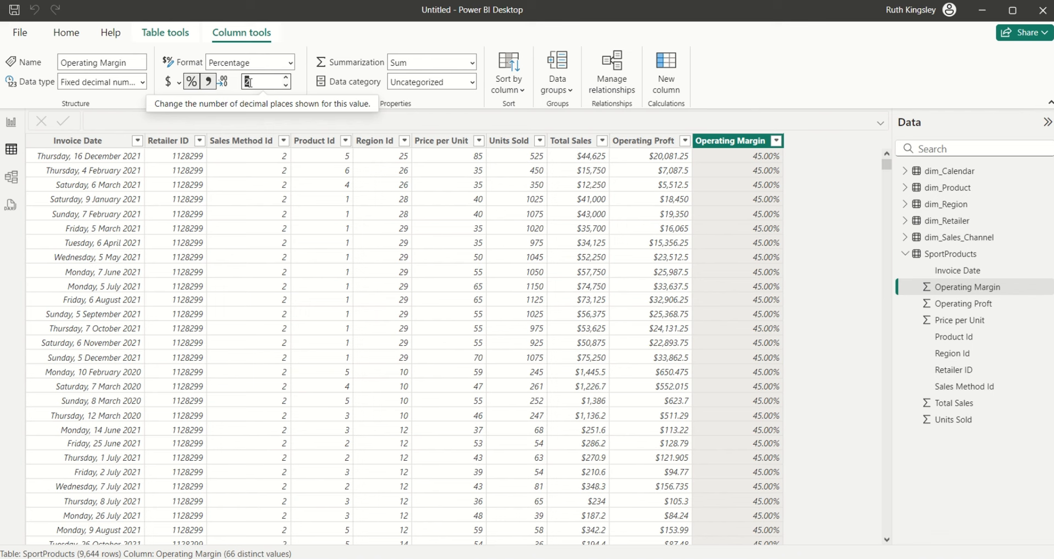
{"action": "type", "text": "0"}
{"action": "key", "text": "Return"}
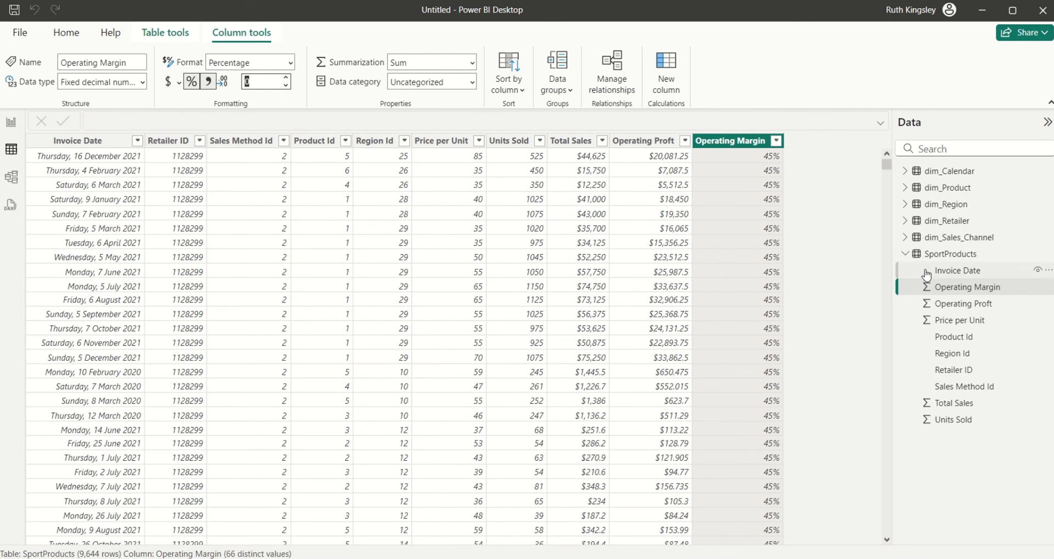
- Review the data in the dim_Sales_Channel, dim_Retailer, dim_Region and dim_Product tables
{"action": "left_click", "coordinate": [907, 256]}
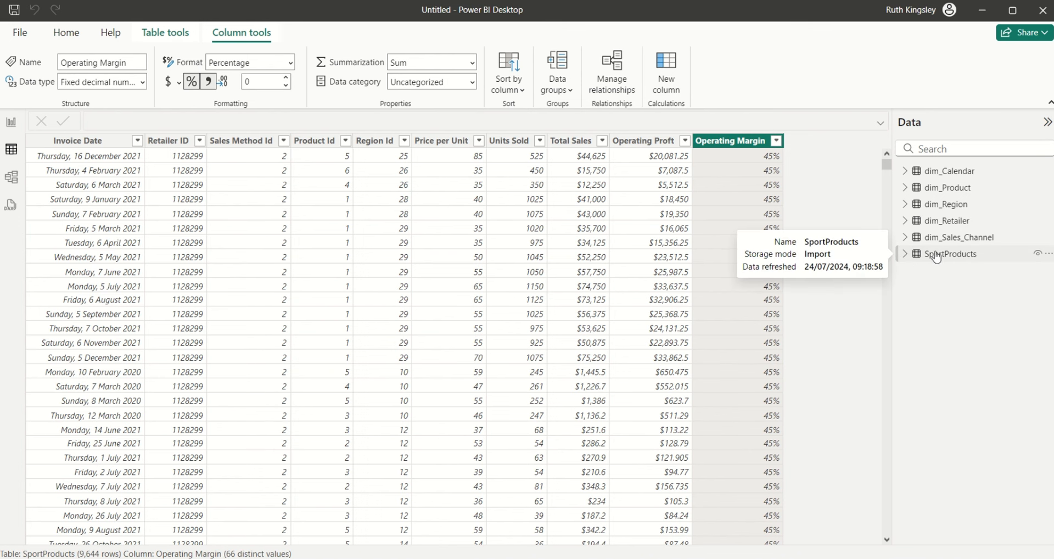
{"action": "left_click", "coordinate": [960, 241]}
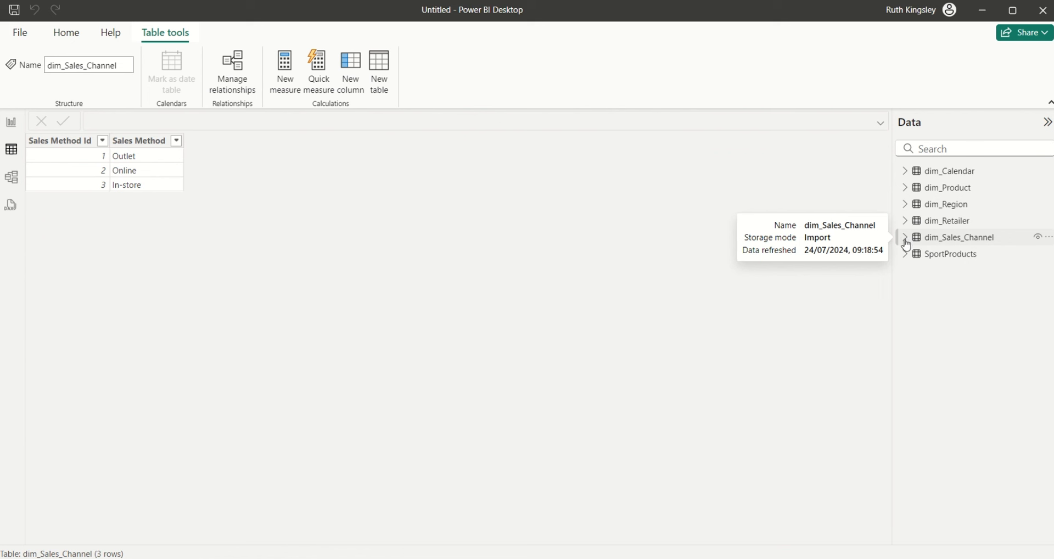
{"action": "left_click", "coordinate": [952, 225]}
{"action": "left_click", "coordinate": [948, 210]}
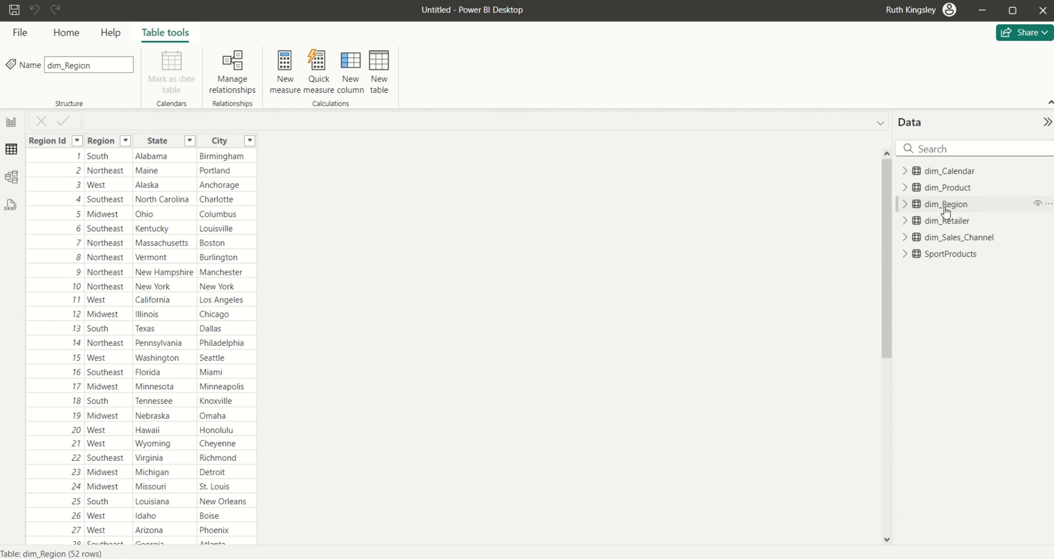
{"action": "left_click", "coordinate": [960, 193]}
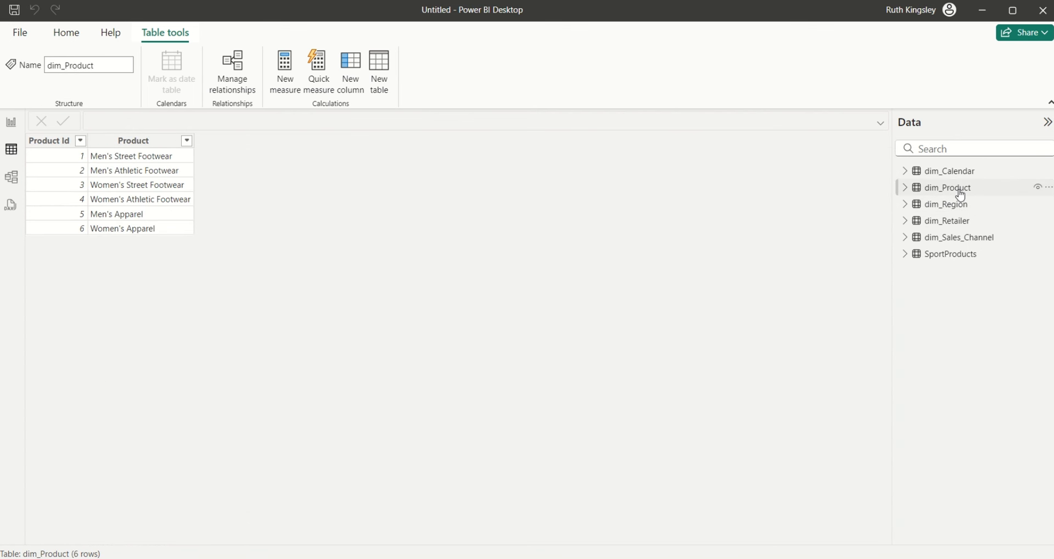
- Mark dim_Calendar as a date table with Date as its date column, and save the setting
{"action": "left_click", "coordinate": [955, 178]}
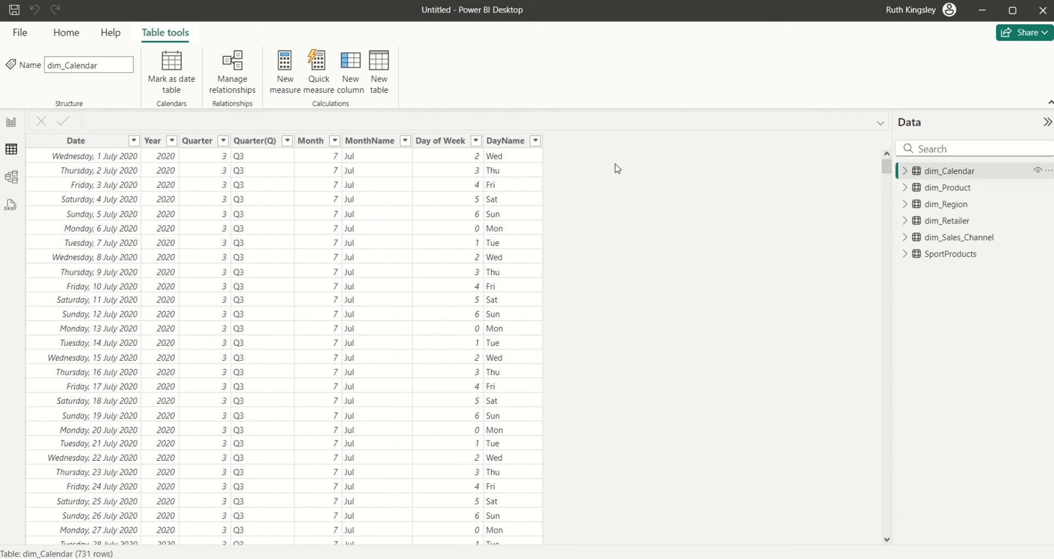
{"action": "left_click", "coordinate": [175, 80]}
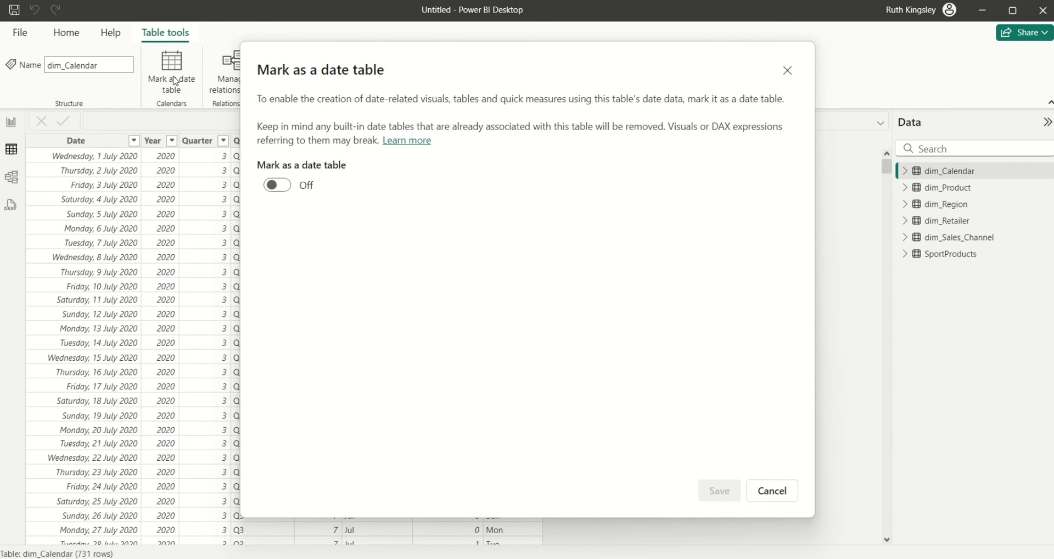
{"action": "left_click", "coordinate": [283, 187]}
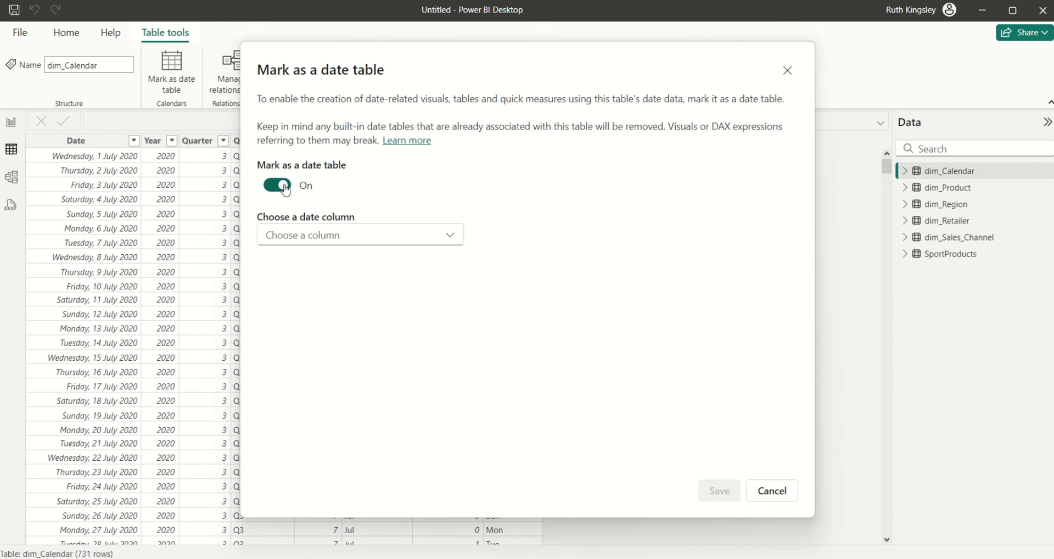
{"action": "left_click", "coordinate": [389, 241]}
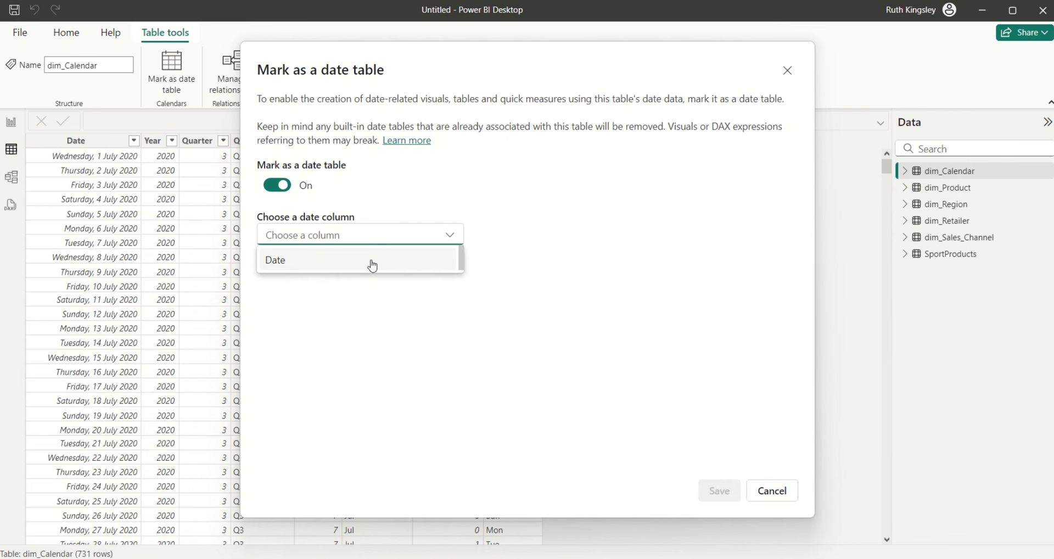
{"action": "left_click", "coordinate": [372, 260]}
{"action": "left_click", "coordinate": [719, 491]}
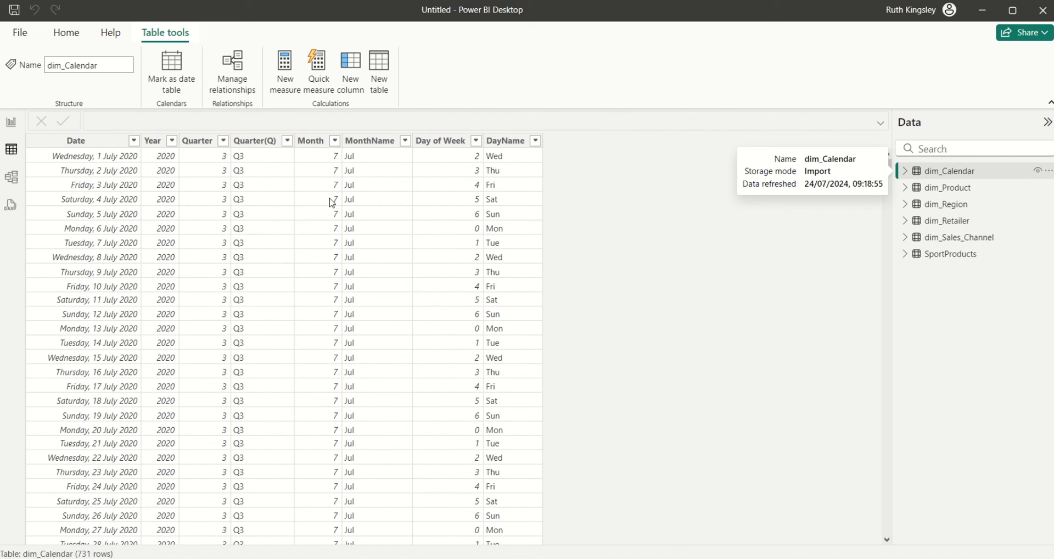
- Sort the MonthName column of dim_Calendar by the Month column
{"action": "left_click", "coordinate": [378, 148]}
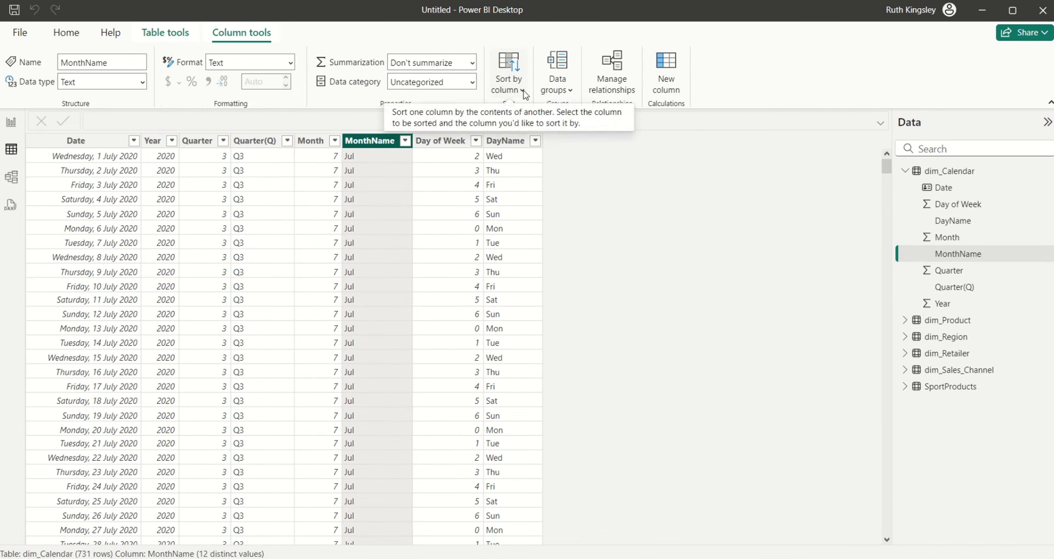
{"action": "left_click", "coordinate": [523, 90]}
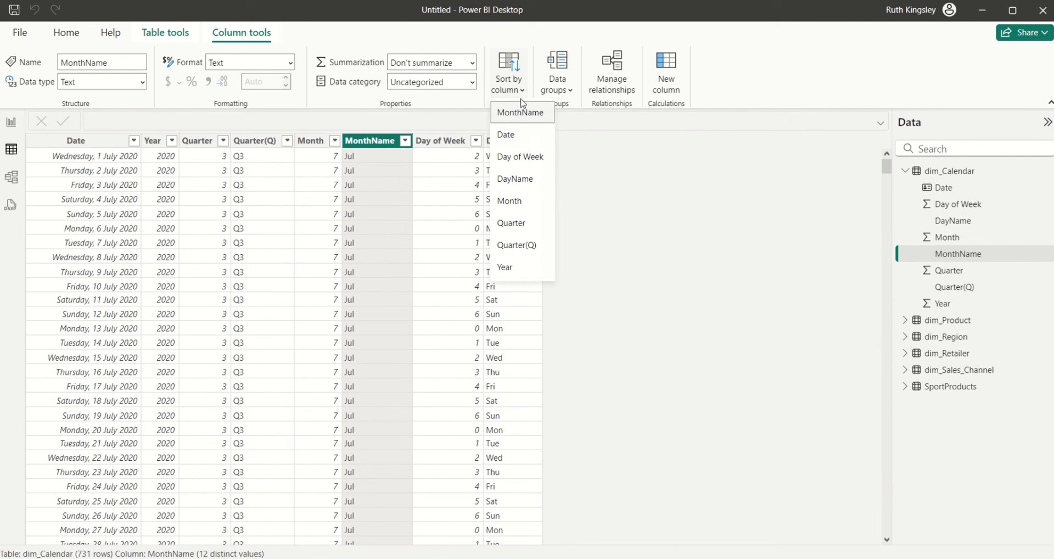
{"action": "left_click", "coordinate": [527, 204]}
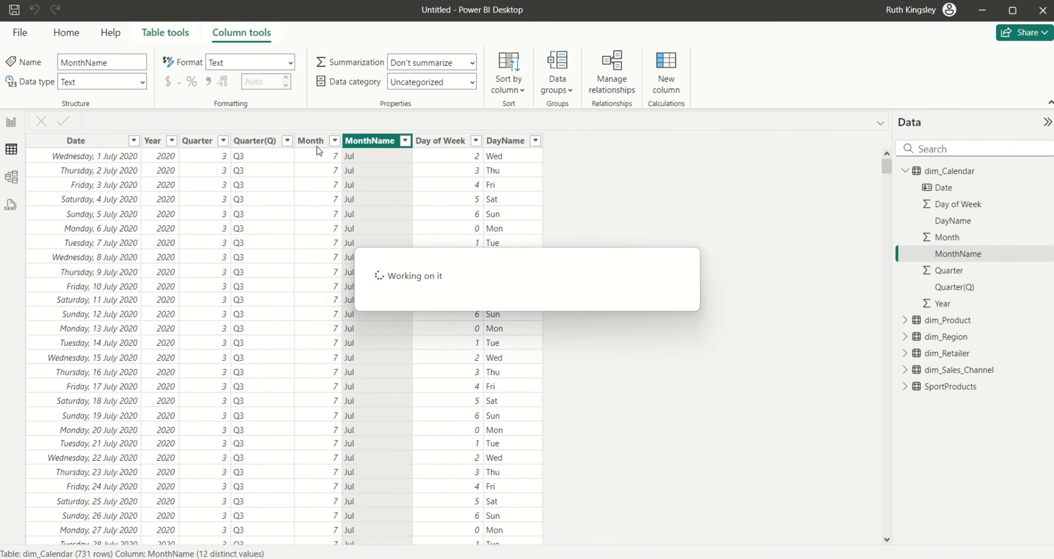
- Sort the DayName column of dim_Calendar by the Day of Week column
{"action": "left_click", "coordinate": [501, 142]}
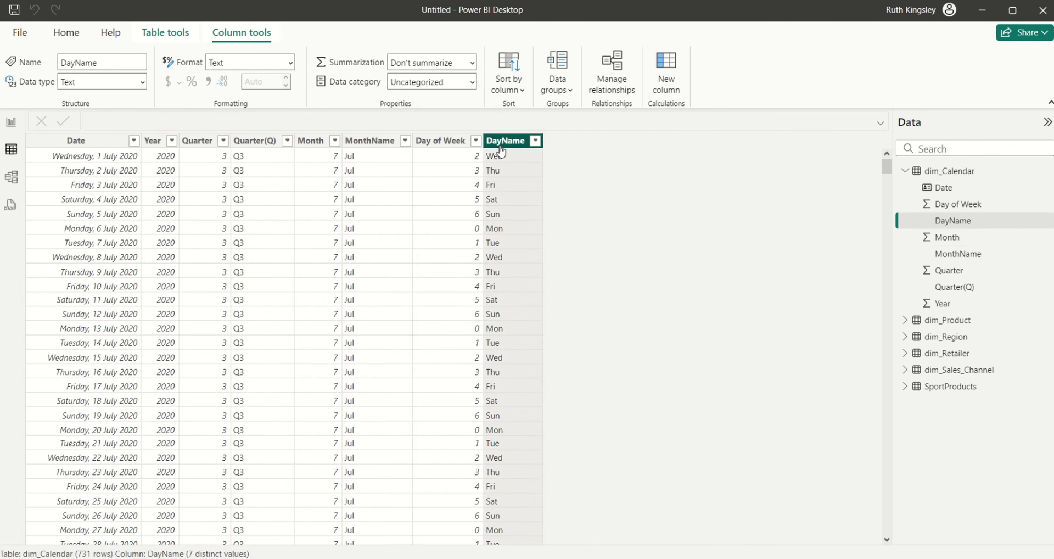
{"action": "left_click", "coordinate": [522, 90]}
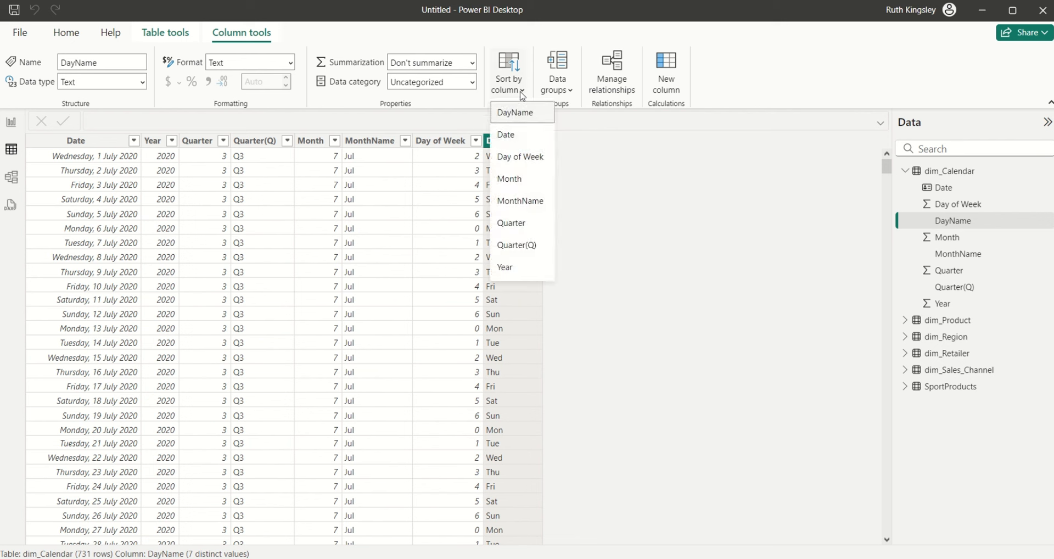
{"action": "left_click", "coordinate": [524, 157]}
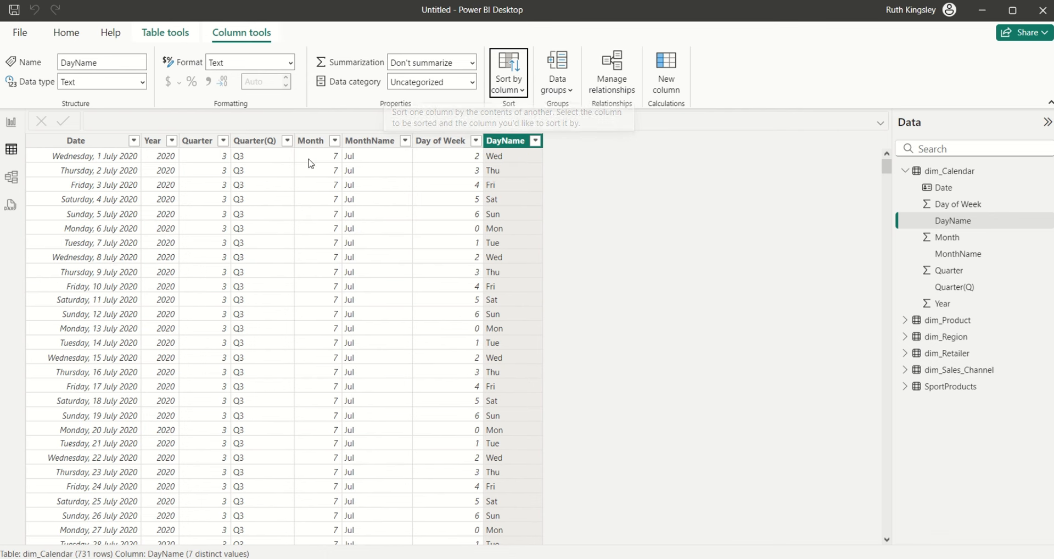
- Sort the Quarter(Q) column of dim_Calendar by the Quarter column, and collapse the table's field list
{"action": "left_click", "coordinate": [258, 144]}
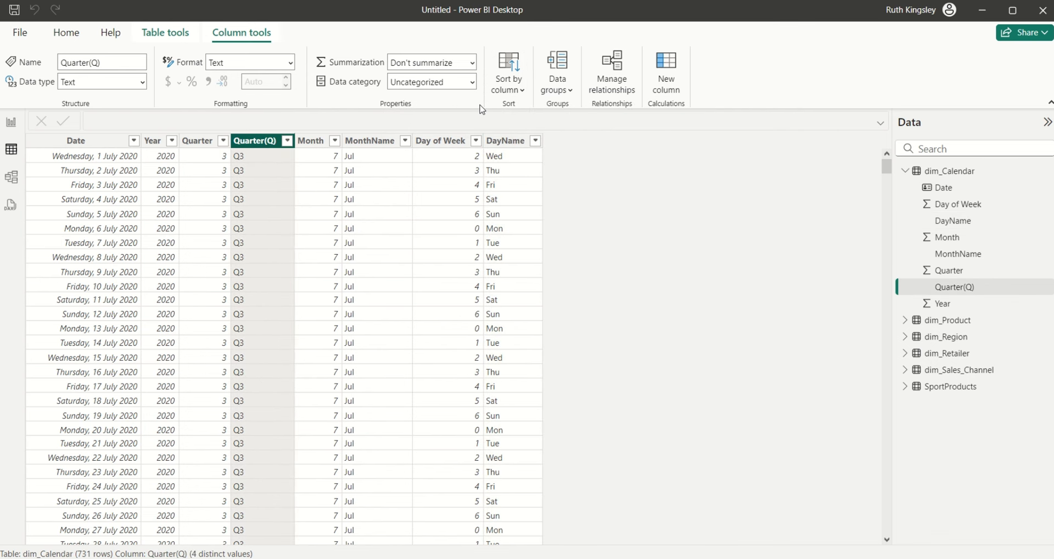
{"action": "left_click", "coordinate": [519, 91]}
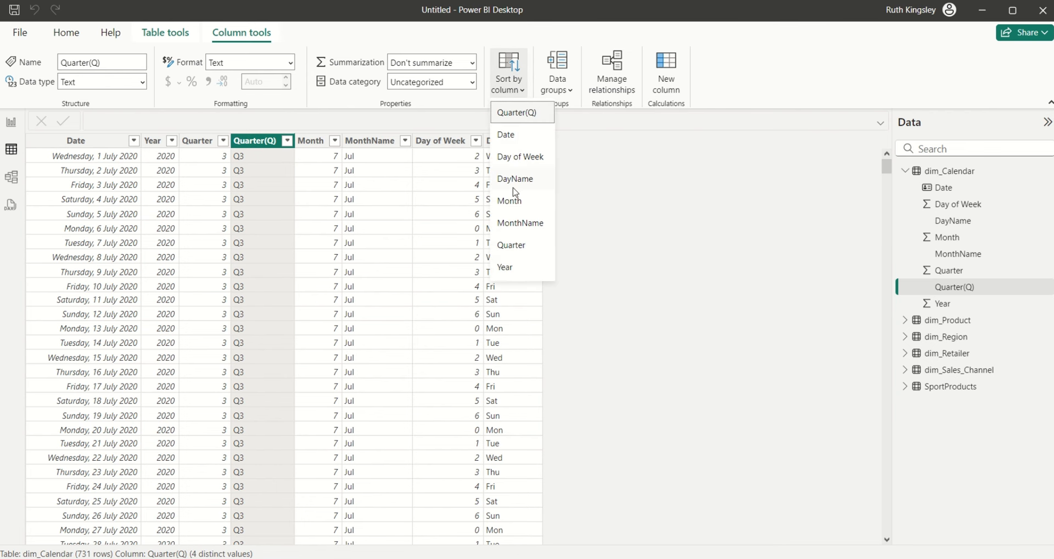
{"action": "left_click", "coordinate": [518, 248]}
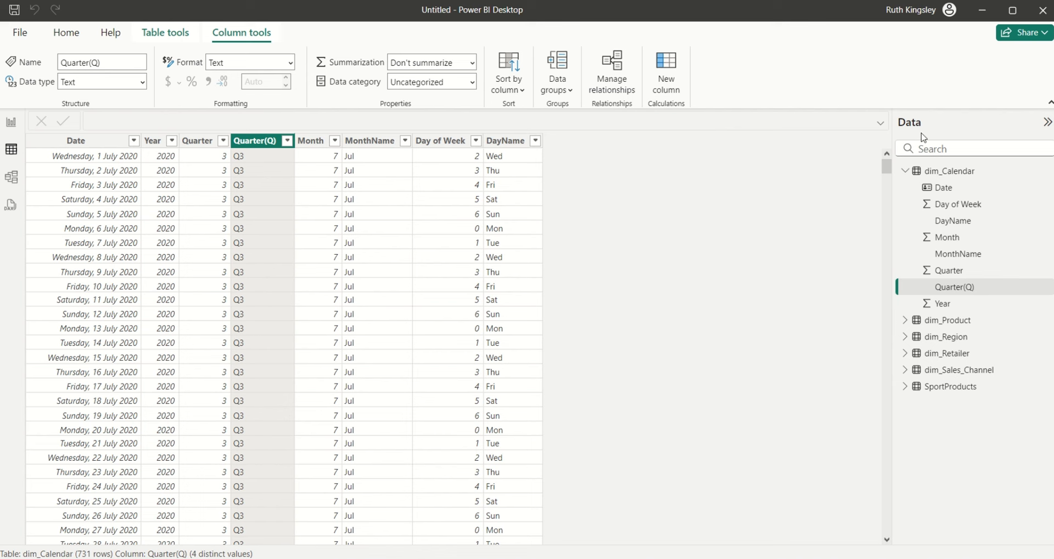
{"action": "left_click", "coordinate": [908, 173]}
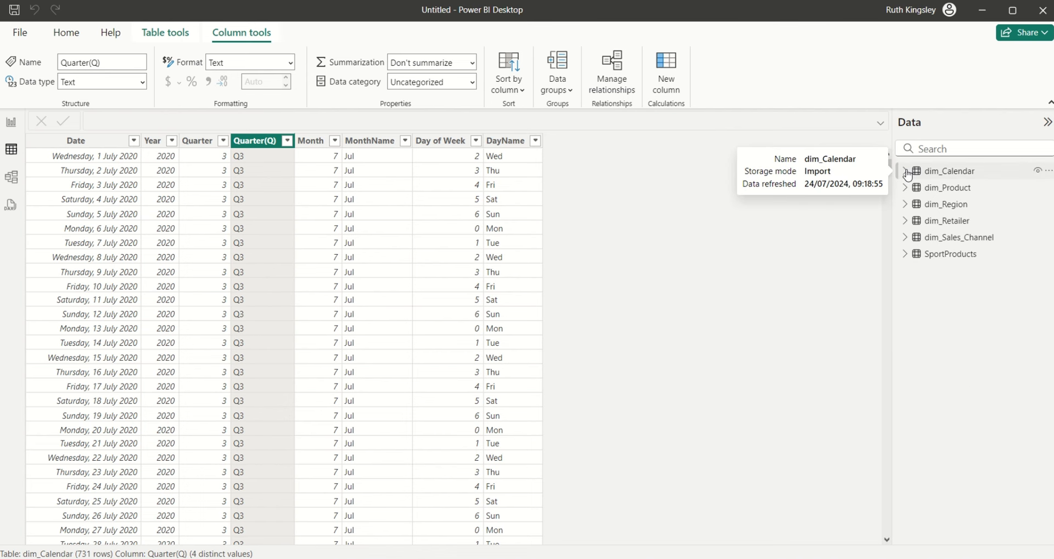
- Show the model diagram and move the dim_Product table up level with dim_Region
{"action": "left_click", "coordinate": [12, 180]}
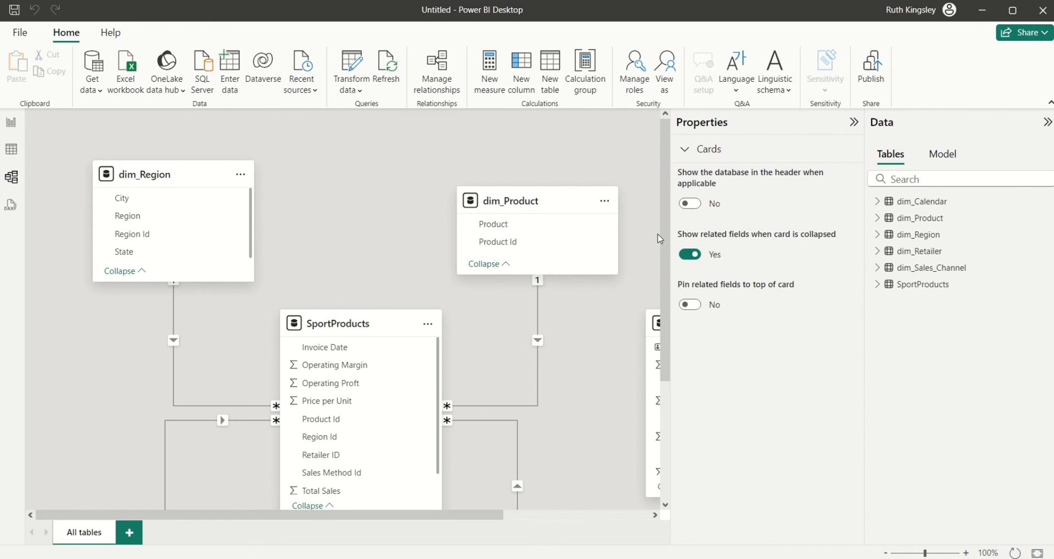
{"action": "mouse_move", "coordinate": [665, 235]}
{"action": "left_mouse_down"}
{"action": "mouse_move", "coordinate": [669, 311]}
{"action": "mouse_move", "coordinate": [660, 246]}
{"action": "left_mouse_up"}
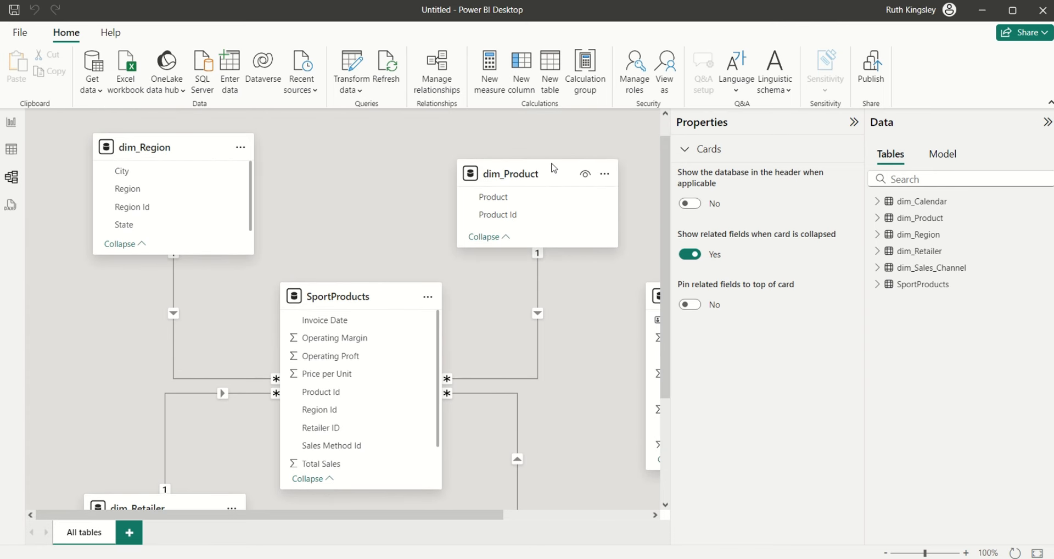
{"action": "left_click_drag", "start_coordinate": [552, 170], "coordinate": [533, 138]}
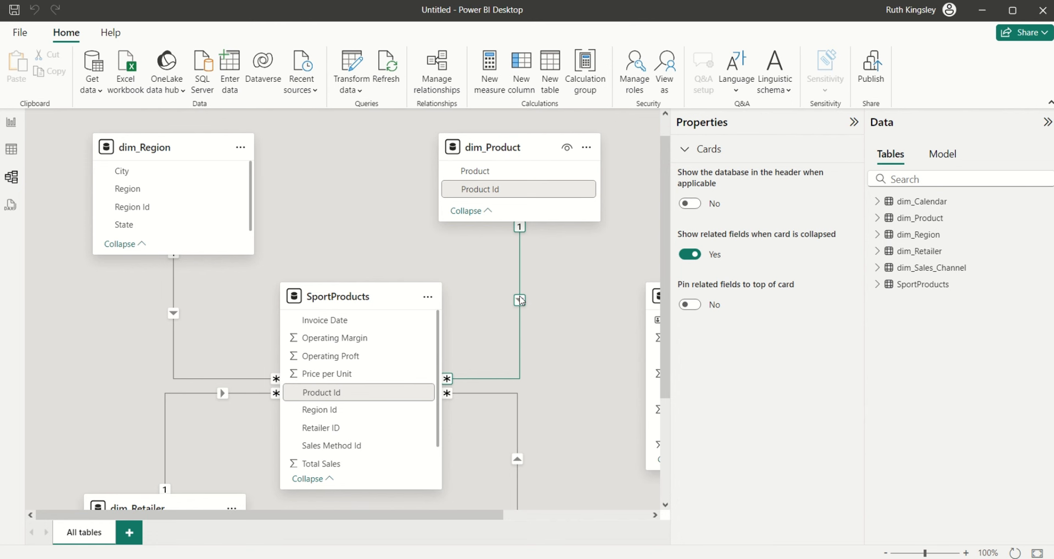
- Create an active one-to-many relationship with single cross-filter direction from dim_Calendar's Date to SportProducts' Invoice Date
{"action": "scroll", "coordinate": [662, 291], "scroll_direction": "down", "scroll_amount": 2}
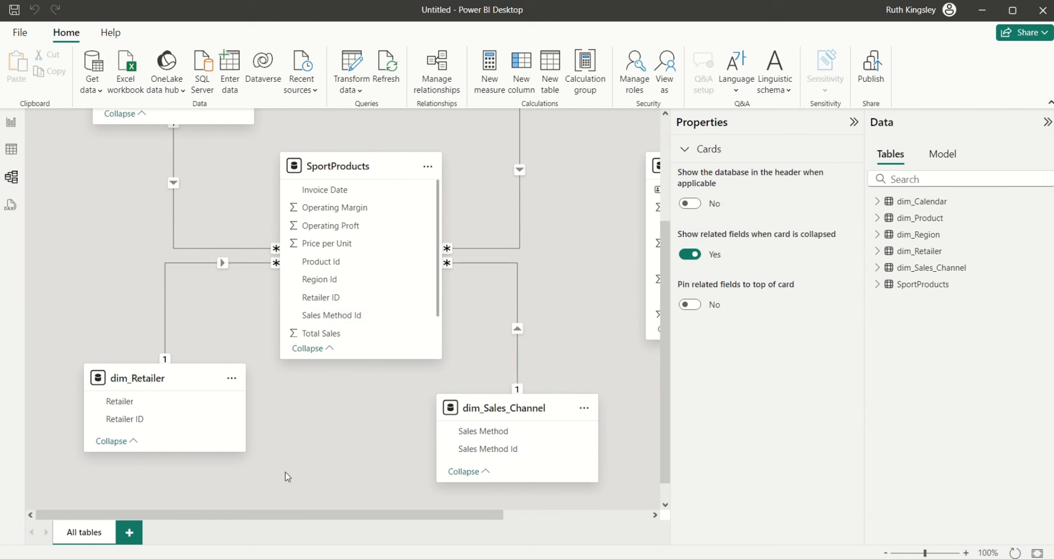
{"action": "left_click_drag", "start_coordinate": [266, 515], "coordinate": [363, 507]}
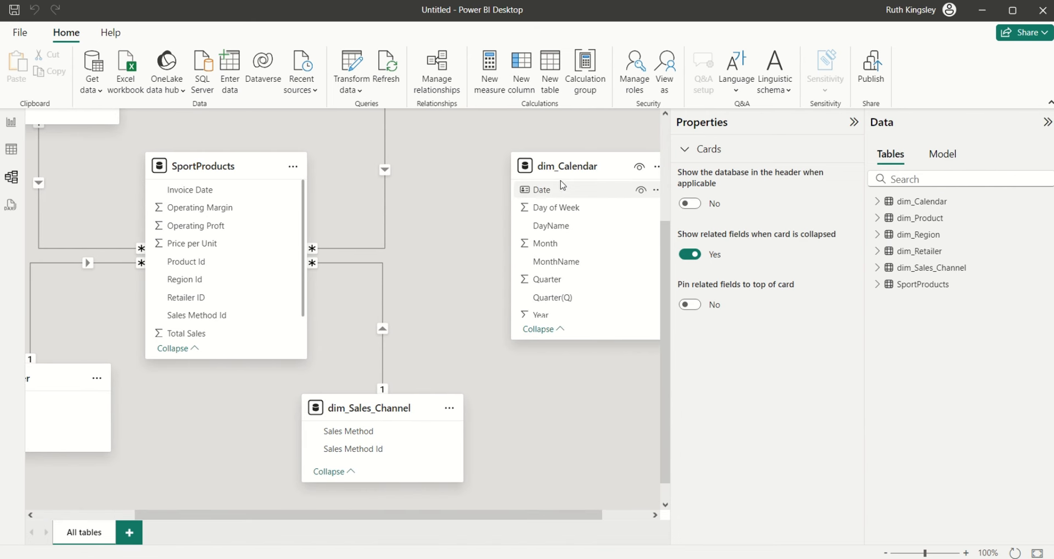
{"action": "mouse_move", "coordinate": [607, 167]}
{"action": "left_click_drag", "start_coordinate": [561, 193], "coordinate": [218, 198]}
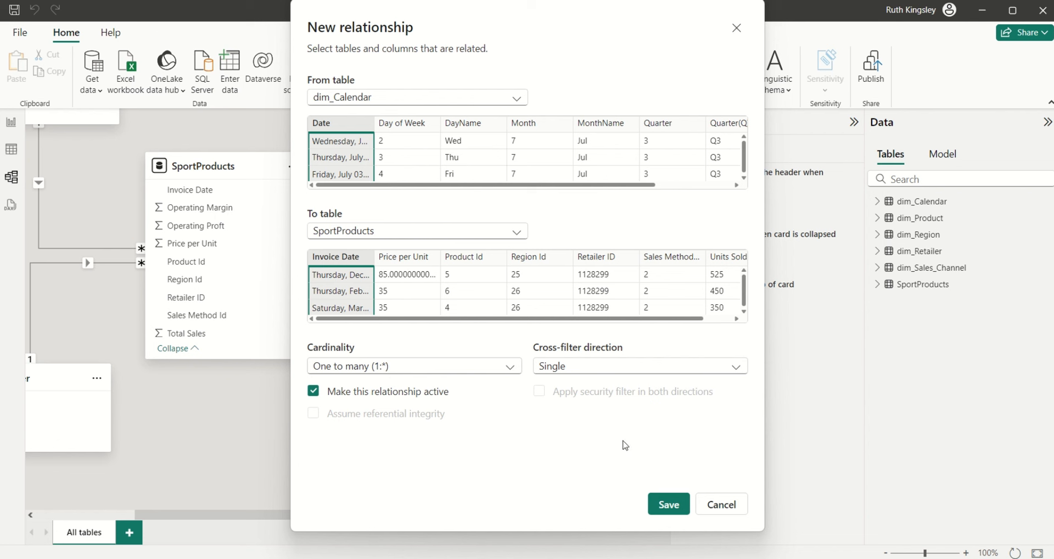
{"action": "left_click", "coordinate": [675, 511]}
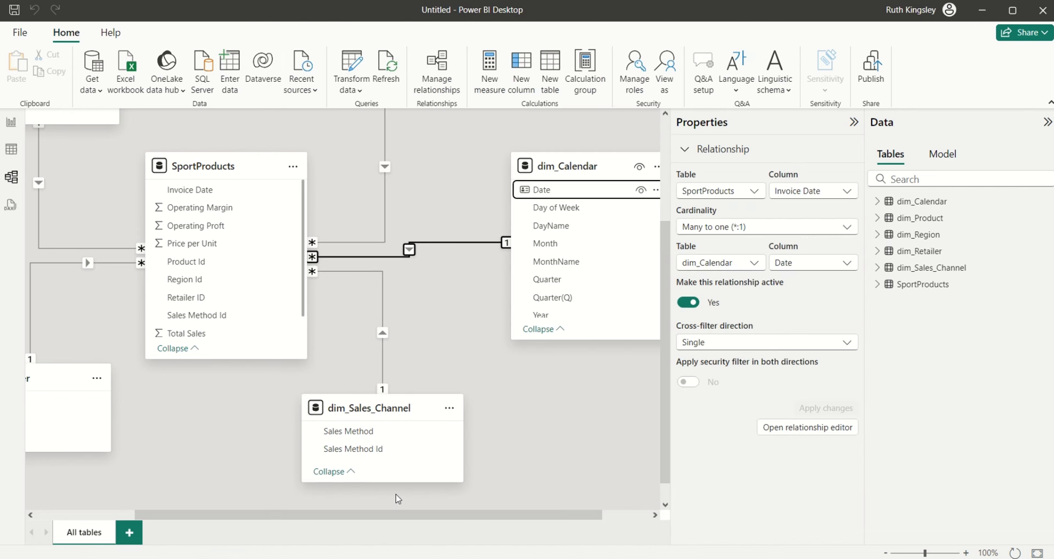
- Hide the Product Id, Region Id, Retailer ID, Sales Method Id and Invoice Date fields of SportProducts from report view
{"action": "left_click_drag", "start_coordinate": [408, 521], "coordinate": [302, 520]}
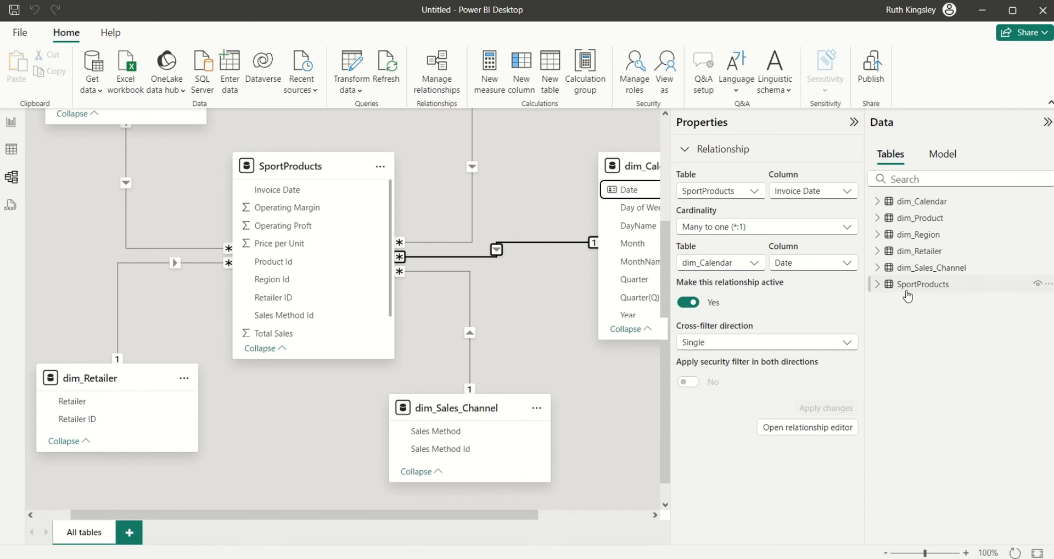
{"action": "left_click", "coordinate": [885, 286]}
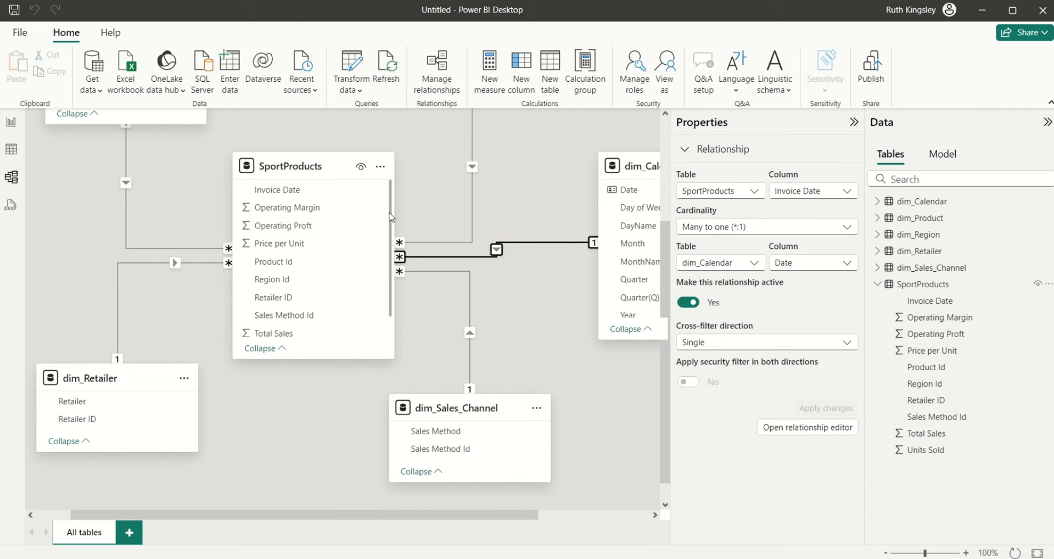
{"action": "scroll", "coordinate": [385, 217], "scroll_direction": "down", "scroll_amount": 1}
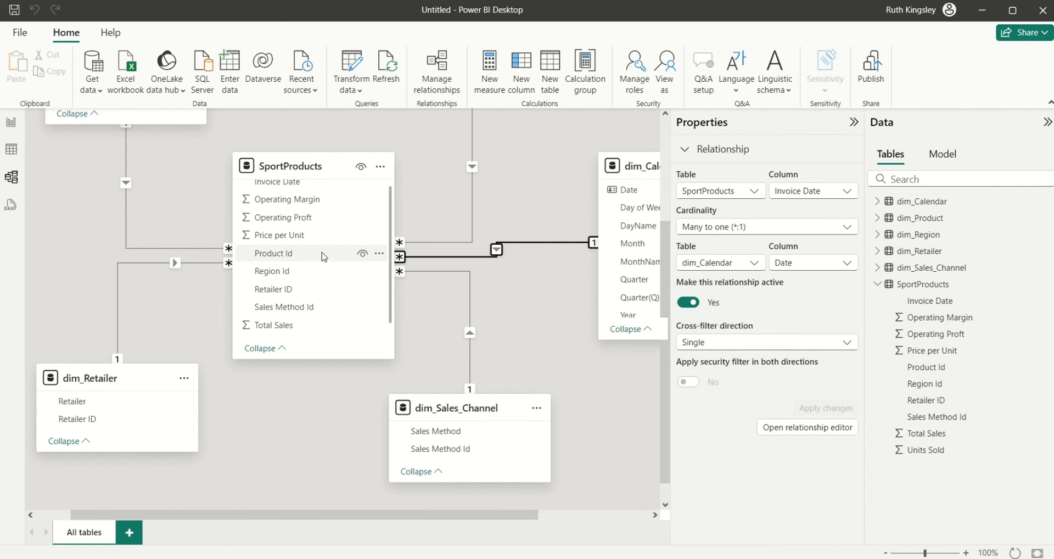
{"action": "left_click", "coordinate": [362, 256]}
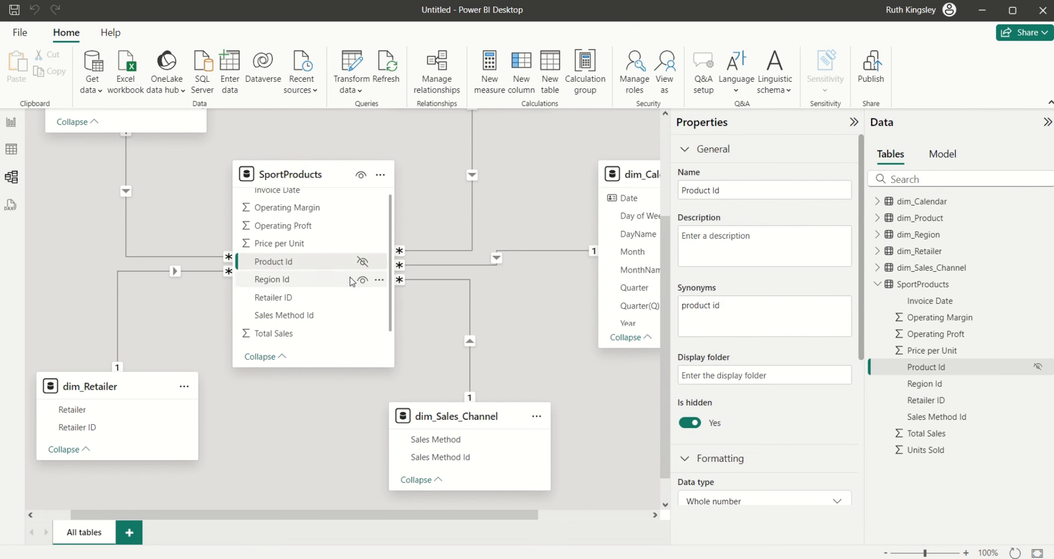
{"action": "left_click", "coordinate": [364, 284]}
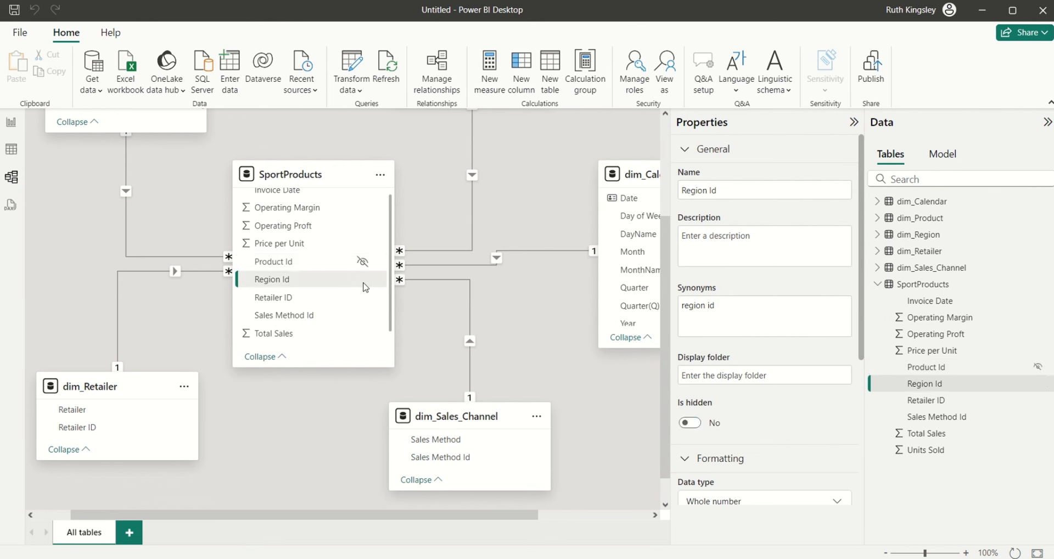
{"action": "left_click", "coordinate": [363, 279]}
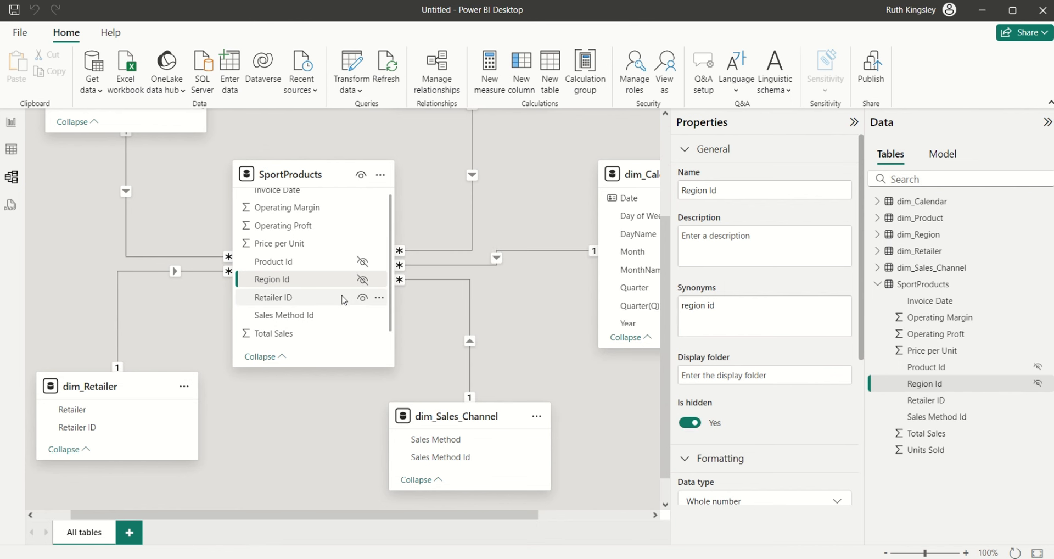
{"action": "left_click", "coordinate": [364, 301]}
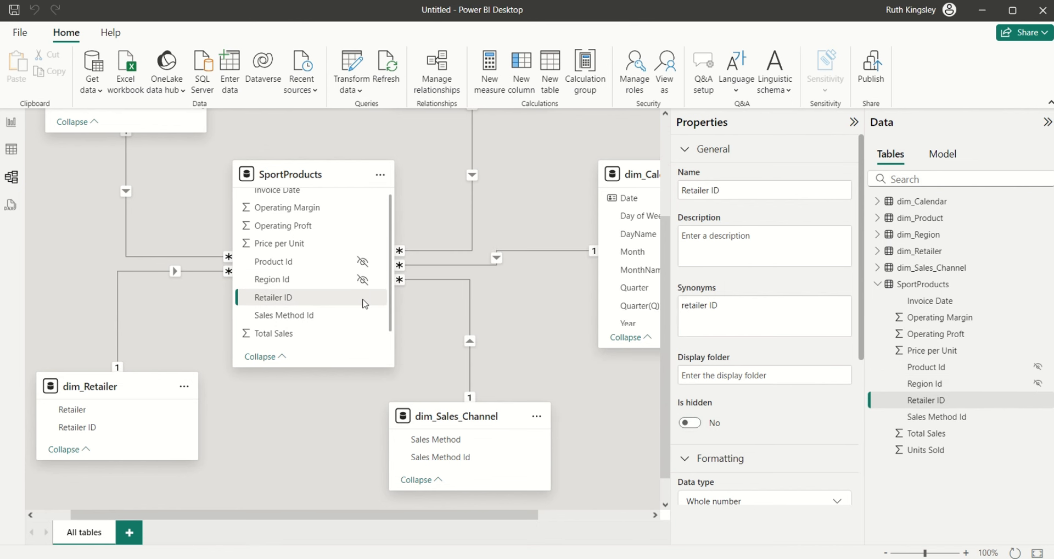
{"action": "left_click", "coordinate": [363, 300]}
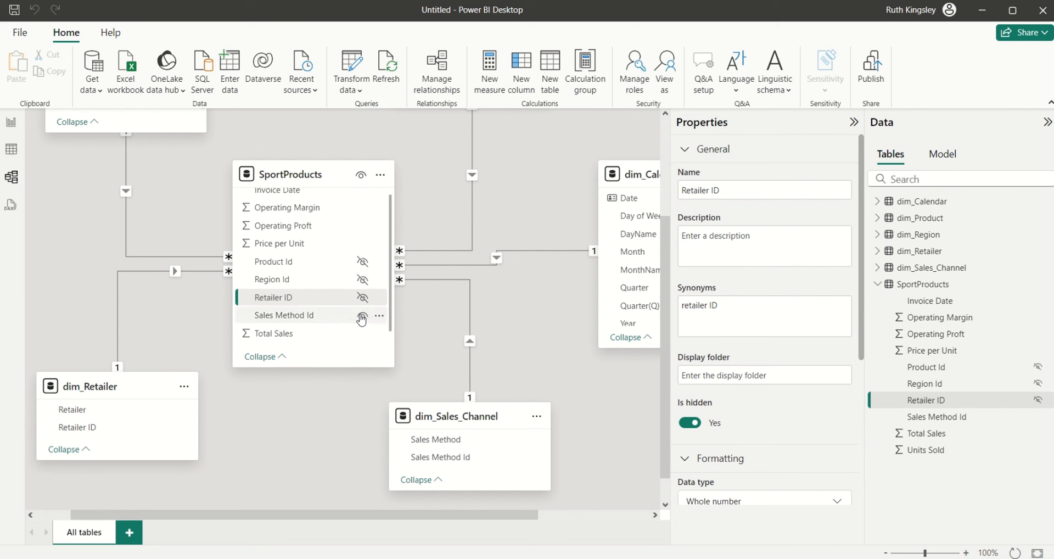
{"action": "left_click", "coordinate": [363, 321]}
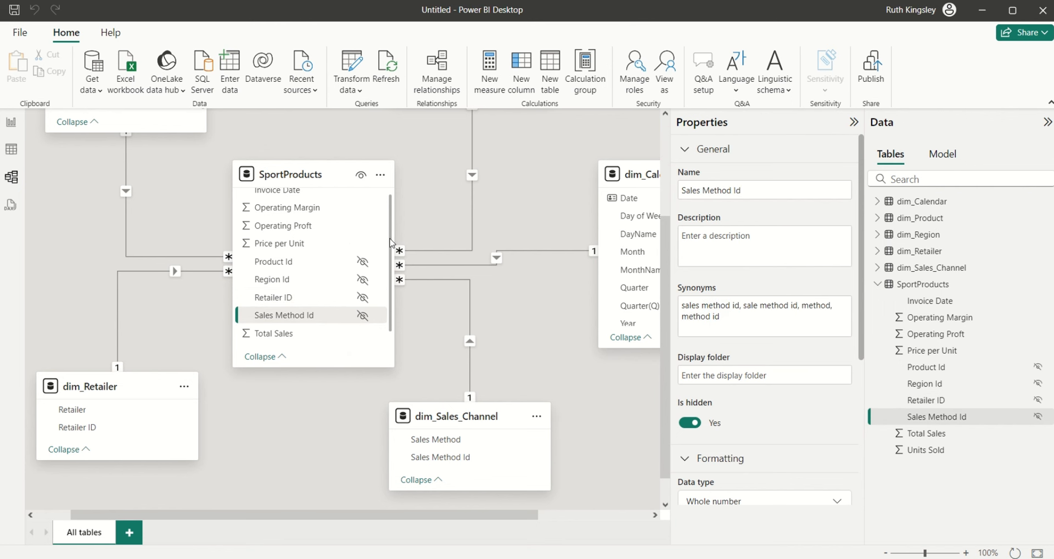
{"action": "scroll", "coordinate": [390, 236], "scroll_direction": "up", "scroll_amount": 1}
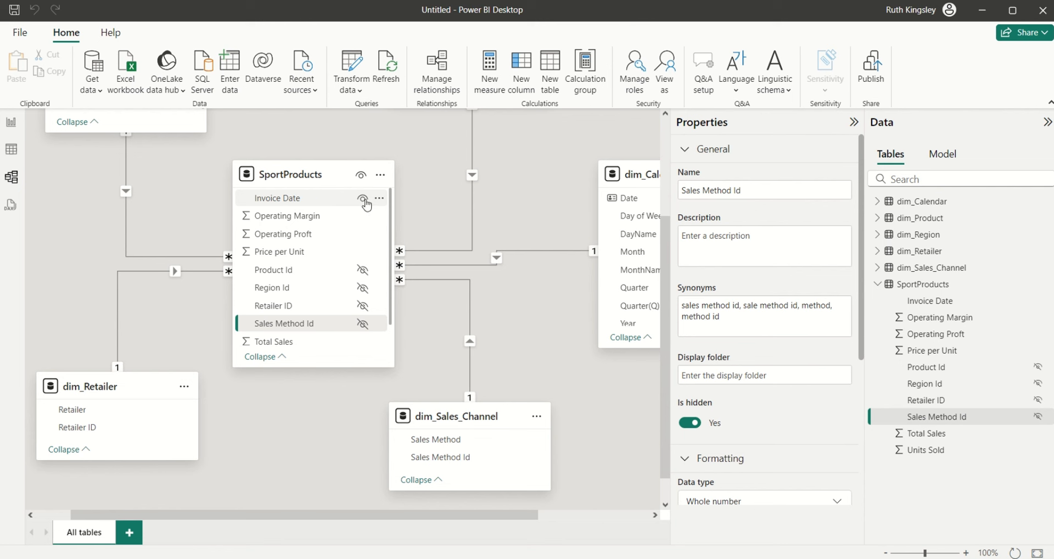
{"action": "left_click", "coordinate": [366, 203]}
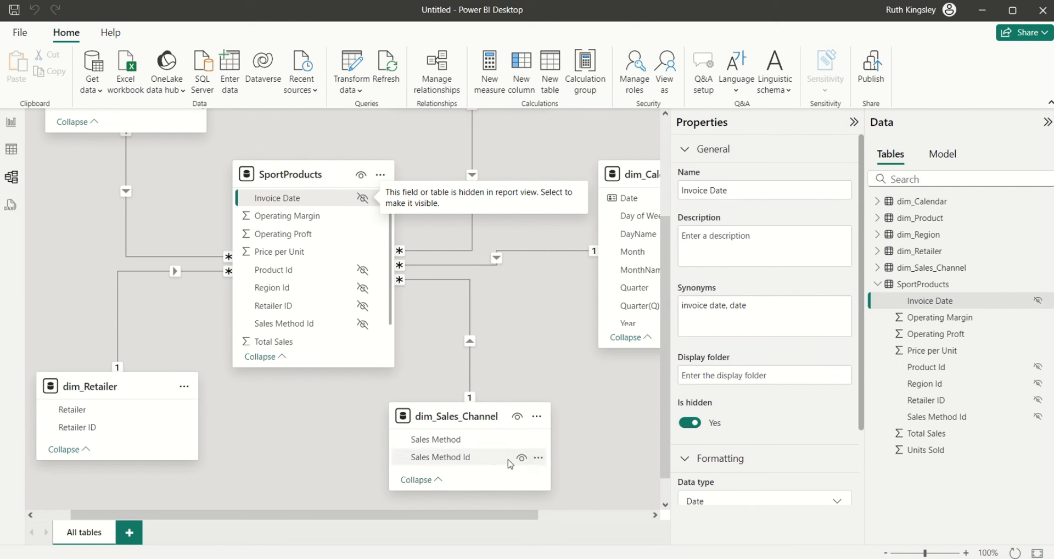
- Hide the key fields of the dimension tables: Sales Method Id in dim_Sales_Channel, Retailer ID in dim_Retailer, Region Id in dim_Region and Product Id in dim_Product
{"action": "left_click", "coordinate": [520, 462]}
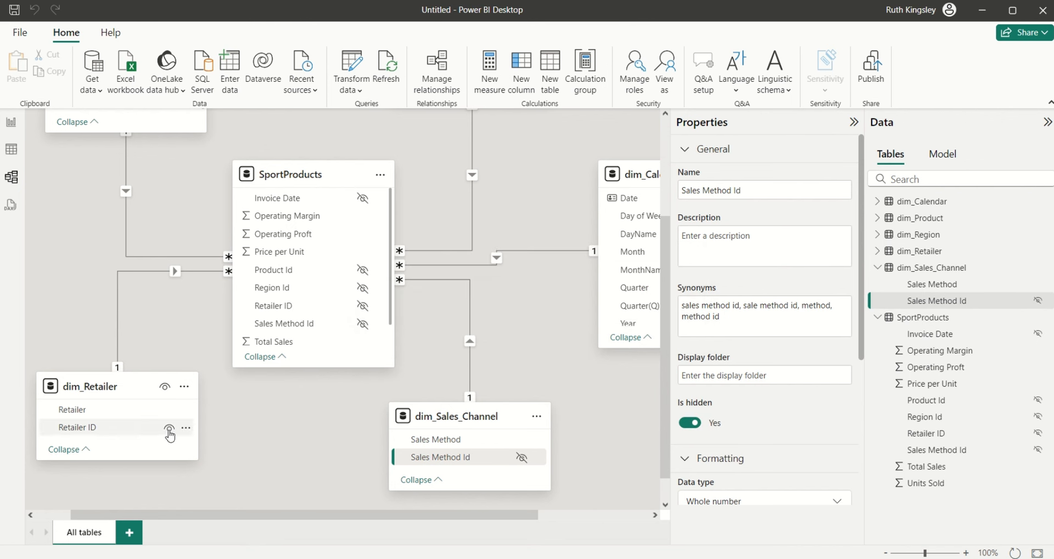
{"action": "left_click", "coordinate": [164, 431]}
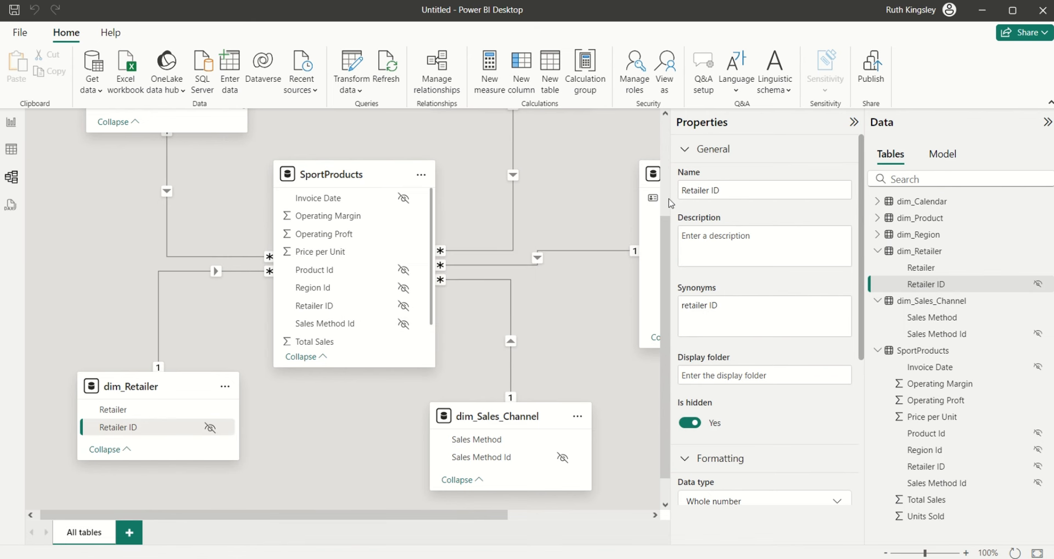
{"action": "scroll", "coordinate": [475, 151], "scroll_direction": "up", "scroll_amount": 3}
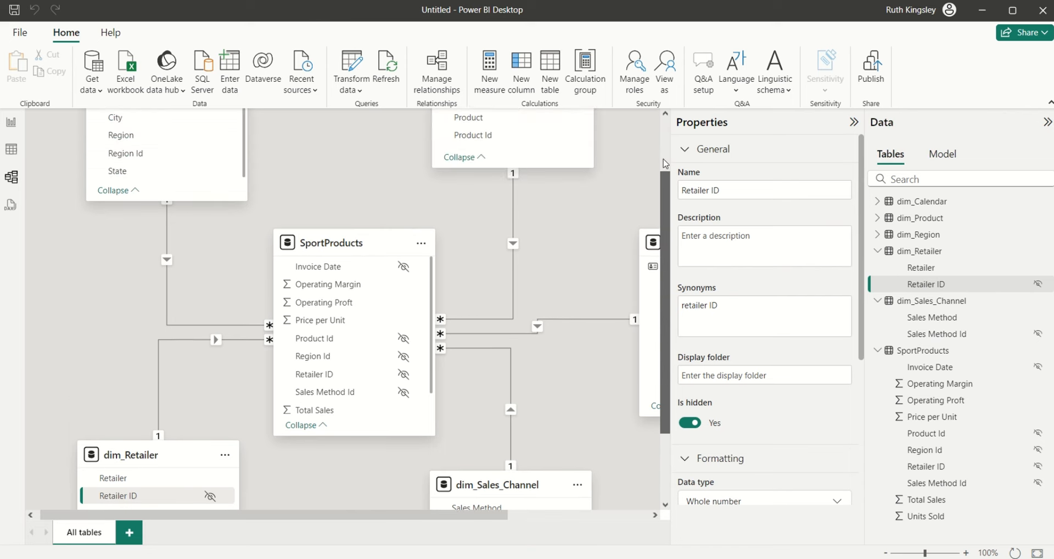
{"action": "mouse_move", "coordinate": [164, 235]}
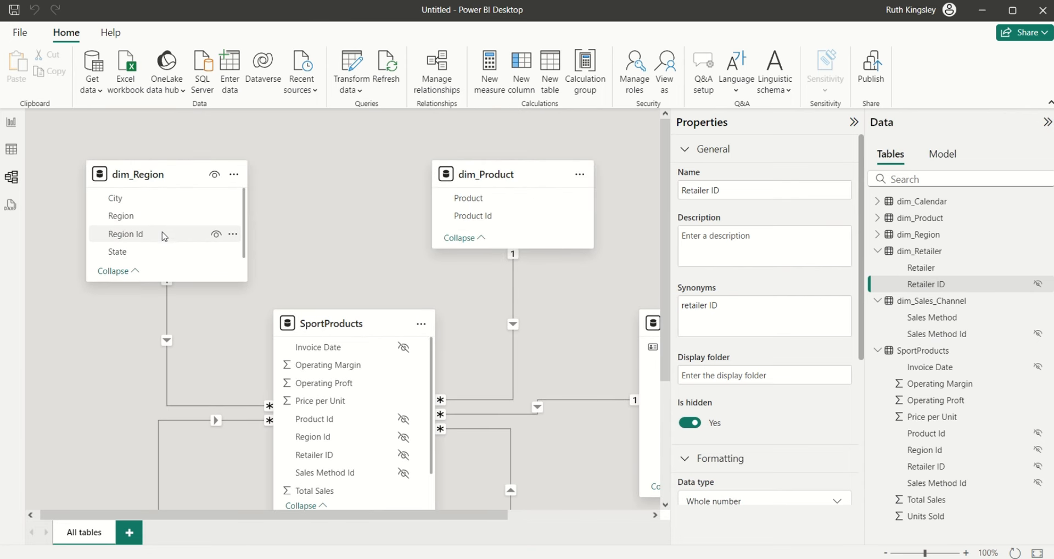
{"action": "left_click", "coordinate": [216, 235]}
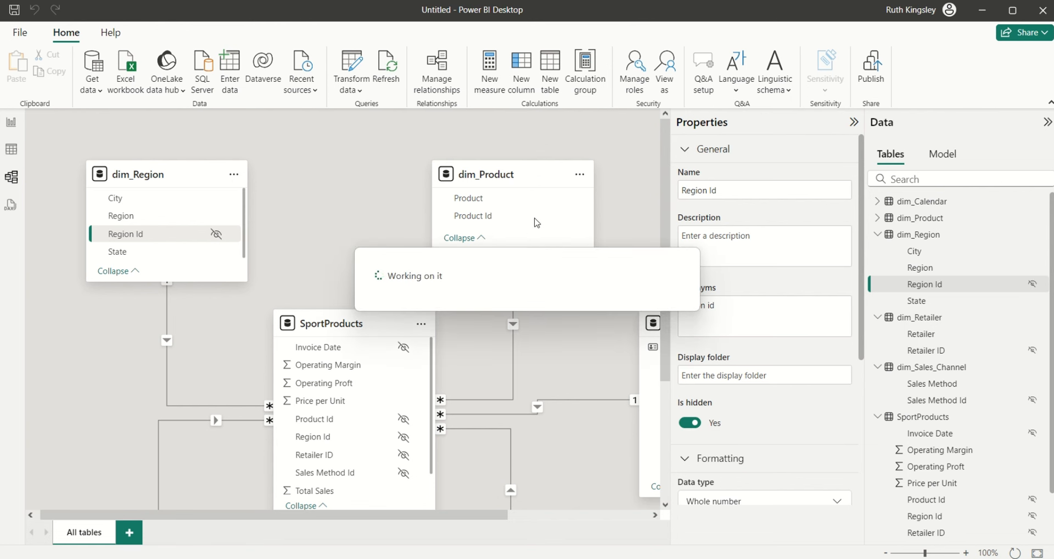
{"action": "left_click", "coordinate": [565, 219]}
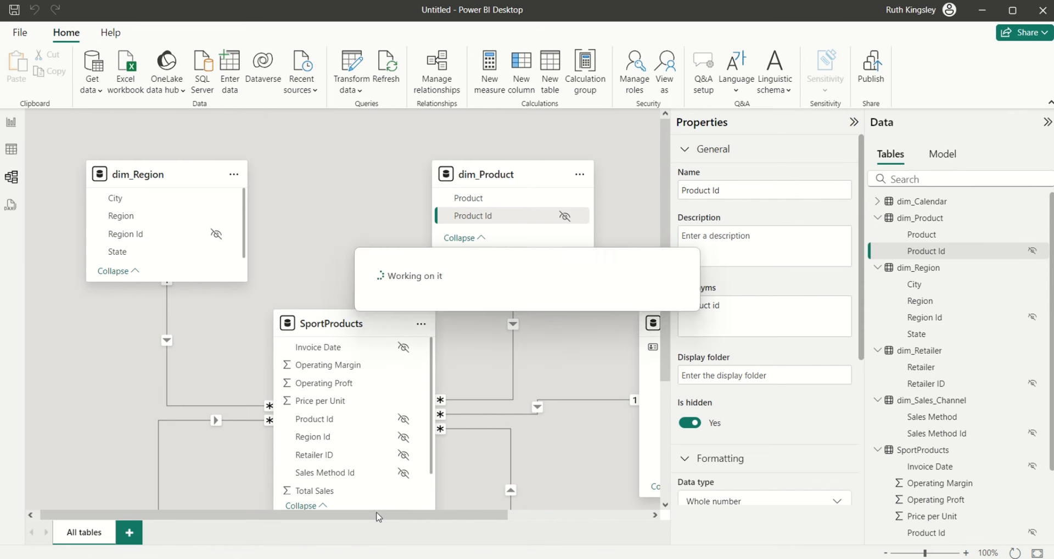
{"action": "left_click_drag", "start_coordinate": [380, 516], "coordinate": [453, 525]}
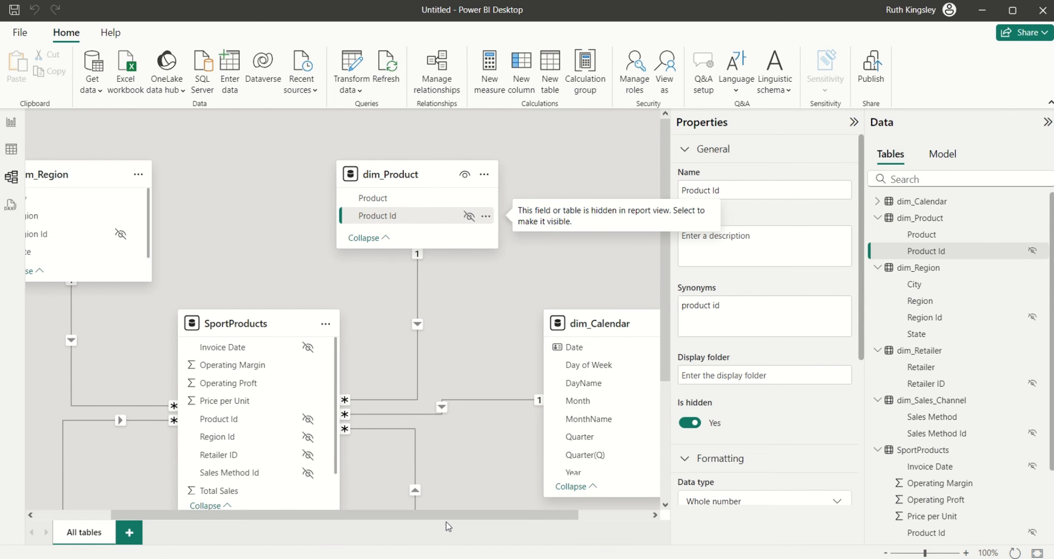
- Collapse the dim_Product, dim_Region, SportProducts, dim_Sales_Channel and dim_Retailer tables in the model's table list
{"action": "left_click", "coordinate": [884, 221]}
{"action": "left_click", "coordinate": [879, 269]}
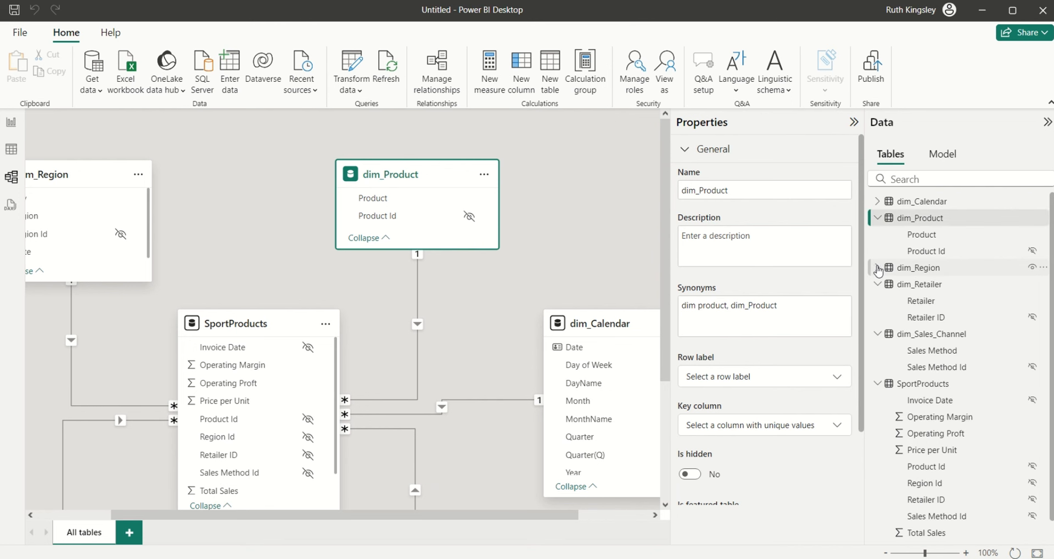
{"action": "left_click", "coordinate": [877, 219]}
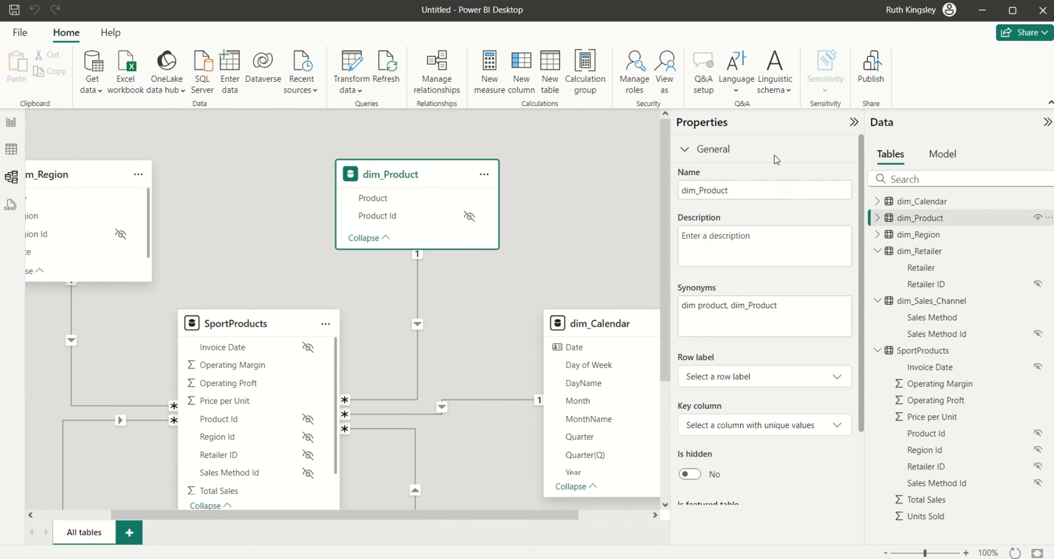
{"action": "right_click", "coordinate": [880, 347]}
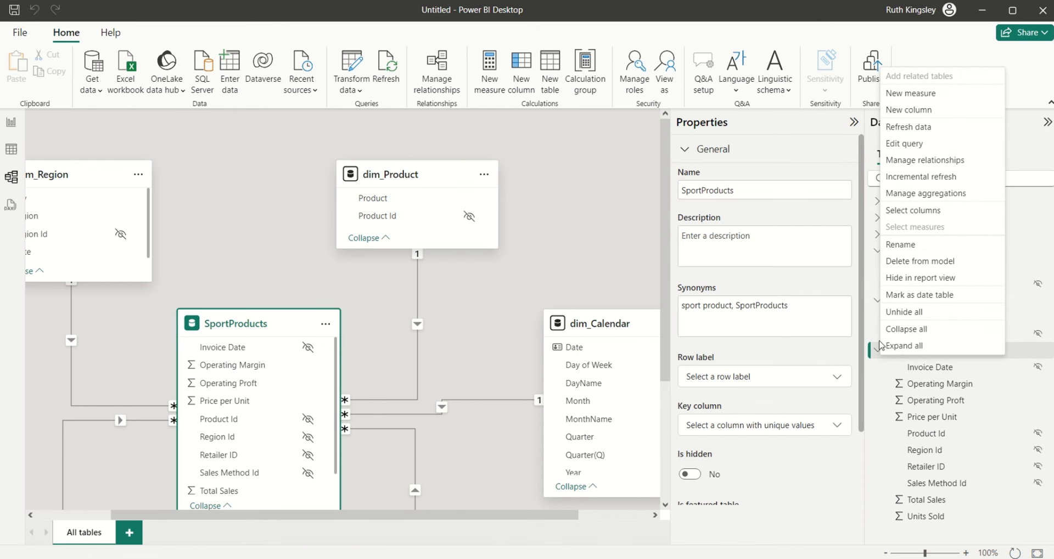
{"action": "left_click", "coordinate": [876, 355]}
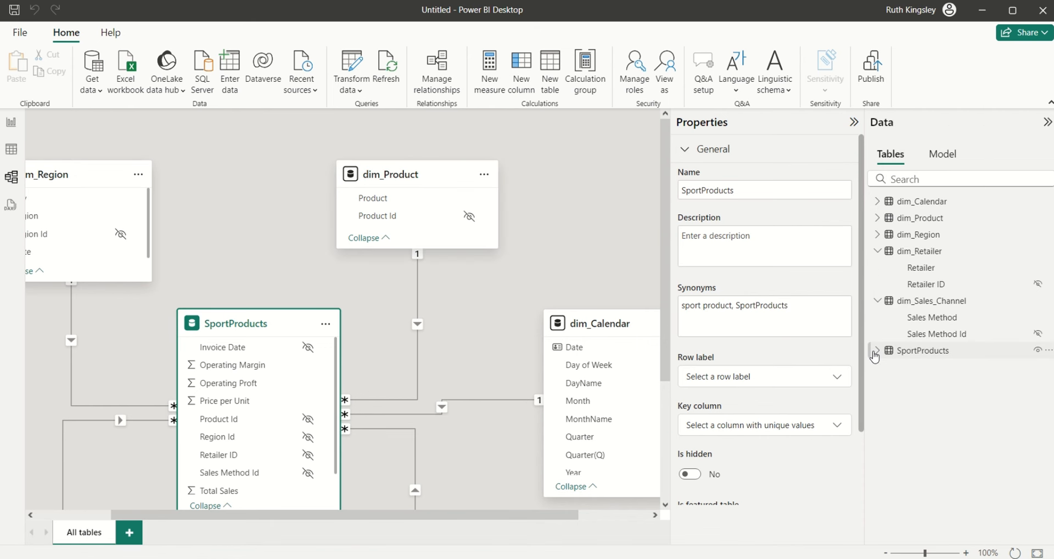
{"action": "left_click", "coordinate": [878, 300]}
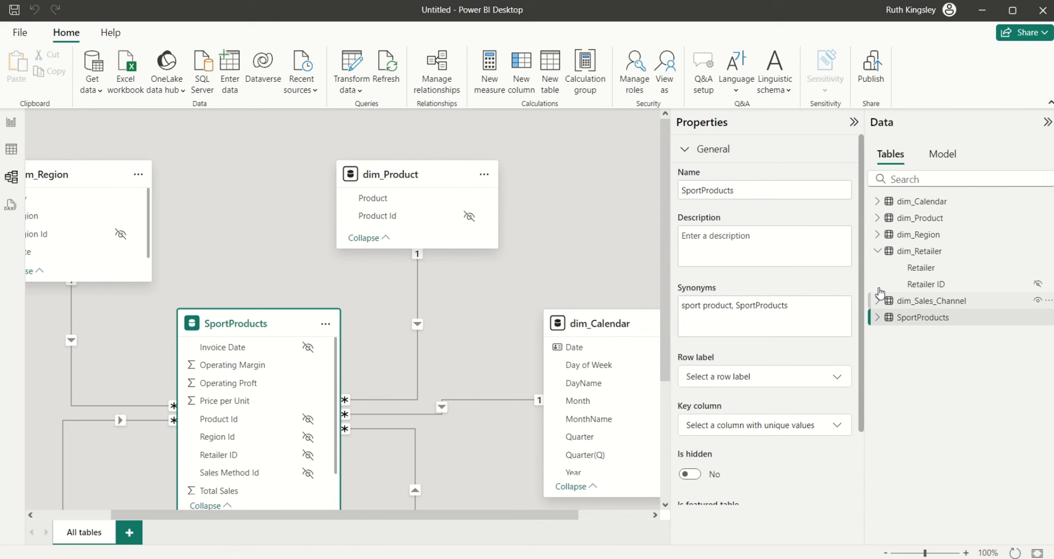
{"action": "left_click", "coordinate": [877, 250]}
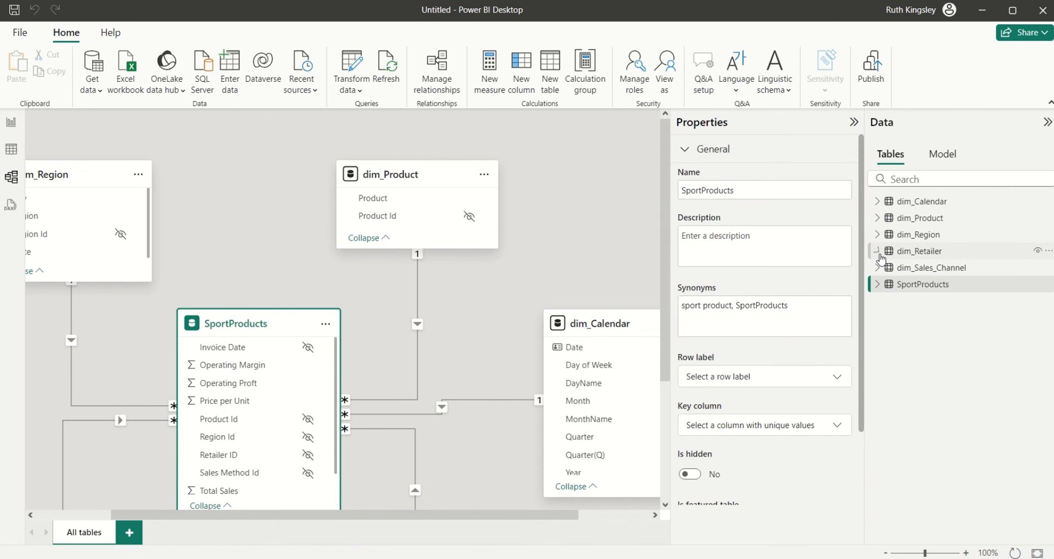
- Switch to the report view and check which fields of SportProducts, dim_Product and dim_Region are available there
{"action": "left_click", "coordinate": [12, 132]}
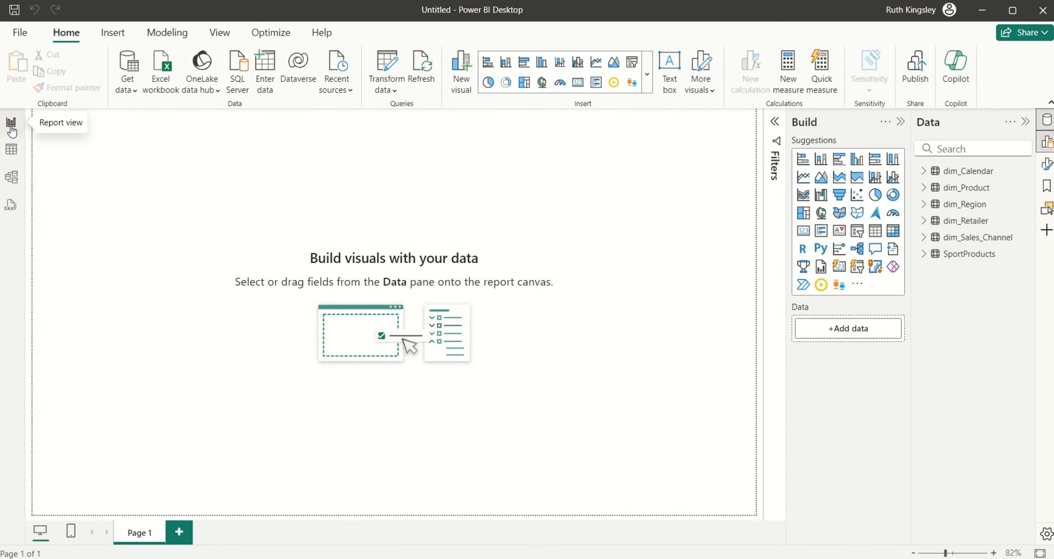
{"action": "left_click", "coordinate": [925, 255]}
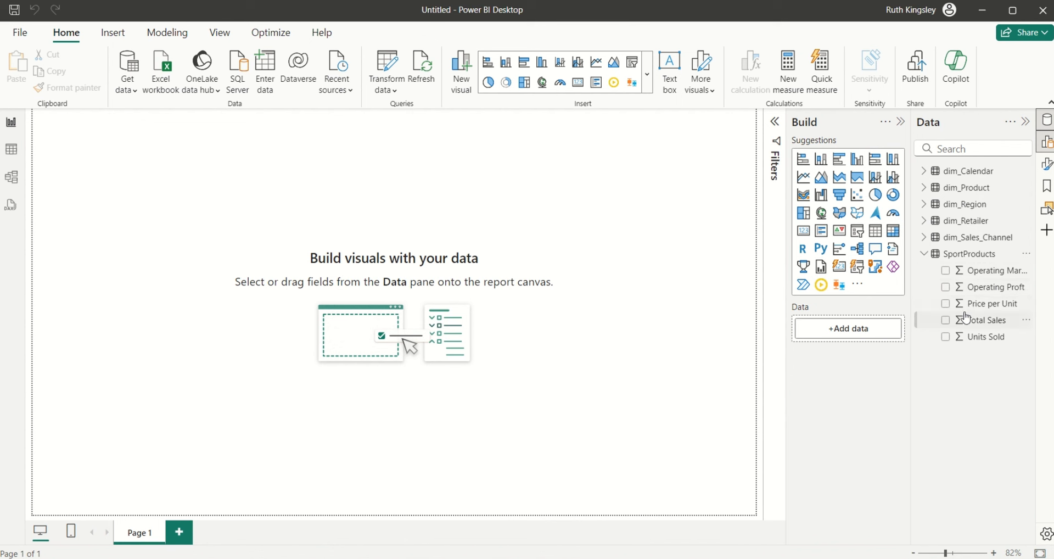
{"action": "left_click", "coordinate": [925, 254]}
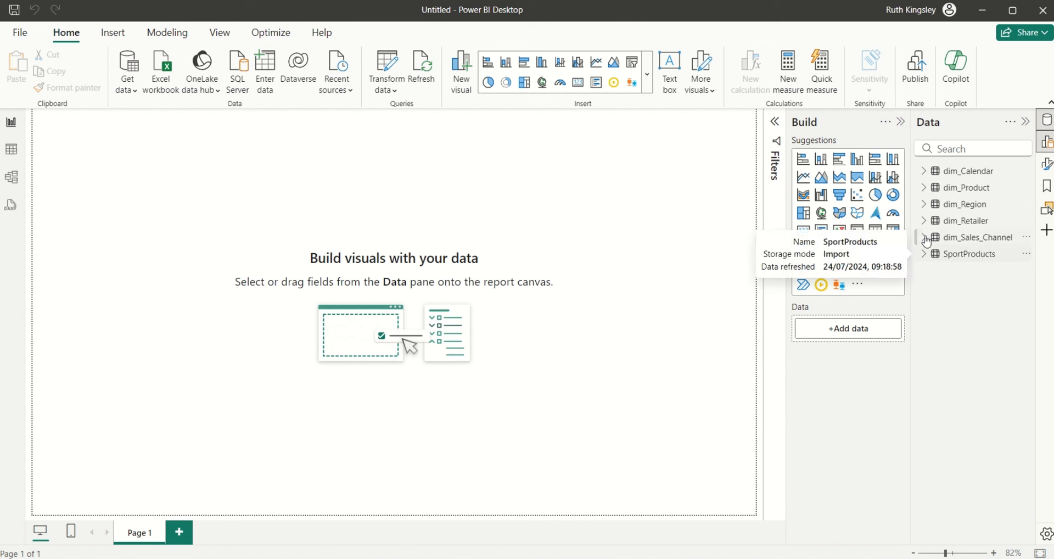
{"action": "left_click", "coordinate": [926, 188]}
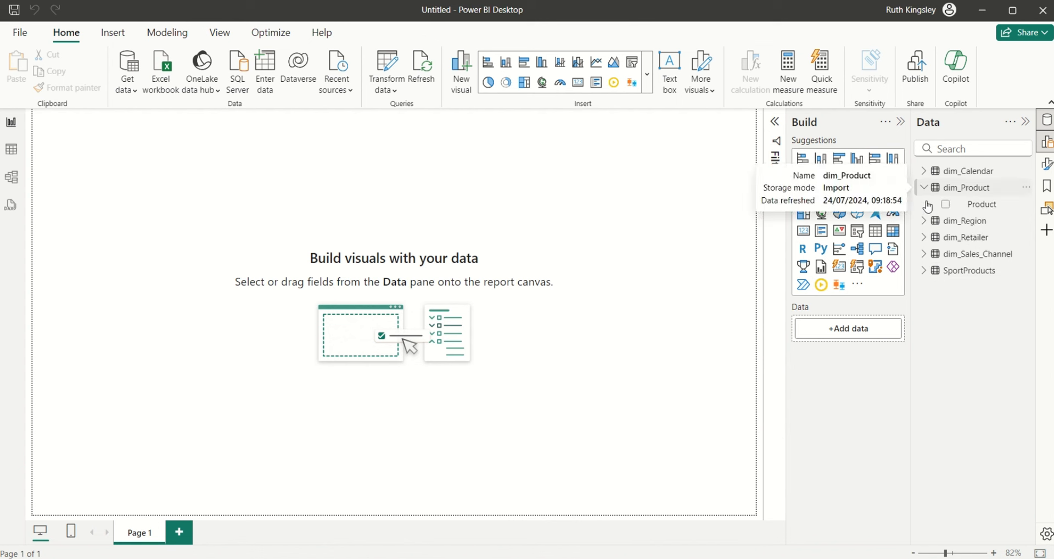
{"action": "left_click", "coordinate": [925, 222]}
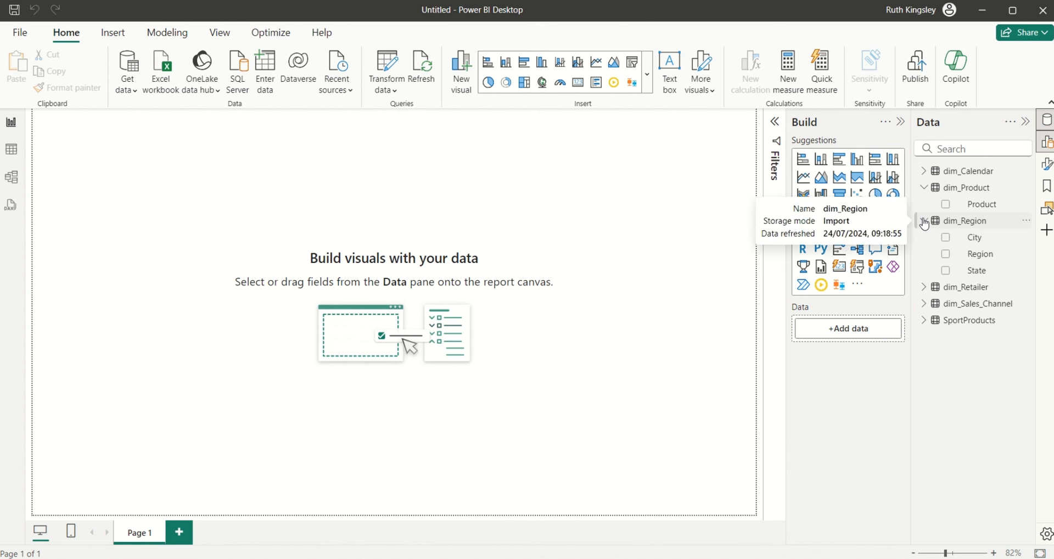
{"action": "left_click", "coordinate": [925, 222]}
{"action": "left_click", "coordinate": [925, 188]}
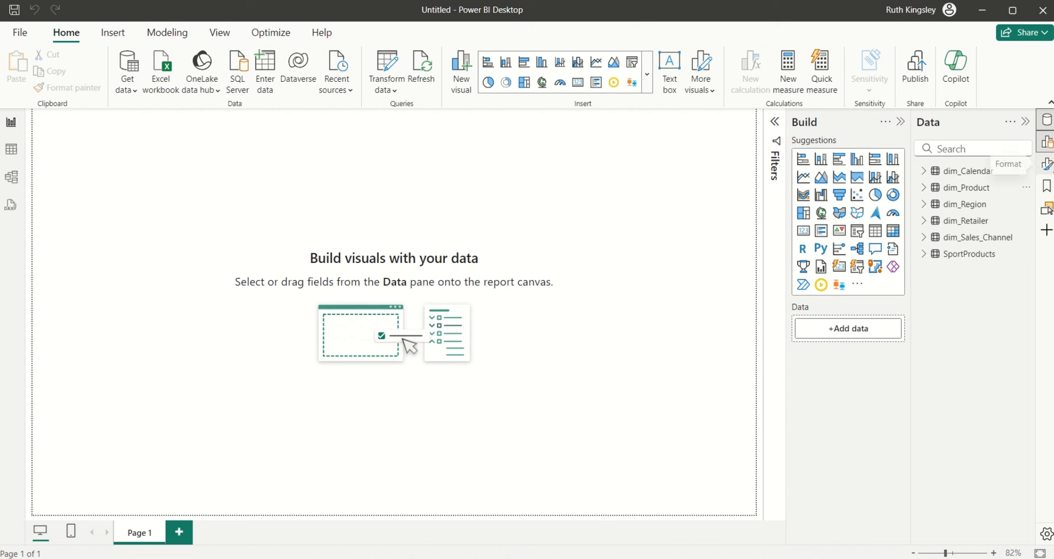
- Set the report page's canvas background colour to the light grey theme colour
{"action": "left_click", "coordinate": [1050, 167]}
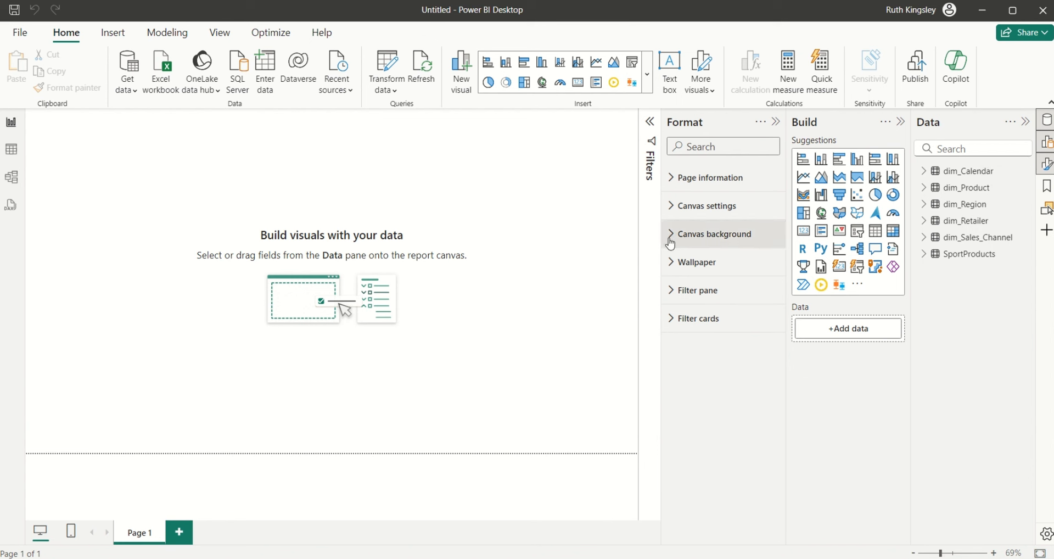
{"action": "left_click", "coordinate": [671, 236]}
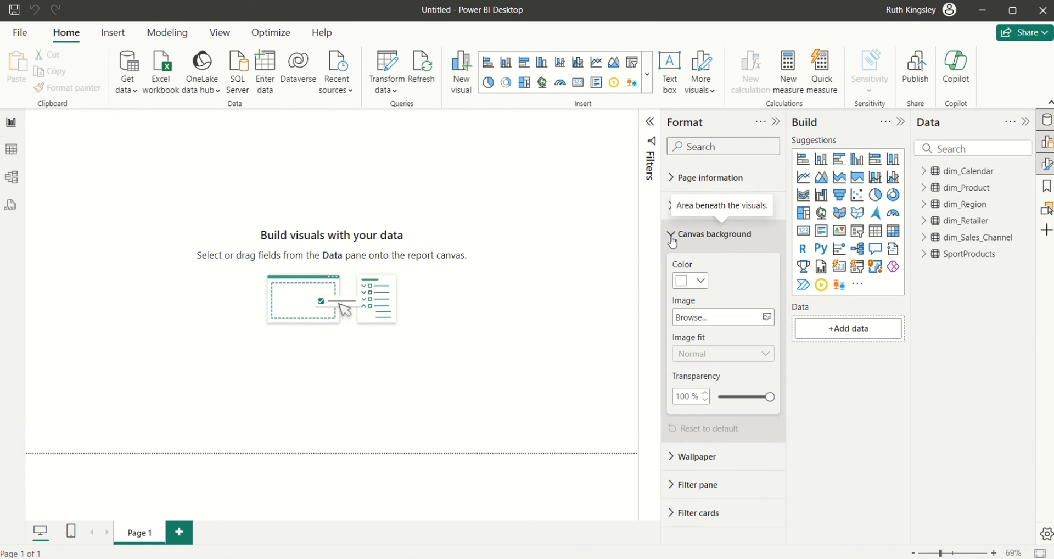
{"action": "left_click", "coordinate": [701, 281]}
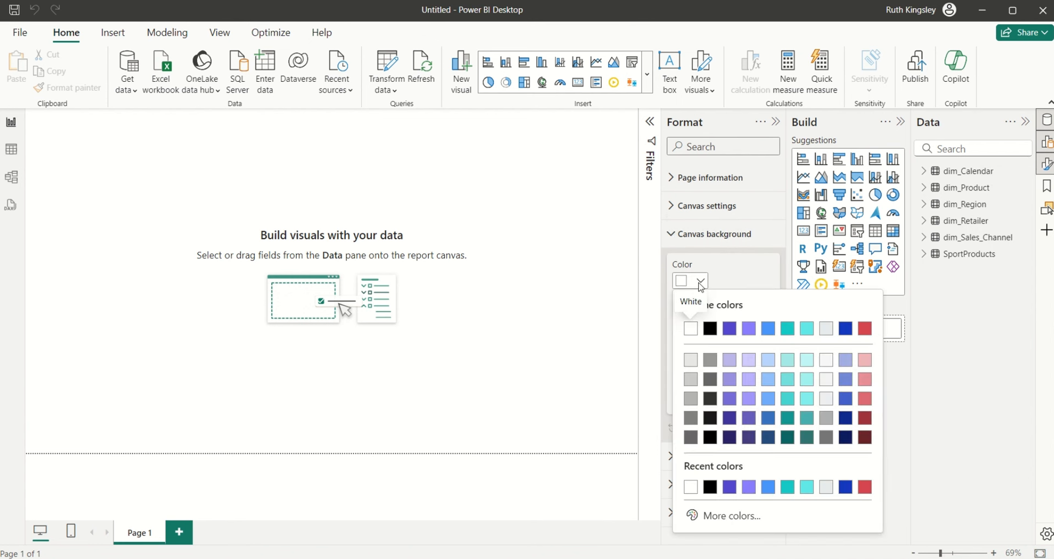
{"action": "left_click", "coordinate": [828, 333]}
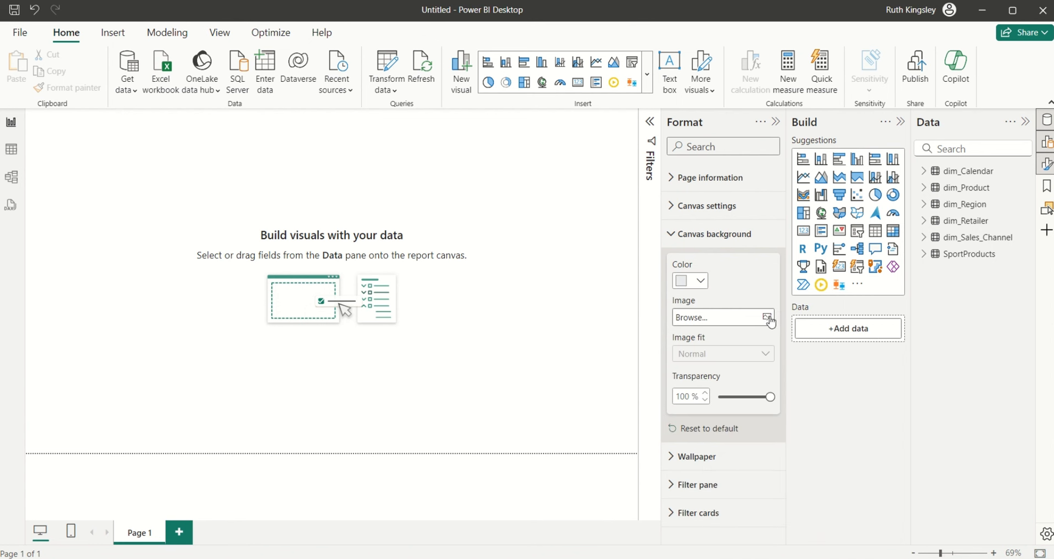
- Use the Template 1 picture as the canvas background image, with 0% transparency and the image fit set to Fit
{"action": "left_click", "coordinate": [769, 319]}
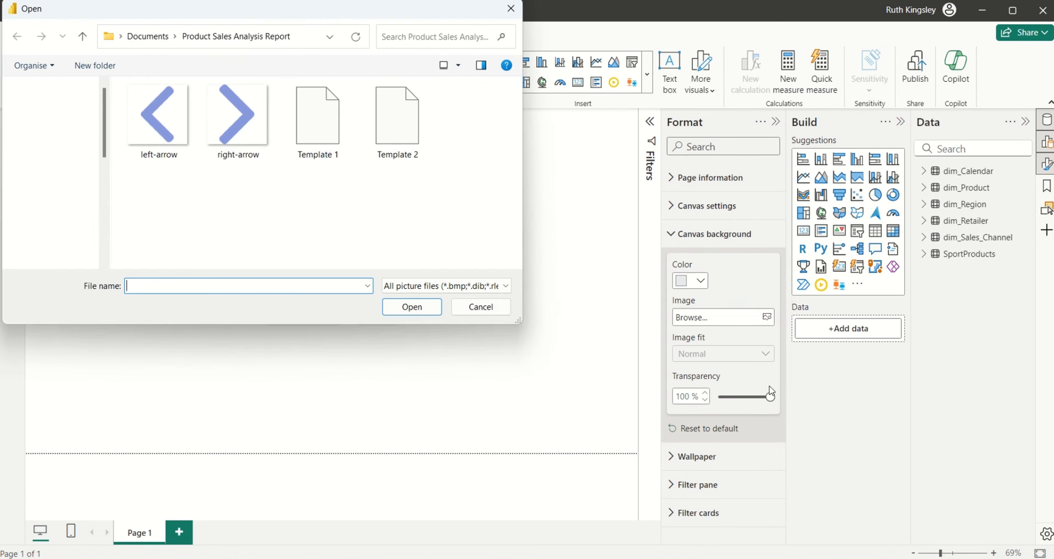
{"action": "left_click", "coordinate": [338, 132]}
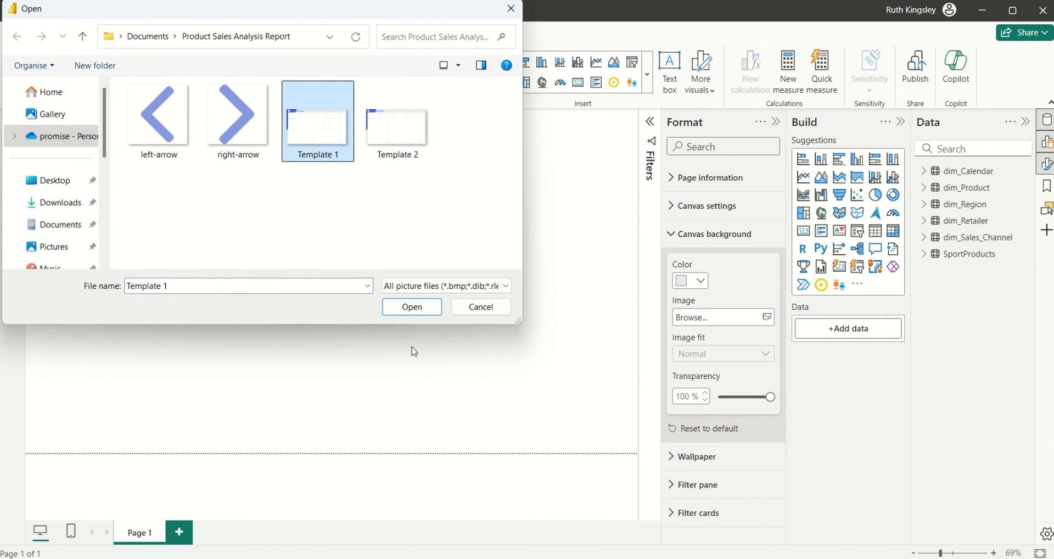
{"action": "left_click", "coordinate": [409, 307]}
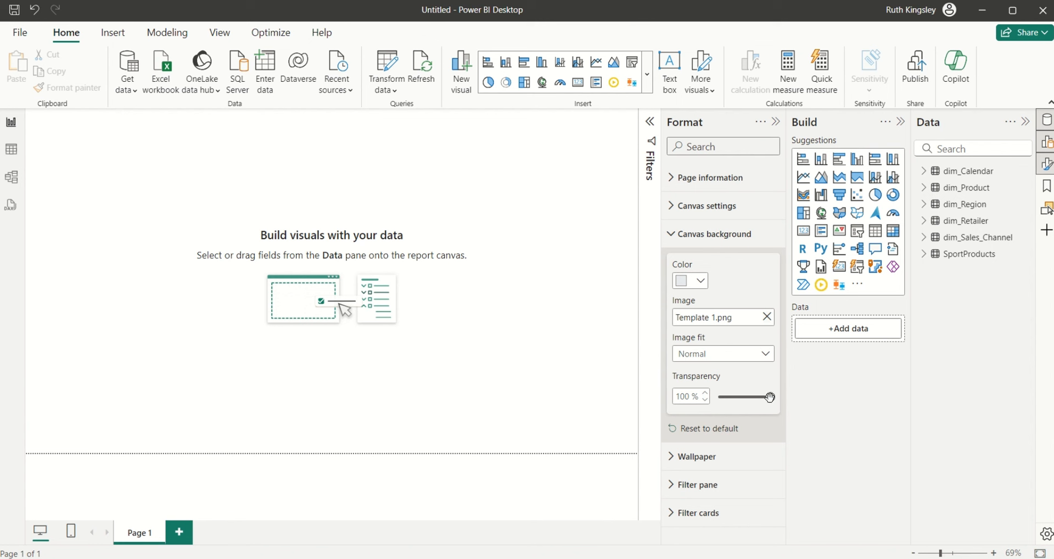
{"action": "left_click_drag", "start_coordinate": [771, 397], "coordinate": [703, 409]}
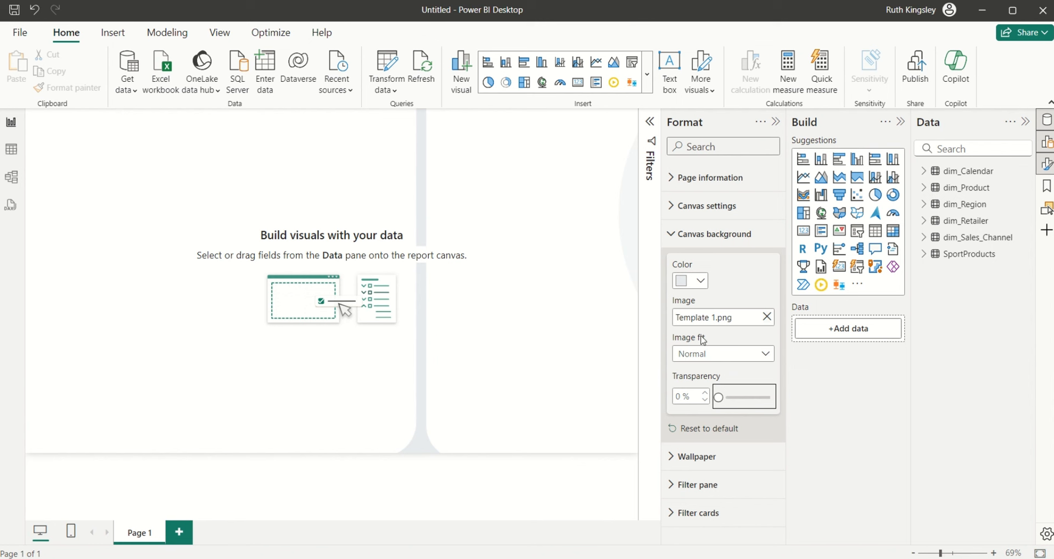
{"action": "left_click", "coordinate": [765, 353]}
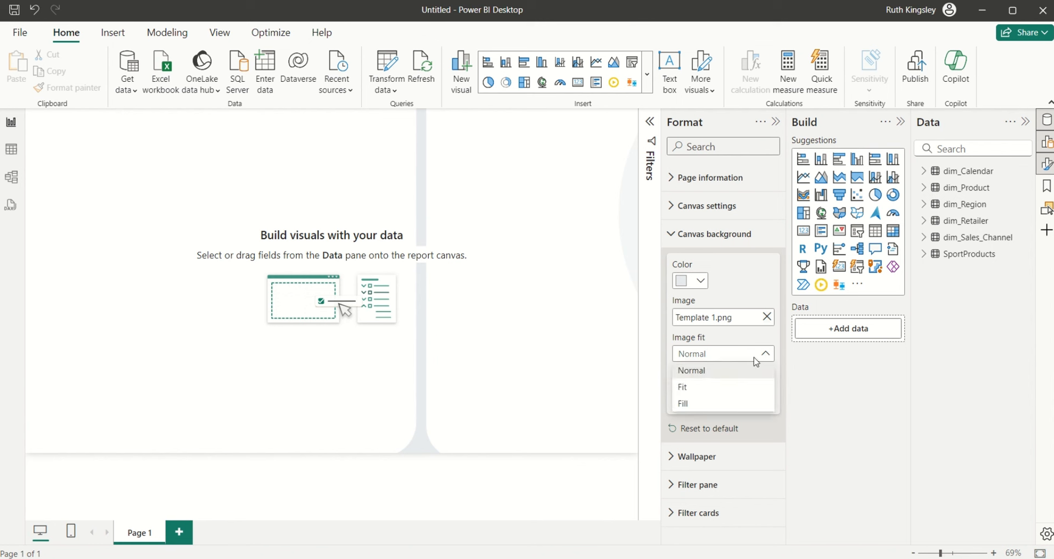
{"action": "left_click", "coordinate": [730, 387]}
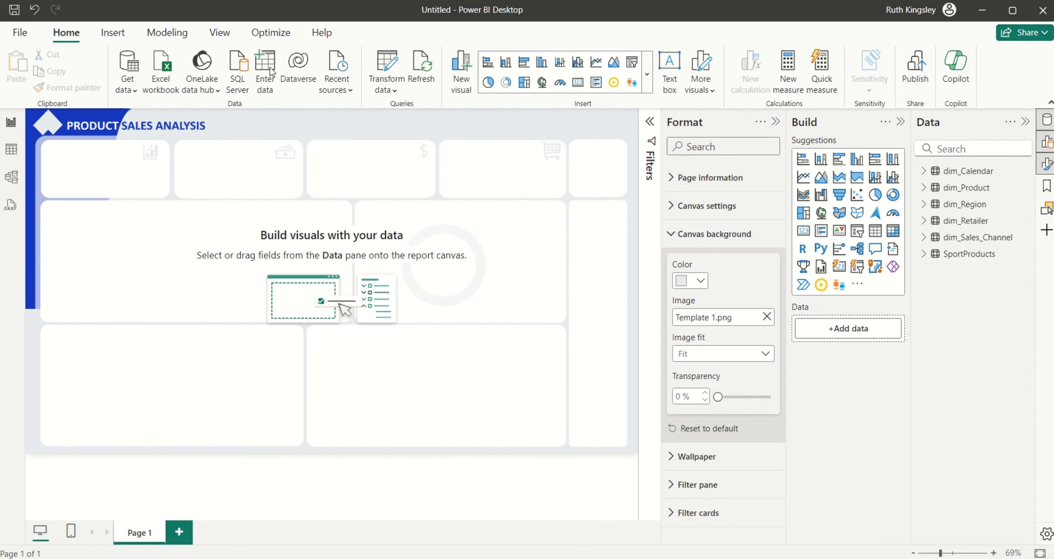
- Create an empty manually entered table named _Measures and load it into the model
{"action": "left_click", "coordinate": [271, 71]}
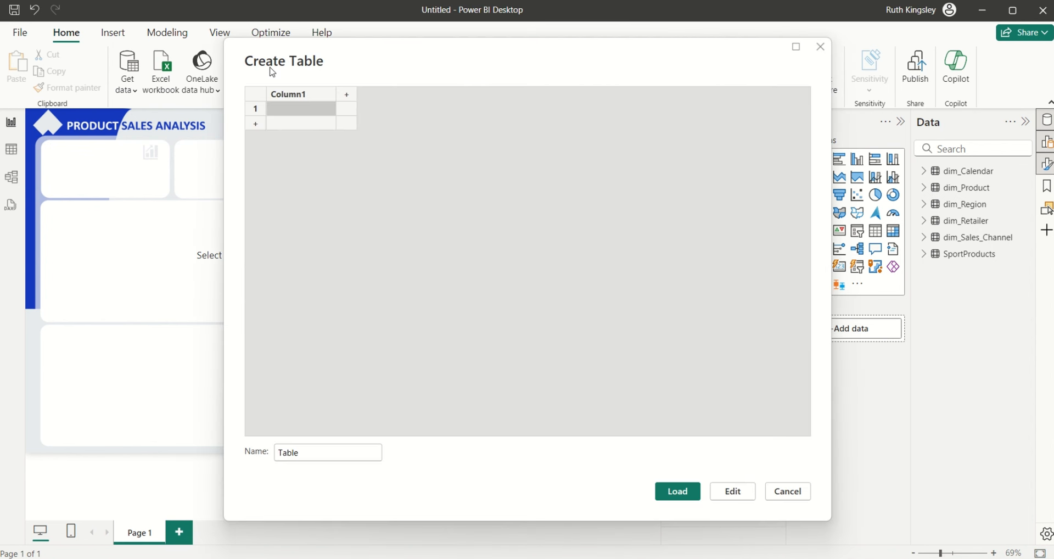
{"action": "left_click", "coordinate": [320, 455]}
{"action": "key", "text": "BackSpace"}
{"action": "key", "text": "BackSpace"}
{"action": "key", "text": "BackSpace"}
{"action": "key", "text": "BackSpace"}
{"action": "key", "text": "BackSpace"}
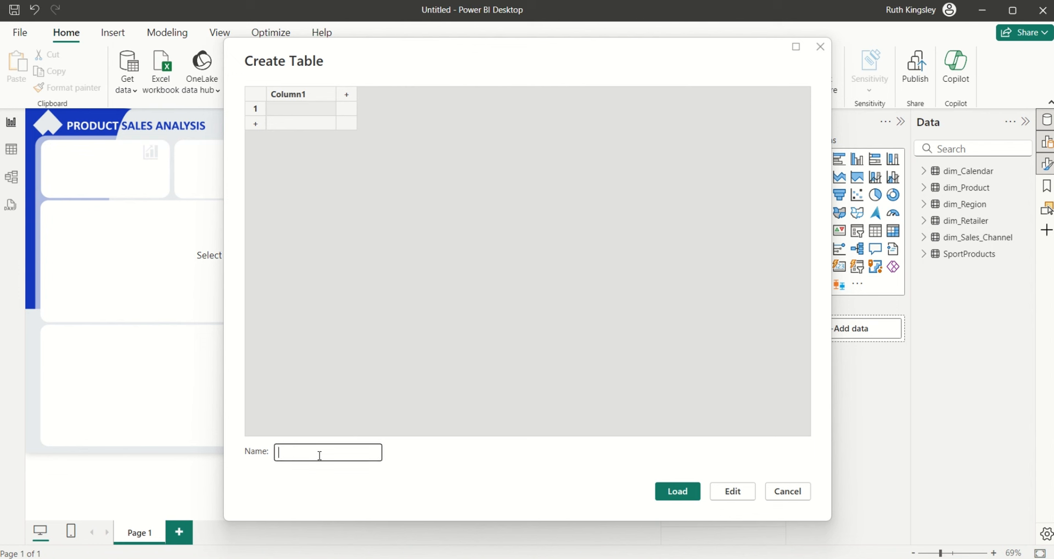
{"action": "type", "text": "_Measures"}
{"action": "left_click", "coordinate": [679, 494]}
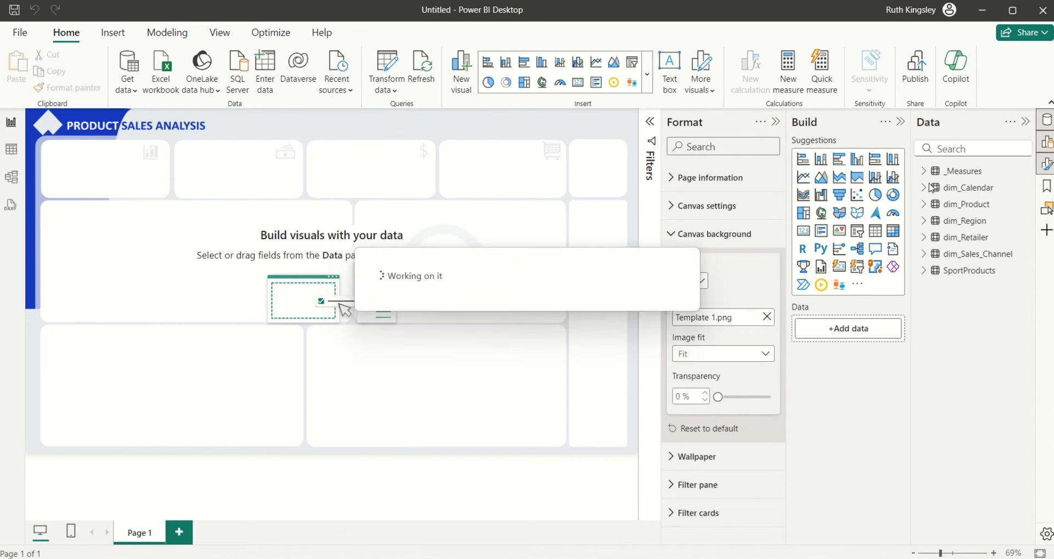
- Add a measure to the _Measures table with the formula Total Sales = SUM(SportProducts[Total Sales])
{"action": "left_click", "coordinate": [954, 177]}
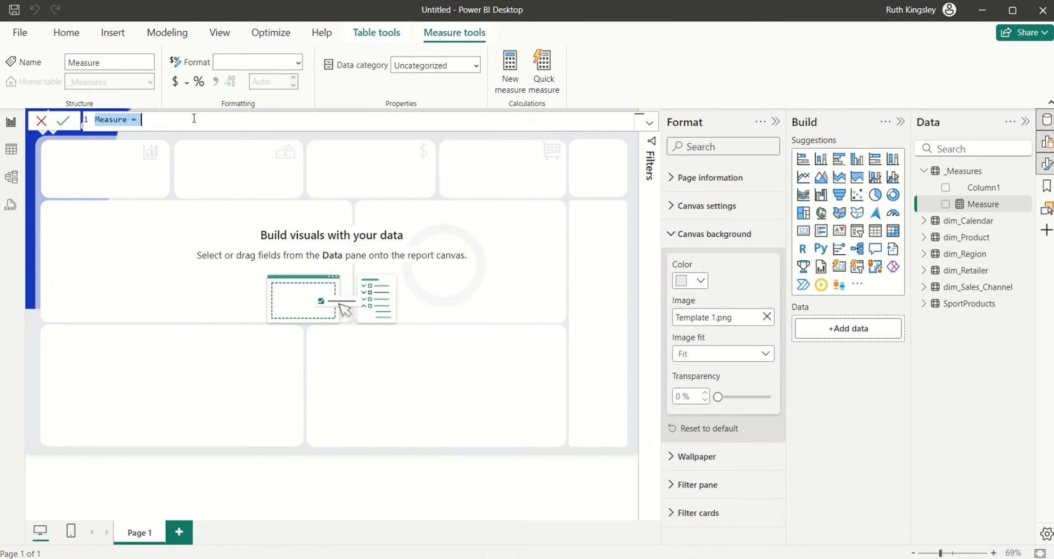
{"action": "key", "text": "BackSpace"}
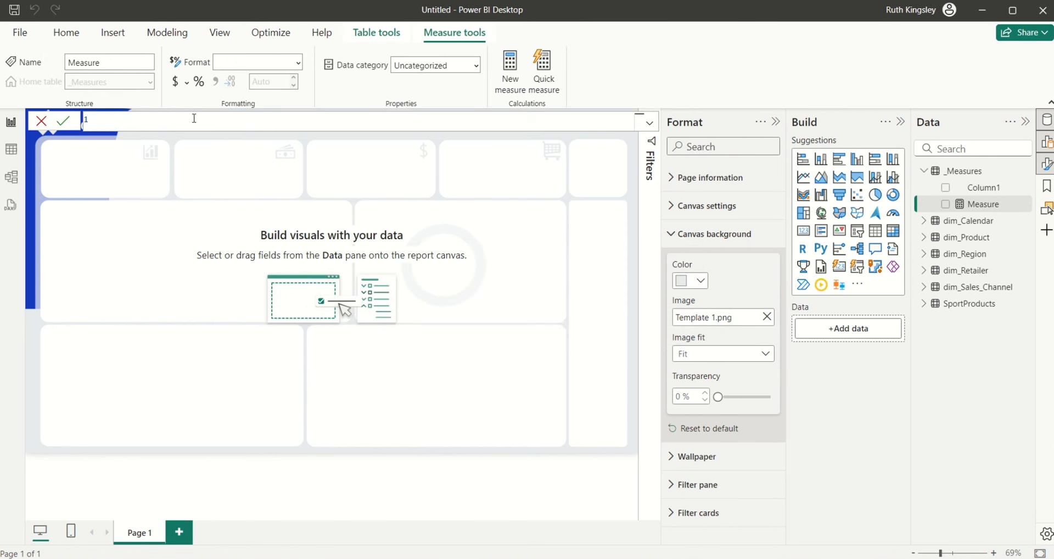
{"action": "type", "text": "Total Sales = S"}
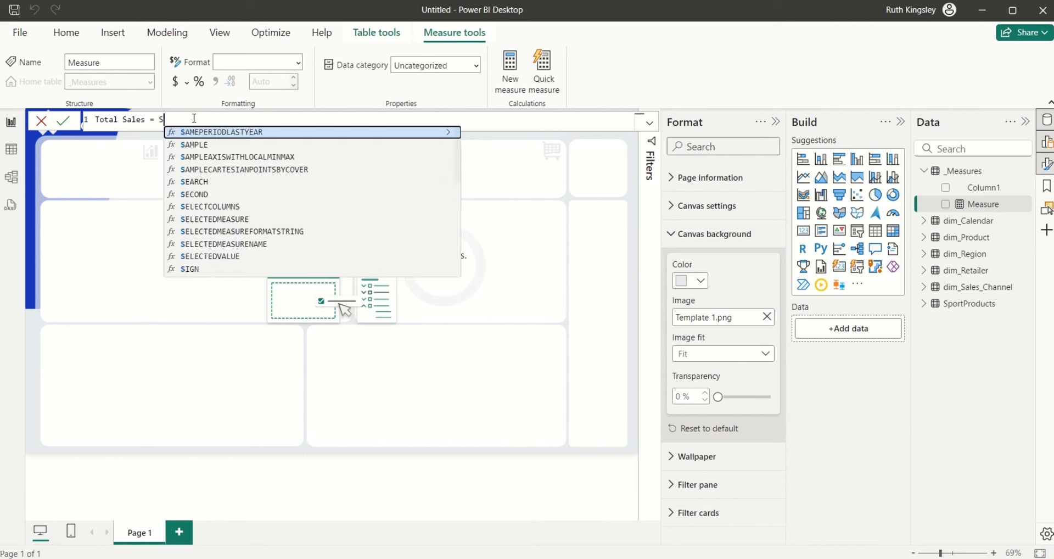
{"action": "type", "text": "UM("}
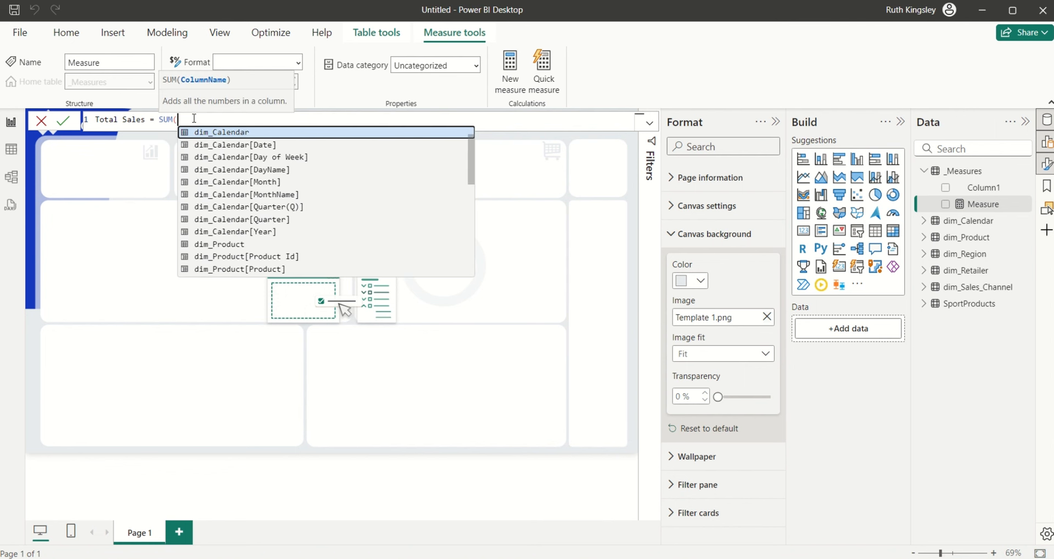
{"action": "type", "text": "TOTA"}
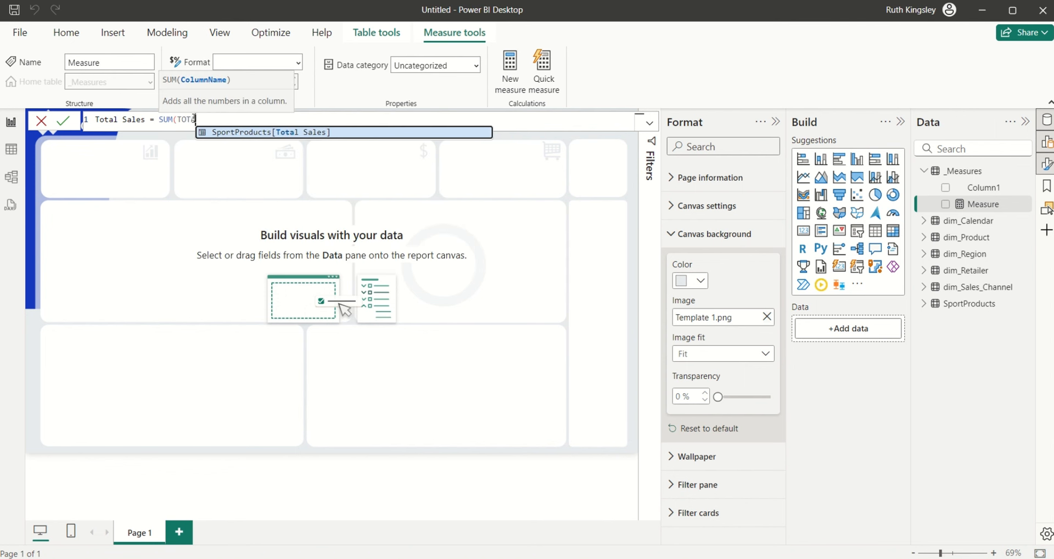
{"action": "key", "text": "Tab"}
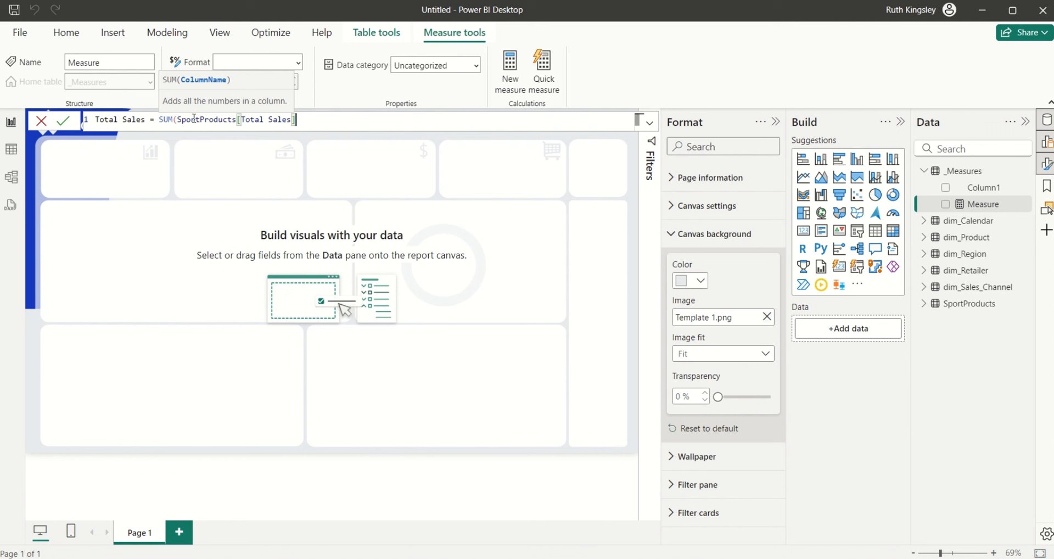
{"action": "type", "text": ")"}
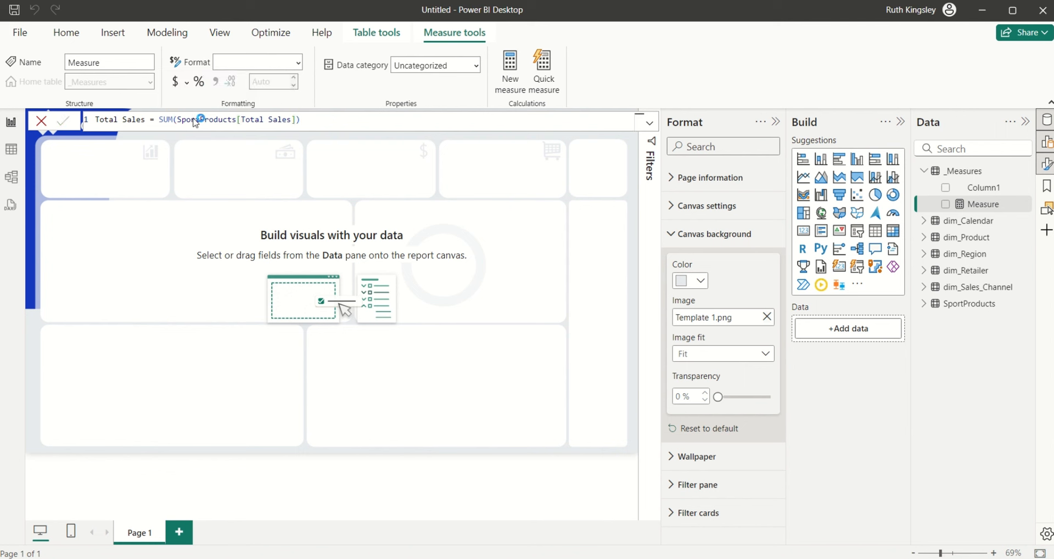
{"action": "key", "text": "Return"}
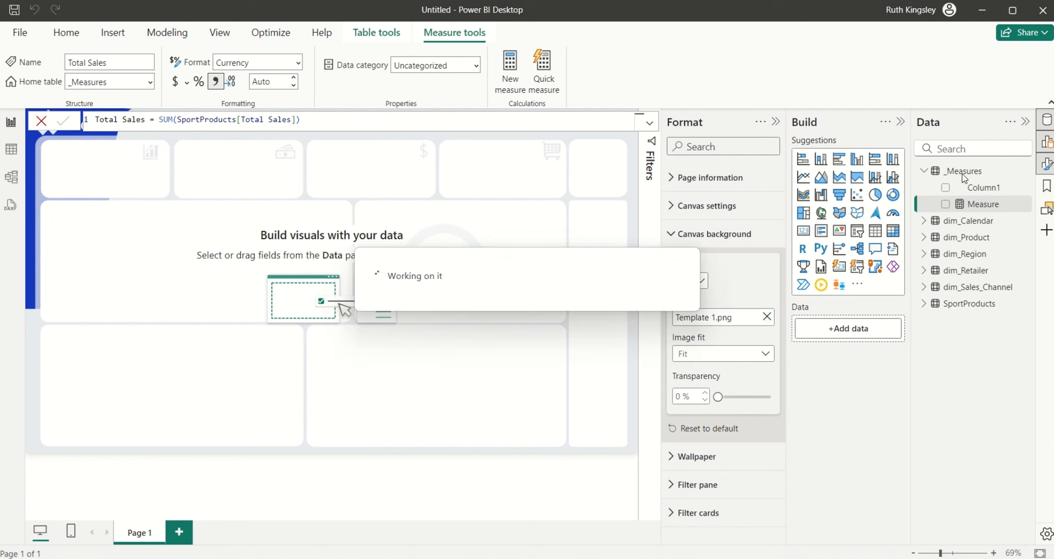
- Add a measure to the _Measures table with the formula Total Profit = SUM(SportProducts[Operating Proft])
{"action": "left_click", "coordinate": [958, 174]}
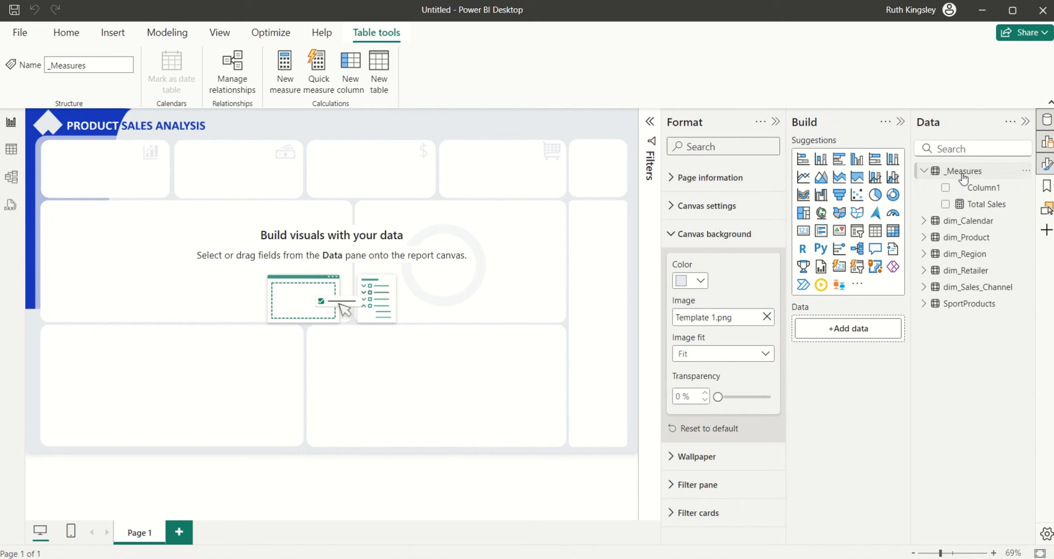
{"action": "left_click", "coordinate": [285, 83]}
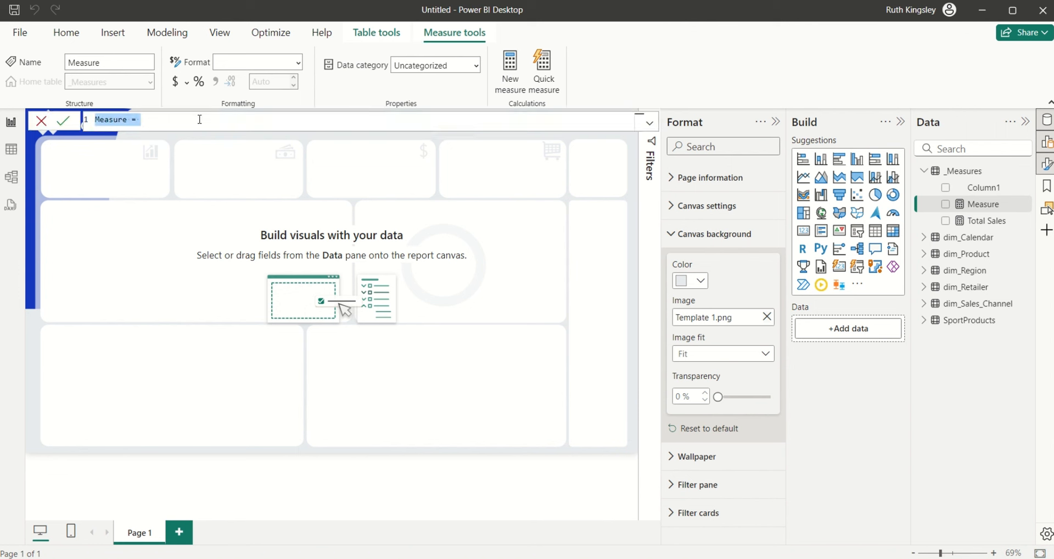
{"action": "key", "text": "BackSpace"}
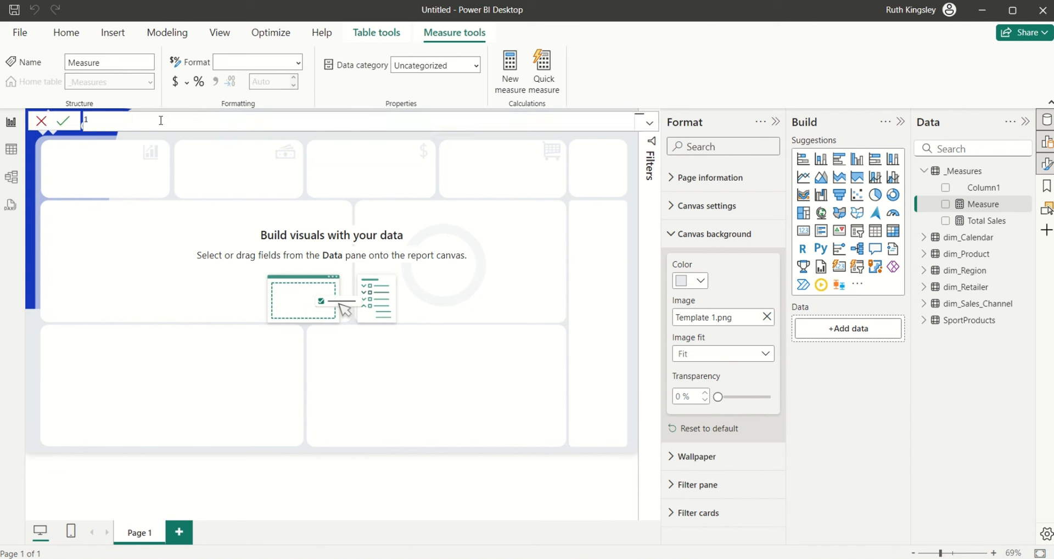
{"action": "type", "text": "Total Profit = SUM("}
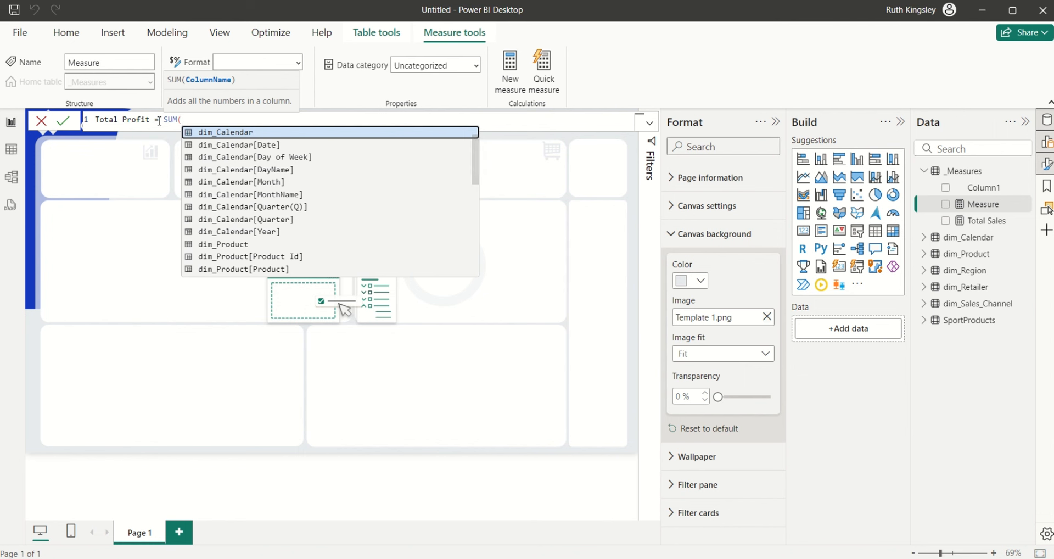
{"action": "type", "text": "OPER"}
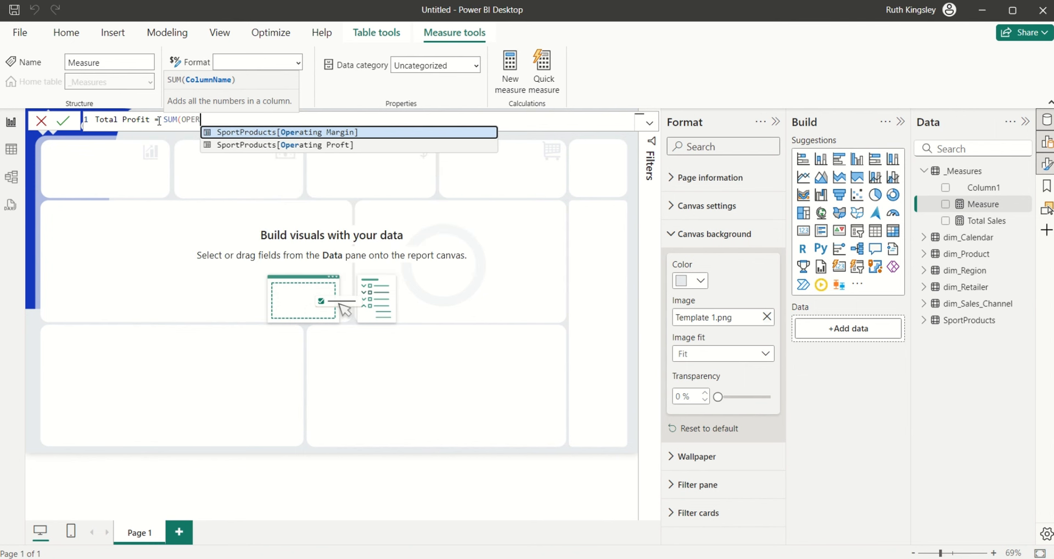
{"action": "key", "text": "Down"}
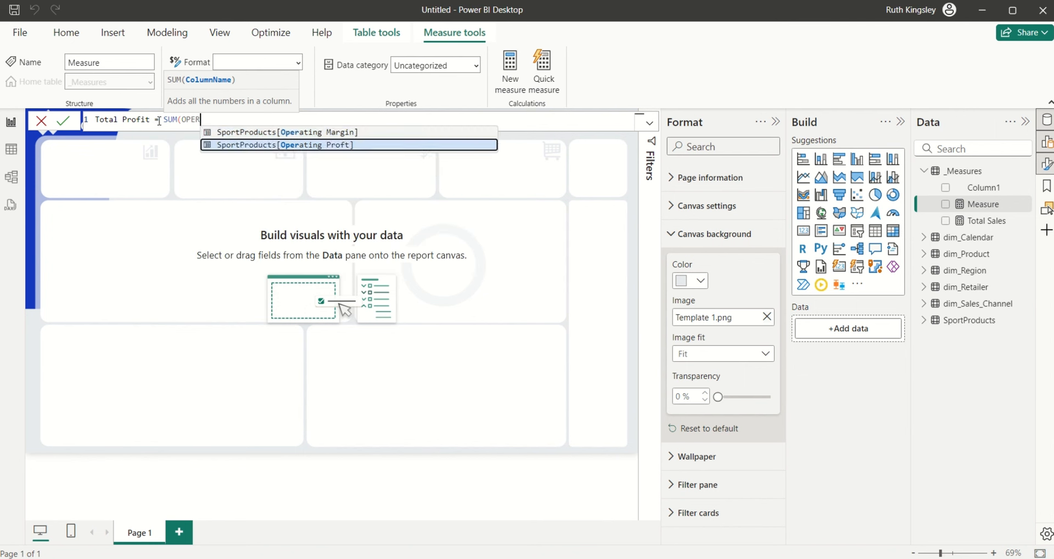
{"action": "key", "text": "Tab"}
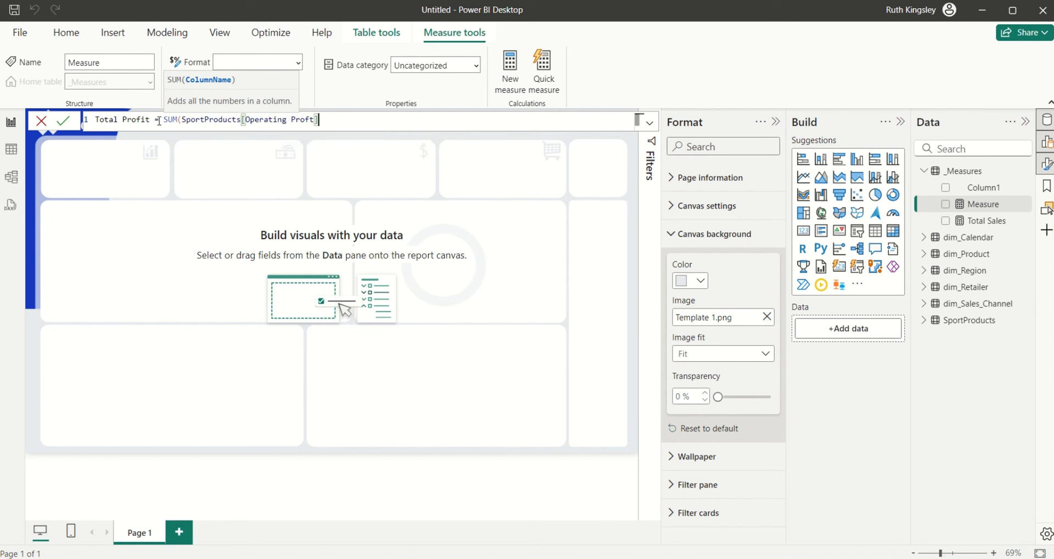
{"action": "type", "text": ")"}
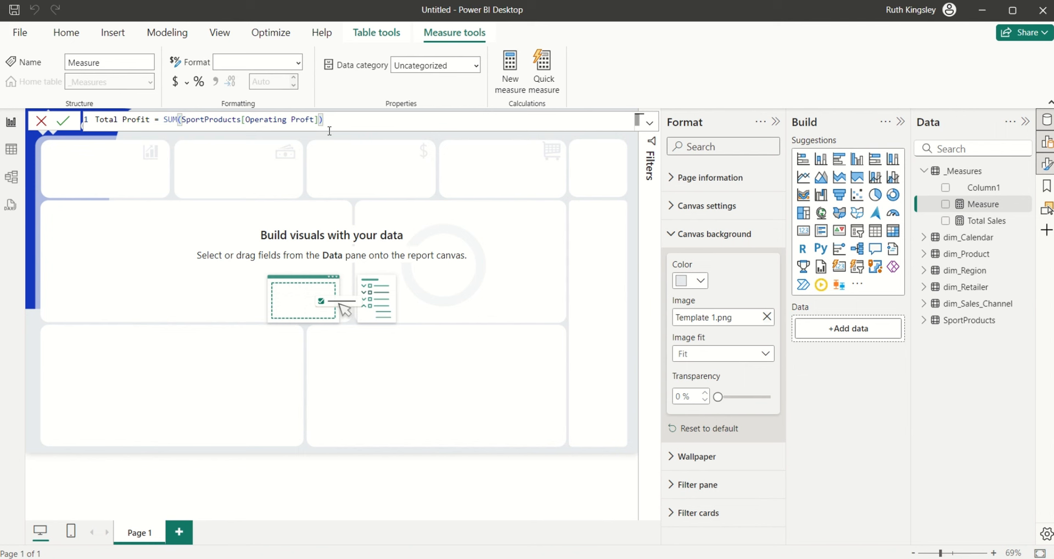
{"action": "key", "text": "Return"}
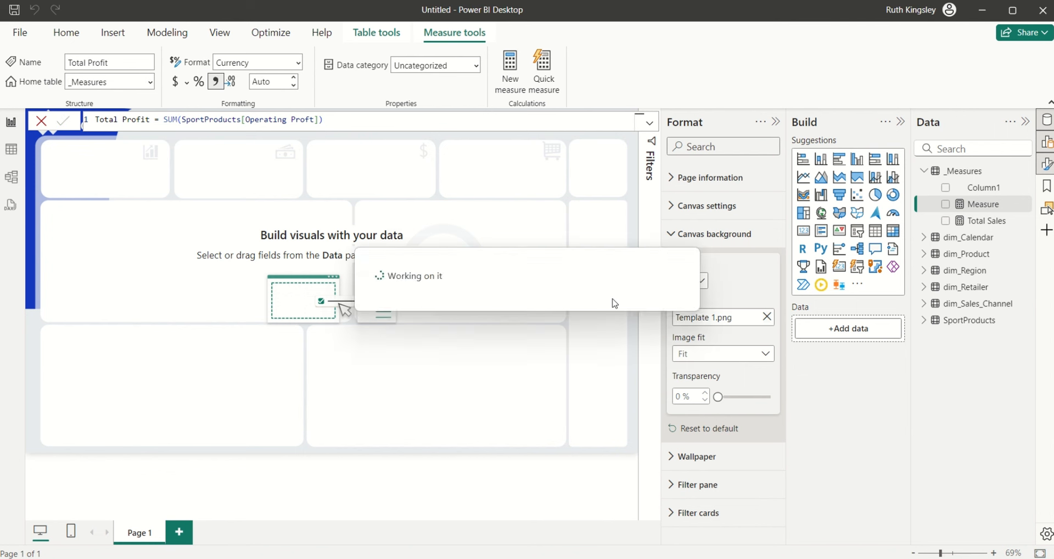
- Add a measure to the _Measures table with the formula Units Sold = SUM(SportProducts[Units Sold])
{"action": "left_click", "coordinate": [953, 174]}
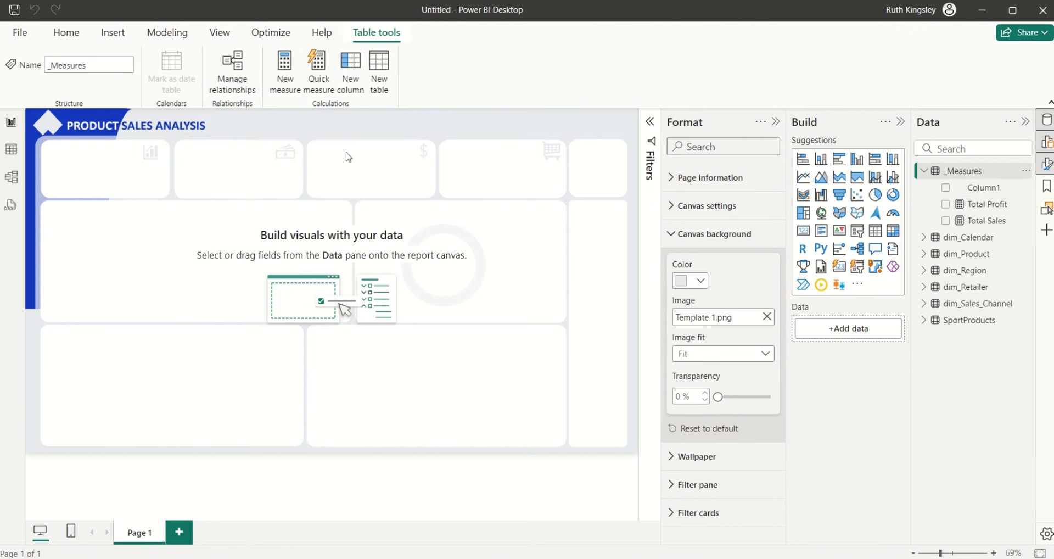
{"action": "left_click", "coordinate": [282, 94]}
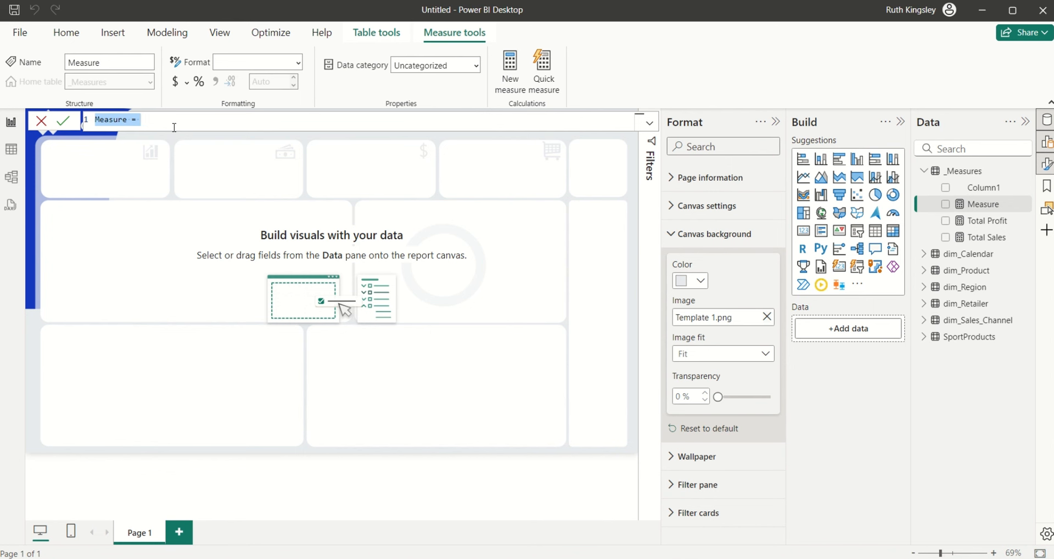
{"action": "key", "text": "BackSpace"}
{"action": "type", "text": "Unit"}
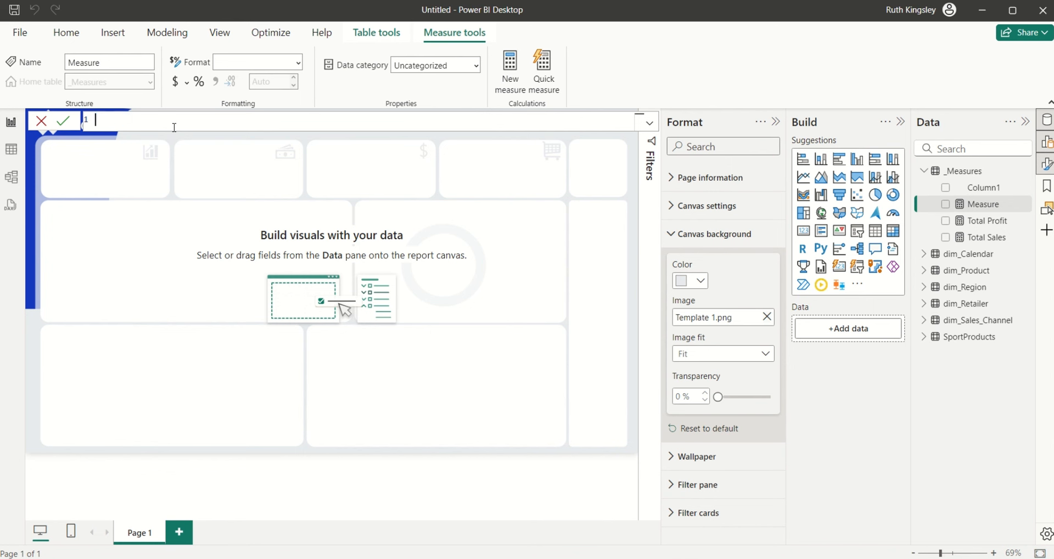
{"action": "type", "text": " Sold ="}
{"action": "key", "text": "Left"}
{"action": "key", "text": "Left"}
{"action": "key", "text": "Left"}
{"action": "key", "text": "Left"}
{"action": "key", "text": "Left"}
{"action": "key", "text": "Left"}
{"action": "key", "text": "Left"}
{"action": "type", "text": "s"}
{"action": "key", "text": "End"}
{"action": "type", "text": "SUM("}
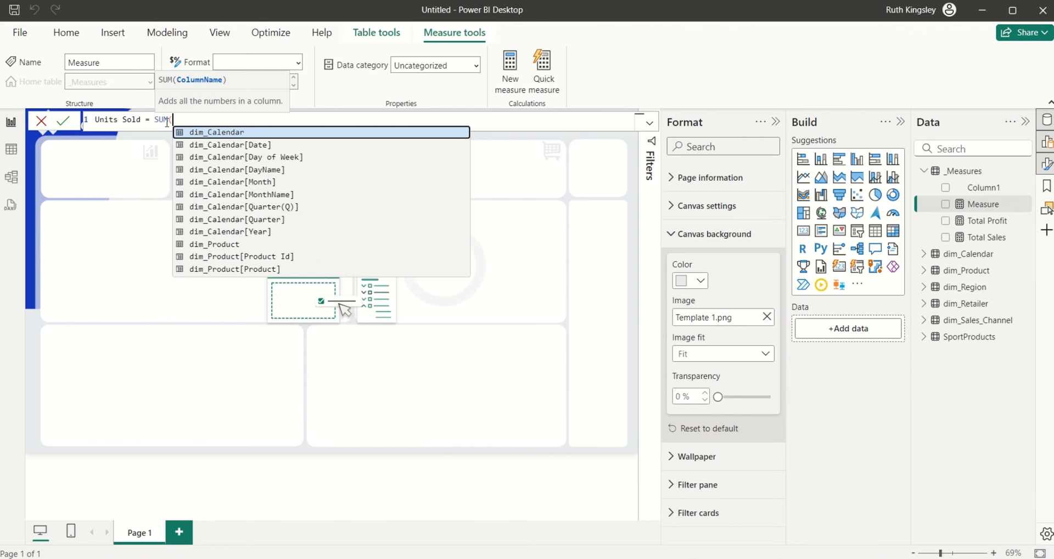
{"action": "type", "text": "UN"}
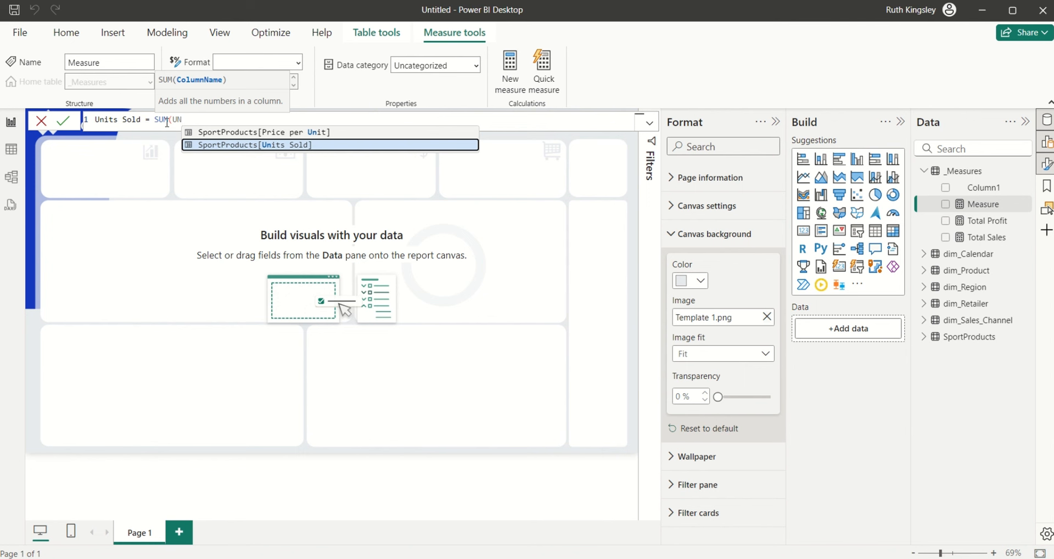
{"action": "key", "text": "Tab"}
{"action": "type", "text": ")"}
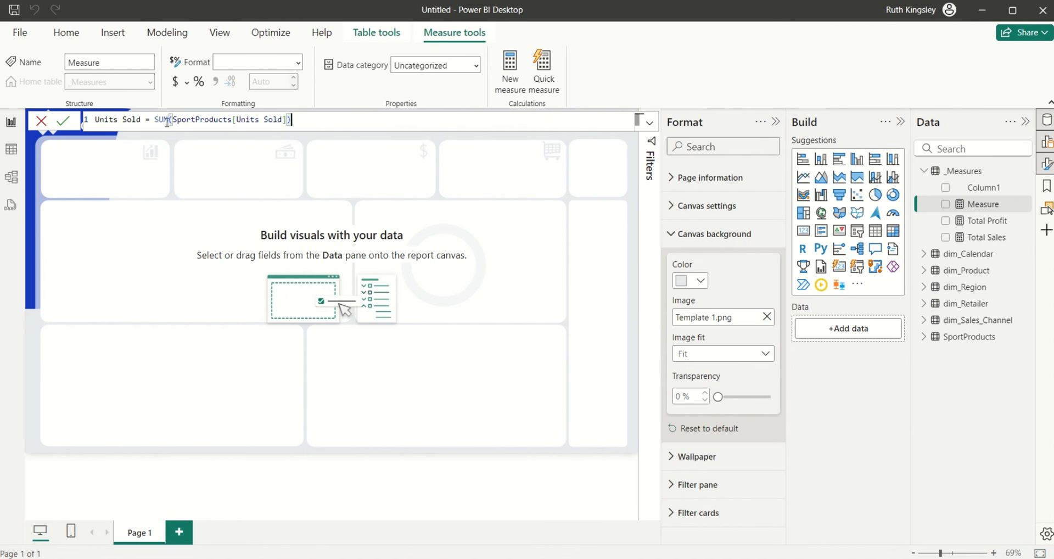
{"action": "key", "text": "Return"}
- Add a measure to the _Measures table with the formula Total Orders = COUNT(SportProducts[Invoice Date])
{"action": "left_click", "coordinate": [973, 176]}
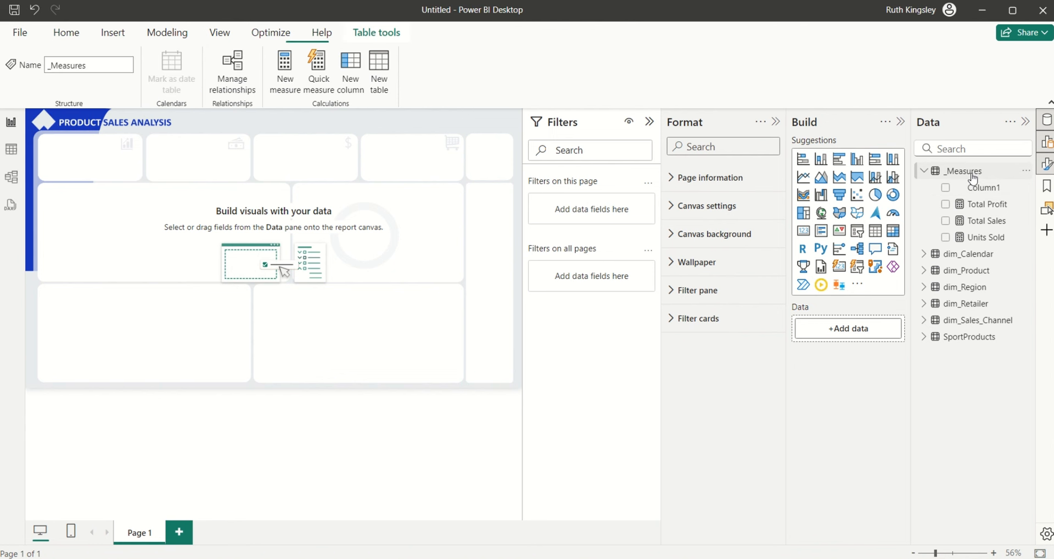
{"action": "left_click", "coordinate": [285, 82]}
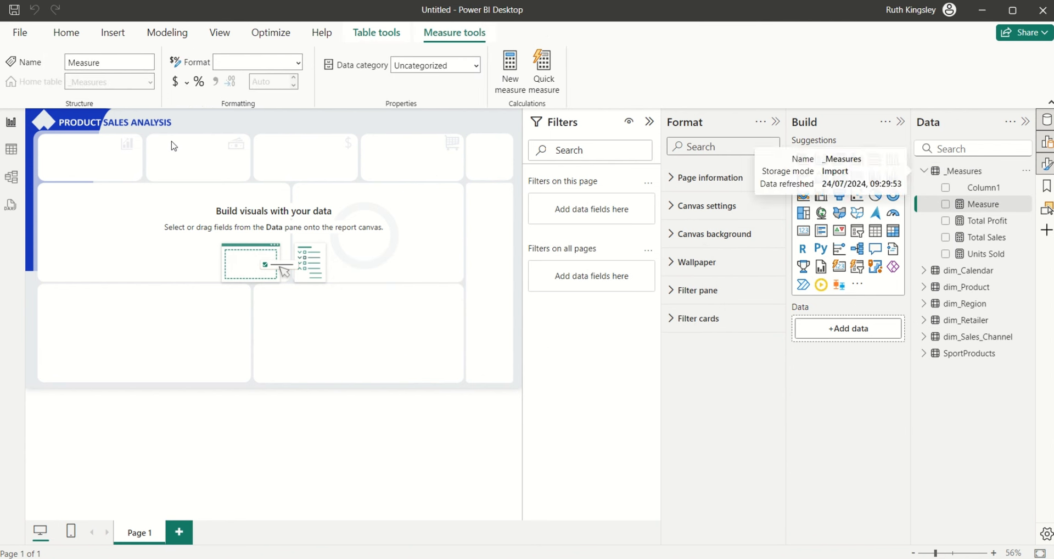
{"action": "type", "text": "Total Order"}
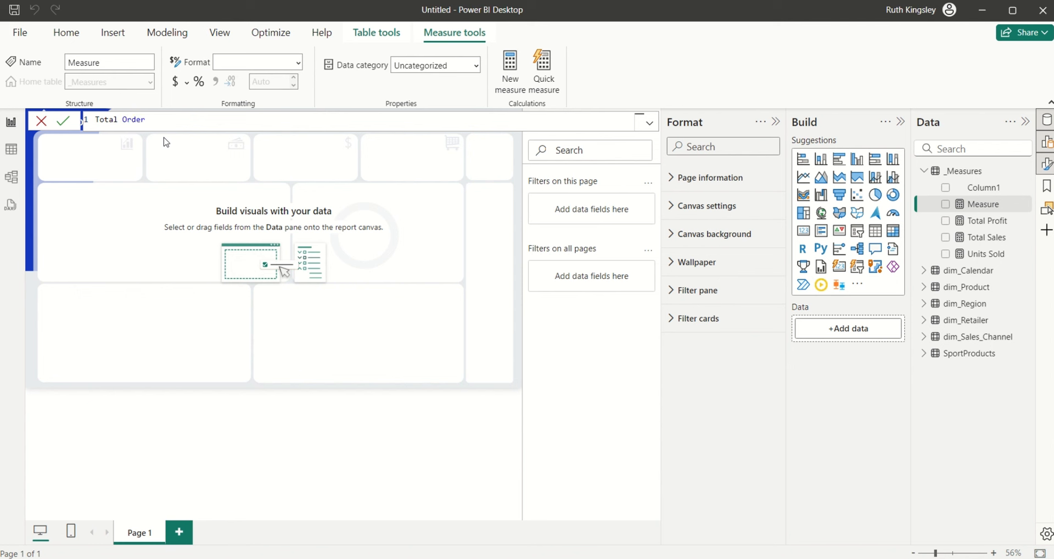
{"action": "type", "text": "s = count"}
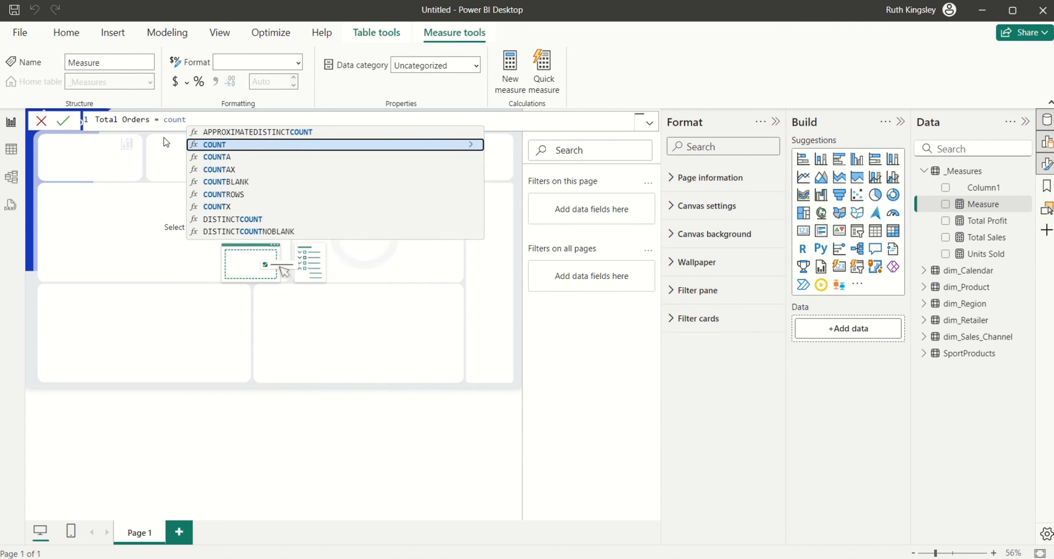
{"action": "key", "text": "Tab"}
{"action": "type", "text": "ino"}
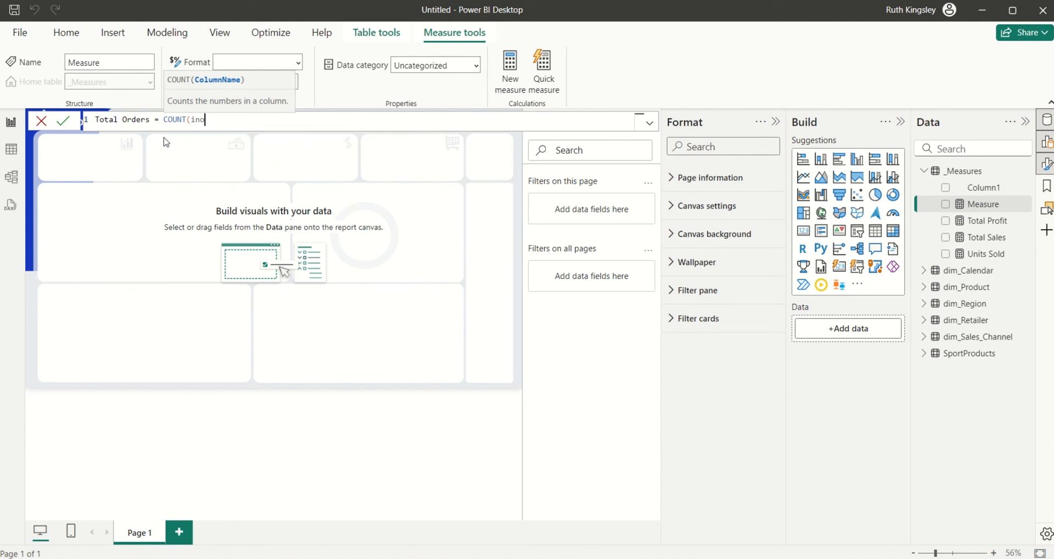
{"action": "key", "text": "BackSpace"}
{"action": "type", "text": "vo"}
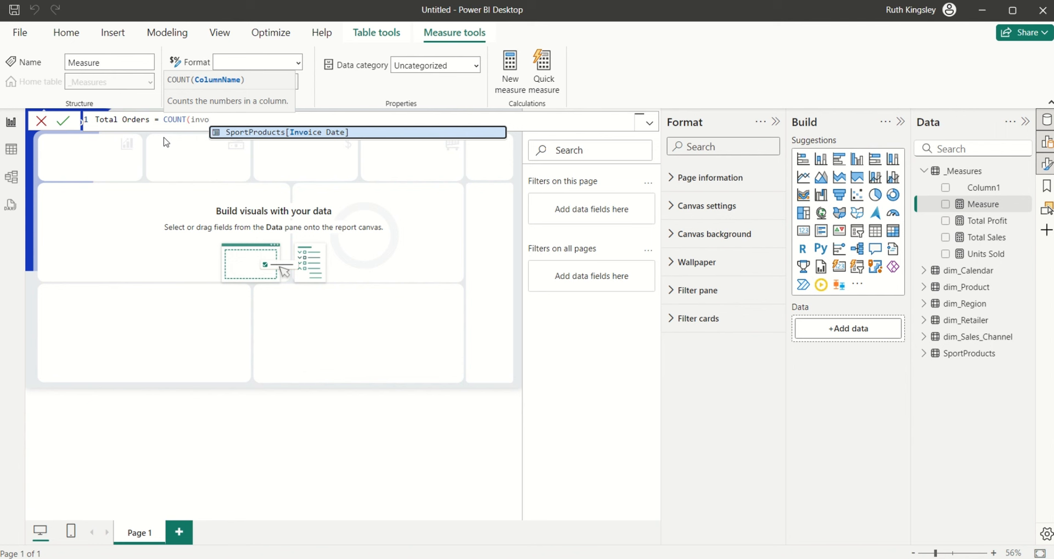
{"action": "key", "text": "Tab"}
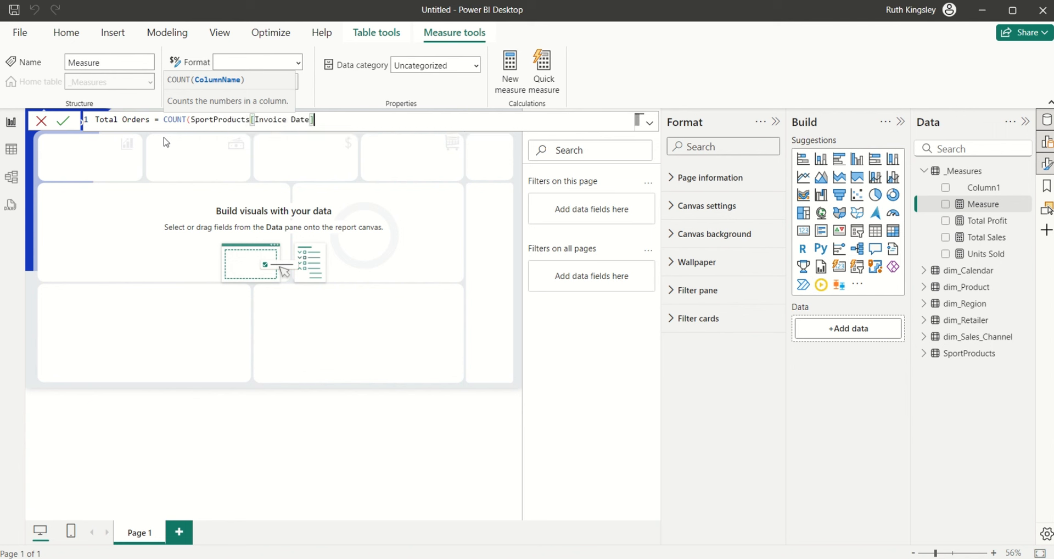
{"action": "type", "text": ")"}
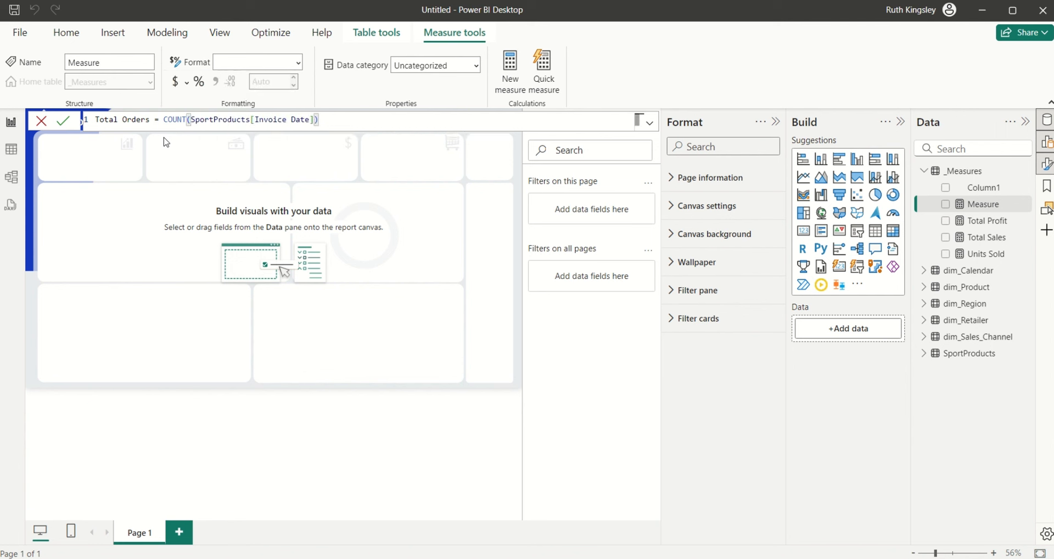
{"action": "key", "text": "Return"}
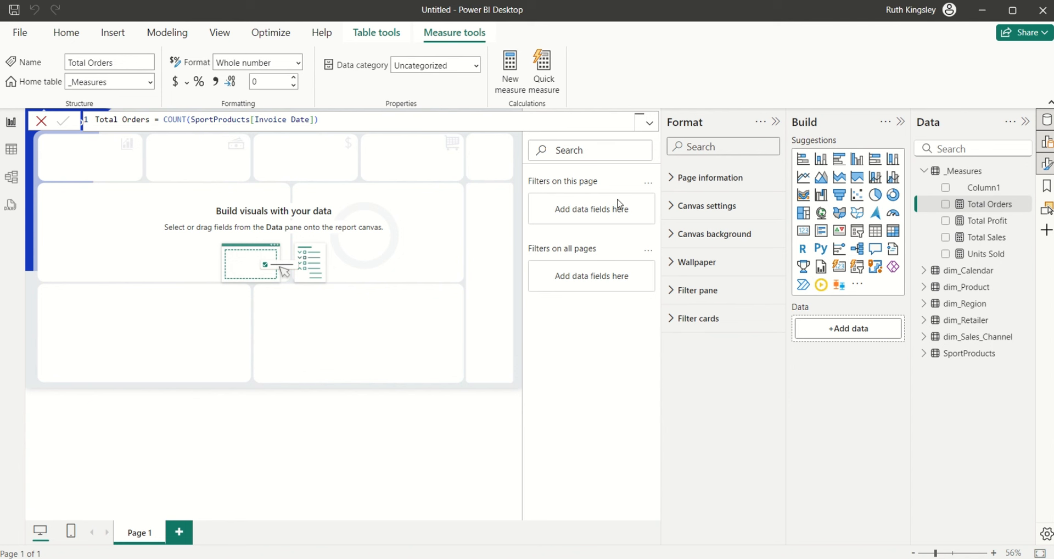
{"action": "left_click", "coordinate": [515, 184]}
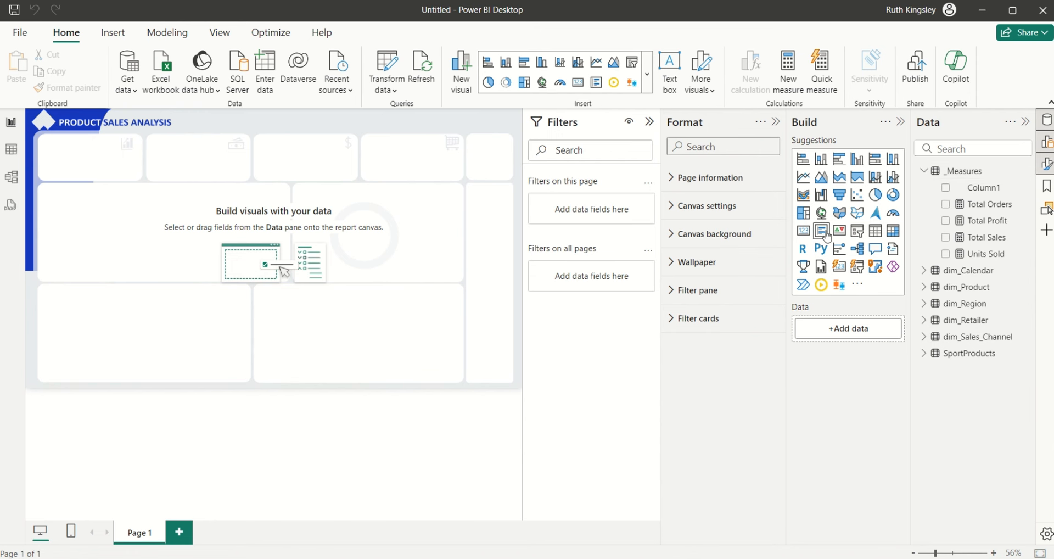
- Insert an empty card visual and move and resize it to fit the template's first KPI tile, below the PRODUCT SALES ANALYSIS title
{"action": "left_click", "coordinate": [803, 231]}
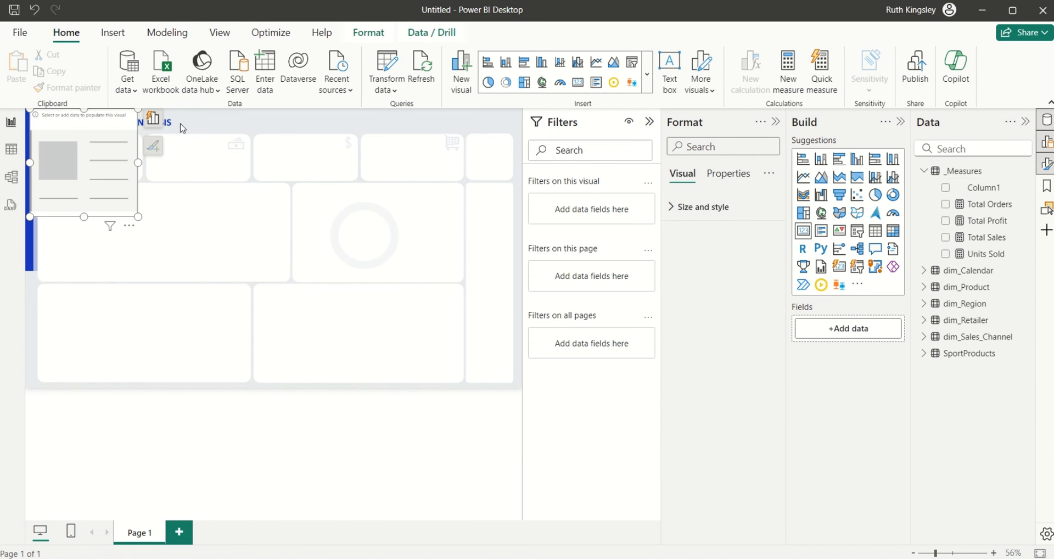
{"action": "left_click_drag", "start_coordinate": [94, 145], "coordinate": [102, 195]}
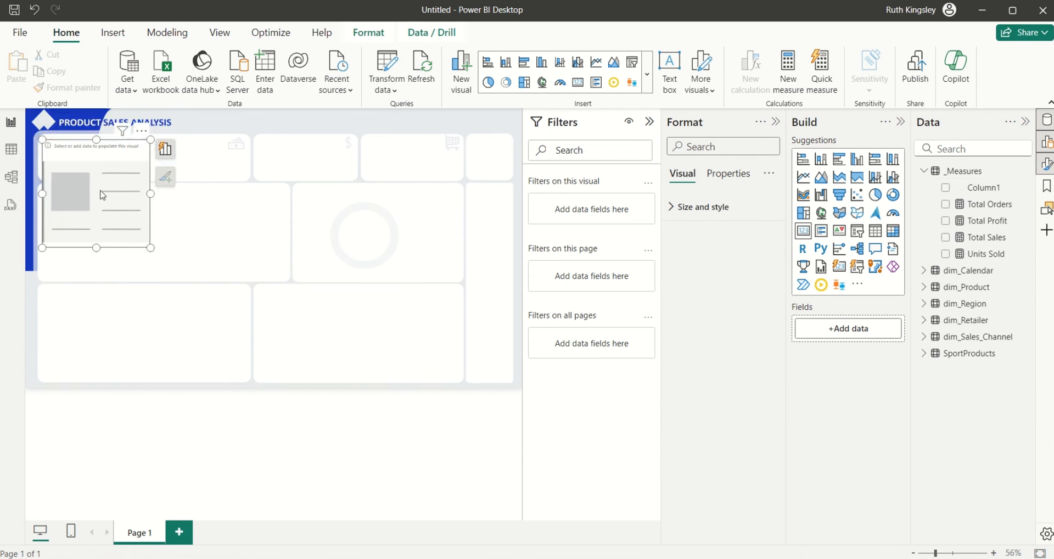
{"action": "left_click_drag", "start_coordinate": [95, 249], "coordinate": [95, 181]}
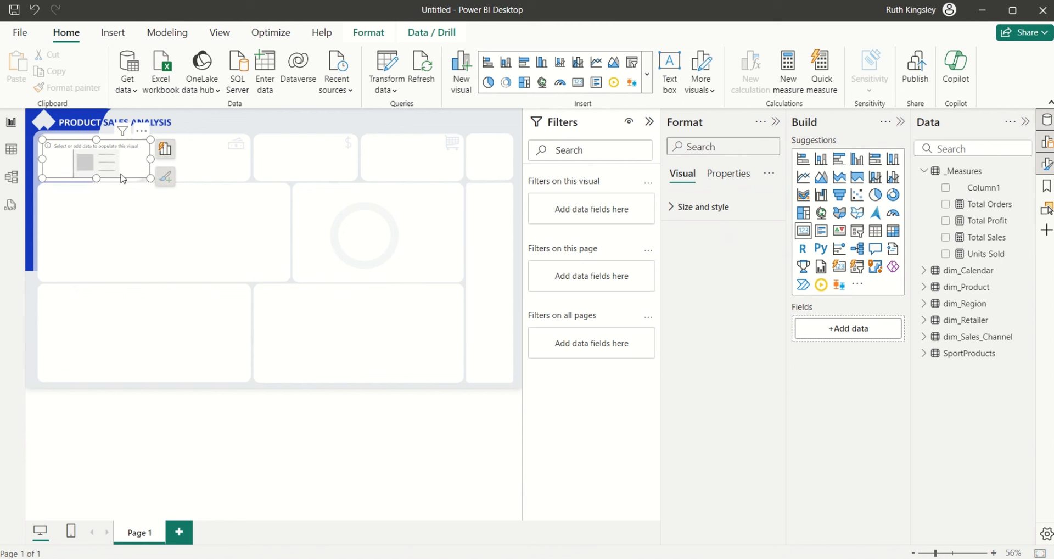
{"action": "left_click_drag", "start_coordinate": [147, 162], "coordinate": [140, 163]}
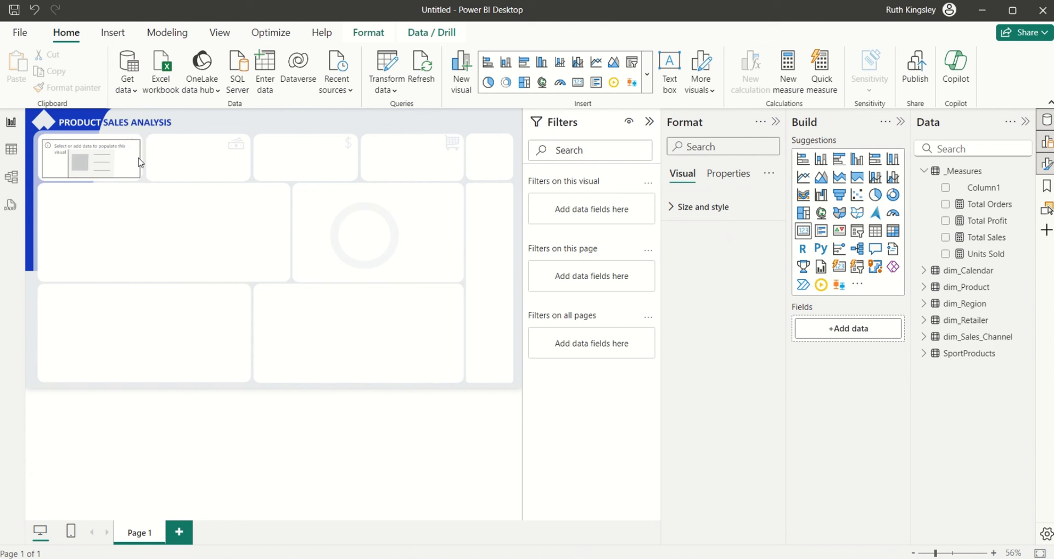
{"action": "left_click_drag", "start_coordinate": [139, 161], "coordinate": [138, 159]}
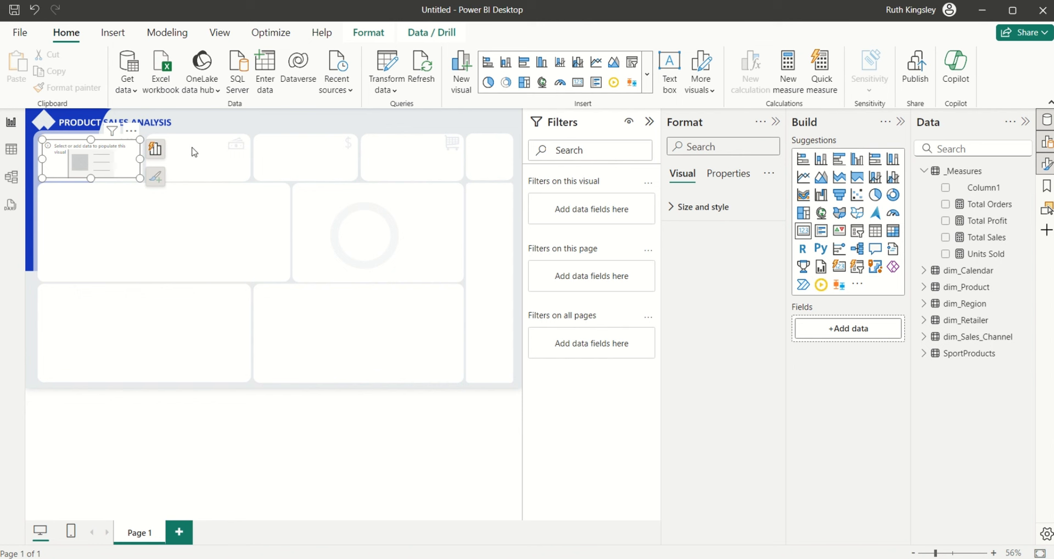
- Set the report page's canvas type to Custom with a height of 1080 px and a width of 1920 px
{"action": "left_click", "coordinate": [214, 130]}
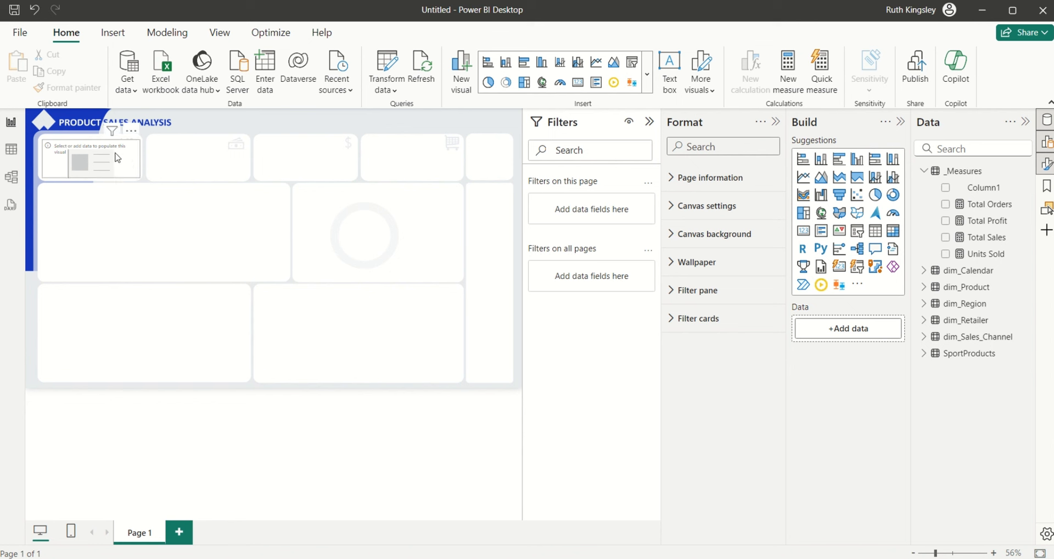
{"action": "left_click", "coordinate": [679, 212]}
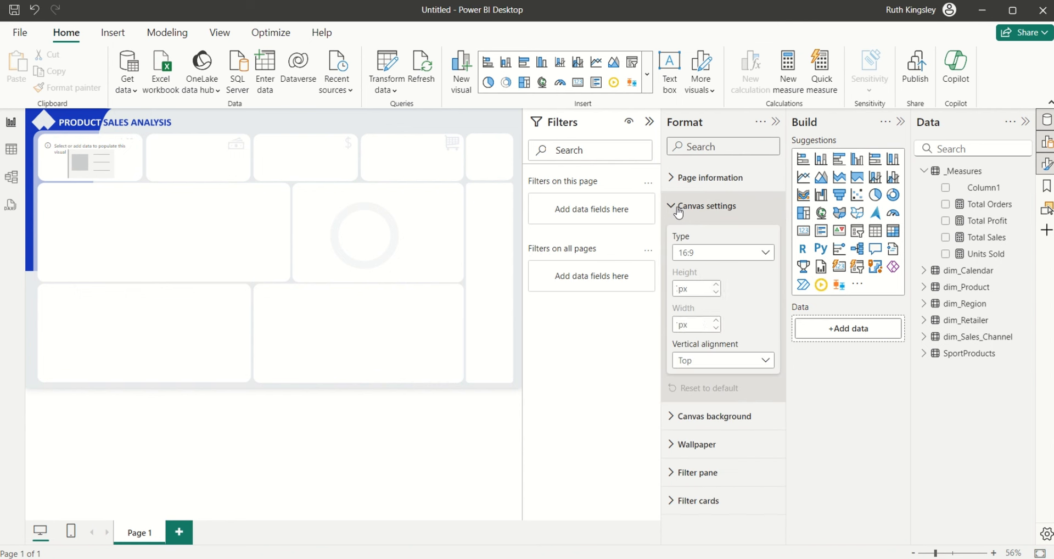
{"action": "left_click", "coordinate": [758, 255]}
{"action": "left_click", "coordinate": [697, 336]}
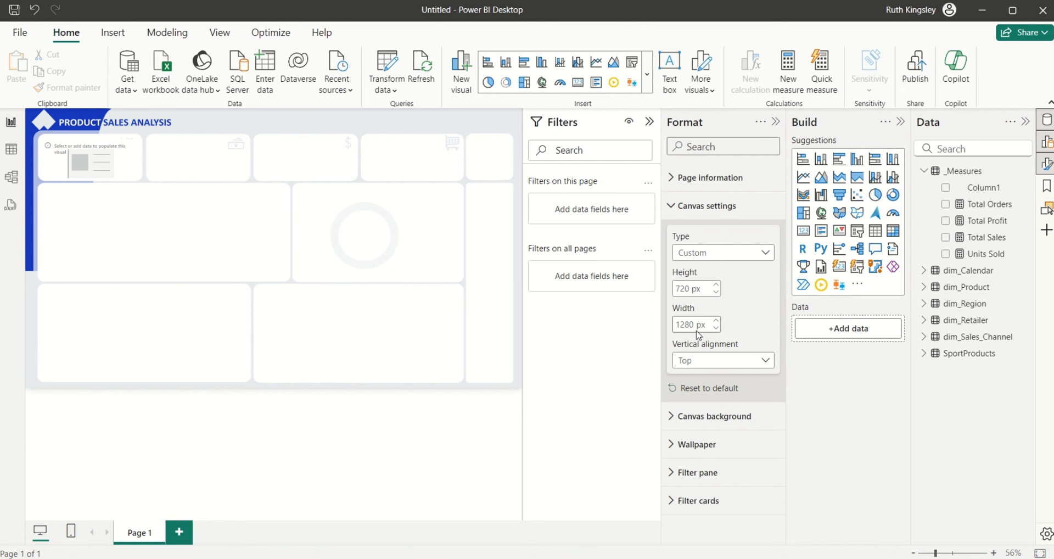
{"action": "double_click", "coordinate": [691, 289]}
{"action": "type", "text": "108"}
{"action": "key", "text": "Return"}
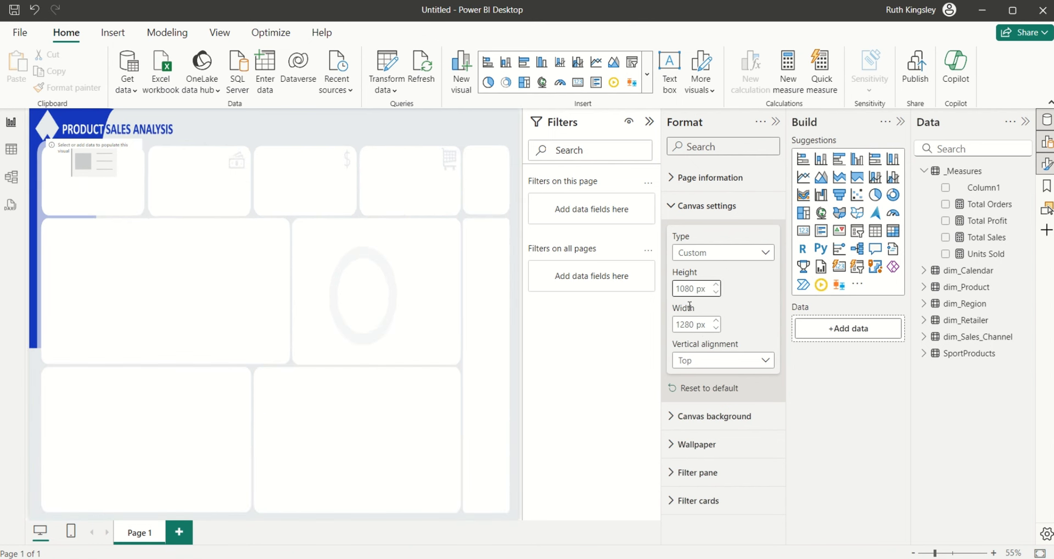
{"action": "double_click", "coordinate": [694, 325]}
{"action": "type", "text": "19"}
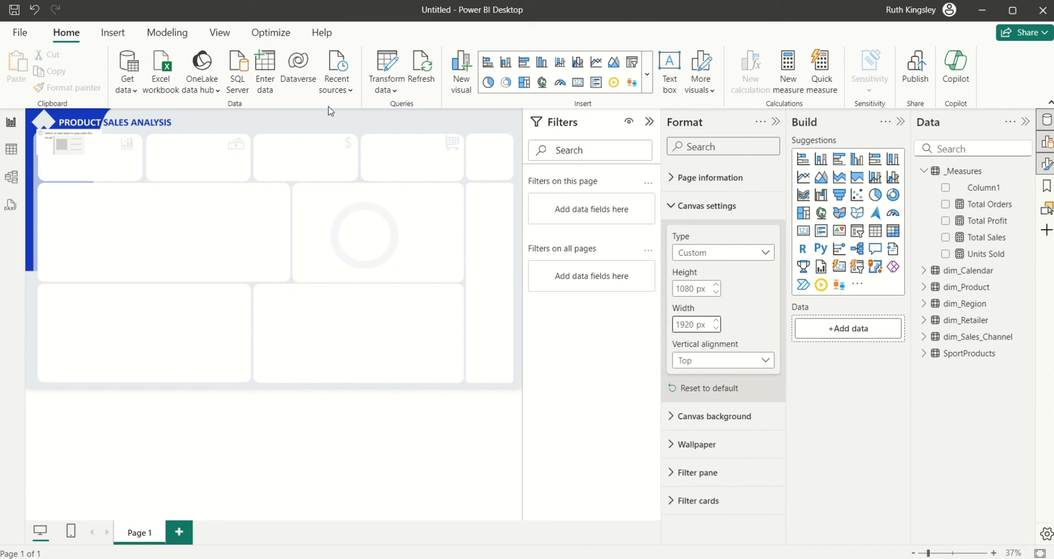
- Fit the new card visual to the first KPI tile and add Total Sales, Total Profit, Units Sold and Total Orders to it
{"action": "left_click_drag", "start_coordinate": [83, 147], "coordinate": [92, 159]}
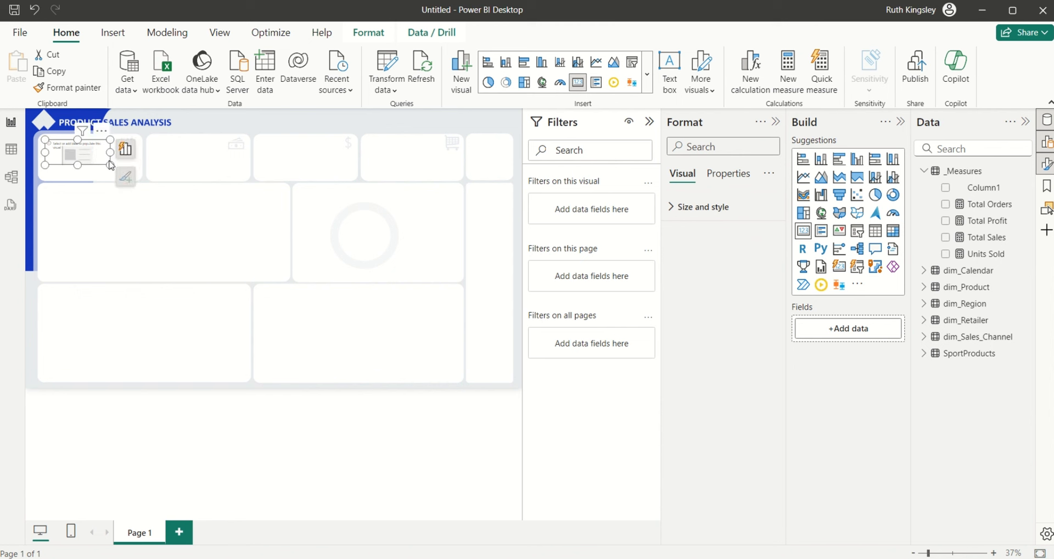
{"action": "left_click_drag", "start_coordinate": [111, 165], "coordinate": [134, 176]}
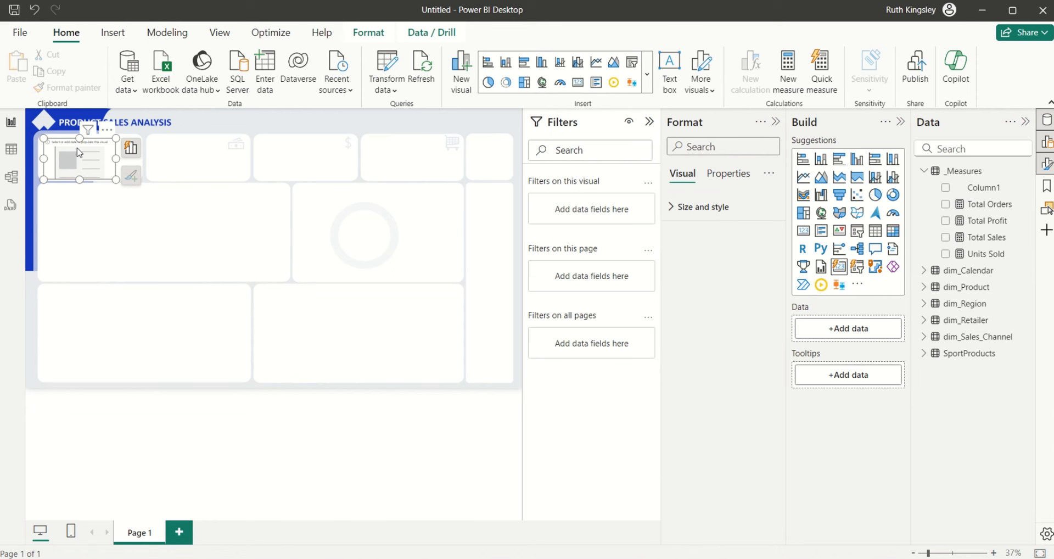
{"action": "left_click", "coordinate": [946, 237]}
{"action": "left_click", "coordinate": [946, 221]}
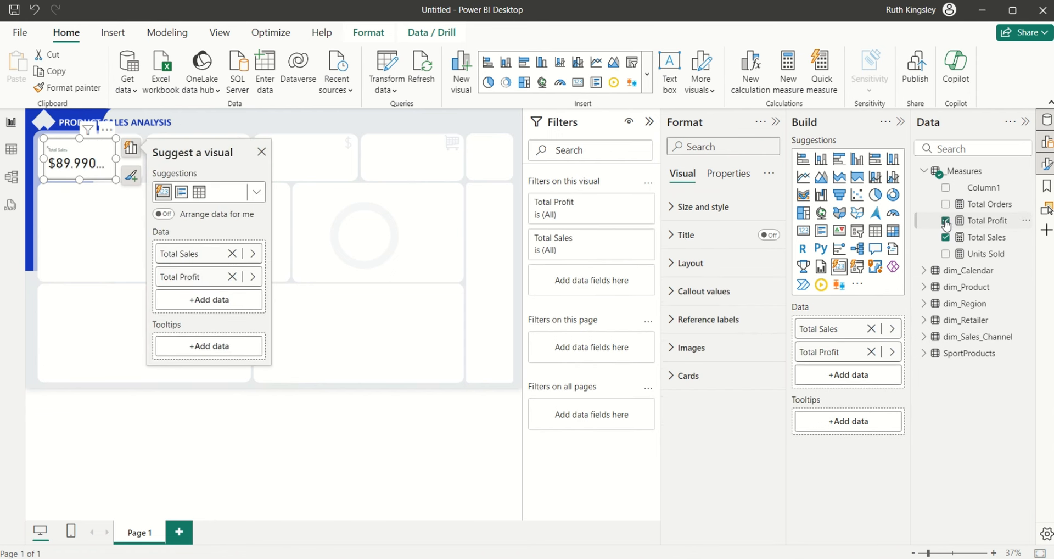
{"action": "left_click", "coordinate": [946, 253]}
{"action": "left_click", "coordinate": [946, 205]}
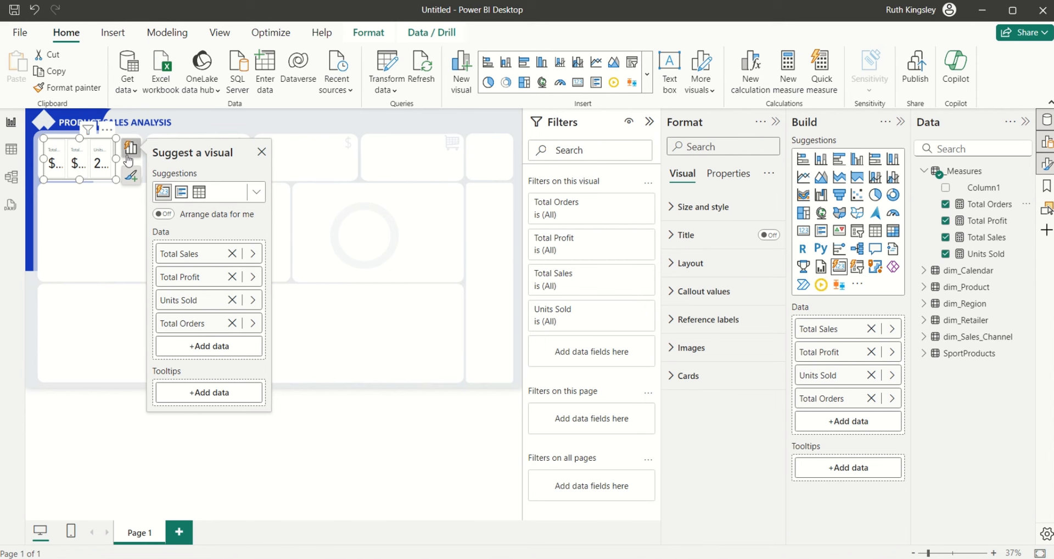
- Set the card visual's maximum cards shown to 4 and widen the visual across the template's four KPI tiles
{"action": "left_click_drag", "start_coordinate": [116, 158], "coordinate": [202, 158]}
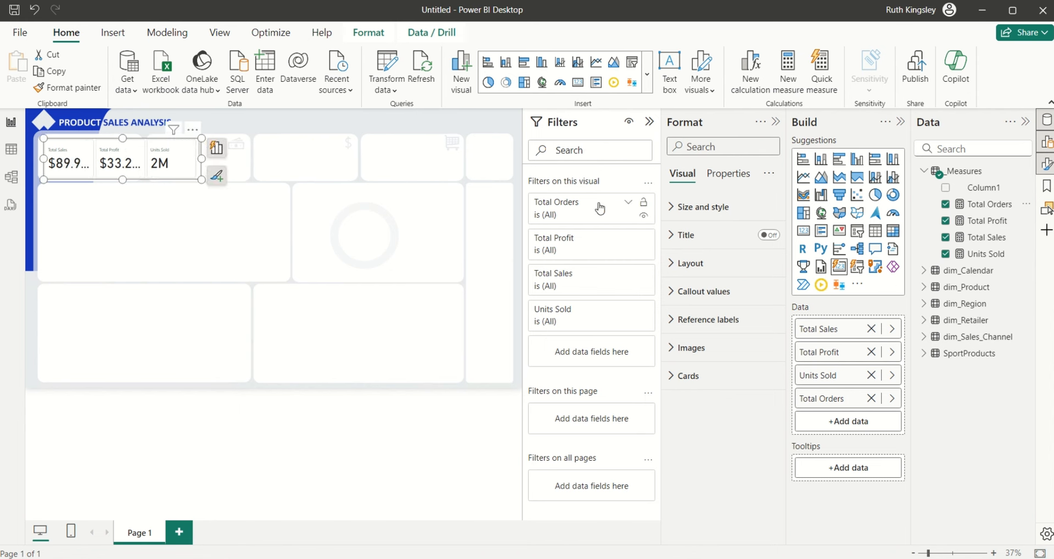
{"action": "left_click", "coordinate": [672, 265]}
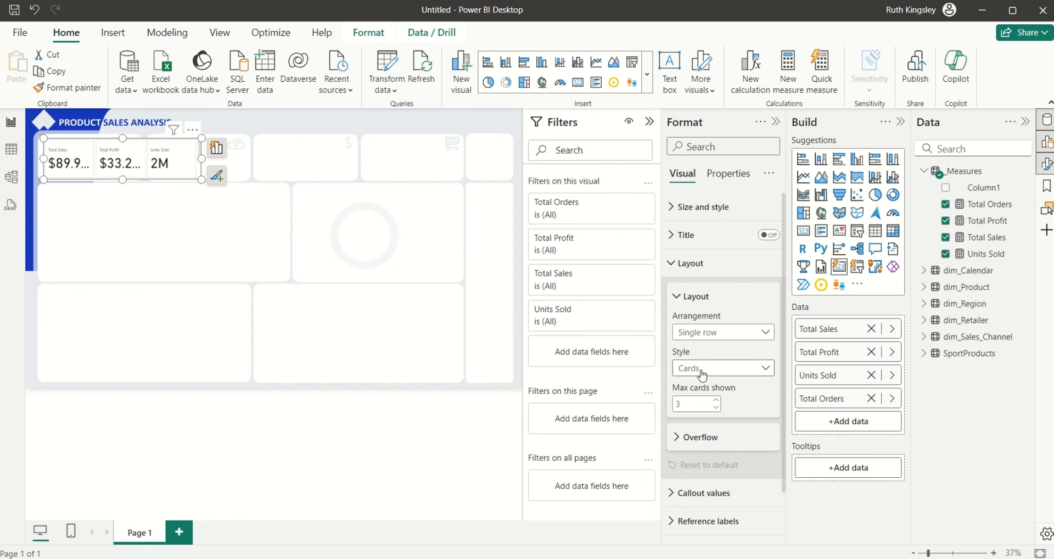
{"action": "double_click", "coordinate": [687, 399]}
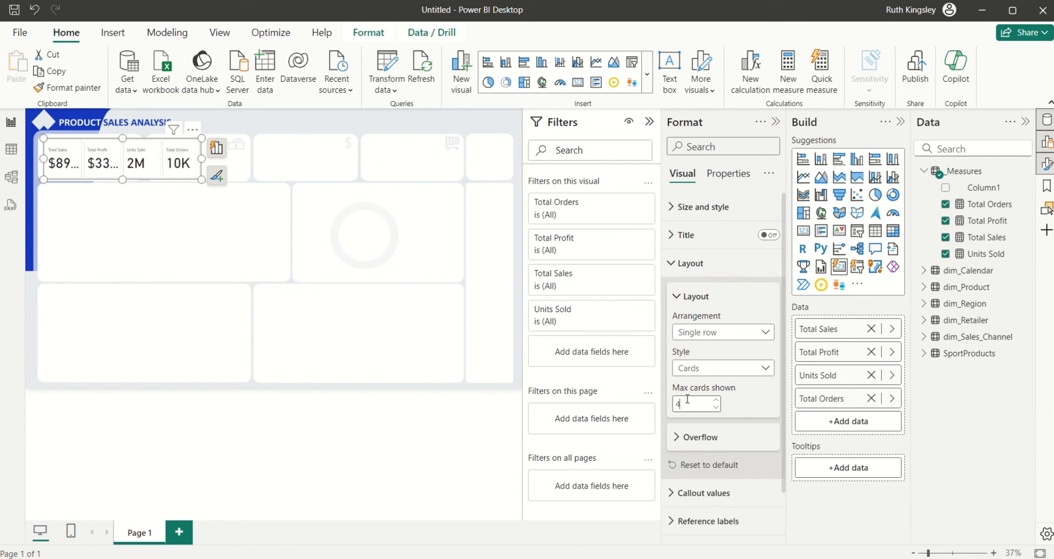
{"action": "left_click", "coordinate": [687, 400]}
{"action": "left_click_drag", "start_coordinate": [202, 159], "coordinate": [475, 171]}
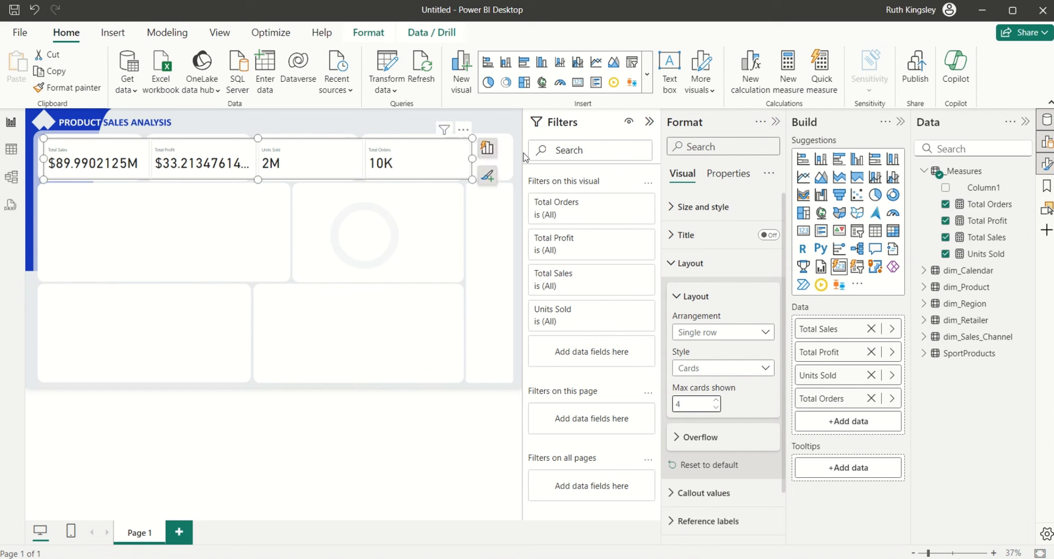
- Set the Total Sales measure's number of decimal places to 2
{"action": "left_click", "coordinate": [989, 247]}
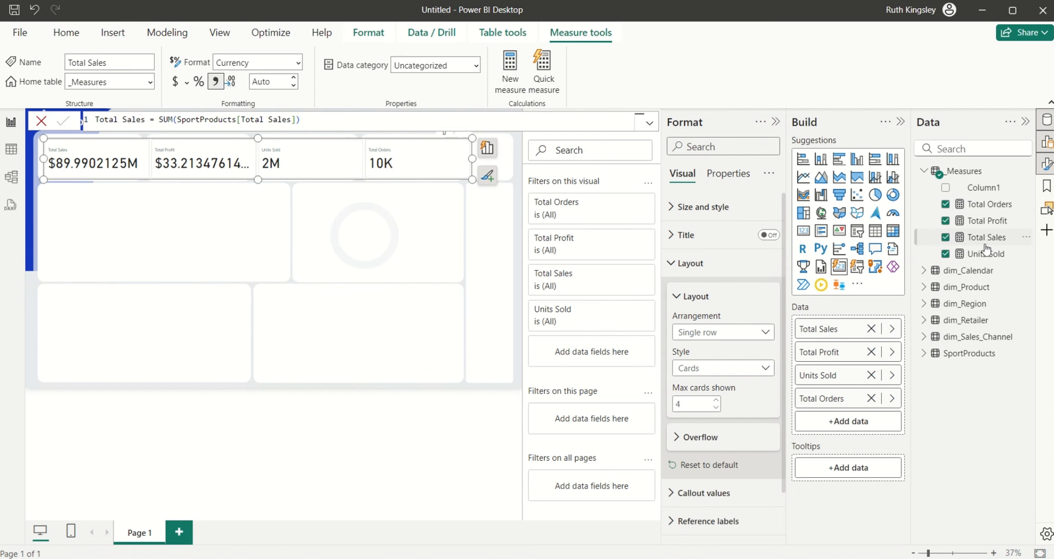
{"action": "left_click", "coordinate": [271, 86]}
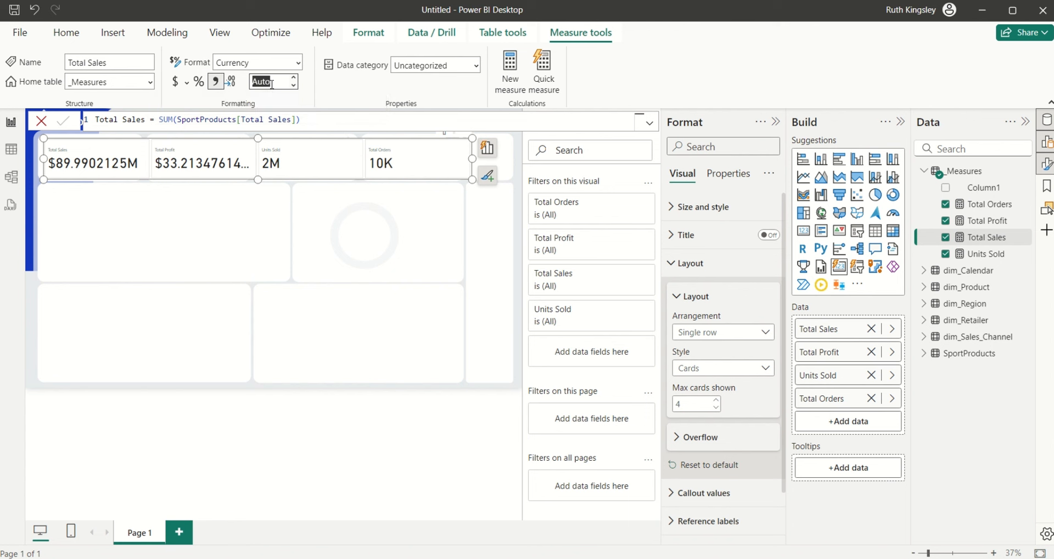
{"action": "type", "text": "2"}
{"action": "key", "text": "BackSpace"}
- Set the Total Profit measure's number of decimal places to 2
{"action": "left_click", "coordinate": [990, 225]}
{"action": "left_click", "coordinate": [990, 225]}
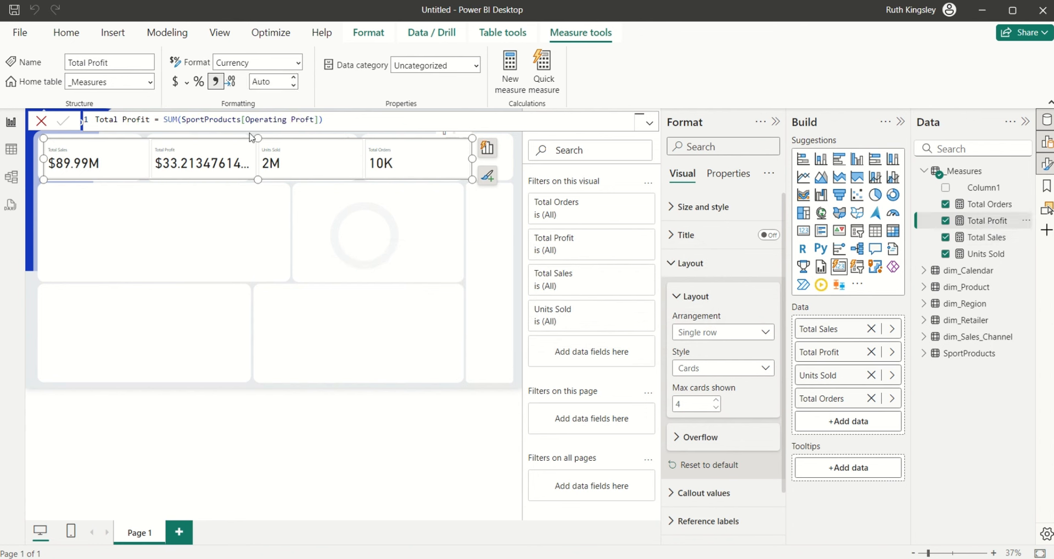
{"action": "left_click", "coordinate": [260, 82]}
{"action": "type", "text": "2"}
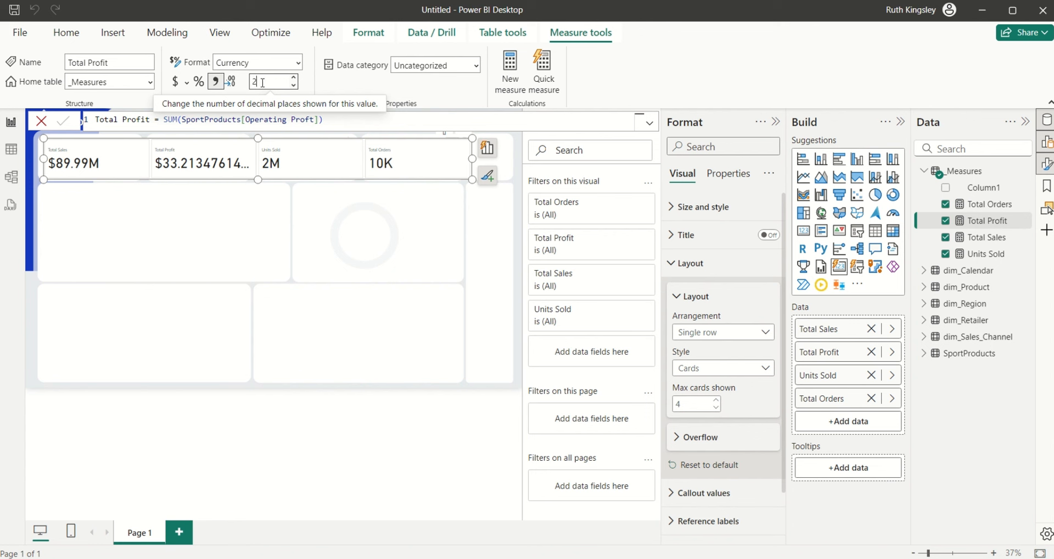
{"action": "key", "text": "Return"}
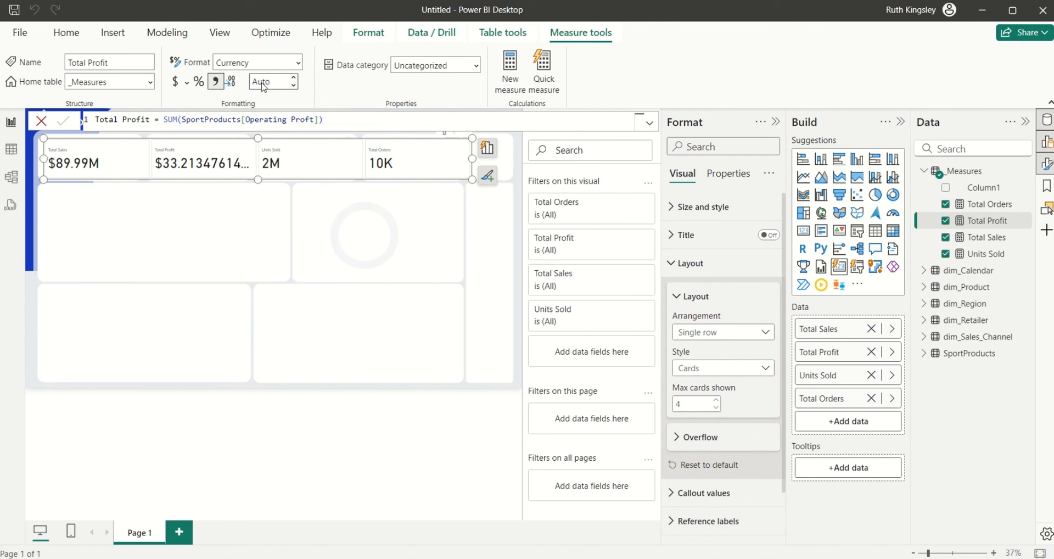
- Turn off the overall background of the KPI card visual
{"action": "left_click", "coordinate": [215, 157]}
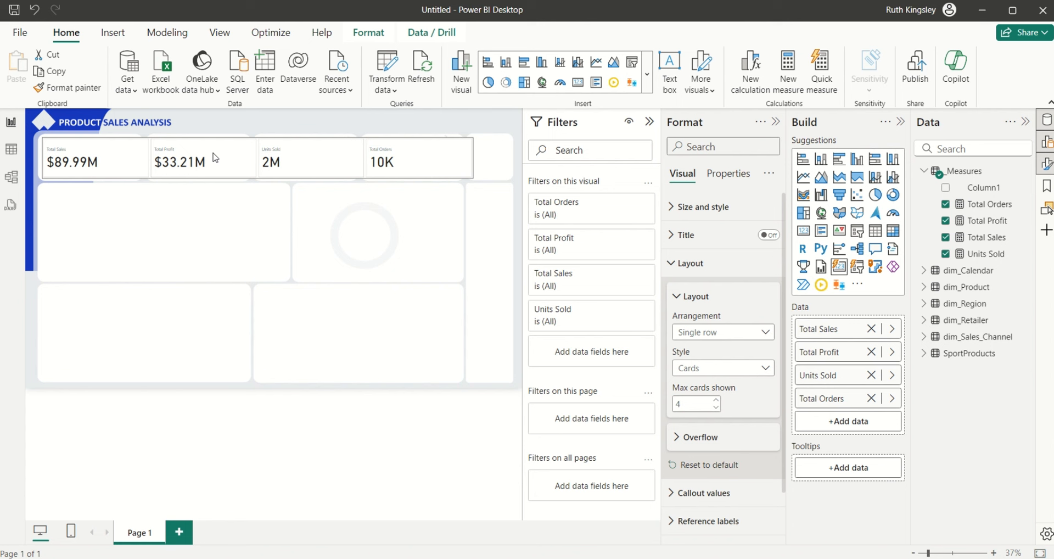
{"action": "left_click", "coordinate": [215, 157]}
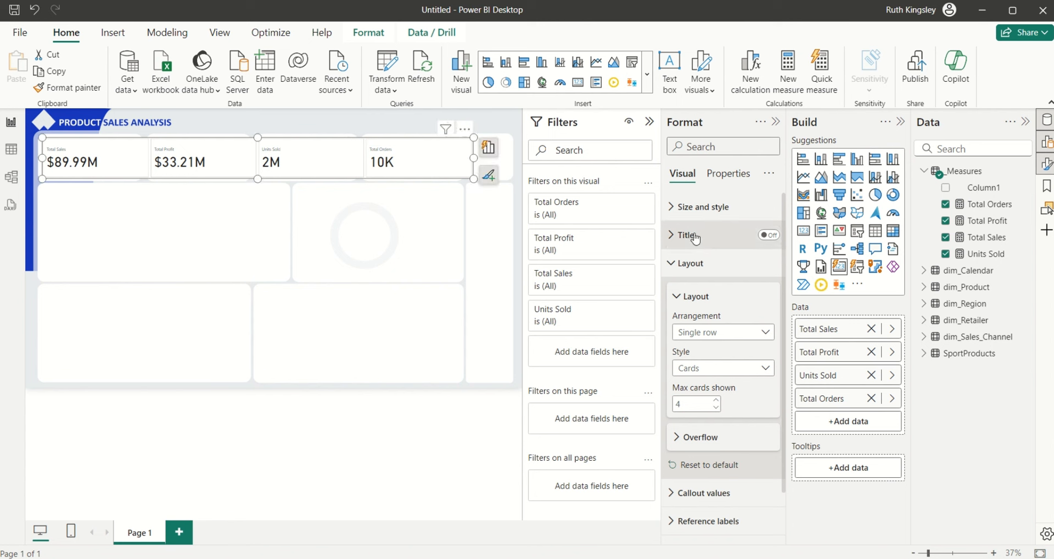
{"action": "left_click", "coordinate": [672, 211]}
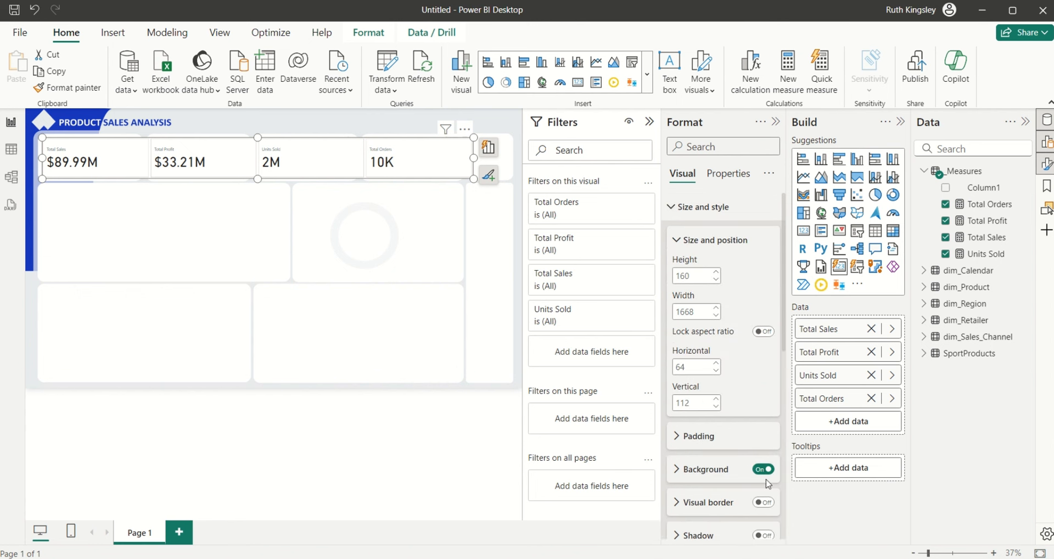
{"action": "left_click", "coordinate": [760, 471]}
{"action": "left_click", "coordinate": [670, 211]}
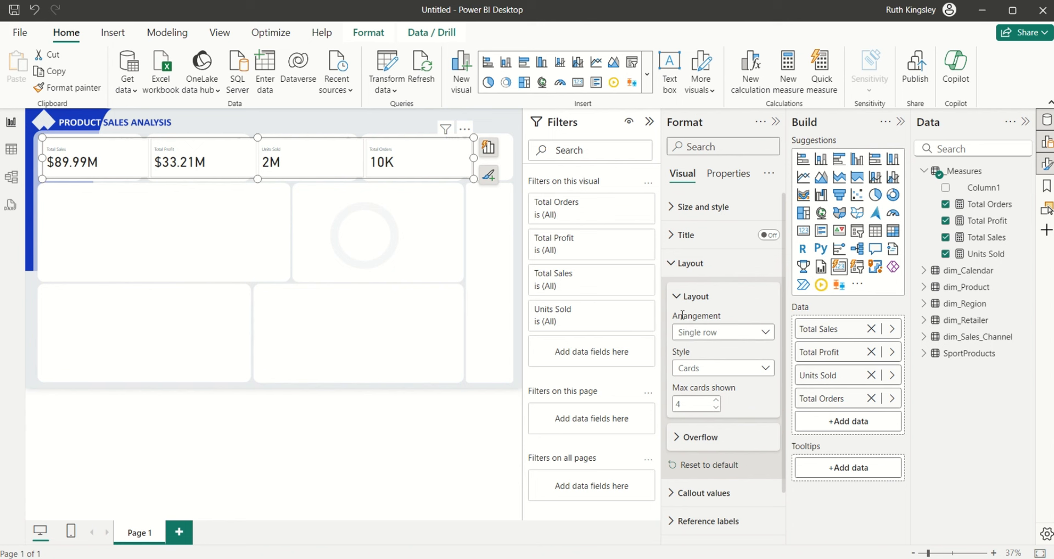
- Set the callout values of all cards to the dark blue that matches the page title
{"action": "left_click", "coordinate": [670, 267]}
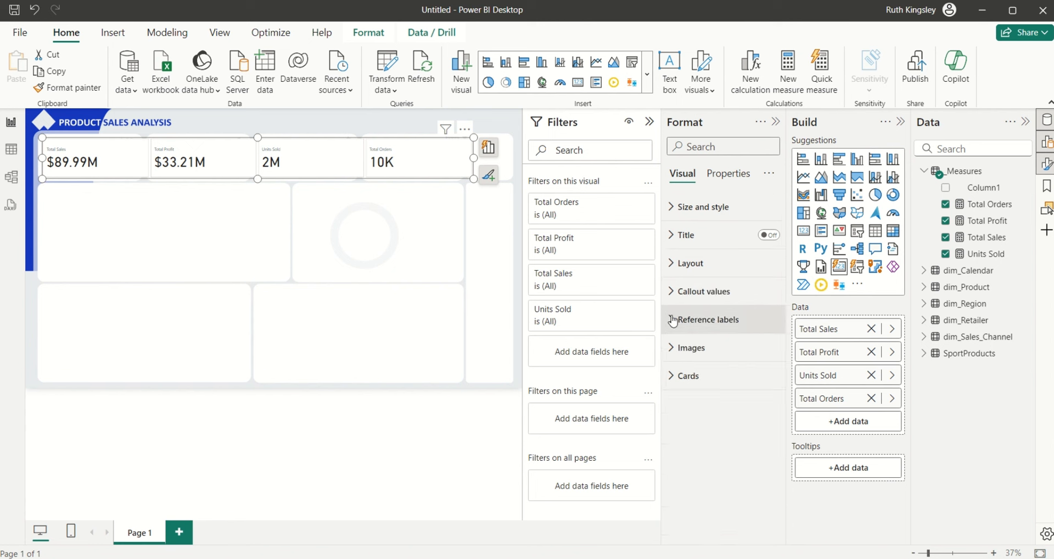
{"action": "left_click", "coordinate": [675, 296]}
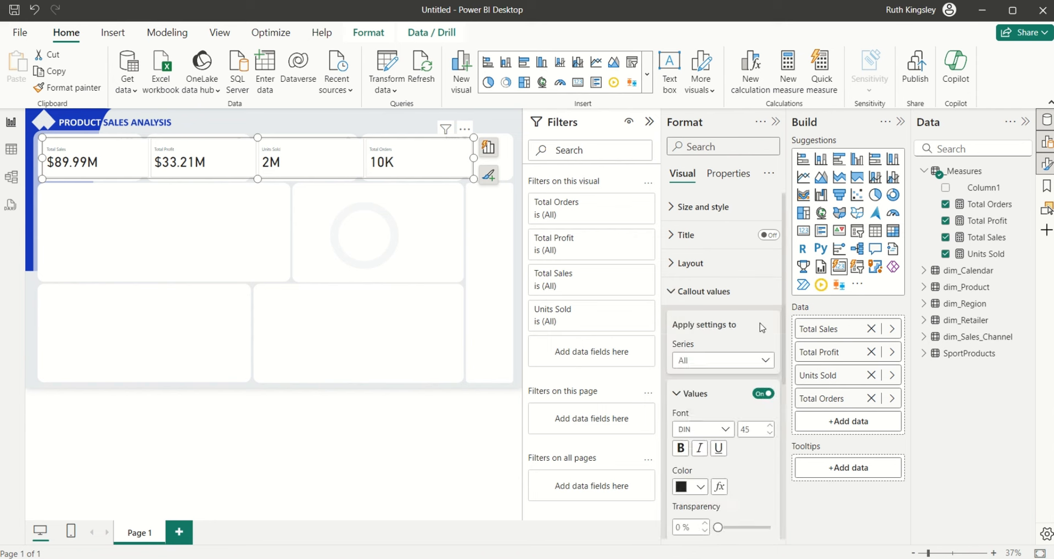
{"action": "left_click_drag", "start_coordinate": [785, 307], "coordinate": [787, 373]}
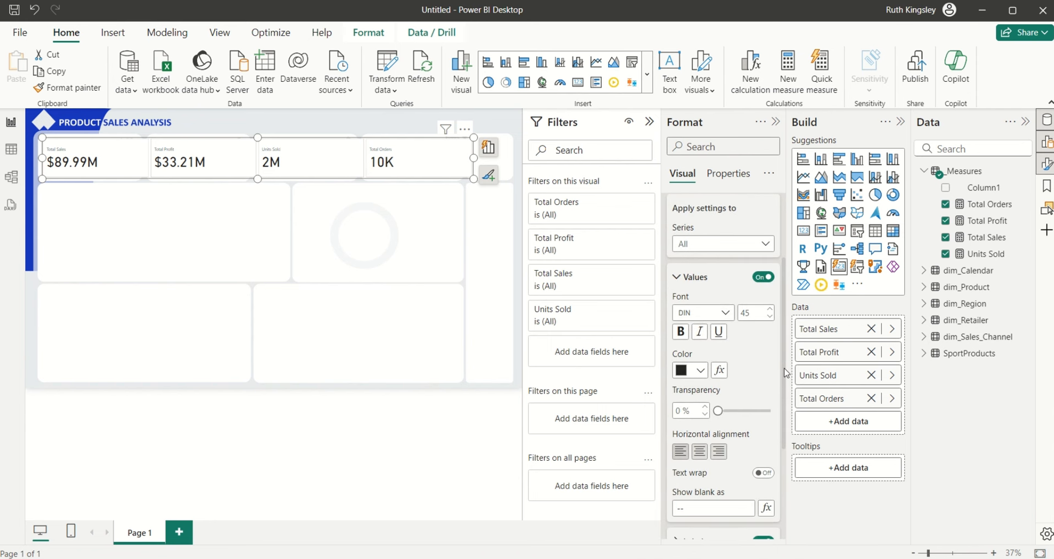
{"action": "left_click", "coordinate": [699, 371]}
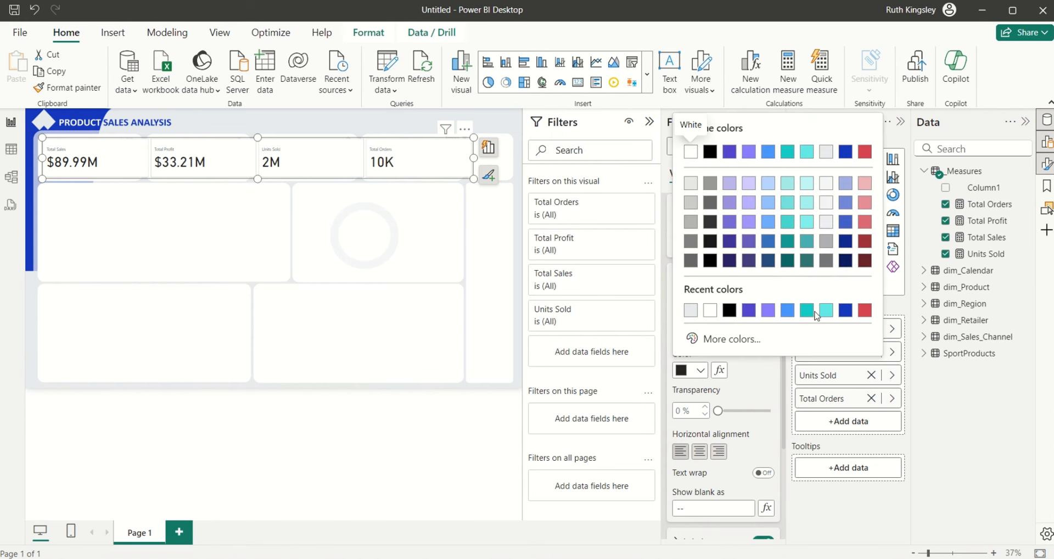
{"action": "left_click", "coordinate": [846, 311]}
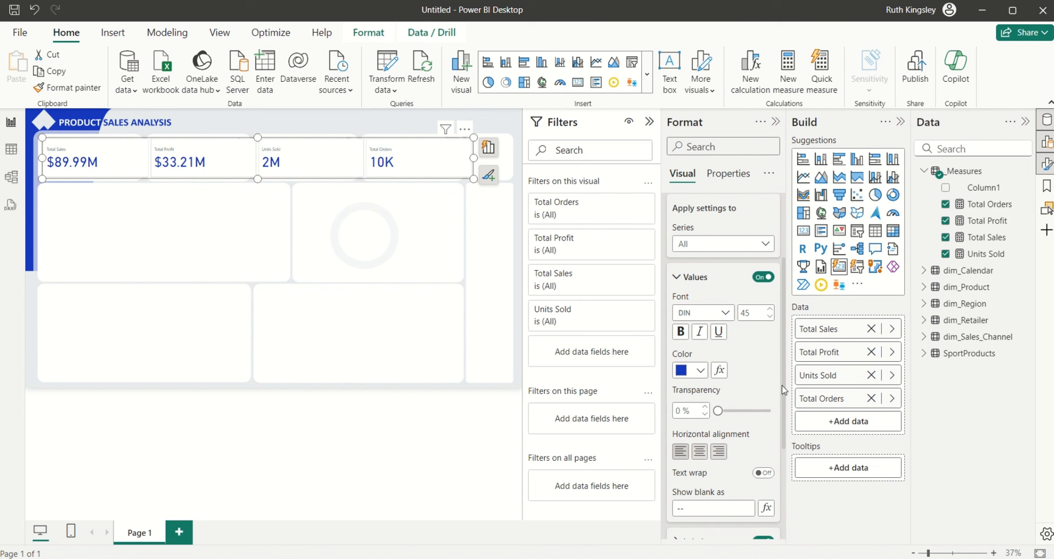
- Set the callout labels of all cards to the Below Value position and make them bold
{"action": "left_click_drag", "start_coordinate": [784, 390], "coordinate": [784, 459]}
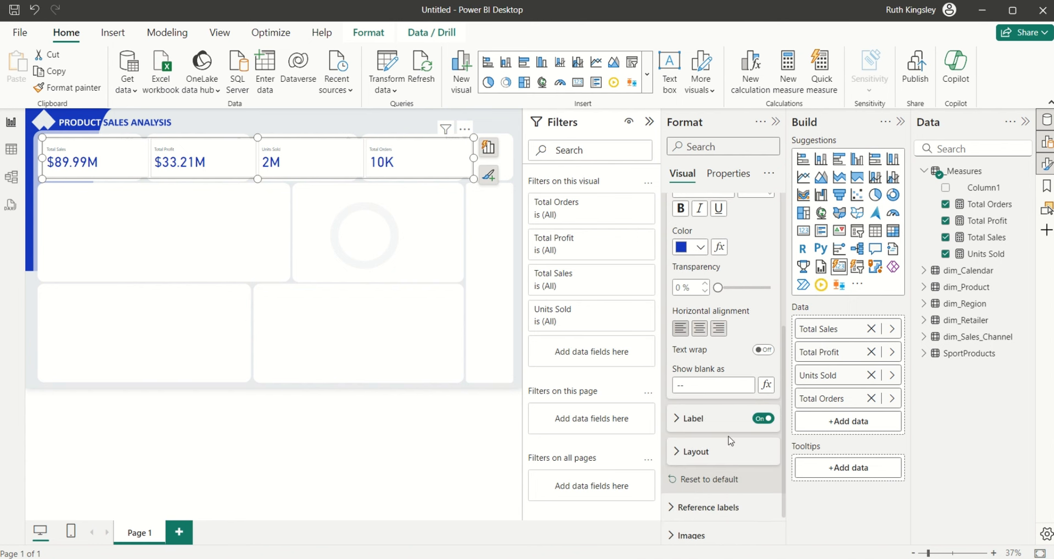
{"action": "left_click", "coordinate": [681, 418]}
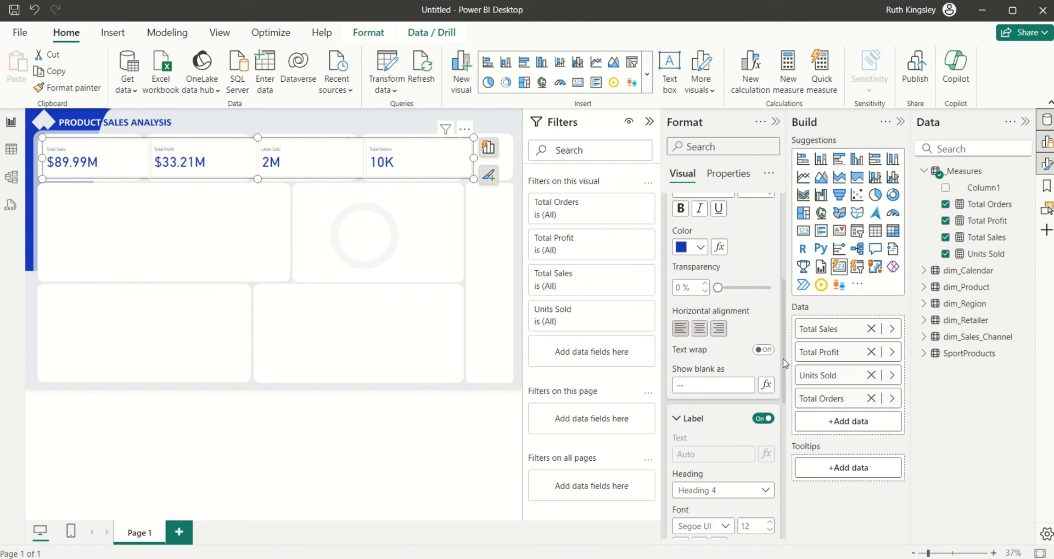
{"action": "left_click_drag", "start_coordinate": [785, 363], "coordinate": [786, 431]}
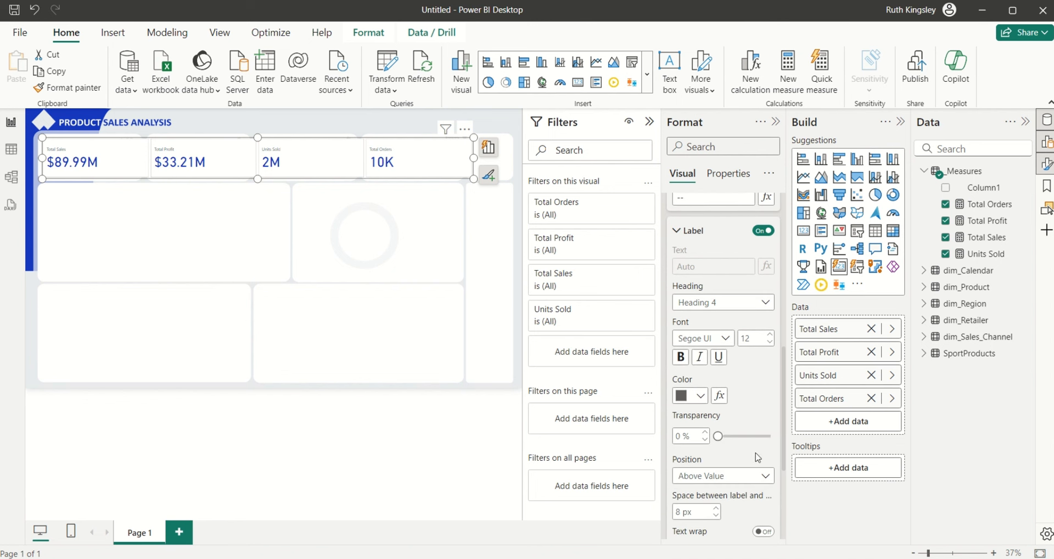
{"action": "left_click", "coordinate": [750, 476]}
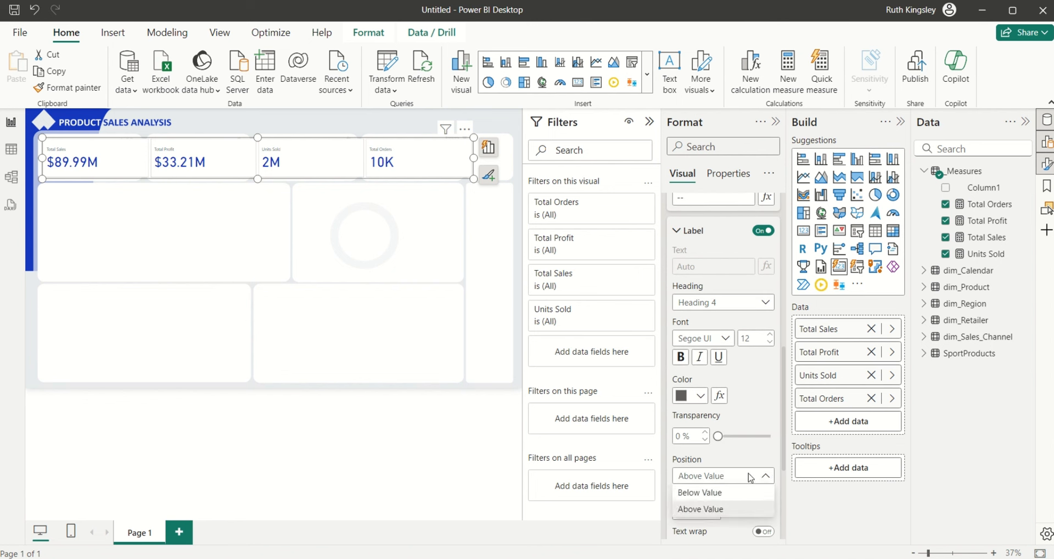
{"action": "left_click", "coordinate": [706, 495]}
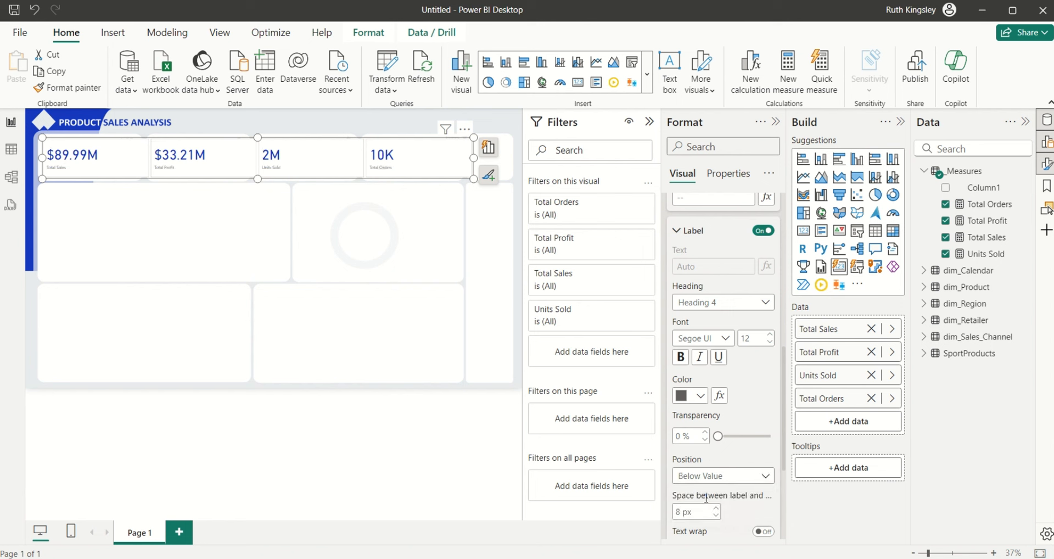
{"action": "left_click", "coordinate": [685, 365]}
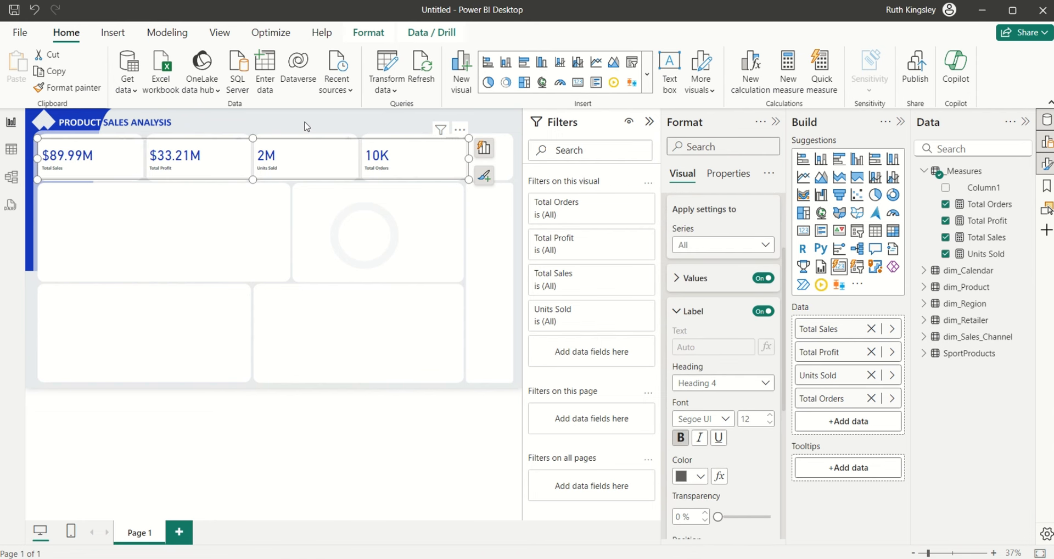
{"action": "left_click", "coordinate": [307, 127]}
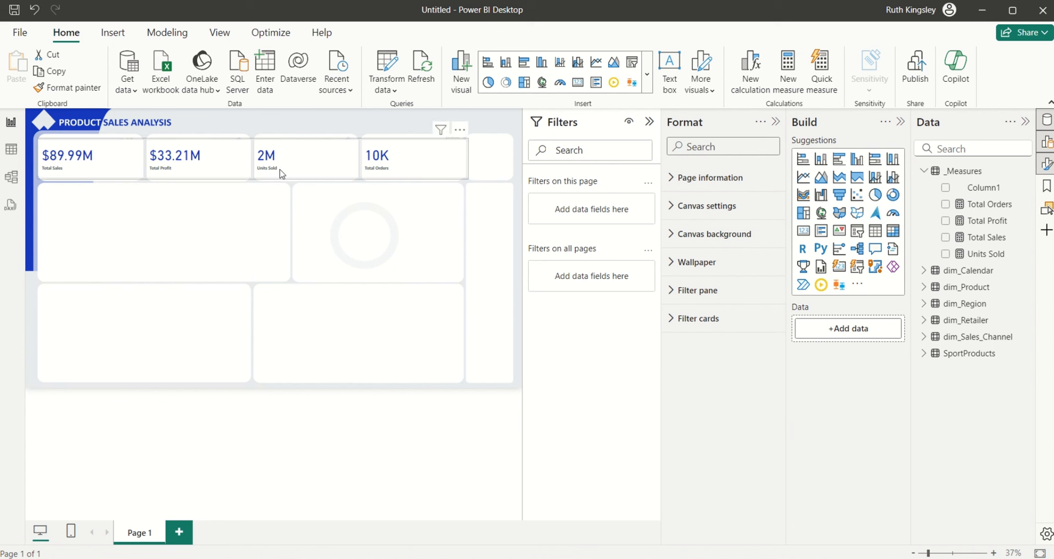
- Turn off the background and border of the individual cards and realign the visual over the KPI tiles
{"action": "left_click", "coordinate": [327, 162]}
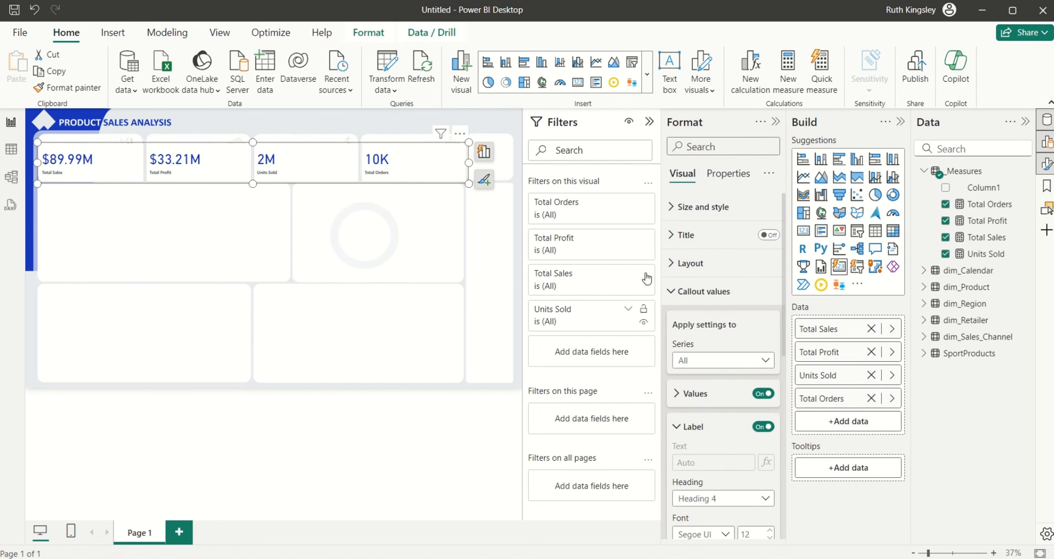
{"action": "left_click", "coordinate": [678, 297]}
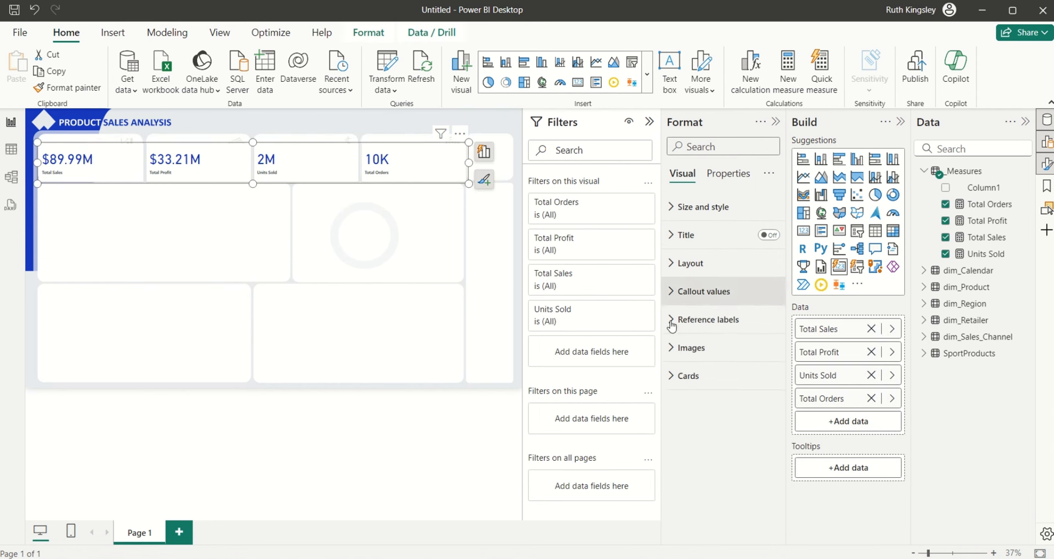
{"action": "left_click", "coordinate": [670, 378]}
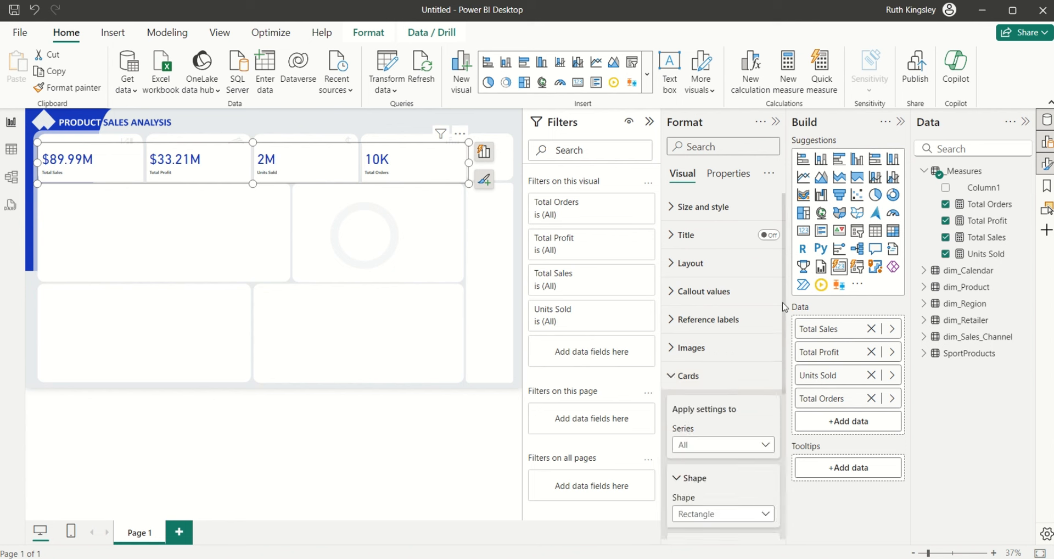
{"action": "scroll", "coordinate": [785, 303], "scroll_direction": "down", "scroll_amount": 4}
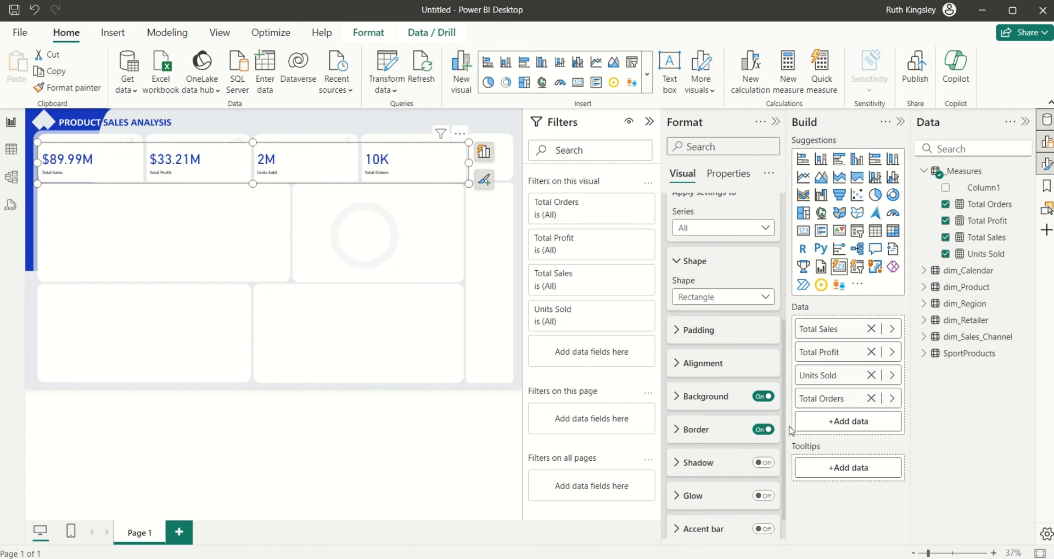
{"action": "left_click", "coordinate": [763, 396]}
{"action": "left_click", "coordinate": [762, 434]}
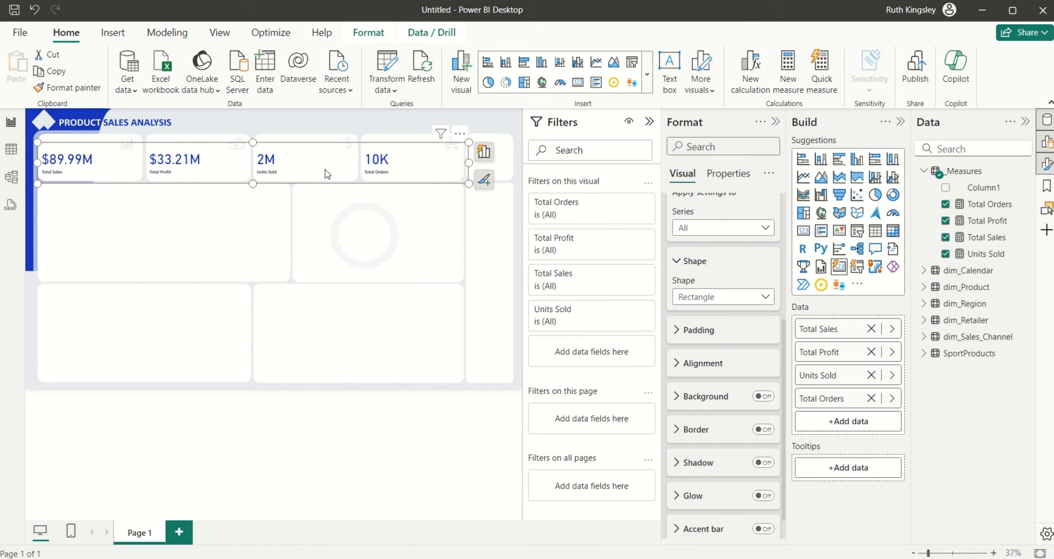
{"action": "left_click_drag", "start_coordinate": [328, 173], "coordinate": [330, 169]}
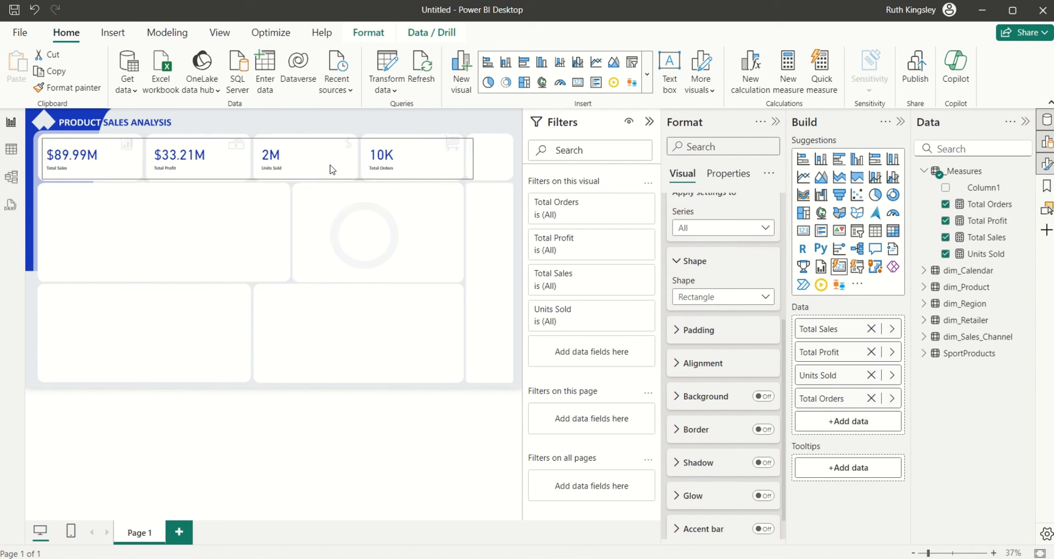
- Set the Total Orders callout value on the KPI card visual to display units None with 0 decimal places
{"action": "left_click", "coordinate": [677, 262]}
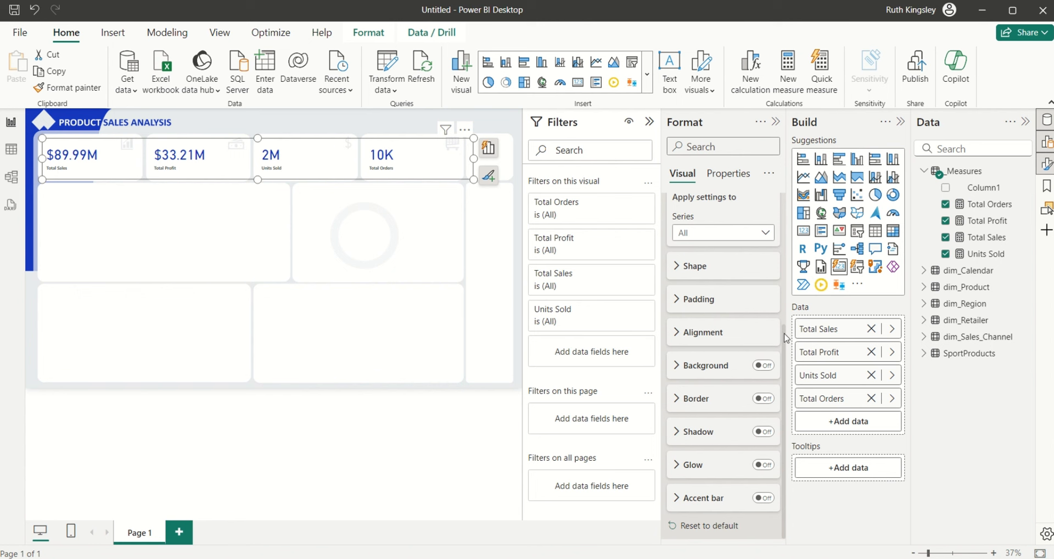
{"action": "left_click_drag", "start_coordinate": [786, 337], "coordinate": [786, 244]}
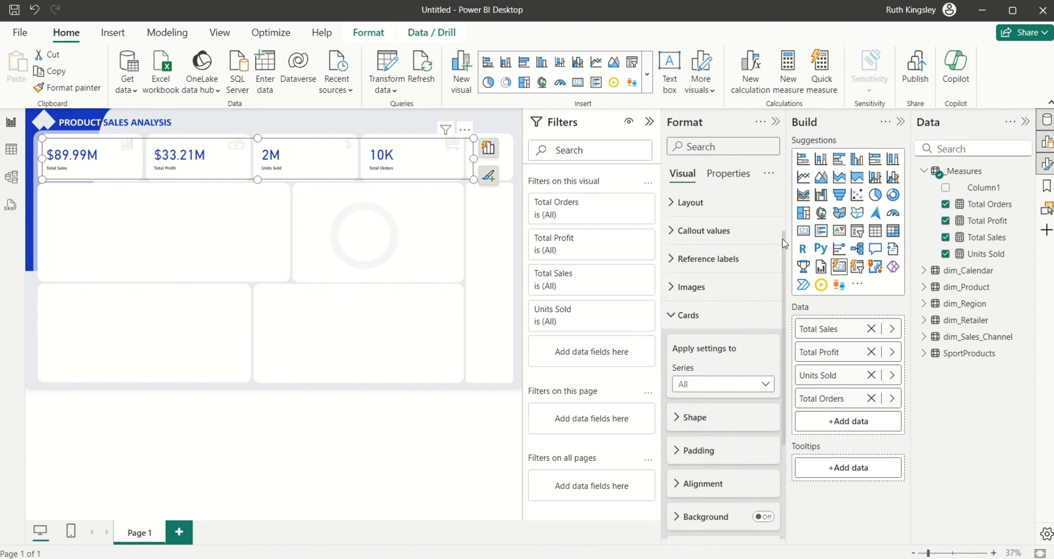
{"action": "left_click", "coordinate": [670, 321]}
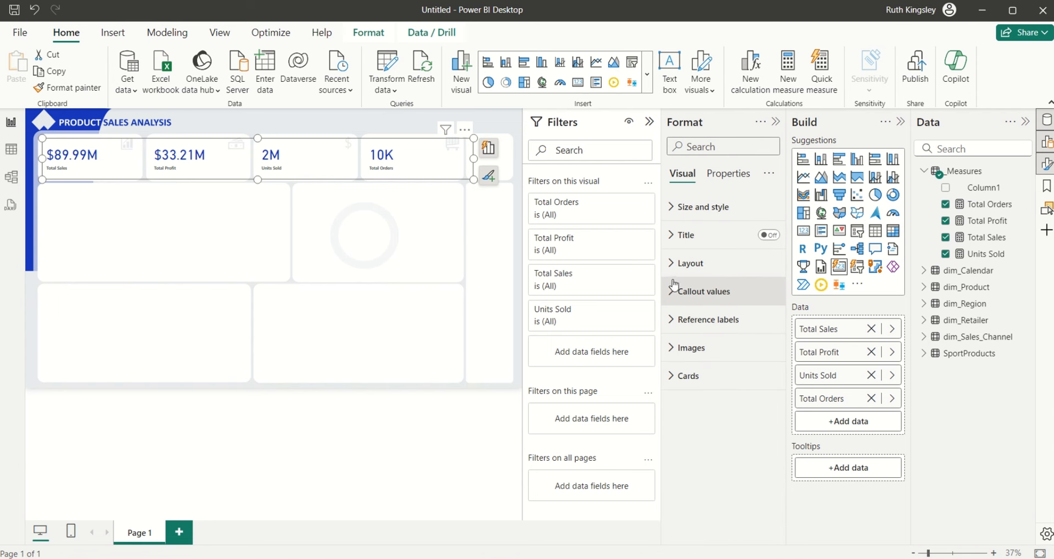
{"action": "left_click", "coordinate": [673, 293]}
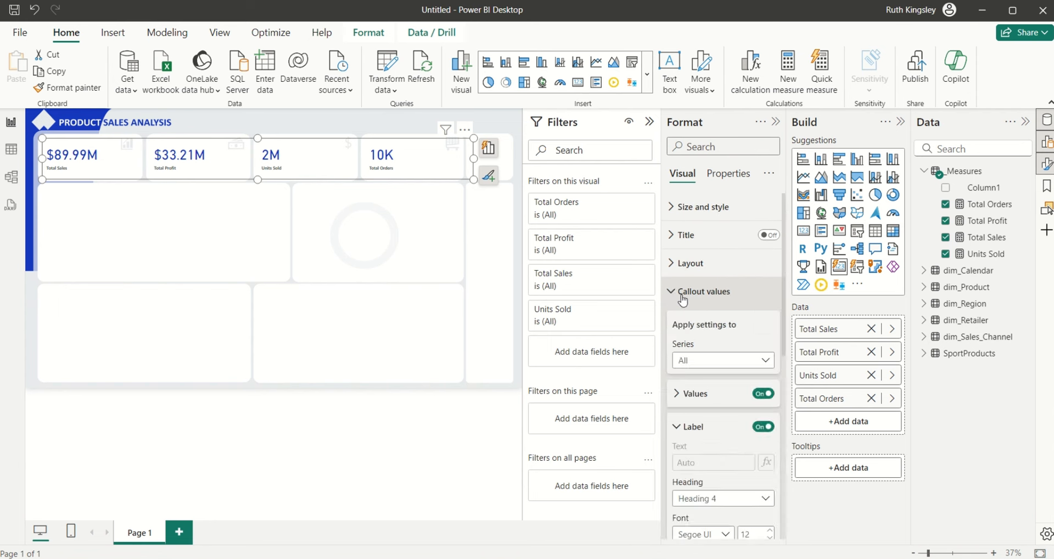
{"action": "left_click", "coordinate": [765, 360]}
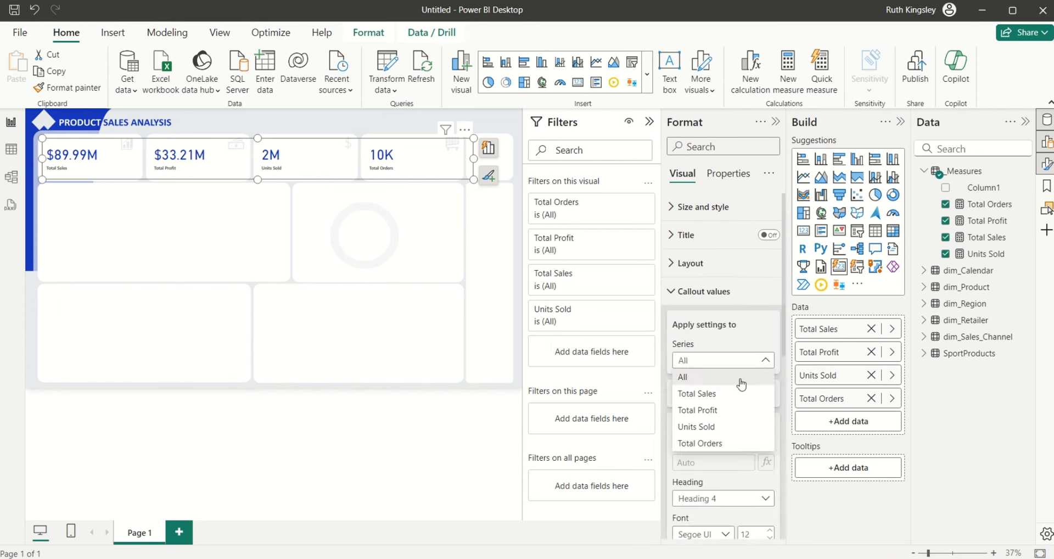
{"action": "left_click", "coordinate": [712, 446]}
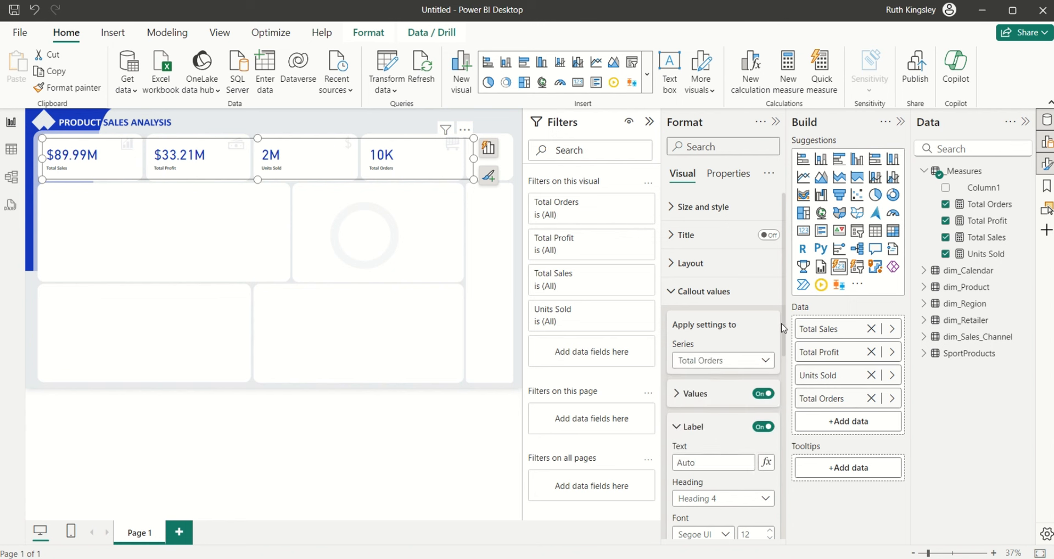
{"action": "scroll", "coordinate": [714, 357], "scroll_direction": "down", "scroll_amount": 3}
{"action": "left_click", "coordinate": [678, 253]}
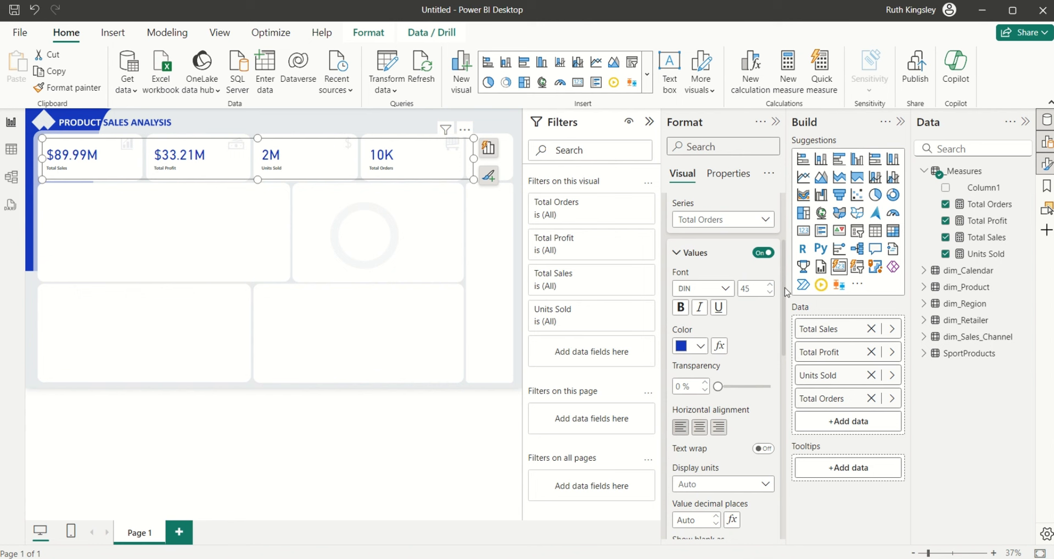
{"action": "scroll", "coordinate": [786, 296], "scroll_direction": "down", "scroll_amount": 1}
{"action": "left_click_drag", "start_coordinate": [787, 296], "coordinate": [786, 335]}
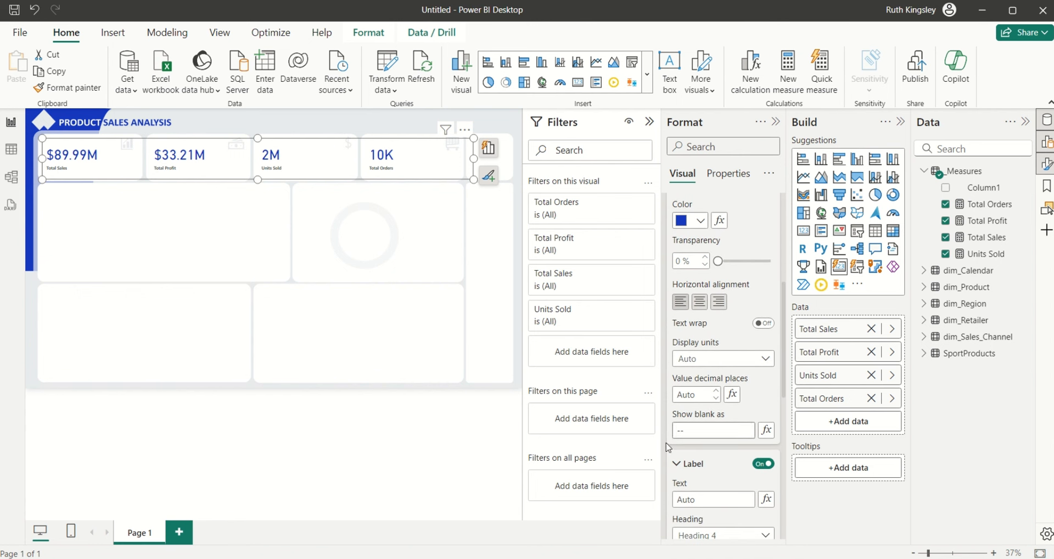
{"action": "left_click", "coordinate": [697, 395]}
{"action": "left_click", "coordinate": [766, 359]}
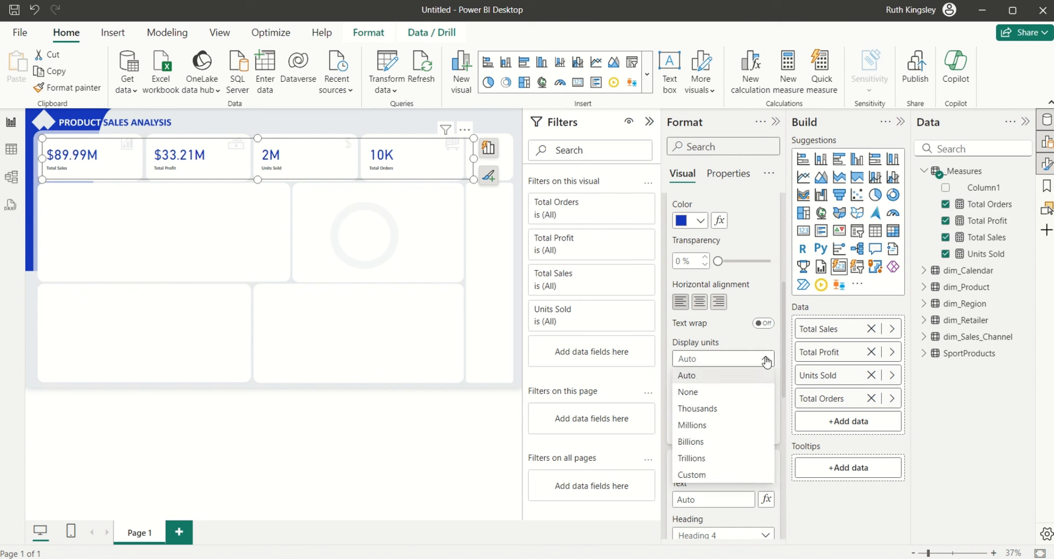
{"action": "left_click", "coordinate": [721, 389]}
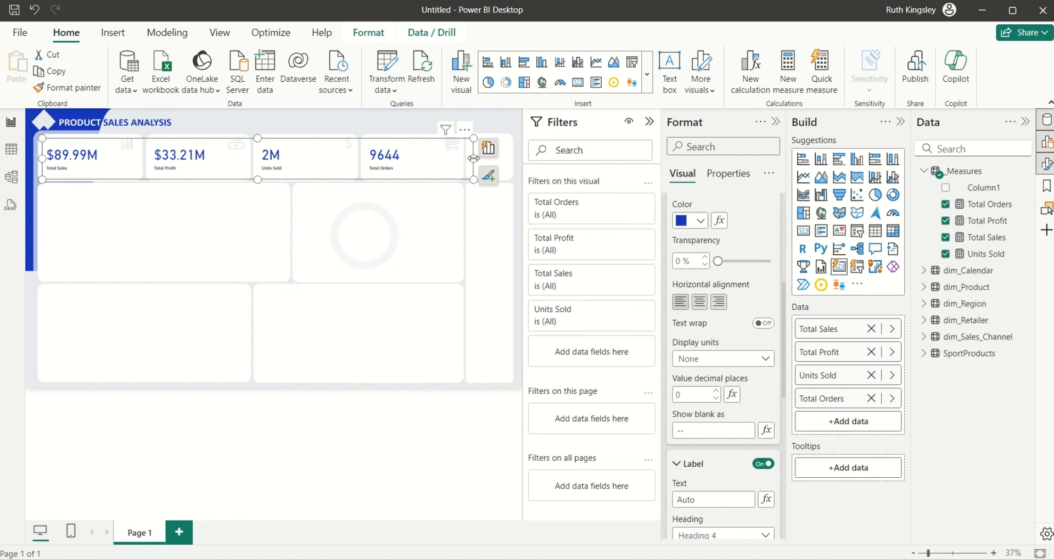
- Narrow the KPI card visual slightly to line its cards up with the background tiles, and deselect it
{"action": "left_click_drag", "start_coordinate": [472, 160], "coordinate": [469, 158]}
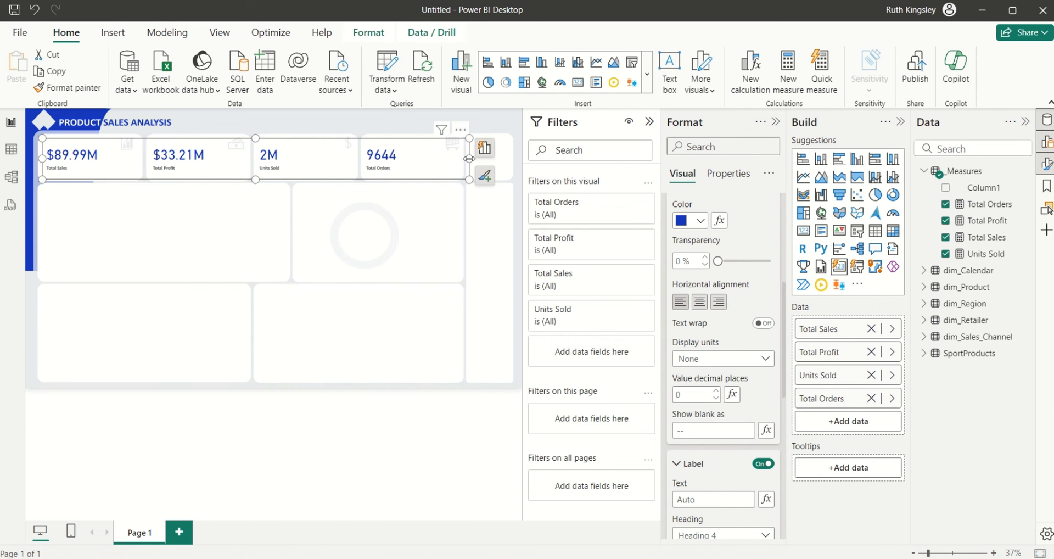
{"action": "left_click", "coordinate": [394, 130]}
{"action": "left_click", "coordinate": [408, 137]}
{"action": "left_click", "coordinate": [410, 130]}
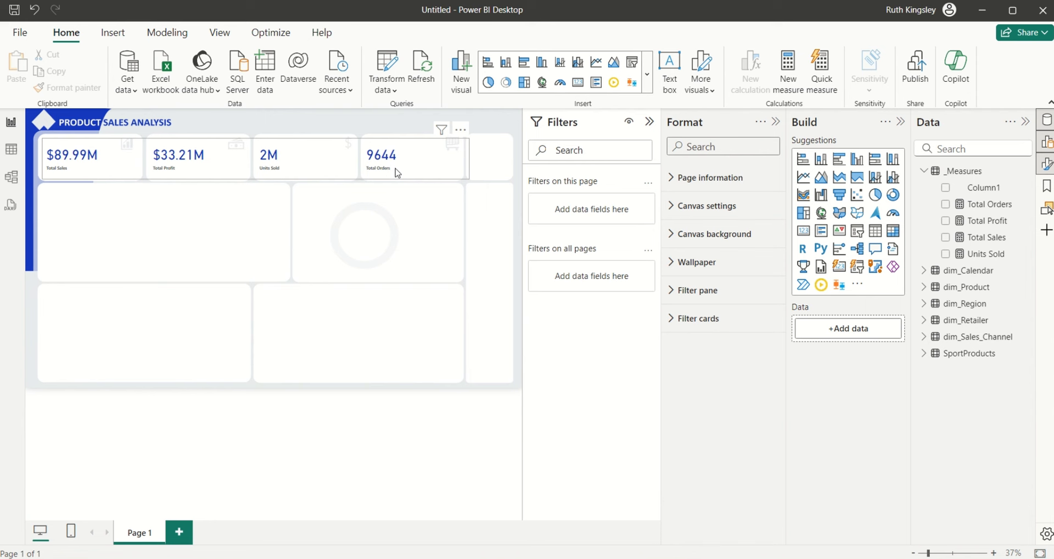
- Rename the KPI card visual's fields in capitals as TOTAL SALES, TOTAL PROFIT, UNITS SOLD and TOTAL ORDERS
{"action": "left_click", "coordinate": [417, 156]}
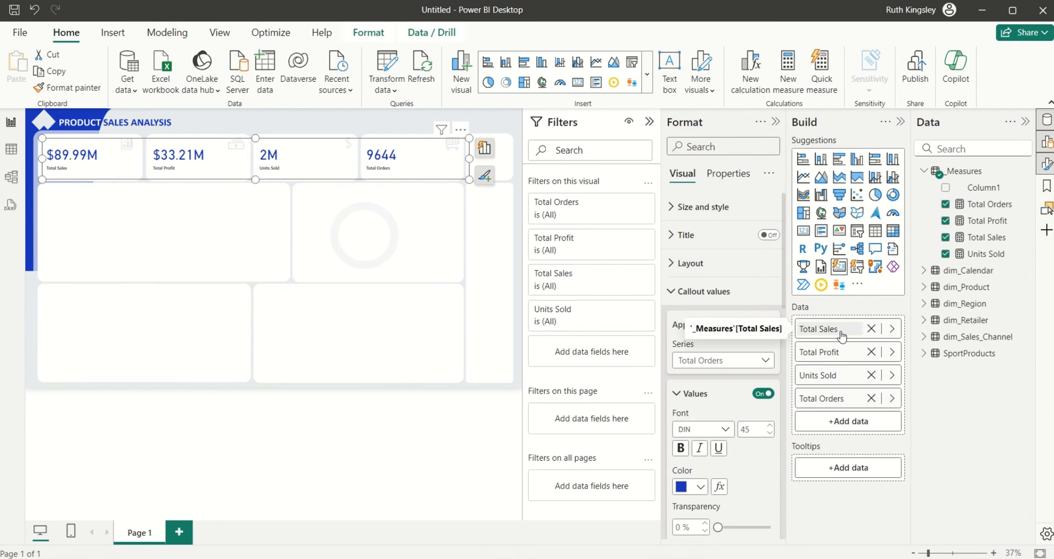
{"action": "key", "text": "BackSpace"}
{"action": "key", "text": "BackSpace"}
{"action": "key", "text": "BackSpace"}
{"action": "key", "text": "BackSpace"}
{"action": "key", "text": "BackSpace"}
{"action": "key", "text": "BackSpace"}
{"action": "key", "text": "BackSpace"}
{"action": "key", "text": "BackSpace"}
{"action": "key", "text": "BackSpace"}
{"action": "key", "text": "BackSpace"}
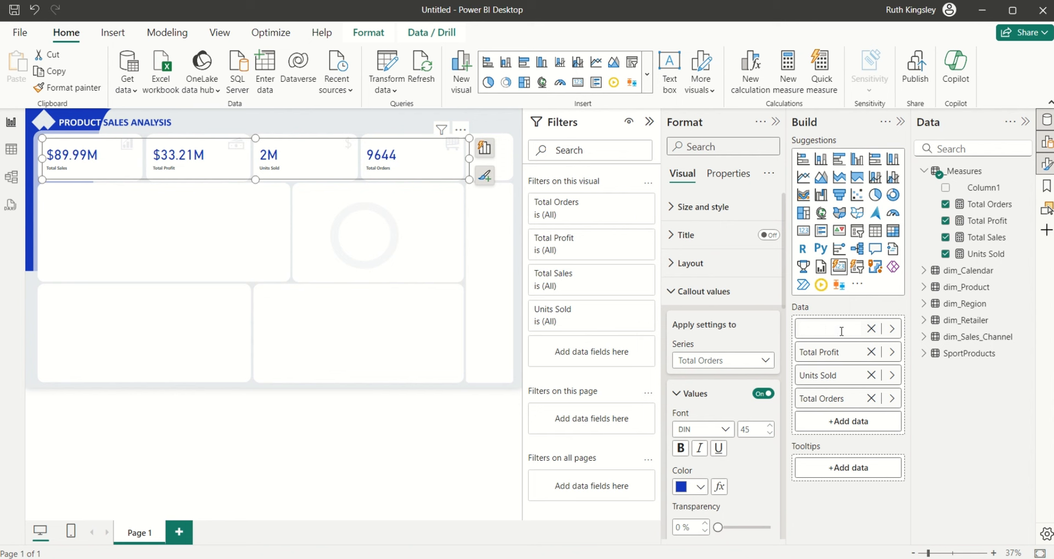
{"action": "type", "text": "TOTAL SALES"}
{"action": "key", "text": "Return"}
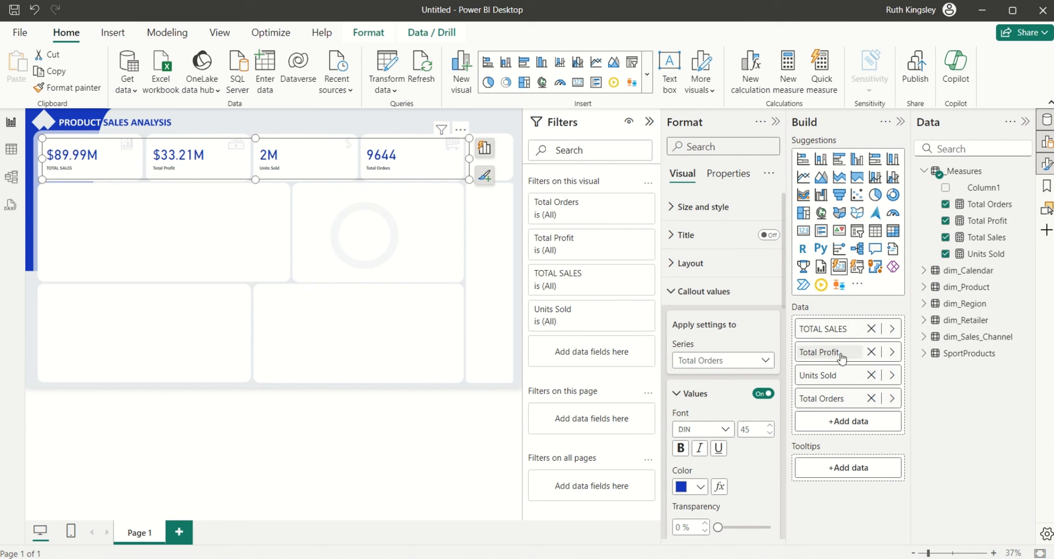
{"action": "left_click", "coordinate": [234, 122]}
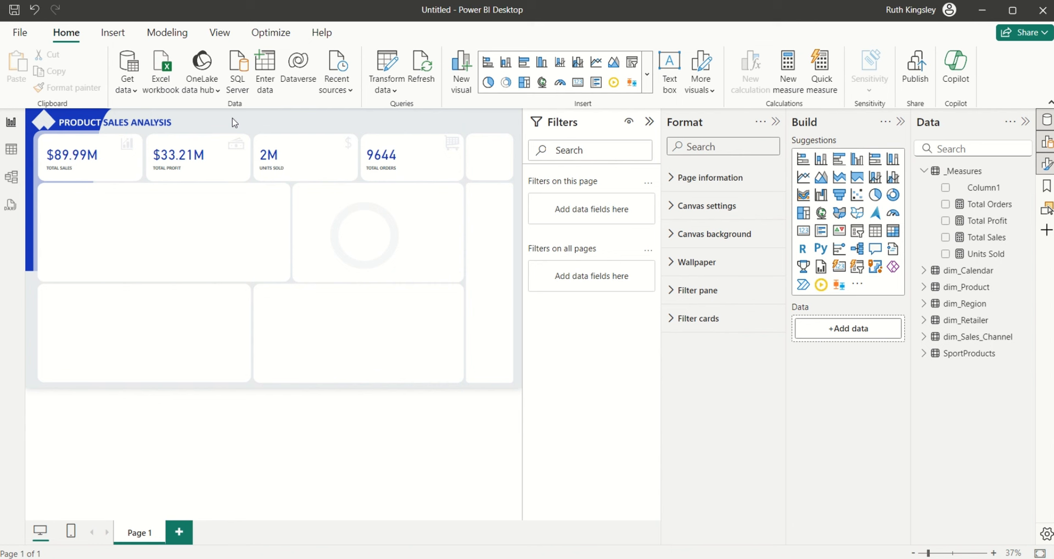
- Insert a blank ribbon chart and resize it to fit the large tile below the Total Sales and Total Profit cards
{"action": "left_click", "coordinate": [804, 195]}
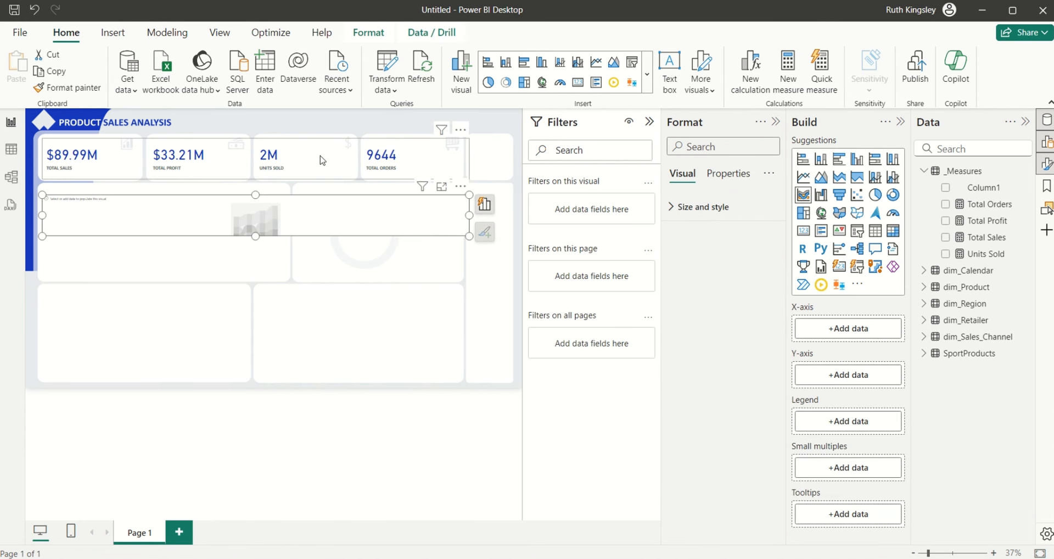
{"action": "left_click_drag", "start_coordinate": [466, 218], "coordinate": [270, 262]}
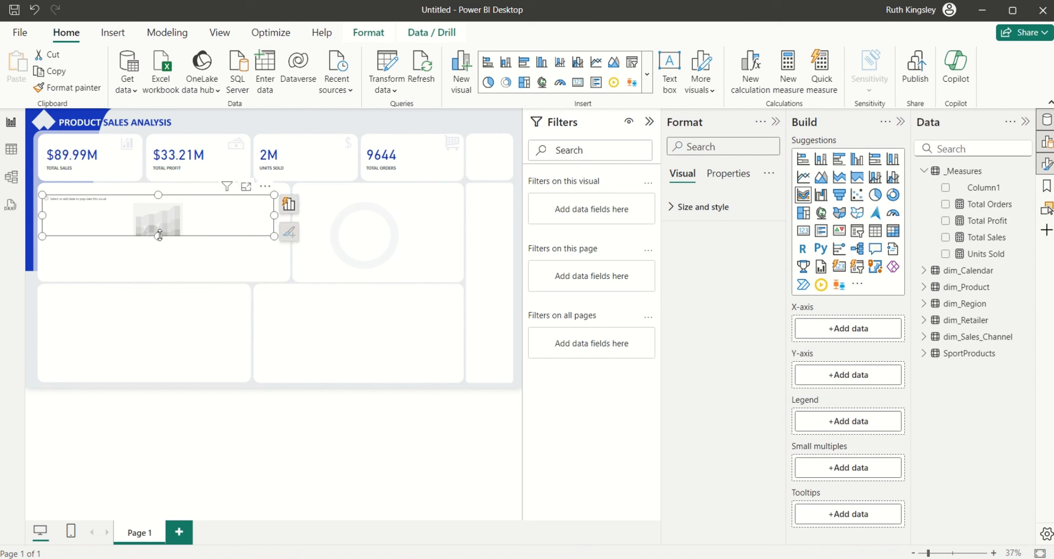
{"action": "left_click_drag", "start_coordinate": [159, 236], "coordinate": [159, 272]}
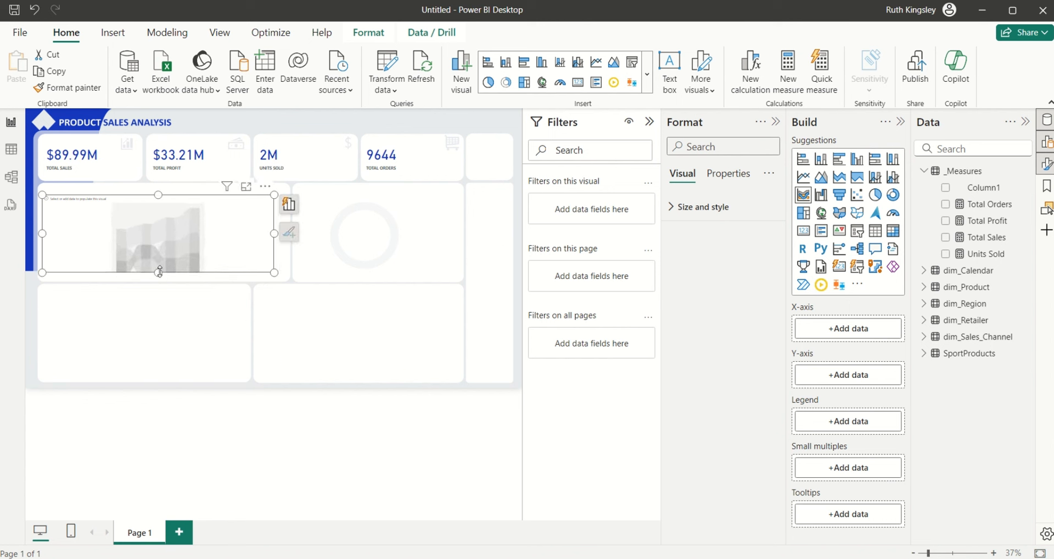
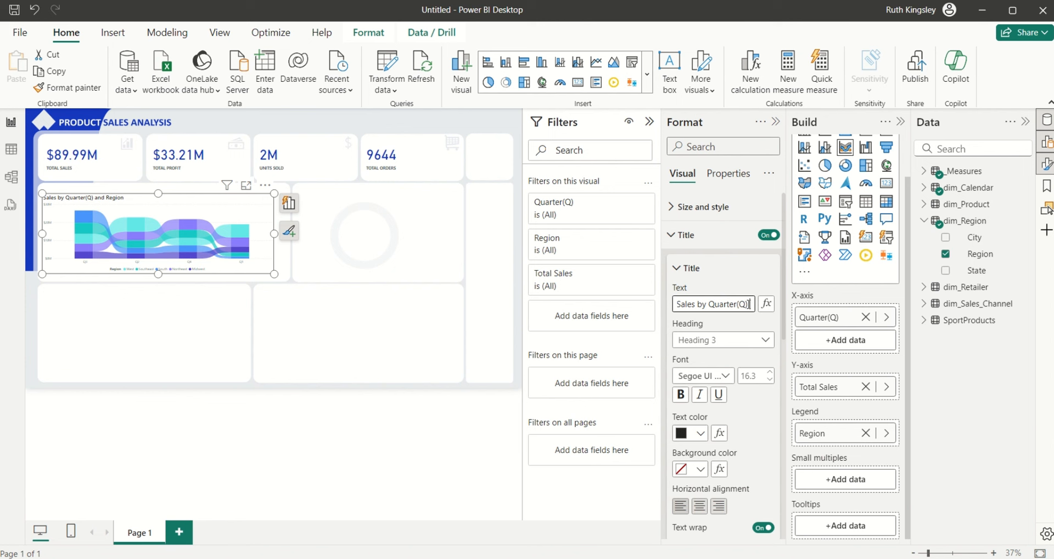
- Insert "& Region" after "Quarter(Q)" in the ribbon chart's title text
{"action": "type", "text": "& Region"}
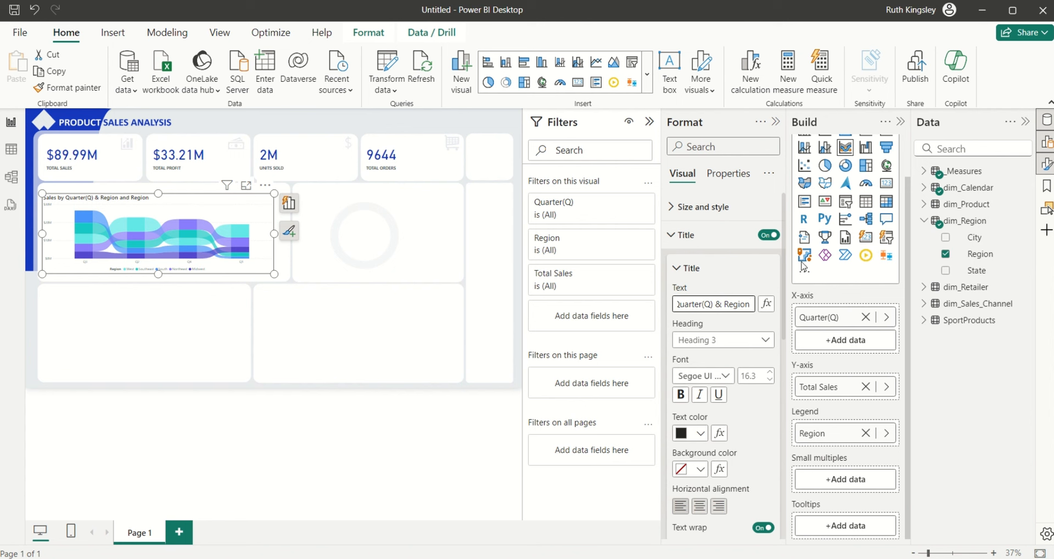
{"action": "left_click", "coordinate": [676, 236]}
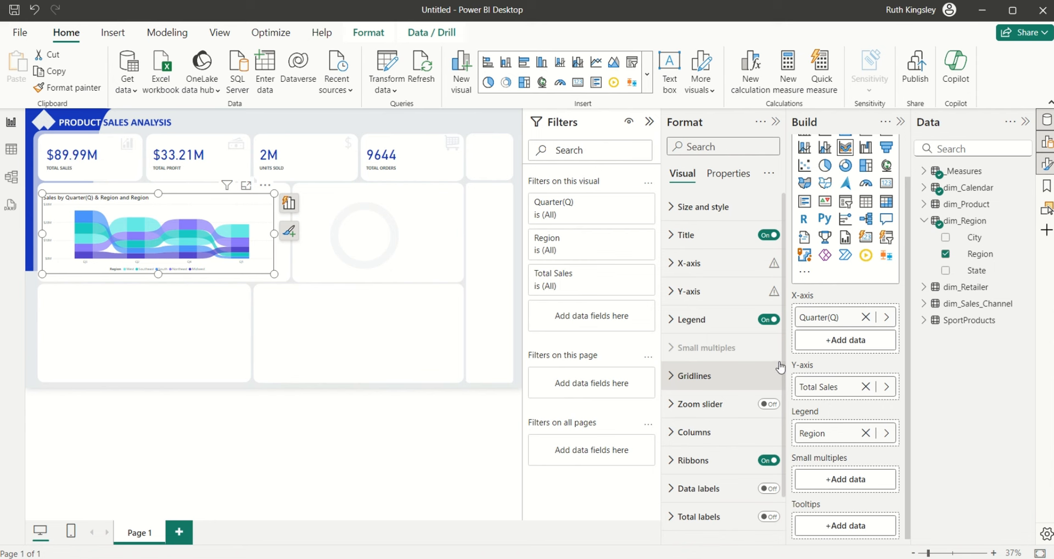
- Set the column color of the West series in the ribbon chart to a medium shade of the theme's dark blue
{"action": "scroll", "coordinate": [781, 379], "scroll_direction": "down", "scroll_amount": 2}
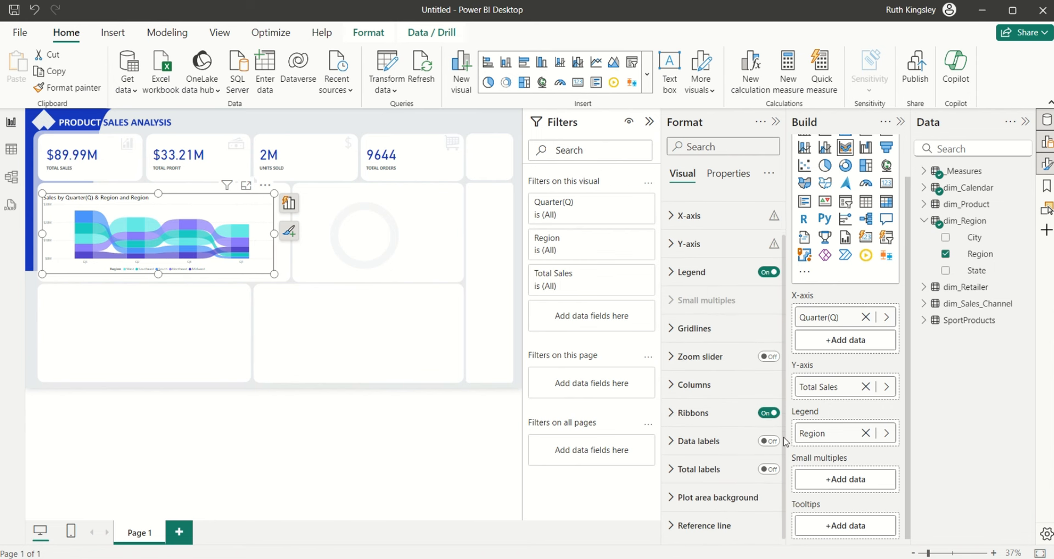
{"action": "left_click", "coordinate": [777, 386]}
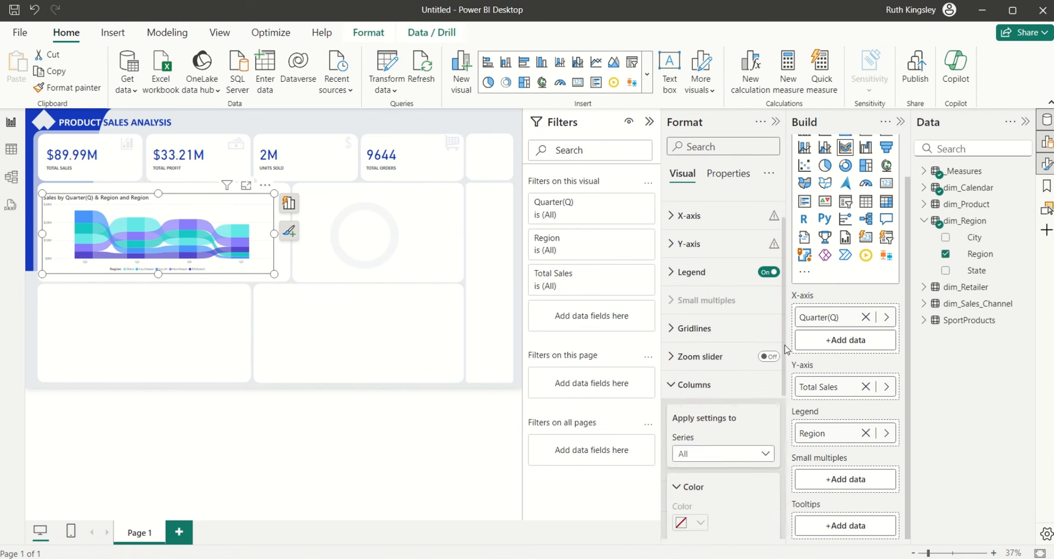
{"action": "scroll", "coordinate": [786, 347], "scroll_direction": "down", "scroll_amount": 5}
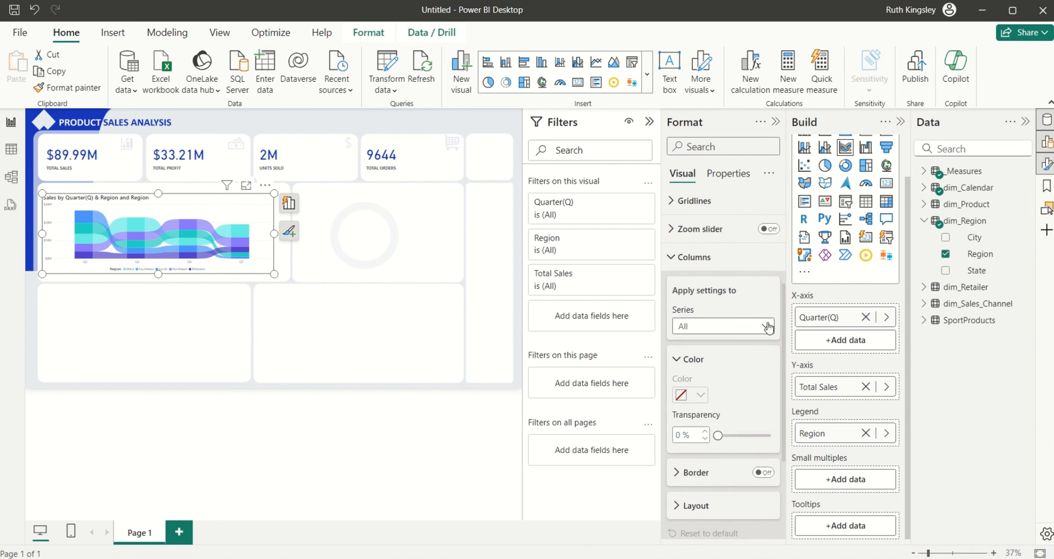
{"action": "left_click", "coordinate": [767, 328]}
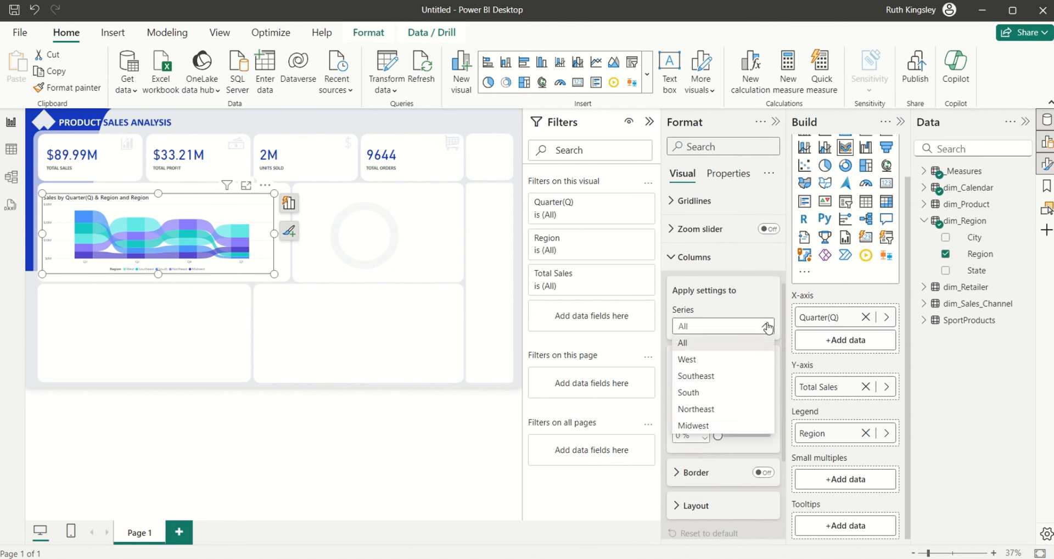
{"action": "left_click", "coordinate": [702, 361]}
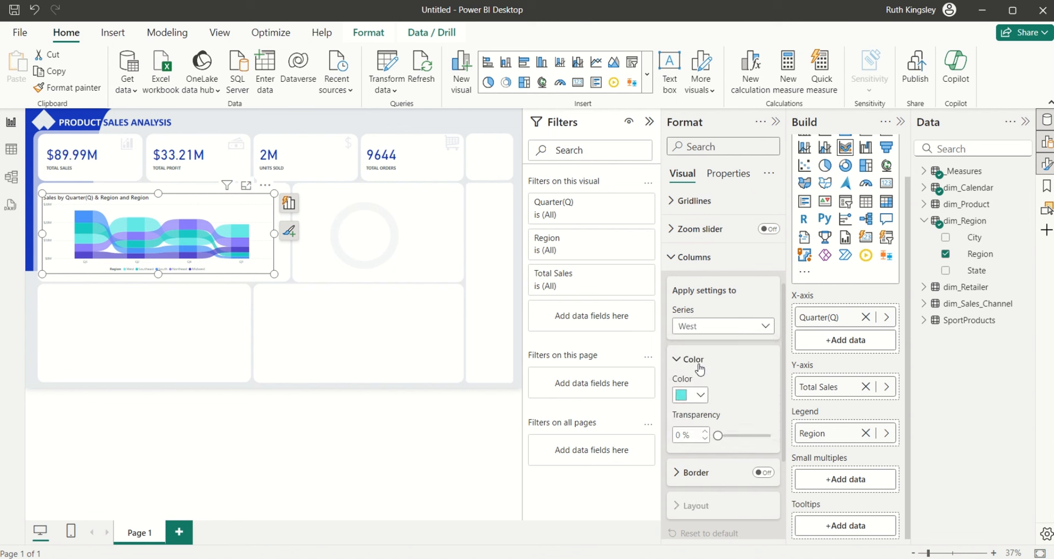
{"action": "left_click", "coordinate": [700, 394]}
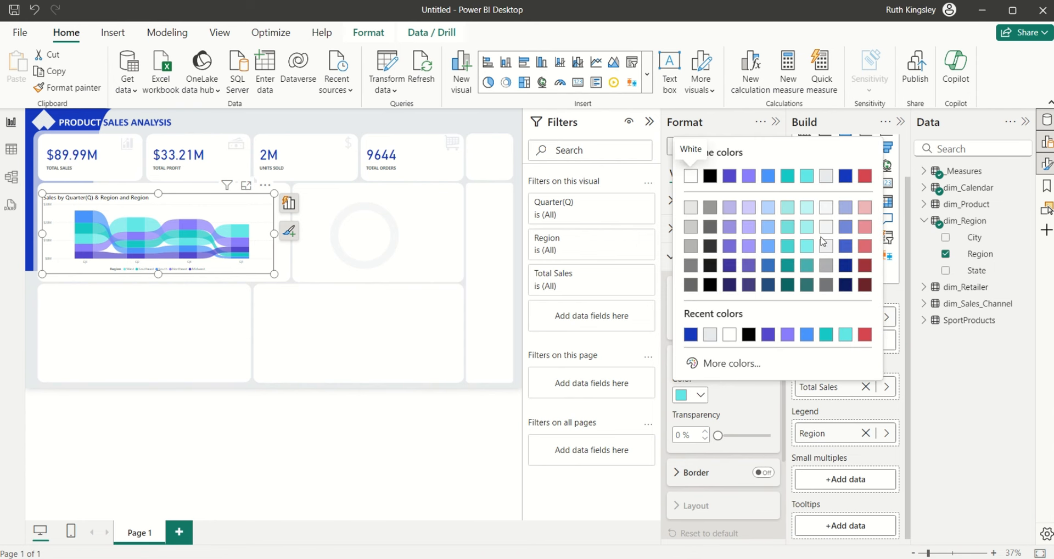
{"action": "left_click", "coordinate": [846, 245]}
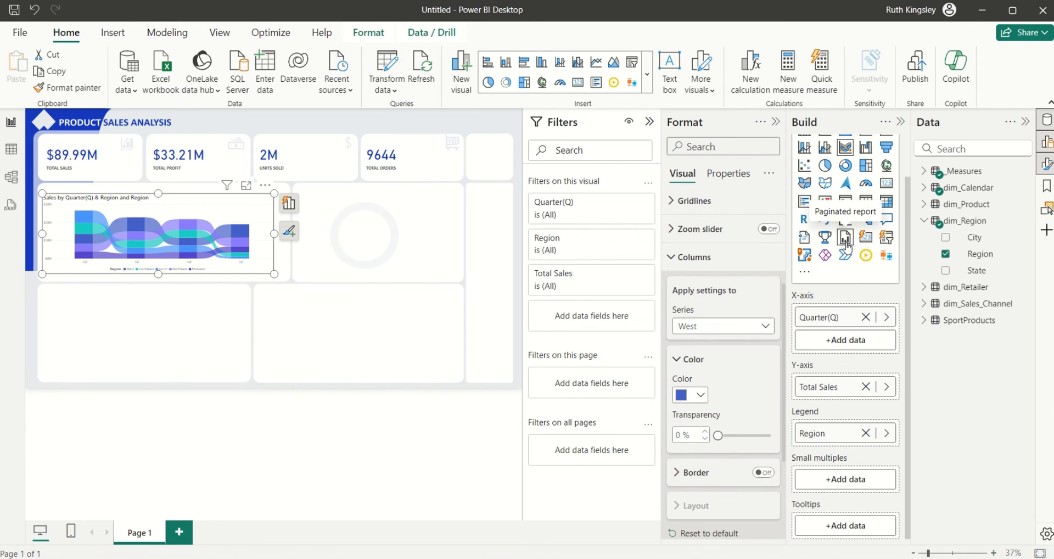
{"action": "left_click", "coordinate": [697, 257]}
- Set the ribbon transparency of all series in the ribbon chart to 81%
{"action": "left_click", "coordinate": [694, 407]}
{"action": "left_click_drag", "start_coordinate": [785, 329], "coordinate": [789, 441]}
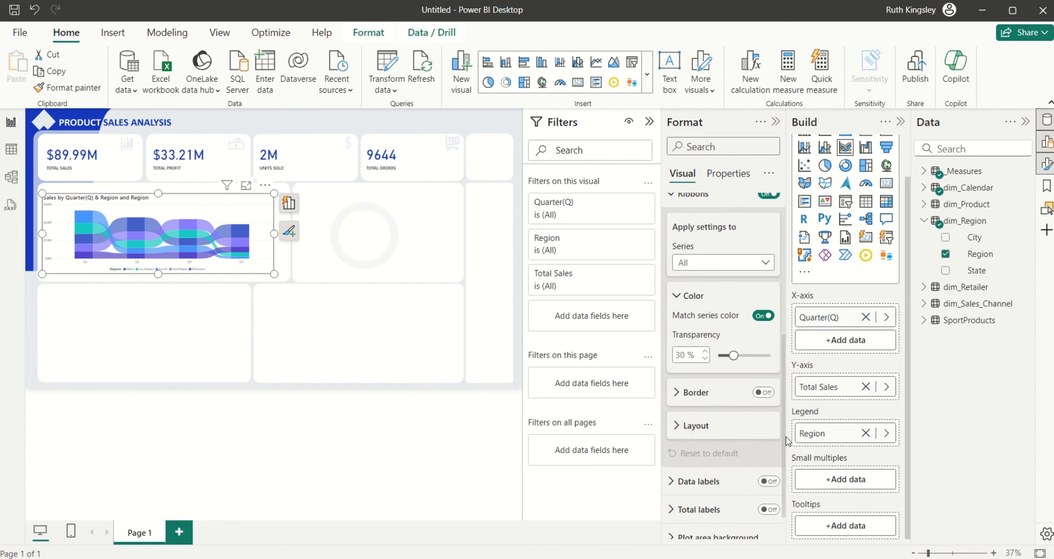
{"action": "double_click", "coordinate": [685, 354]}
{"action": "type", "text": "81"}
{"action": "key", "text": "Return"}
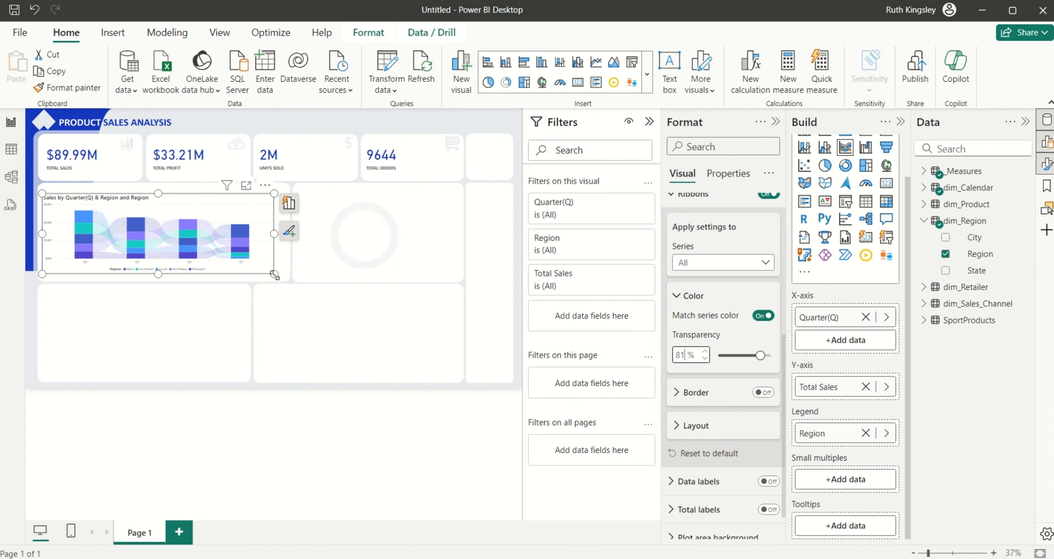
- Enlarge the ribbon chart toward its tile's lower corner and inset its upper corner to fit inside the tile
{"action": "left_click_drag", "start_coordinate": [275, 274], "coordinate": [287, 276]}
{"action": "left_click_drag", "start_coordinate": [42, 194], "coordinate": [46, 195]}
- Set the font size of the ribbon chart's X-axis values to 12
{"action": "scroll", "coordinate": [723, 330], "scroll_direction": "up", "scroll_amount": 10}
{"action": "left_click", "coordinate": [688, 245]}
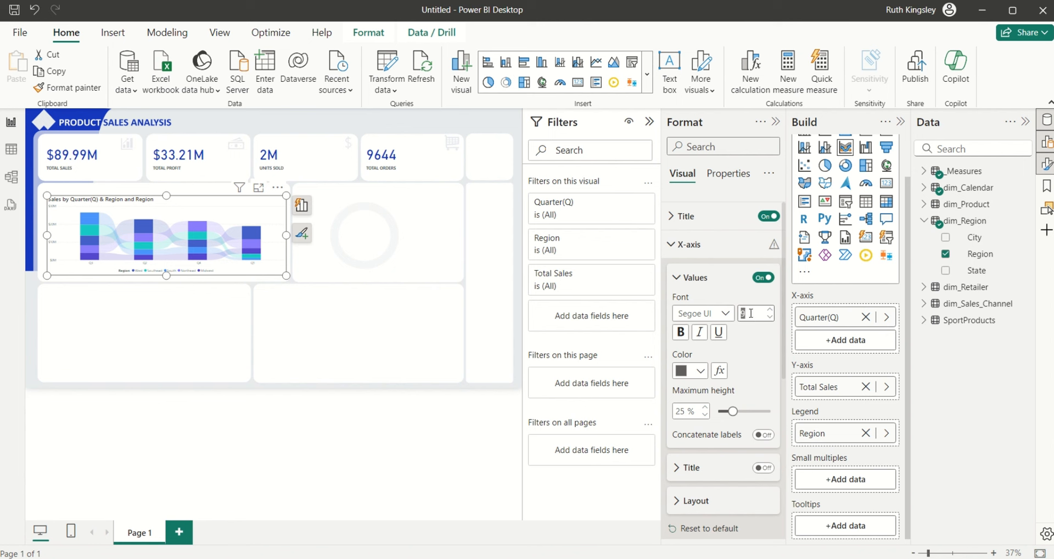
{"action": "type", "text": "12"}
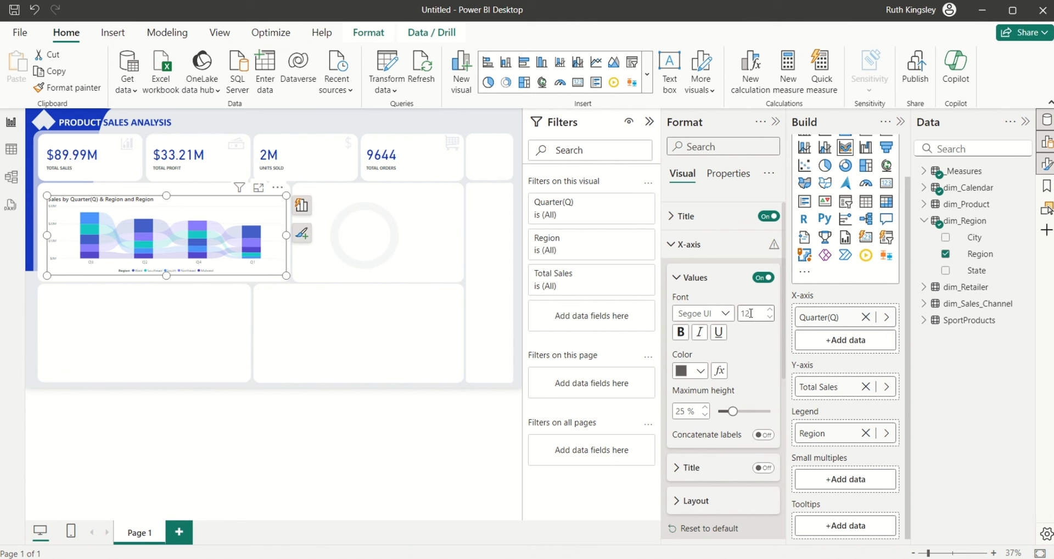
{"action": "left_click", "coordinate": [680, 280]}
{"action": "left_click", "coordinate": [671, 245]}
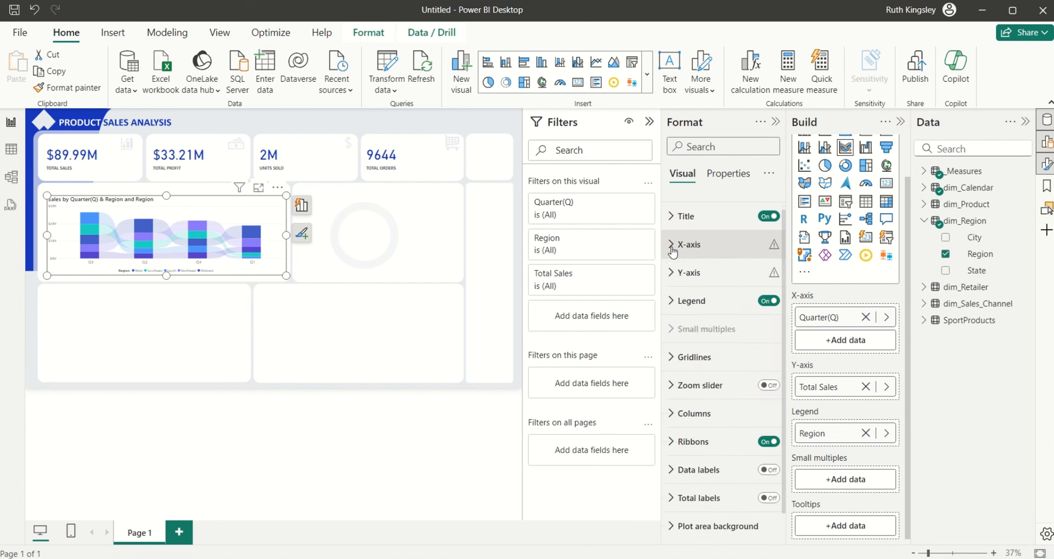
- Set the font size of the ribbon chart's Y-axis values to 12
{"action": "left_click", "coordinate": [674, 275]}
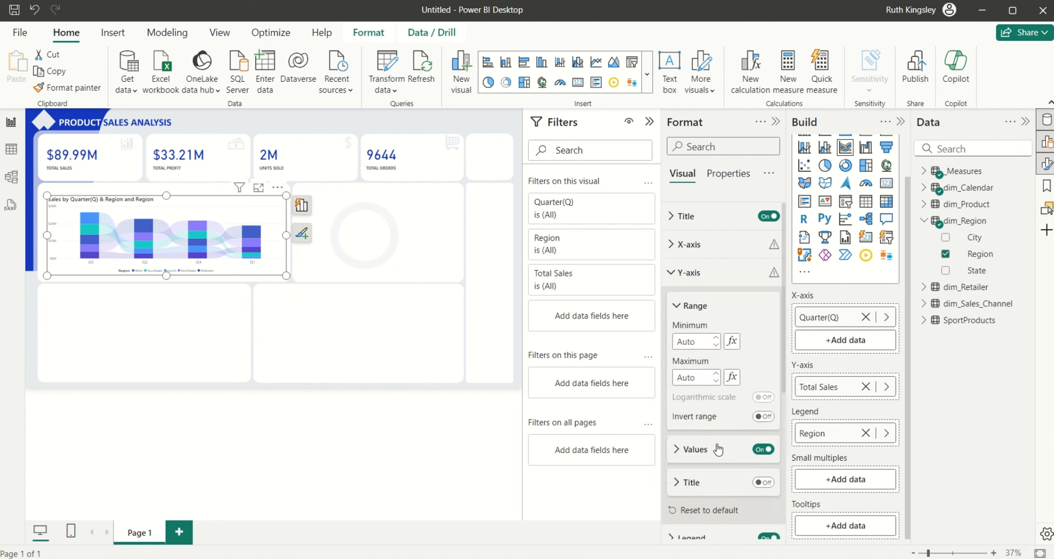
{"action": "left_click", "coordinate": [681, 450]}
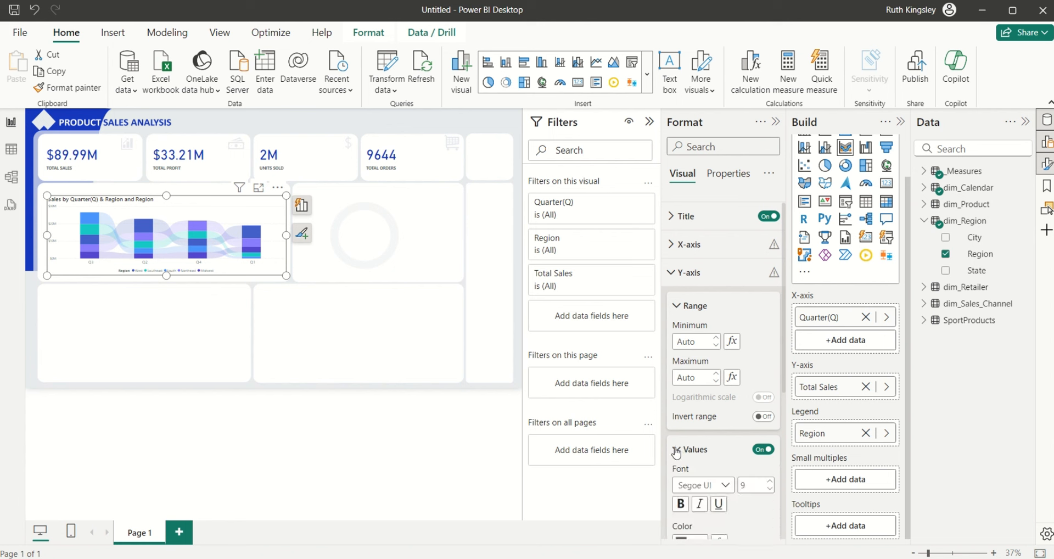
{"action": "right_click", "coordinate": [750, 484]}
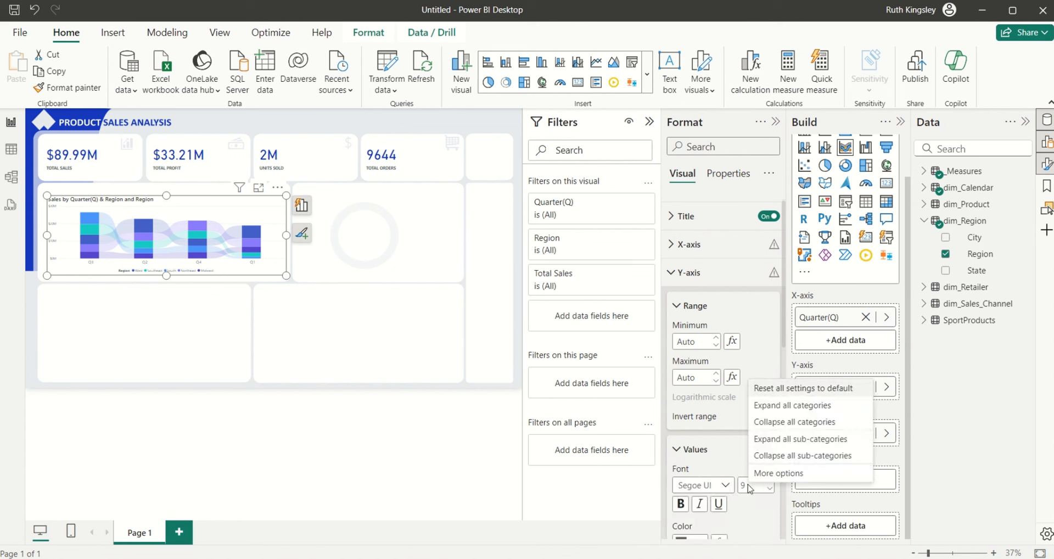
{"action": "left_click", "coordinate": [748, 486]}
{"action": "type", "text": "12"}
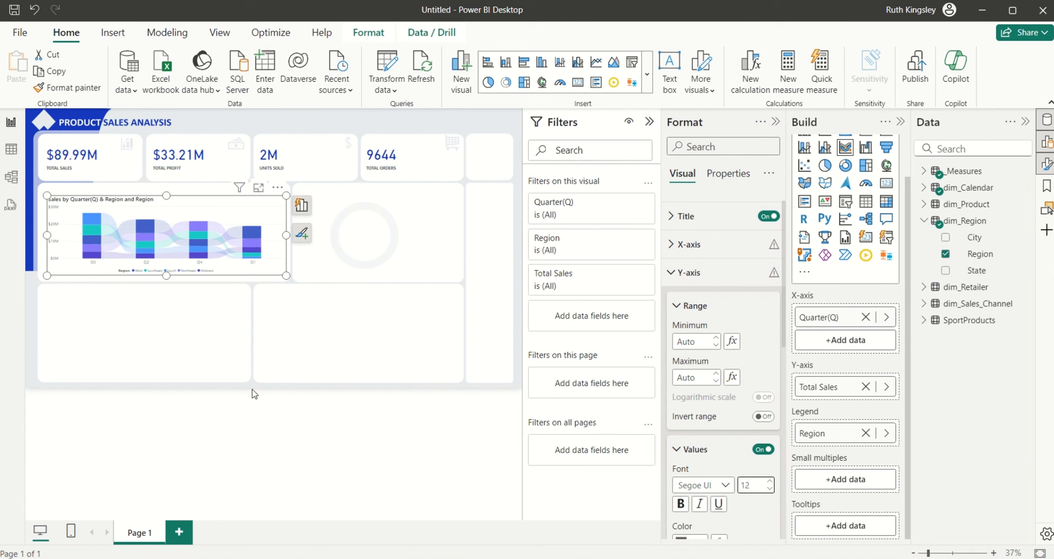
- Turn off the background of the ribbon chart
{"action": "left_click", "coordinate": [675, 218]}
{"action": "left_click", "coordinate": [675, 218]}
{"action": "scroll", "coordinate": [784, 254], "scroll_direction": "up", "scroll_amount": 1}
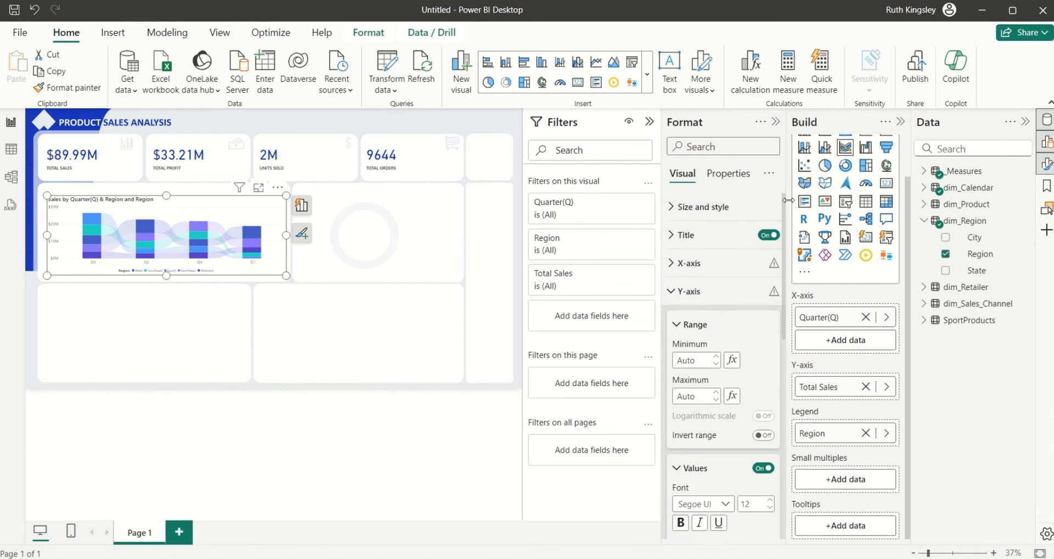
{"action": "left_click", "coordinate": [681, 207]}
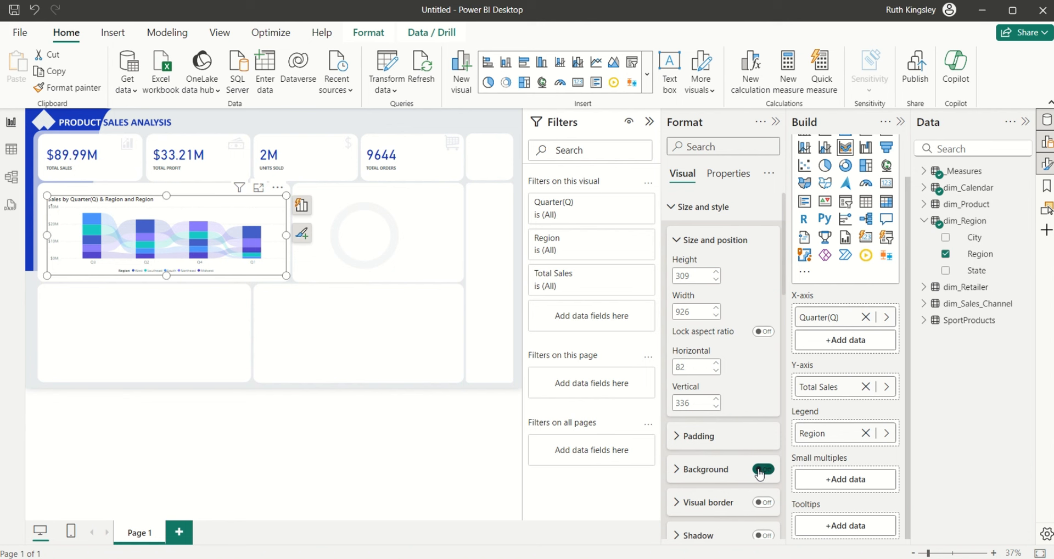
{"action": "left_click", "coordinate": [763, 469]}
- Resize the ribbon chart within its tile to about 926 by 317 and shorten its title to "Sales by Quarter(Q) & Region"
{"action": "mouse_move", "coordinate": [285, 234]}
{"action": "left_mouse_down"}
{"action": "mouse_move", "coordinate": [266, 234]}
{"action": "mouse_move", "coordinate": [281, 233]}
{"action": "left_mouse_up"}
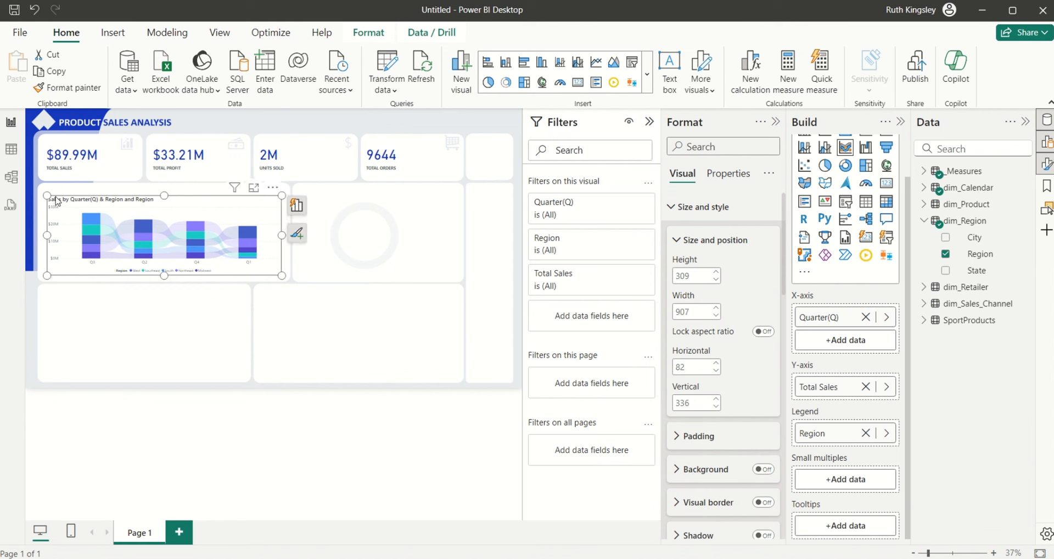
{"action": "left_click_drag", "start_coordinate": [44, 194], "coordinate": [44, 196]}
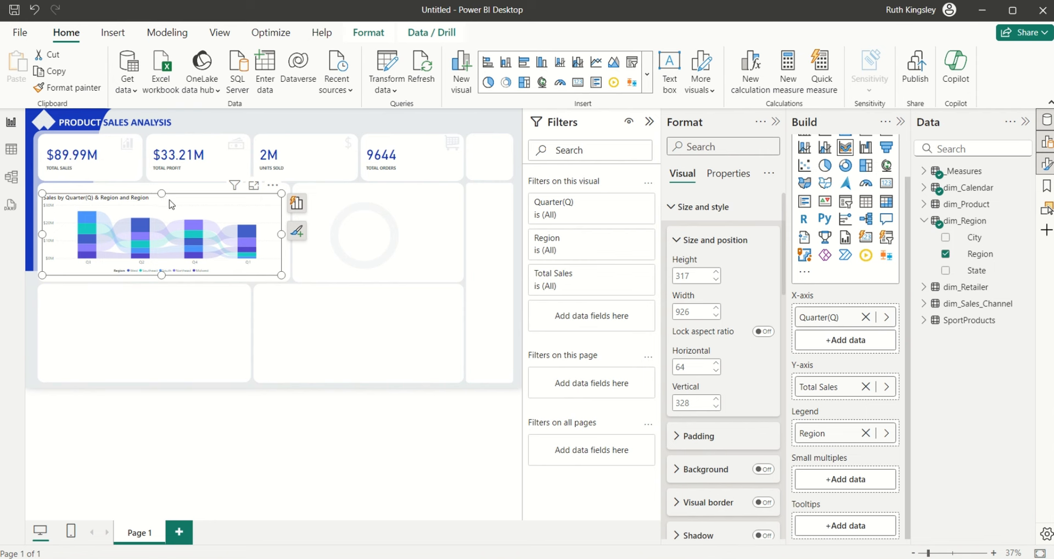
{"action": "left_click", "coordinate": [168, 199]}
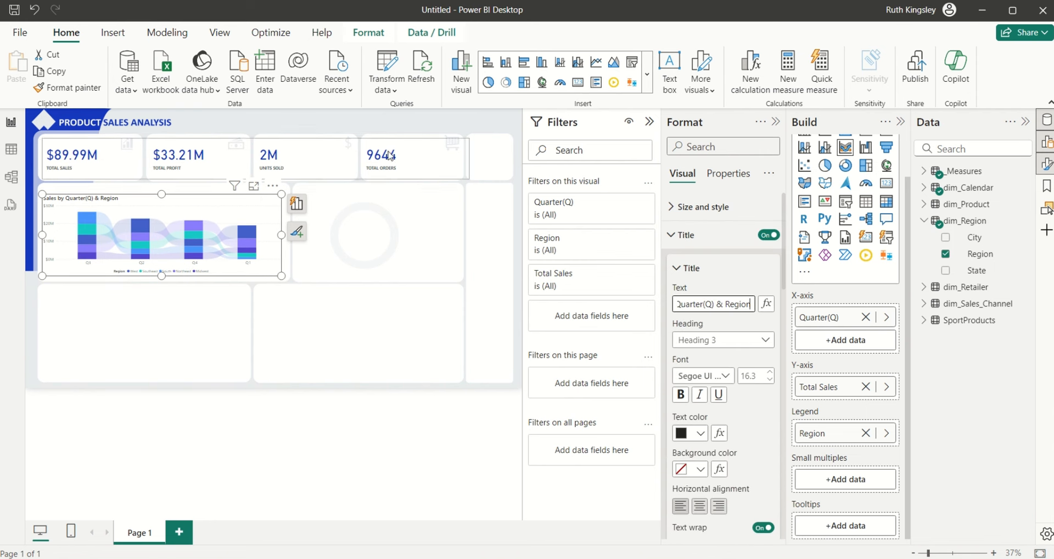
{"action": "left_click", "coordinate": [354, 130]}
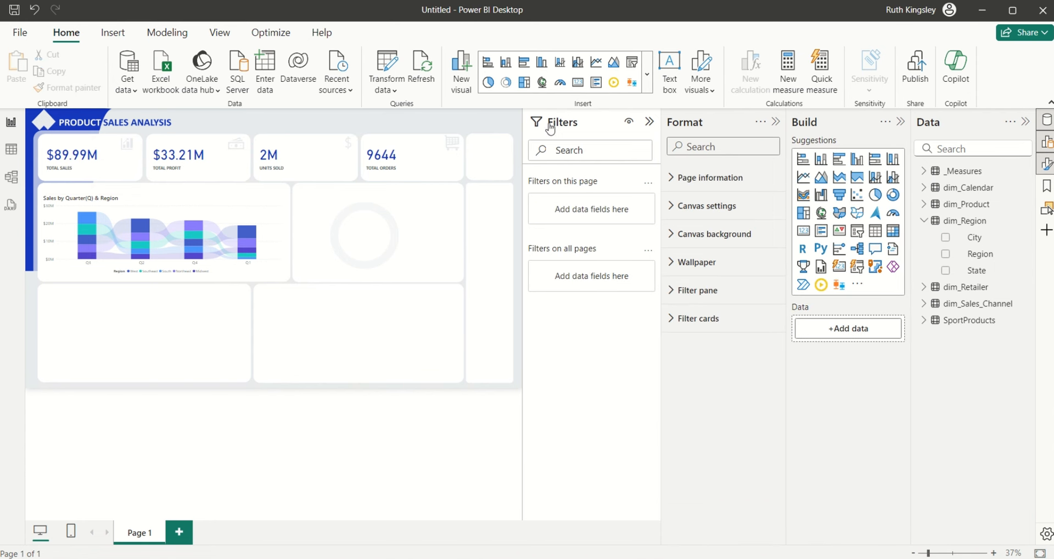
- Insert a line chart below the ribbon chart with MonthName from dim_Calendar on its X-axis
{"action": "left_click", "coordinate": [803, 180]}
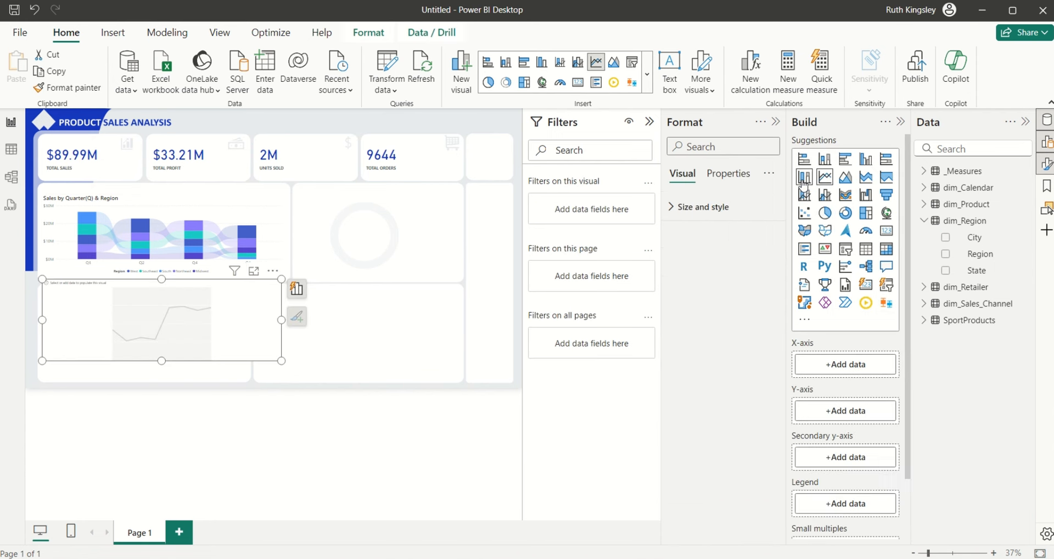
{"action": "left_click_drag", "start_coordinate": [203, 298], "coordinate": [207, 310]}
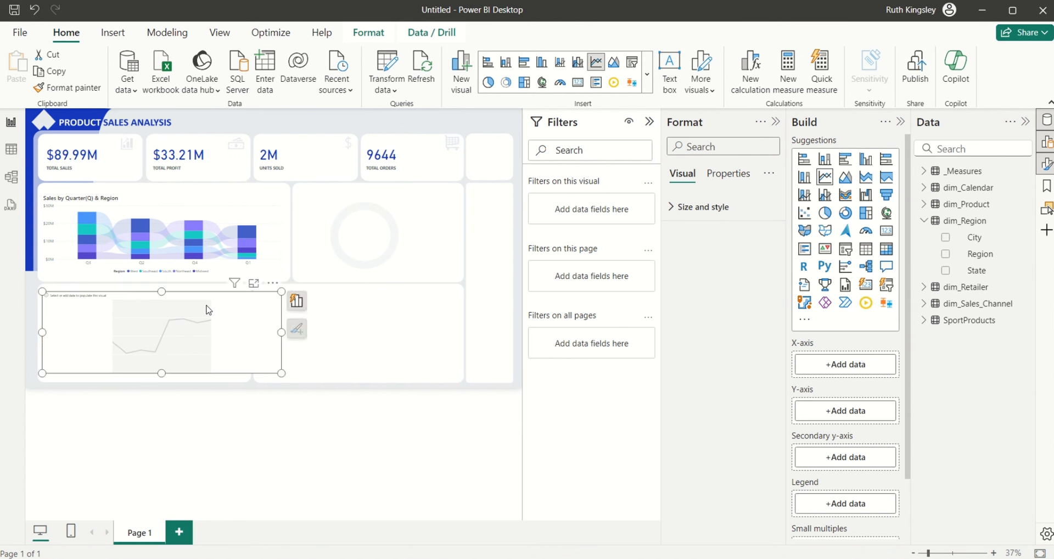
{"action": "left_click", "coordinate": [925, 171]}
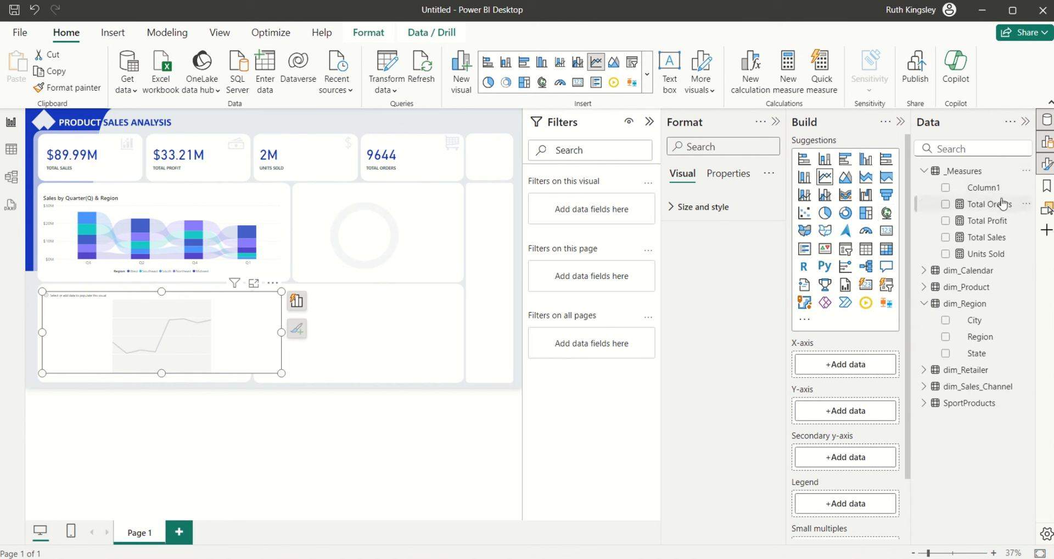
{"action": "left_click", "coordinate": [925, 171]}
{"action": "left_click", "coordinate": [924, 188]}
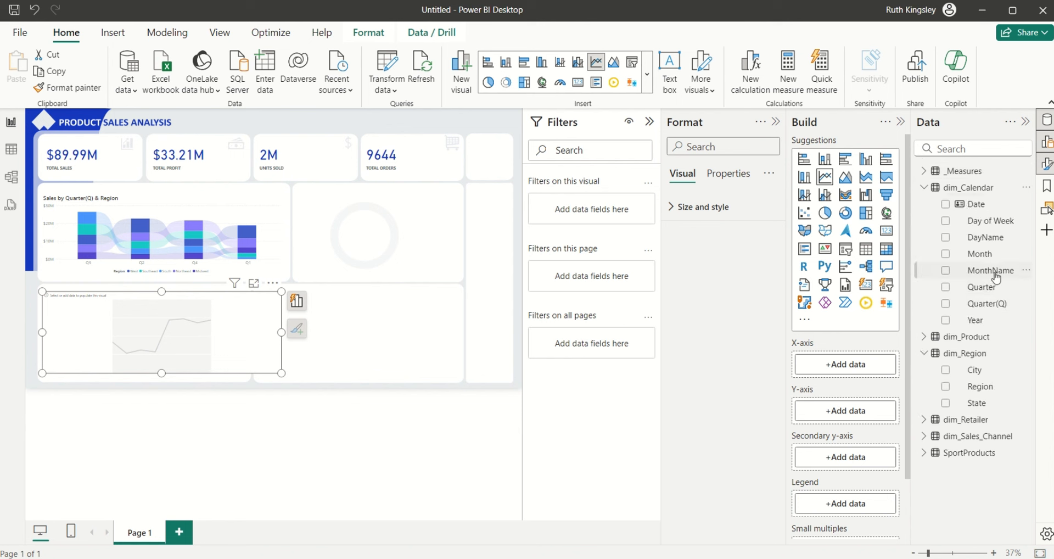
{"action": "left_click_drag", "start_coordinate": [996, 278], "coordinate": [843, 364]}
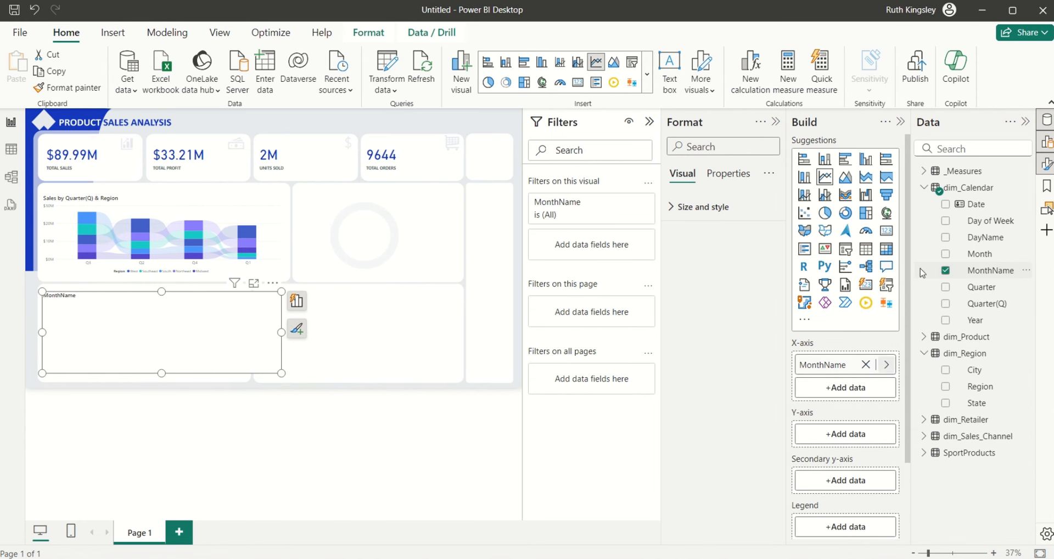
- Add the Total Sales and Total Profit measures to the line chart's Y-axis
{"action": "left_click", "coordinate": [925, 189]}
{"action": "left_click", "coordinate": [924, 170]}
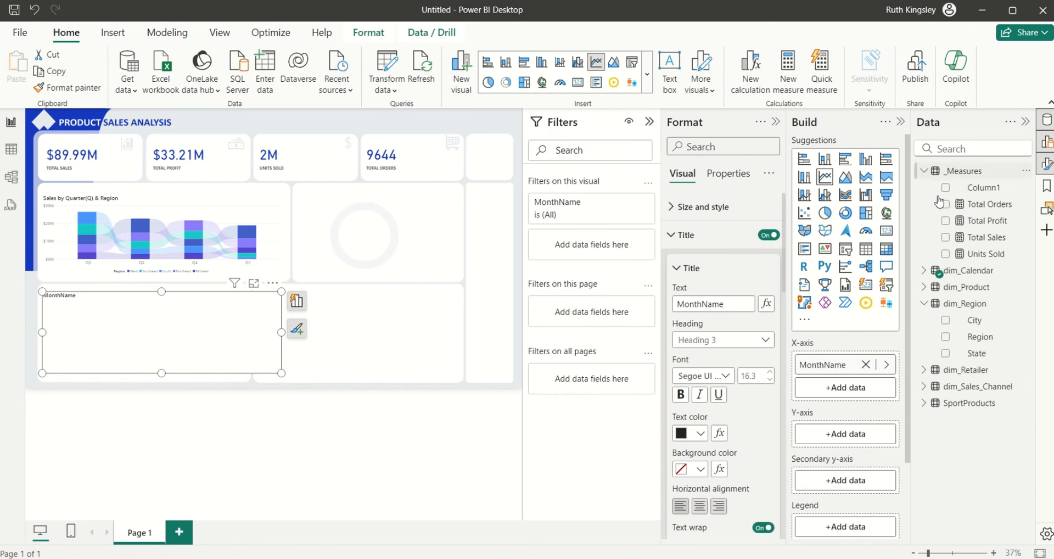
{"action": "left_click_drag", "start_coordinate": [984, 247], "coordinate": [849, 435]}
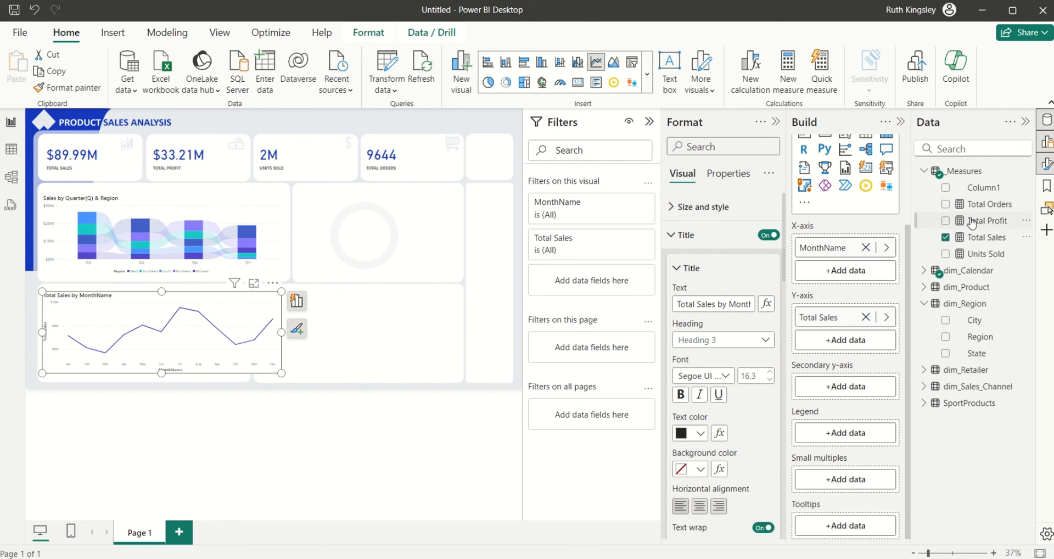
{"action": "left_click_drag", "start_coordinate": [976, 225], "coordinate": [868, 356]}
{"action": "left_click_drag", "start_coordinate": [998, 220], "coordinate": [883, 339]}
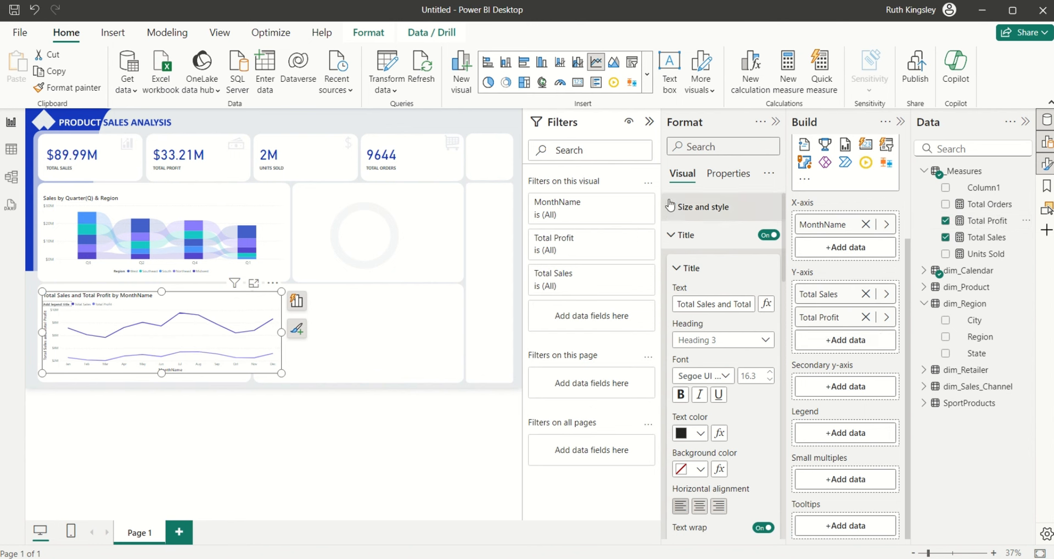
- Change the line chart's title to "Monthly Sales and Profit"
{"action": "left_click_drag", "start_coordinate": [679, 303], "coordinate": [755, 304]}
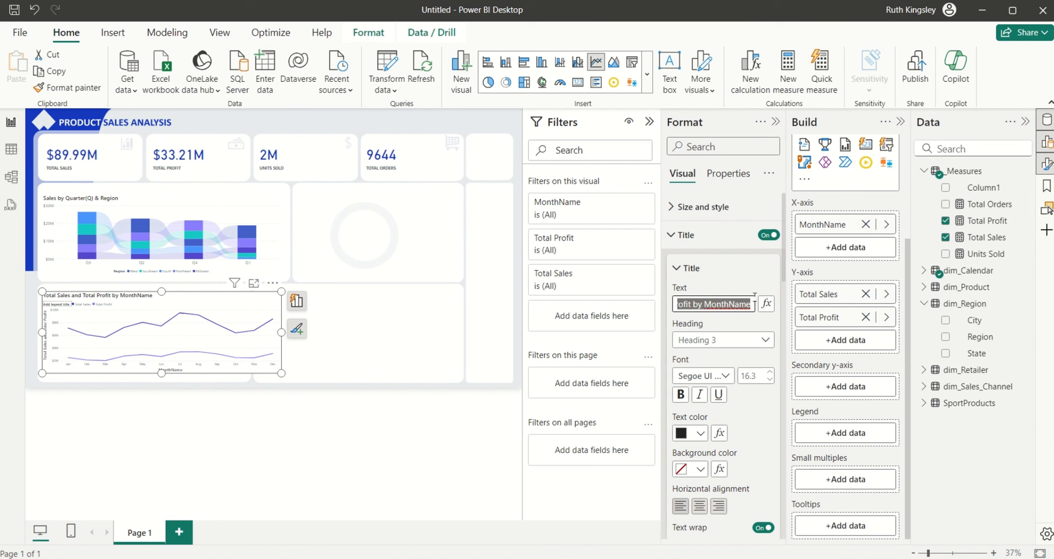
{"action": "type", "text": "Monthly S"}
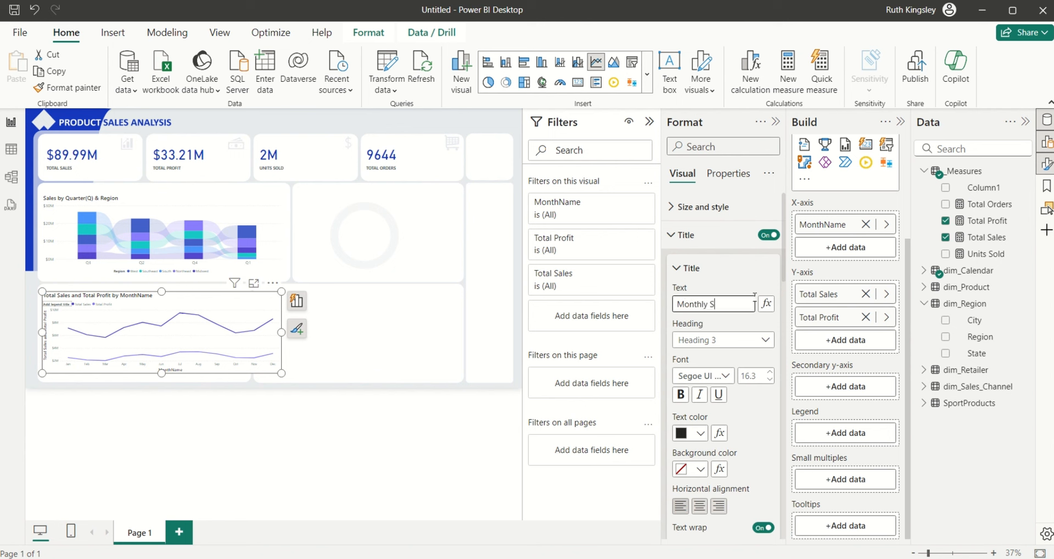
{"action": "type", "text": "ales and Profit"}
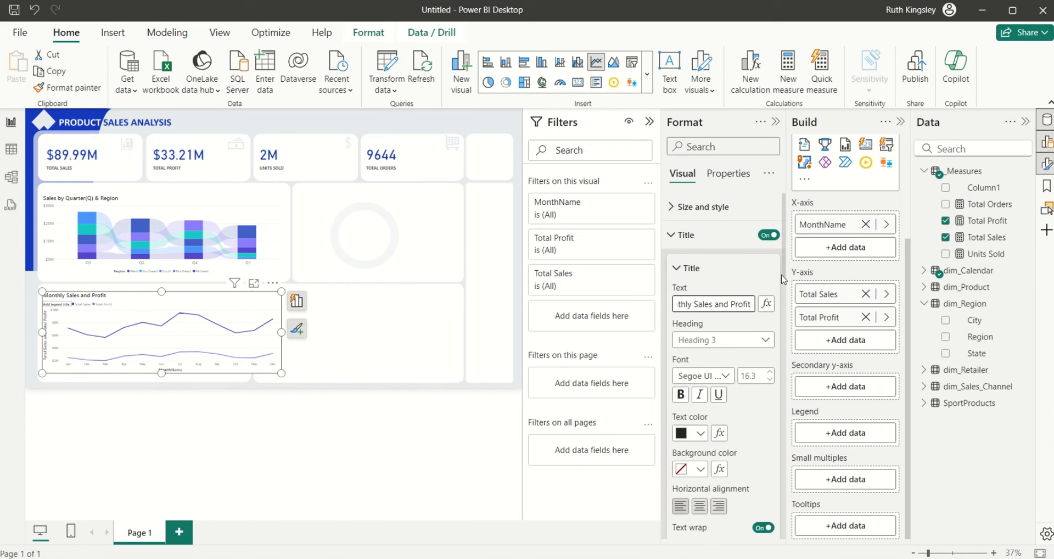
- Set the interpolation type of all series lines in the line chart to Smooth
{"action": "left_click_drag", "start_coordinate": [784, 280], "coordinate": [781, 376]}
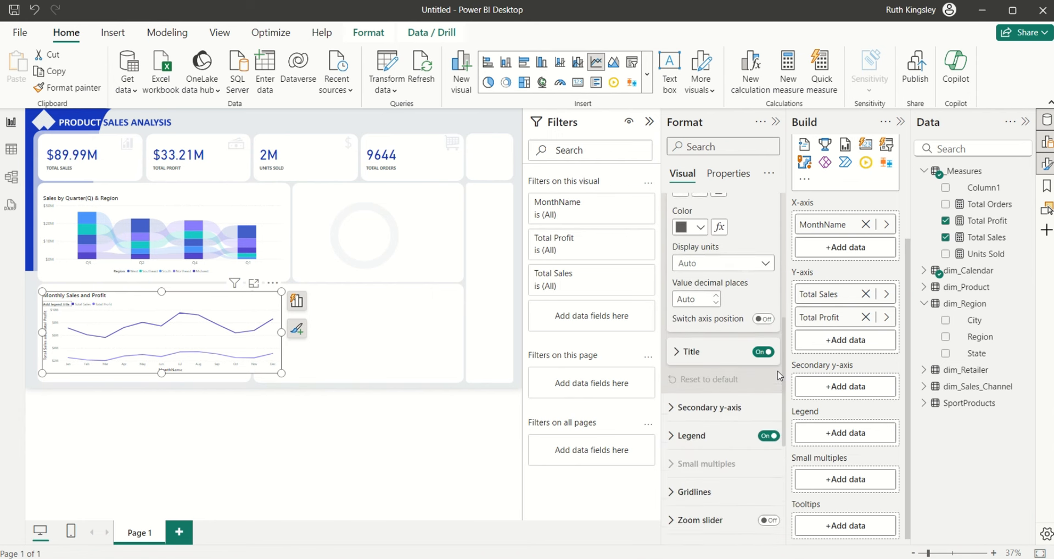
{"action": "scroll", "coordinate": [714, 362], "scroll_direction": "down", "scroll_amount": 5}
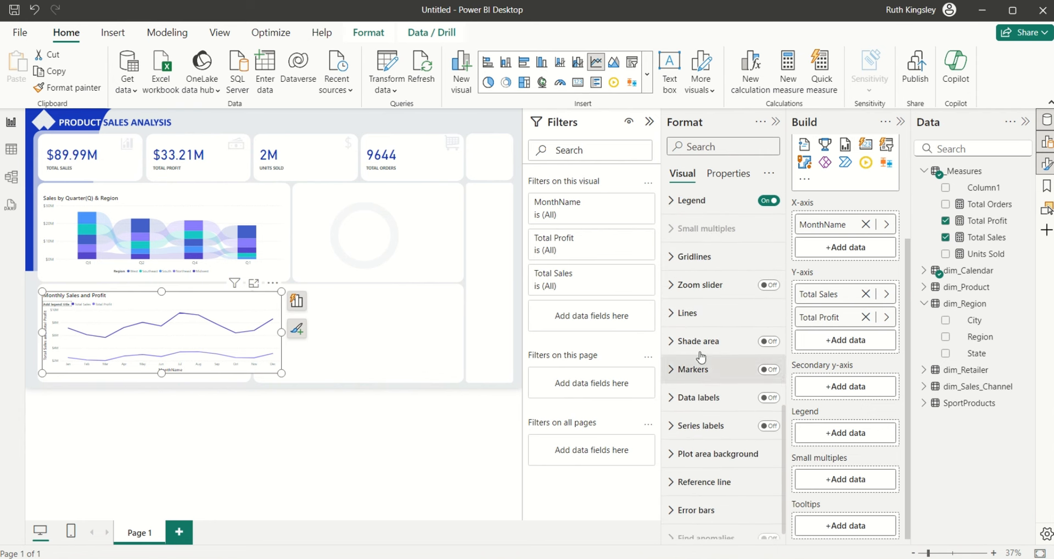
{"action": "left_click", "coordinate": [677, 328]}
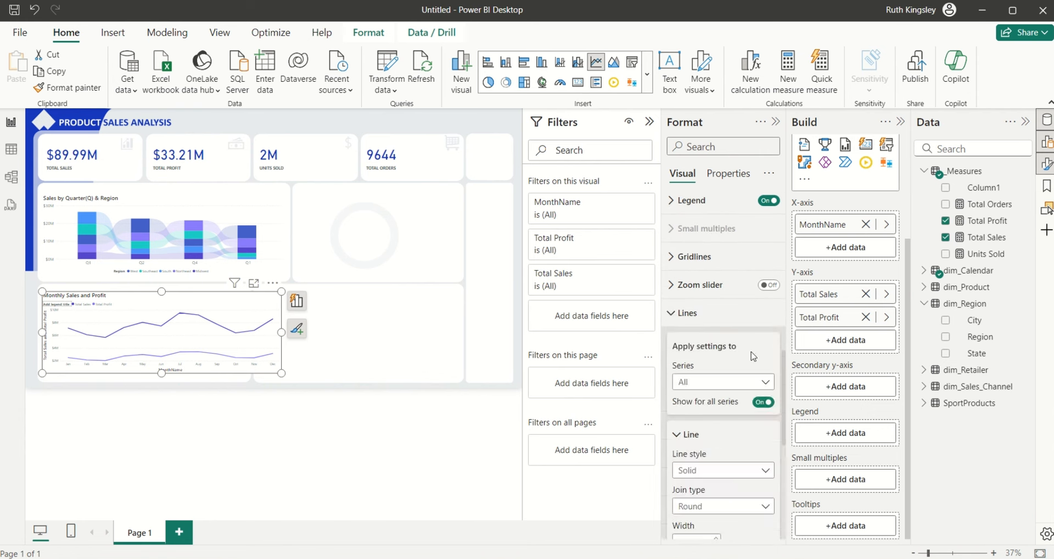
{"action": "scroll", "coordinate": [784, 364], "scroll_direction": "down", "scroll_amount": 3}
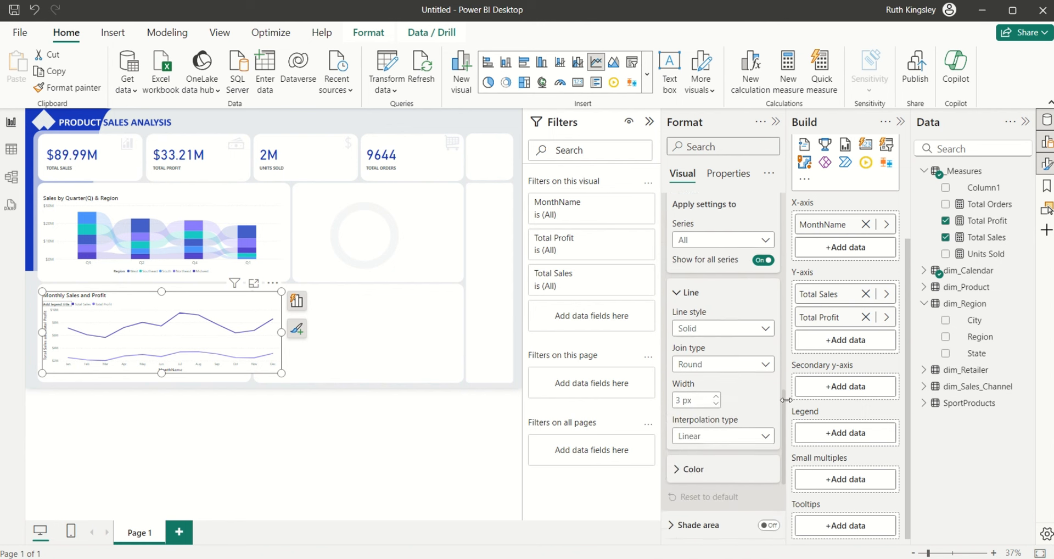
{"action": "left_click", "coordinate": [770, 320]}
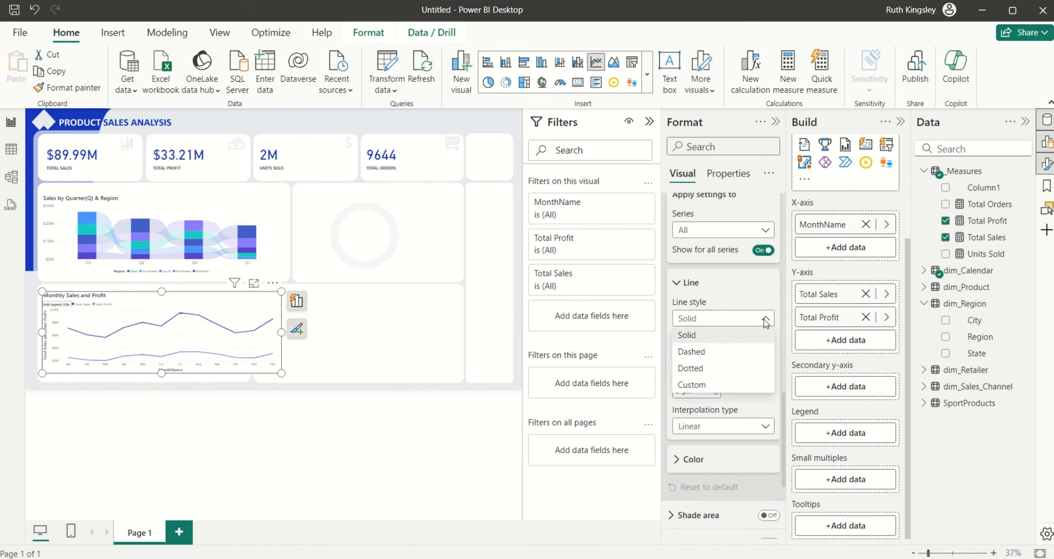
{"action": "left_click", "coordinate": [765, 320]}
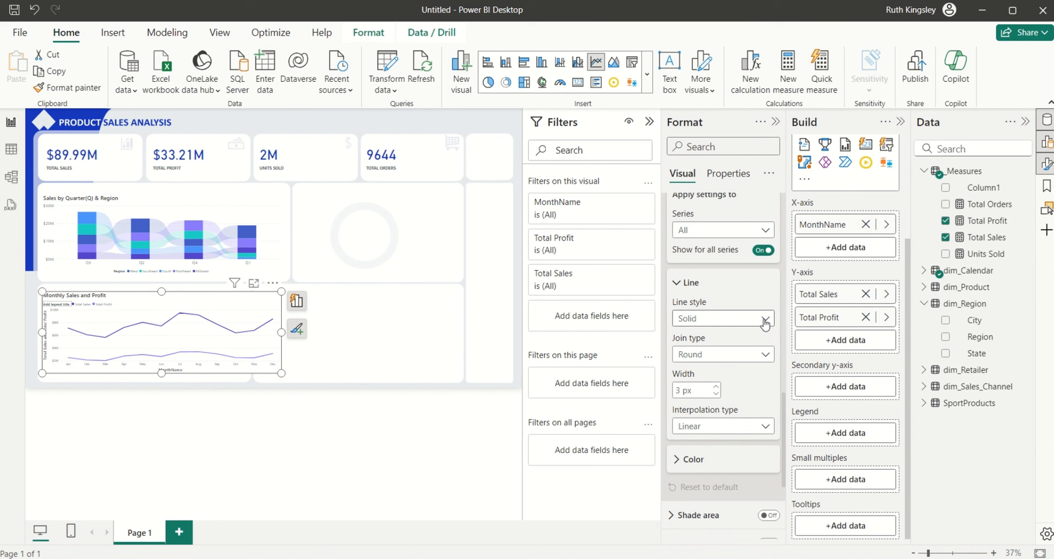
{"action": "left_click", "coordinate": [767, 359]}
{"action": "left_click", "coordinate": [767, 357]}
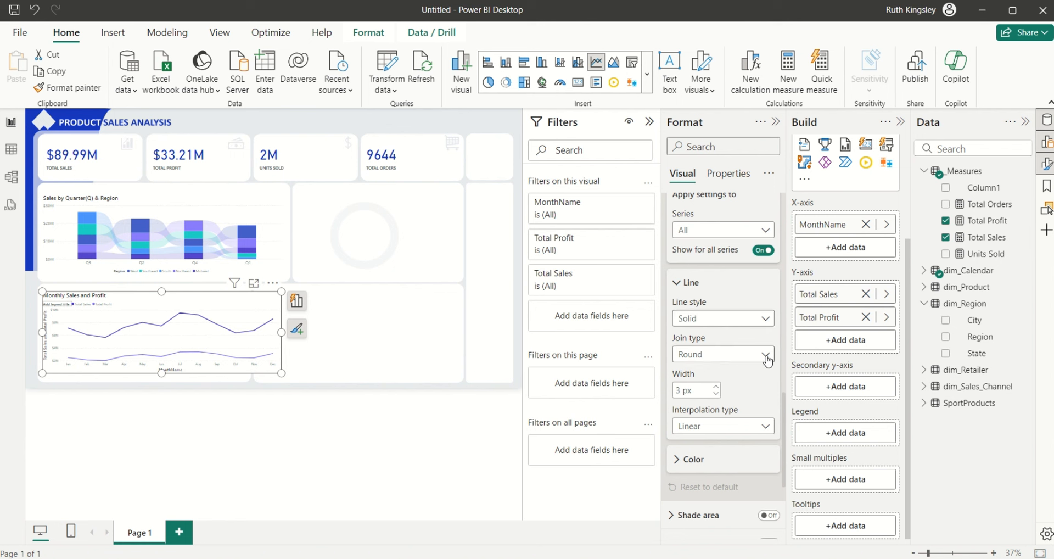
{"action": "left_click", "coordinate": [764, 428]}
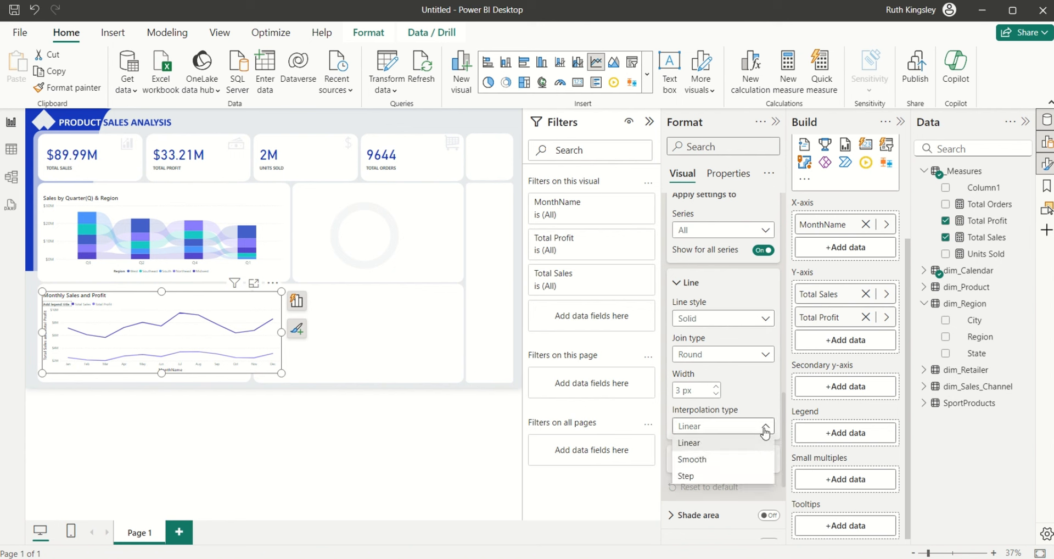
{"action": "left_click", "coordinate": [691, 458]}
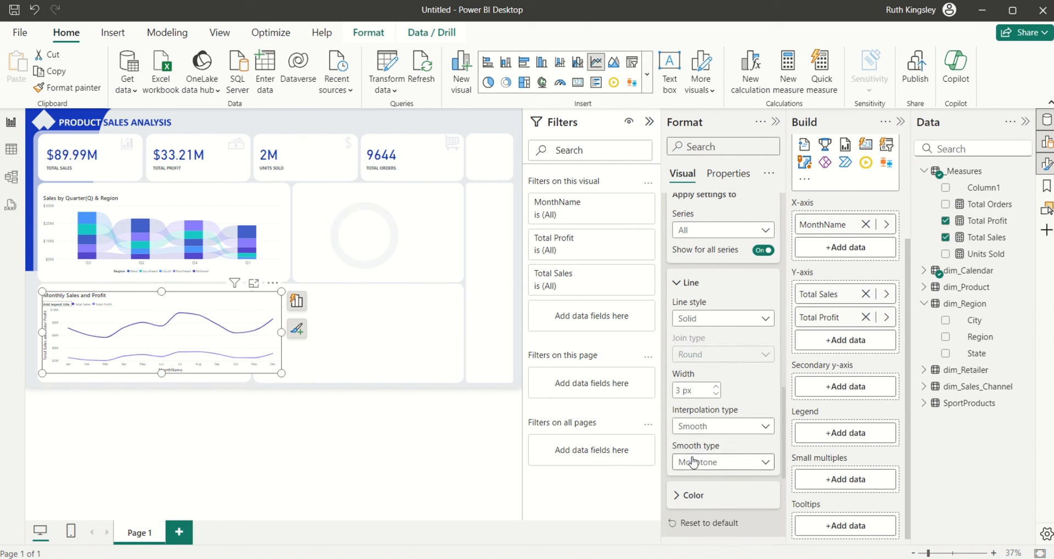
- Set the smooth type of the line chart's lines to Cardinal
{"action": "left_click", "coordinate": [760, 466]}
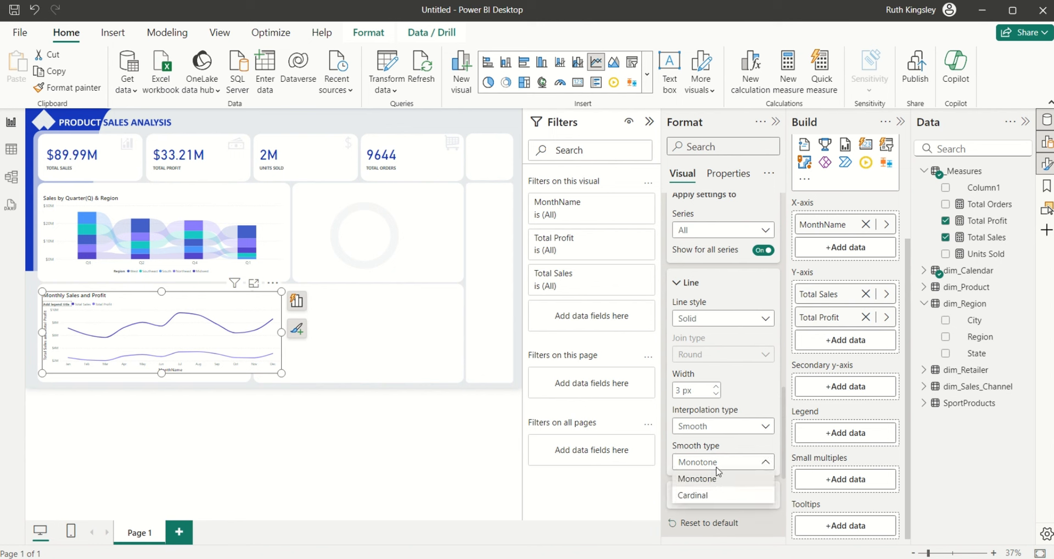
{"action": "left_click", "coordinate": [694, 495]}
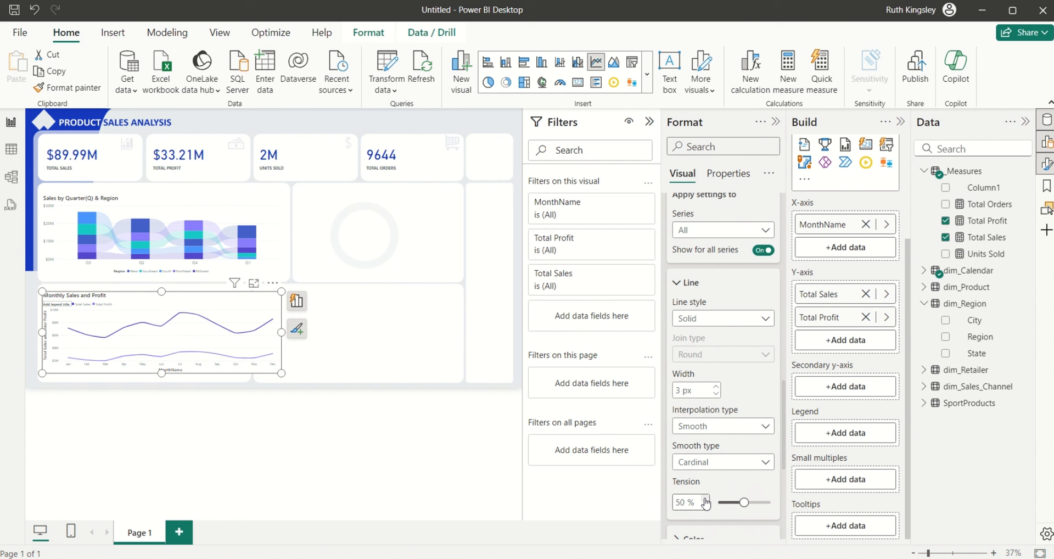
{"action": "left_click", "coordinate": [677, 282]}
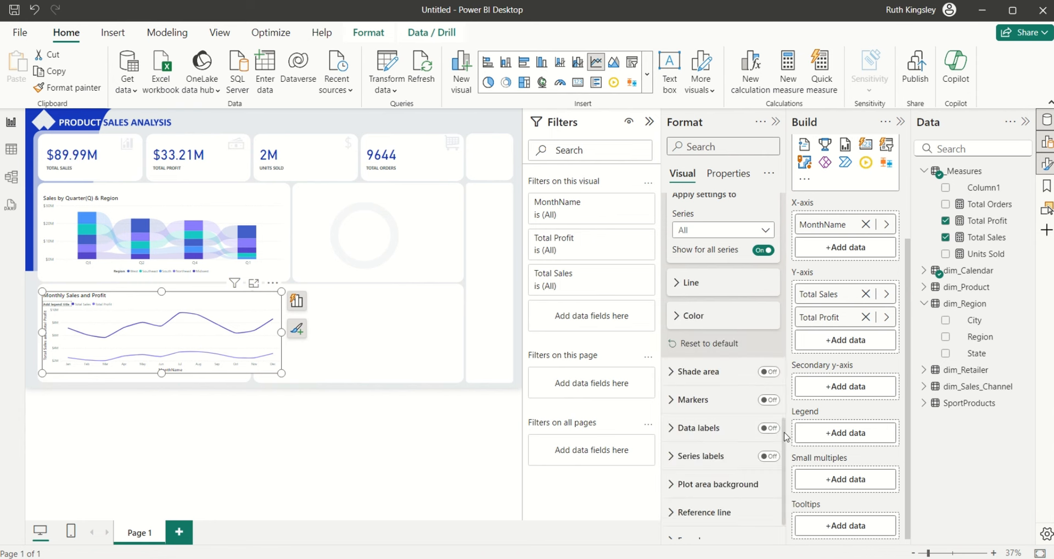
- Turn off the X-axis title of the monthly sales and profit line chart
{"action": "scroll", "coordinate": [786, 436], "scroll_direction": "up", "scroll_amount": 10}
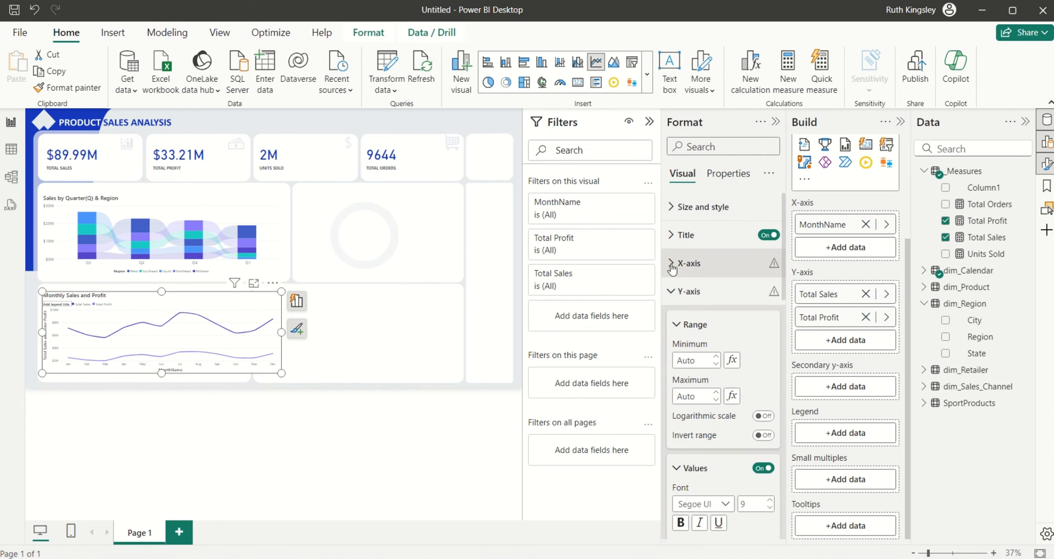
{"action": "left_click", "coordinate": [672, 266]}
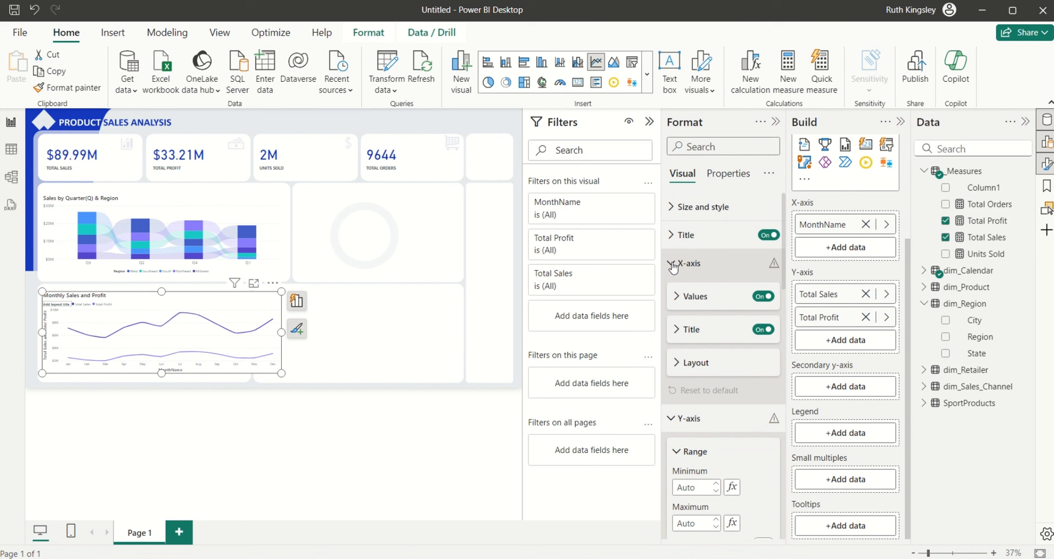
{"action": "left_click", "coordinate": [764, 330]}
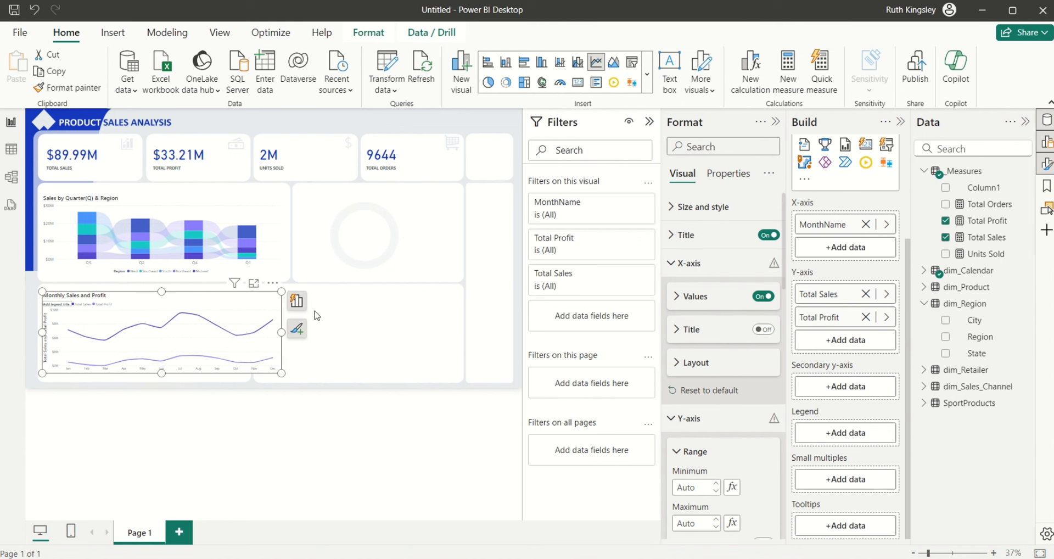
{"action": "left_click", "coordinate": [675, 263]}
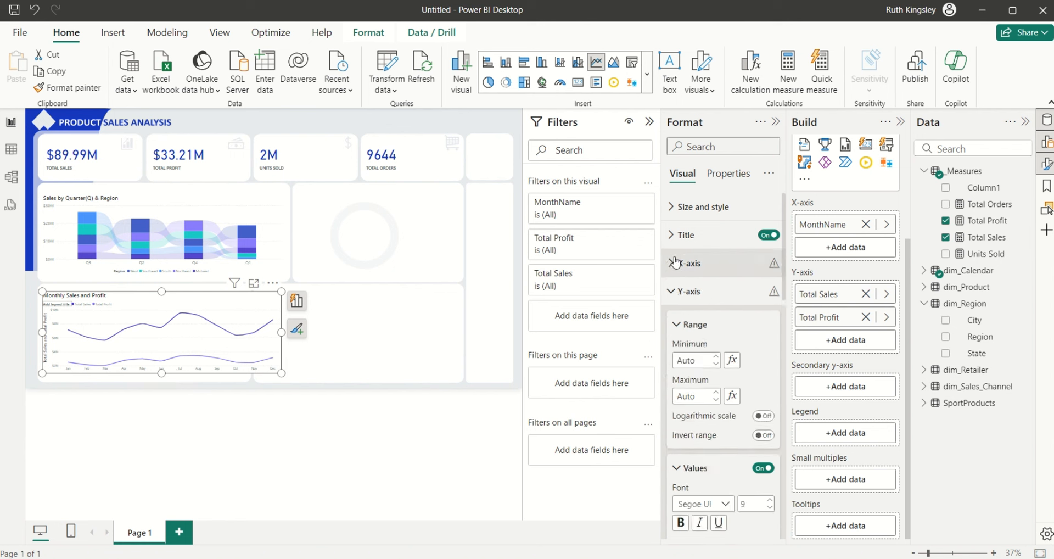
- Turn off the Y-axis title of the line chart
{"action": "left_click", "coordinate": [676, 290]}
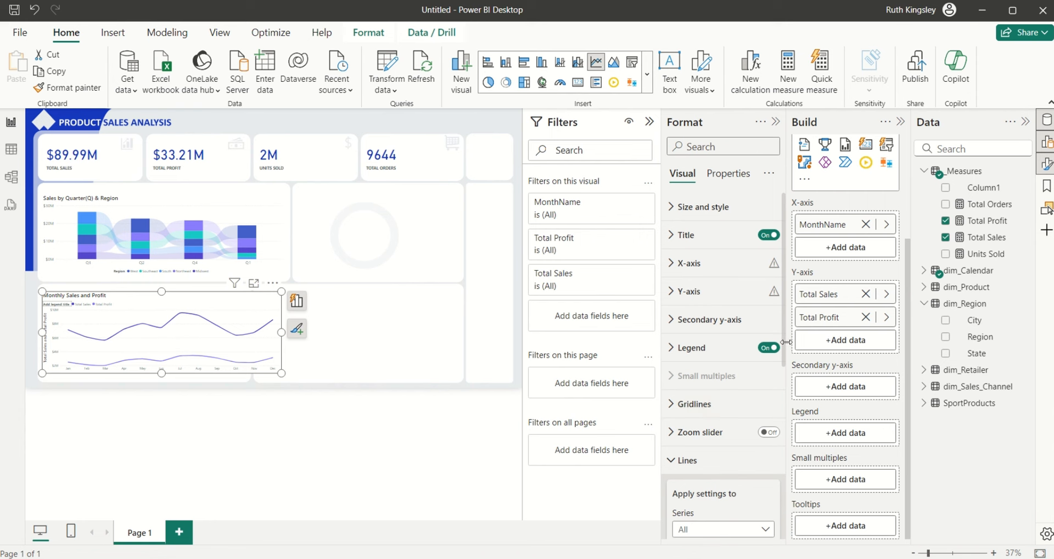
{"action": "left_click", "coordinate": [670, 303]}
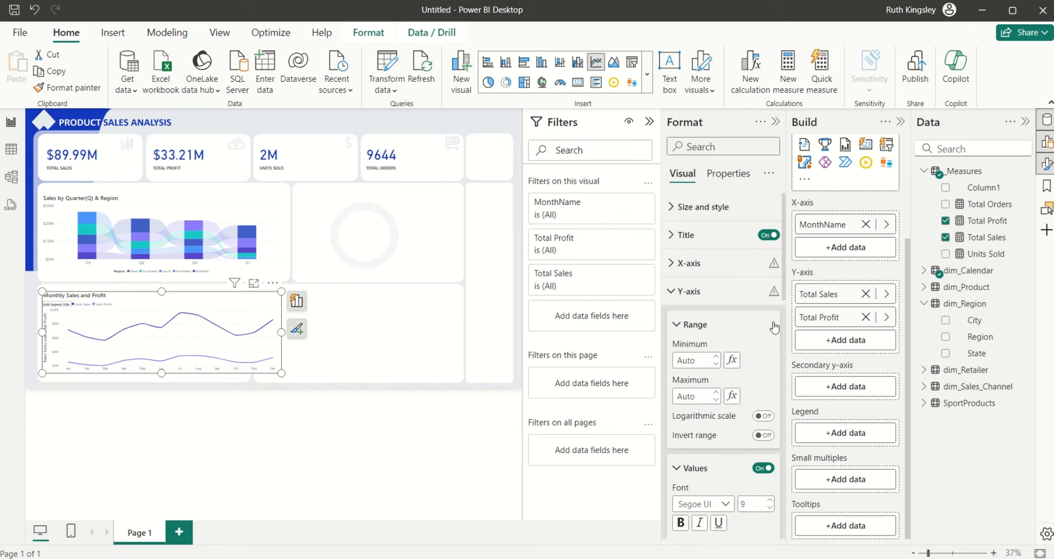
{"action": "scroll", "coordinate": [782, 296], "scroll_direction": "down", "scroll_amount": 5}
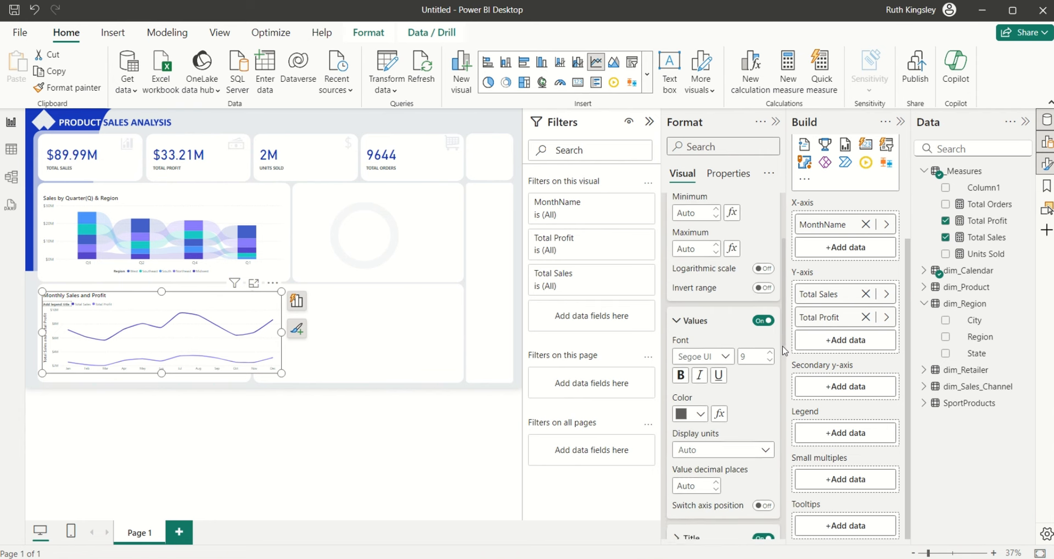
{"action": "scroll", "coordinate": [674, 247], "scroll_direction": "down", "scroll_amount": 5}
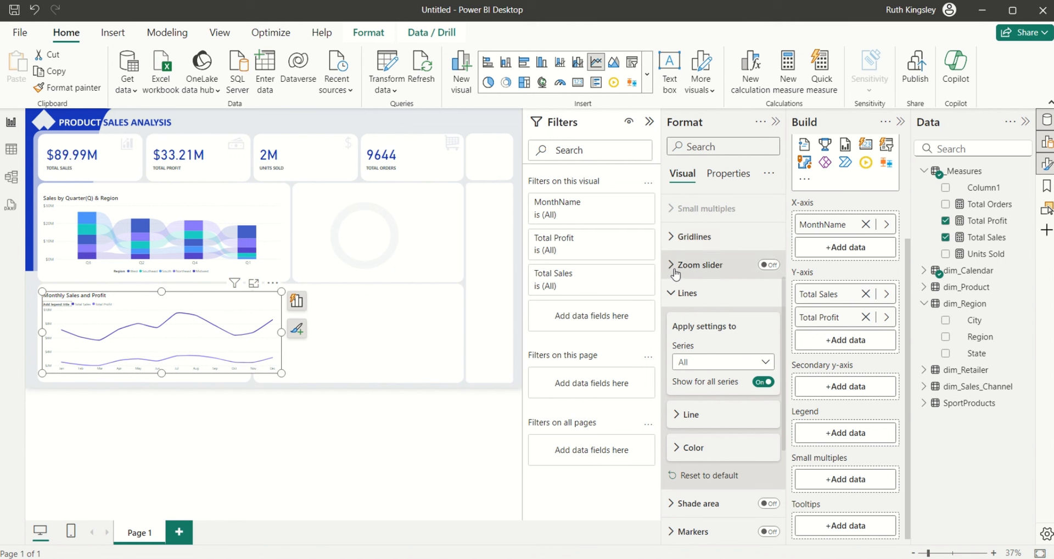
{"action": "left_click", "coordinate": [672, 295]}
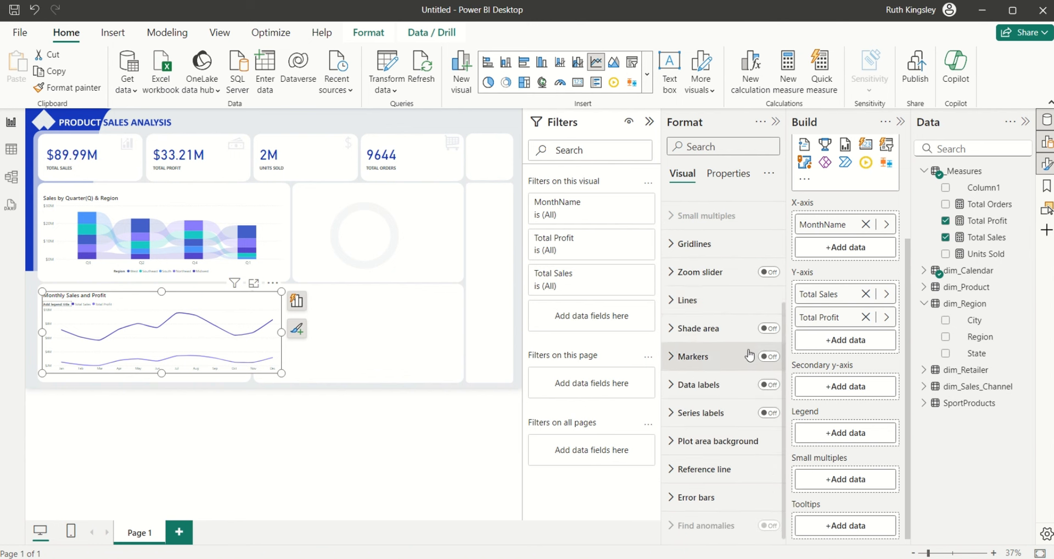
- Turn off the legend title of the line chart
{"action": "scroll", "coordinate": [784, 313], "scroll_direction": "up", "scroll_amount": 5}
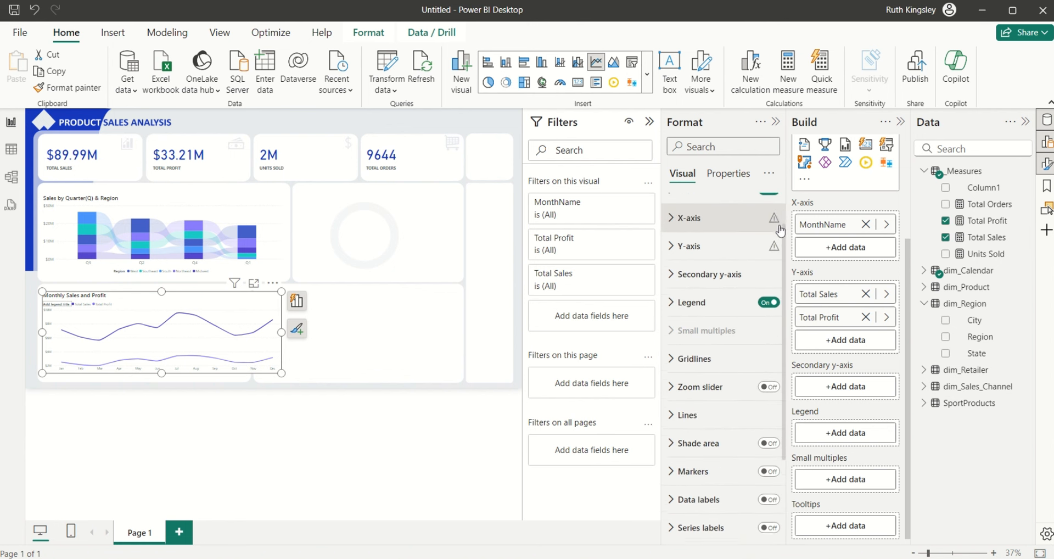
{"action": "left_click", "coordinate": [676, 318]}
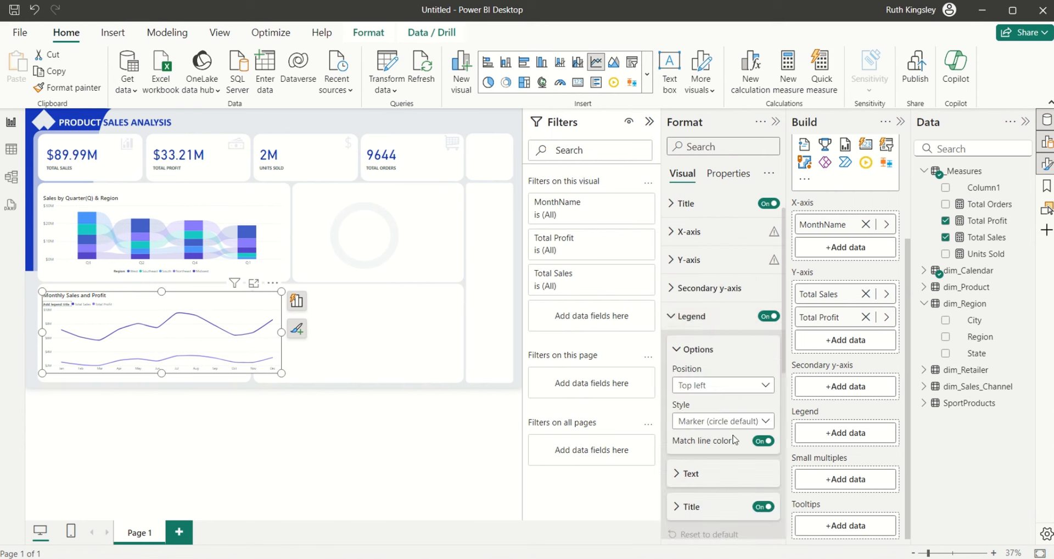
{"action": "left_click", "coordinate": [762, 508]}
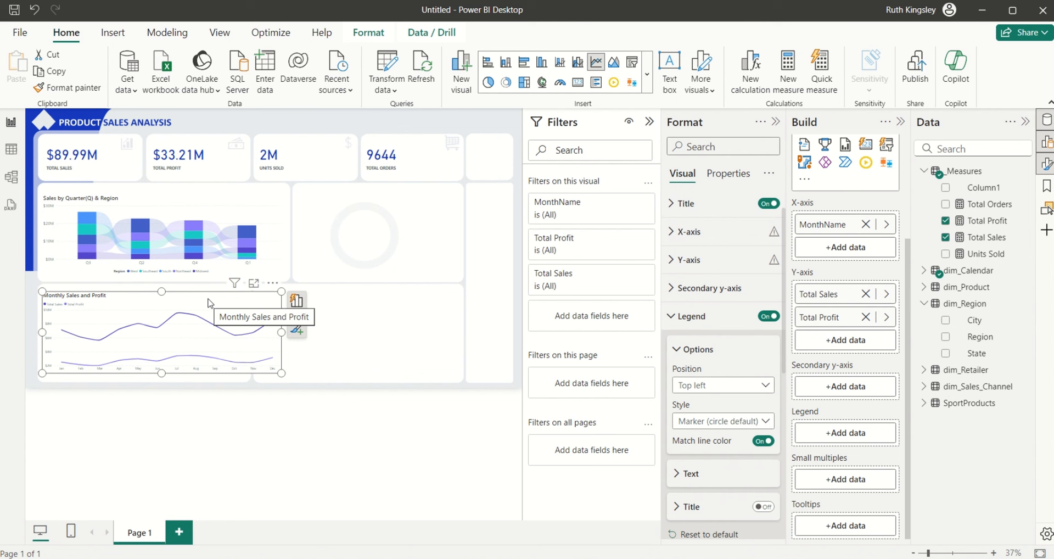
- Move the line chart on top of the ribbon chart and turn off the line chart's background
{"action": "left_click_drag", "start_coordinate": [210, 302], "coordinate": [208, 205]}
{"action": "scroll", "coordinate": [786, 220], "scroll_direction": "up", "scroll_amount": 1}
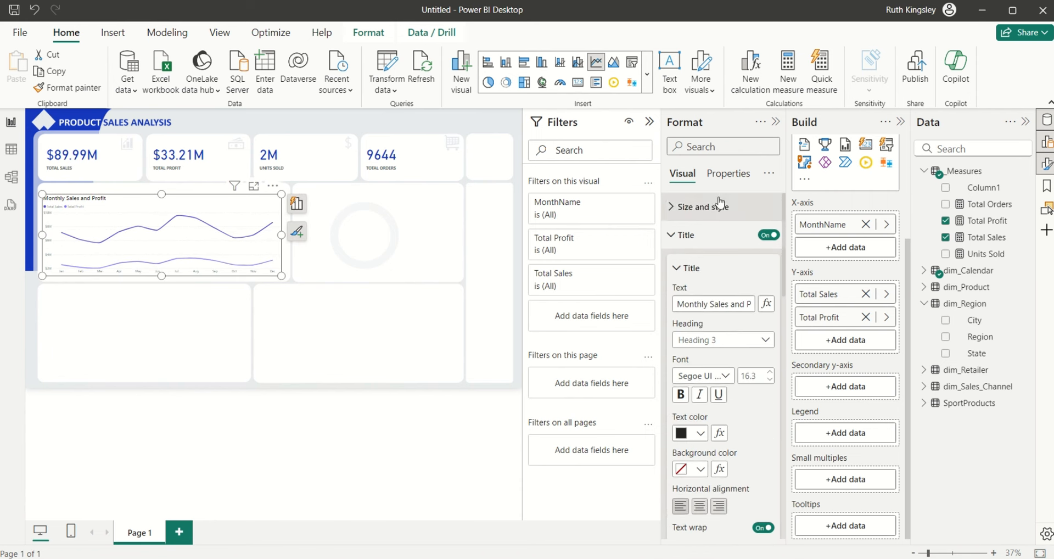
{"action": "left_click", "coordinate": [675, 209]}
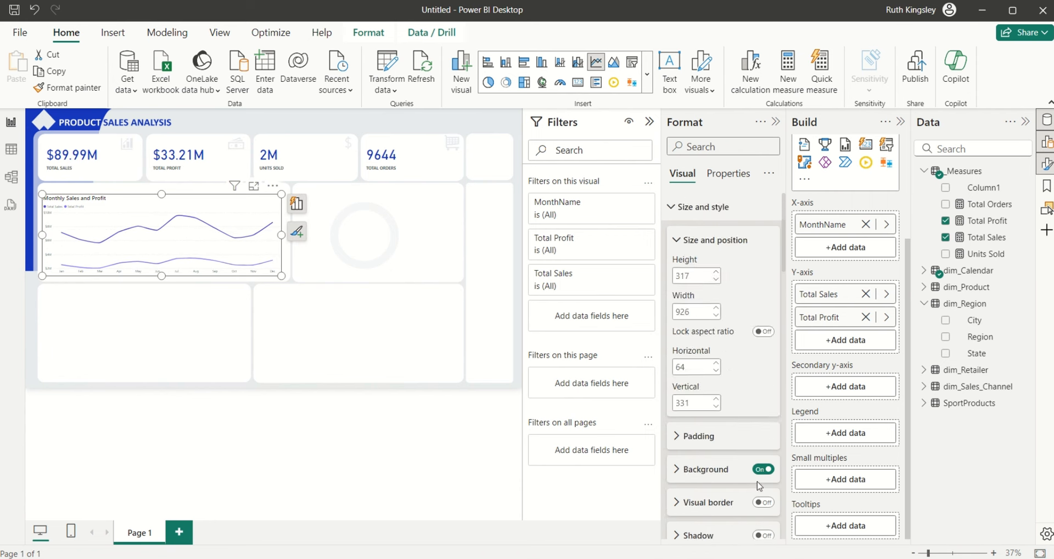
{"action": "left_click", "coordinate": [763, 471]}
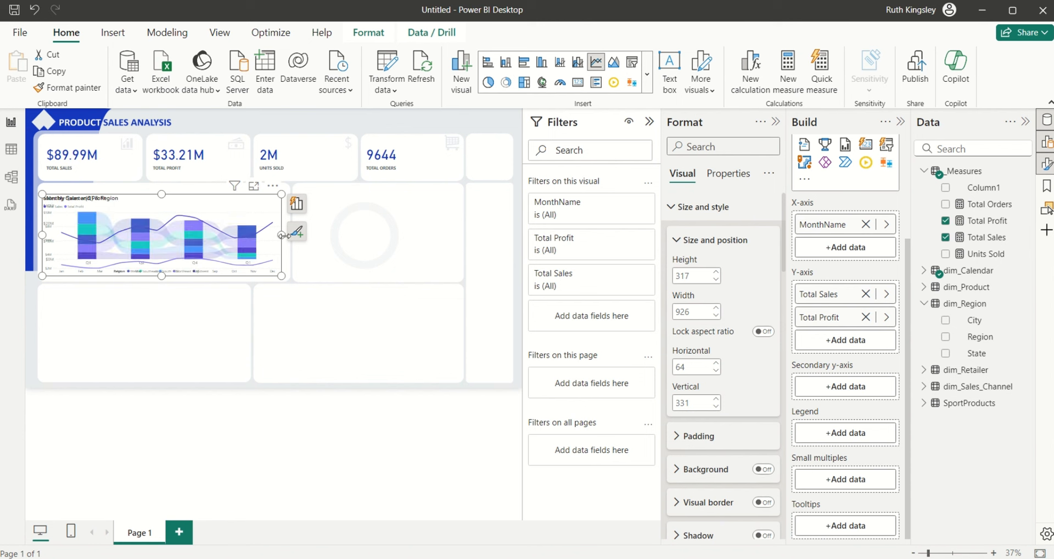
- Move the line chart down below the ribbon chart so the ribbon chart is uncovered
{"action": "mouse_move", "coordinate": [284, 235]}
{"action": "left_mouse_down"}
{"action": "mouse_move", "coordinate": [272, 236]}
{"action": "mouse_move", "coordinate": [282, 235]}
{"action": "left_mouse_up"}
{"action": "left_click_drag", "start_coordinate": [41, 234], "coordinate": [42, 232]}
{"action": "left_click_drag", "start_coordinate": [212, 199], "coordinate": [212, 281]}
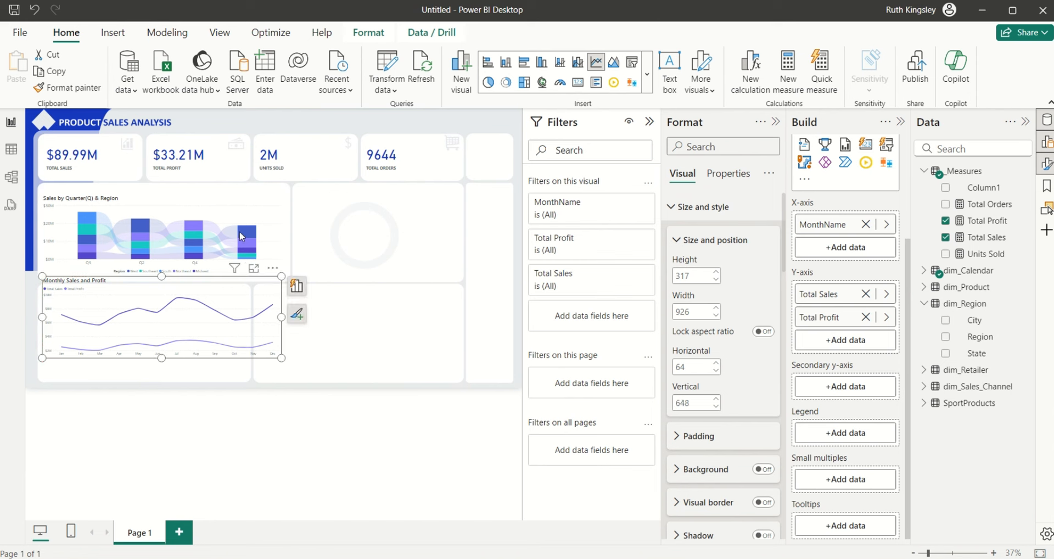
- Adjust the ribbon chart's vertical position to 336 and set its columns' space between categories to 50%
{"action": "left_click_drag", "start_coordinate": [212, 204], "coordinate": [212, 209]}
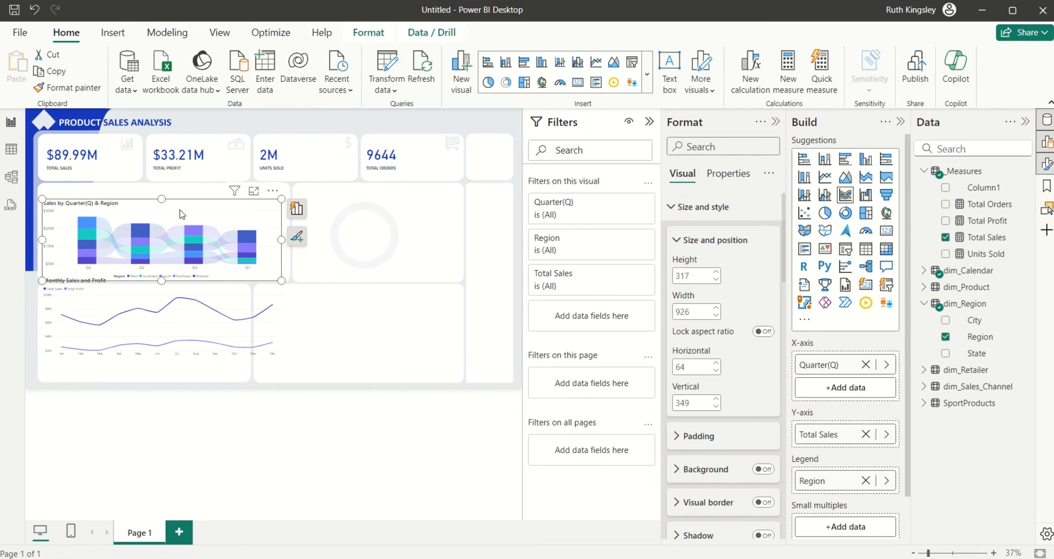
{"action": "key", "text": "ctrl+z"}
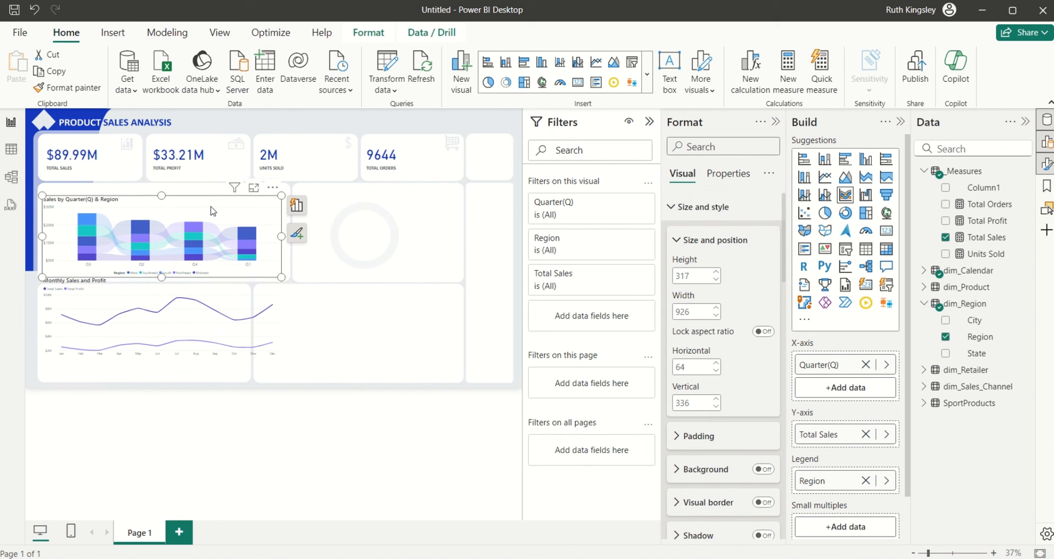
{"action": "left_click", "coordinate": [675, 208]}
{"action": "left_click", "coordinate": [674, 432]}
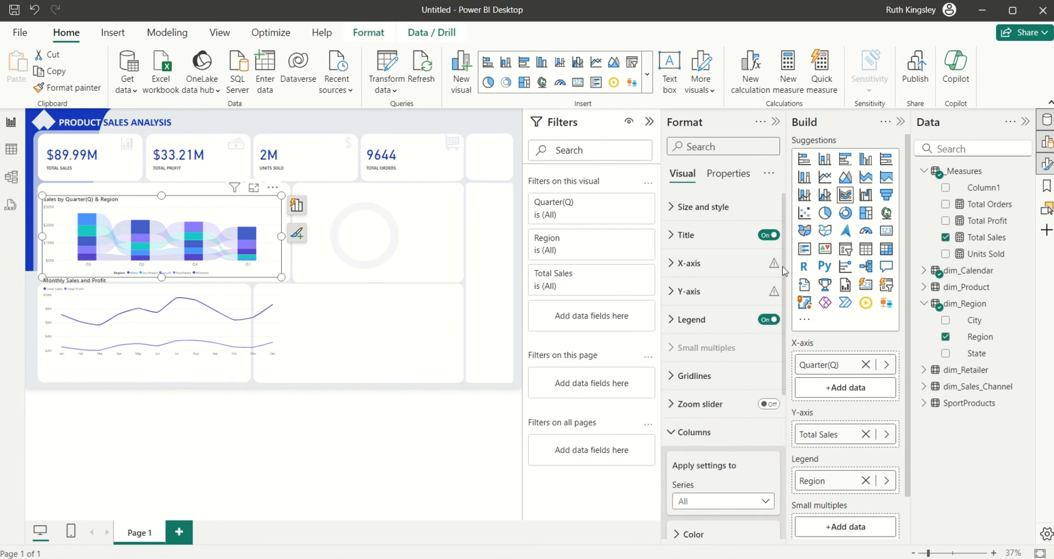
{"action": "left_click_drag", "start_coordinate": [784, 266], "coordinate": [784, 313]}
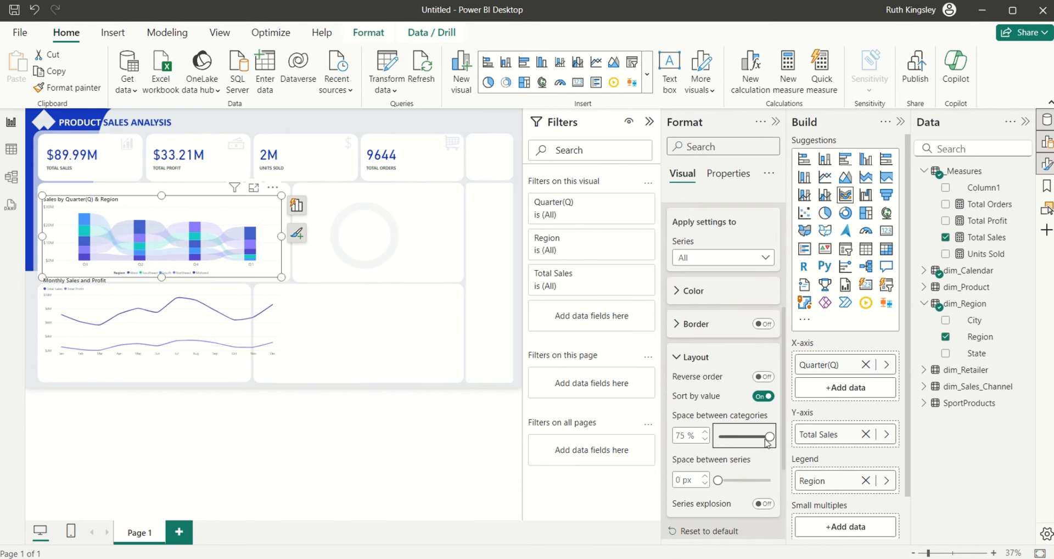
{"action": "left_click_drag", "start_coordinate": [770, 435], "coordinate": [746, 436]}
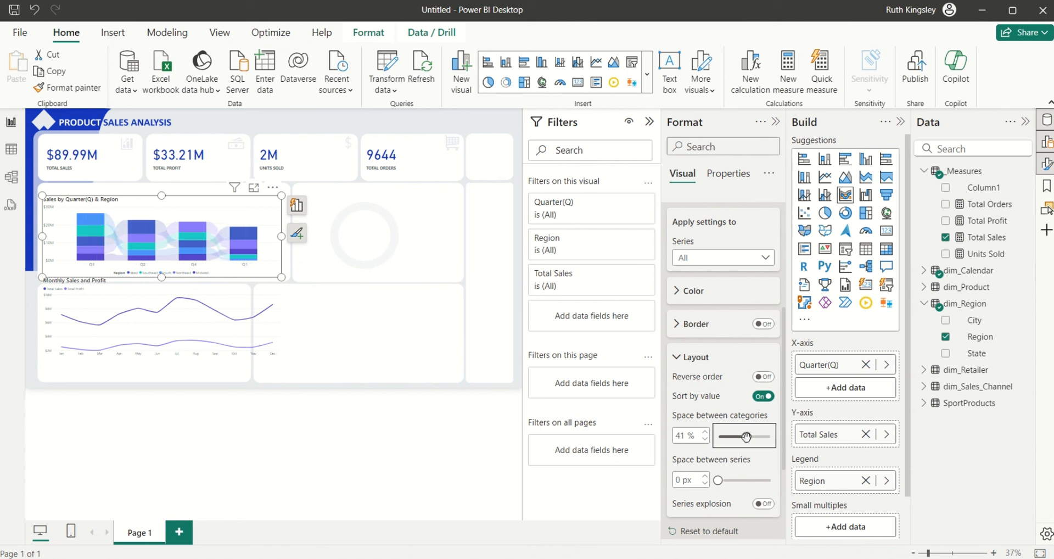
{"action": "double_click", "coordinate": [682, 436]}
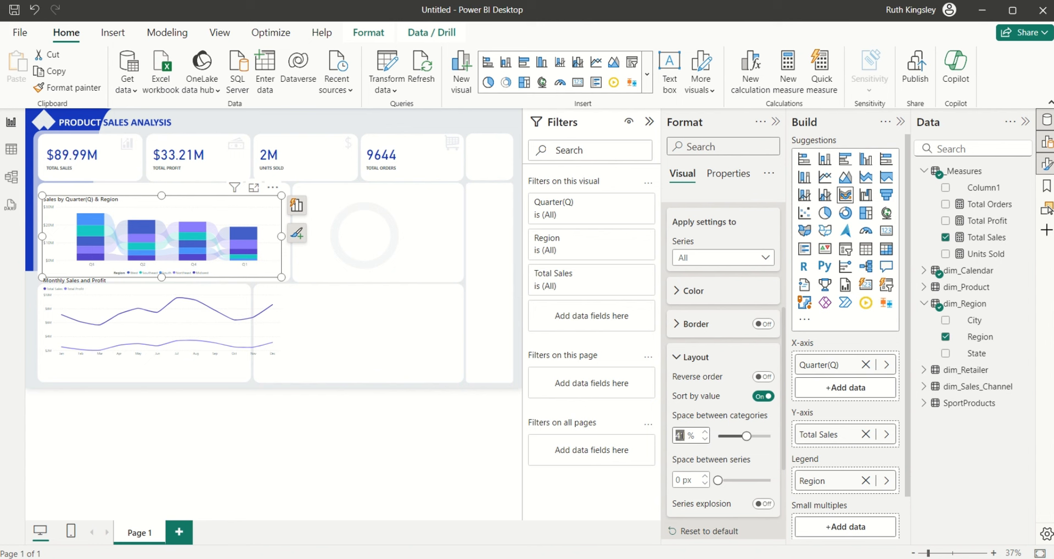
{"action": "type", "text": "50"}
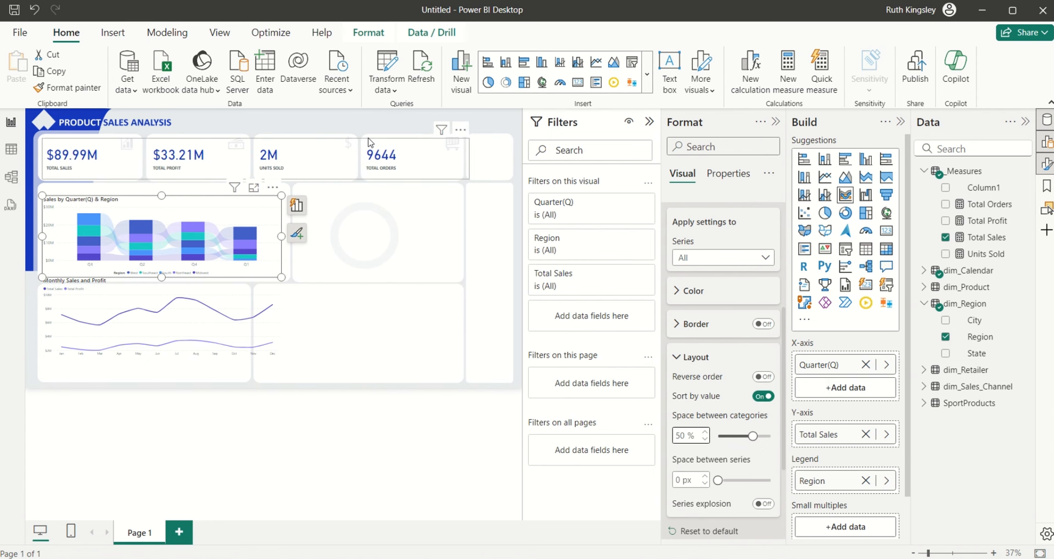
- Move the line chart back up so it exactly overlaps the ribbon chart
{"action": "left_click", "coordinate": [346, 119]}
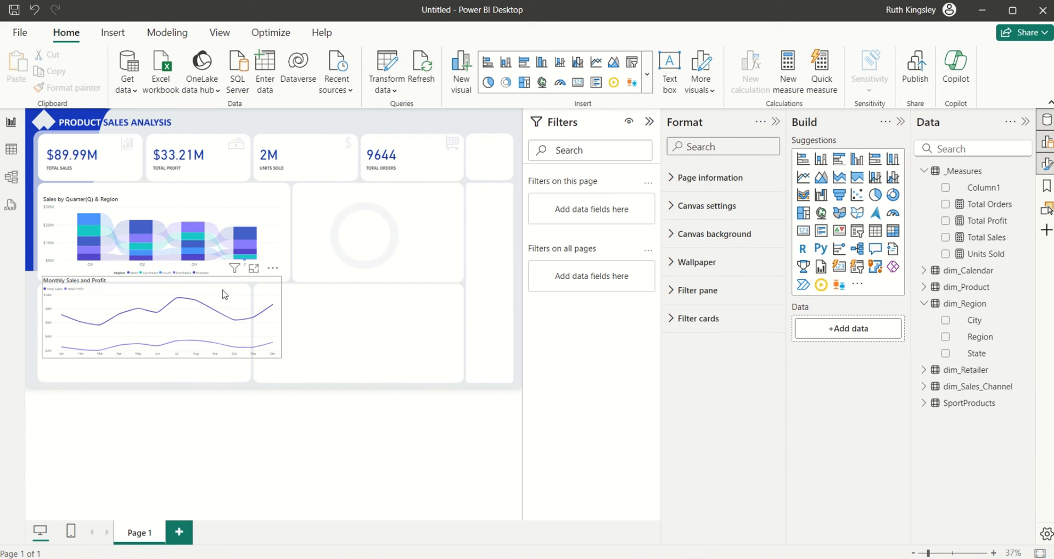
{"action": "left_click_drag", "start_coordinate": [225, 295], "coordinate": [226, 213]}
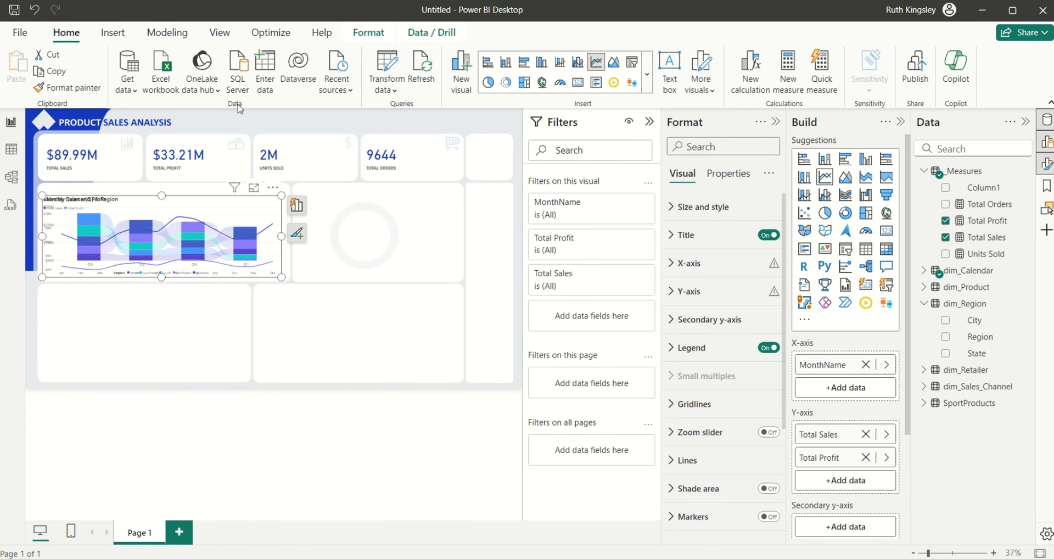
{"action": "left_click", "coordinate": [254, 121]}
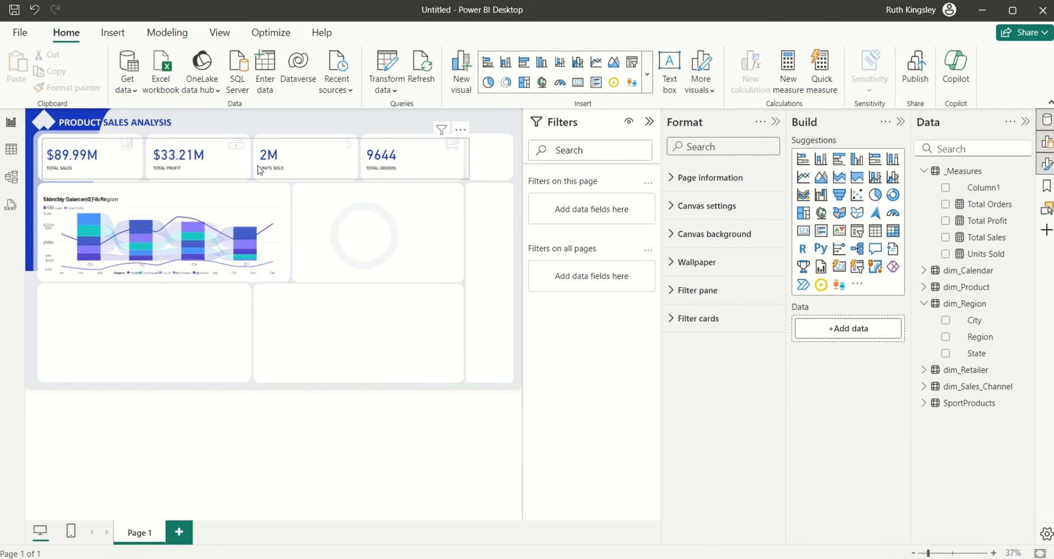
- Insert a blank button and place it along the upper edge of the overlapping charts
{"action": "left_click", "coordinate": [122, 37]}
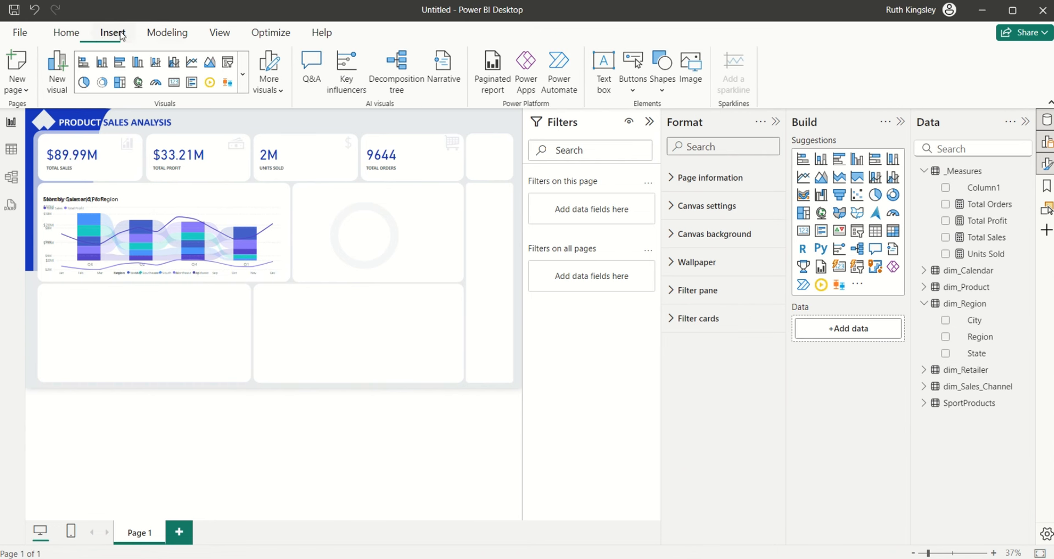
{"action": "left_click", "coordinate": [635, 93]}
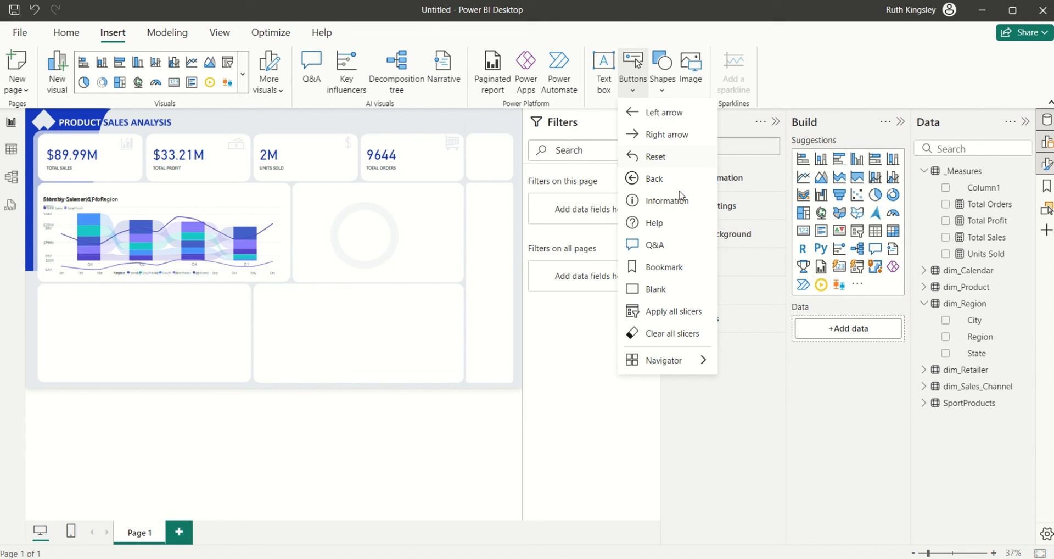
{"action": "left_click", "coordinate": [658, 291]}
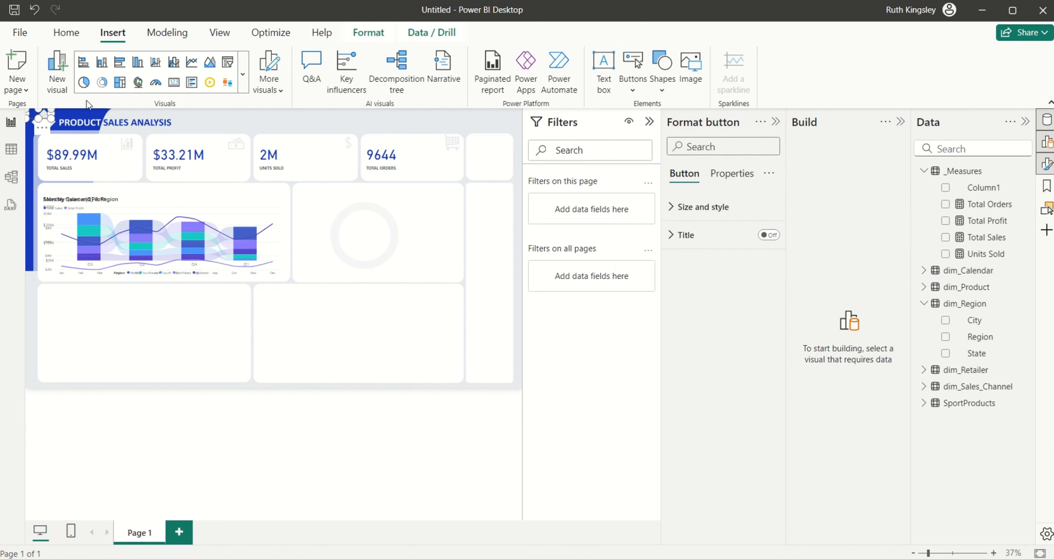
{"action": "left_click_drag", "start_coordinate": [45, 122], "coordinate": [212, 196]}
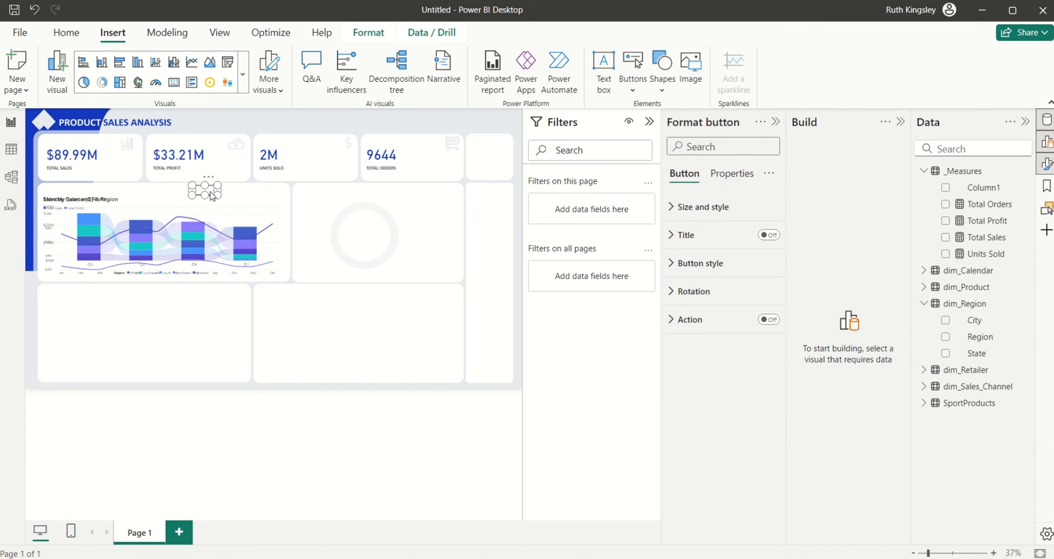
- Change the button's shape to Rounded Rectangle with 25% rounded corners
{"action": "left_click", "coordinate": [676, 268]}
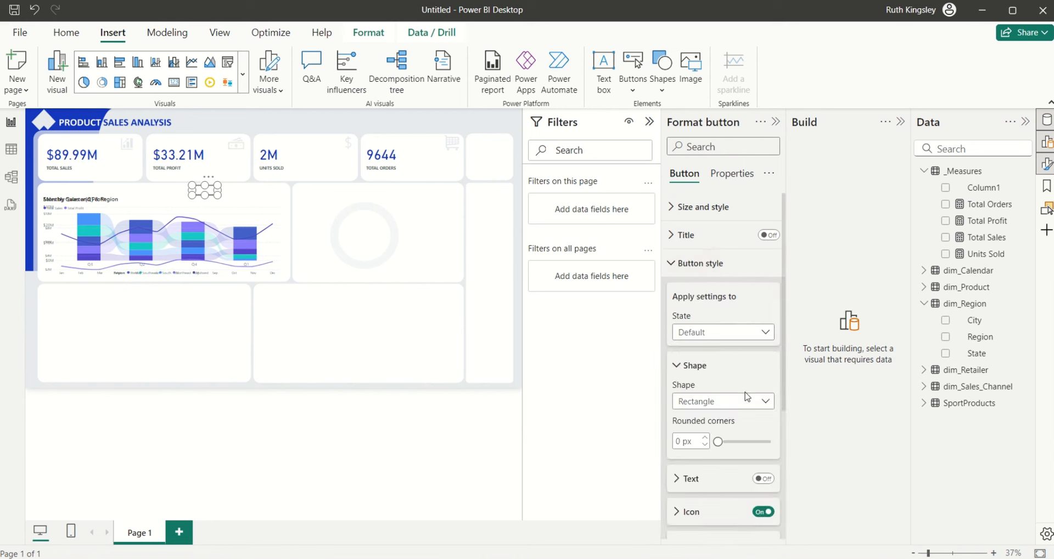
{"action": "left_click", "coordinate": [761, 404]}
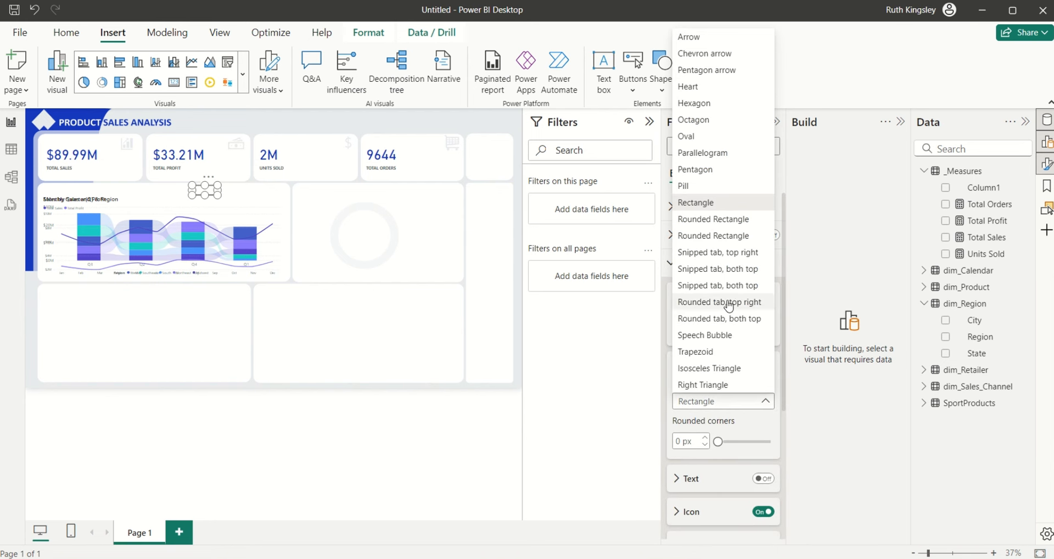
{"action": "left_click", "coordinate": [717, 220]}
{"action": "left_click_drag", "start_coordinate": [718, 441], "coordinate": [745, 441]}
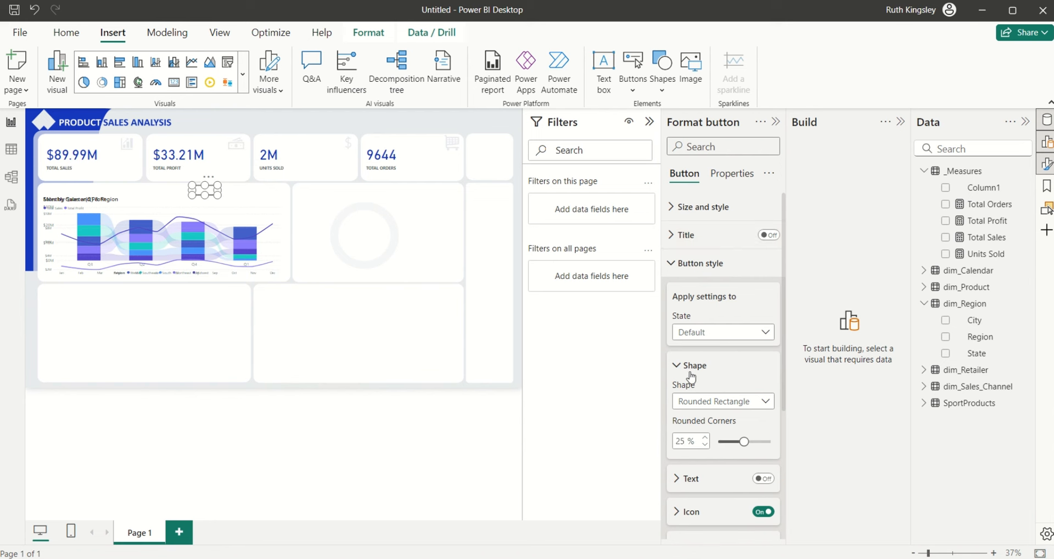
{"action": "left_click", "coordinate": [349, 129]}
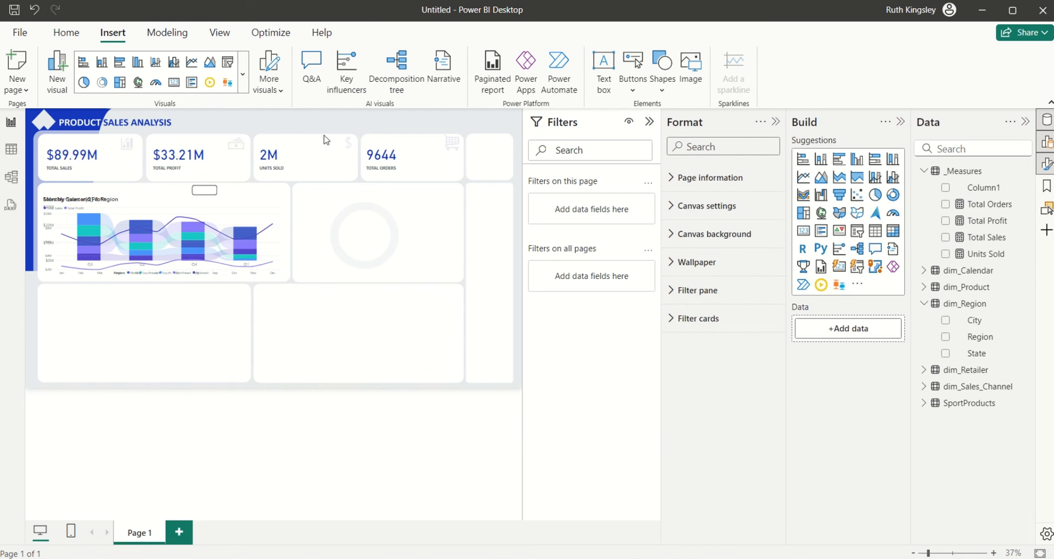
{"action": "left_click", "coordinate": [207, 193]}
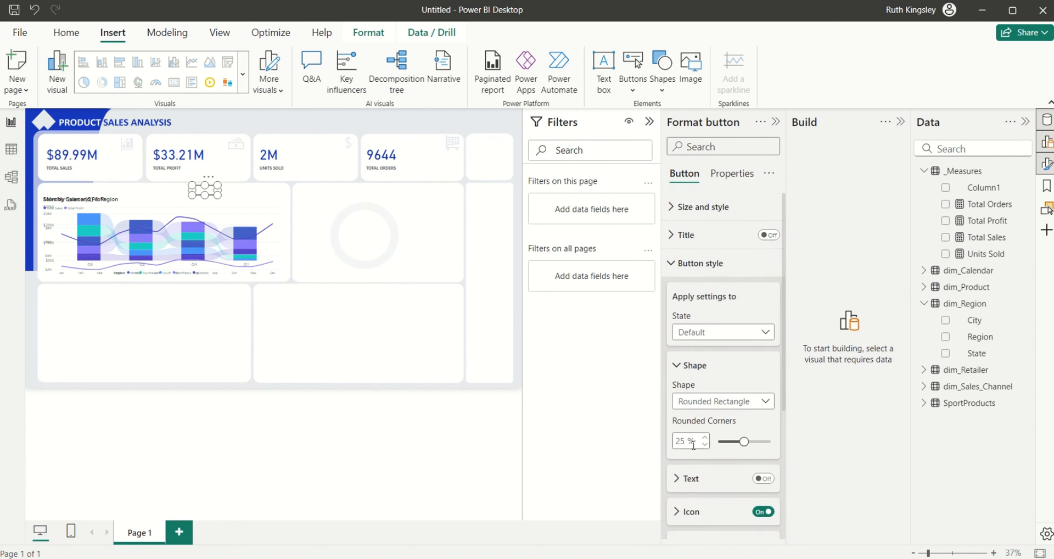
- Set the button's rounded corners to 50% and give it a dark blue border 1 px wide
{"action": "double_click", "coordinate": [682, 443]}
{"action": "type", "text": "50"}
{"action": "scroll", "coordinate": [785, 344], "scroll_direction": "down", "scroll_amount": 3}
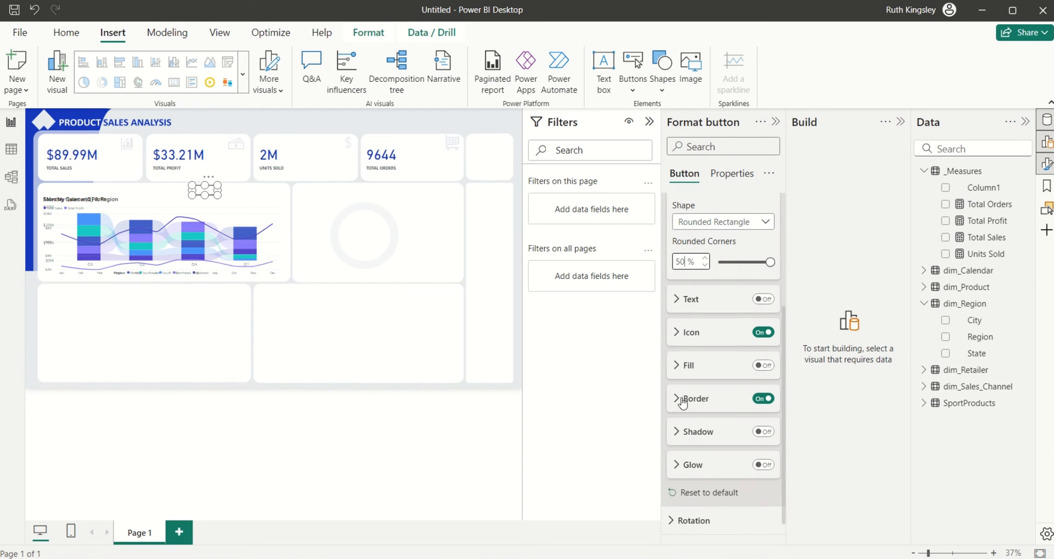
{"action": "left_click", "coordinate": [681, 399]}
{"action": "left_click", "coordinate": [701, 435]}
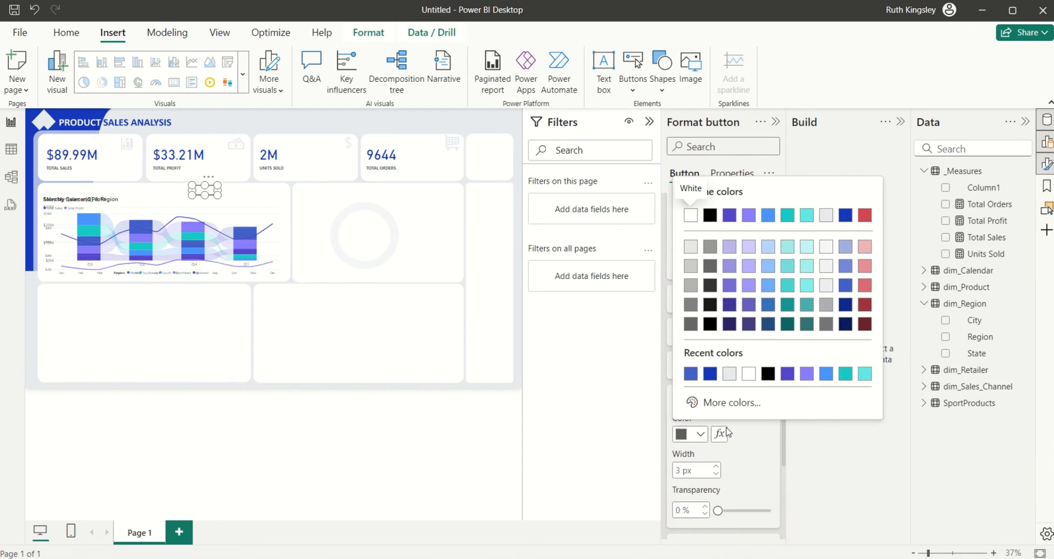
{"action": "left_click", "coordinate": [709, 376]}
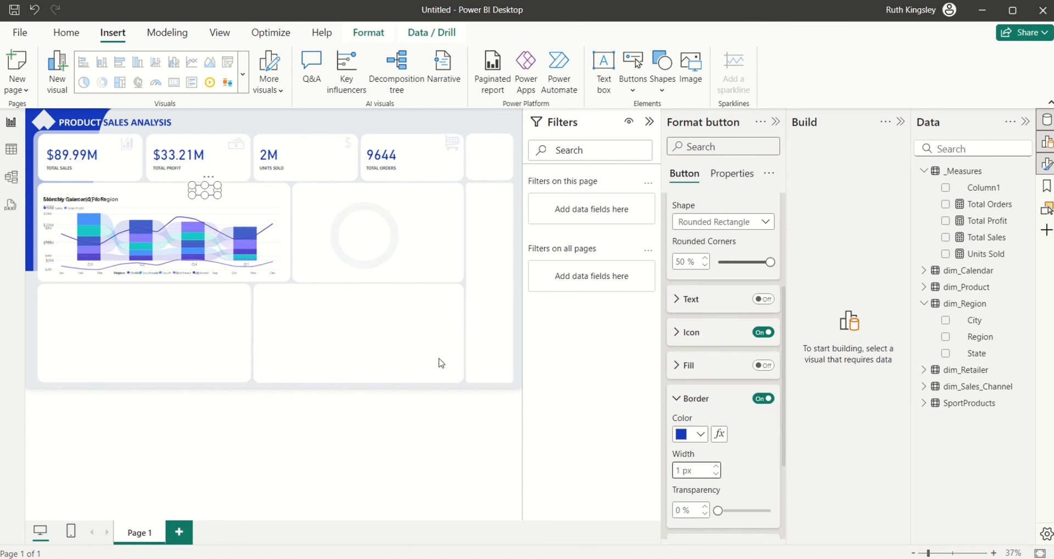
{"action": "left_click", "coordinate": [359, 128]}
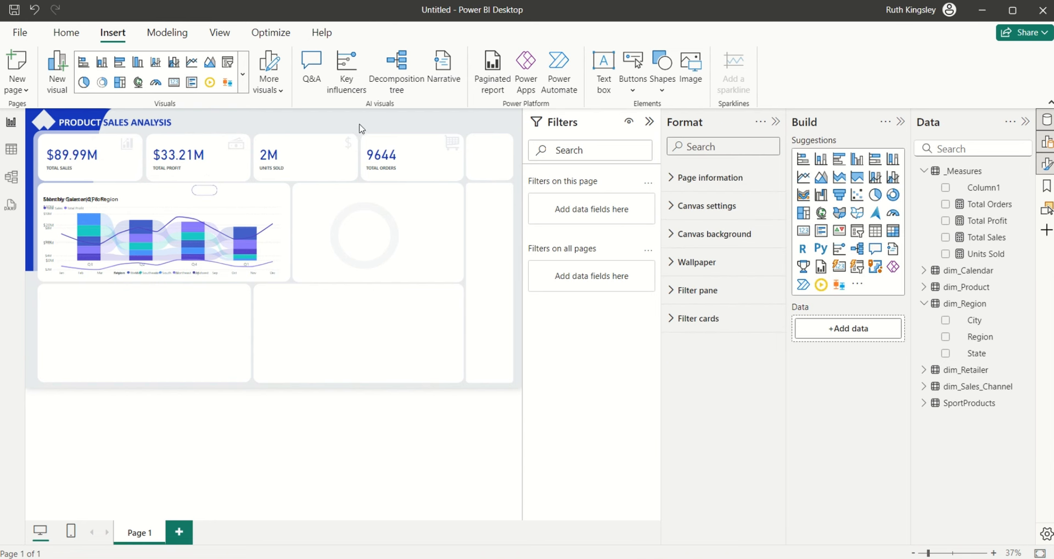
- Turn on the button's text, label it "Quarter" and set the font size to 12
{"action": "left_click", "coordinate": [210, 196]}
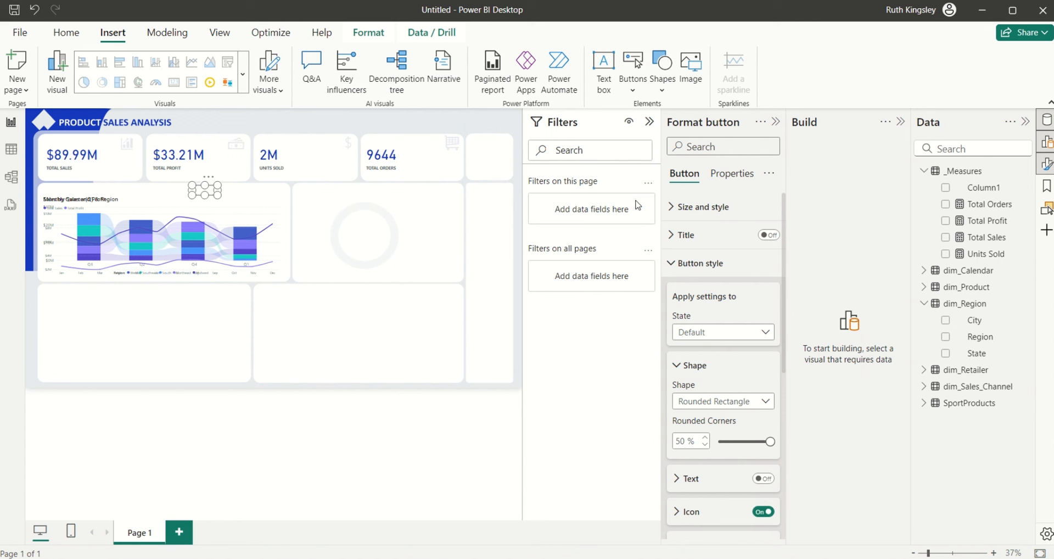
{"action": "left_click", "coordinate": [679, 270]}
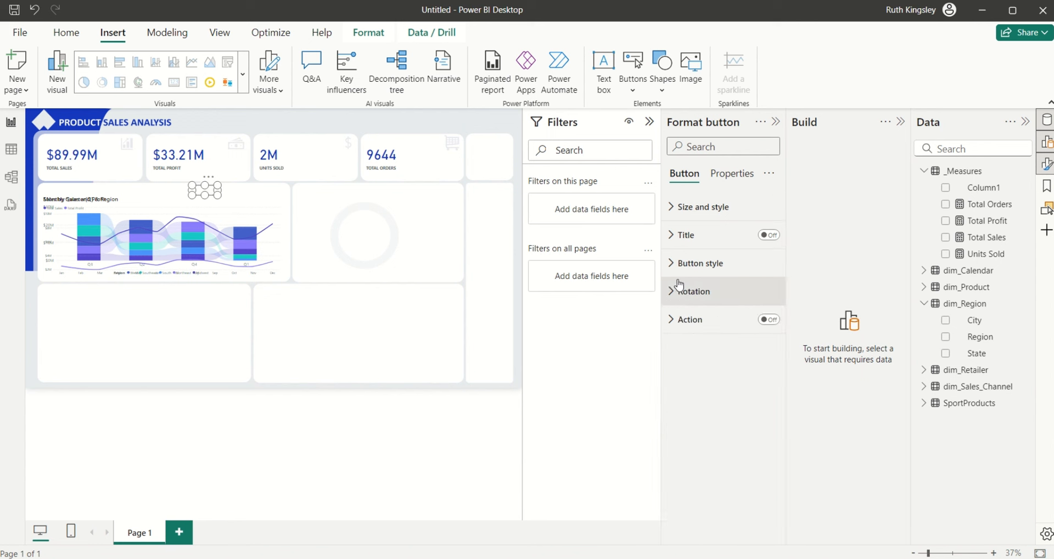
{"action": "left_click", "coordinate": [677, 268]}
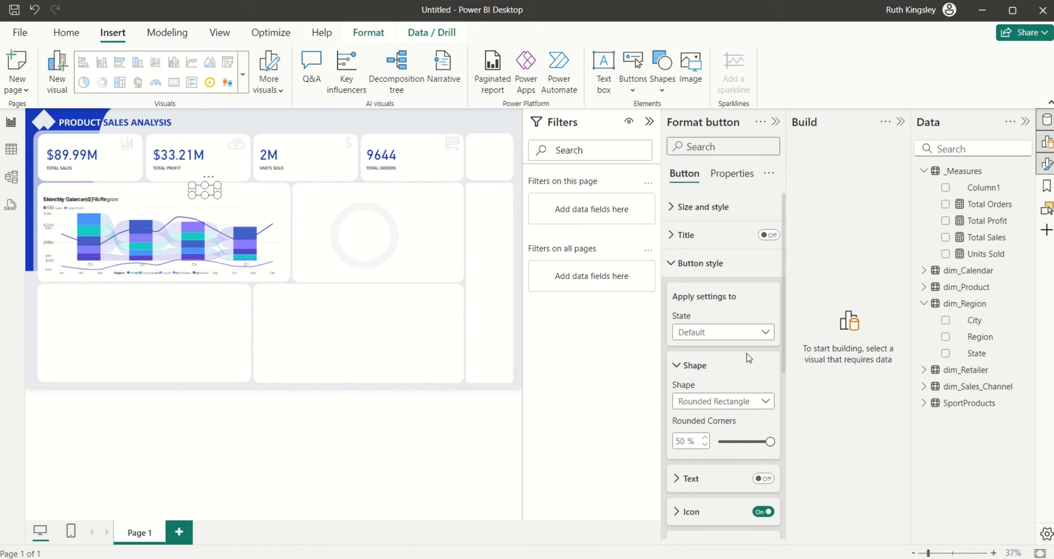
{"action": "left_click_drag", "start_coordinate": [784, 297], "coordinate": [785, 345]}
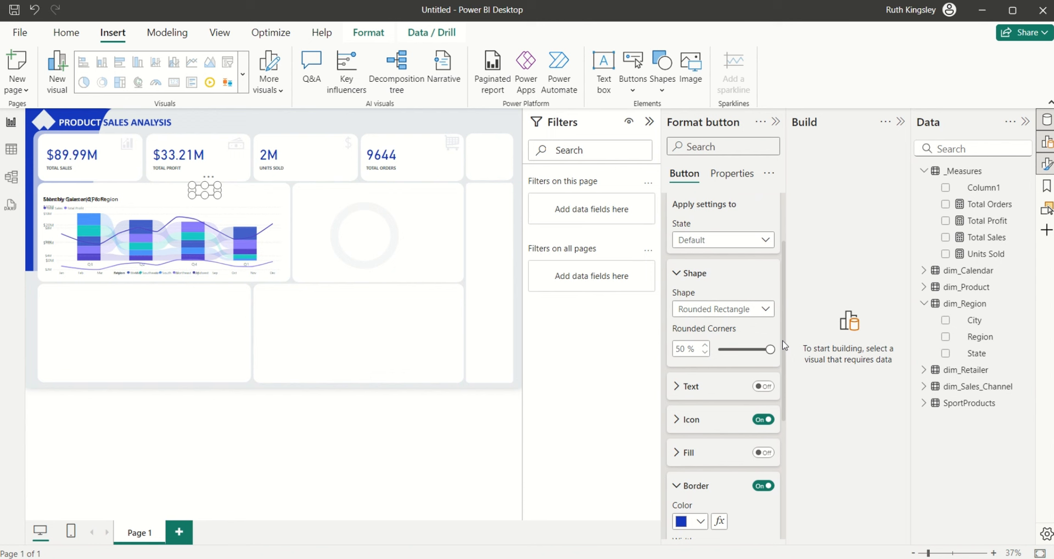
{"action": "left_click_drag", "start_coordinate": [785, 345], "coordinate": [785, 379]}
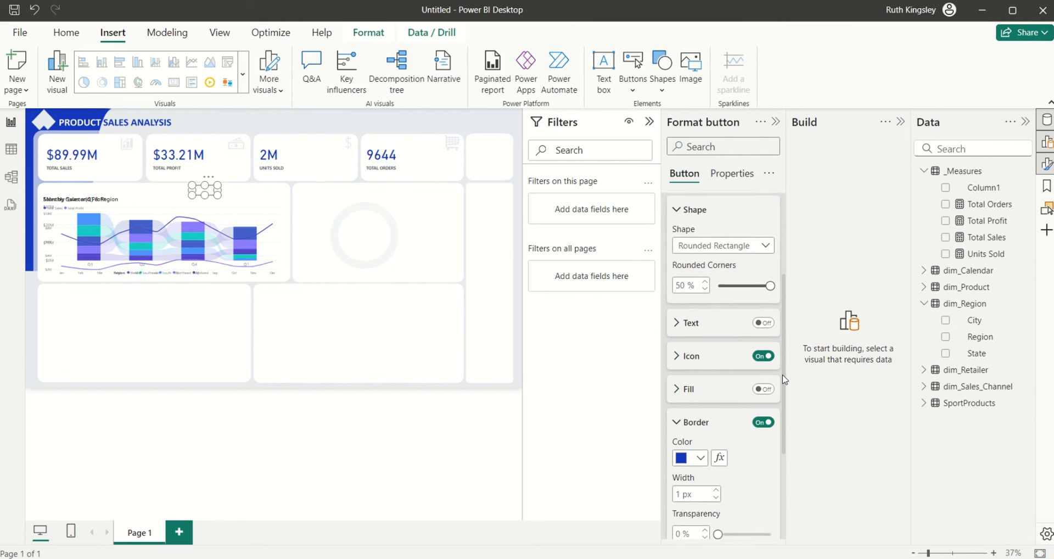
{"action": "left_click", "coordinate": [763, 317]}
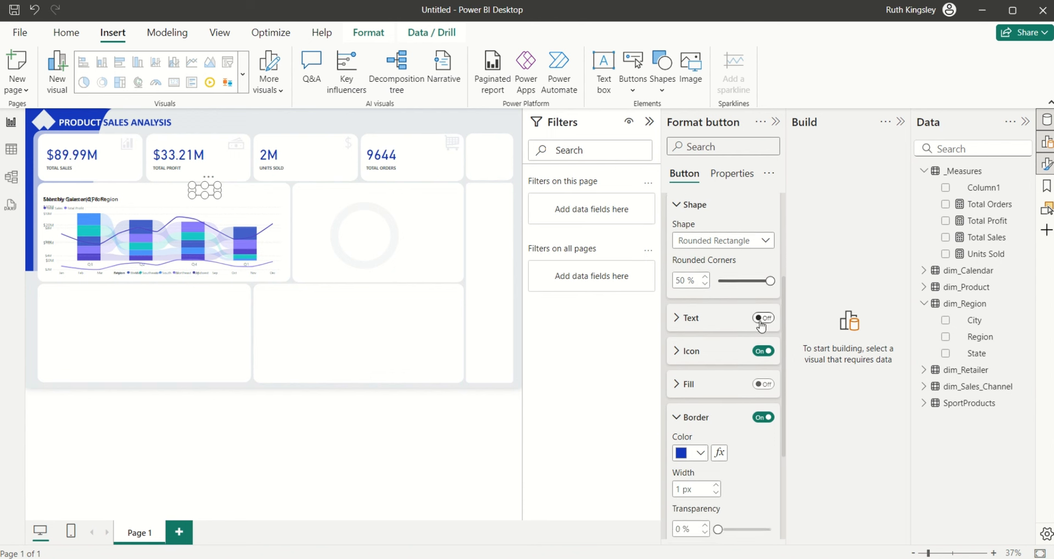
{"action": "left_click", "coordinate": [676, 318]}
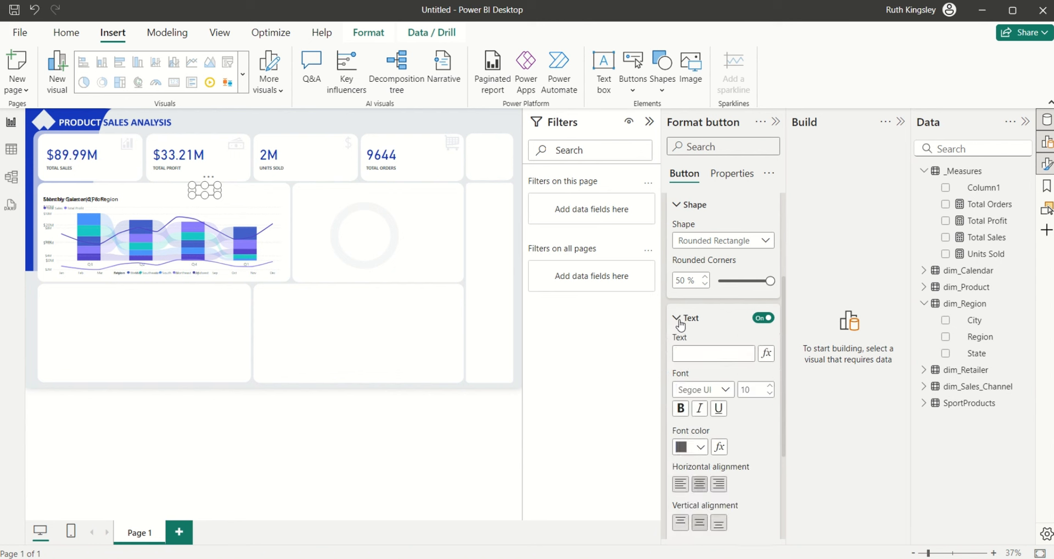
{"action": "left_click", "coordinate": [697, 355]}
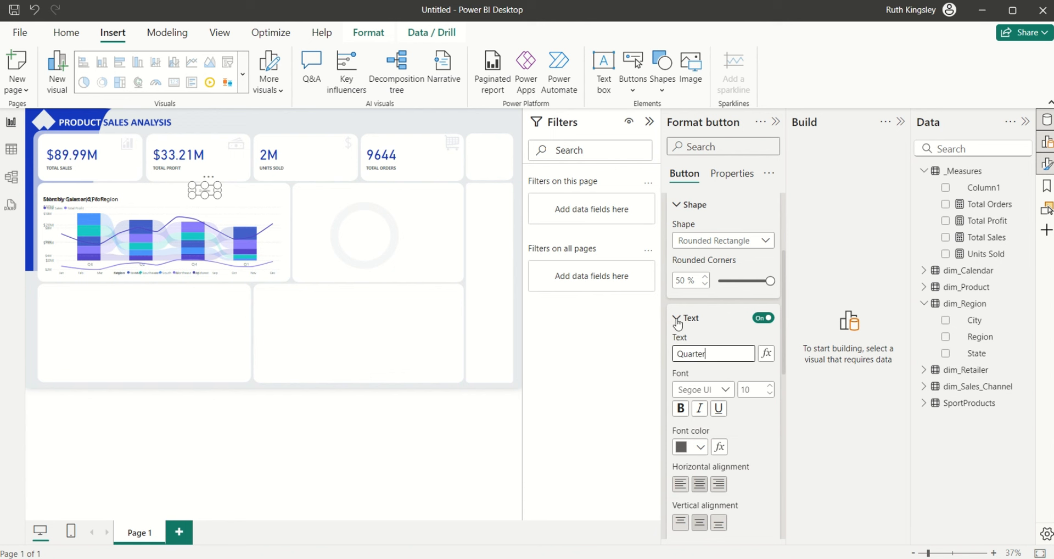
{"action": "double_click", "coordinate": [752, 391]}
{"action": "type", "text": "12"}
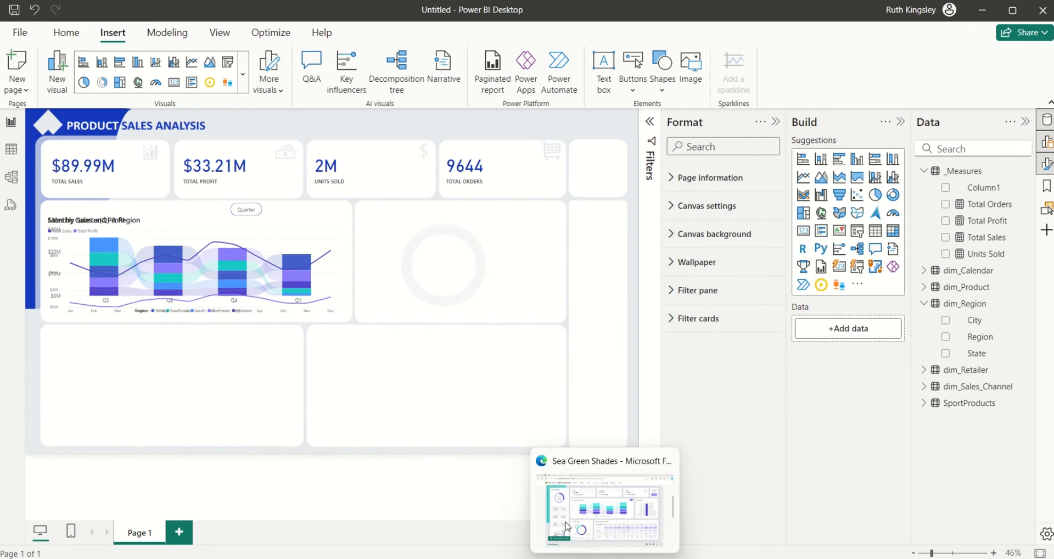
- Duplicate the Quarter button and place the copy directly to its right
{"action": "left_click", "coordinate": [252, 218]}
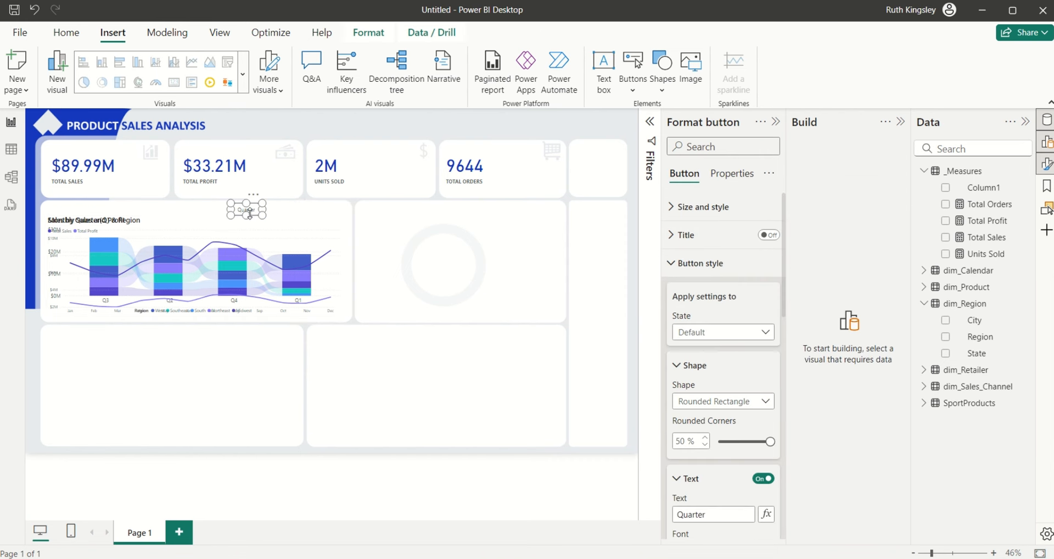
{"action": "key", "text": "ctrl+c"}
{"action": "key", "text": "ctrl+v"}
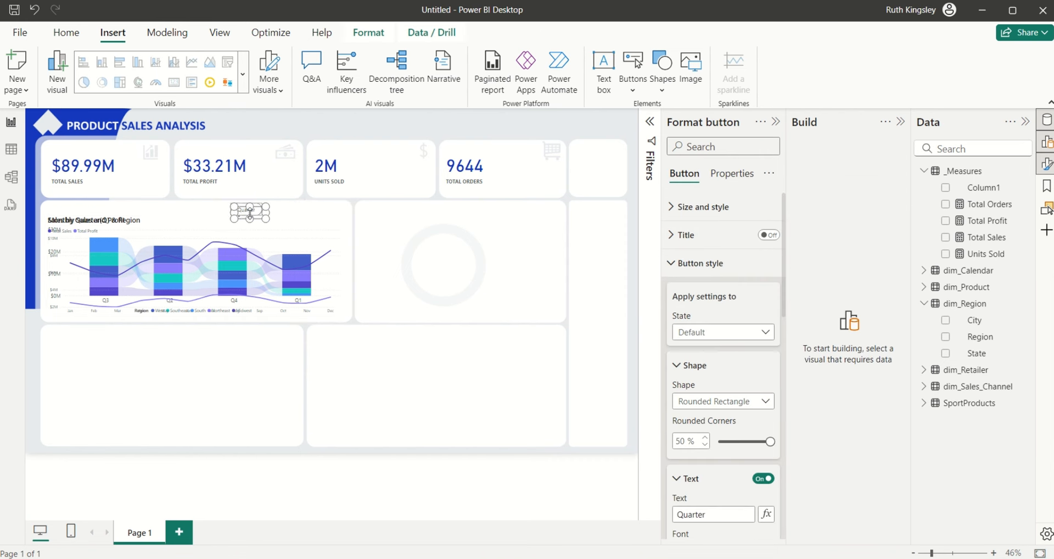
{"action": "left_click_drag", "start_coordinate": [257, 211], "coordinate": [290, 210]}
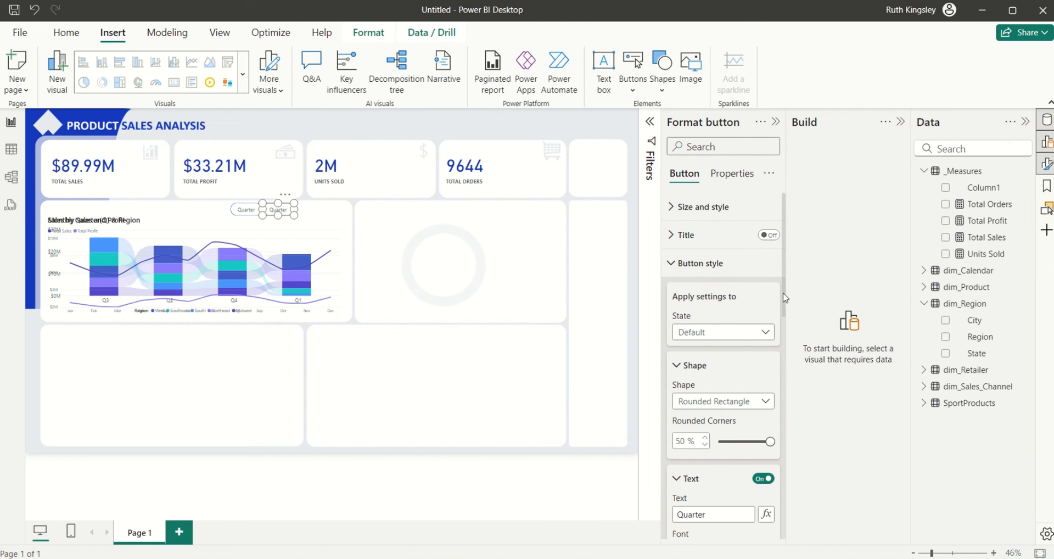
- Change the copied button's text to "Month"
{"action": "scroll", "coordinate": [785, 297], "scroll_direction": "down", "scroll_amount": 3}
{"action": "left_click", "coordinate": [710, 393]}
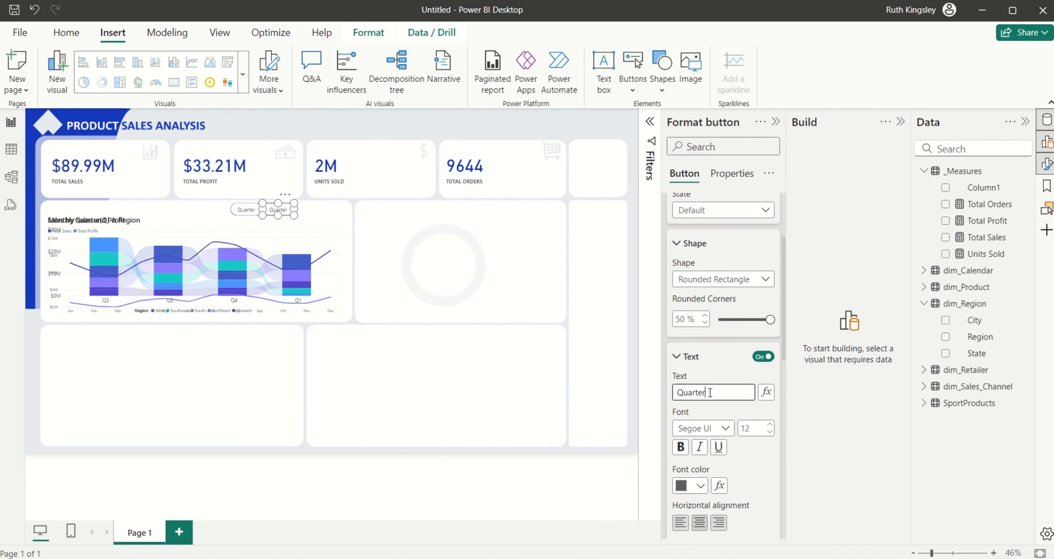
{"action": "key", "text": "BackSpace"}
{"action": "key", "text": "BackSpace"}
{"action": "key", "text": "BackSpace"}
{"action": "key", "text": "BackSpace"}
{"action": "key", "text": "BackSpace"}
{"action": "key", "text": "BackSpace"}
{"action": "type", "text": "Mont"}
- Duplicate the Quarter button and turn on a dark blue fill for the copy
{"action": "left_click", "coordinate": [246, 209]}
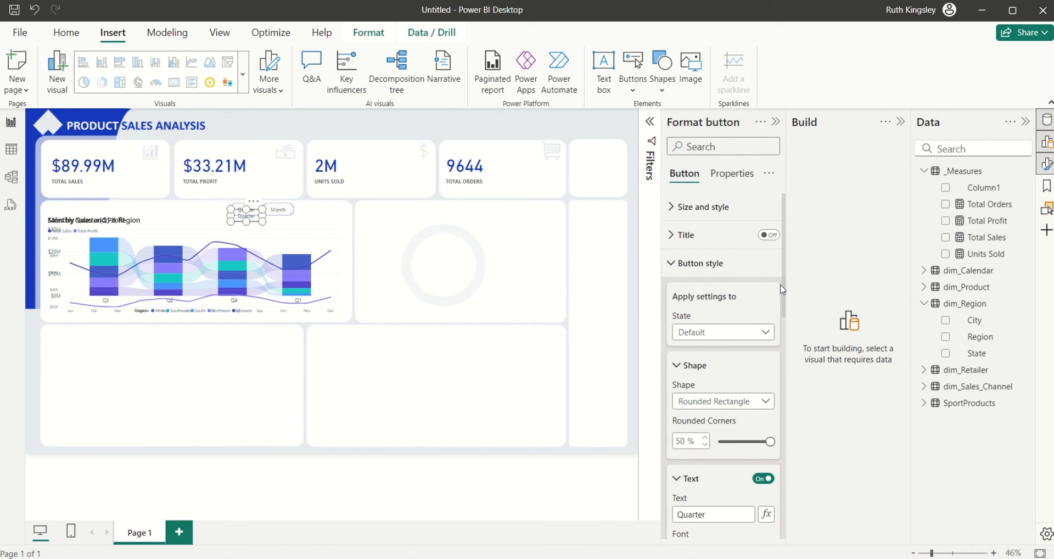
{"action": "left_click_drag", "start_coordinate": [784, 281], "coordinate": [788, 446]}
{"action": "left_click", "coordinate": [763, 388]}
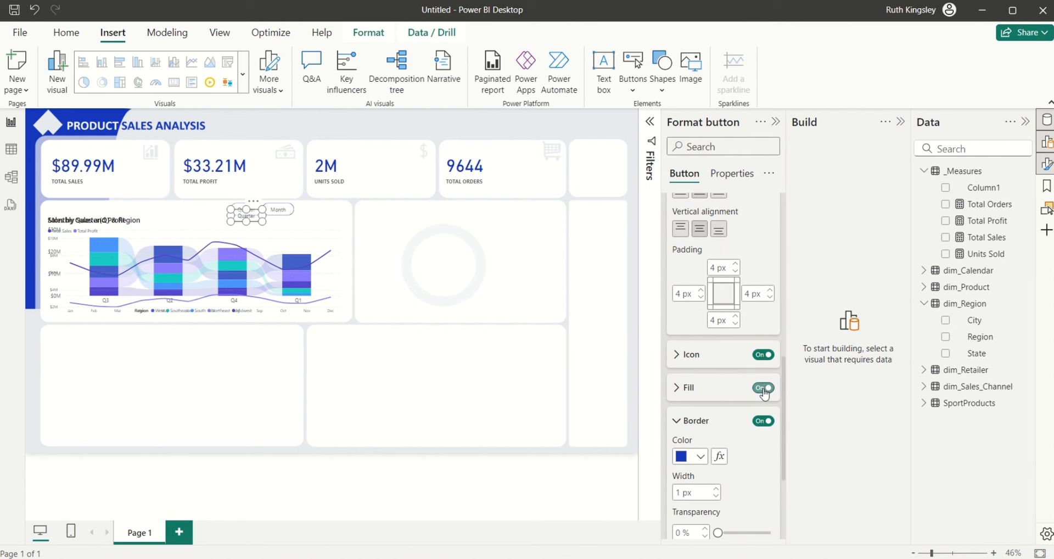
{"action": "left_click", "coordinate": [689, 390]}
{"action": "left_click", "coordinate": [701, 423]}
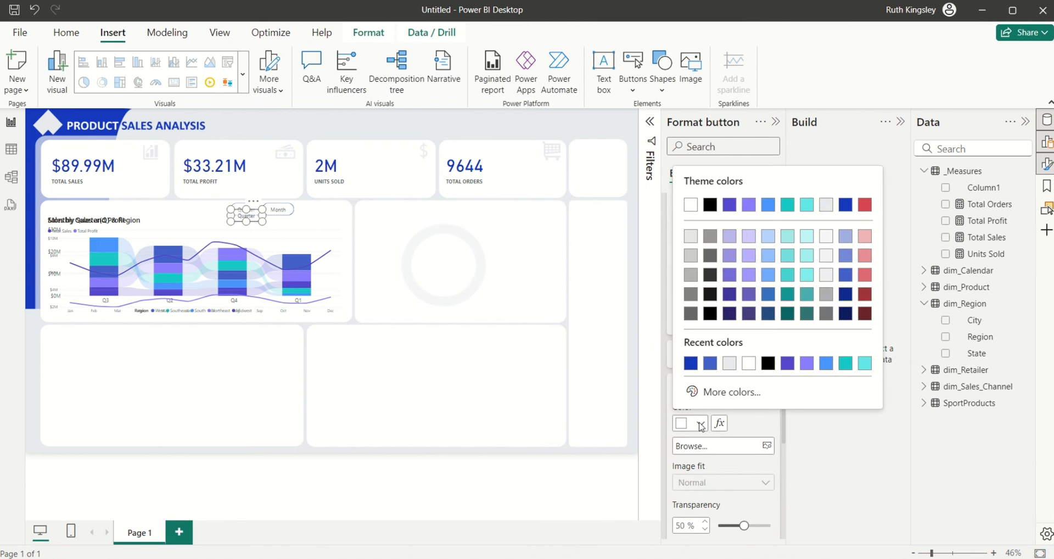
{"action": "left_click", "coordinate": [691, 363]}
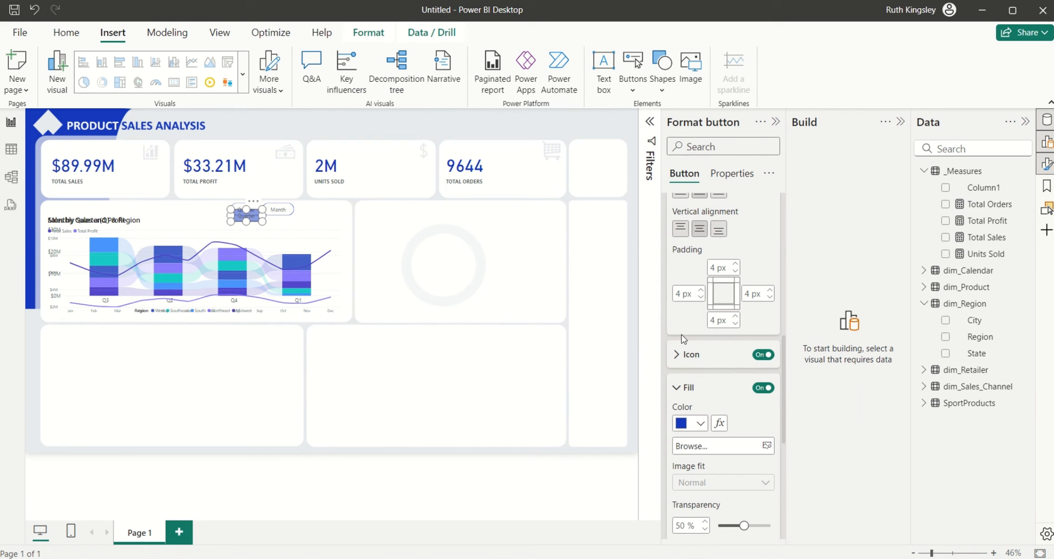
- Set the filled Quarter button's font color to white and its fill transparency to 0%
{"action": "left_click", "coordinate": [681, 355]}
{"action": "scroll", "coordinate": [681, 352], "scroll_direction": "up", "scroll_amount": 3}
{"action": "left_click", "coordinate": [700, 320]}
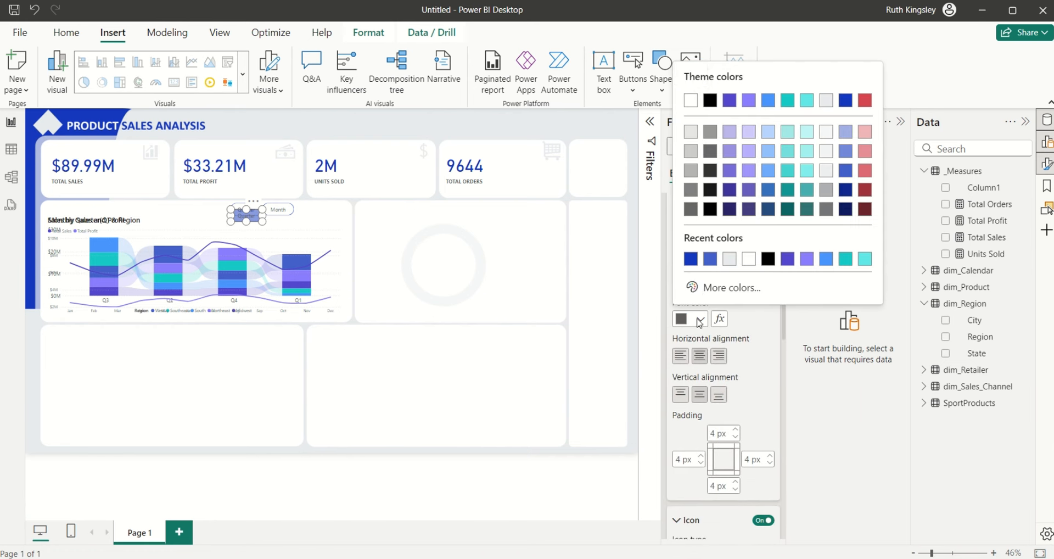
{"action": "left_click", "coordinate": [747, 259]}
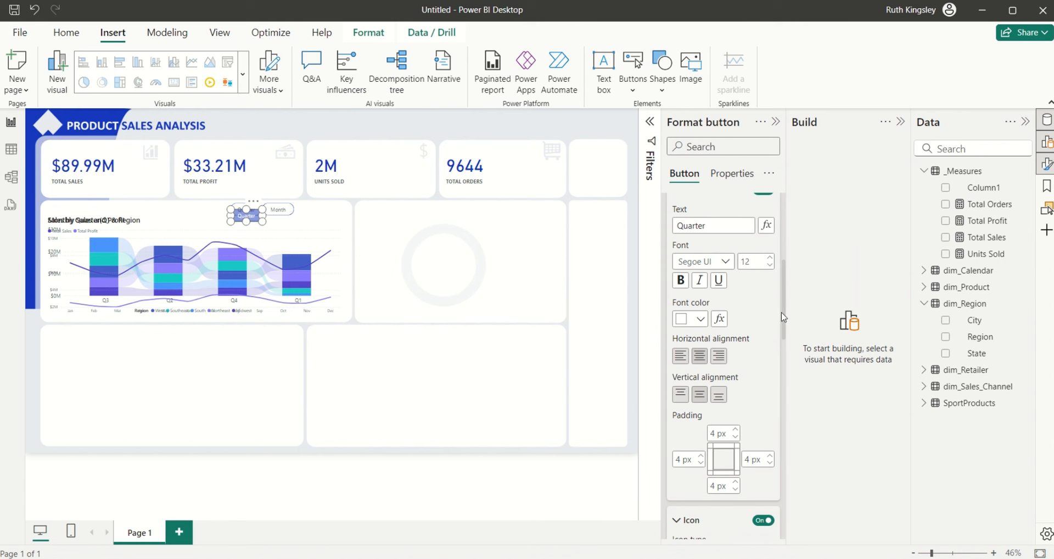
{"action": "left_click_drag", "start_coordinate": [783, 313], "coordinate": [785, 373]}
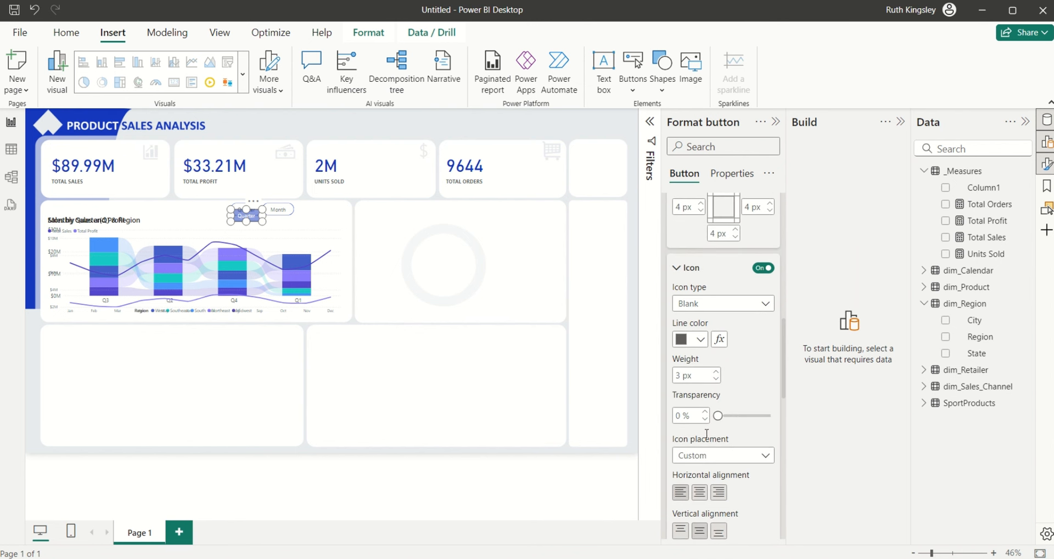
{"action": "left_click", "coordinate": [681, 268]}
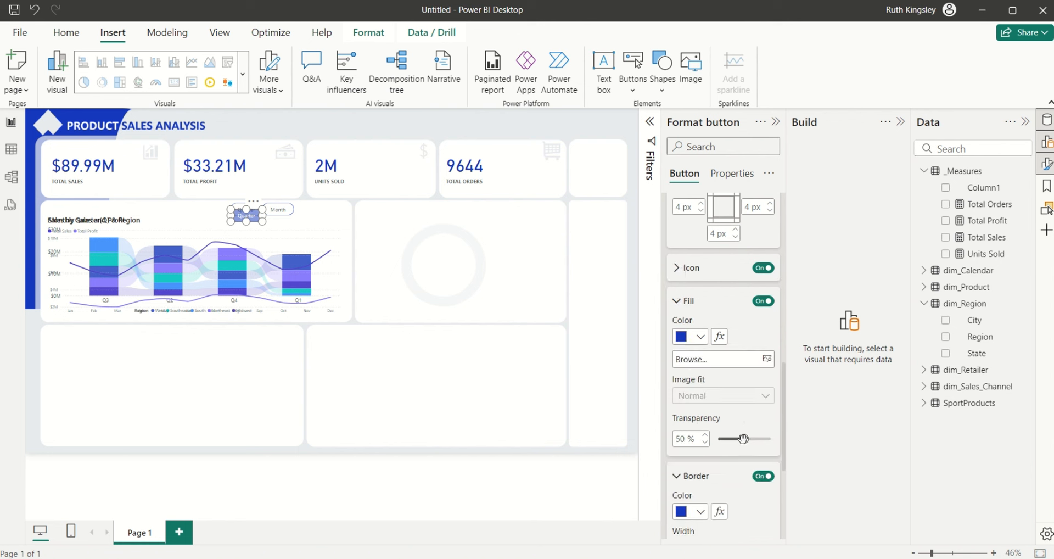
{"action": "left_click_drag", "start_coordinate": [744, 439], "coordinate": [714, 439]}
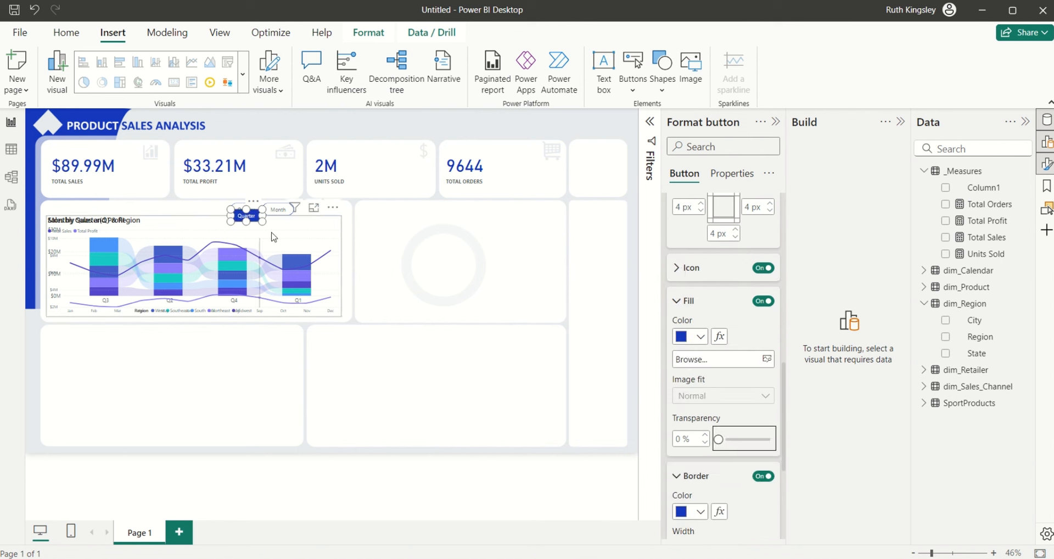
- Duplicate the Month button and turn on a dark blue fill for the copy
{"action": "left_click", "coordinate": [282, 207]}
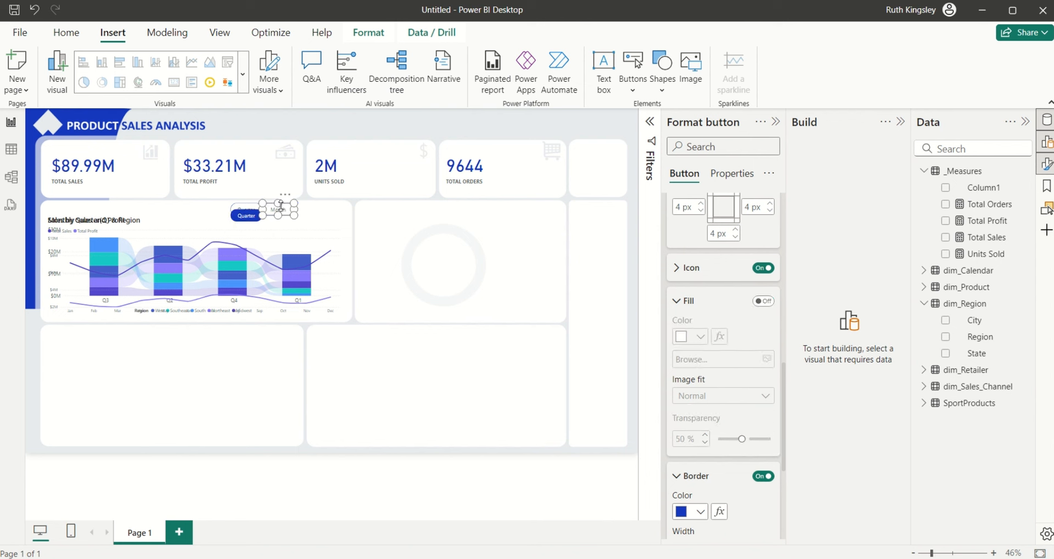
{"action": "left_click_drag", "start_coordinate": [281, 206], "coordinate": [284, 209]}
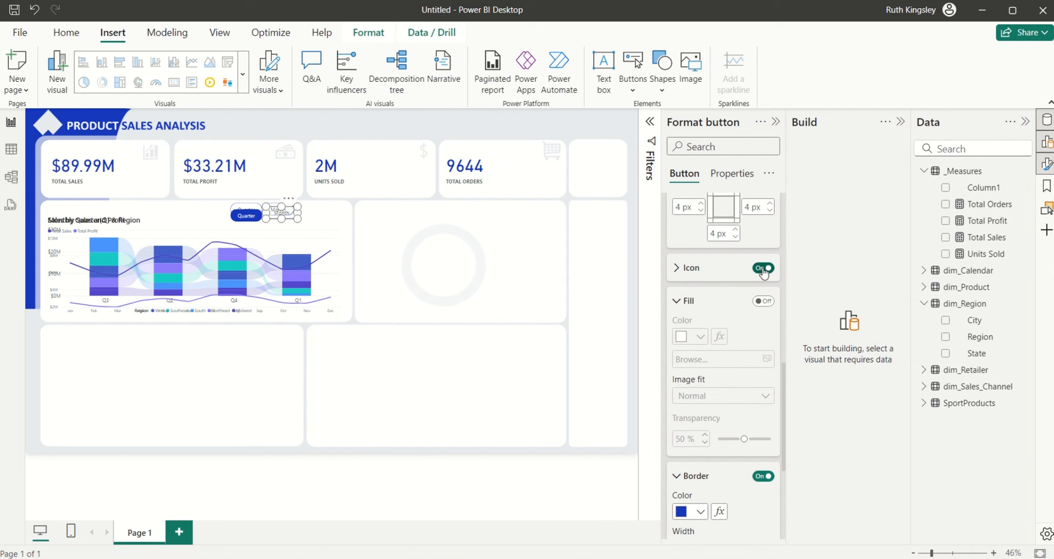
{"action": "right_click", "coordinate": [771, 294]}
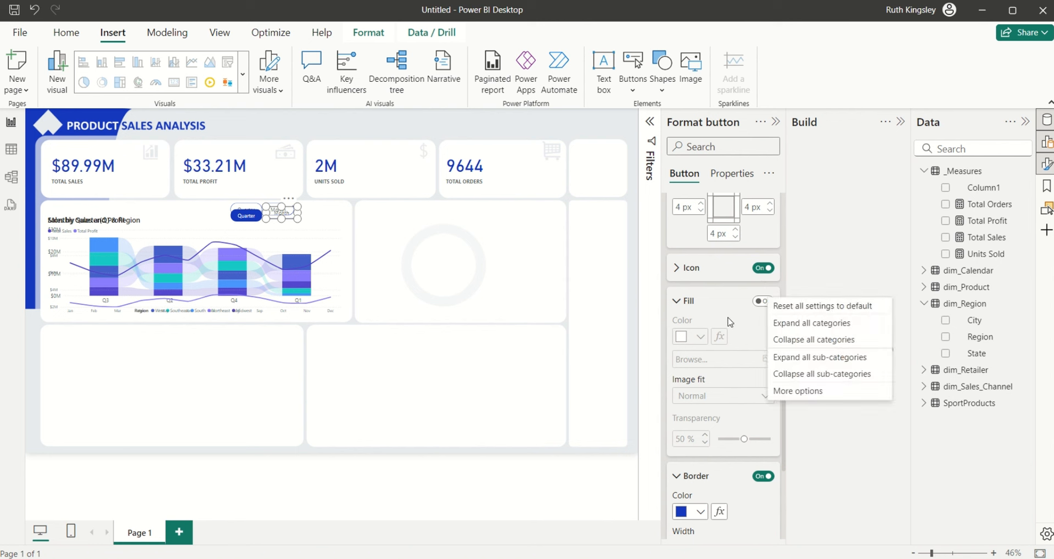
{"action": "left_click", "coordinate": [762, 301]}
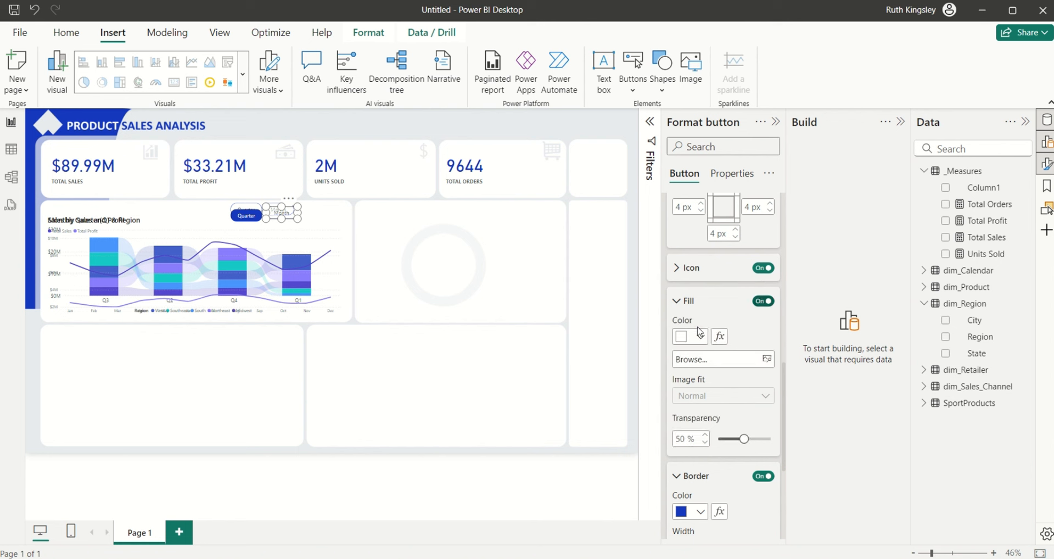
{"action": "left_click", "coordinate": [701, 338]}
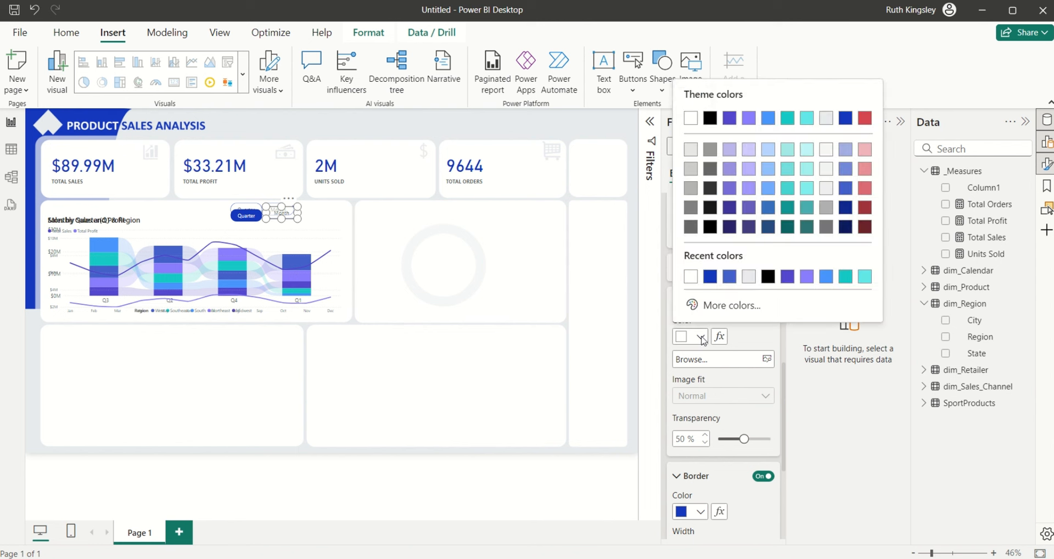
{"action": "left_click", "coordinate": [709, 280]}
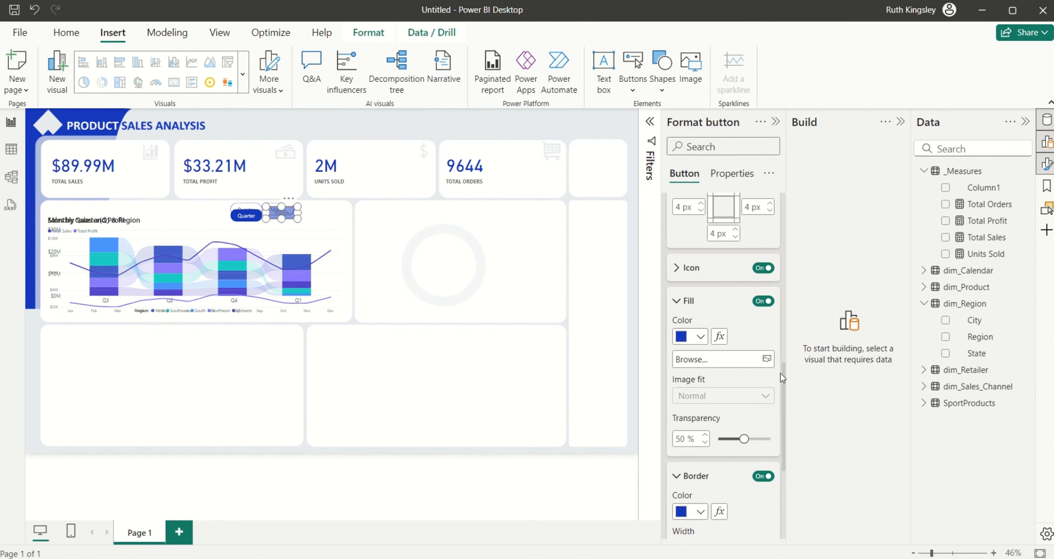
- Set the filled Month button's font color to white
{"action": "scroll", "coordinate": [786, 376], "scroll_direction": "up", "scroll_amount": 10}
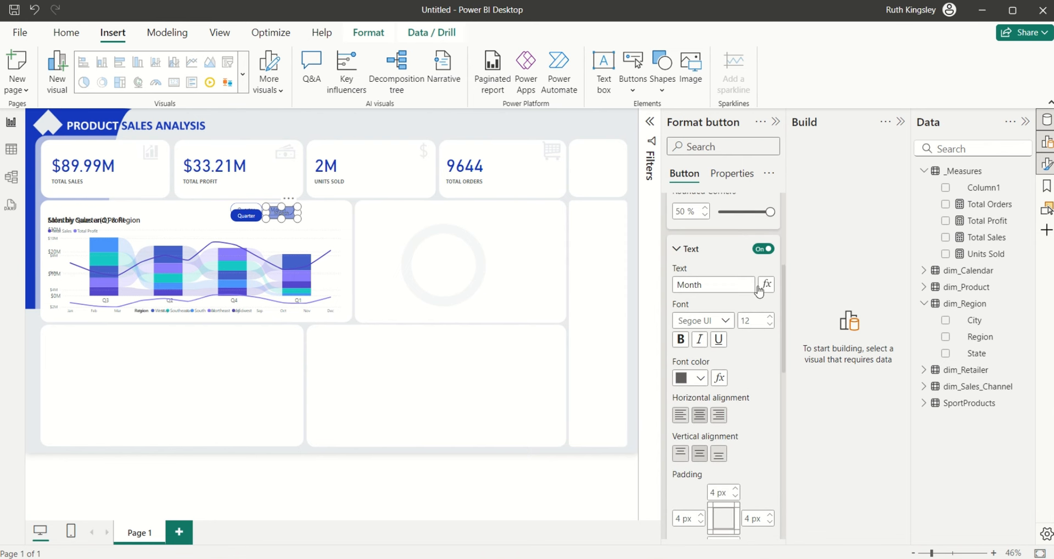
{"action": "left_click", "coordinate": [701, 378]}
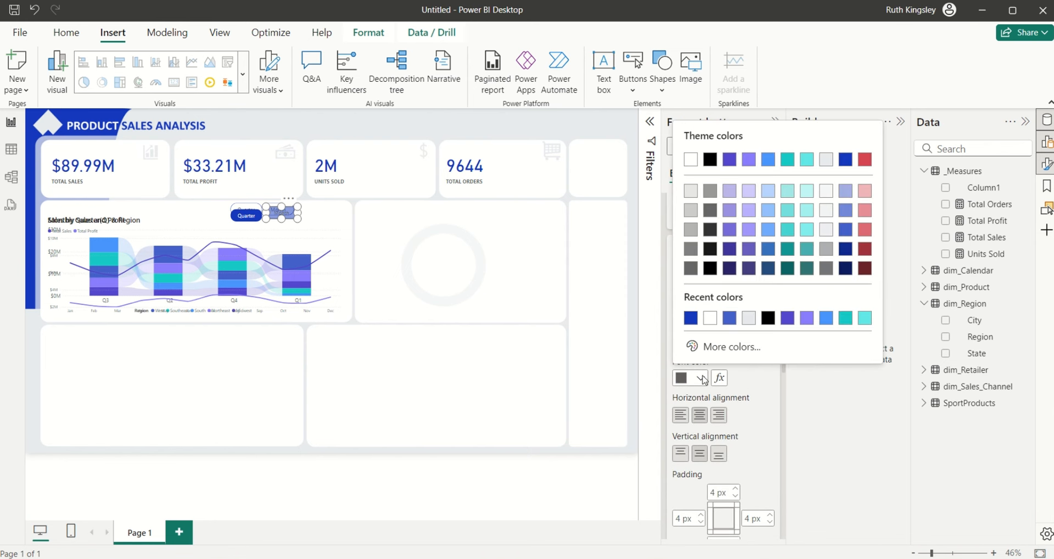
{"action": "left_click", "coordinate": [712, 318]}
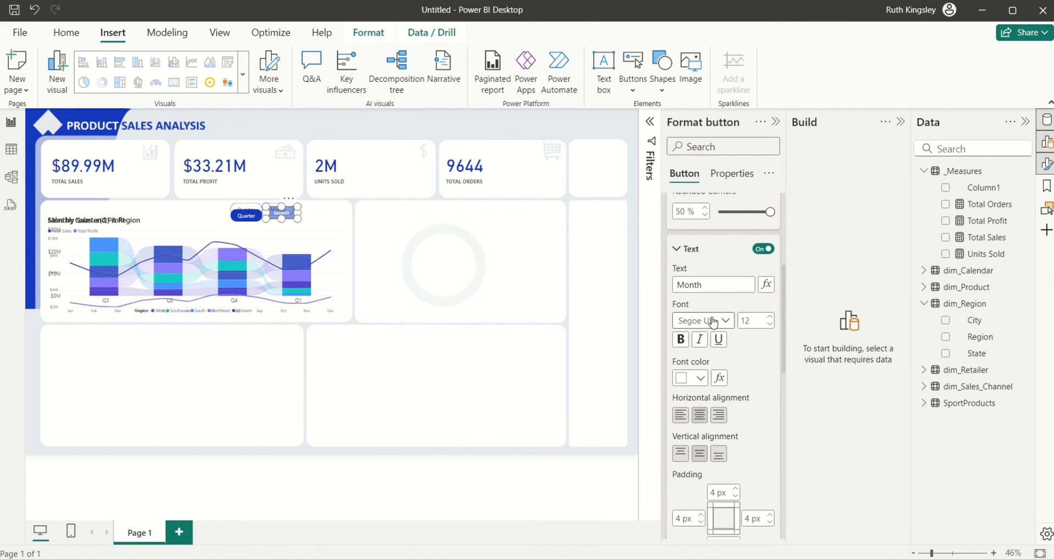
- Set the filled Month button's fill transparency to 0%
{"action": "left_click", "coordinate": [681, 256]}
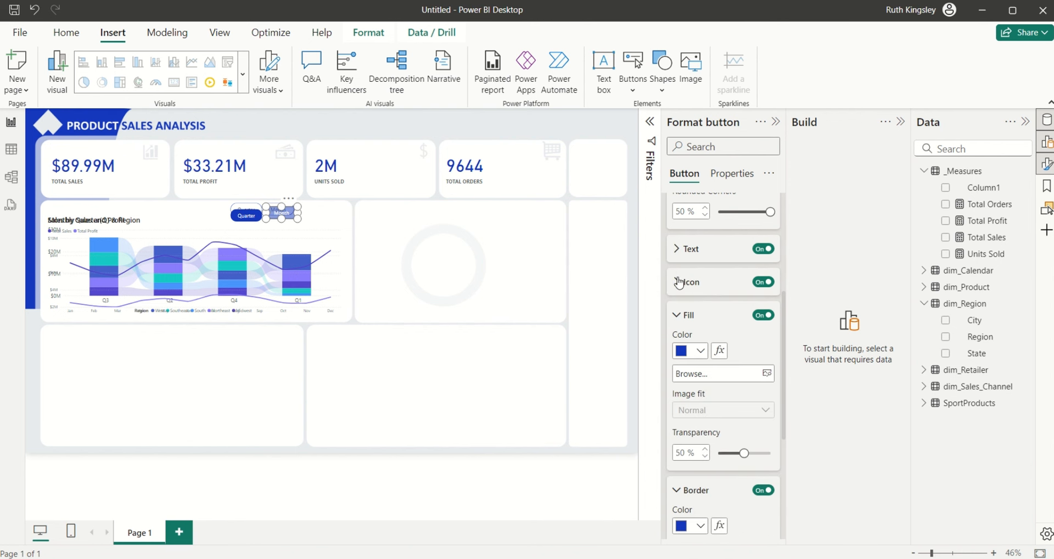
{"action": "left_click", "coordinate": [745, 453]}
{"action": "left_click_drag", "start_coordinate": [745, 453], "coordinate": [717, 454]}
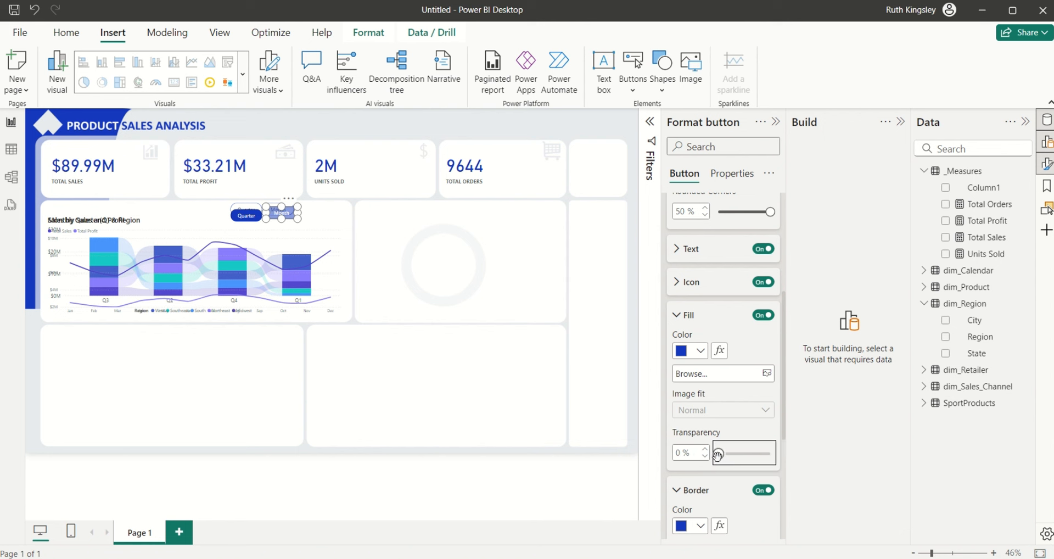
{"action": "left_click", "coordinate": [680, 321]}
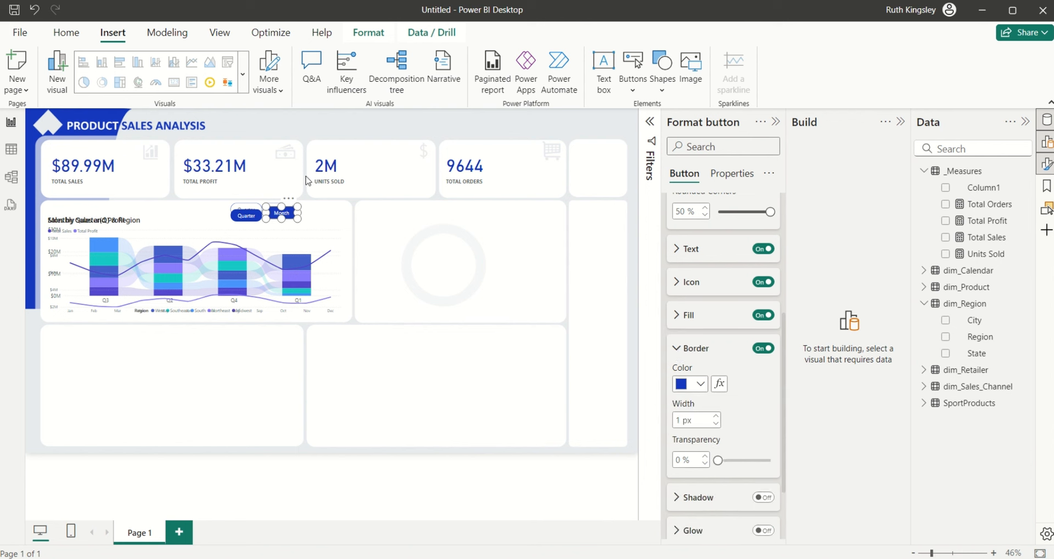
{"action": "left_click", "coordinate": [602, 123]}
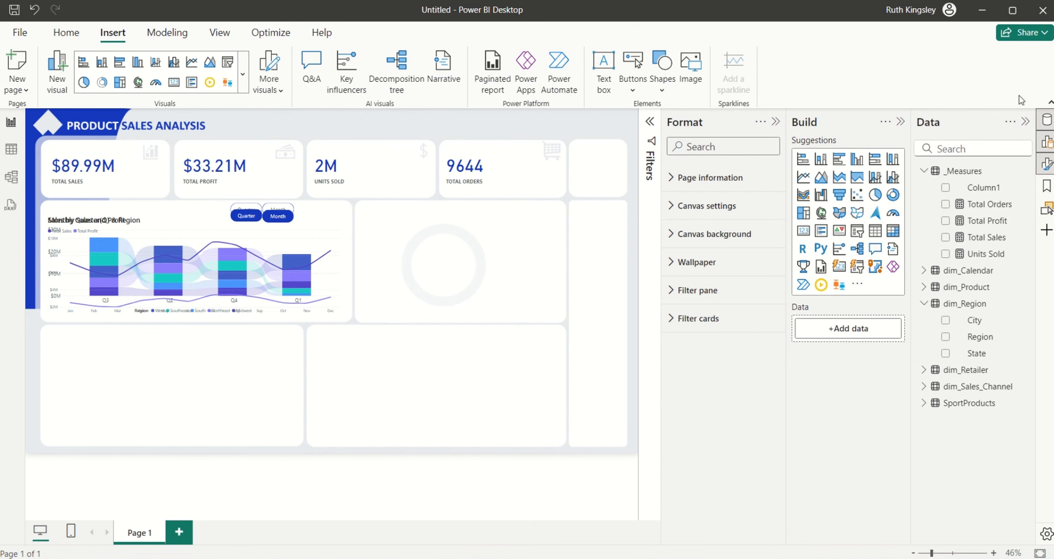
- Show the bookmark list and the layer order list, and identify which layer is the outlined Quarter button
{"action": "left_click", "coordinate": [1047, 189]}
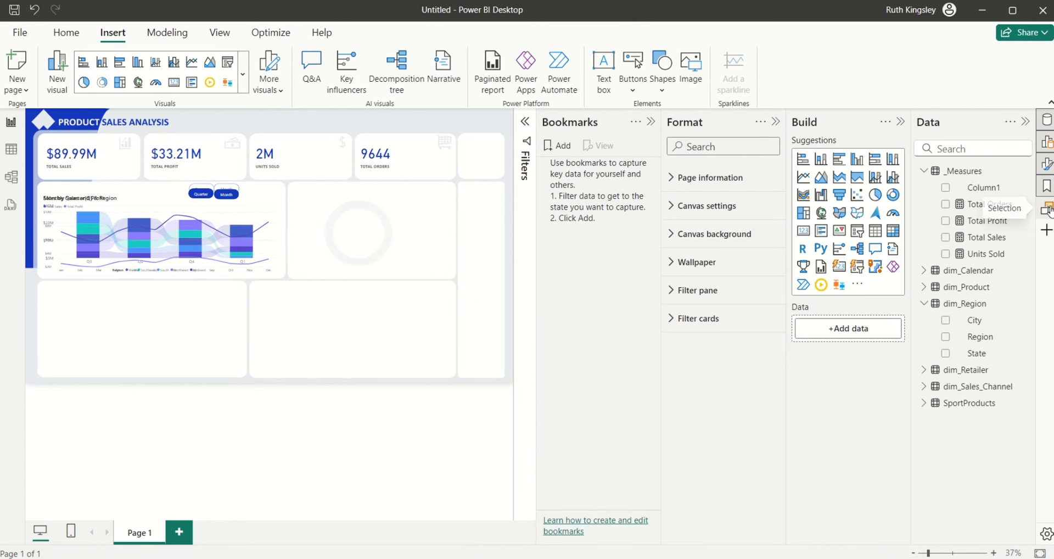
{"action": "left_click", "coordinate": [1047, 209]}
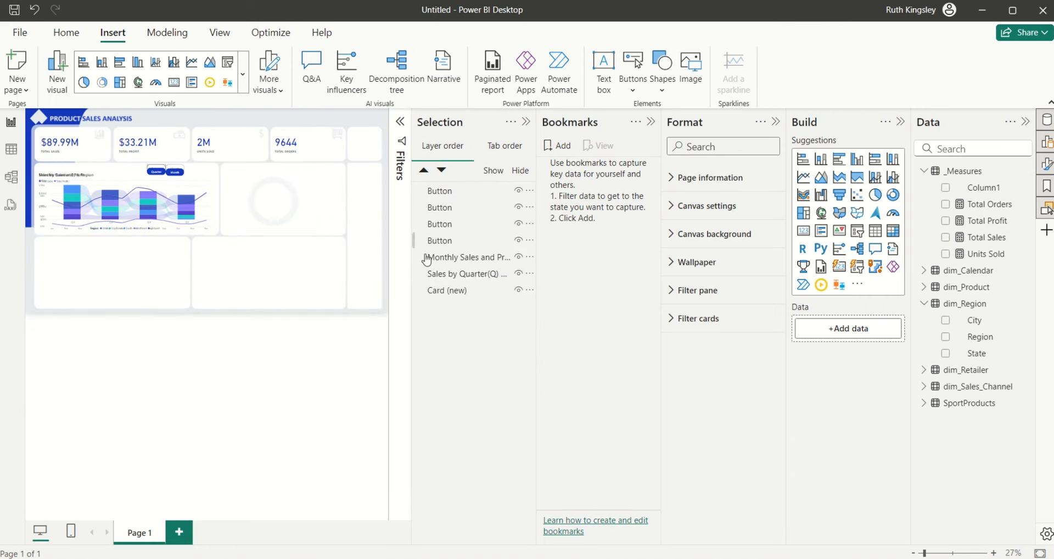
{"action": "left_click", "coordinate": [446, 242]}
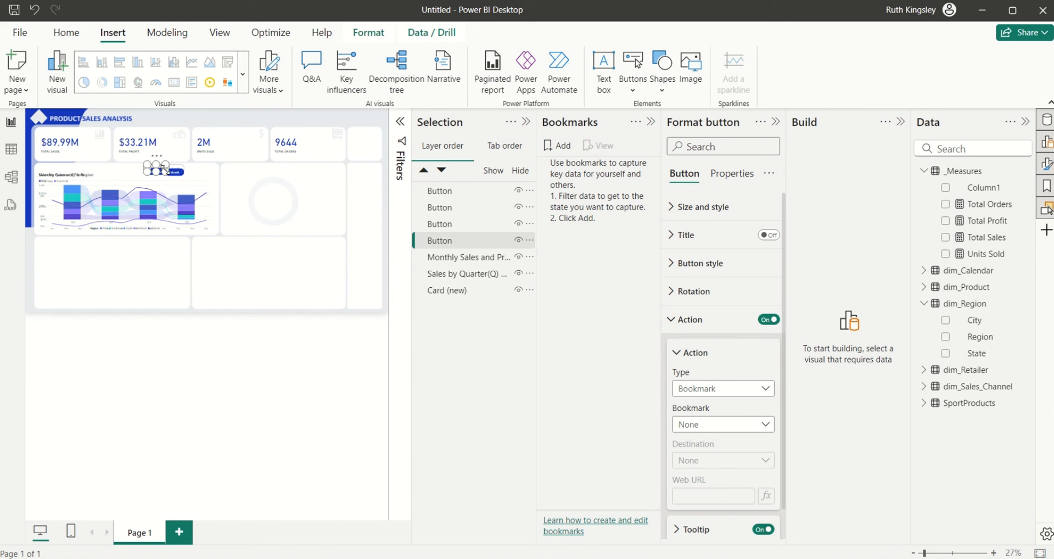
{"action": "left_click", "coordinate": [186, 118]}
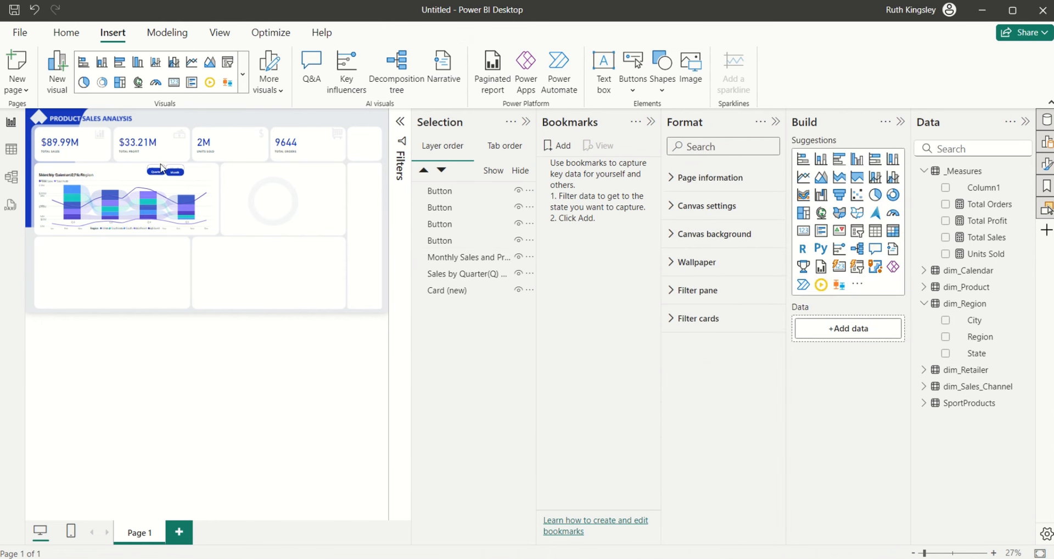
- Rename the outlined Quarter button's layer as Quarter Select
{"action": "left_click", "coordinate": [455, 245]}
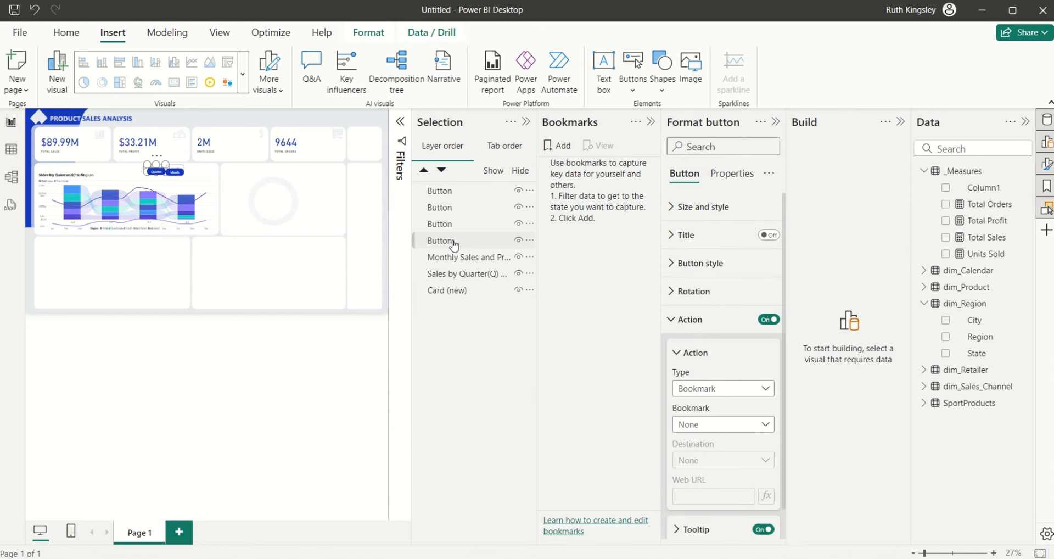
{"action": "double_click", "coordinate": [454, 244]}
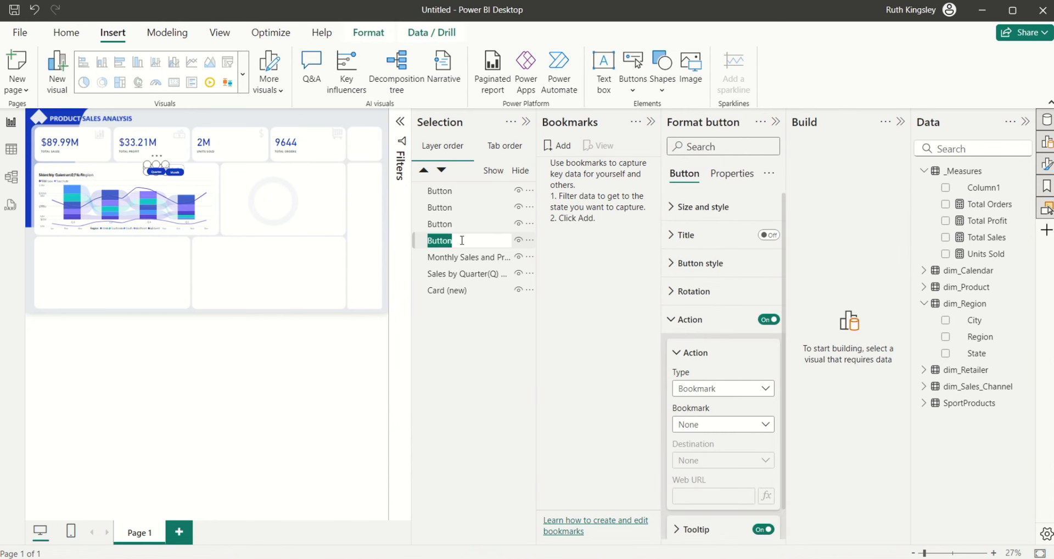
{"action": "type", "text": "Quater Selec"}
{"action": "left_click", "coordinate": [443, 240]}
{"action": "type", "text": "r"}
{"action": "key", "text": "Return"}
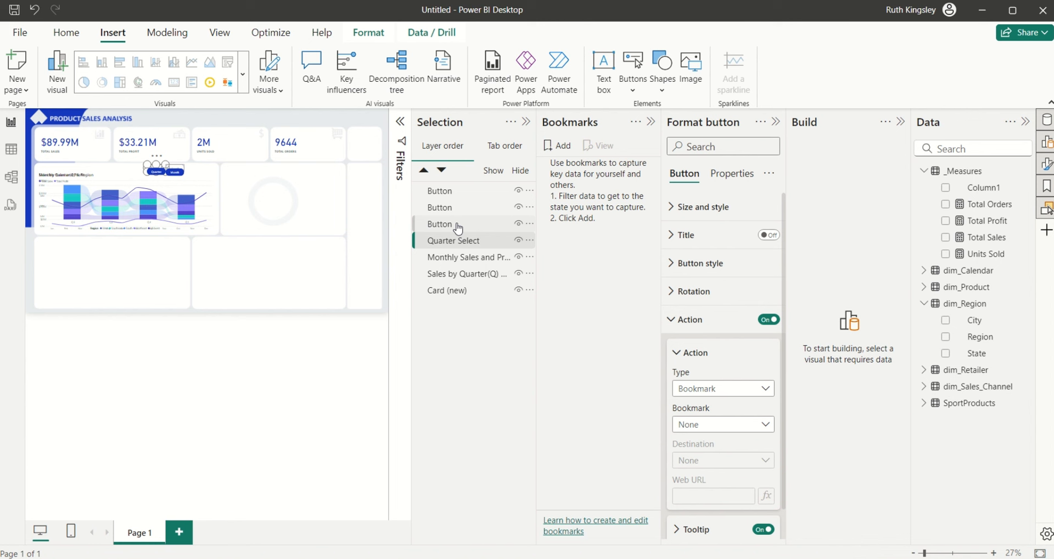
- Rename the outlined Month button's layer as Month Disbale
{"action": "double_click", "coordinate": [458, 225]}
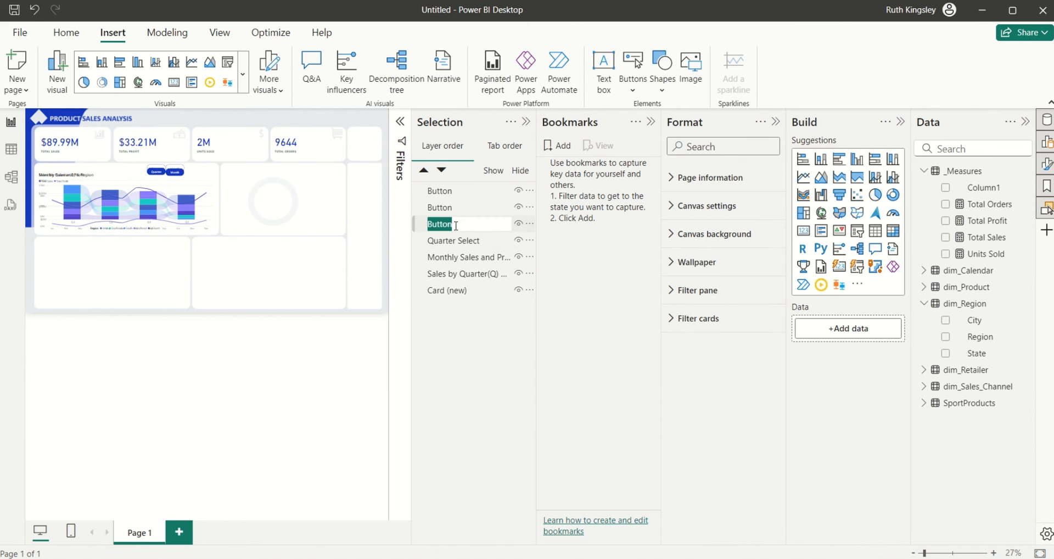
{"action": "key", "text": "Escape"}
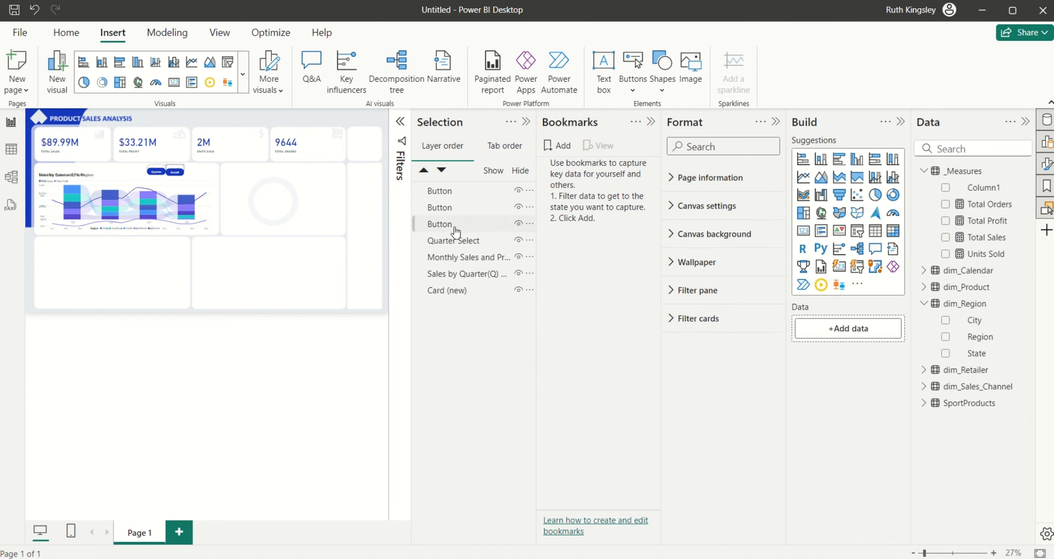
{"action": "left_click", "coordinate": [455, 226]}
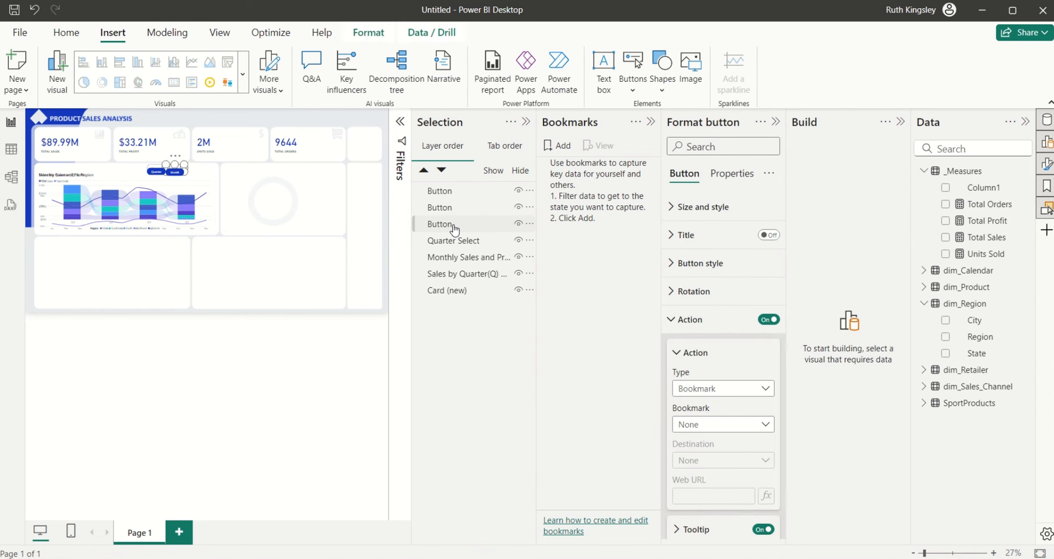
{"action": "double_click", "coordinate": [457, 225]}
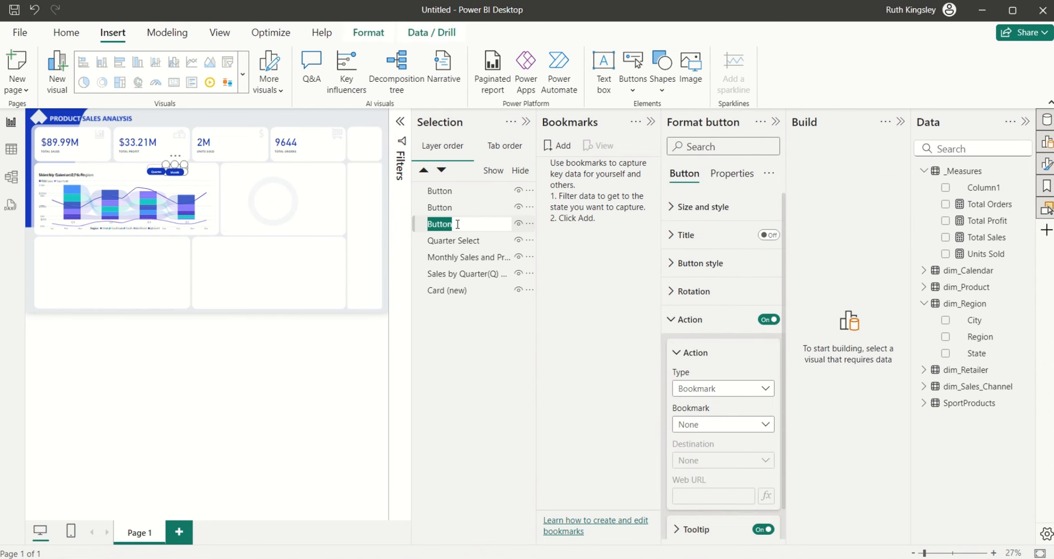
{"action": "type", "text": "Month Disbale"}
{"action": "key", "text": "Return"}
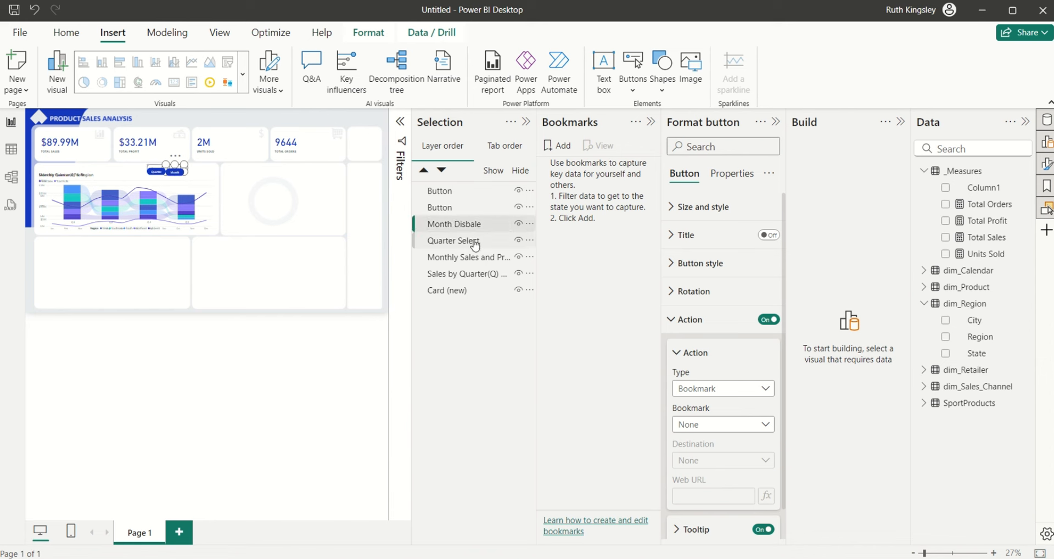
- Change the outlined Quarter button's layer name to Quarter Disable
{"action": "double_click", "coordinate": [479, 242]}
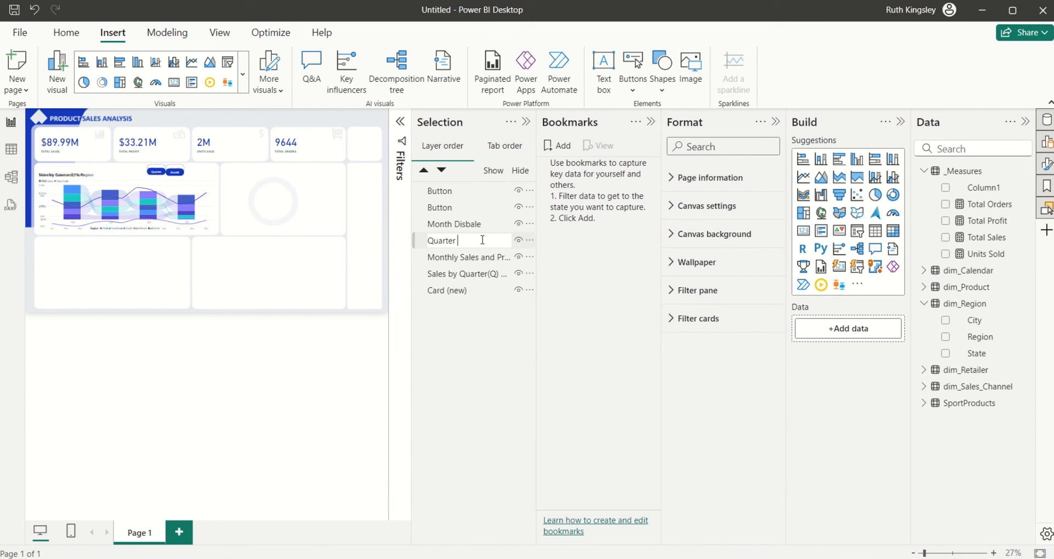
{"action": "type", "text": "Disable"}
{"action": "key", "text": "Return"}
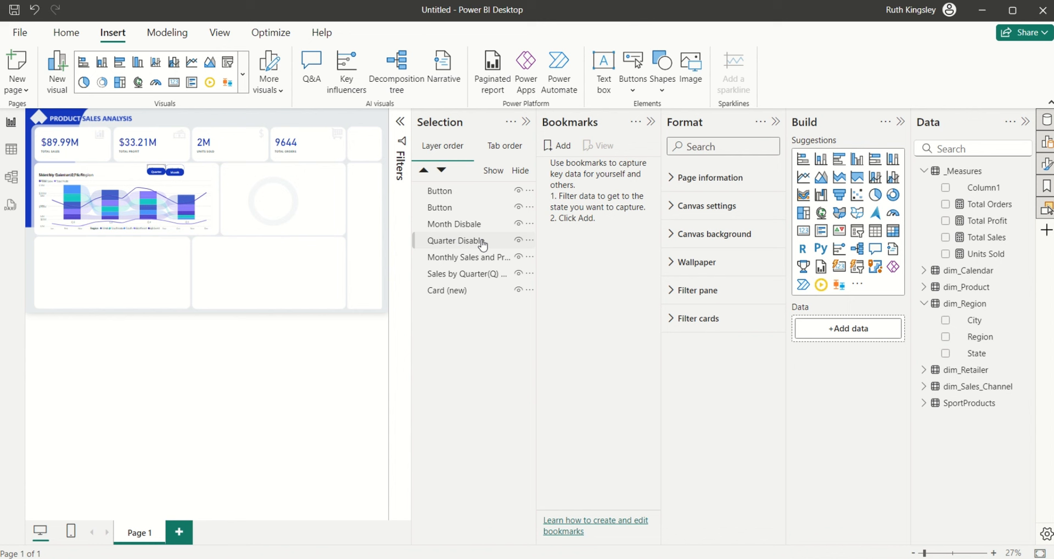
- Rename the filled Quarter button's layer as Quarter Enabled
{"action": "left_click", "coordinate": [462, 209]}
{"action": "double_click", "coordinate": [462, 209]}
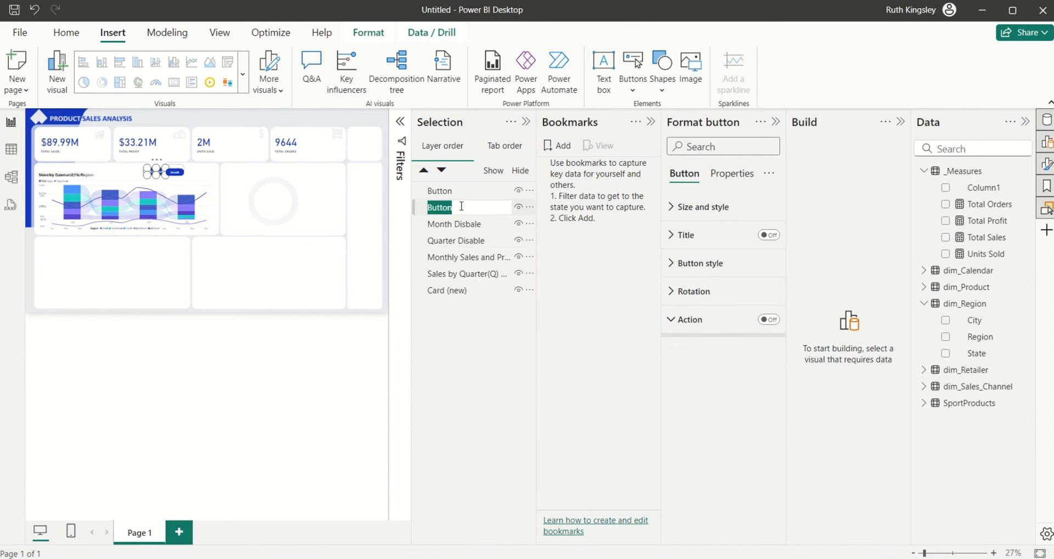
{"action": "type", "text": "Qy"}
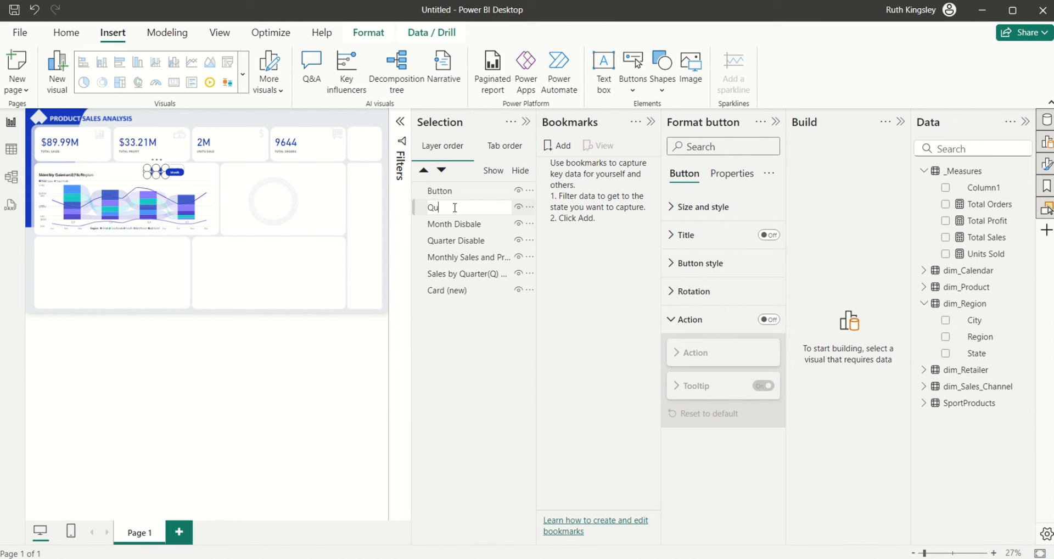
{"action": "type", "text": "arter Enabled"}
{"action": "key", "text": "Return"}
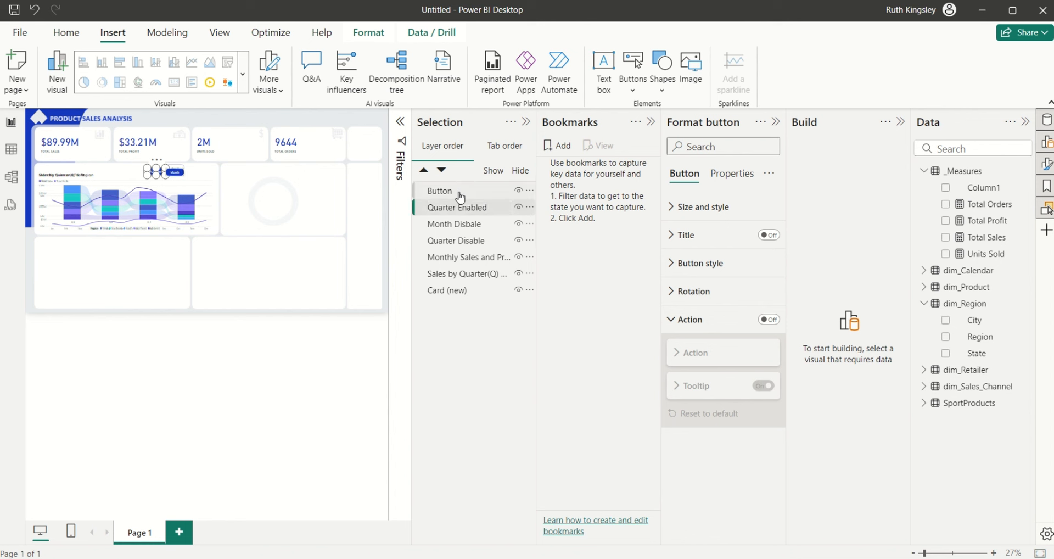
- Rename the filled Month button's layer as Month Enabled
{"action": "double_click", "coordinate": [457, 192]}
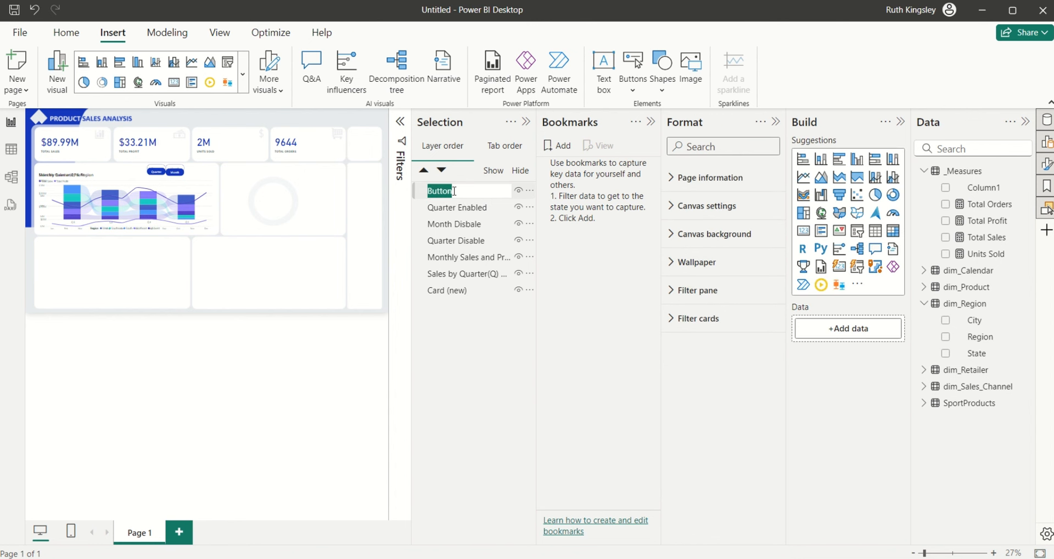
{"action": "type", "text": "Month Enabled"}
{"action": "key", "text": "Return"}
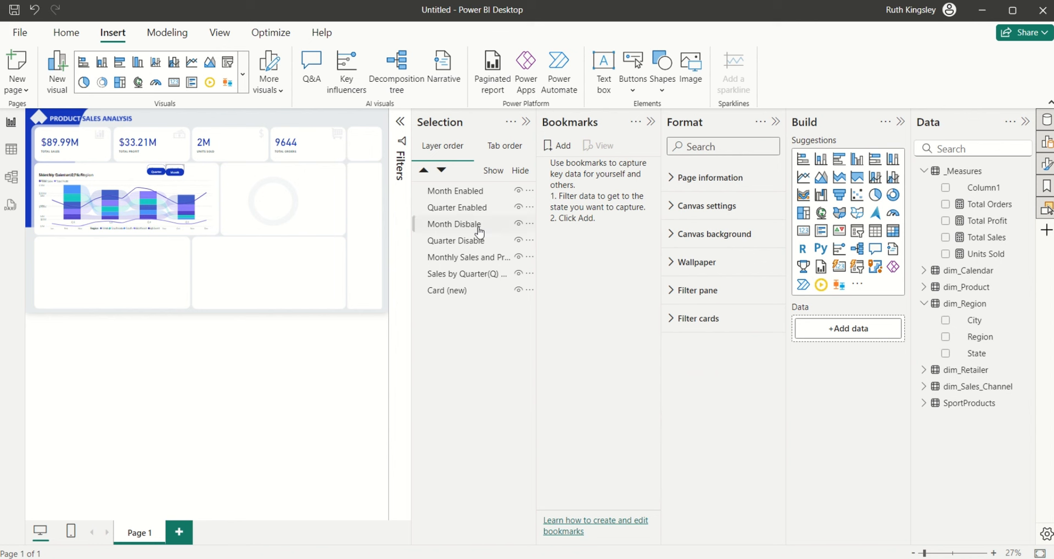
- Add a bookmark of the current report view and name it Month Enabled
{"action": "left_click", "coordinate": [562, 146]}
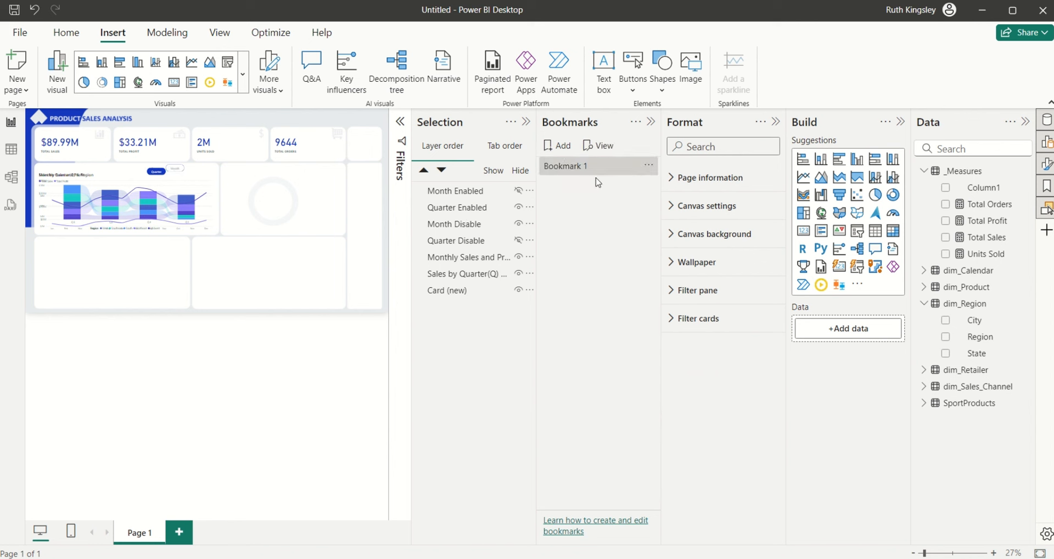
{"action": "double_click", "coordinate": [597, 166]}
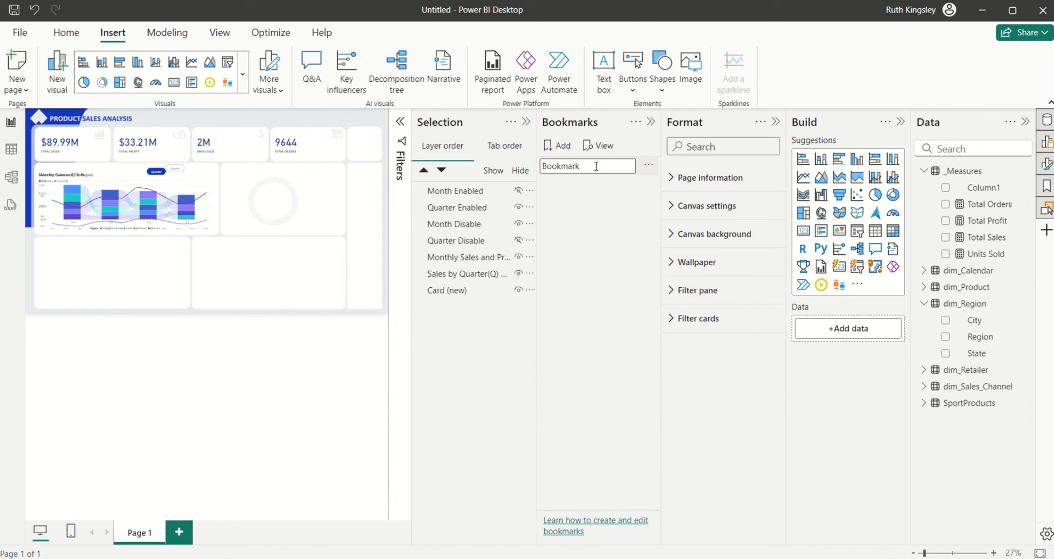
{"action": "key", "text": "BackSpace"}
{"action": "key", "text": "BackSpace"}
{"action": "key", "text": "BackSpace"}
{"action": "key", "text": "BackSpace"}
{"action": "key", "text": "BackSpace"}
{"action": "key", "text": "BackSpace"}
{"action": "key", "text": "BackSpace"}
{"action": "key", "text": "BackSpace"}
{"action": "type", "text": "Month Enabled"}
{"action": "key", "text": "Return"}
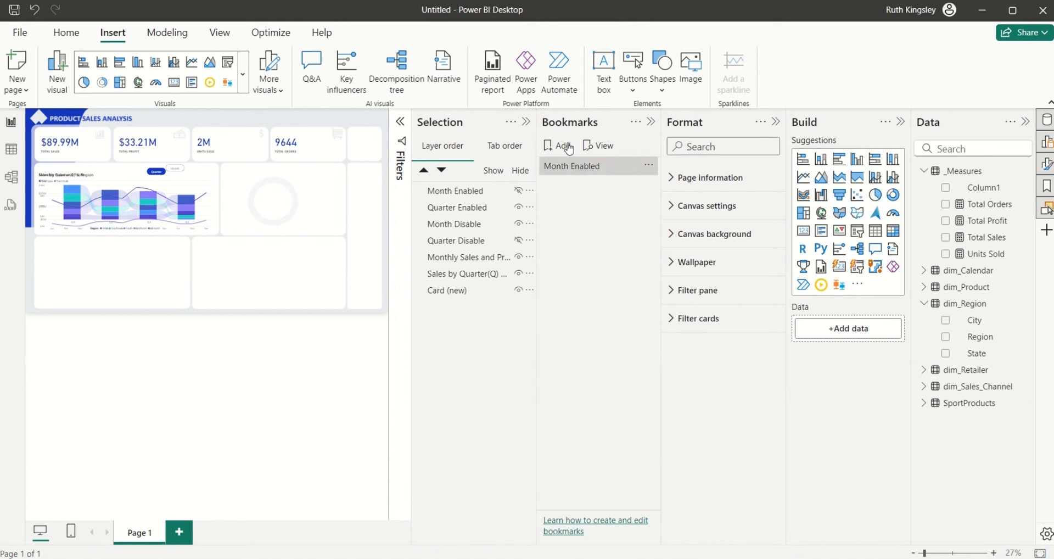
- Add a second bookmark and name it Month Disable
{"action": "left_click", "coordinate": [569, 149]}
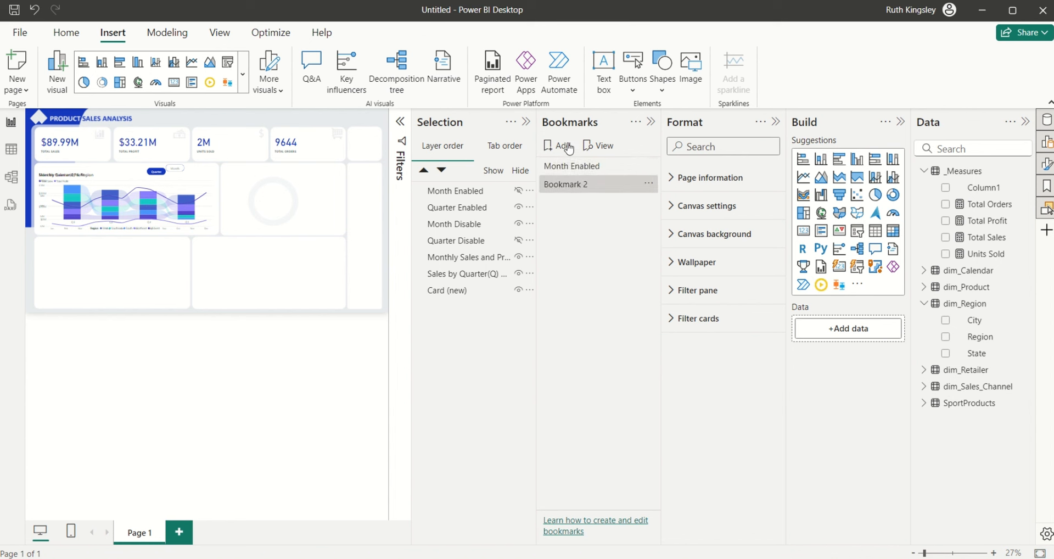
{"action": "double_click", "coordinate": [601, 185]}
{"action": "key", "text": "BackSpace"}
{"action": "key", "text": "BackSpace"}
{"action": "key", "text": "BackSpace"}
{"action": "key", "text": "BackSpace"}
{"action": "key", "text": "BackSpace"}
{"action": "key", "text": "BackSpace"}
{"action": "key", "text": "BackSpace"}
{"action": "key", "text": "BackSpace"}
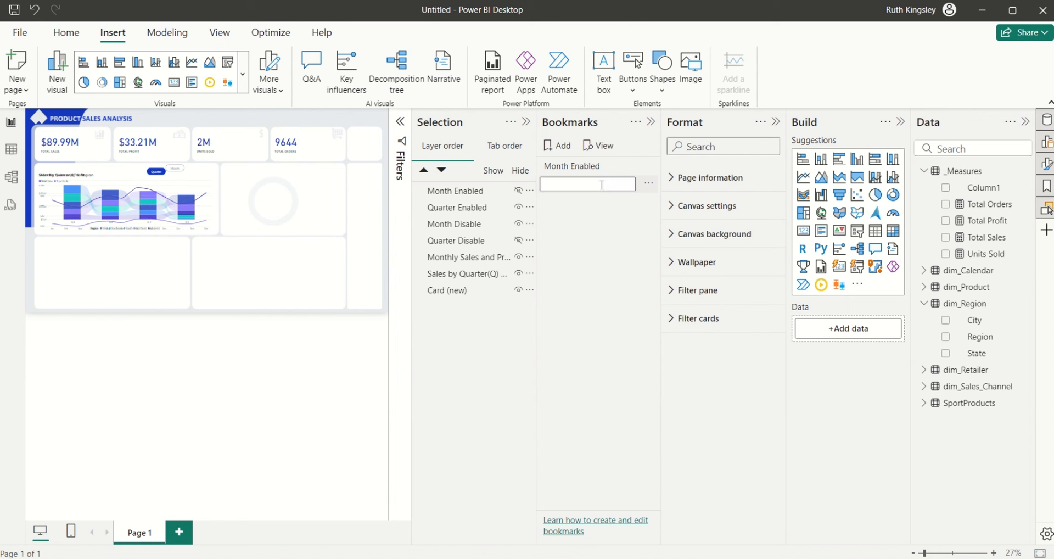
{"action": "type", "text": "Month Disable"}
{"action": "key", "text": "Return"}
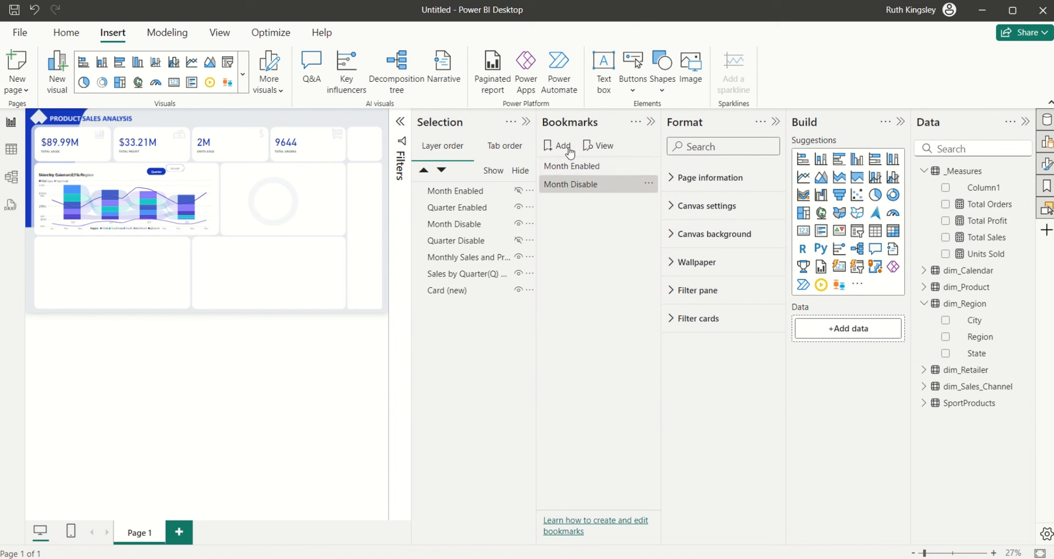
- Add two more bookmarks and name the first of them Quarter Enabled
{"action": "double_click", "coordinate": [568, 154]}
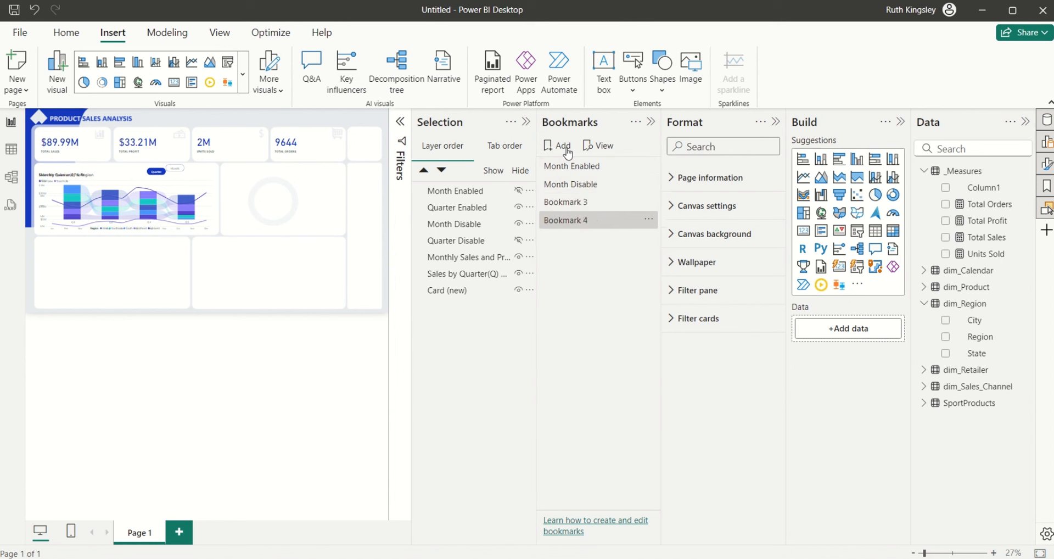
{"action": "double_click", "coordinate": [591, 202]}
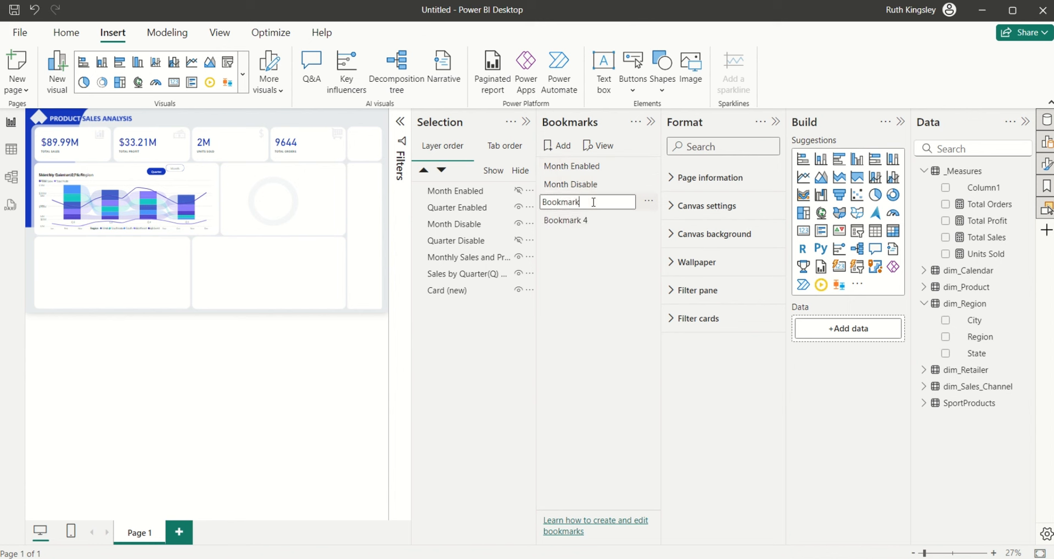
{"action": "key", "text": "BackSpace"}
{"action": "key", "text": "BackSpace"}
{"action": "key", "text": "BackSpace"}
{"action": "key", "text": "BackSpace"}
{"action": "type", "text": "Quarter Enabled"}
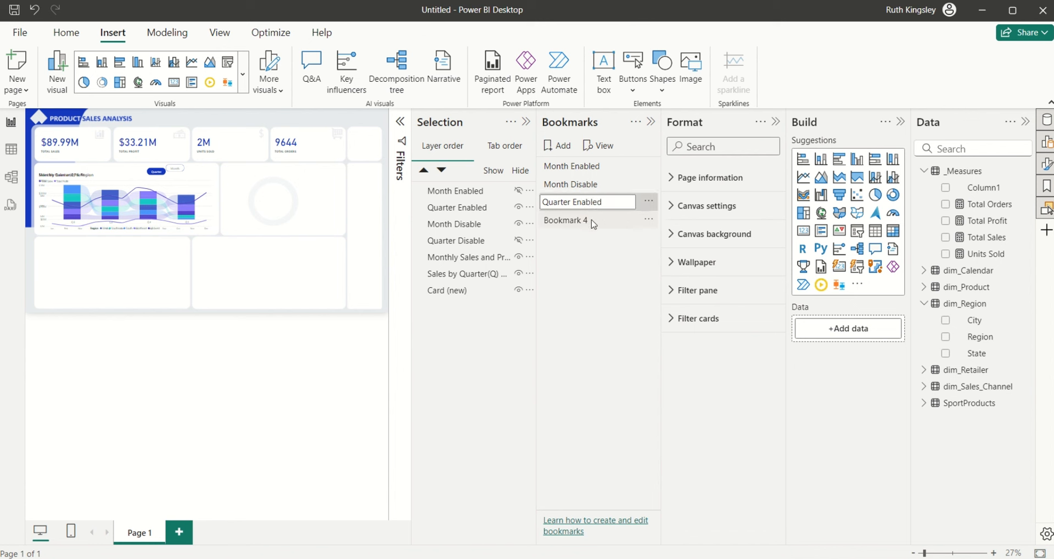
- Rename Bookmark 4 as Quarter Disabled
{"action": "double_click", "coordinate": [591, 220]}
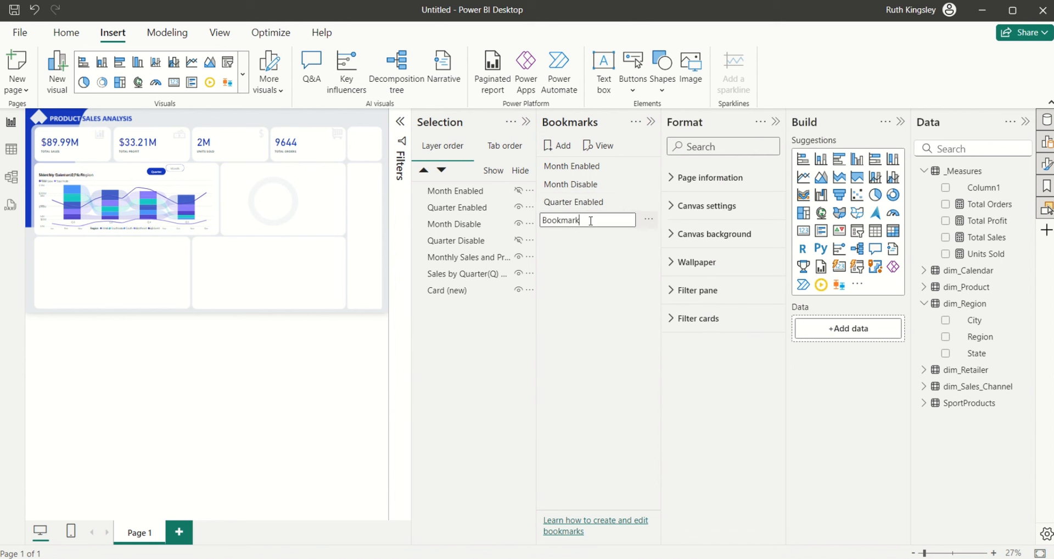
{"action": "key", "text": "BackSpace"}
{"action": "key", "text": "BackSpace"}
{"action": "key", "text": "BackSpace"}
{"action": "key", "text": "BackSpace"}
{"action": "key", "text": "BackSpace"}
{"action": "key", "text": "BackSpace"}
{"action": "key", "text": "BackSpace"}
{"action": "key", "text": "BackSpace"}
{"action": "type", "text": "Quarter Disabled"}
{"action": "key", "text": "Return"}
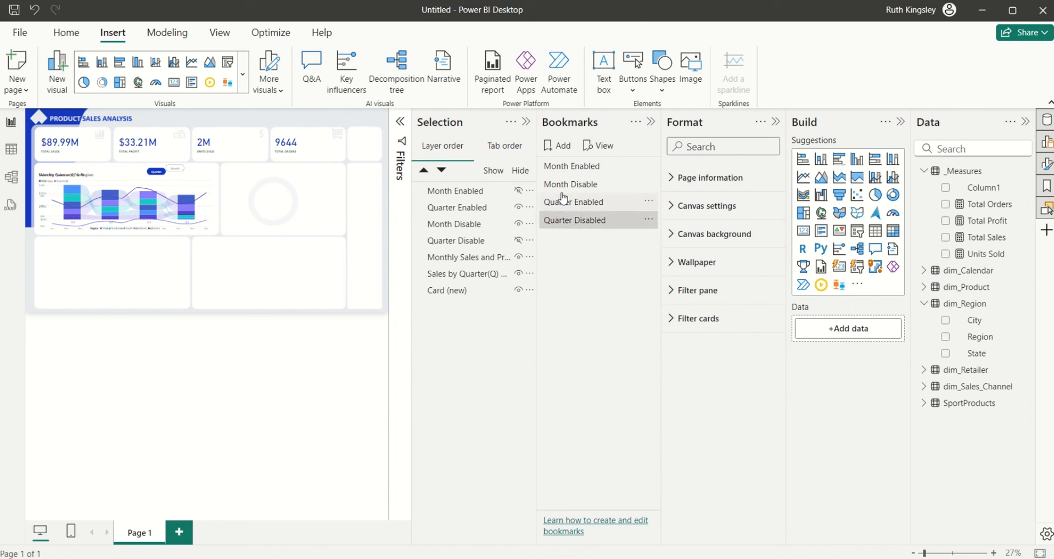
- Unhide the Month Enabled and Quarter Disable buttons, and link the Month Disable button's action to the Month Enabled bookmark
{"action": "left_click", "coordinate": [517, 190]}
{"action": "left_click", "coordinate": [518, 241]}
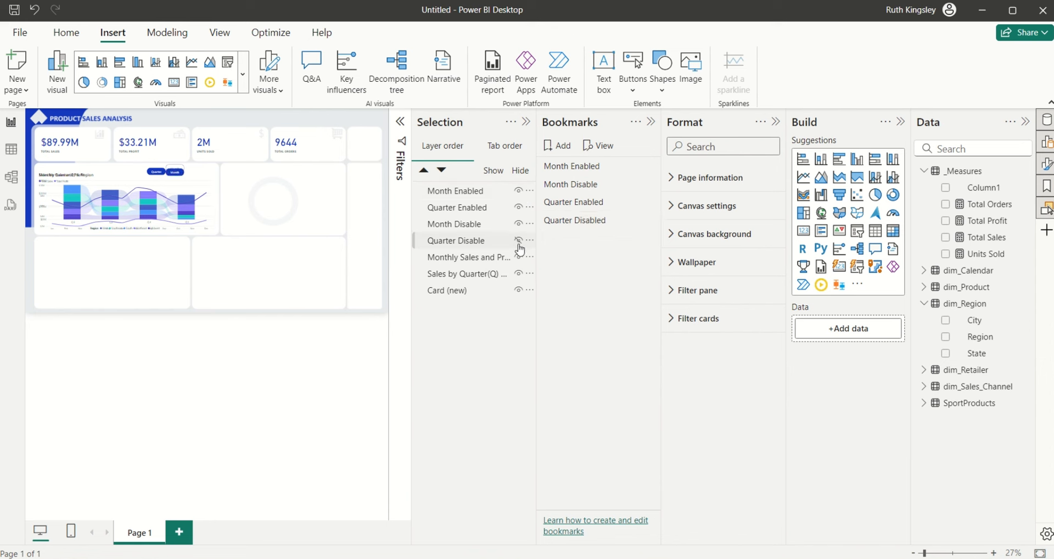
{"action": "left_click", "coordinate": [445, 224]}
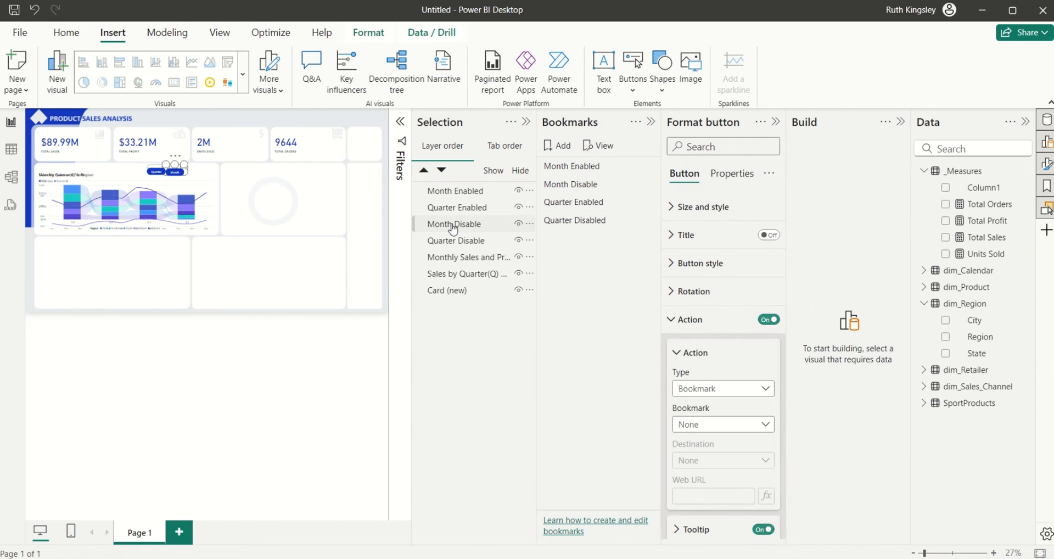
{"action": "left_click", "coordinate": [762, 428]}
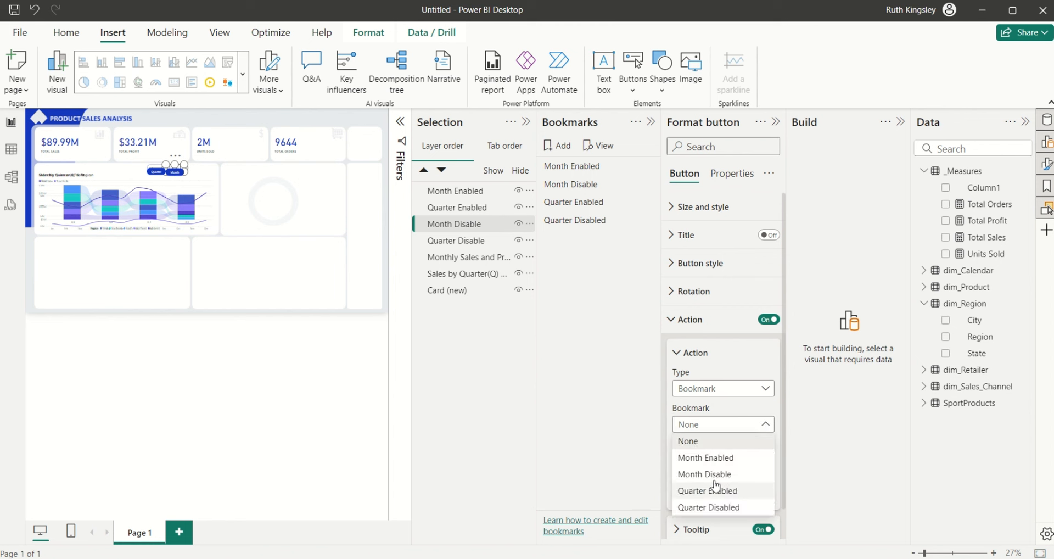
{"action": "left_click", "coordinate": [714, 459]}
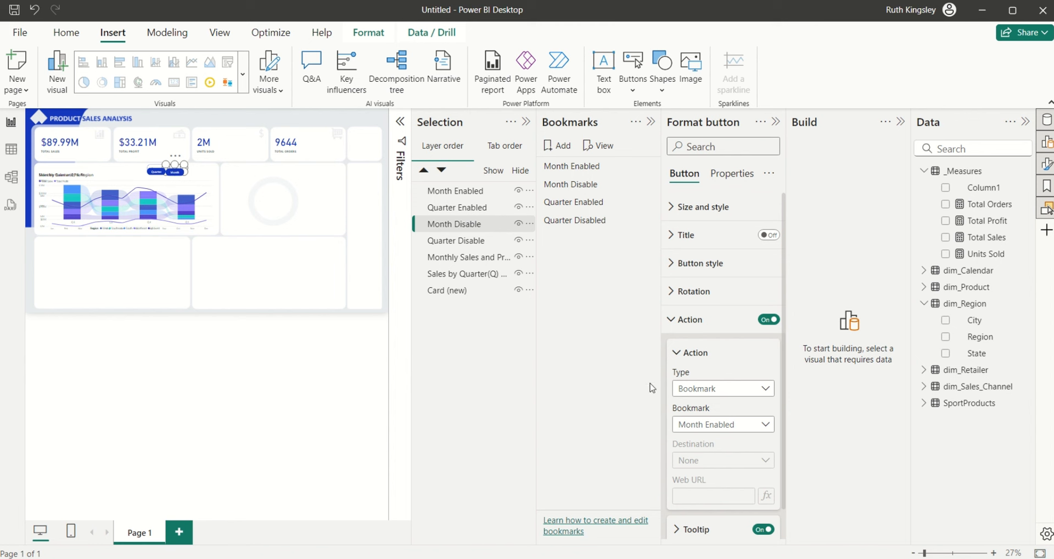
- Link the Quarter Disable button's bookmark action to the Quarter Enabled bookmark, then deselect the button
{"action": "left_click", "coordinate": [473, 242]}
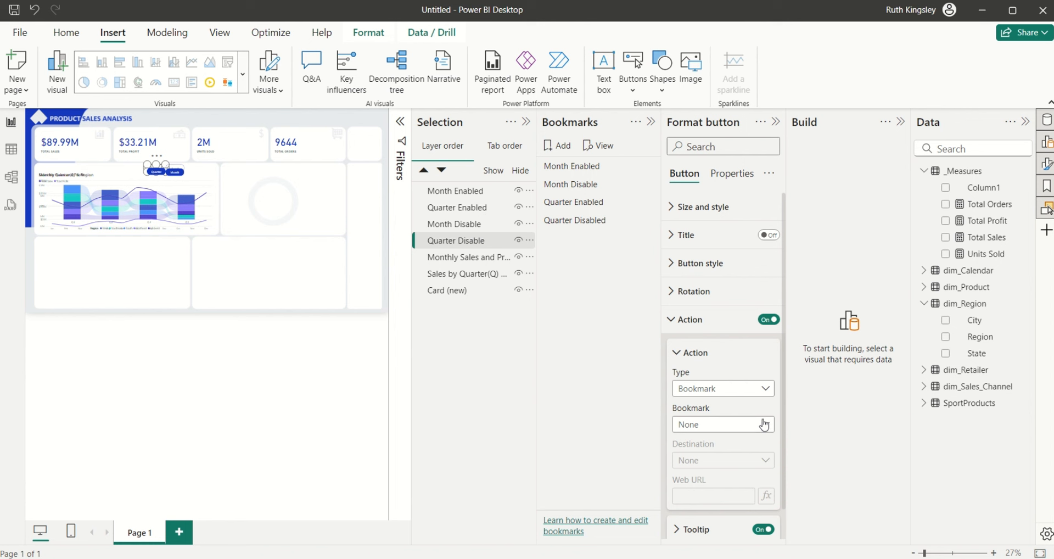
{"action": "left_click", "coordinate": [765, 425]}
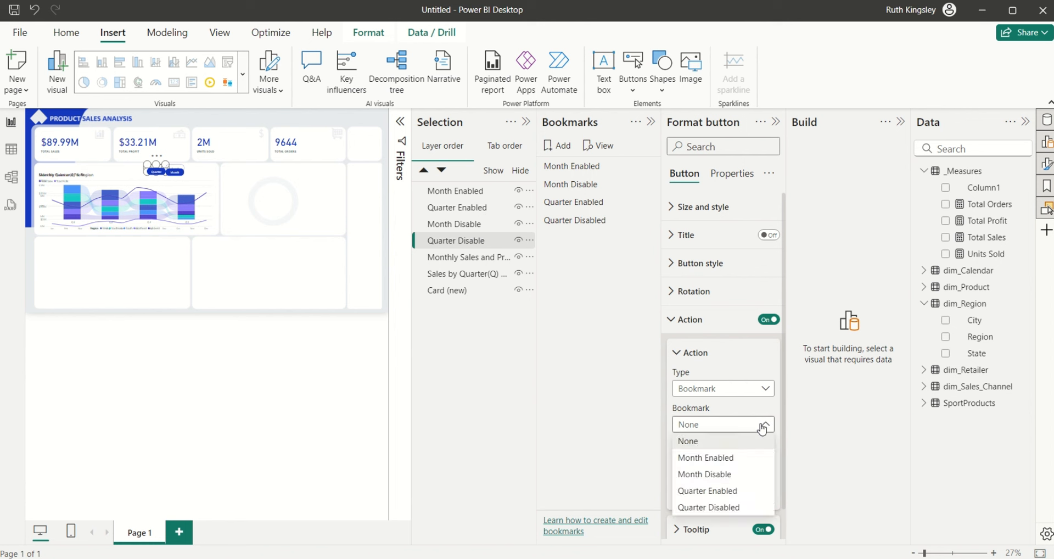
{"action": "left_click", "coordinate": [711, 493]}
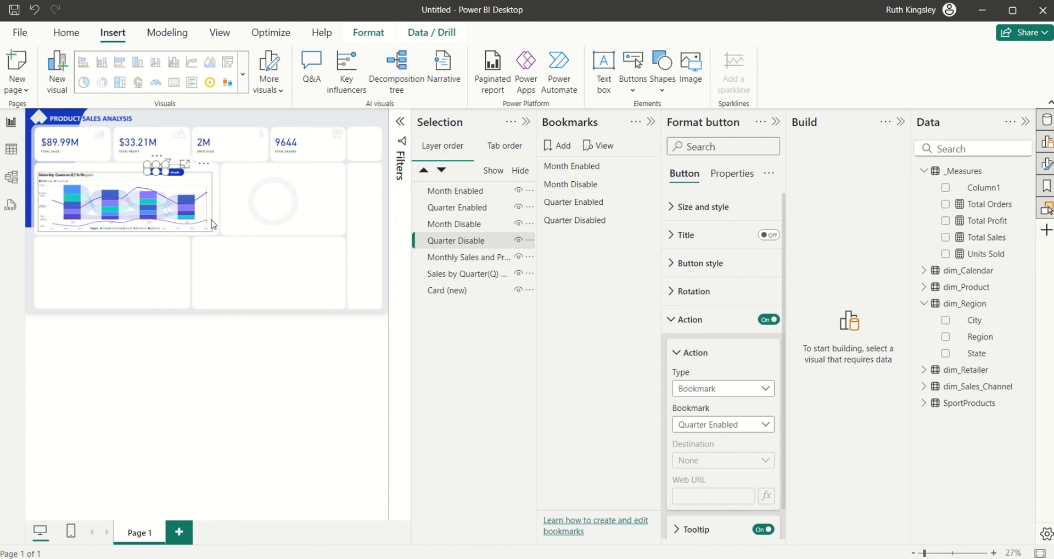
{"action": "left_click", "coordinate": [245, 365]}
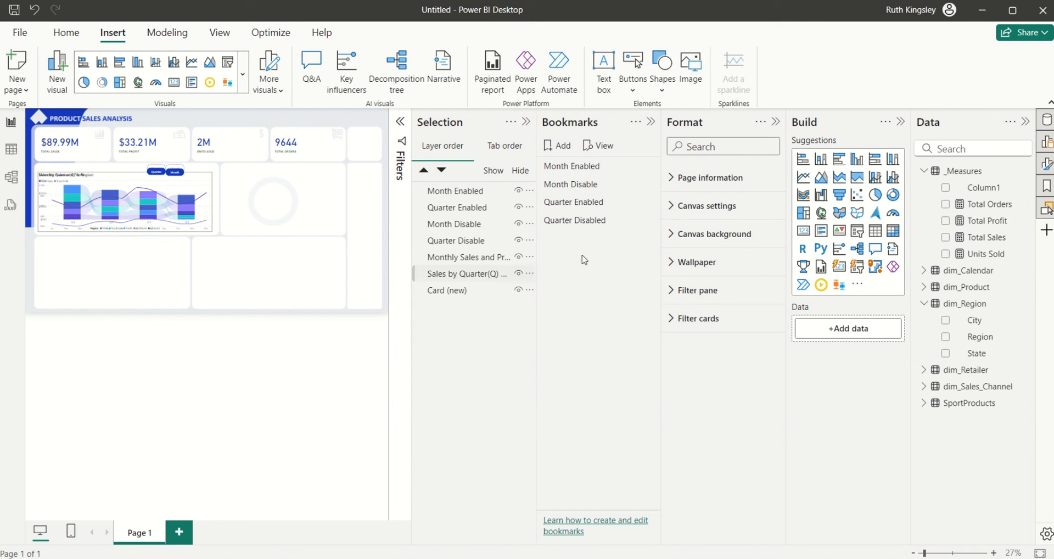
- Apply the Month Enabled bookmark, show the Month Enabled and Quarter Disable buttons, and hide Quarter Enabled and Month Disable
{"action": "left_click", "coordinate": [577, 167]}
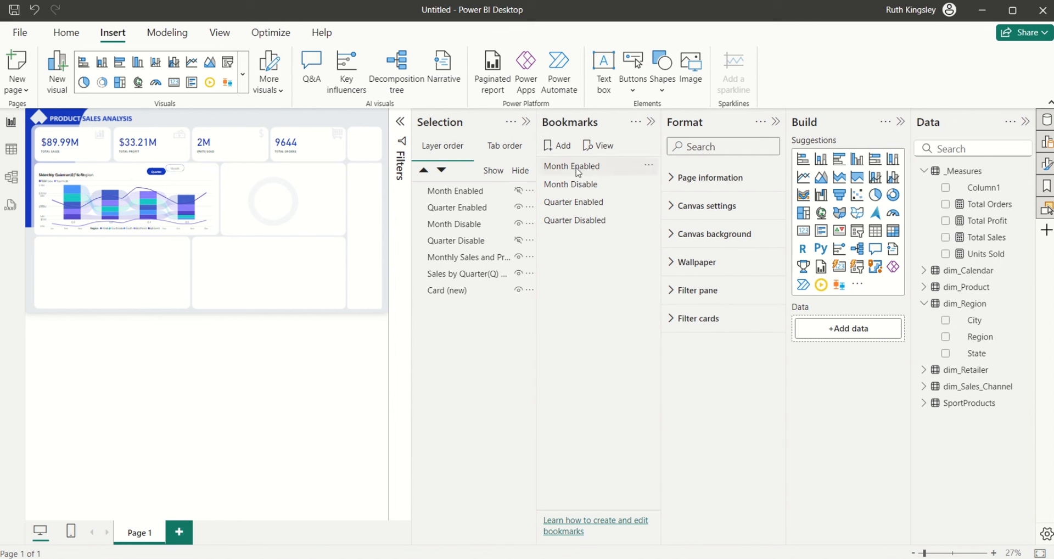
{"action": "left_click", "coordinate": [520, 191]}
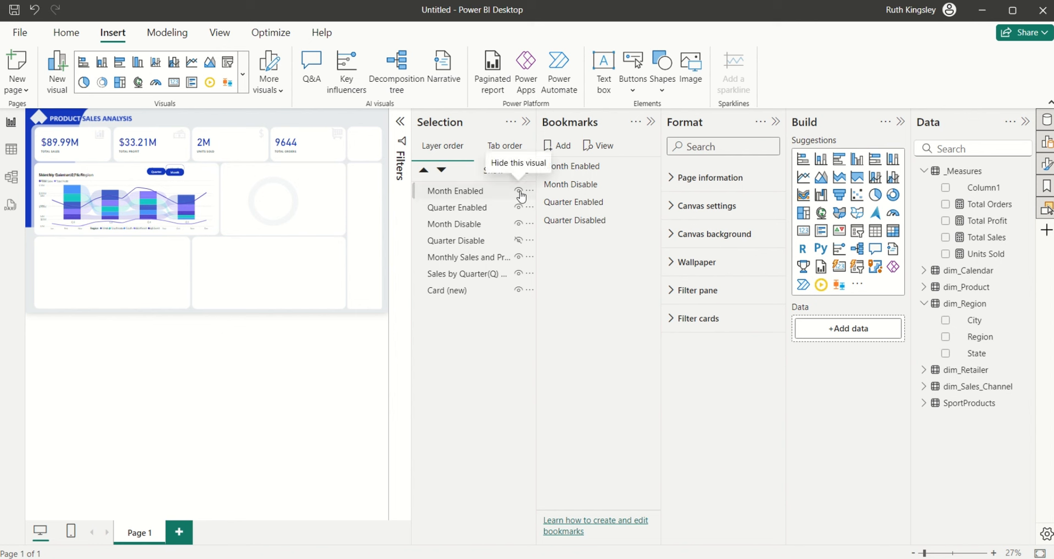
{"action": "left_click", "coordinate": [520, 208]}
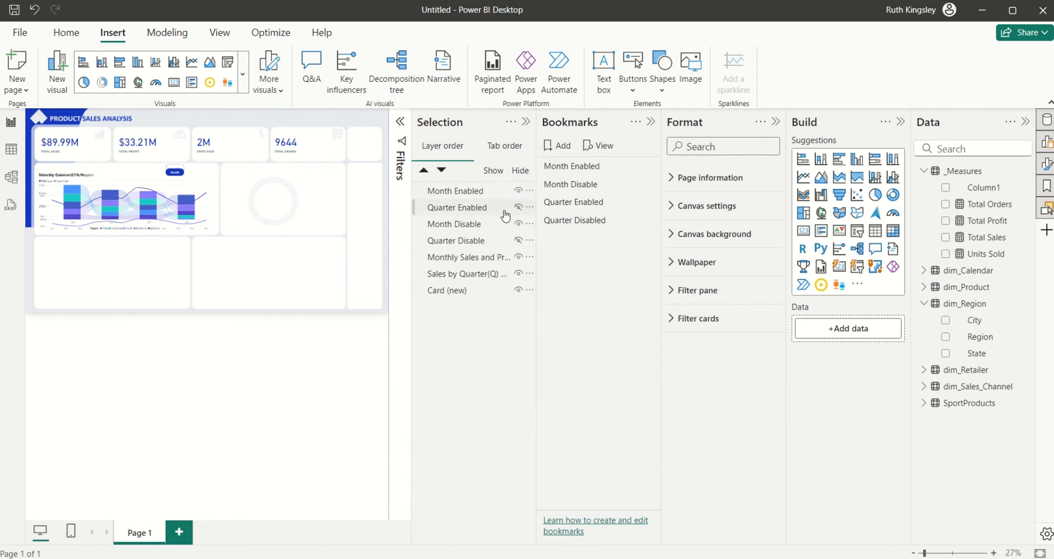
{"action": "left_click", "coordinate": [519, 241]}
{"action": "left_click", "coordinate": [520, 225]}
- Hide the Sales by Quarter(Q) chart and update the Month Enabled bookmark with this view
{"action": "left_click", "coordinate": [649, 168]}
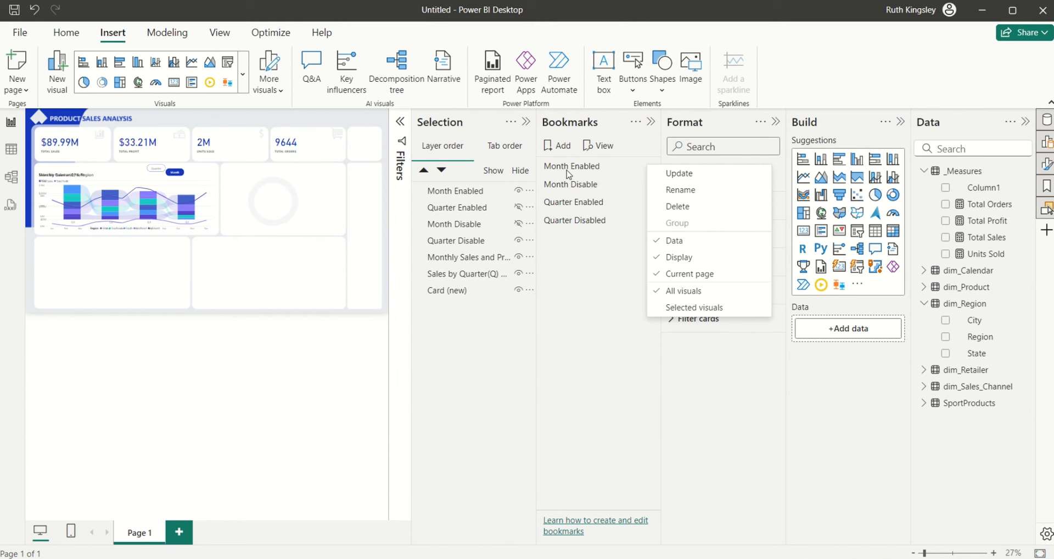
{"action": "left_click", "coordinate": [519, 274]}
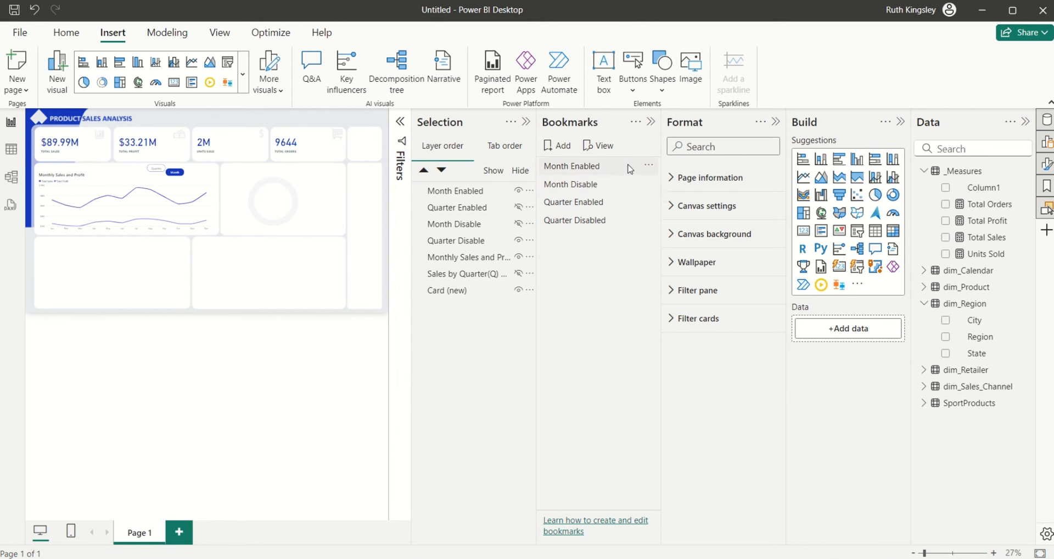
{"action": "left_click", "coordinate": [648, 167]}
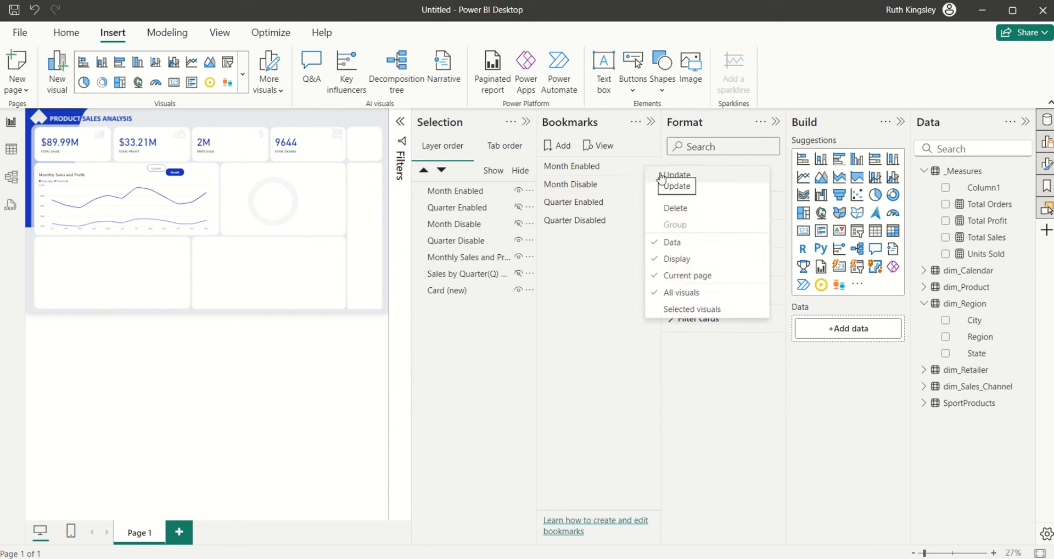
{"action": "left_click", "coordinate": [661, 178]}
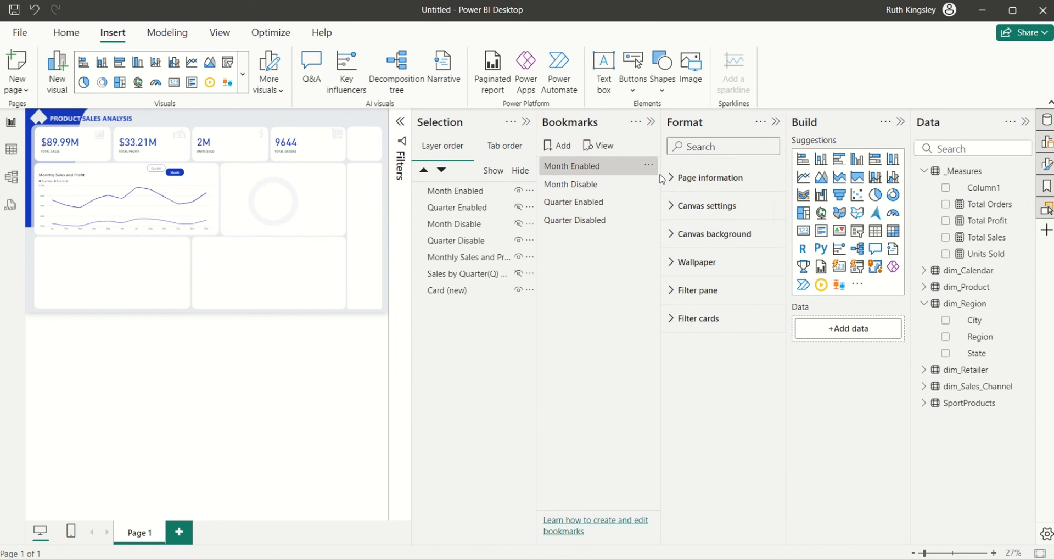
- Apply the Month Disable bookmark, hide the Monthly Sales and Profit chart, and update the bookmark with this view
{"action": "left_click", "coordinate": [578, 187]}
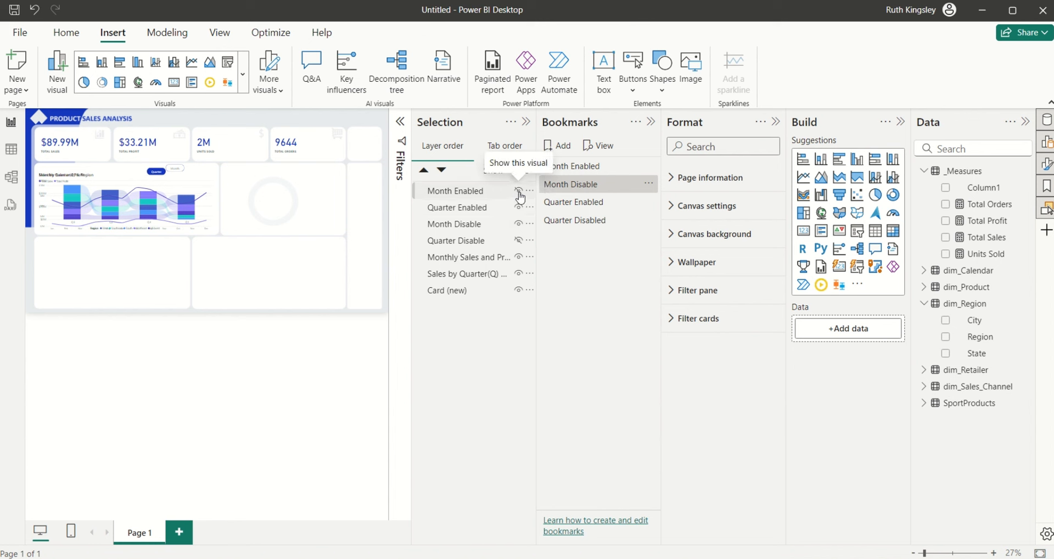
{"action": "left_click", "coordinate": [521, 274]}
{"action": "left_click", "coordinate": [519, 274]}
{"action": "left_click", "coordinate": [519, 258]}
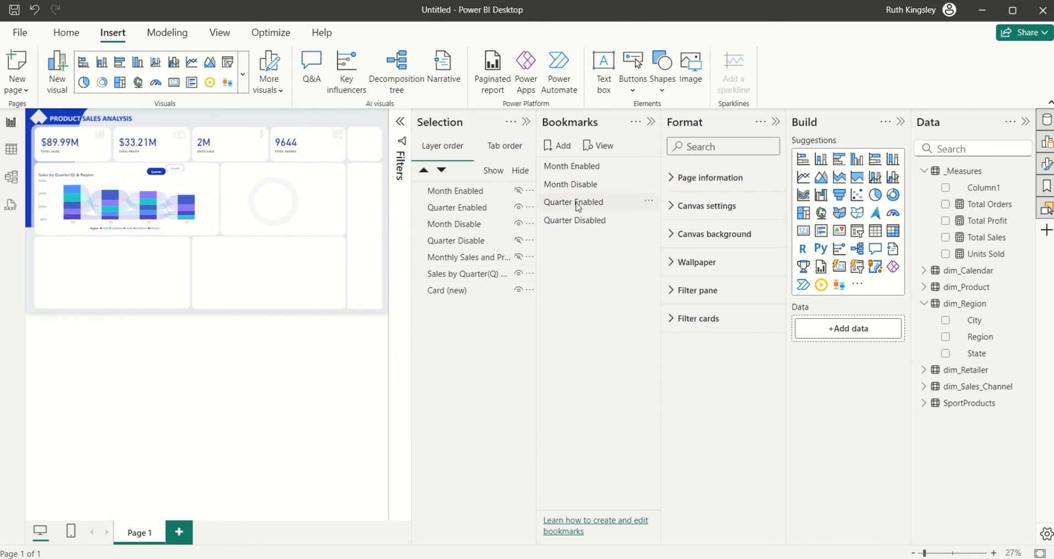
{"action": "left_click", "coordinate": [649, 185]}
{"action": "left_click", "coordinate": [661, 190]}
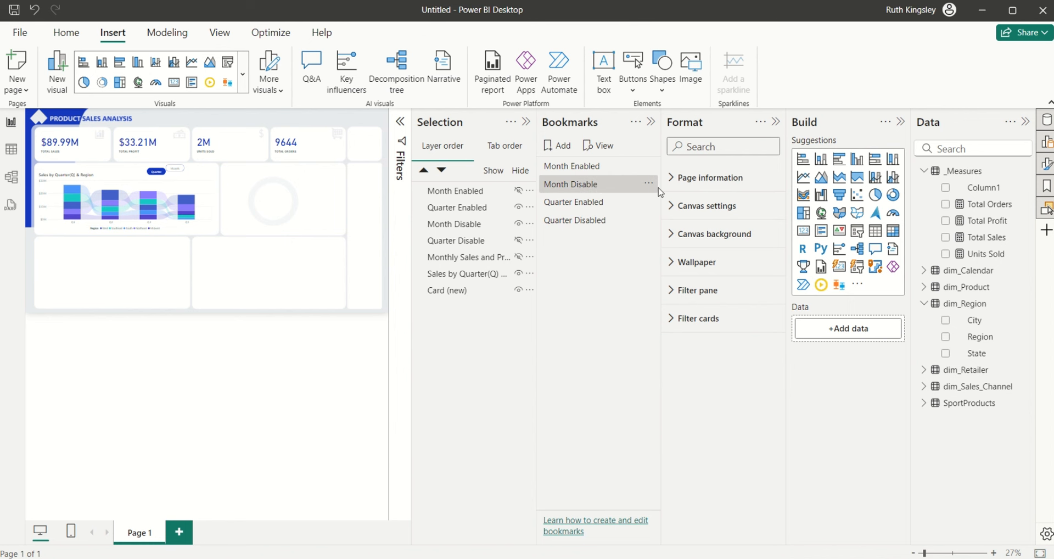
- Apply the Quarter Enabled bookmark, hide the Monthly Sales and Profit chart, and update the bookmark with this view
{"action": "left_click", "coordinate": [589, 206]}
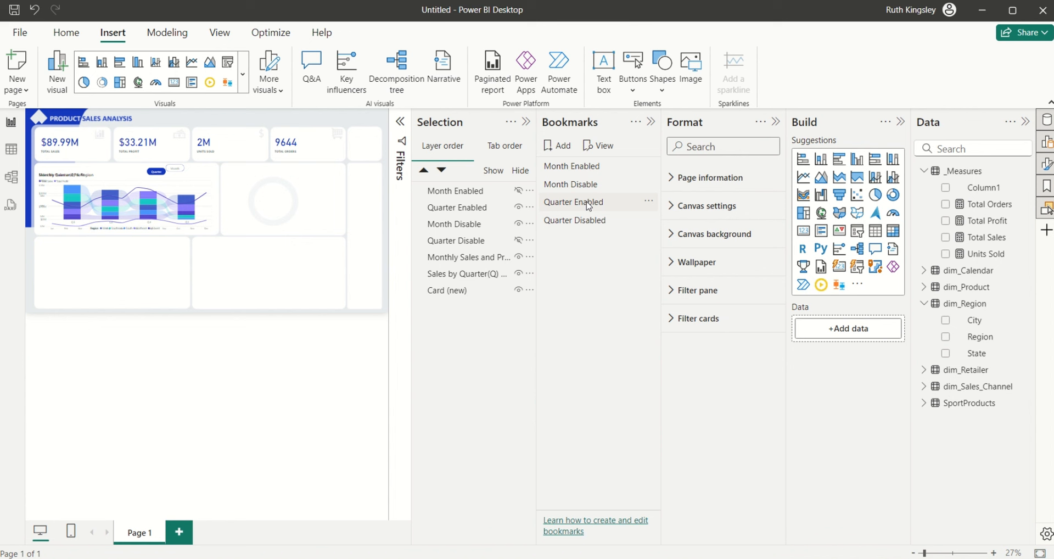
{"action": "left_click", "coordinate": [518, 258]}
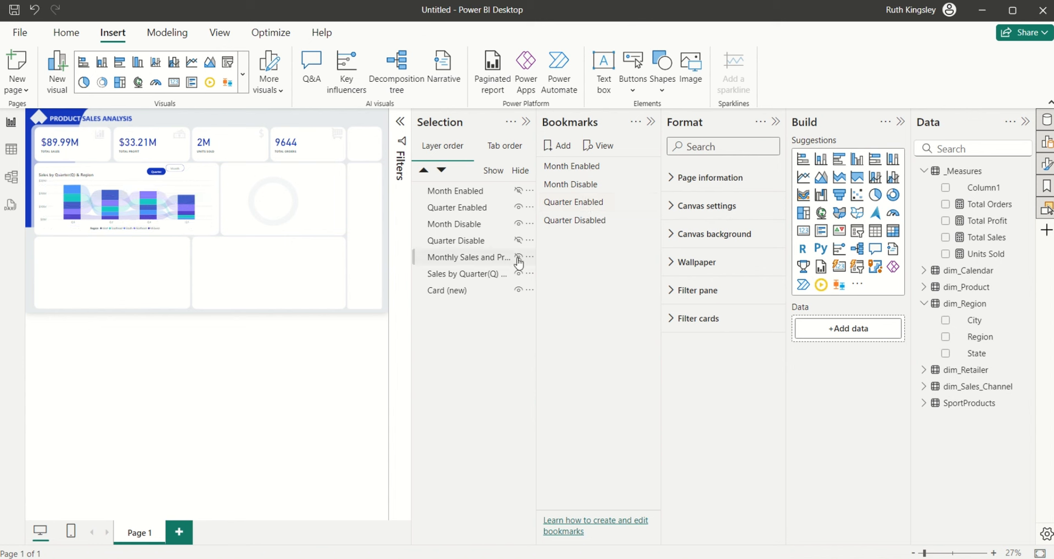
{"action": "left_click", "coordinate": [487, 224]}
{"action": "left_click", "coordinate": [493, 211]}
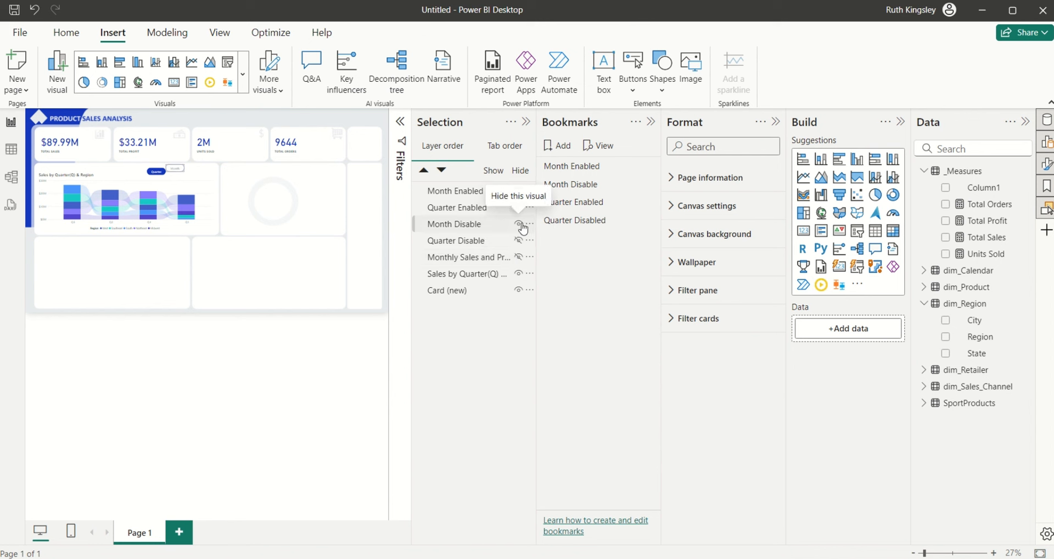
{"action": "left_click", "coordinate": [648, 201]}
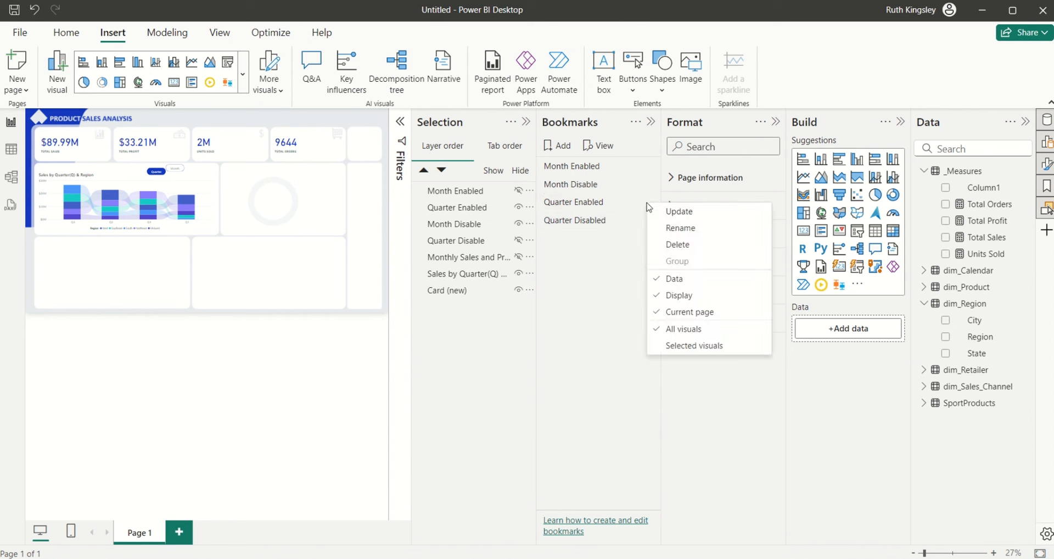
{"action": "left_click", "coordinate": [665, 217]}
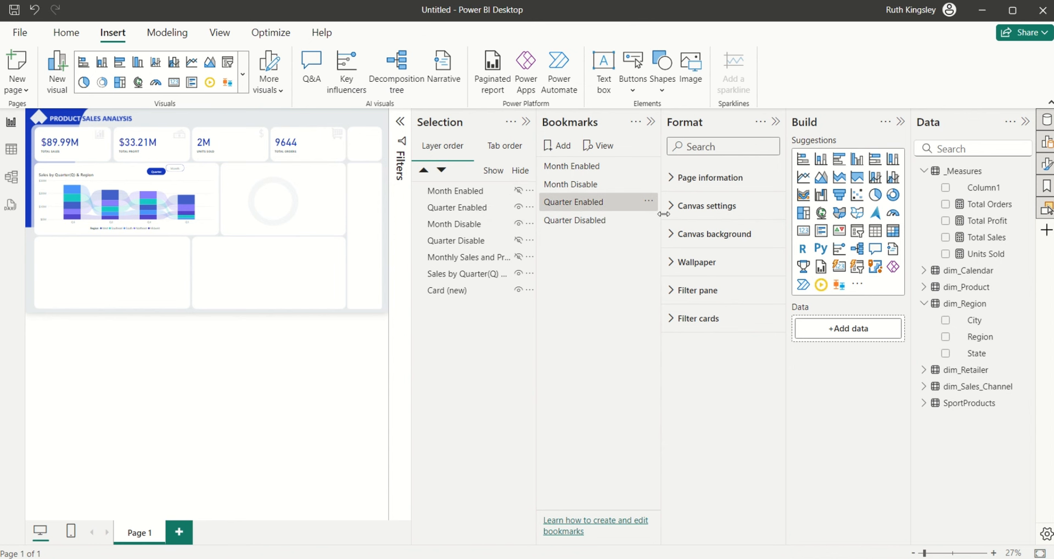
- Apply the Quarter Disabled bookmark, show the Month Enabled and Quarter Disable buttons, and hide Quarter Enabled and Month Disable
{"action": "left_click", "coordinate": [564, 227]}
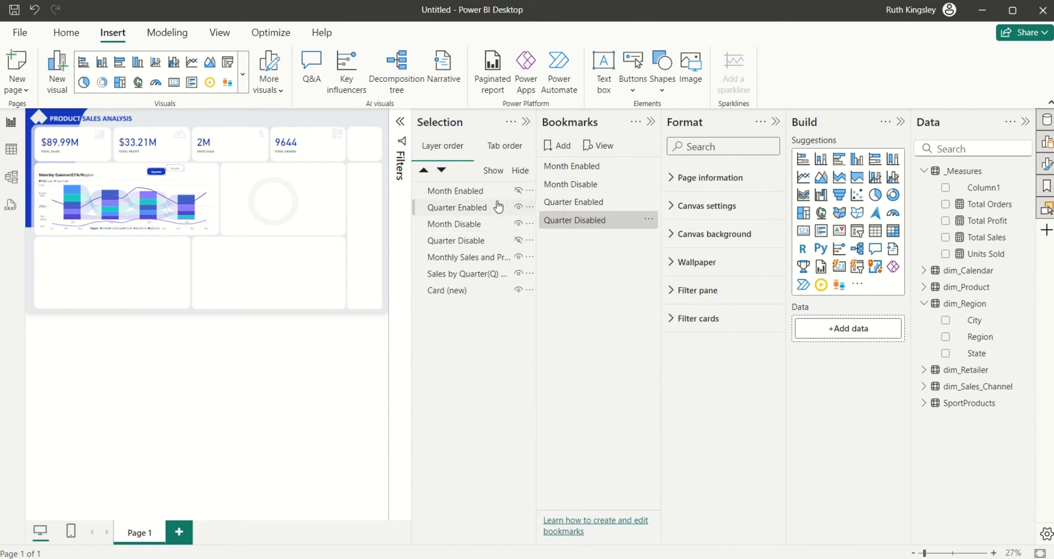
{"action": "left_click", "coordinate": [520, 191]}
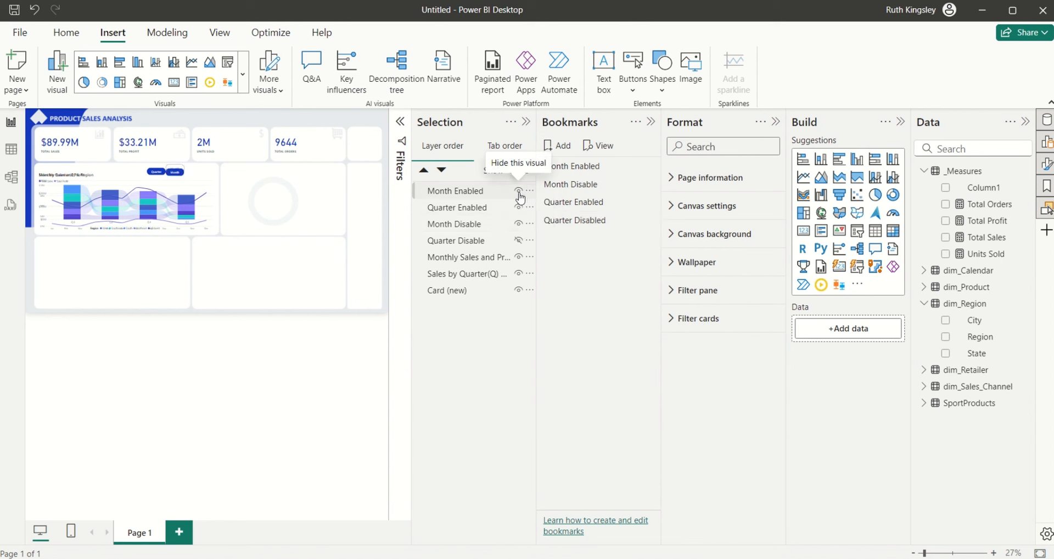
{"action": "left_click", "coordinate": [519, 208]}
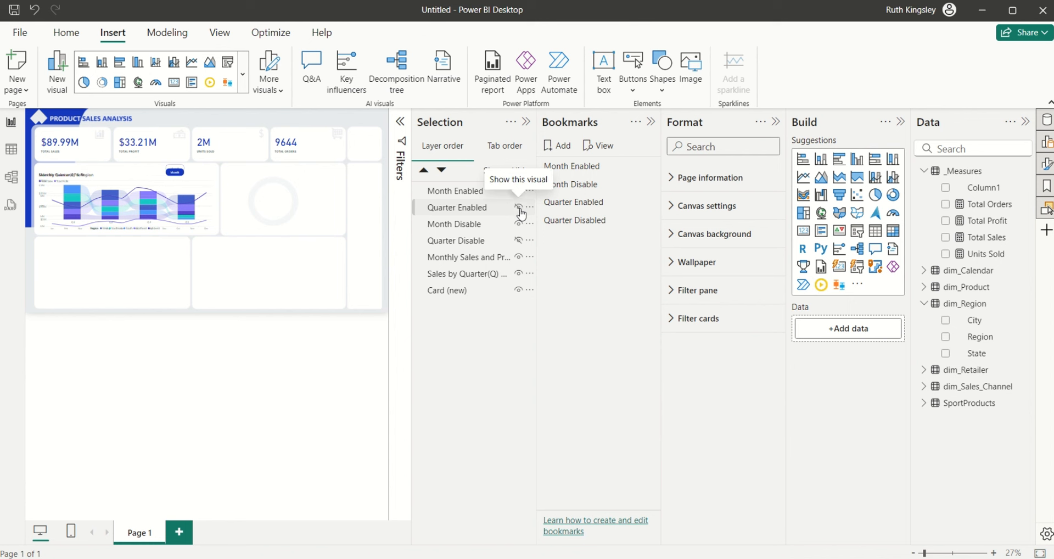
{"action": "left_click", "coordinate": [520, 242]}
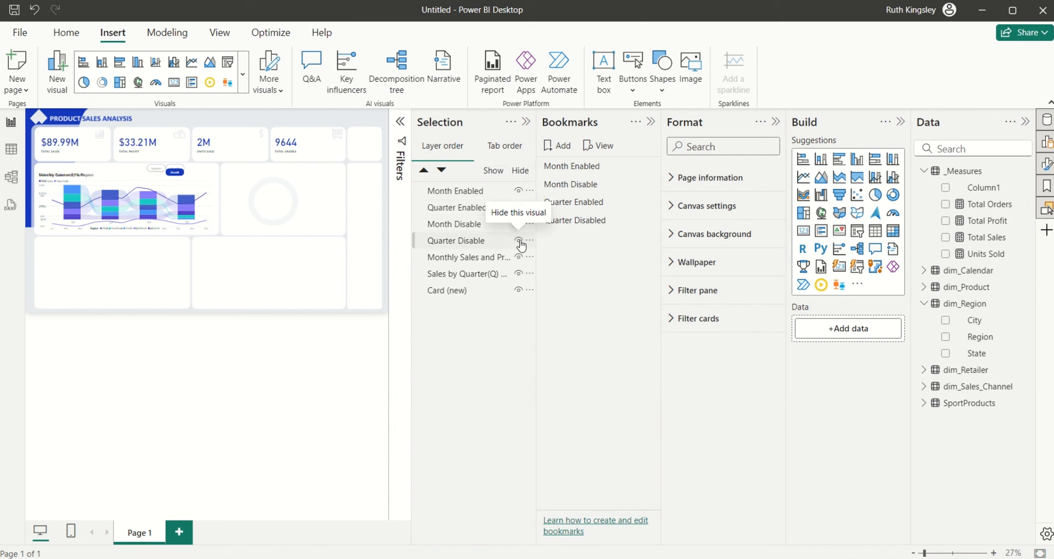
{"action": "left_click", "coordinate": [520, 224]}
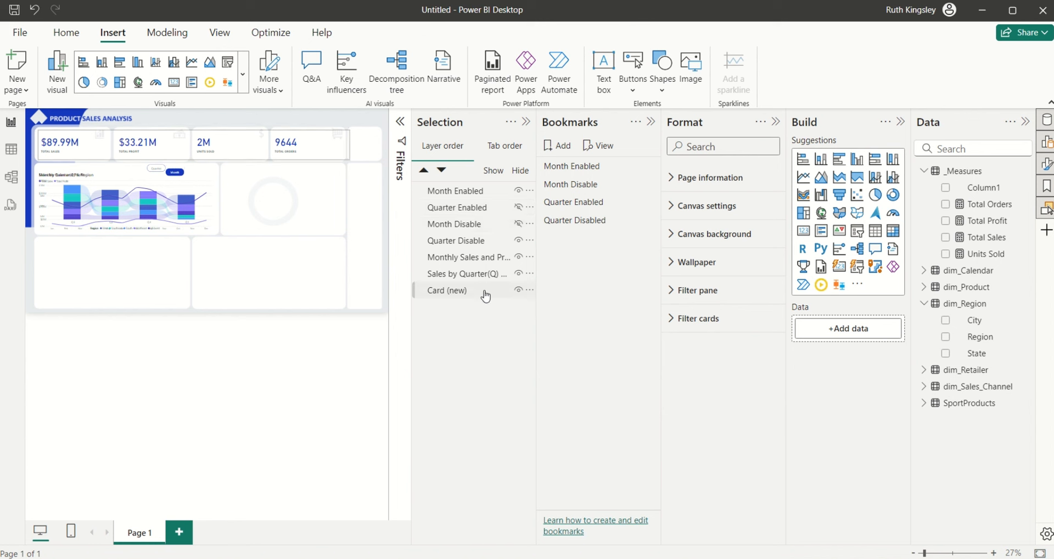
{"action": "left_click", "coordinate": [498, 278]}
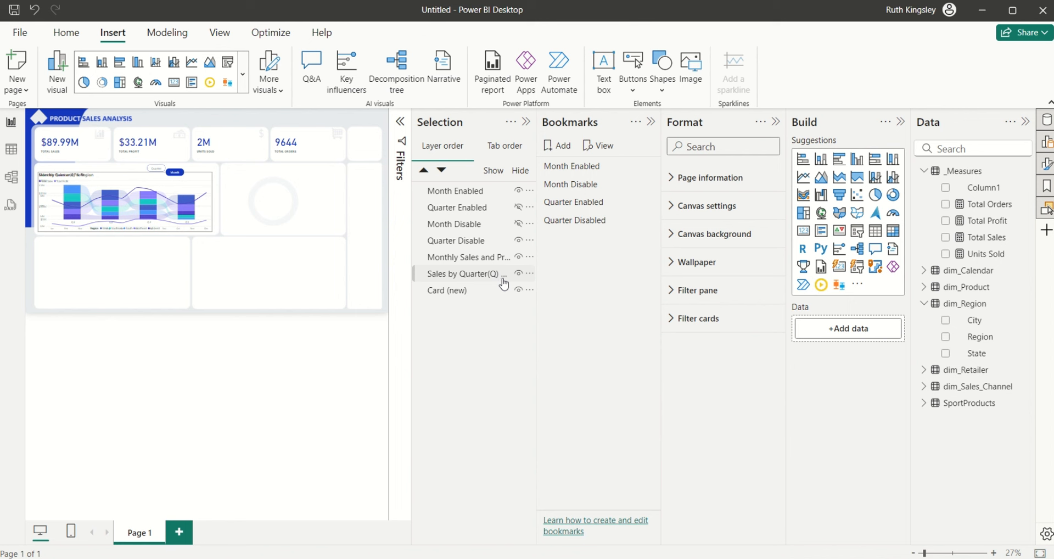
{"action": "left_click", "coordinate": [514, 258]}
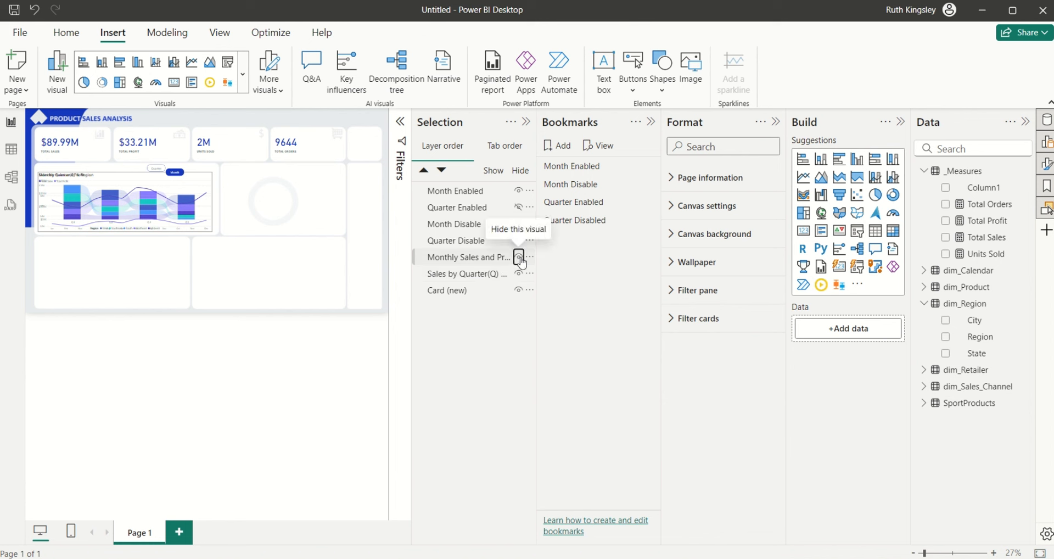
{"action": "left_click", "coordinate": [519, 258]}
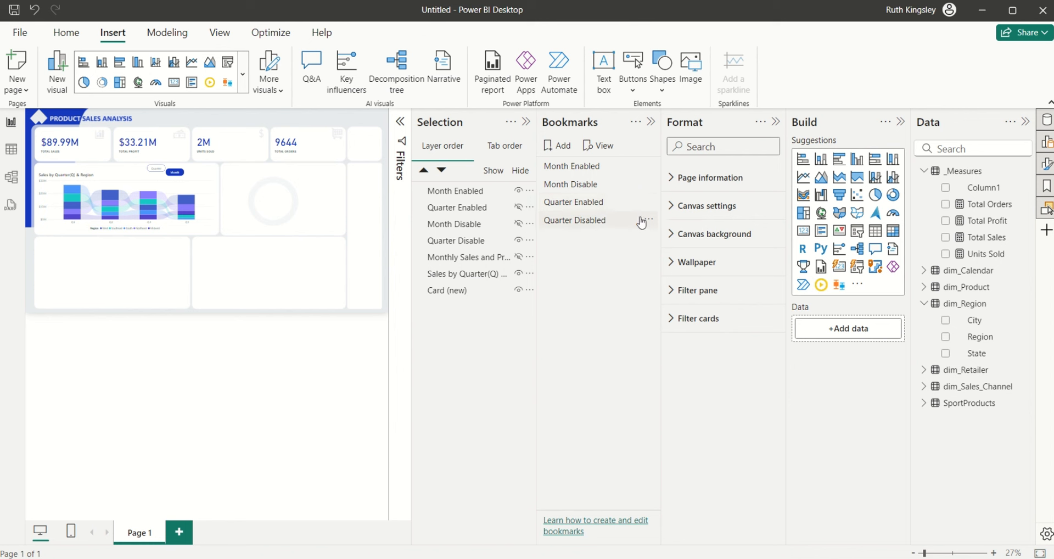
{"action": "right_click", "coordinate": [647, 223]}
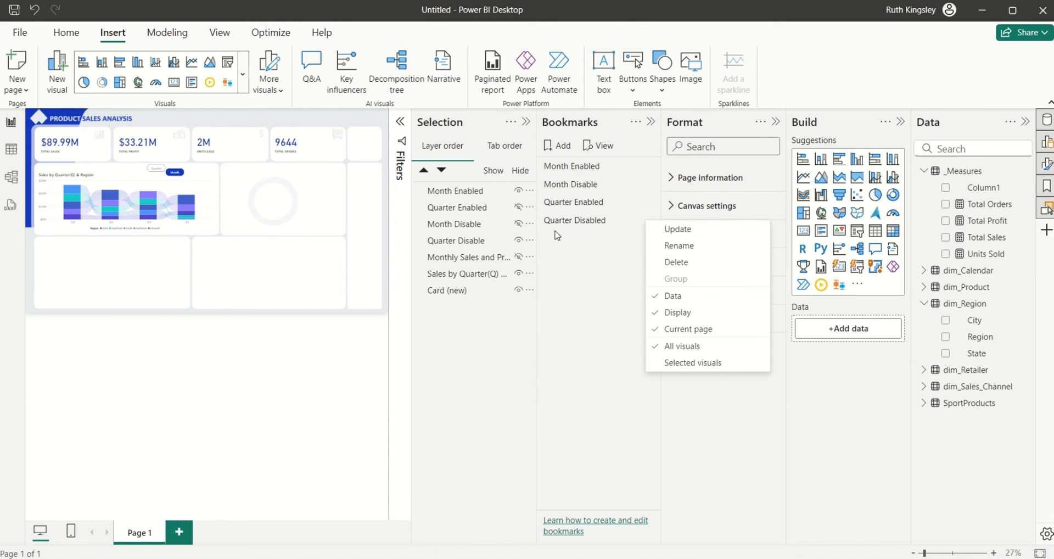
- Hide the Sales by Quarter(Q) chart, show the Monthly Sales and Profit chart, and update the Quarter Disabled bookmark with this view
{"action": "left_click", "coordinate": [519, 275]}
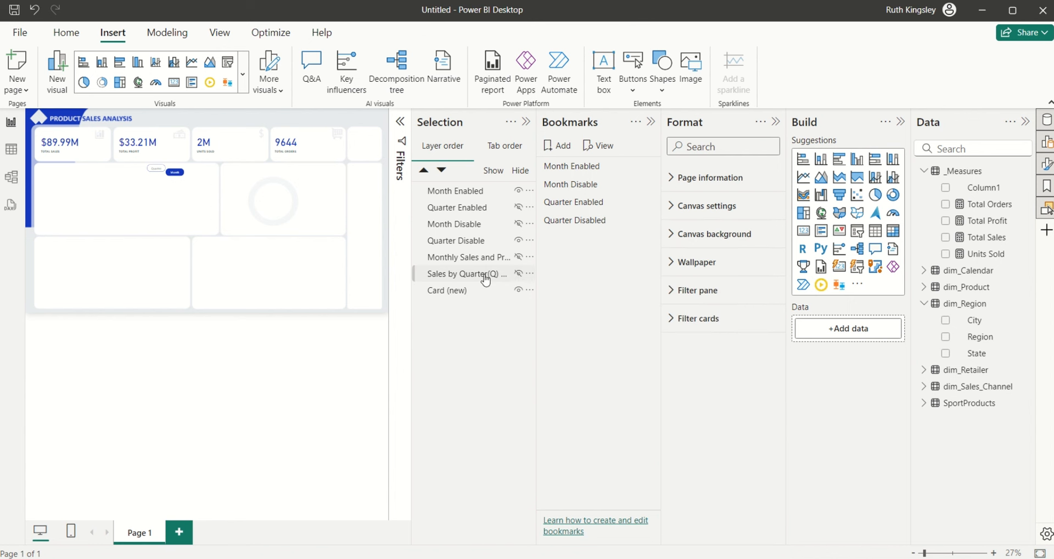
{"action": "left_click", "coordinate": [519, 257]}
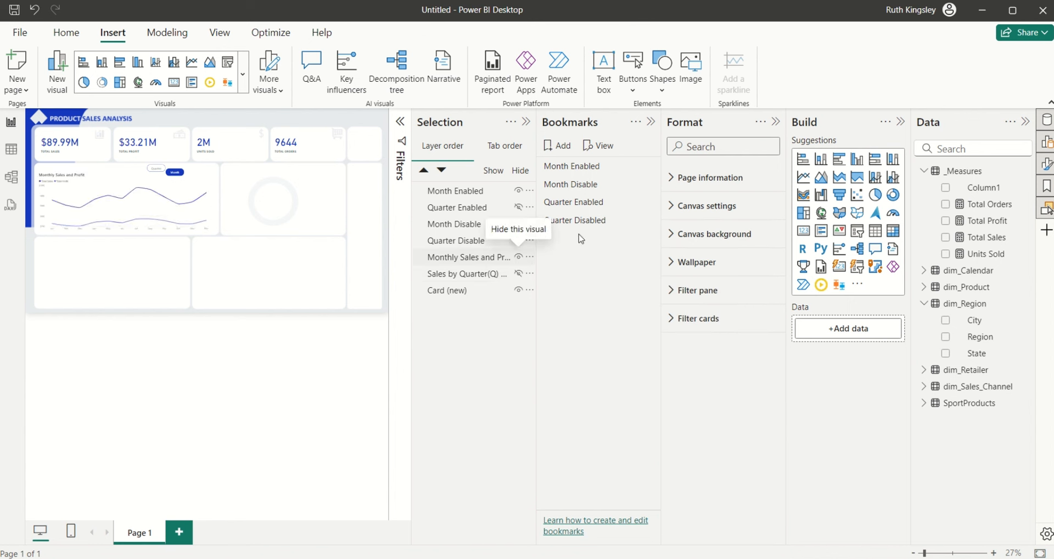
{"action": "left_click", "coordinate": [645, 222]}
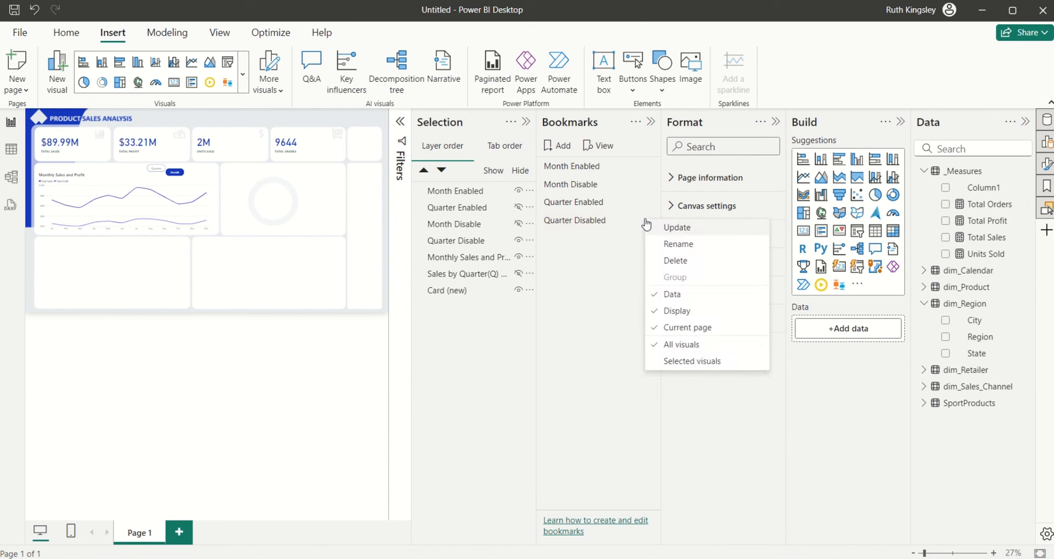
{"action": "left_click", "coordinate": [672, 232]}
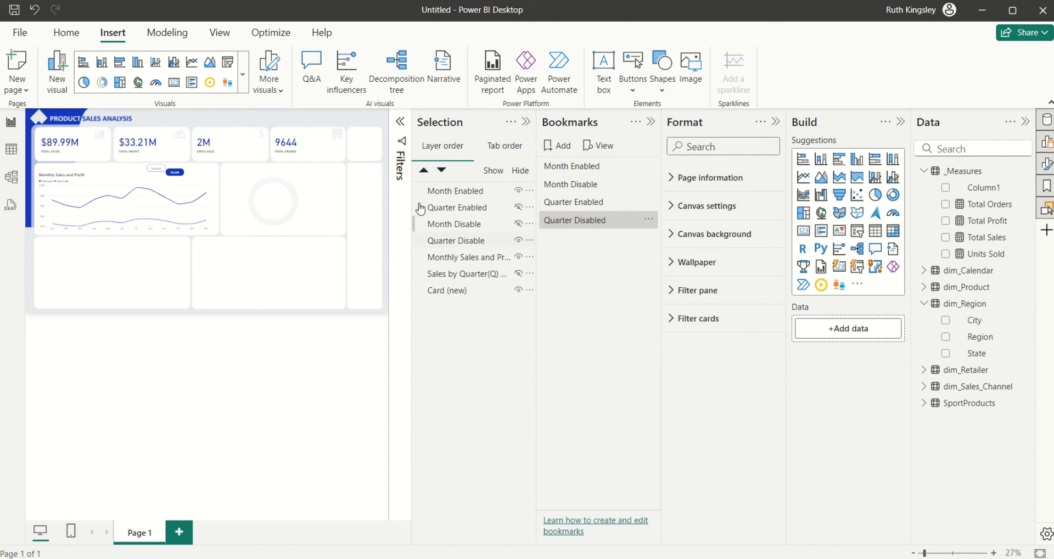
- Check the month and quarter bookmarks and the bookmark actions assigned to the Month Disable and Quarter Disable buttons
{"action": "left_click", "coordinate": [450, 196]}
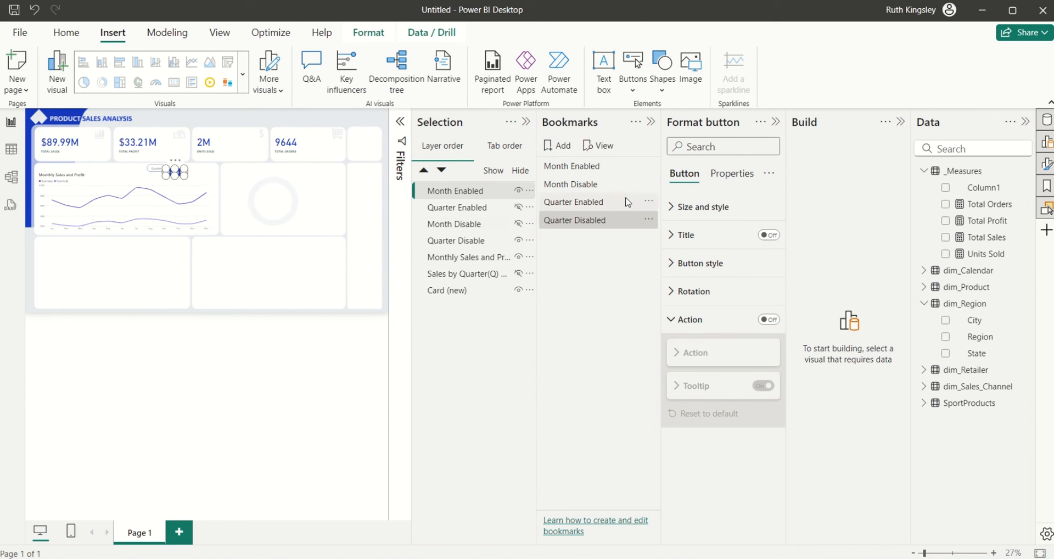
{"action": "left_click", "coordinate": [571, 187]}
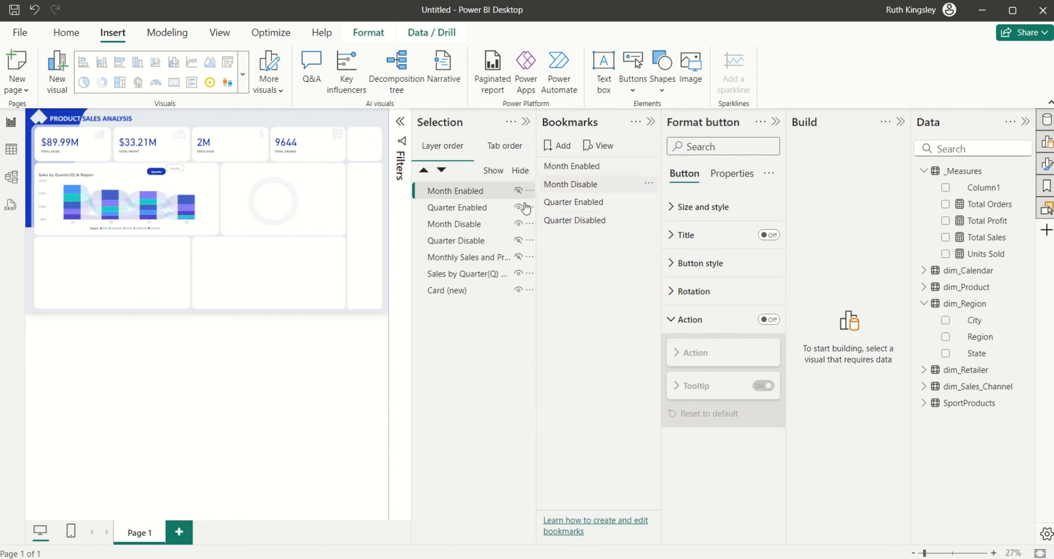
{"action": "left_click", "coordinate": [479, 229]}
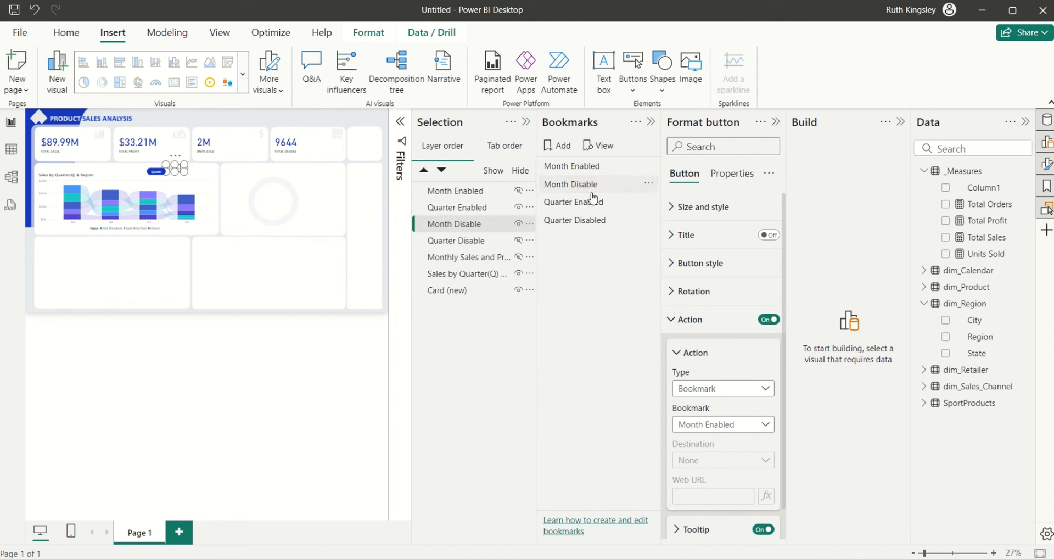
{"action": "left_click", "coordinate": [584, 219]}
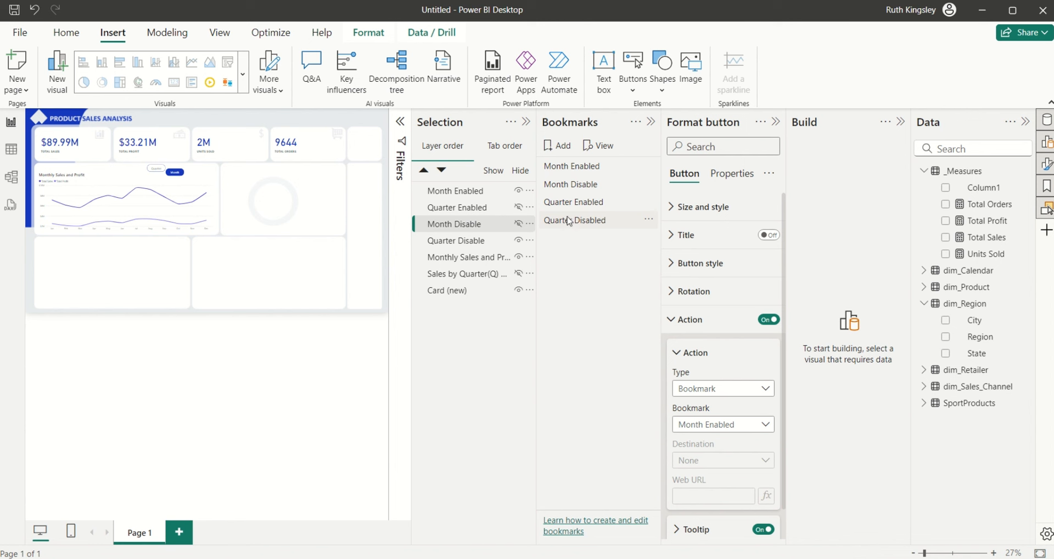
{"action": "left_click", "coordinate": [478, 241]}
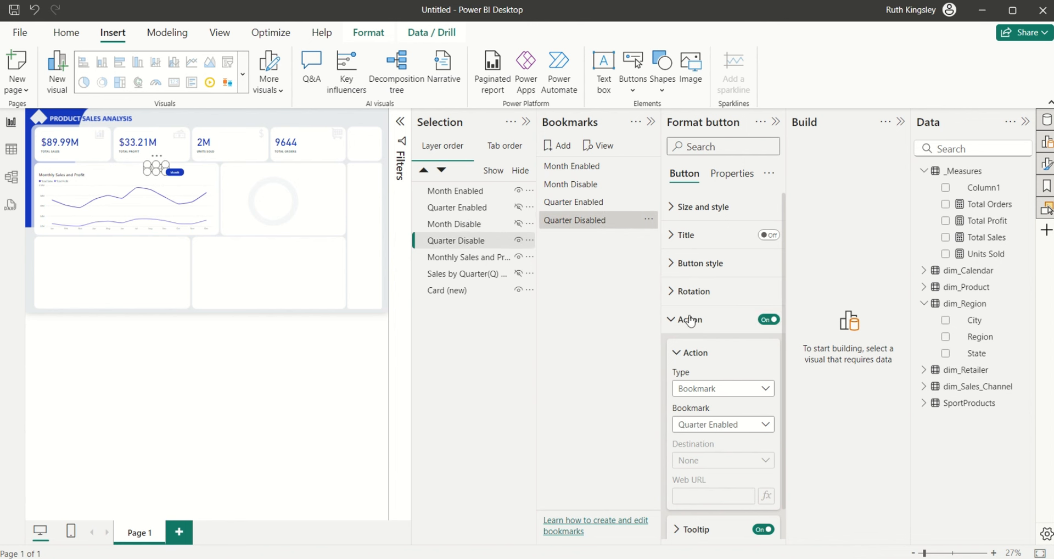
{"action": "left_click", "coordinate": [574, 220]}
- Test the toggle on the canvas by activating the Quarter button and the Month button
{"action": "left_click", "coordinate": [276, 122]}
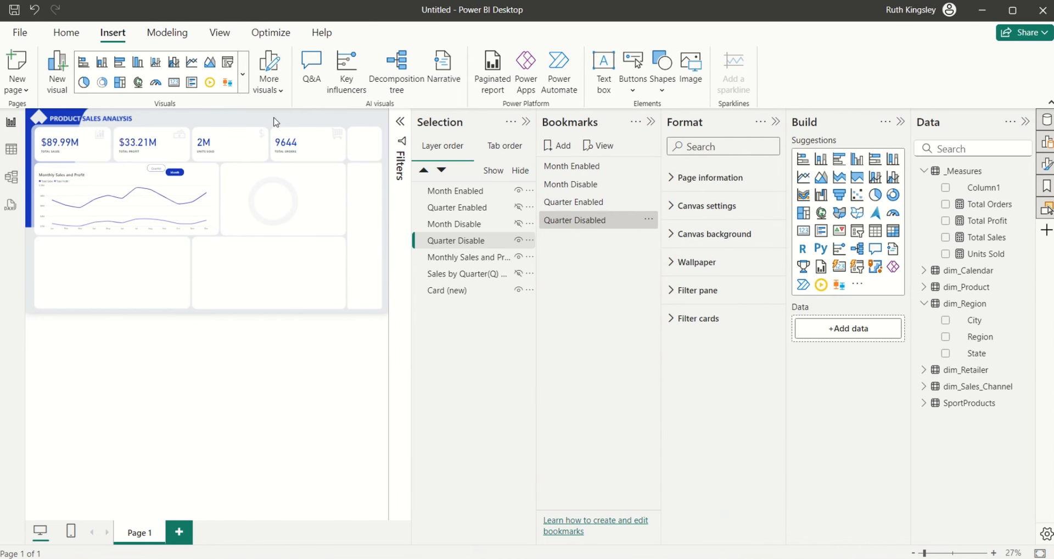
{"action": "left_click", "coordinate": [157, 175], "text": "ctrl"}
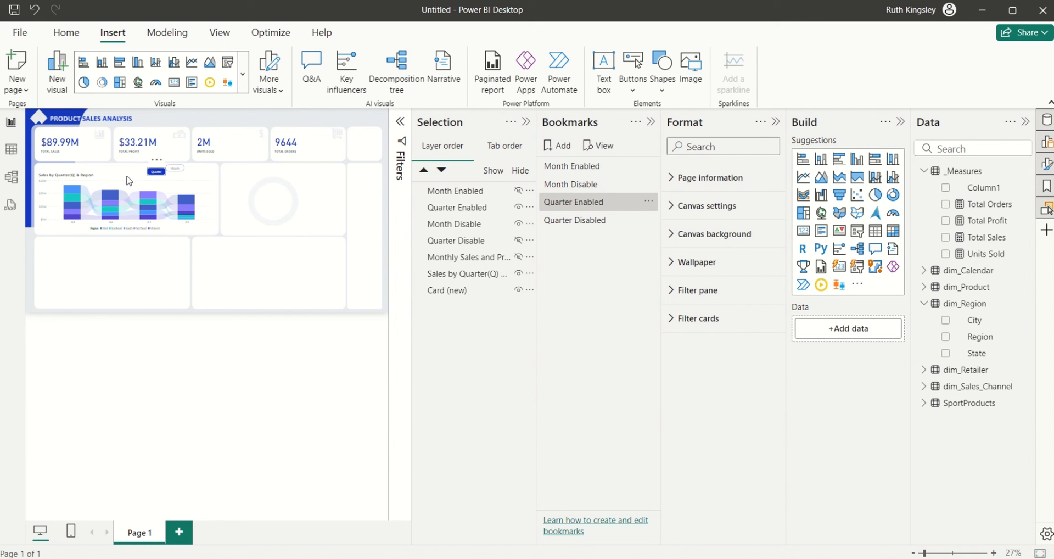
{"action": "left_click", "coordinate": [176, 174], "text": "ctrl"}
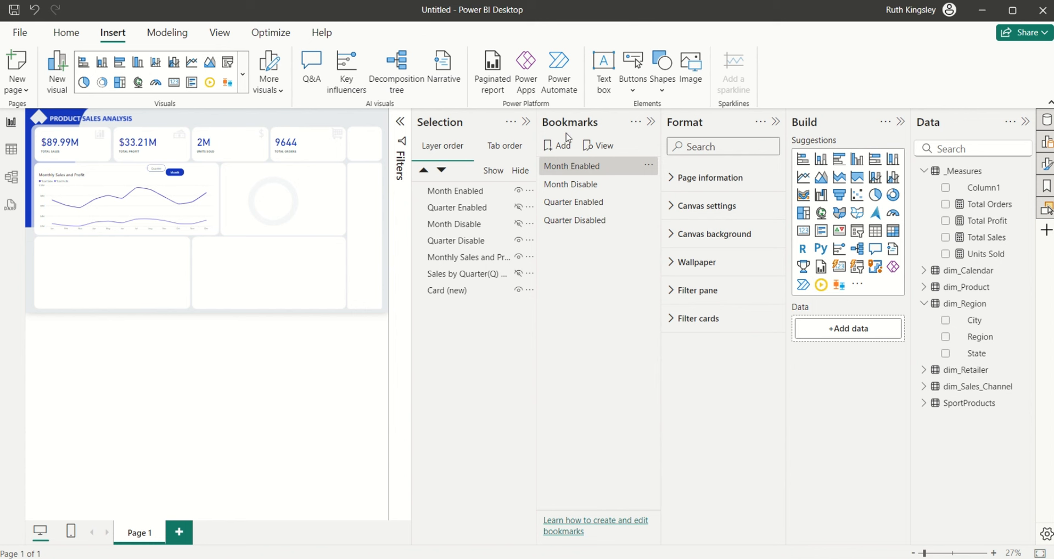
- Add a new bookmark of the current view and name it Overview
{"action": "left_click", "coordinate": [565, 148]}
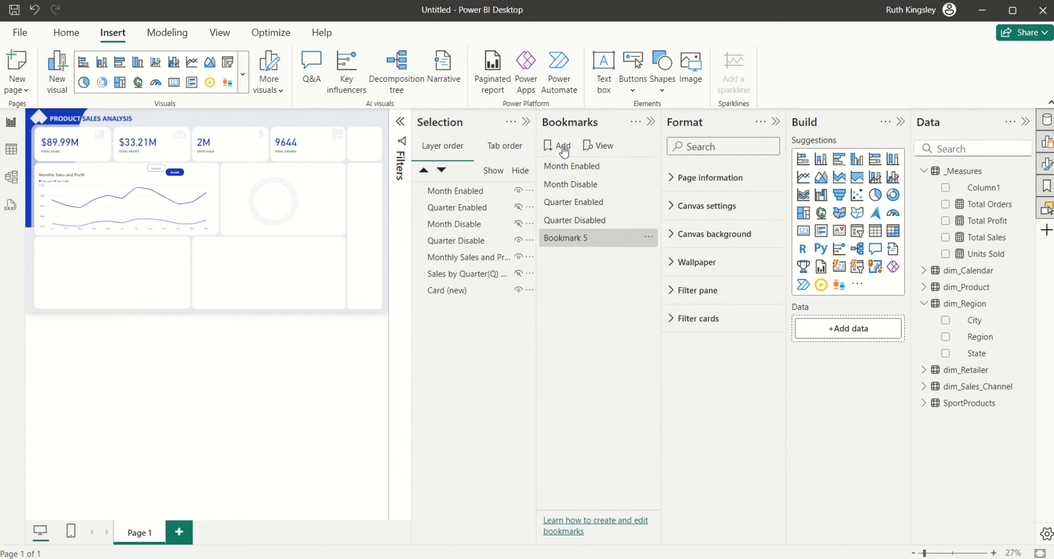
{"action": "double_click", "coordinate": [591, 237]}
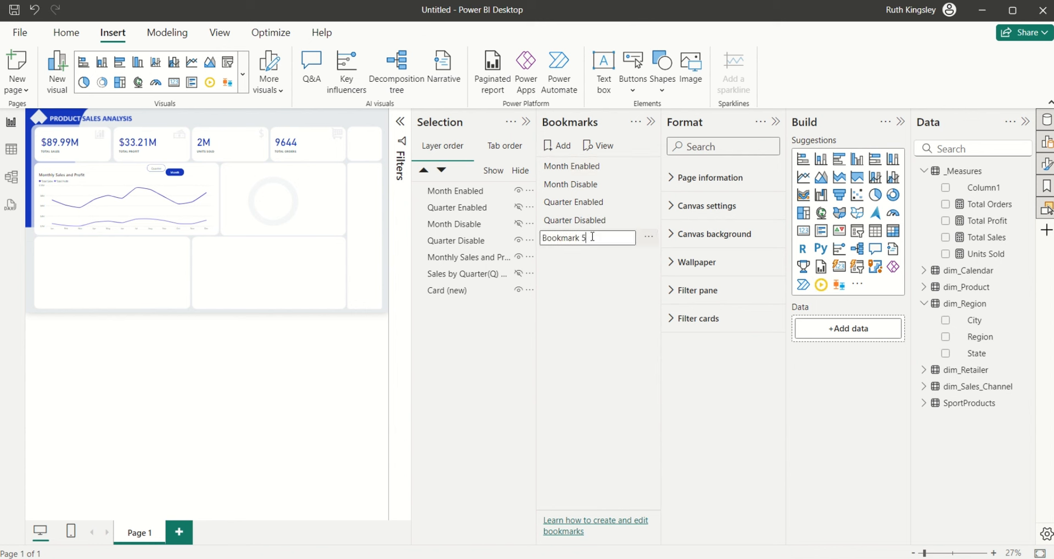
{"action": "key", "text": "BackSpace"}
{"action": "key", "text": "BackSpace"}
{"action": "key", "text": "BackSpace"}
{"action": "key", "text": "BackSpace"}
{"action": "key", "text": "BackSpace"}
{"action": "key", "text": "BackSpace"}
{"action": "key", "text": "BackSpace"}
{"action": "key", "text": "BackSpace"}
{"action": "key", "text": "BackSpace"}
{"action": "key", "text": "Return"}
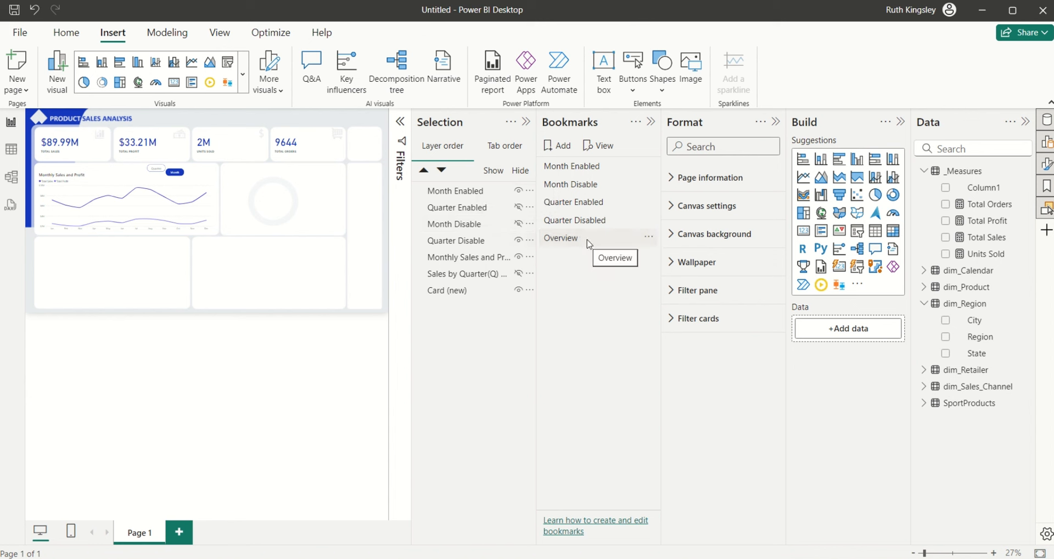
- Apply the Overview bookmark, show the Sales by Quarter(Q) chart, and hide the Monthly Sales and Profit chart
{"action": "left_click", "coordinate": [552, 237]}
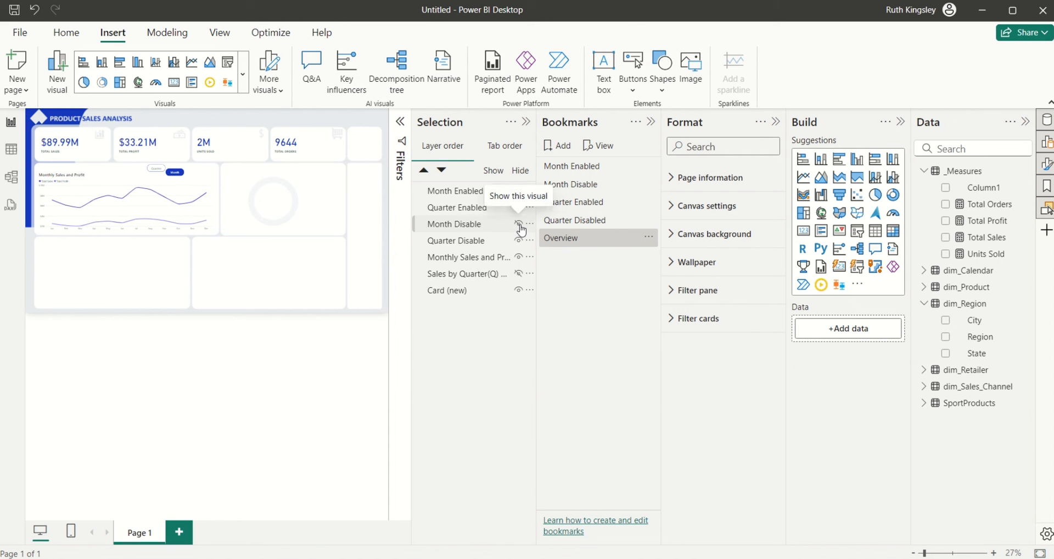
{"action": "left_click", "coordinate": [518, 273]}
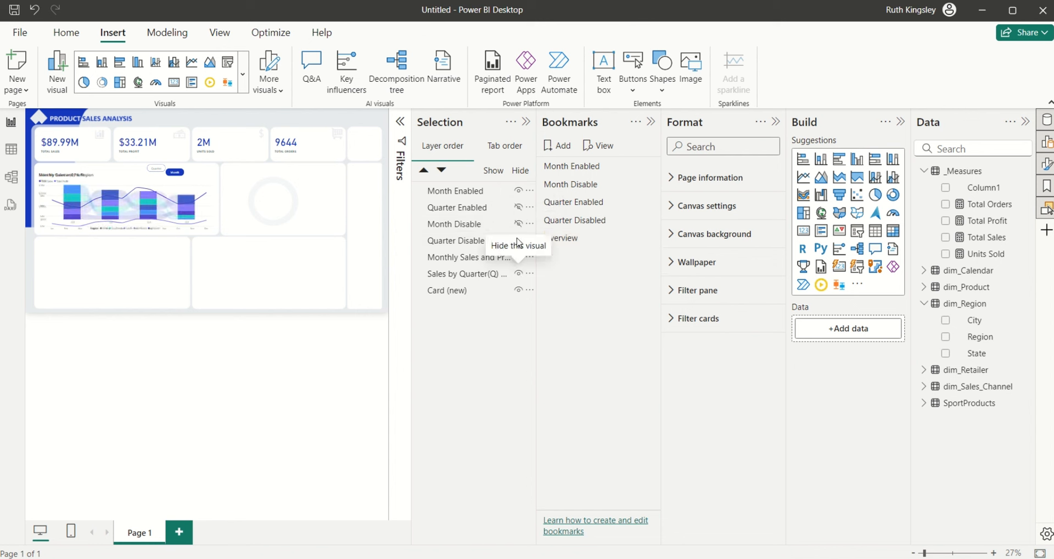
{"action": "left_click", "coordinate": [518, 257]}
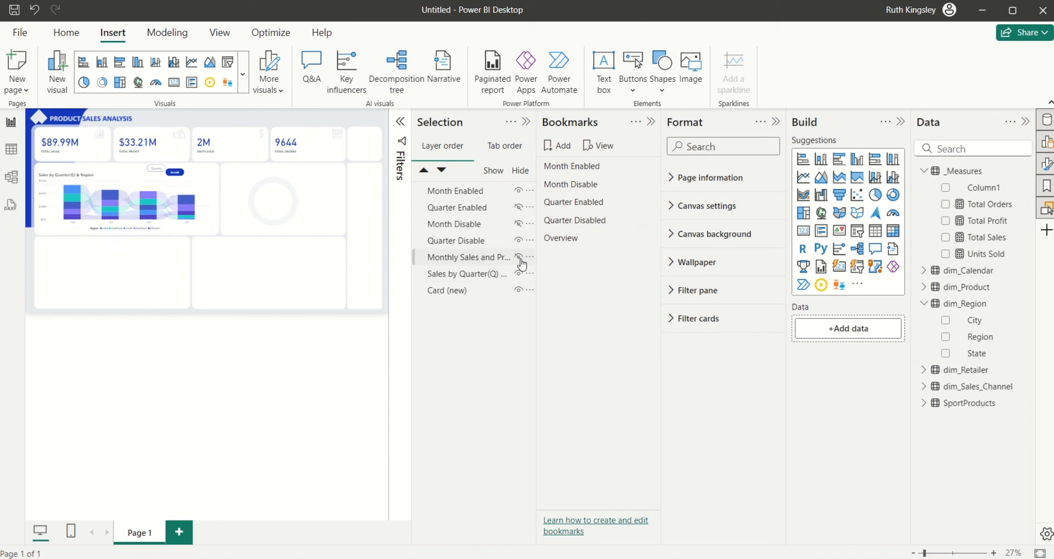
- Show the Quarter Enabled and Month Disable buttons, hide Month Enabled and Quarter Disable, and update the Overview bookmark with this view
{"action": "left_click", "coordinate": [519, 209]}
{"action": "left_click", "coordinate": [519, 223]}
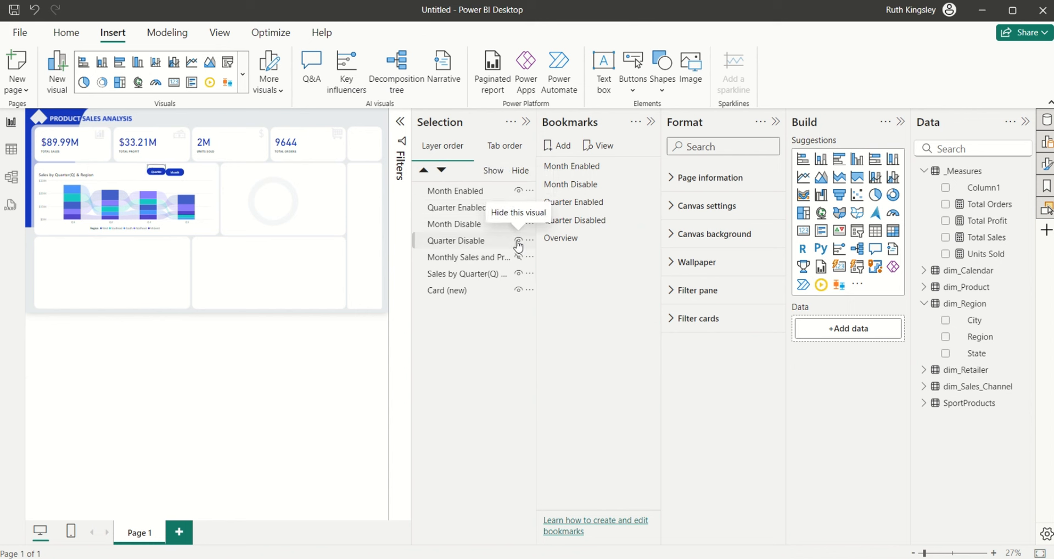
{"action": "left_click", "coordinate": [520, 192]}
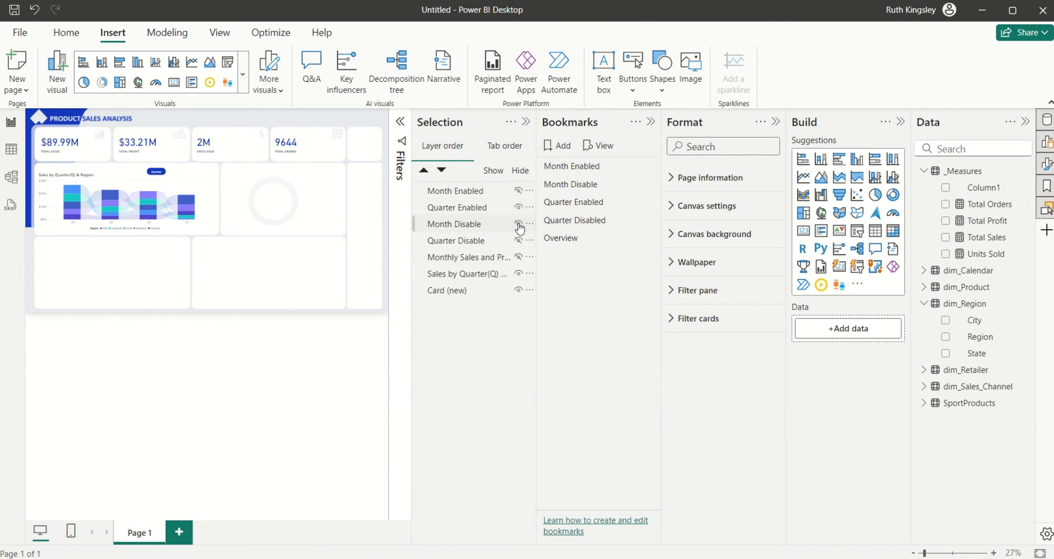
{"action": "left_click", "coordinate": [519, 224]}
{"action": "left_click", "coordinate": [647, 238]}
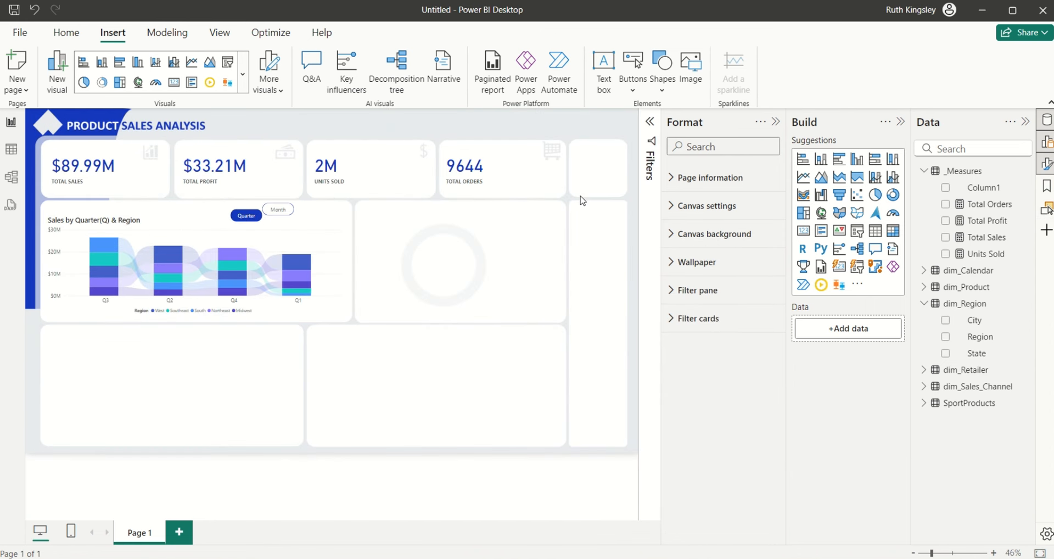
- Move the blue Quarter button up so it lines up with the Month button above the quarterly chart
{"action": "left_click", "coordinate": [775, 123]}
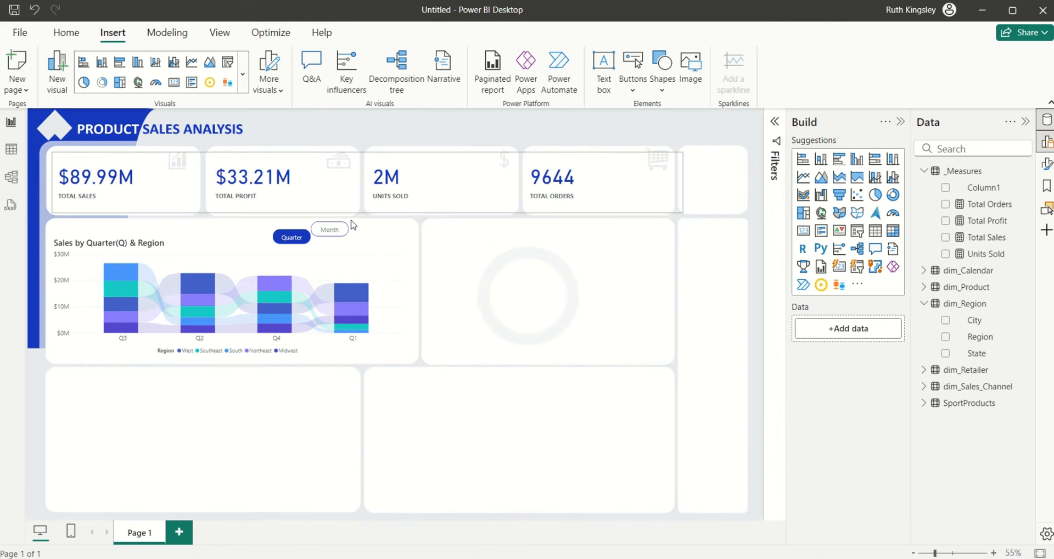
{"action": "left_click", "coordinate": [293, 234]}
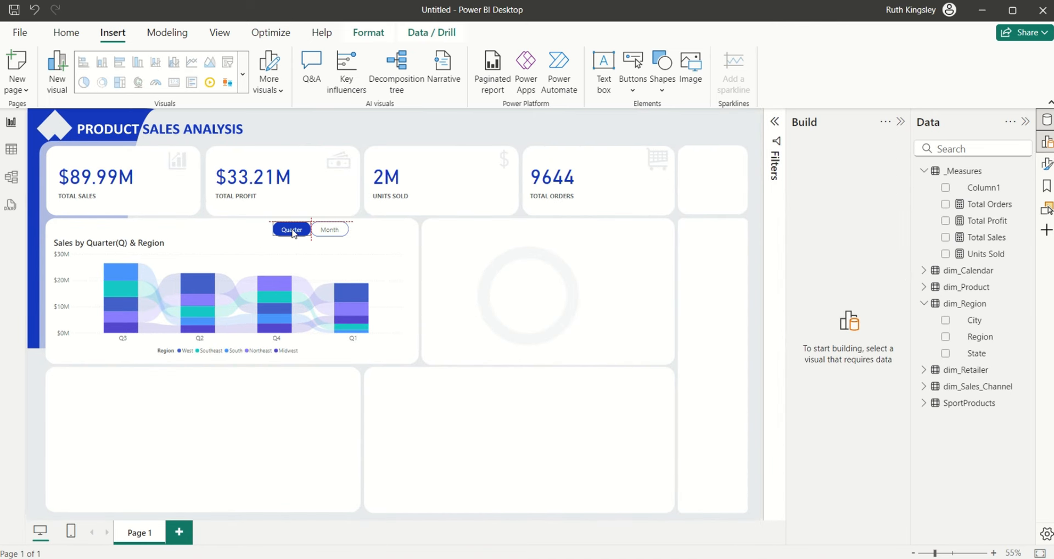
{"action": "left_click", "coordinate": [445, 128]}
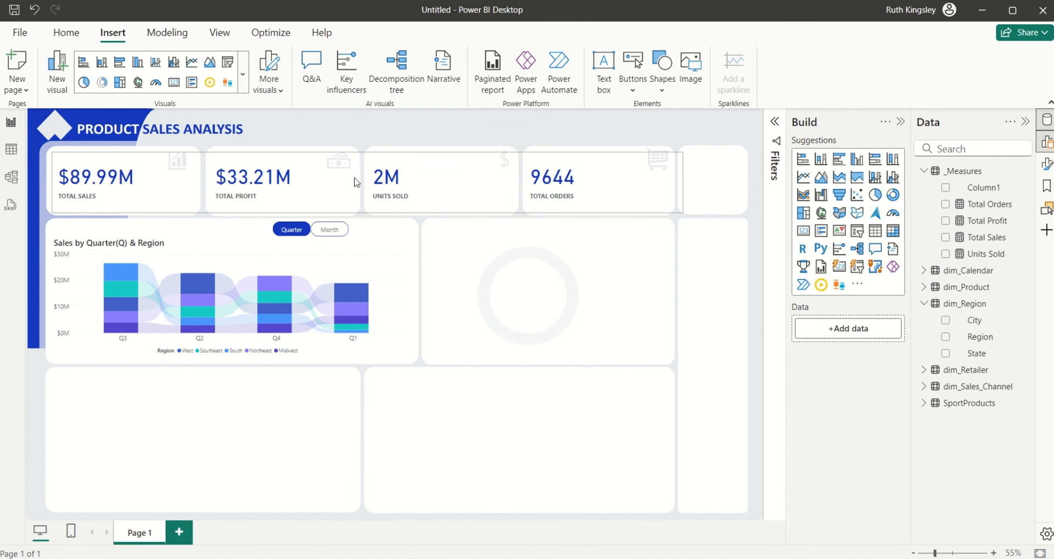
{"action": "left_click", "coordinate": [296, 235]}
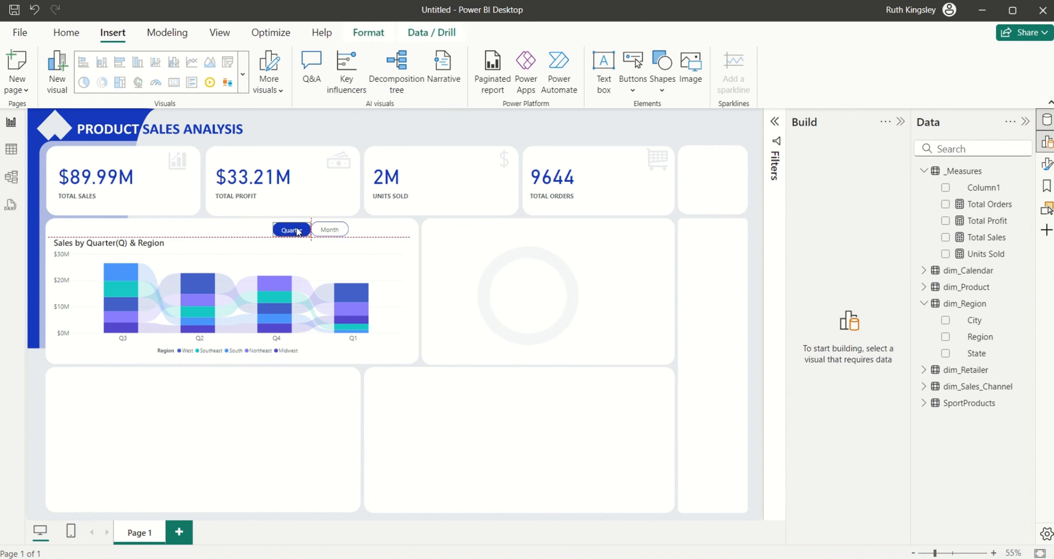
- Switch to the monthly view, move the blue Month button up level with the Quarter button, and switch back to the quarterly view
{"action": "left_click", "coordinate": [335, 236], "text": "ctrl"}
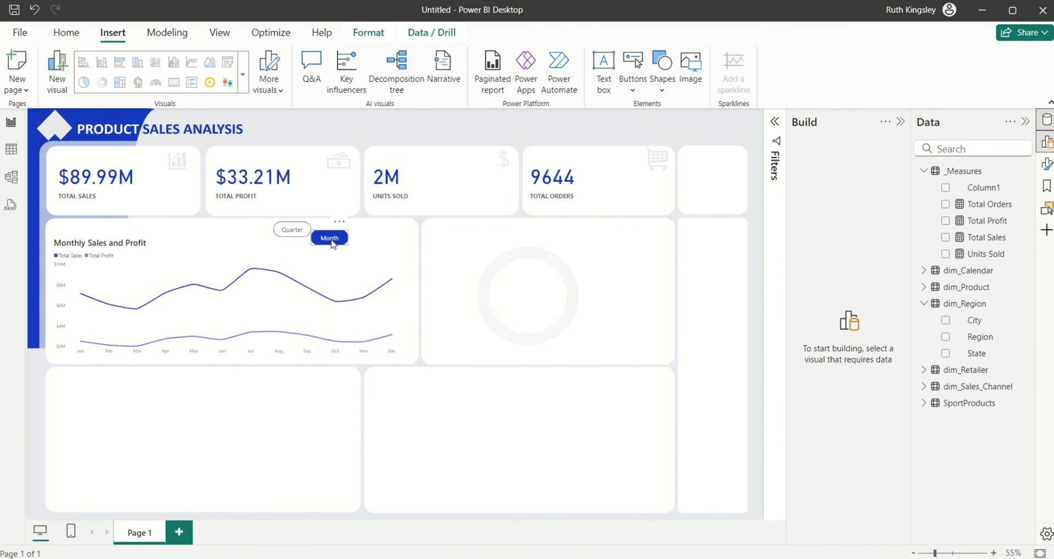
{"action": "left_click_drag", "start_coordinate": [331, 237], "coordinate": [332, 229]}
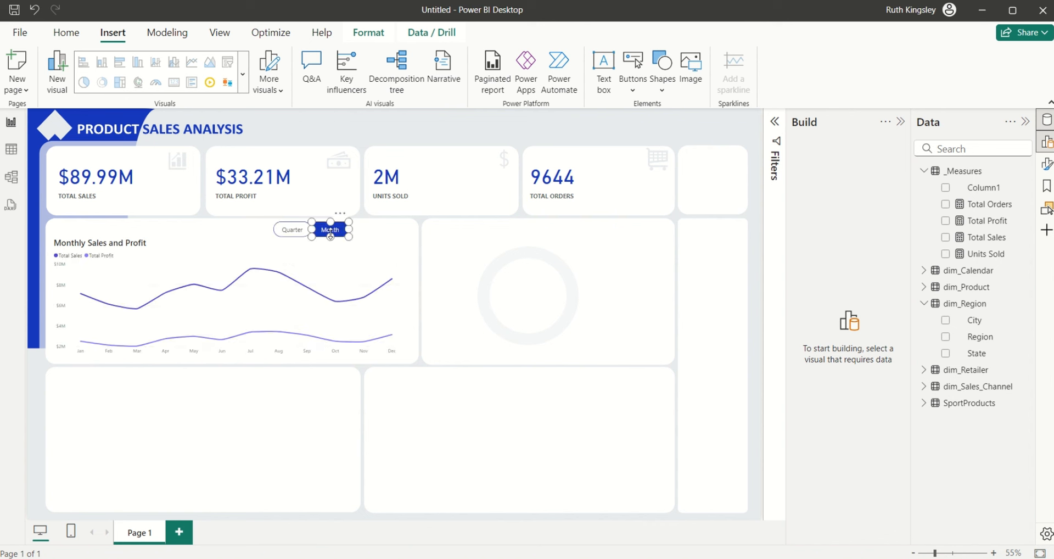
{"action": "left_click", "coordinate": [291, 235], "text": "ctrl"}
{"action": "mouse_move", "coordinate": [353, 285]}
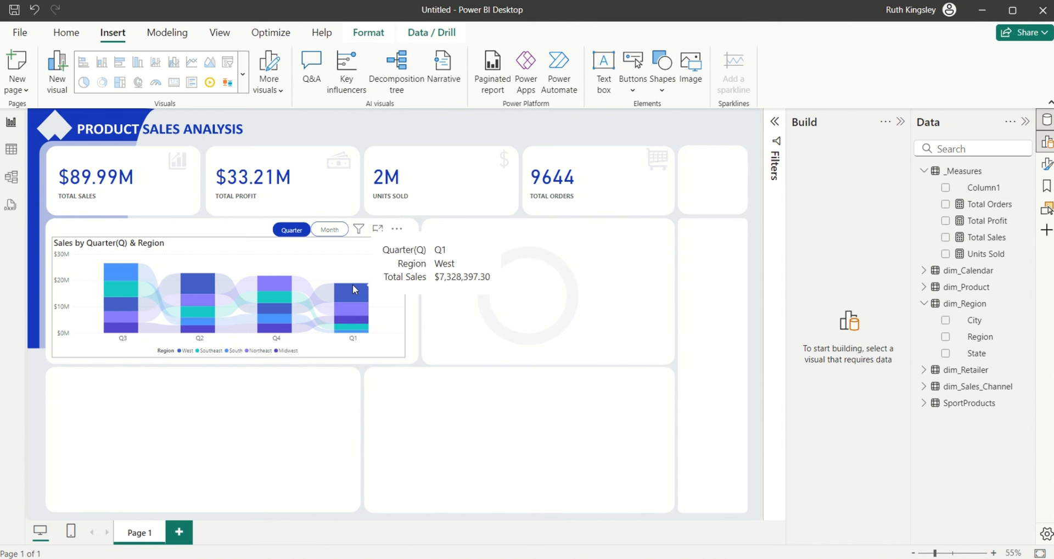
- Add a donut chart of Total Sales by Region, moved and narrowed to fit the panel beside the quarterly chart
{"action": "left_click", "coordinate": [473, 130]}
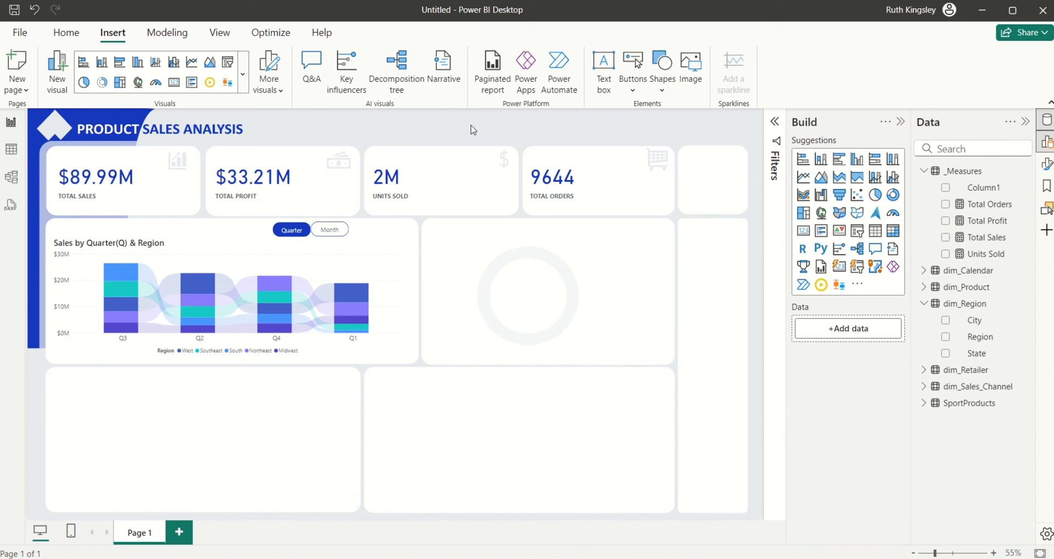
{"action": "left_click", "coordinate": [894, 195]}
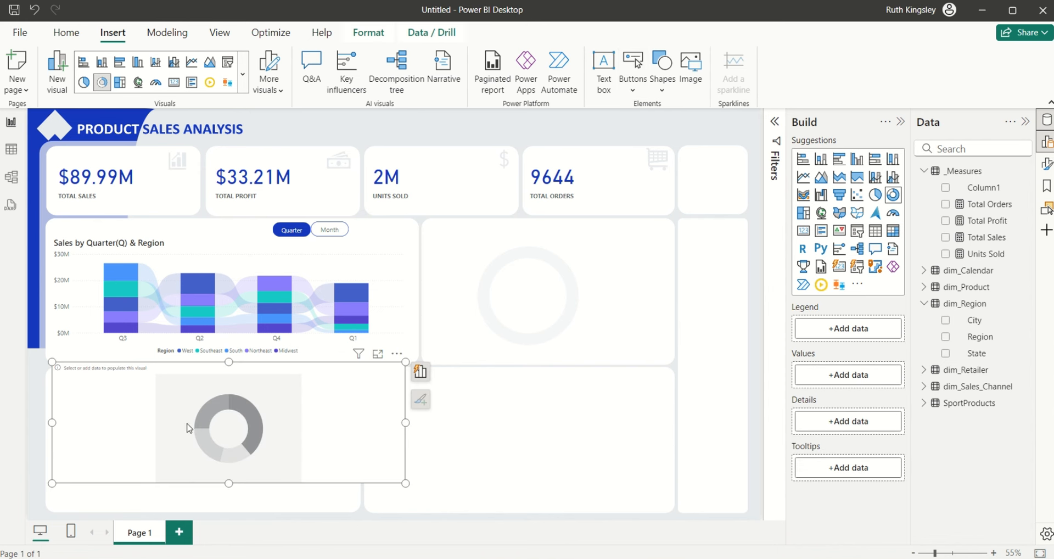
{"action": "left_click_drag", "start_coordinate": [188, 428], "coordinate": [416, 324]}
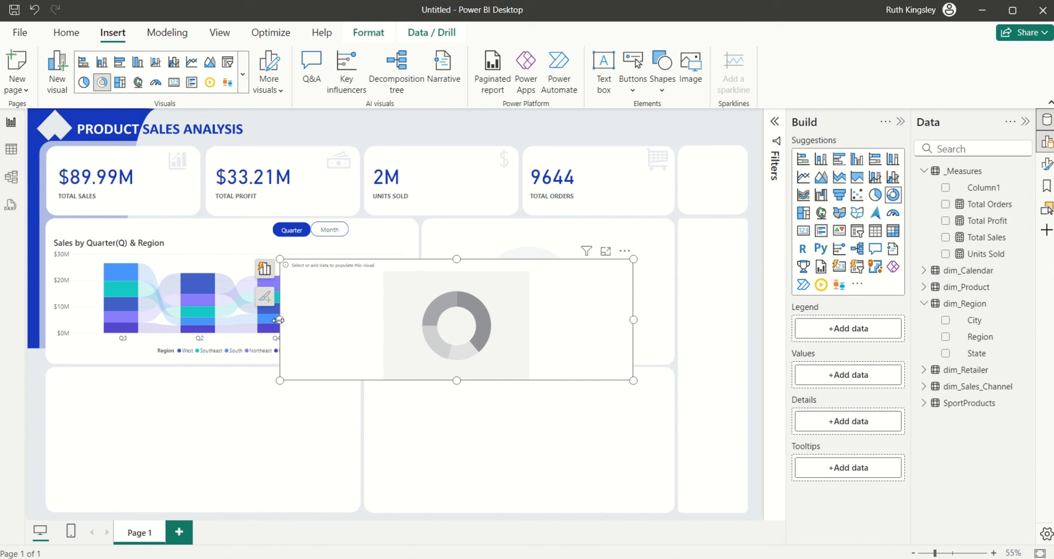
{"action": "left_click_drag", "start_coordinate": [278, 319], "coordinate": [457, 294]}
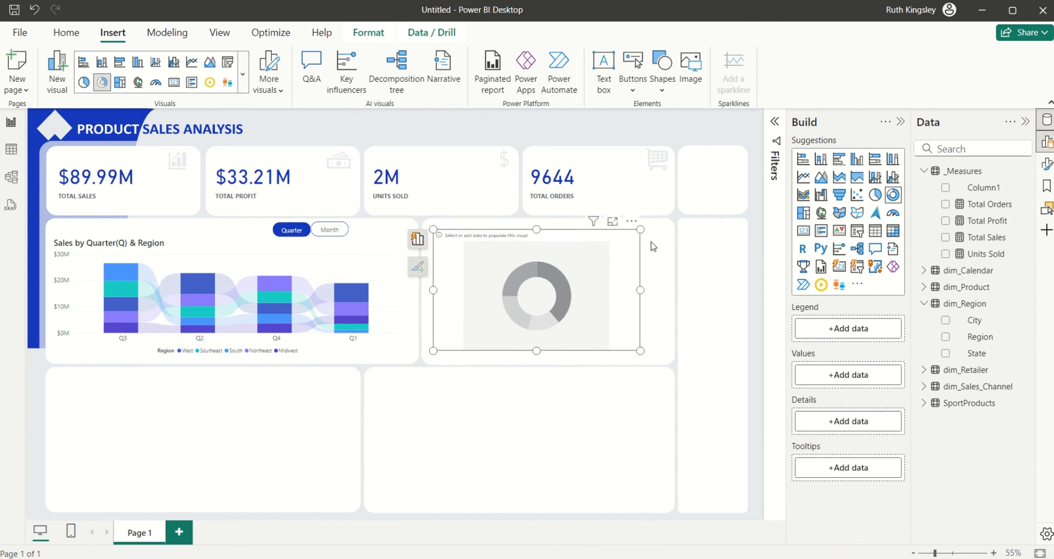
{"action": "left_click", "coordinate": [945, 237]}
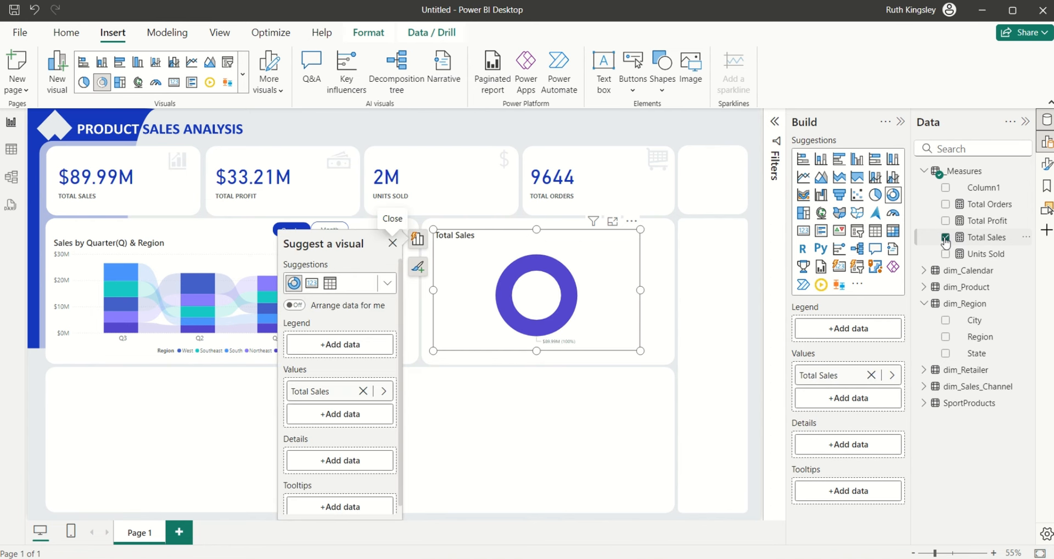
{"action": "left_click", "coordinate": [946, 337]}
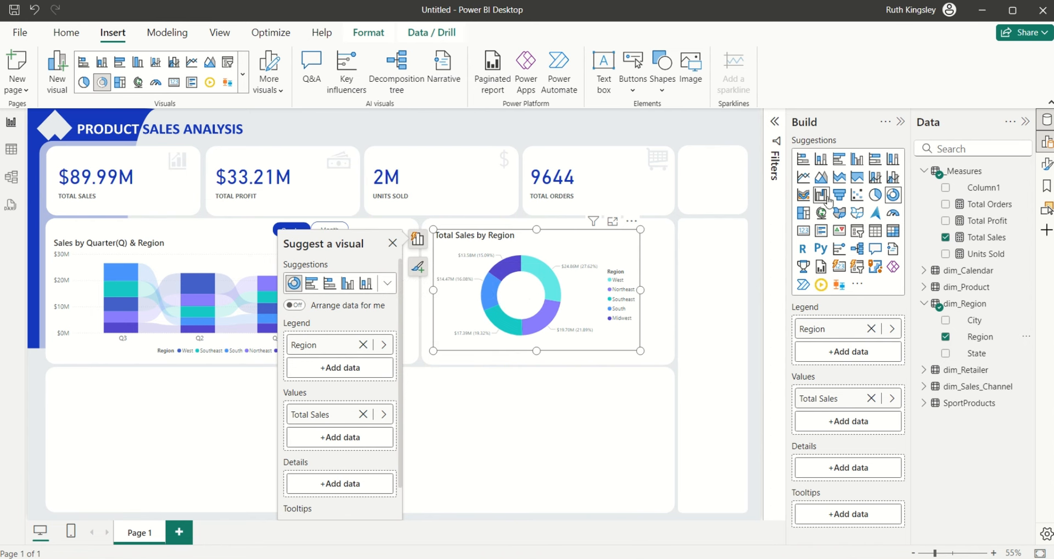
- Change the donut chart's title to "Regional Sales Contribution"
{"action": "left_click", "coordinate": [1047, 165]}
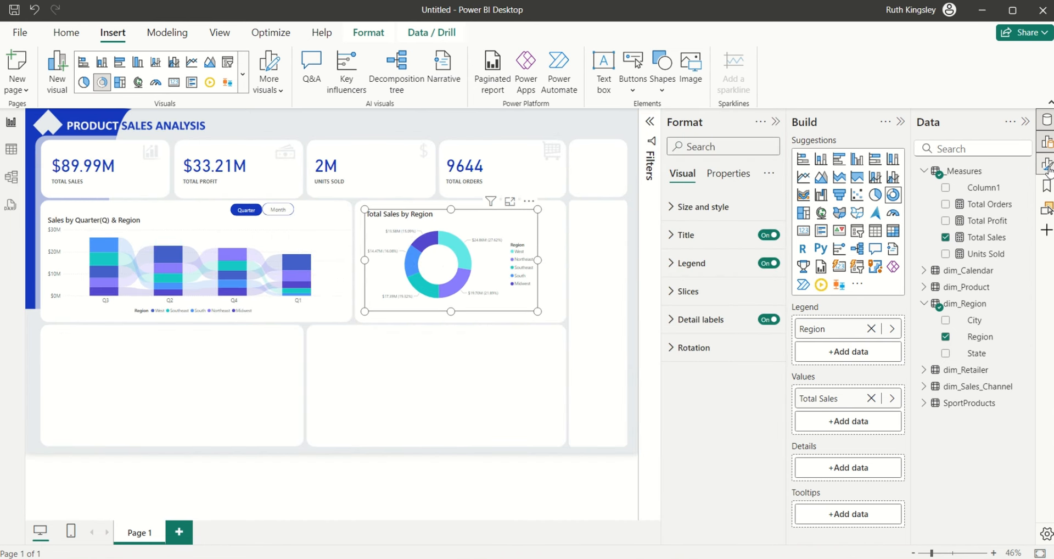
{"action": "left_click", "coordinate": [678, 237]}
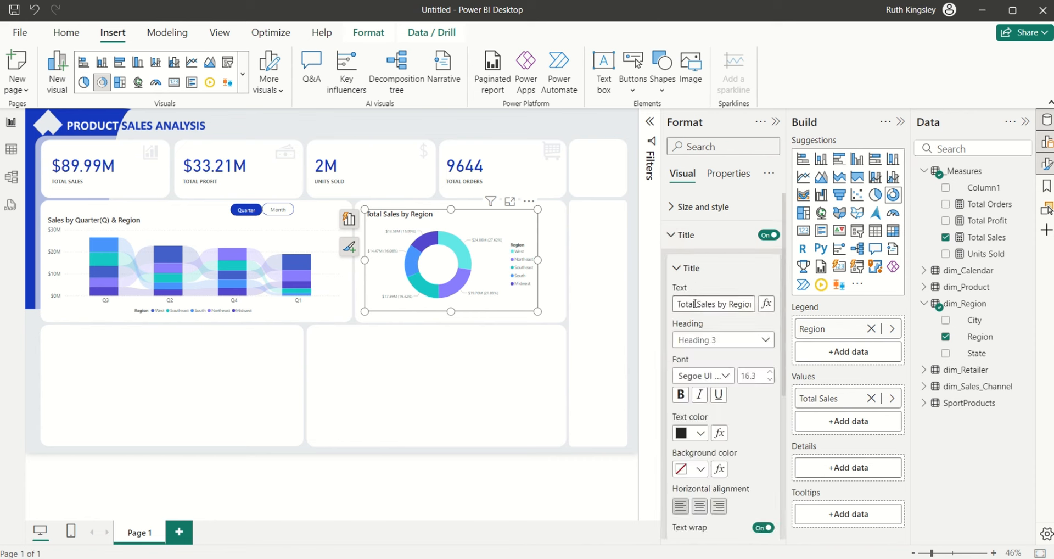
{"action": "left_click_drag", "start_coordinate": [679, 305], "coordinate": [753, 307]}
{"action": "type", "text": "Regional Sales"}
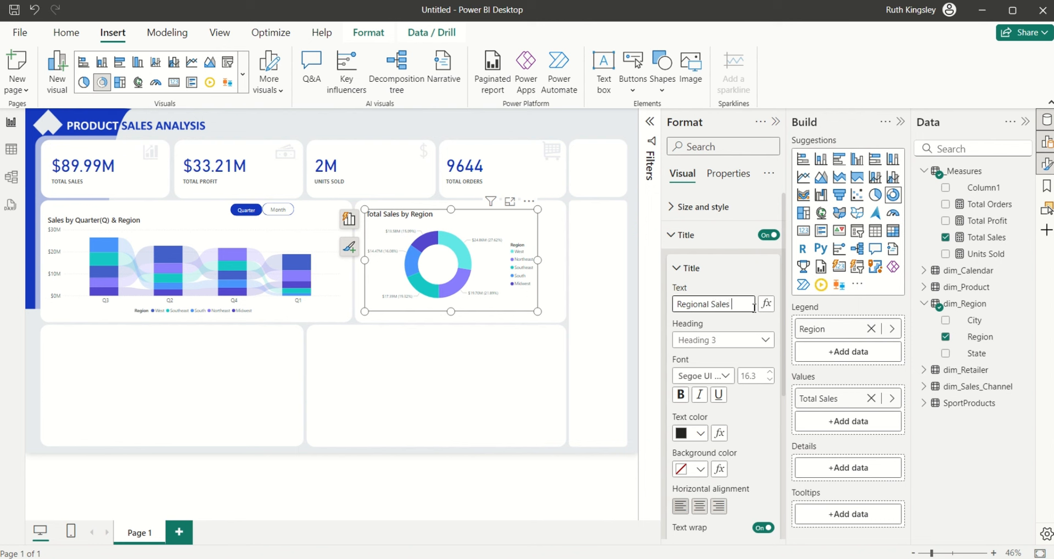
{"action": "type", "text": "Contribution"}
{"action": "left_click", "coordinate": [686, 235]}
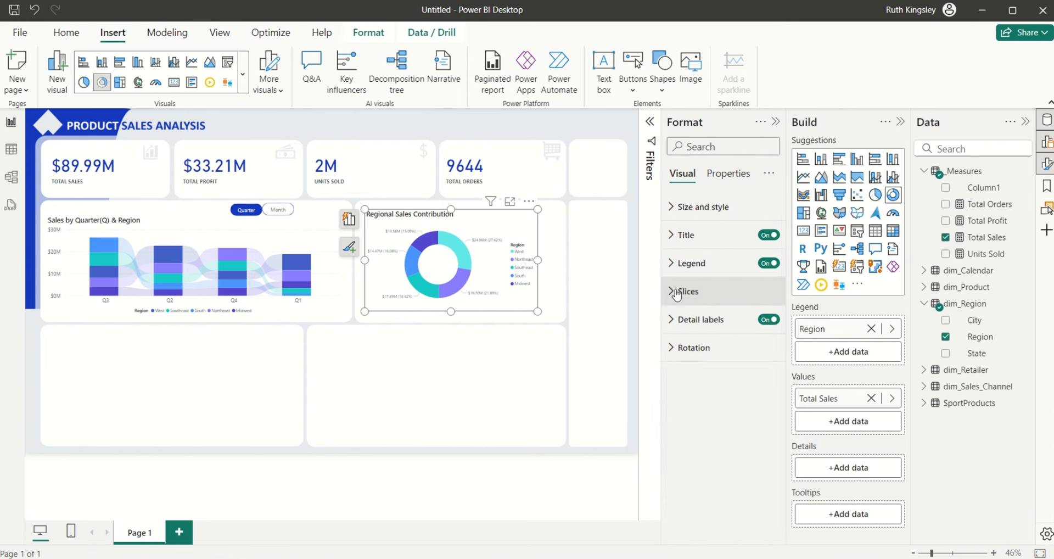
- Recolor the donut chart's West slice with the lightest tint of the dark blue theme color
{"action": "left_click", "coordinate": [681, 291]}
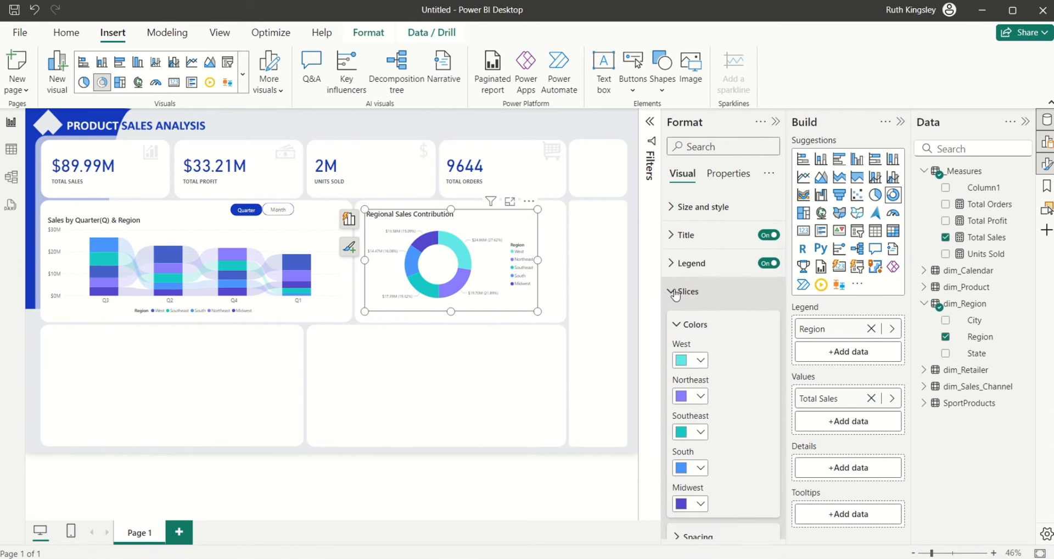
{"action": "left_click", "coordinate": [696, 363]}
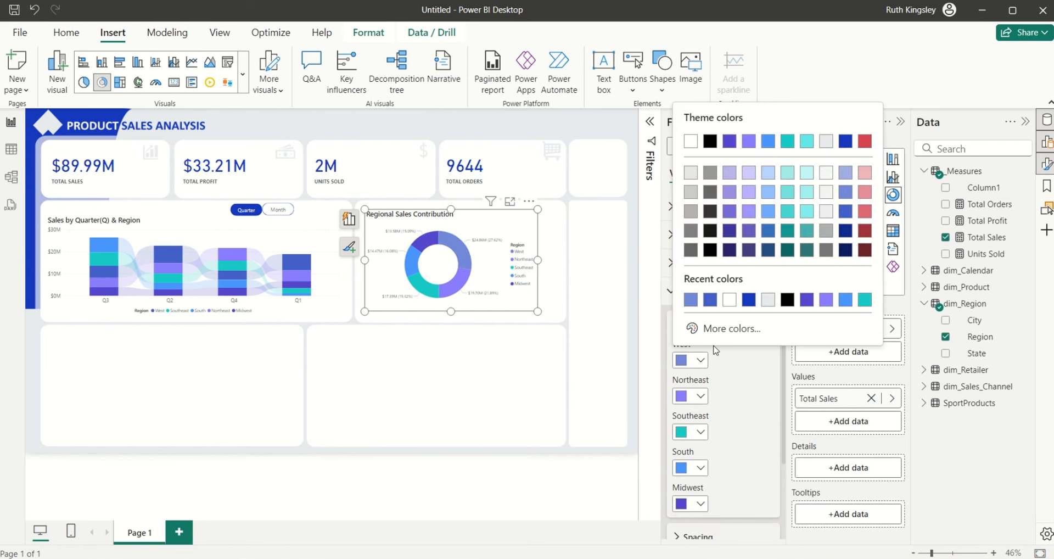
{"action": "left_click", "coordinate": [845, 174]}
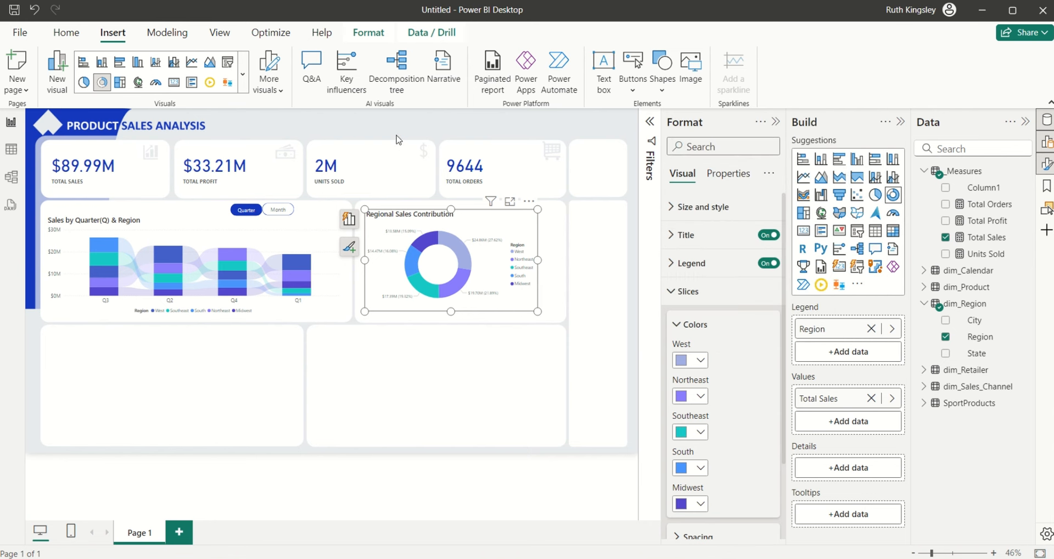
{"action": "left_click", "coordinate": [554, 329]}
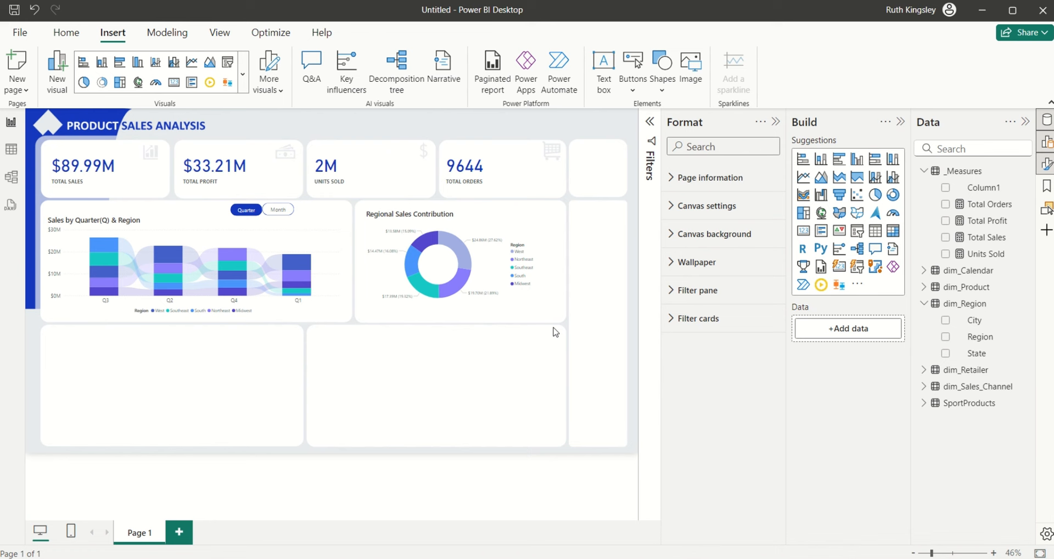
- Set the donut chart's detail label contents to Percent of total
{"action": "left_click", "coordinate": [511, 300]}
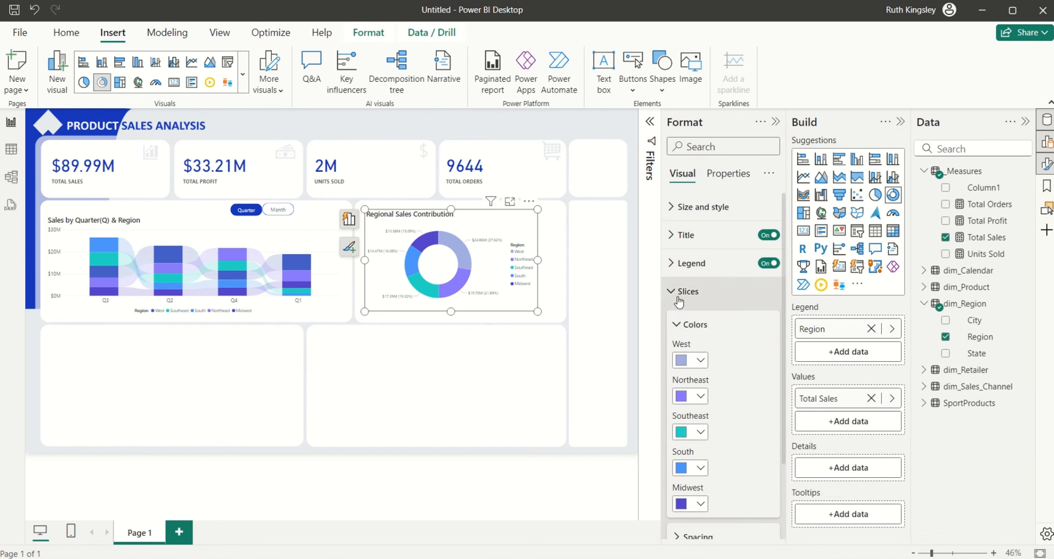
{"action": "left_click", "coordinate": [680, 297]}
{"action": "left_click", "coordinate": [672, 322]}
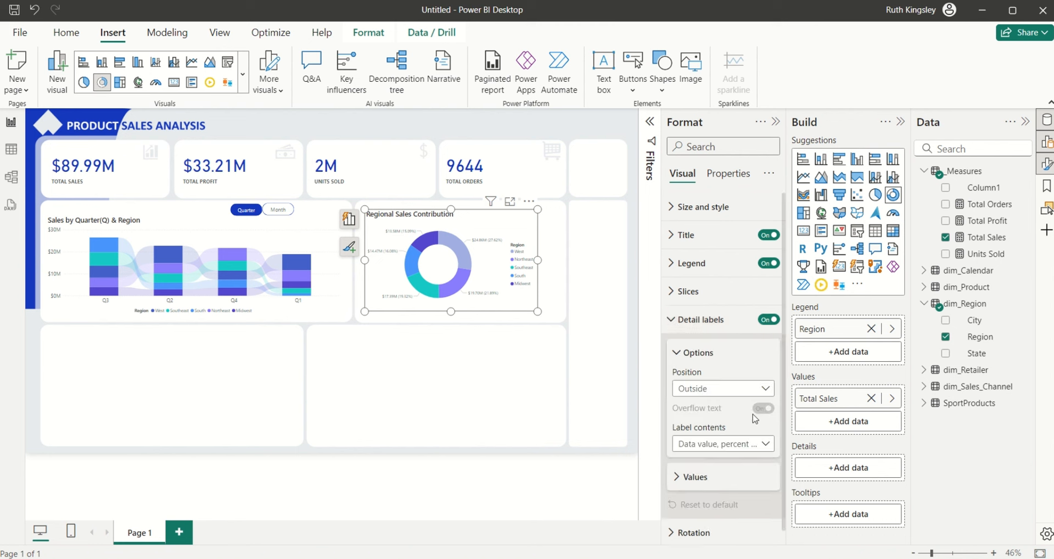
{"action": "left_click", "coordinate": [767, 445]}
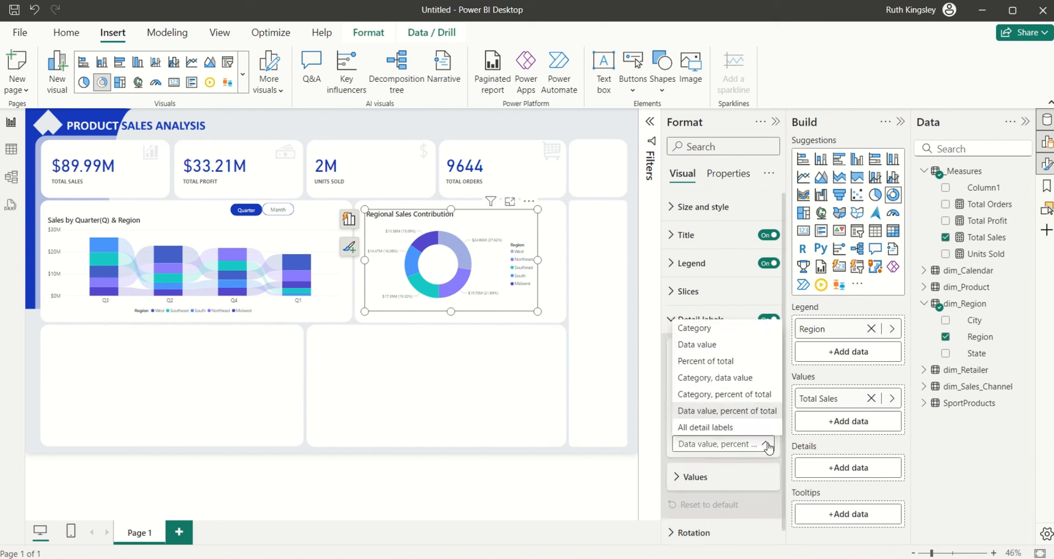
{"action": "left_click", "coordinate": [714, 366]}
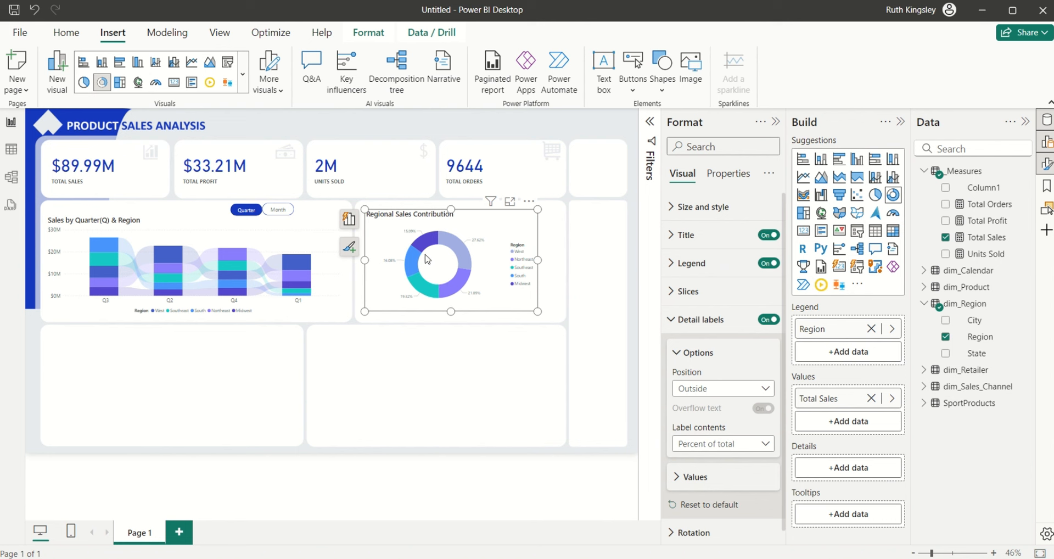
- Turn off the legend title on the Regional Sales Contribution chart
{"action": "left_click", "coordinate": [682, 269]}
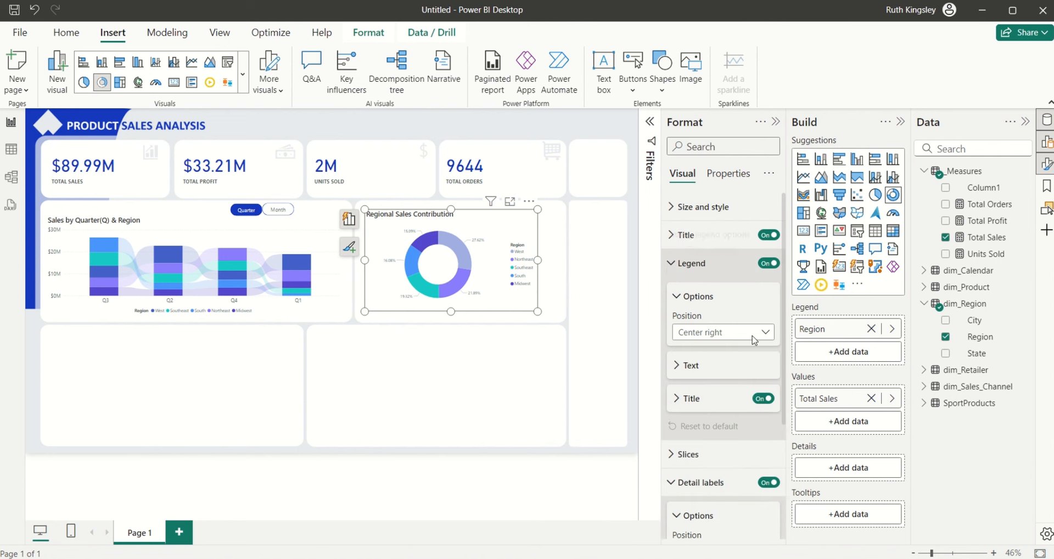
{"action": "left_click", "coordinate": [761, 399]}
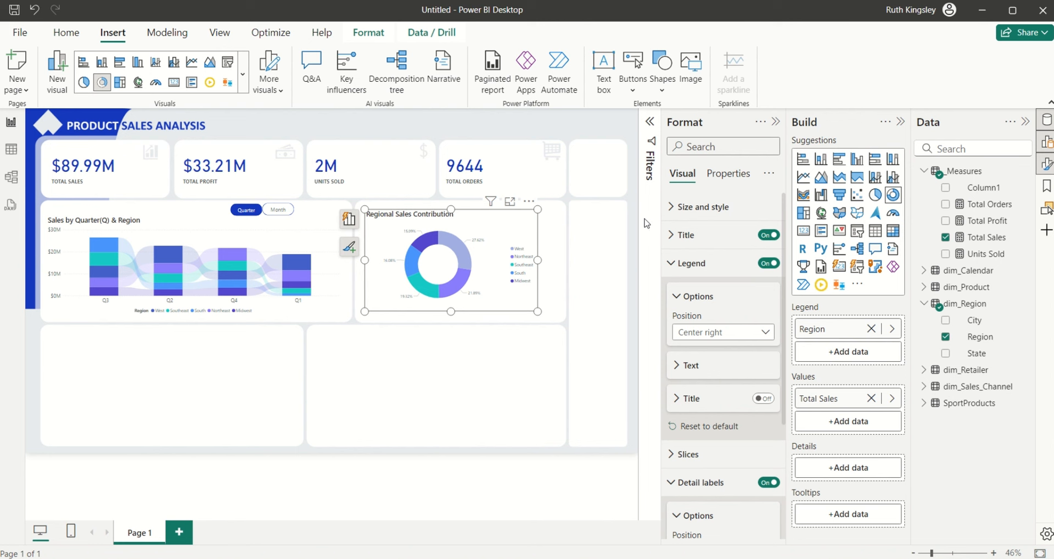
{"action": "left_click", "coordinate": [681, 264]}
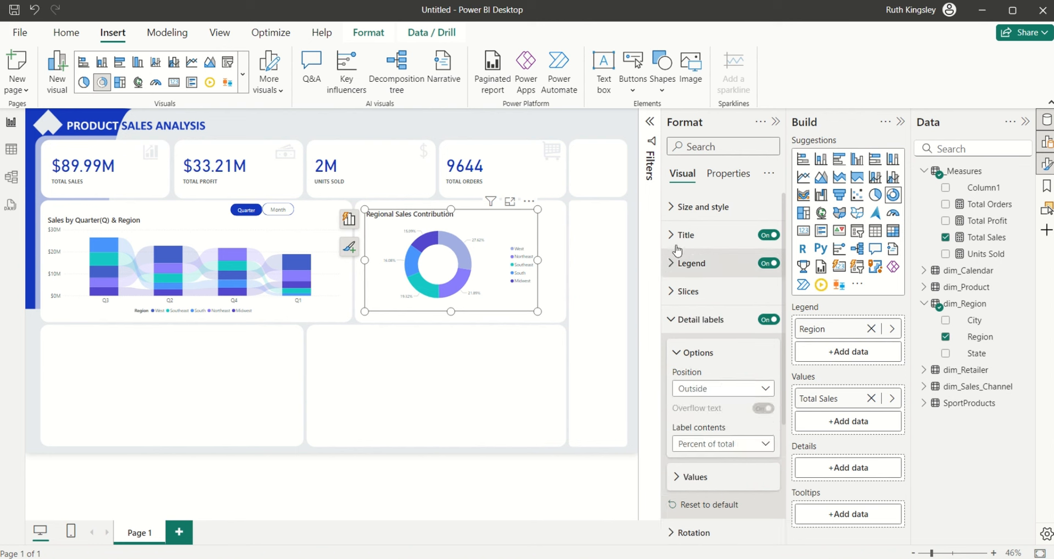
- Turn off the donut chart's background and shift the chart slightly to center it on the gray ring behind it
{"action": "left_click", "coordinate": [679, 212]}
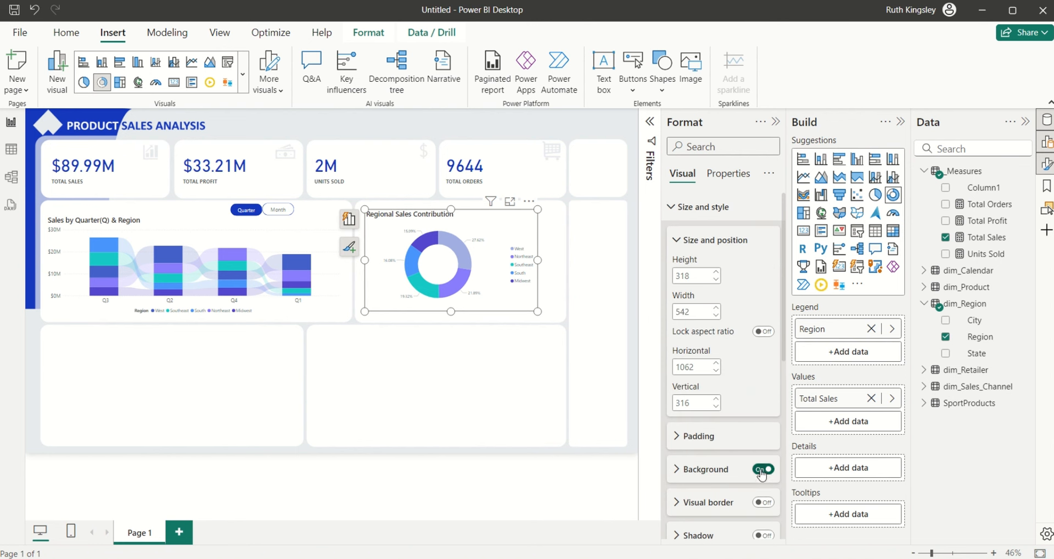
{"action": "left_click", "coordinate": [762, 472]}
{"action": "left_click_drag", "start_coordinate": [519, 304], "coordinate": [525, 306]}
{"action": "left_click", "coordinate": [447, 130]}
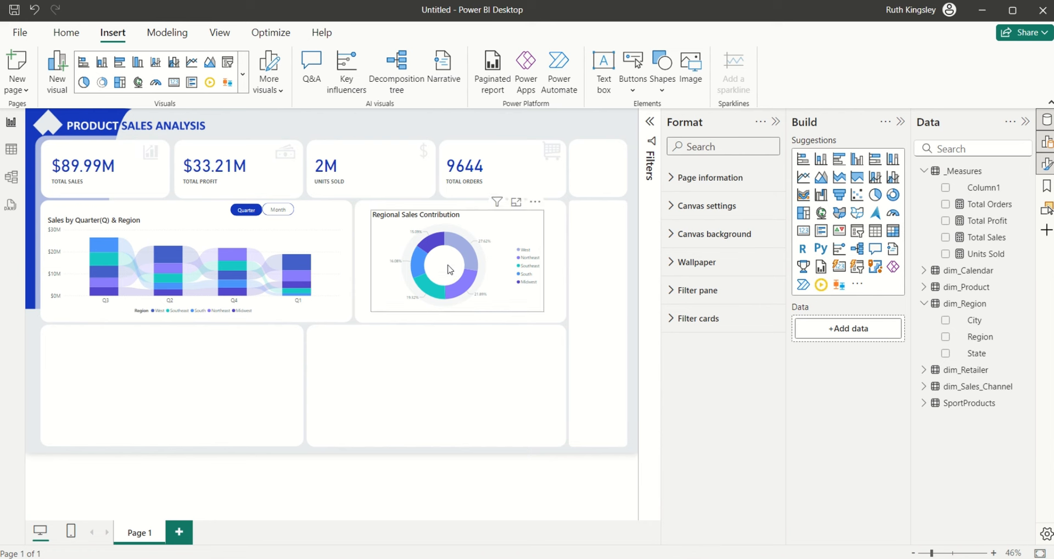
- Set the donut chart's inner radius to 74% and slightly enlarge the chart within its panel
{"action": "left_click", "coordinate": [474, 278]}
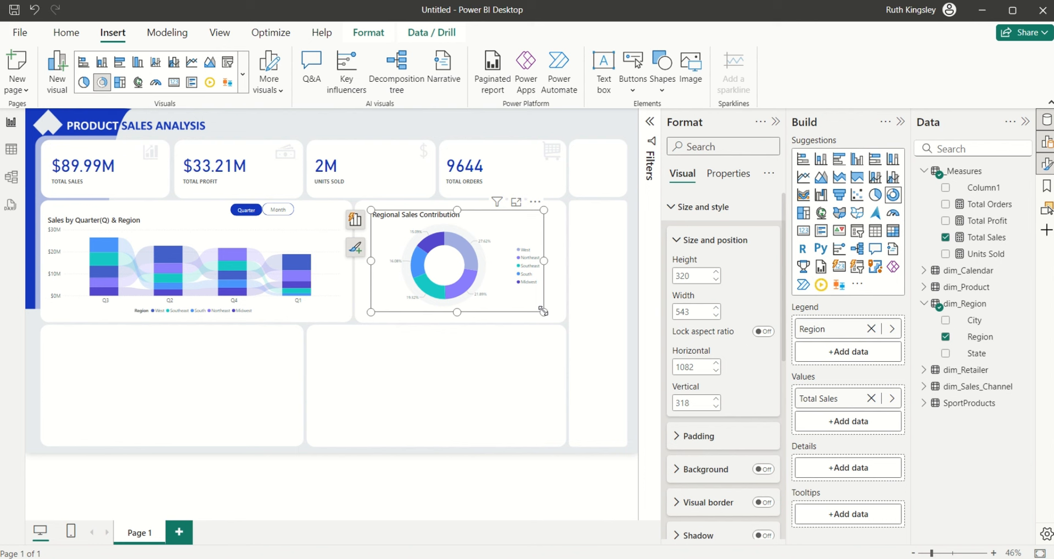
{"action": "left_click", "coordinate": [703, 206]}
{"action": "left_click", "coordinate": [688, 288]}
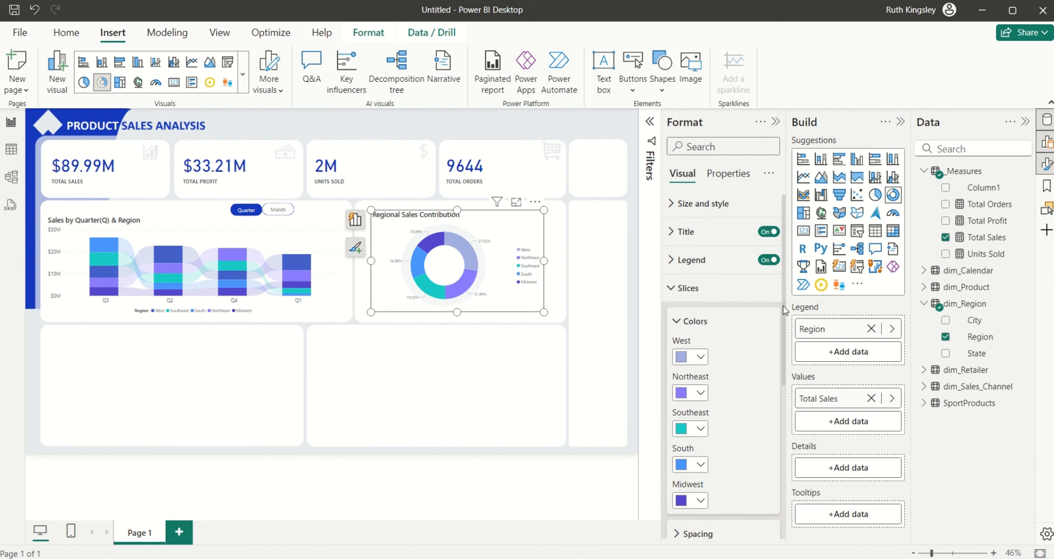
{"action": "scroll", "coordinate": [784, 311], "scroll_direction": "down", "scroll_amount": 4}
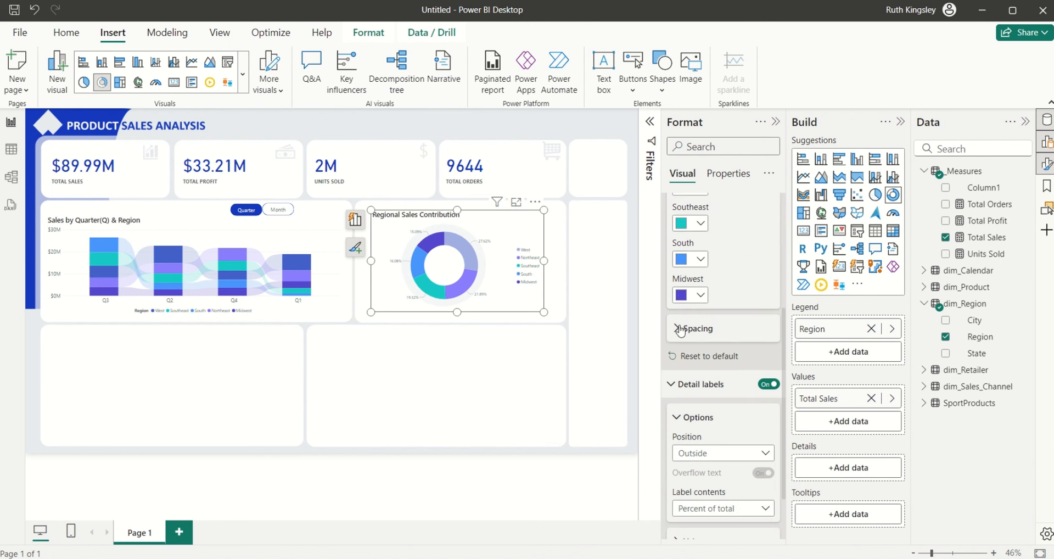
{"action": "left_click", "coordinate": [681, 330]}
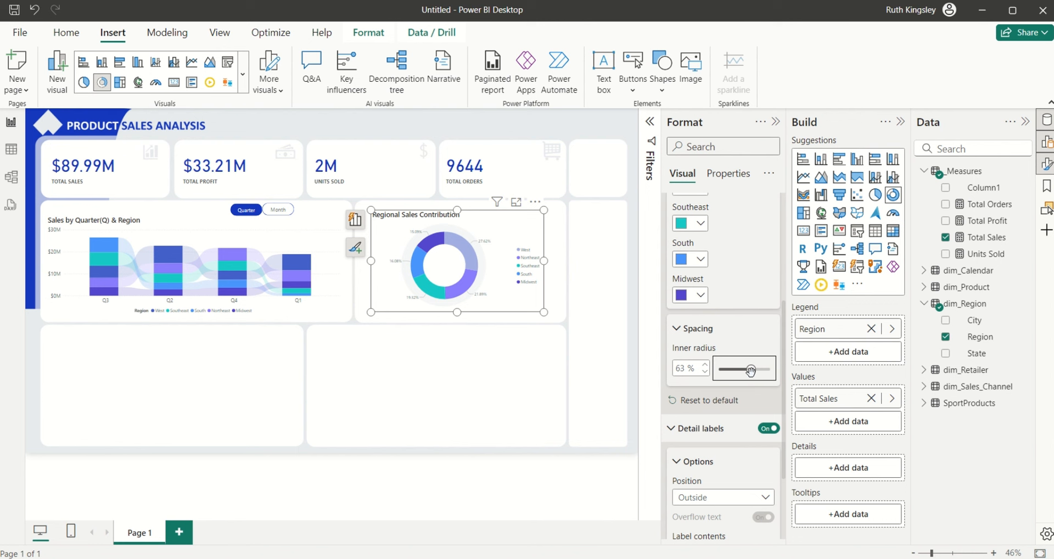
{"action": "left_click_drag", "start_coordinate": [750, 371], "coordinate": [757, 371]}
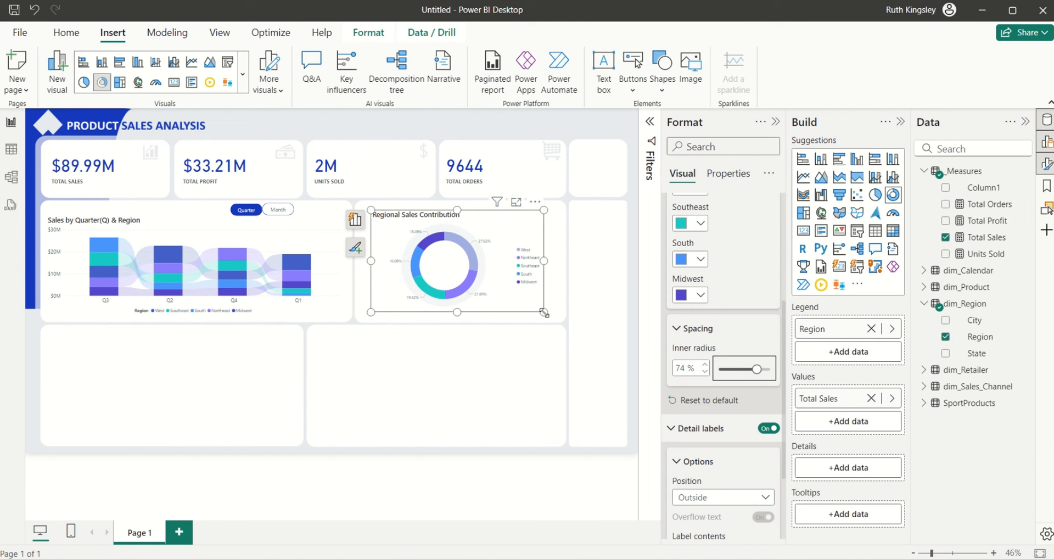
{"action": "left_click_drag", "start_coordinate": [543, 312], "coordinate": [531, 309]}
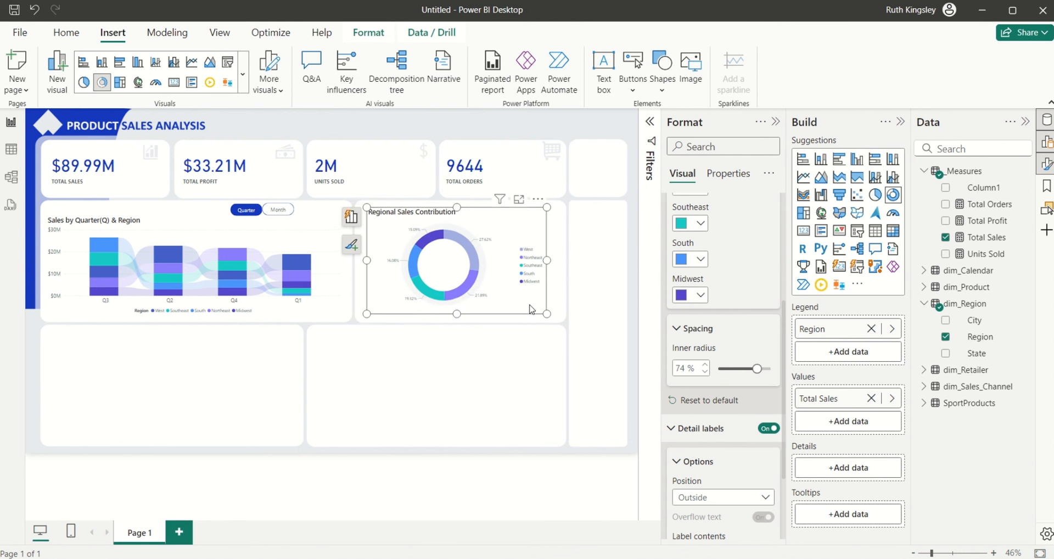
{"action": "left_click", "coordinate": [492, 129]}
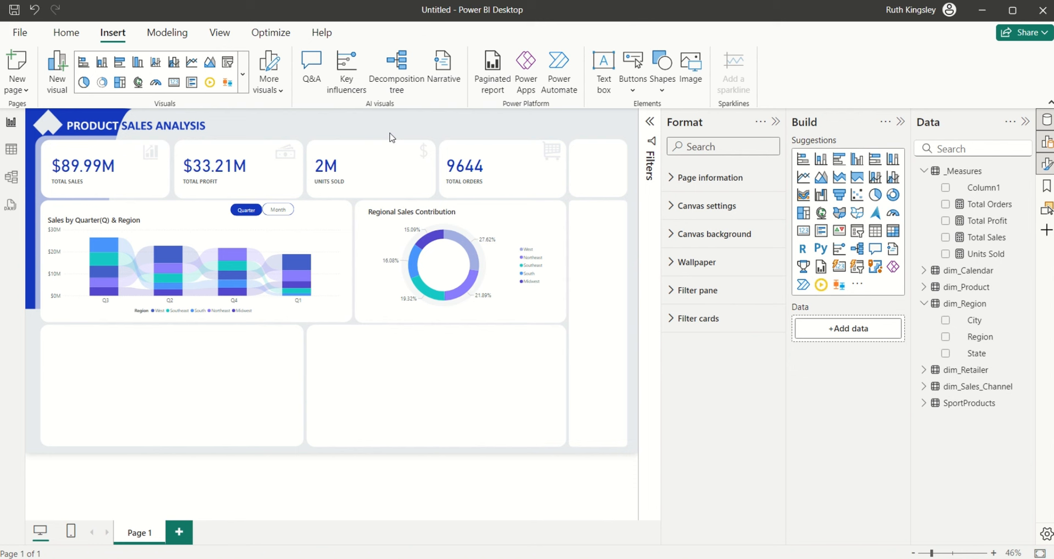
- Add a matrix in the empty panel below the quarterly chart, with Product from dim_Product as its rows
{"action": "left_click", "coordinate": [893, 234]}
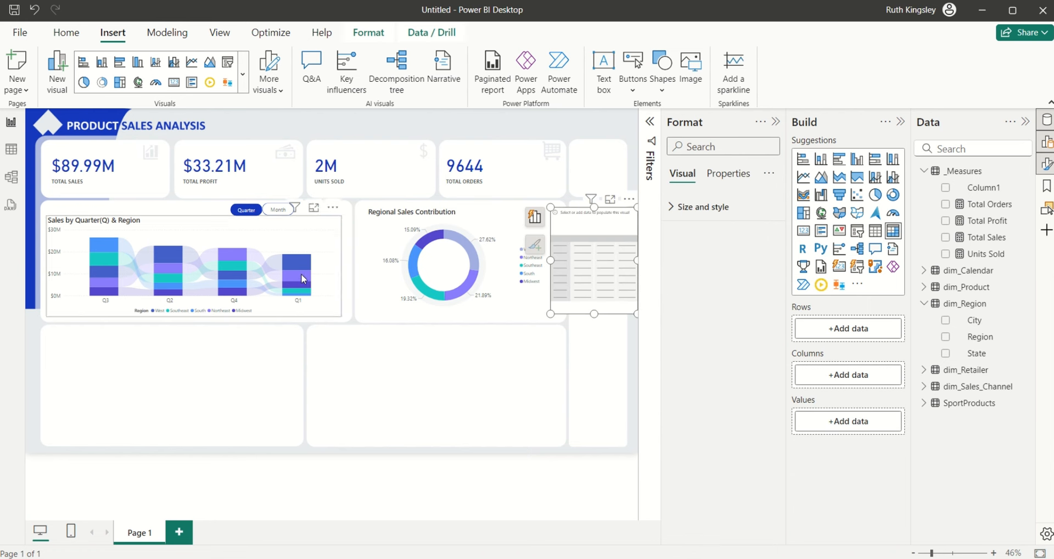
{"action": "left_click_drag", "start_coordinate": [562, 227], "coordinate": [63, 354]}
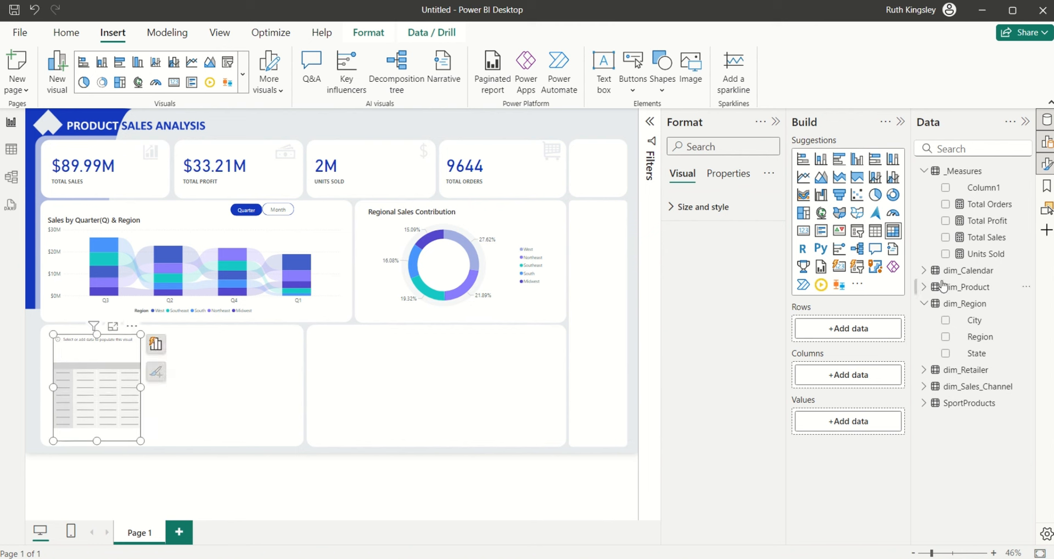
{"action": "left_click", "coordinate": [925, 286]}
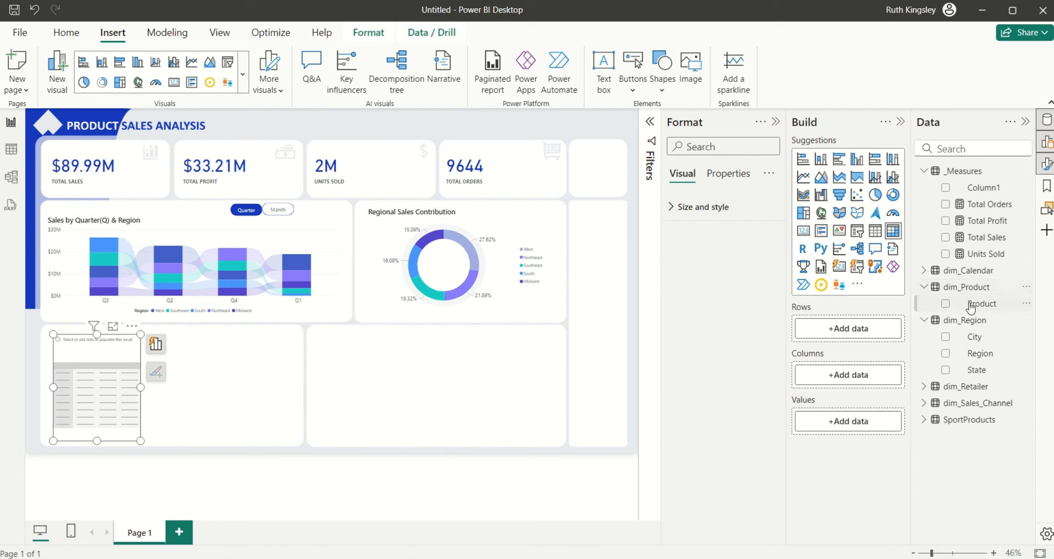
{"action": "left_click_drag", "start_coordinate": [975, 304], "coordinate": [887, 334]}
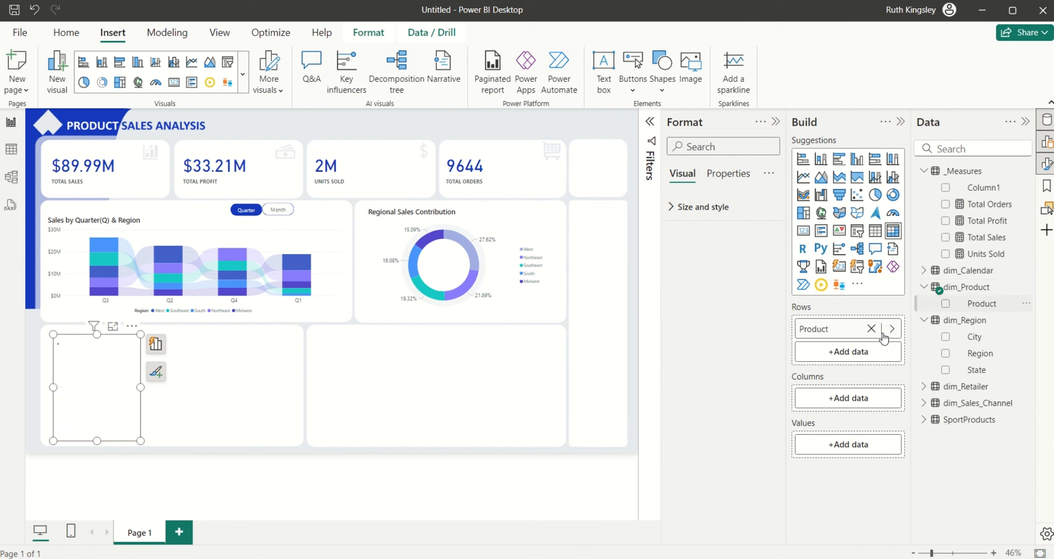
{"action": "left_click", "coordinate": [924, 286]}
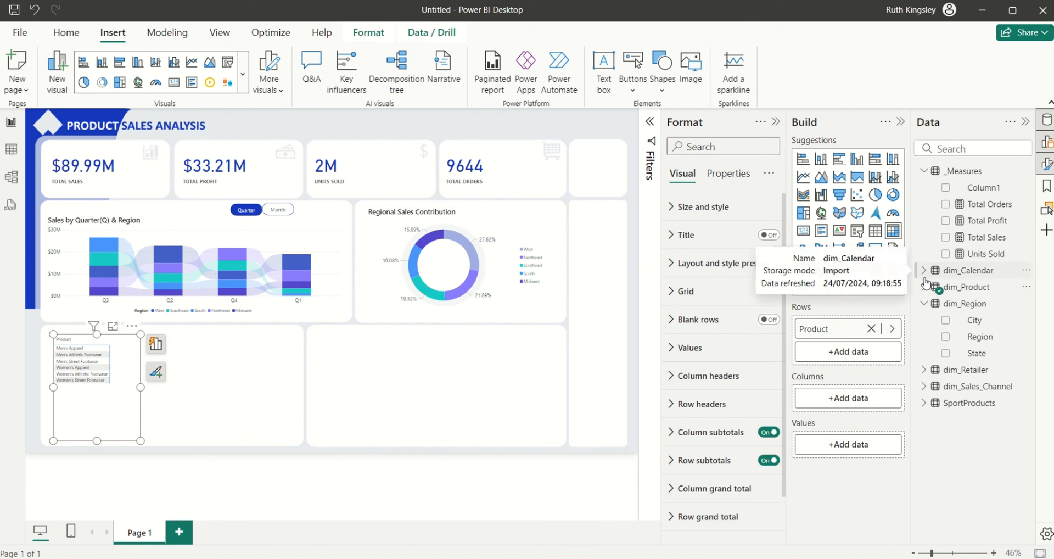
- Add MonthName as the matrix's columns and Total Sales as its values, and widen the matrix to nearly fill its panel
{"action": "left_click", "coordinate": [924, 270]}
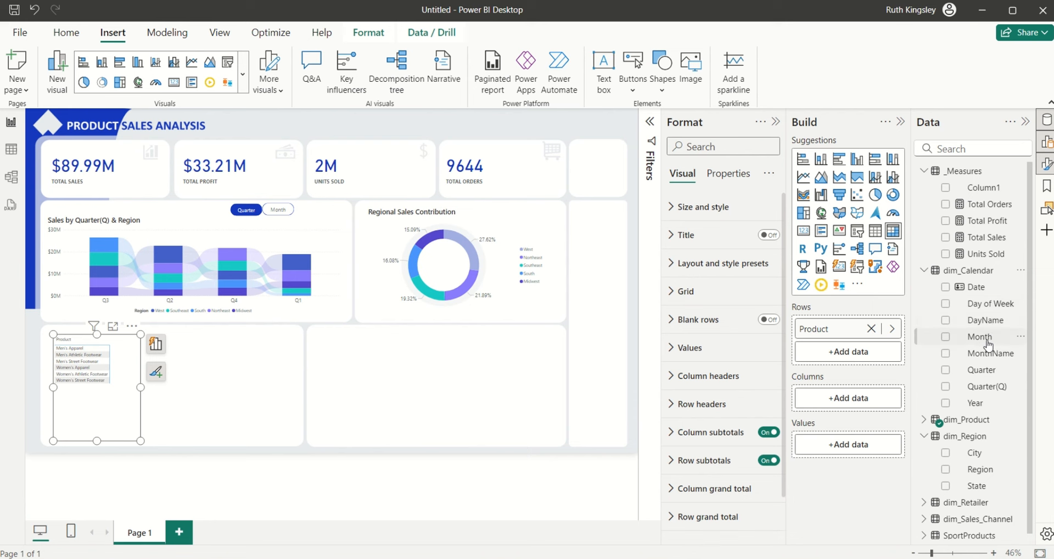
{"action": "left_click_drag", "start_coordinate": [989, 356], "coordinate": [868, 401]}
{"action": "left_click", "coordinate": [924, 270]}
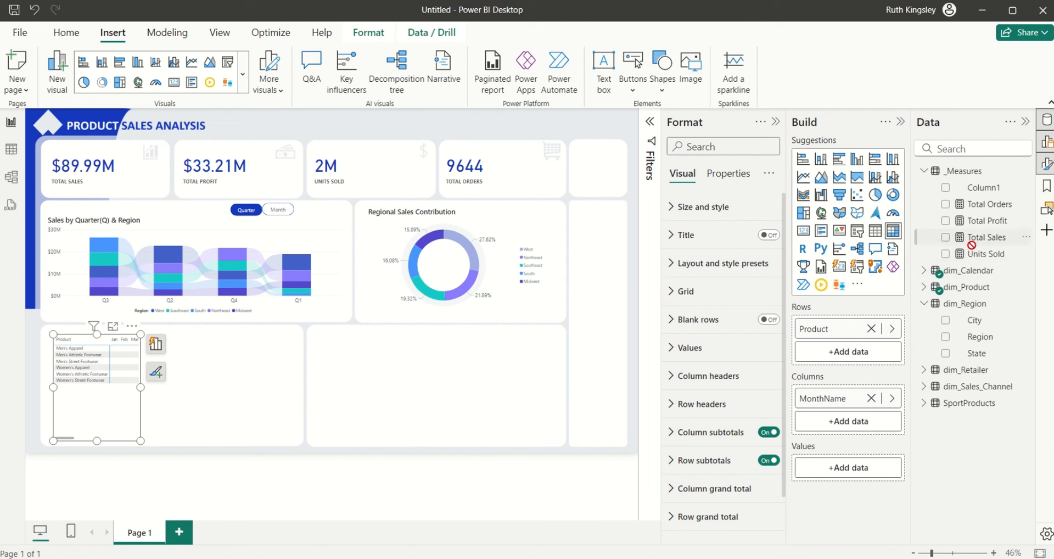
{"action": "left_click_drag", "start_coordinate": [976, 240], "coordinate": [867, 471]}
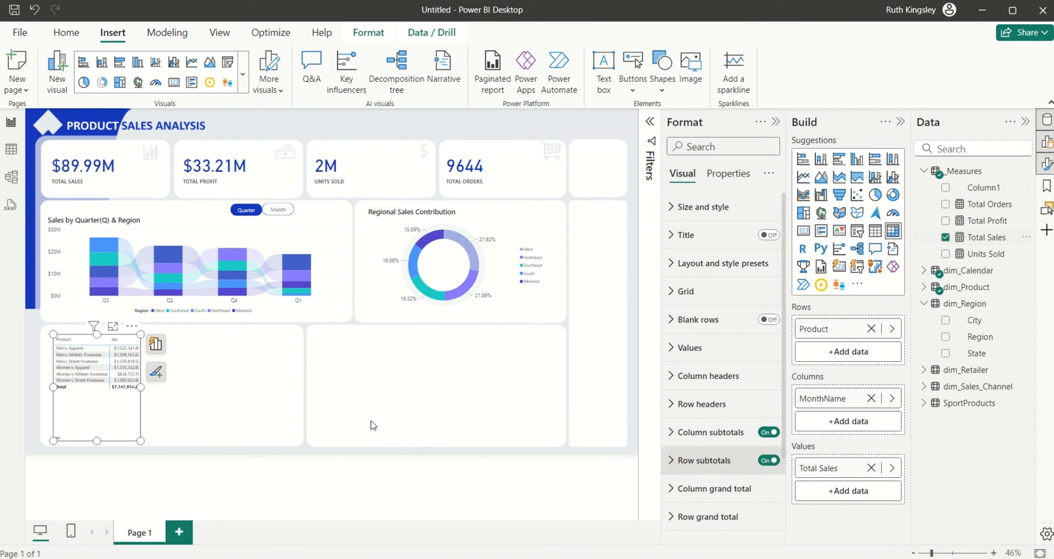
{"action": "left_click_drag", "start_coordinate": [140, 387], "coordinate": [283, 412]}
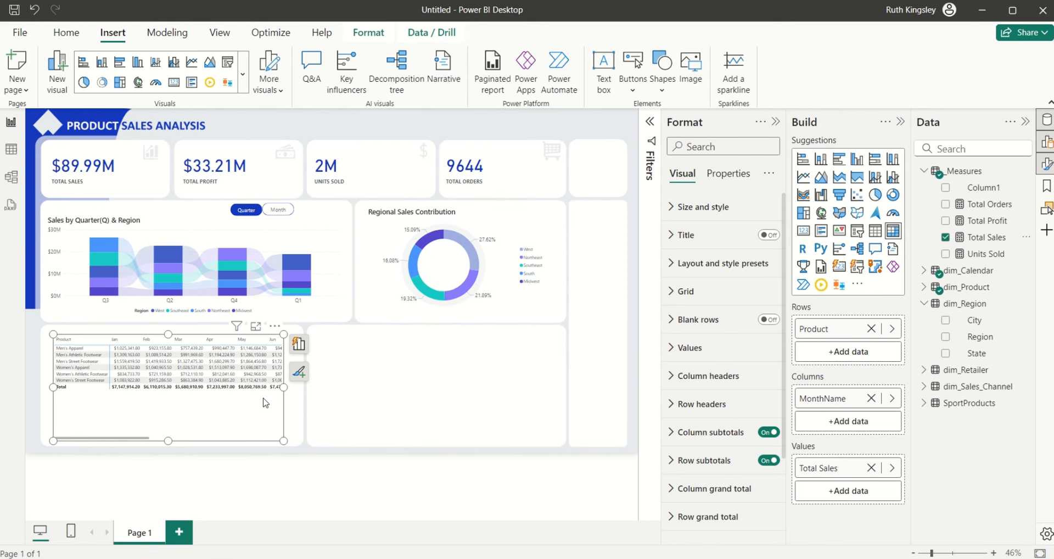
- Set the matrix's style preset to Minimal and its layout to Tabular
{"action": "left_click", "coordinate": [681, 268]}
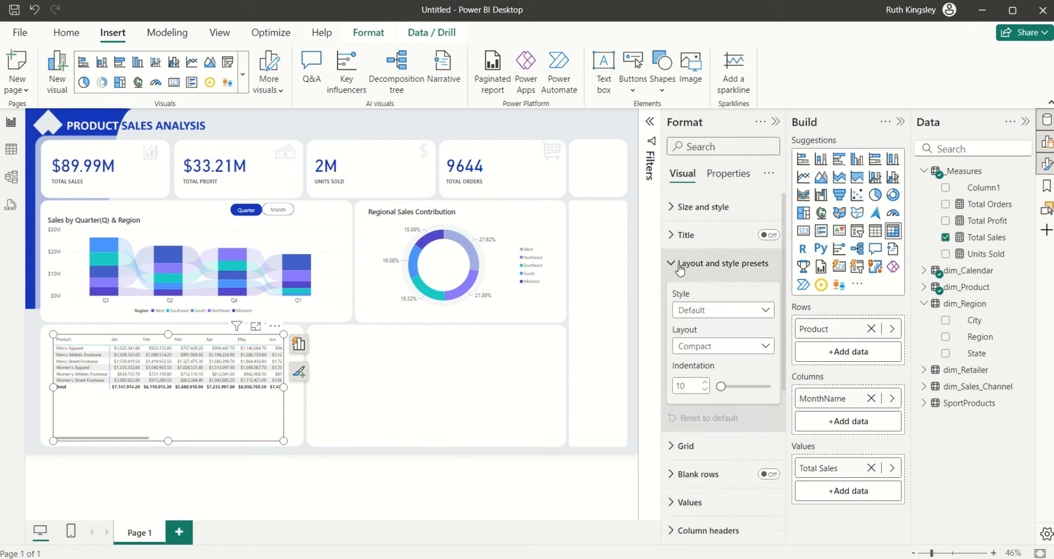
{"action": "left_click", "coordinate": [766, 311]}
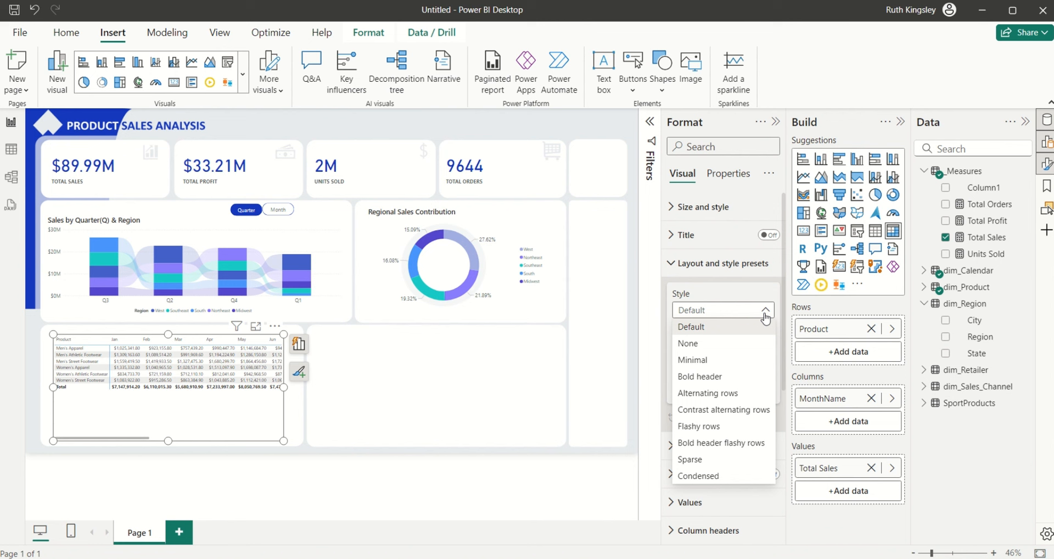
{"action": "left_click", "coordinate": [710, 360]}
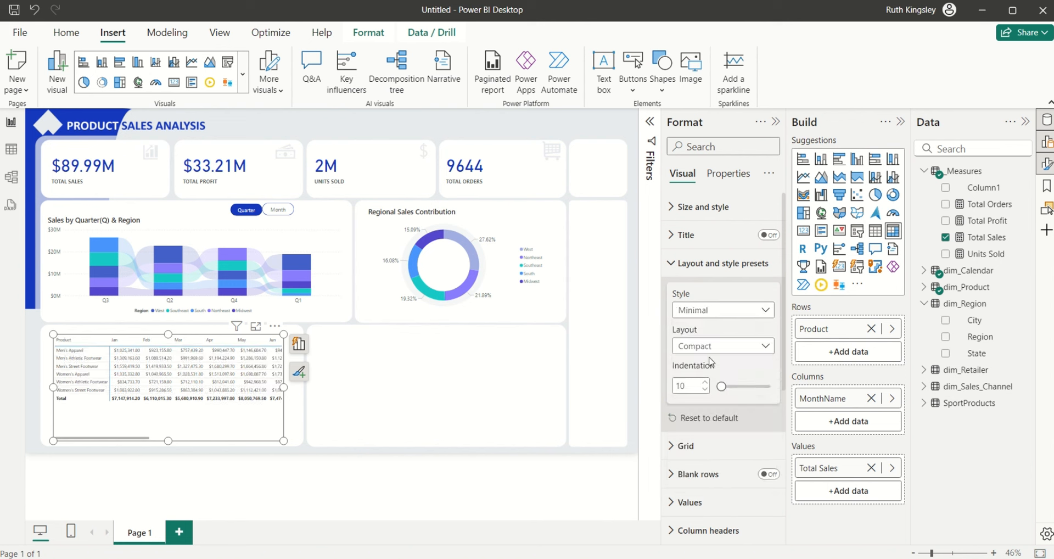
{"action": "left_click", "coordinate": [761, 347]}
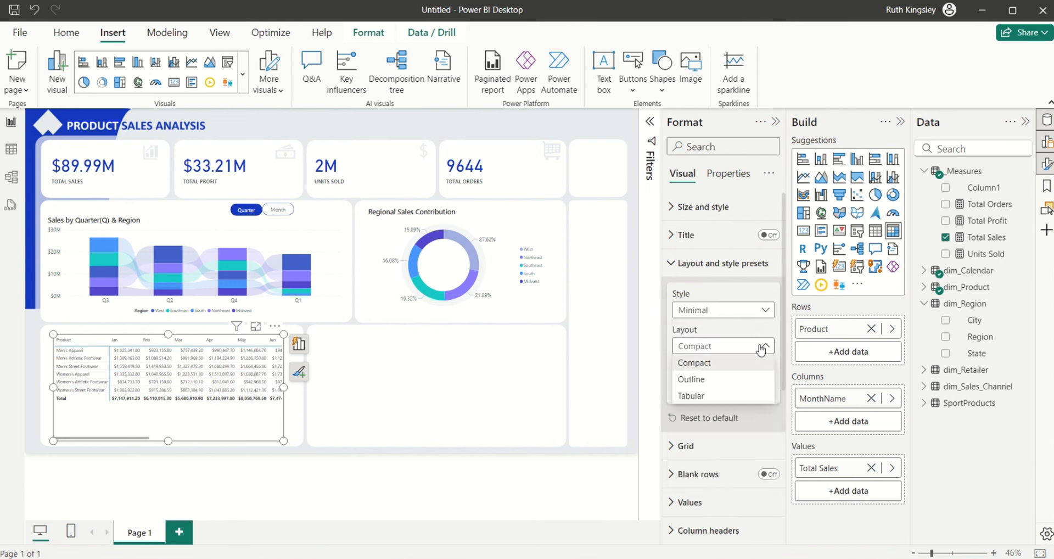
{"action": "left_click", "coordinate": [730, 395]}
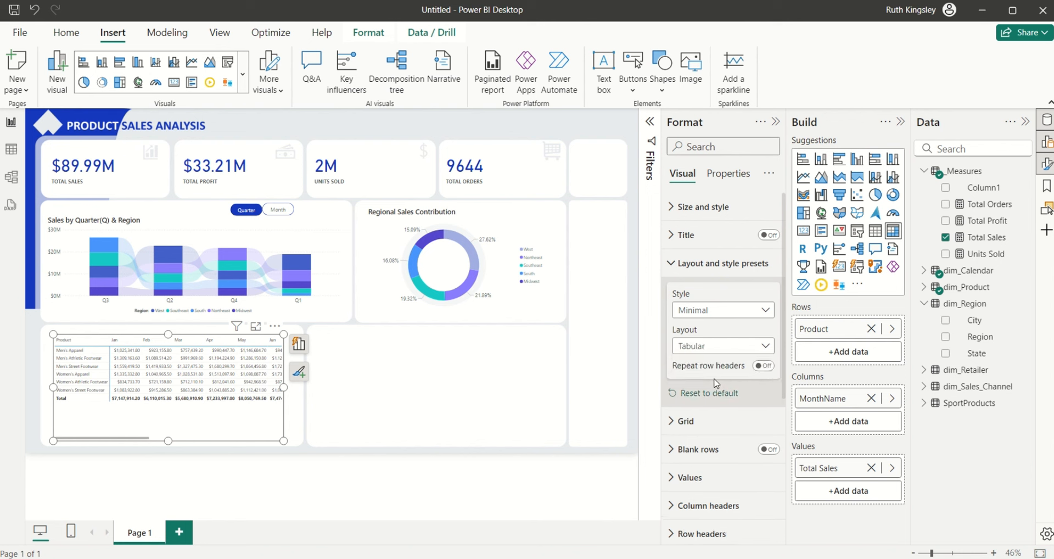
{"action": "left_click", "coordinate": [673, 275]}
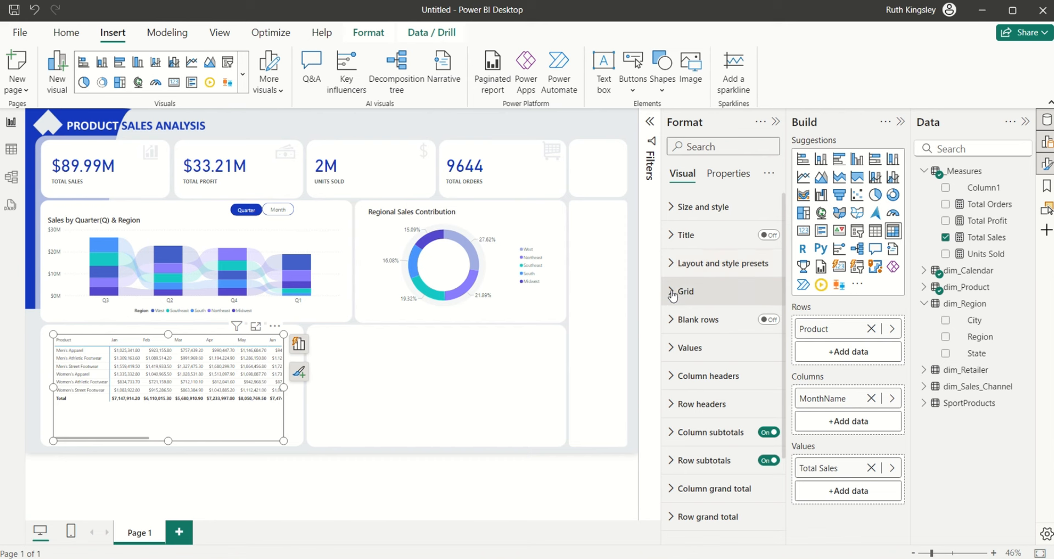
- Set the matrix's horizontal gridlines to width 10 and a very light grey color
{"action": "left_click", "coordinate": [685, 291]}
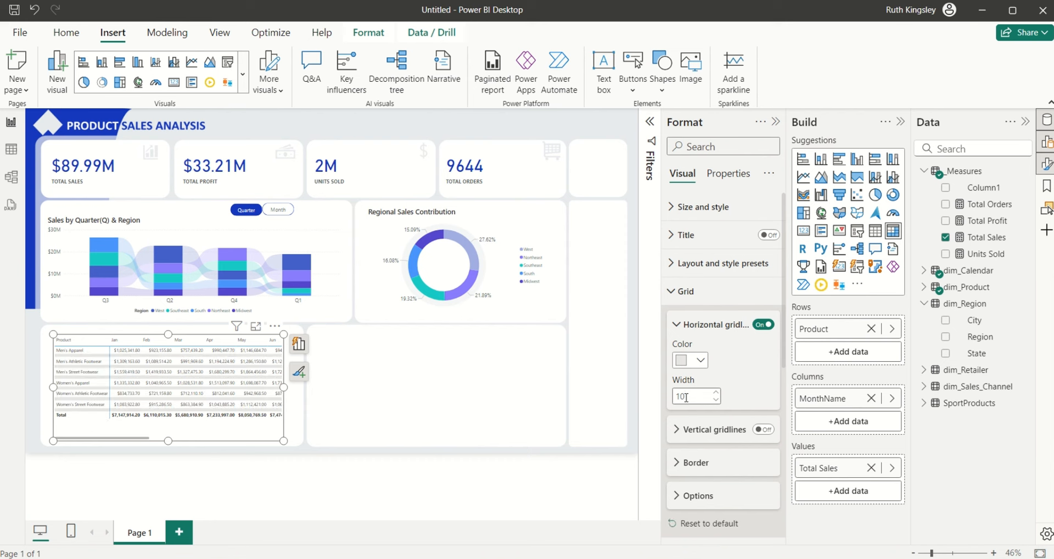
{"action": "left_click", "coordinate": [700, 360]}
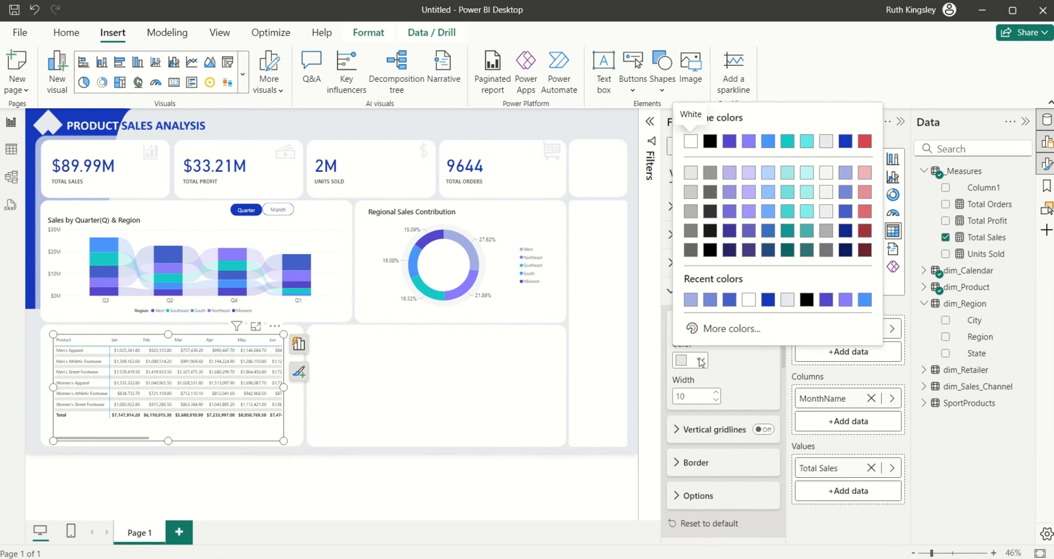
{"action": "left_click", "coordinate": [825, 176]}
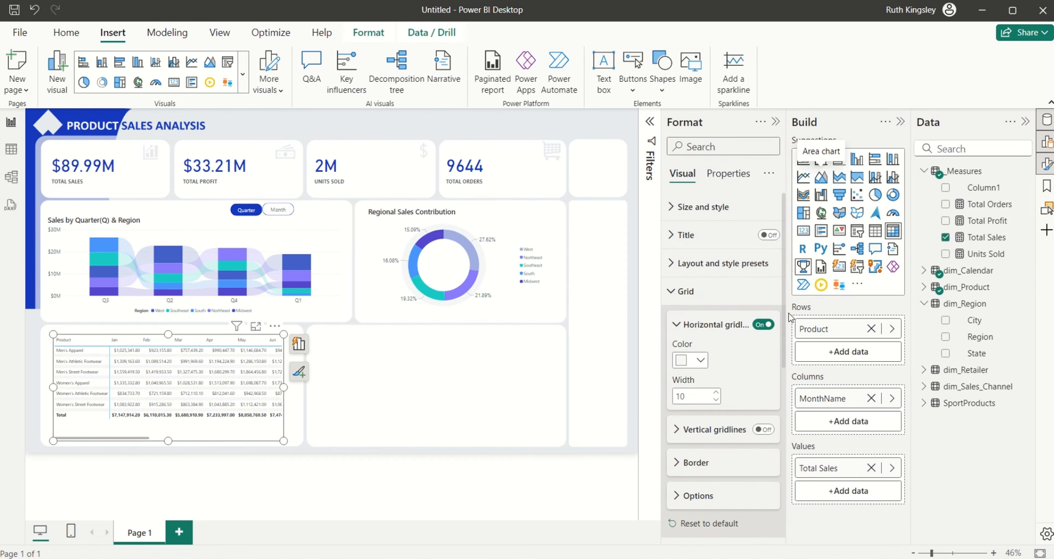
{"action": "left_click", "coordinate": [674, 301]}
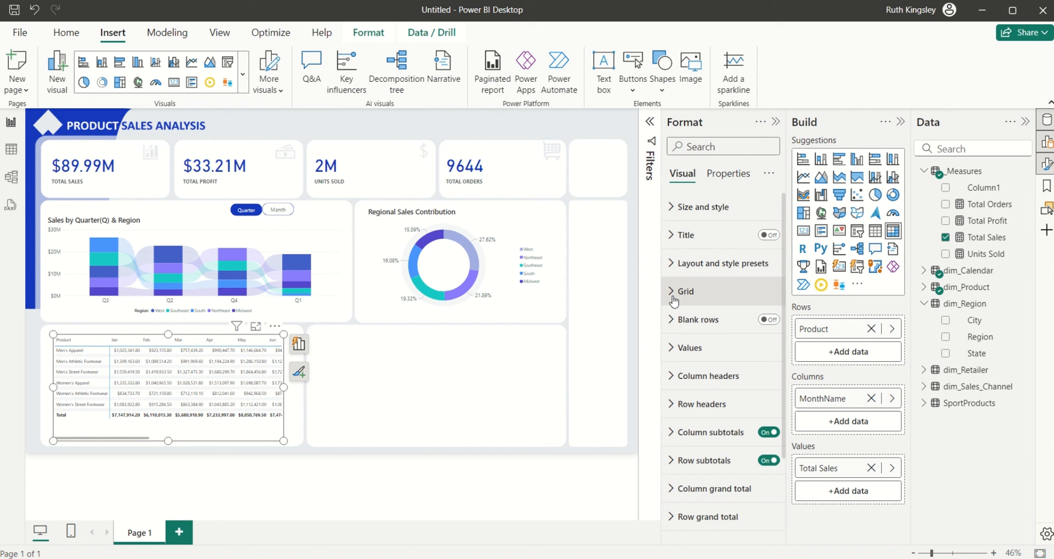
- Set the matrix's padding to 10 px top, 10 px left, 19 px bottom and 17 px right
{"action": "left_click", "coordinate": [671, 209]}
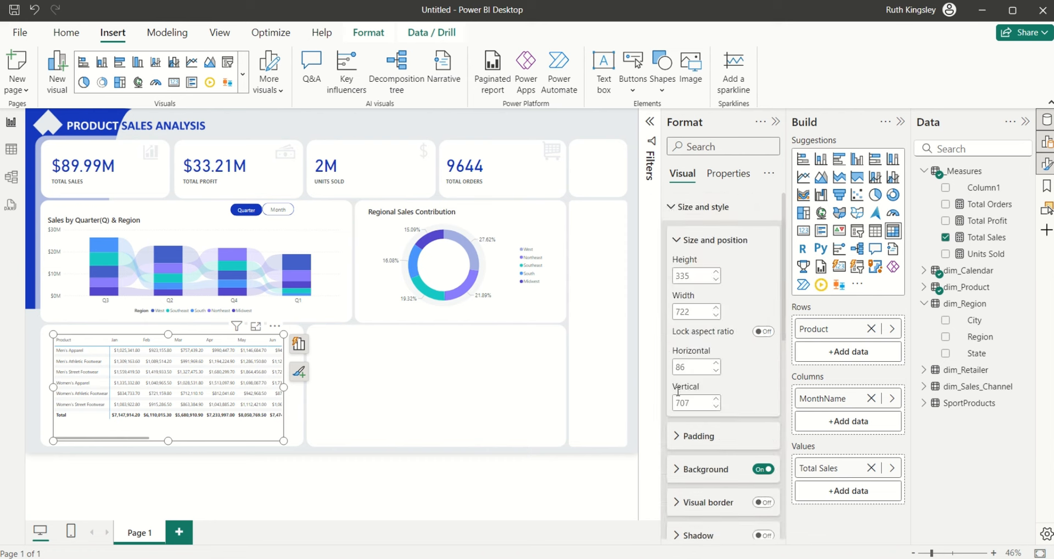
{"action": "left_click", "coordinate": [679, 437]}
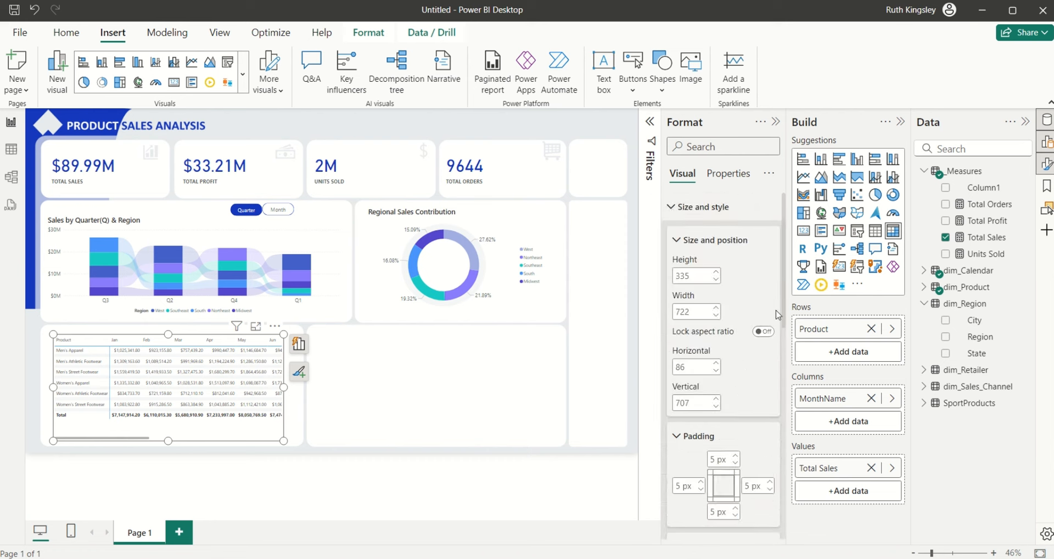
{"action": "left_click_drag", "start_coordinate": [784, 314], "coordinate": [787, 393]}
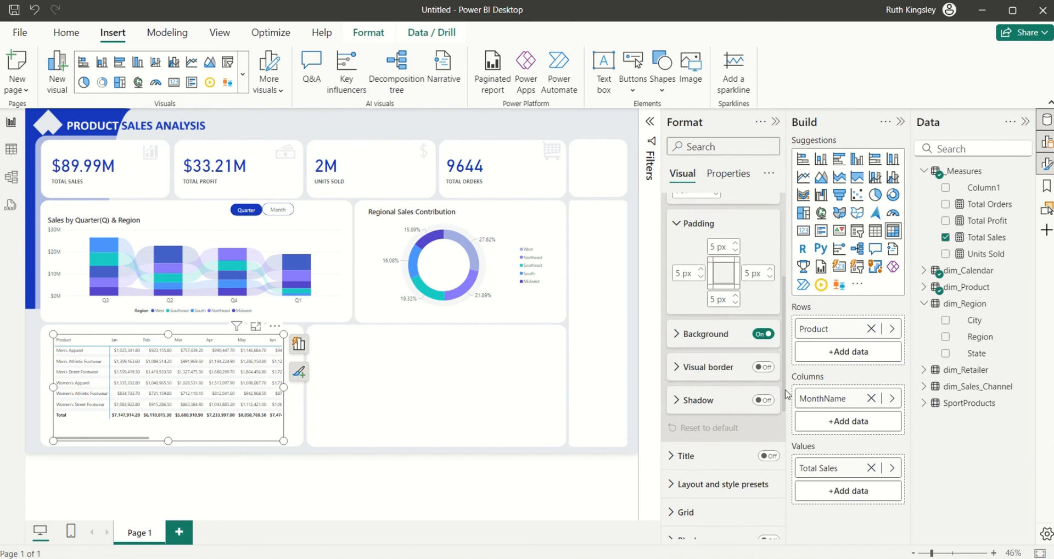
{"action": "double_click", "coordinate": [714, 246]}
{"action": "type", "text": "10"}
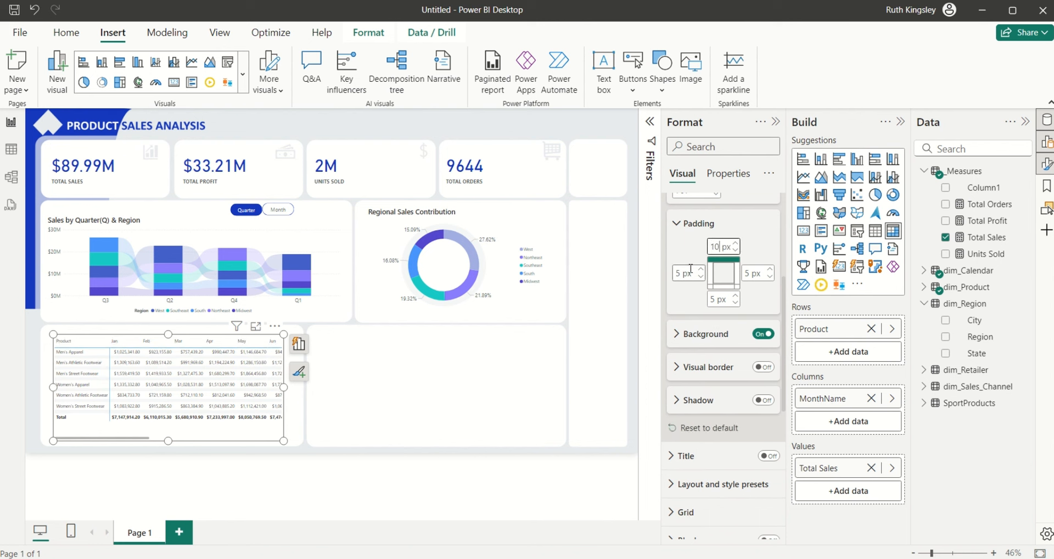
{"action": "double_click", "coordinate": [680, 274]}
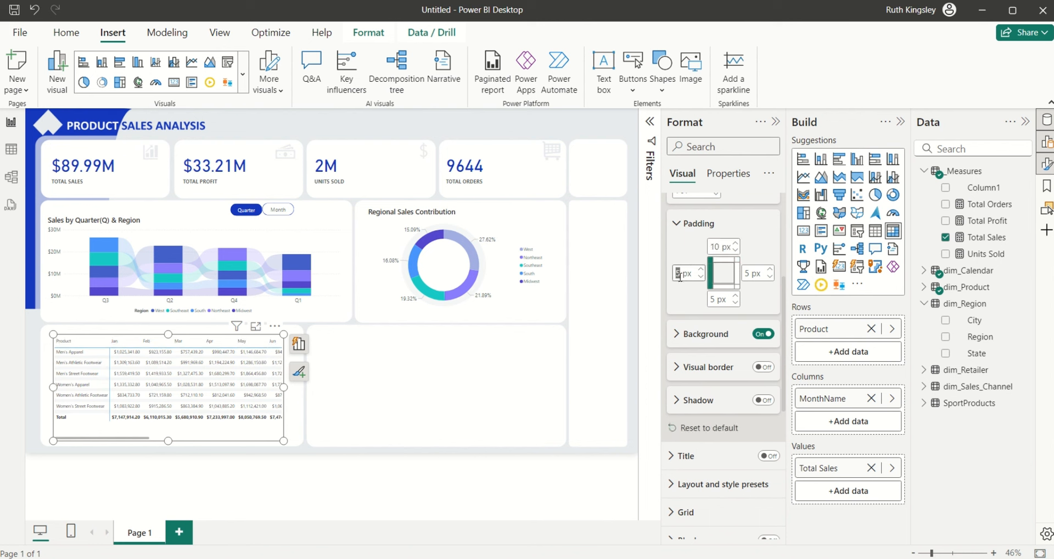
{"action": "type", "text": "10"}
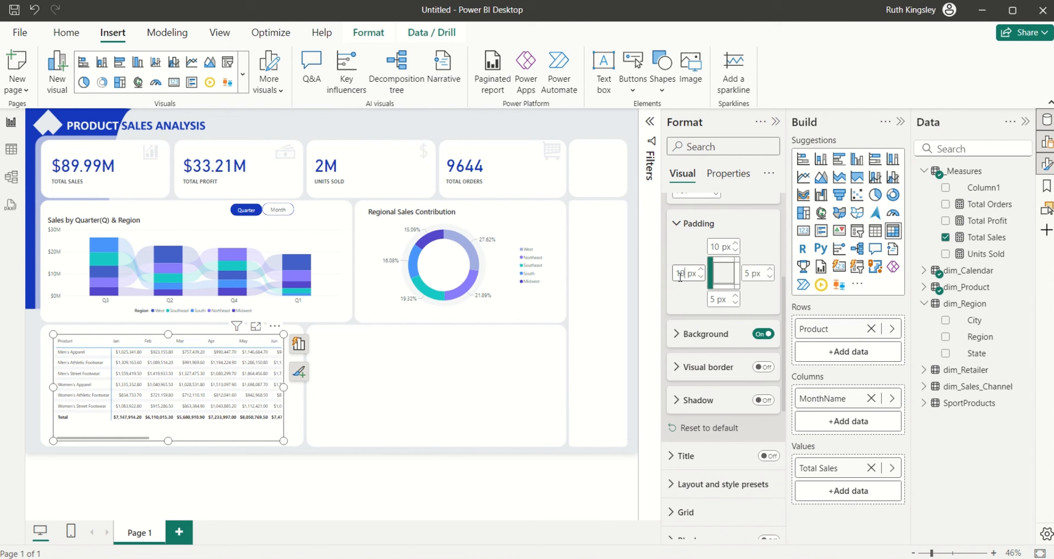
{"action": "double_click", "coordinate": [715, 299]}
{"action": "type", "text": "19"}
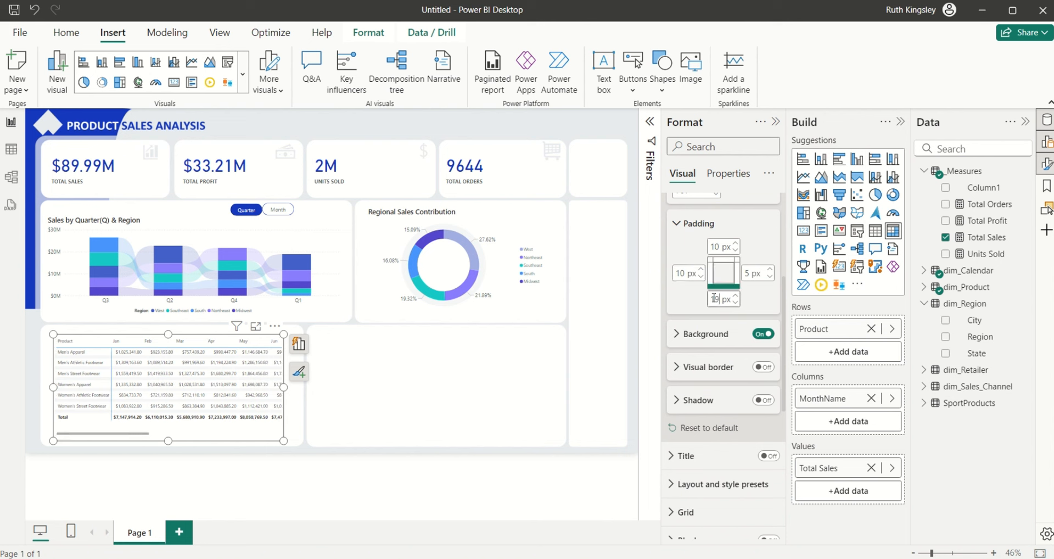
{"action": "double_click", "coordinate": [747, 274]}
{"action": "type", "text": "1"}
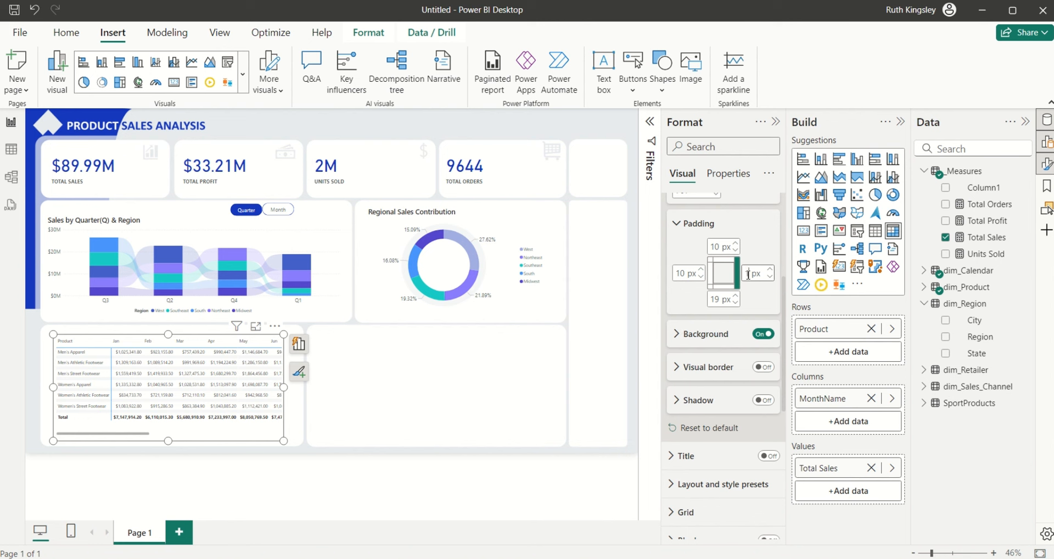
{"action": "type", "text": "7"}
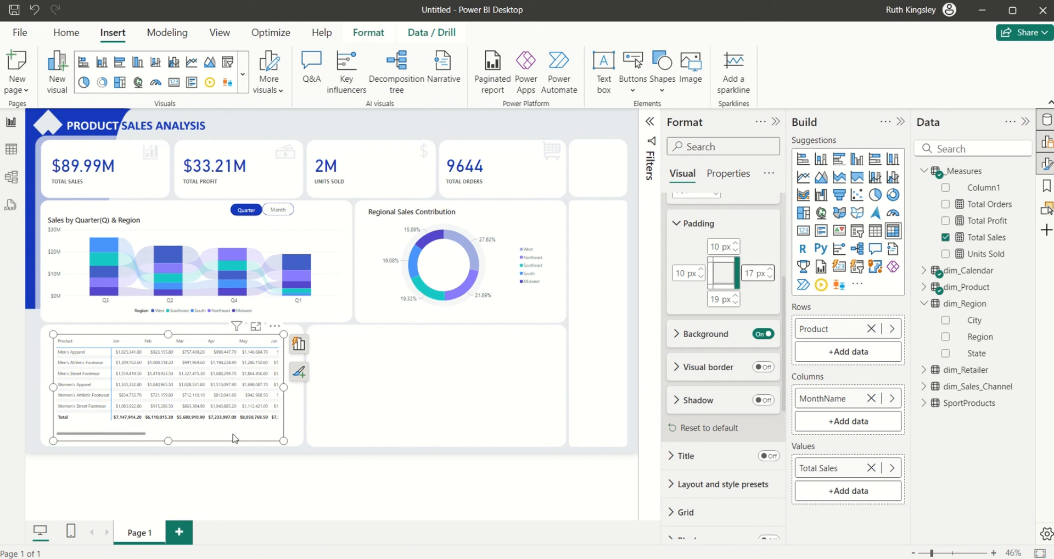
- Set the display units of the matrix's Total Sales values to Millions in the specific column formatting
{"action": "scroll", "coordinate": [719, 384], "scroll_direction": "down", "scroll_amount": 10}
{"action": "left_click", "coordinate": [705, 502]}
{"action": "scroll", "coordinate": [785, 291], "scroll_direction": "down", "scroll_amount": 1}
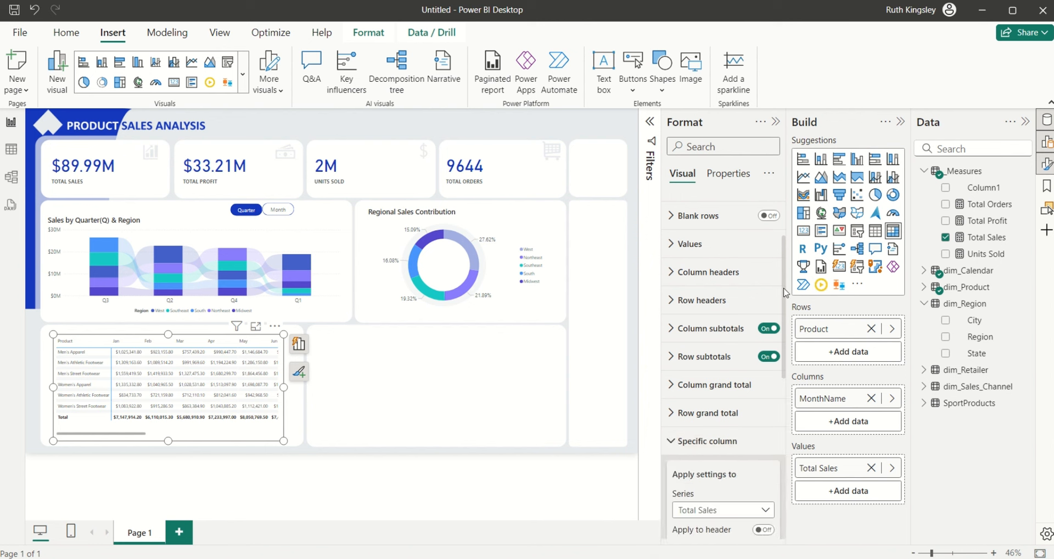
{"action": "scroll", "coordinate": [785, 292], "scroll_direction": "down", "scroll_amount": 5}
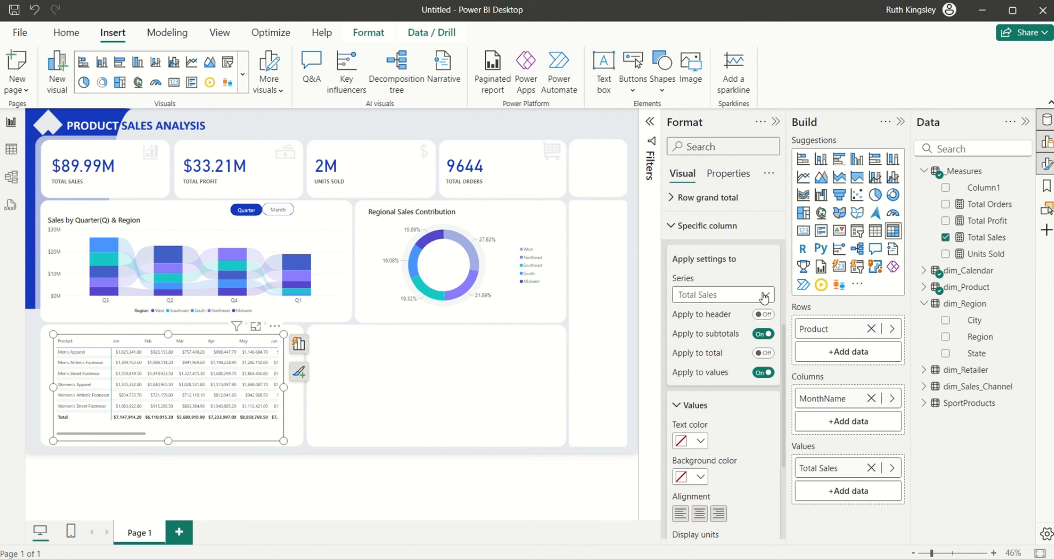
{"action": "left_click", "coordinate": [765, 297]}
{"action": "left_click", "coordinate": [747, 316]}
{"action": "left_click_drag", "start_coordinate": [784, 360], "coordinate": [785, 424]}
{"action": "left_click", "coordinate": [757, 402]}
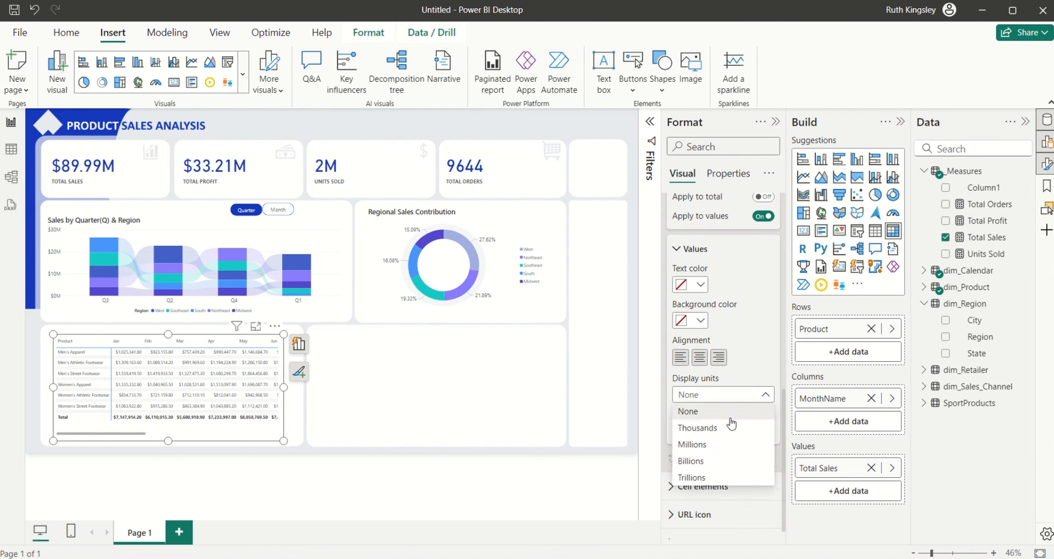
{"action": "left_click", "coordinate": [716, 448]}
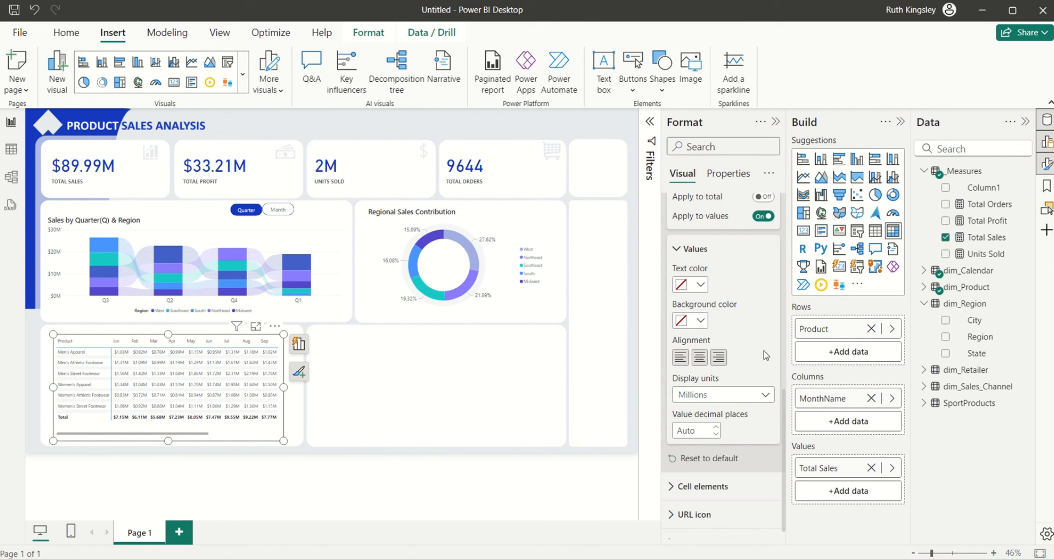
- Turn off both the column subtotals and the row subtotals of the matrix
{"action": "left_click_drag", "start_coordinate": [786, 397], "coordinate": [781, 314]}
{"action": "left_click", "coordinate": [770, 282]}
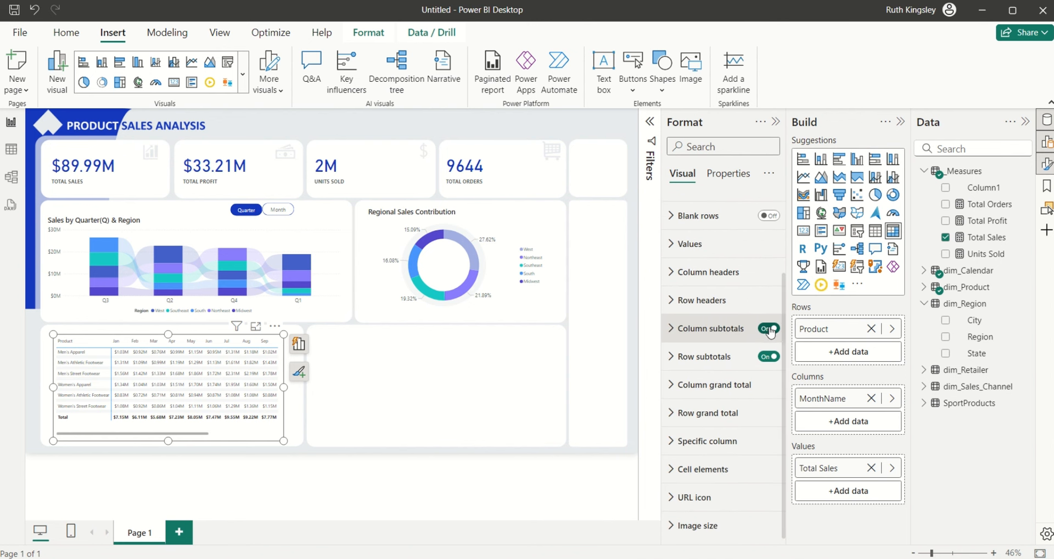
{"action": "left_click", "coordinate": [770, 329]}
{"action": "left_click", "coordinate": [770, 357]}
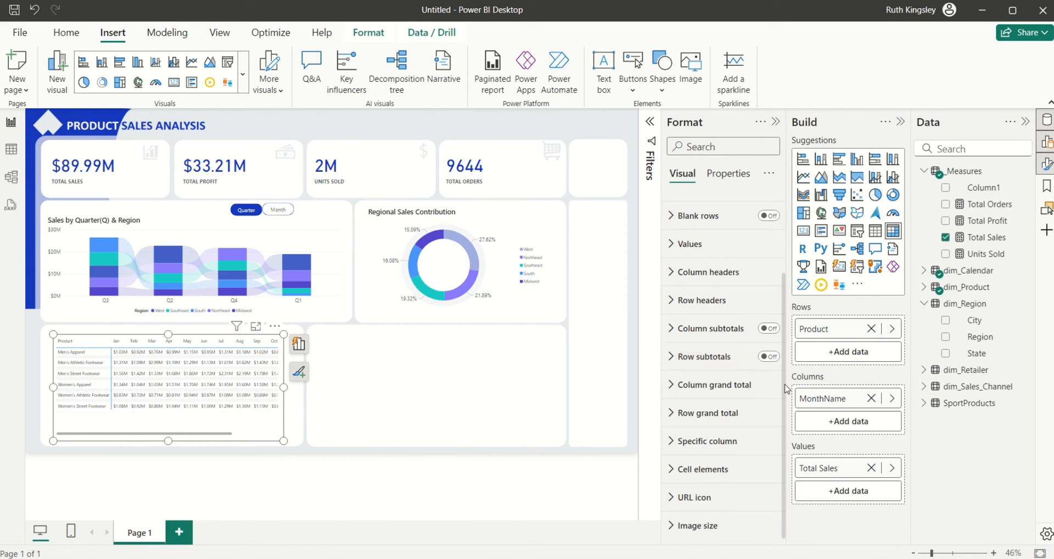
- Set the font size of the matrix's column headers to 12
{"action": "left_click", "coordinate": [675, 380]}
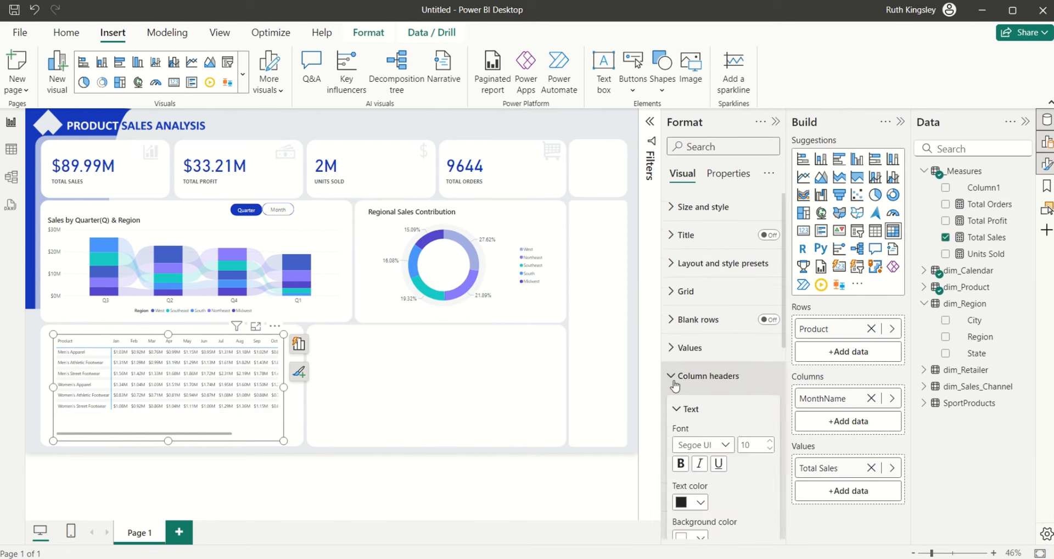
{"action": "double_click", "coordinate": [752, 447]}
{"action": "type", "text": "12"}
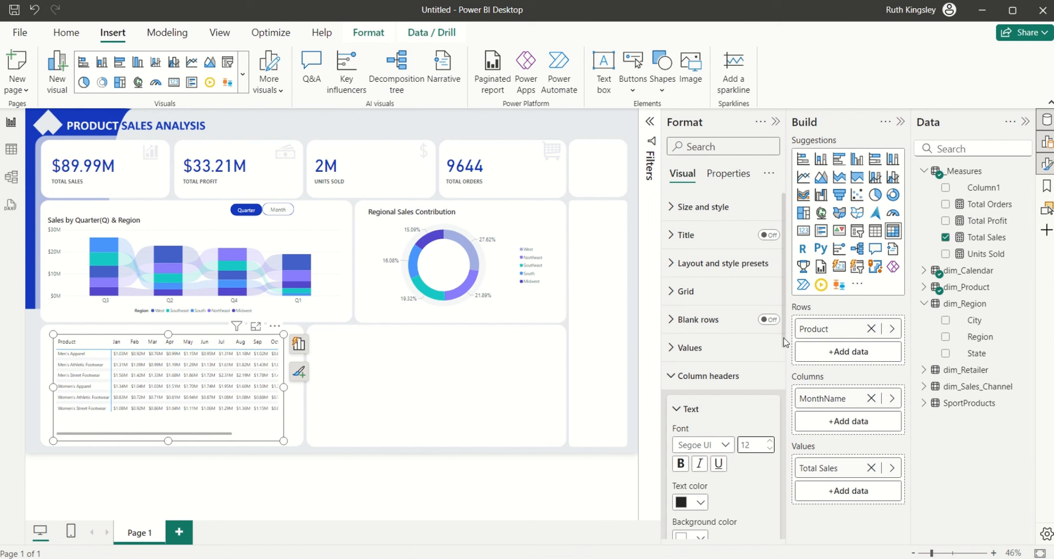
- Set the font size of the matrix's values to 12
{"action": "left_click_drag", "start_coordinate": [785, 342], "coordinate": [785, 373]}
{"action": "left_click", "coordinate": [675, 284]}
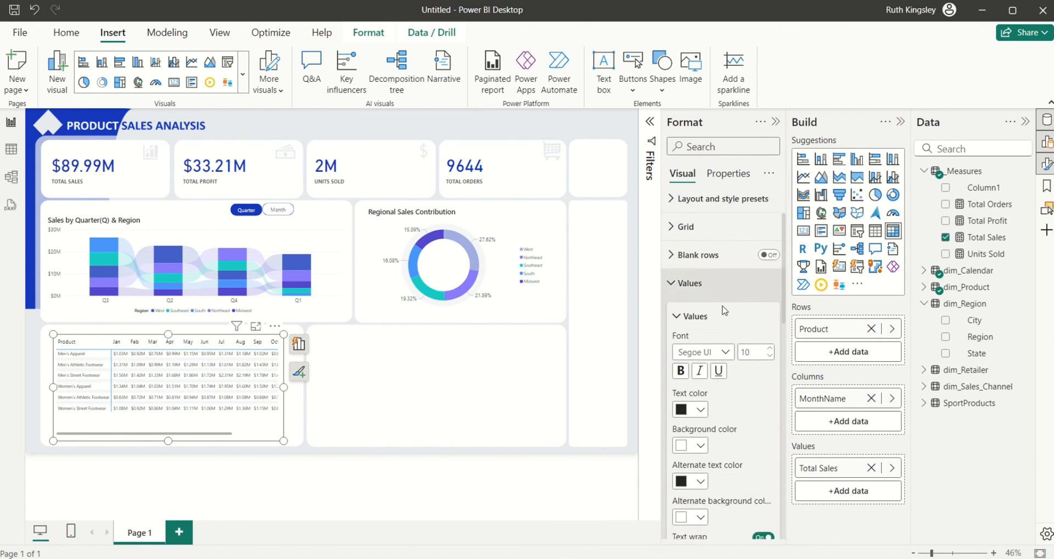
{"action": "mouse_move", "coordinate": [787, 309]}
{"action": "left_mouse_down"}
{"action": "mouse_move", "coordinate": [787, 346]}
{"action": "mouse_move", "coordinate": [785, 325]}
{"action": "left_mouse_up"}
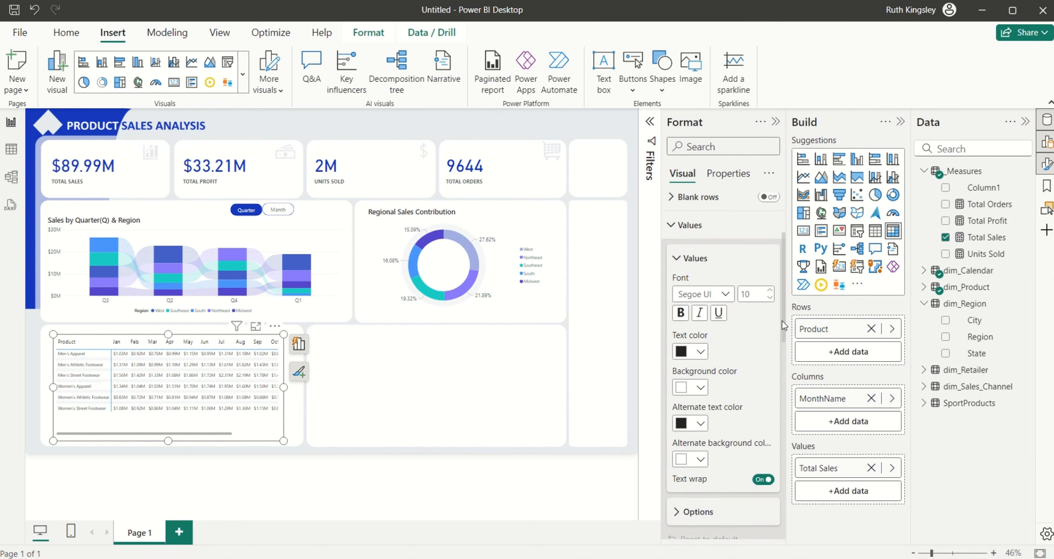
{"action": "double_click", "coordinate": [752, 292]}
{"action": "type", "text": "12"}
{"action": "key", "text": "Return"}
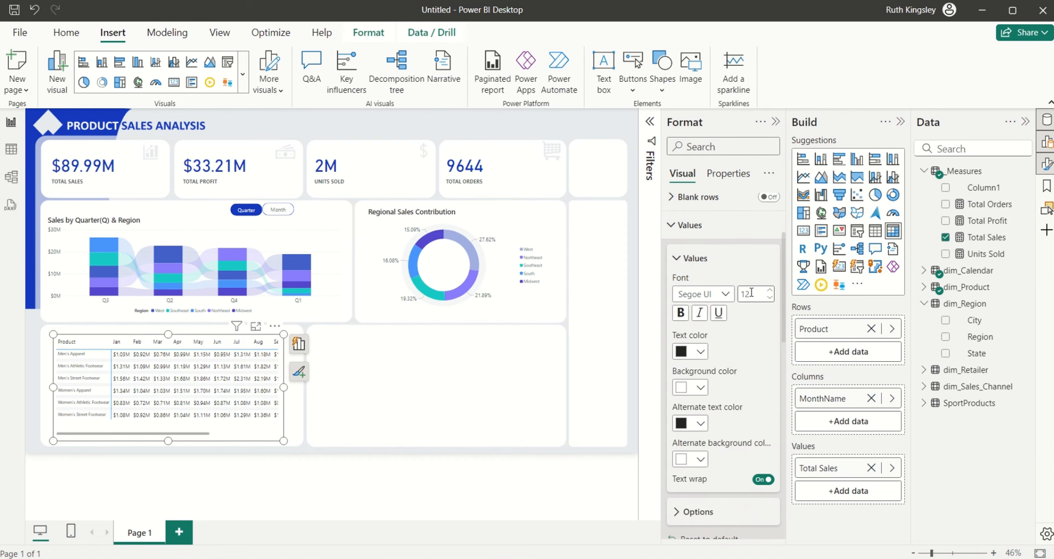
- Set the width of the matrix's grid border to 1
{"action": "scroll", "coordinate": [714, 286], "scroll_direction": "up", "scroll_amount": 3}
{"action": "left_click", "coordinate": [672, 282]}
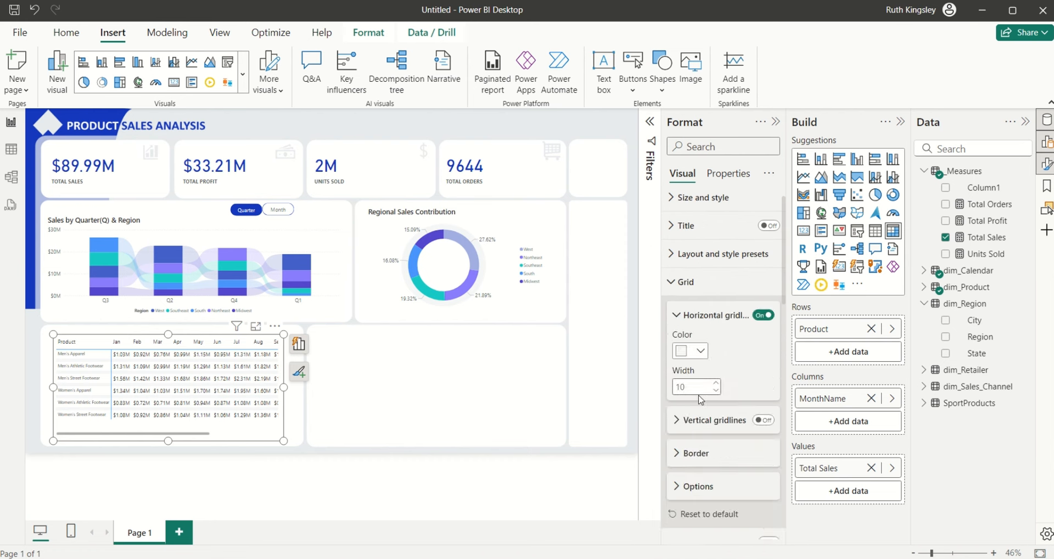
{"action": "left_click", "coordinate": [683, 458]}
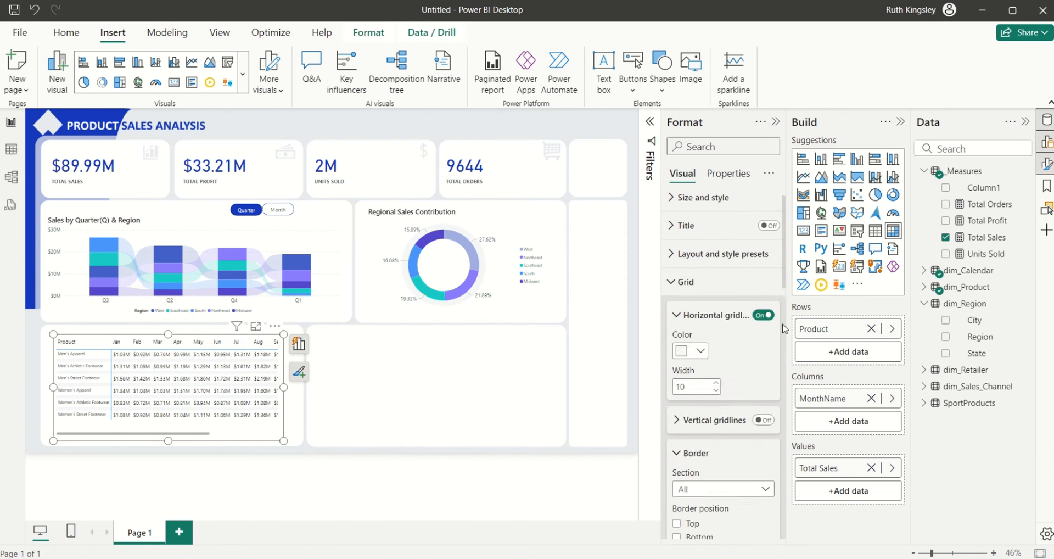
{"action": "left_click_drag", "start_coordinate": [784, 285], "coordinate": [785, 360]}
{"action": "double_click", "coordinate": [693, 377]}
{"action": "type", "text": "0"}
{"action": "key", "text": "BackSpace"}
{"action": "type", "text": "1"}
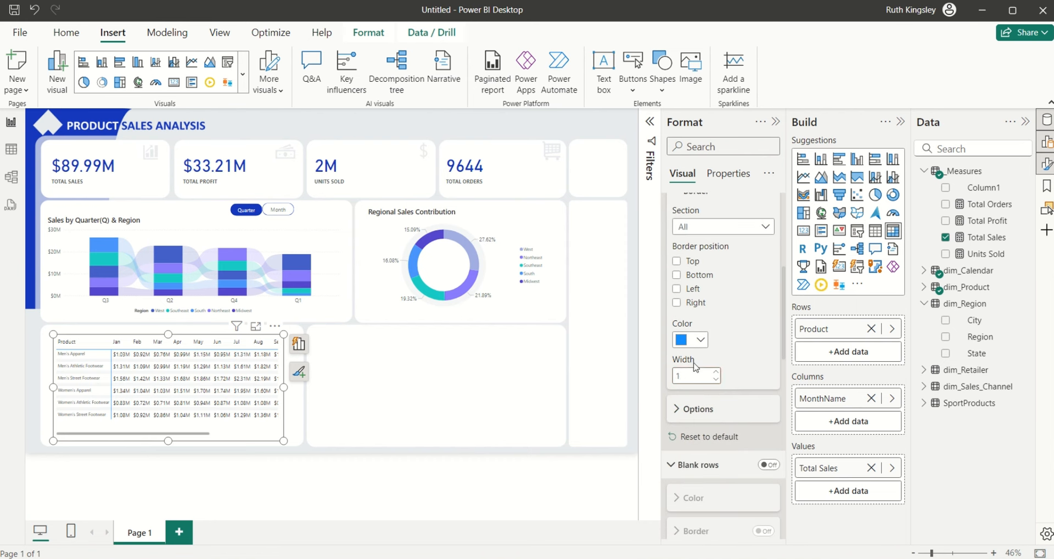
- Change the color of the matrix's grid border to light grey
{"action": "left_click", "coordinate": [701, 340]}
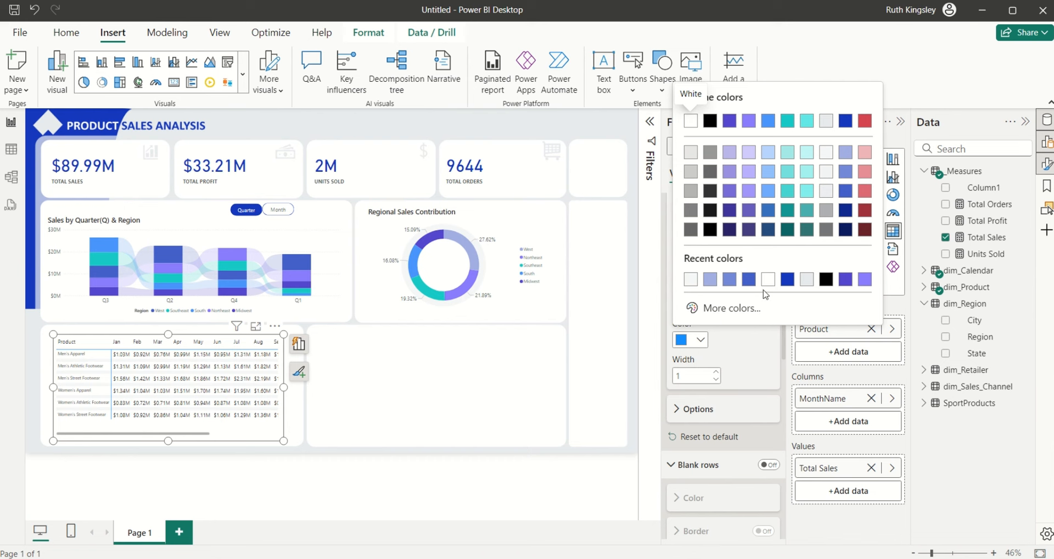
{"action": "left_click", "coordinate": [691, 280]}
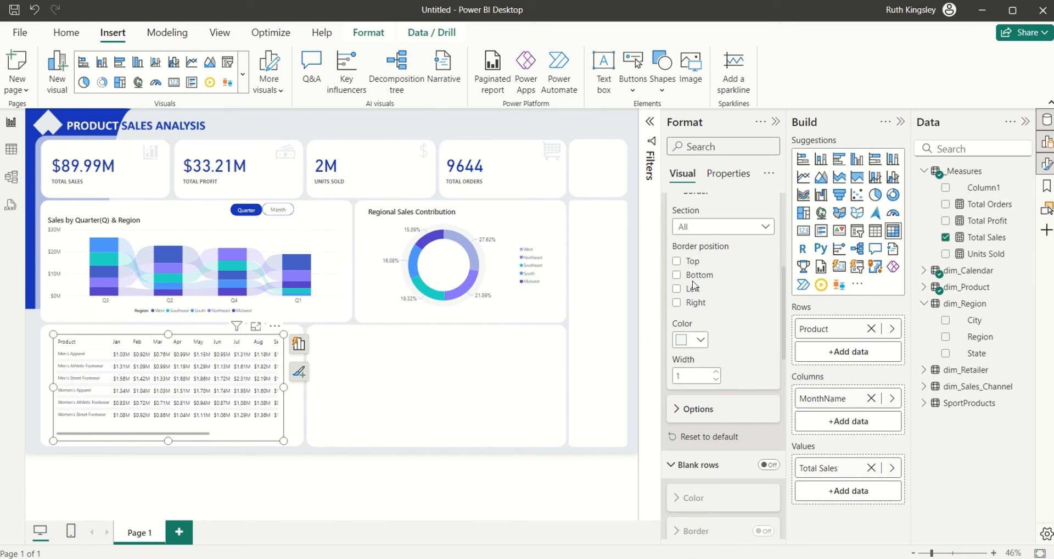
{"action": "left_click", "coordinate": [700, 340]}
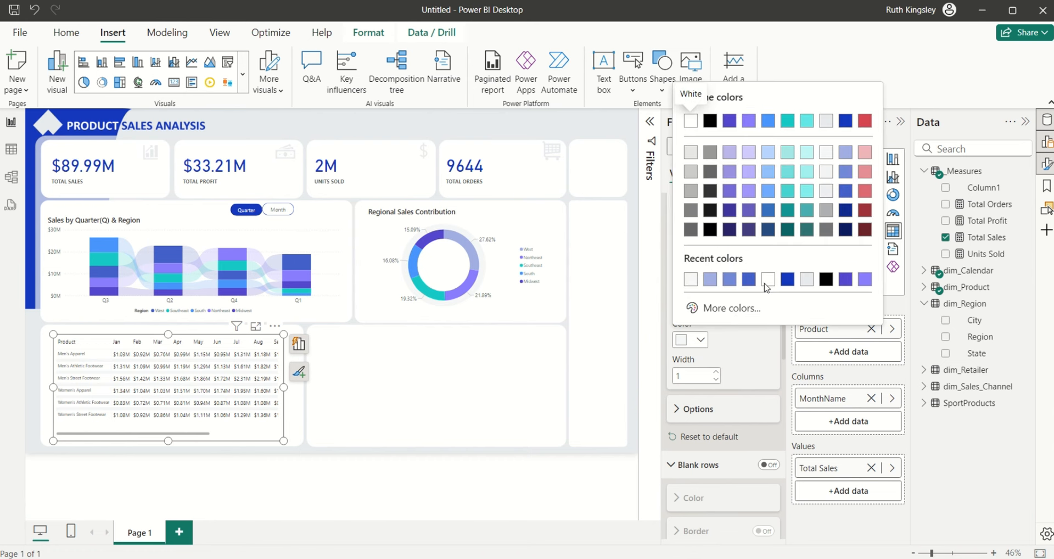
{"action": "left_click", "coordinate": [808, 281]}
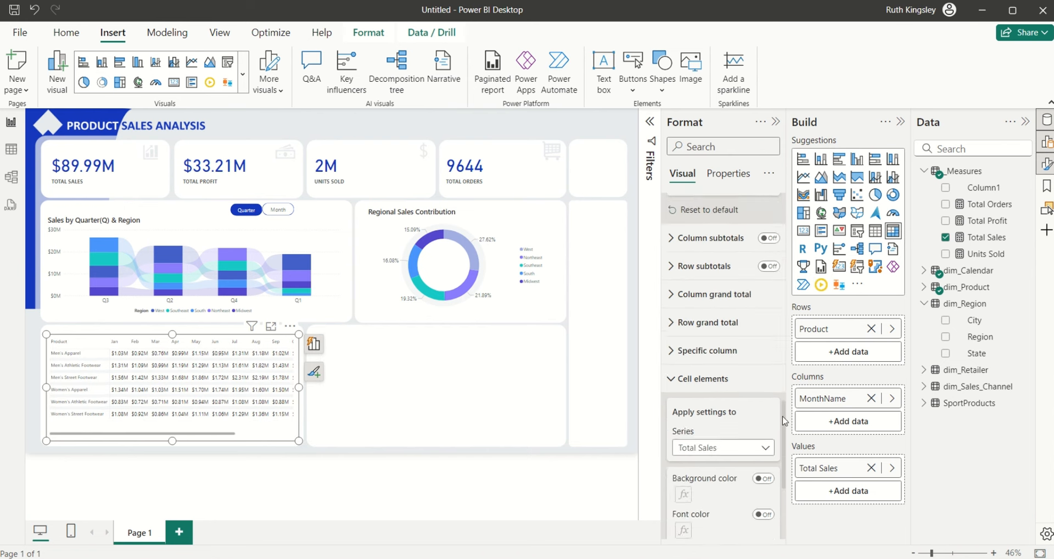
- Turn on the matrix's title and set its text to "Product Sales by Month"
{"action": "left_click_drag", "start_coordinate": [783, 418], "coordinate": [772, 199]}
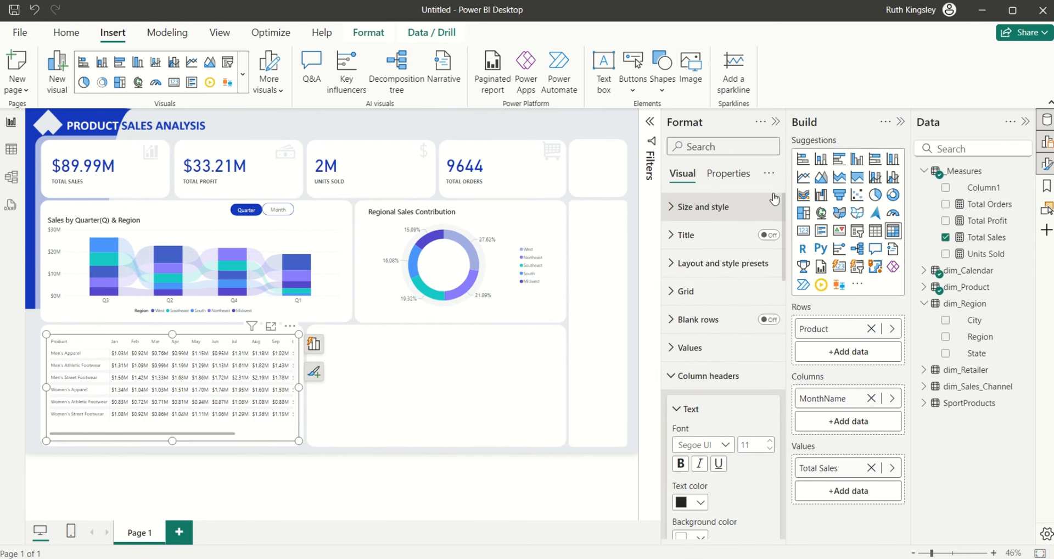
{"action": "right_click", "coordinate": [773, 234]}
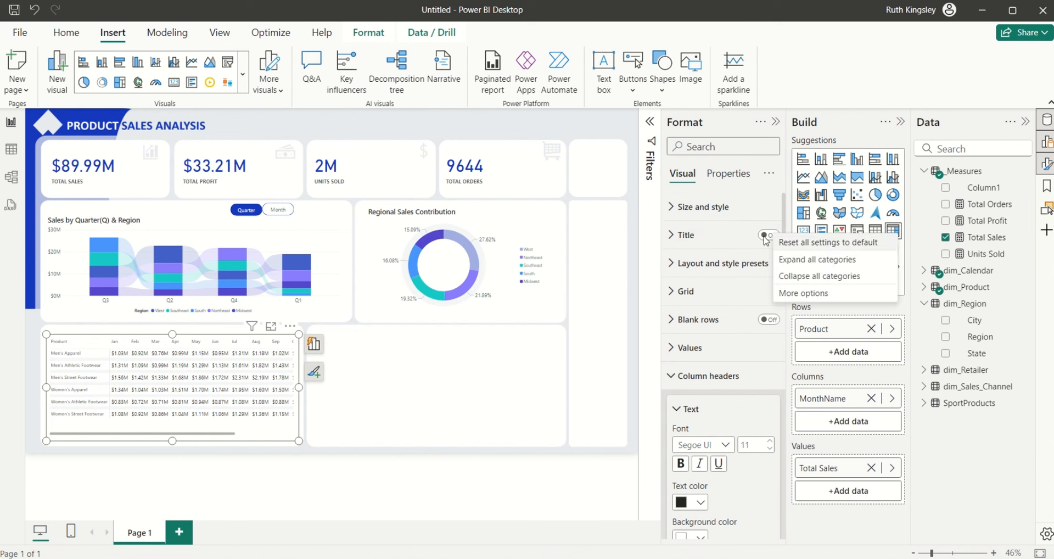
{"action": "left_click", "coordinate": [768, 236]}
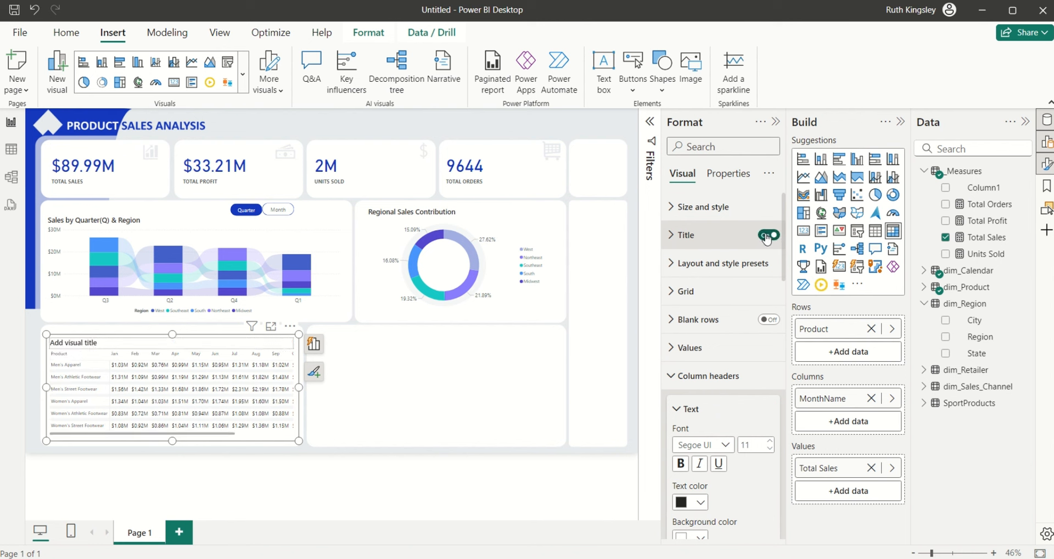
{"action": "left_click", "coordinate": [675, 236]}
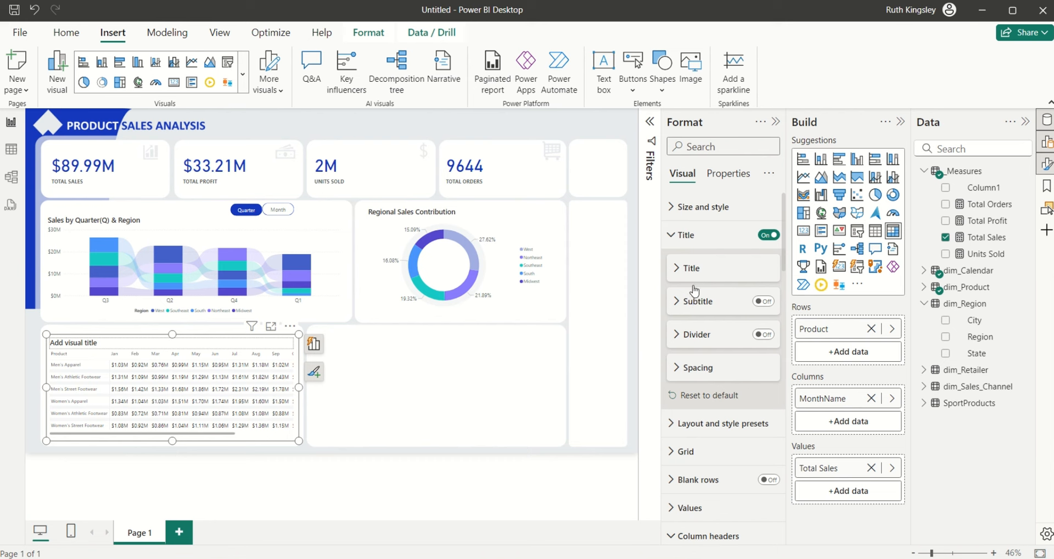
{"action": "left_click", "coordinate": [684, 270]}
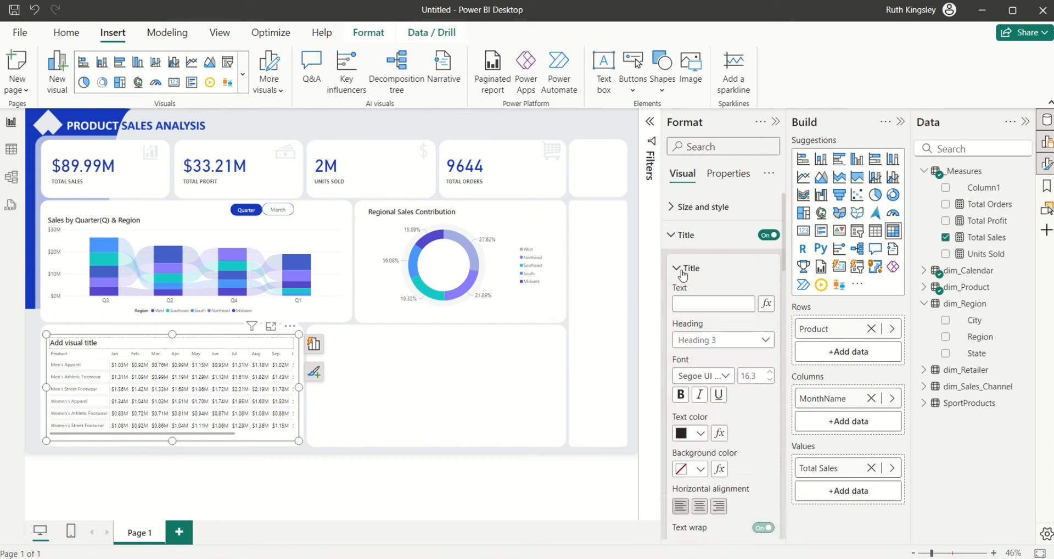
{"action": "right_click", "coordinate": [709, 308]}
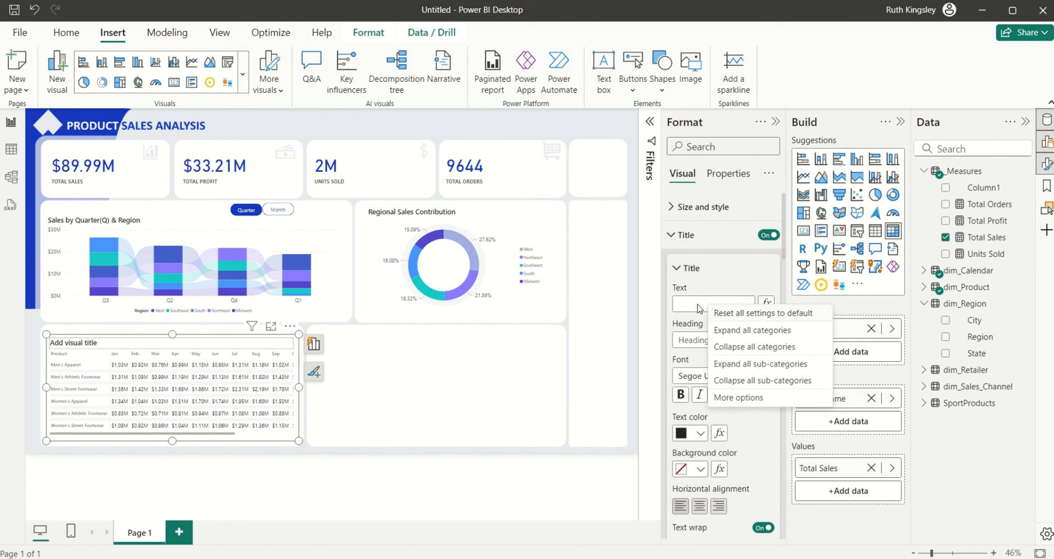
{"action": "left_click", "coordinate": [697, 304]}
{"action": "type", "text": "P"}
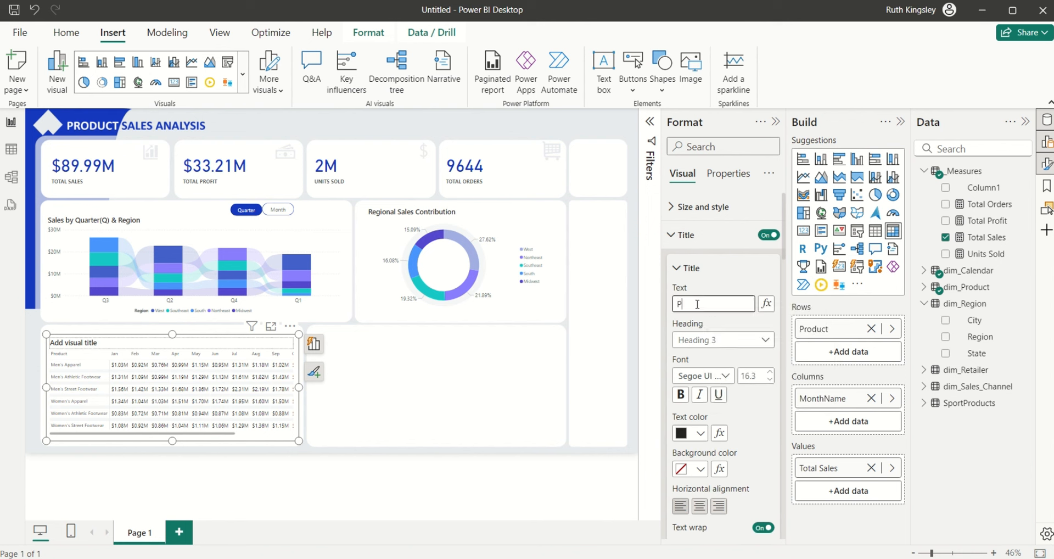
{"action": "type", "text": "roduct Sales by Month"}
{"action": "left_click", "coordinate": [684, 235]}
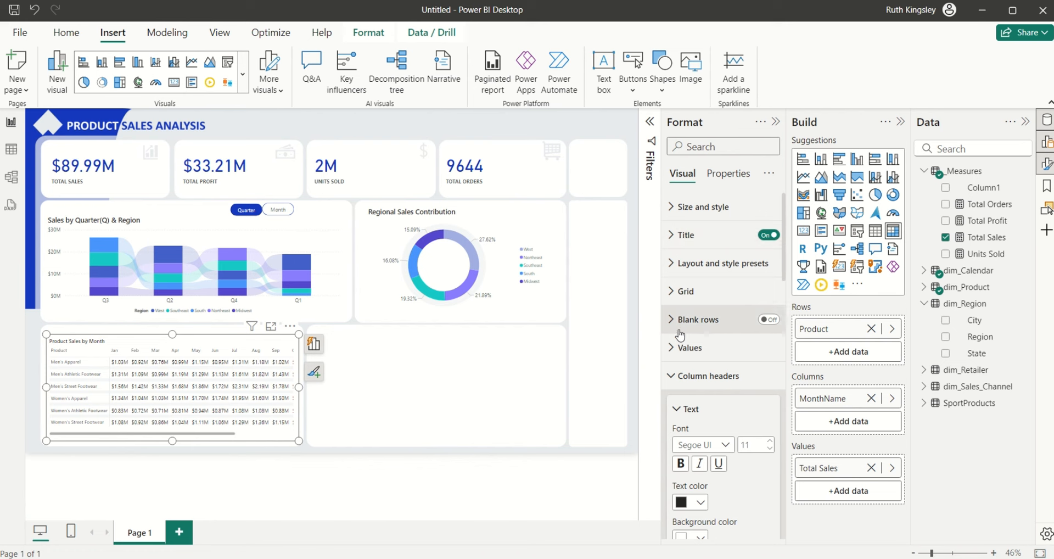
- Turn on the background color cell element for the matrix's Total Sales series
{"action": "left_click", "coordinate": [681, 376]}
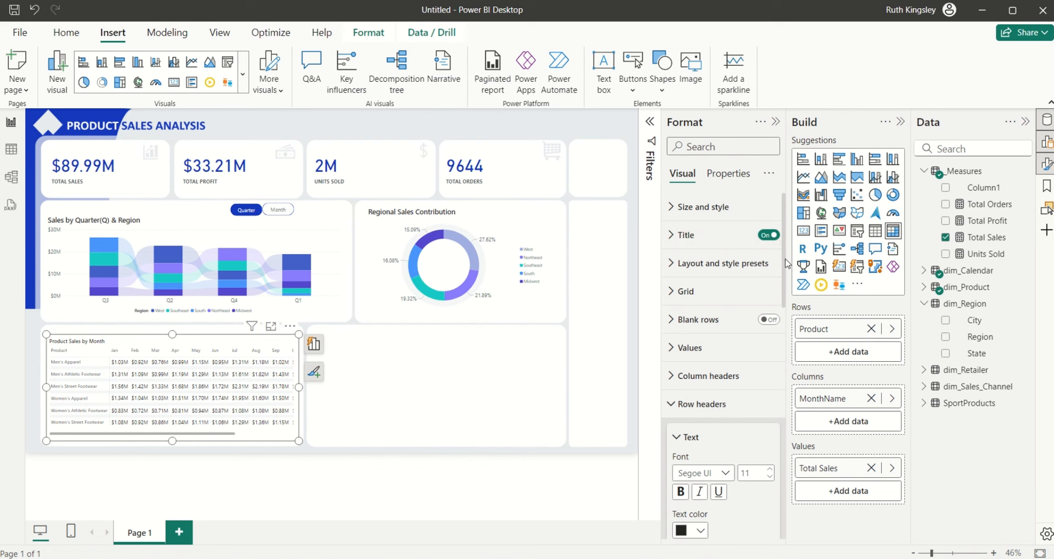
{"action": "left_click_drag", "start_coordinate": [784, 260], "coordinate": [785, 493]}
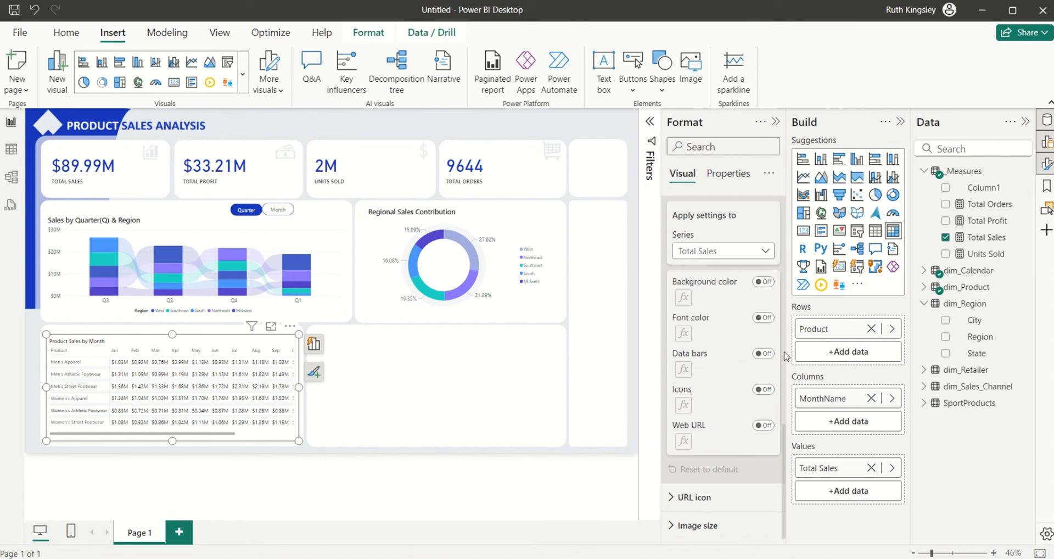
{"action": "mouse_move", "coordinate": [784, 435]}
{"action": "left_mouse_down"}
{"action": "mouse_move", "coordinate": [780, 385]}
{"action": "mouse_move", "coordinate": [778, 424]}
{"action": "left_mouse_up"}
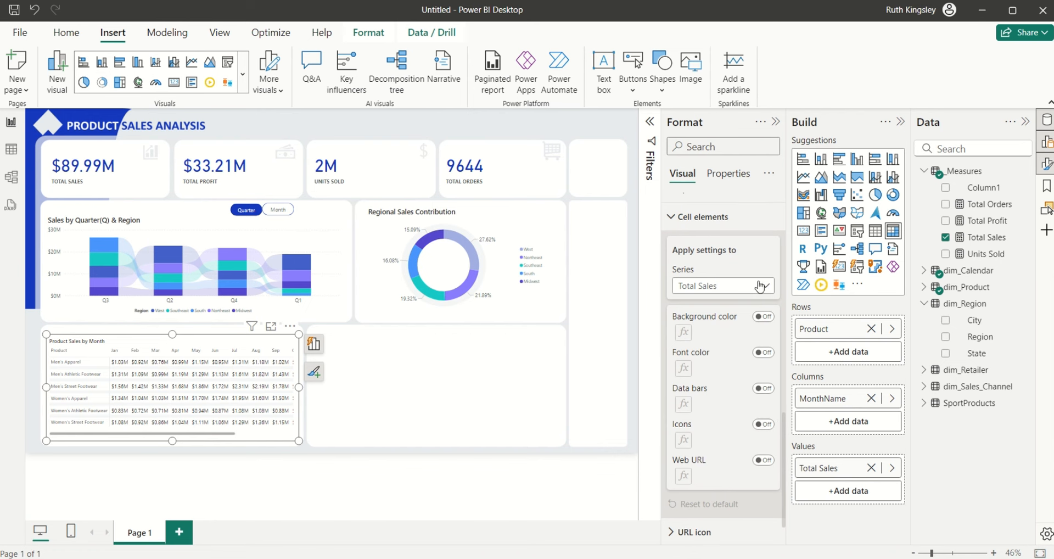
{"action": "left_click", "coordinate": [764, 317]}
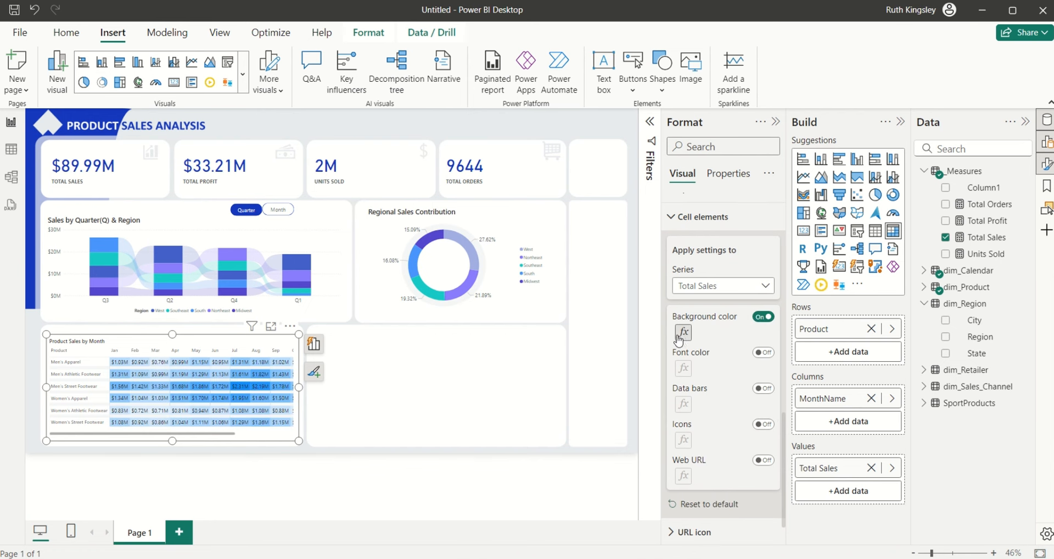
- Set the Total Sales background gradient to white for the lowest value and light blue for the highest value
{"action": "left_click", "coordinate": [682, 333]}
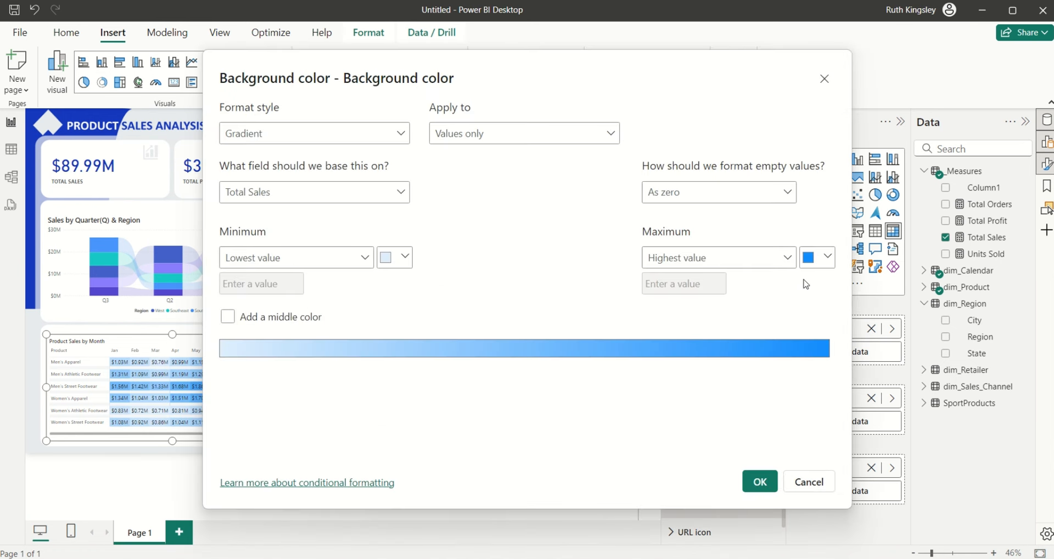
{"action": "left_click", "coordinate": [824, 257]}
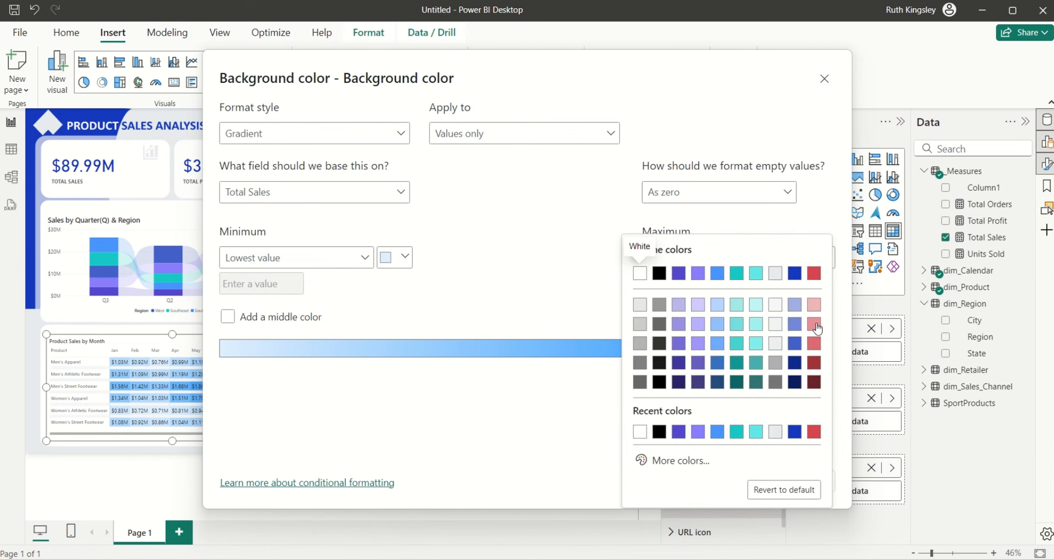
{"action": "left_click", "coordinate": [798, 325]}
{"action": "left_click", "coordinate": [828, 258]}
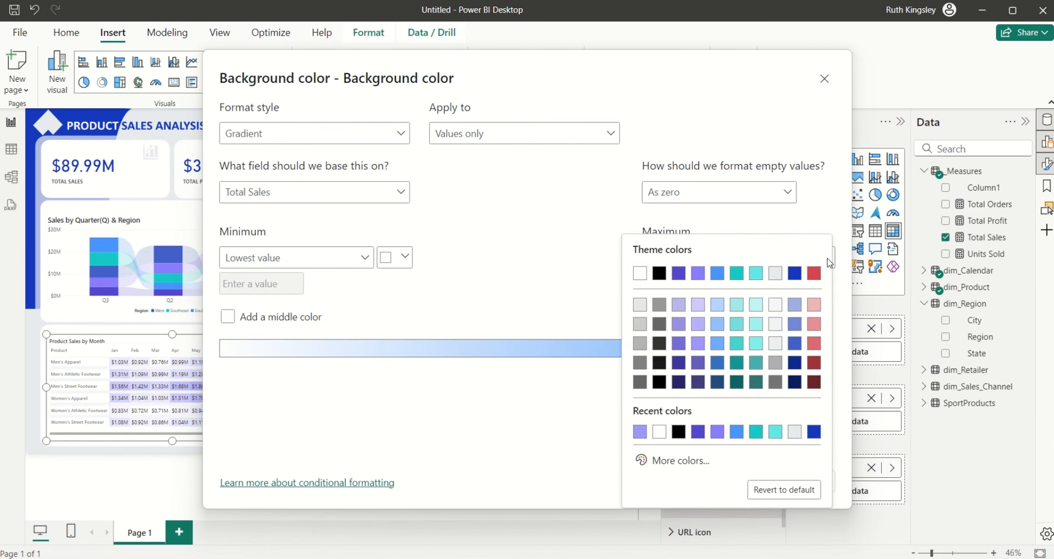
{"action": "left_click", "coordinate": [796, 306]}
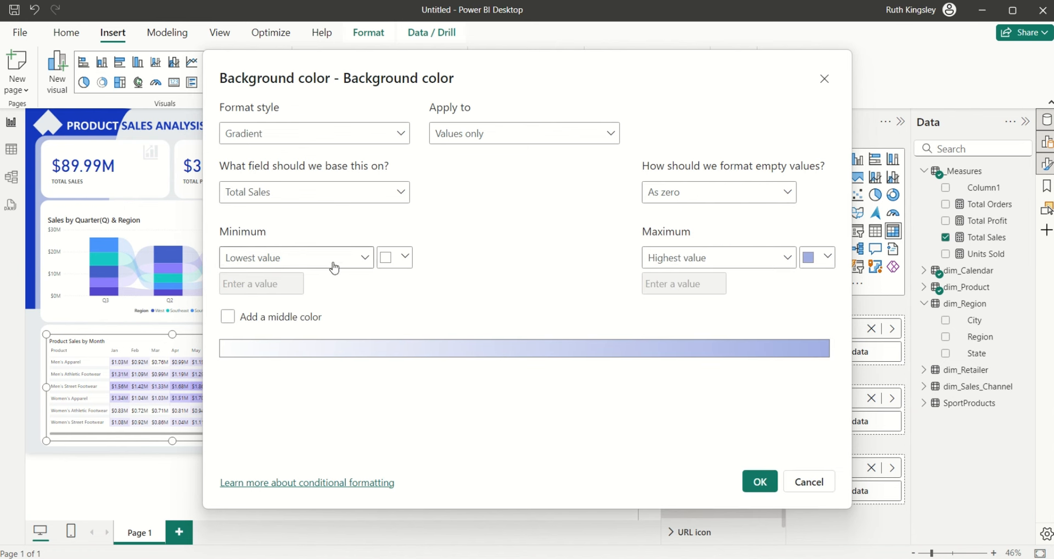
{"action": "left_click", "coordinate": [759, 482]}
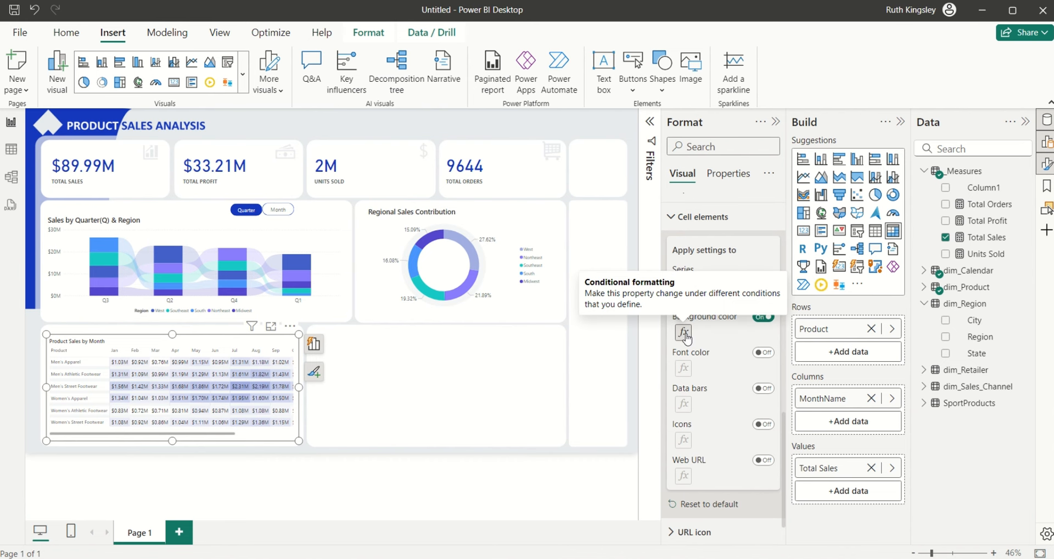
- Change the highest-value color of the Total Sales background gradient to a darker blue and check the matrix through December
{"action": "left_click", "coordinate": [684, 333]}
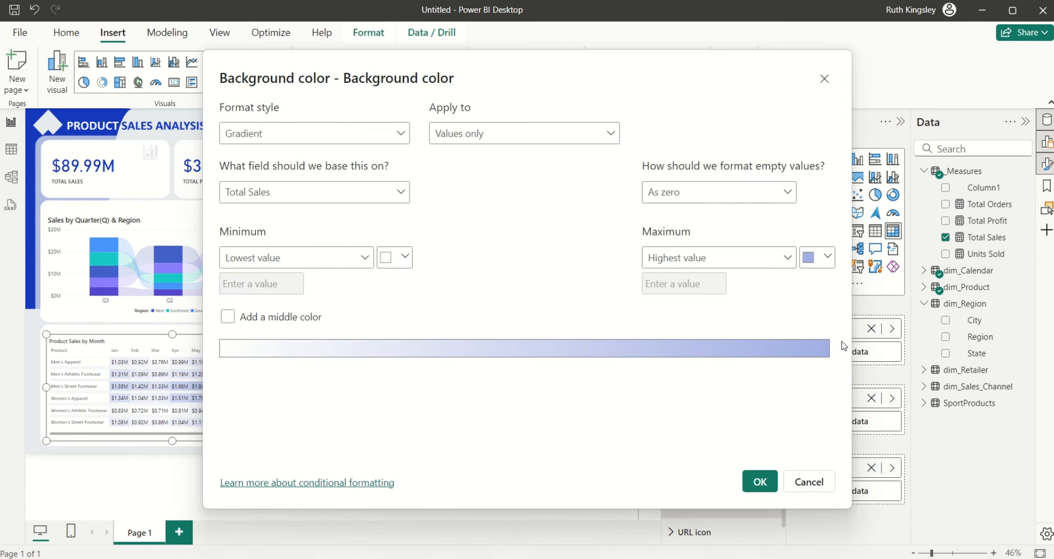
{"action": "left_click", "coordinate": [828, 258]}
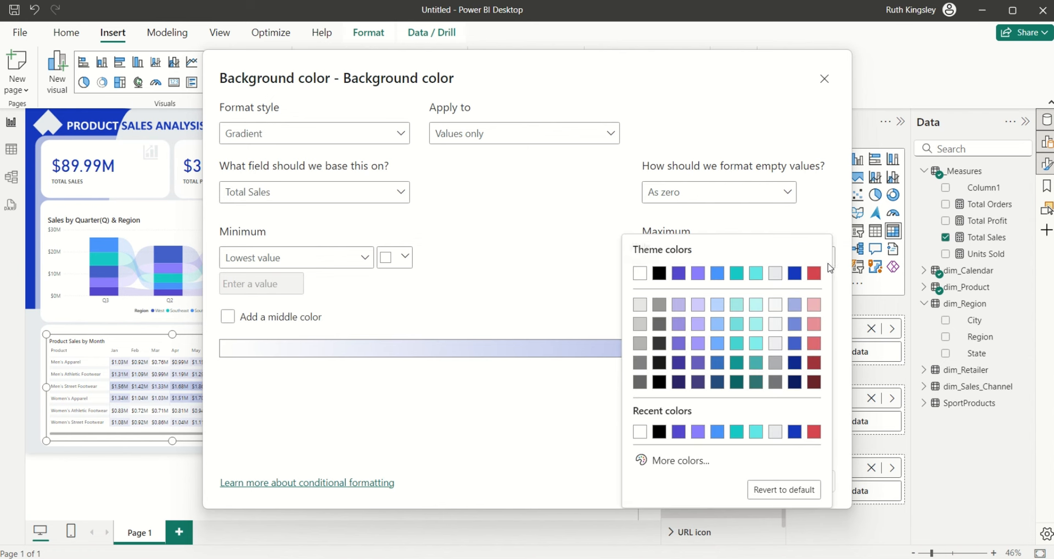
{"action": "left_click", "coordinate": [794, 324]}
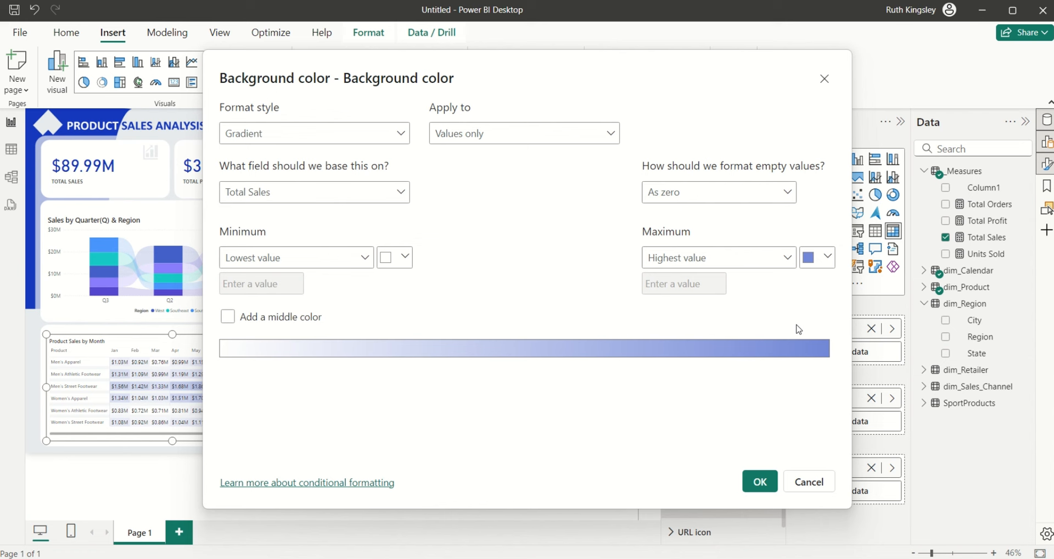
{"action": "left_click", "coordinate": [761, 483]}
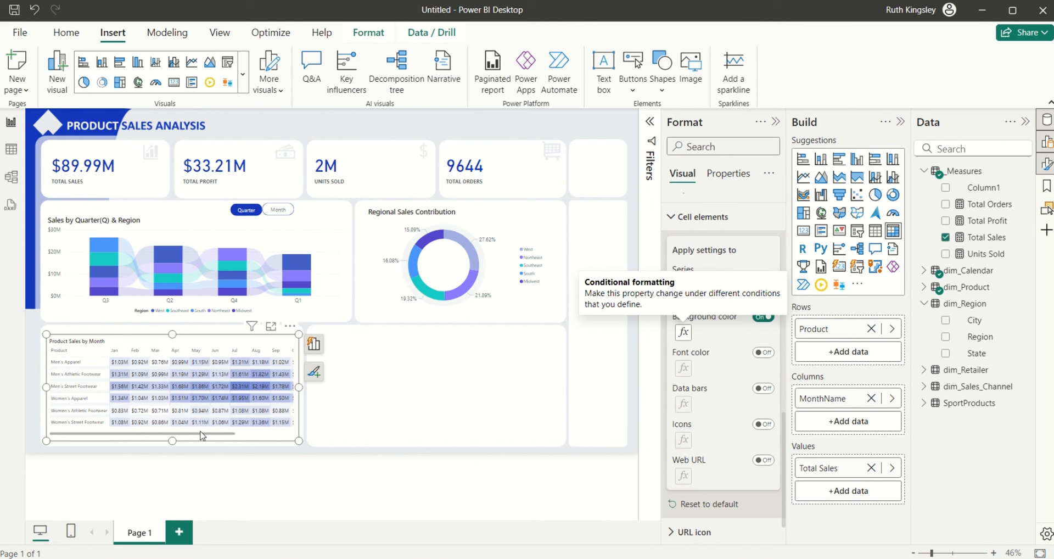
{"action": "left_click_drag", "start_coordinate": [202, 435], "coordinate": [267, 450]}
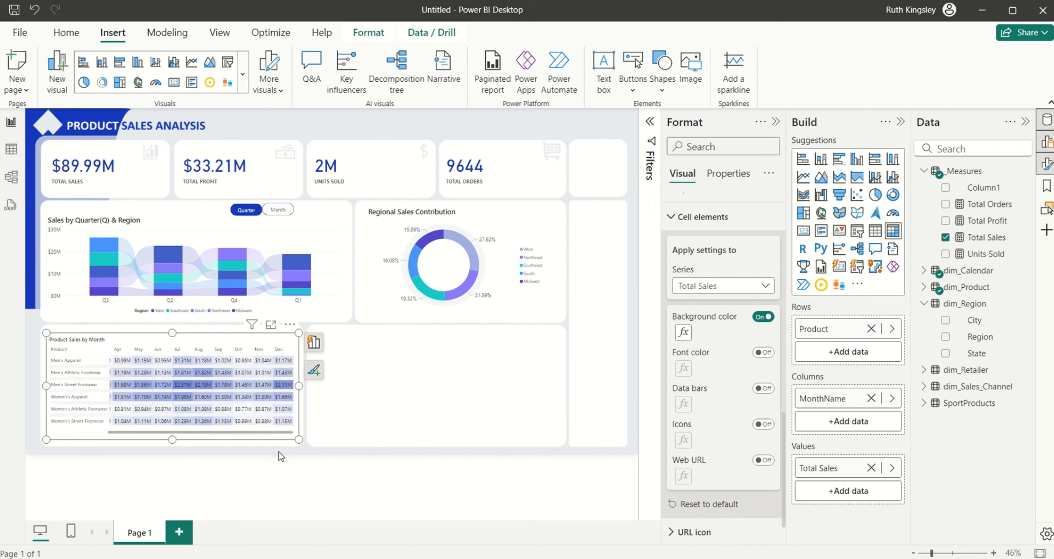
- Add a clustered bar chart with Total Sales on the X-axis and place it in the empty card beside the matrix
{"action": "left_click", "coordinate": [369, 393]}
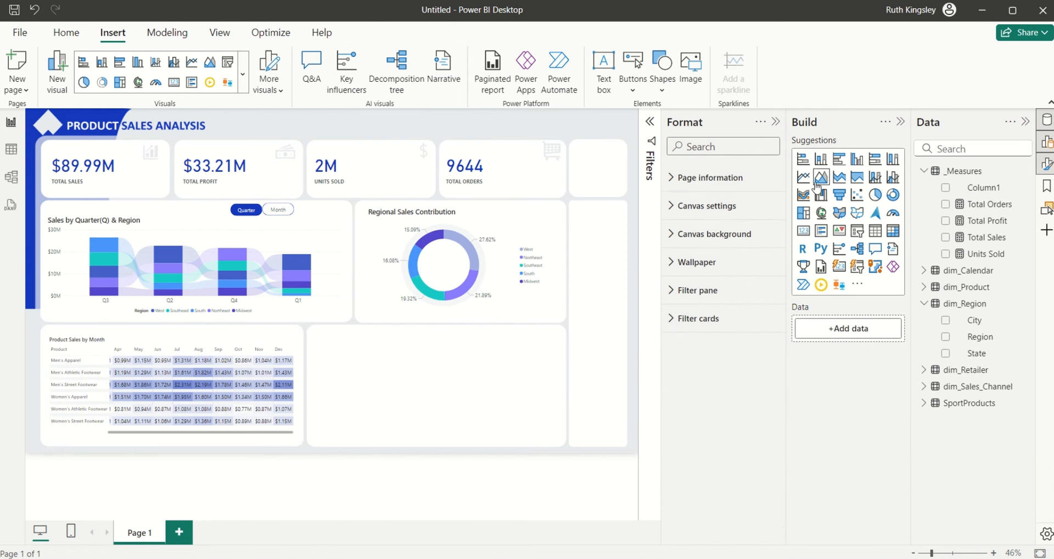
{"action": "left_click", "coordinate": [842, 163]}
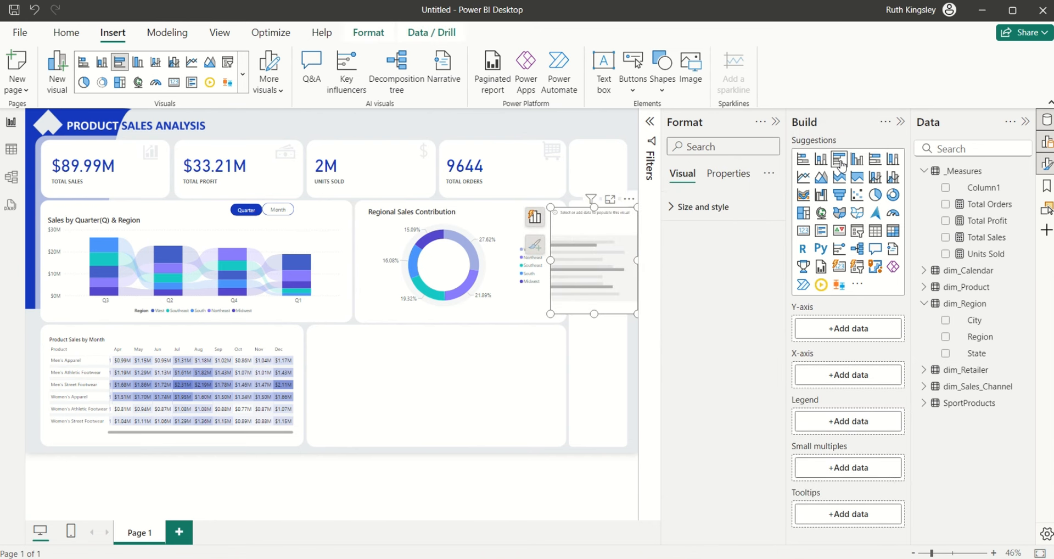
{"action": "left_click", "coordinate": [946, 238]}
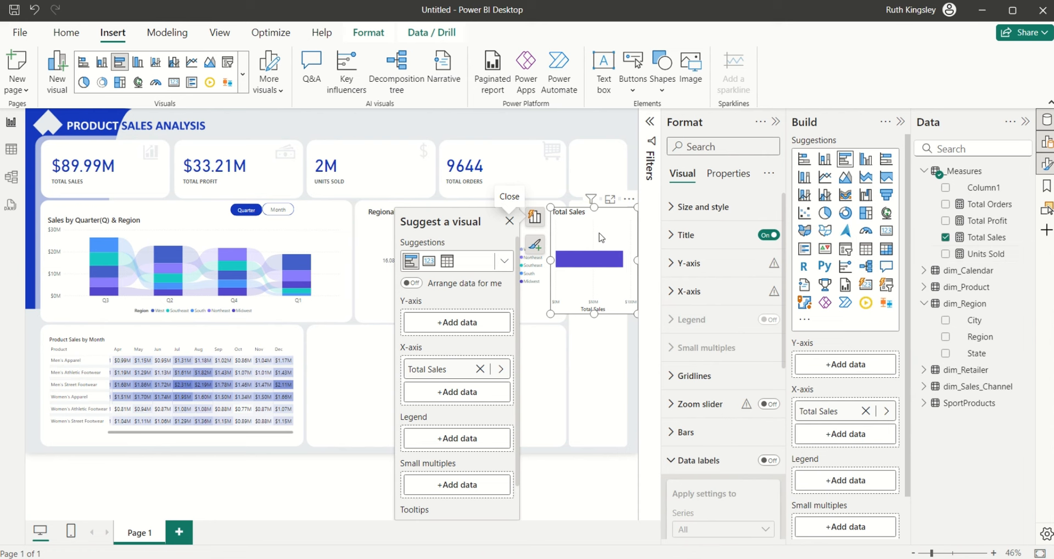
{"action": "left_click_drag", "start_coordinate": [597, 234], "coordinate": [379, 358]}
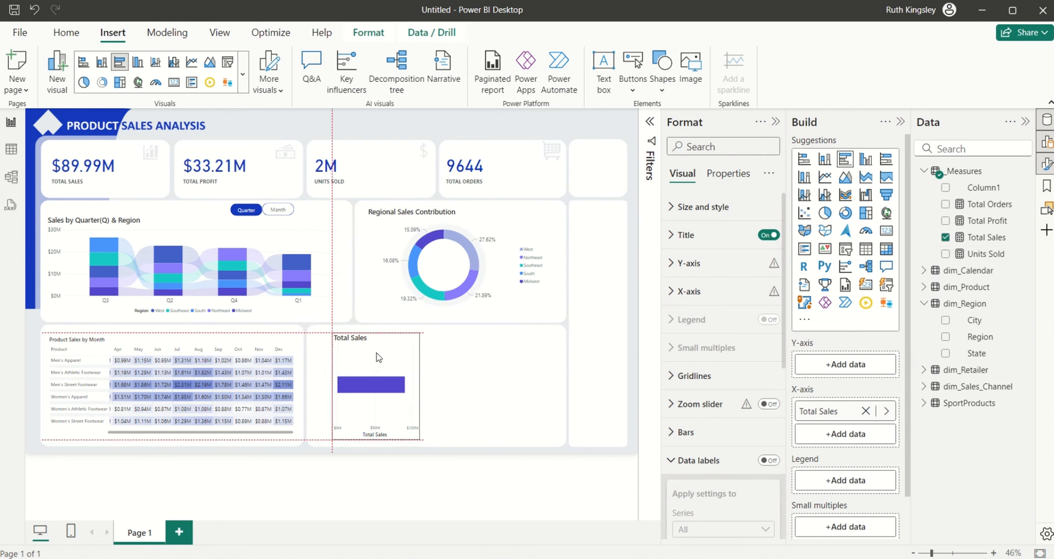
- Set the data category of the State column to State or Province and of the City column to City
{"action": "left_click", "coordinate": [467, 128]}
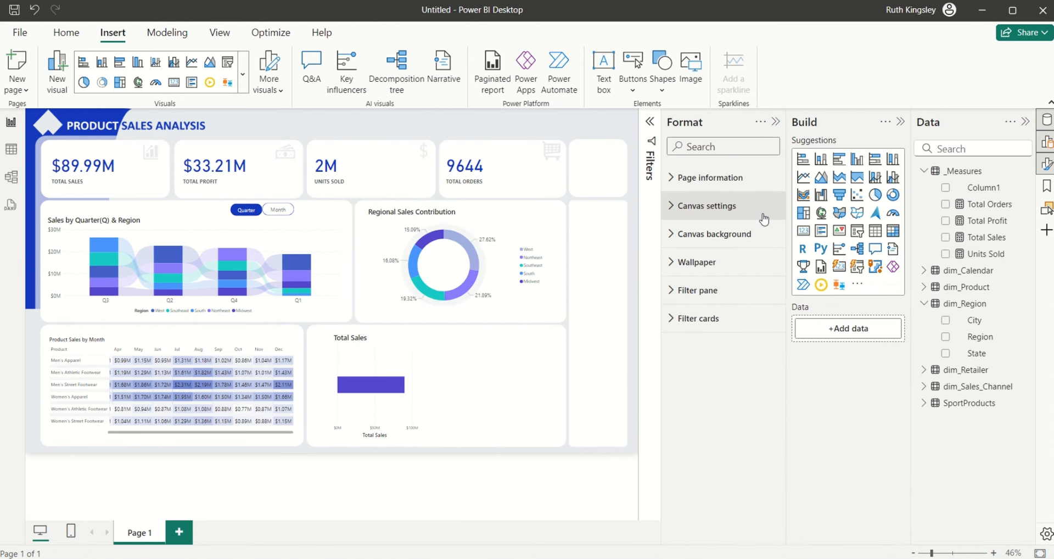
{"action": "left_click", "coordinate": [977, 354]}
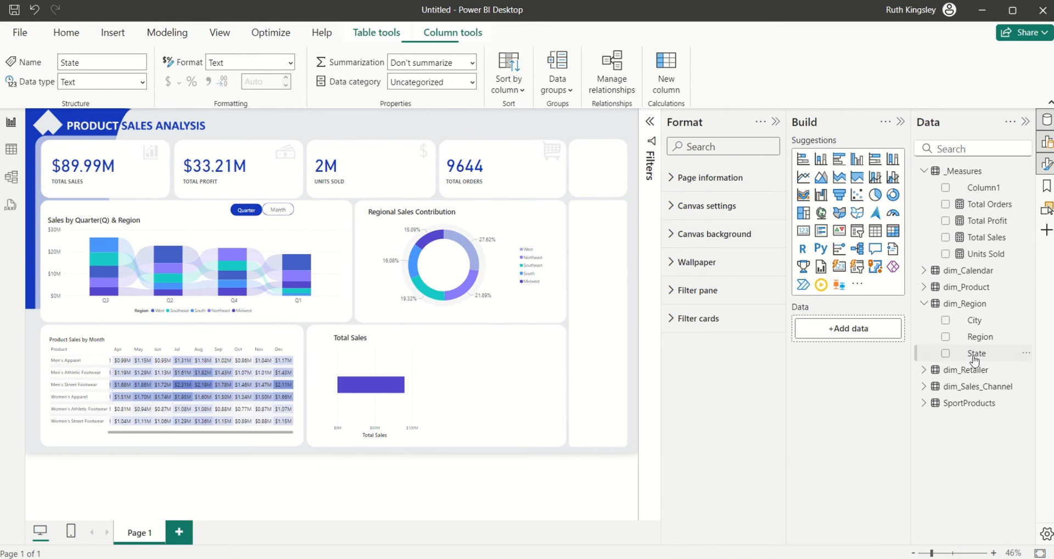
{"action": "left_click", "coordinate": [471, 82]}
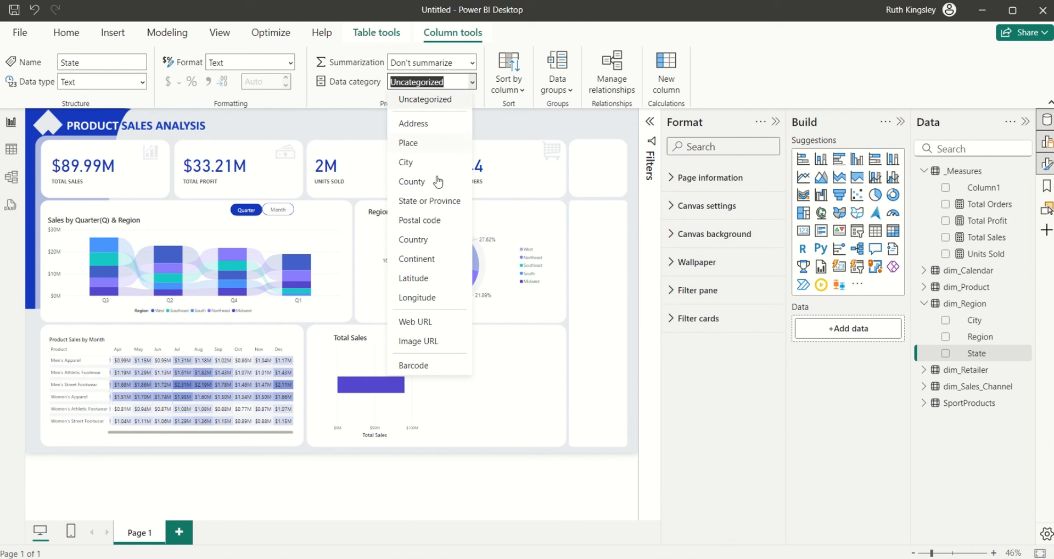
{"action": "left_click", "coordinate": [431, 202]}
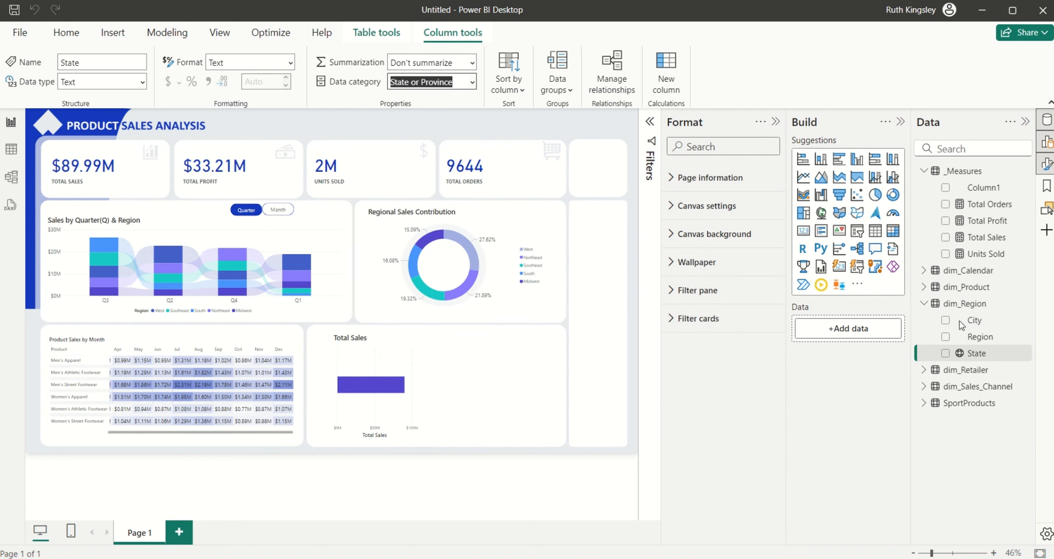
{"action": "left_click", "coordinate": [962, 323]}
{"action": "left_click", "coordinate": [472, 82]}
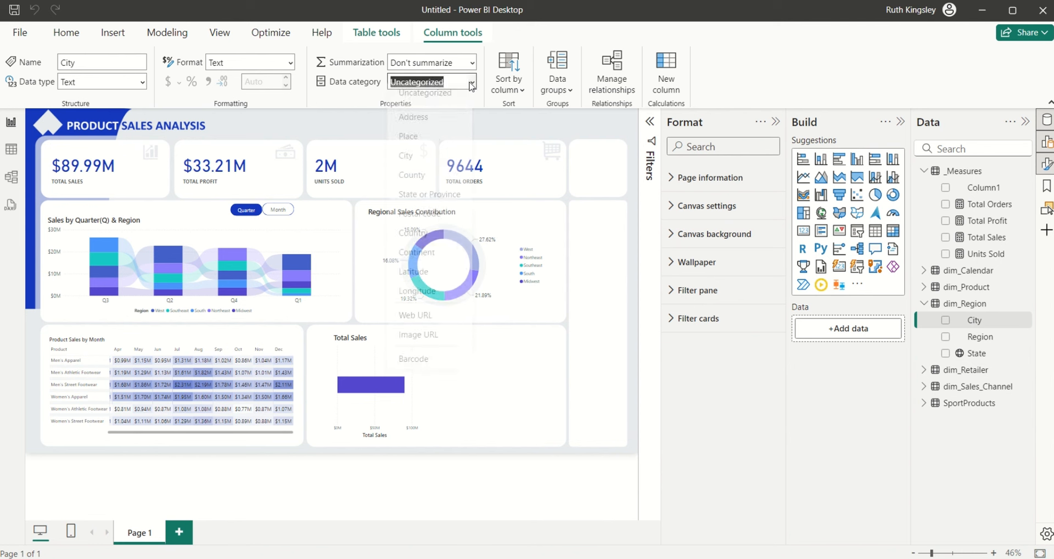
{"action": "left_click", "coordinate": [423, 160]}
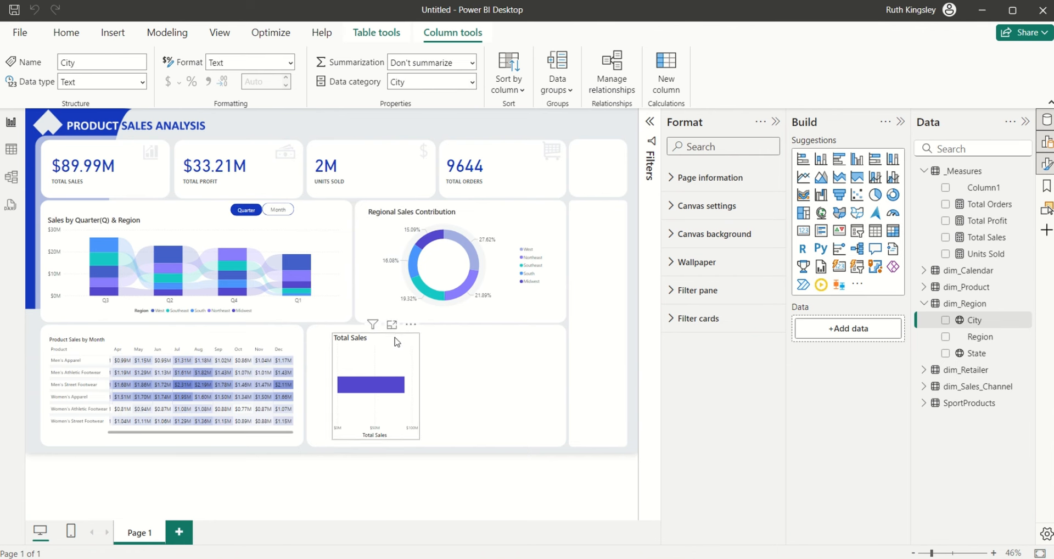
- Move the Total Sales bar chart to its card's left edge and add State to its Y-axis
{"action": "left_click_drag", "start_coordinate": [397, 342], "coordinate": [376, 341]}
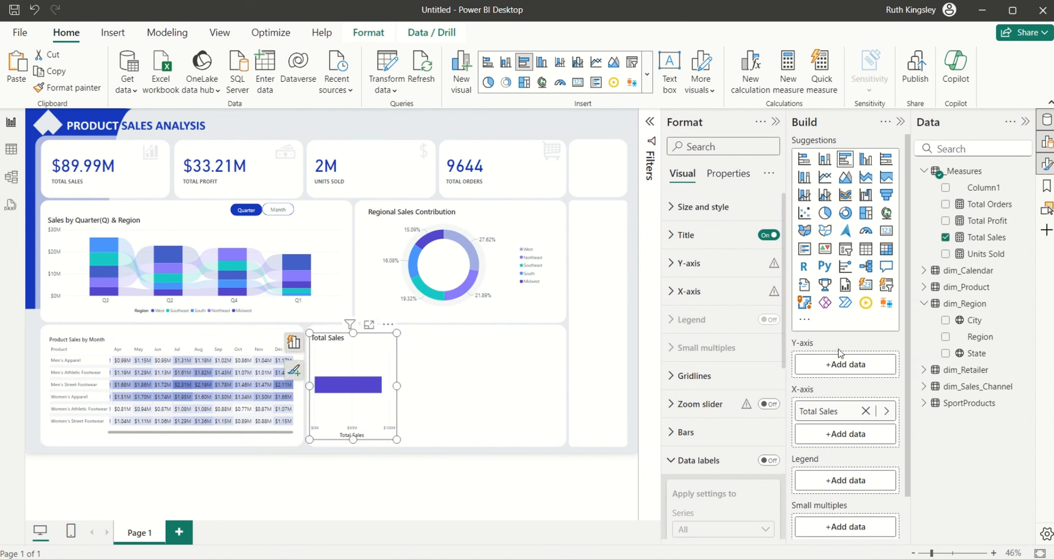
{"action": "left_click", "coordinate": [945, 353]}
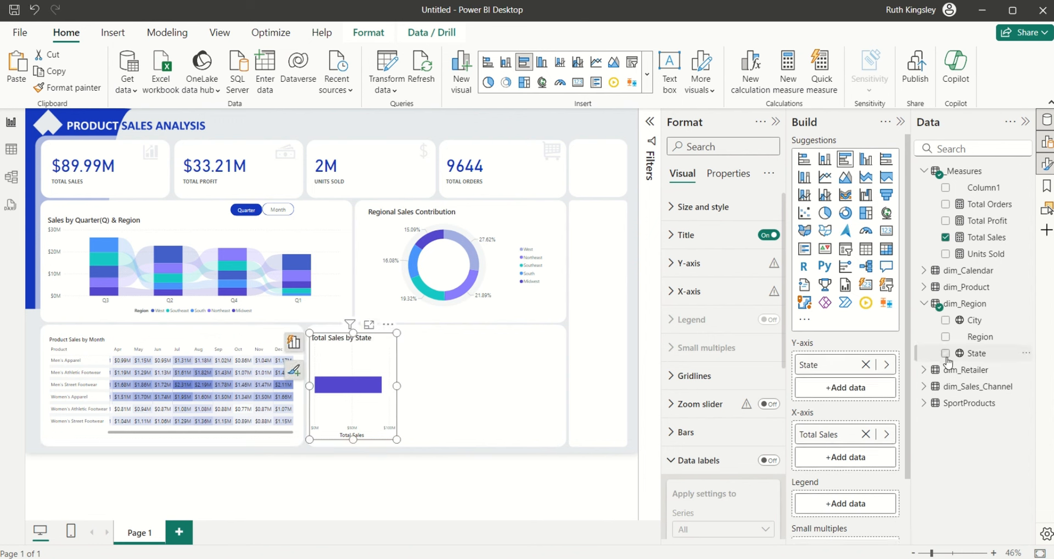
{"action": "left_click", "coordinate": [293, 342]}
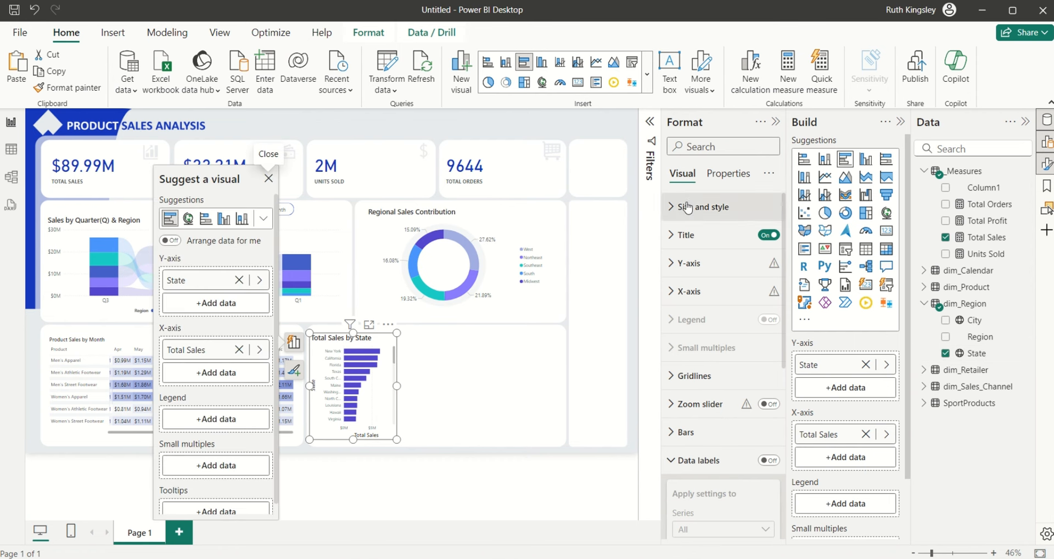
- Filter the bar chart's State field to the top 10 items by Total Sales using a Top N filter
{"action": "left_click", "coordinate": [651, 125]}
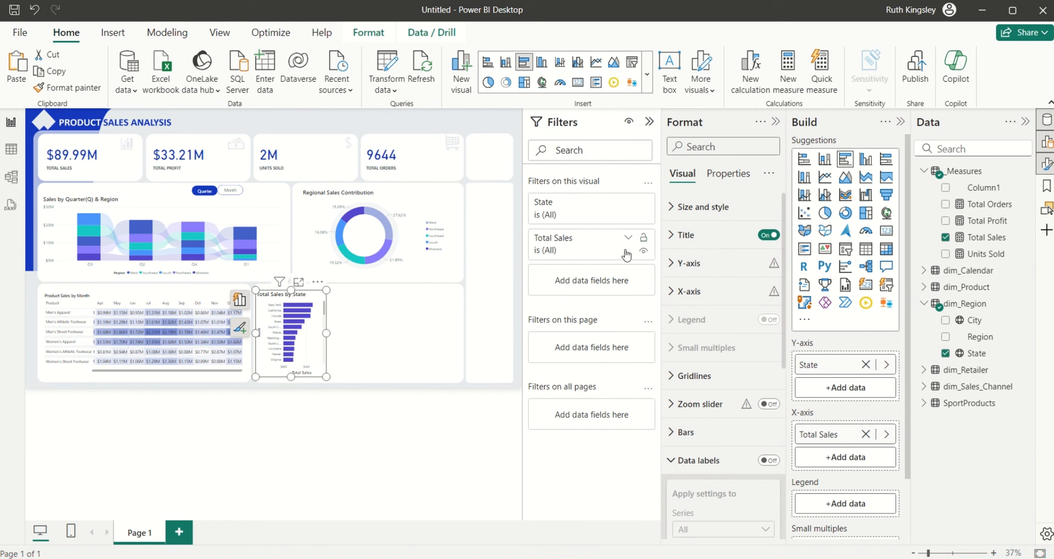
{"action": "left_click", "coordinate": [628, 202]}
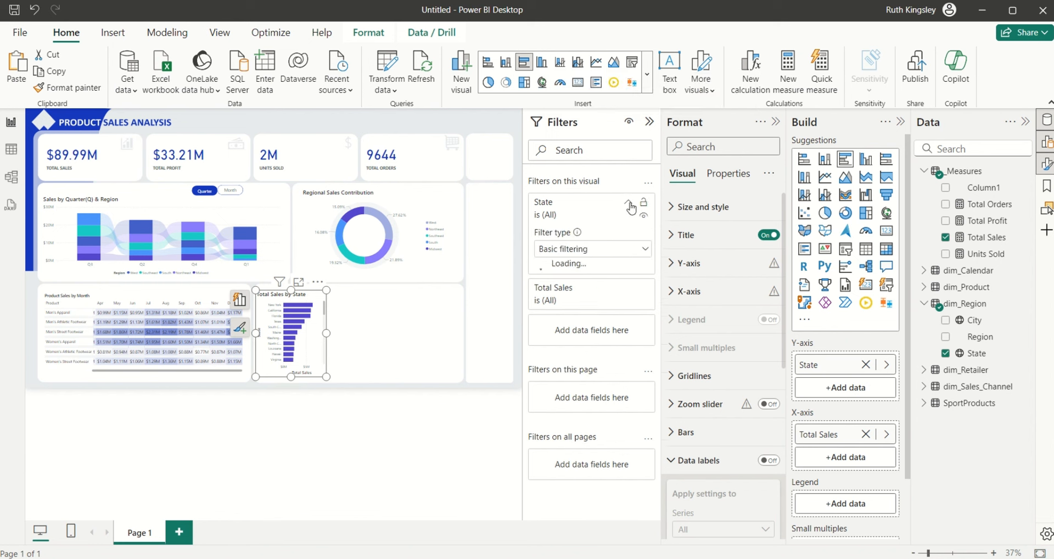
{"action": "left_click", "coordinate": [639, 251]}
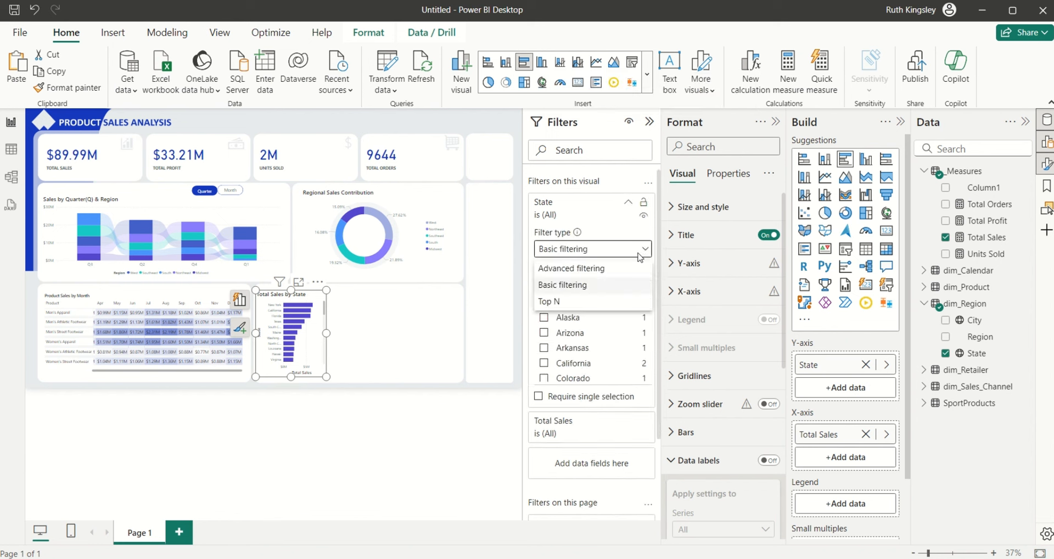
{"action": "left_click", "coordinate": [596, 304]}
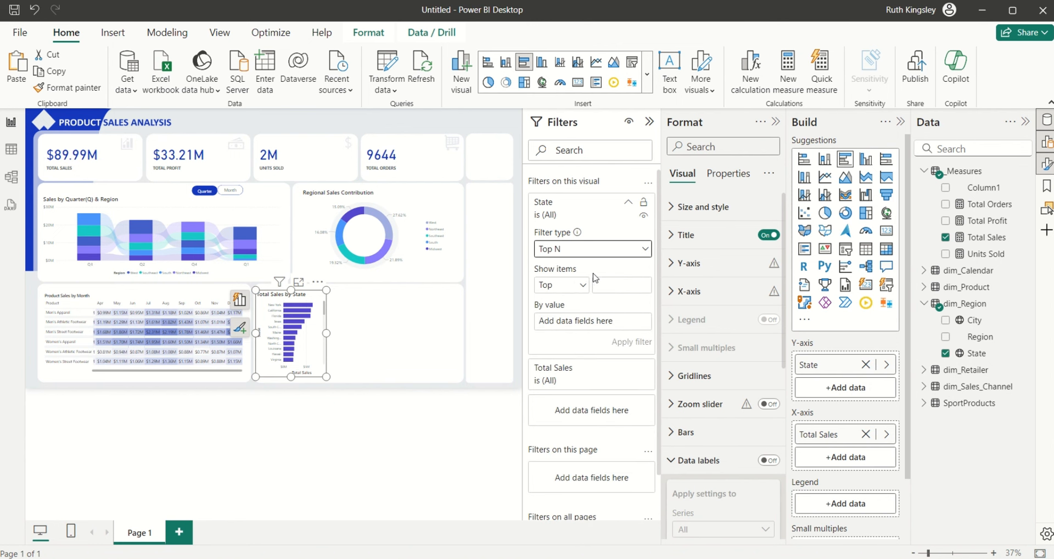
{"action": "left_click", "coordinate": [601, 283]}
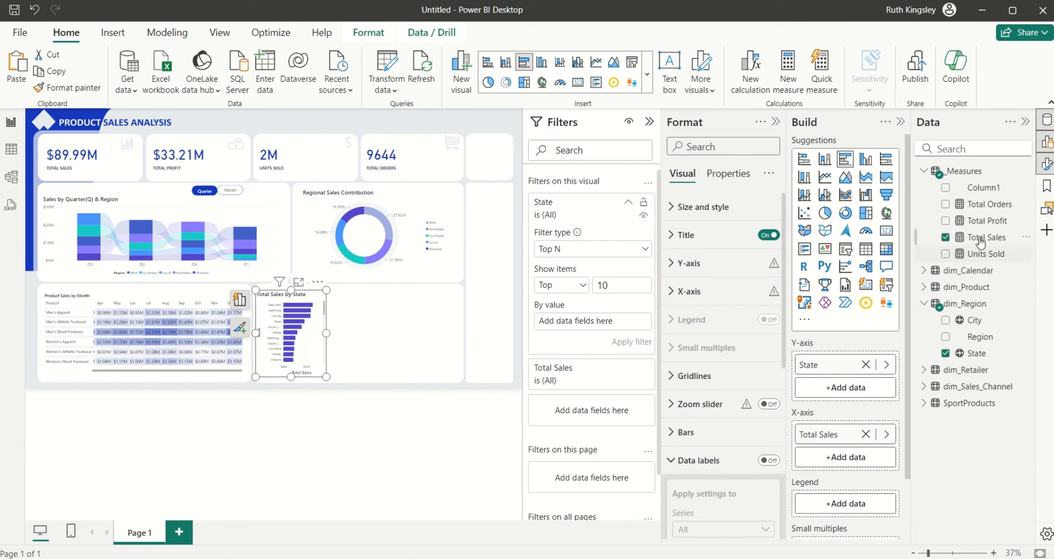
{"action": "left_click_drag", "start_coordinate": [987, 237], "coordinate": [607, 324]}
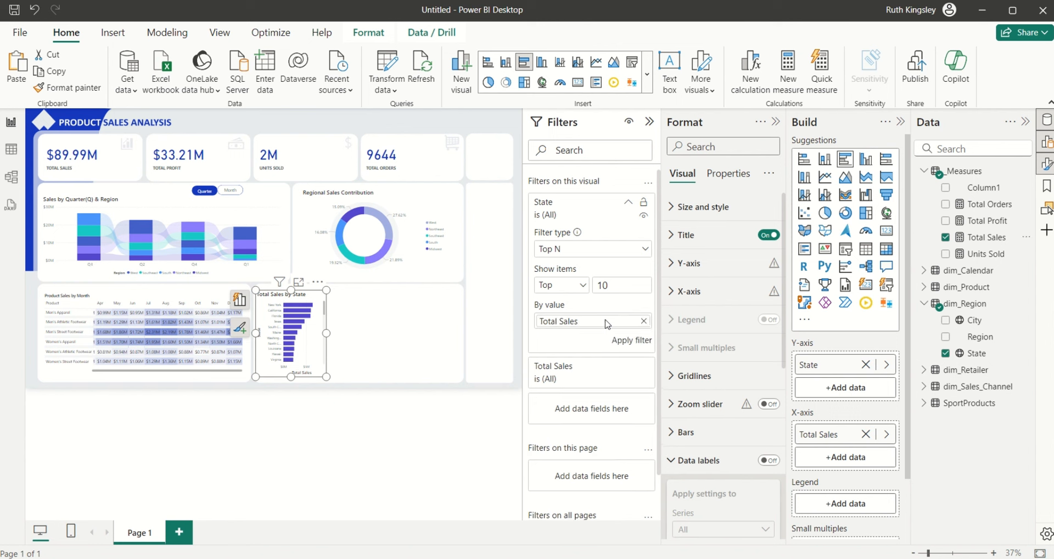
{"action": "left_click", "coordinate": [631, 340]}
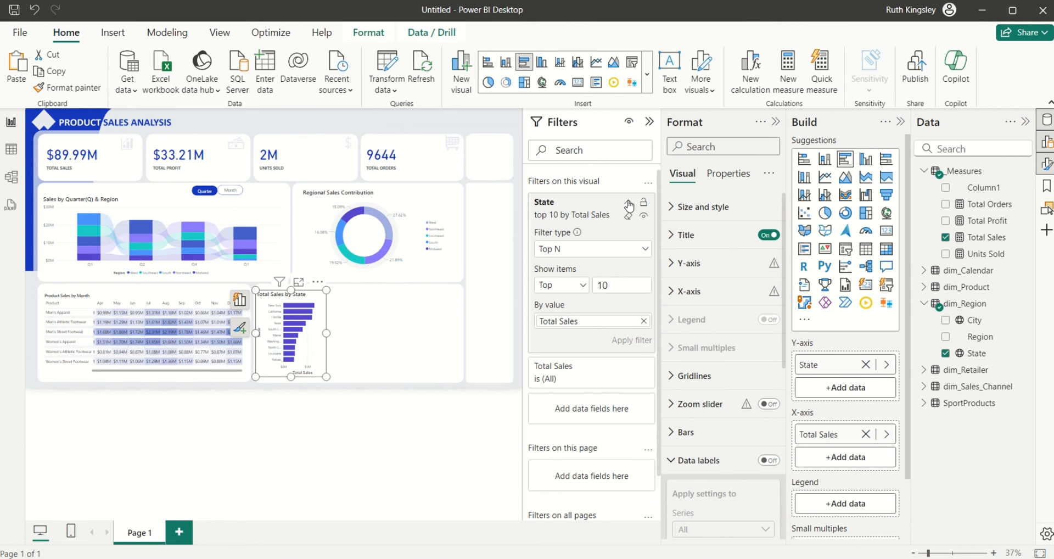
{"action": "left_click", "coordinate": [629, 206]}
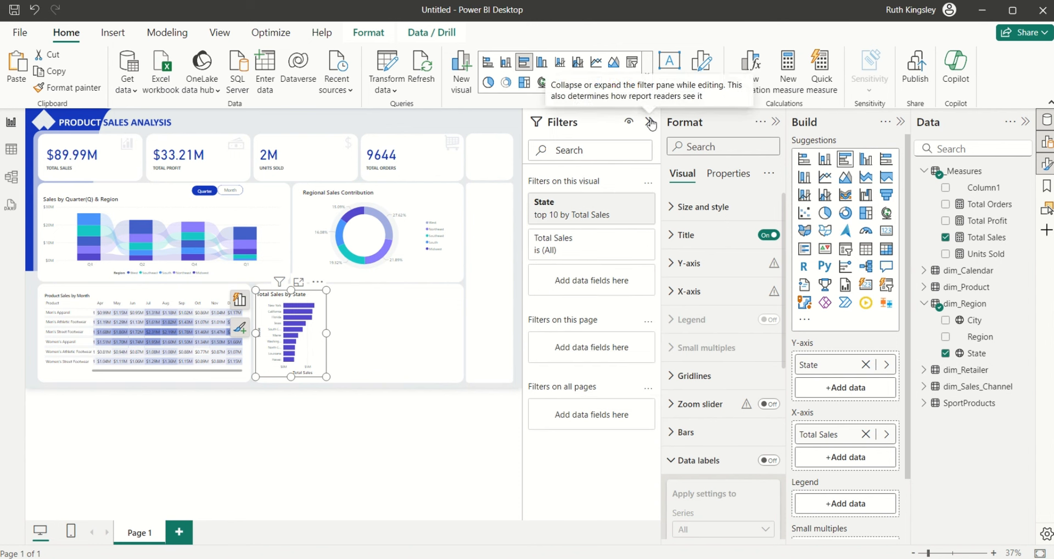
{"action": "left_click", "coordinate": [651, 122]}
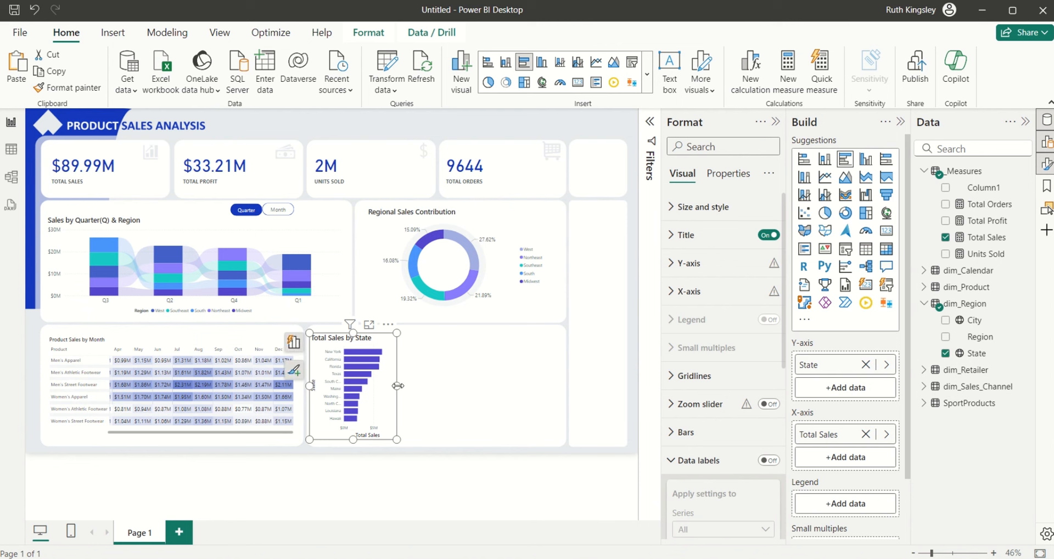
- Widen the state bar chart slightly and change its title to "Top 10 Locations"
{"action": "left_click_drag", "start_coordinate": [397, 387], "coordinate": [413, 393]}
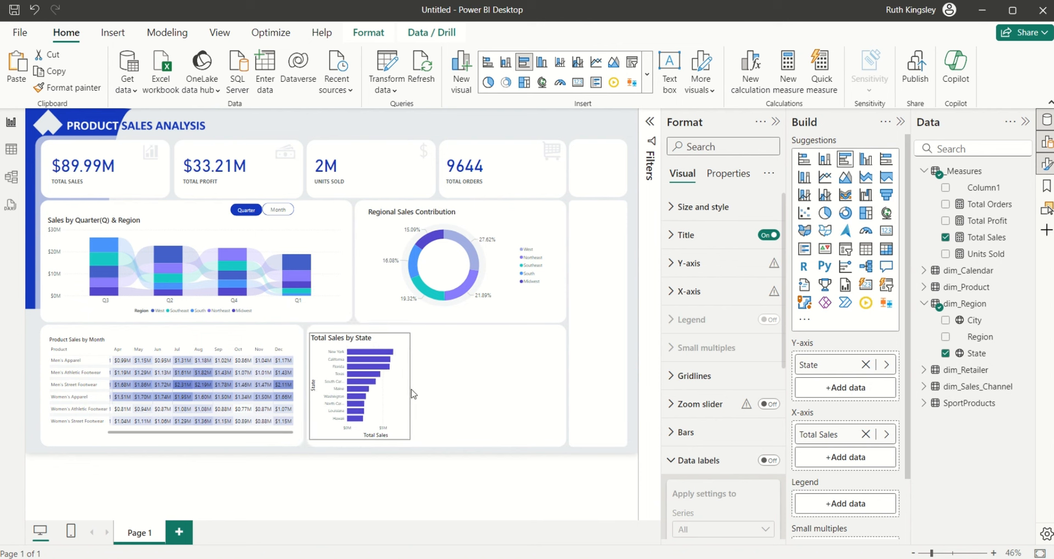
{"action": "left_click", "coordinate": [681, 235]}
{"action": "left_click_drag", "start_coordinate": [750, 306], "coordinate": [675, 305]}
{"action": "type", "text": "Top 10 Locations"}
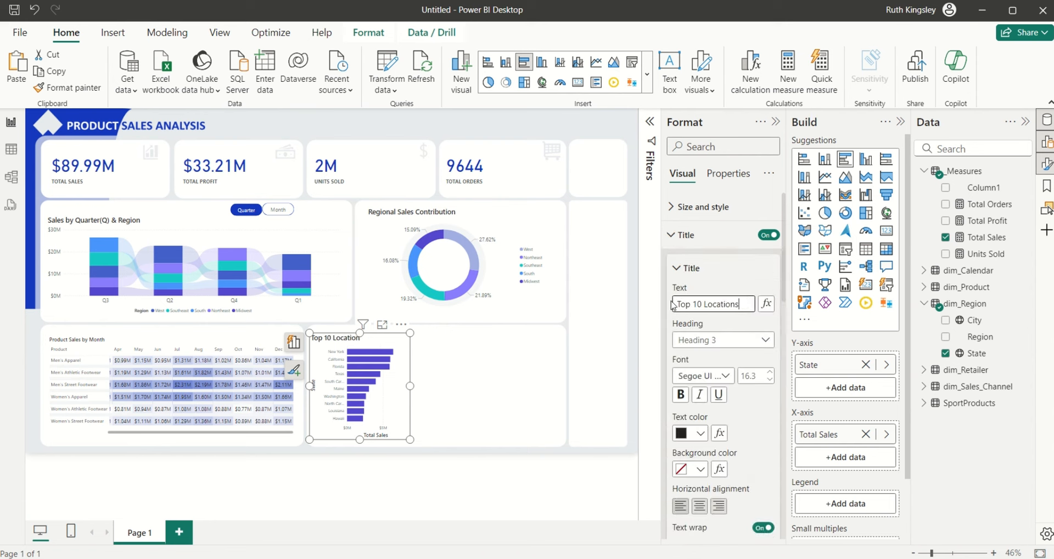
{"action": "left_click", "coordinate": [673, 238]}
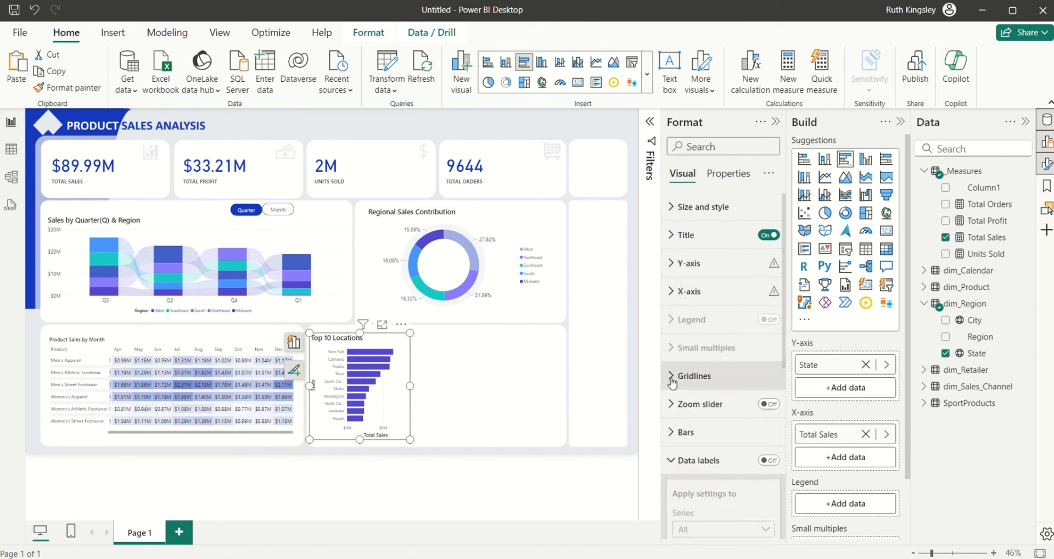
- Turn off the Top 10 Locations chart's vertical gridlines and its X-axis values and title
{"action": "left_click", "coordinate": [672, 378]}
{"action": "left_click", "coordinate": [761, 410]}
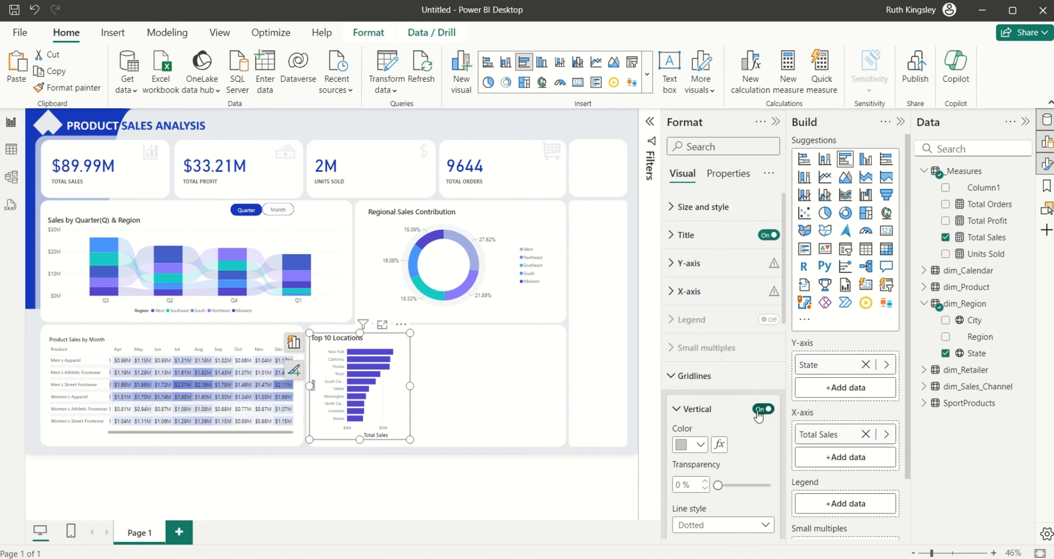
{"action": "left_click", "coordinate": [671, 378]}
{"action": "left_click", "coordinate": [675, 293]}
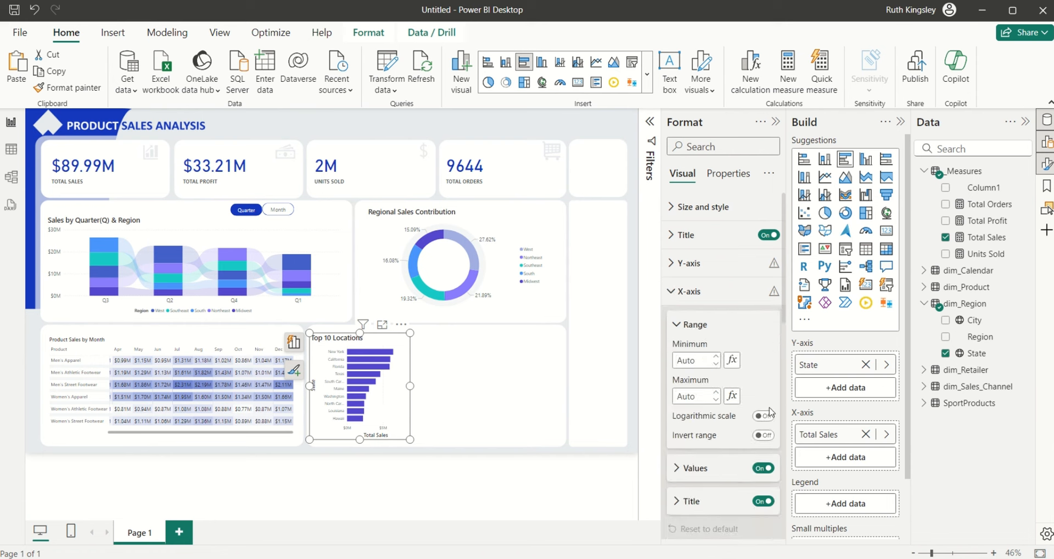
{"action": "left_click", "coordinate": [764, 501]}
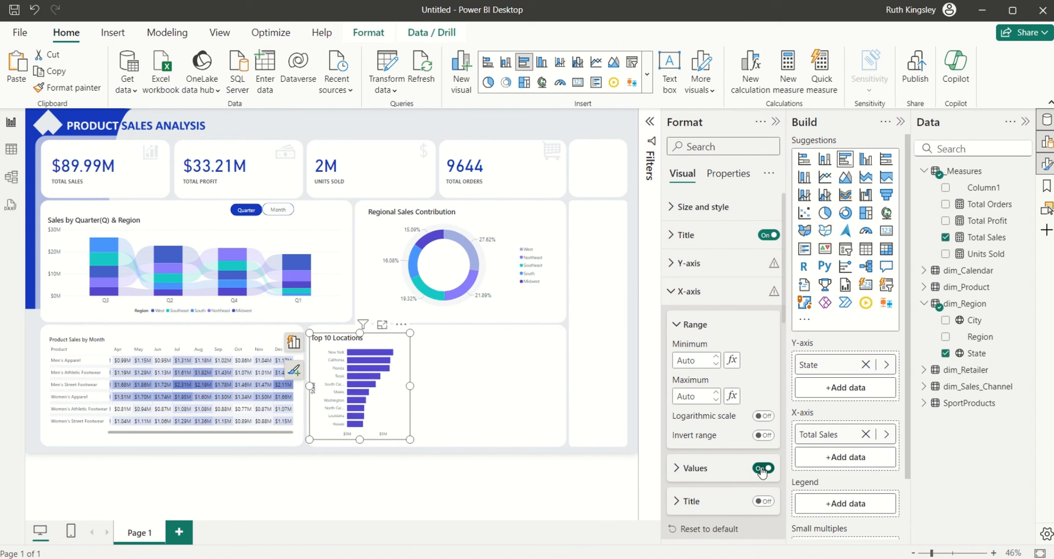
{"action": "left_click", "coordinate": [671, 291]}
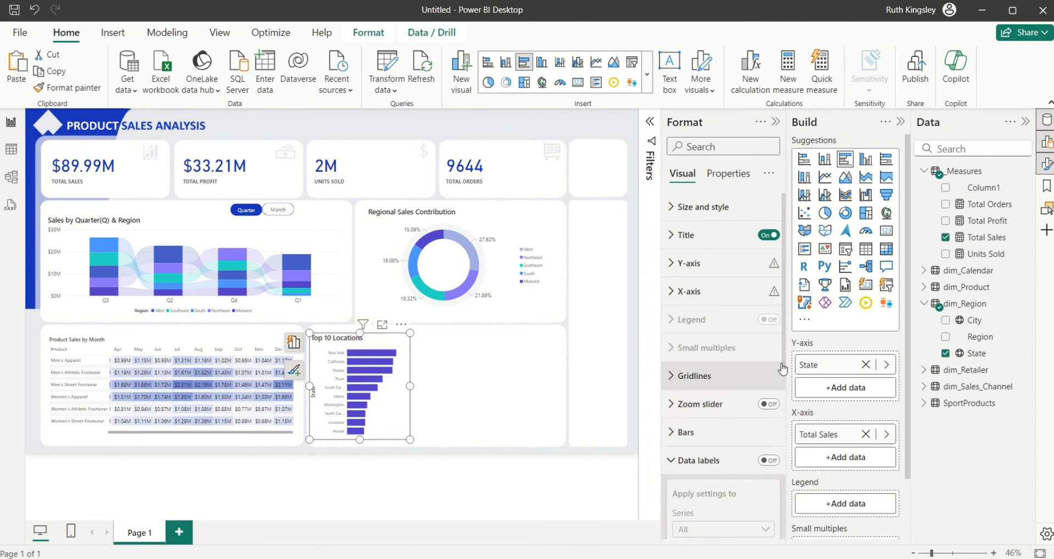
- Turn on data labels for the Top 10 Locations bar chart
{"action": "left_click_drag", "start_coordinate": [784, 364], "coordinate": [783, 408]}
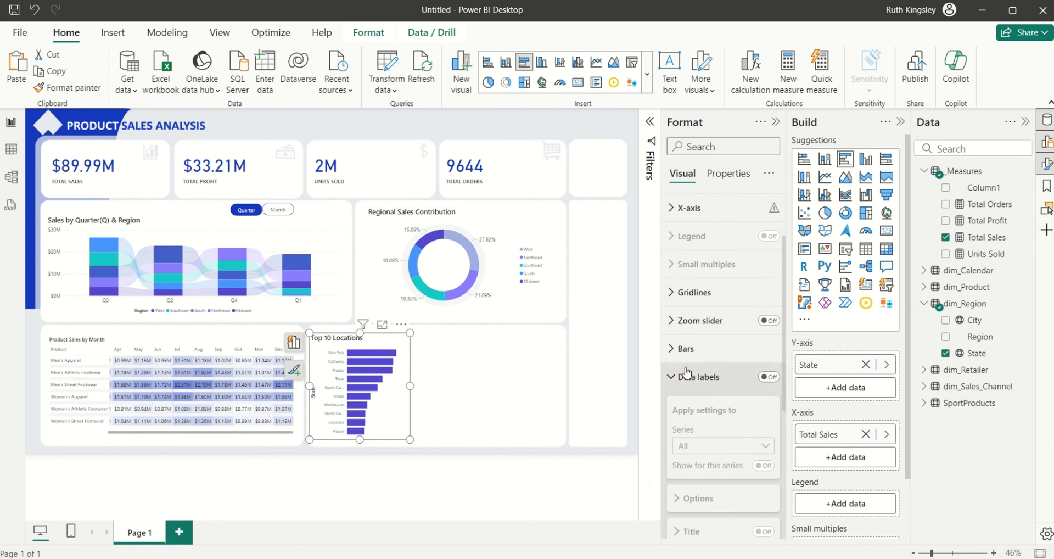
{"action": "left_click", "coordinate": [777, 379]}
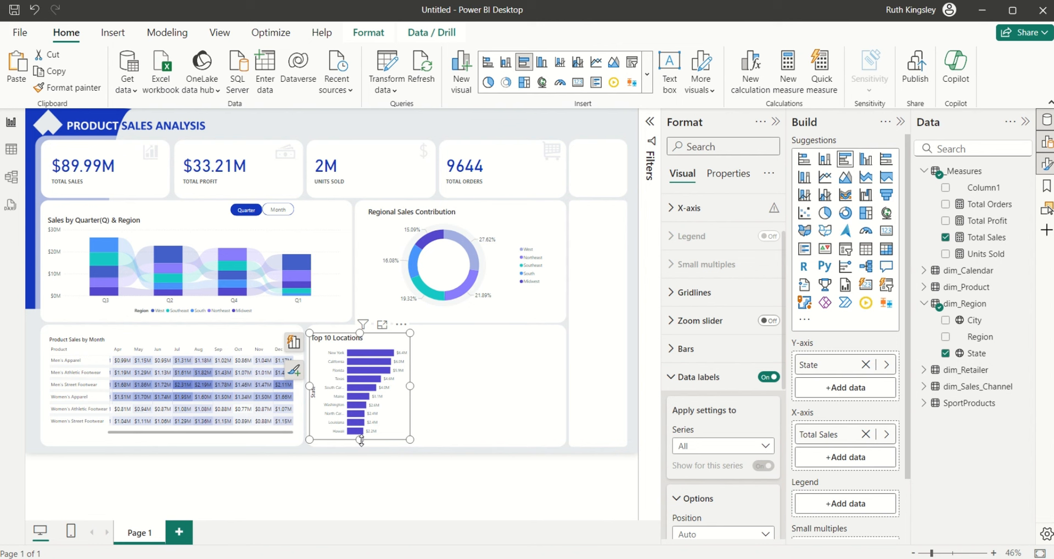
{"action": "mouse_move", "coordinate": [360, 439]}
{"action": "left_mouse_down"}
{"action": "mouse_move", "coordinate": [362, 451]}
{"action": "mouse_move", "coordinate": [369, 443]}
{"action": "left_mouse_up"}
{"action": "left_click", "coordinate": [551, 344]}
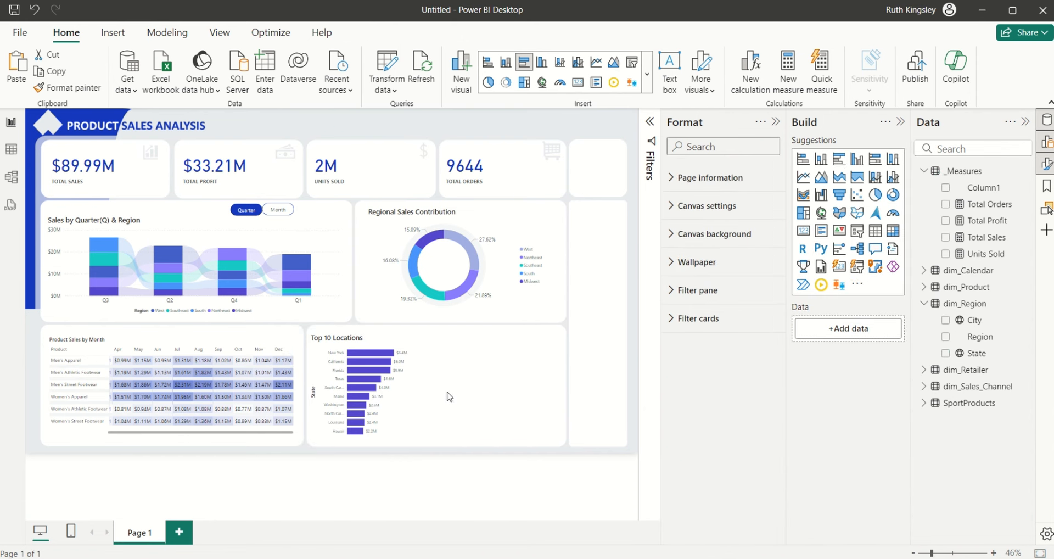
- Turn off the Y-axis title of the Top 10 Locations bar chart
{"action": "left_click", "coordinate": [404, 392]}
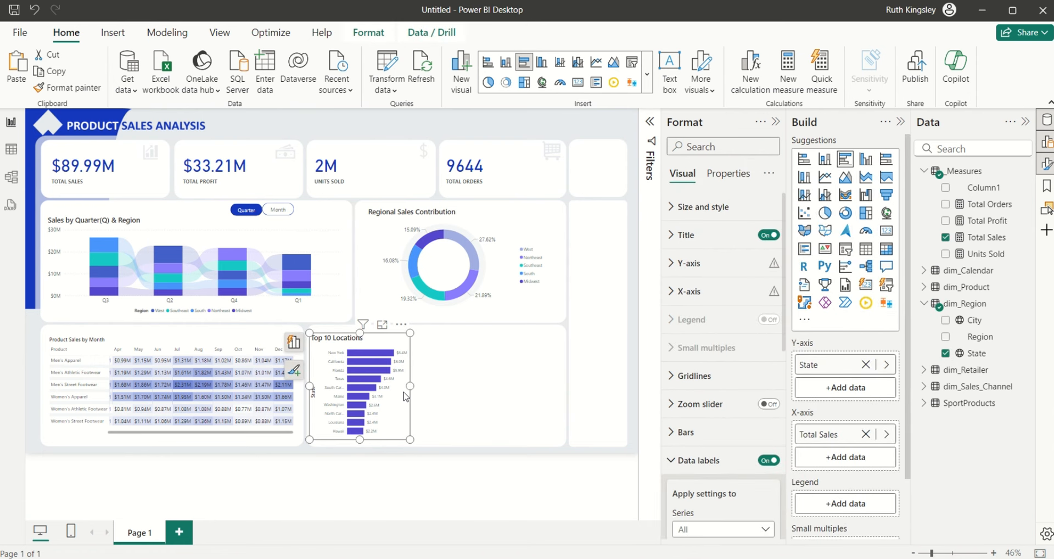
{"action": "left_click", "coordinate": [678, 263]}
{"action": "left_click", "coordinate": [763, 506]}
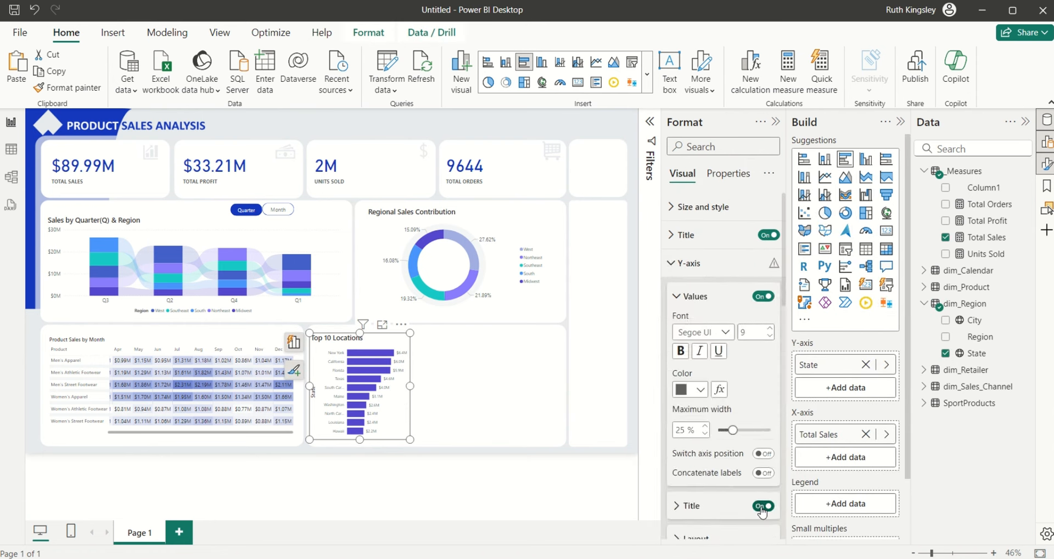
{"action": "left_click", "coordinate": [437, 379]}
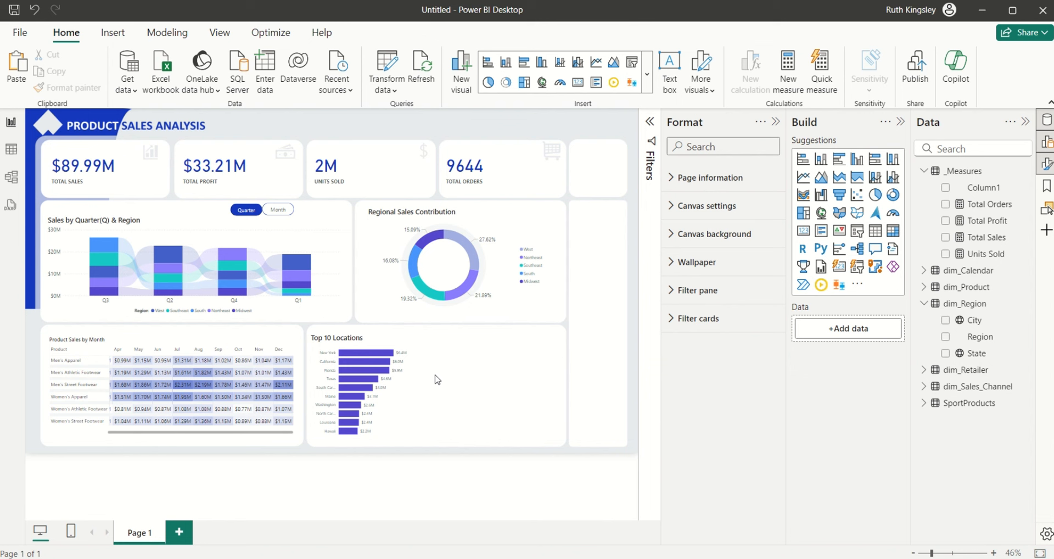
- Add a shape map beside the Top 10 Locations bars, with State as location and Total Sales as color saturation
{"action": "left_click", "coordinate": [859, 213]}
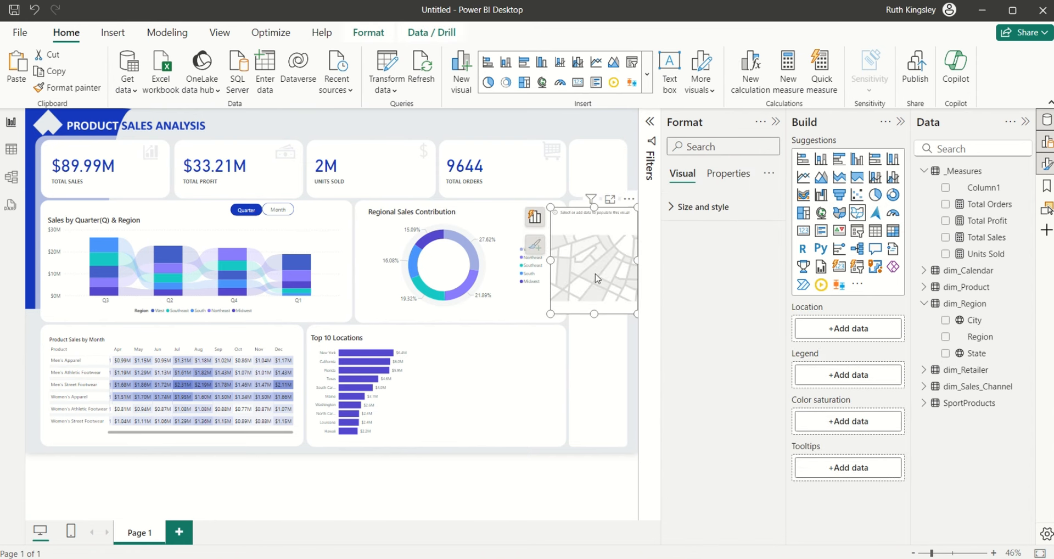
{"action": "left_click_drag", "start_coordinate": [603, 280], "coordinate": [470, 406]}
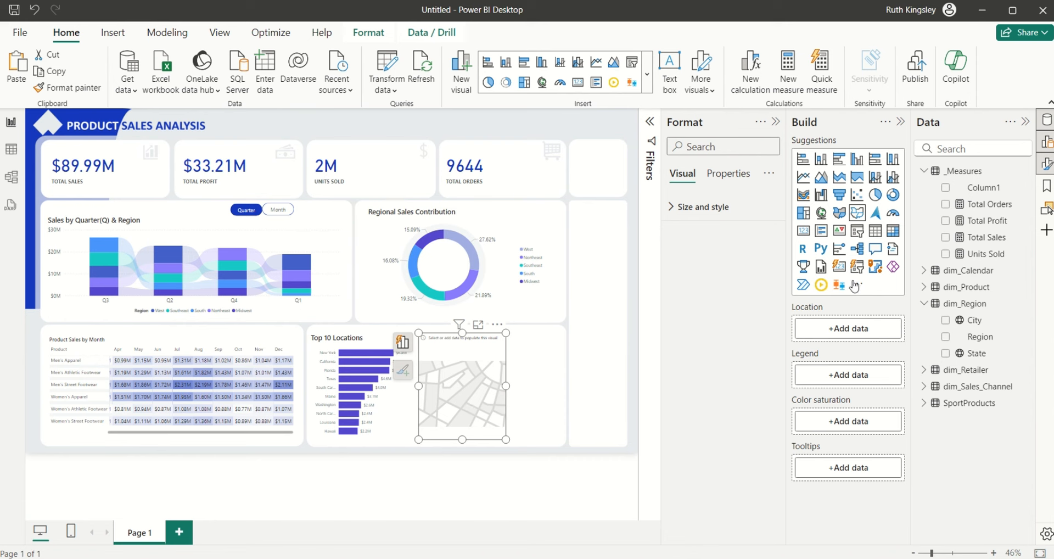
{"action": "left_click", "coordinate": [947, 240]}
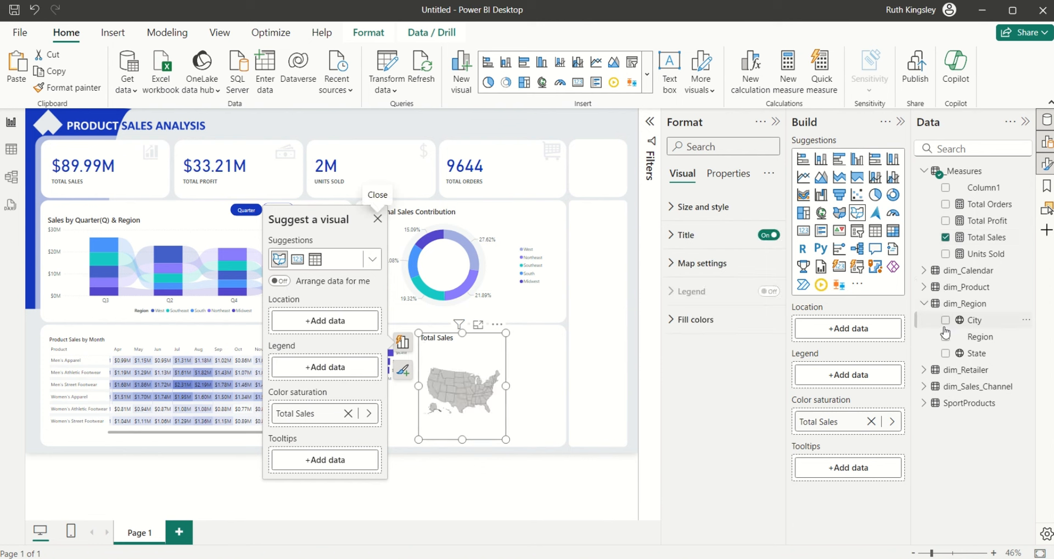
{"action": "left_click", "coordinate": [945, 353]}
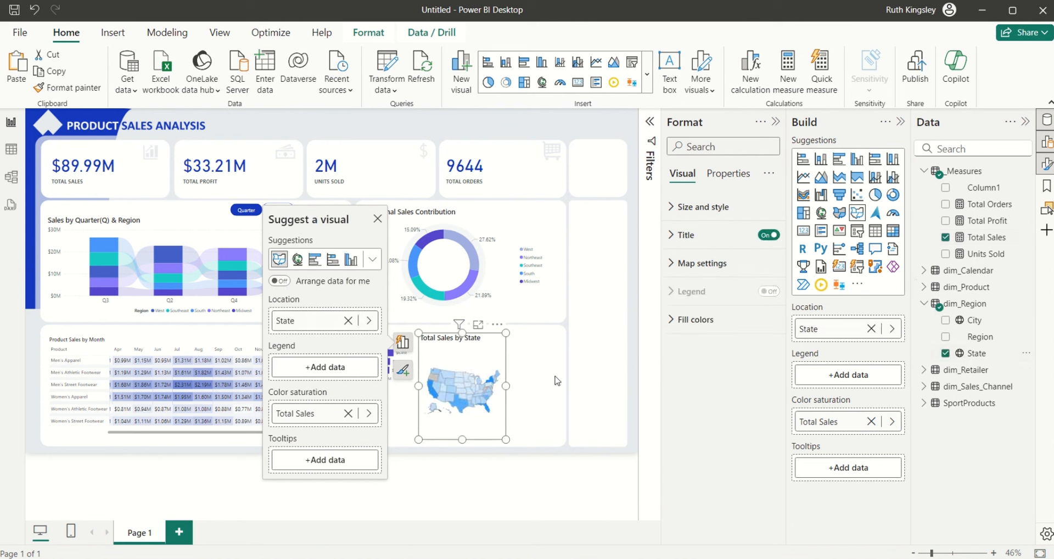
- Widen the state map to fill the rest of its panel and set its maximum fill color to dark blue
{"action": "left_click_drag", "start_coordinate": [506, 386], "coordinate": [563, 391]}
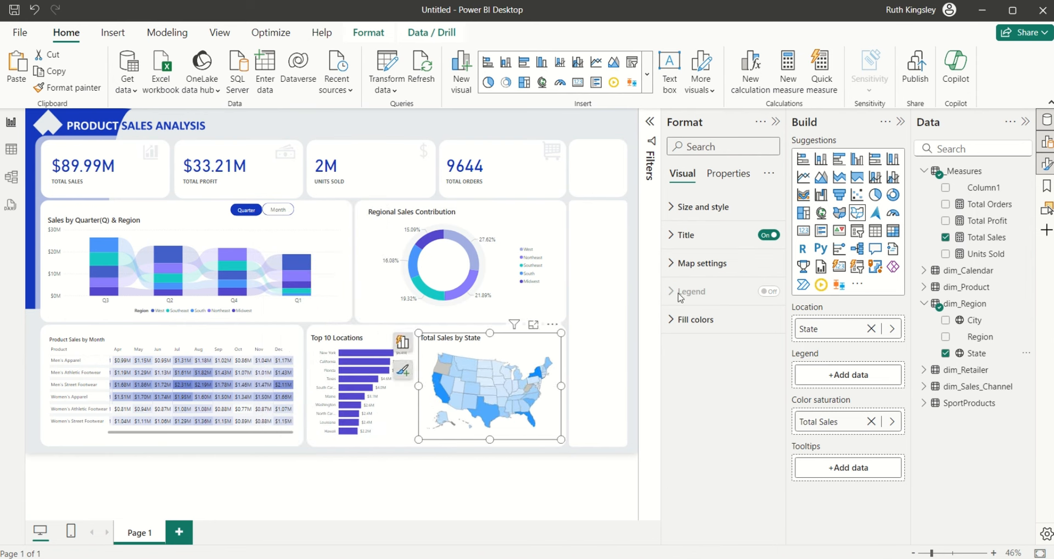
{"action": "left_click", "coordinate": [674, 324]}
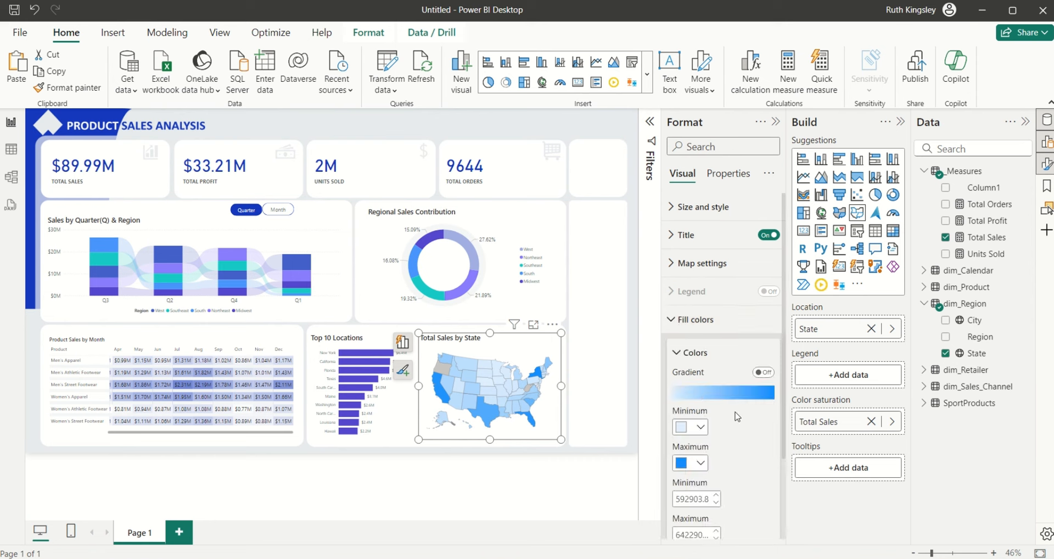
{"action": "left_click", "coordinate": [702, 464]}
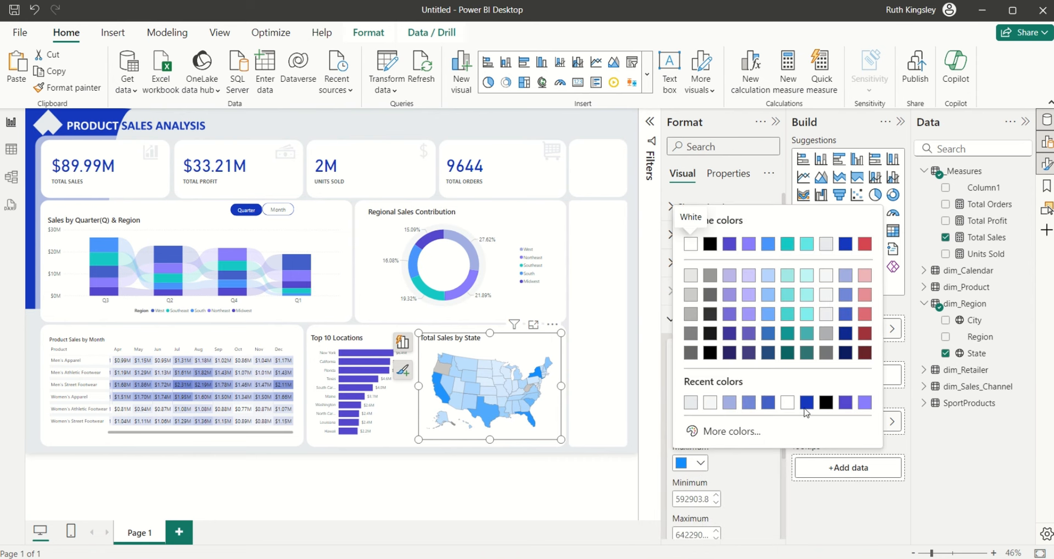
{"action": "left_click", "coordinate": [769, 404]}
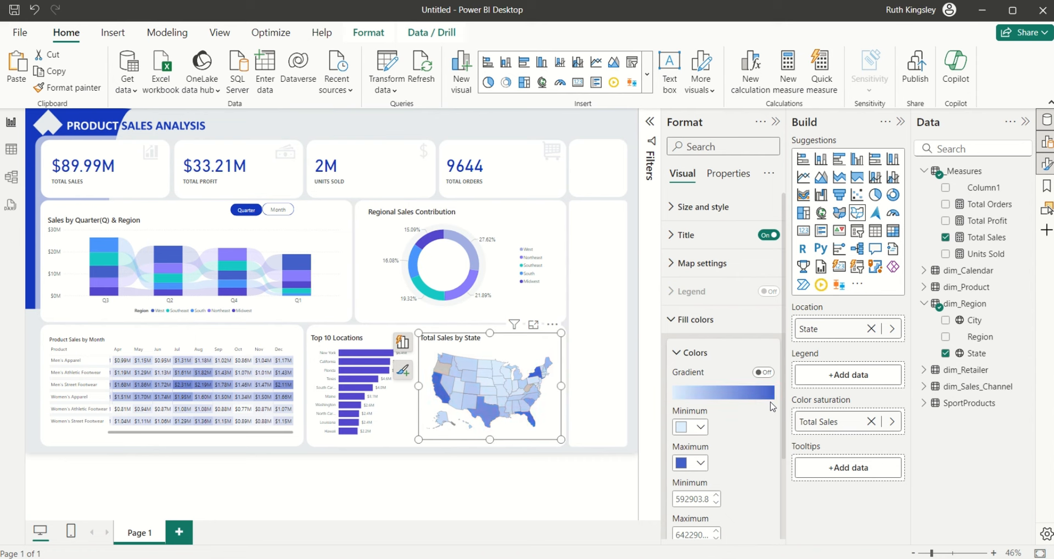
{"action": "left_click", "coordinate": [563, 265]}
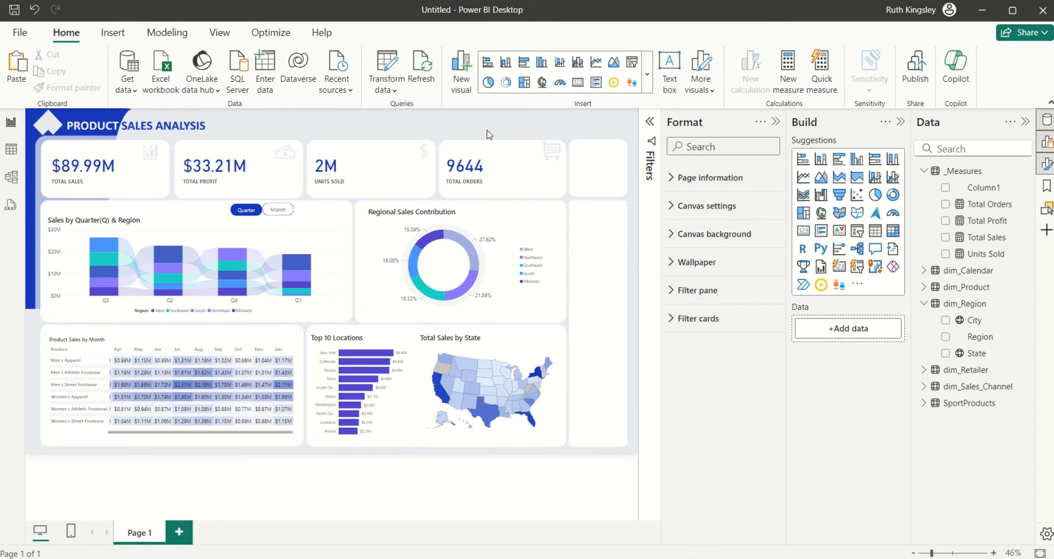
- Add a button slicer on the Region field and lay its buttons out in 1 column
{"action": "left_click", "coordinate": [859, 268]}
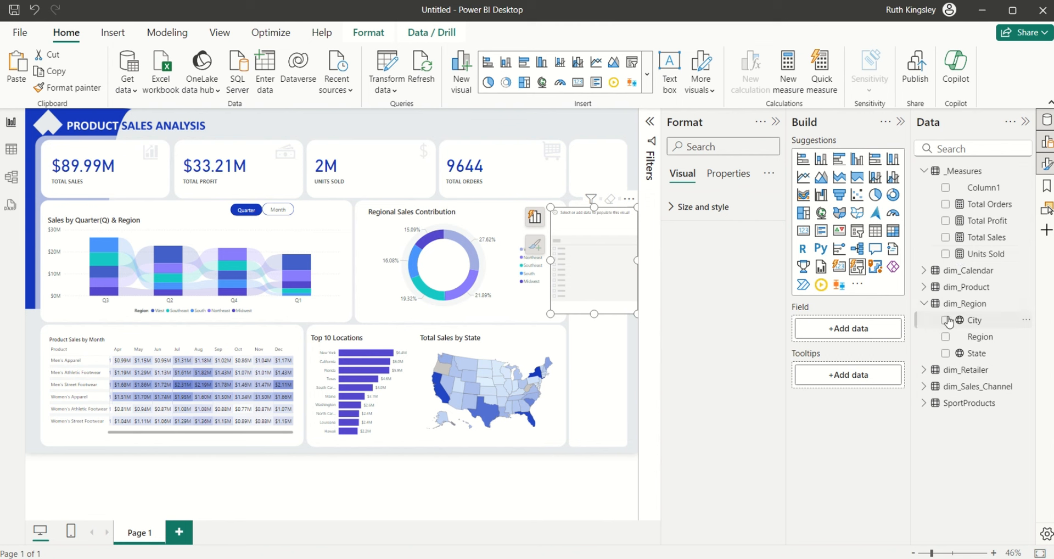
{"action": "left_click", "coordinate": [946, 337]}
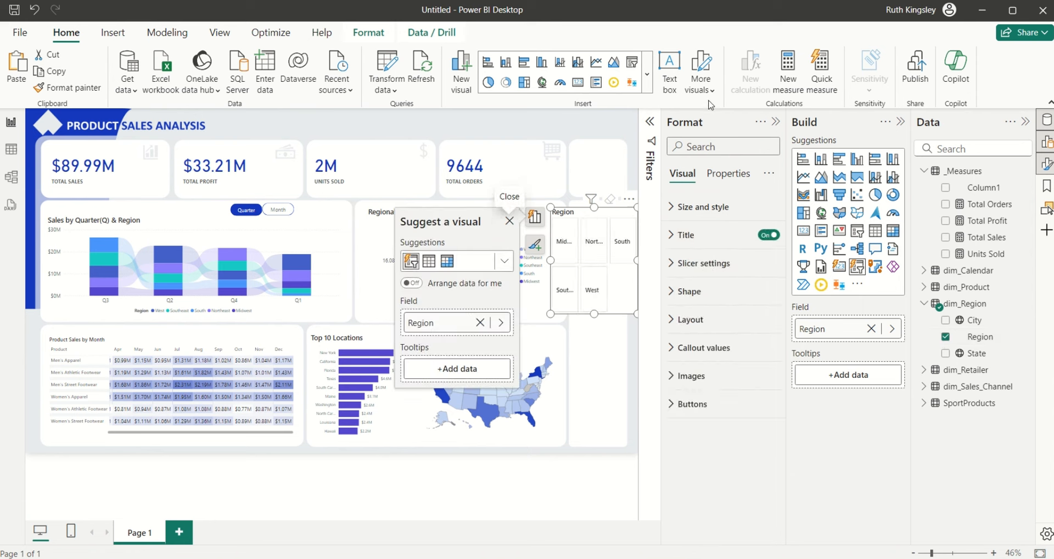
{"action": "left_click", "coordinate": [681, 324]}
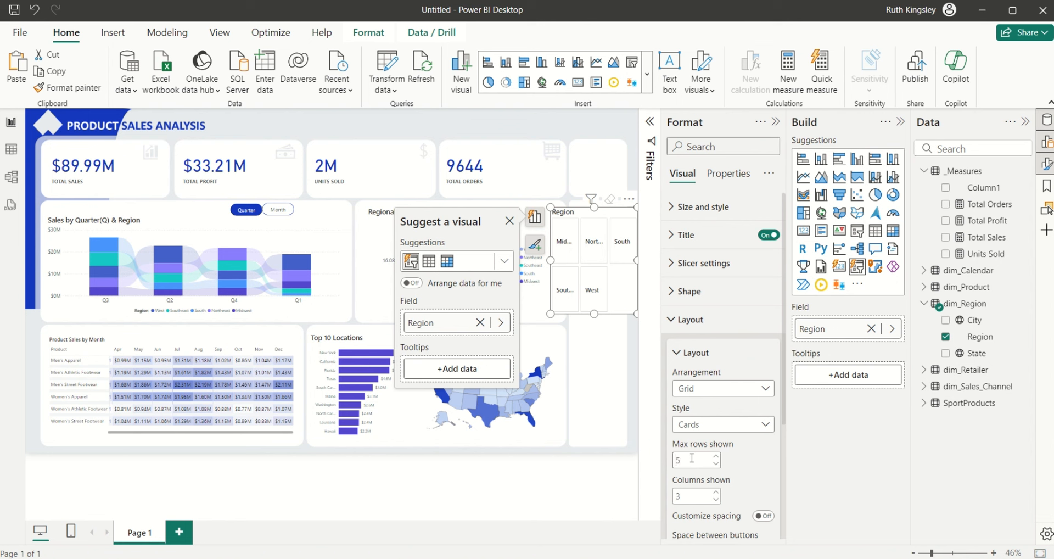
{"action": "left_click", "coordinate": [692, 458]}
{"action": "left_click", "coordinate": [687, 497]}
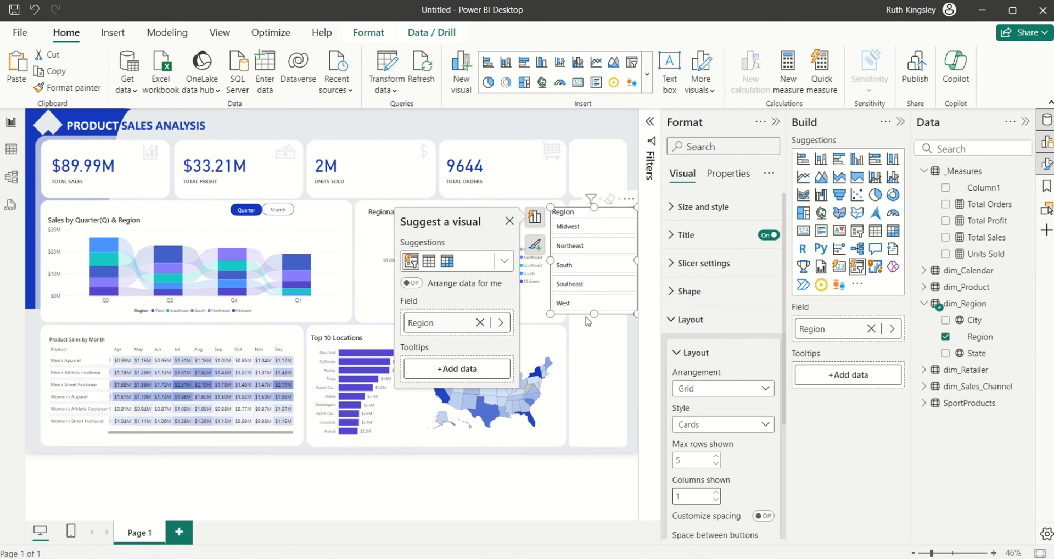
- Resize the region slicer to fit the tall empty panel beside the donut chart and state map
{"action": "left_click_drag", "start_coordinate": [595, 312], "coordinate": [601, 449]}
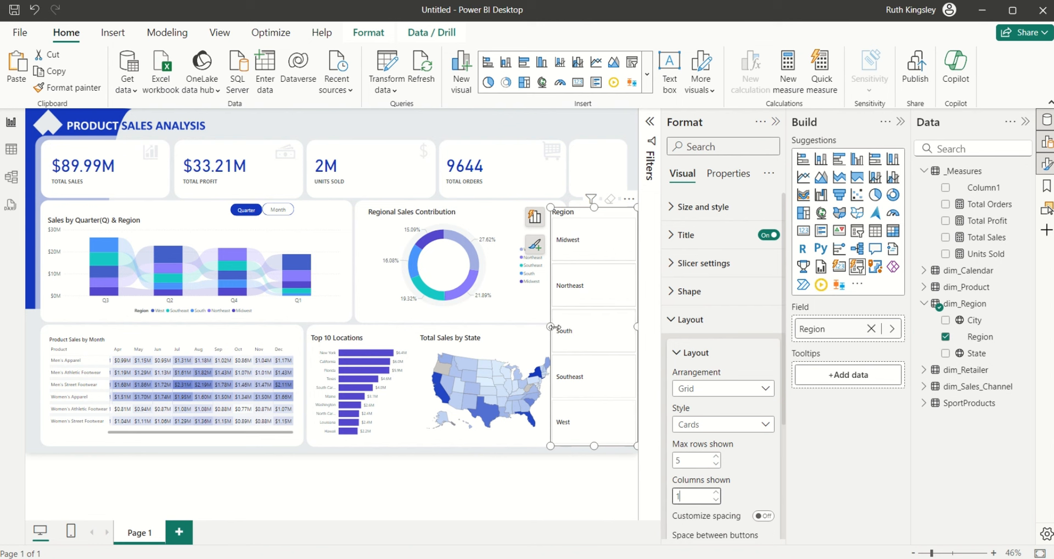
{"action": "left_click_drag", "start_coordinate": [553, 327], "coordinate": [572, 333]}
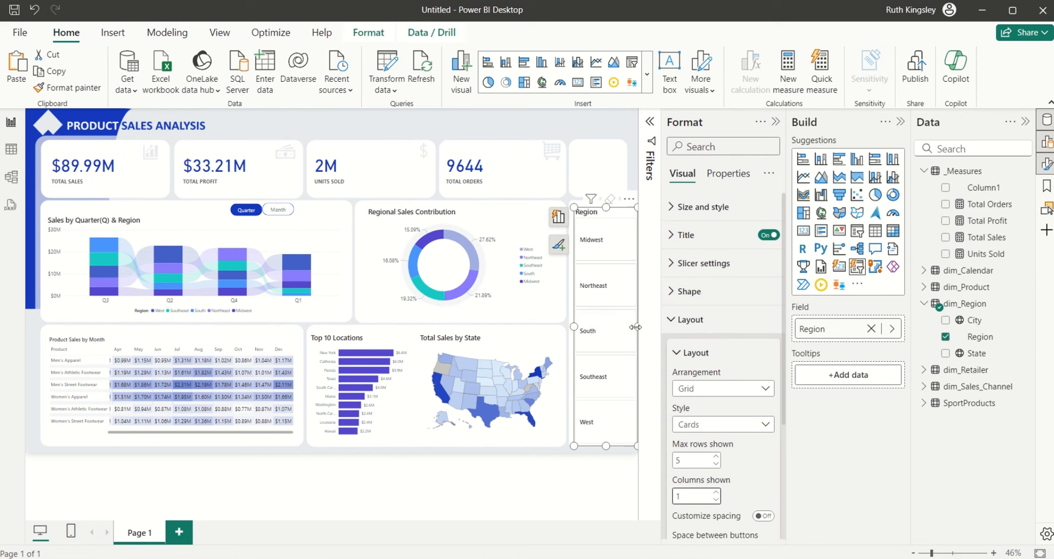
{"action": "left_click_drag", "start_coordinate": [636, 327], "coordinate": [624, 326]}
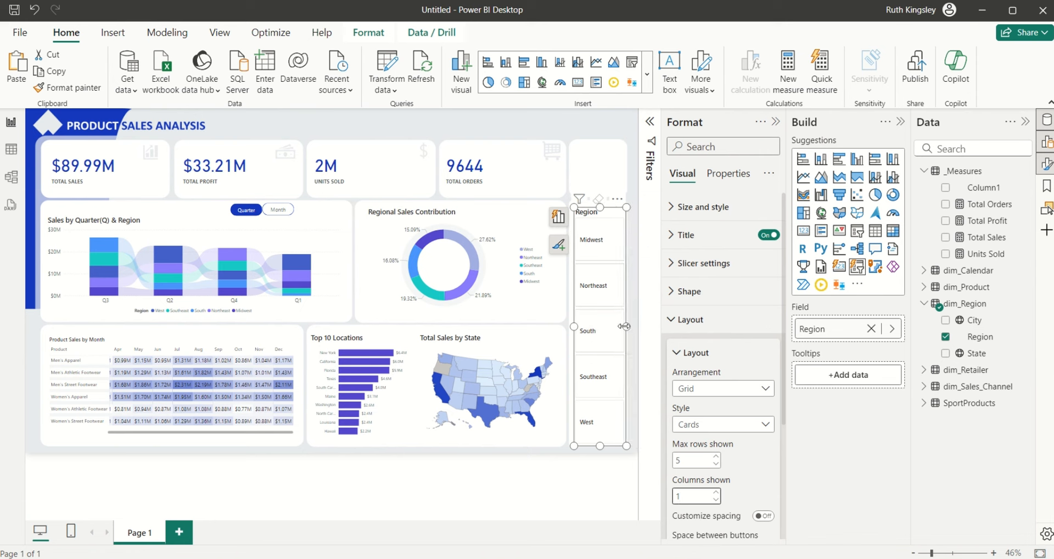
- Change the region slicer's title to "Select Region"
{"action": "left_click", "coordinate": [682, 235]}
{"action": "left_click", "coordinate": [678, 304]}
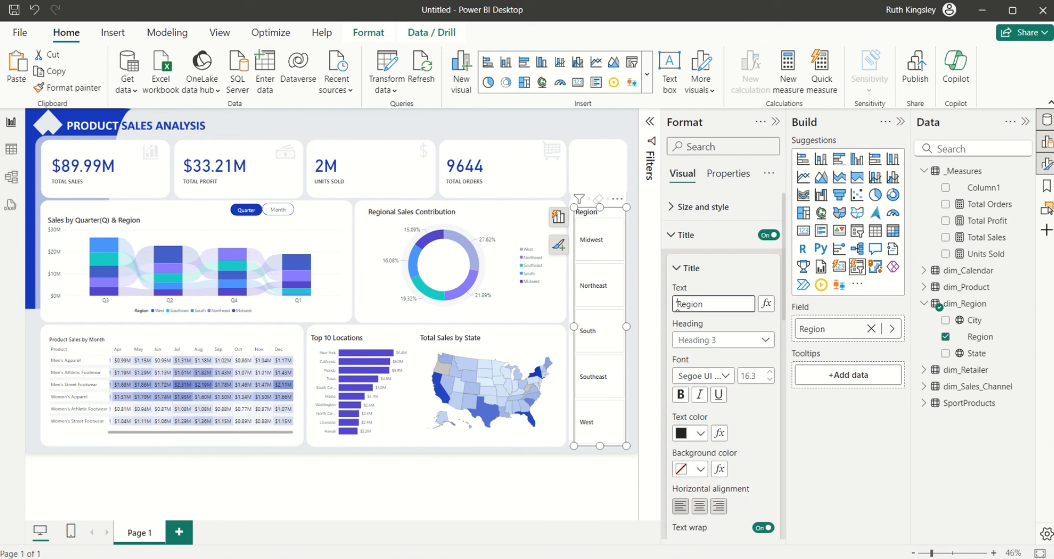
{"action": "type", "text": "Select"}
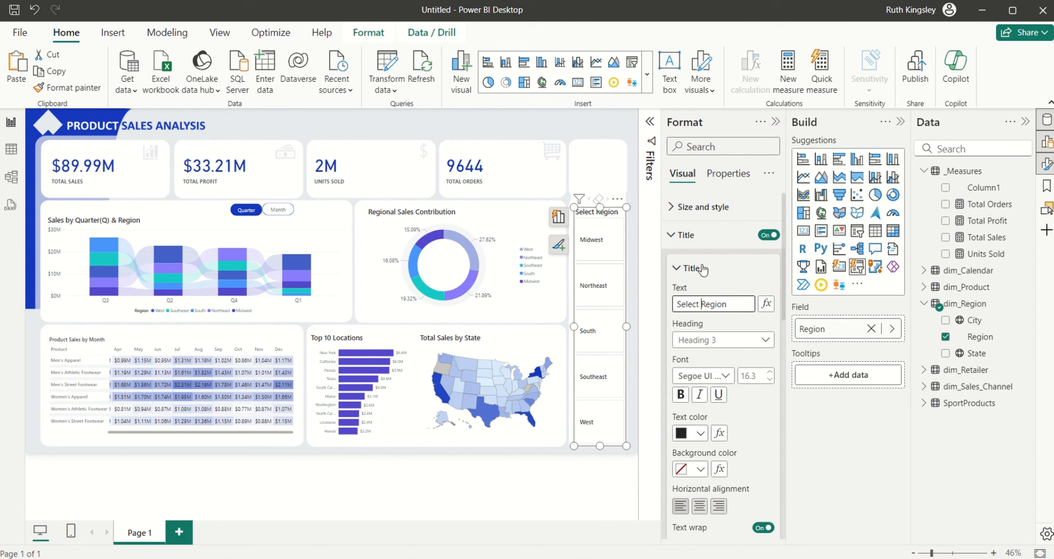
{"action": "left_click", "coordinate": [681, 235]}
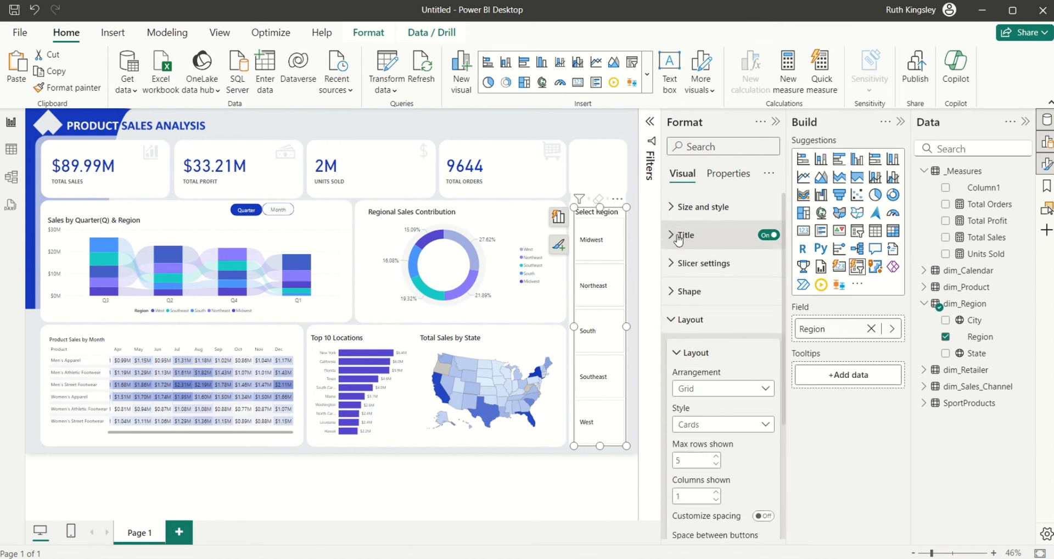
- Center the callout values horizontally in the region slicer's buttons
{"action": "left_click", "coordinate": [684, 319]}
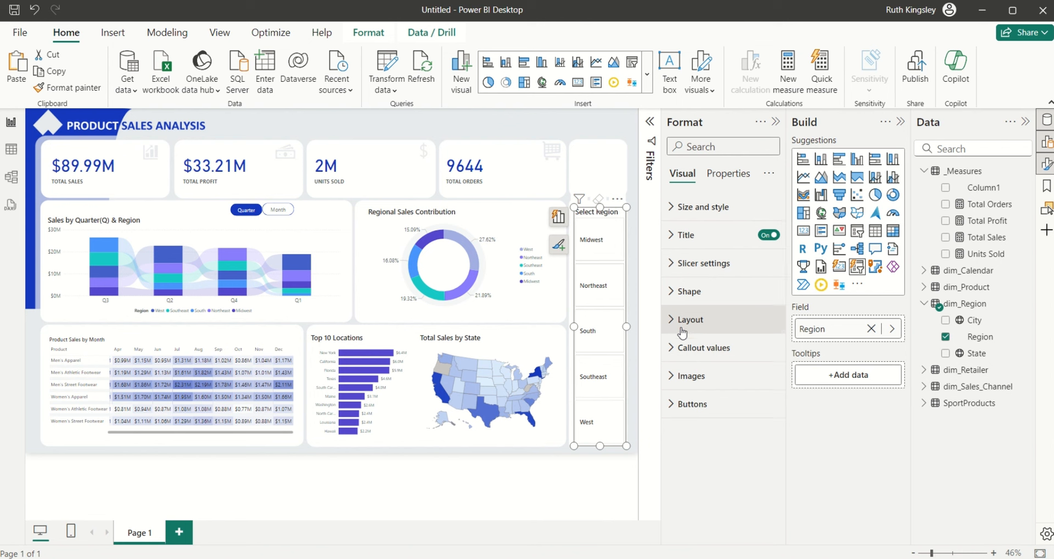
{"action": "left_click", "coordinate": [684, 347]}
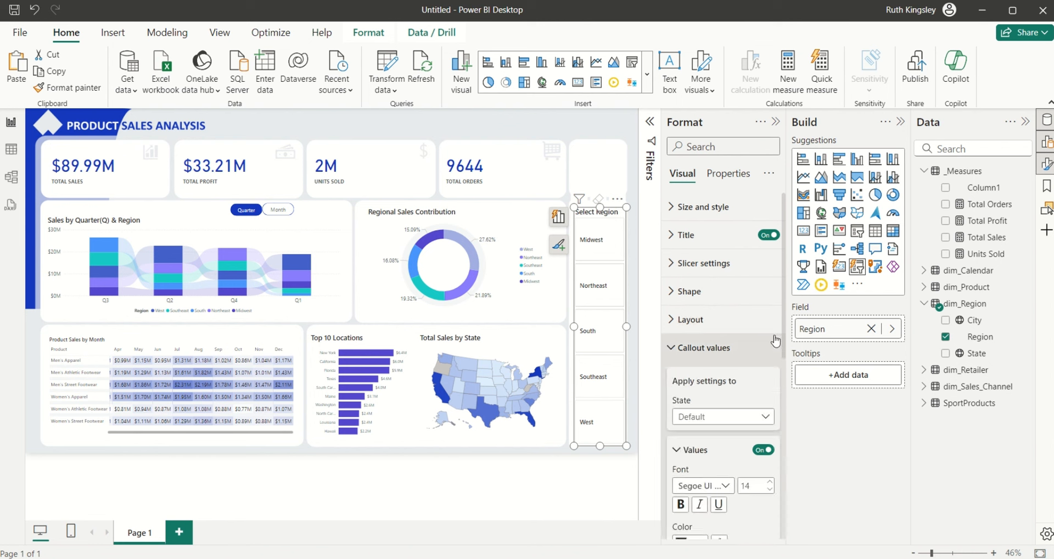
{"action": "scroll", "coordinate": [785, 327], "scroll_direction": "down", "scroll_amount": 5}
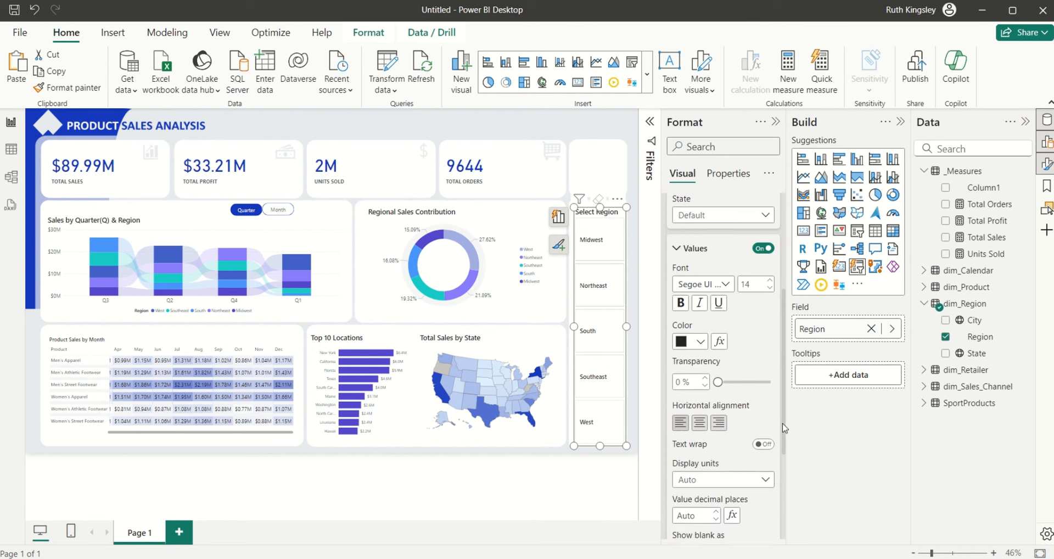
{"action": "left_click", "coordinate": [699, 408]}
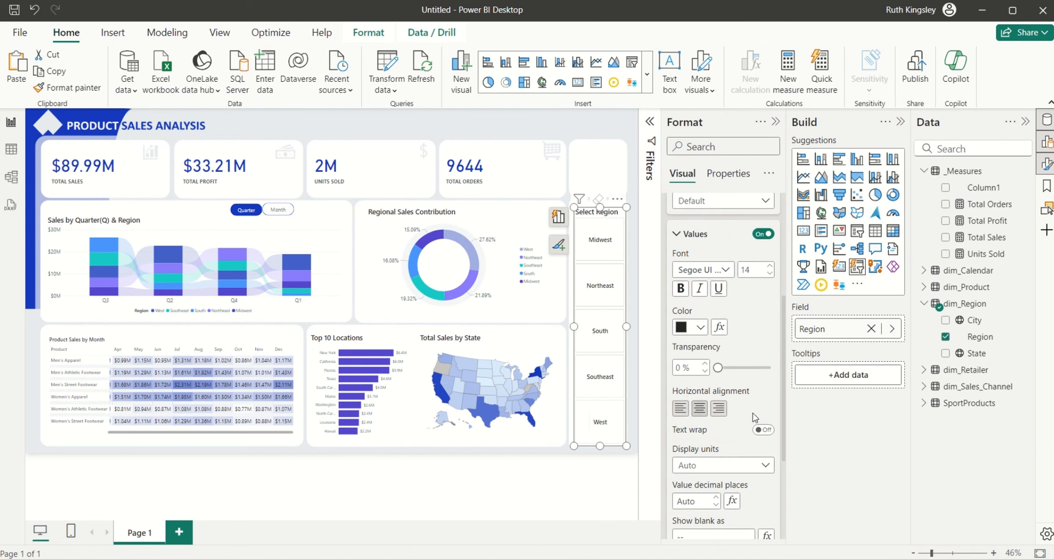
{"action": "scroll", "coordinate": [784, 388], "scroll_direction": "up", "scroll_amount": 3}
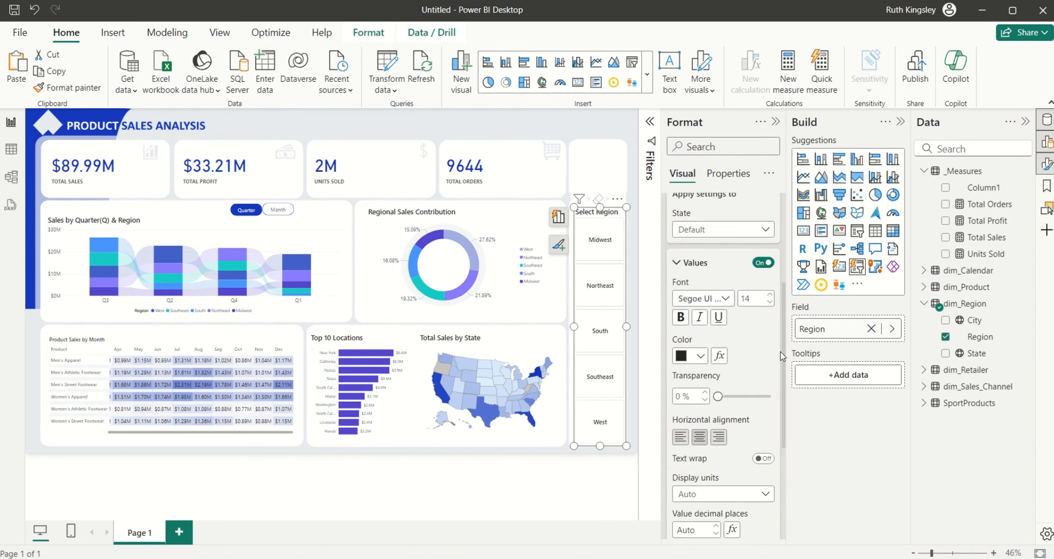
{"action": "left_click", "coordinate": [678, 237]}
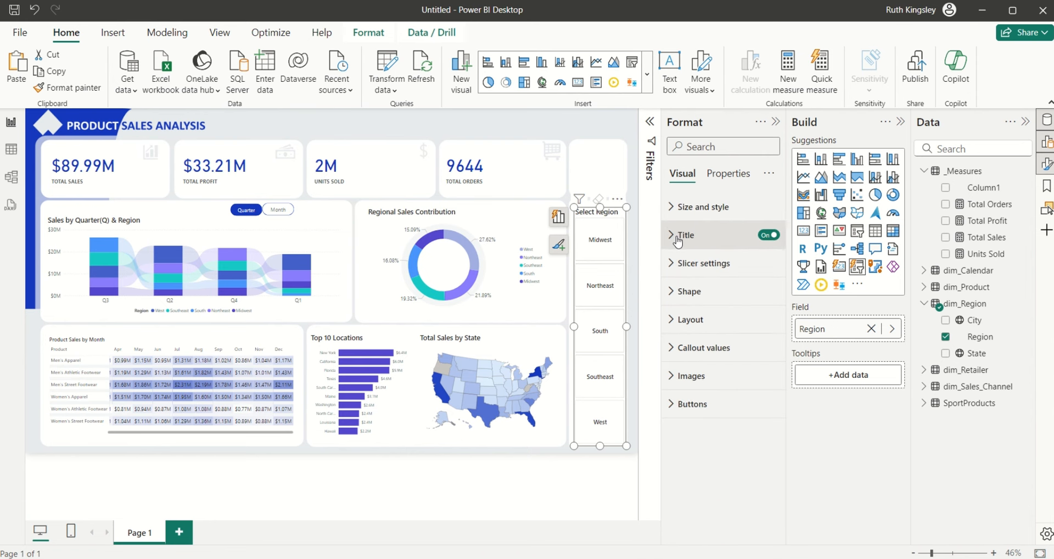
- Turn off the border of the region slicer's buttons in their default state
{"action": "left_click", "coordinate": [673, 406]}
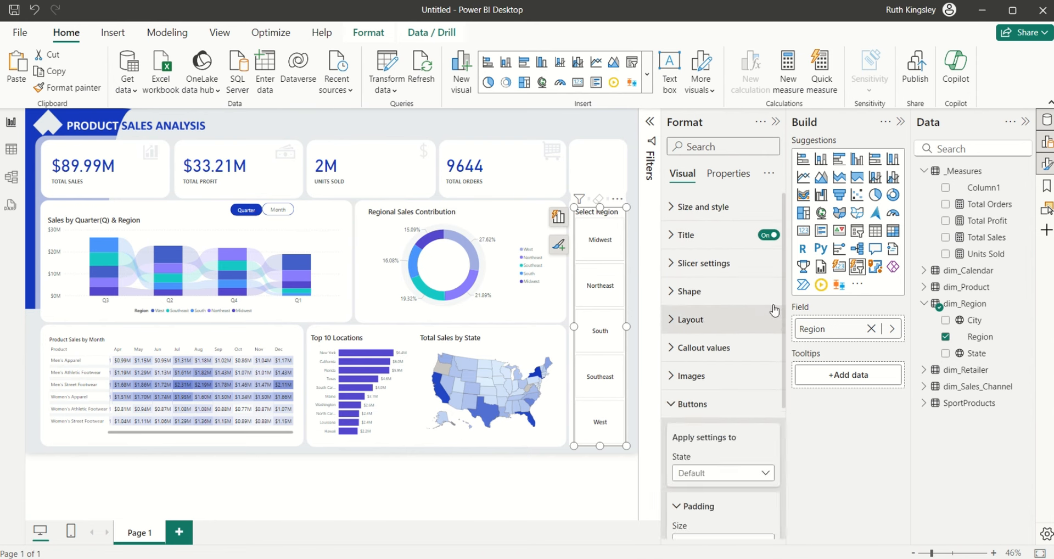
{"action": "scroll", "coordinate": [782, 383], "scroll_direction": "down", "scroll_amount": 3}
{"action": "scroll", "coordinate": [782, 382], "scroll_direction": "down", "scroll_amount": 2}
{"action": "left_click", "coordinate": [763, 381]}
- Apply a conditional gradient fill to the slicer buttons based on Total Sales, with dark blue for the highest value
{"action": "left_click", "coordinate": [678, 416]}
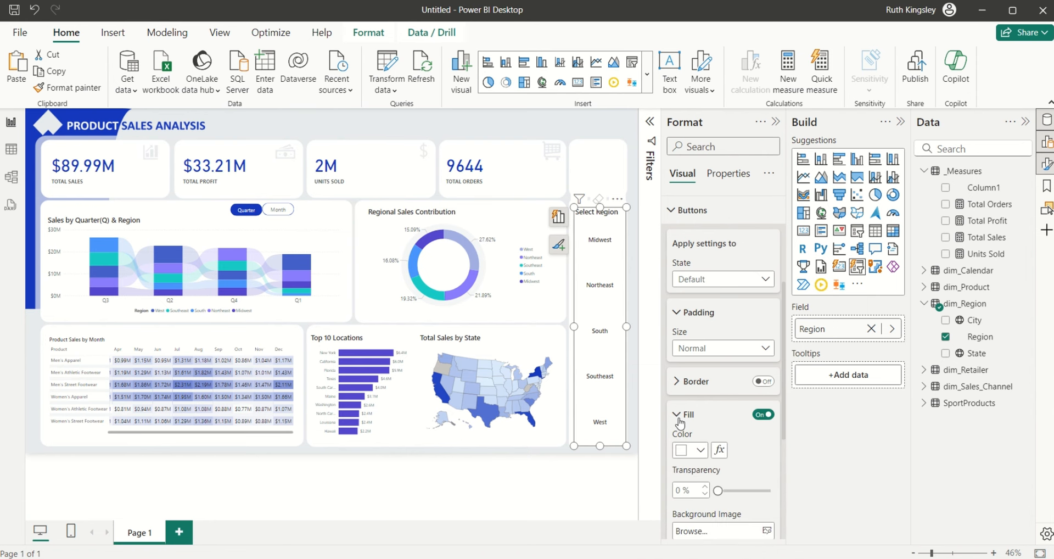
{"action": "left_click", "coordinate": [722, 453]}
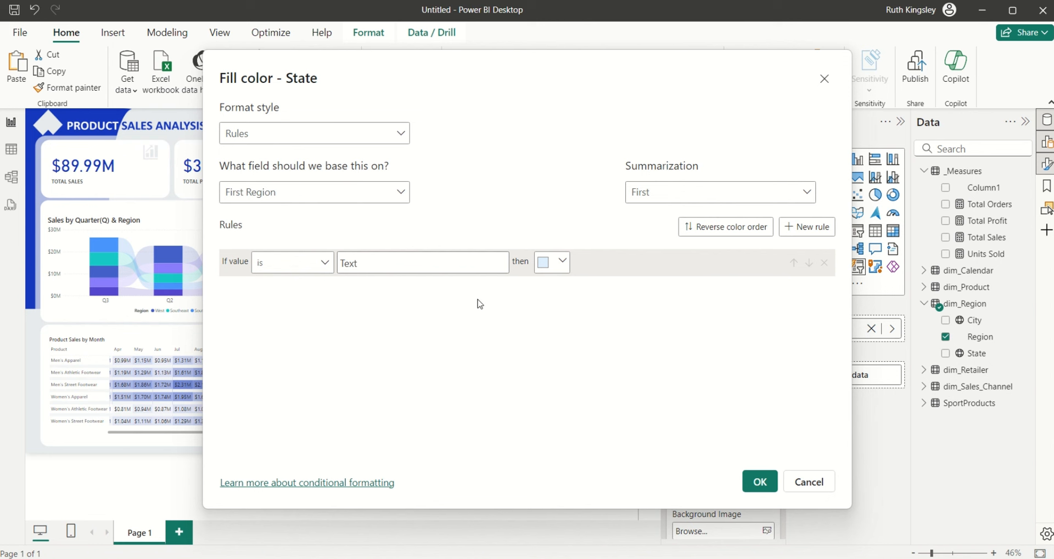
{"action": "left_click", "coordinate": [399, 193]}
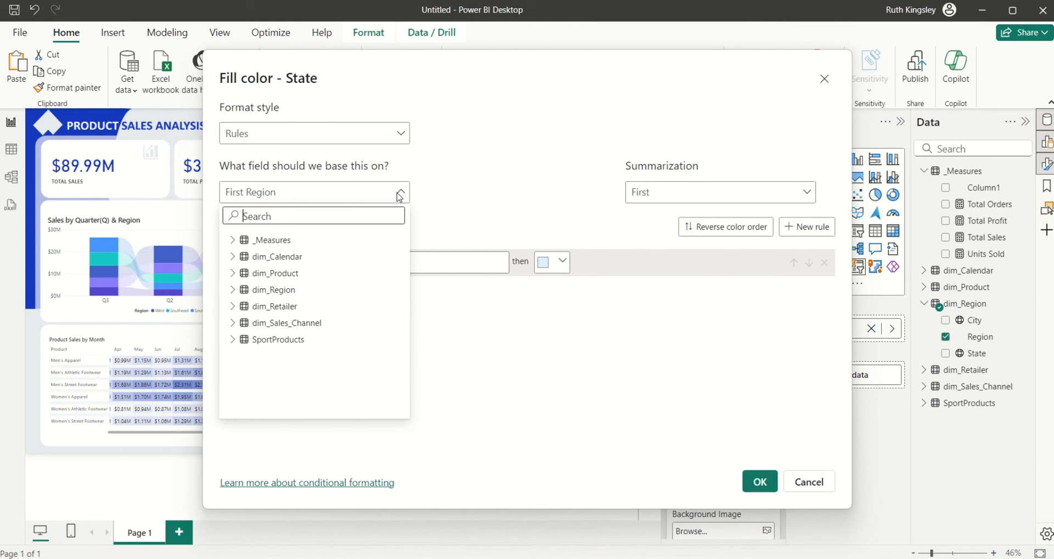
{"action": "left_click", "coordinate": [233, 241]}
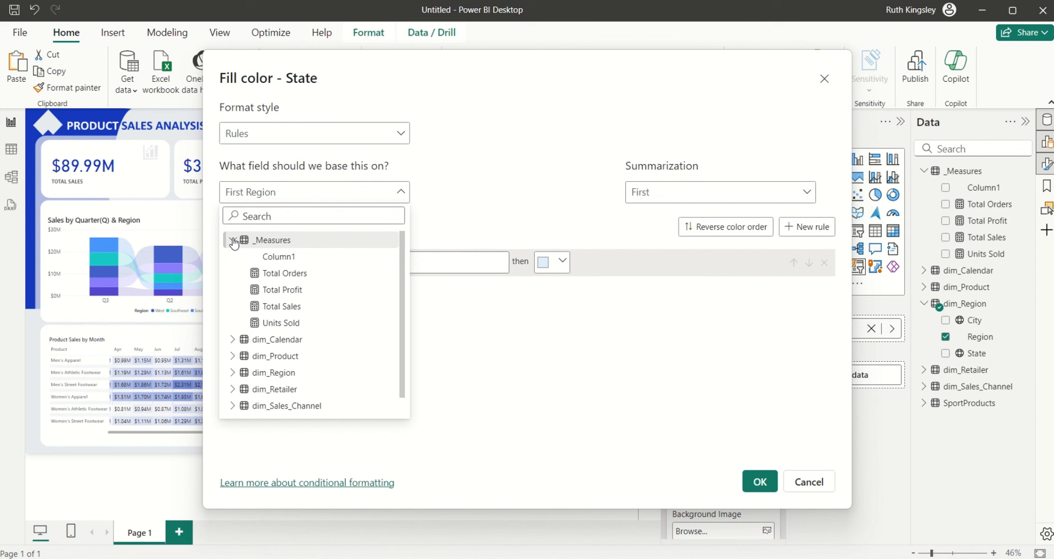
{"action": "left_click", "coordinate": [272, 307]}
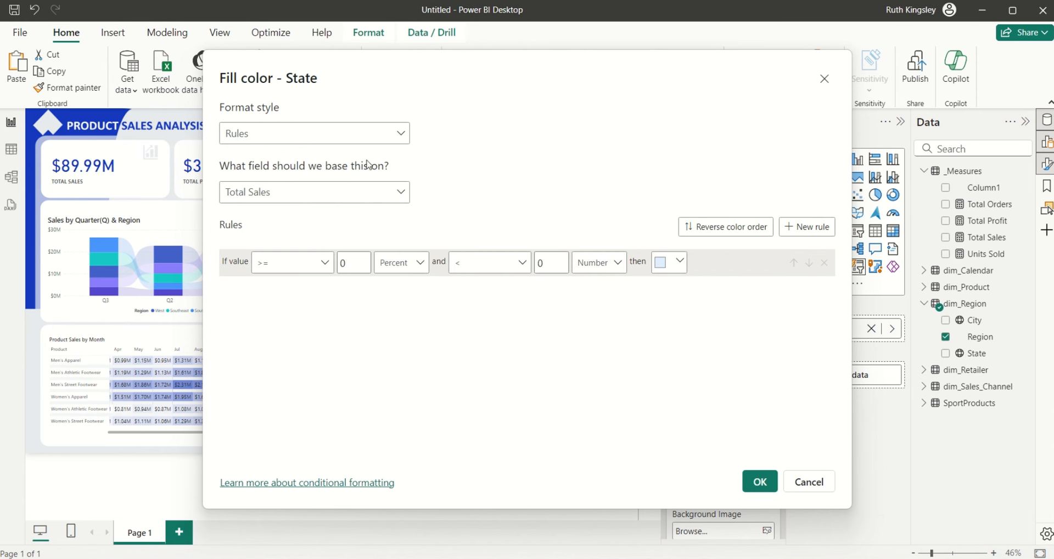
{"action": "left_click", "coordinate": [389, 139]}
{"action": "left_click", "coordinate": [366, 158]}
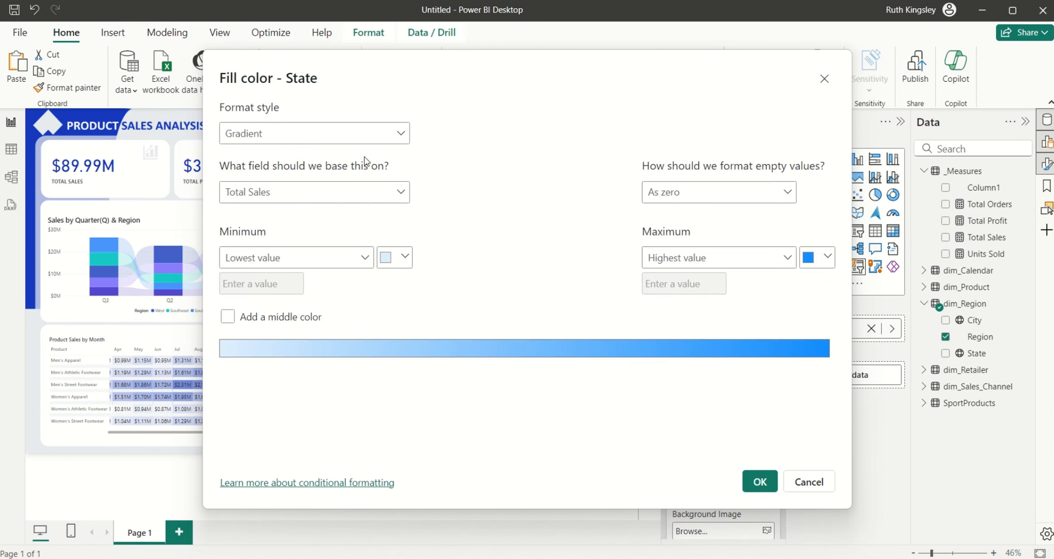
{"action": "left_click", "coordinate": [828, 258]}
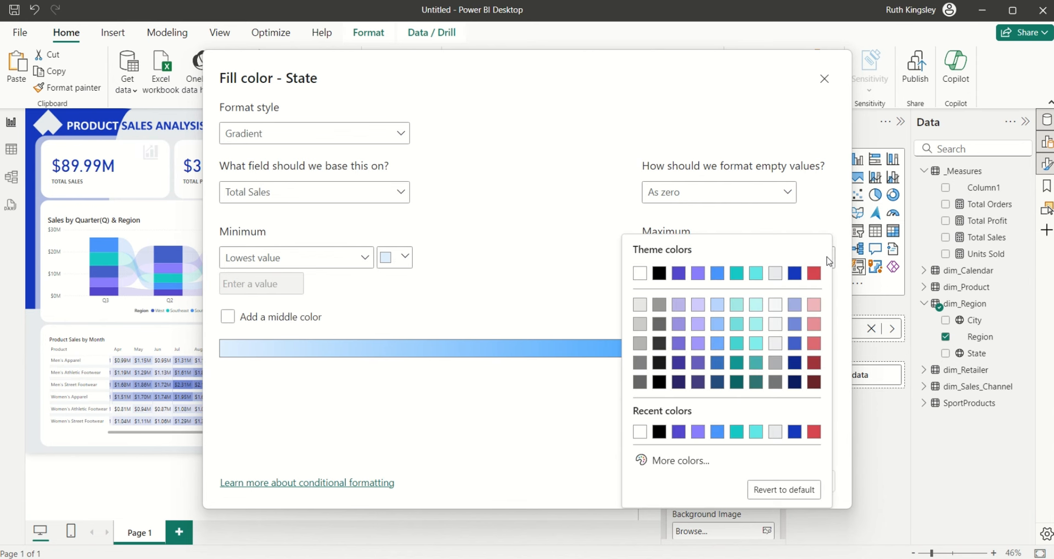
{"action": "left_click", "coordinate": [794, 433]}
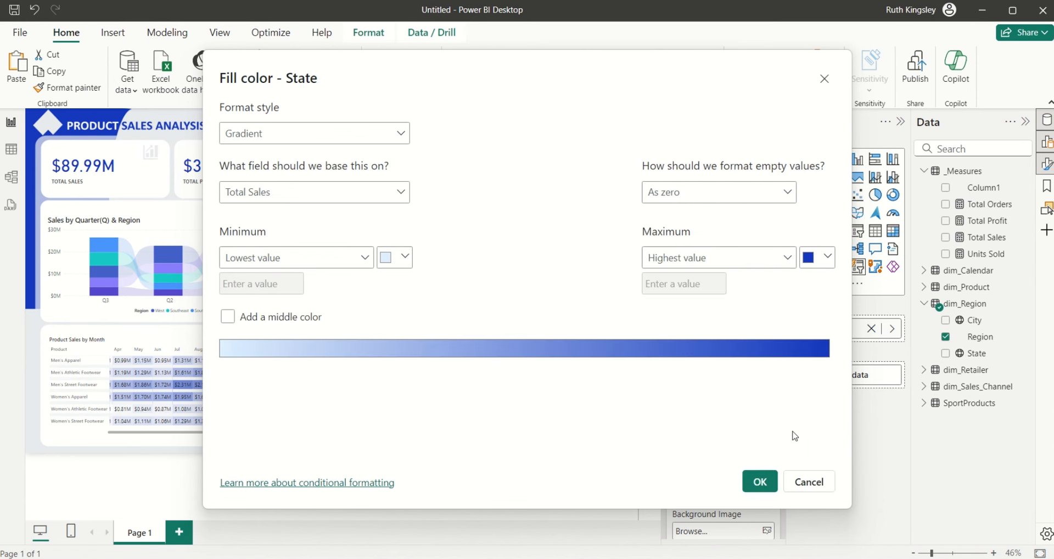
{"action": "left_click", "coordinate": [761, 482]}
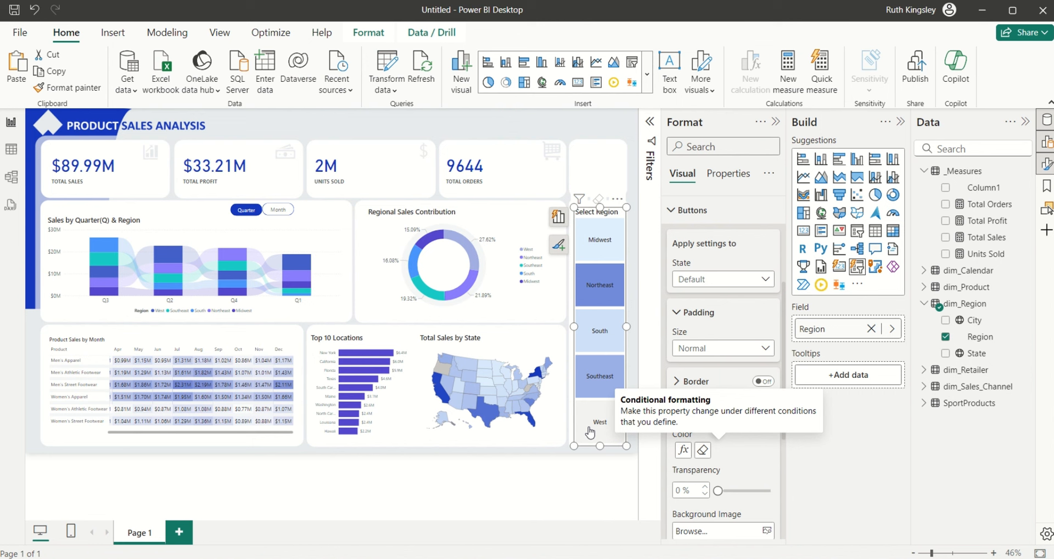
- Sort the region slicer's buttons in descending order
{"action": "left_click", "coordinate": [618, 199]}
{"action": "mouse_move", "coordinate": [654, 299]}
{"action": "left_click", "coordinate": [753, 300]}
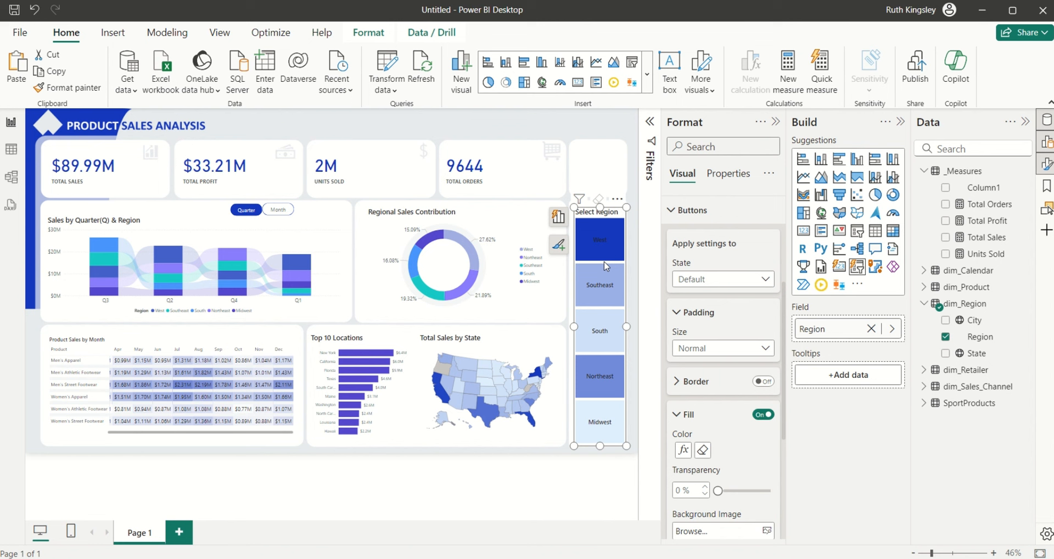
{"action": "left_click", "coordinate": [618, 198]}
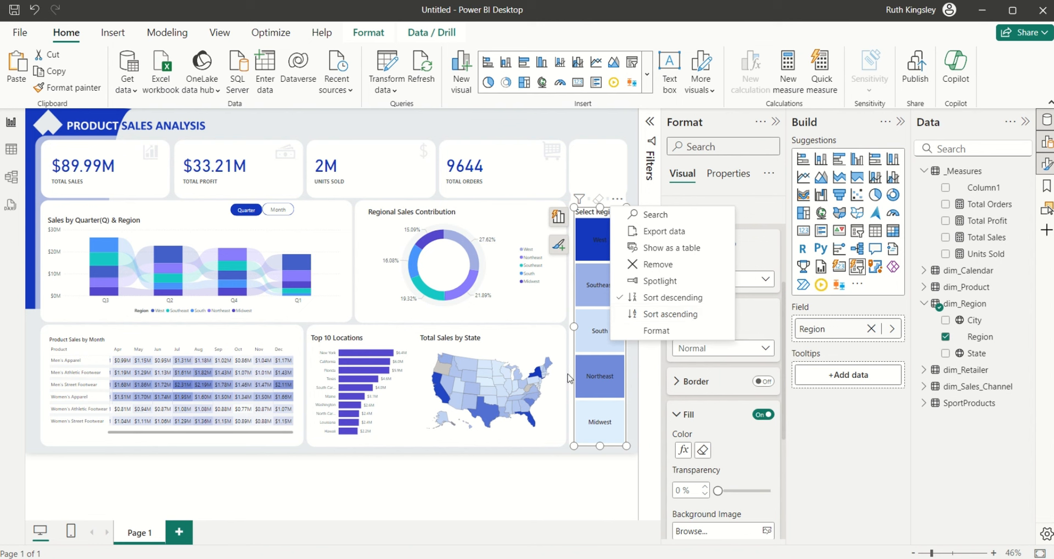
{"action": "left_click", "coordinate": [609, 120]}
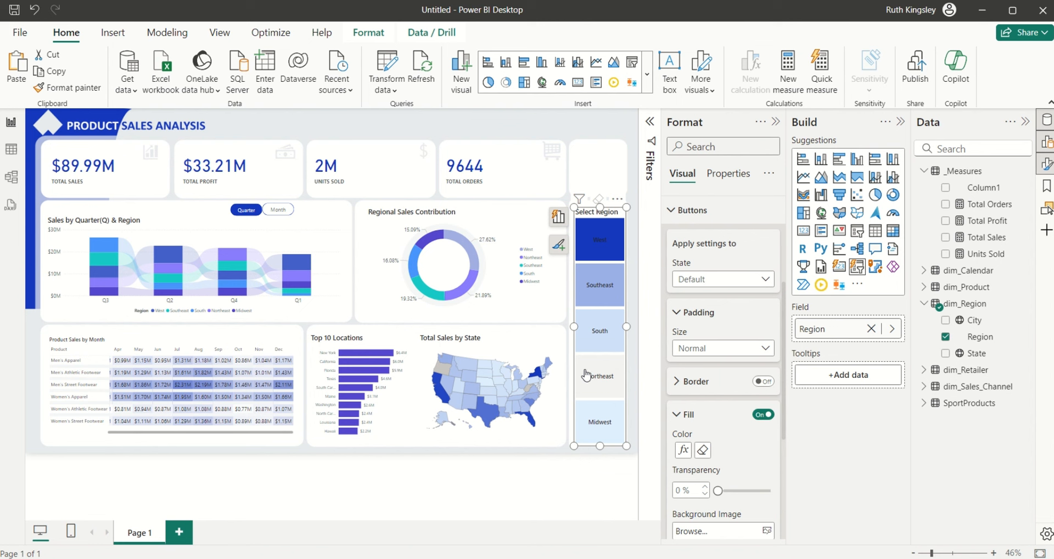
- Filter the dashboard to the West region with the slicer
{"action": "left_click", "coordinate": [595, 250]}
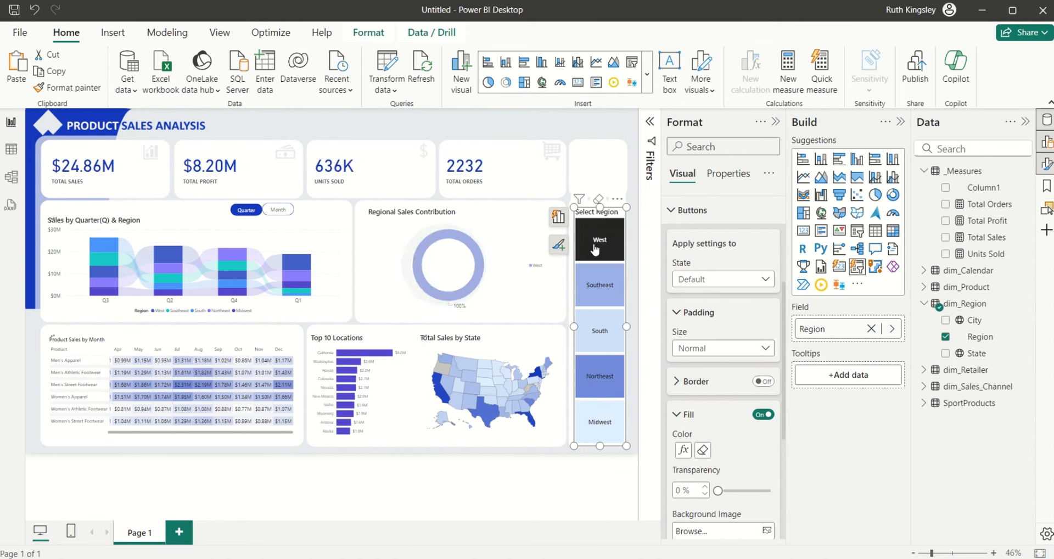
- Clear the West selection from the region slicer
{"action": "left_click", "coordinate": [595, 250]}
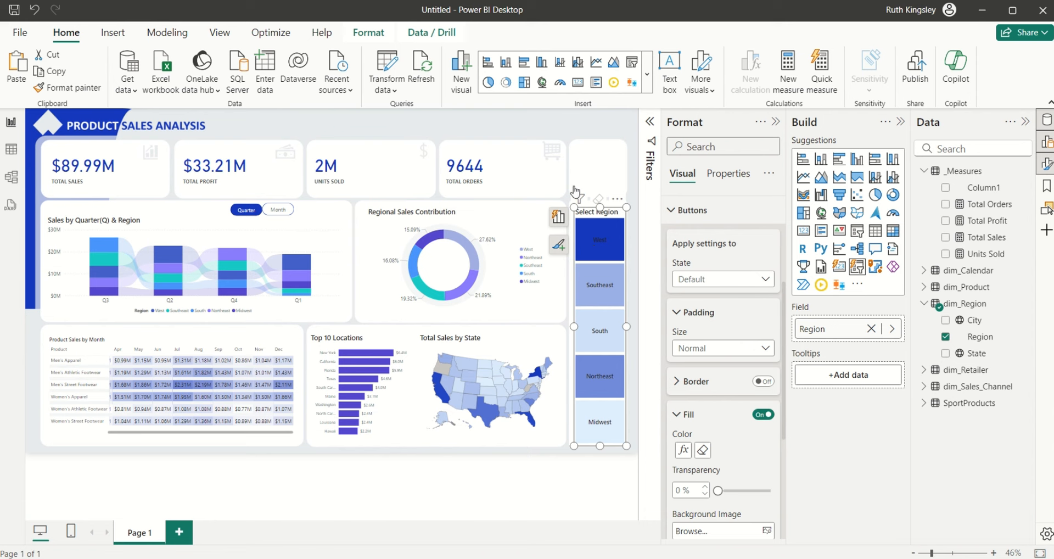
- Add a new button slicer to the report page using the Year field from dim_Calendar
{"action": "left_click", "coordinate": [580, 128]}
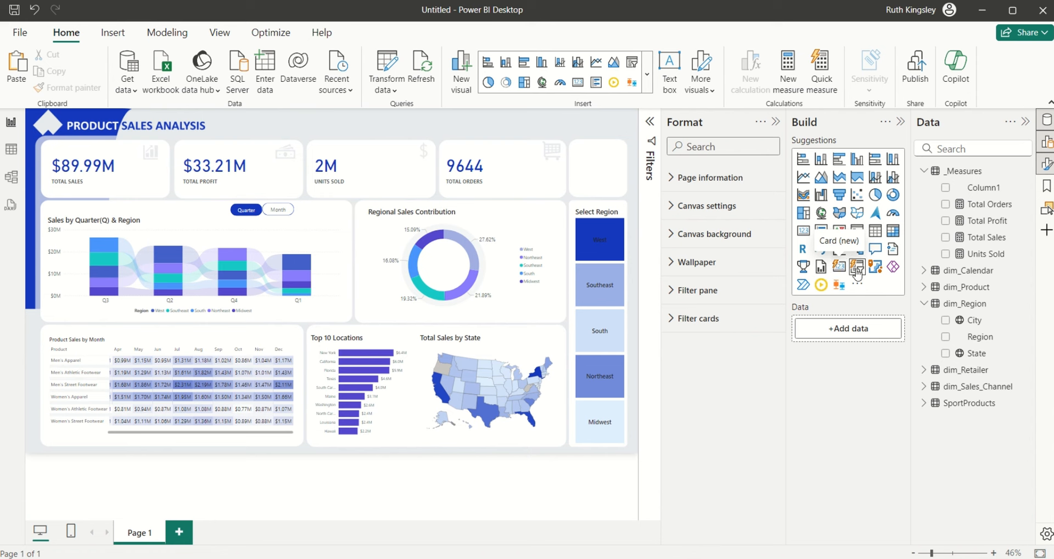
{"action": "left_click", "coordinate": [857, 267]}
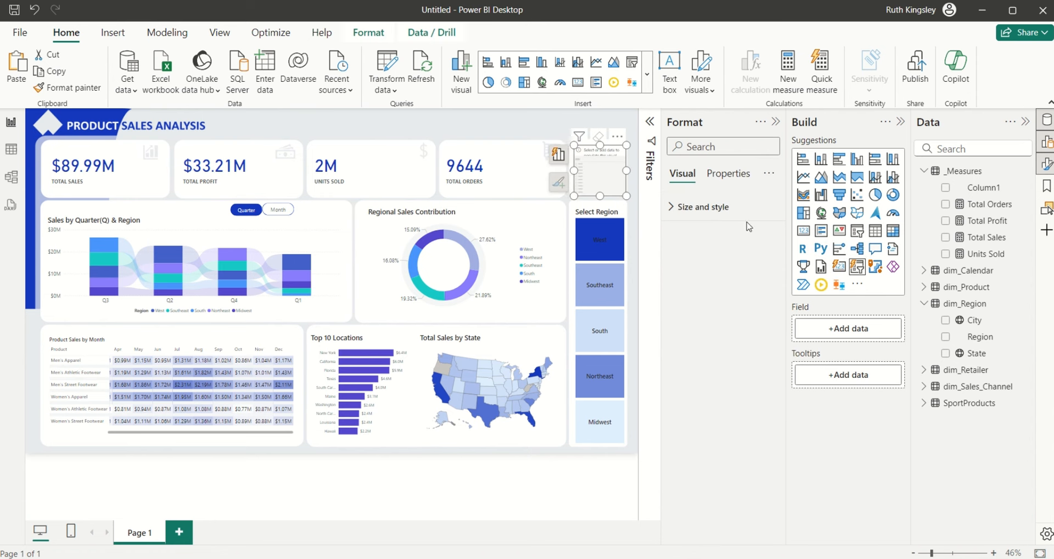
{"action": "left_click", "coordinate": [933, 269]}
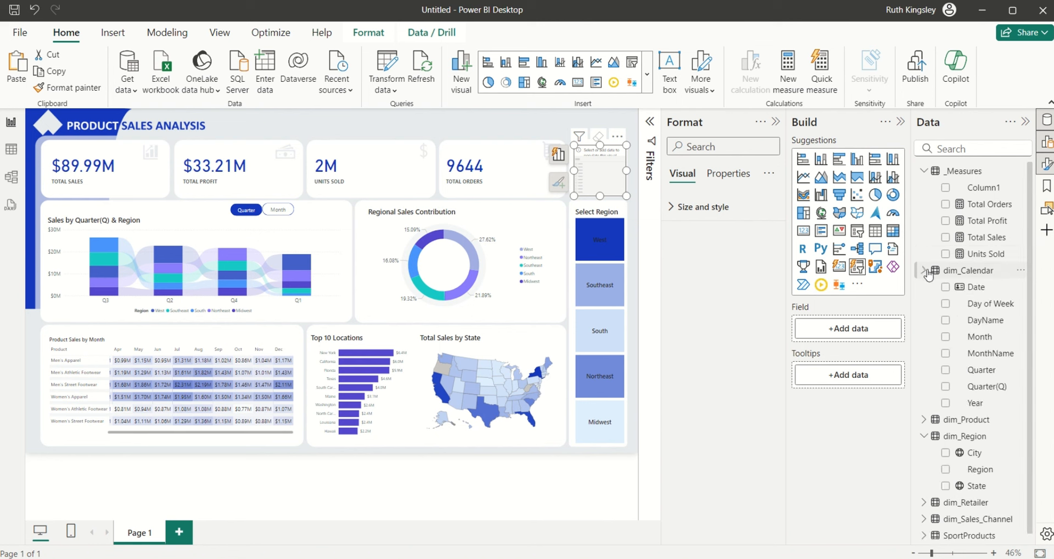
{"action": "left_click", "coordinate": [946, 404]}
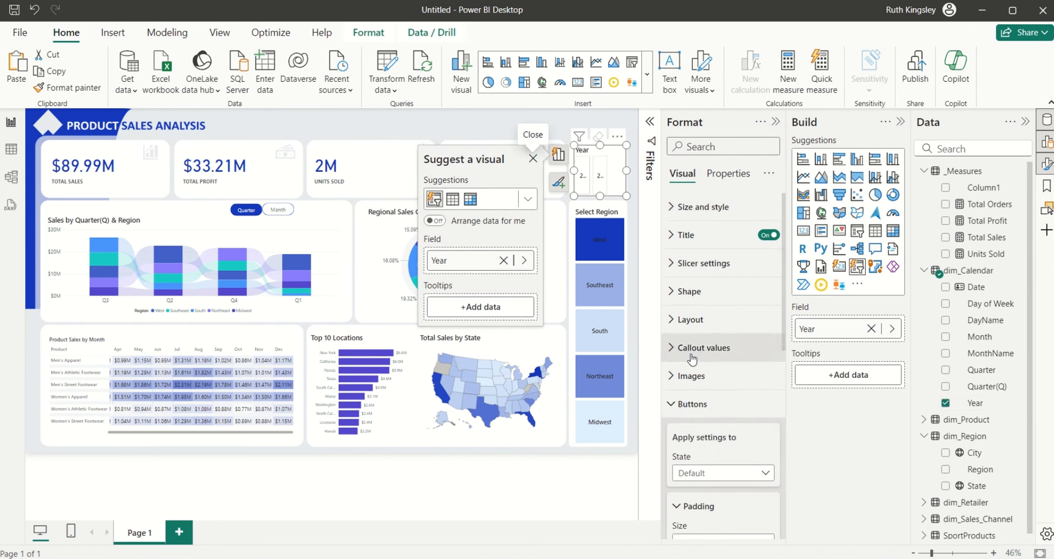
- Lay out the Year slicer's buttons in a grid with 2 maximum rows and 1 column
{"action": "left_click", "coordinate": [688, 319]}
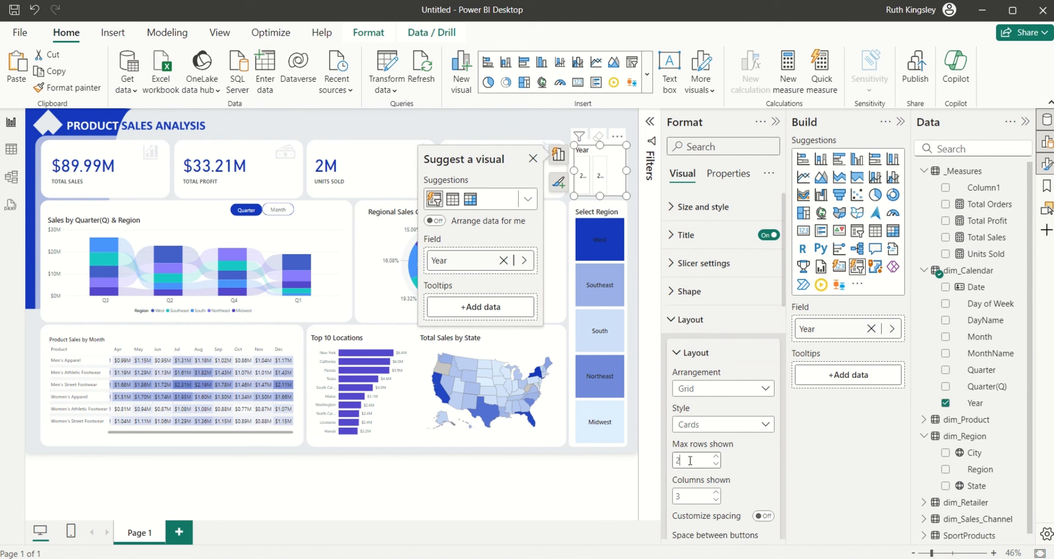
{"action": "double_click", "coordinate": [688, 493]}
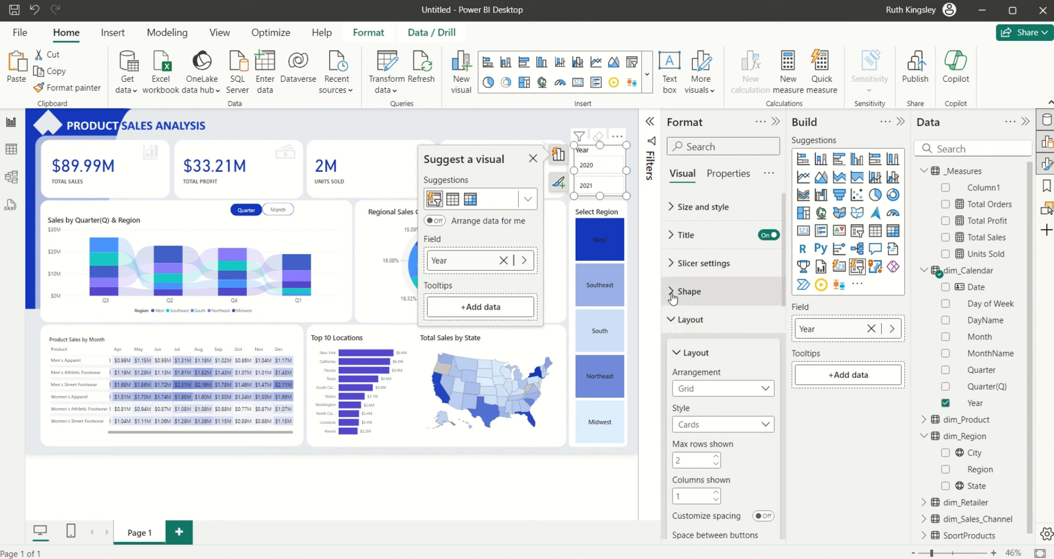
- Change the shape of the Year slicer's buttons to Rounded Rectangle
{"action": "left_click", "coordinate": [673, 292]}
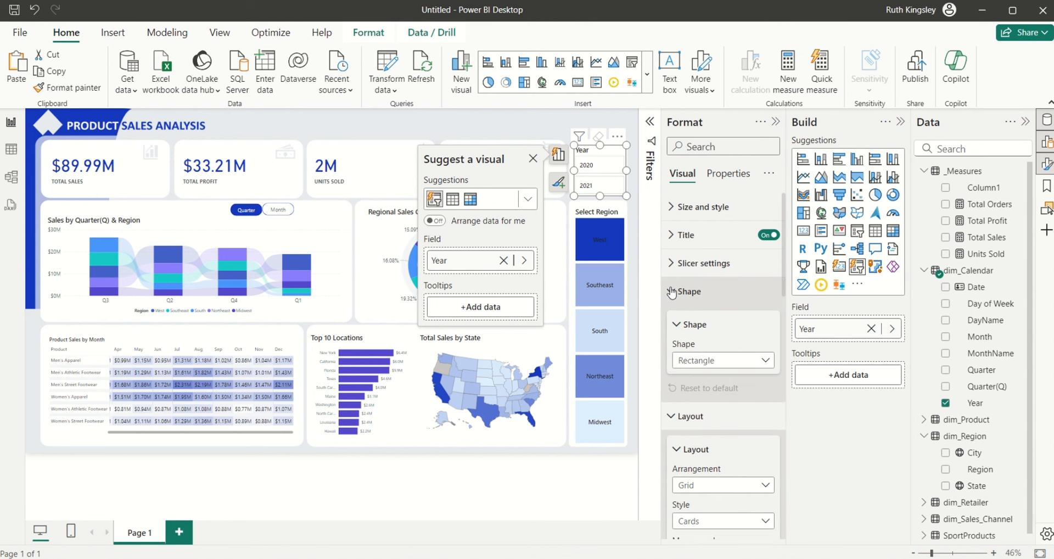
{"action": "left_click", "coordinate": [755, 366]}
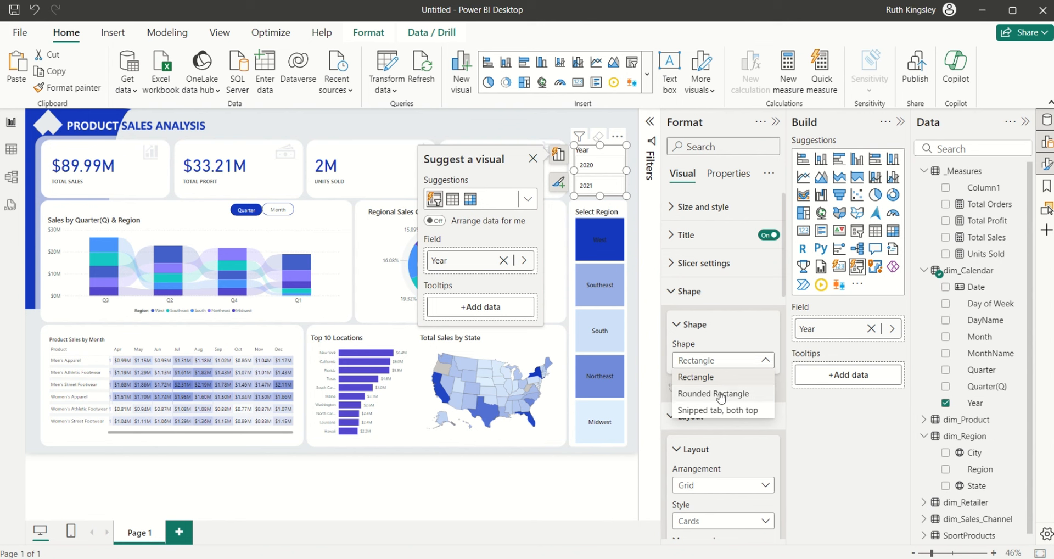
{"action": "key", "text": "Escape"}
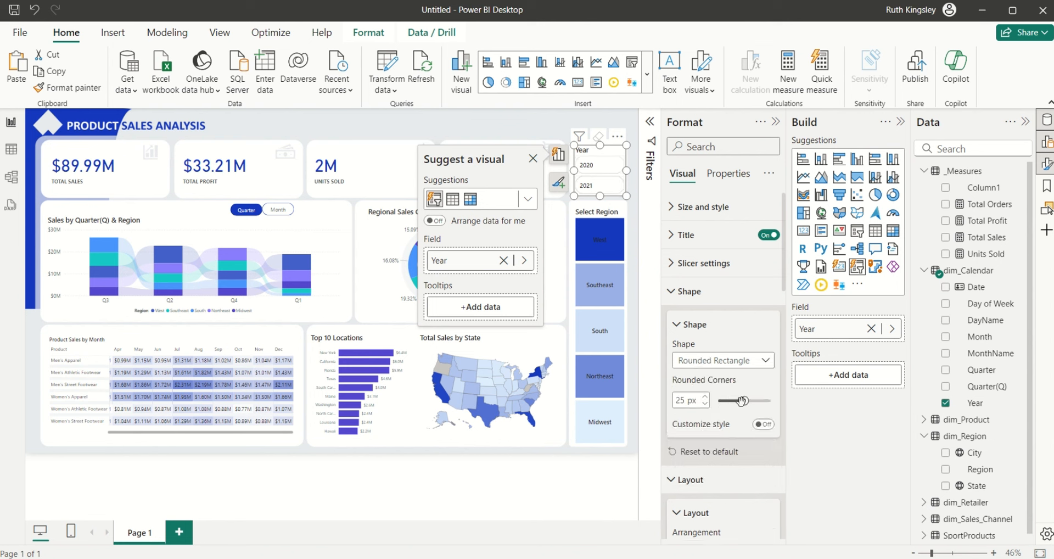
- Try rounded corners of 50 px on the Year slicer's buttons
{"action": "left_click", "coordinate": [745, 402]}
{"action": "left_click_drag", "start_coordinate": [745, 401], "coordinate": [771, 402]}
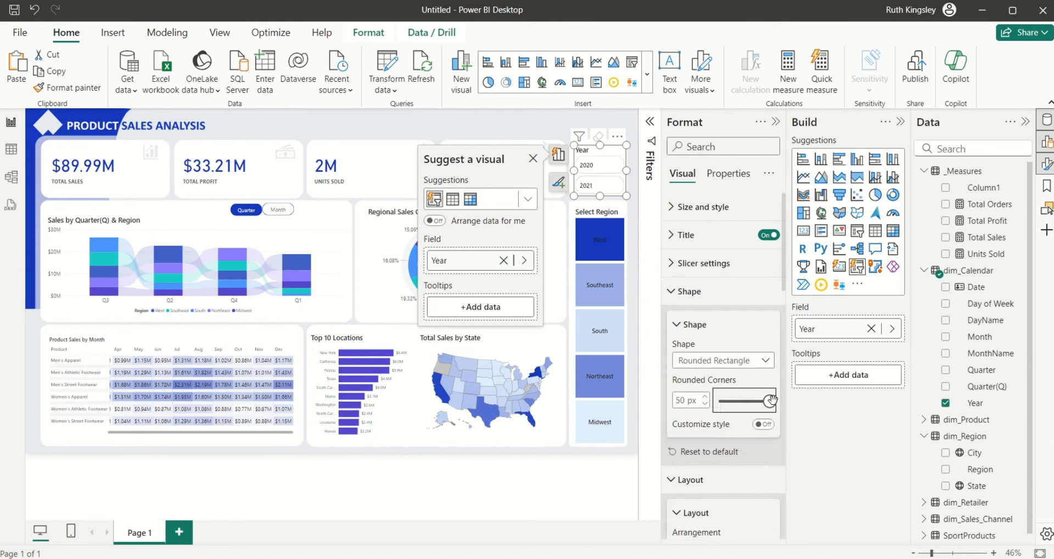
{"action": "left_click", "coordinate": [537, 128]}
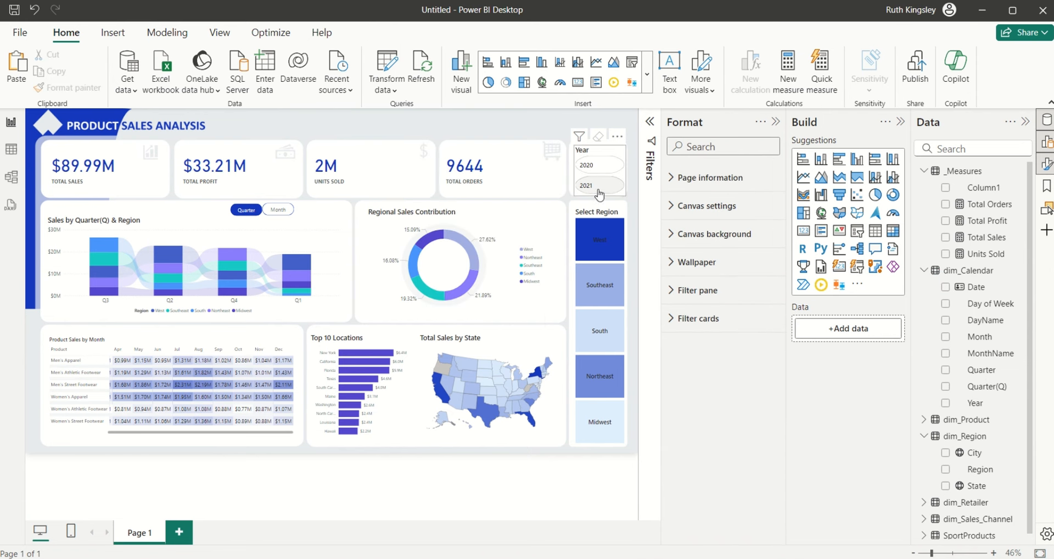
- Set the rounded corners of the Year slicer's buttons to 25 px
{"action": "left_click", "coordinate": [599, 196]}
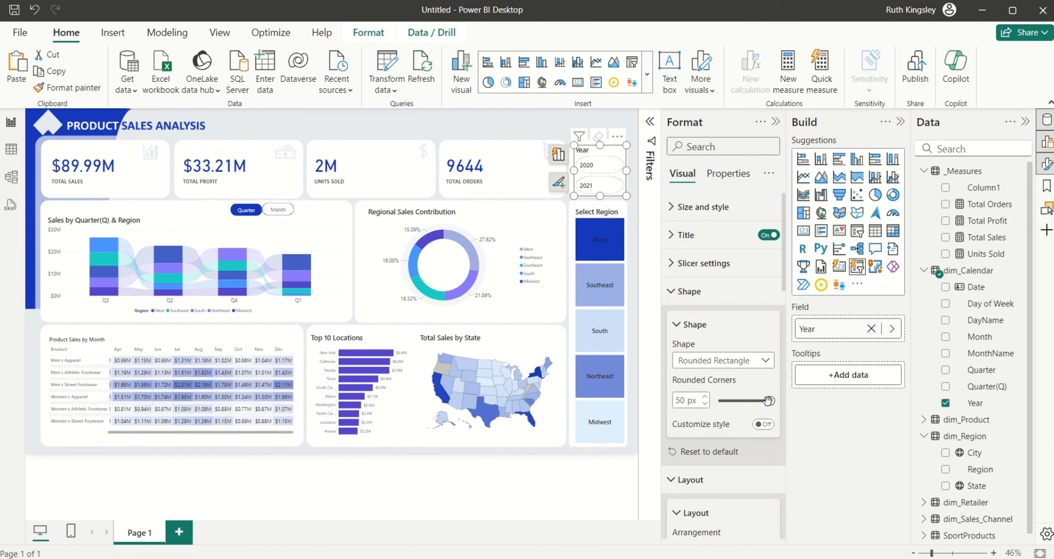
{"action": "left_click_drag", "start_coordinate": [770, 402], "coordinate": [746, 401]}
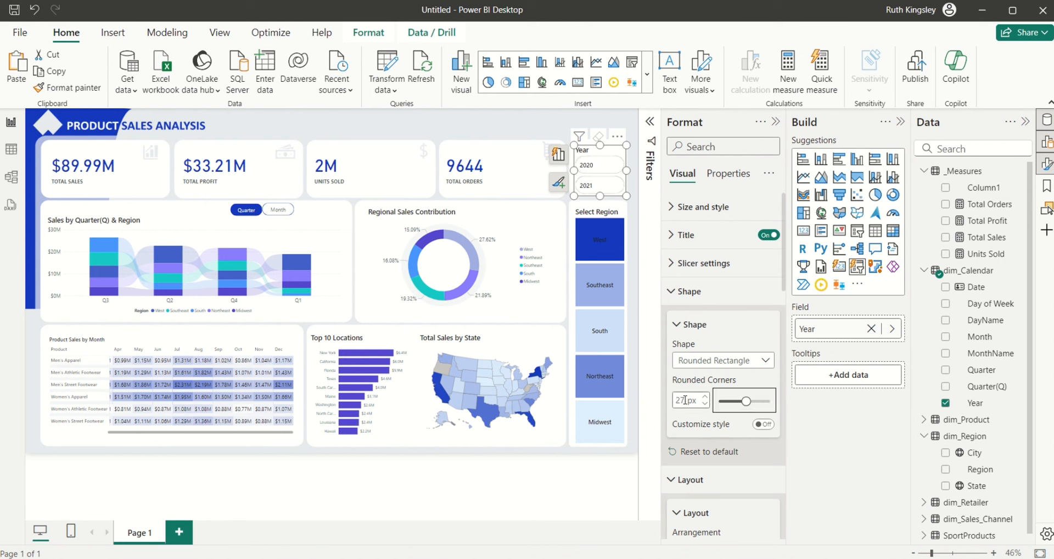
{"action": "double_click", "coordinate": [685, 401]}
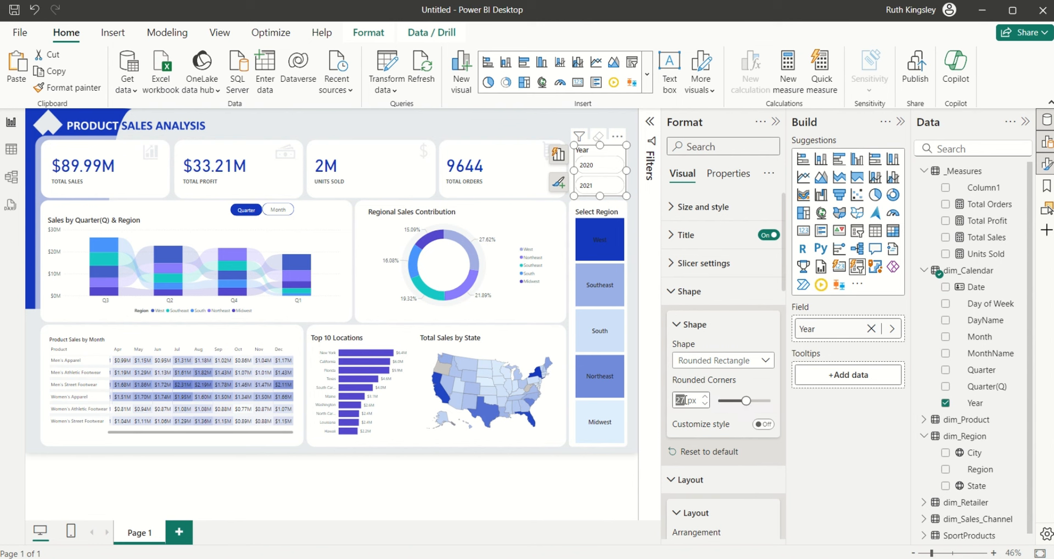
{"action": "type", "text": "25"}
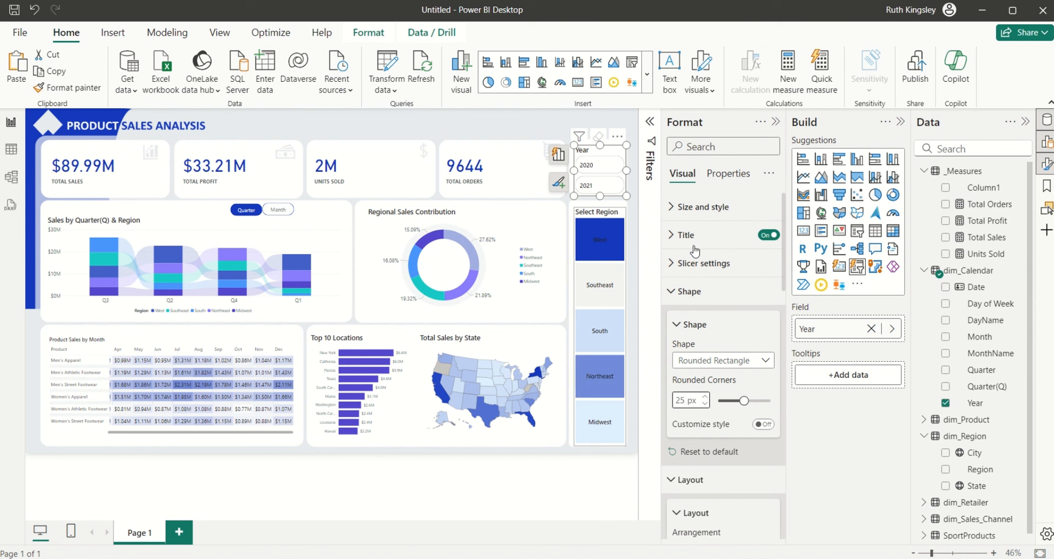
{"action": "left_click", "coordinate": [673, 294]}
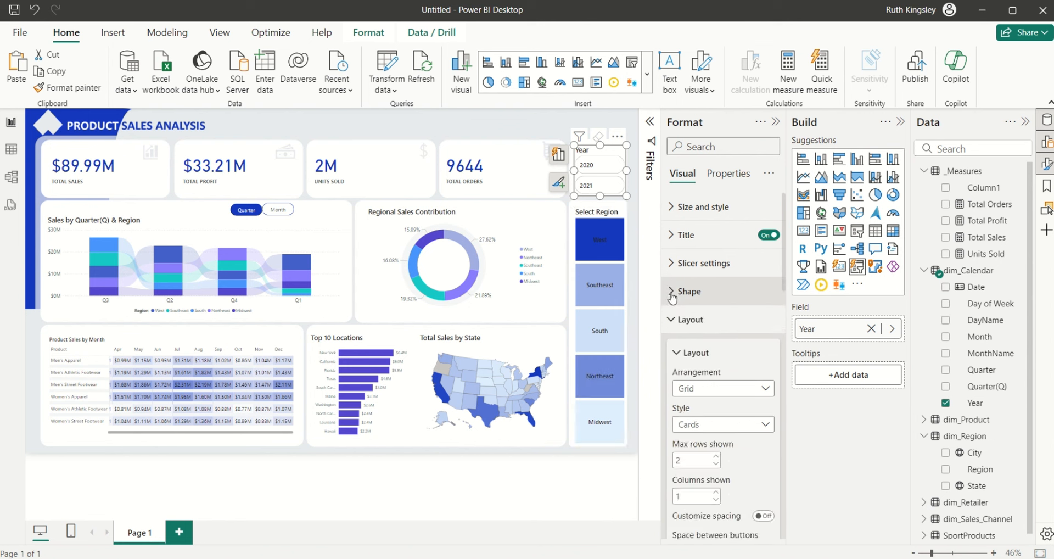
- Center the callout values horizontally in the Year slicer's buttons
{"action": "left_click", "coordinate": [670, 324]}
{"action": "left_click", "coordinate": [673, 349]}
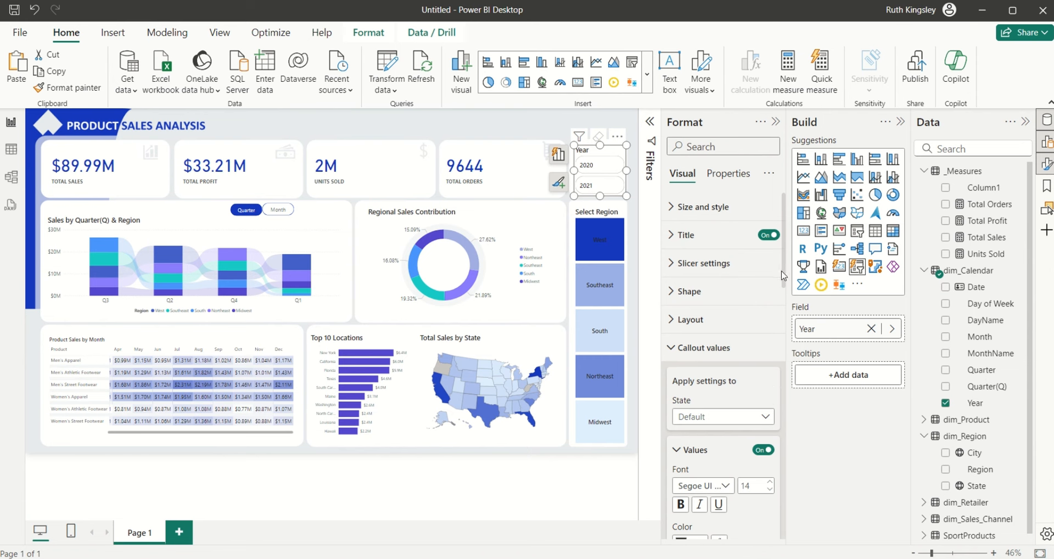
{"action": "left_click_drag", "start_coordinate": [784, 275], "coordinate": [789, 344]}
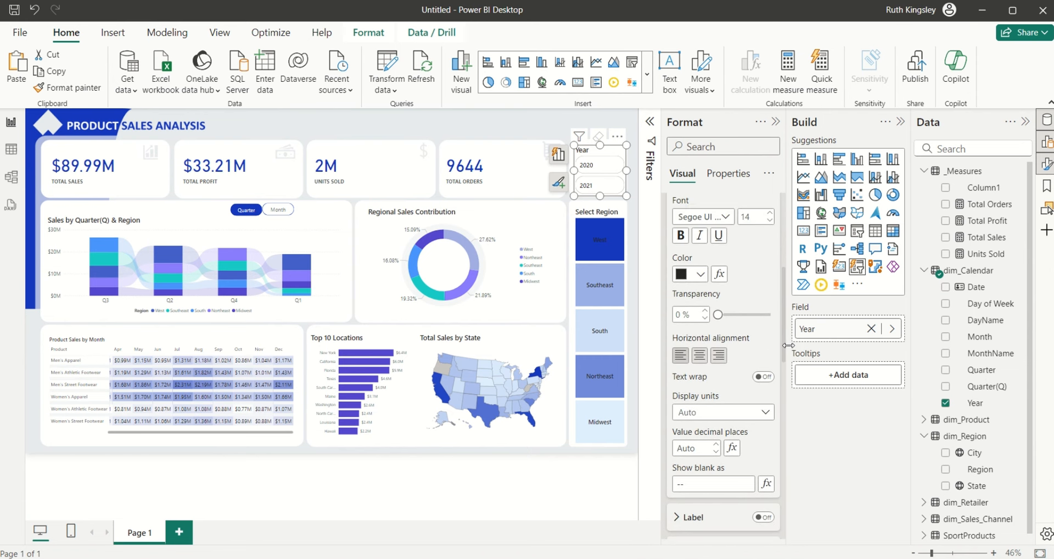
{"action": "left_click", "coordinate": [703, 355]}
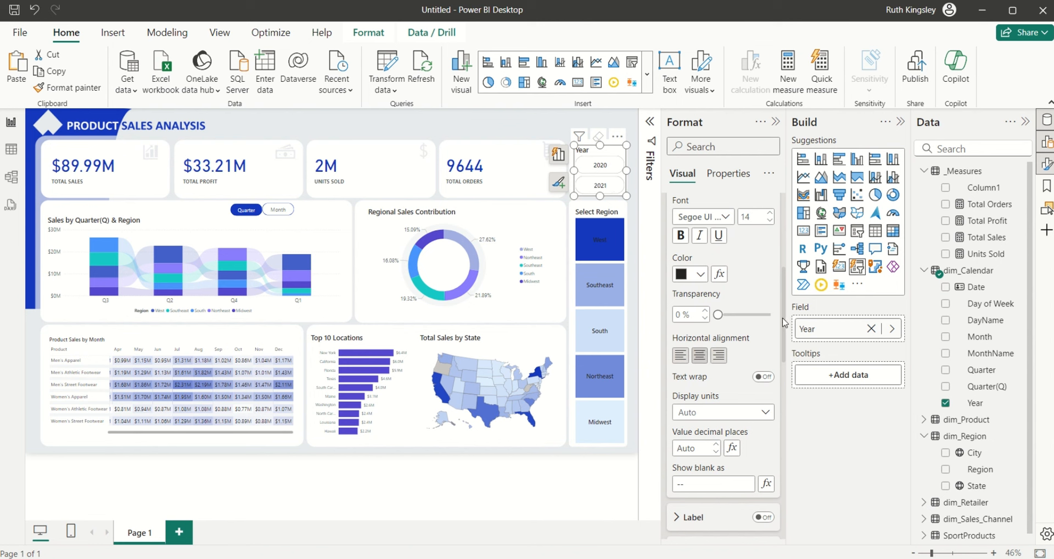
{"action": "left_click_drag", "start_coordinate": [783, 319], "coordinate": [780, 272]}
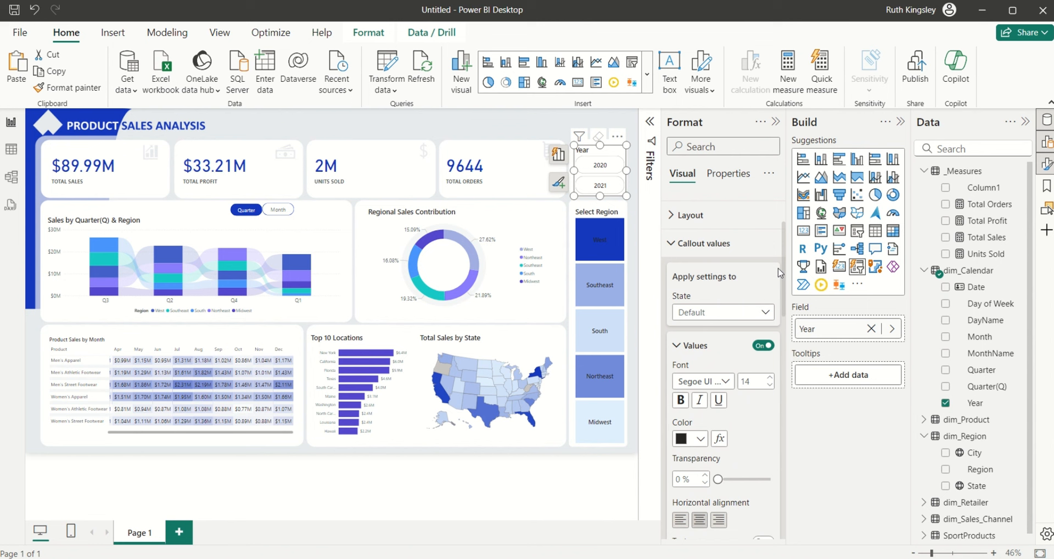
{"action": "left_click", "coordinate": [675, 248]}
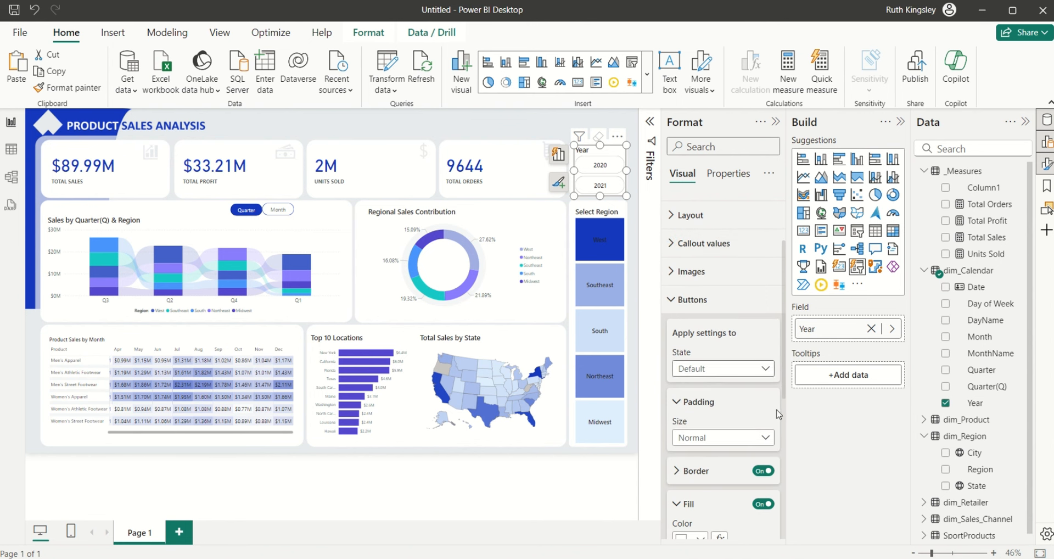
- Give the Year slicer's default-state buttons a dark blue border and turn off their fill
{"action": "left_click", "coordinate": [683, 472]}
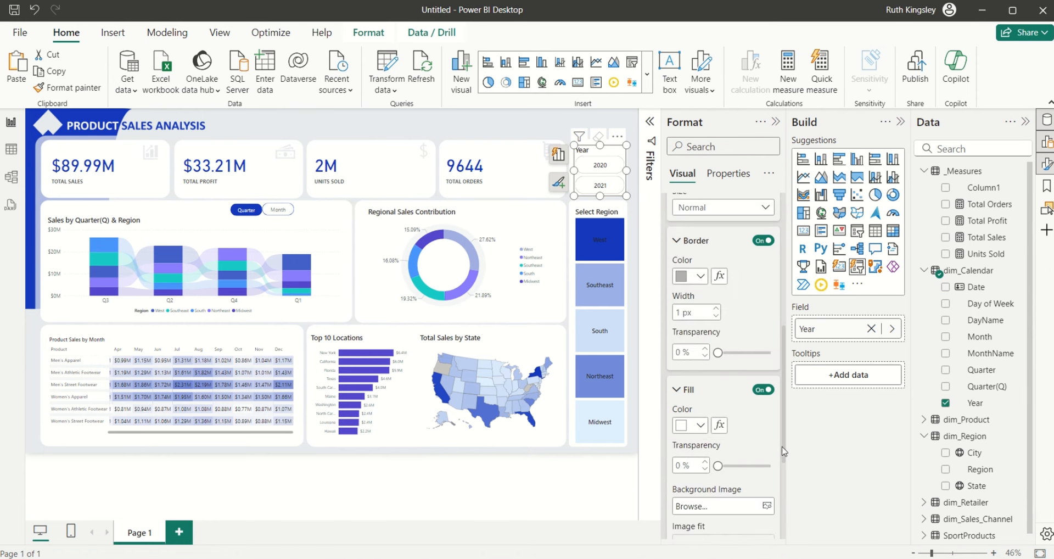
{"action": "left_click", "coordinate": [700, 290]}
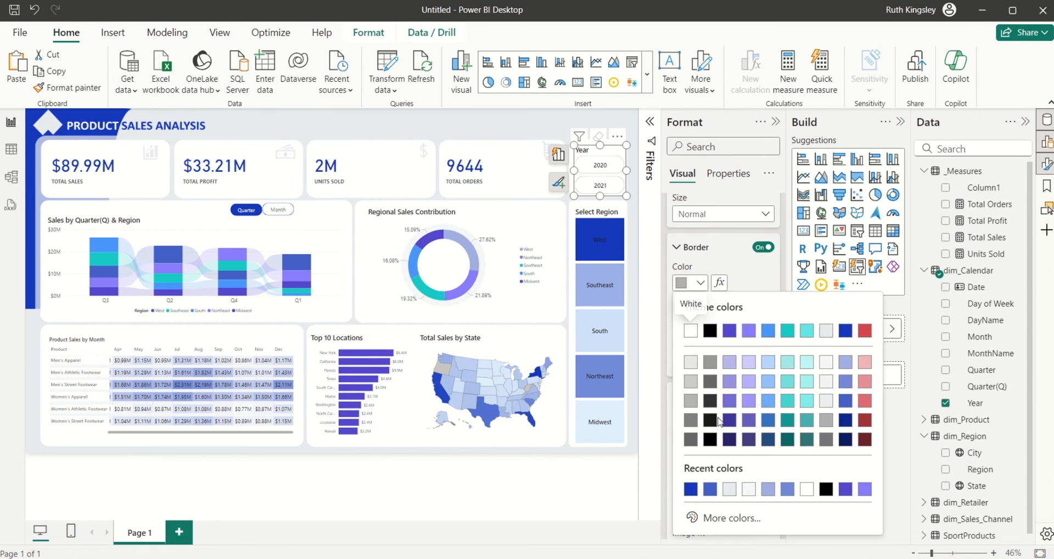
{"action": "left_click", "coordinate": [692, 492]}
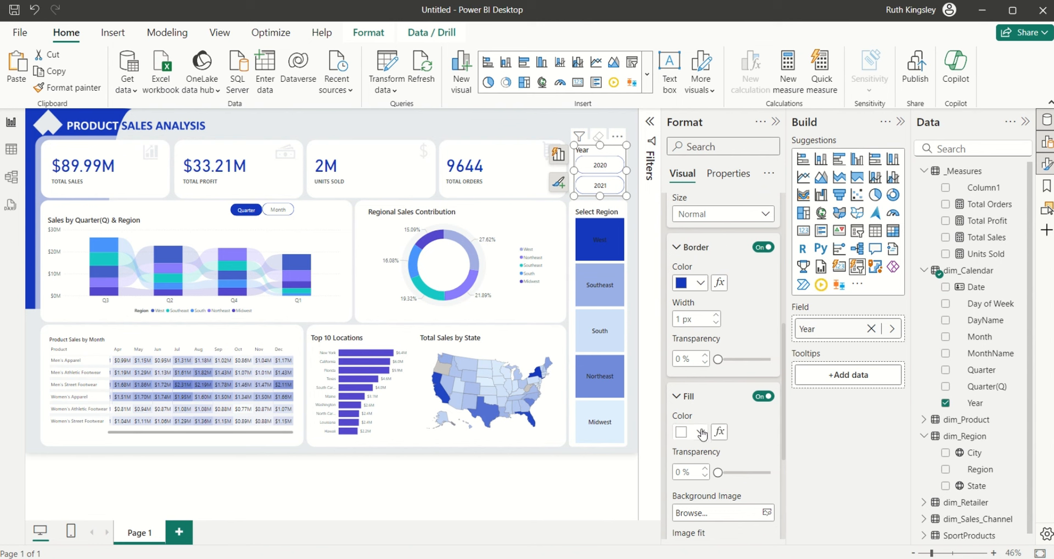
{"action": "left_click", "coordinate": [761, 396]}
- Center the title of the Year slicer horizontally
{"action": "left_click_drag", "start_coordinate": [784, 358], "coordinate": [783, 225]}
{"action": "left_click", "coordinate": [685, 235]}
{"action": "right_click", "coordinate": [700, 506]}
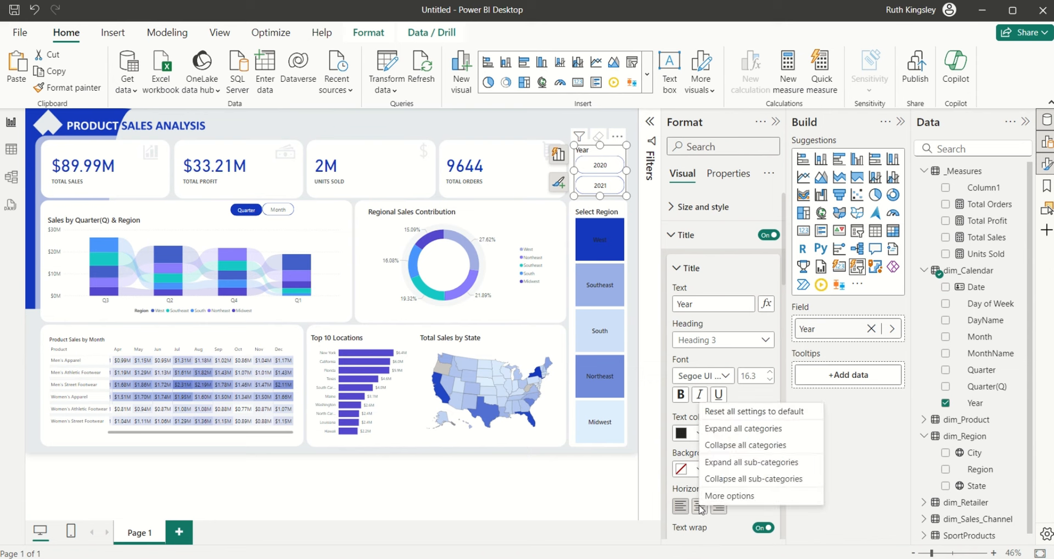
{"action": "left_click", "coordinate": [699, 505]}
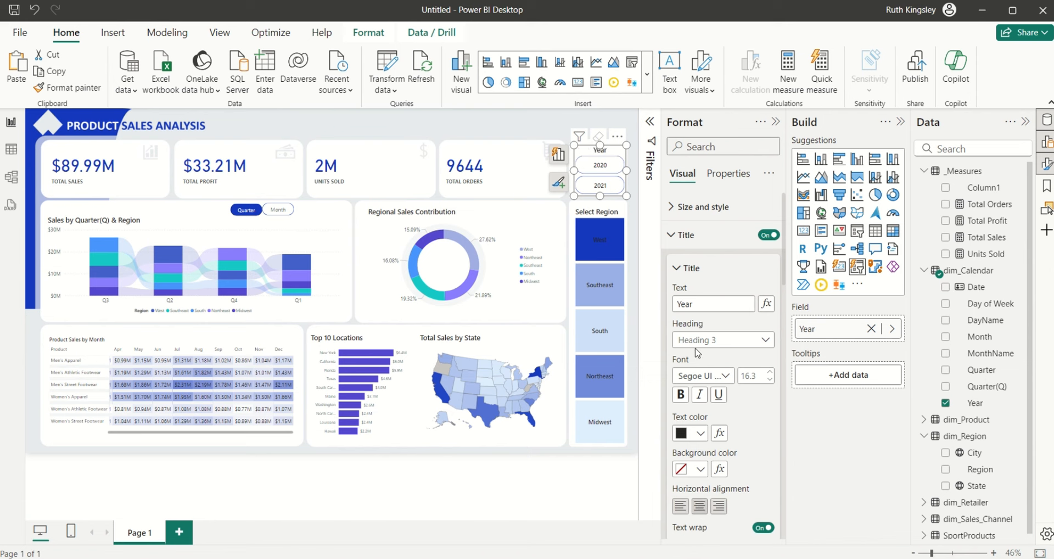
{"action": "left_click", "coordinate": [509, 133]}
- Turn on the fill for the Selected state of the Year slicer's buttons and color it dark blue
{"action": "left_click", "coordinate": [619, 156]}
{"action": "left_click", "coordinate": [686, 403]}
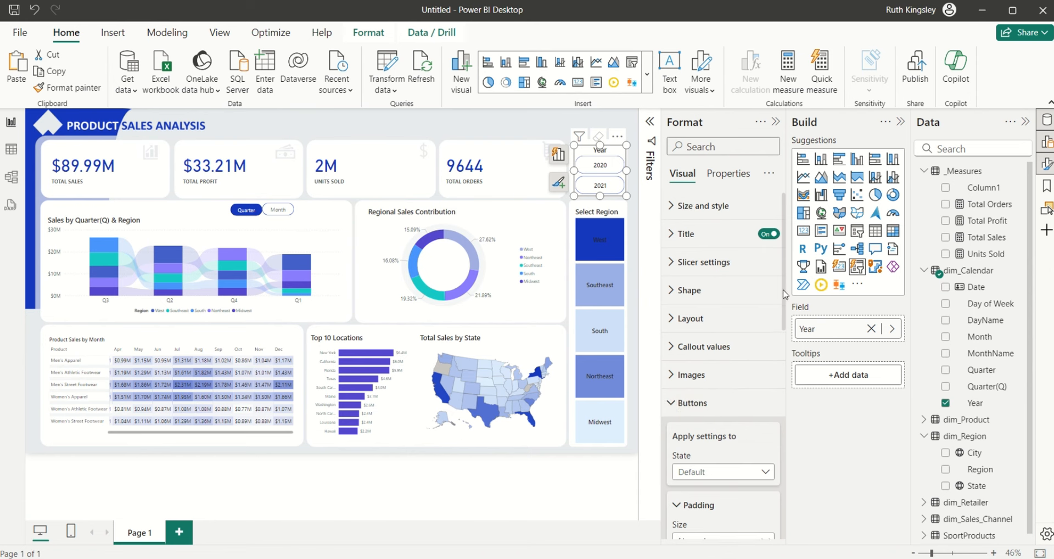
{"action": "scroll", "coordinate": [785, 295], "scroll_direction": "down", "scroll_amount": 5}
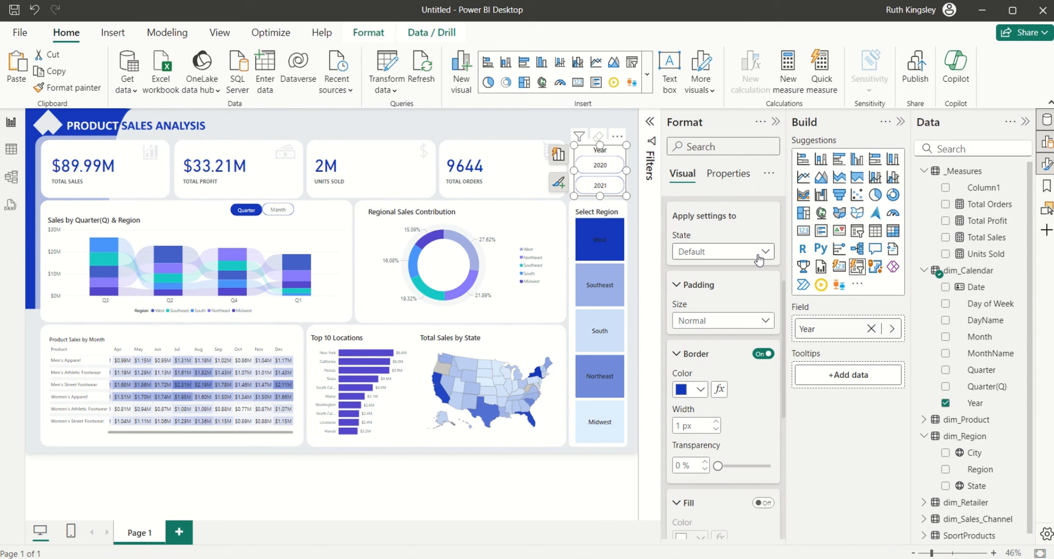
{"action": "left_click", "coordinate": [759, 258]}
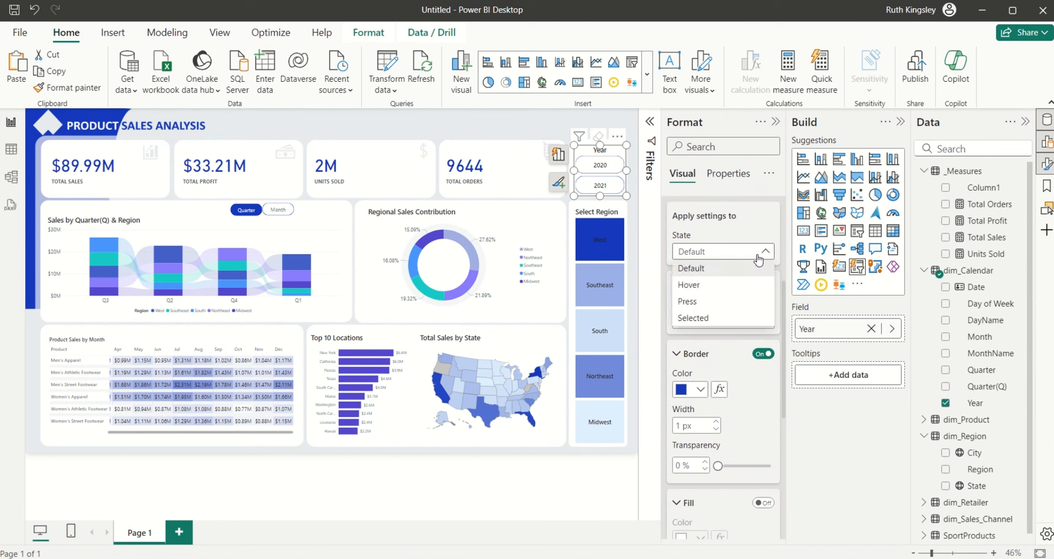
{"action": "left_click", "coordinate": [719, 318]}
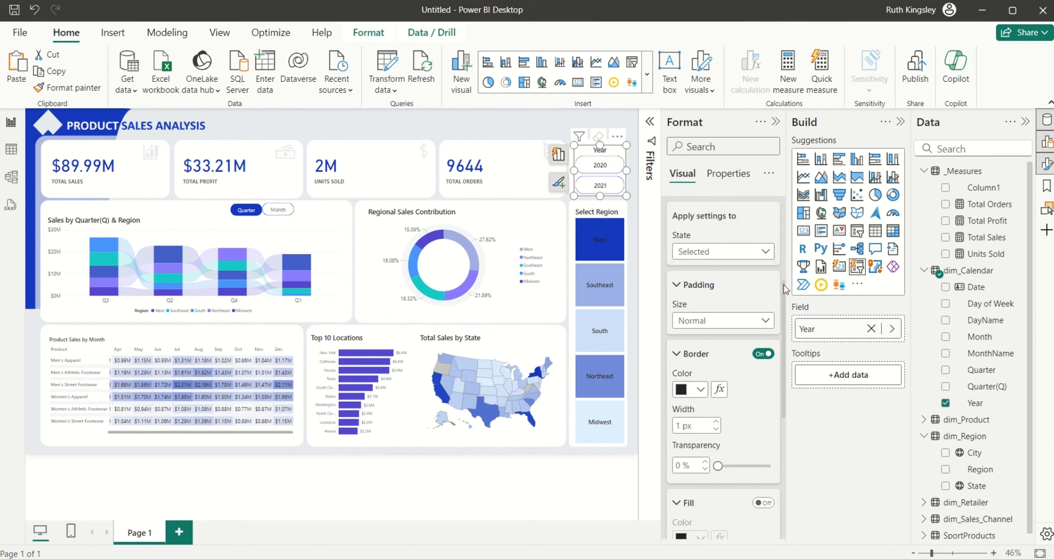
{"action": "scroll", "coordinate": [785, 290], "scroll_direction": "down", "scroll_amount": 3}
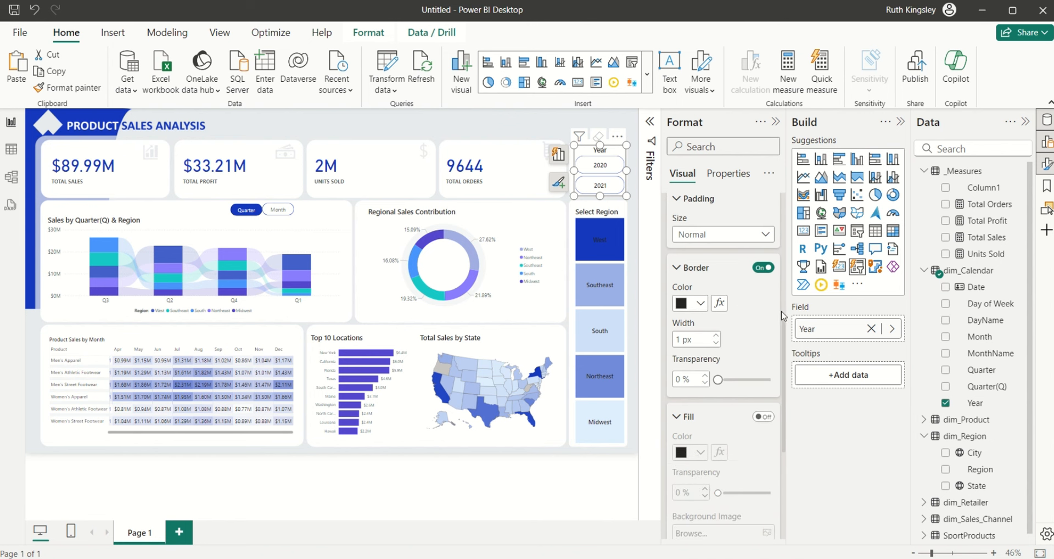
{"action": "left_click", "coordinate": [680, 269]}
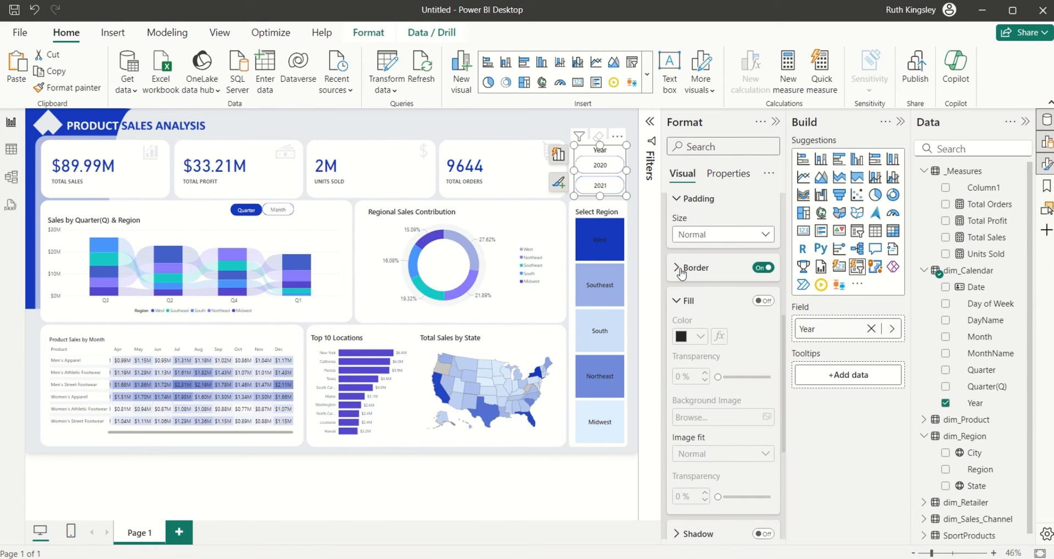
{"action": "left_click", "coordinate": [764, 300]}
{"action": "left_click", "coordinate": [701, 336]}
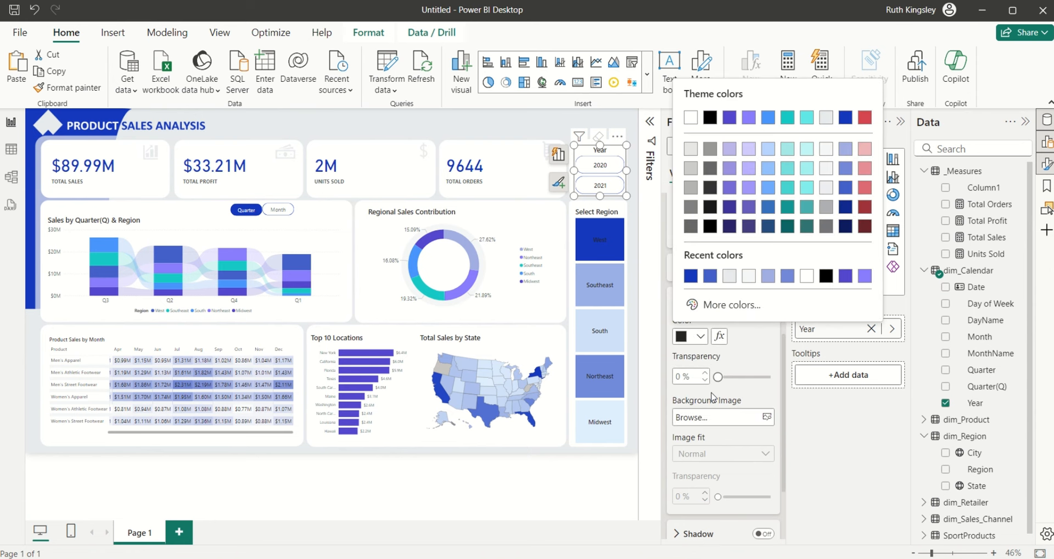
{"action": "left_click", "coordinate": [691, 276]}
{"action": "left_click", "coordinate": [680, 302]}
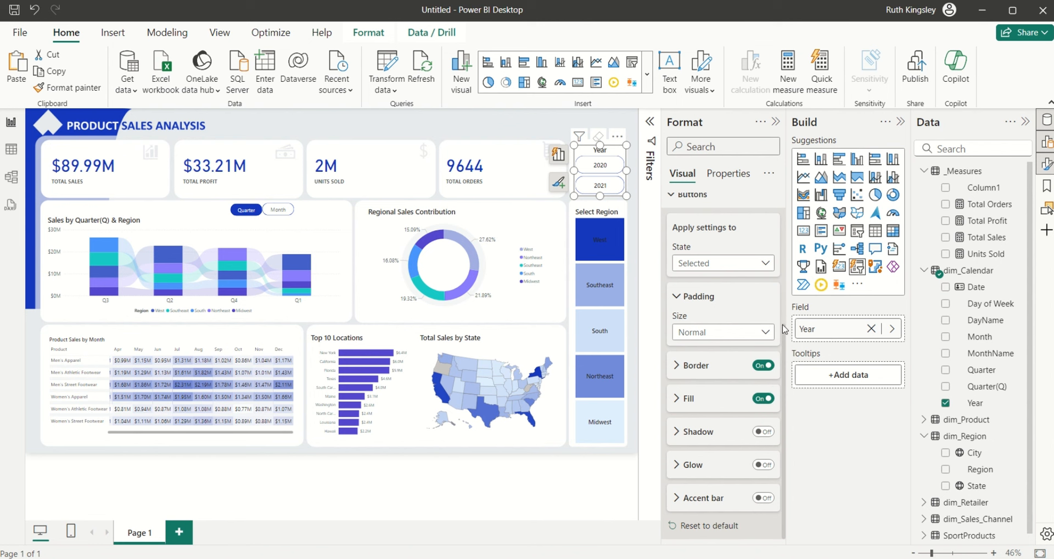
- Set the callout value color to white for the Selected state of the Year slicer
{"action": "scroll", "coordinate": [778, 297], "scroll_direction": "up", "scroll_amount": 3}
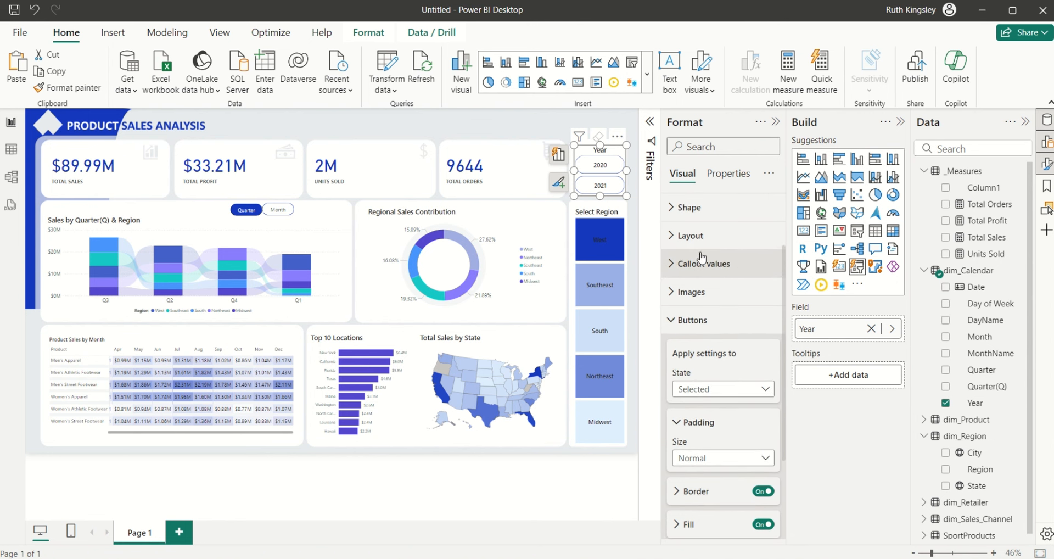
{"action": "left_click", "coordinate": [672, 265]}
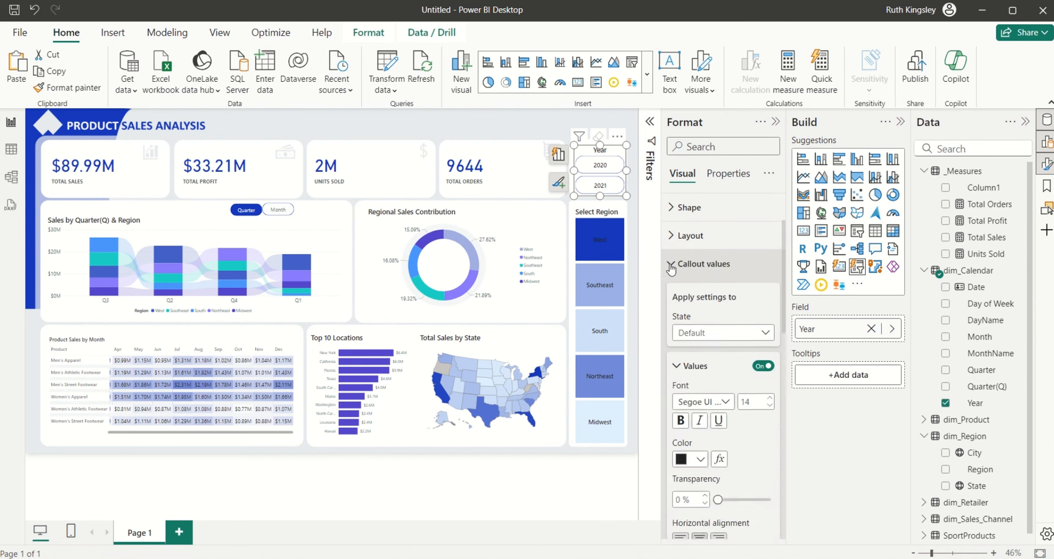
{"action": "left_click", "coordinate": [766, 338]}
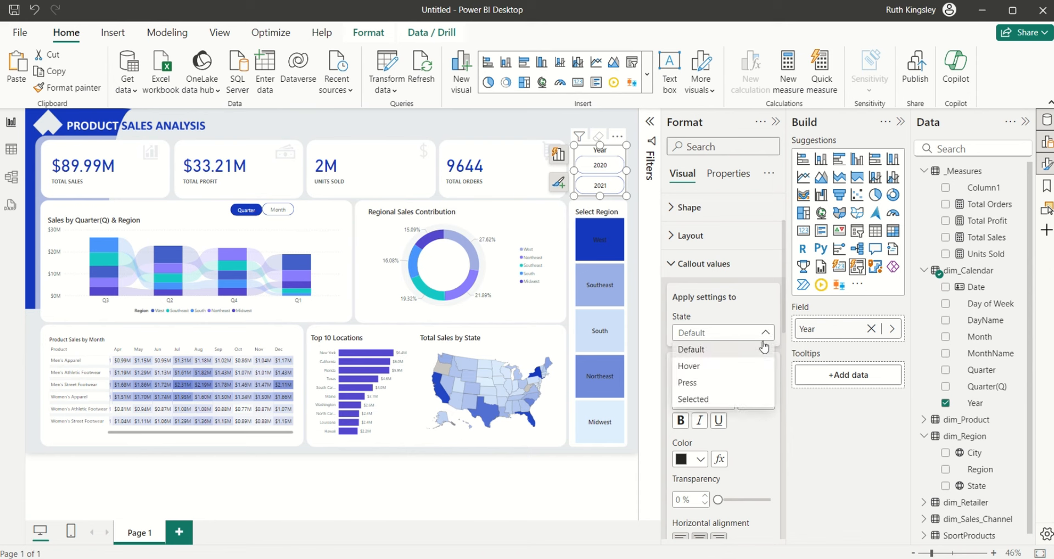
{"action": "left_click", "coordinate": [735, 404]}
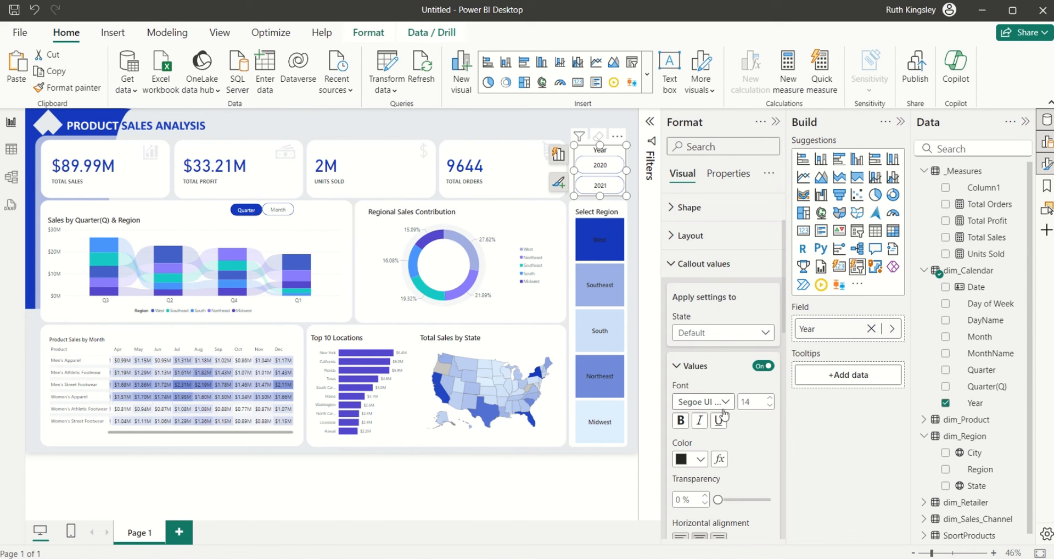
{"action": "left_click", "coordinate": [700, 459]}
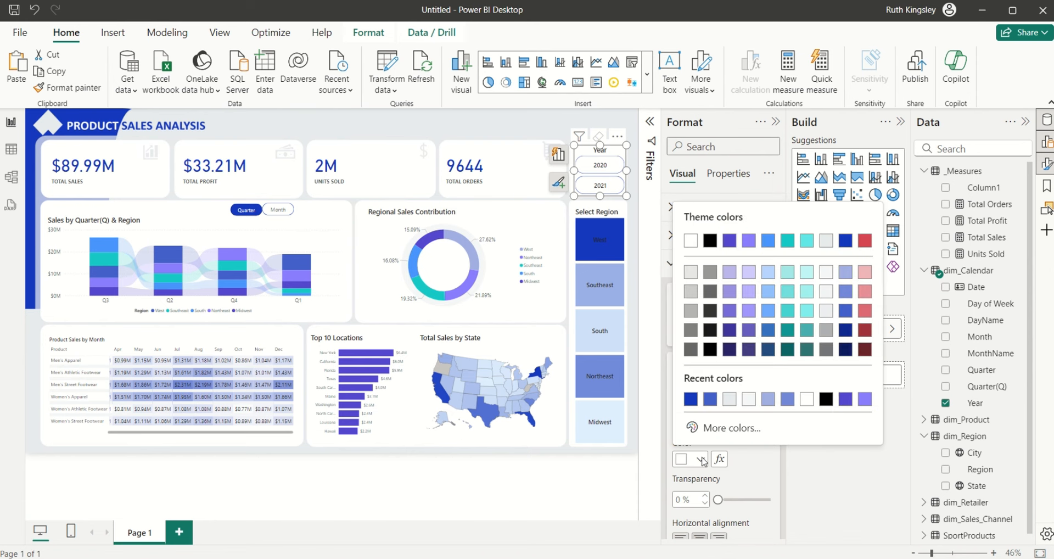
{"action": "left_click", "coordinate": [756, 462]}
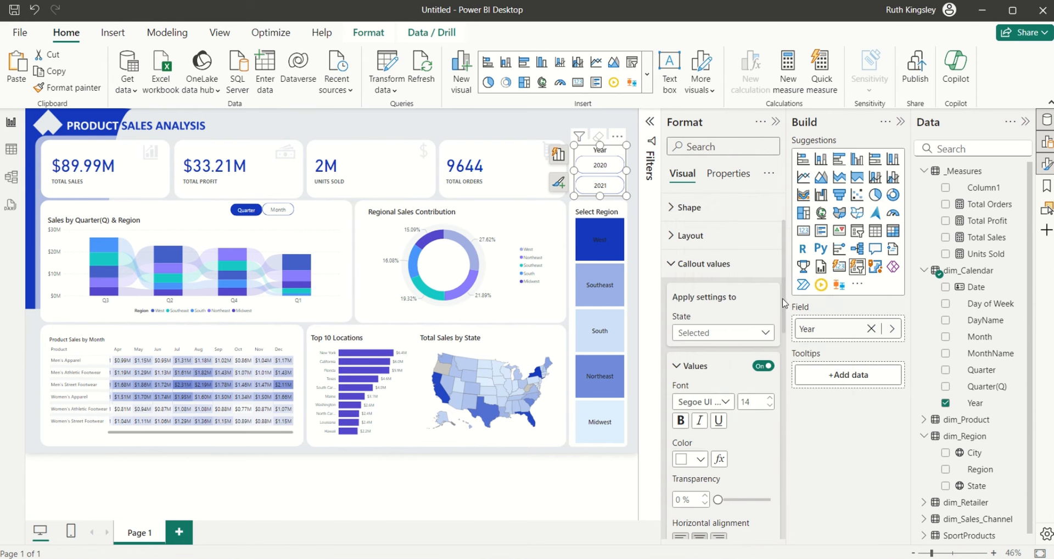
{"action": "left_click_drag", "start_coordinate": [782, 299], "coordinate": [787, 324]}
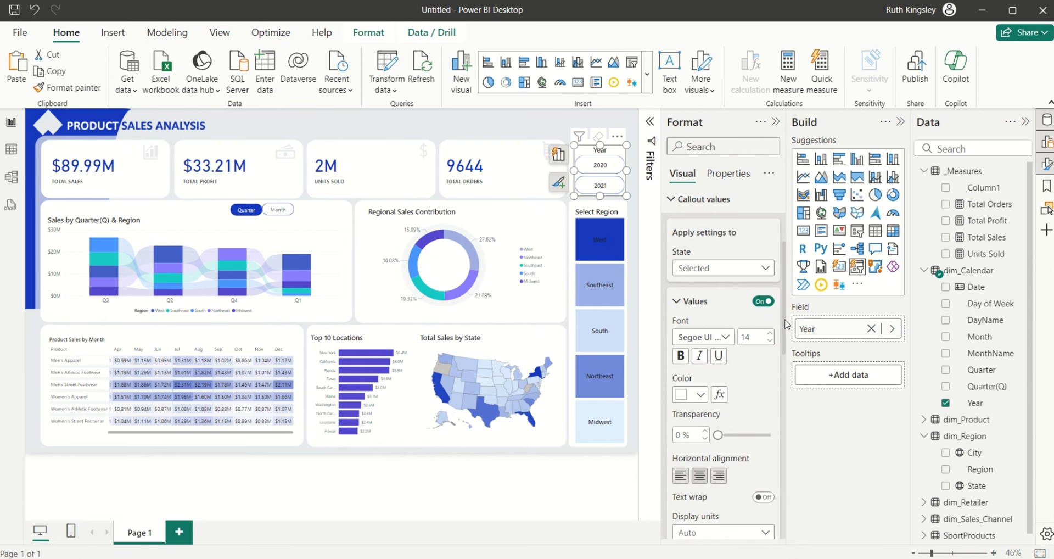
{"action": "left_click", "coordinate": [670, 205]}
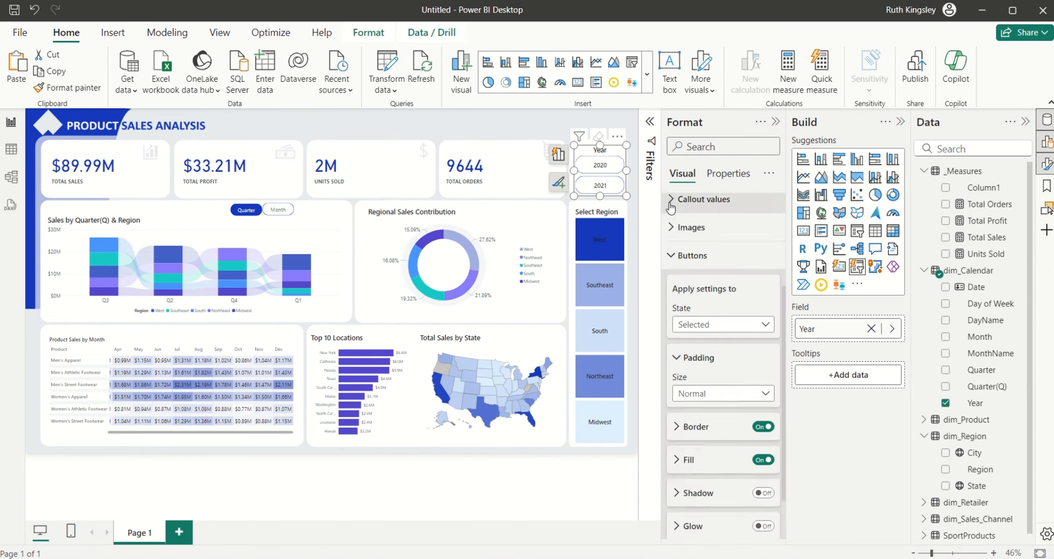
{"action": "left_click", "coordinate": [524, 134]}
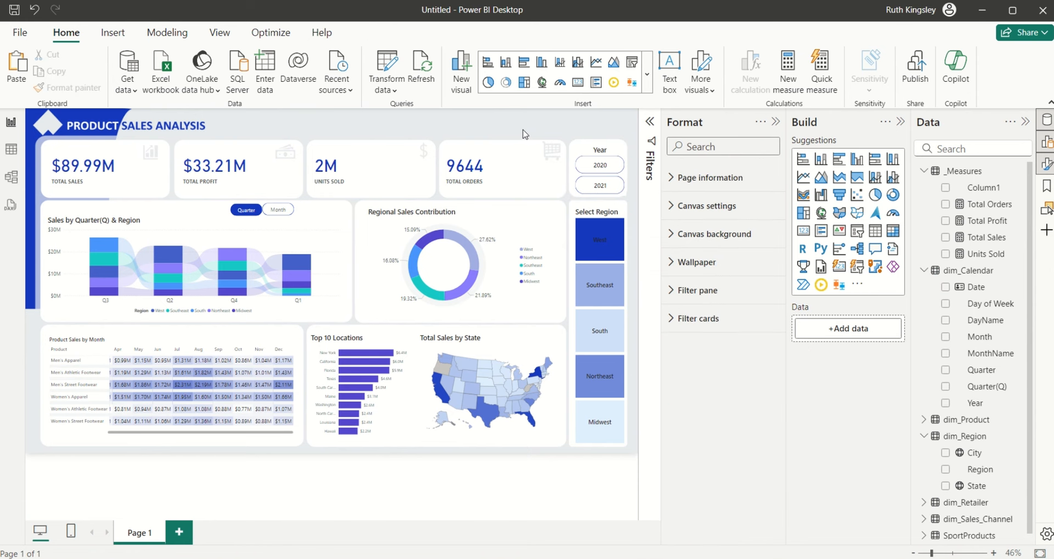
- Test the Year slicer by filtering the report to 2020 and 2021, clearing the selection at the end
{"action": "left_click", "coordinate": [603, 170]}
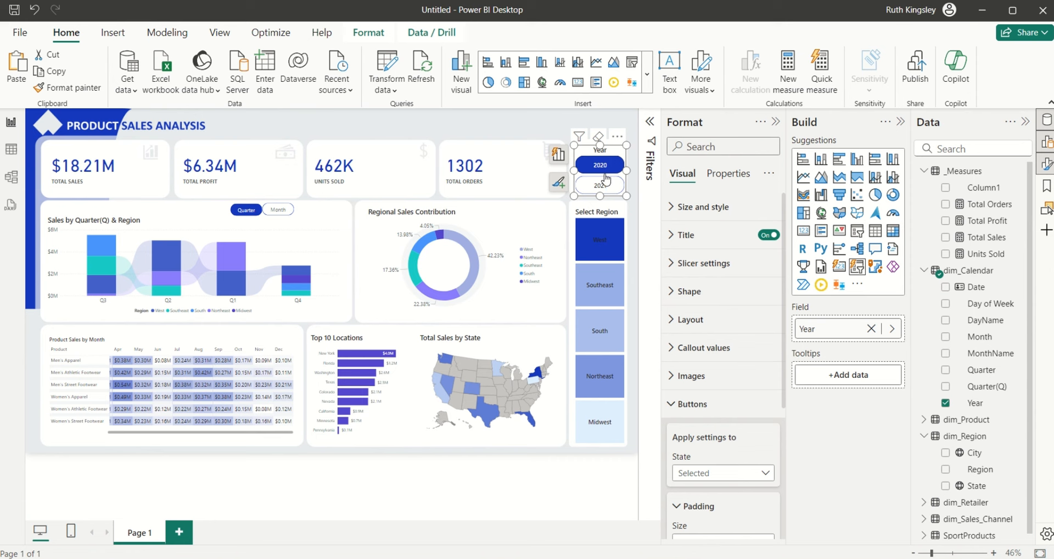
{"action": "left_click", "coordinate": [604, 187]}
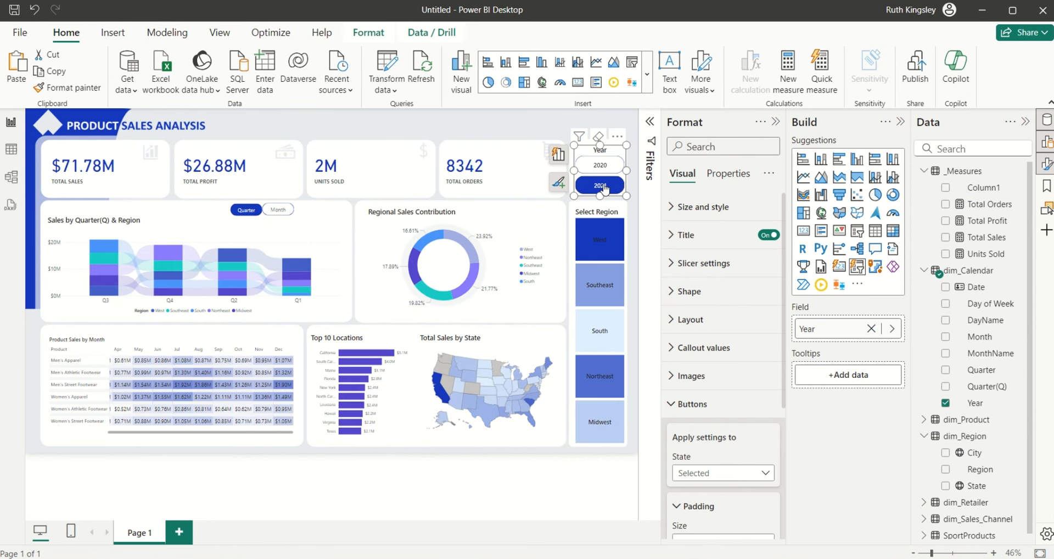
{"action": "left_click", "coordinate": [604, 187]}
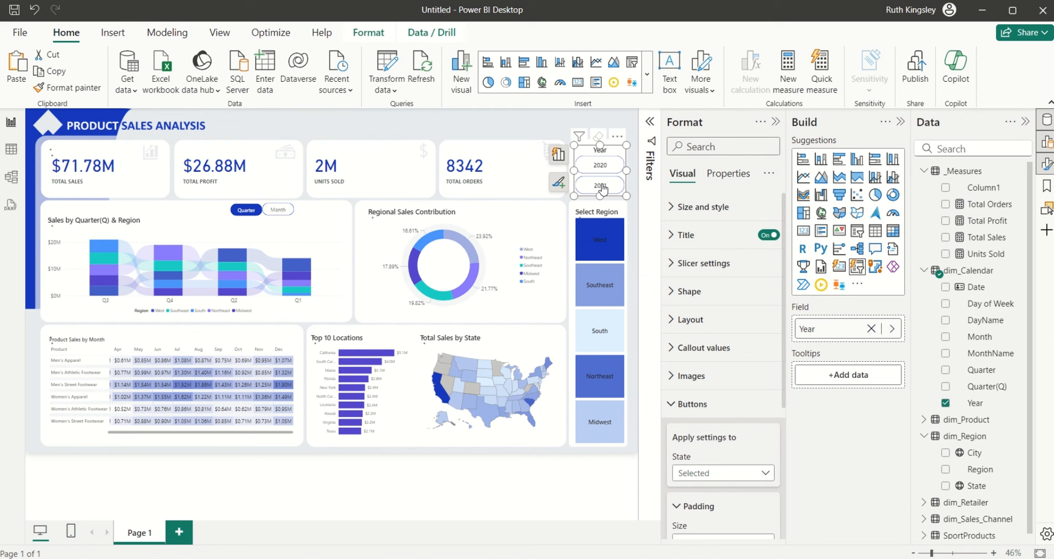
{"action": "left_click", "coordinate": [508, 128]}
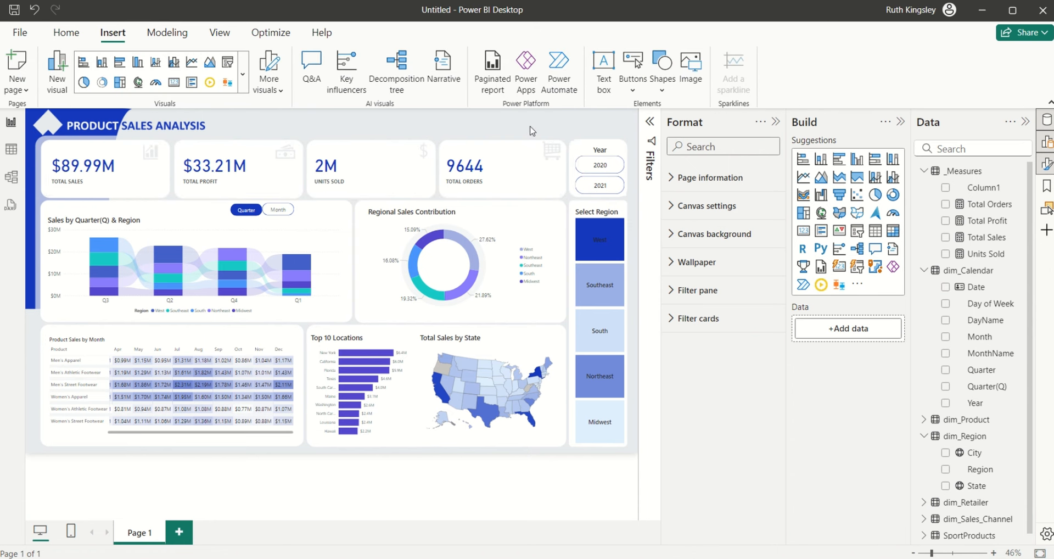
- Insert a Clear all slicers button and place it in the page header above the Year slicer
{"action": "left_click", "coordinate": [633, 80]}
{"action": "left_click", "coordinate": [654, 360]}
{"action": "left_click_drag", "start_coordinate": [58, 117], "coordinate": [585, 129]}
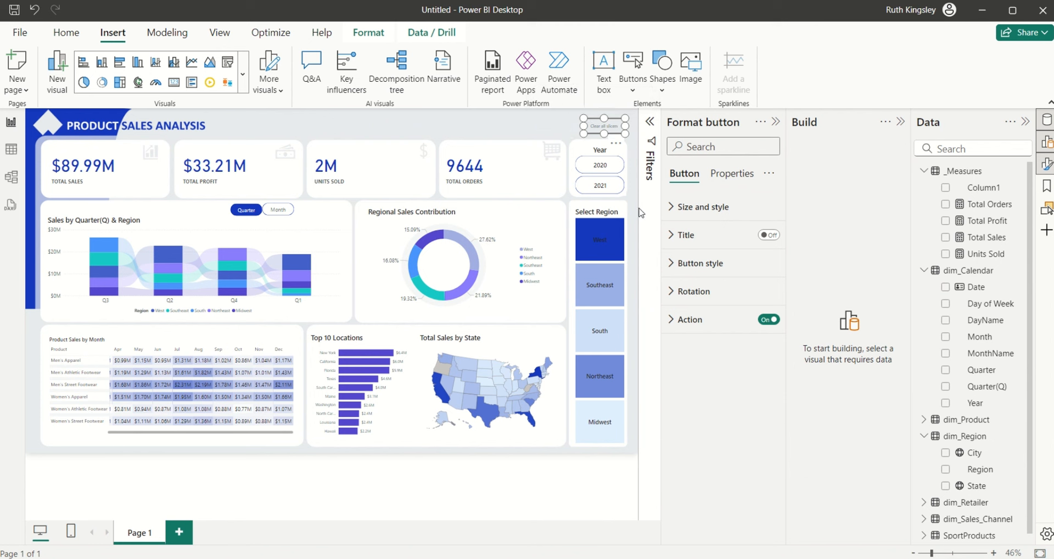
- Turn on the icon of the Clear all slicers button and set its line color to medium blue
{"action": "left_click", "coordinate": [675, 264]}
{"action": "scroll", "coordinate": [714, 302], "scroll_direction": "down", "scroll_amount": 3}
{"action": "left_click", "coordinate": [765, 318]}
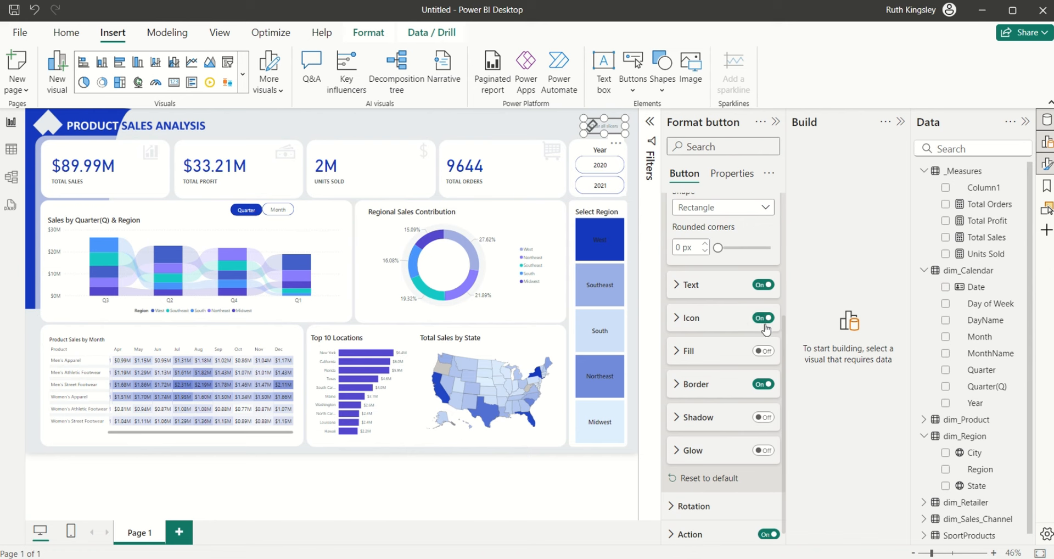
{"action": "left_click", "coordinate": [683, 319]}
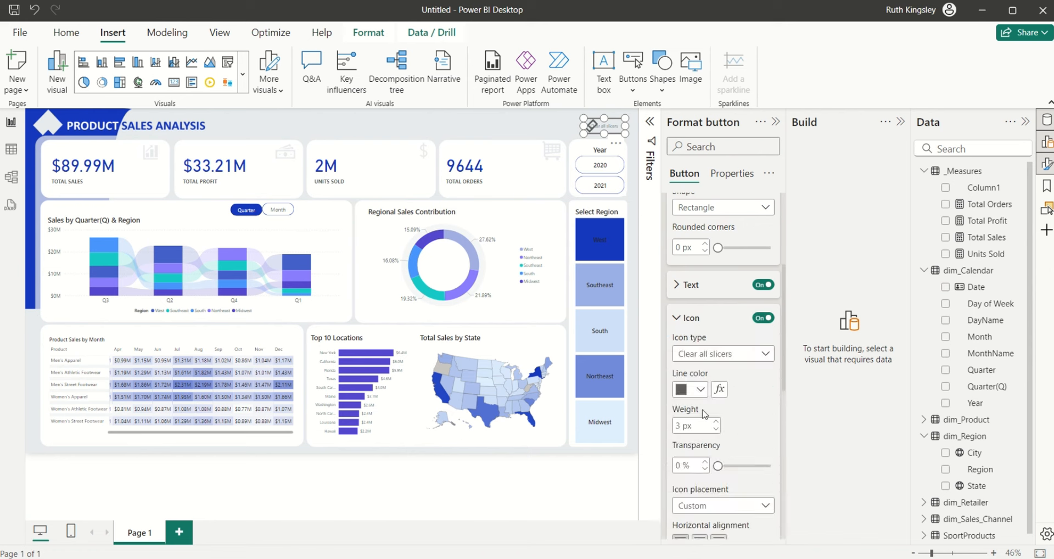
{"action": "left_click", "coordinate": [700, 389]}
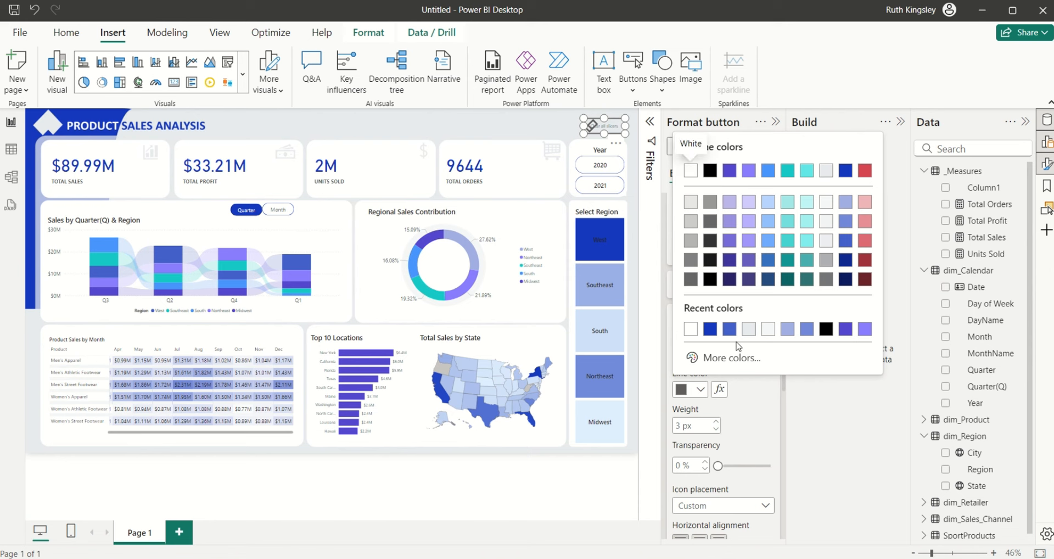
{"action": "left_click", "coordinate": [808, 331]}
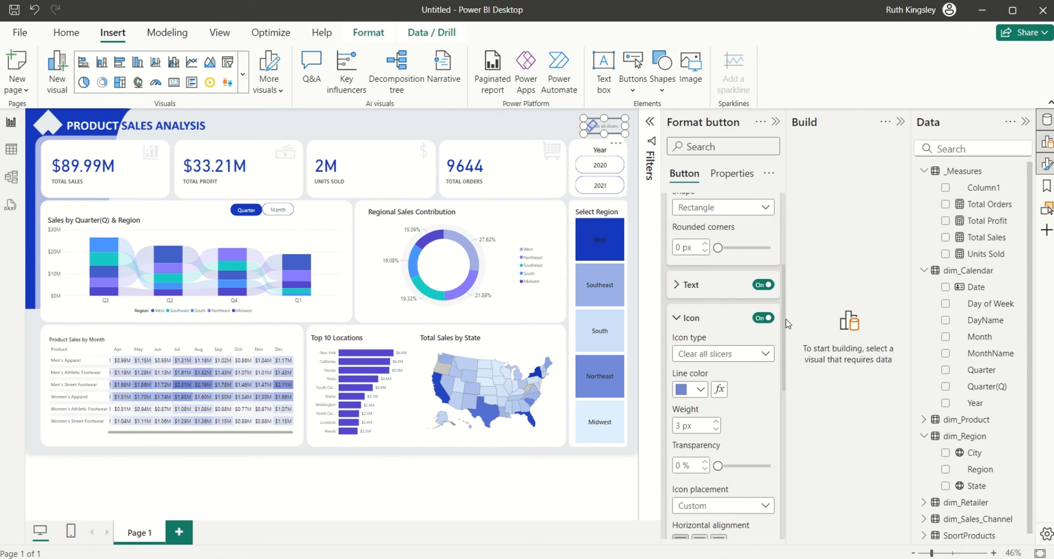
- Turn off the text of the Clear all slicers button and narrow the button to fit its icon
{"action": "left_click", "coordinate": [762, 285]}
{"action": "left_click_drag", "start_coordinate": [585, 126], "coordinate": [609, 130]}
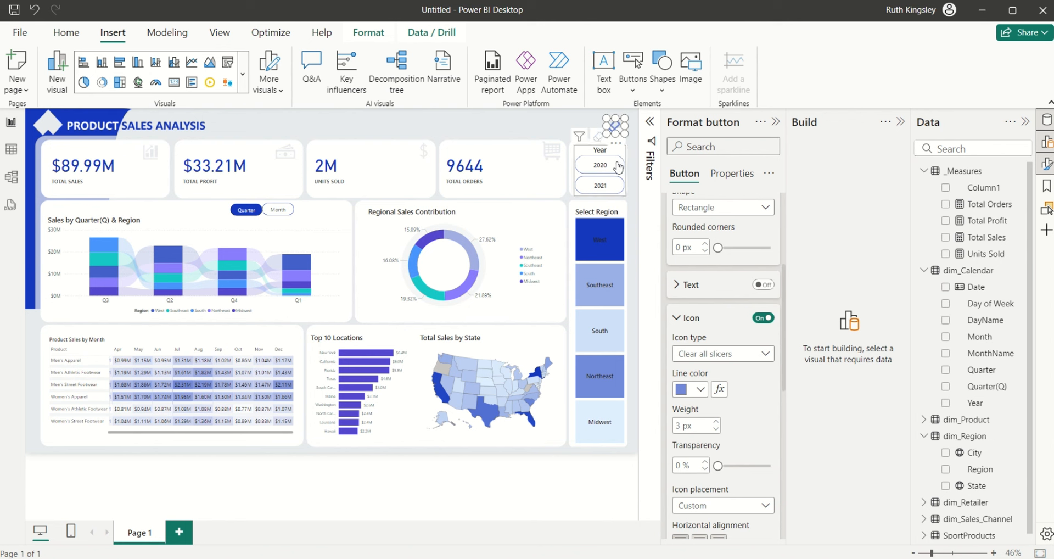
{"action": "left_click", "coordinate": [679, 317]}
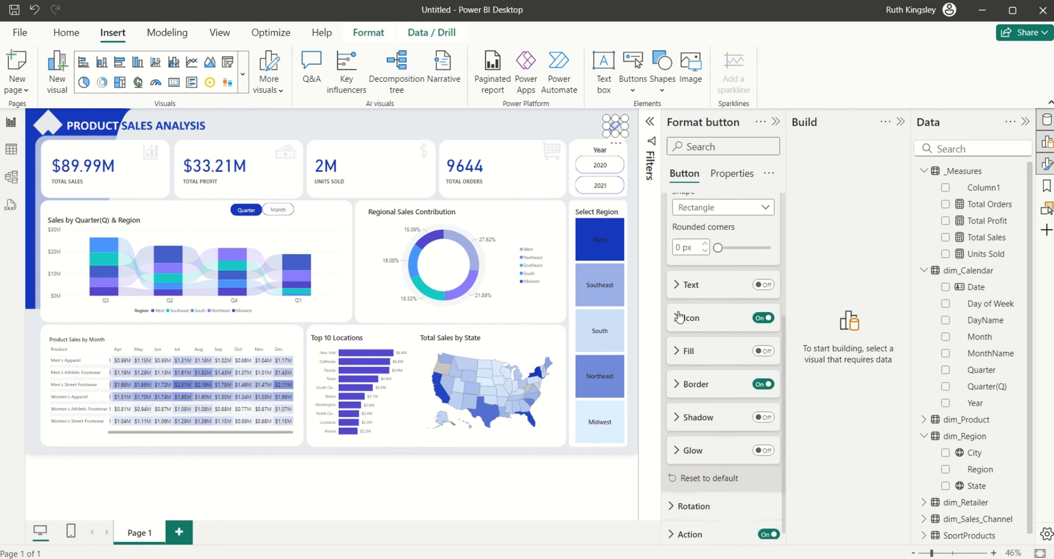
- Try to turn off the border of the narrowed Clear all slicers button
{"action": "left_click", "coordinate": [763, 384]}
{"action": "right_click", "coordinate": [761, 386]}
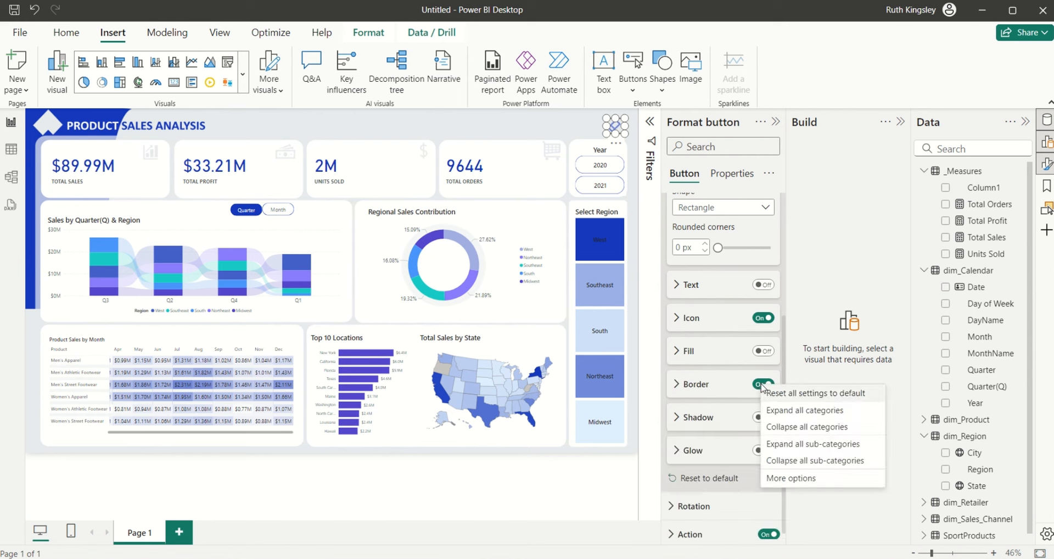
{"action": "left_click", "coordinate": [561, 117]}
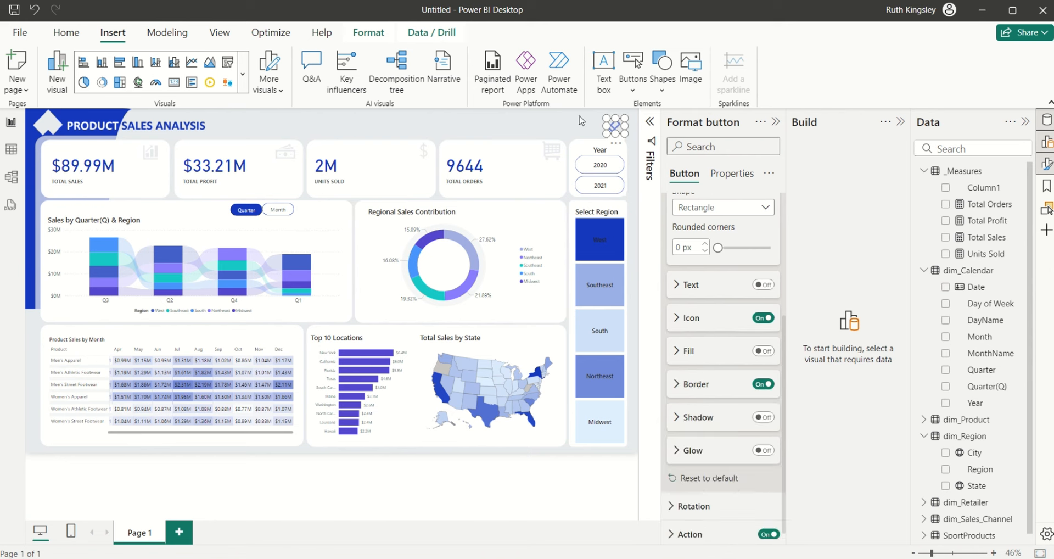
{"action": "left_click", "coordinate": [568, 114]}
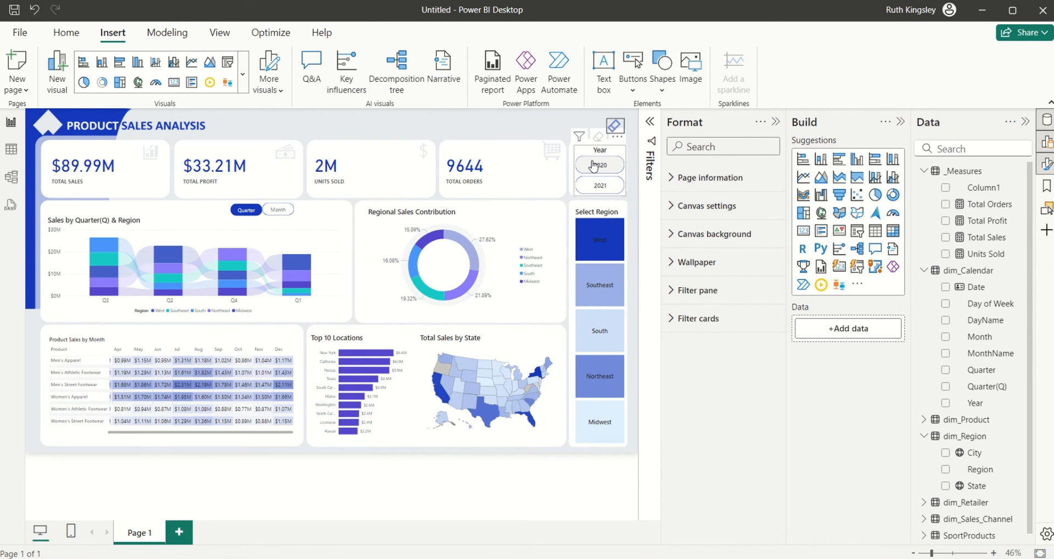
- Filter the report to 2020 and reset it with the Clear all slicers button to test it
{"action": "left_click", "coordinate": [601, 160]}
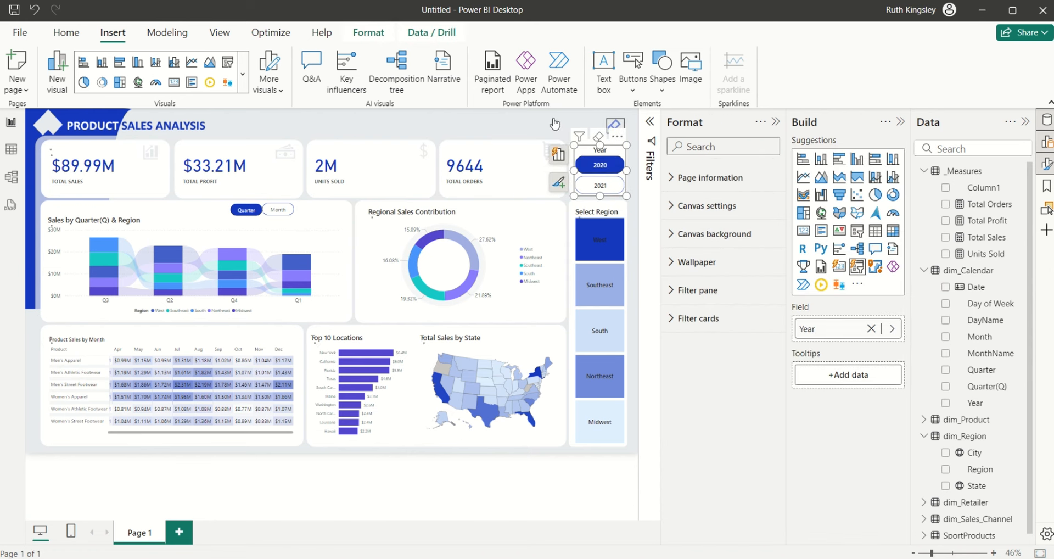
{"action": "left_click", "coordinate": [615, 126], "text": "ctrl"}
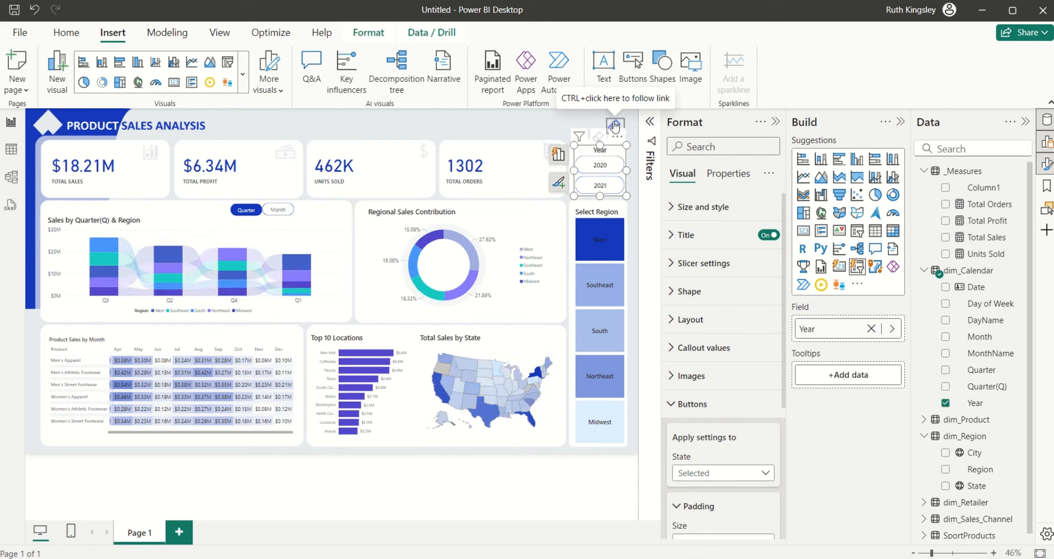
{"action": "left_click", "coordinate": [535, 119]}
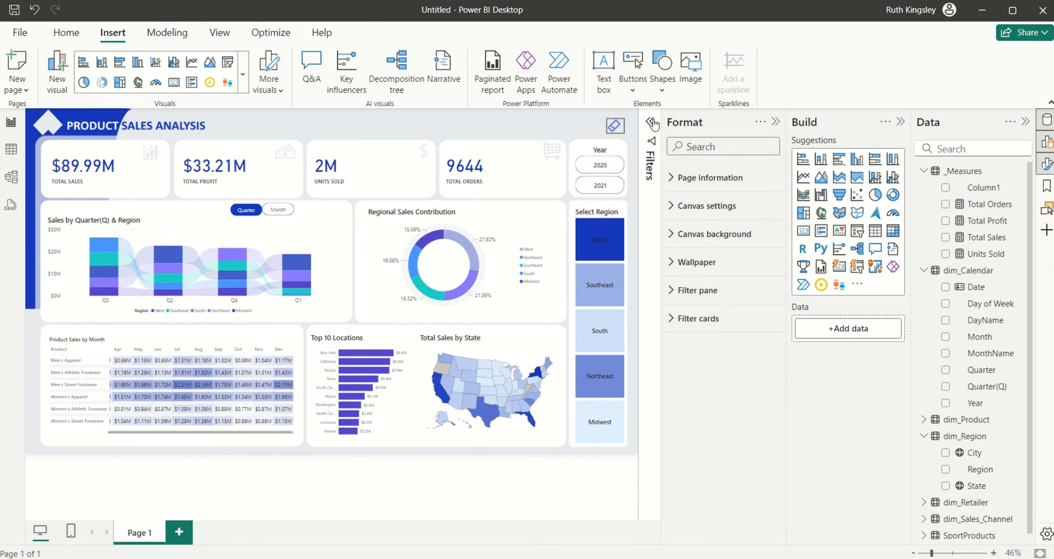
- Remove the border from the Clear all slicers button
{"action": "left_click", "coordinate": [619, 132]}
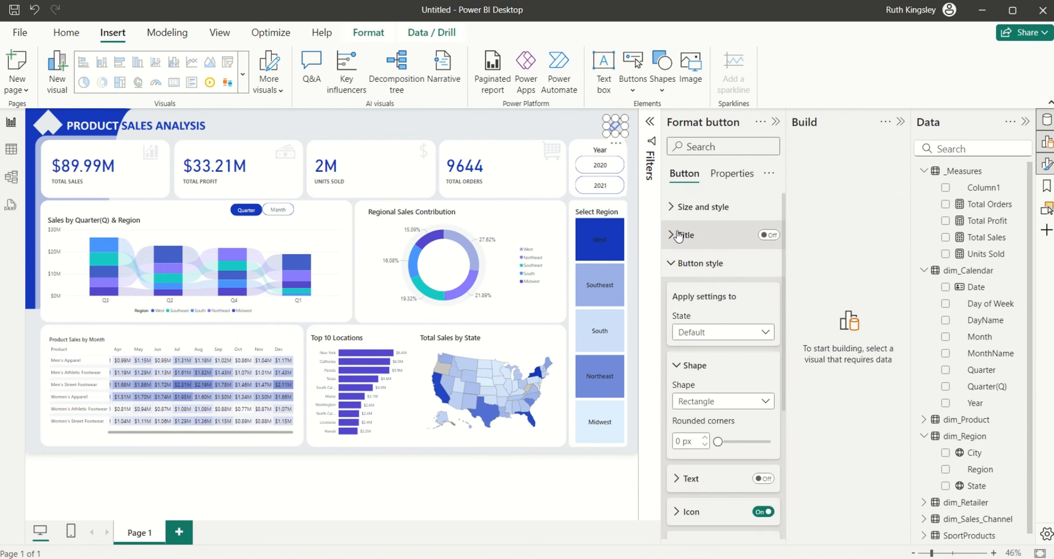
{"action": "left_click", "coordinate": [671, 265]}
{"action": "left_click", "coordinate": [671, 264]}
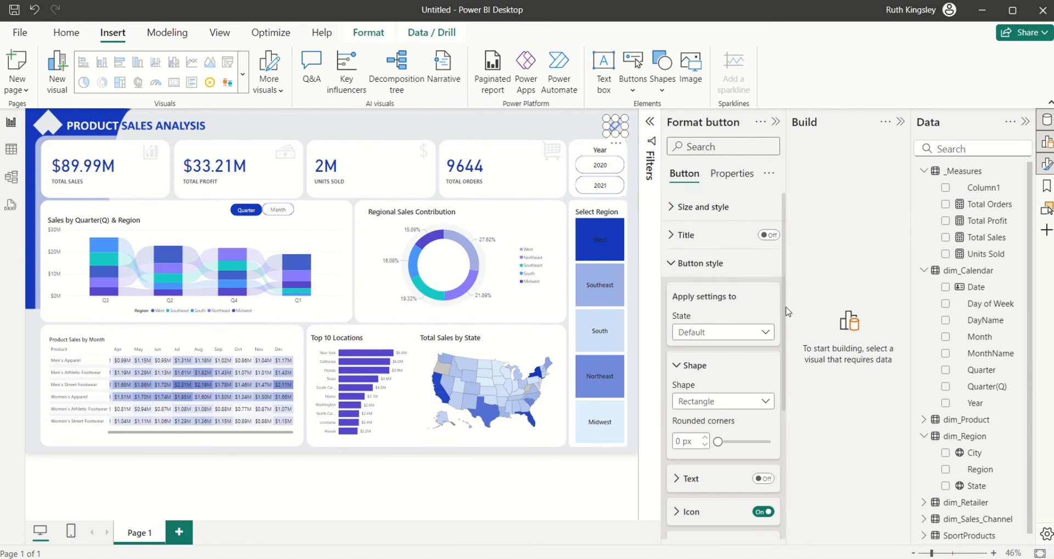
{"action": "left_click", "coordinate": [573, 126]}
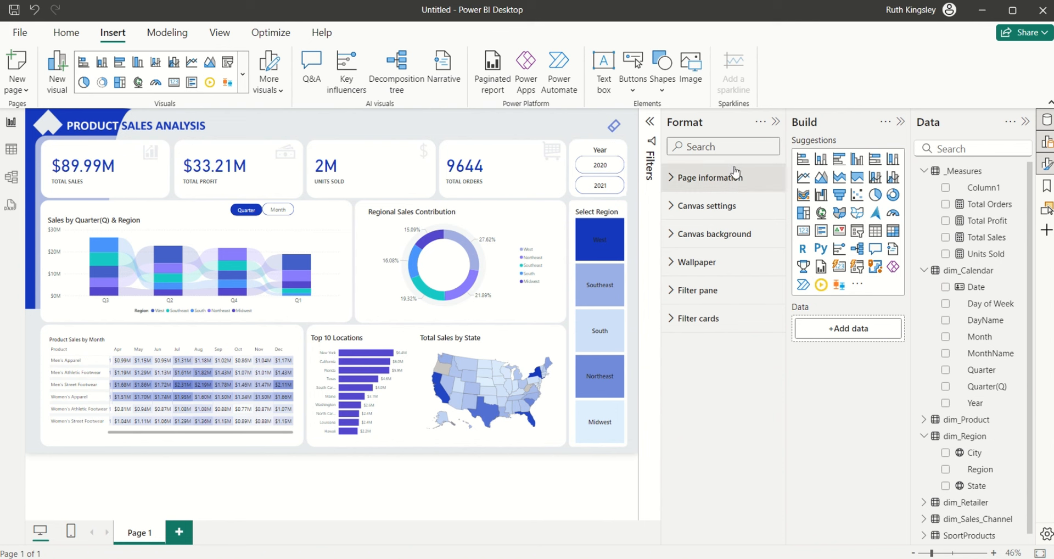
- Add a slicer on the dim_Calendar Date field beside the Clear all slicers button and reduce its height to fit the page header
{"action": "left_click", "coordinate": [857, 232]}
{"action": "left_click_drag", "start_coordinate": [126, 175], "coordinate": [578, 147]}
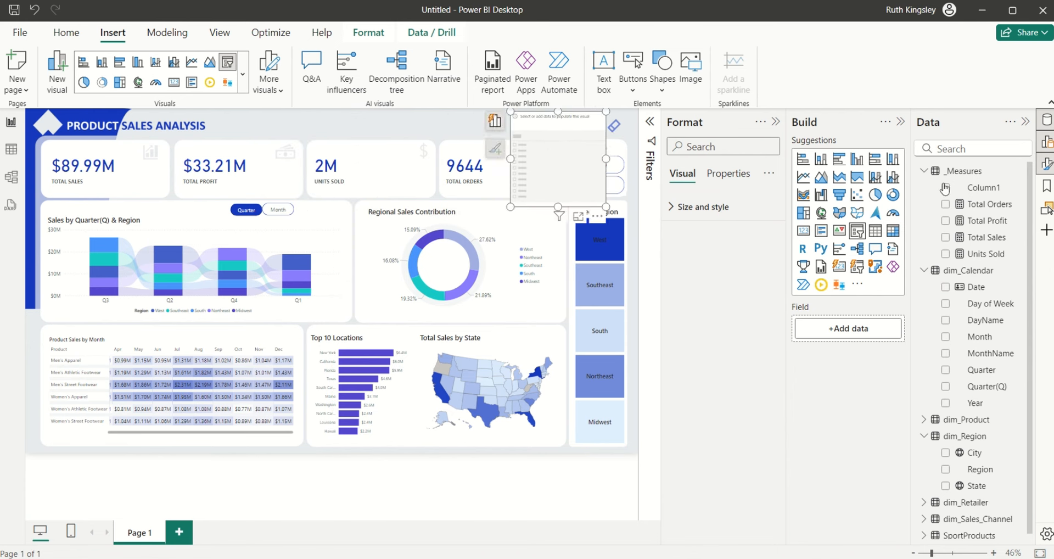
{"action": "left_click", "coordinate": [946, 287]}
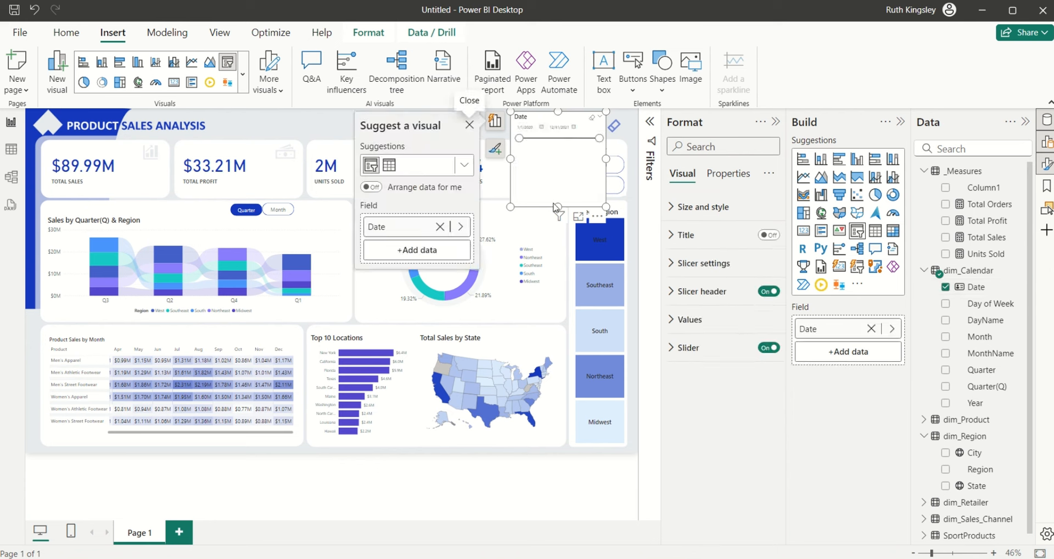
{"action": "left_click_drag", "start_coordinate": [556, 207], "coordinate": [555, 145]}
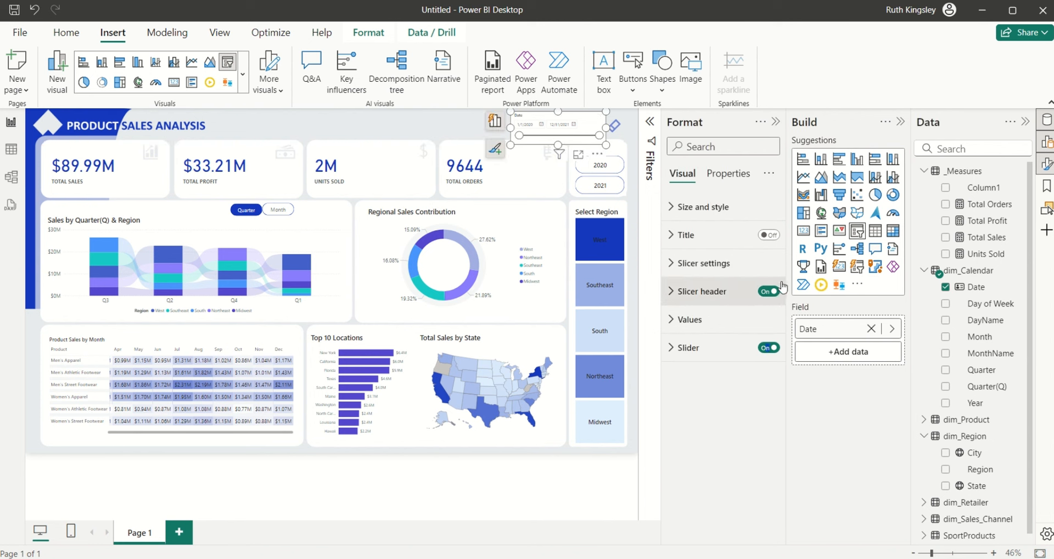
- Replace the date slicer's header with a visual title reading "Showing Data for:"
{"action": "left_click", "coordinate": [769, 292]}
{"action": "left_click", "coordinate": [769, 235]}
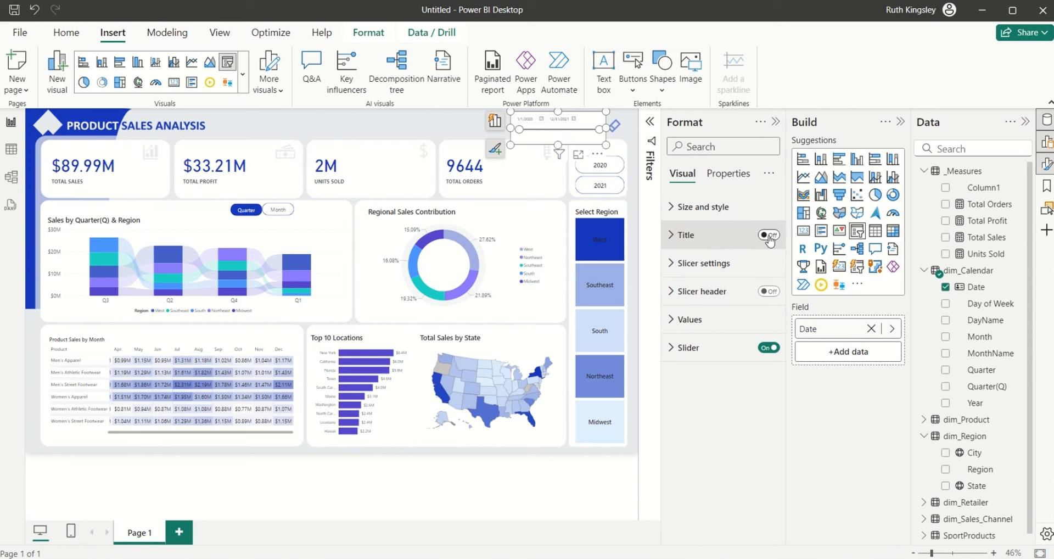
{"action": "left_click", "coordinate": [681, 236]}
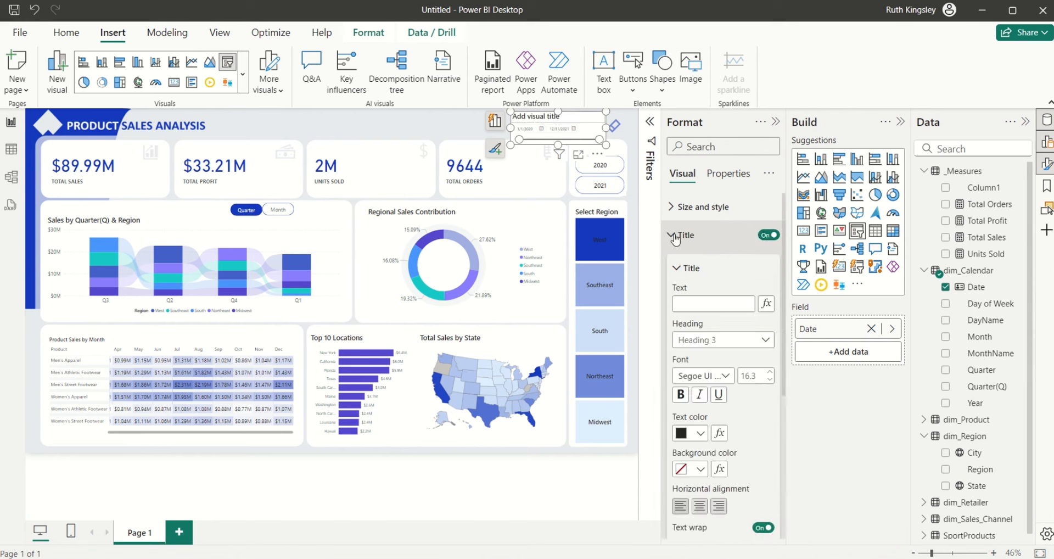
{"action": "left_click", "coordinate": [697, 307]}
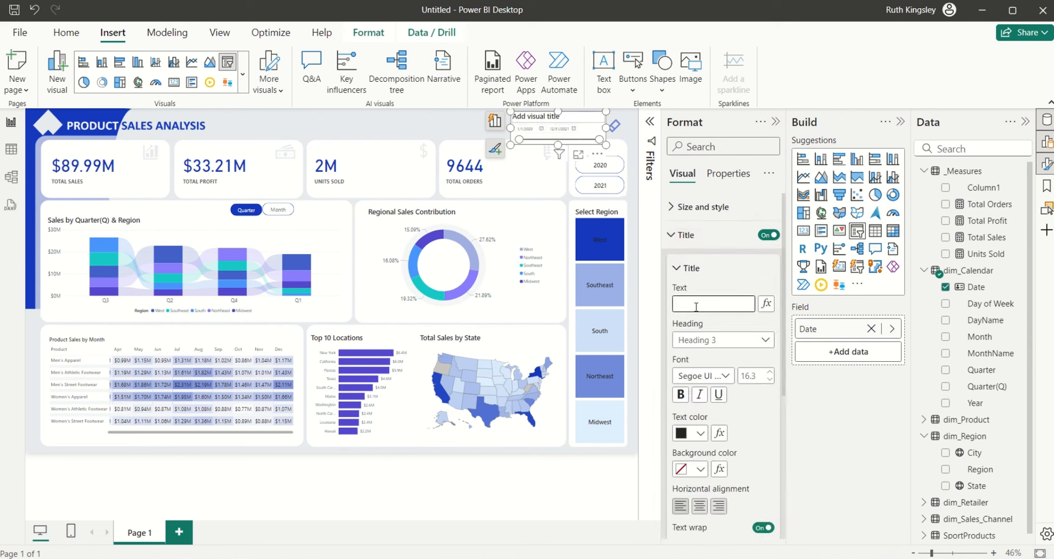
{"action": "type", "text": "Sh"}
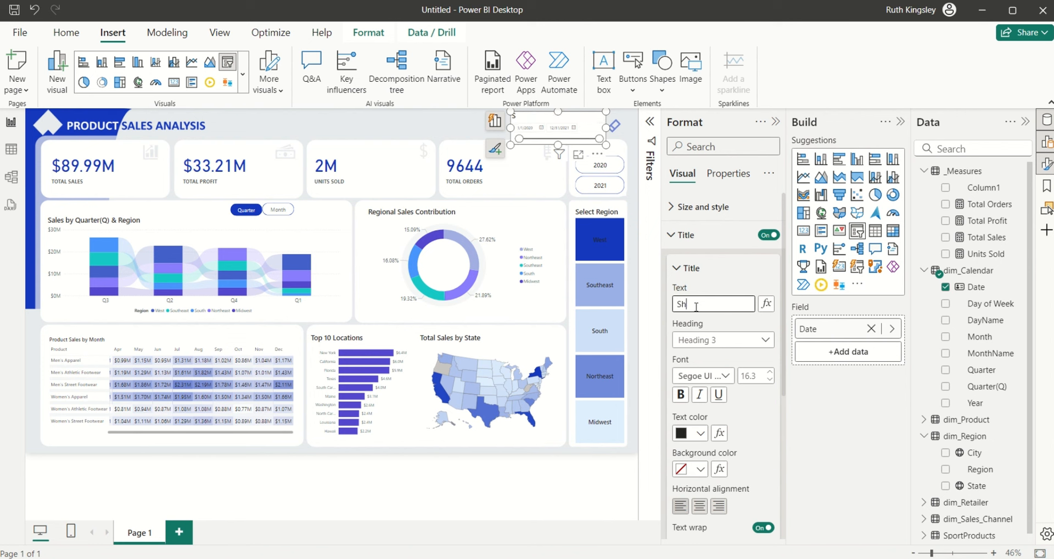
{"action": "type", "text": "owing Data for:"}
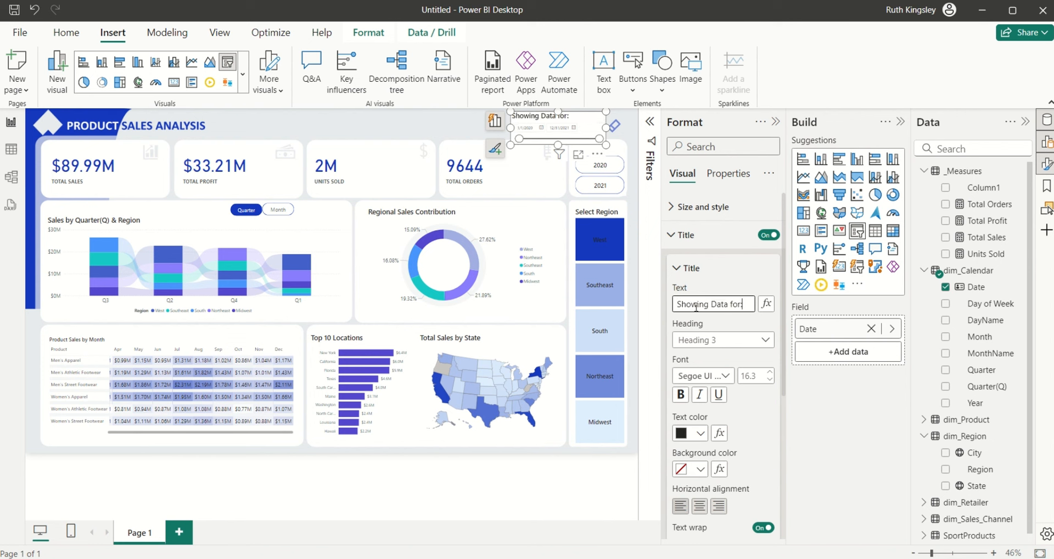
- Set the font size of the date slicer's title to 11
{"action": "right_click", "coordinate": [754, 378]}
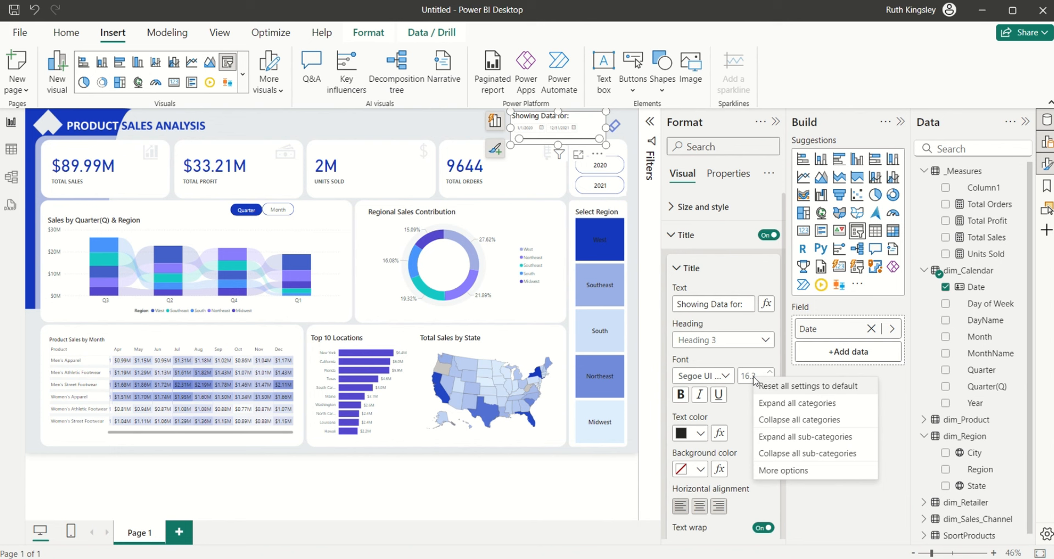
{"action": "left_click", "coordinate": [749, 375]}
{"action": "type", "text": "11"}
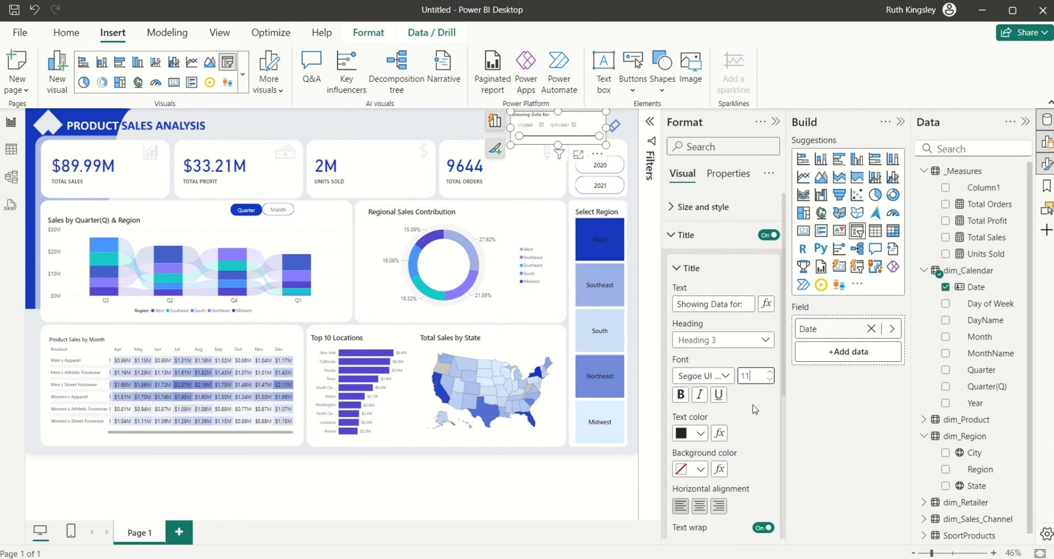
- Center the date slicer's title and turn off its slider
{"action": "left_click", "coordinate": [700, 506]}
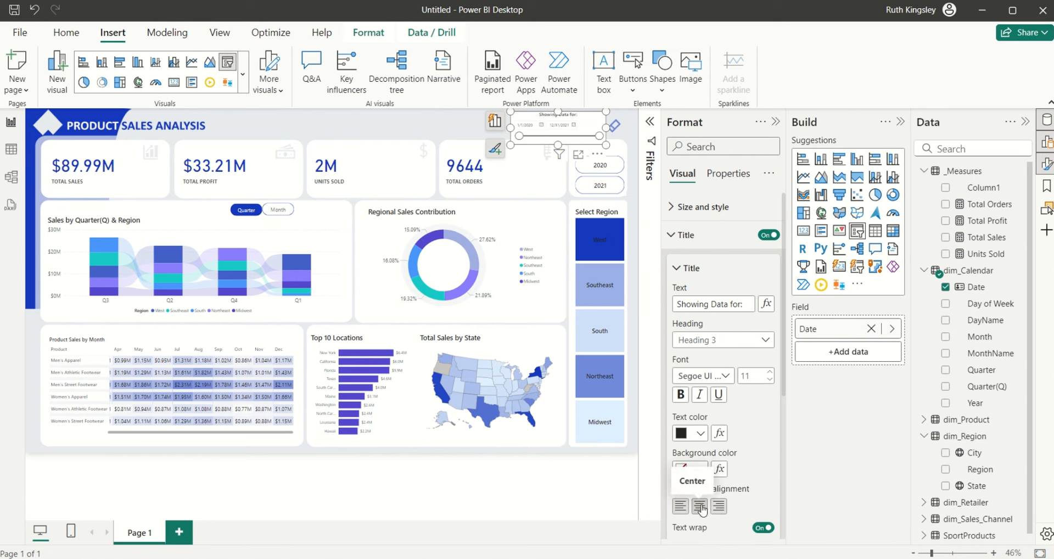
{"action": "left_click", "coordinate": [680, 237]}
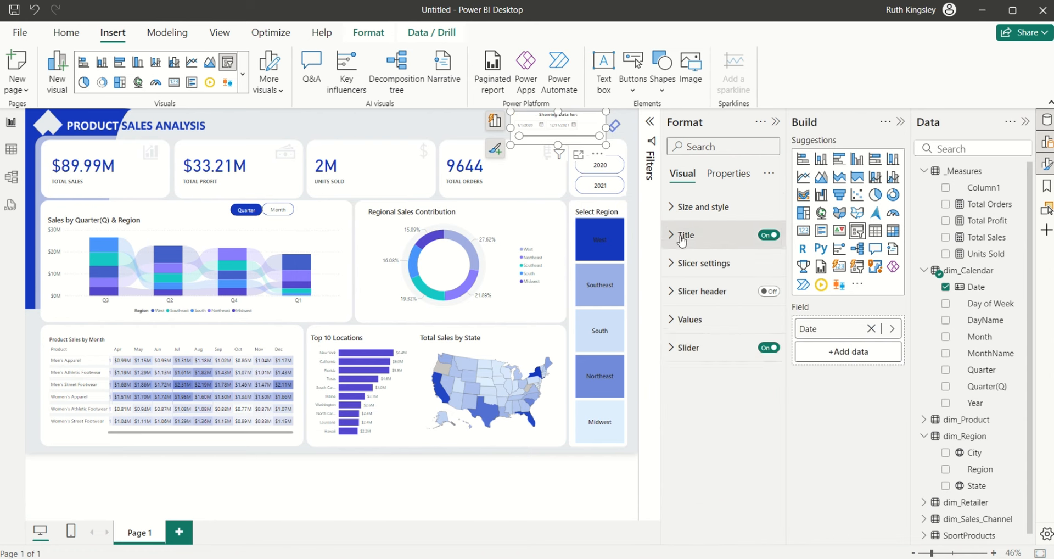
{"action": "left_click", "coordinate": [769, 348]}
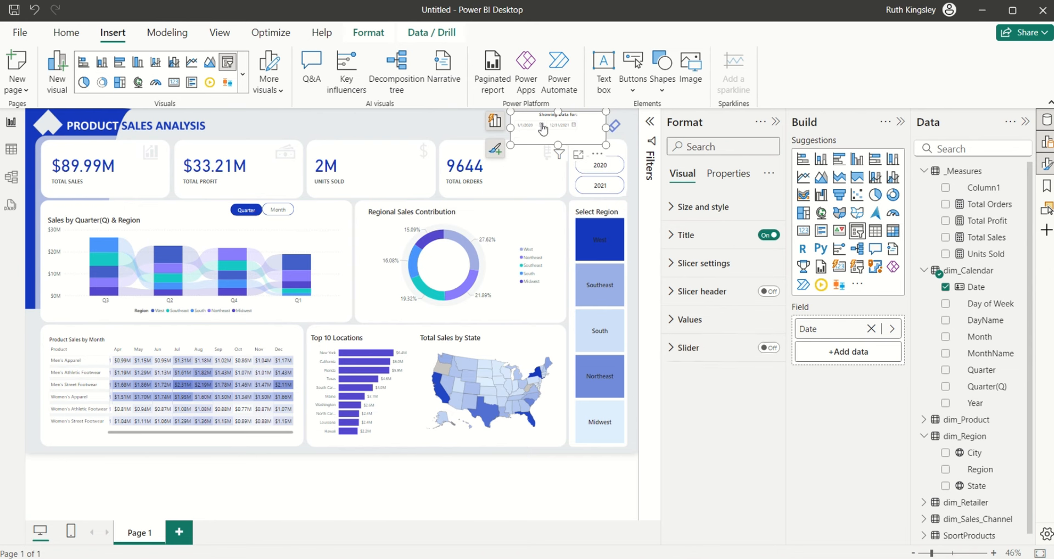
{"action": "left_click", "coordinate": [523, 137]}
{"action": "left_click", "coordinate": [521, 139]}
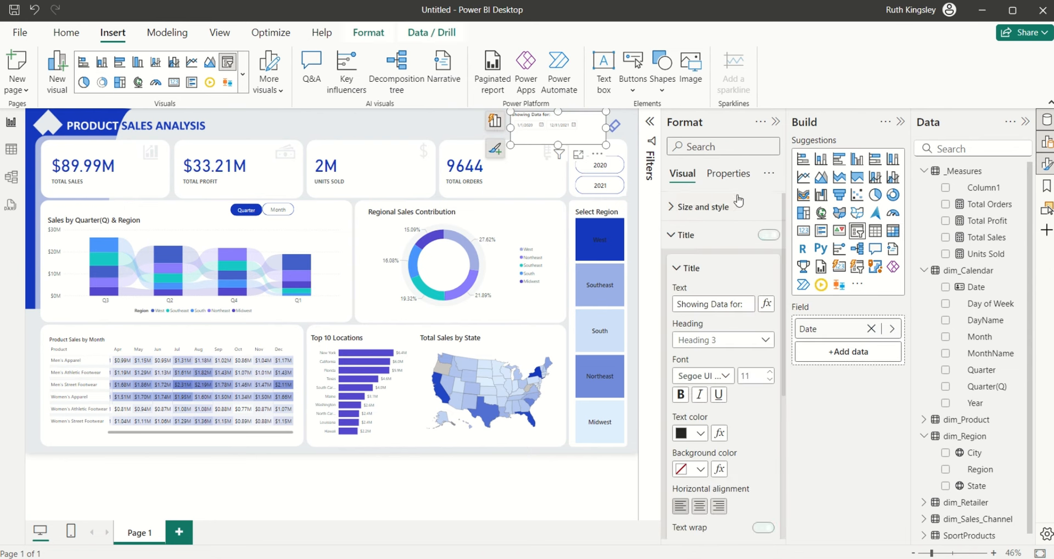
- Turn off the date slicer's background while keeping its title enabled
{"action": "left_click", "coordinate": [681, 209]}
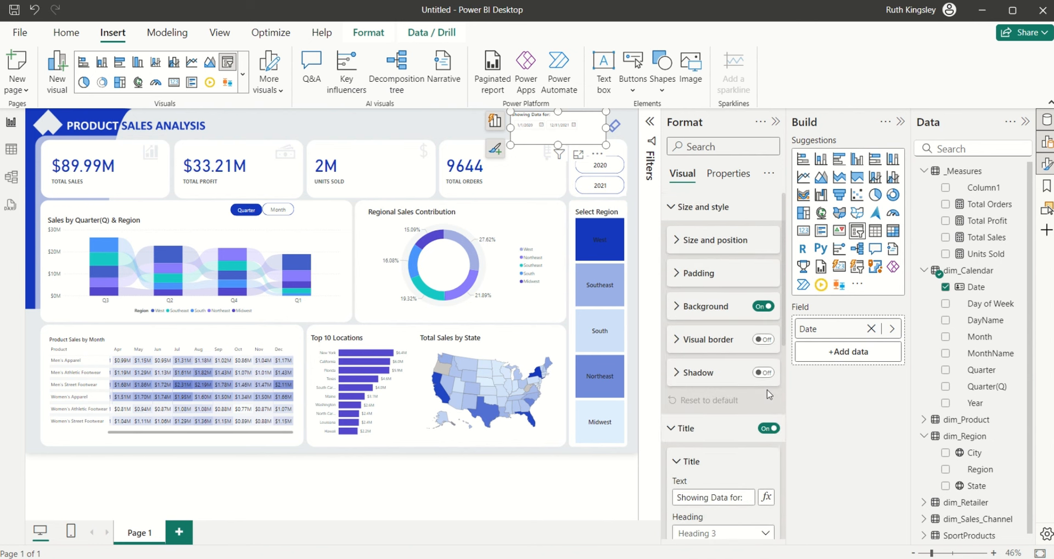
{"action": "left_click", "coordinate": [766, 427]}
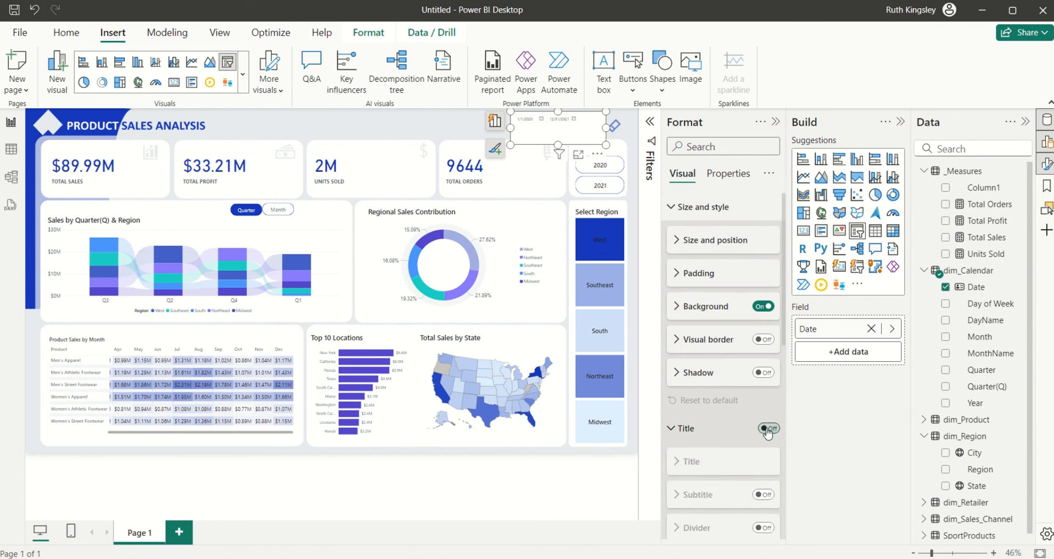
{"action": "left_click", "coordinate": [769, 428]}
{"action": "left_click", "coordinate": [765, 306]}
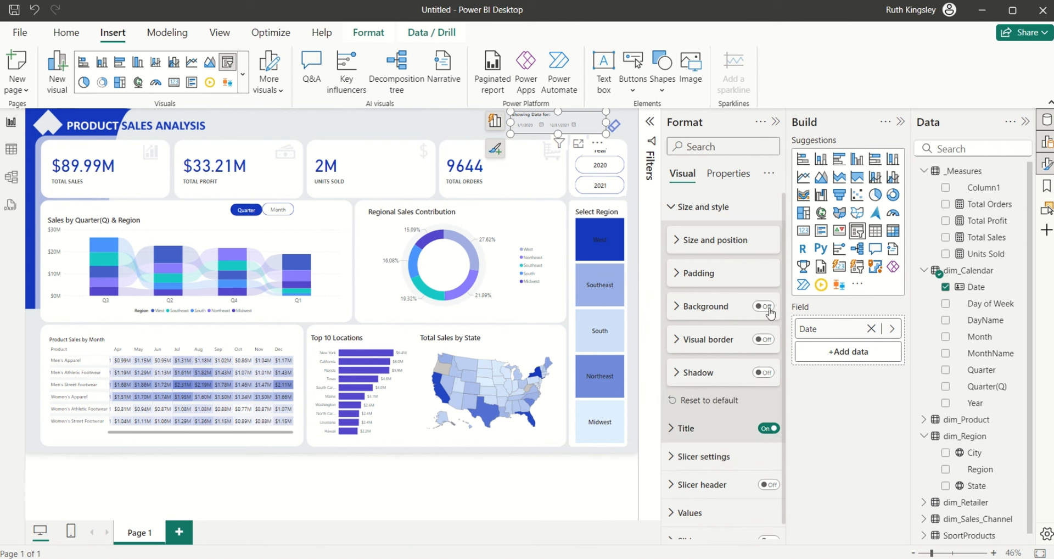
- Set the font size of the date slicer's values to 12 and center the slicer title again
{"action": "scroll", "coordinate": [784, 288], "scroll_direction": "down", "scroll_amount": 1}
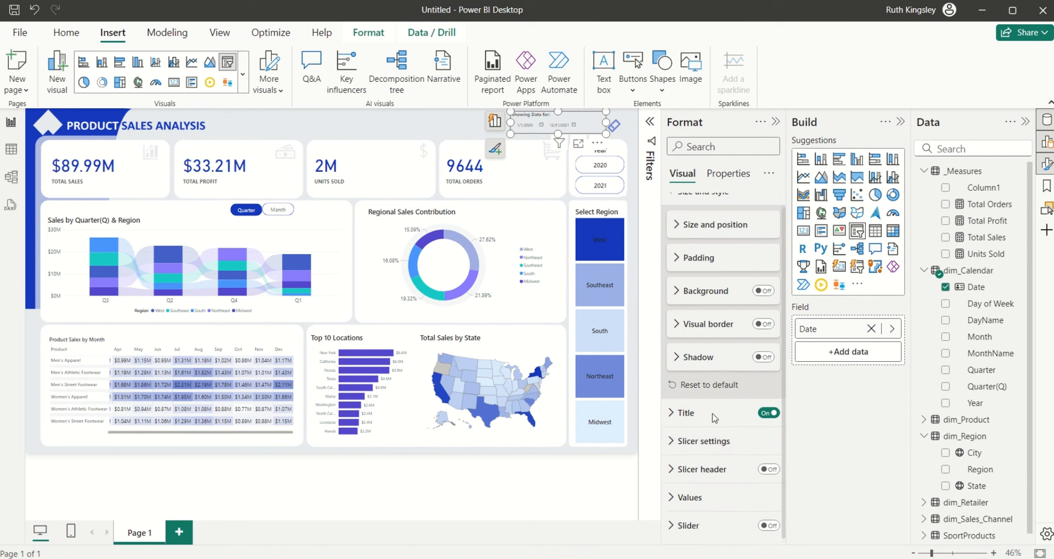
{"action": "left_click", "coordinate": [673, 497]}
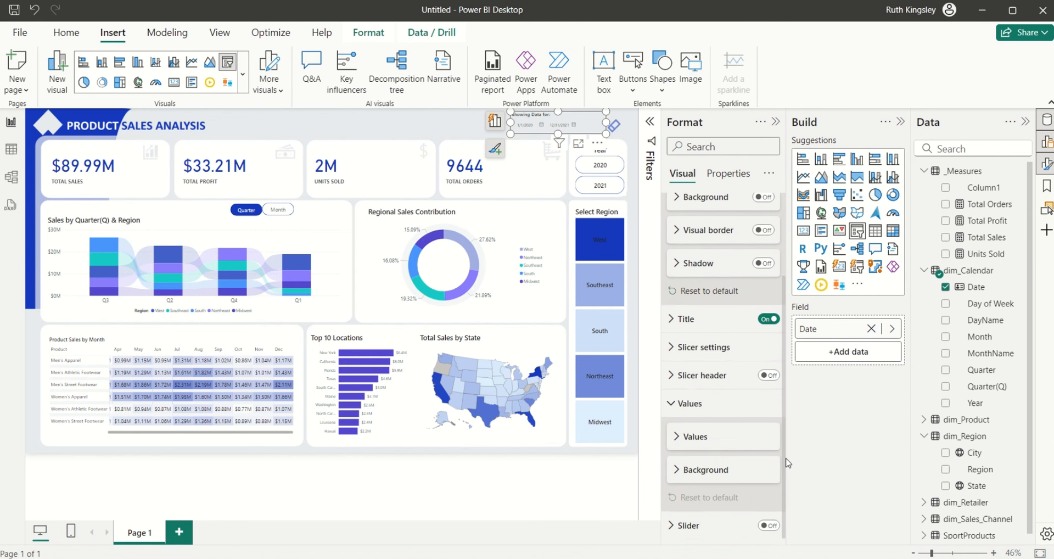
{"action": "scroll", "coordinate": [785, 373], "scroll_direction": "down", "scroll_amount": 3}
{"action": "left_click", "coordinate": [684, 438]}
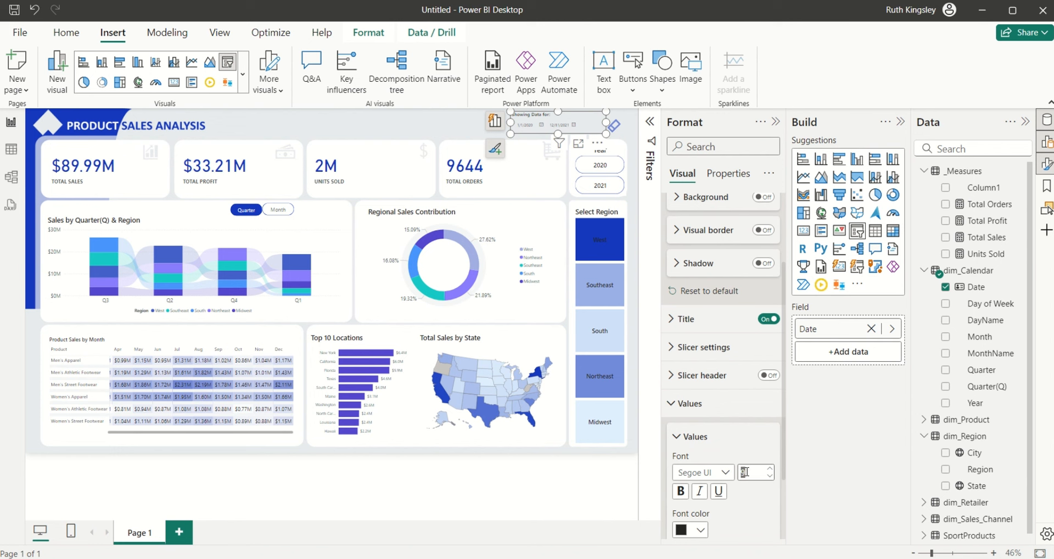
{"action": "type", "text": "12"}
{"action": "left_click", "coordinate": [687, 320]}
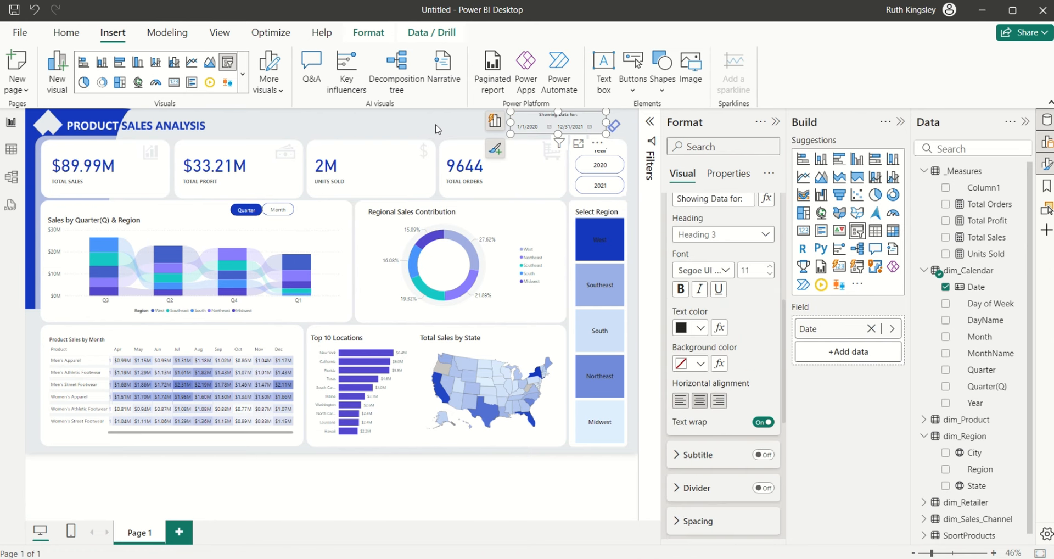
{"action": "left_click", "coordinate": [436, 131]}
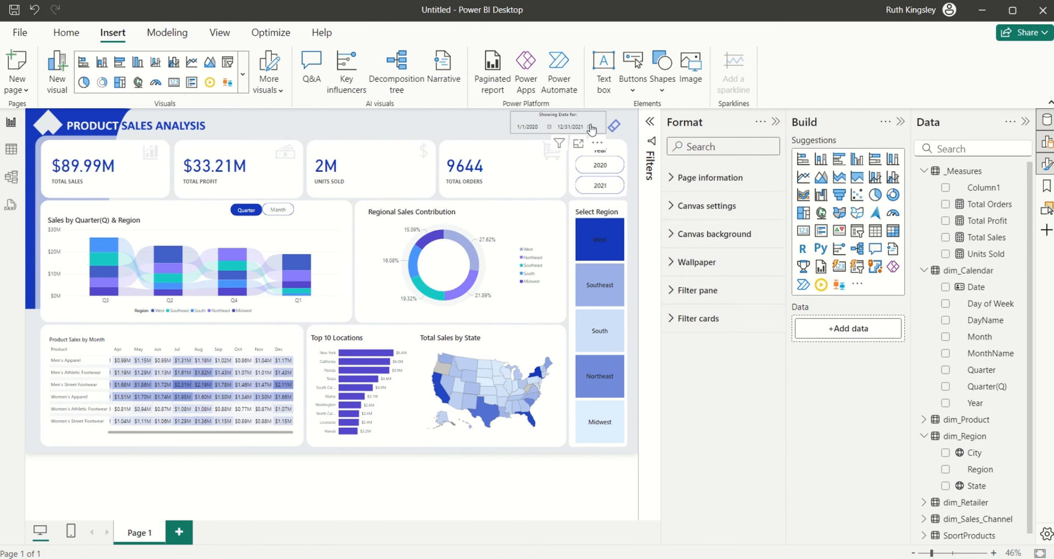
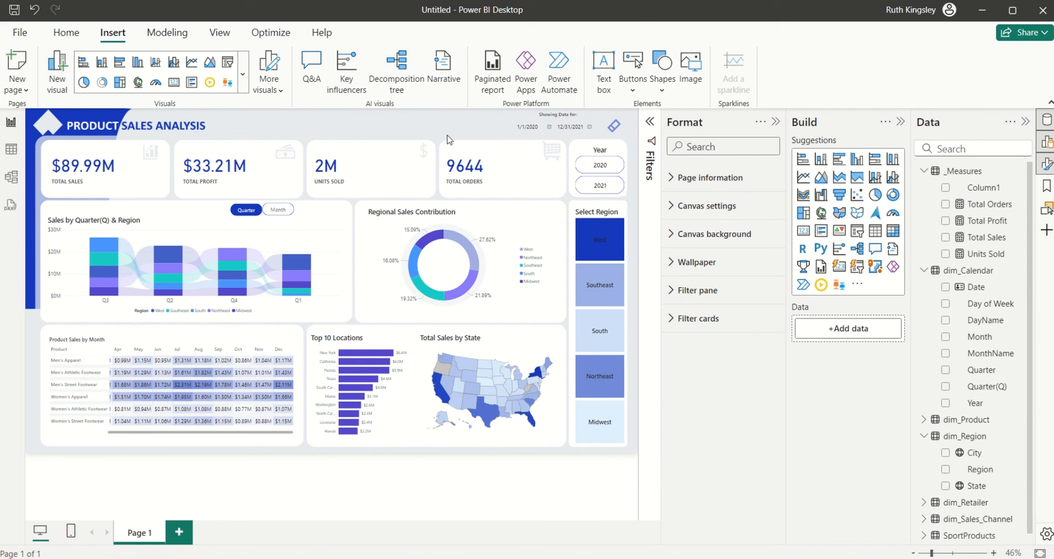
- Increase the font size of the date slicer's "Showing Data for:" title to 12
{"action": "left_click", "coordinate": [603, 124]}
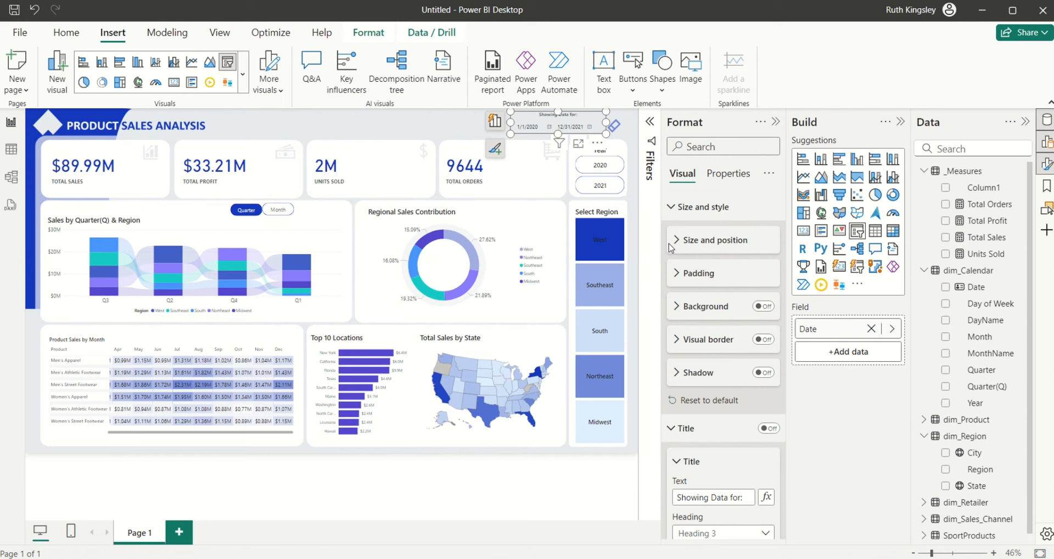
{"action": "left_click", "coordinate": [672, 211]}
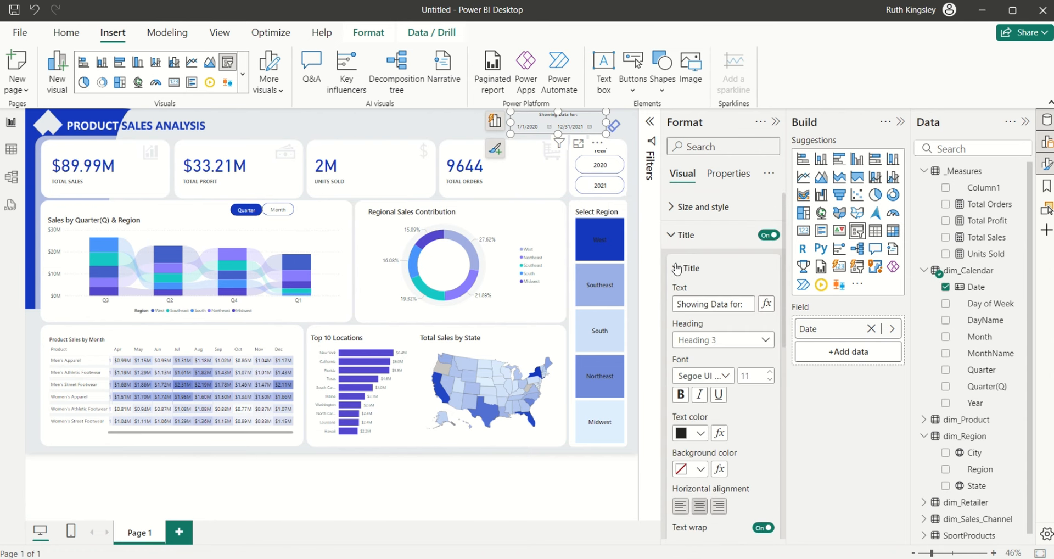
{"action": "left_click", "coordinate": [771, 371]}
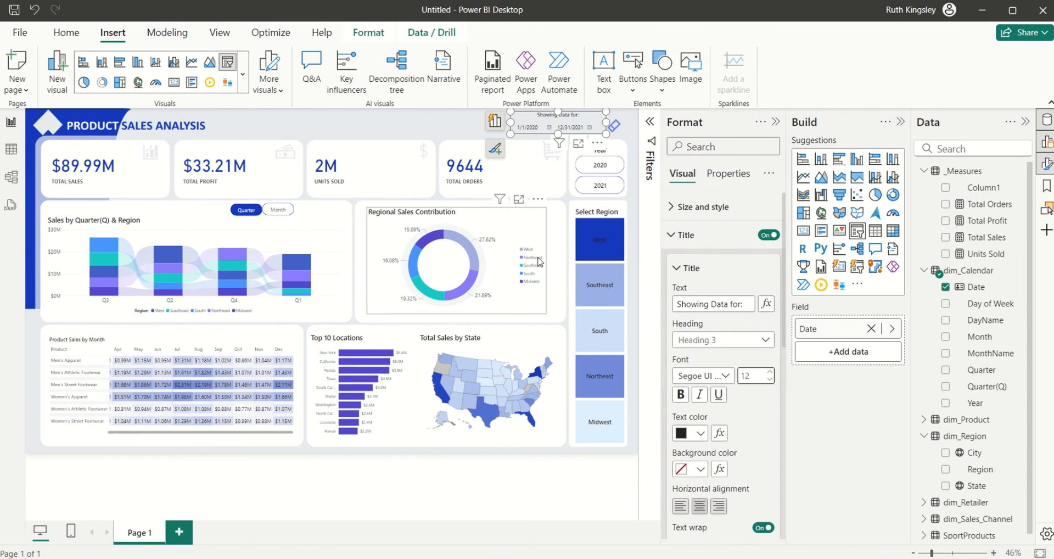
{"action": "left_click", "coordinate": [446, 135]}
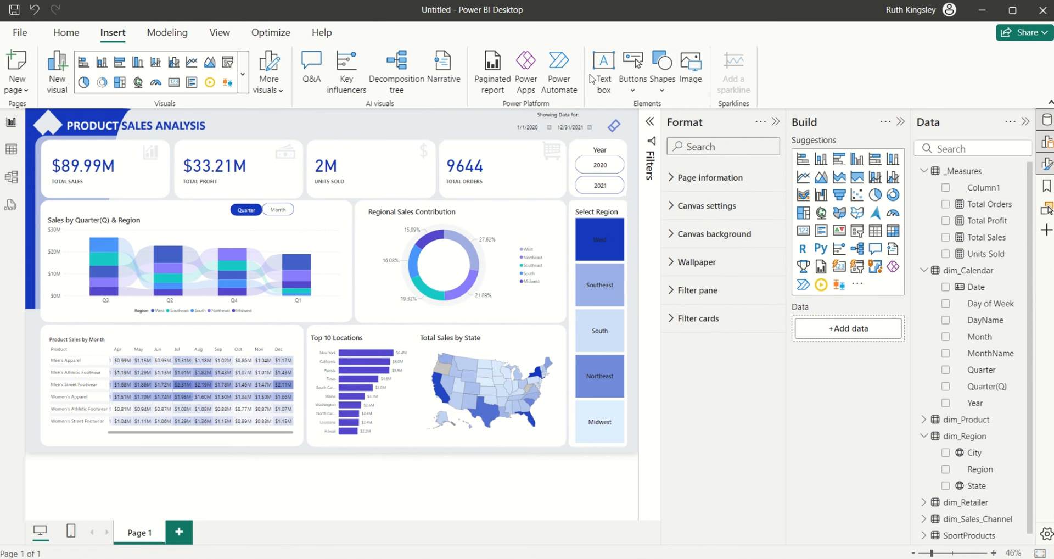
- Insert a blank button and place it in the report header just before the date slicer
{"action": "left_click", "coordinate": [634, 91]}
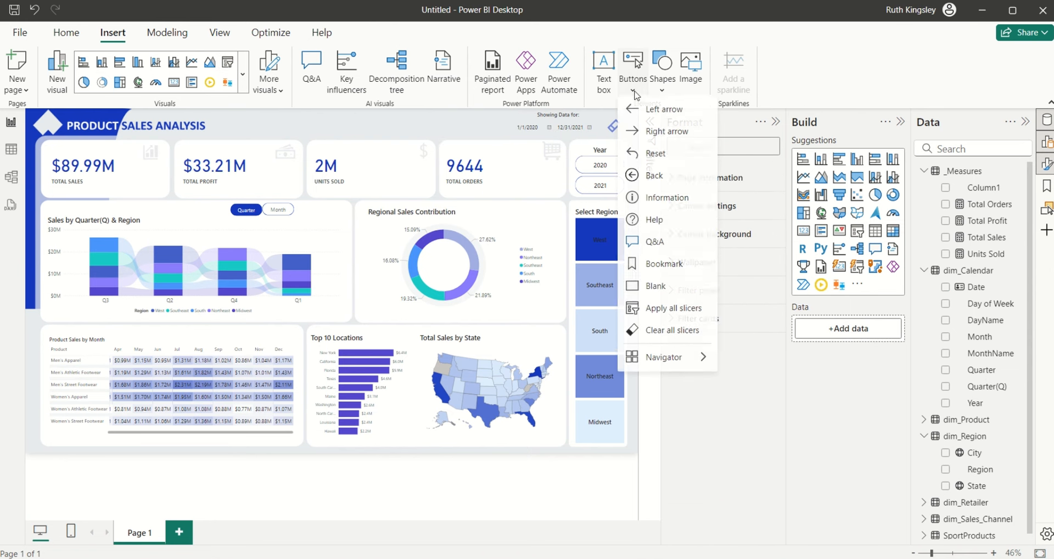
{"action": "left_click", "coordinate": [640, 287]}
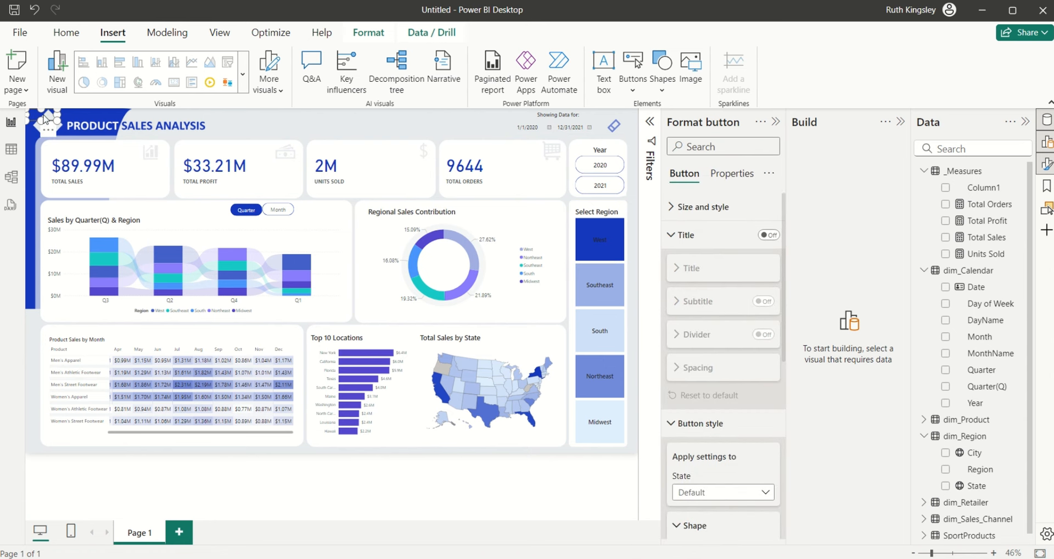
{"action": "left_click_drag", "start_coordinate": [47, 120], "coordinate": [500, 127]}
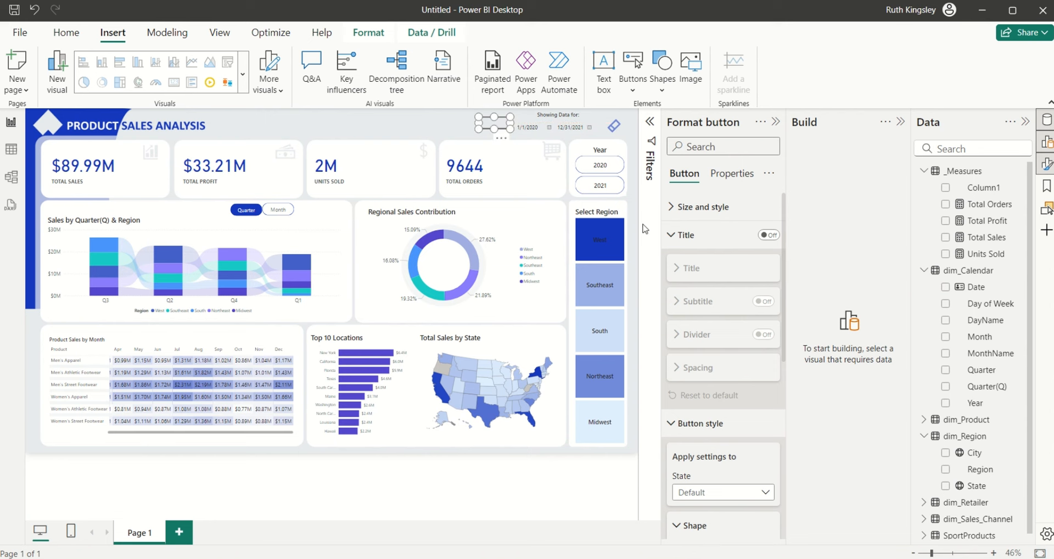
- Change the blank button's shape to Rounded Rectangle with 50% rounded corners
{"action": "left_click", "coordinate": [672, 235]}
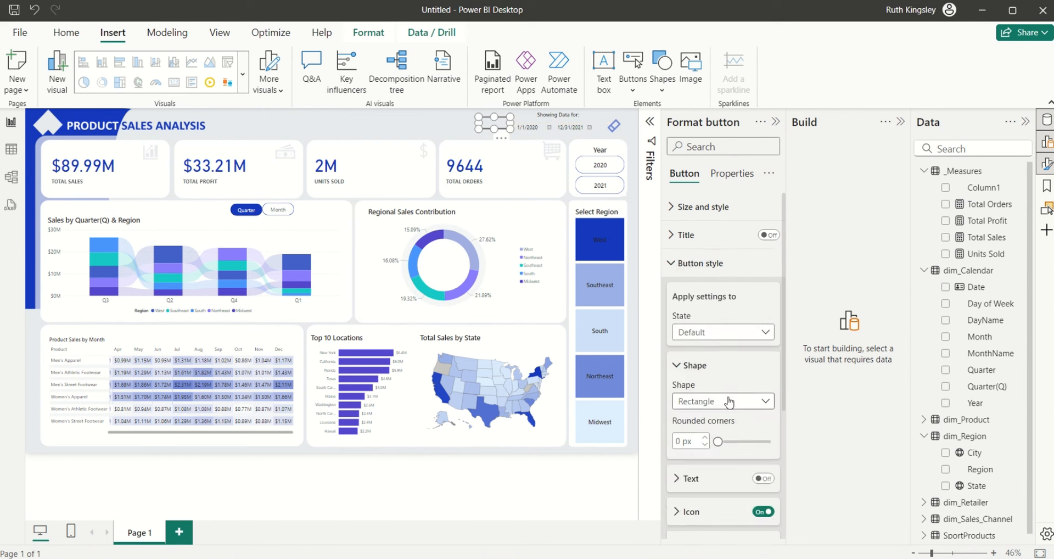
{"action": "left_click", "coordinate": [730, 402]}
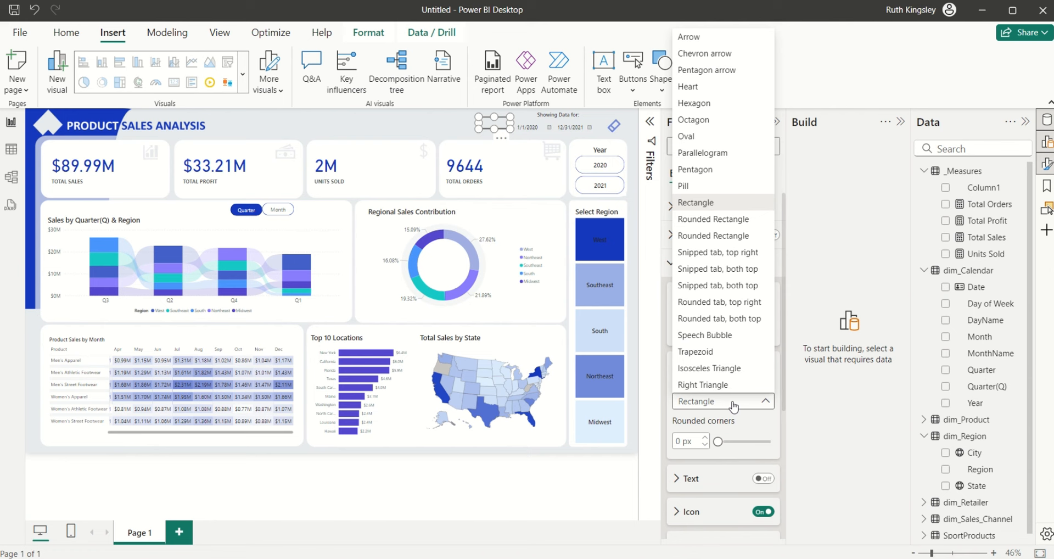
{"action": "left_click", "coordinate": [726, 220]}
{"action": "left_click_drag", "start_coordinate": [744, 441], "coordinate": [770, 442]}
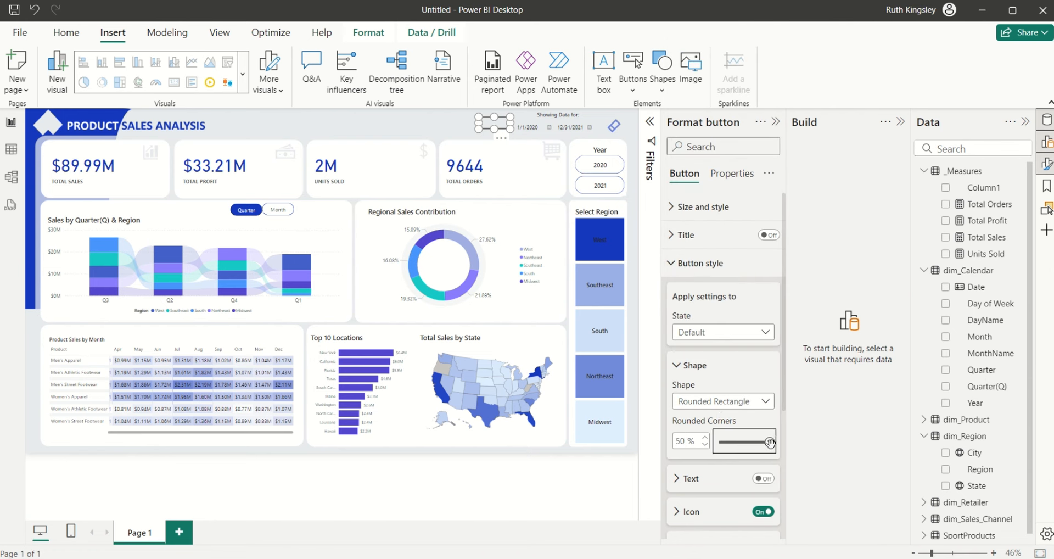
{"action": "left_click", "coordinate": [377, 123]}
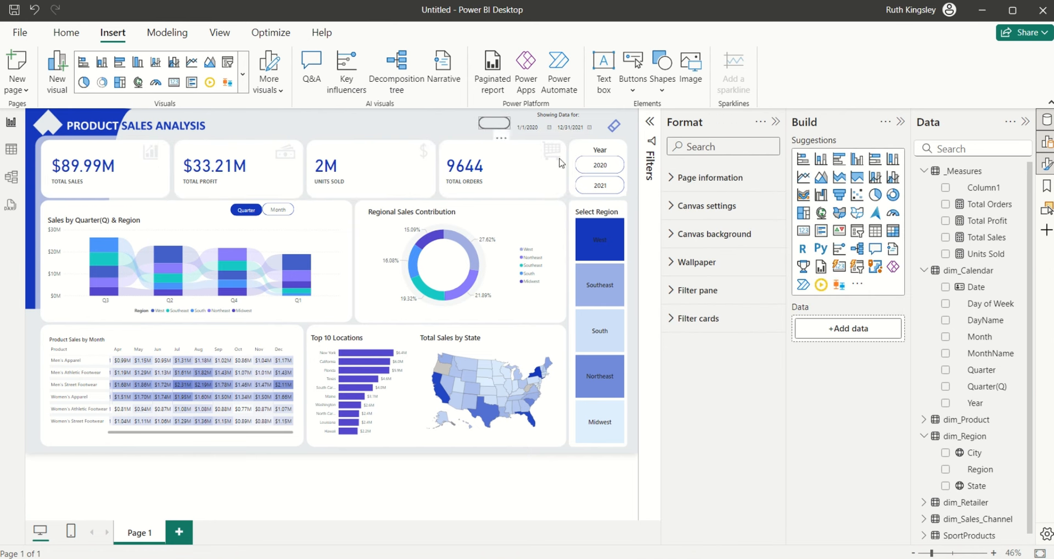
- Add the text "View Insights" to the button and set its font color to blue #1338BE
{"action": "left_click", "coordinate": [494, 123]}
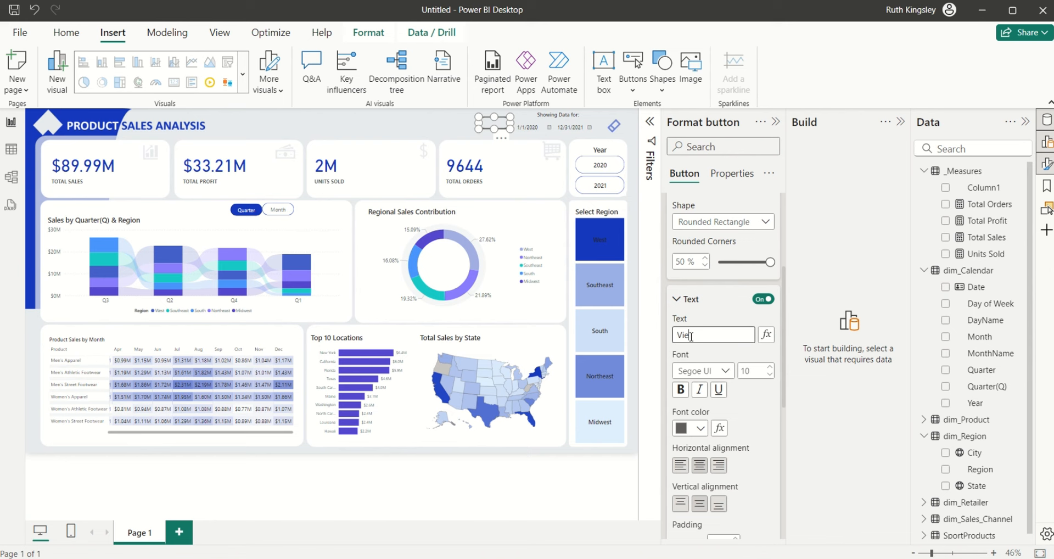
{"action": "left_click", "coordinate": [691, 337]}
{"action": "type", "text": "View T"}
{"action": "type", "text": "ns"}
{"action": "type", "text": "i"}
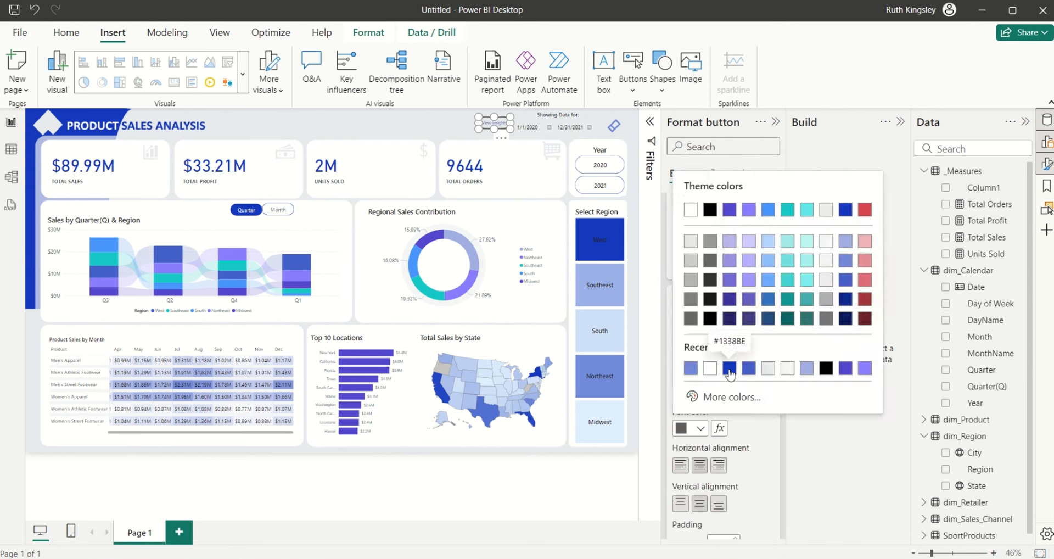
{"action": "left_click", "coordinate": [731, 370]}
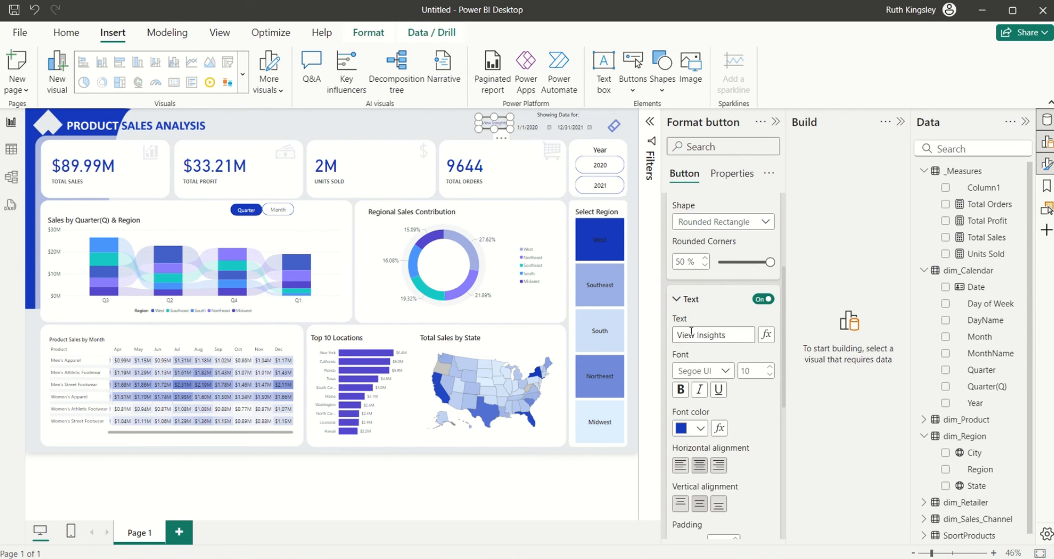
- Set the View Insights button's border color to the same blue as its text
{"action": "left_click", "coordinate": [680, 307]}
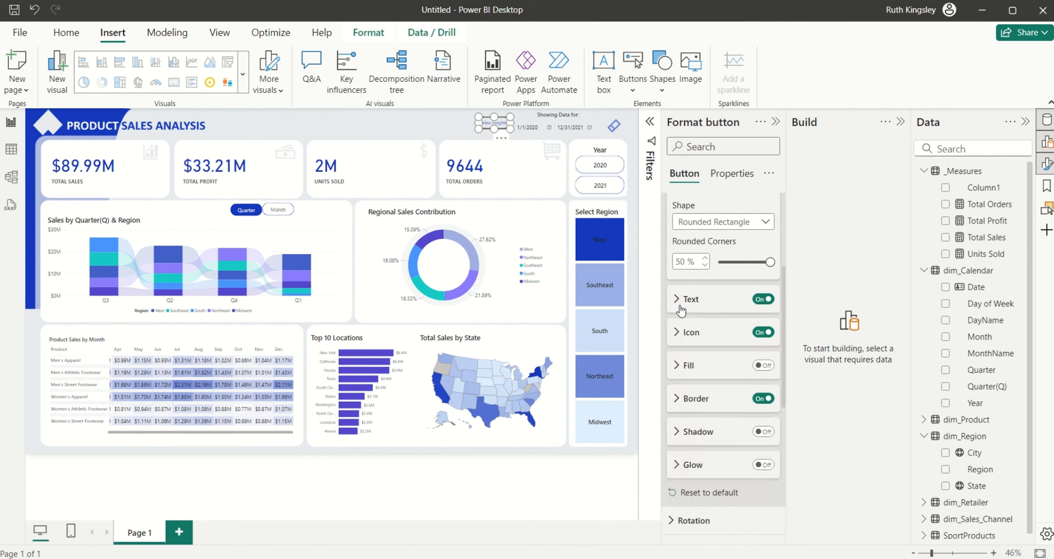
{"action": "left_click", "coordinate": [679, 398]}
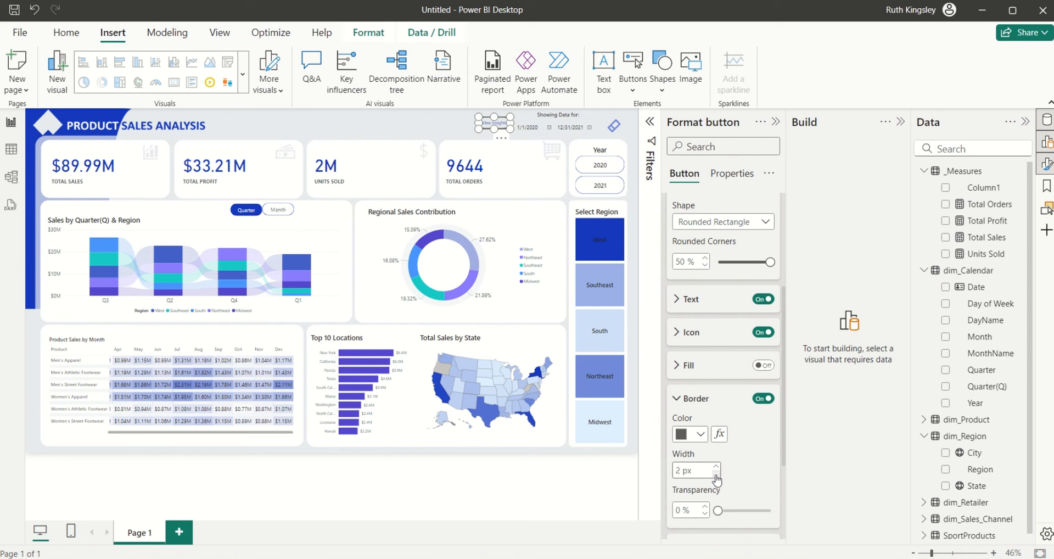
{"action": "left_click", "coordinate": [701, 435]}
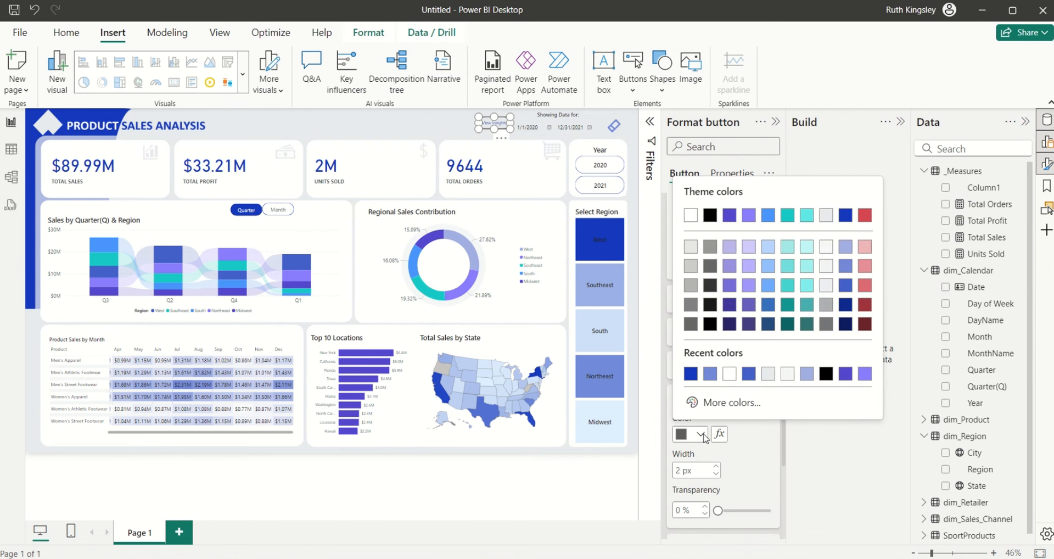
{"action": "left_click", "coordinate": [693, 376]}
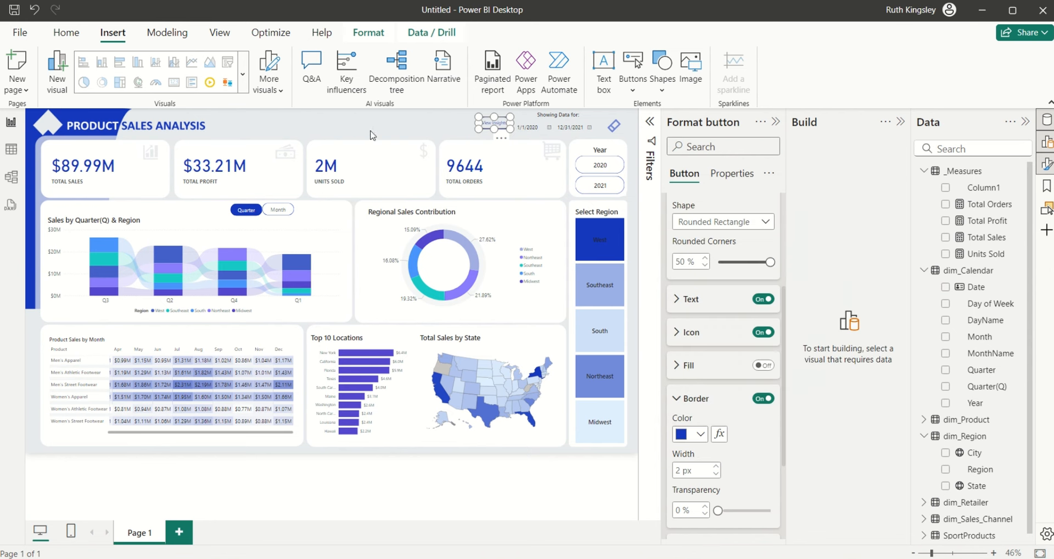
{"action": "left_click", "coordinate": [394, 122]}
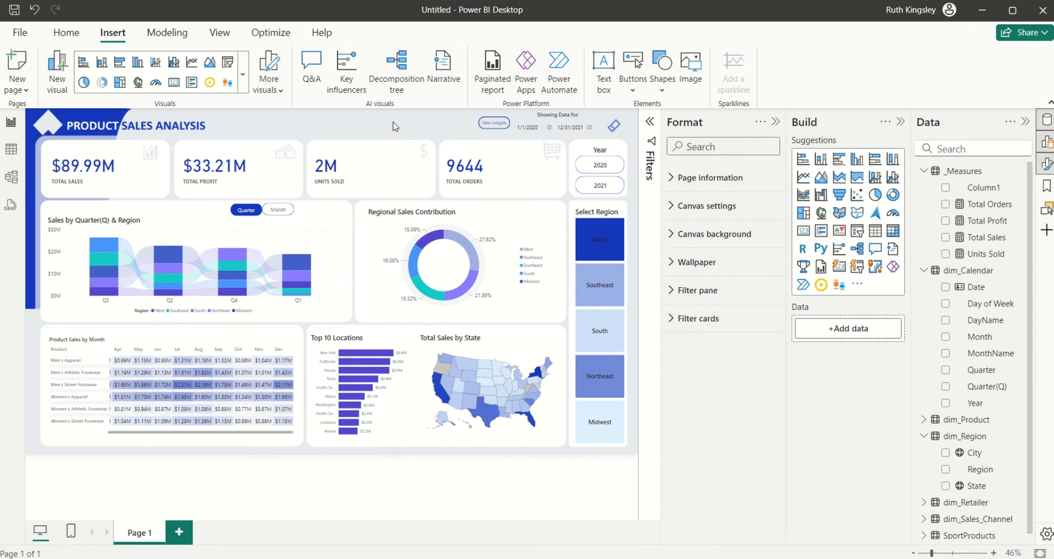
- Enlarge the View Insights button slightly and set its rounded corners to 37%
{"action": "left_click", "coordinate": [500, 130]}
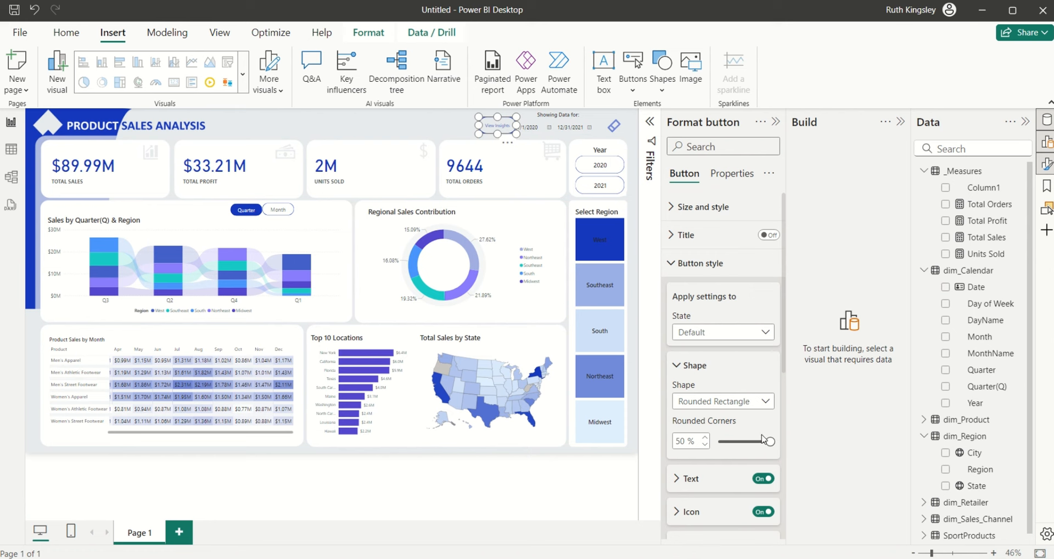
{"action": "left_click_drag", "start_coordinate": [769, 442], "coordinate": [751, 441]}
{"action": "left_click", "coordinate": [439, 124]}
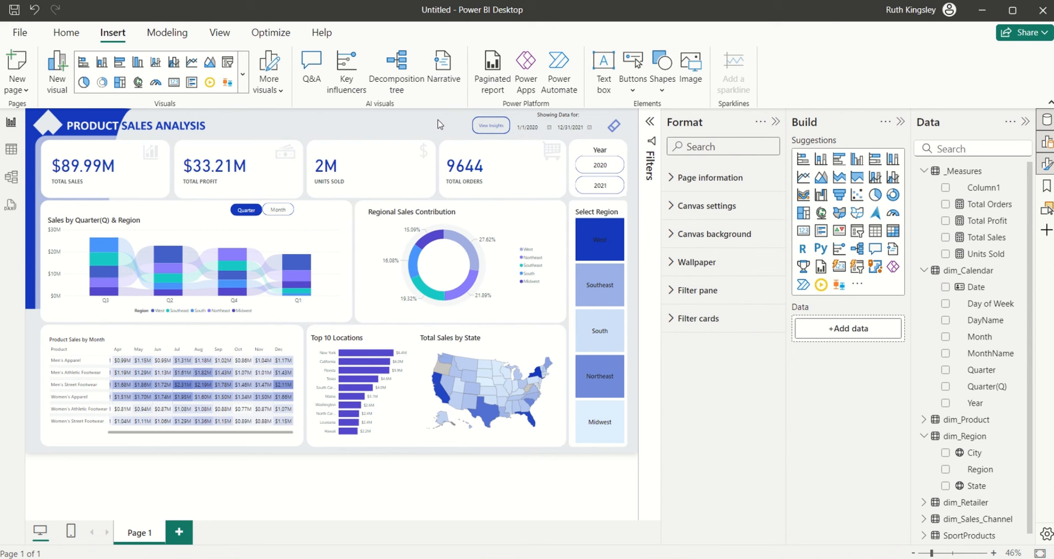
- Duplicate the View Insights button, place the copy beside the original on its left, and set its text to "Clear Insights"
{"action": "left_click", "coordinate": [493, 130]}
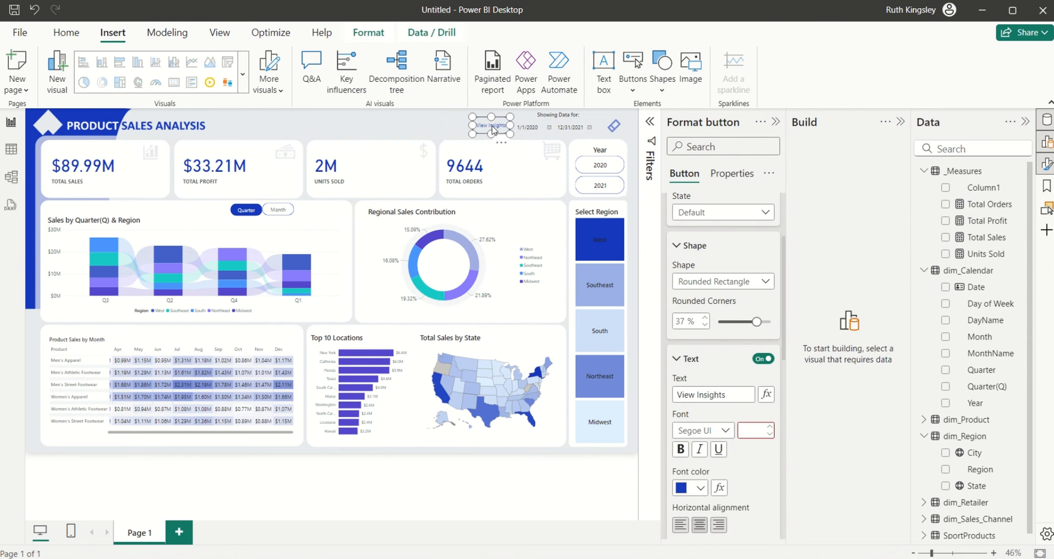
{"action": "left_click_drag", "start_coordinate": [493, 130], "coordinate": [463, 131]}
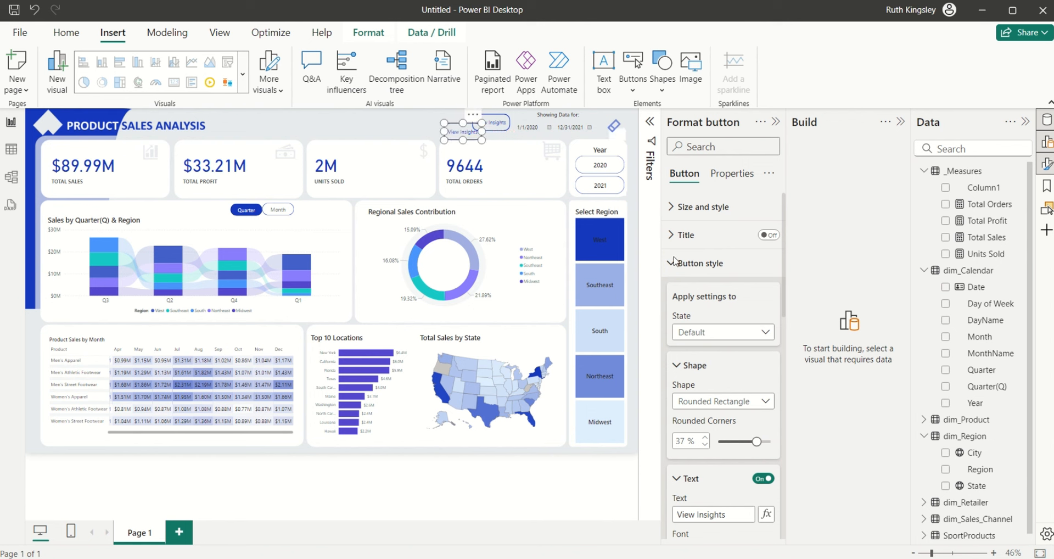
{"action": "left_click", "coordinate": [696, 514]}
{"action": "key", "text": "BackSpace"}
{"action": "key", "text": "BackSpace"}
{"action": "key", "text": "BackSpace"}
{"action": "key", "text": "BackSpace"}
{"action": "key", "text": "BackSpace"}
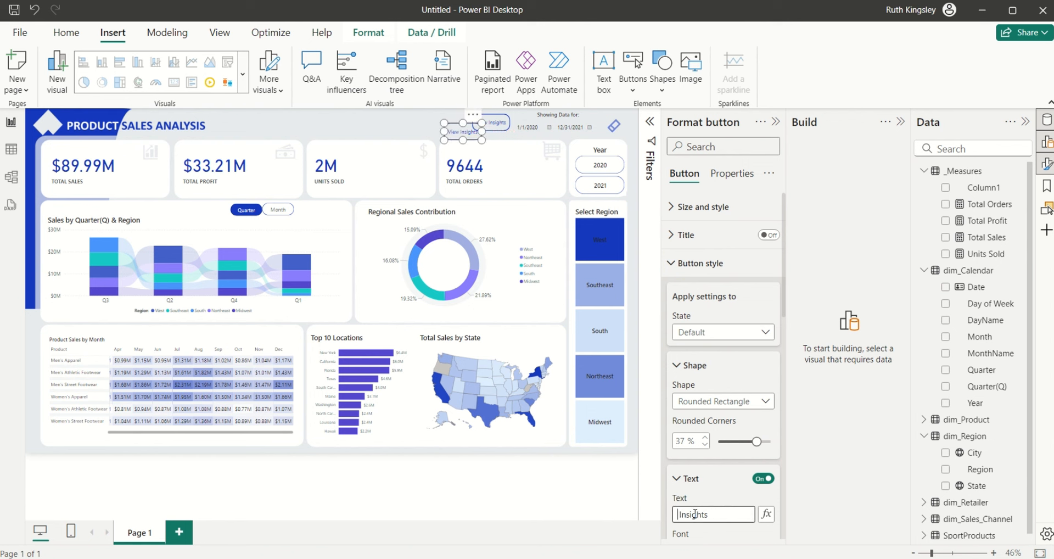
{"action": "type", "text": "Clear"}
{"action": "left_click_drag", "start_coordinate": [458, 132], "coordinate": [449, 126]}
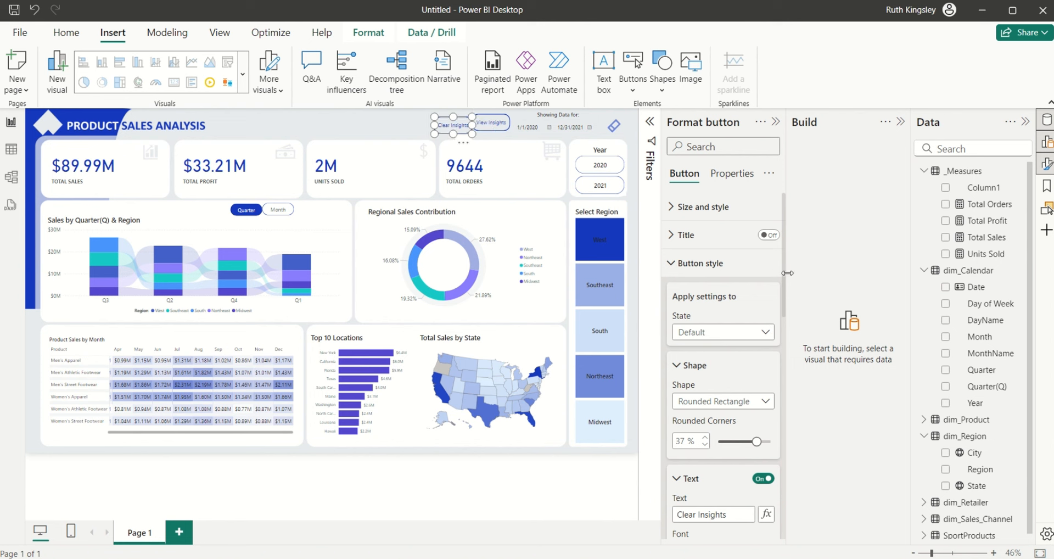
- Turn on the Clear Insights button's fill in the same blue as its border, with 0% transparency
{"action": "left_click_drag", "start_coordinate": [785, 271], "coordinate": [783, 374]}
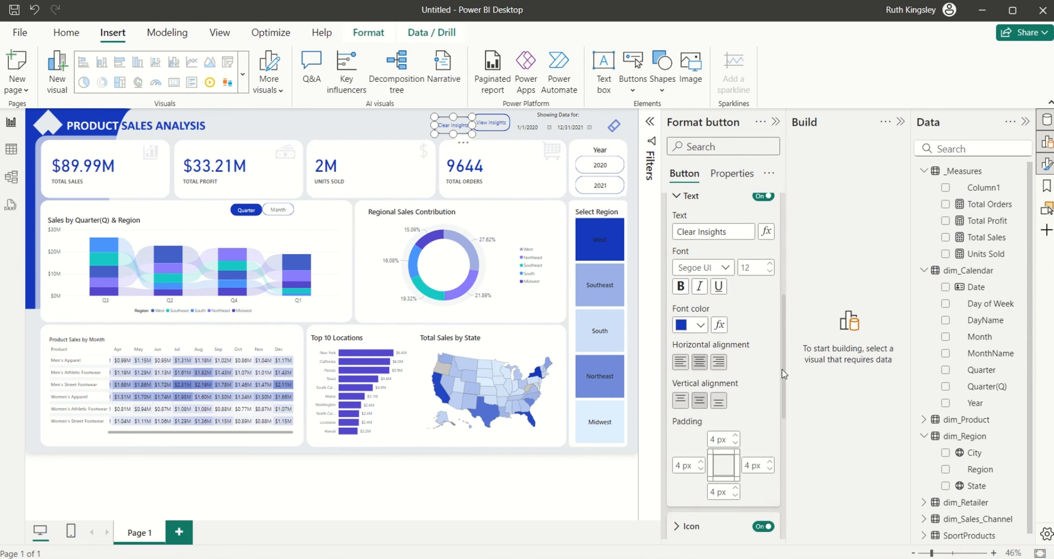
{"action": "left_click", "coordinate": [681, 202]}
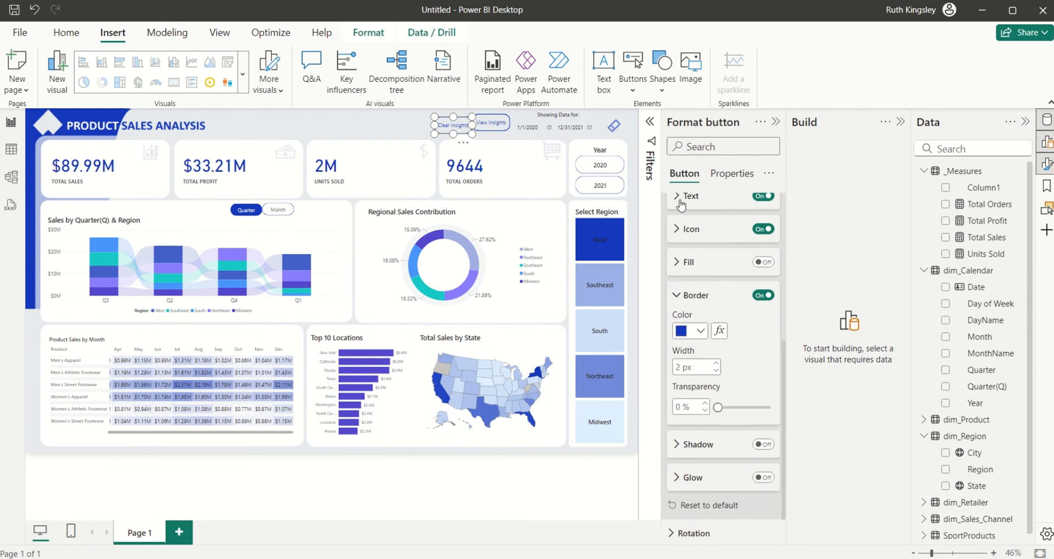
{"action": "left_click", "coordinate": [680, 263]}
{"action": "left_click", "coordinate": [763, 262]}
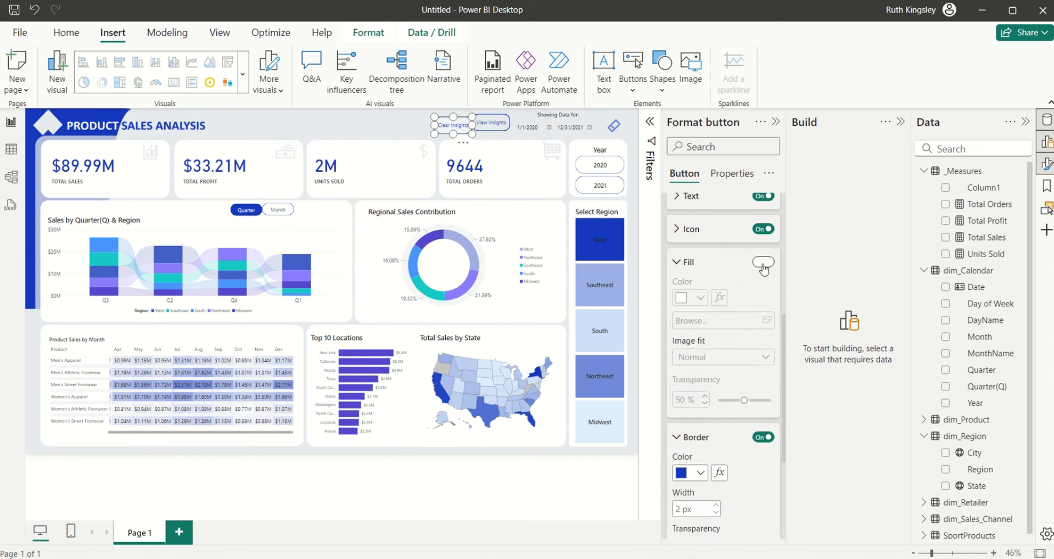
{"action": "left_click", "coordinate": [701, 303]}
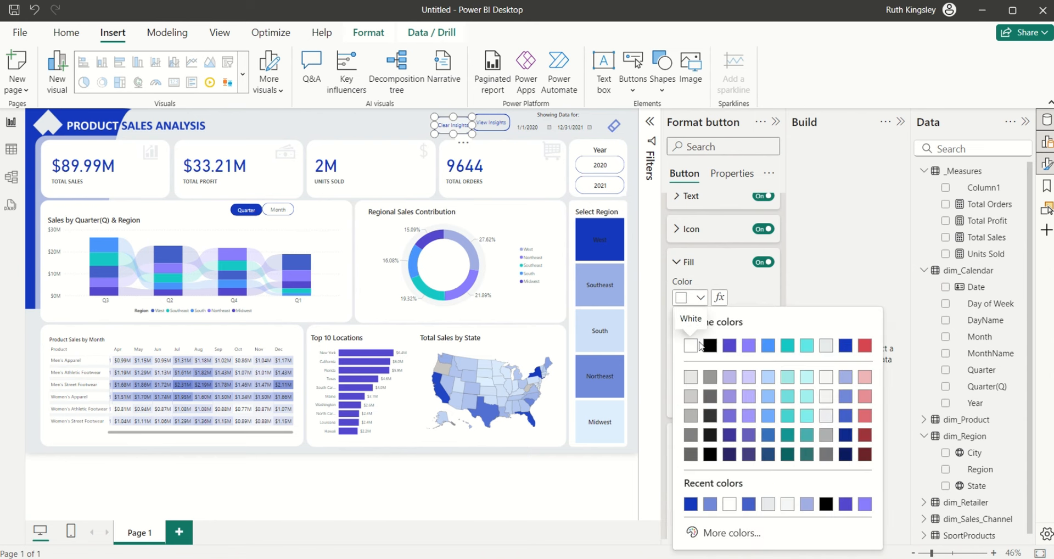
{"action": "left_click", "coordinate": [691, 503]}
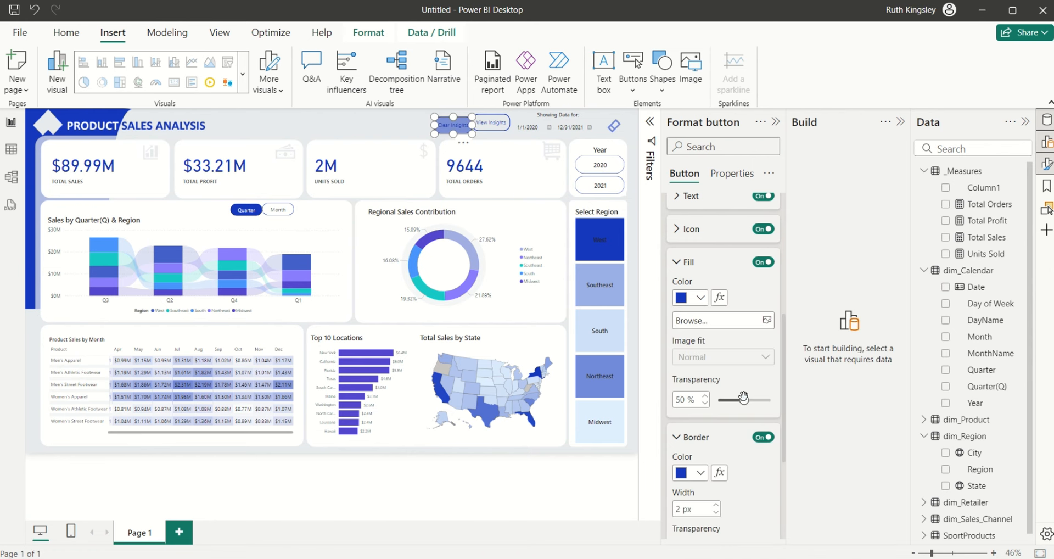
{"action": "left_click_drag", "start_coordinate": [744, 400], "coordinate": [717, 403]}
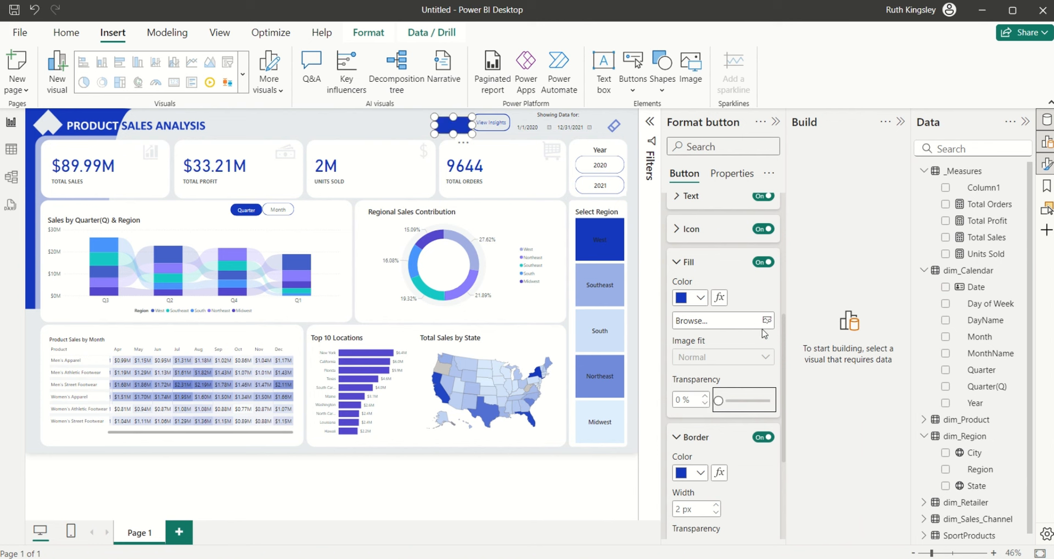
- Set the Clear Insights button's font color to white and move it so it partly overlaps the View Insights button
{"action": "left_click_drag", "start_coordinate": [785, 325], "coordinate": [781, 283]}
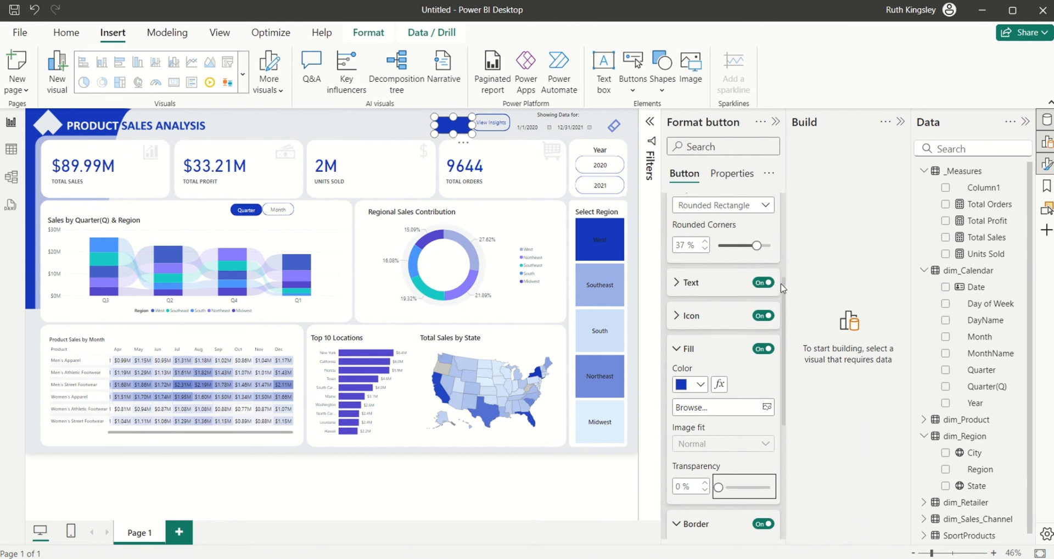
{"action": "left_click", "coordinate": [676, 283]}
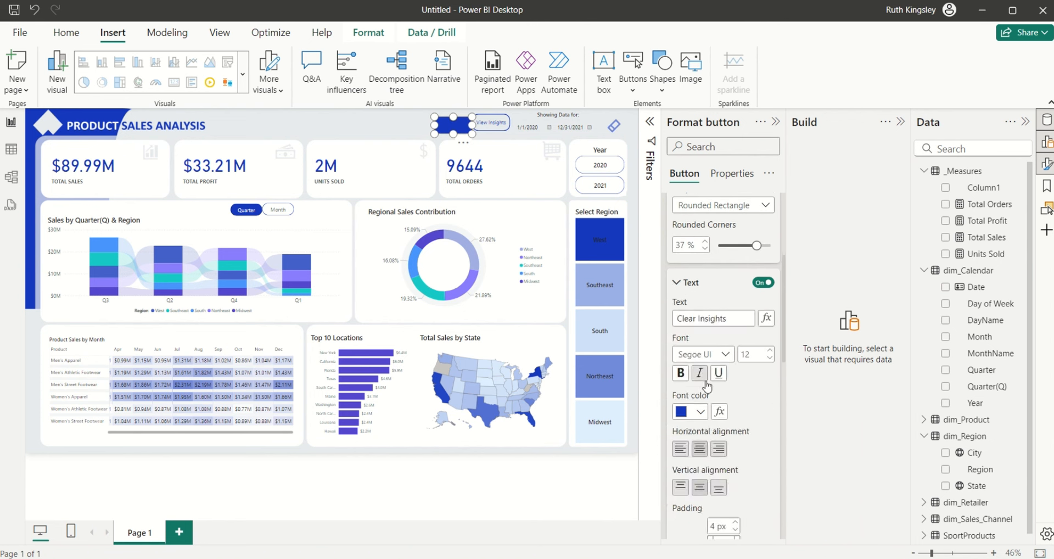
{"action": "left_click", "coordinate": [702, 412]}
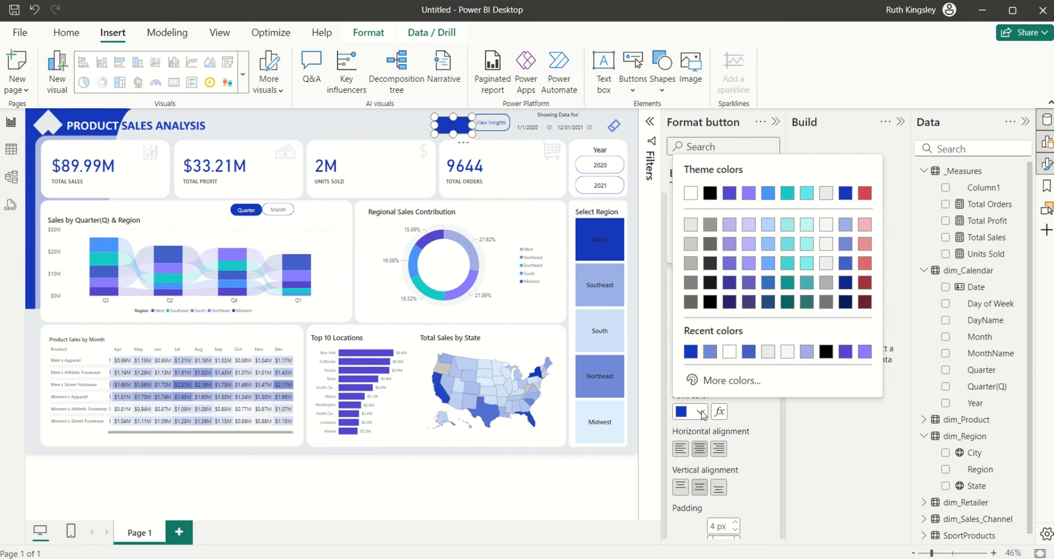
{"action": "left_click", "coordinate": [729, 352]}
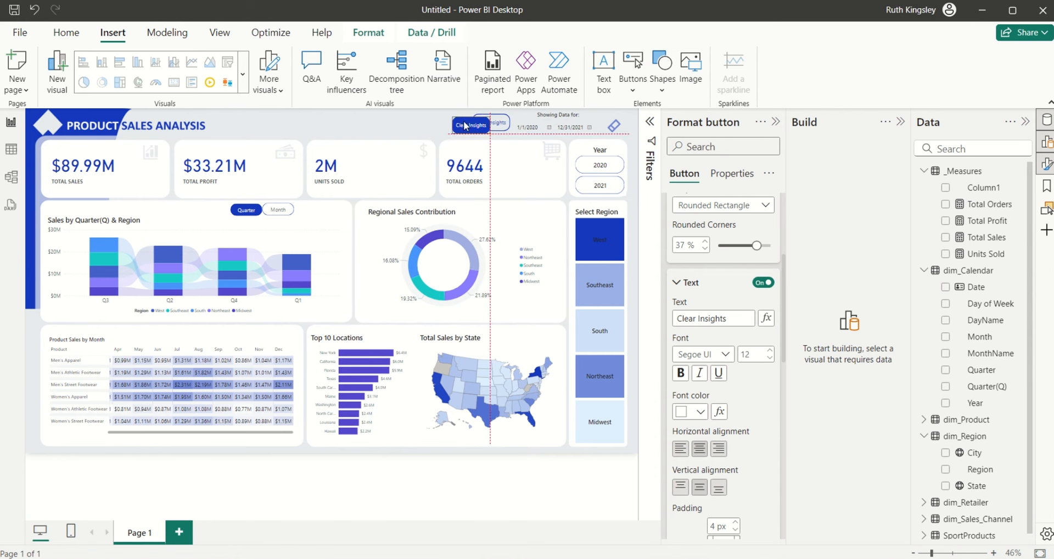
{"action": "left_click_drag", "start_coordinate": [453, 125], "coordinate": [470, 125]}
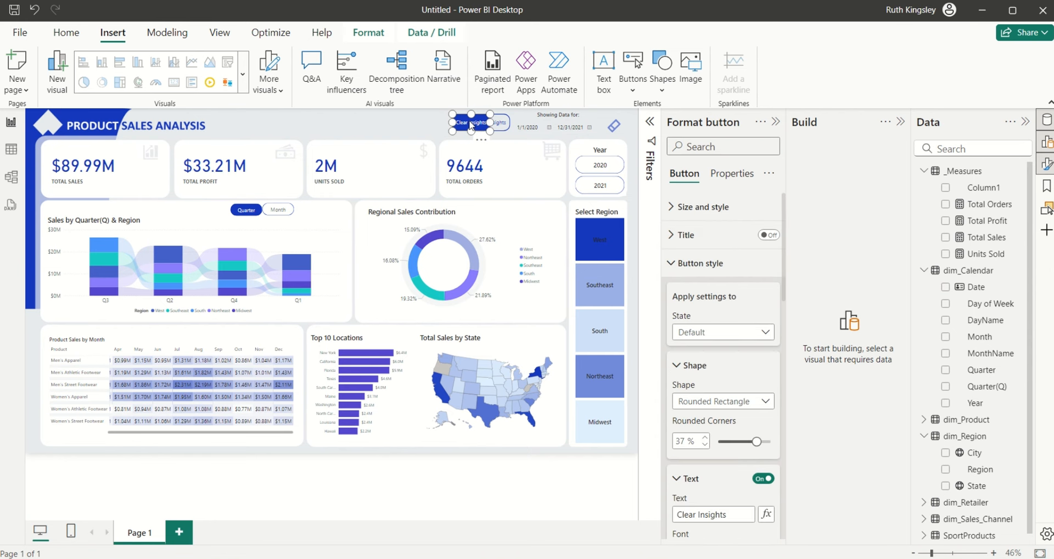
{"action": "left_click", "coordinate": [423, 125]}
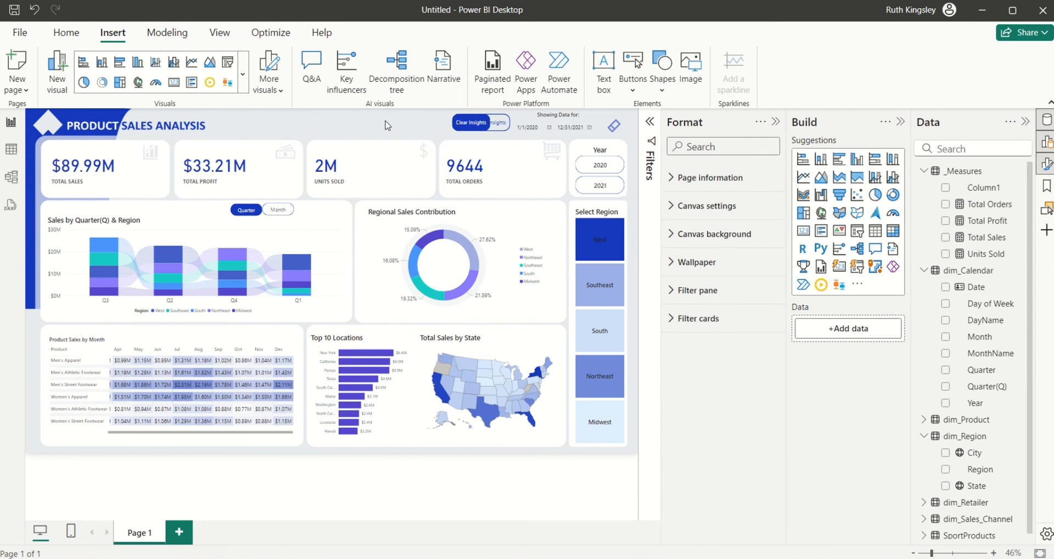
- Insert a text box containing the written sales insights and set its background color to #4260CB
{"action": "left_click", "coordinate": [607, 88]}
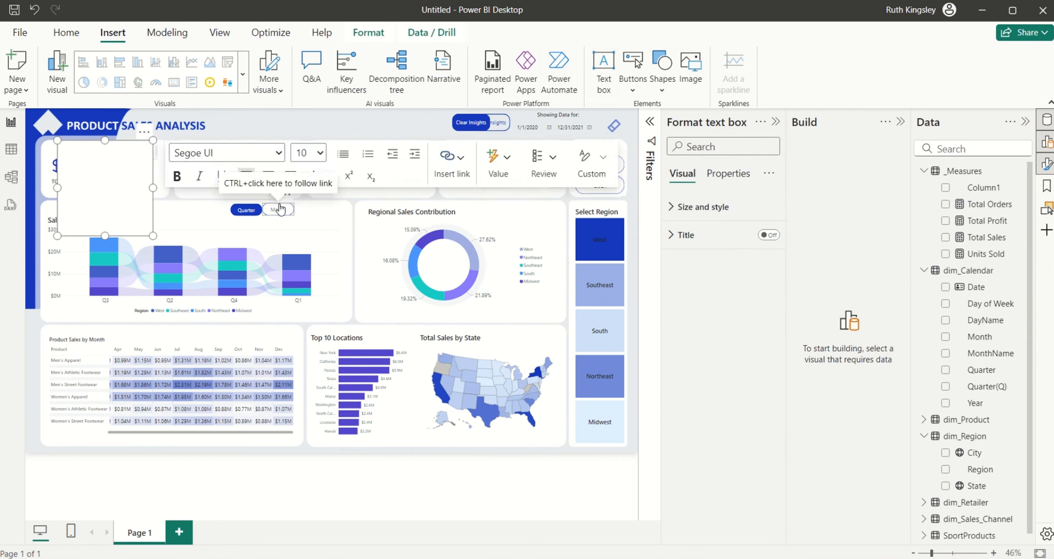
{"action": "left_click", "coordinate": [693, 207]}
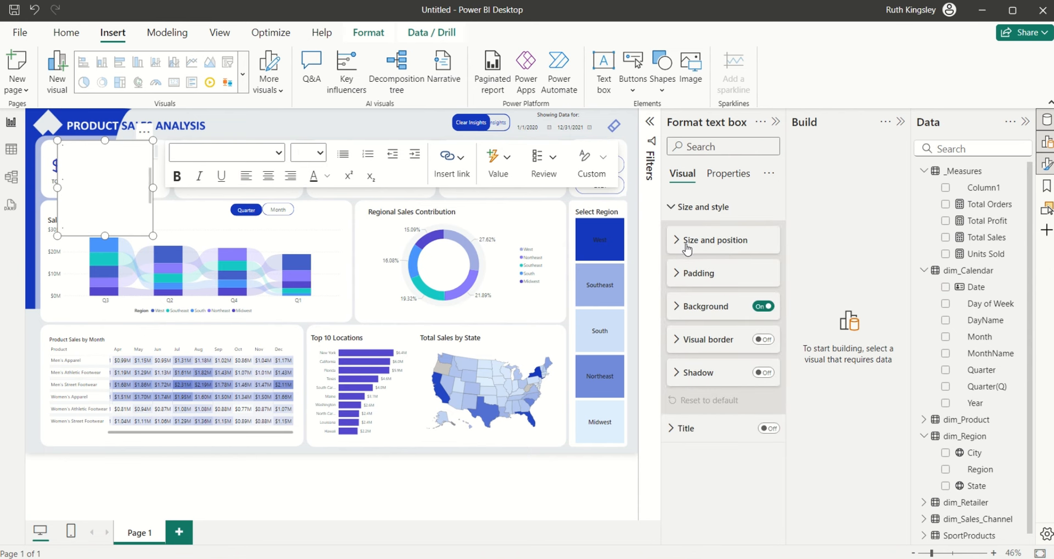
{"action": "left_click", "coordinate": [686, 312]}
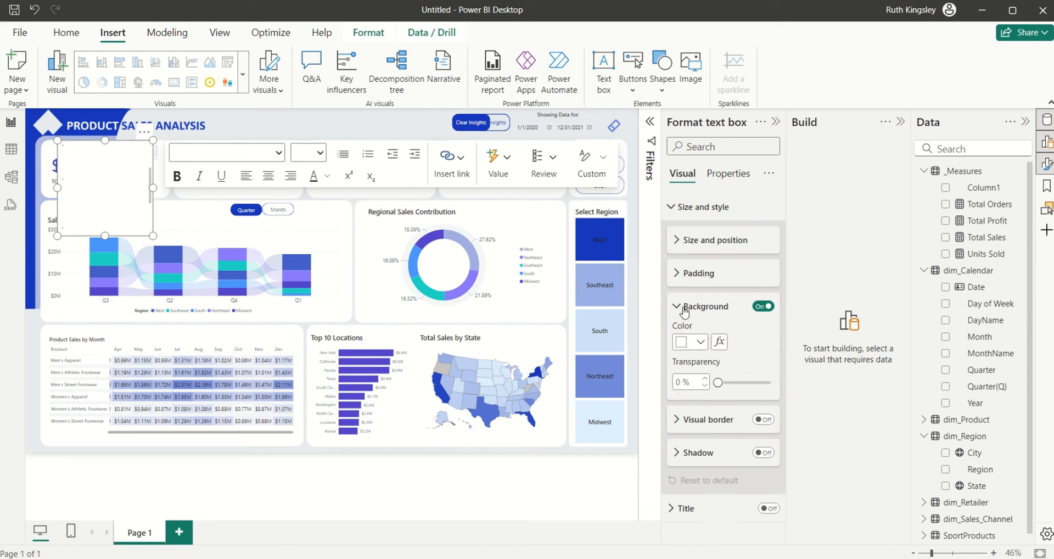
{"action": "left_click", "coordinate": [701, 348]}
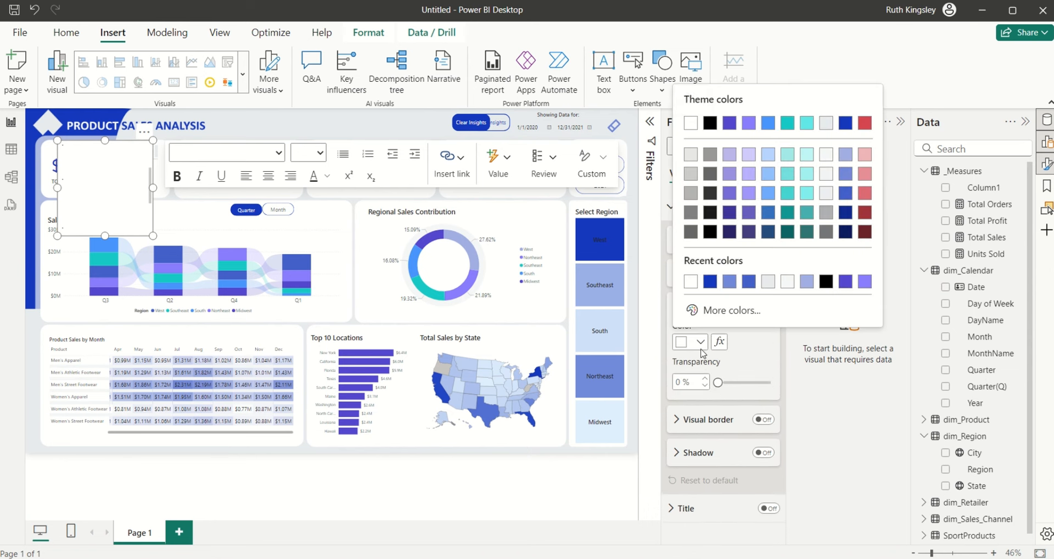
{"action": "left_click", "coordinate": [730, 282]}
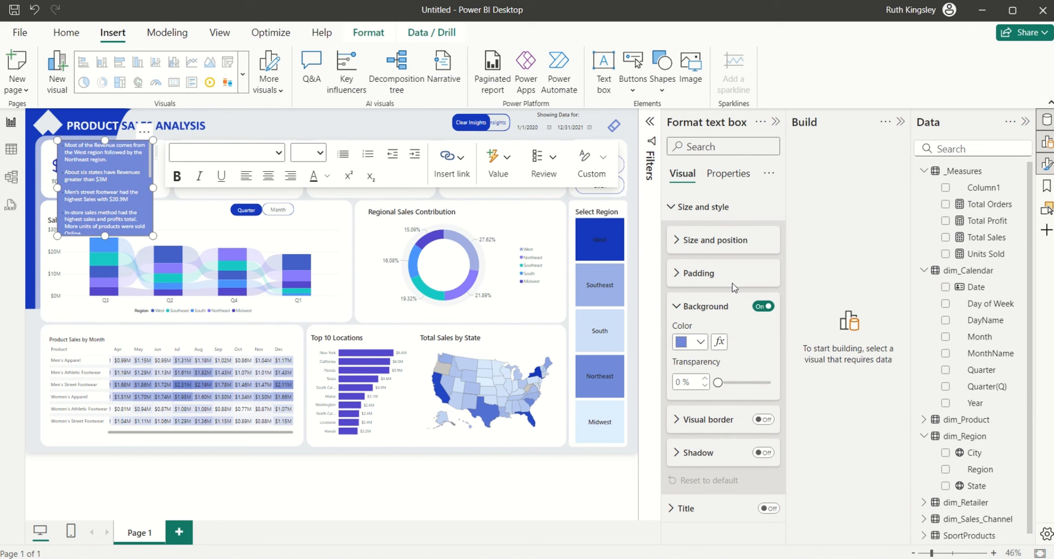
{"action": "left_click", "coordinate": [701, 342]}
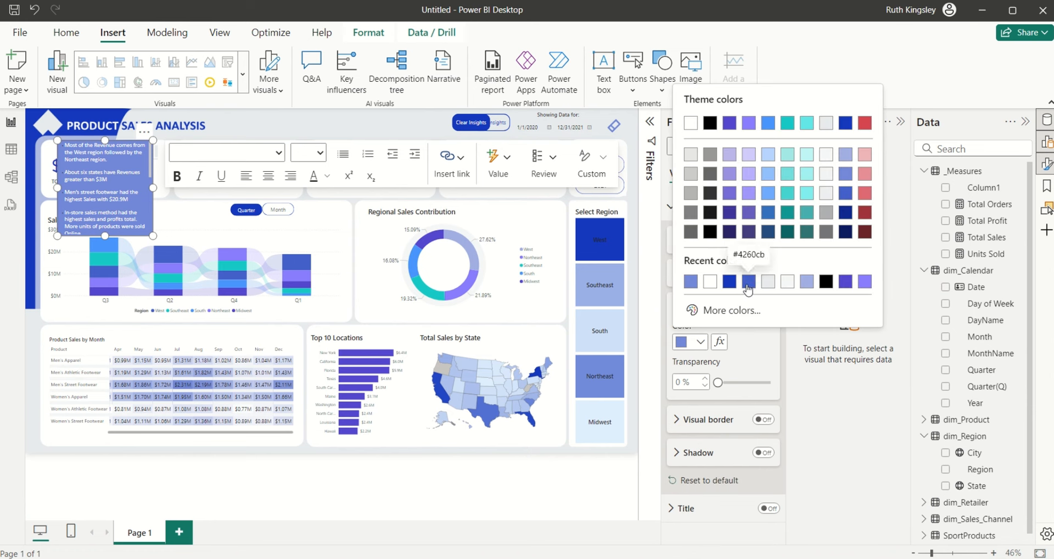
{"action": "left_click", "coordinate": [749, 281]}
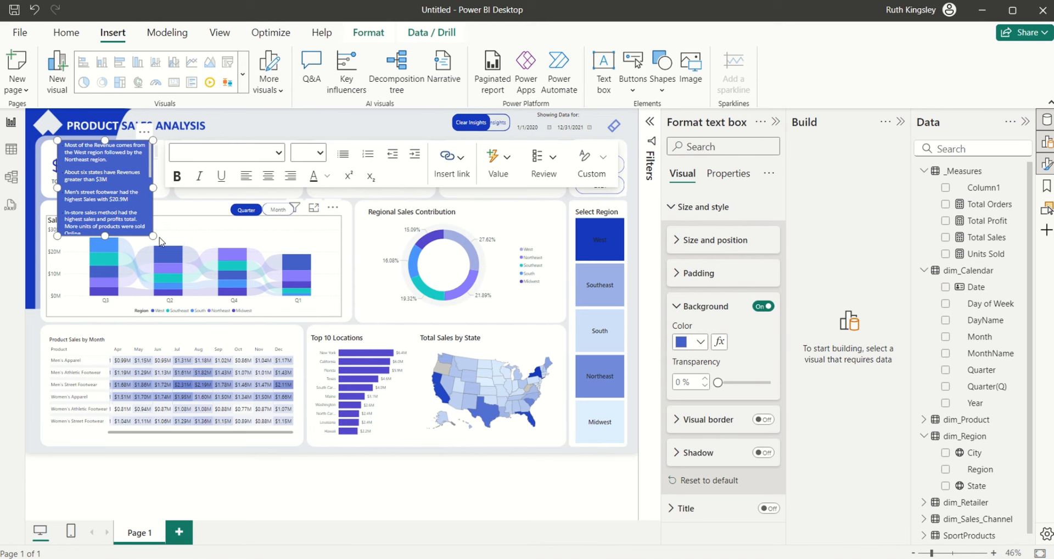
- Enlarge the insights text box to fit all its text and move it to the page's right side, below the header
{"action": "left_click_drag", "start_coordinate": [154, 236], "coordinate": [263, 317]}
{"action": "left_click", "coordinate": [227, 129]}
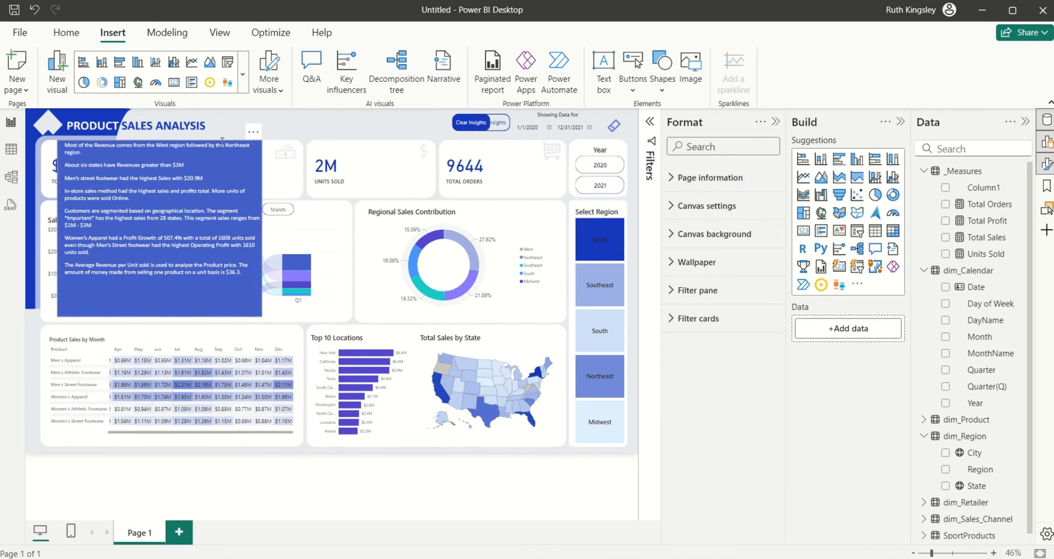
{"action": "left_click", "coordinate": [218, 144]}
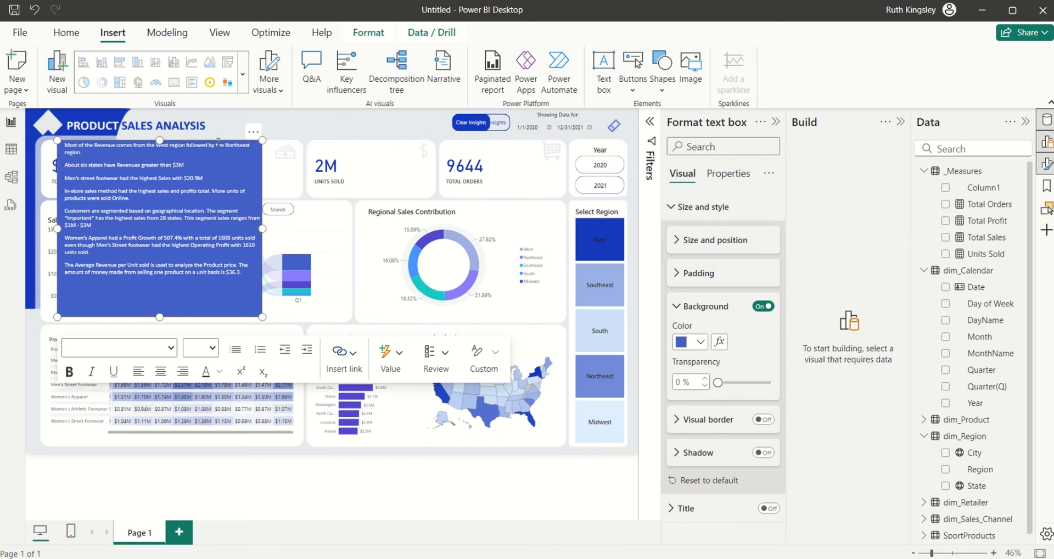
{"action": "left_click_drag", "start_coordinate": [218, 144], "coordinate": [310, 159]}
{"action": "left_click_drag", "start_coordinate": [393, 155], "coordinate": [585, 144]}
{"action": "left_click", "coordinate": [532, 484]}
- Set the font size of all text in the insights text box to 16
{"action": "left_click_drag", "start_coordinate": [538, 245], "coordinate": [428, 143]}
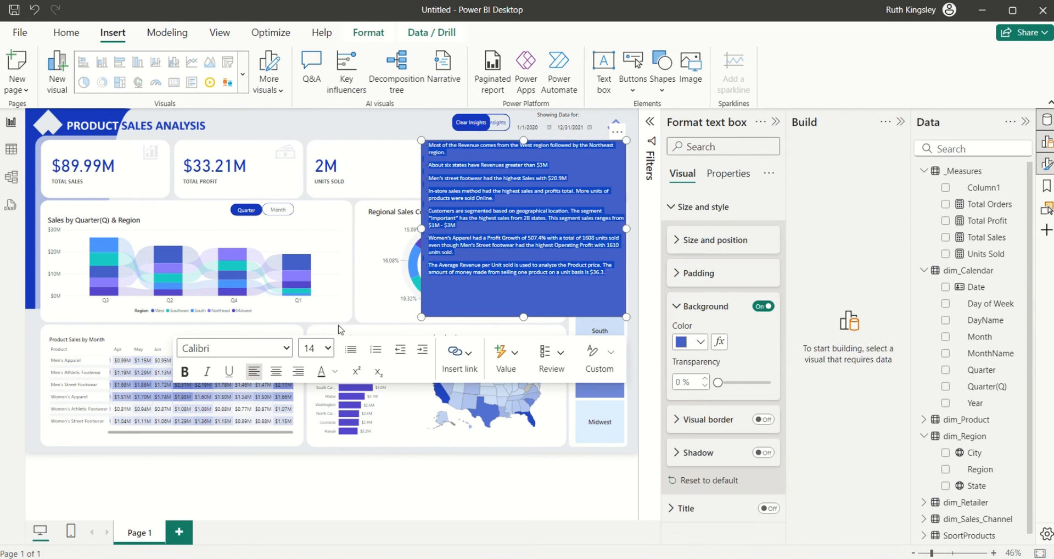
{"action": "left_click", "coordinate": [327, 350]}
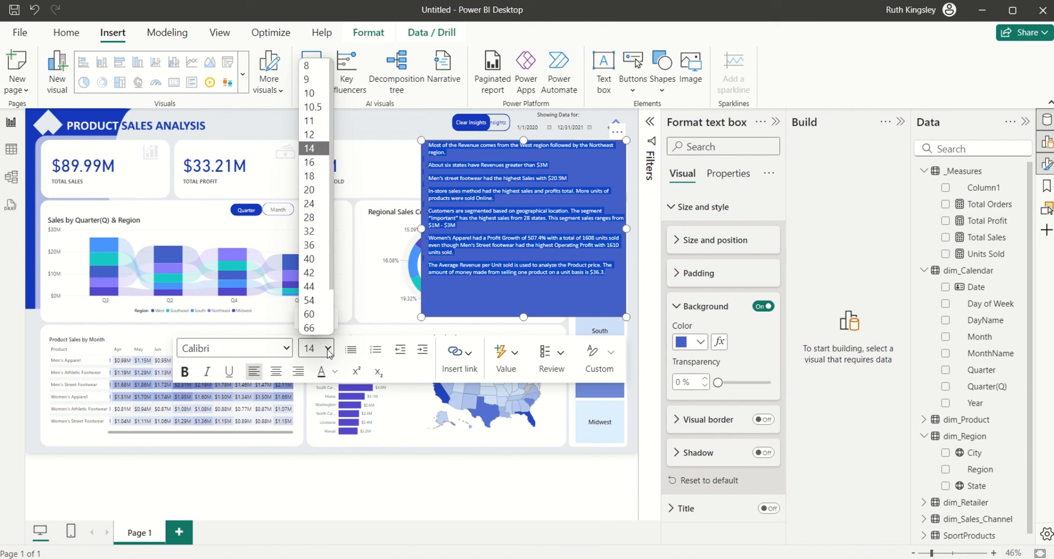
{"action": "left_click", "coordinate": [313, 162]}
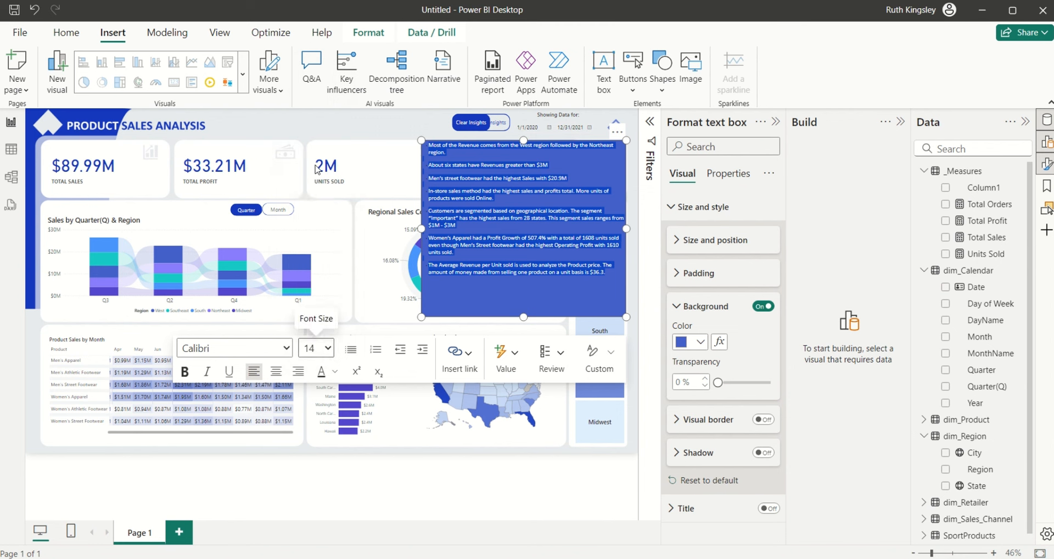
{"action": "left_click", "coordinate": [375, 110]}
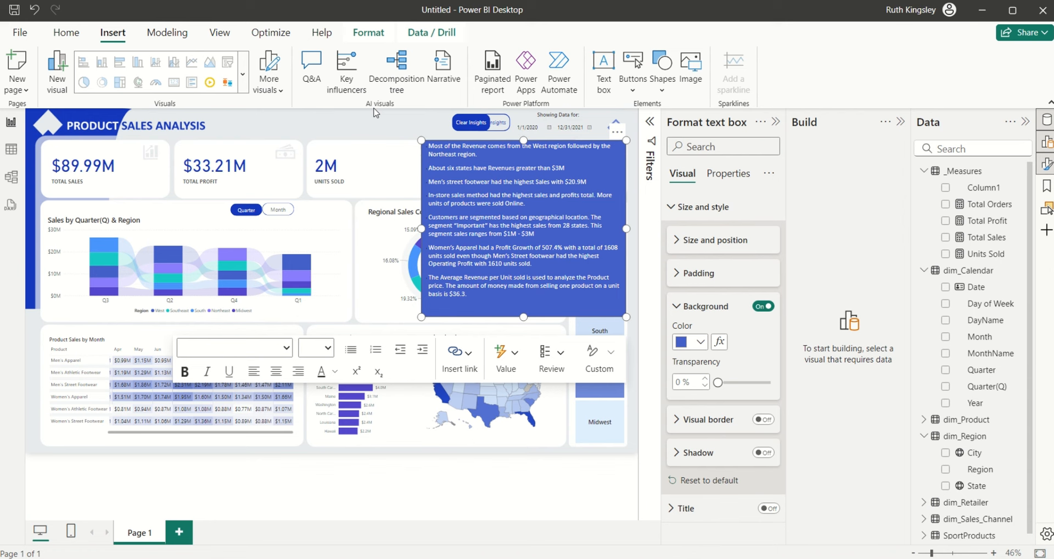
{"action": "left_click", "coordinate": [346, 121]}
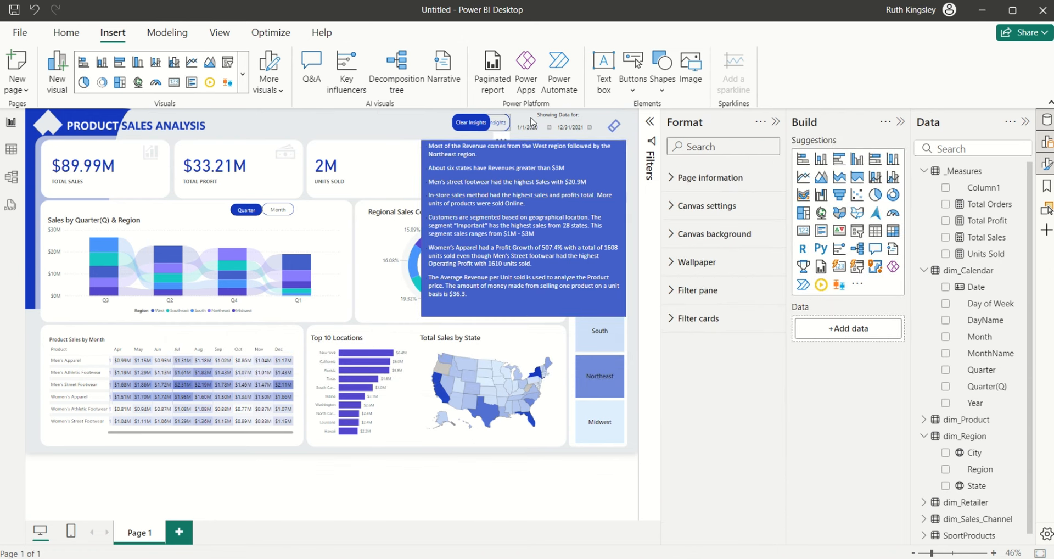
- Show the bookmark and layer lists and rename the Clear Insights button's layer as Clear Insights
{"action": "left_click", "coordinate": [1046, 187]}
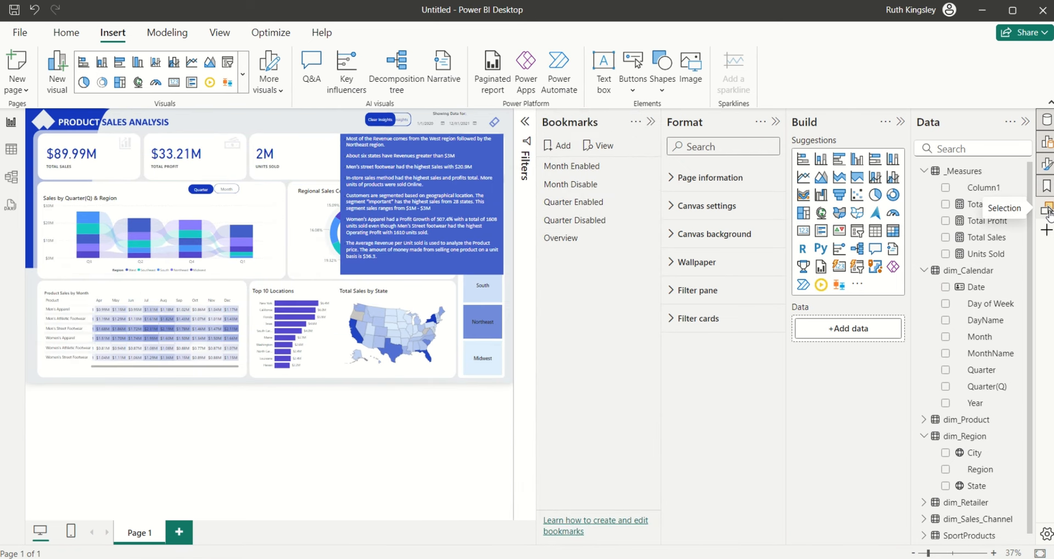
{"action": "left_click", "coordinate": [1047, 211]}
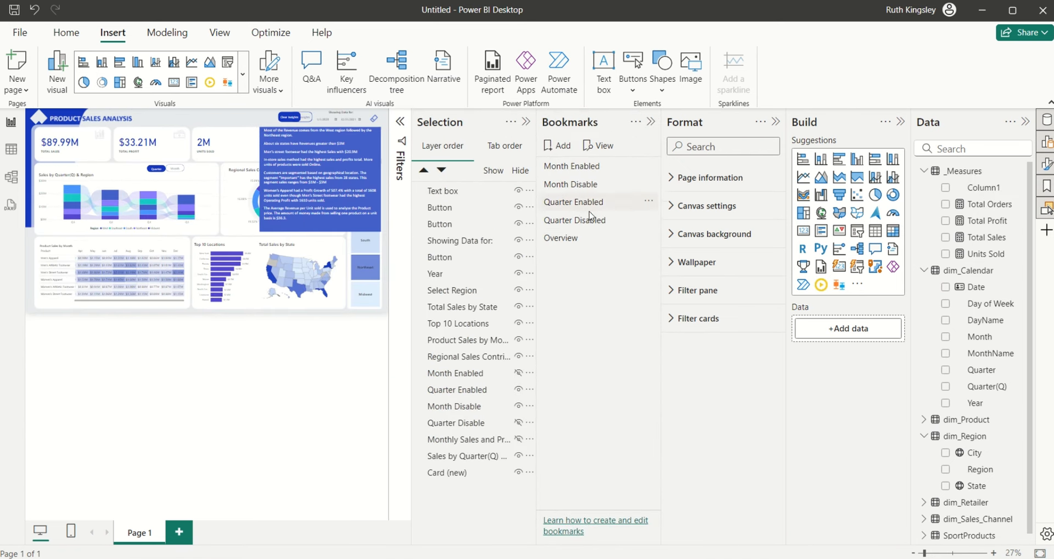
{"action": "left_click", "coordinate": [282, 122]}
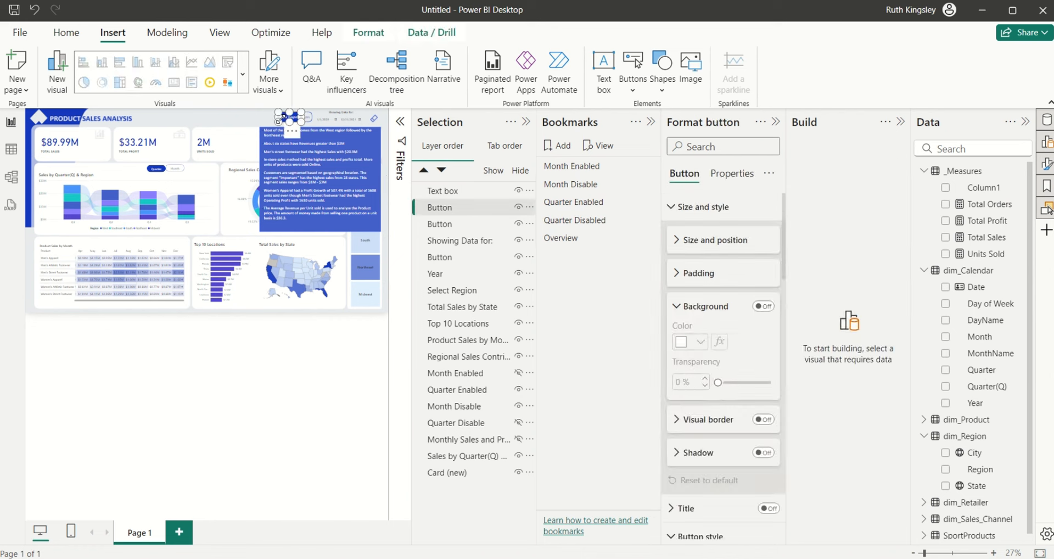
{"action": "left_click", "coordinate": [458, 209]}
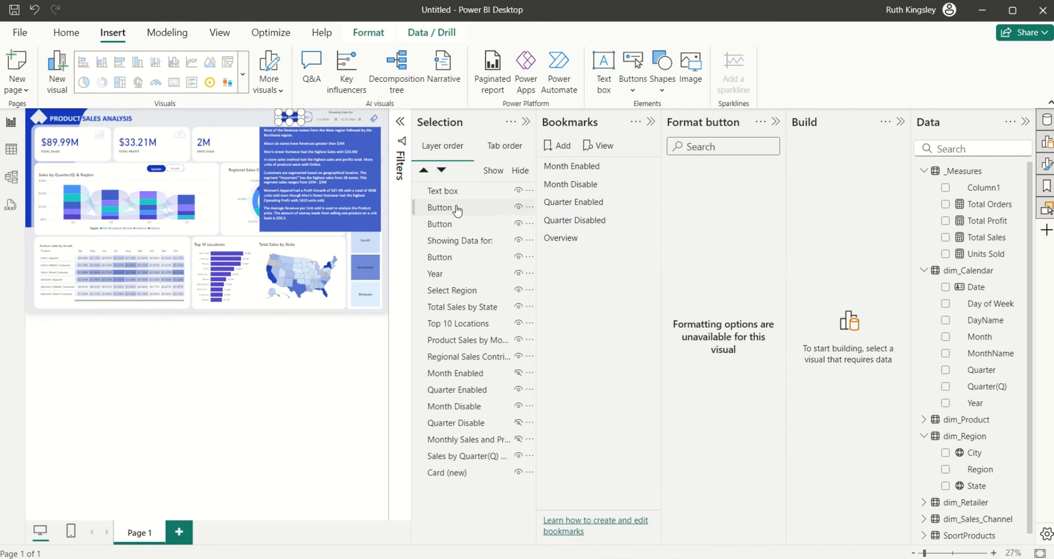
{"action": "left_click", "coordinate": [457, 210]}
{"action": "double_click", "coordinate": [456, 209]}
{"action": "type", "text": "C"}
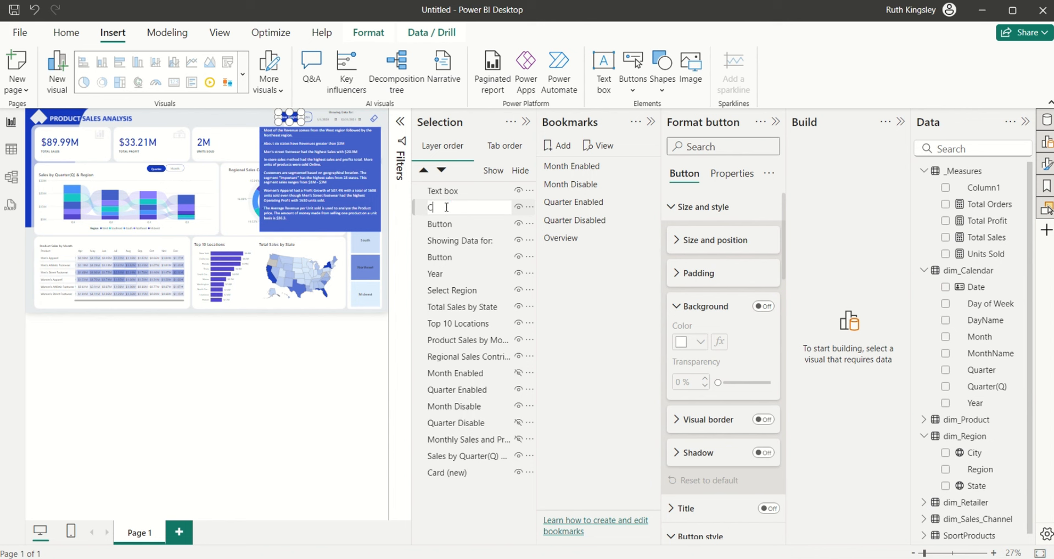
{"action": "type", "text": "lear Insights"}
{"action": "key", "text": "Return"}
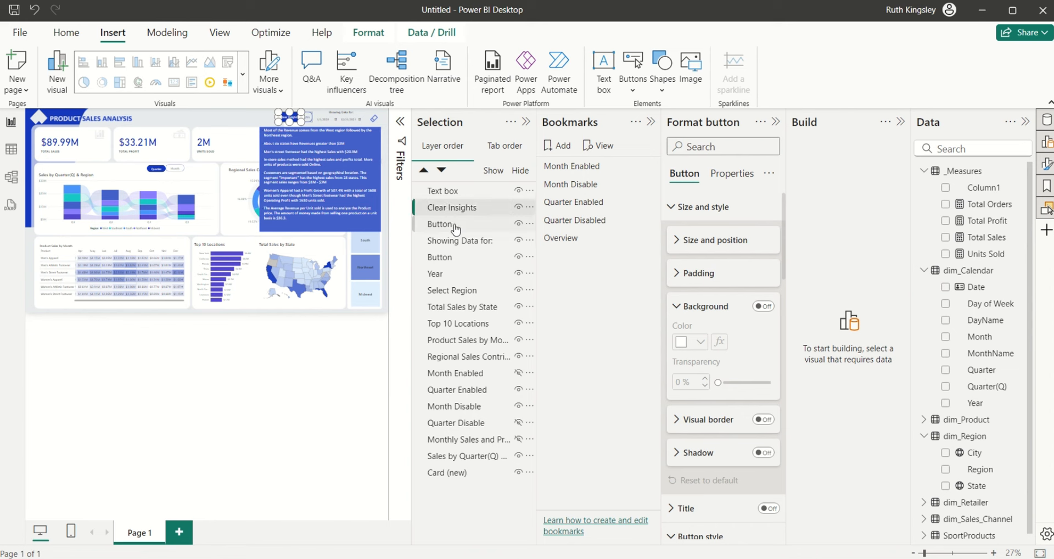
- Rename the layer of the View Insights button, directly below Clear Insights in the layer order, as View Insights
{"action": "left_click", "coordinate": [455, 226]}
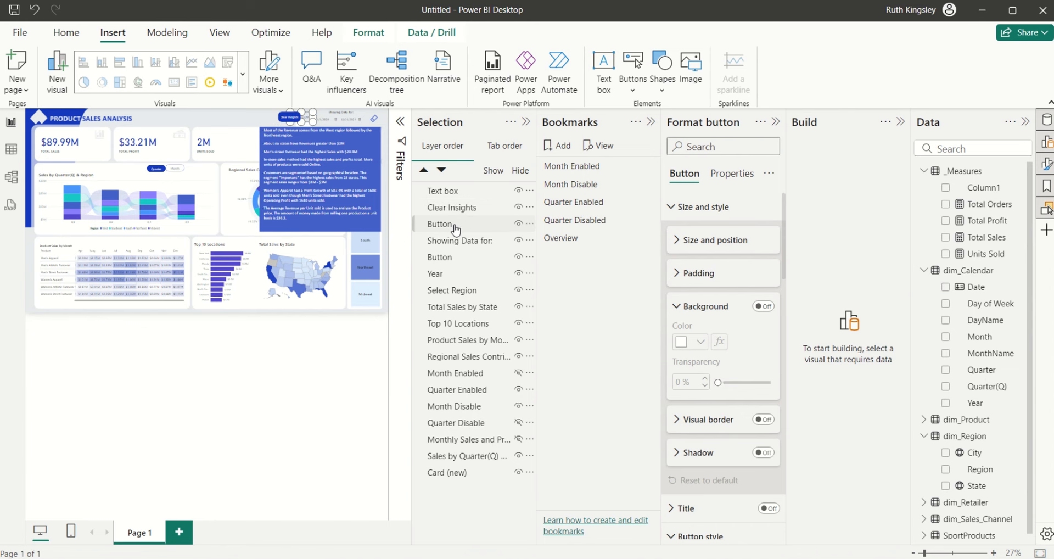
{"action": "double_click", "coordinate": [455, 228]}
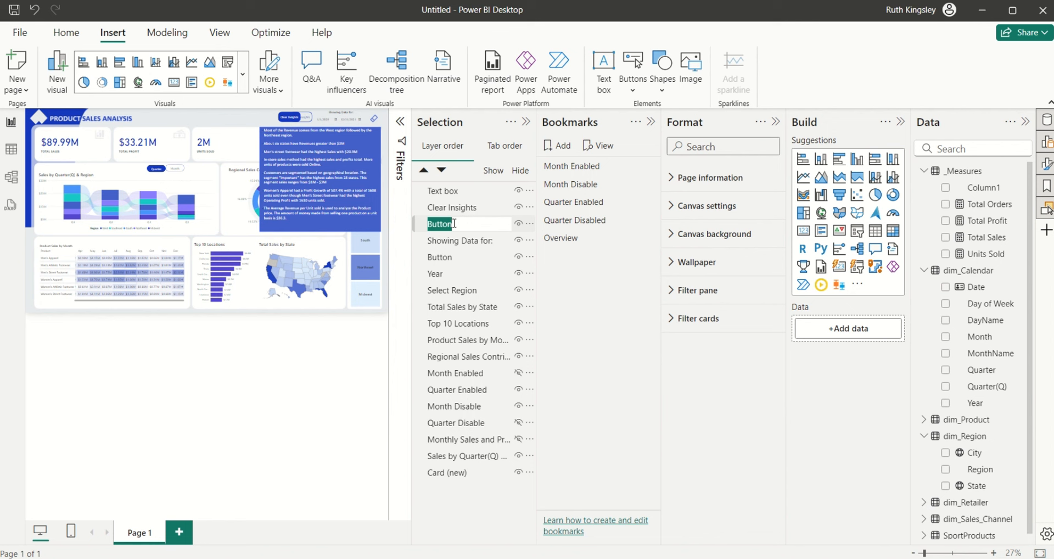
{"action": "type", "text": "View Insights"}
{"action": "key", "text": "Return"}
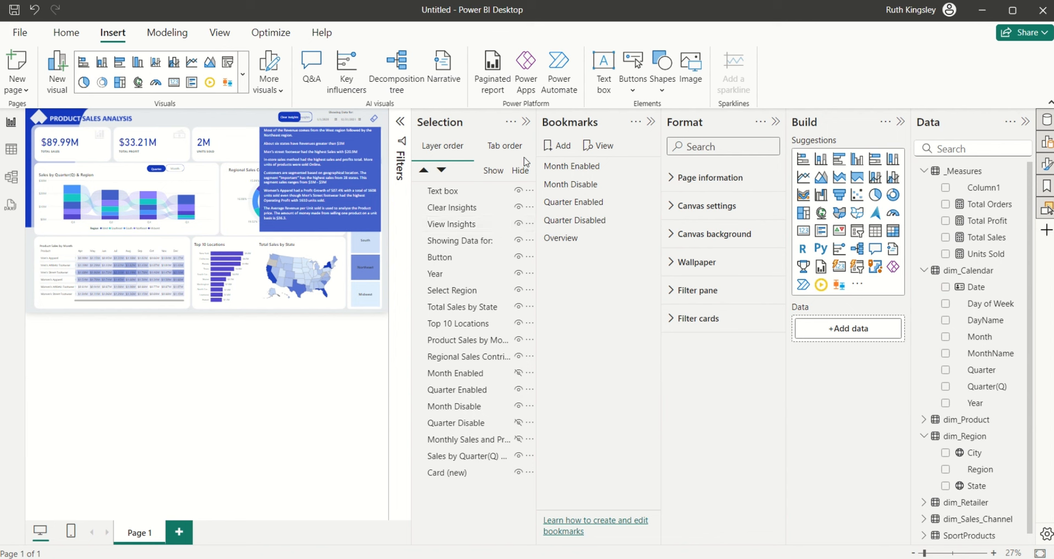
- Add a new bookmark of the current page state and name it View Insights
{"action": "left_click", "coordinate": [558, 149]}
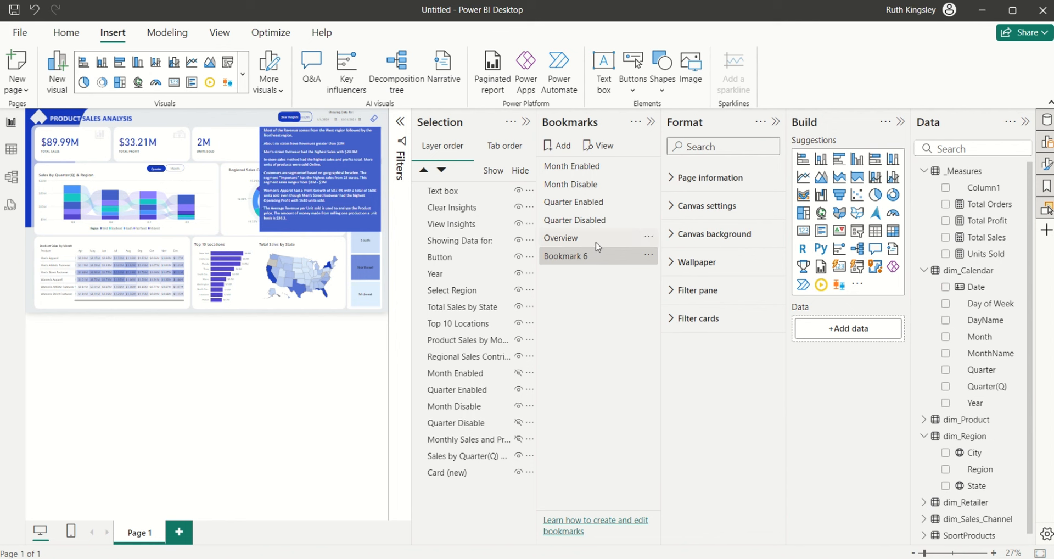
{"action": "double_click", "coordinate": [592, 256]}
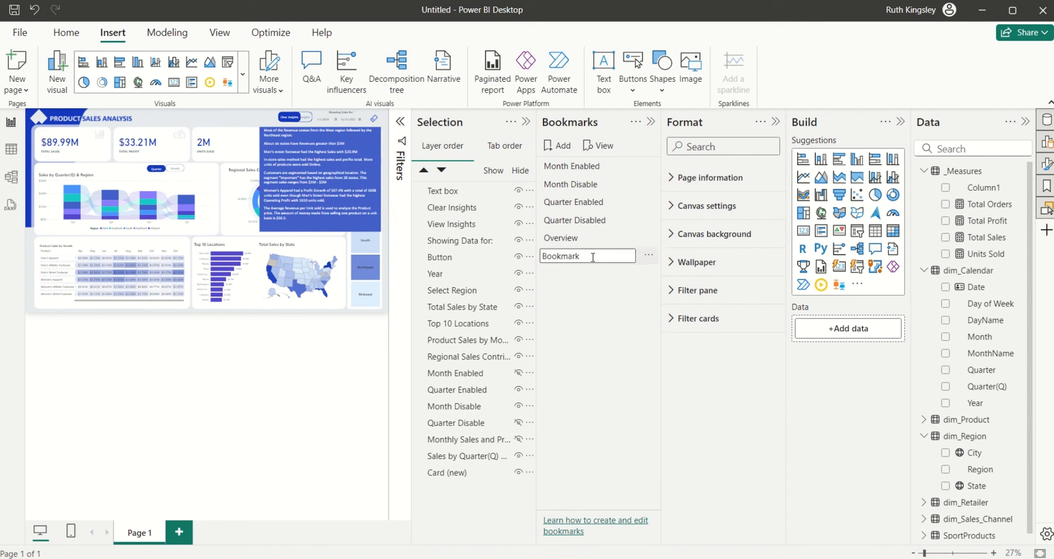
{"action": "key", "text": "BackSpace"}
{"action": "key", "text": "BackSpace"}
{"action": "key", "text": "BackSpace"}
{"action": "key", "text": "BackSpace"}
{"action": "key", "text": "BackSpace"}
{"action": "key", "text": "BackSpace"}
{"action": "key", "text": "BackSpace"}
{"action": "key", "text": "BackSpace"}
{"action": "type", "text": "View Insights"}
{"action": "key", "text": "Return"}
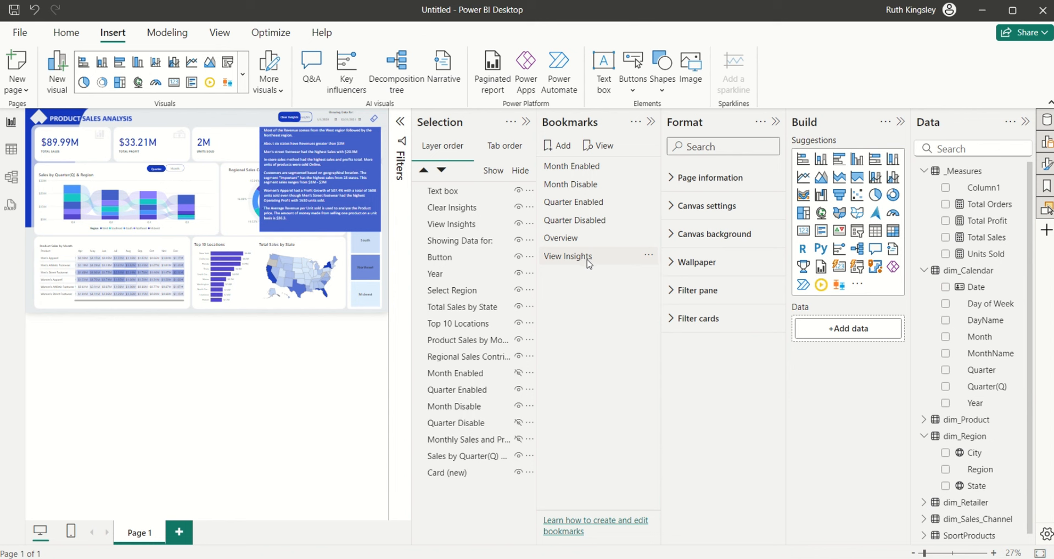
- Rename the layer of the insights text box as Insights
{"action": "left_click", "coordinate": [572, 262]}
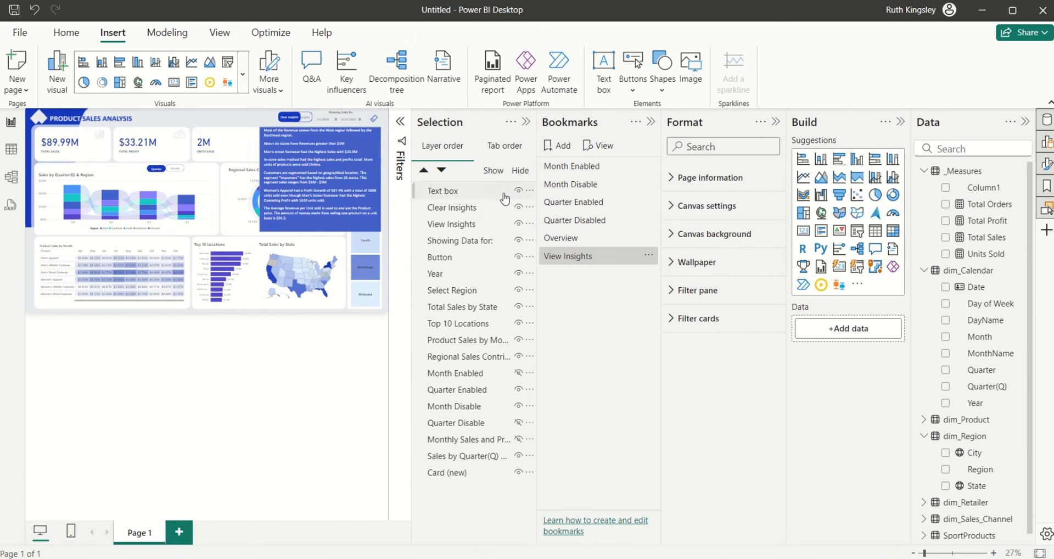
{"action": "double_click", "coordinate": [462, 191]}
{"action": "key", "text": "BackSpace"}
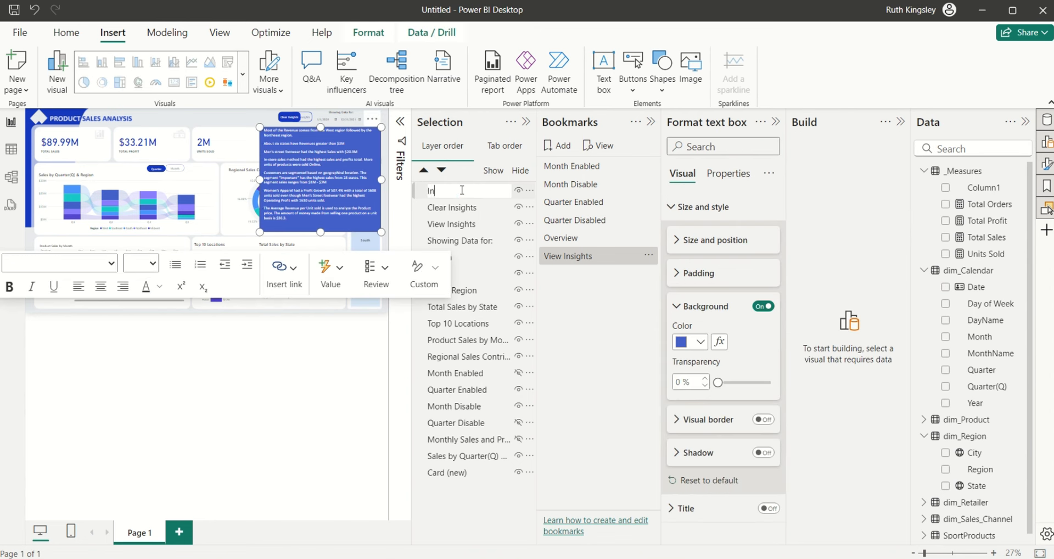
{"action": "type", "text": "Insights"}
{"action": "key", "text": "Return"}
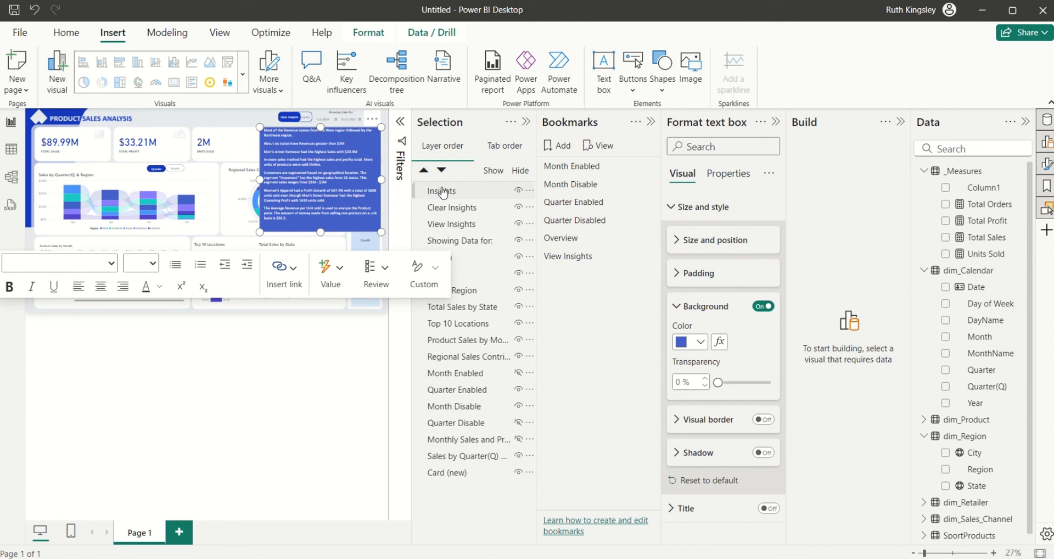
{"action": "left_click", "coordinate": [443, 191]}
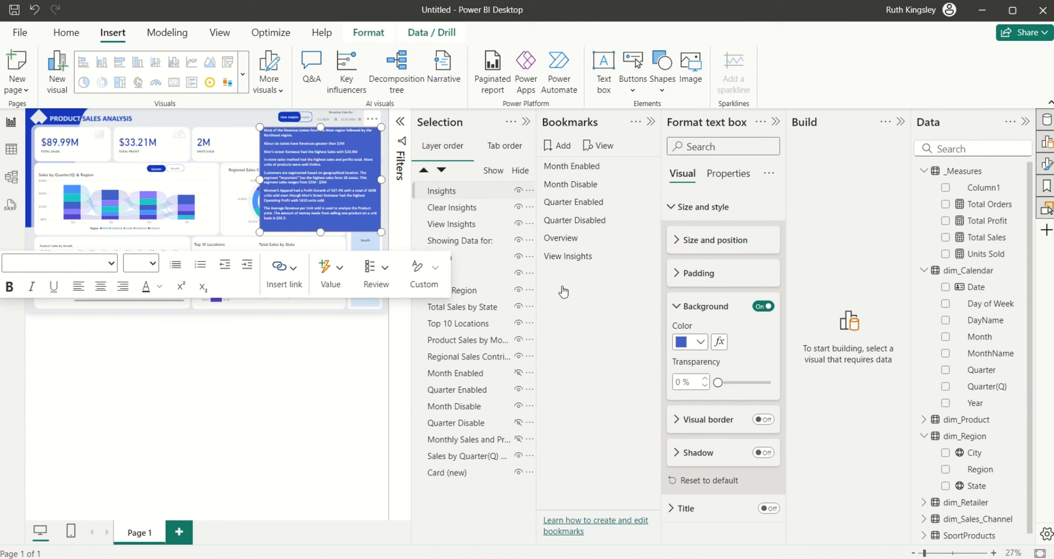
- Add another bookmark below View Insights and name it Clear Insights
{"action": "left_click", "coordinate": [580, 263]}
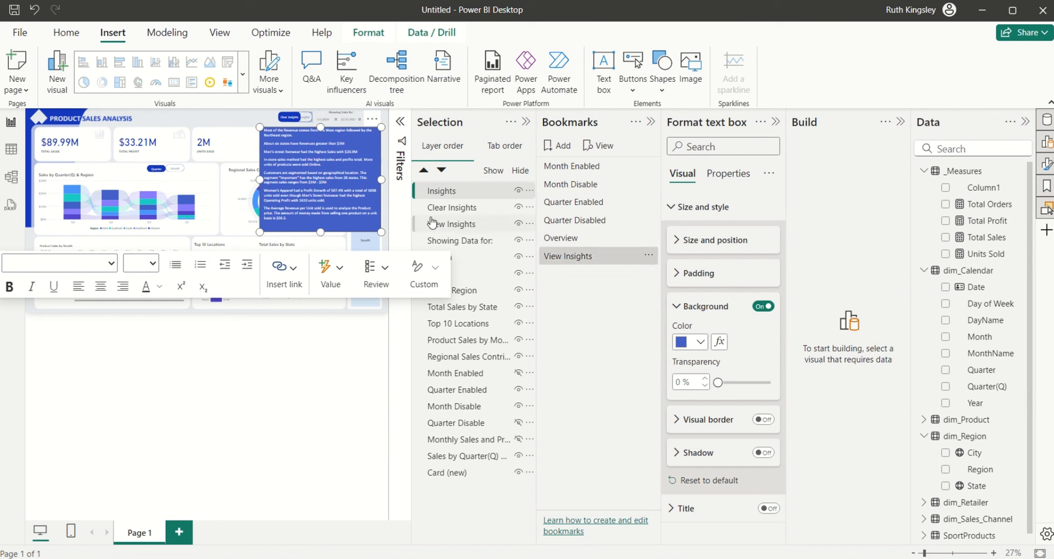
{"action": "left_click", "coordinate": [449, 224]}
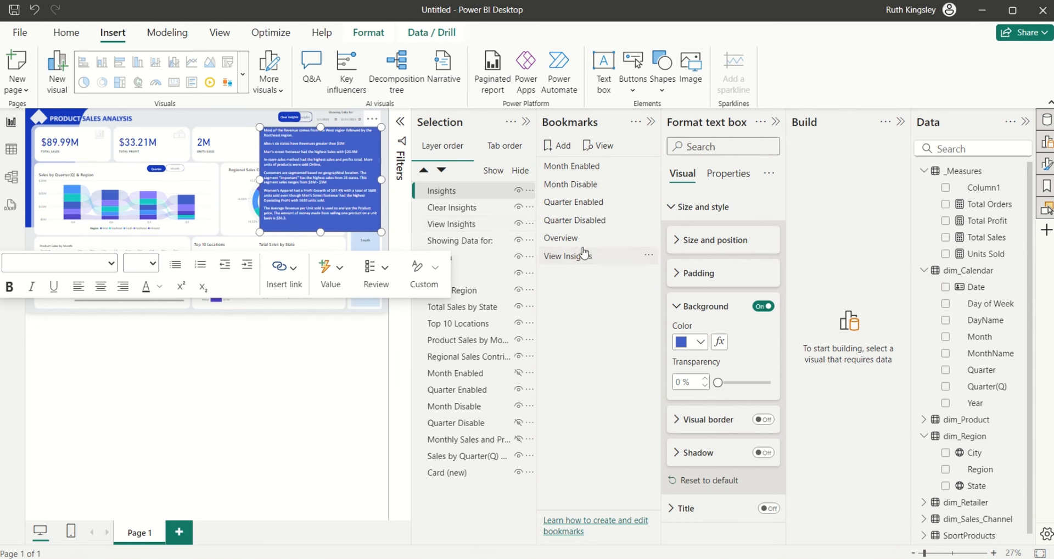
{"action": "left_click", "coordinate": [558, 145]}
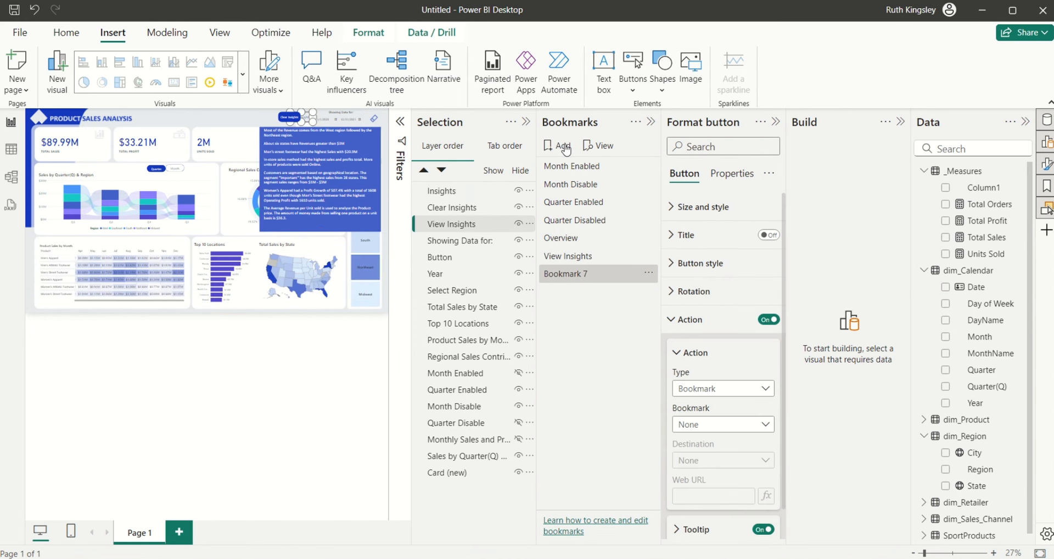
{"action": "double_click", "coordinate": [594, 274]}
{"action": "key", "text": "BackSpace"}
{"action": "key", "text": "BackSpace"}
{"action": "key", "text": "BackSpace"}
{"action": "key", "text": "BackSpace"}
{"action": "key", "text": "BackSpace"}
{"action": "key", "text": "BackSpace"}
{"action": "key", "text": "BackSpace"}
{"action": "key", "text": "BackSpace"}
{"action": "key", "text": "BackSpace"}
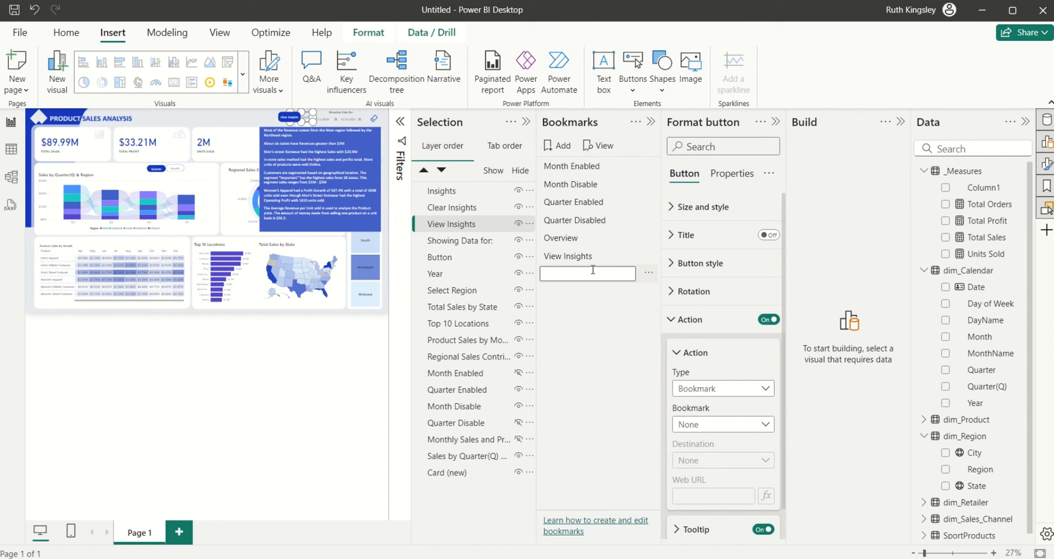
{"action": "type", "text": "Clear Insights"}
{"action": "key", "text": "Return"}
{"action": "left_click", "coordinate": [572, 273]}
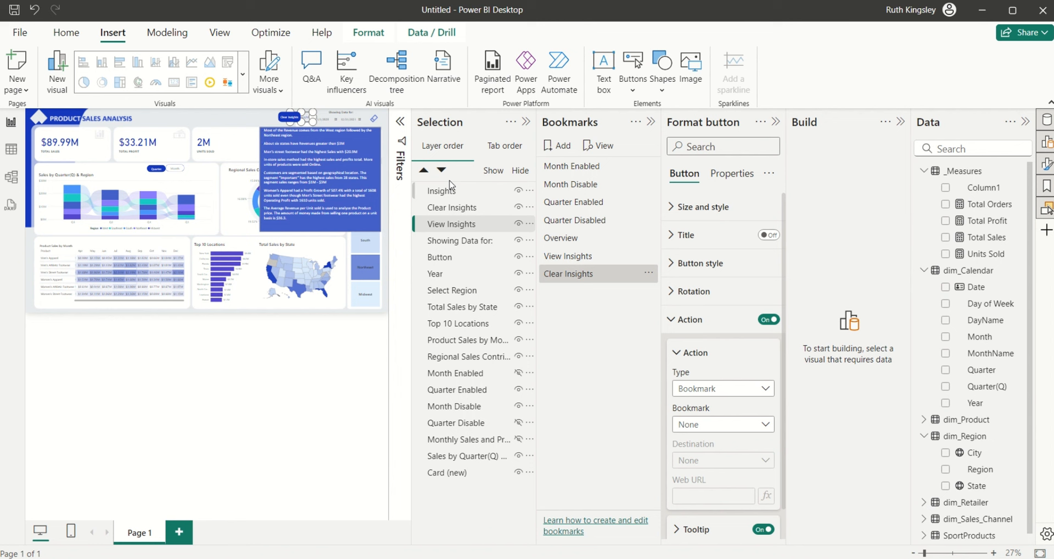
- Apply the View Insights bookmark, hide the View Insights button, and update the bookmark with this state
{"action": "left_click", "coordinate": [580, 262]}
{"action": "left_click", "coordinate": [519, 225]}
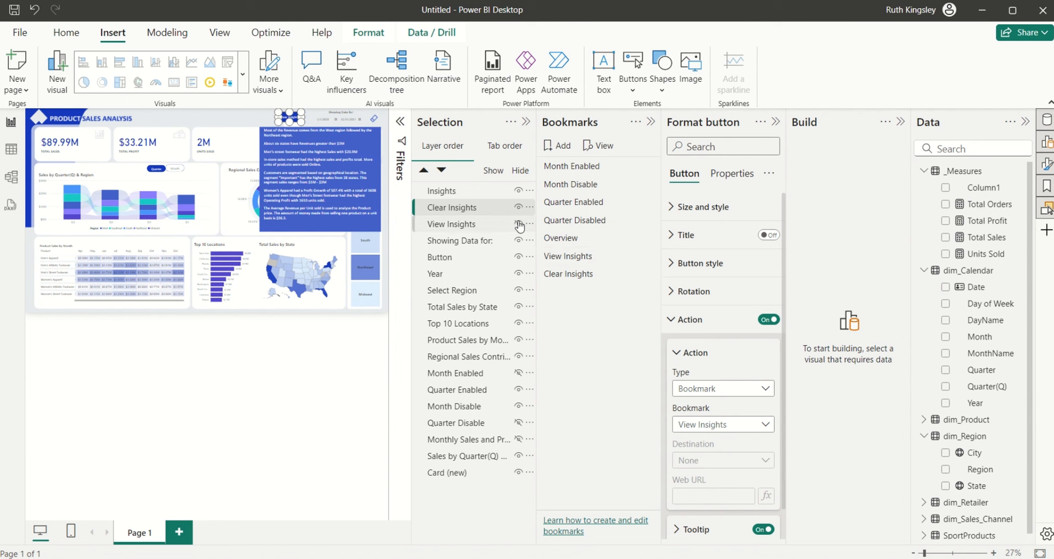
{"action": "left_click", "coordinate": [473, 210]}
{"action": "left_click", "coordinate": [648, 257]}
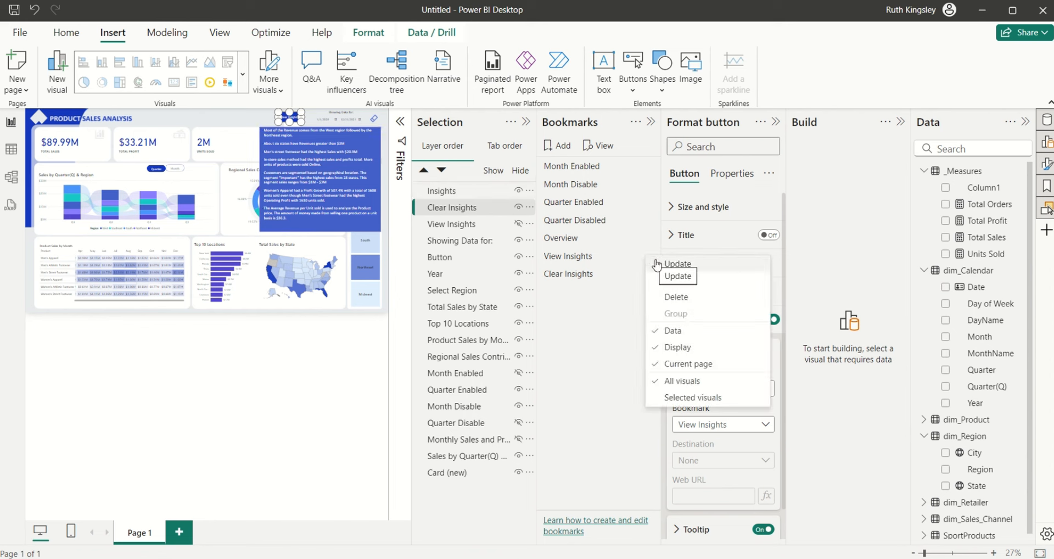
{"action": "left_click", "coordinate": [657, 262]}
- Apply the Clear Insights bookmark, hide the Insights text box and Clear Insights button, and update the bookmark
{"action": "left_click", "coordinate": [592, 276]}
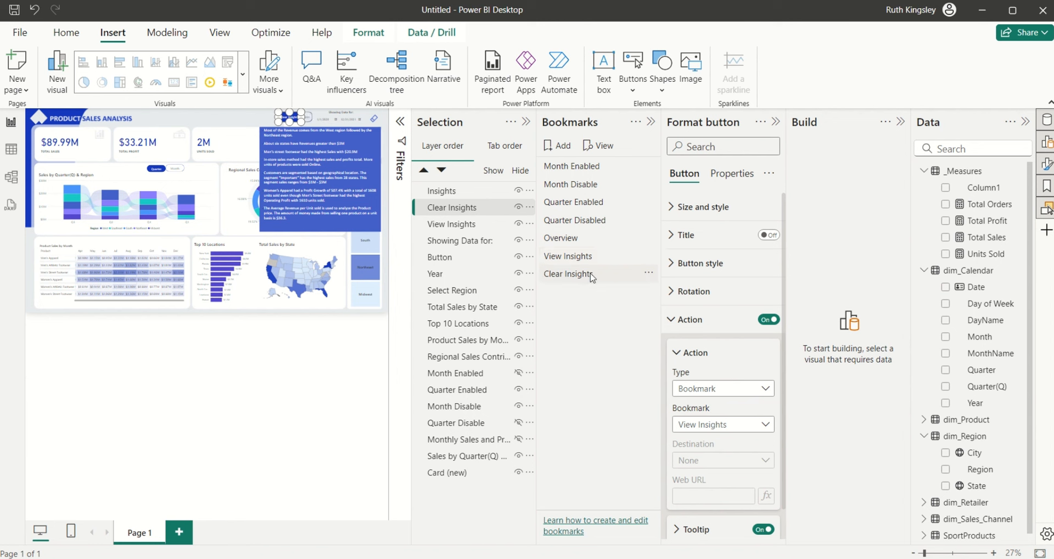
{"action": "left_click", "coordinate": [519, 208]}
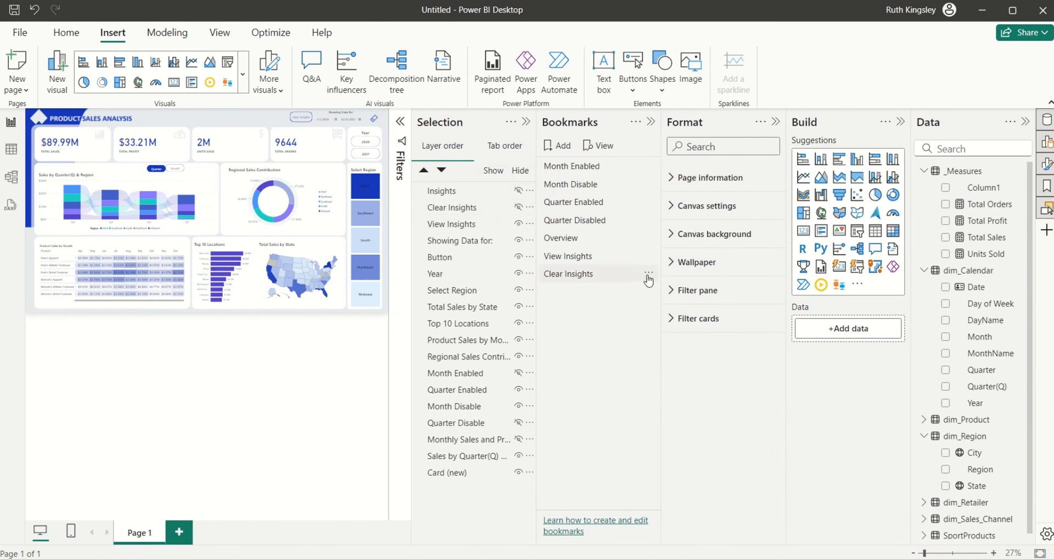
{"action": "left_click", "coordinate": [648, 273]}
{"action": "left_click", "coordinate": [664, 281]}
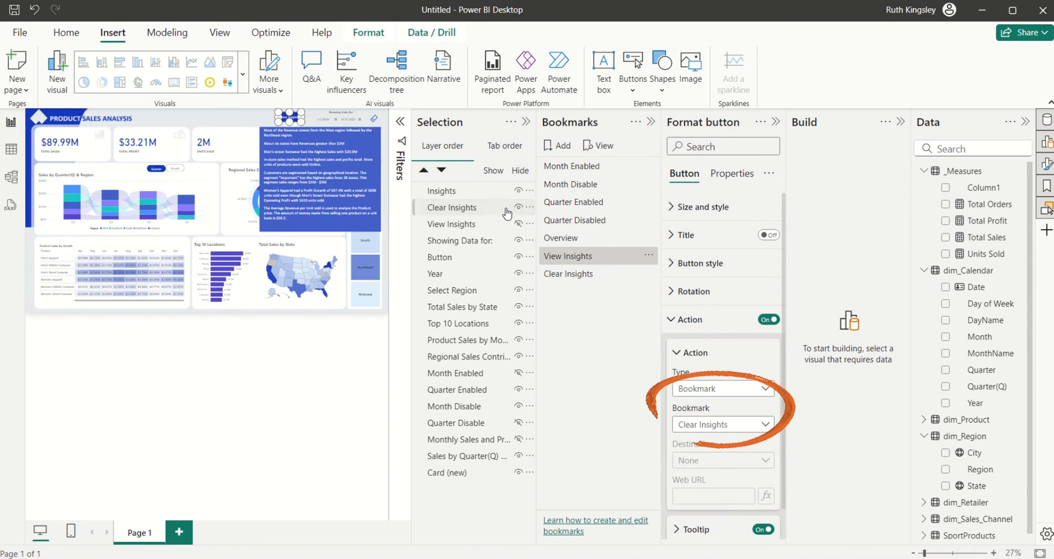
- Apply the Clear Insights bookmark and test the View Insights and Clear Insights buttons on the dashboard
{"action": "left_click", "coordinate": [583, 274]}
{"action": "left_click", "coordinate": [466, 226]}
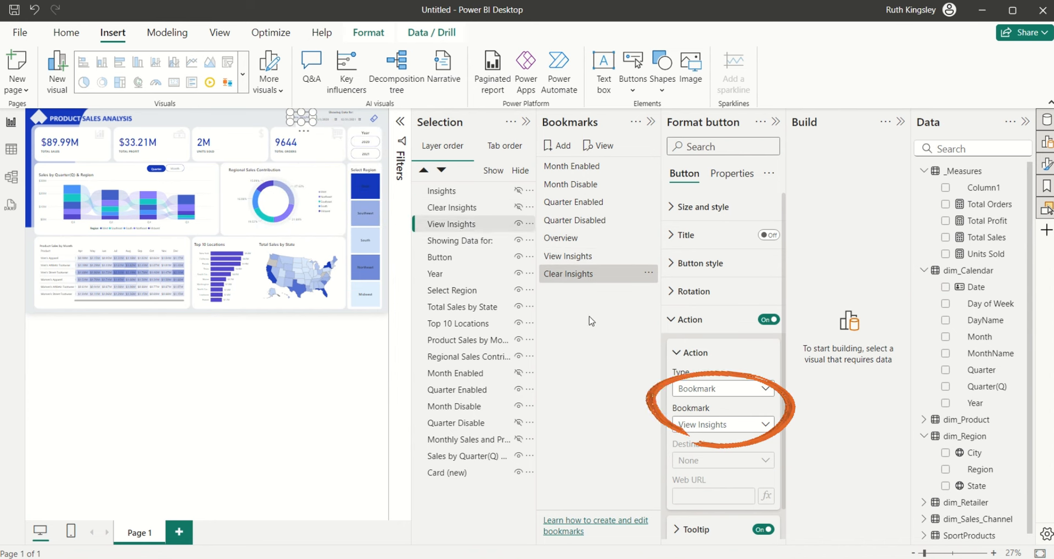
{"action": "left_click", "coordinate": [525, 123]}
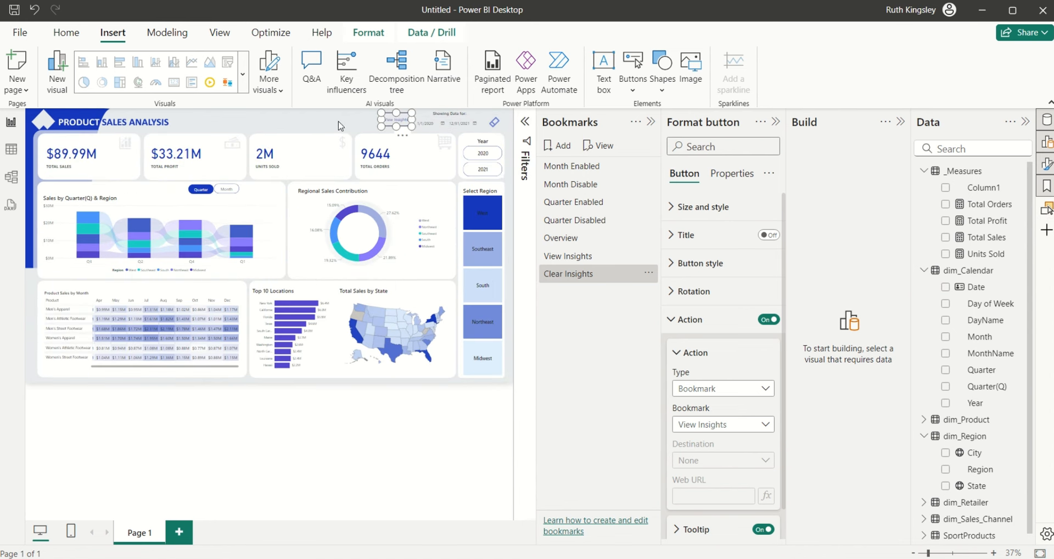
{"action": "left_click", "coordinate": [340, 126]}
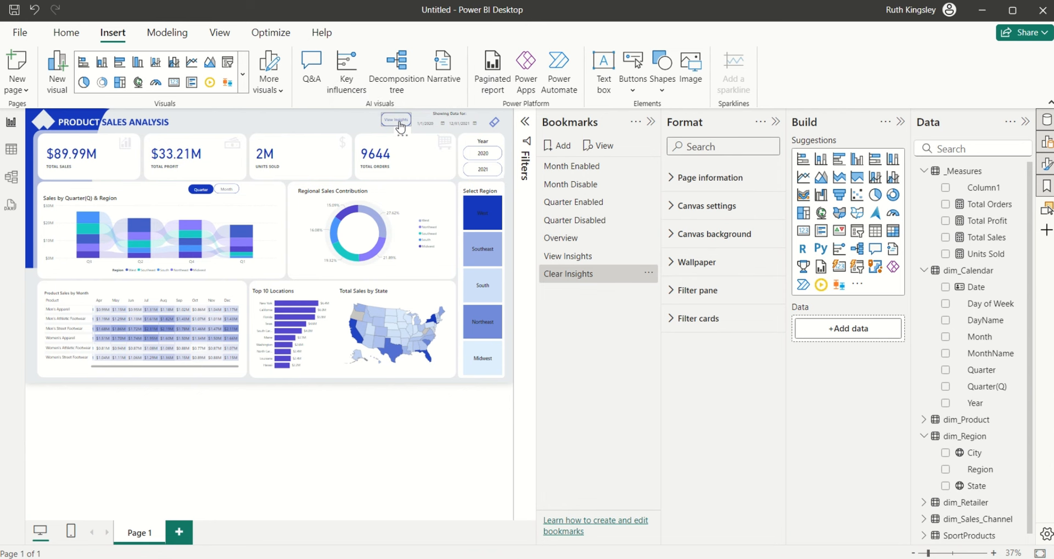
{"action": "left_click", "coordinate": [400, 122], "text": "ctrl"}
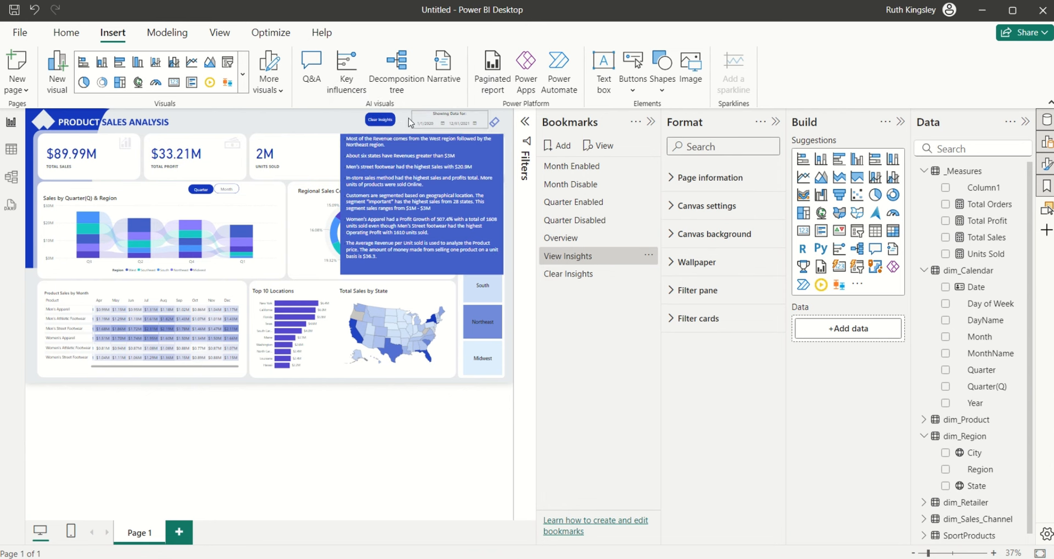
{"action": "left_click", "coordinate": [388, 122], "text": "ctrl"}
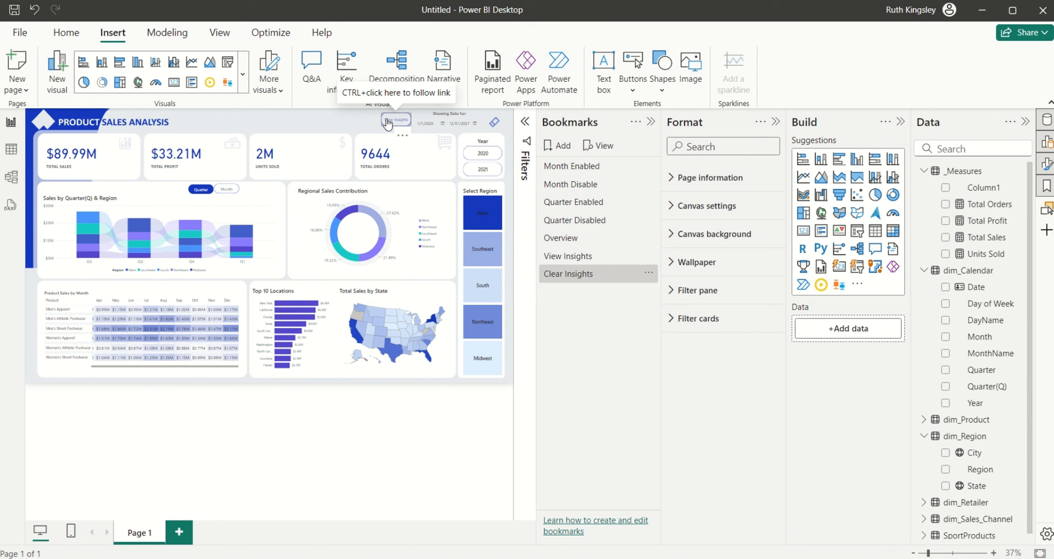
- Apply the Overview bookmark, hide the Insights text box and Clear Insights button, and update the bookmark with this state
{"action": "left_click", "coordinate": [583, 239]}
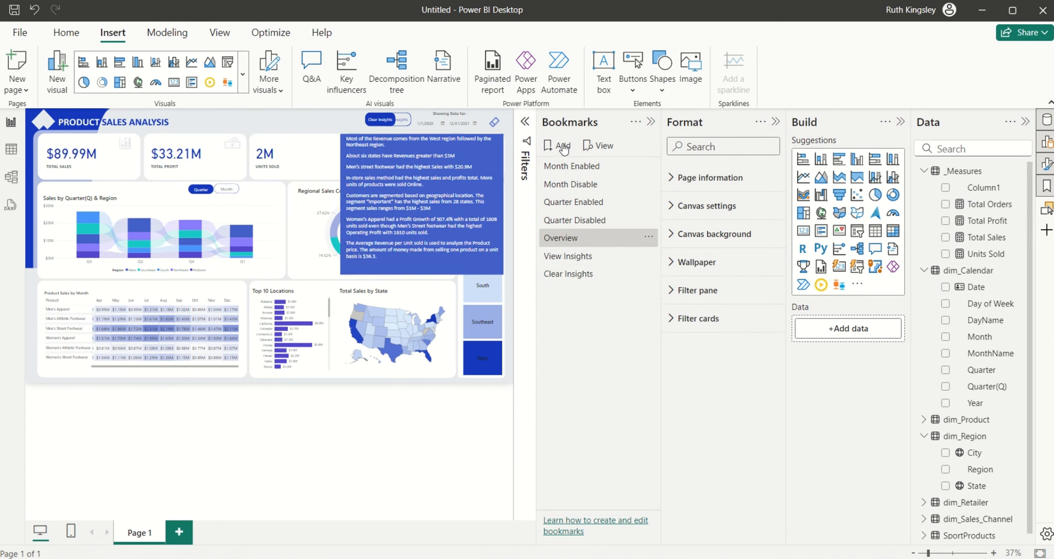
{"action": "left_click", "coordinate": [1047, 211]}
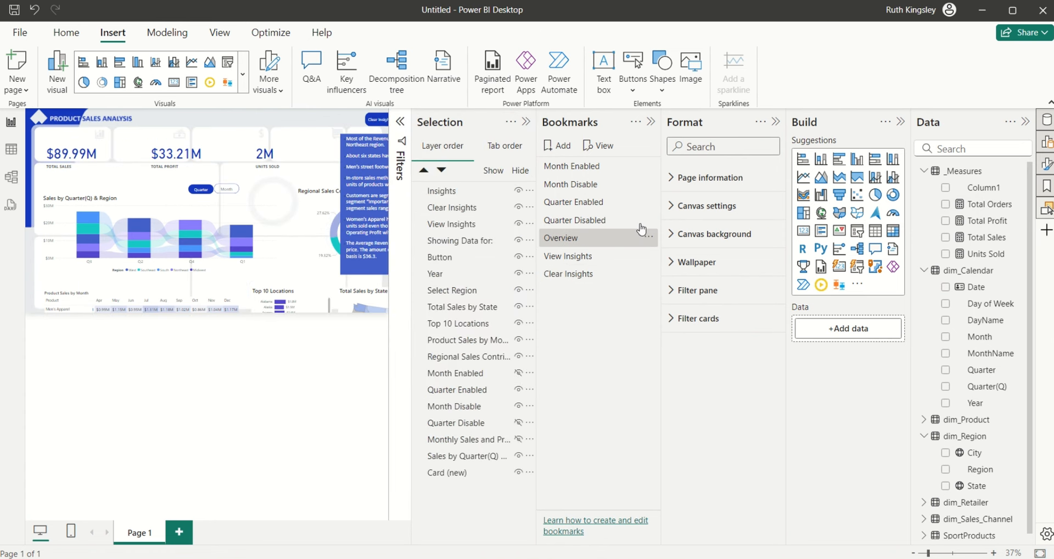
{"action": "left_click", "coordinate": [518, 191]}
{"action": "left_click", "coordinate": [497, 208]}
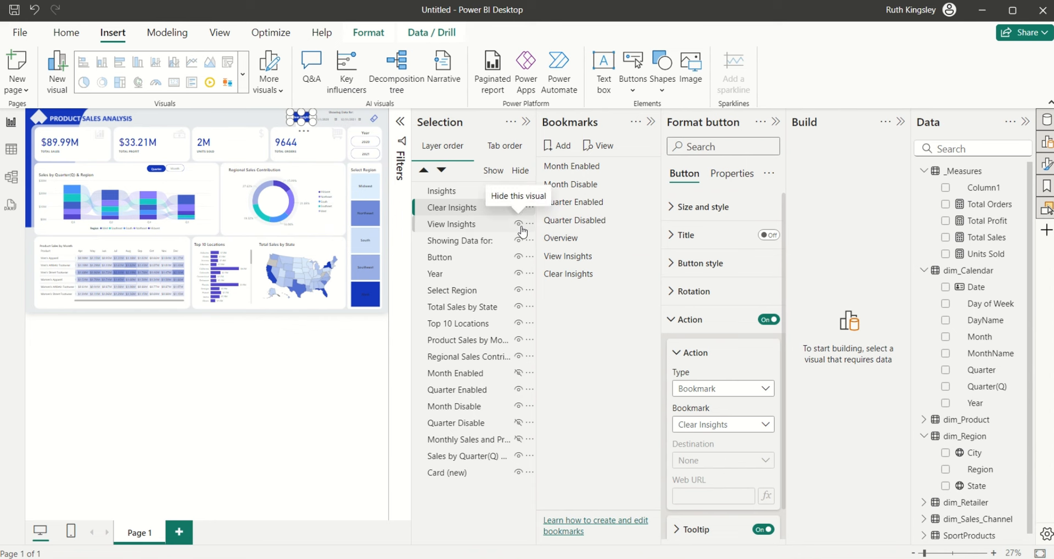
{"action": "left_click", "coordinate": [519, 209]}
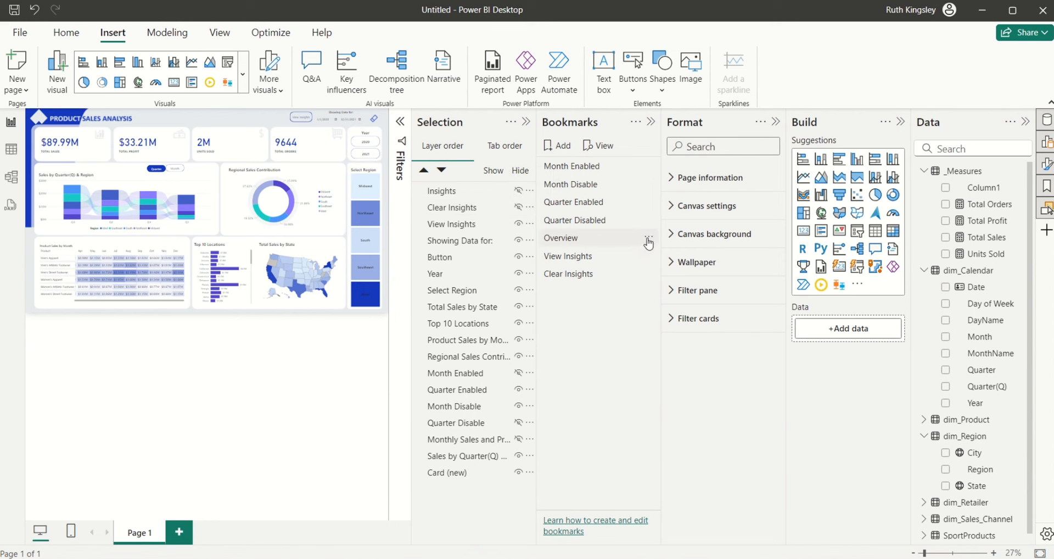
{"action": "left_click", "coordinate": [648, 238]}
{"action": "left_click", "coordinate": [659, 248]}
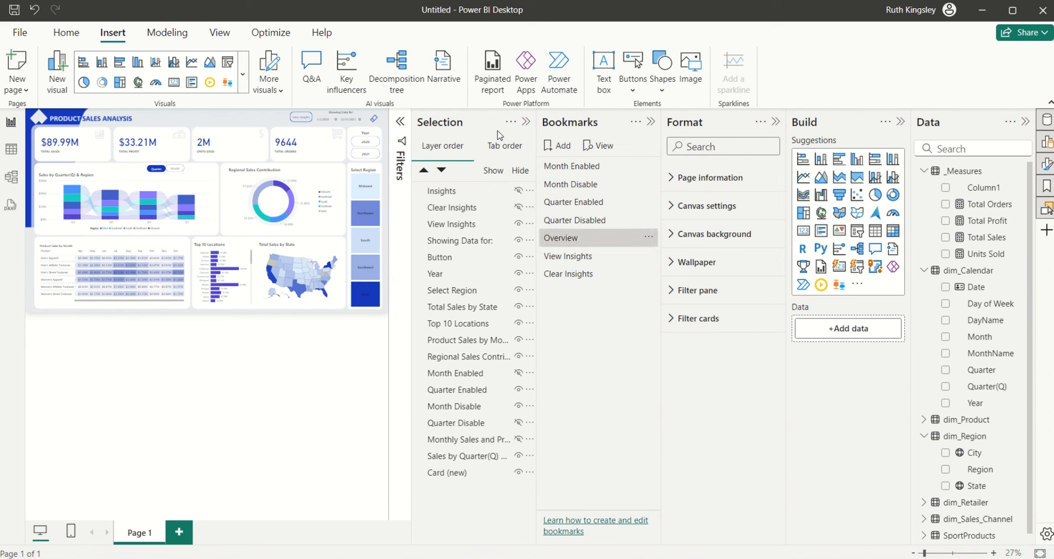
- Enlarge the report view and test the View Insights and Clear Insights buttons in turn
{"action": "left_click", "coordinate": [526, 122]}
{"action": "left_click", "coordinate": [651, 124]}
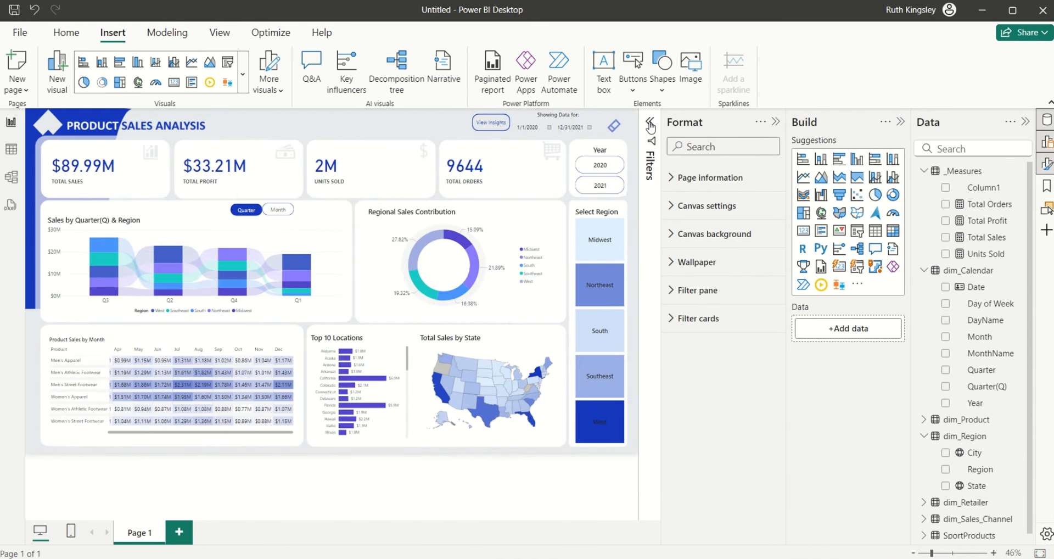
{"action": "left_click", "coordinate": [493, 126], "text": "ctrl"}
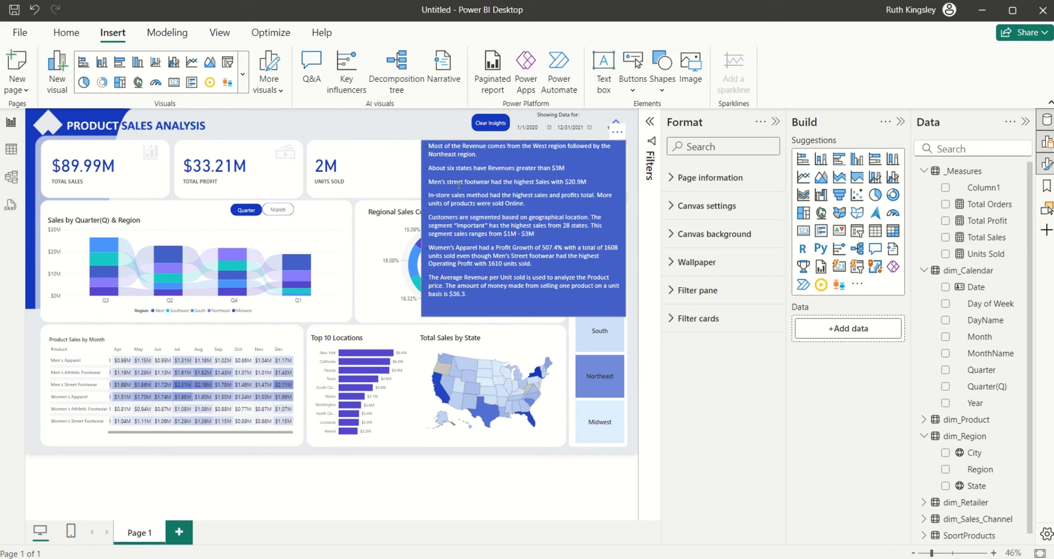
{"action": "left_click", "coordinate": [493, 123], "text": "ctrl"}
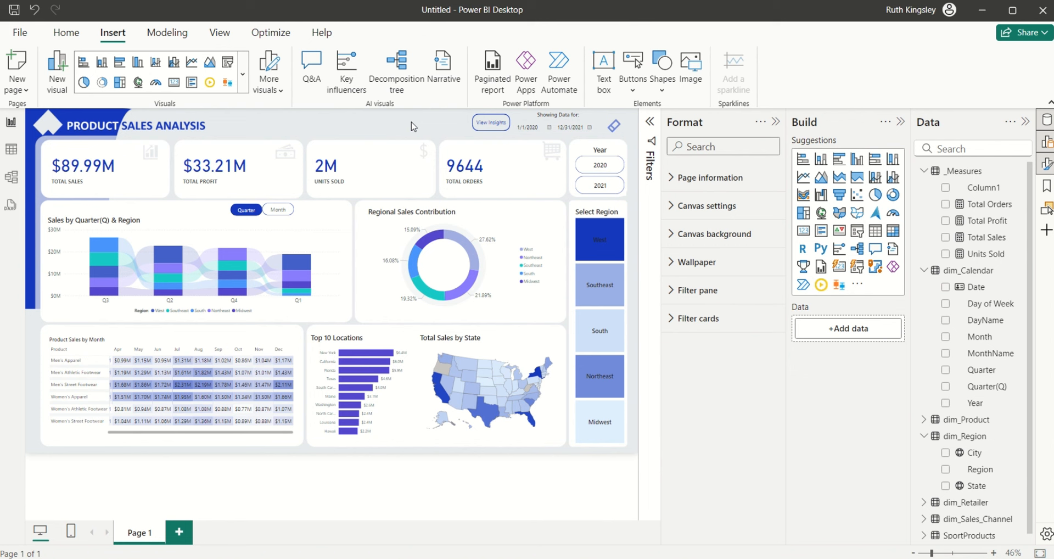
- Rename the report page Page 1 as Overview
{"action": "double_click", "coordinate": [138, 532]}
{"action": "key", "text": "BackSpace"}
{"action": "key", "text": "BackSpace"}
{"action": "key", "text": "BackSpace"}
{"action": "key", "text": "BackSpace"}
{"action": "key", "text": "BackSpace"}
{"action": "key", "text": "BackSpace"}
{"action": "type", "text": "Overview"}
{"action": "key", "text": "Return"}
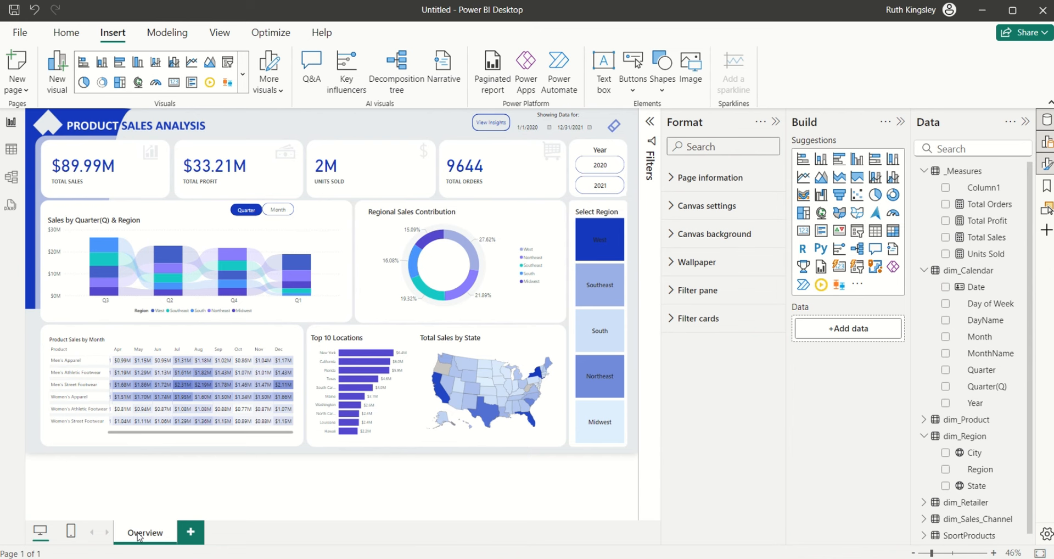
- Duplicate the Overview page and delete the charts, table, map and Quarter/Month toggle buttons from the copy
{"action": "right_click", "coordinate": [141, 536]}
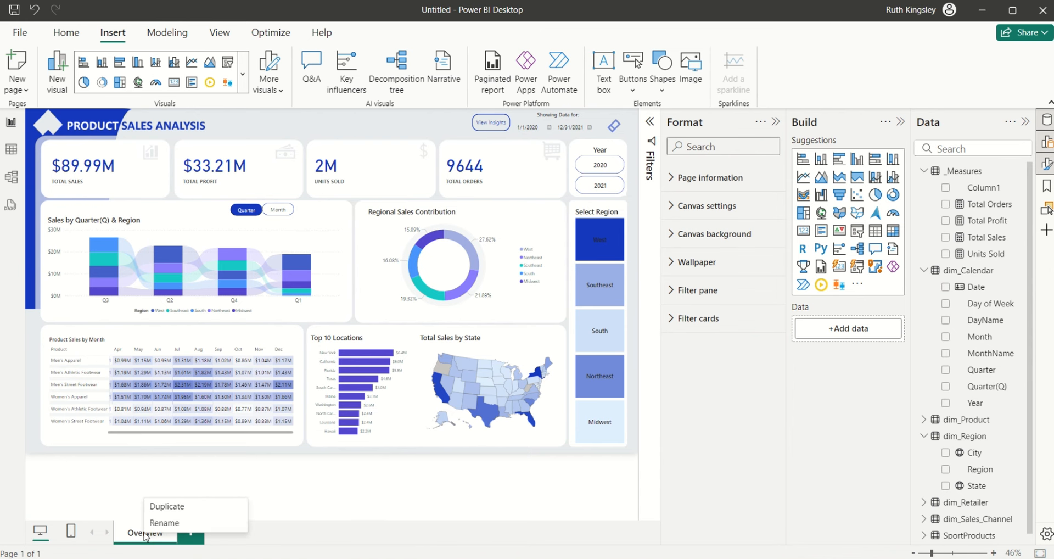
{"action": "left_click", "coordinate": [171, 514]}
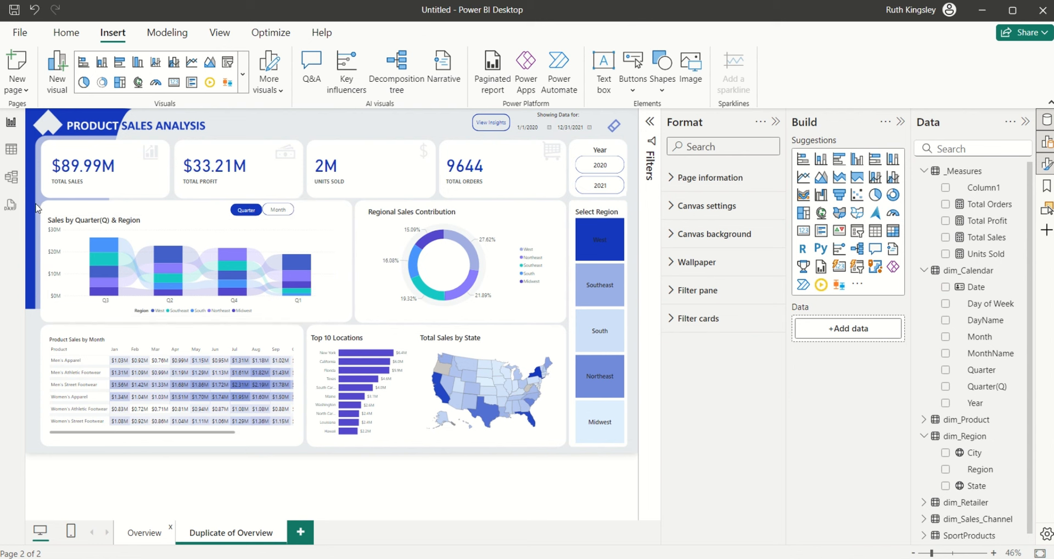
{"action": "left_click_drag", "start_coordinate": [37, 205], "coordinate": [571, 455]}
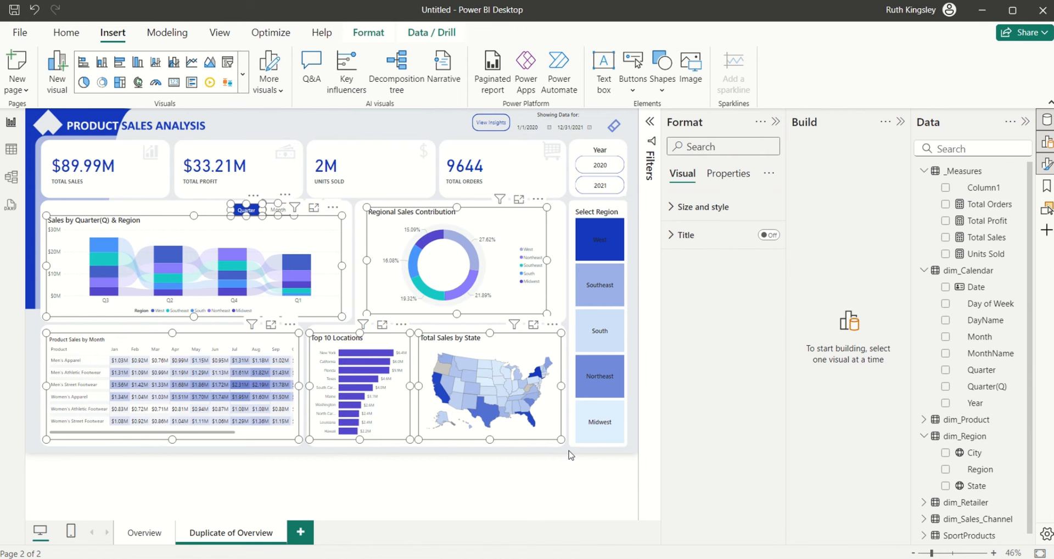
{"action": "key", "text": "Delete"}
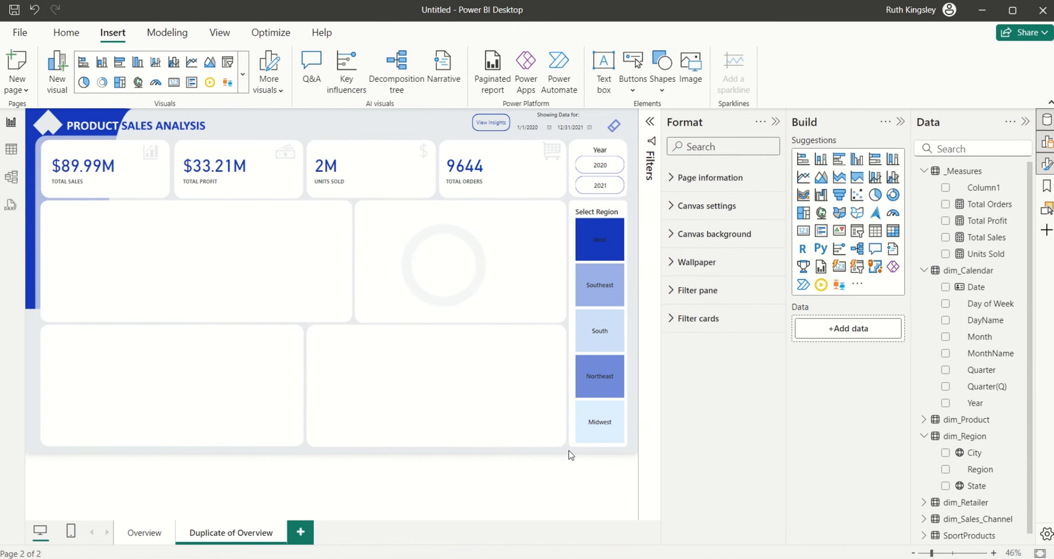
- Replace the duplicate page's canvas background image with Template 2.png and set its image fit to Fit
{"action": "left_click", "coordinate": [671, 234]}
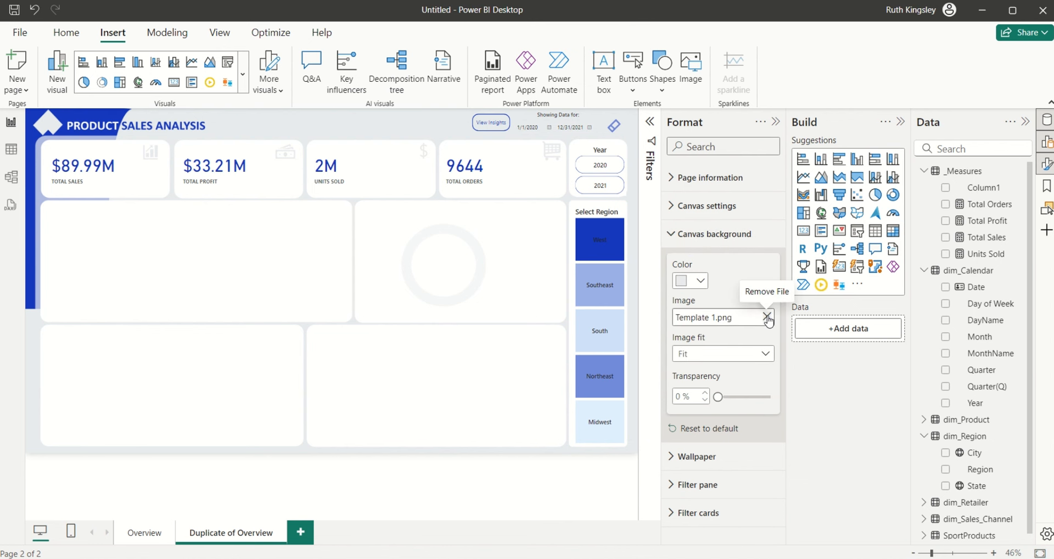
{"action": "left_click", "coordinate": [767, 318]}
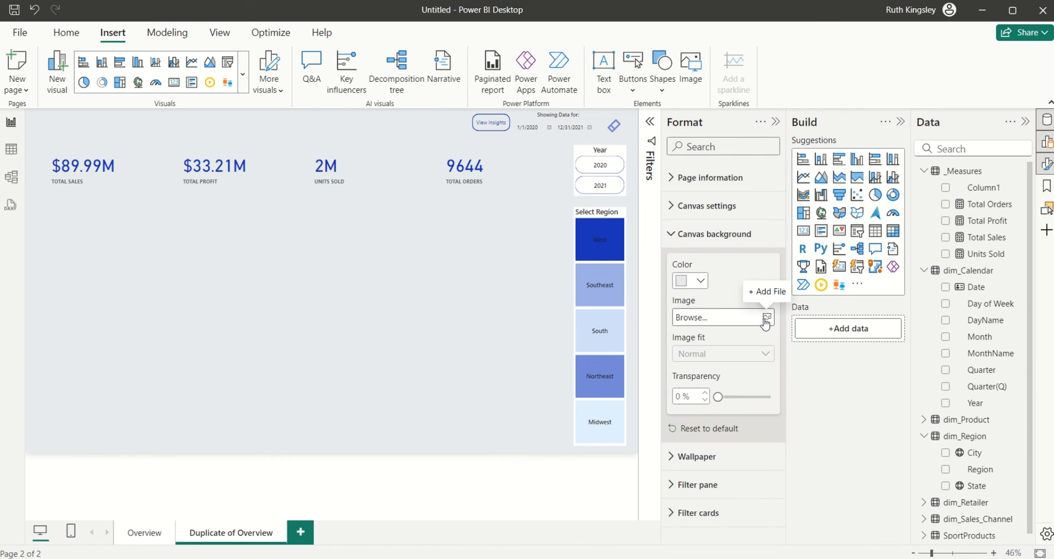
{"action": "left_click", "coordinate": [767, 318]}
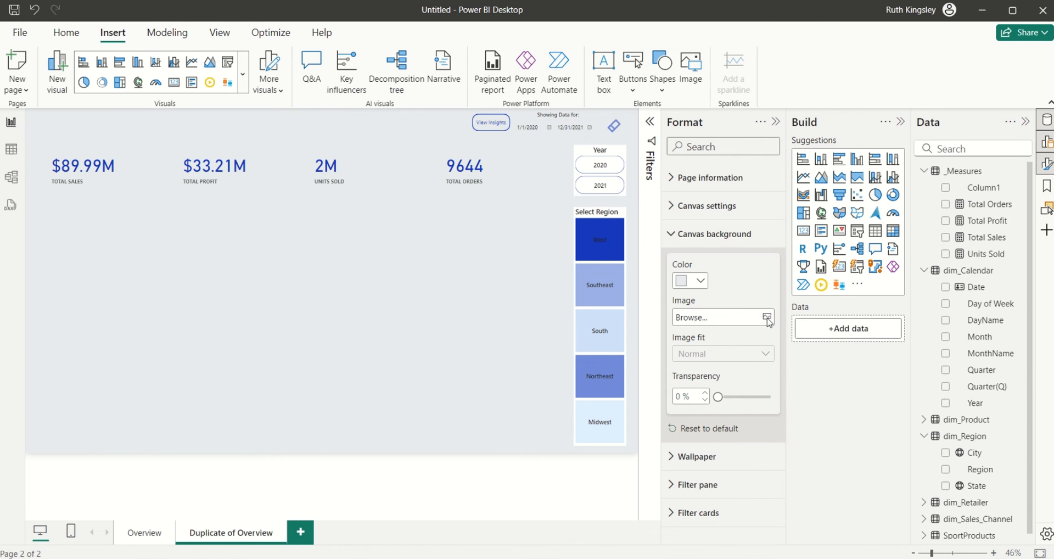
{"action": "left_click", "coordinate": [392, 134]}
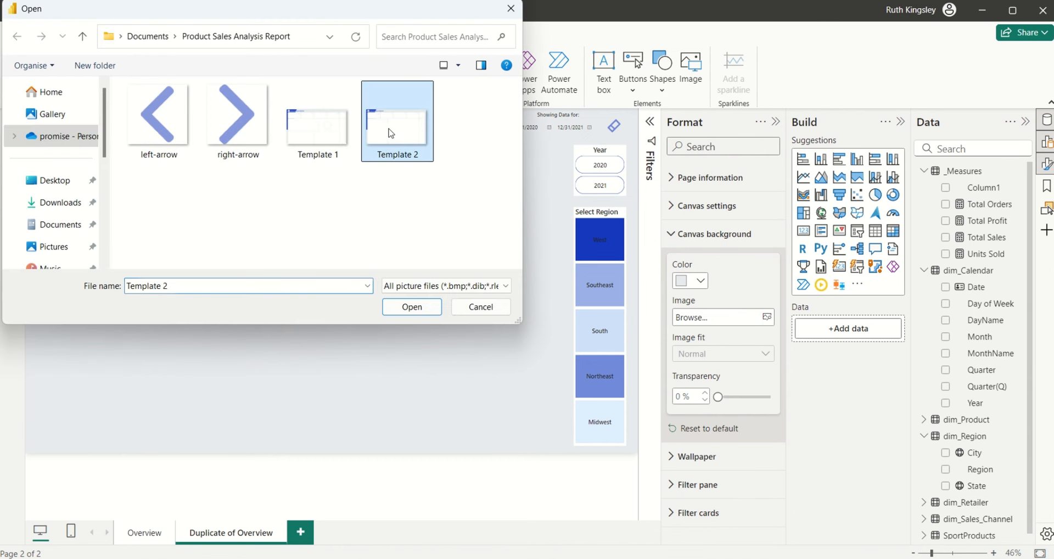
{"action": "left_click", "coordinate": [413, 306]}
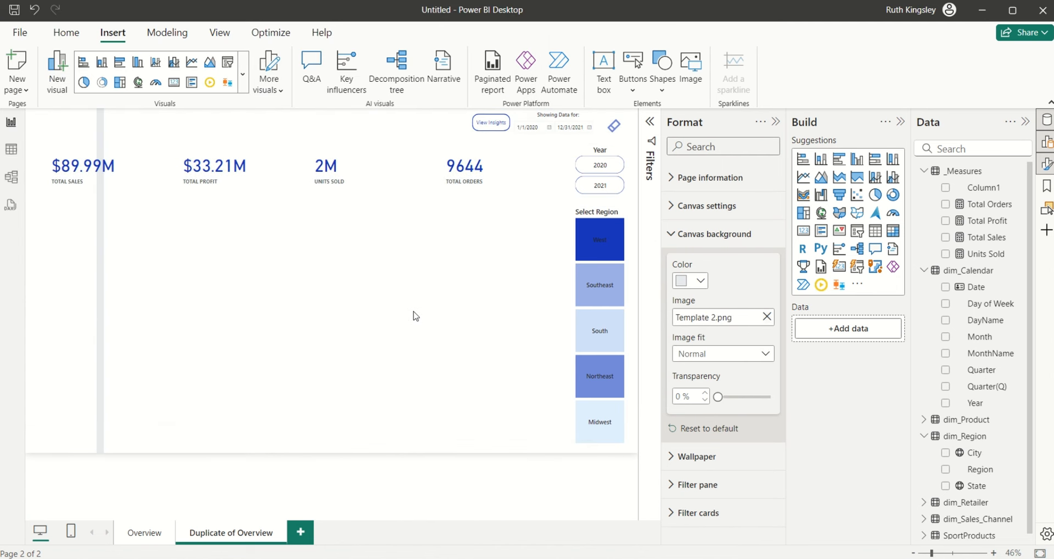
{"action": "left_click", "coordinate": [723, 356]}
{"action": "left_click", "coordinate": [702, 388]}
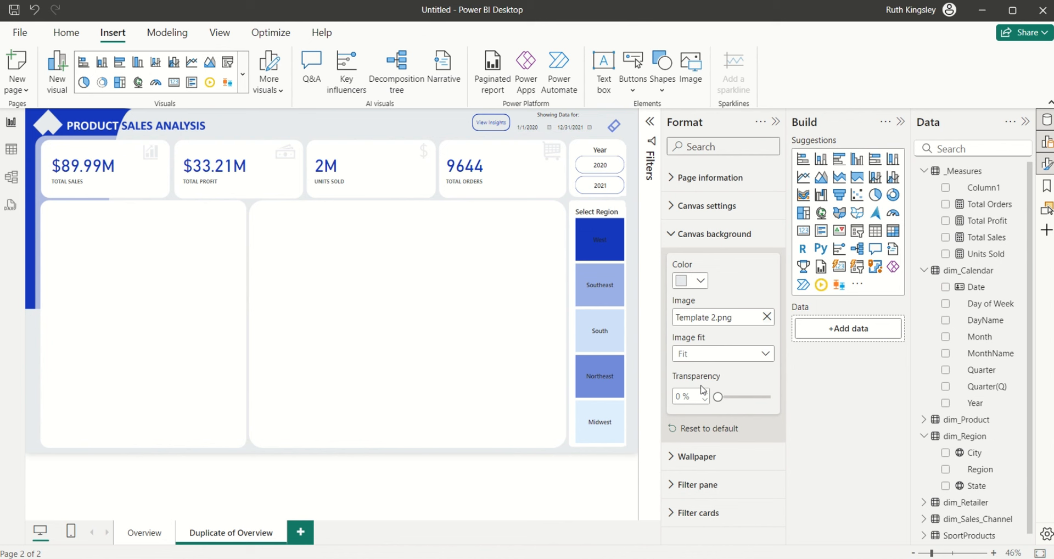
- Add a donut chart to the duplicate page and shrink it to fit the upper part of the narrow blank card
{"action": "left_click", "coordinate": [893, 195]}
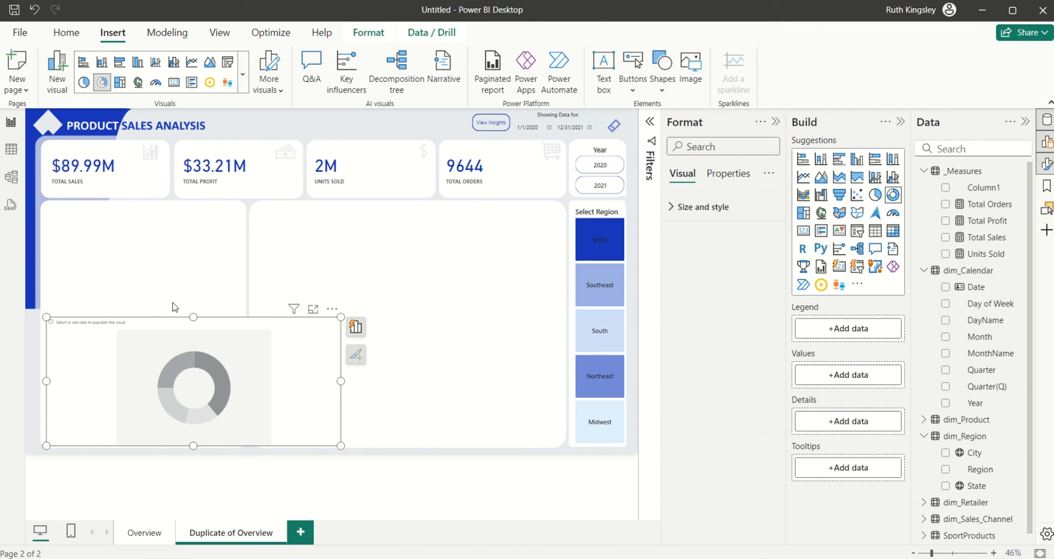
{"action": "left_click_drag", "start_coordinate": [173, 308], "coordinate": [181, 245]}
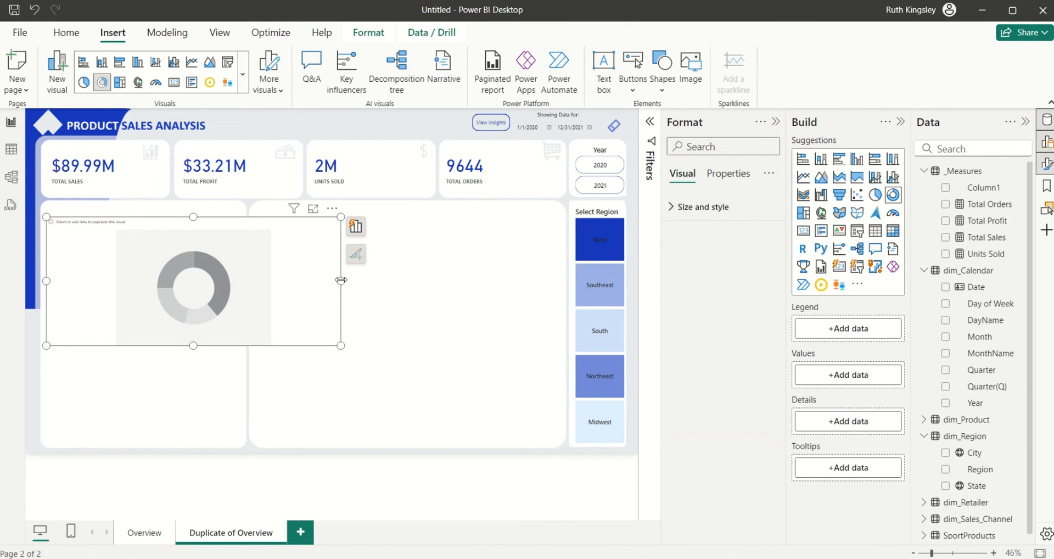
{"action": "left_click_drag", "start_coordinate": [341, 280], "coordinate": [216, 280]}
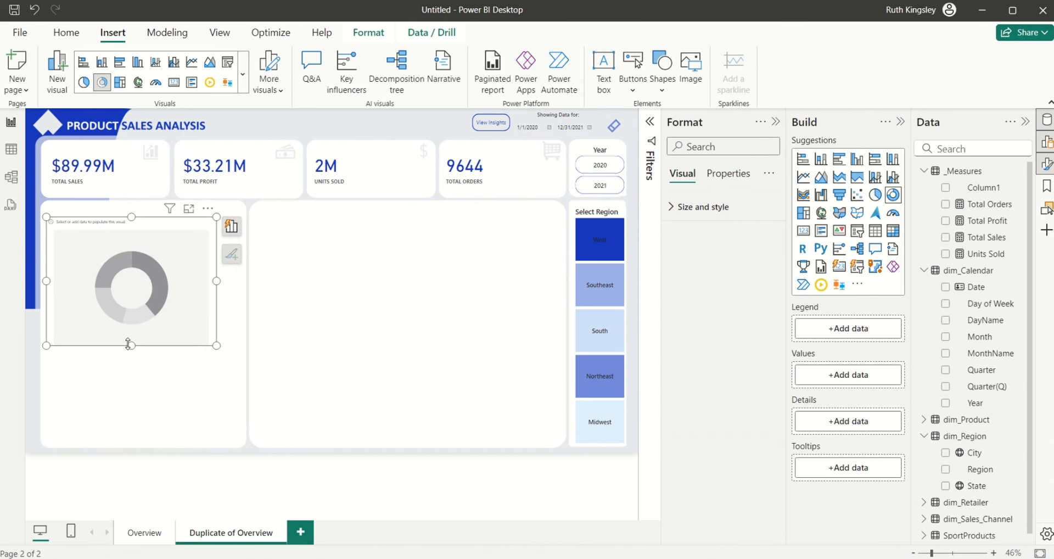
{"action": "left_click_drag", "start_coordinate": [131, 345], "coordinate": [125, 281]}
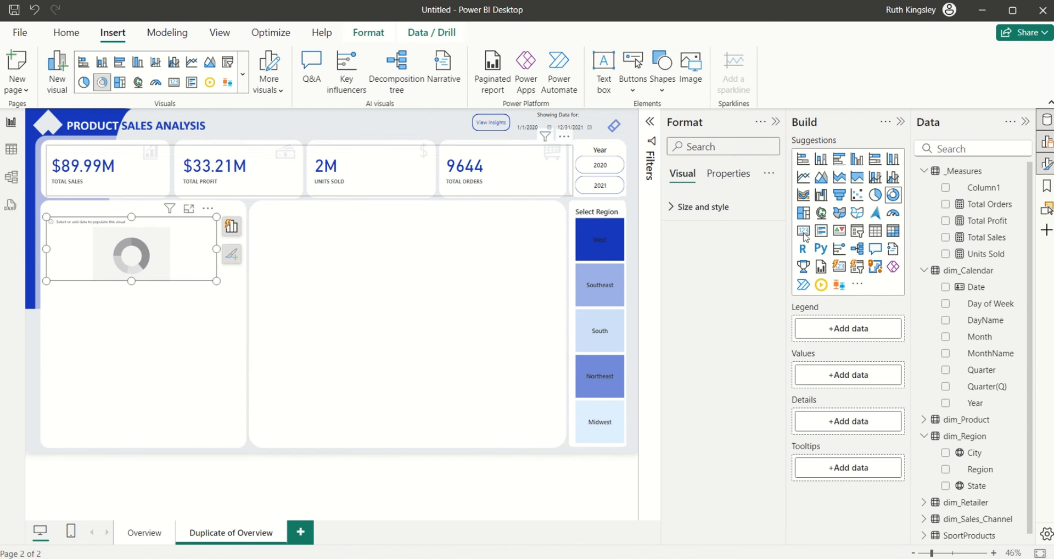
- Populate the donut chart with Total Sales as values and Sales Method as legend
{"action": "left_click", "coordinate": [946, 238]}
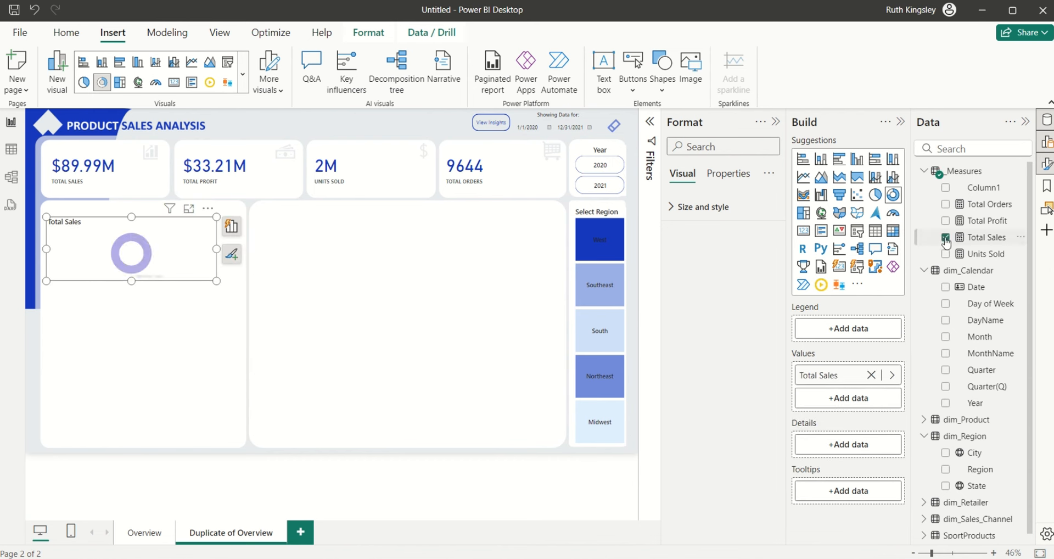
{"action": "left_click", "coordinate": [924, 271]}
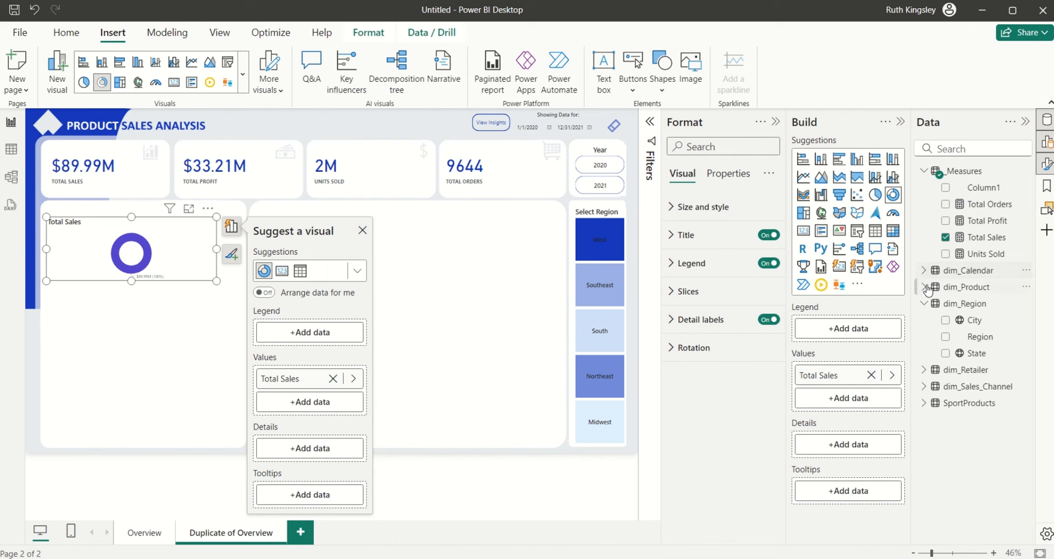
{"action": "left_click", "coordinate": [924, 388]}
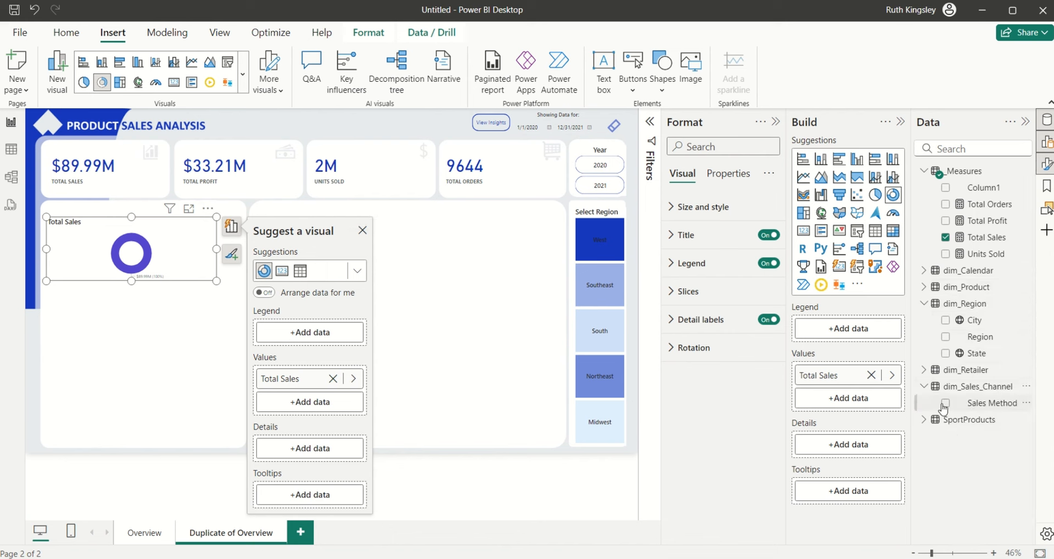
{"action": "left_click", "coordinate": [945, 405]}
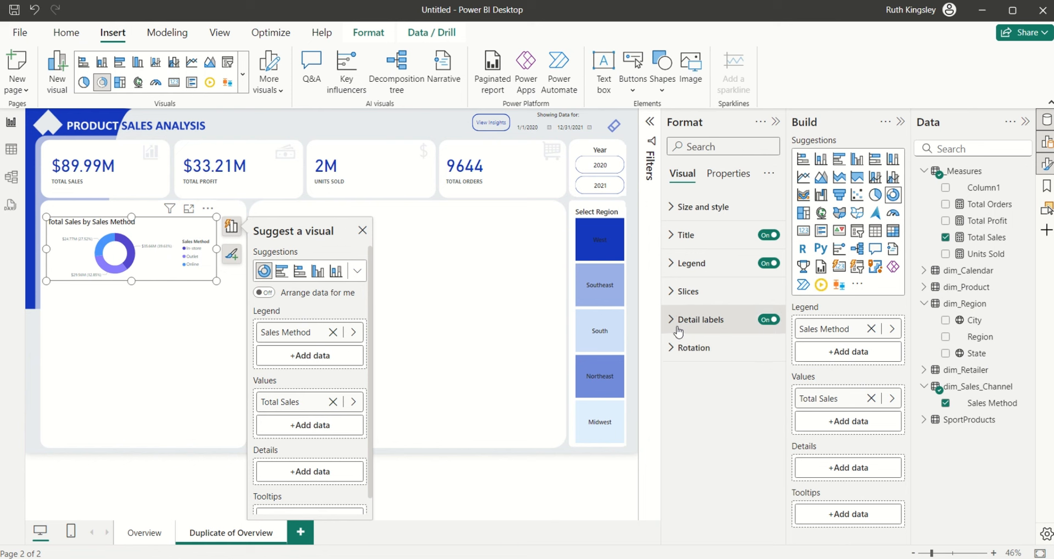
- Color the donut slices dark blue for In-store, bright blue for Outlet and pale periwinkle for Online
{"action": "left_click", "coordinate": [679, 292]}
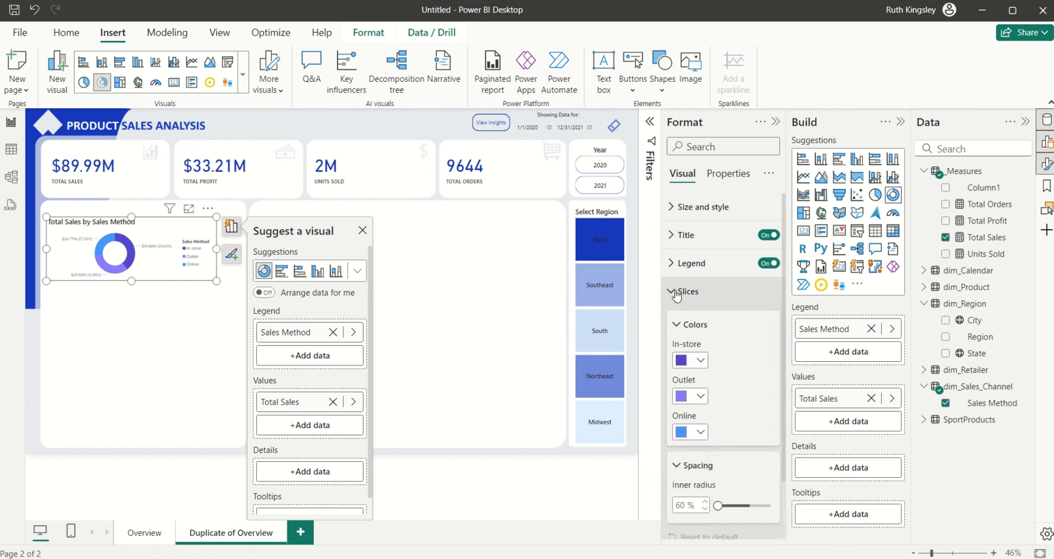
{"action": "left_click", "coordinate": [702, 361]}
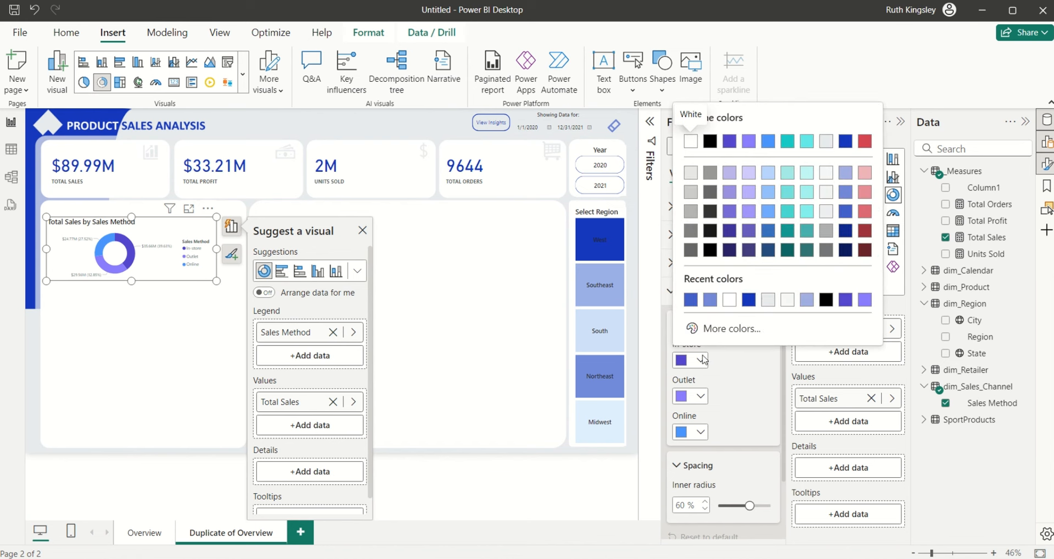
{"action": "left_click", "coordinate": [750, 295]}
{"action": "left_click", "coordinate": [700, 432]}
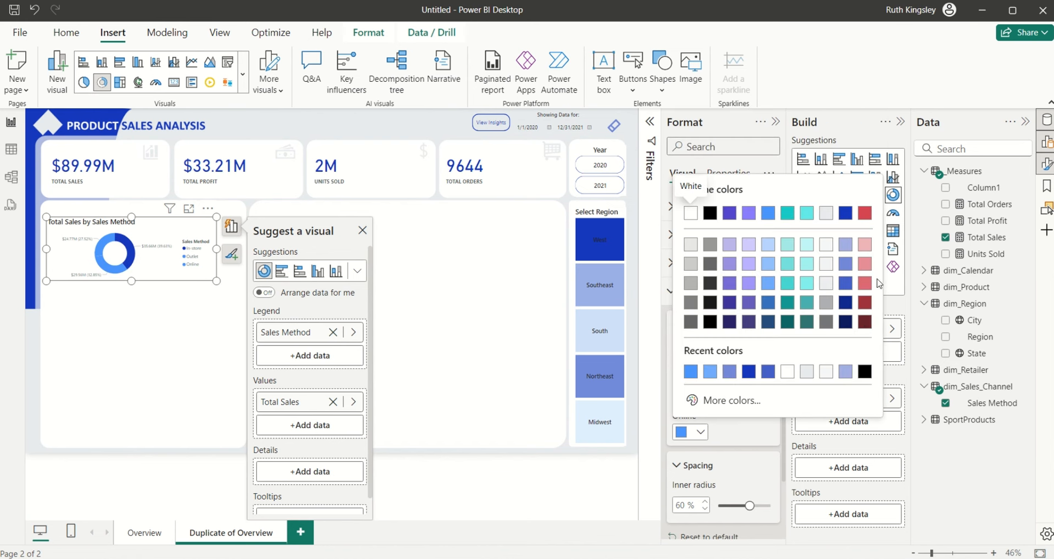
{"action": "left_click", "coordinate": [847, 250]}
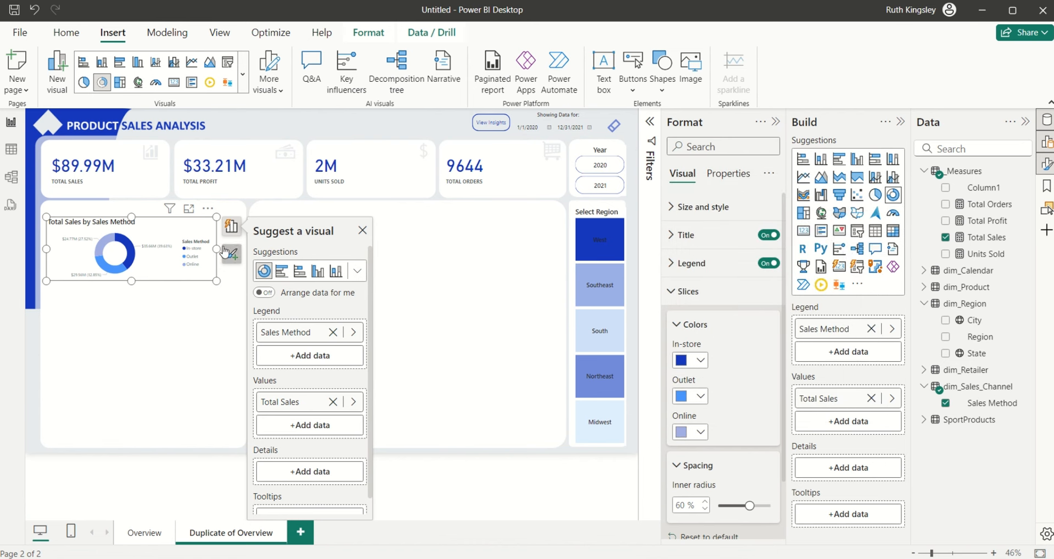
- Reposition the Sales Method donut chart at the top of its card and enlarge it to nearly the card's width
{"action": "left_click_drag", "start_coordinate": [217, 248], "coordinate": [163, 224]}
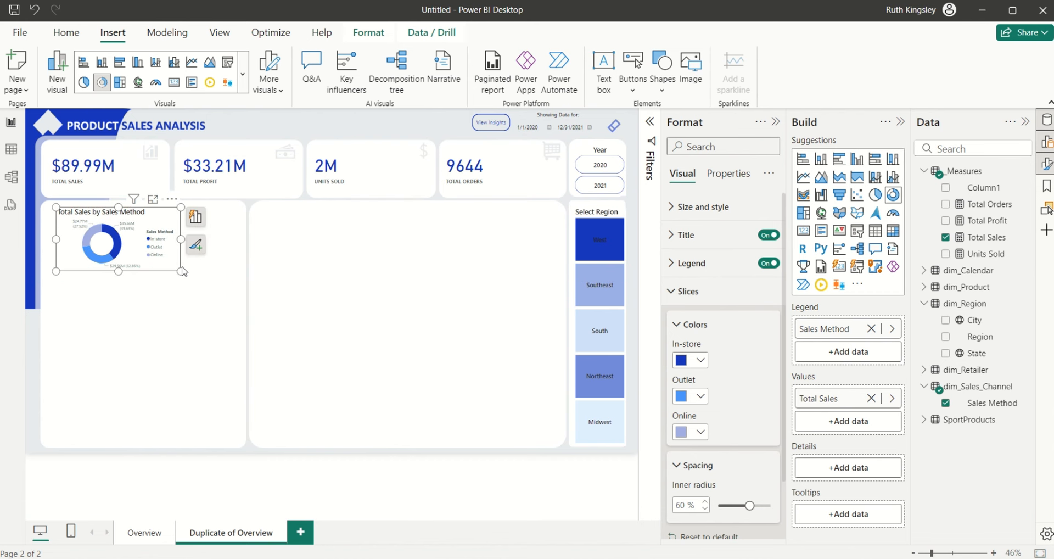
{"action": "left_click_drag", "start_coordinate": [181, 272], "coordinate": [229, 301]}
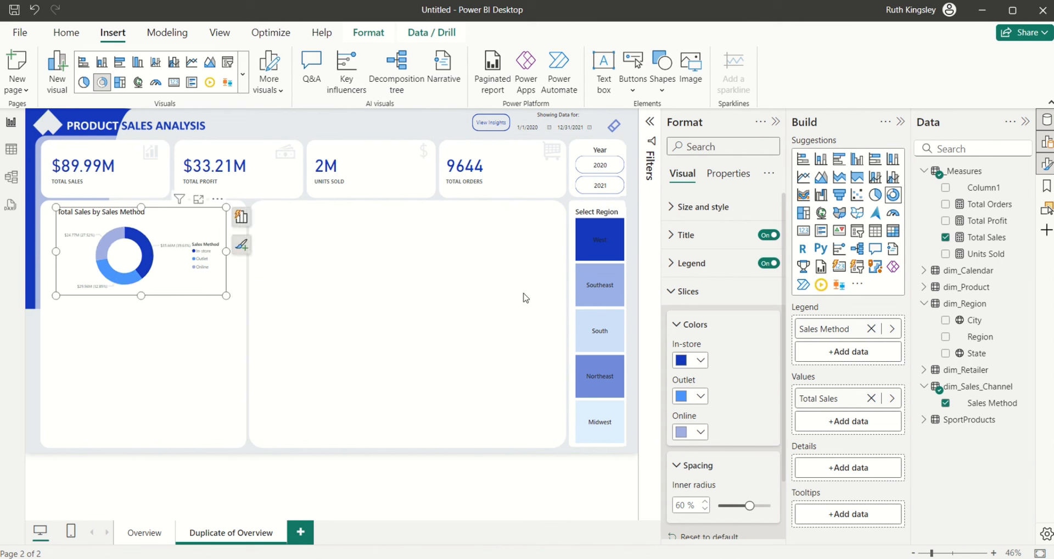
{"action": "left_click", "coordinate": [676, 292]}
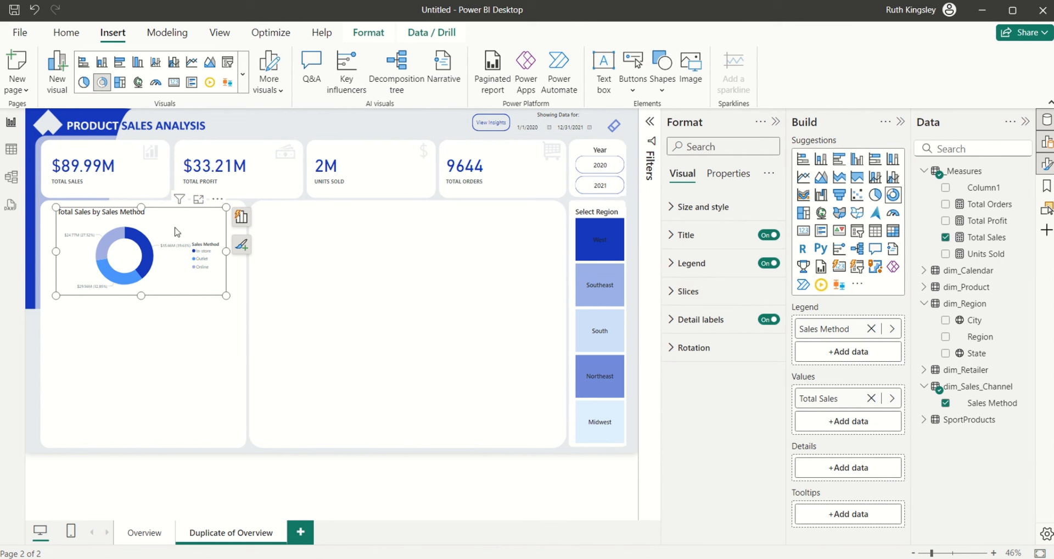
- Paste two copies of the Sales Method donut chart and stack all three, equally sized, down the narrow card
{"action": "key", "text": "ctrl+v"}
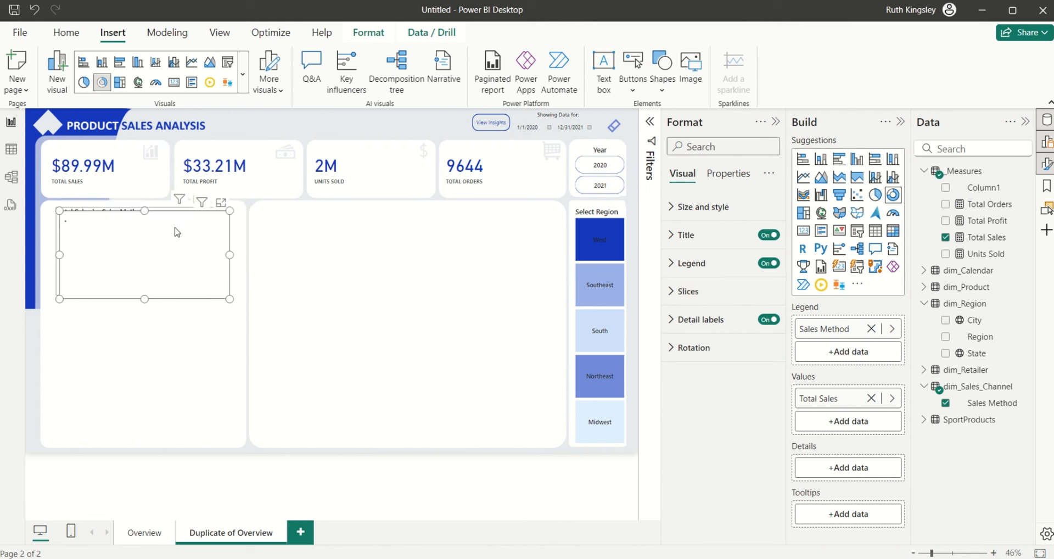
{"action": "key", "text": "ctrl+v"}
{"action": "left_click_drag", "start_coordinate": [177, 232], "coordinate": [171, 316]}
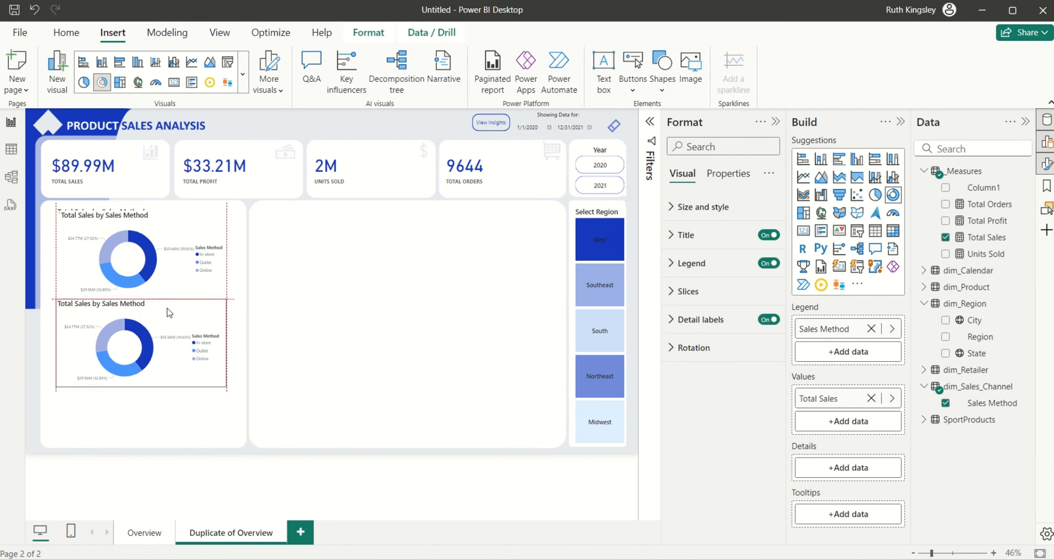
{"action": "left_click_drag", "start_coordinate": [147, 372], "coordinate": [148, 396]}
{"action": "left_click", "coordinate": [181, 285]}
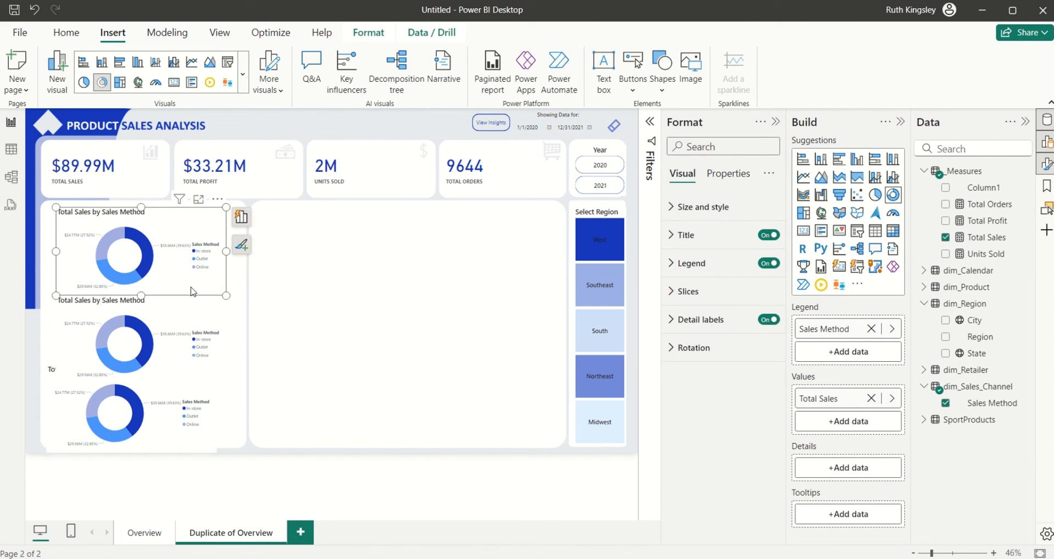
{"action": "left_click_drag", "start_coordinate": [225, 295], "coordinate": [228, 275]}
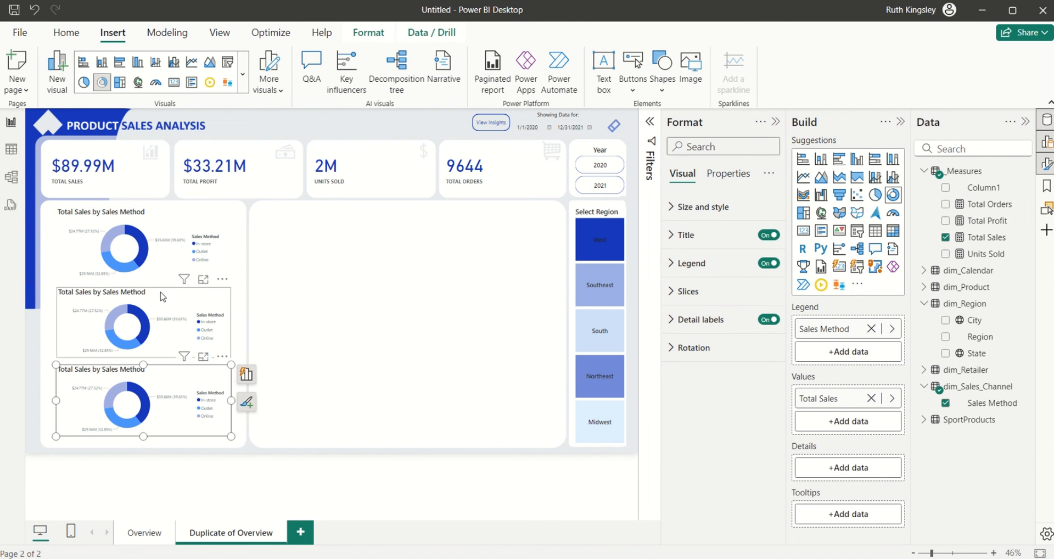
- Replace Total Sales with Total Profit in the middle donut chart and with Units Sold in the lowest one
{"action": "left_click", "coordinate": [163, 296]}
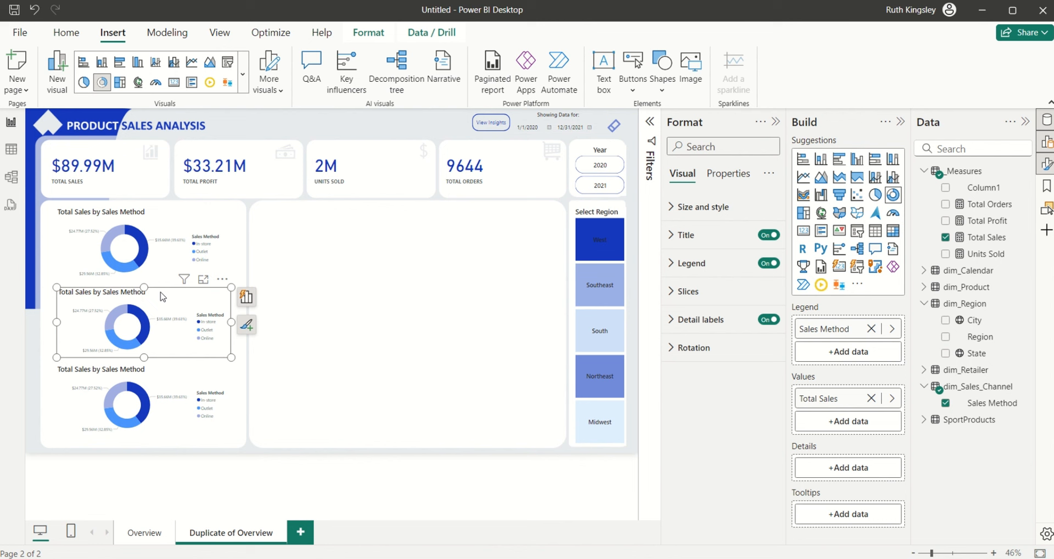
{"action": "left_click", "coordinate": [946, 238]}
{"action": "left_click", "coordinate": [946, 221]}
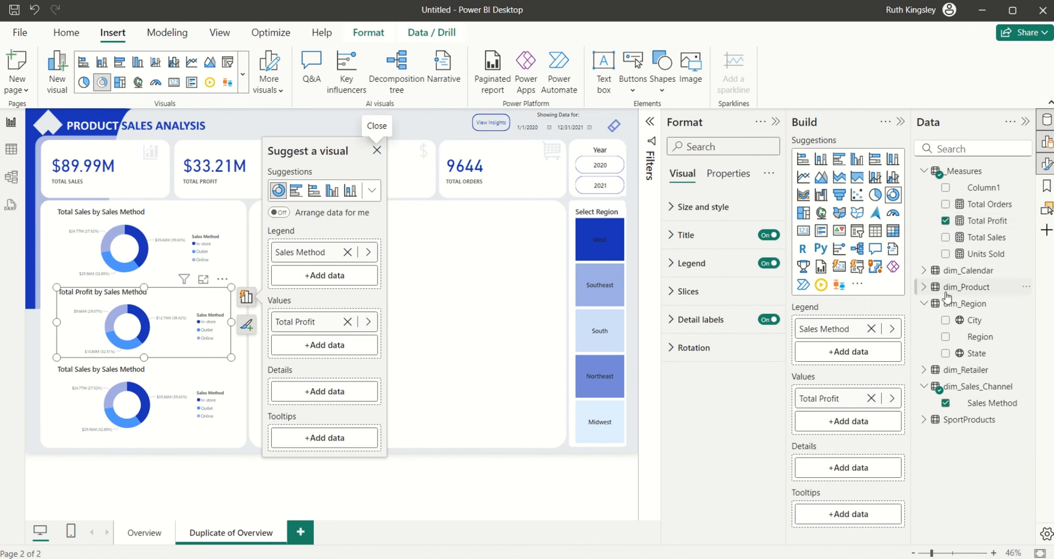
{"action": "left_click", "coordinate": [193, 375]}
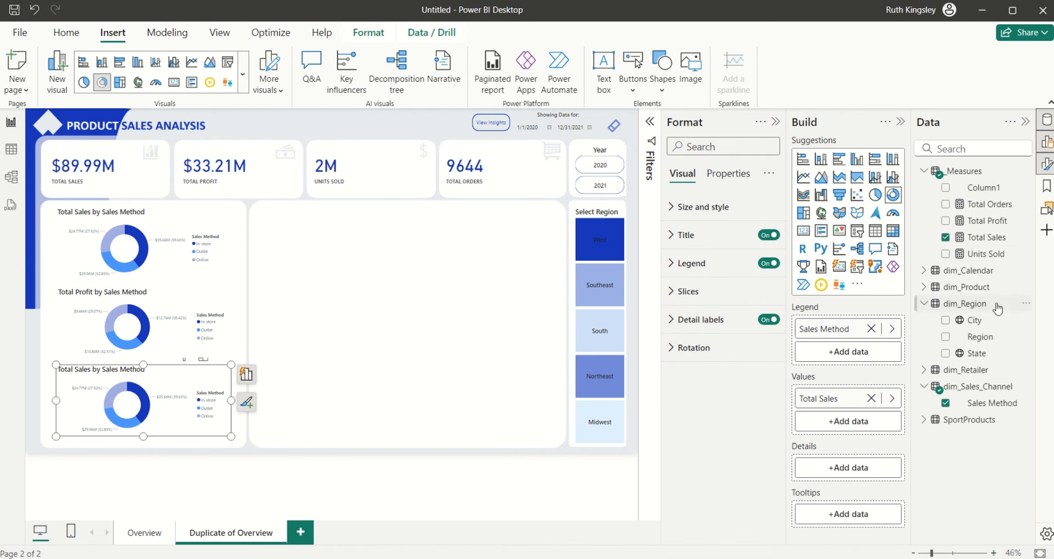
{"action": "left_click", "coordinate": [946, 237]}
{"action": "left_click", "coordinate": [946, 253]}
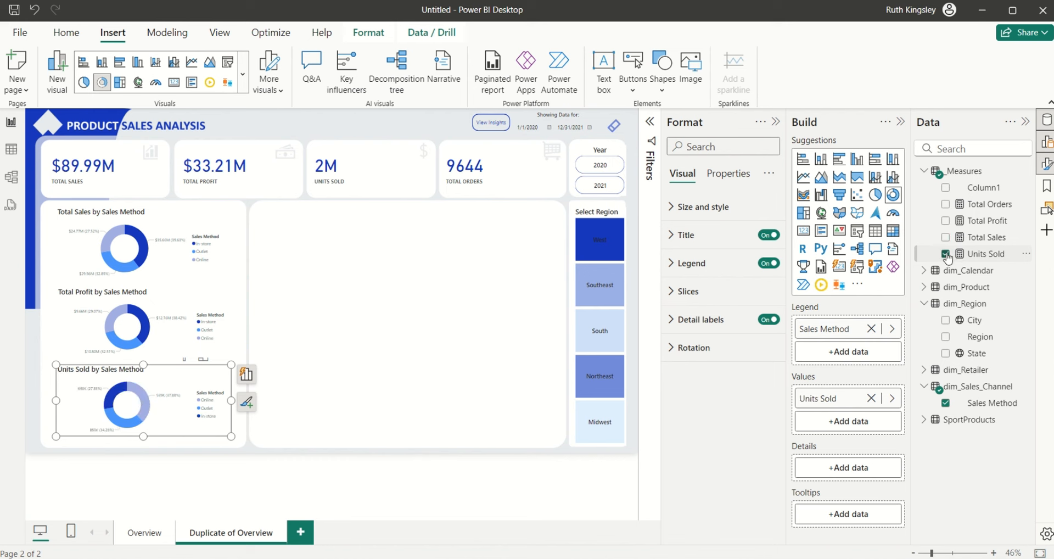
- Add a clustered bar chart to the page and place it in the upper part of the wide blank card
{"action": "left_click", "coordinate": [290, 132]}
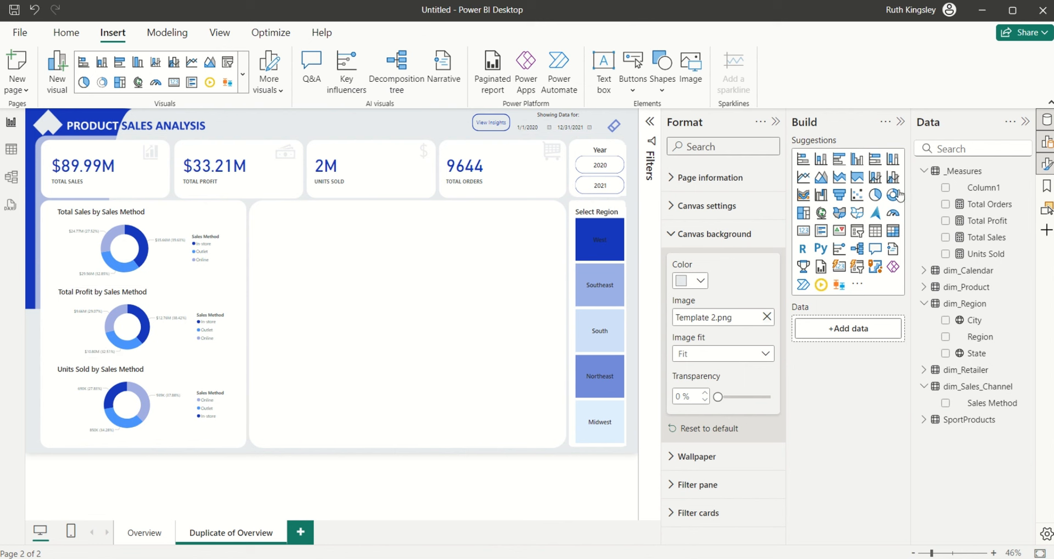
{"action": "left_click", "coordinate": [840, 160]}
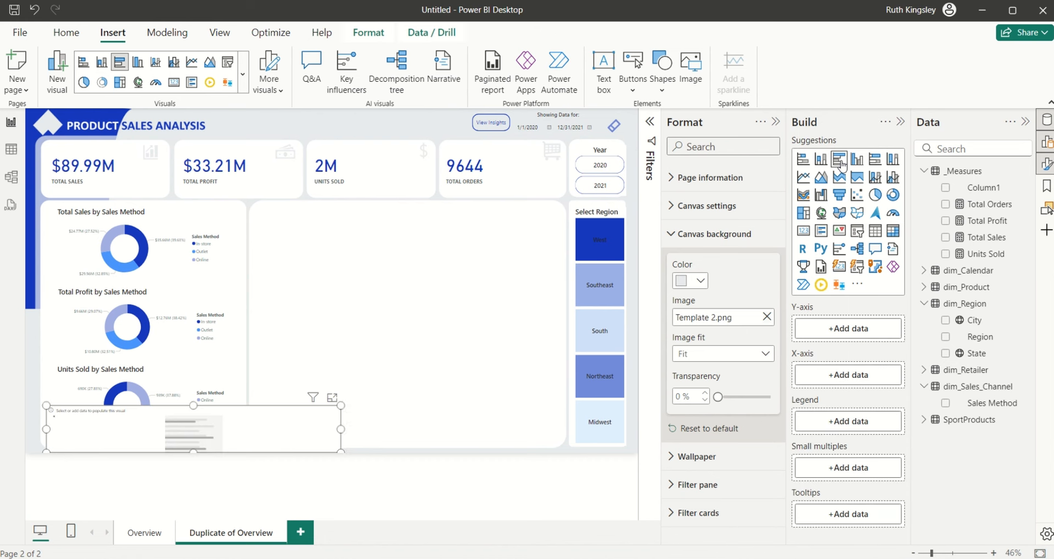
{"action": "left_click_drag", "start_coordinate": [172, 445], "coordinate": [275, 234]}
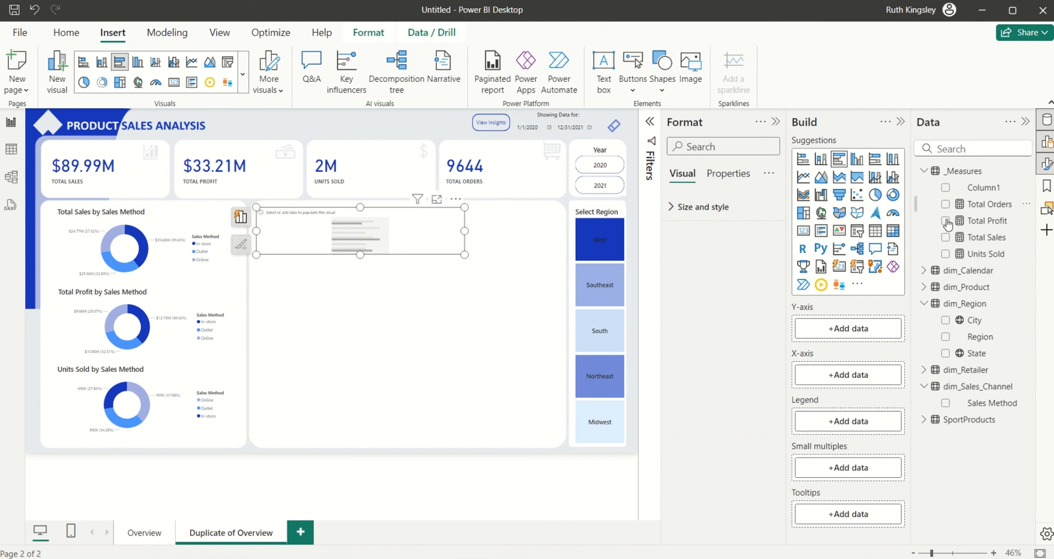
- Populate the bar chart with Total Sales on the X-axis and Product on the Y-axis, and make it taller
{"action": "left_click", "coordinate": [946, 239]}
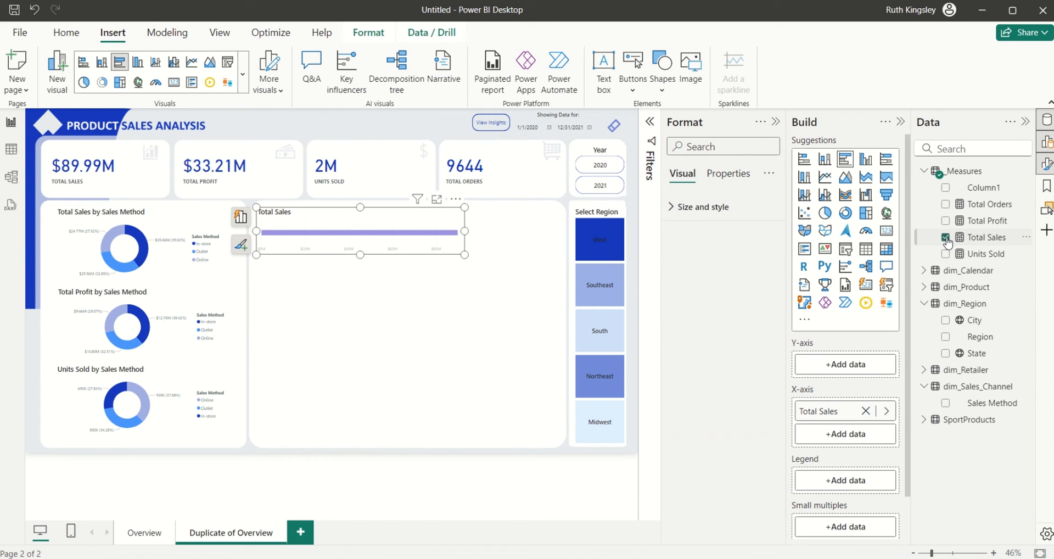
{"action": "left_click", "coordinate": [925, 171]}
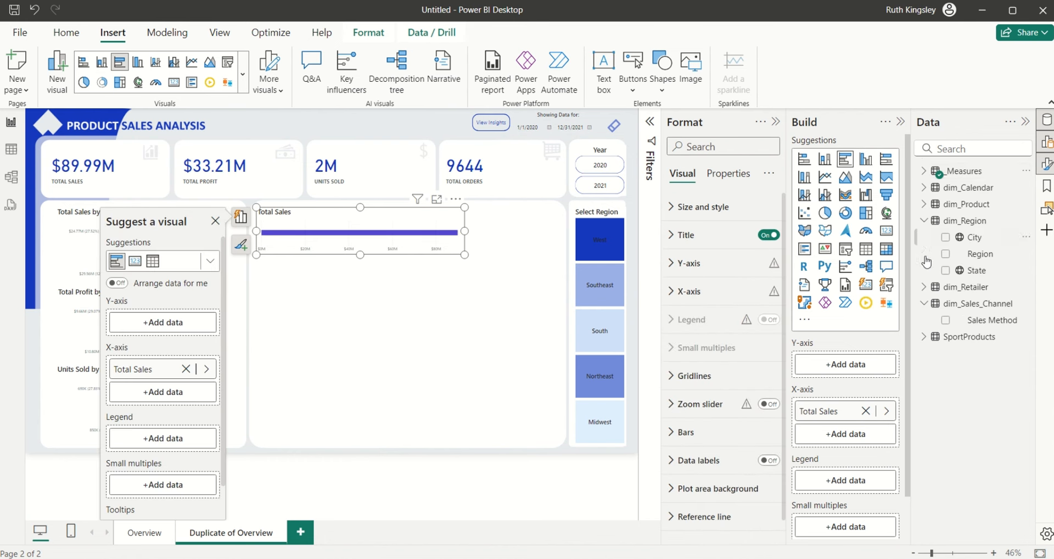
{"action": "left_click", "coordinate": [925, 204]}
{"action": "left_click", "coordinate": [943, 221]}
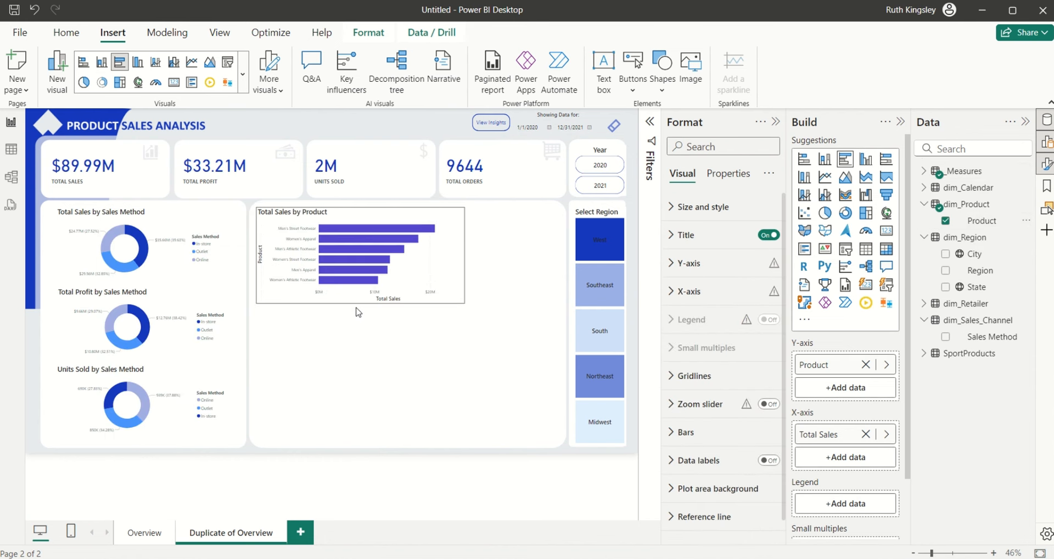
- Hide the bar chart's Y-axis title, X-axis title and X-axis values, and turn on its data labels
{"action": "left_click", "coordinate": [675, 265]}
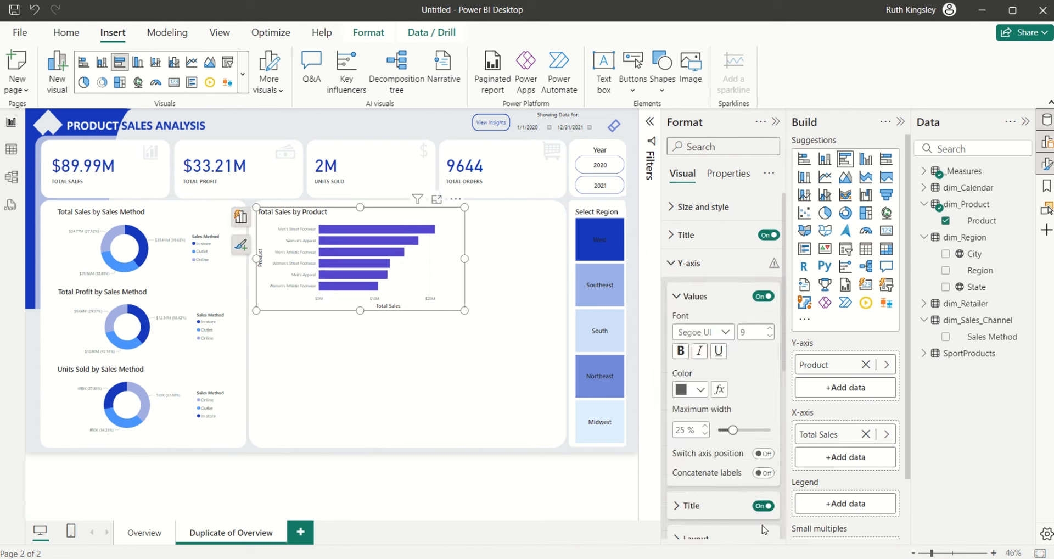
{"action": "left_click", "coordinate": [763, 506]}
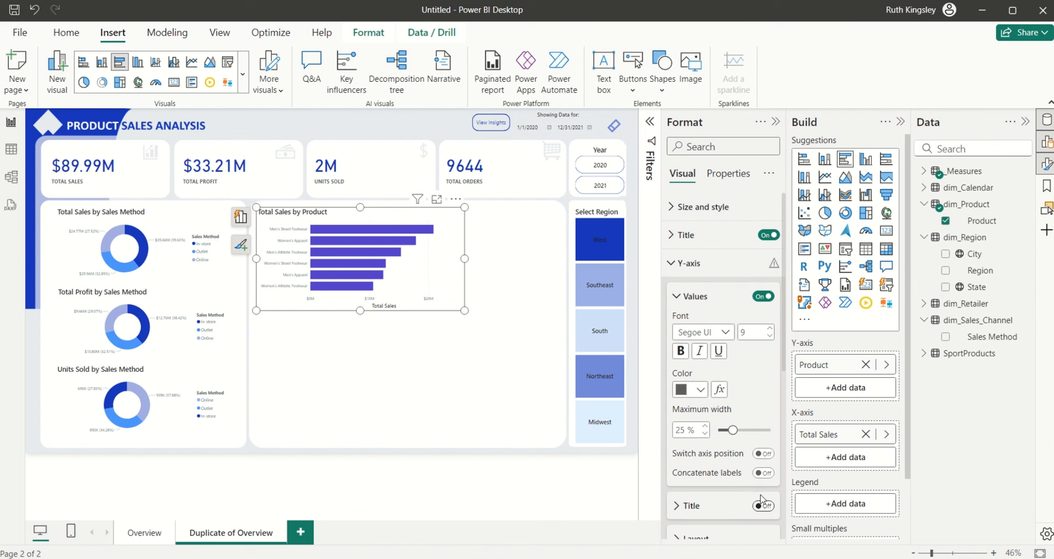
{"action": "left_click", "coordinate": [673, 269]}
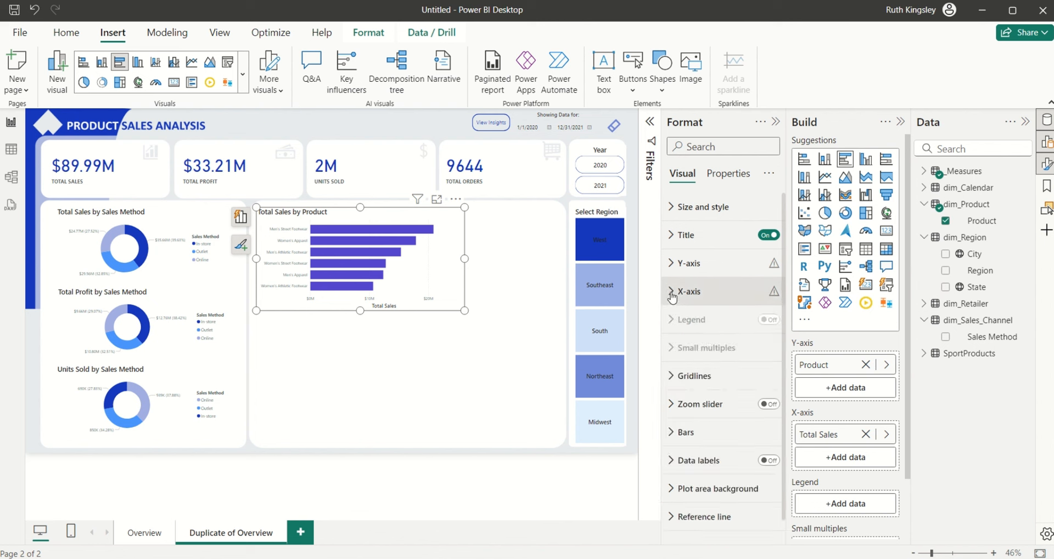
{"action": "left_click", "coordinate": [674, 292]}
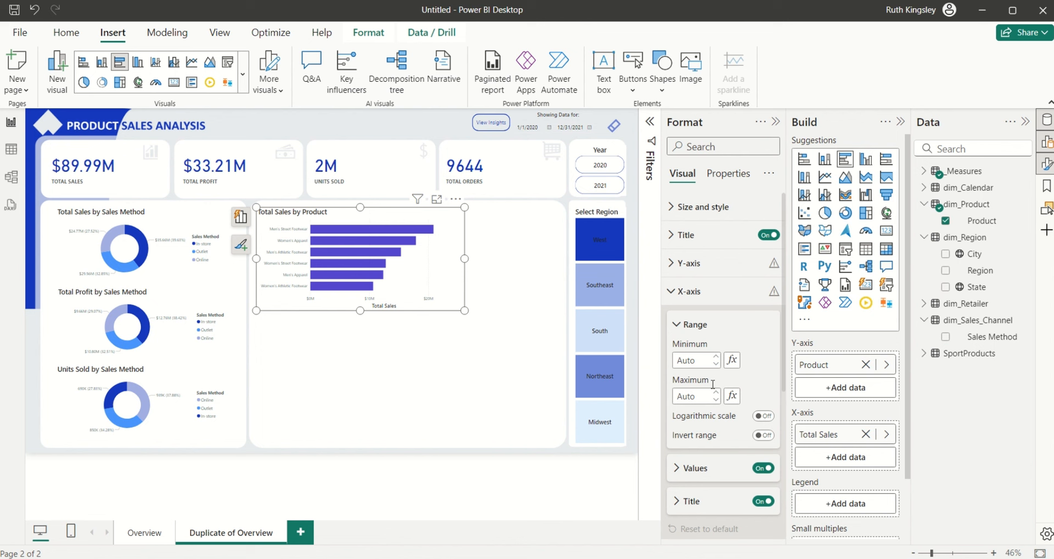
{"action": "left_click", "coordinate": [763, 501]}
{"action": "left_click", "coordinate": [763, 469]}
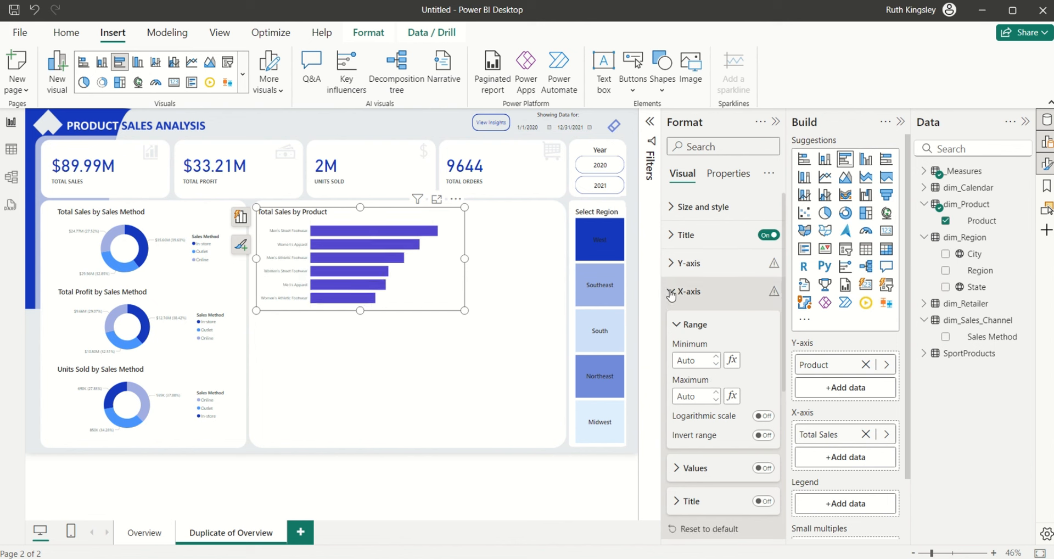
{"action": "left_click", "coordinate": [671, 292]}
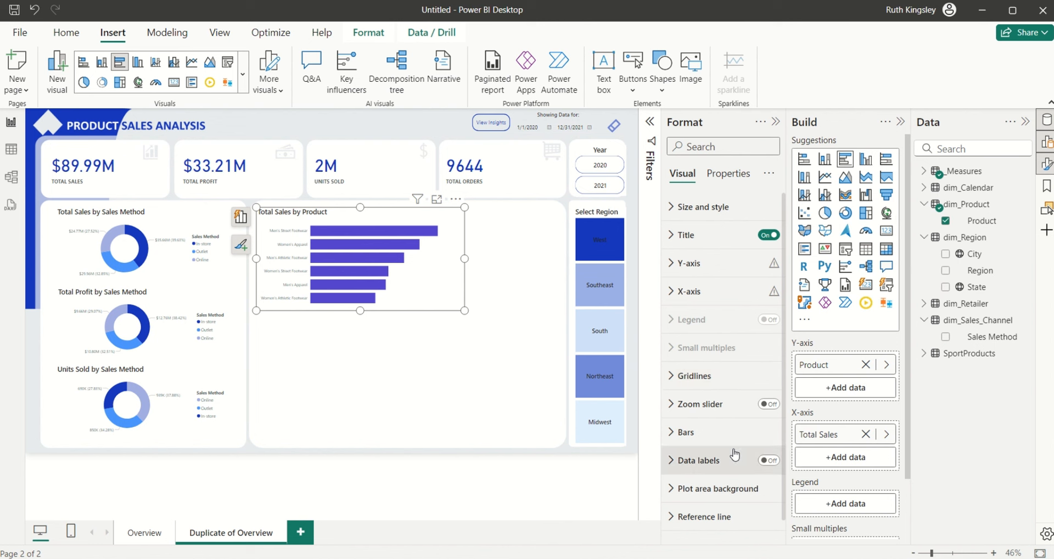
{"action": "left_click", "coordinate": [769, 461]}
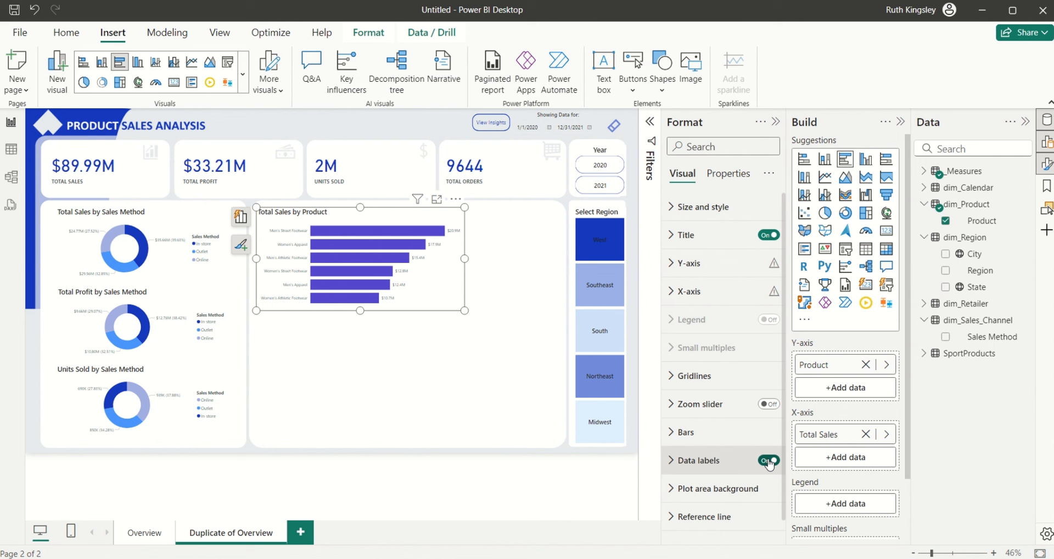
- Create the measure label = 0 in the _Measures table and place it above Total Sales on the bar chart's X-axis
{"action": "left_click", "coordinate": [993, 174]}
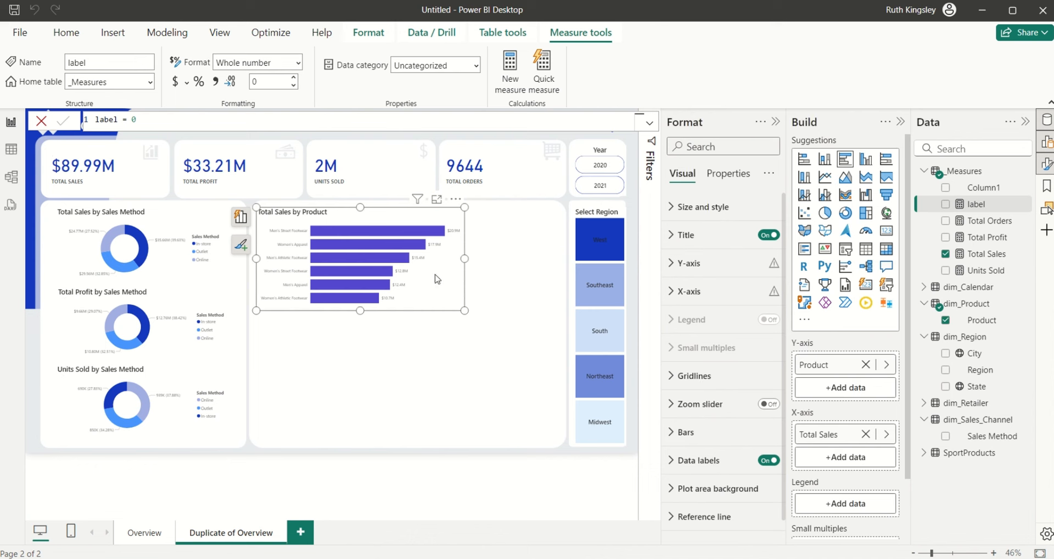
{"action": "left_click", "coordinate": [698, 460]}
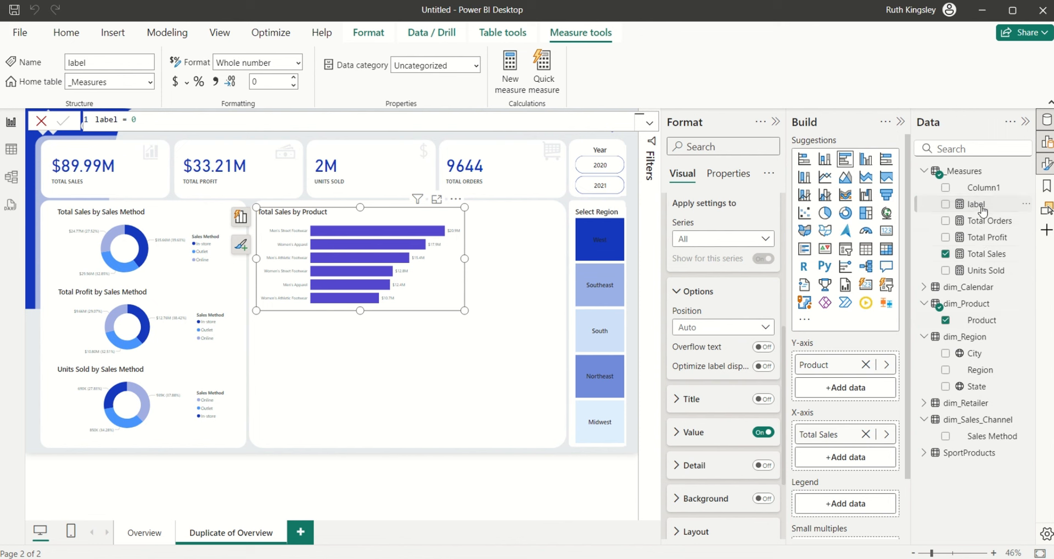
{"action": "left_click_drag", "start_coordinate": [983, 211], "coordinate": [872, 445]}
{"action": "left_click_drag", "start_coordinate": [859, 466], "coordinate": [832, 461]}
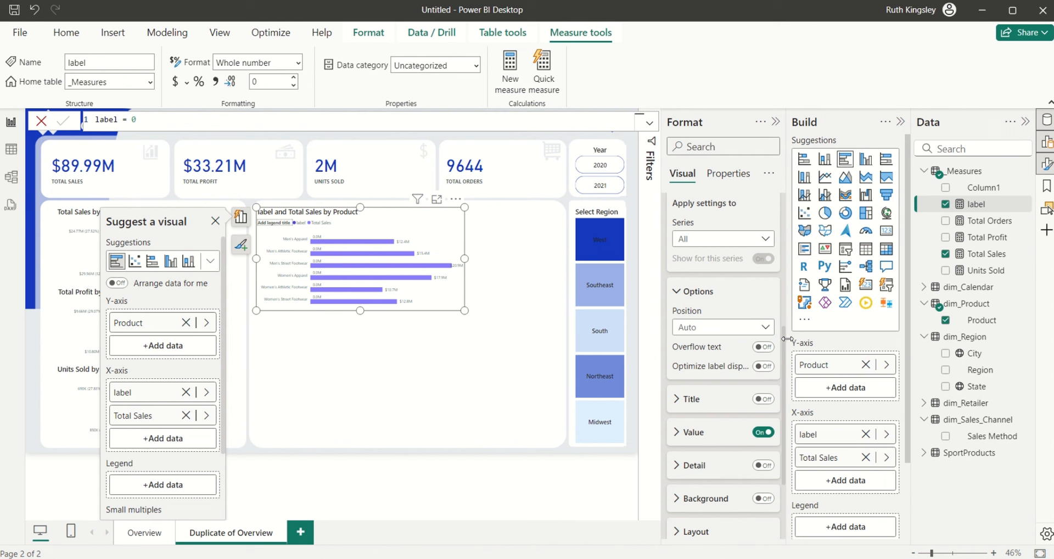
- Make the label series' data labels show the Product field from dim_Product instead of the label measure
{"action": "scroll", "coordinate": [779, 299], "scroll_direction": "up", "scroll_amount": 3}
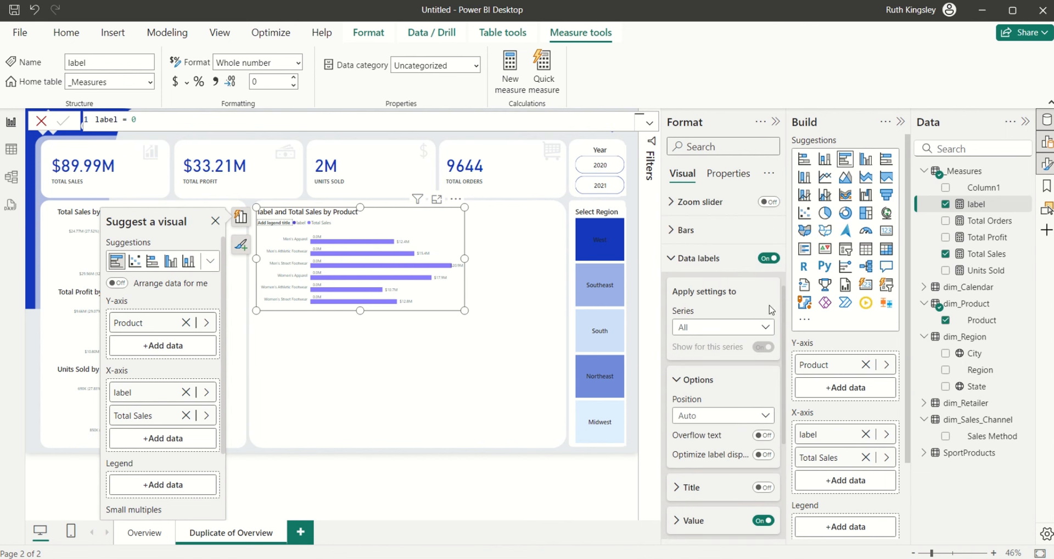
{"action": "left_click", "coordinate": [764, 328]}
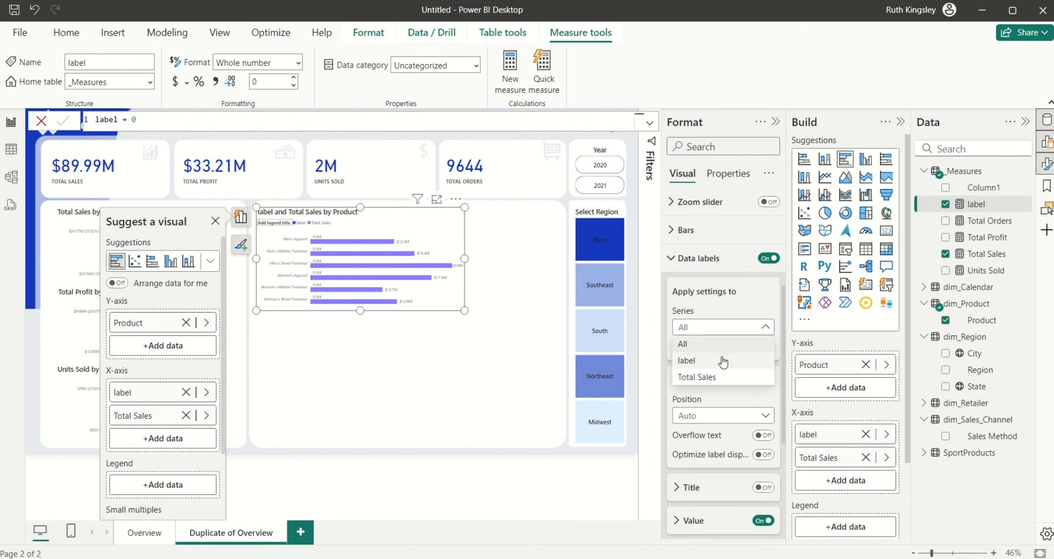
{"action": "left_click", "coordinate": [722, 358]}
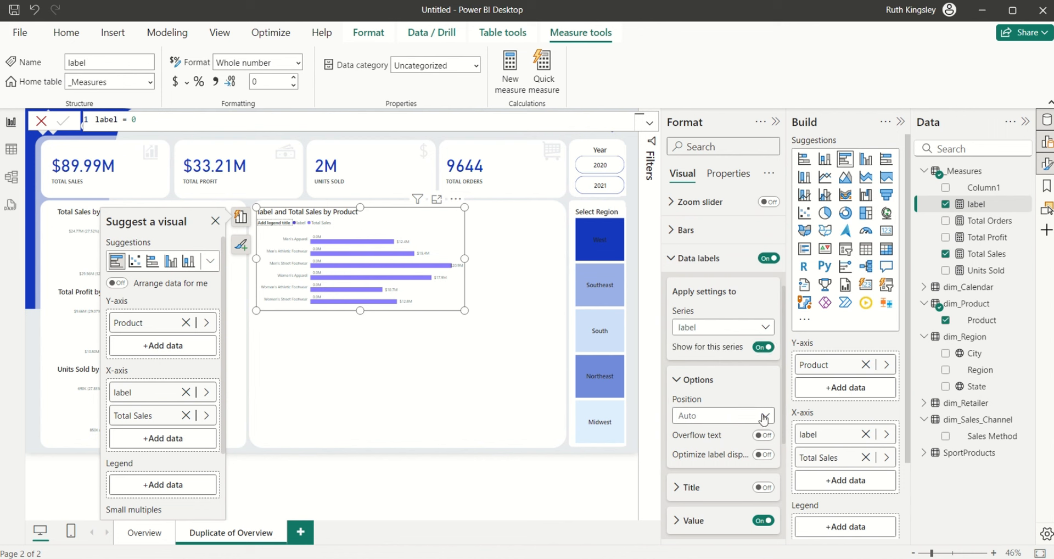
{"action": "scroll", "coordinate": [784, 379], "scroll_direction": "down", "scroll_amount": 4}
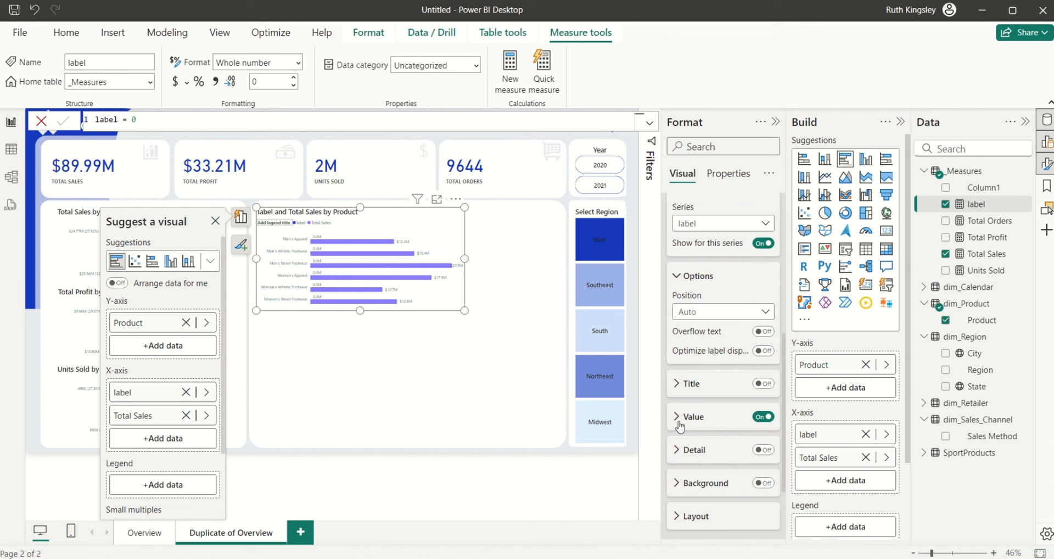
{"action": "left_click", "coordinate": [676, 418]}
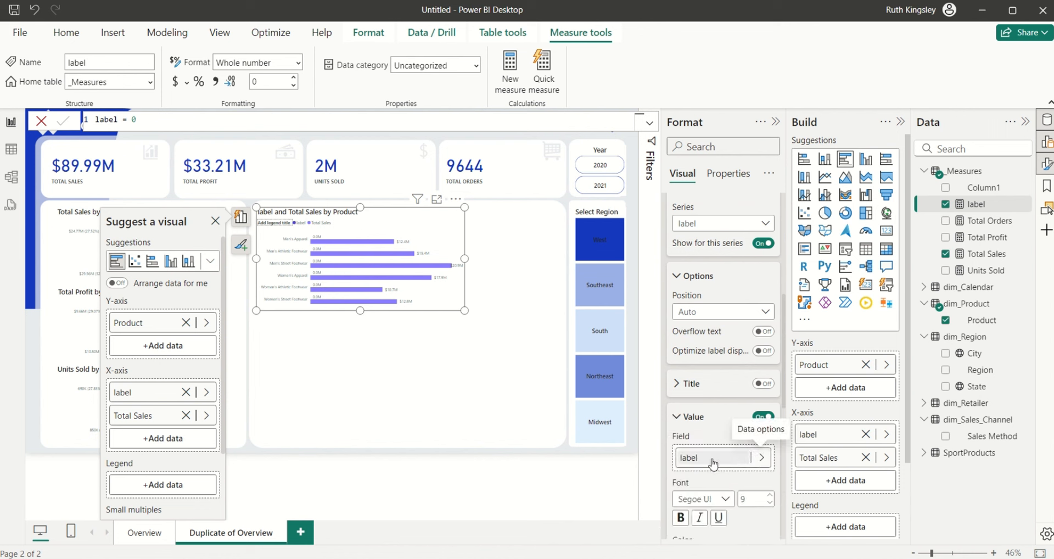
{"action": "left_click", "coordinate": [758, 459]}
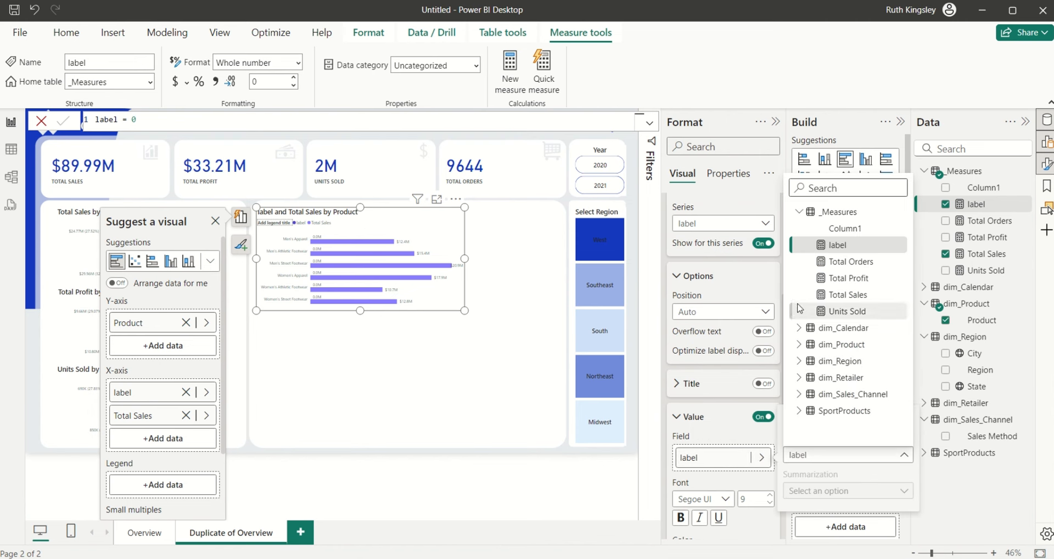
{"action": "left_click", "coordinate": [804, 212]}
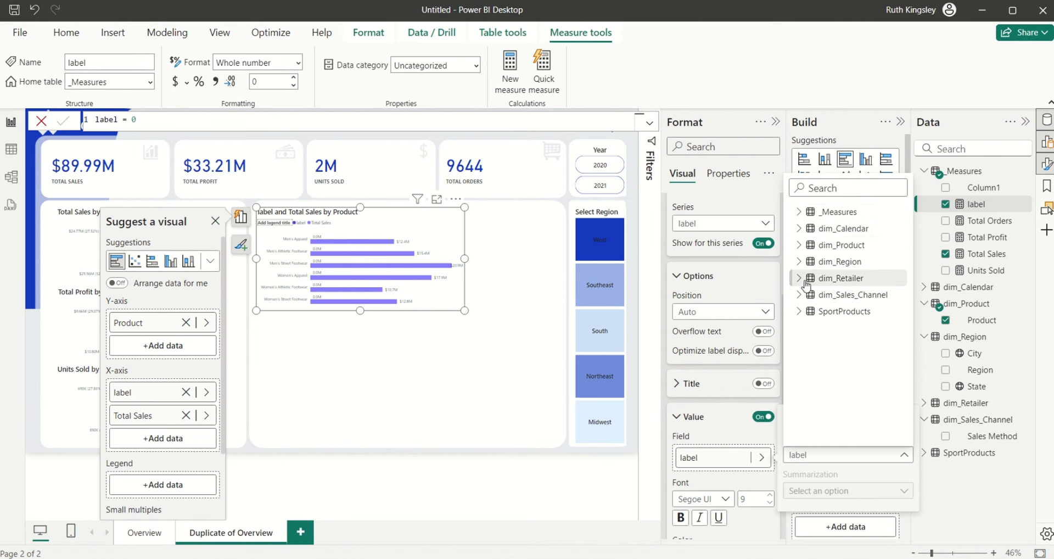
{"action": "left_click", "coordinate": [800, 248]}
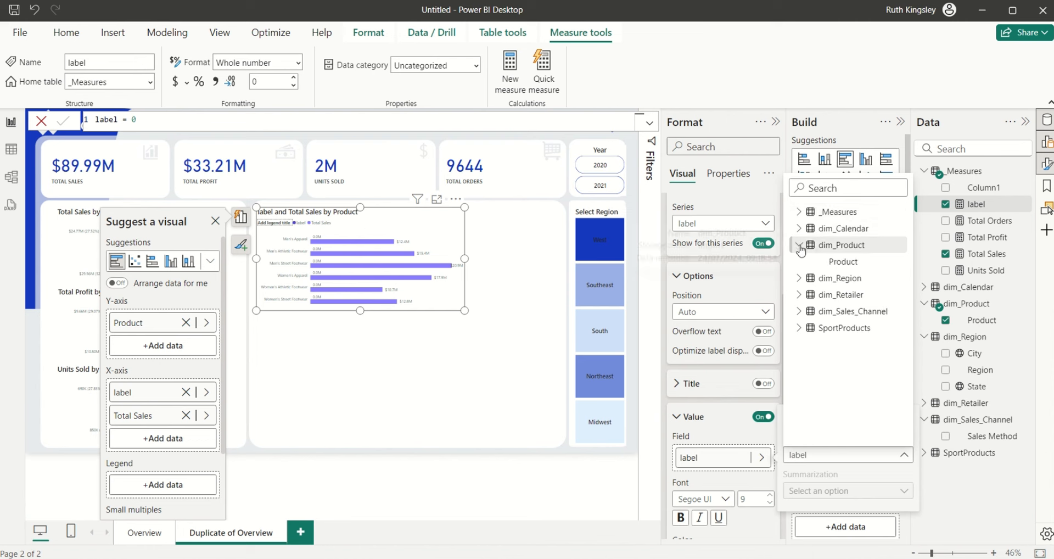
{"action": "left_click", "coordinate": [834, 263]}
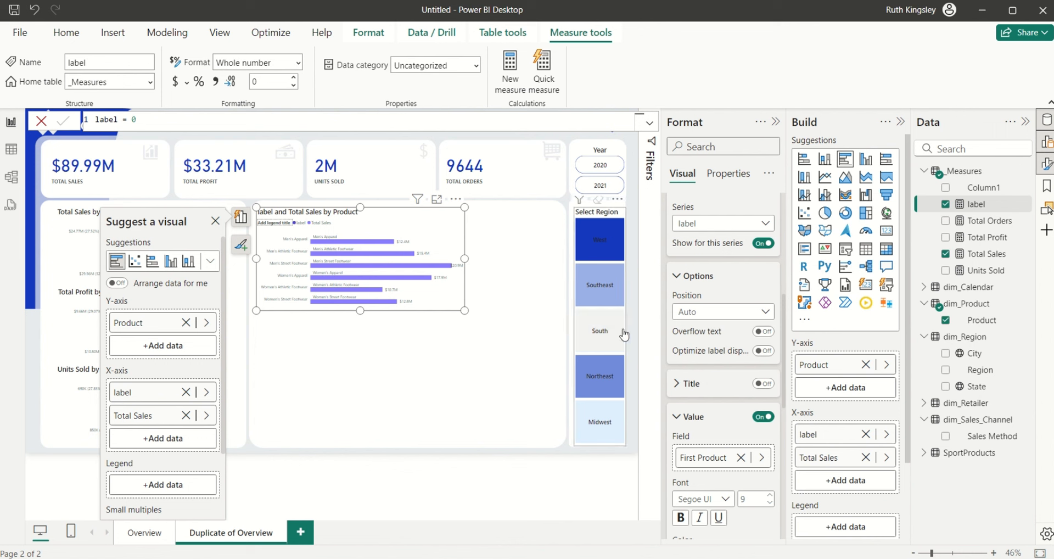
{"action": "left_click", "coordinate": [683, 276]}
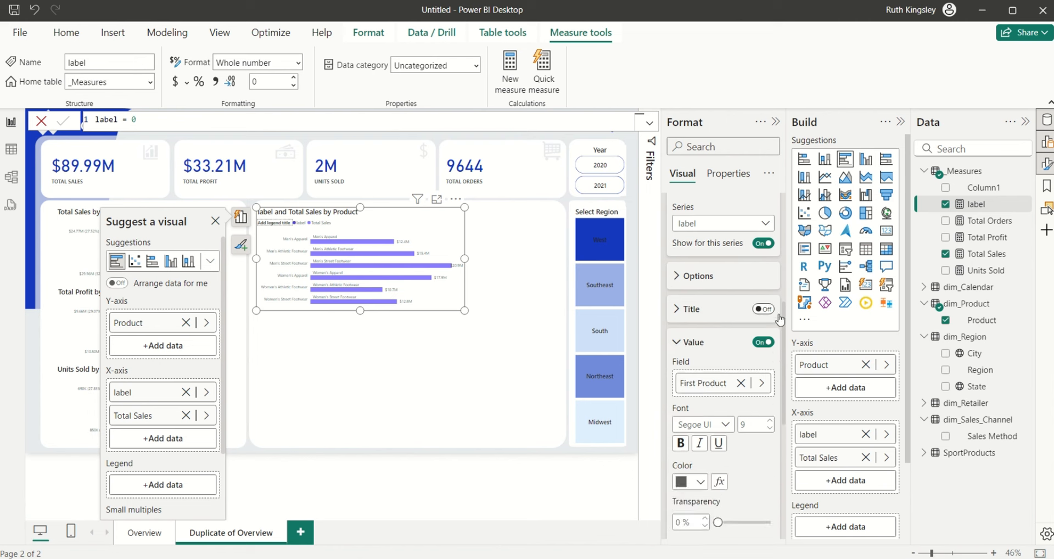
{"action": "scroll", "coordinate": [784, 317], "scroll_direction": "up", "scroll_amount": 5}
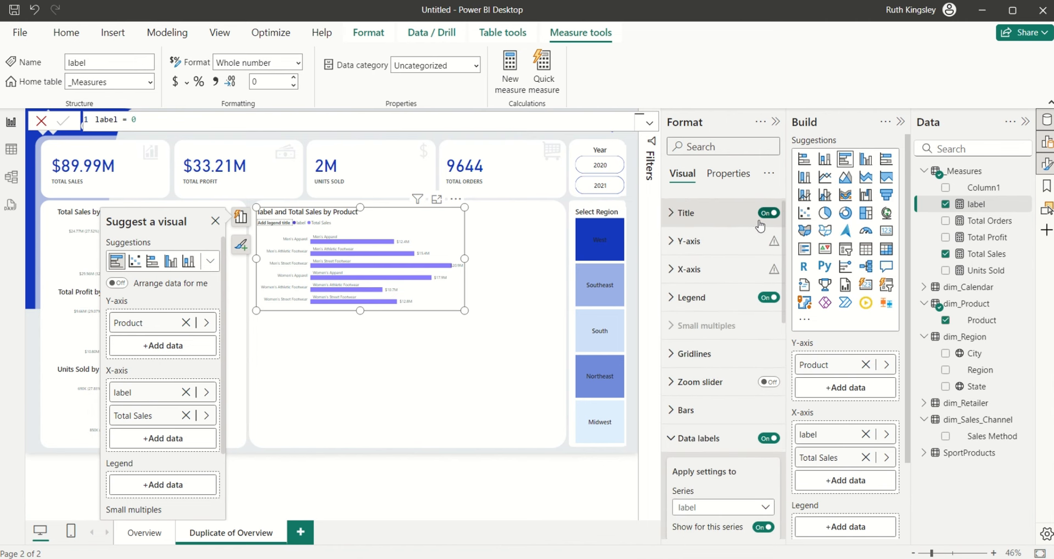
- Hide the Y-axis values on the product bar chart
{"action": "left_click", "coordinate": [678, 241]}
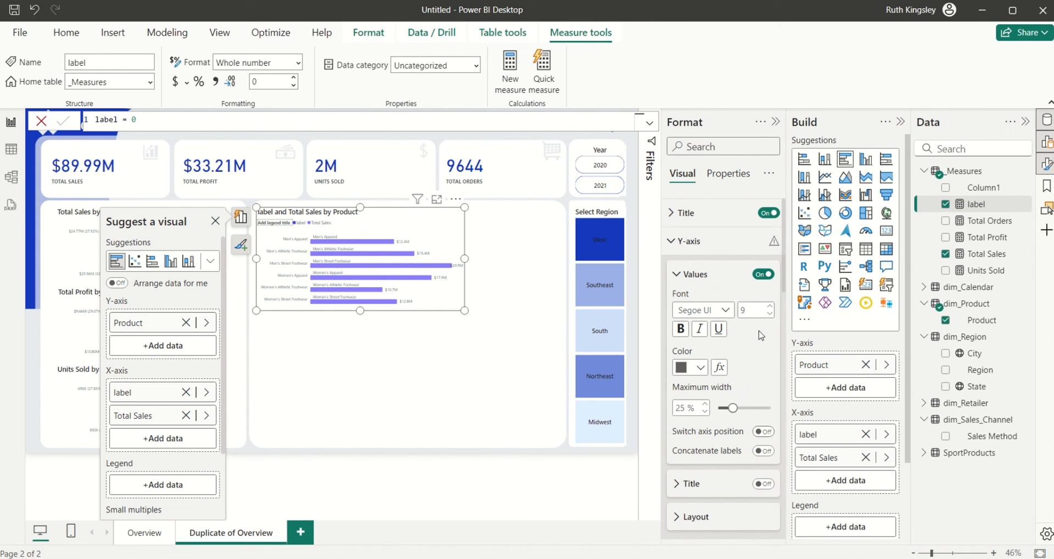
{"action": "left_click", "coordinate": [762, 274]}
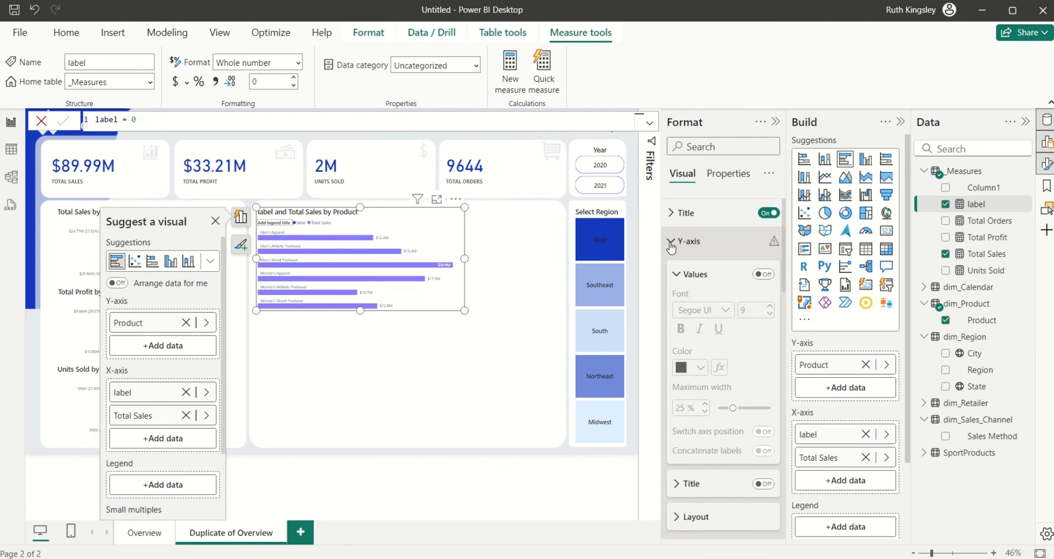
{"action": "left_click", "coordinate": [671, 246]}
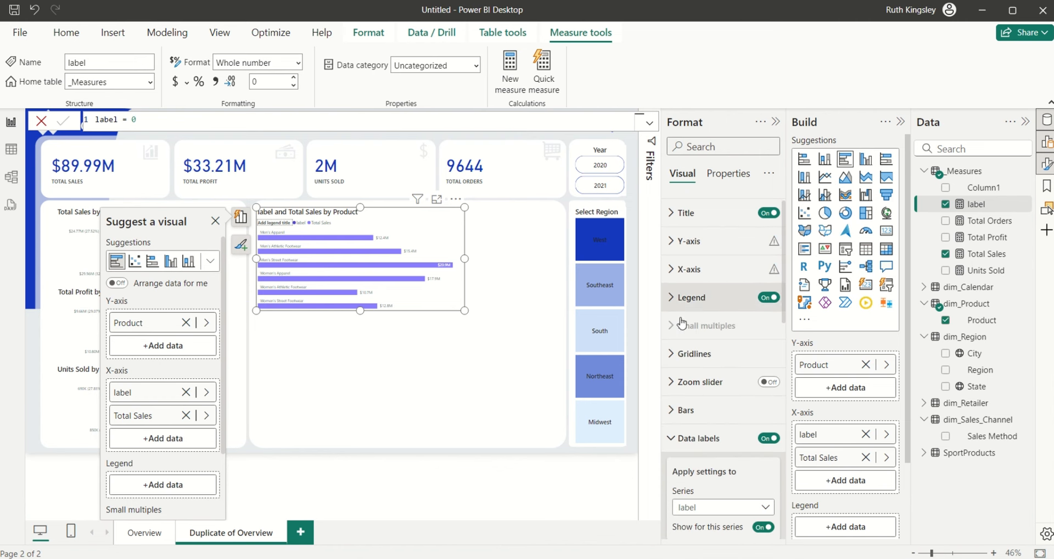
- Set the bar color of the Total Sales series to #5347CE, Theme color 1
{"action": "left_click", "coordinate": [675, 410]}
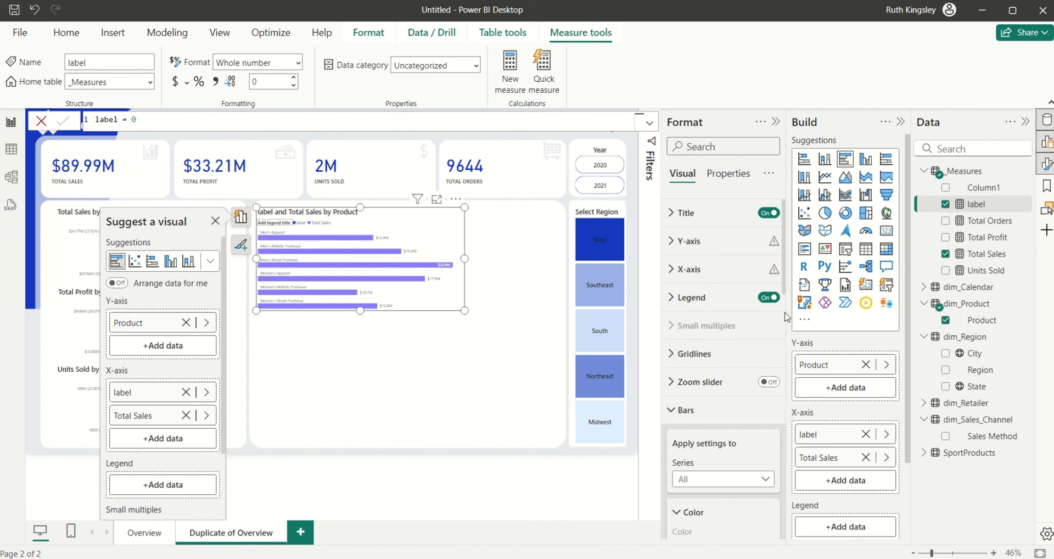
{"action": "left_click_drag", "start_coordinate": [785, 280], "coordinate": [785, 281]}
{"action": "scroll", "coordinate": [785, 284], "scroll_direction": "down", "scroll_amount": 5}
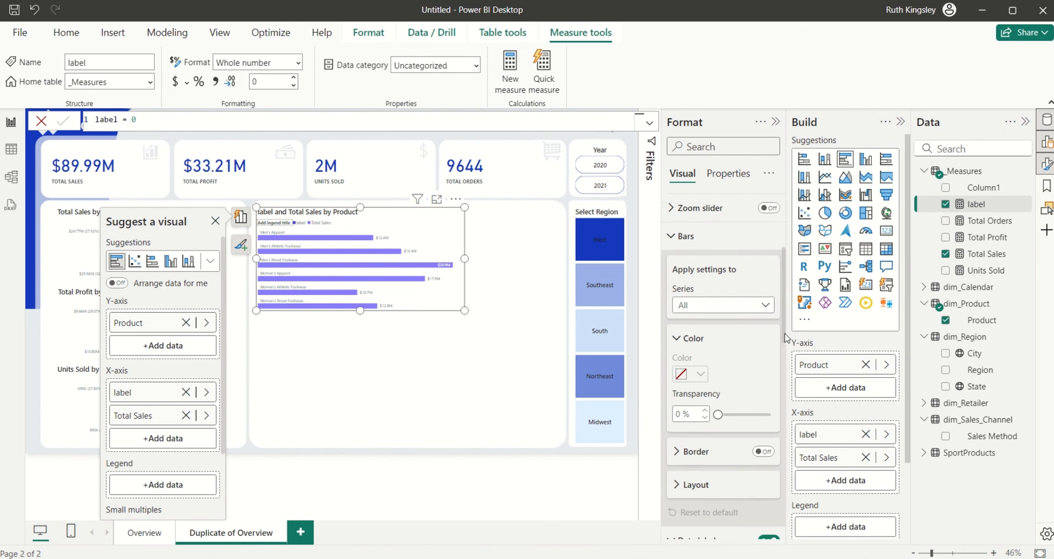
{"action": "left_click", "coordinate": [769, 289]}
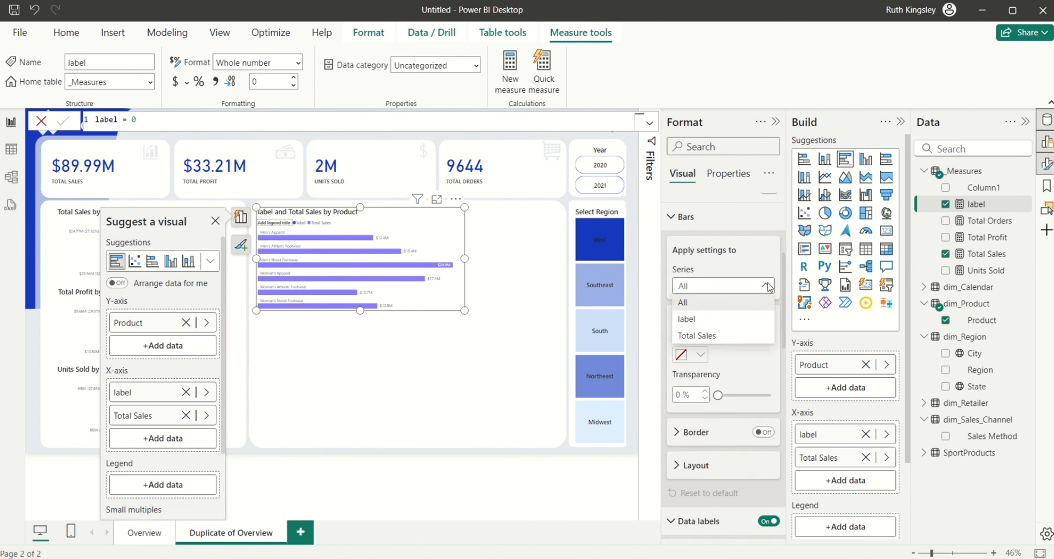
{"action": "left_click", "coordinate": [717, 334]}
{"action": "left_click", "coordinate": [699, 356]}
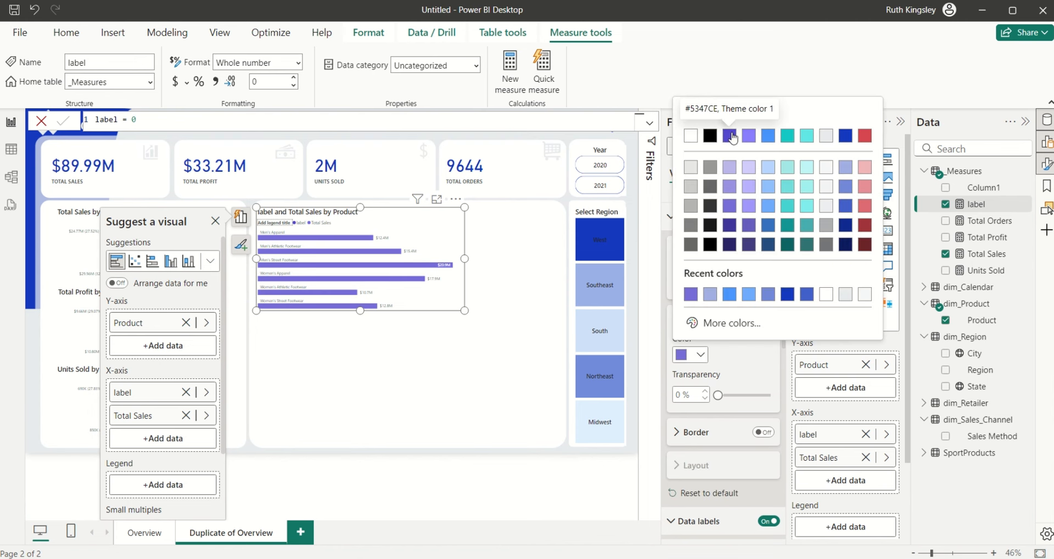
{"action": "left_click", "coordinate": [734, 137]}
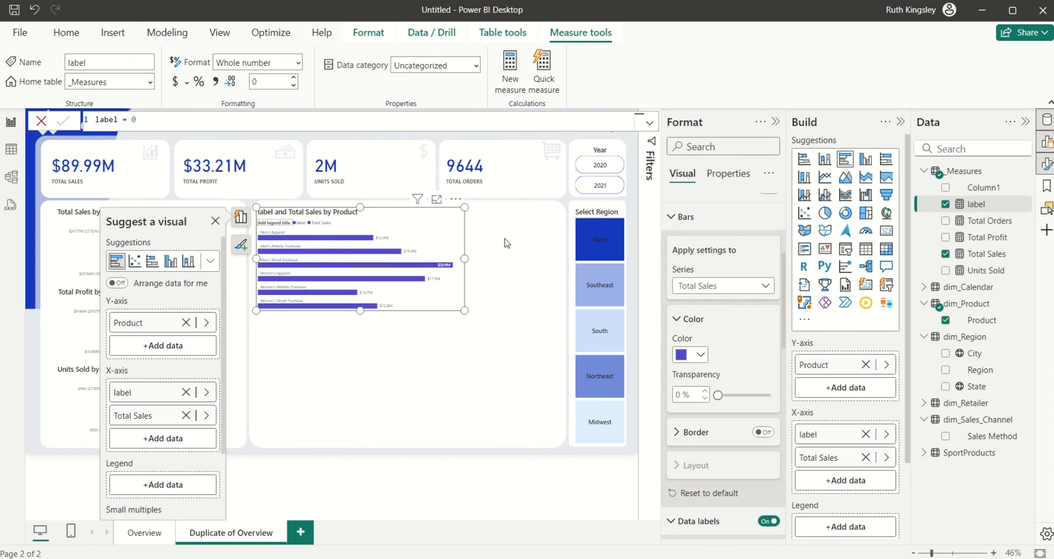
- Sort the product bar chart by Total Sales in descending order and make the chart slightly taller
{"action": "left_click", "coordinate": [457, 200]}
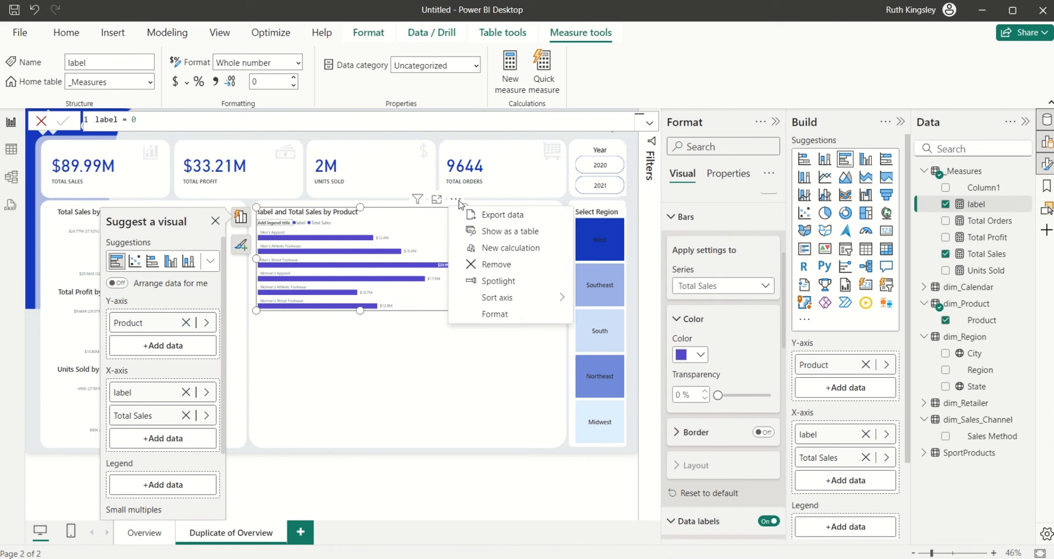
{"action": "mouse_move", "coordinate": [544, 299]}
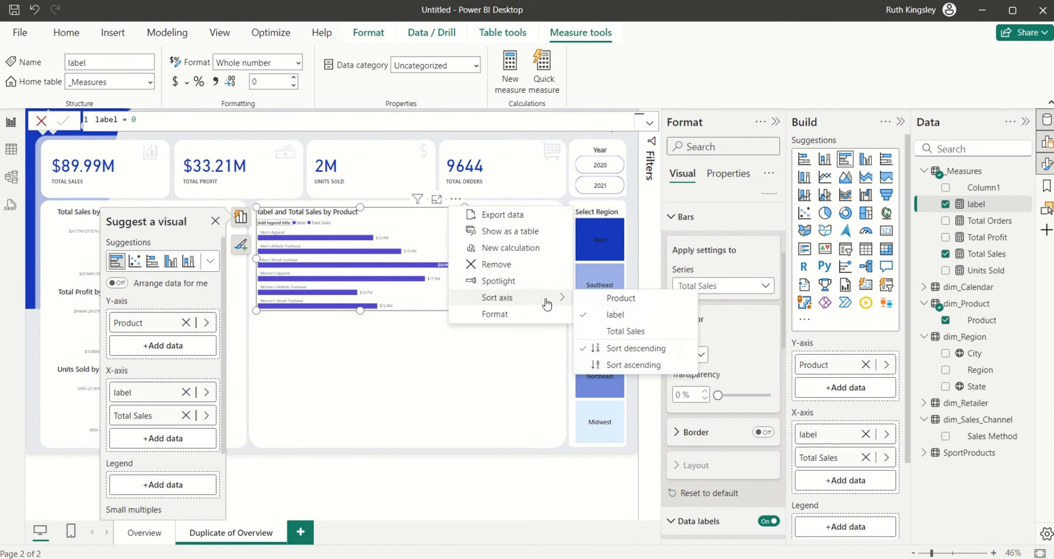
{"action": "left_click", "coordinate": [592, 331]}
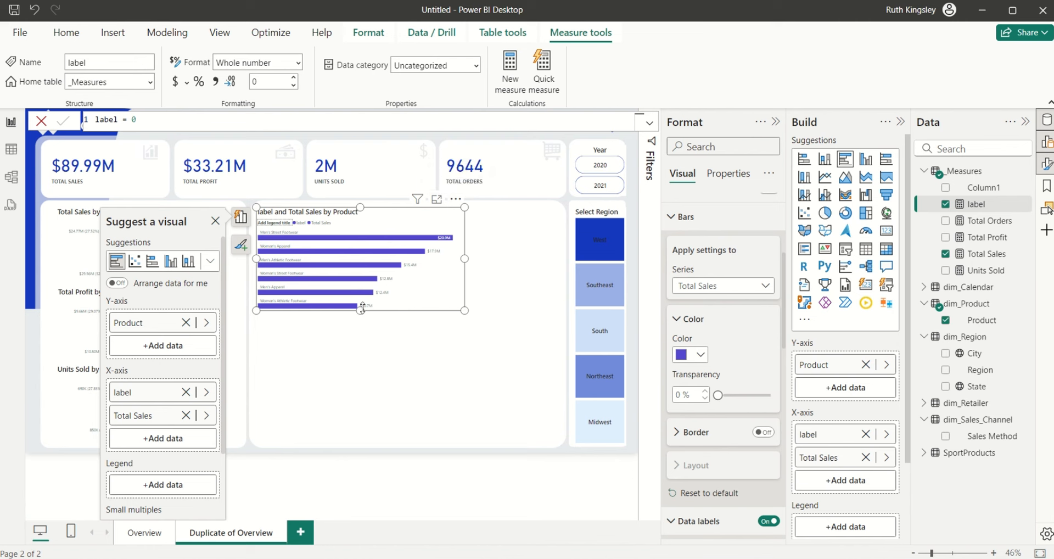
{"action": "left_click_drag", "start_coordinate": [361, 310], "coordinate": [361, 315]}
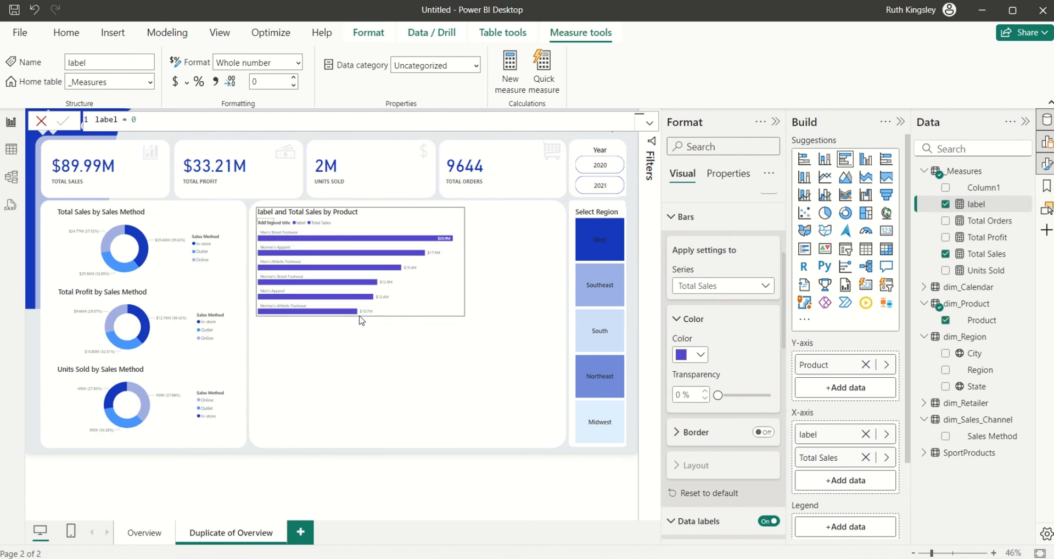
- Turn off the bar chart's legend and narrow the chart to about half the width of the white card
{"action": "left_click", "coordinate": [669, 219]}
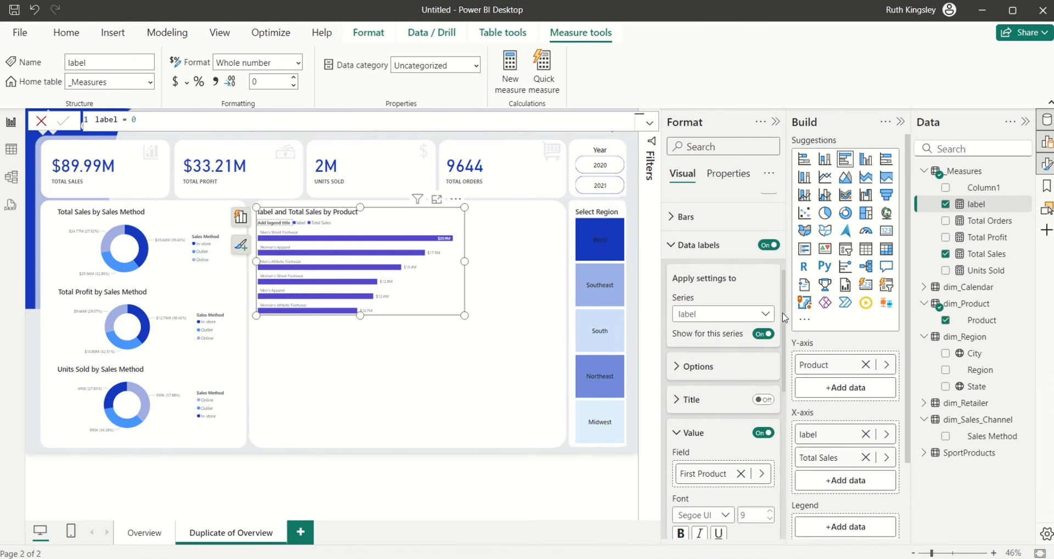
{"action": "scroll", "coordinate": [785, 317], "scroll_direction": "up", "scroll_amount": 3}
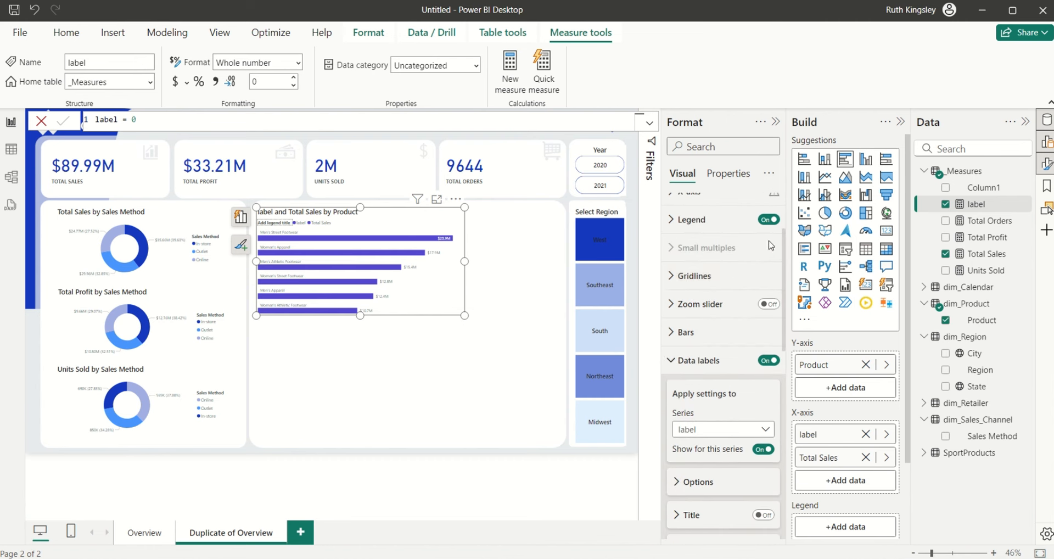
{"action": "left_click", "coordinate": [767, 222]}
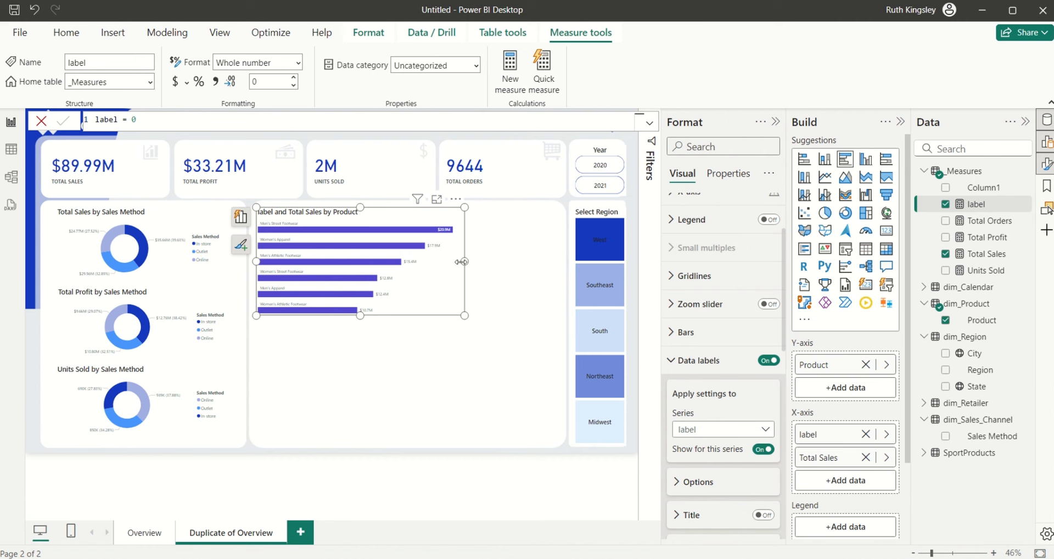
{"action": "left_click_drag", "start_coordinate": [463, 261], "coordinate": [411, 265]}
- Shorten the bar chart's title text to Sales by Product
{"action": "left_click_drag", "start_coordinate": [783, 252], "coordinate": [780, 199]}
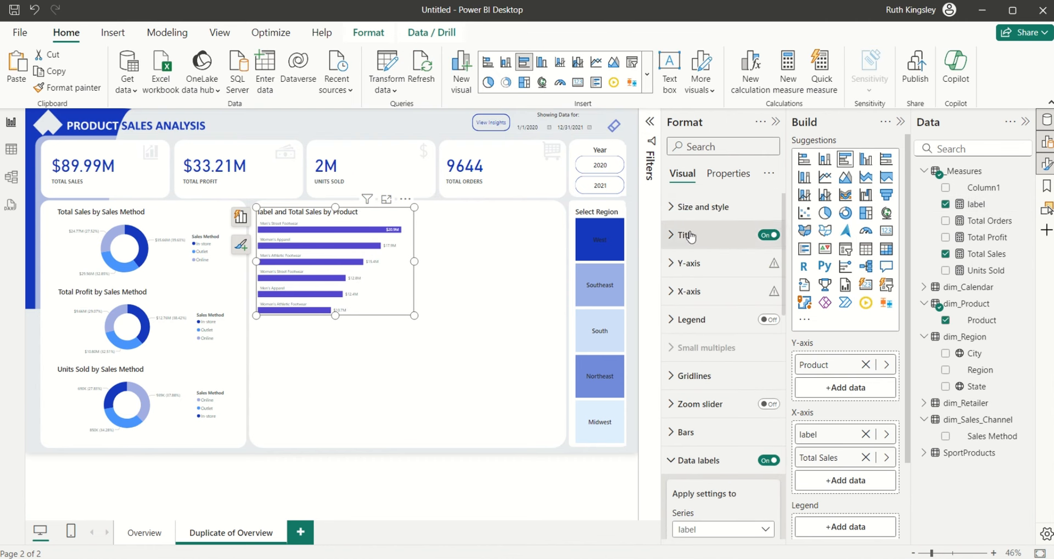
{"action": "left_click", "coordinate": [676, 242]}
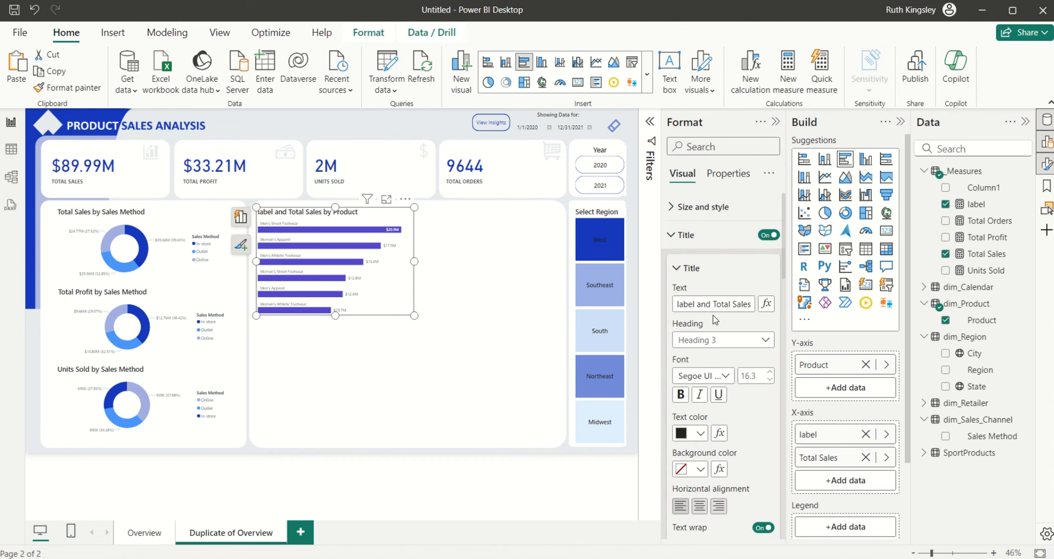
{"action": "left_click", "coordinate": [678, 304]}
{"action": "key", "text": "Delete"}
{"action": "key", "text": "Delete"}
{"action": "key", "text": "Delete"}
{"action": "key", "text": "Delete"}
{"action": "key", "text": "Delete"}
{"action": "key", "text": "Delete"}
{"action": "key", "text": "Delete"}
{"action": "key", "text": "Delete"}
{"action": "key", "text": "Delete"}
{"action": "key", "text": "Delete"}
{"action": "key", "text": "Delete"}
{"action": "key", "text": "Delete"}
{"action": "key", "text": "Delete"}
{"action": "key", "text": "Delete"}
{"action": "key", "text": "Delete"}
{"action": "key", "text": "Delete"}
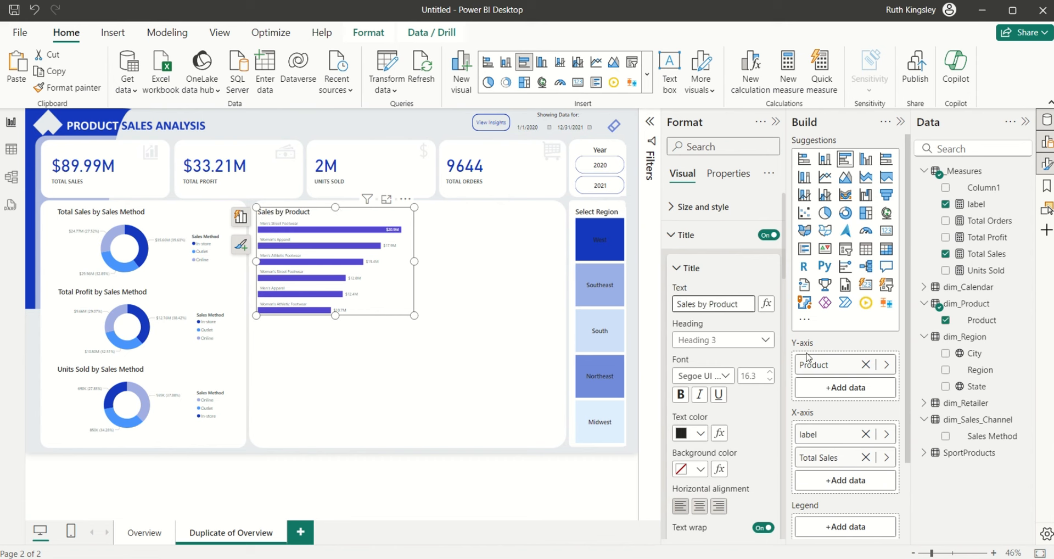
- Insert a clustered column chart and fit it into the space beside the Sales by Product chart at a similar height
{"action": "left_click", "coordinate": [522, 272]}
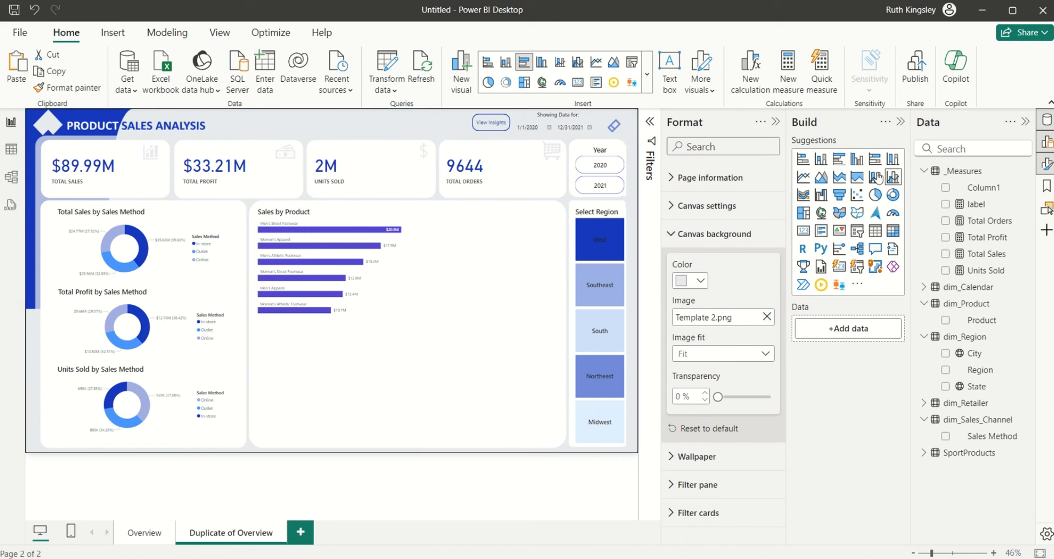
{"action": "left_click", "coordinate": [857, 159]}
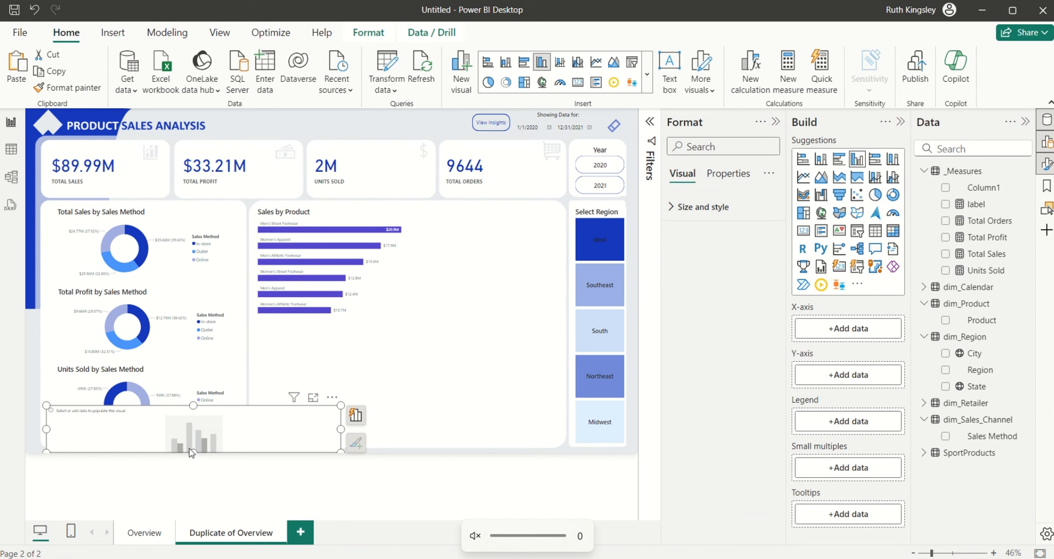
{"action": "left_click_drag", "start_coordinate": [191, 452], "coordinate": [410, 261]}
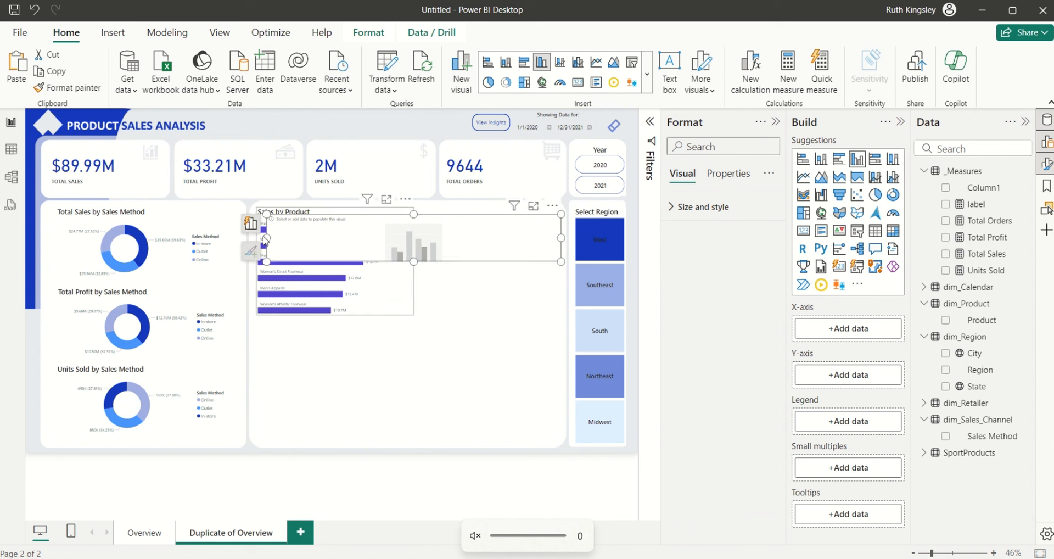
{"action": "left_click_drag", "start_coordinate": [265, 240], "coordinate": [415, 264]}
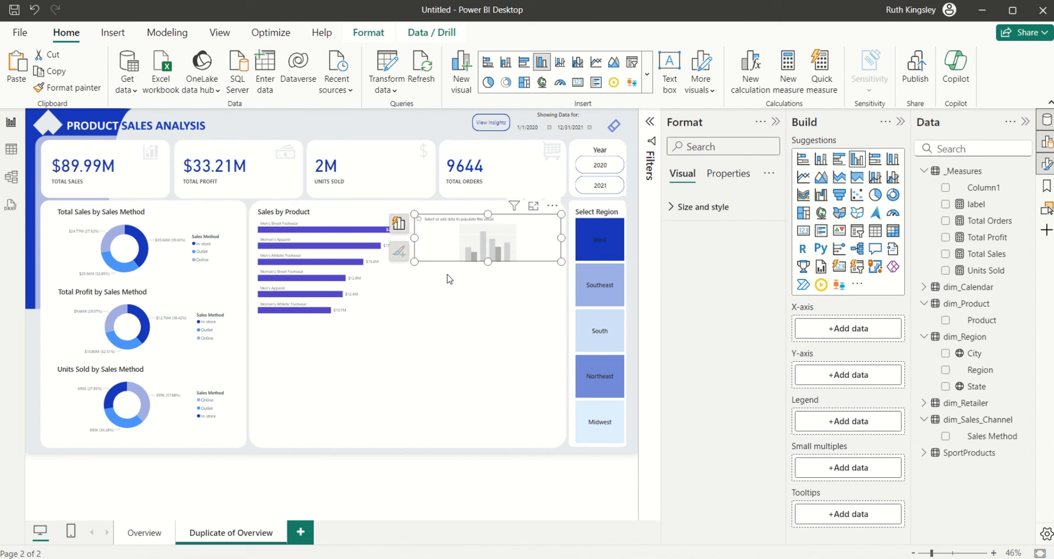
{"action": "left_click_drag", "start_coordinate": [489, 262], "coordinate": [486, 322]}
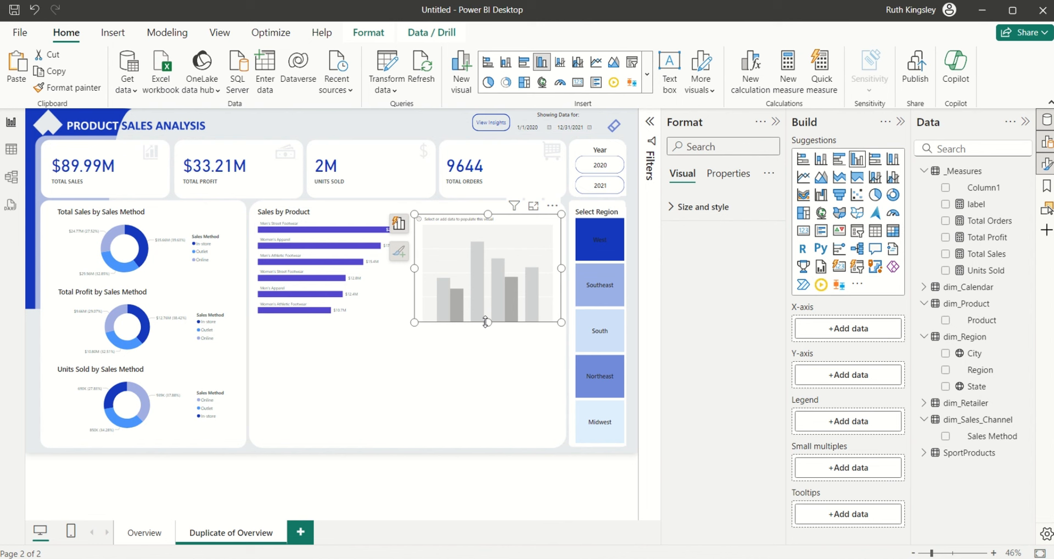
- Create the measure AvgSales per Unit = DIVIDE([Total Sales], [Units Sold]) in the _Measures table and add it to the column chart's Y-axis
{"action": "left_click", "coordinate": [970, 176]}
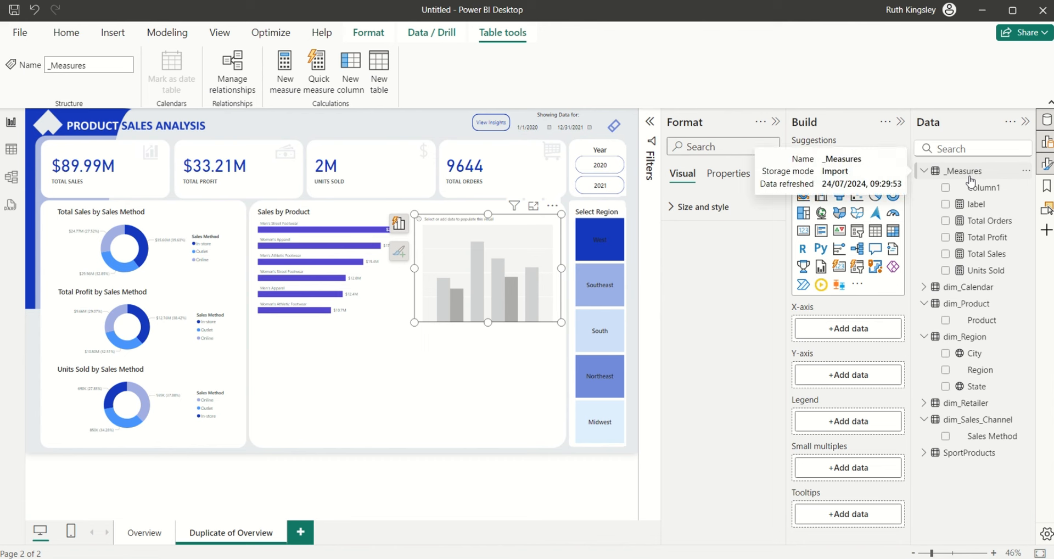
{"action": "key", "text": "XF86AudioMute"}
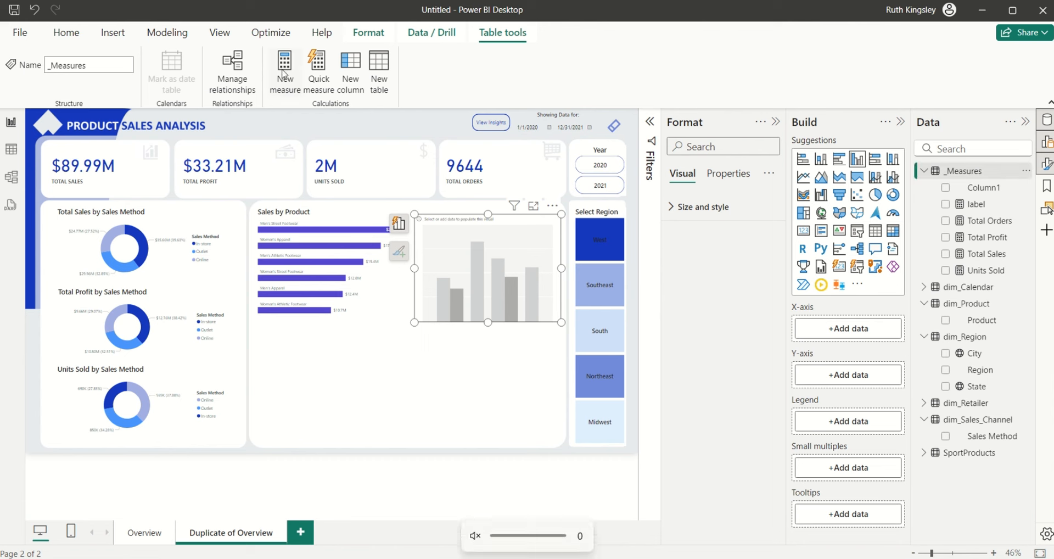
{"action": "left_click", "coordinate": [284, 70]}
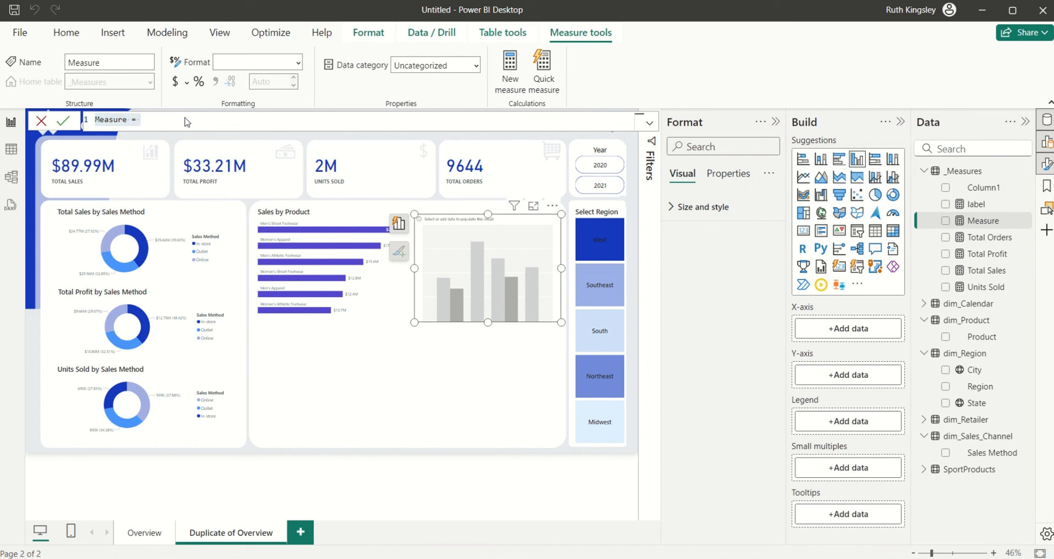
{"action": "type", "text": "AvgSales per Unit"}
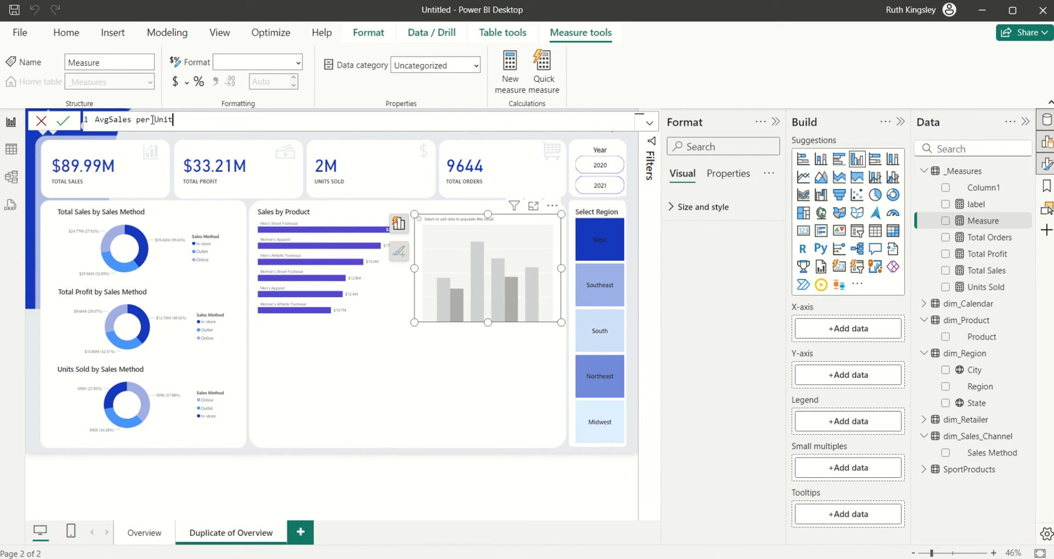
{"action": "type", "text": " = DIVIDE("}
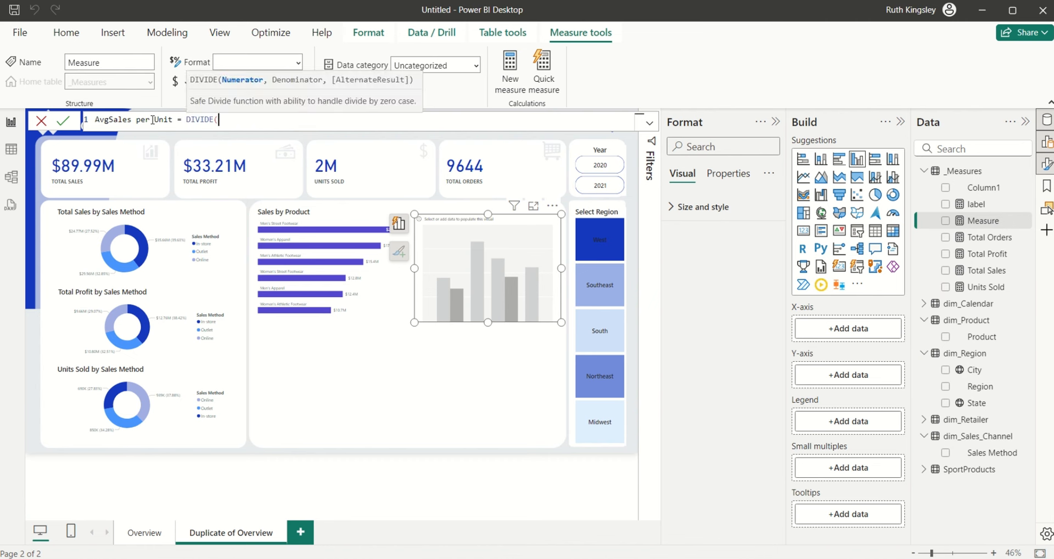
{"action": "type", "text": "toto"}
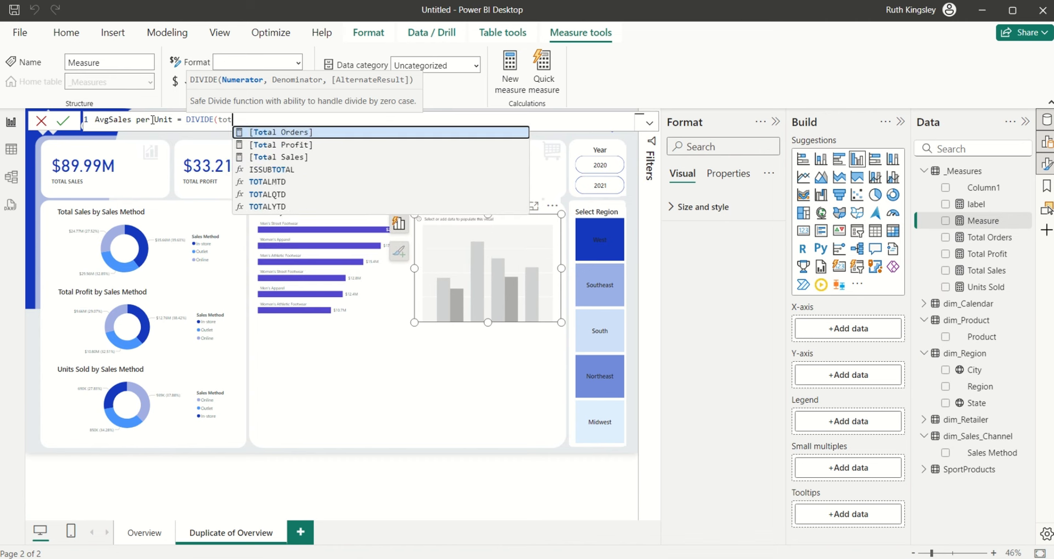
{"action": "key", "text": "BackSpace"}
{"action": "key", "text": "Down"}
{"action": "key", "text": "Down"}
{"action": "key", "text": "Tab"}
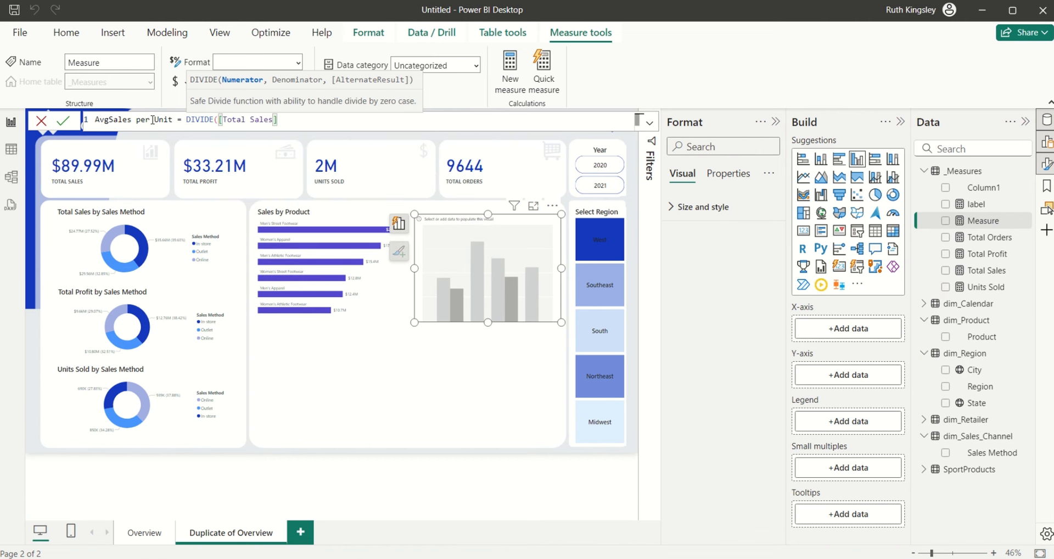
{"action": "type", "text": ", uni"}
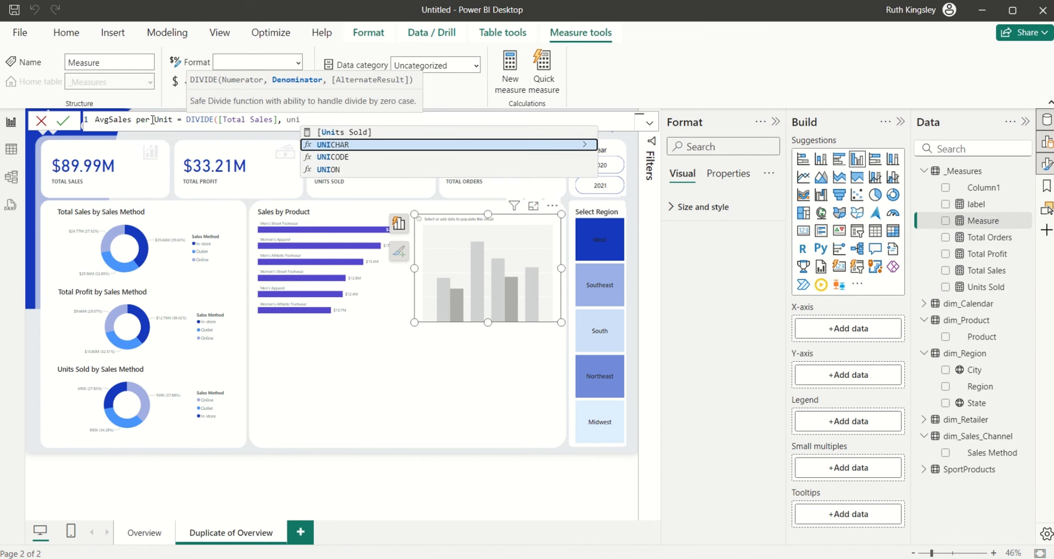
{"action": "key", "text": "Up"}
{"action": "key", "text": "Tab"}
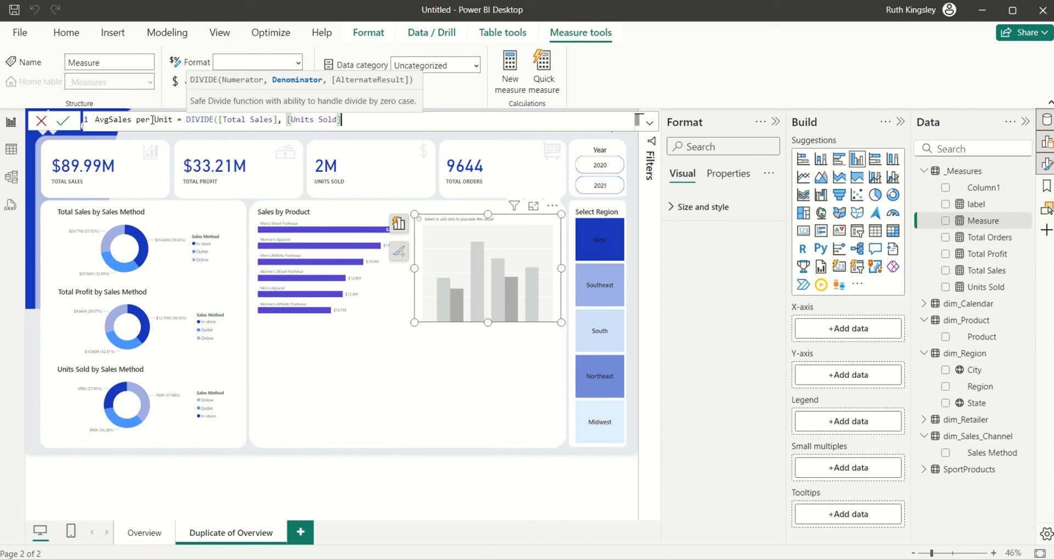
{"action": "type", "text": ")"}
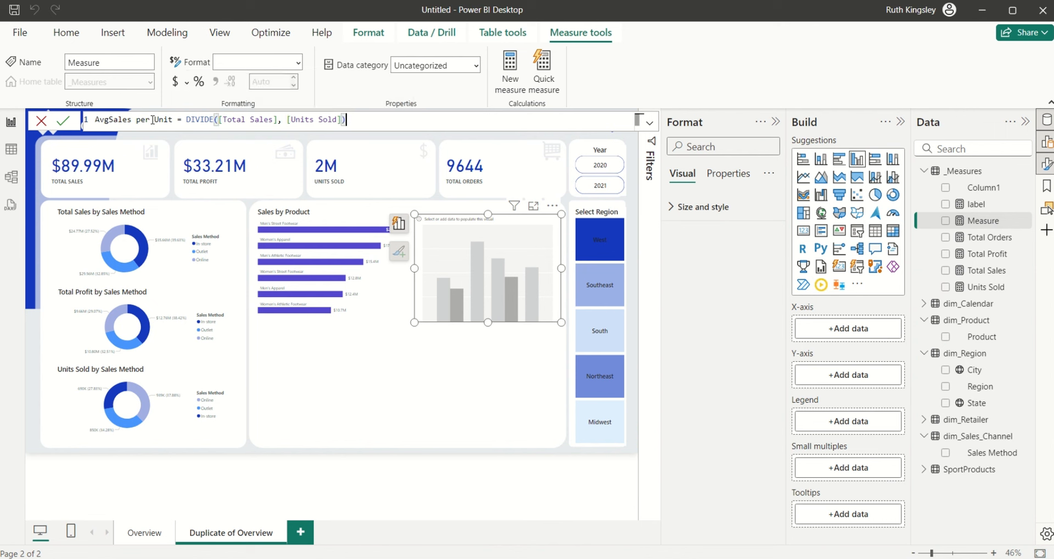
{"action": "key", "text": "Return"}
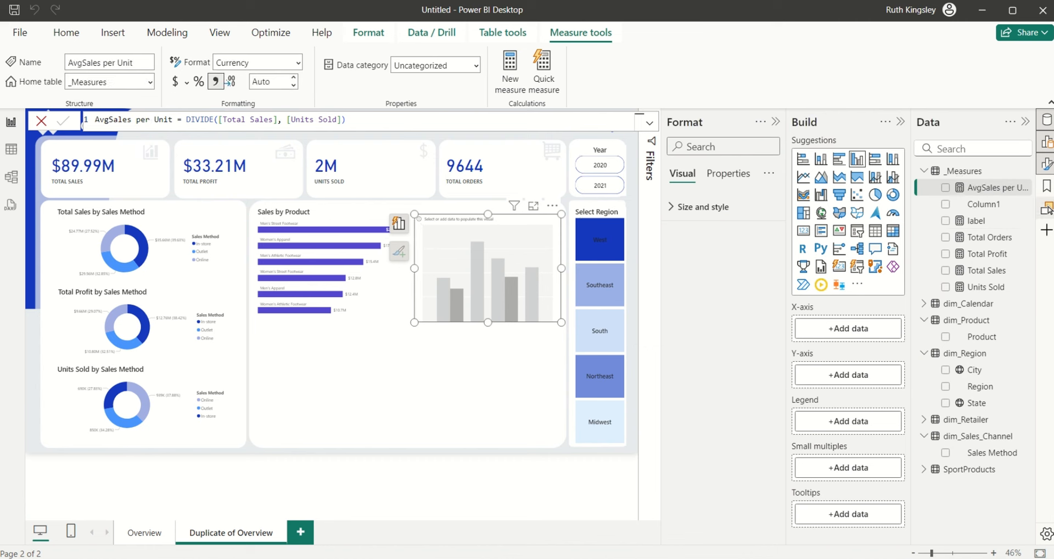
{"action": "left_click", "coordinate": [946, 187]}
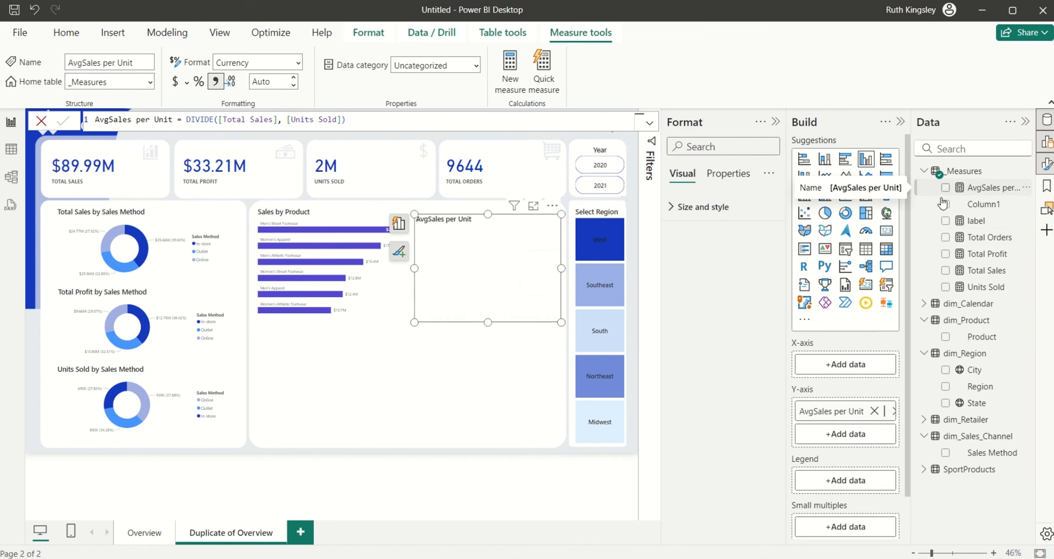
- Add the Product field from dim_Product to the X-axis of the AvgSales per Unit column chart
{"action": "left_click", "coordinate": [946, 337]}
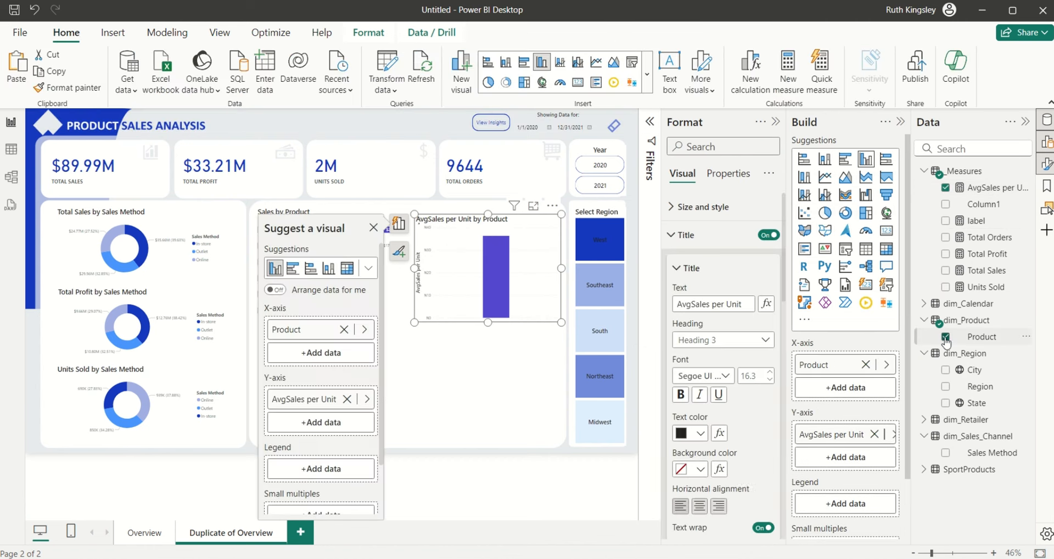
{"action": "left_click", "coordinate": [444, 125]}
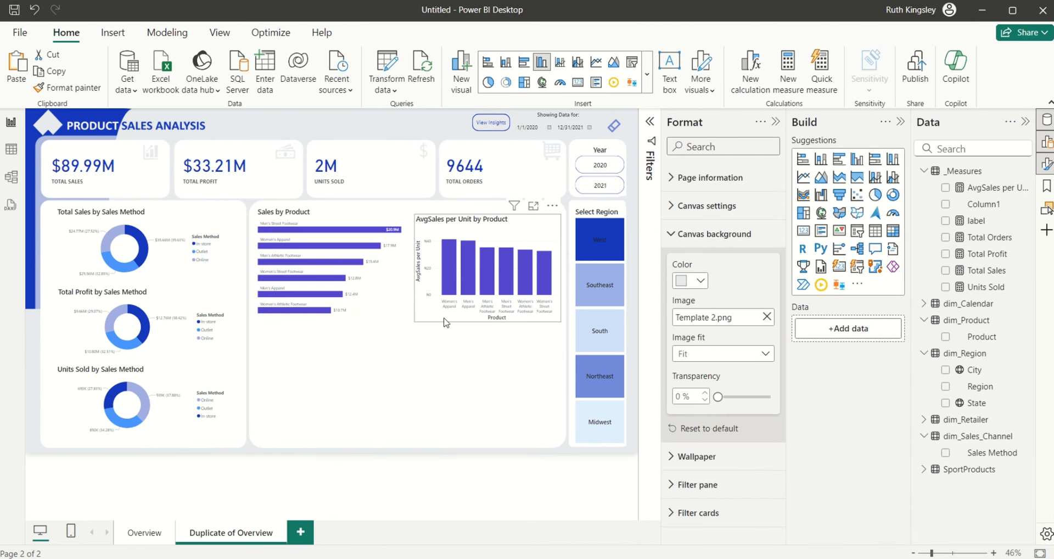
{"action": "left_click", "coordinate": [423, 321]}
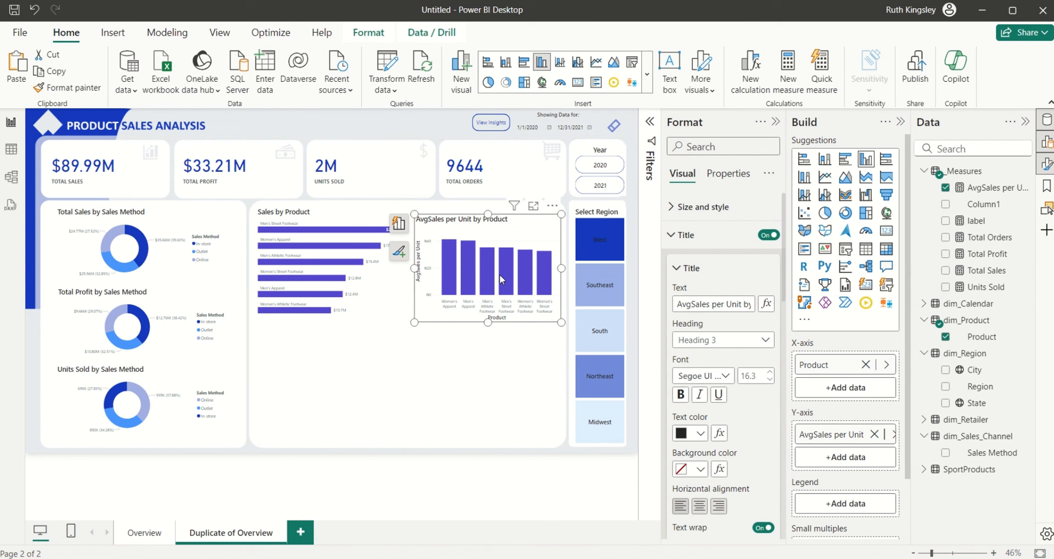
{"action": "mouse_move", "coordinate": [500, 275]}
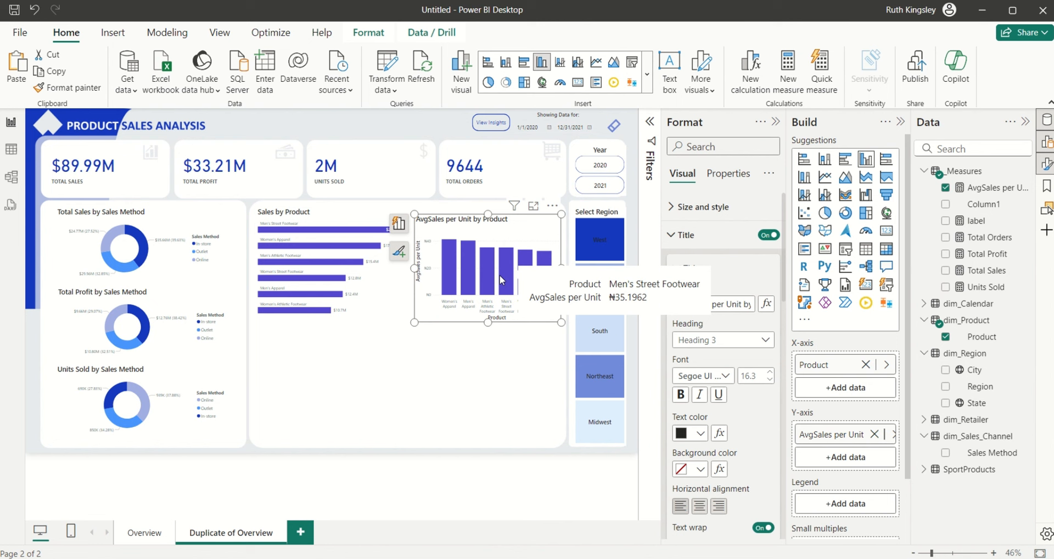
- Start a new measure named AvgSales Product Color in the _Measures table
{"action": "left_click", "coordinate": [1004, 176]}
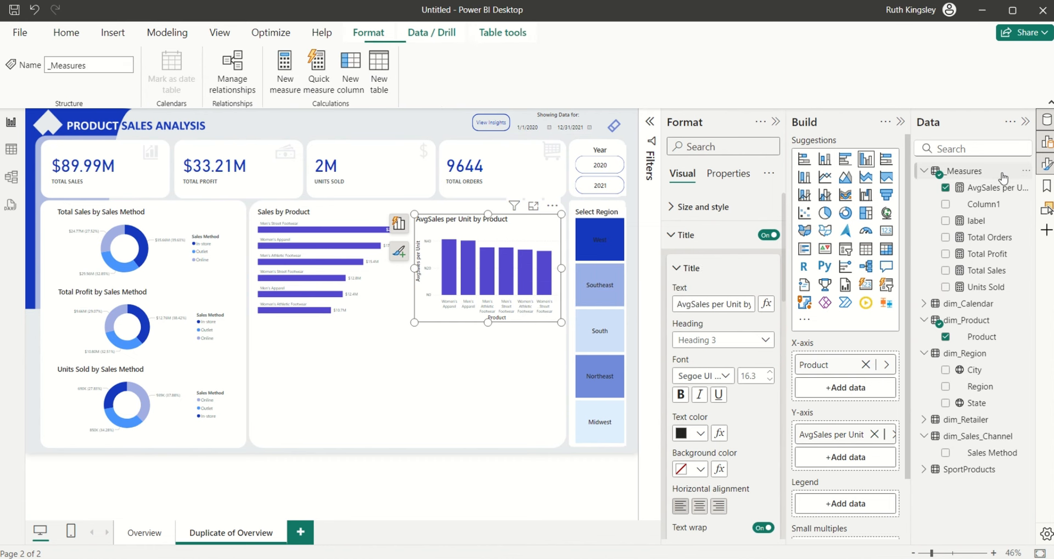
{"action": "left_click", "coordinate": [276, 86]}
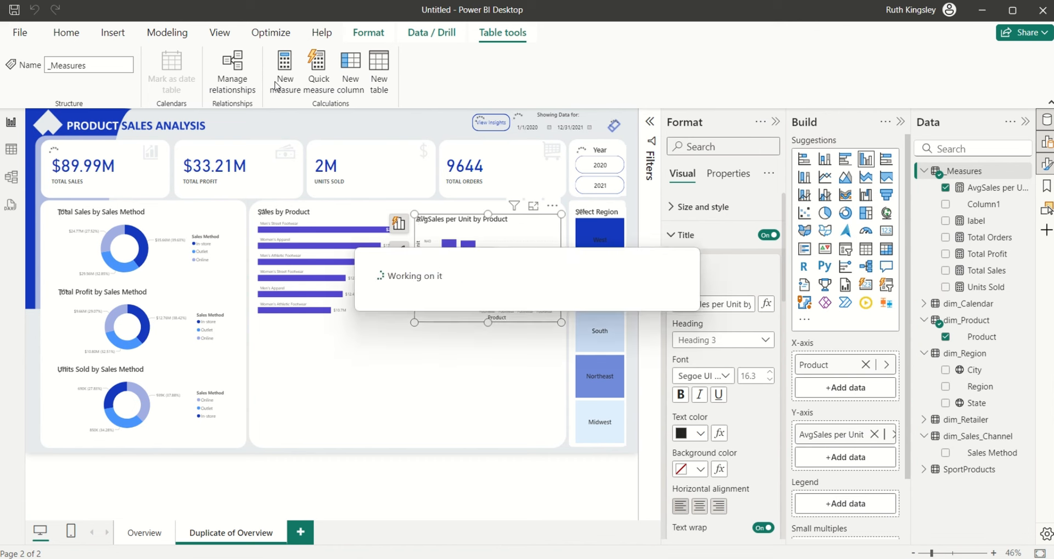
{"action": "type", "text": "AvgSales Product"}
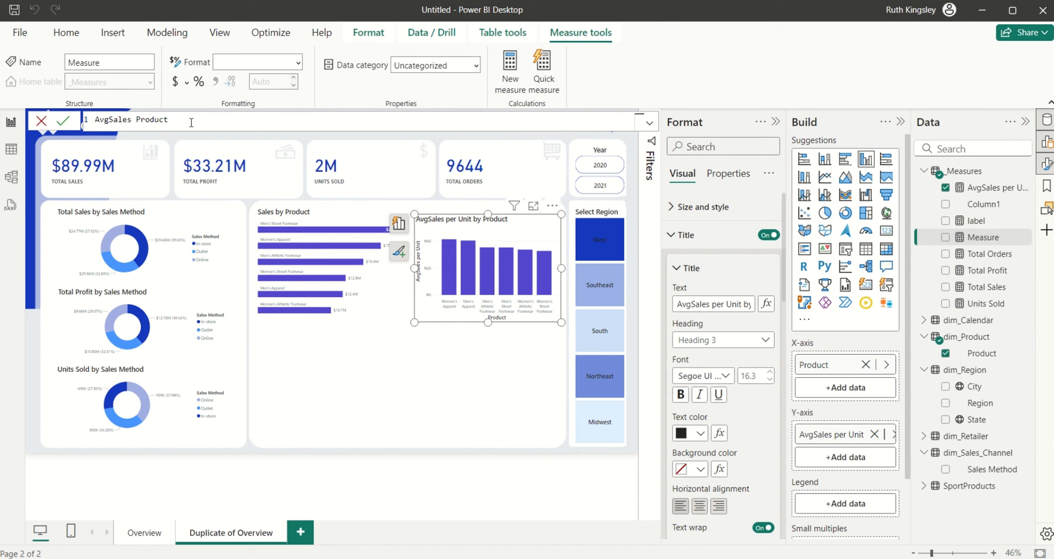
{"action": "type", "text": "Color ="}
{"action": "key", "text": "shift+Return"}
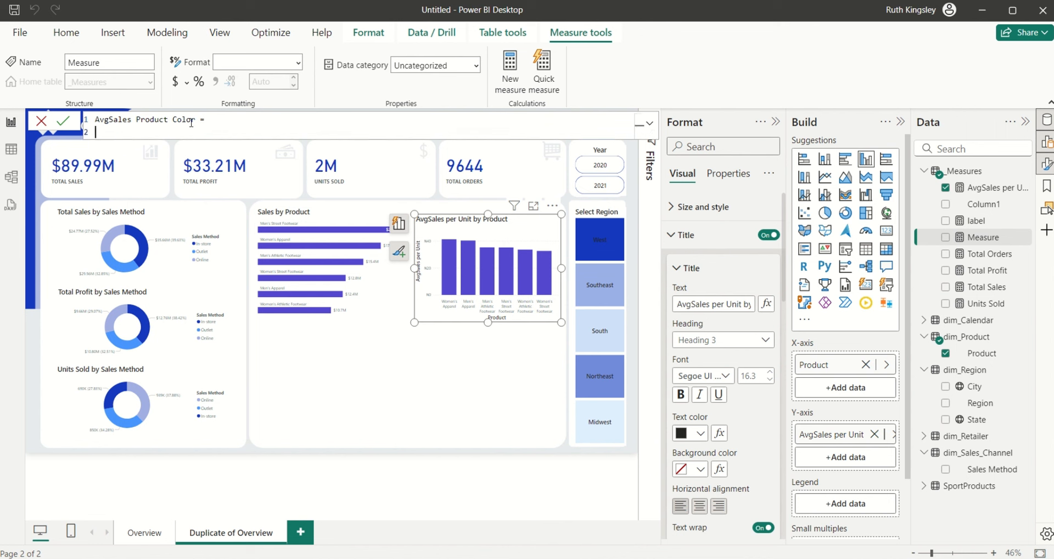
- Define the measure's variable AvgSales as MAXX(ALL(dim_Product[Product]), [AvgSales per Unit])
{"action": "key", "text": "Tab"}
{"action": "type", "text": "var AvgSales = maxx"}
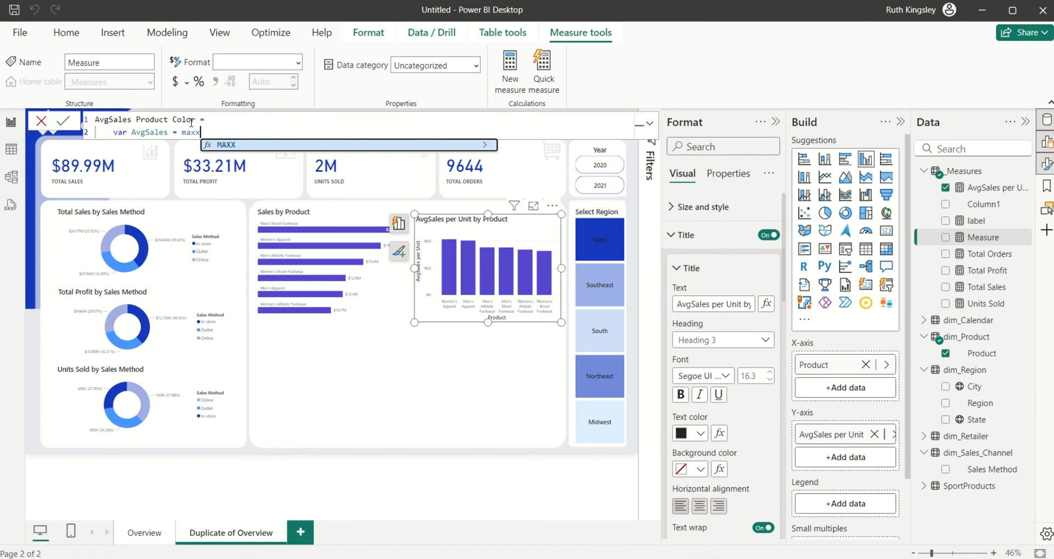
{"action": "key", "text": "Tab"}
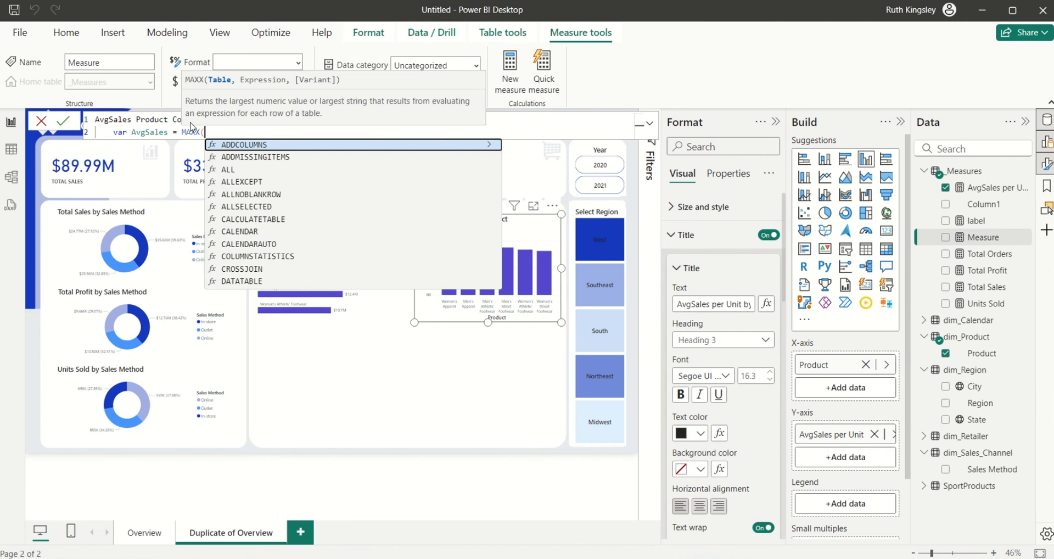
{"action": "type", "text": "all"}
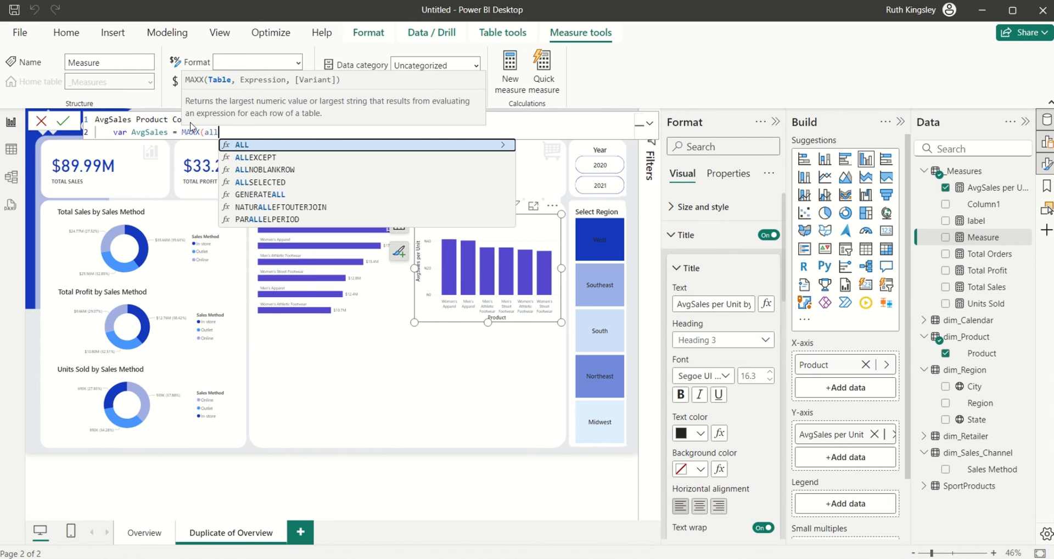
{"action": "key", "text": "Tab"}
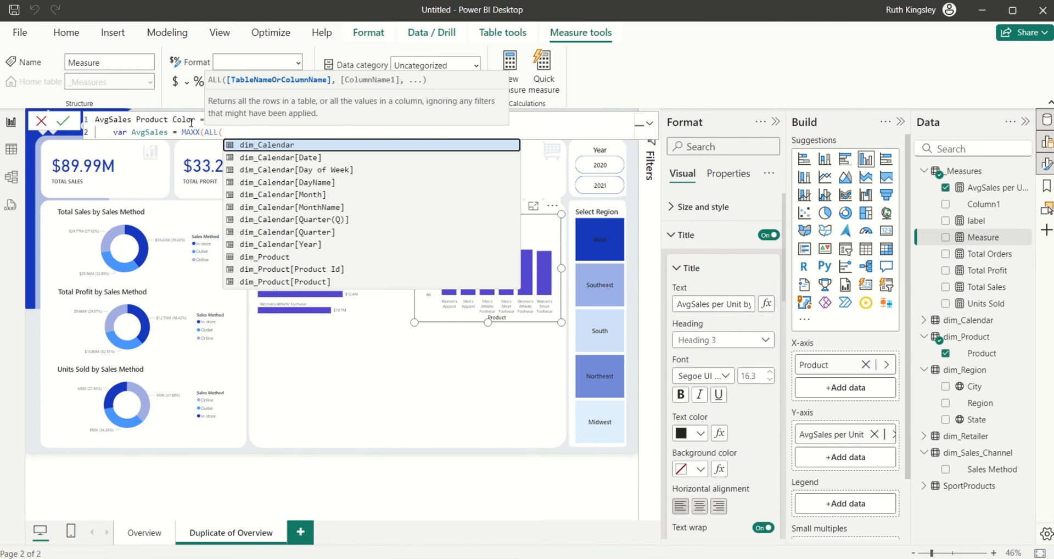
{"action": "type", "text": "pr"}
{"action": "key", "text": "Down"}
{"action": "key", "text": "Down"}
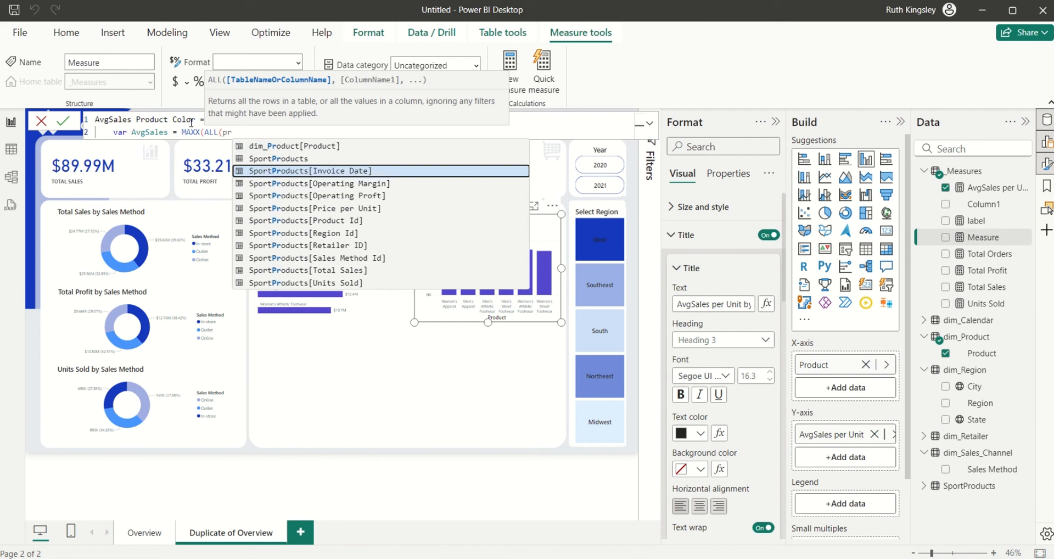
{"action": "key", "text": "Down"}
{"action": "key", "text": "Down"}
{"action": "key", "text": "Down"}
{"action": "key", "text": "Up"}
{"action": "key", "text": "Up"}
{"action": "key", "text": "Up"}
{"action": "key", "text": "Up"}
{"action": "key", "text": "Up"}
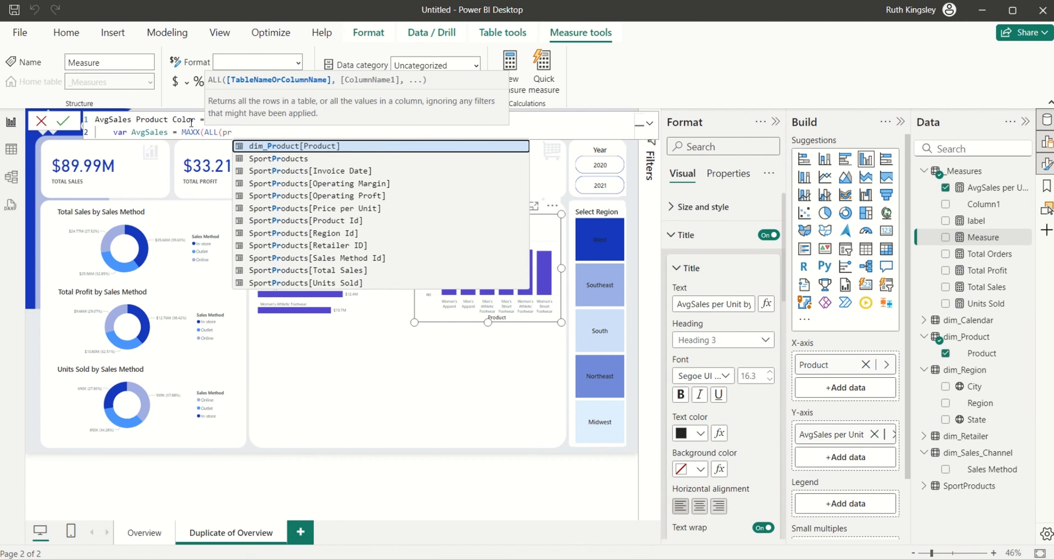
{"action": "key", "text": "Tab"}
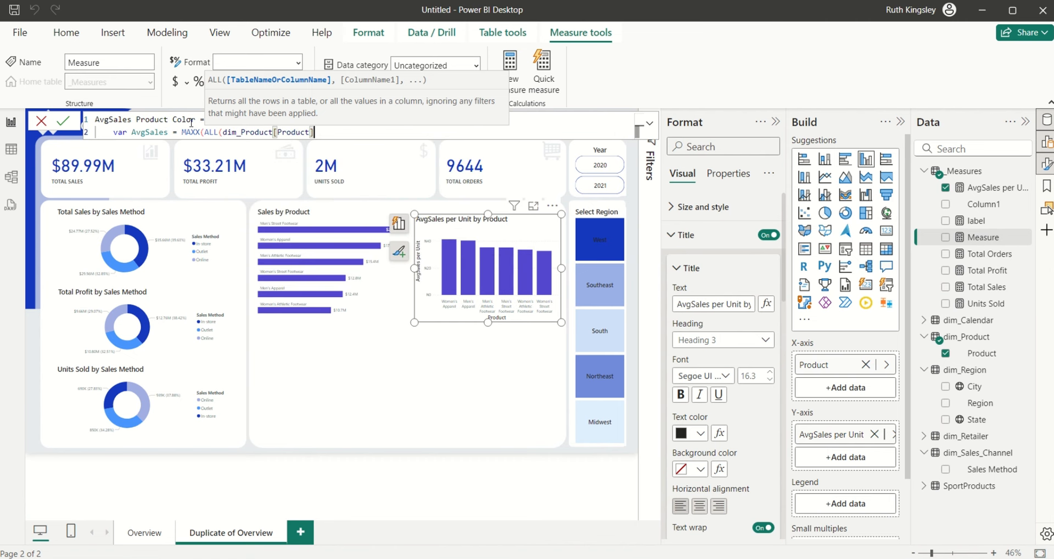
{"action": "type", "text": ")"}
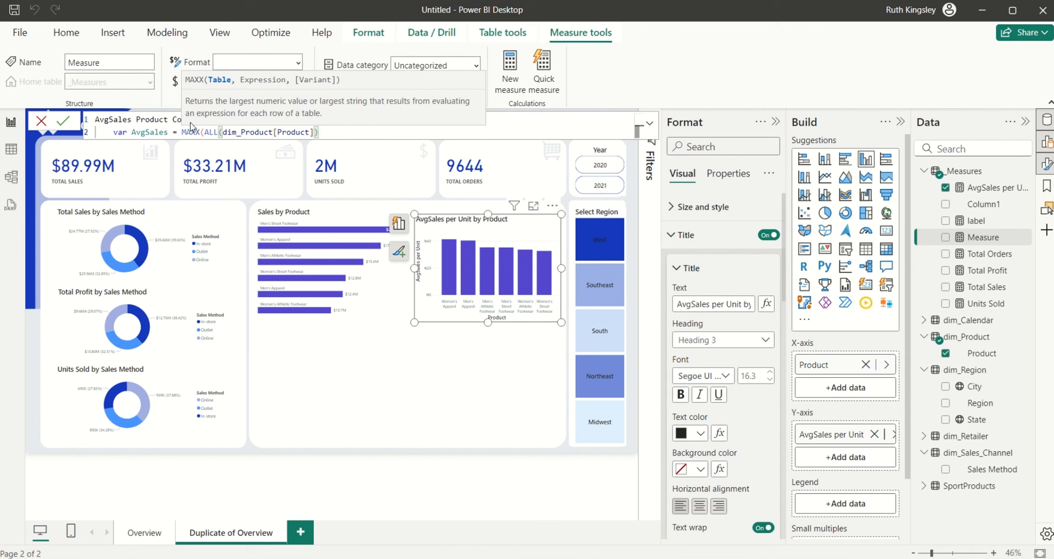
{"action": "type", "text": ","}
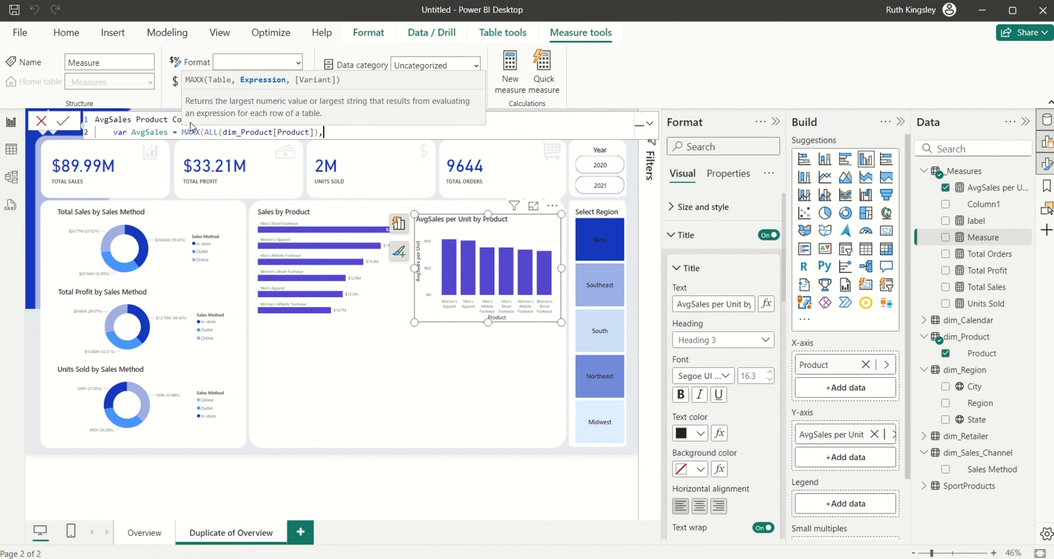
{"action": "key", "text": "shift+Return"}
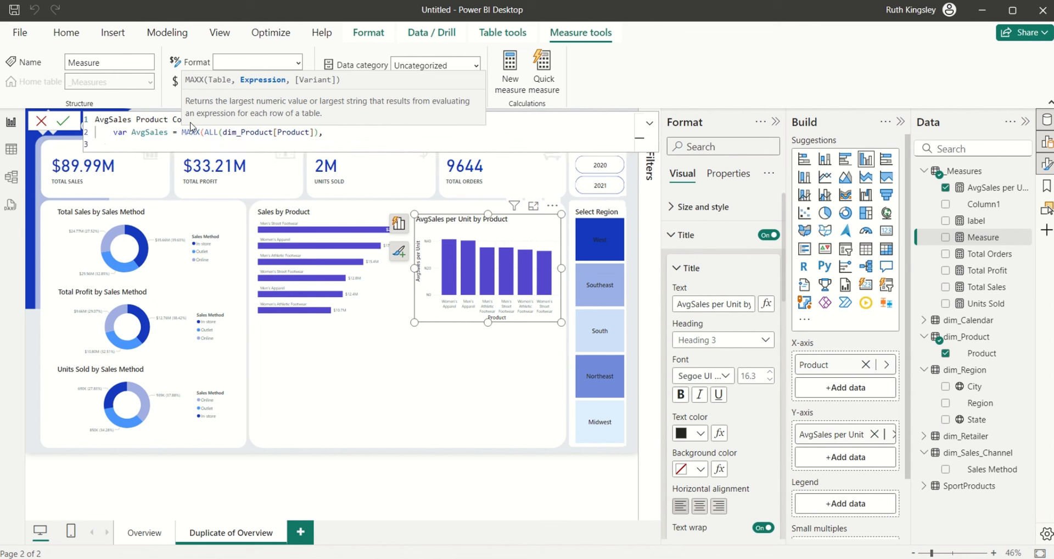
{"action": "key", "text": "Tab"}
{"action": "type", "text": "av"}
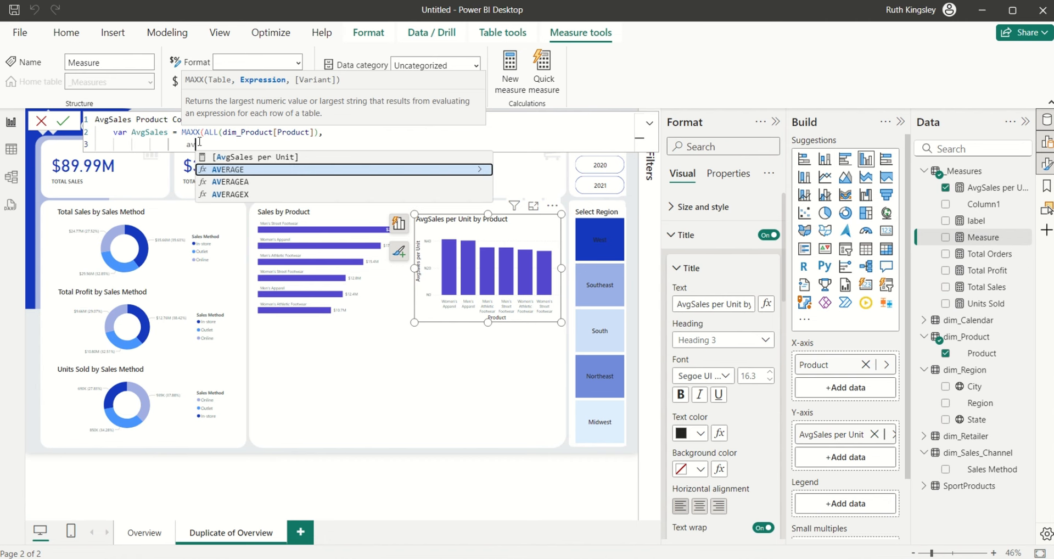
{"action": "key", "text": "Up"}
{"action": "key", "text": "Tab"}
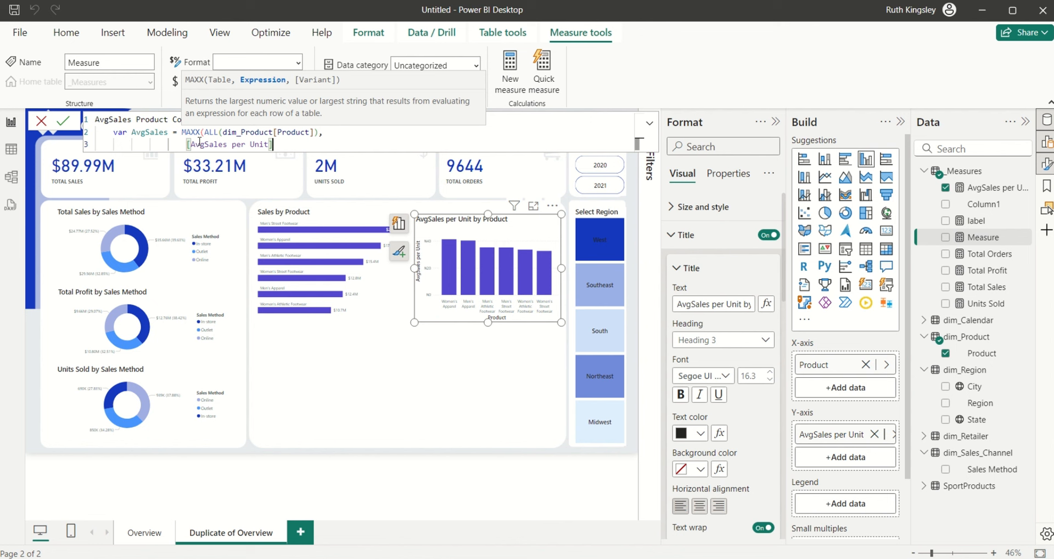
{"action": "type", "text": ")"}
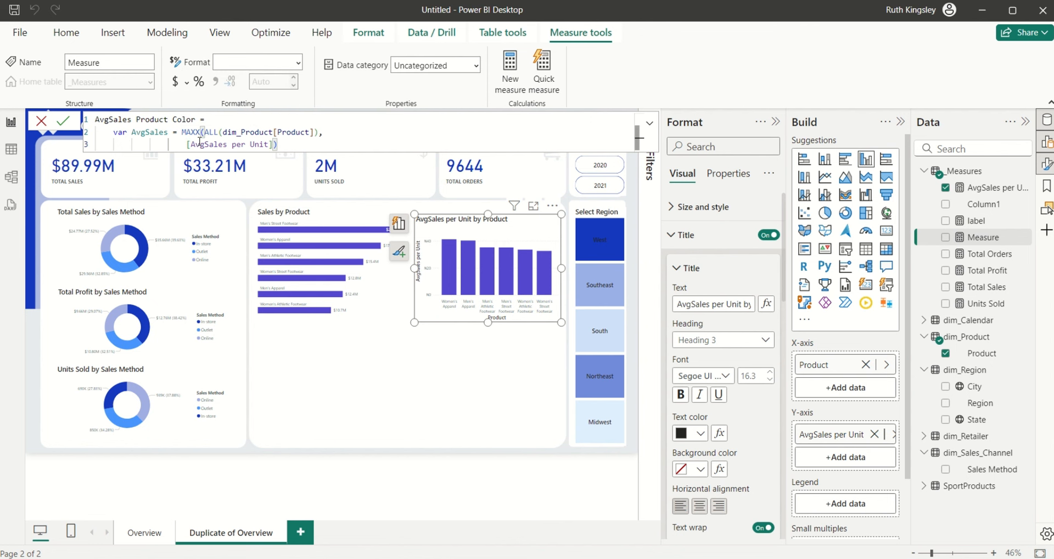
- Add a RETURN clause with an IF function testing [AvgSales per Unit] = AvgSales
{"action": "key", "text": "shift+Return"}
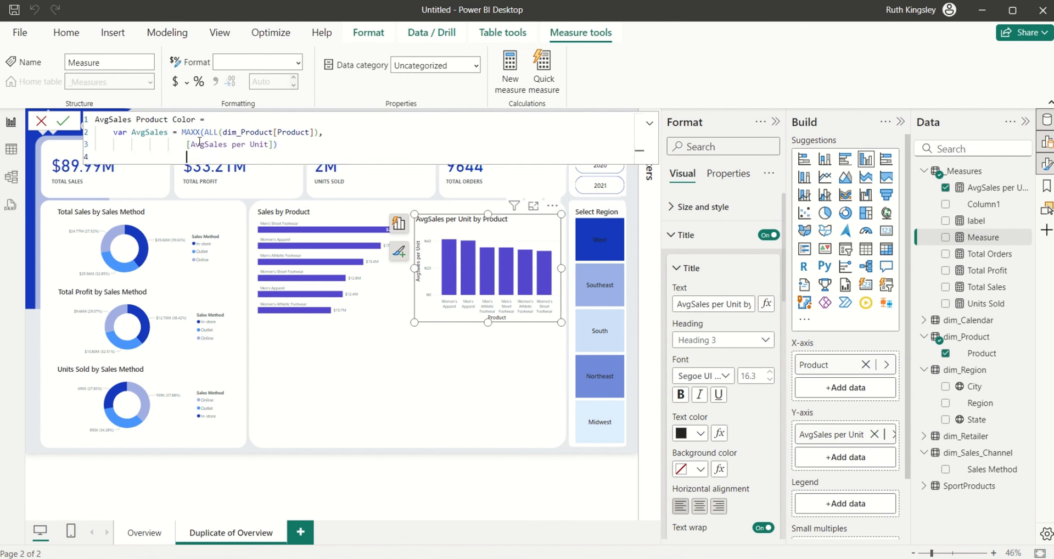
{"action": "key", "text": "BackSpace"}
{"action": "key", "text": "BackSpace"}
{"action": "key", "text": "BackSpace"}
{"action": "type", "text": "RETUR"}
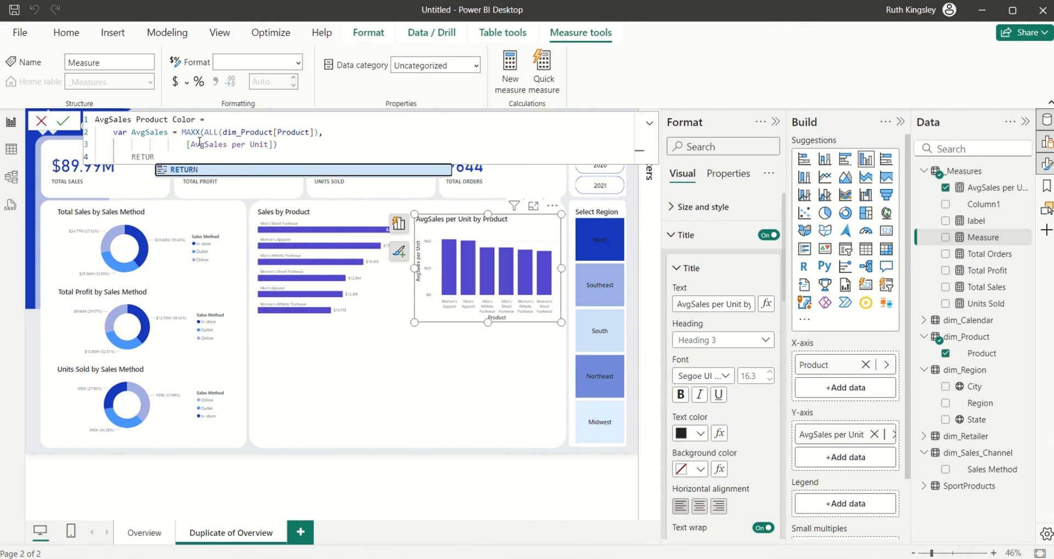
{"action": "key", "text": "Tab"}
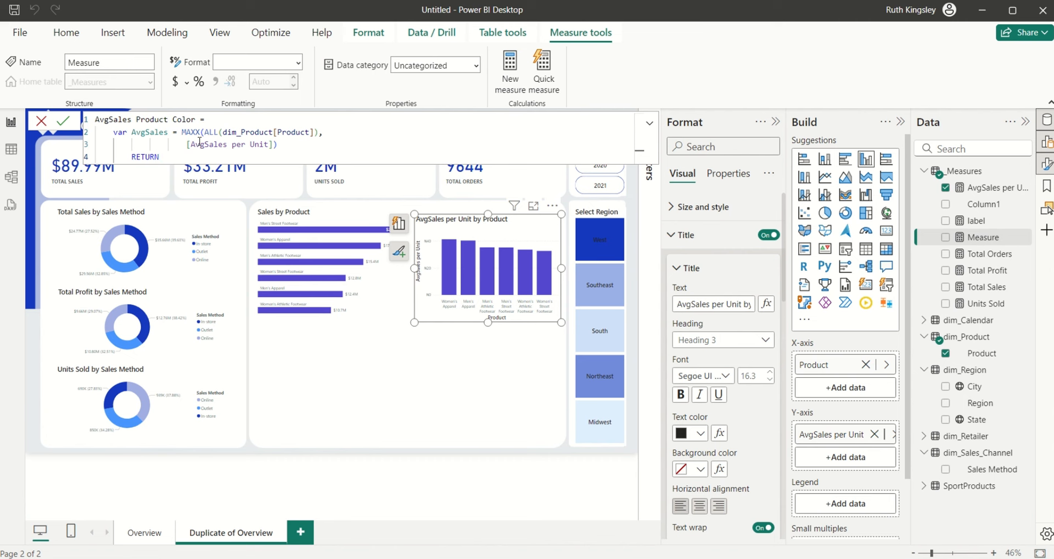
{"action": "key", "text": "shift+Return"}
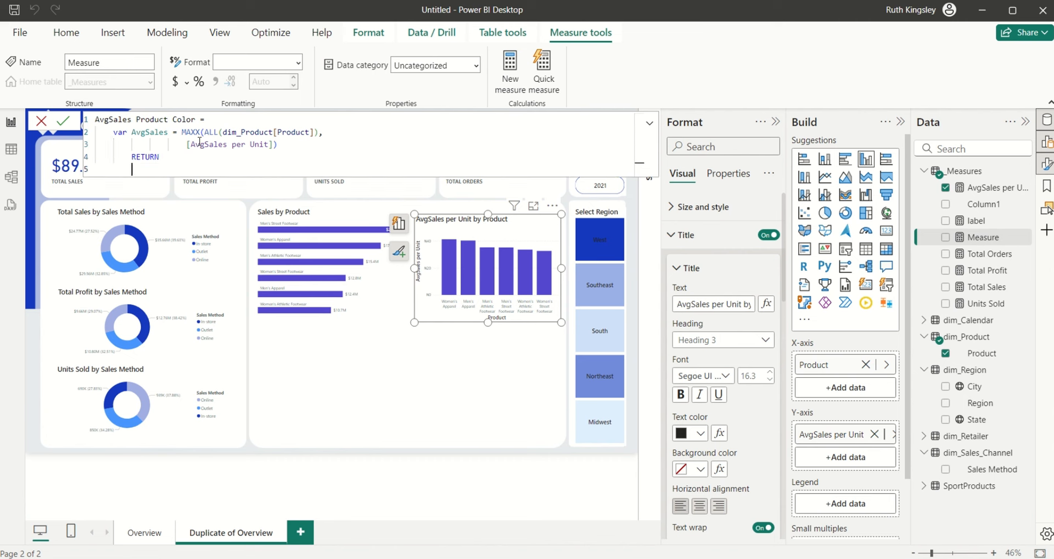
{"action": "type", "text": "IF"}
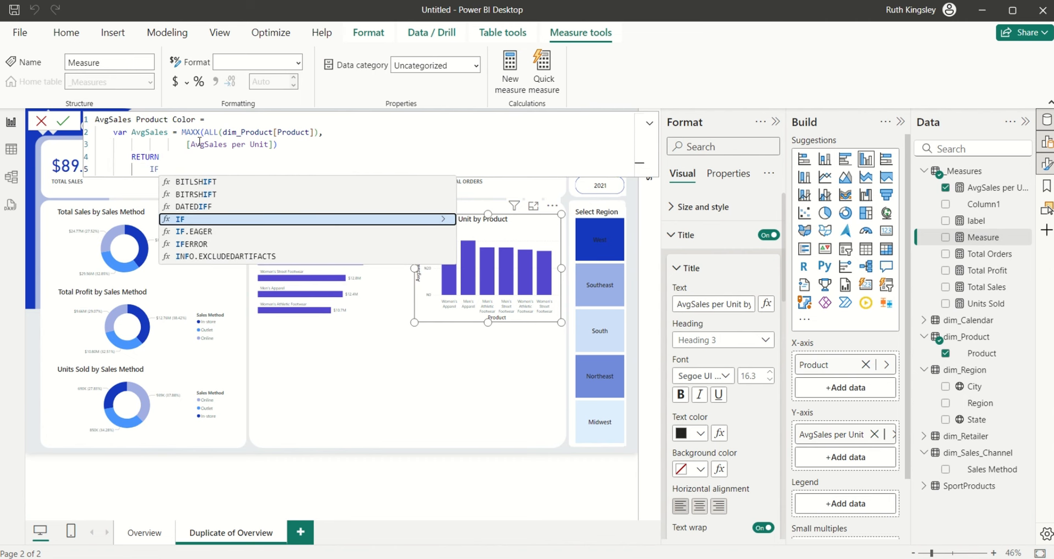
{"action": "type", "text": "("}
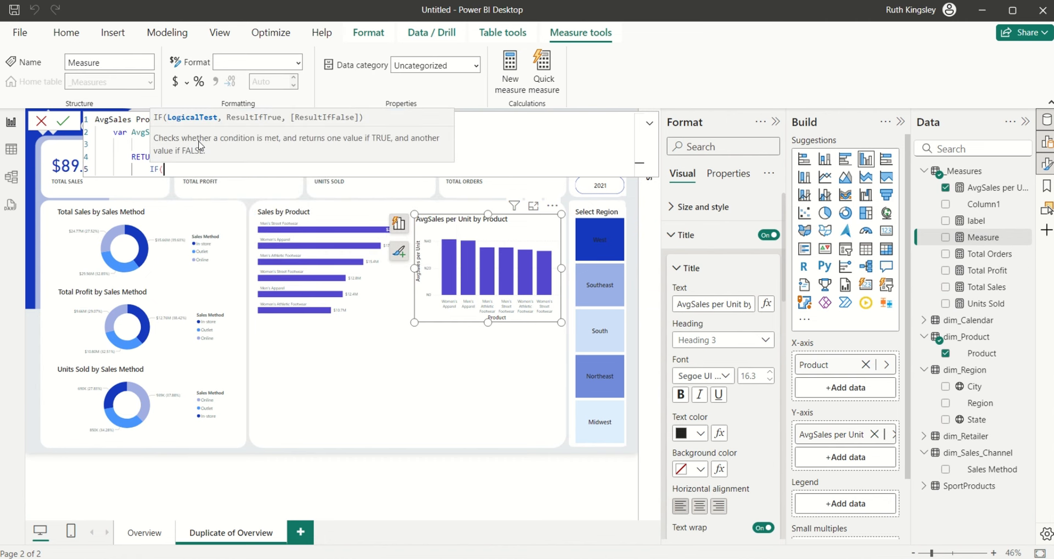
{"action": "type", "text": "AV"}
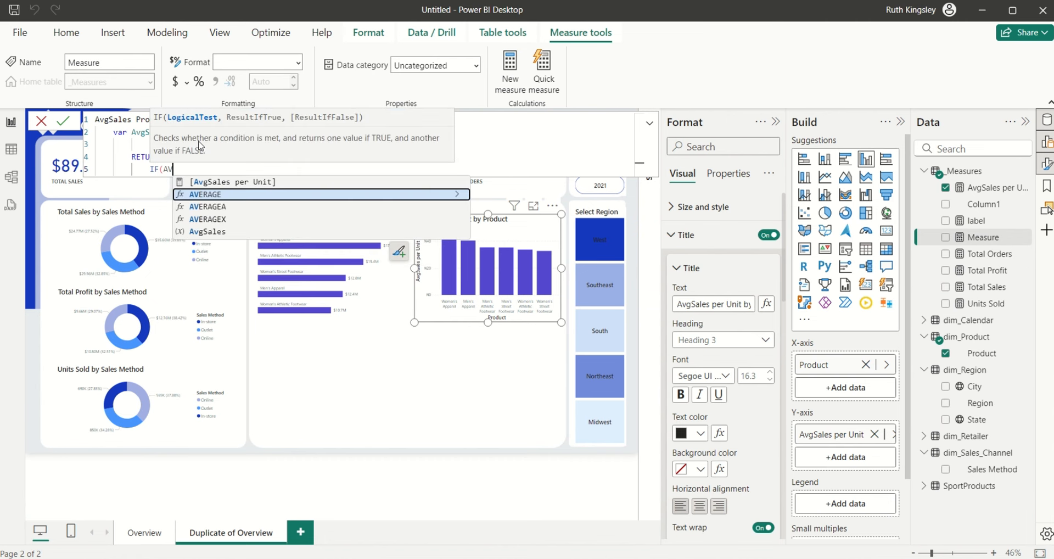
{"action": "key", "text": "Up"}
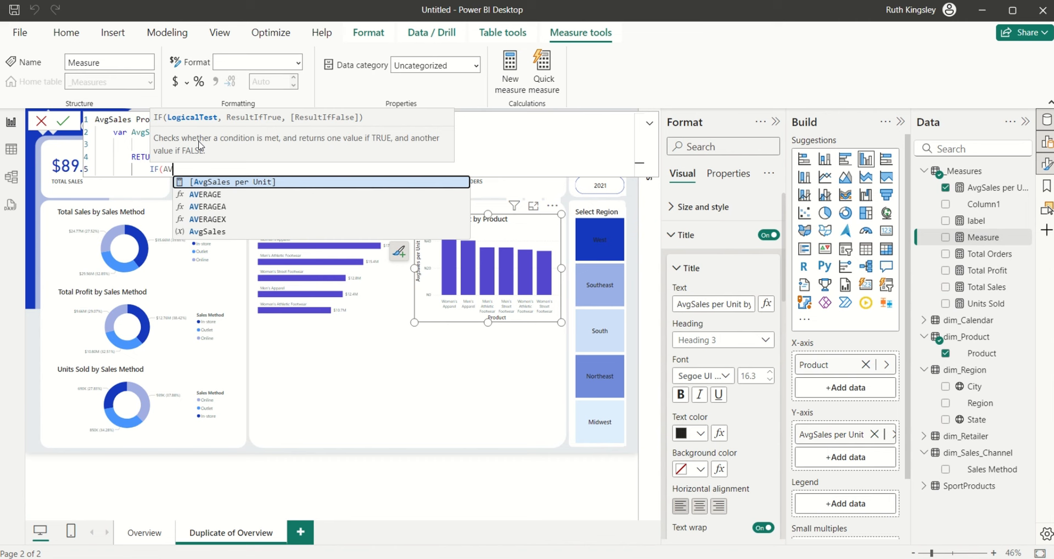
{"action": "key", "text": "Tab"}
{"action": "type", "text": "= AVG"}
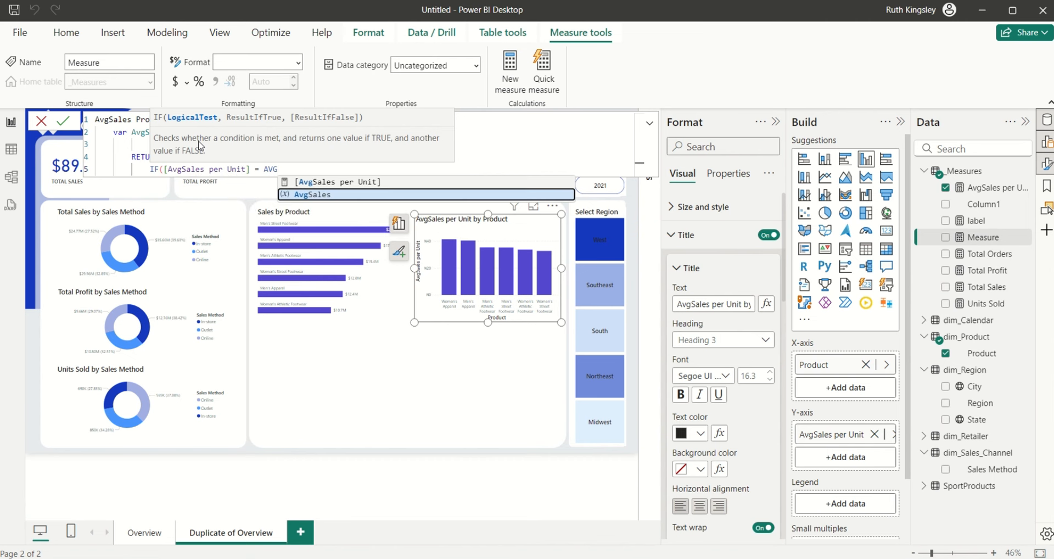
{"action": "key", "text": "Tab"}
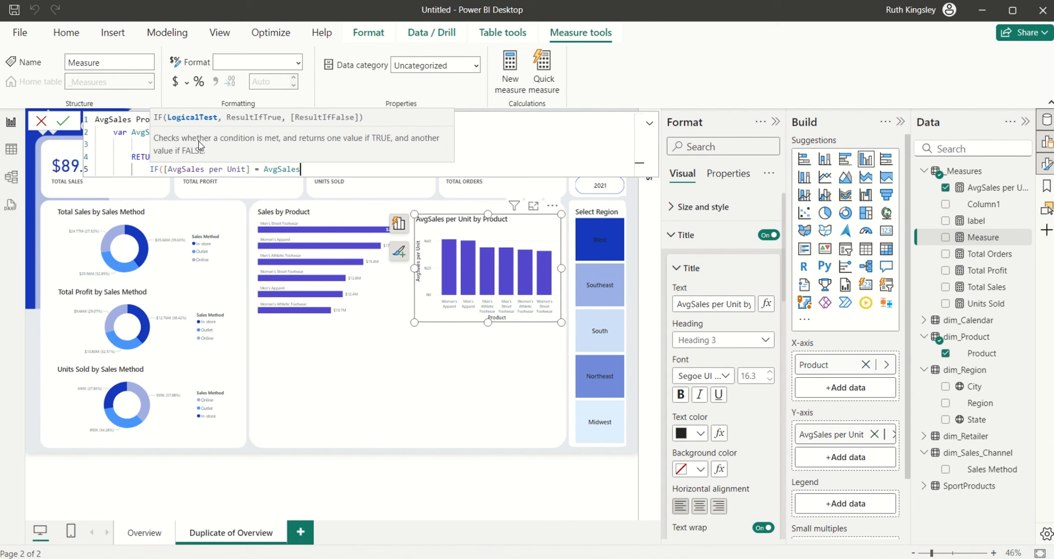
- Set the IF function's true result to the colour code "#5347CE"
{"action": "type", "text": ", #"}
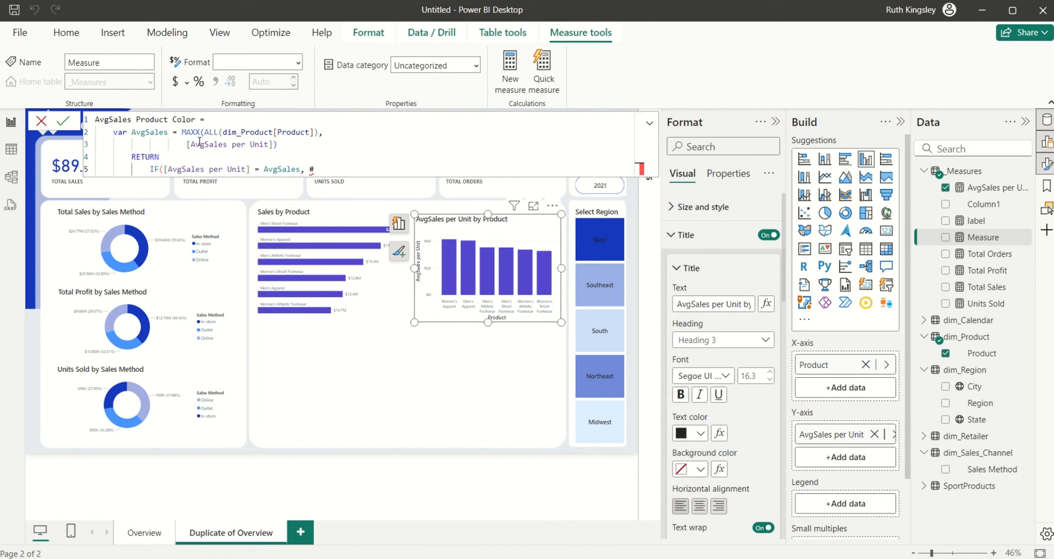
{"action": "type", "text": "53"}
{"action": "type", "text": "47CE"}
{"action": "type", "text": "\"\""}
{"action": "key", "text": "BackSpace"}
{"action": "key", "text": "Left"}
{"action": "key", "text": "Left"}
{"action": "key", "text": "Left"}
{"action": "key", "text": "Left"}
{"action": "key", "text": "Left"}
{"action": "key", "text": "Left"}
{"action": "key", "text": "Left"}
{"action": "key", "text": "Left"}
{"action": "type", "text": "\"\""}
{"action": "key", "text": "BackSpace"}
{"action": "type", "text": ","}
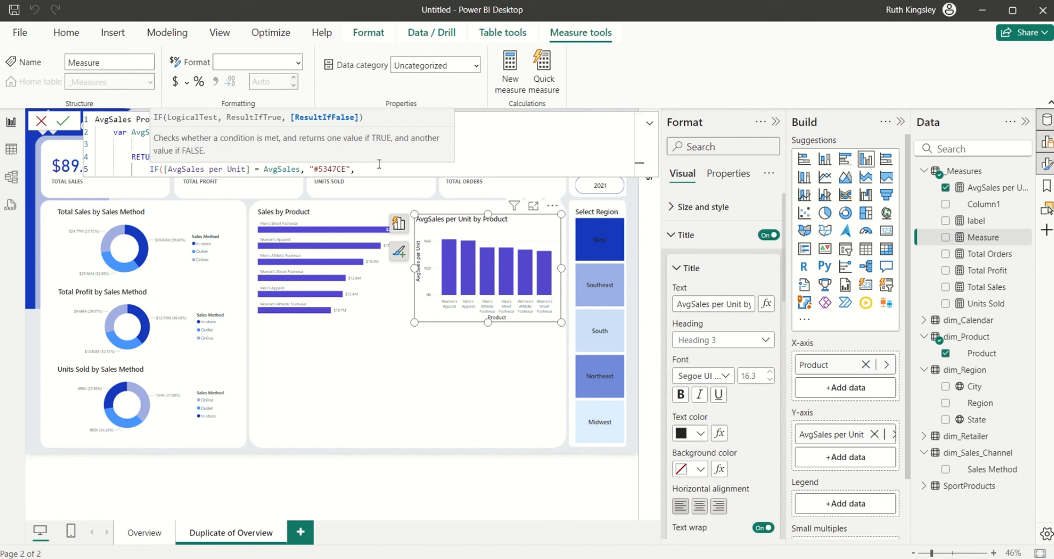
- Set the IF function's false result to "#E7EBEF", close the function and commit the AvgSales Product Color measure
{"action": "type", "text": "\"#E"}
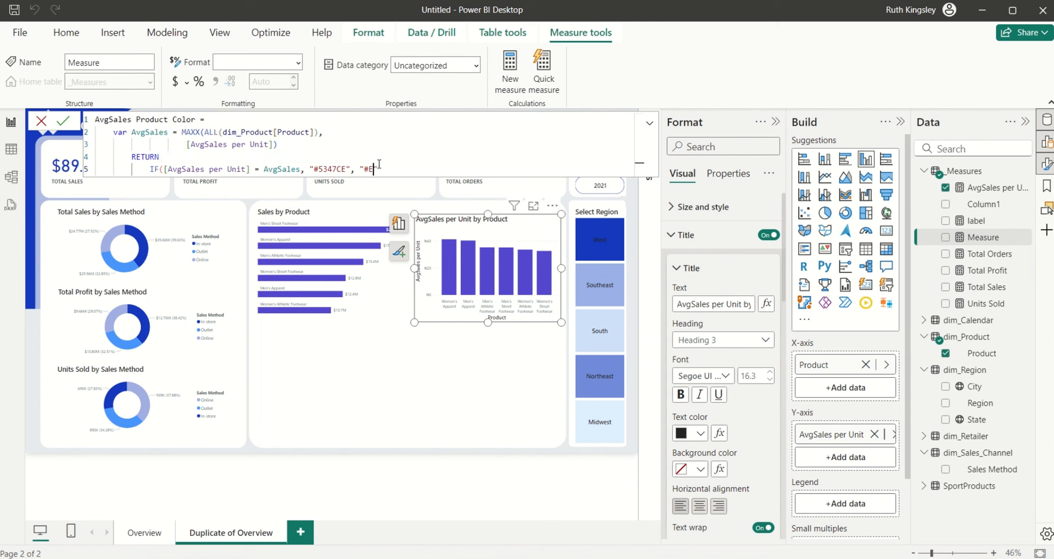
{"action": "type", "text": "BEBEF\""}
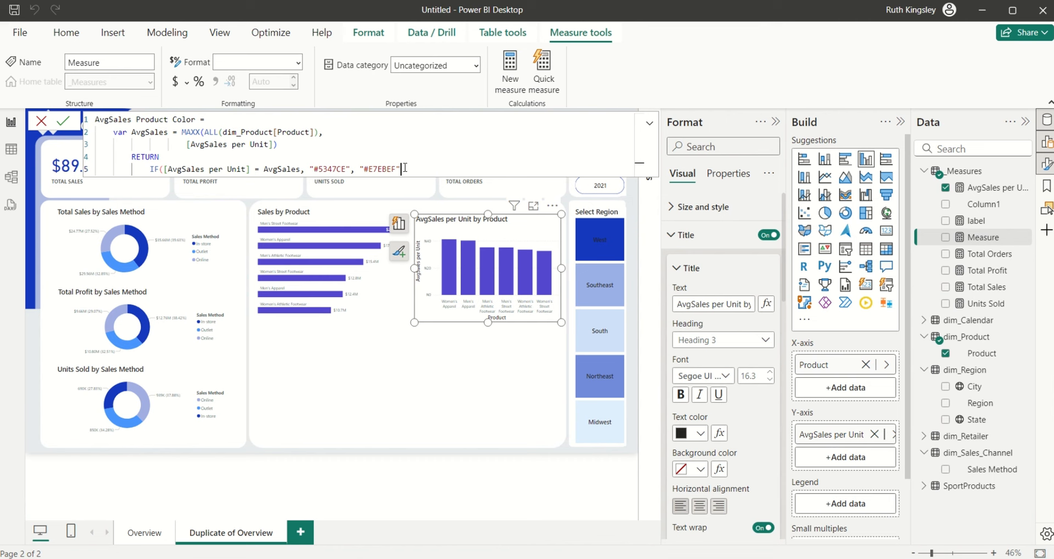
{"action": "type", "text": ")"}
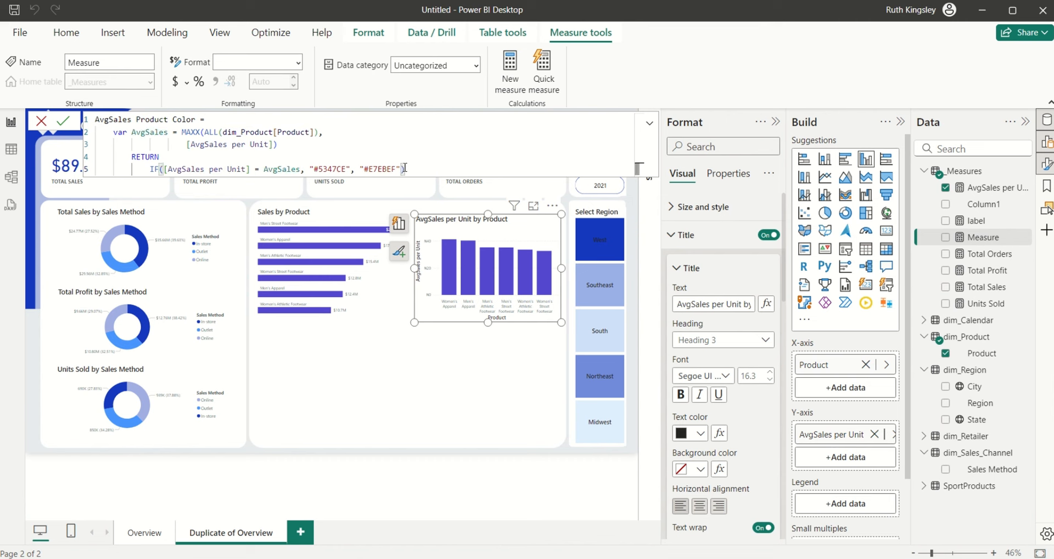
{"action": "key", "text": "Return"}
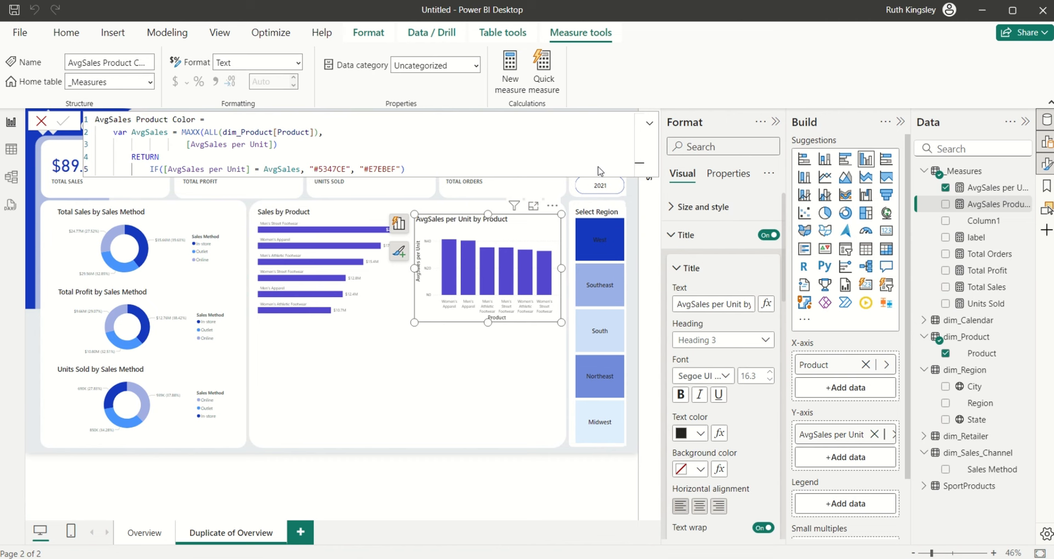
- Apply conditional formatting to the AvgSales per Unit chart's column colour, using the Field value style based on AvgSales Product Color
{"action": "left_click", "coordinate": [652, 230]}
{"action": "left_click", "coordinate": [519, 240]}
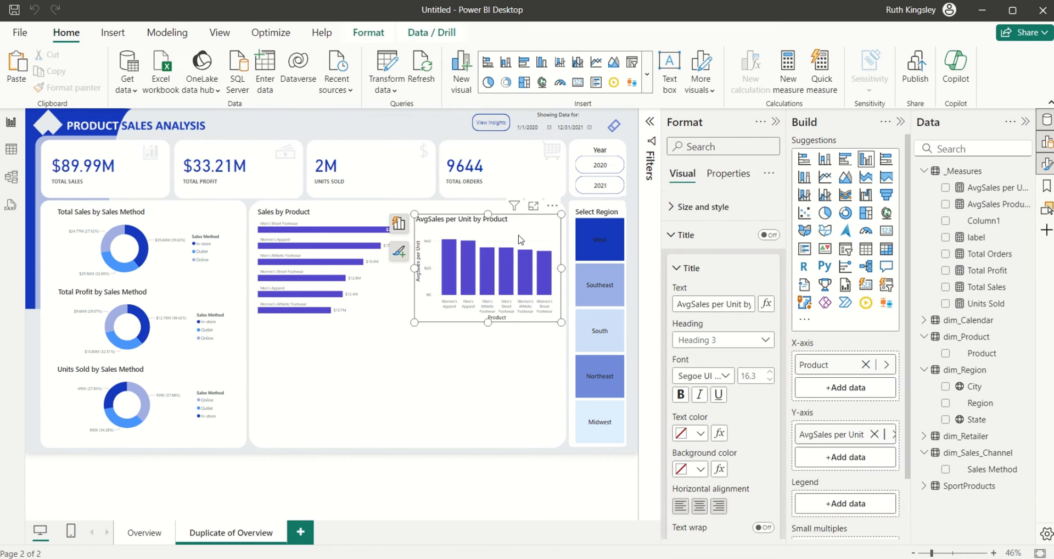
{"action": "scroll", "coordinate": [710, 390], "scroll_direction": "down", "scroll_amount": 5}
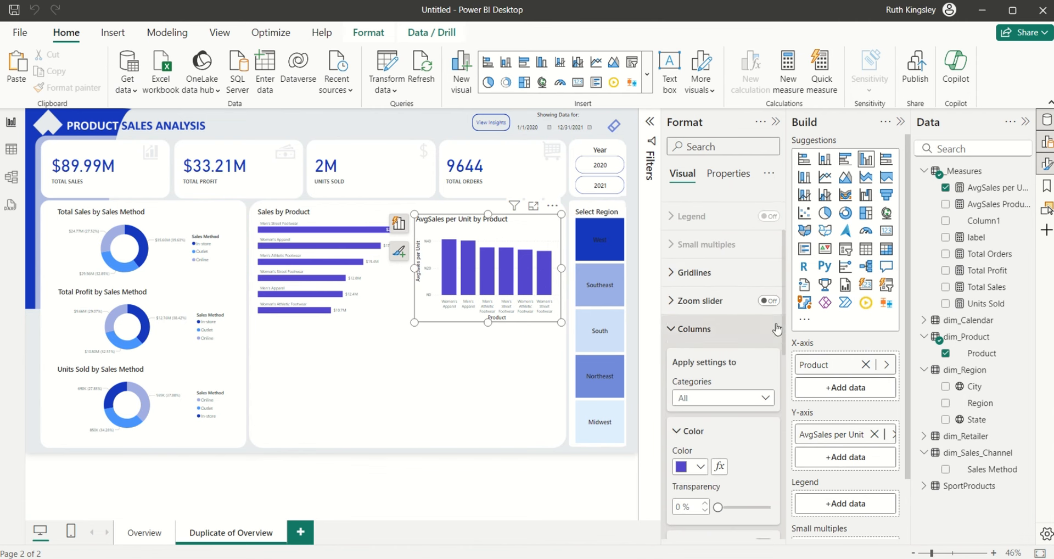
{"action": "left_click_drag", "start_coordinate": [785, 318], "coordinate": [787, 370]}
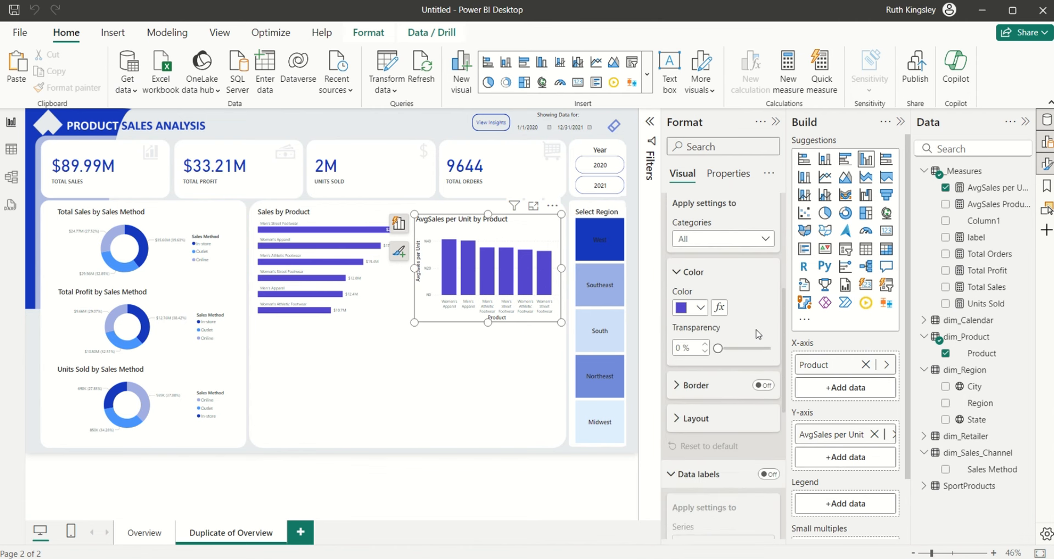
{"action": "left_click", "coordinate": [719, 308]}
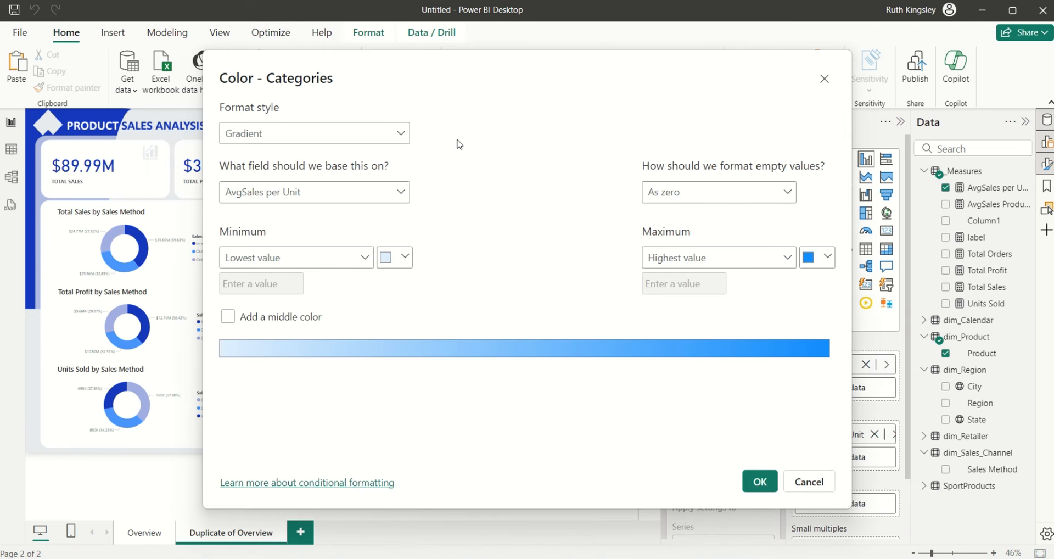
{"action": "left_click", "coordinate": [402, 138]}
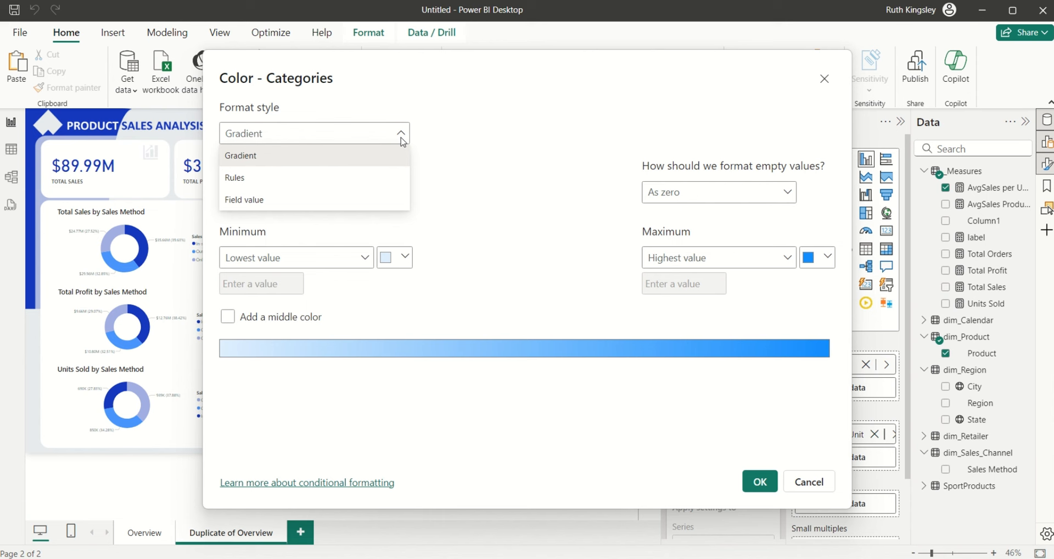
{"action": "left_click", "coordinate": [273, 201]}
{"action": "left_click", "coordinate": [327, 194]}
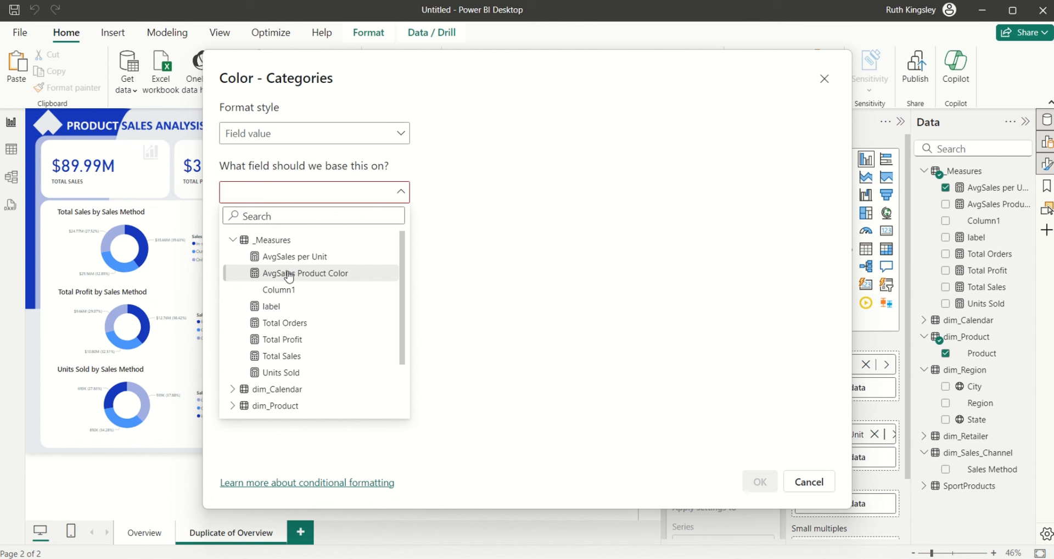
{"action": "left_click", "coordinate": [289, 273]}
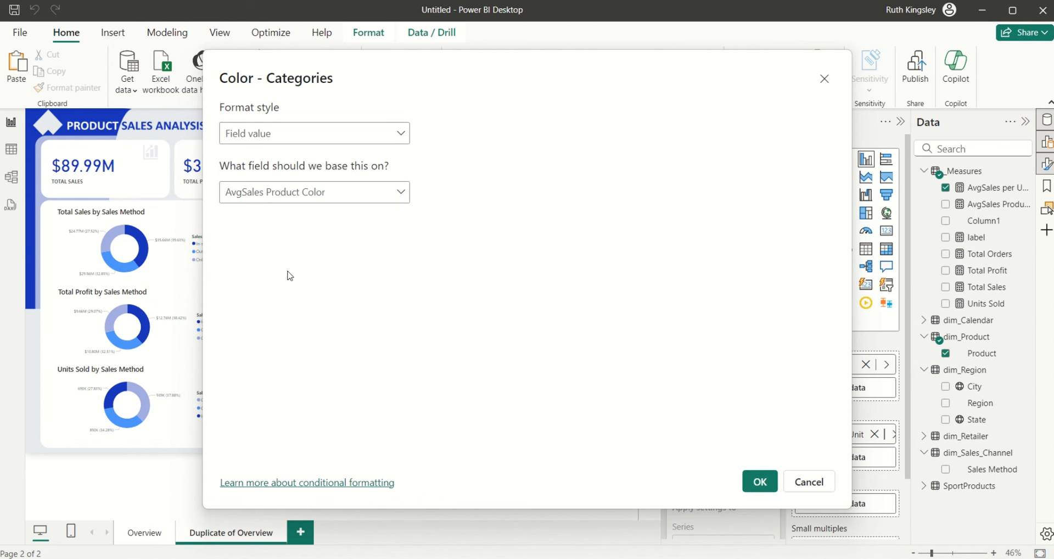
{"action": "left_click", "coordinate": [759, 481]}
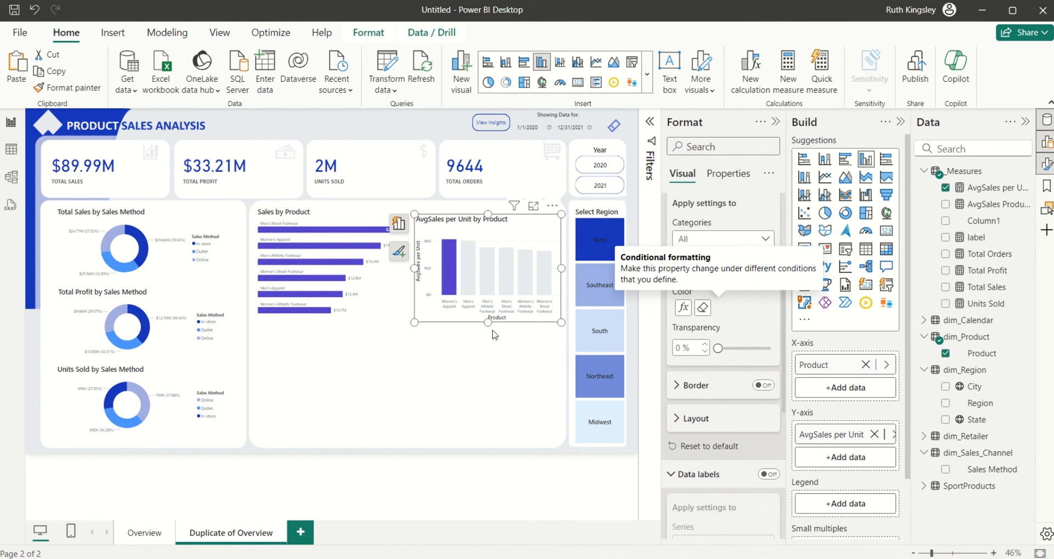
{"action": "mouse_move", "coordinate": [457, 269]}
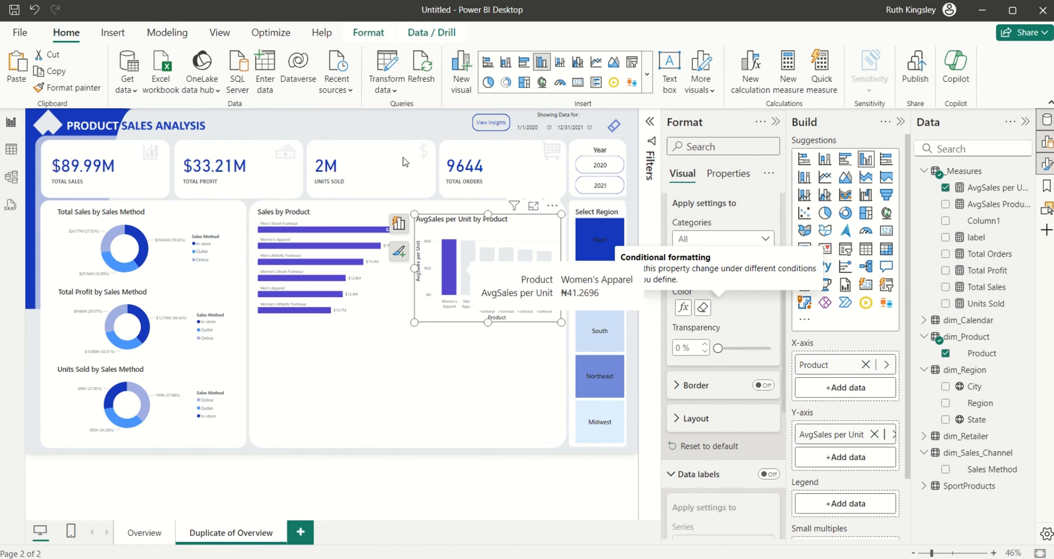
{"action": "left_click", "coordinate": [389, 127]}
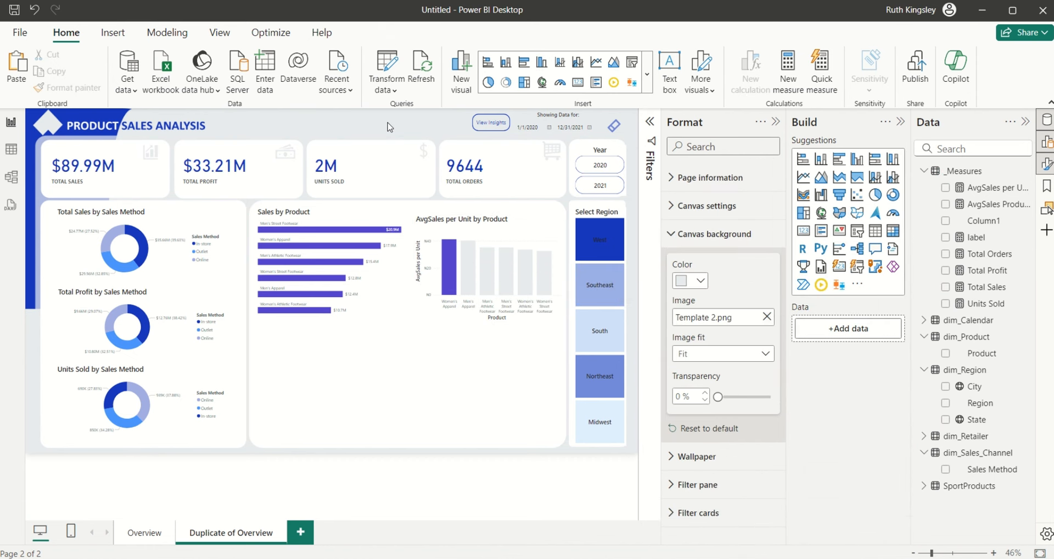
- Turn off the X-axis and Y-axis titles of the AvgSales per Unit by Product column chart
{"action": "left_click", "coordinate": [531, 227]}
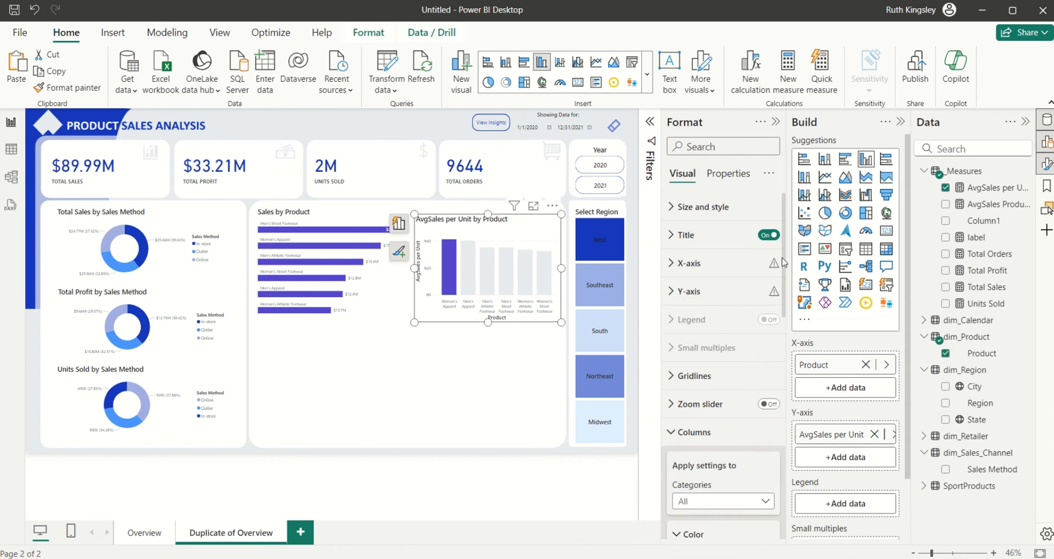
{"action": "left_click", "coordinate": [681, 263]}
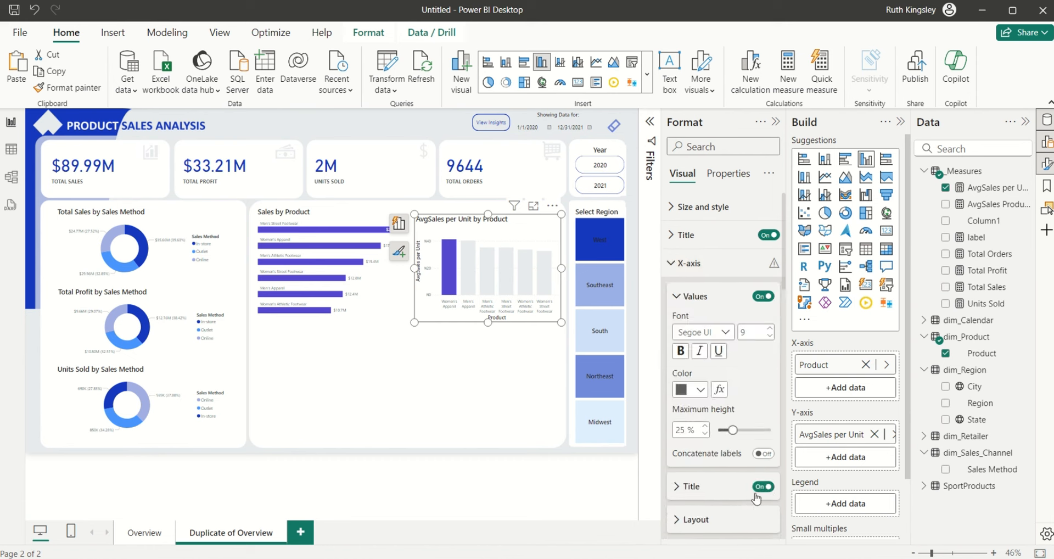
{"action": "left_click", "coordinate": [676, 266]}
{"action": "right_click", "coordinate": [672, 291]}
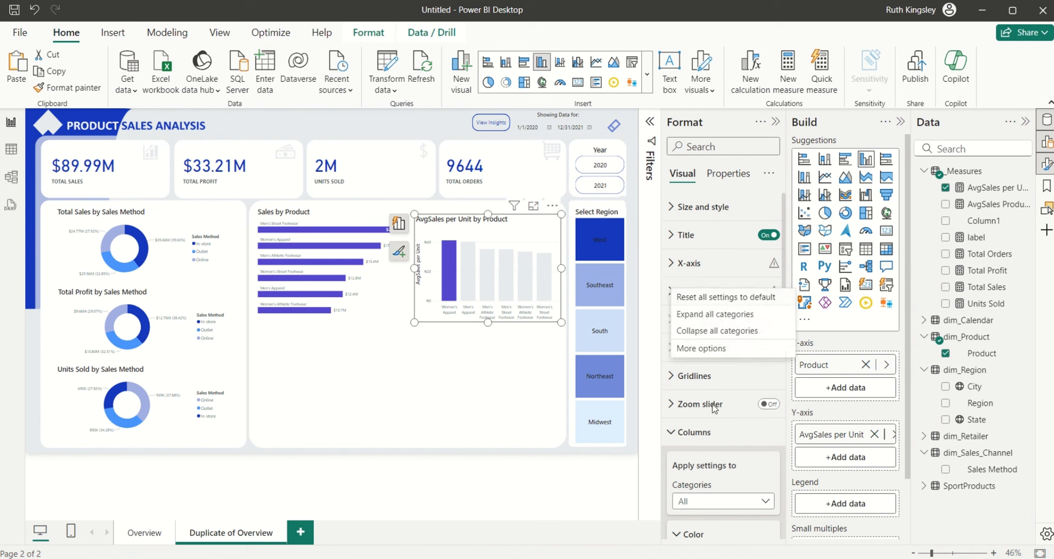
{"action": "left_click", "coordinate": [661, 372]}
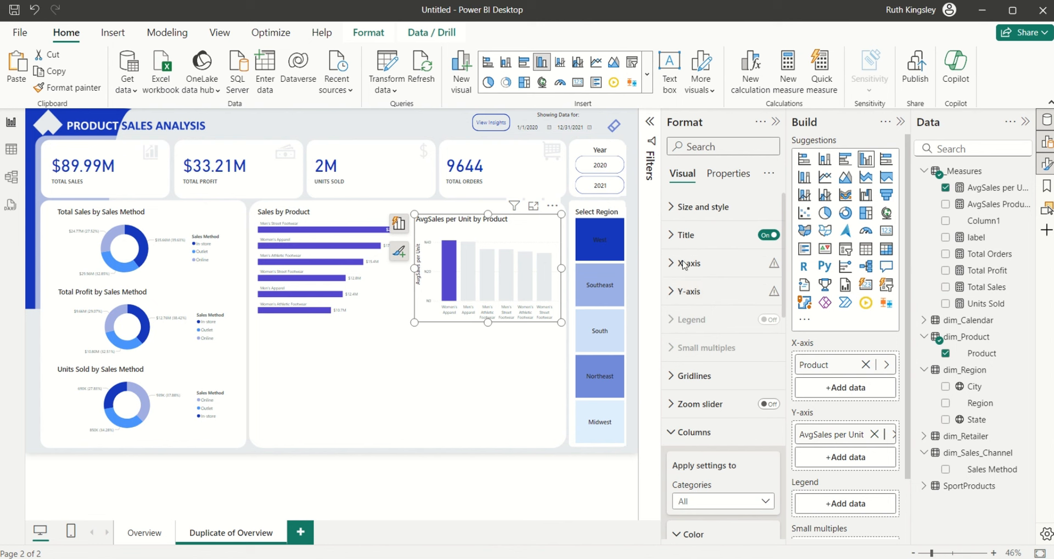
{"action": "left_click", "coordinate": [676, 291]}
{"action": "left_click", "coordinate": [765, 502]}
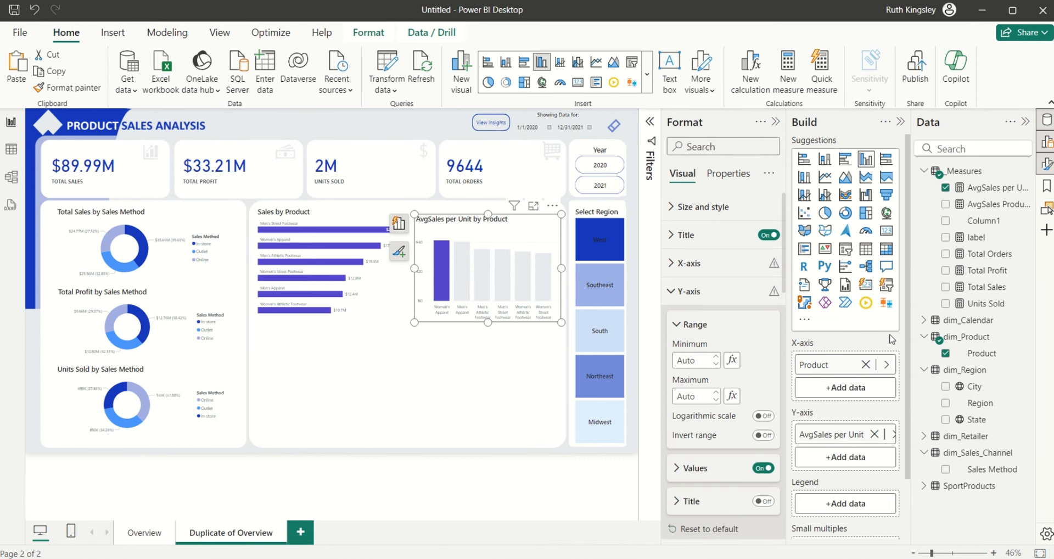
- Insert a decomposition tree below the Sales by Product chart and set Total Sales as the measure to analyze
{"action": "left_click", "coordinate": [462, 374]}
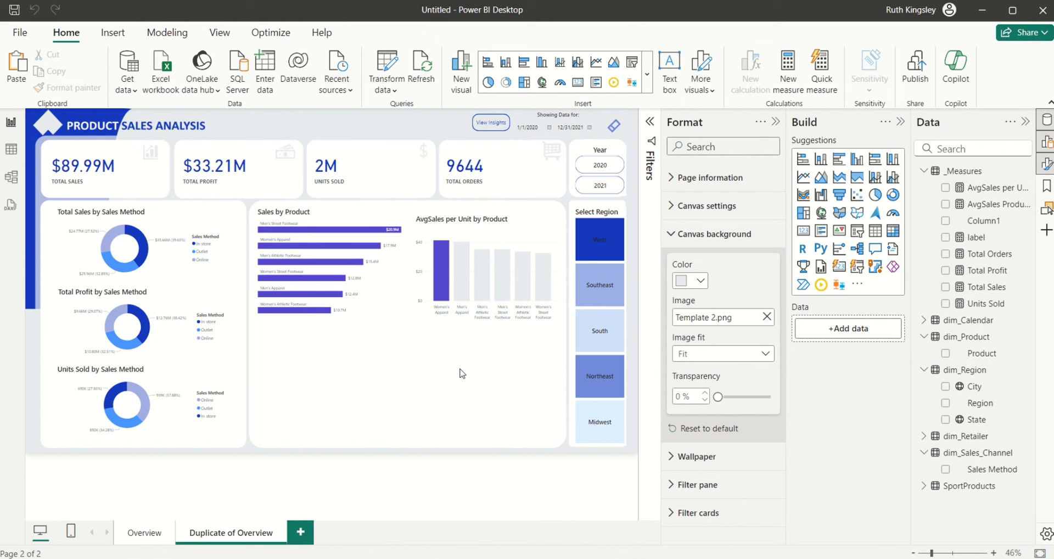
{"action": "left_click", "coordinate": [860, 252]}
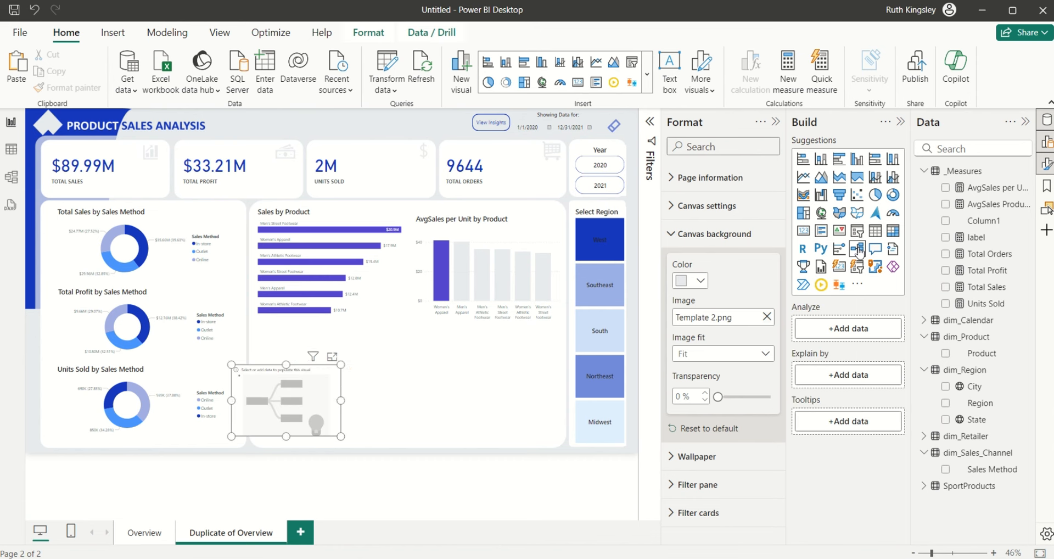
{"action": "left_click_drag", "start_coordinate": [285, 413], "coordinate": [337, 390]}
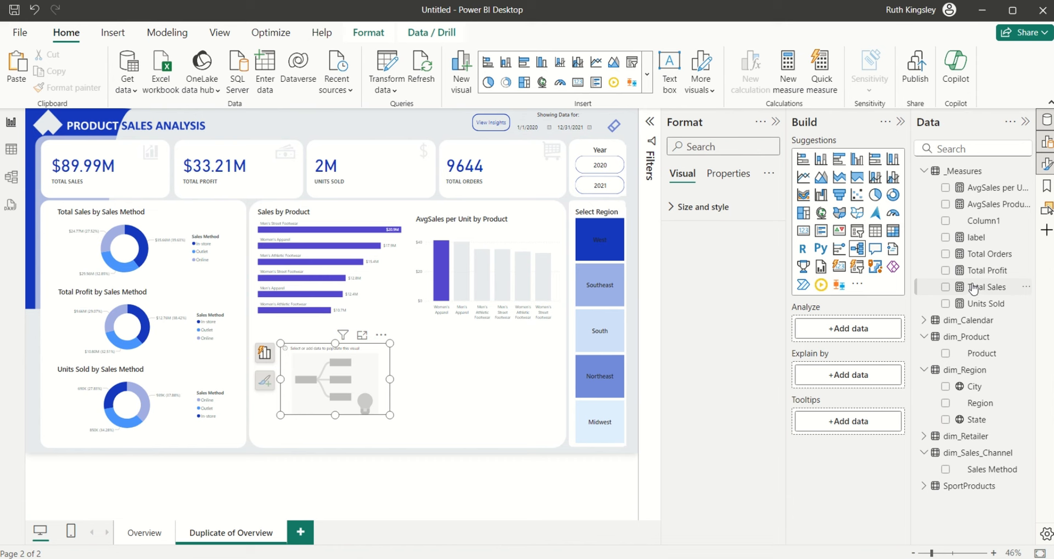
{"action": "left_click", "coordinate": [945, 290]}
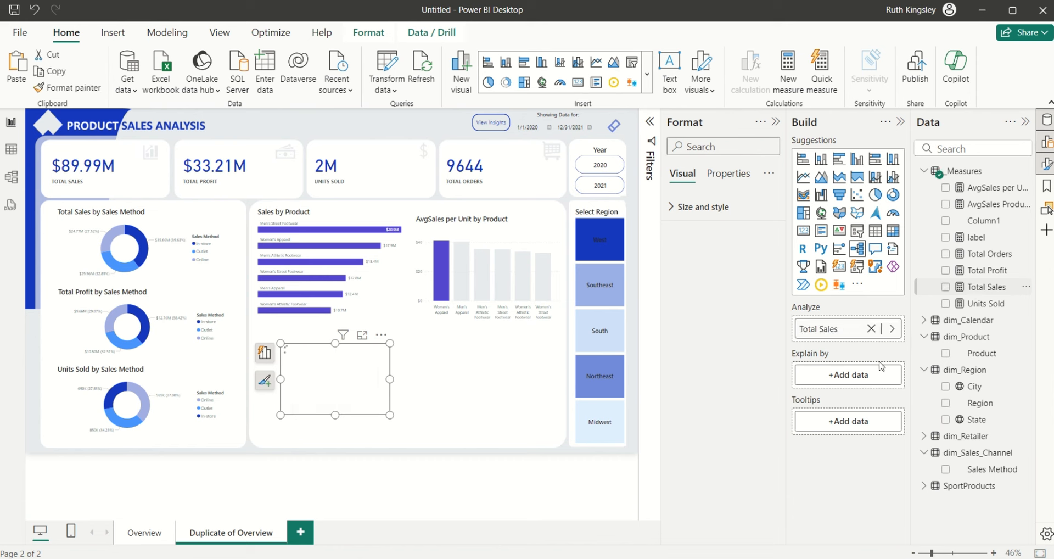
- Explain the decomposition tree by Retailer, Sales Method and Product, and enlarge it to span the empty area below both product charts
{"action": "left_click", "coordinate": [819, 378]}
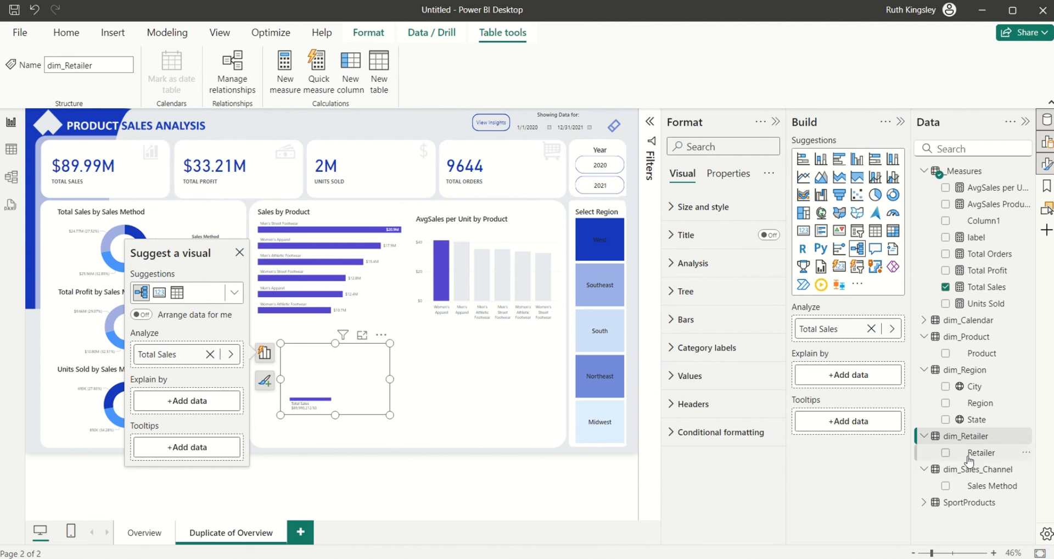
{"action": "left_click_drag", "start_coordinate": [967, 456], "coordinate": [857, 386]}
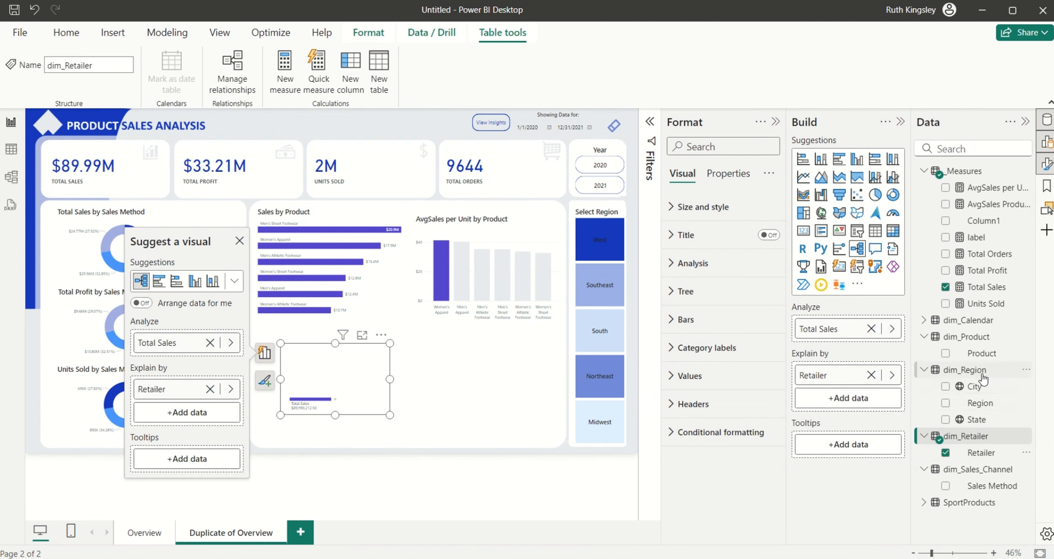
{"action": "left_click", "coordinate": [926, 371]}
{"action": "left_click_drag", "start_coordinate": [978, 441], "coordinate": [851, 398]}
{"action": "left_click_drag", "start_coordinate": [973, 357], "coordinate": [846, 424]}
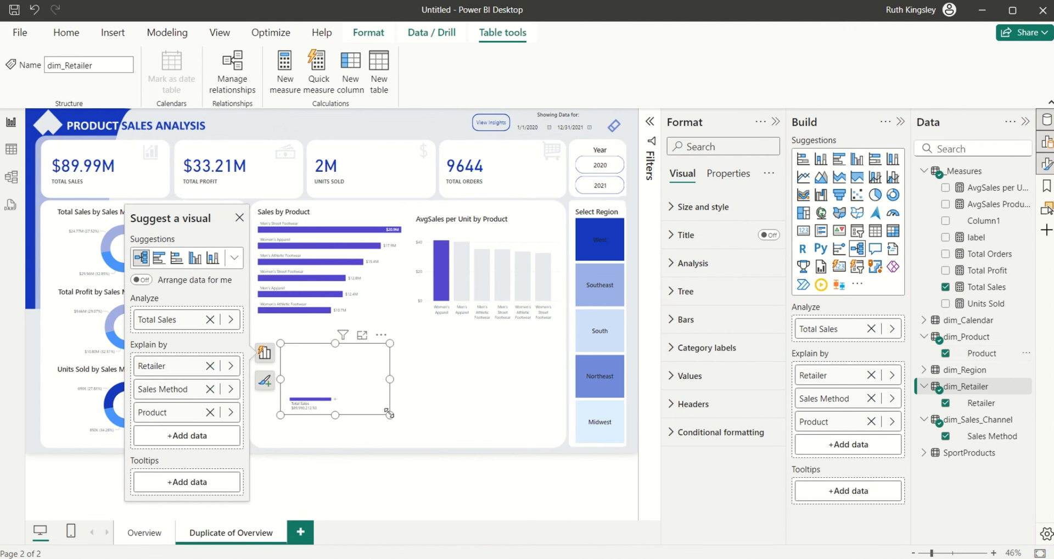
{"action": "left_click_drag", "start_coordinate": [389, 413], "coordinate": [551, 445]}
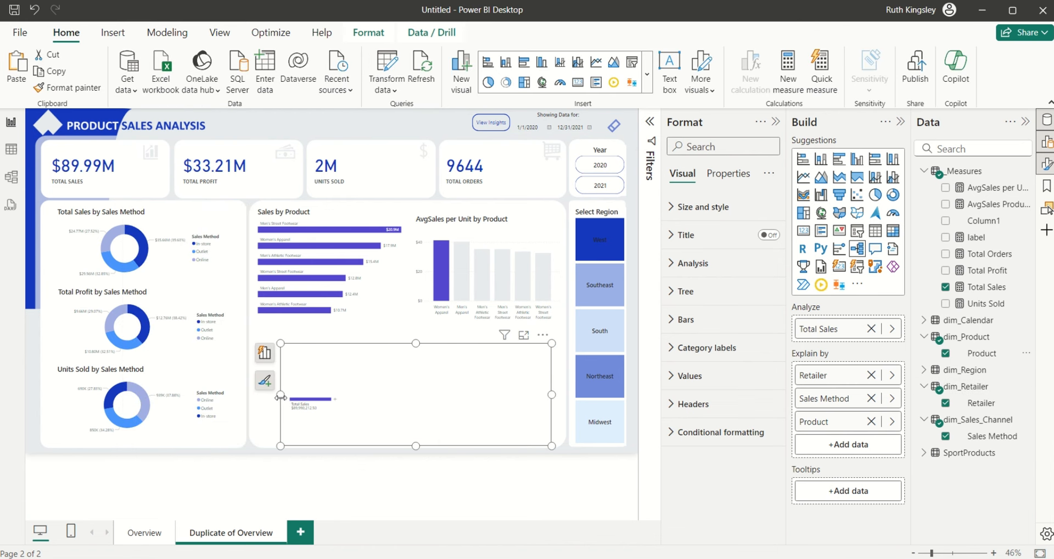
{"action": "left_click_drag", "start_coordinate": [279, 394], "coordinate": [263, 395]}
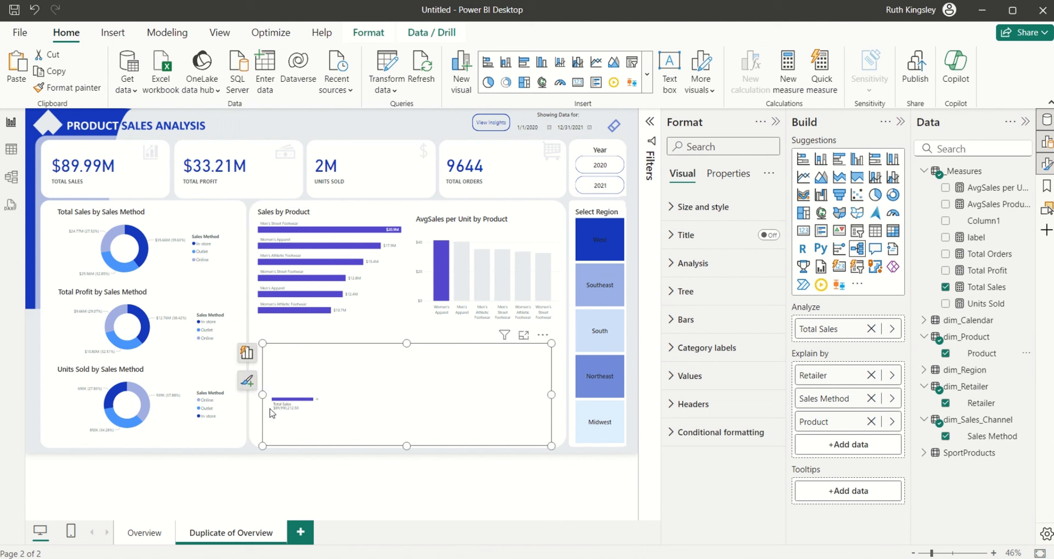
- Split Total Sales in the decomposition tree by Retailer, and split the West Gear branch by Sales Method
{"action": "mouse_move", "coordinate": [284, 412]}
{"action": "left_click", "coordinate": [318, 400]}
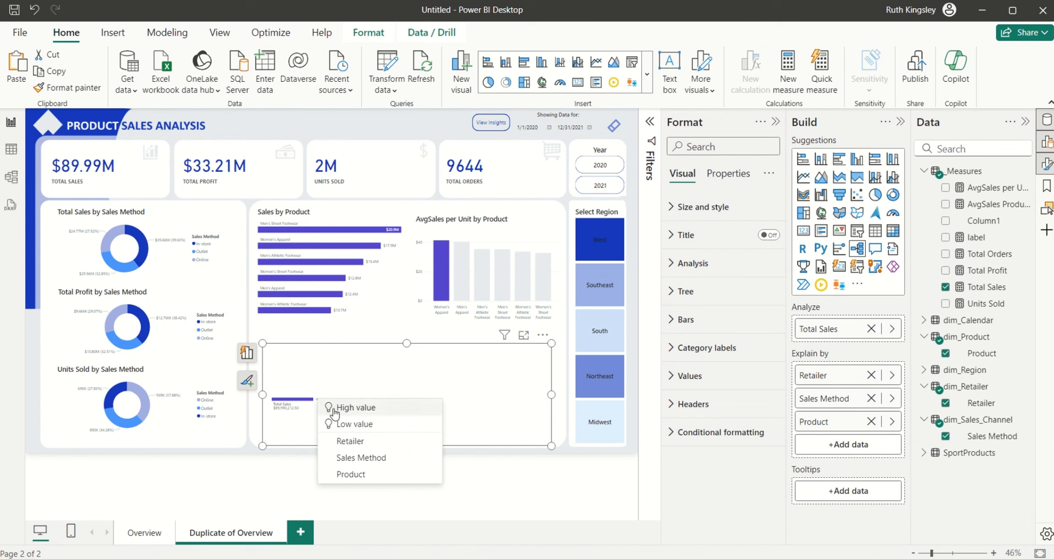
{"action": "left_click", "coordinate": [353, 441]}
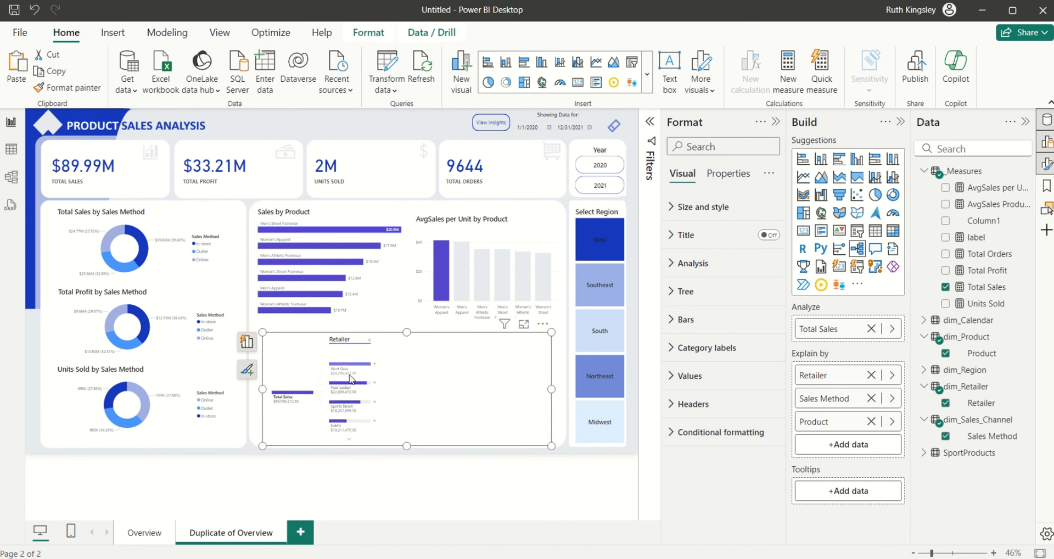
{"action": "mouse_move", "coordinate": [368, 369]}
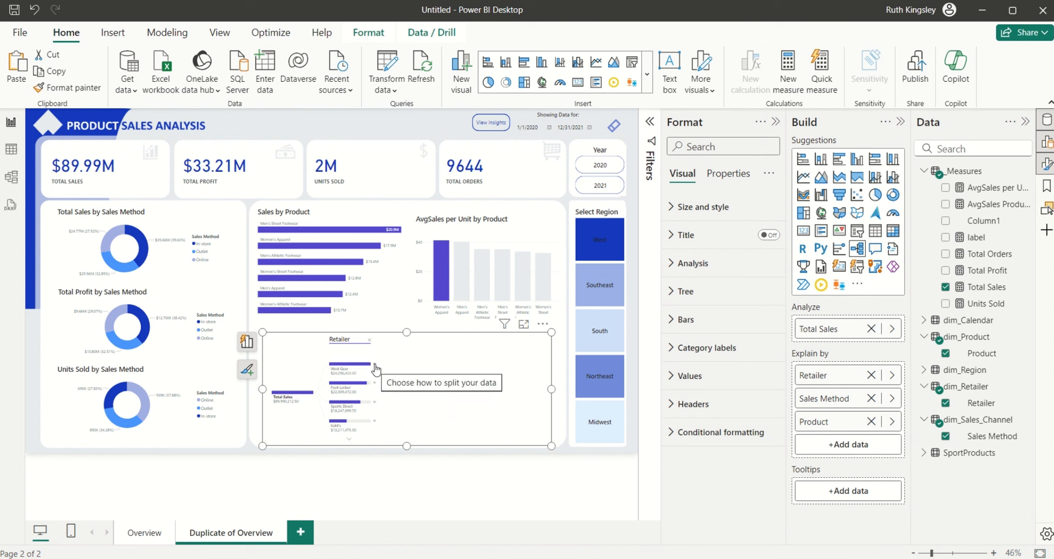
{"action": "left_click", "coordinate": [376, 367]}
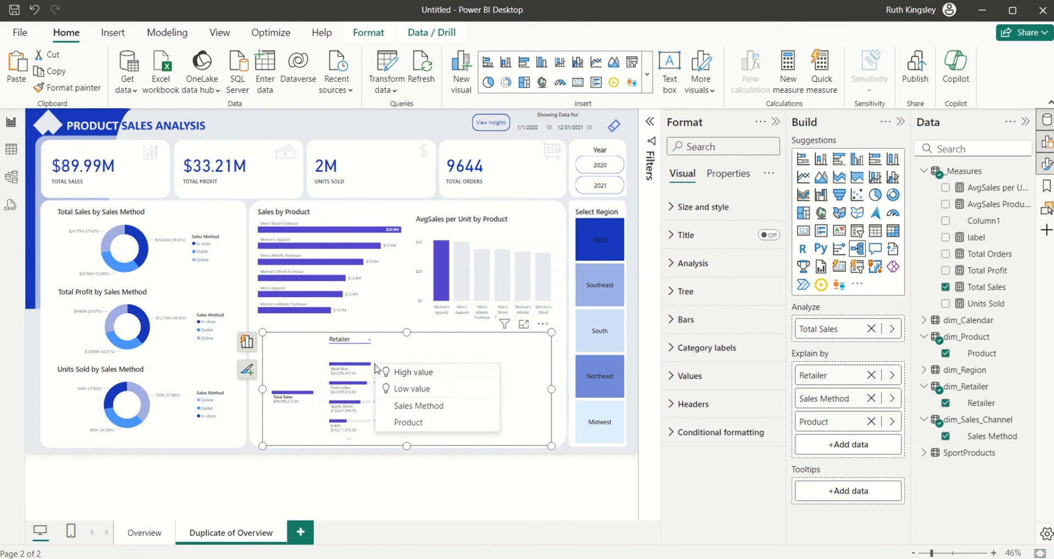
{"action": "left_click", "coordinate": [391, 406]}
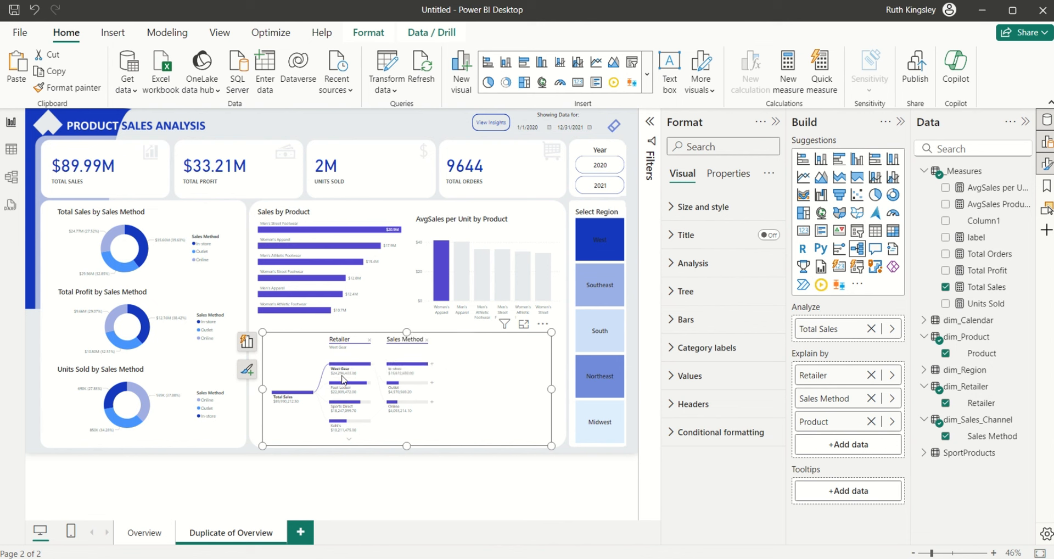
- Split the In-store branch of the decomposition tree by Product, and expand the Foot Locker retailer branch instead of West Gear
{"action": "left_click", "coordinate": [433, 367]}
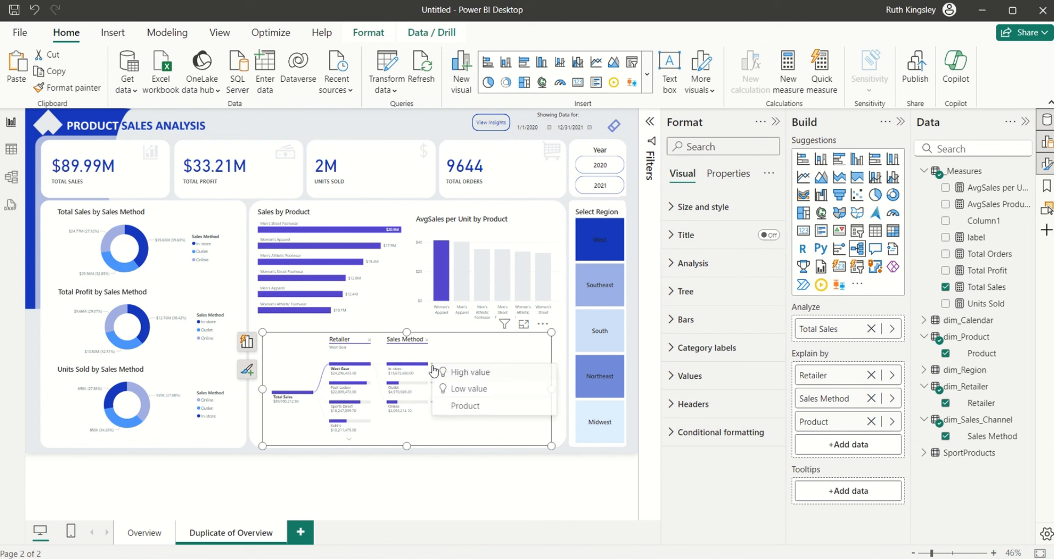
{"action": "left_click", "coordinate": [451, 407]}
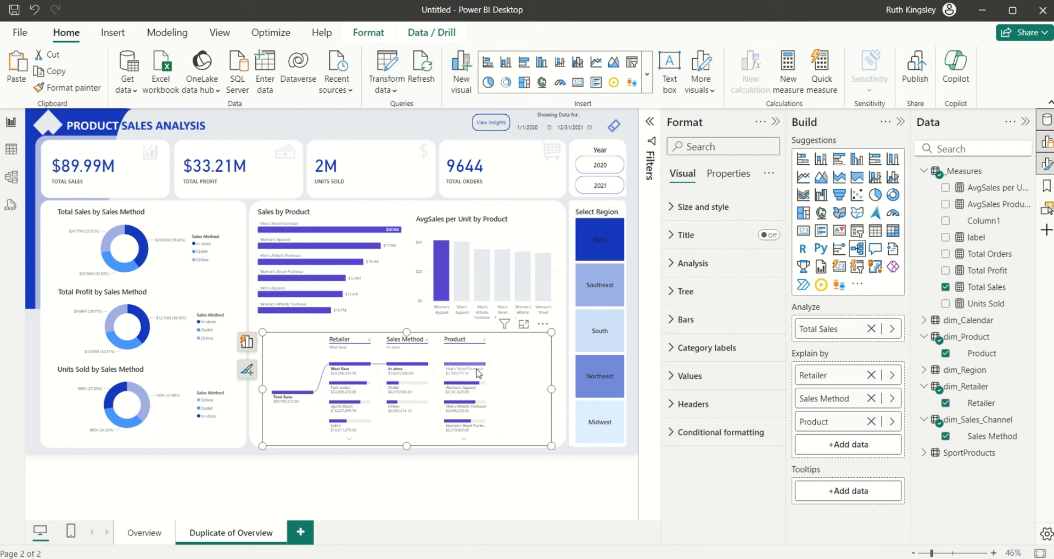
{"action": "mouse_move", "coordinate": [473, 374]}
{"action": "mouse_move", "coordinate": [367, 387]}
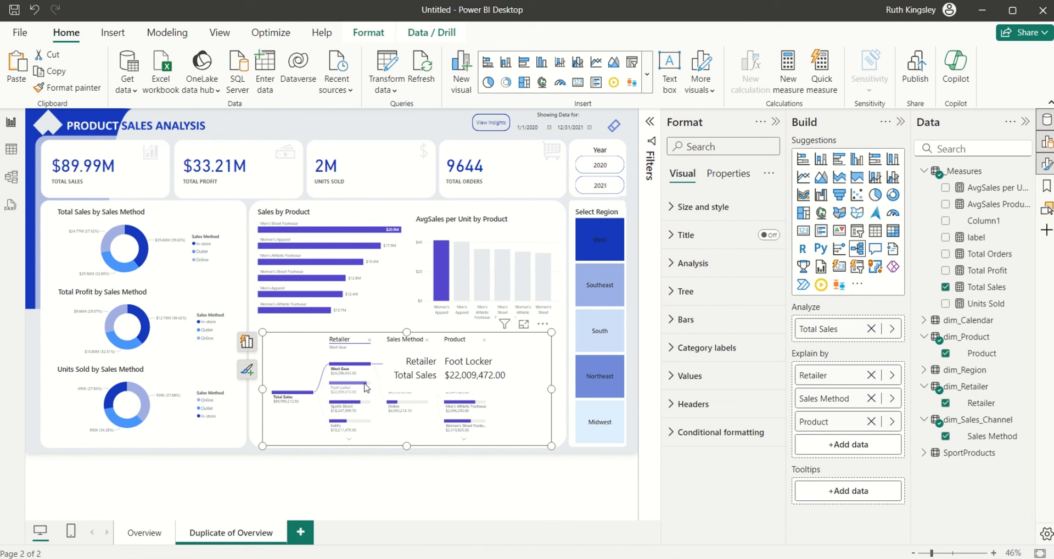
{"action": "left_click", "coordinate": [367, 388]}
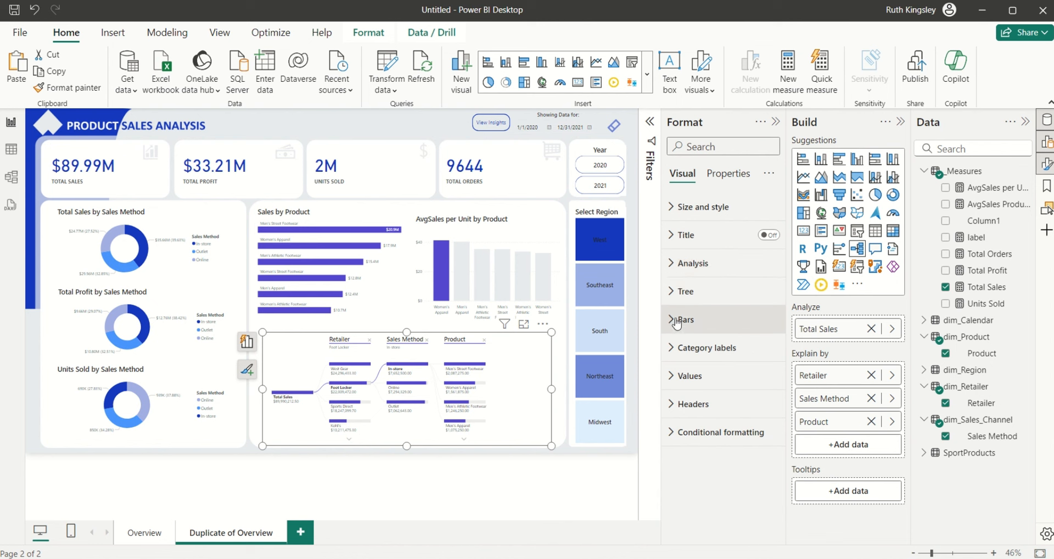
- Turn on the decomposition tree's title as "Retailer Sales Decomposition" and rename the duplicated page as "Sales Analysis"
{"action": "left_click", "coordinate": [768, 238]}
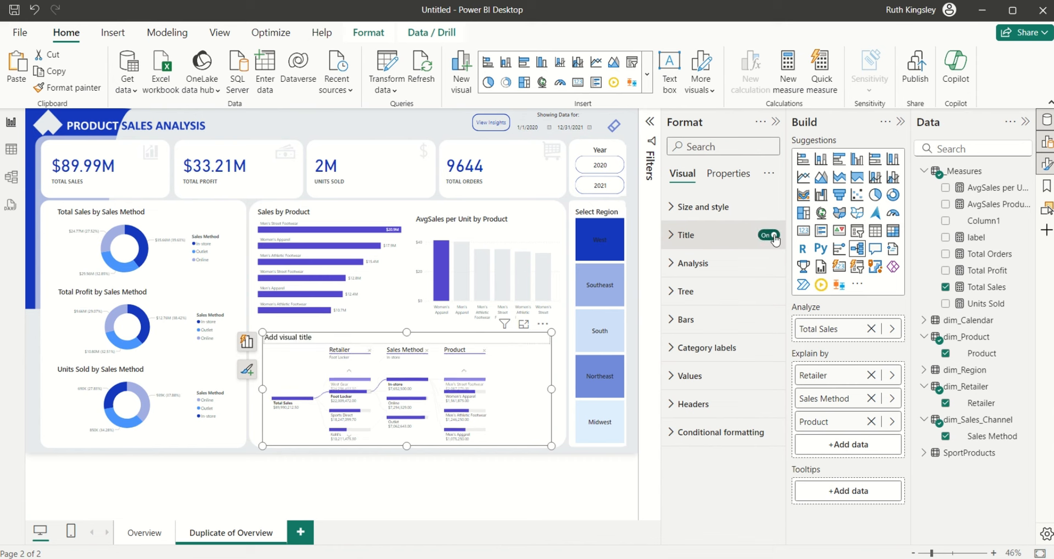
{"action": "left_click", "coordinate": [675, 241]}
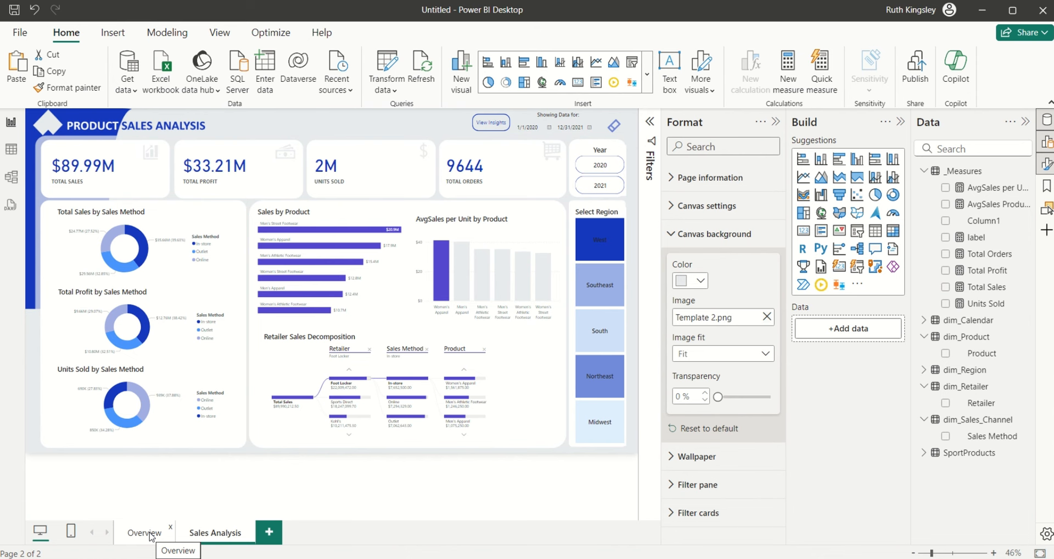
- Insert the left-arrow image on the Overview page, shrink it and place it just after the Product Sales Analysis heading
{"action": "left_click", "coordinate": [150, 535]}
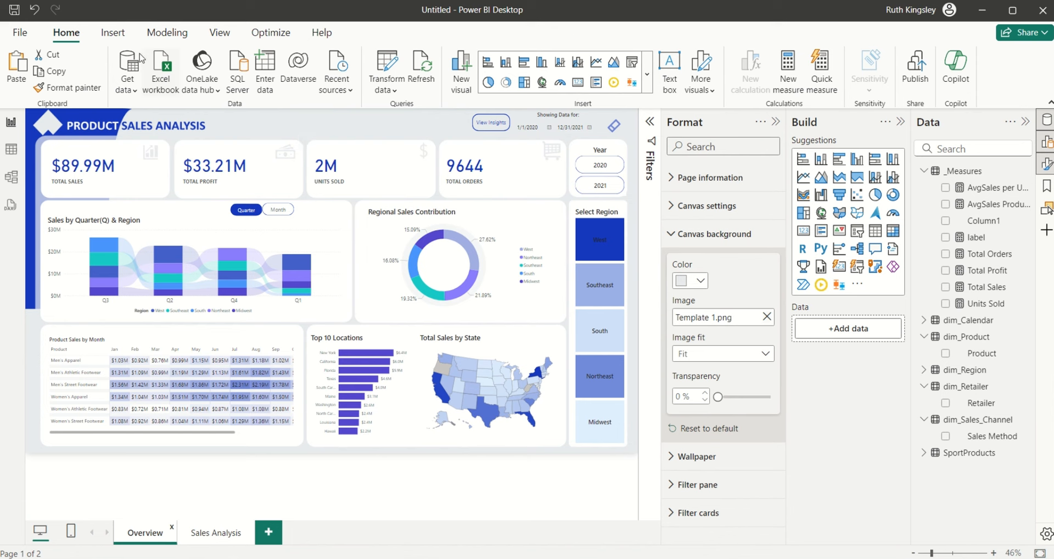
{"action": "left_click", "coordinate": [112, 32]}
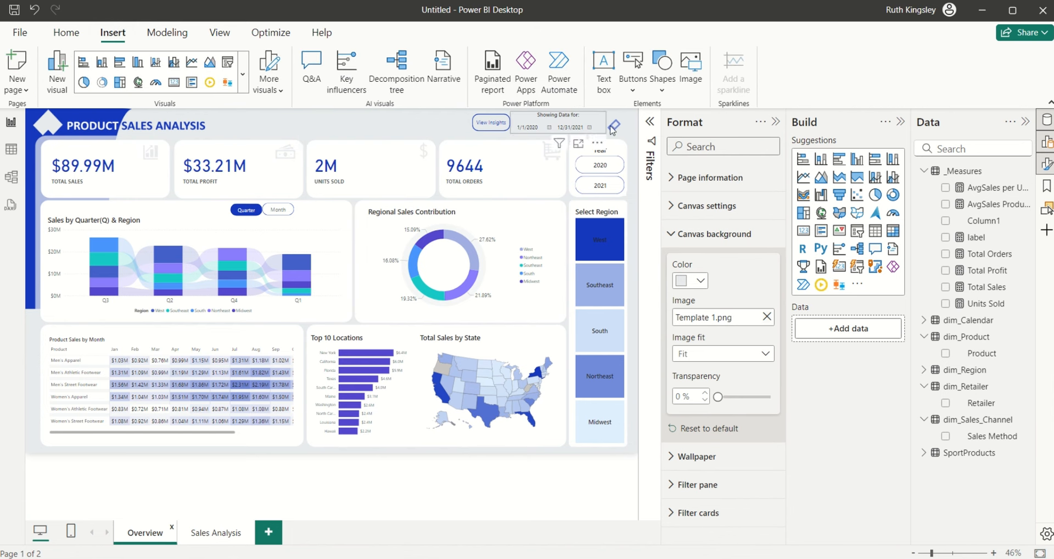
{"action": "left_click", "coordinate": [687, 86]}
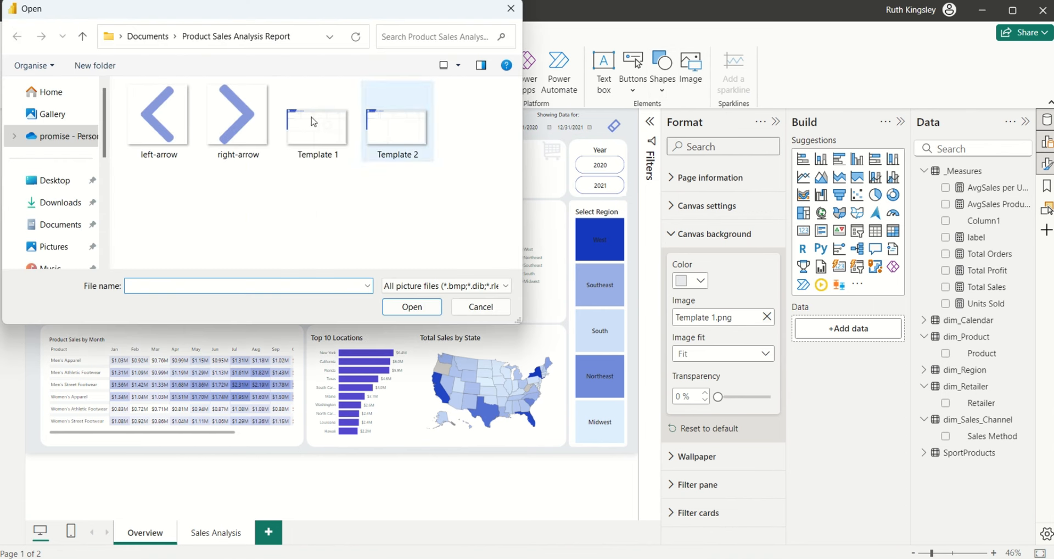
{"action": "left_click", "coordinate": [169, 129]}
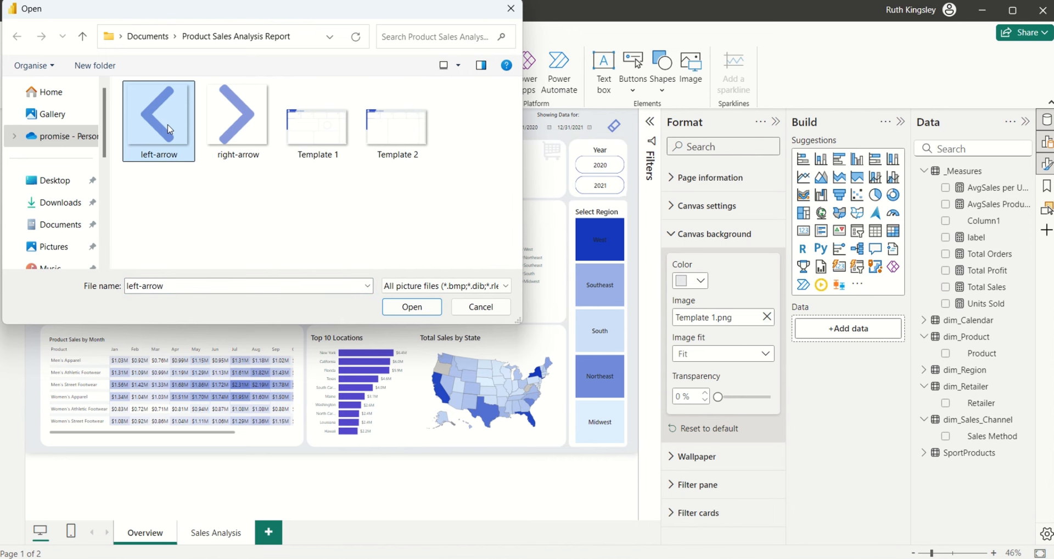
{"action": "left_click", "coordinate": [407, 314]}
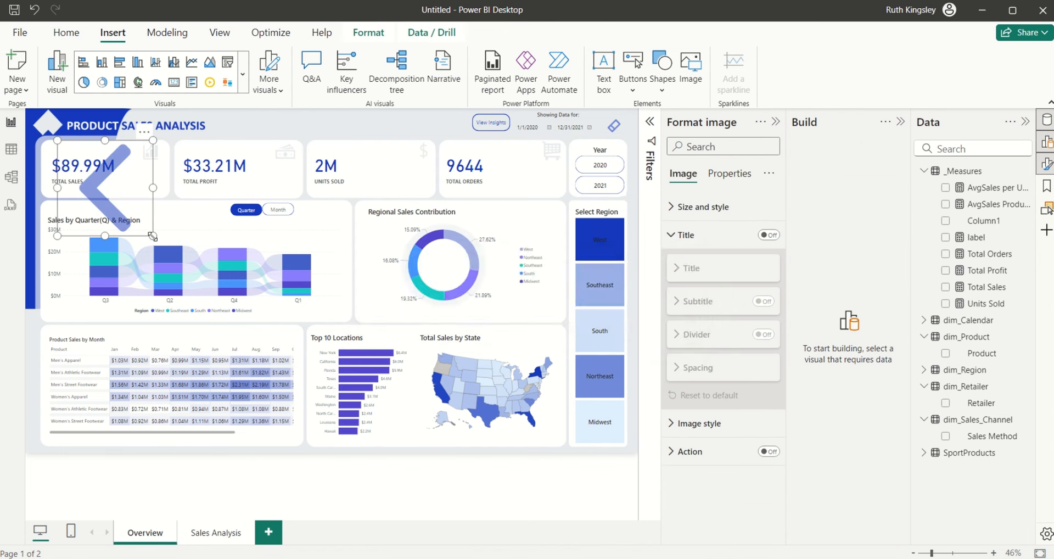
{"action": "left_click_drag", "start_coordinate": [152, 236], "coordinate": [223, 131]}
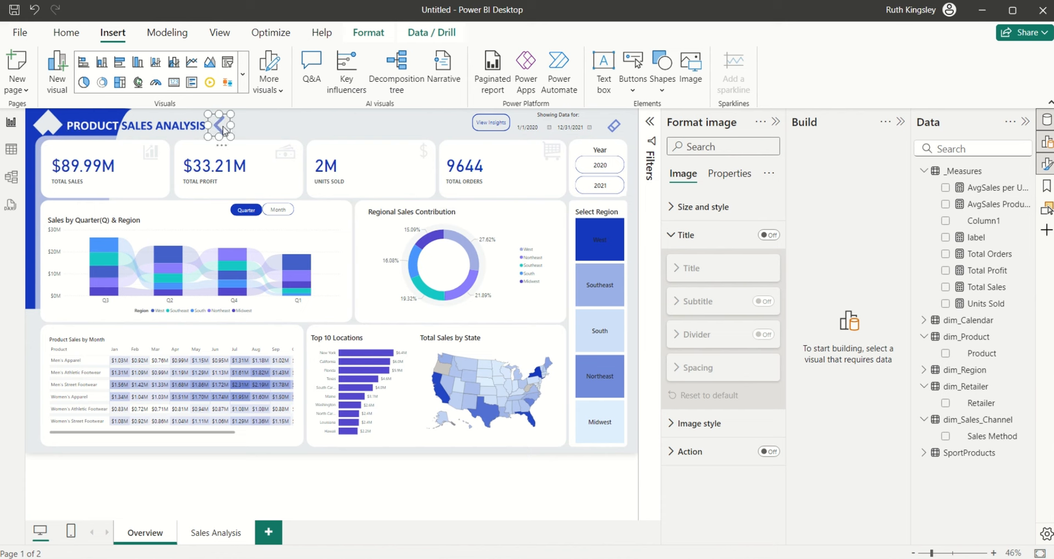
{"action": "left_click", "coordinate": [422, 121]}
- Insert the right-arrow image on the Overview page, shrink it and align it directly beside the left arrow
{"action": "left_click", "coordinate": [691, 71]}
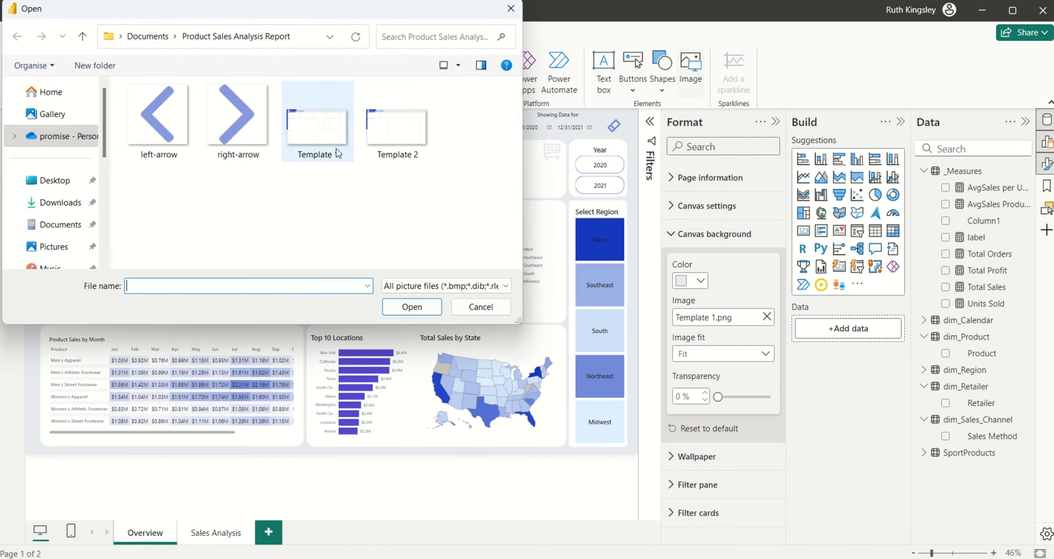
{"action": "left_click", "coordinate": [244, 132]}
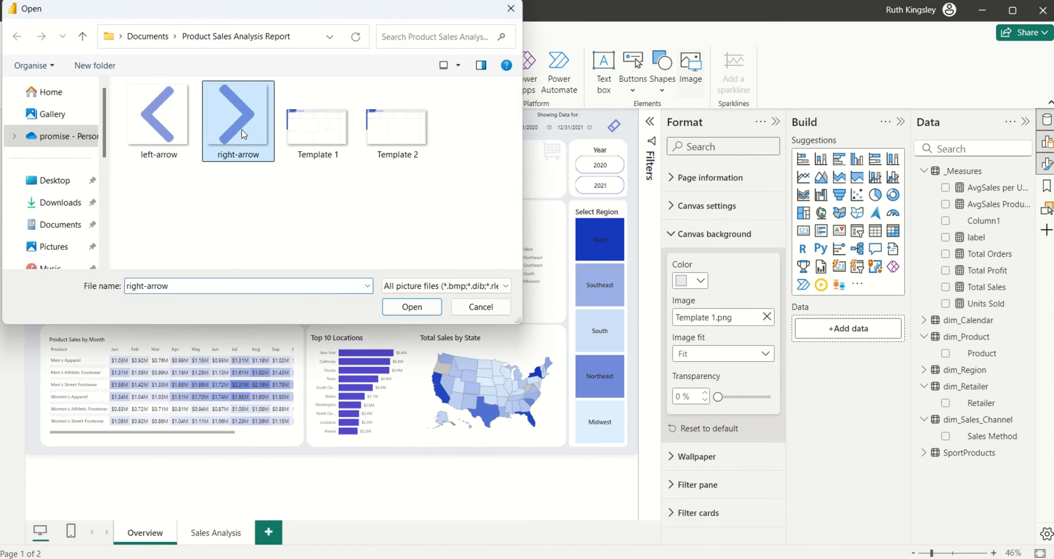
{"action": "left_click", "coordinate": [406, 314]}
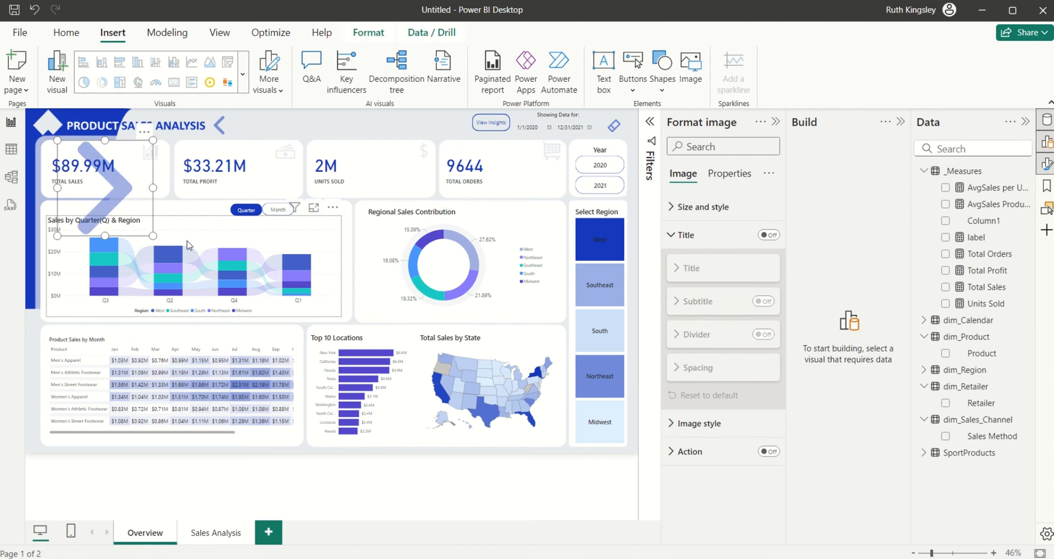
{"action": "left_click_drag", "start_coordinate": [153, 236], "coordinate": [242, 134]}
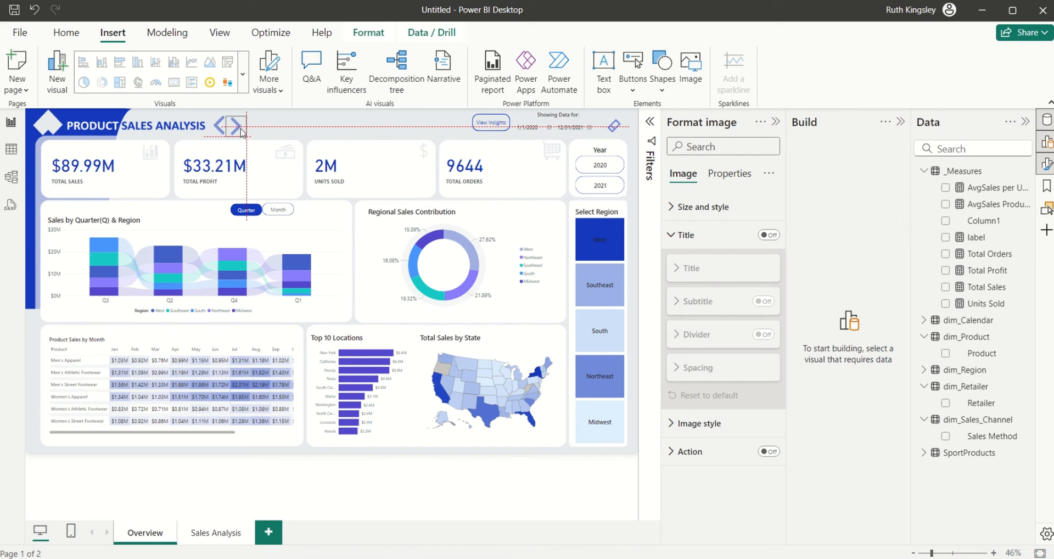
{"action": "left_click_drag", "start_coordinate": [242, 133], "coordinate": [242, 133]}
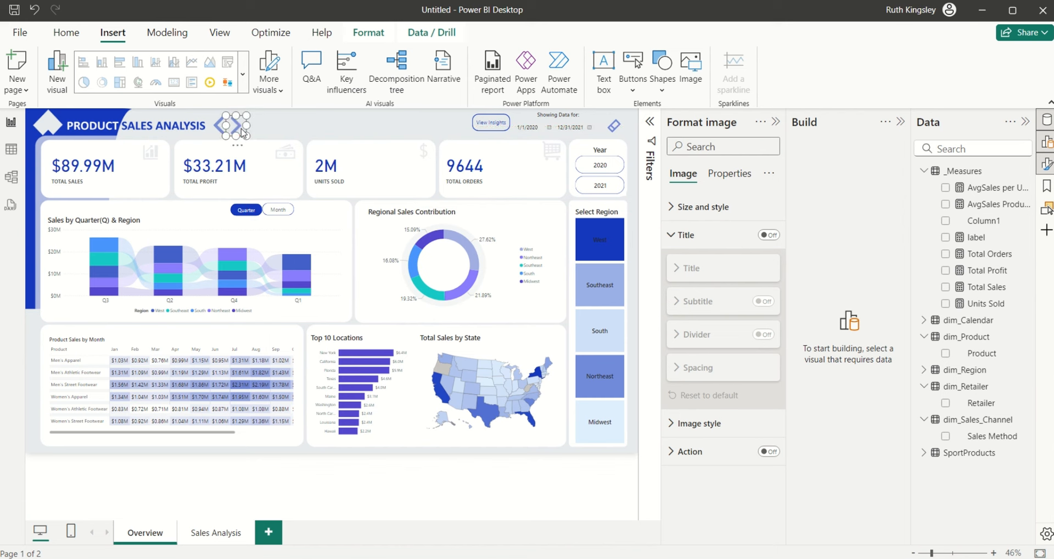
{"action": "left_click", "coordinate": [302, 119]}
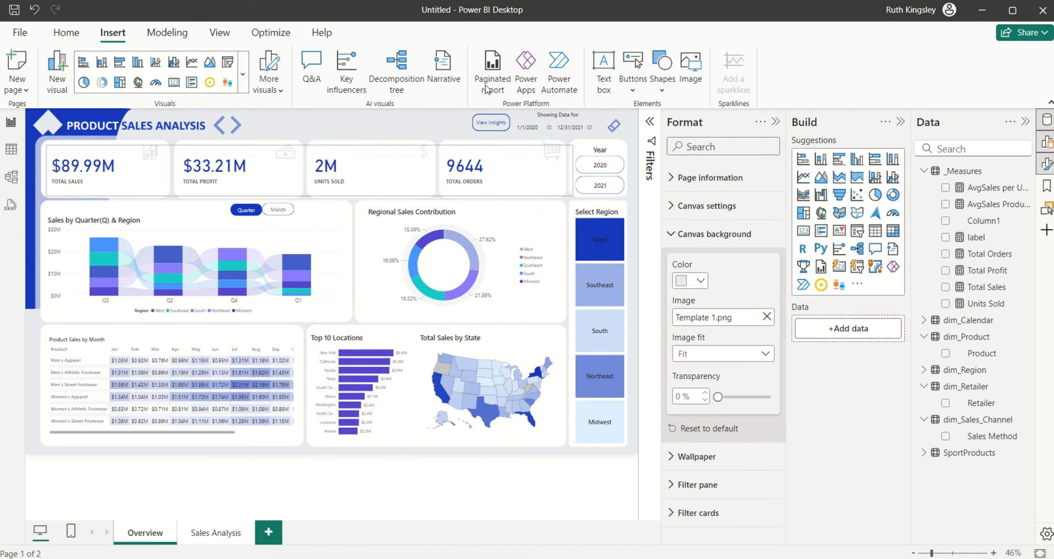
- Add a bookmark of the Overview page and name it "Sales Analysis"
{"action": "left_click", "coordinate": [1047, 186]}
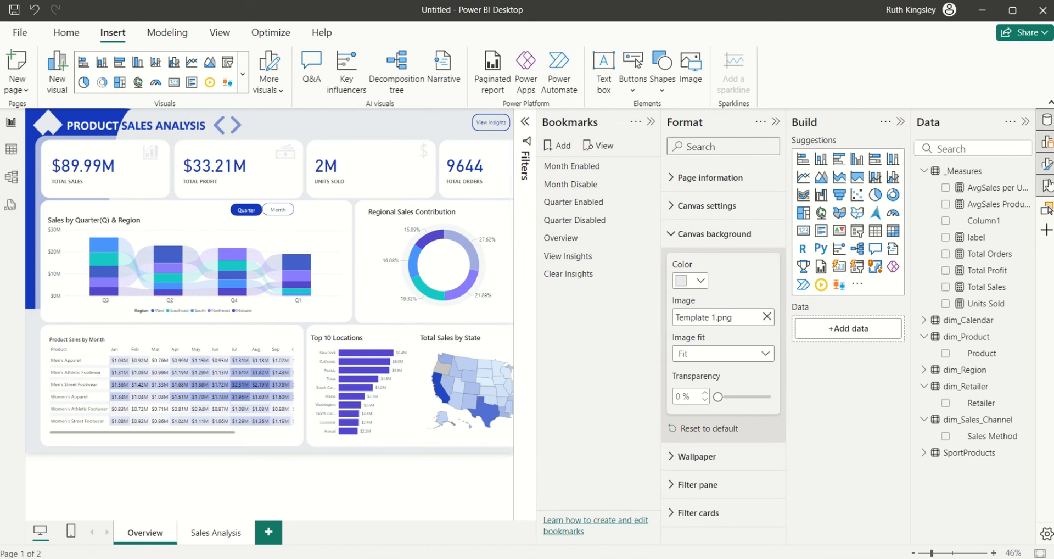
{"action": "left_click", "coordinate": [564, 146]}
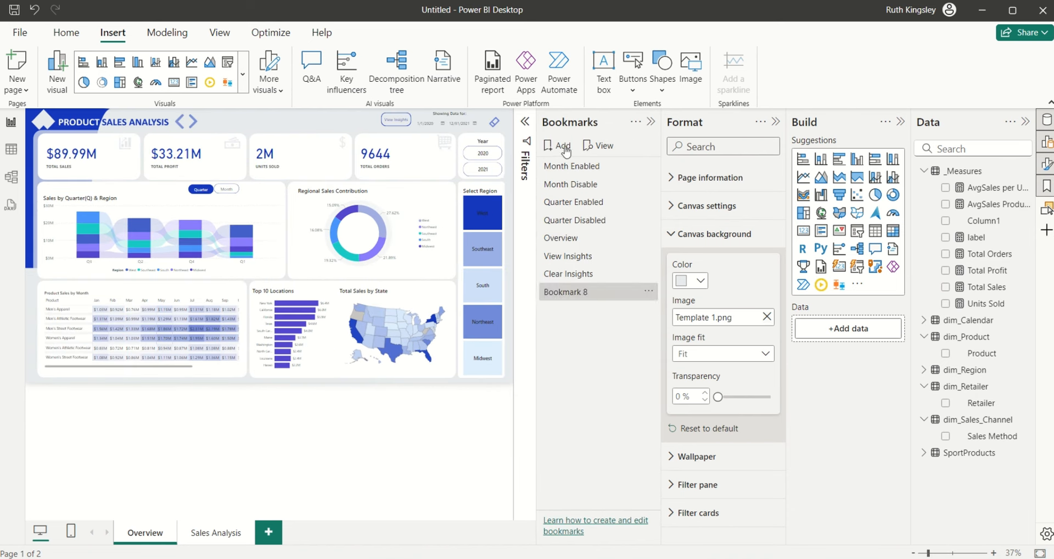
{"action": "double_click", "coordinate": [593, 292]}
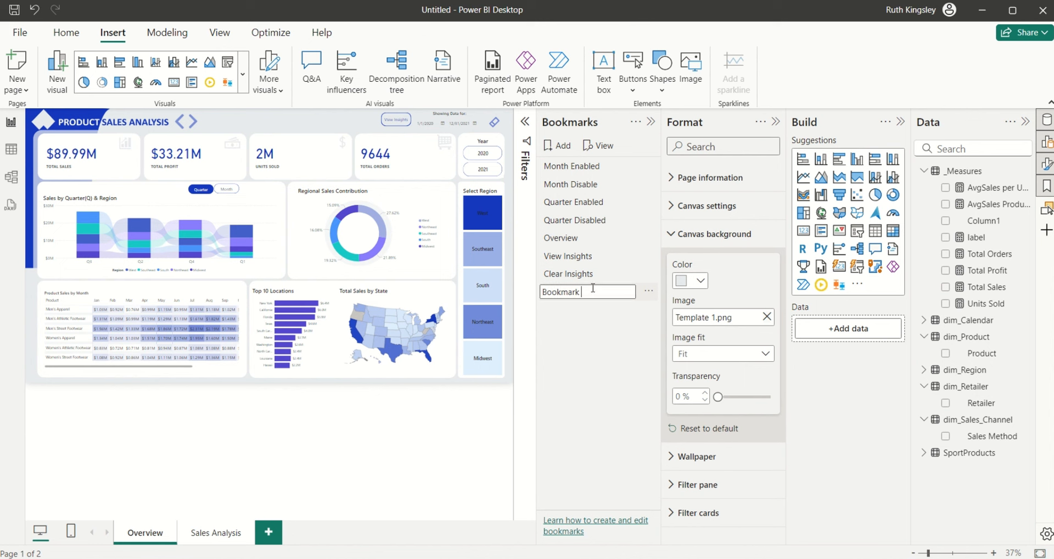
{"action": "key", "text": "BackSpace"}
{"action": "key", "text": "BackSpace"}
{"action": "key", "text": "BackSpace"}
{"action": "key", "text": "BackSpace"}
{"action": "key", "text": "BackSpace"}
{"action": "key", "text": "BackSpace"}
{"action": "key", "text": "BackSpace"}
{"action": "type", "text": "Sales Analys"}
{"action": "type", "text": "is"}
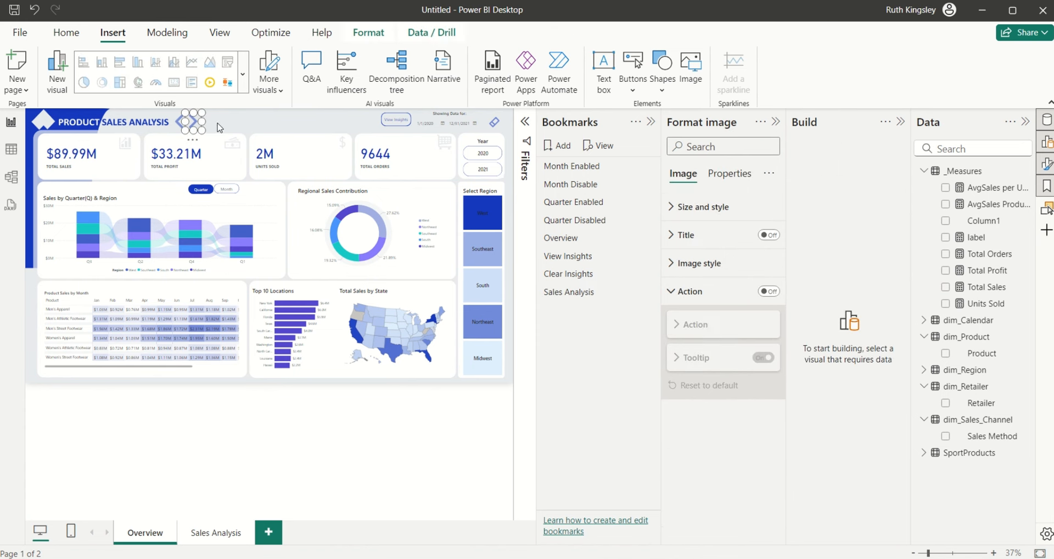
- Turn on the right arrow's action with type Page navigation and destination Sales Analysis
{"action": "left_click", "coordinate": [232, 119]}
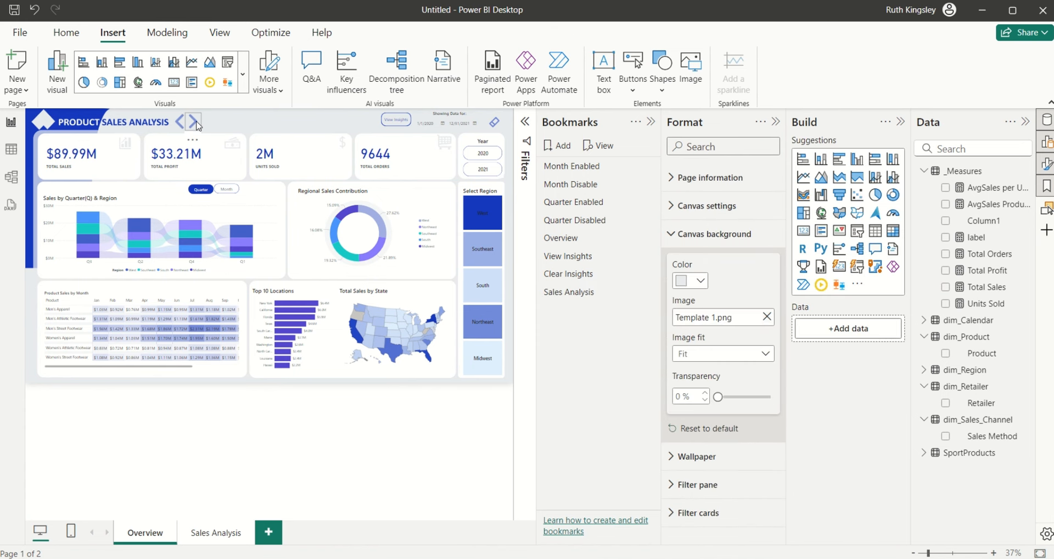
{"action": "left_click", "coordinate": [201, 124]}
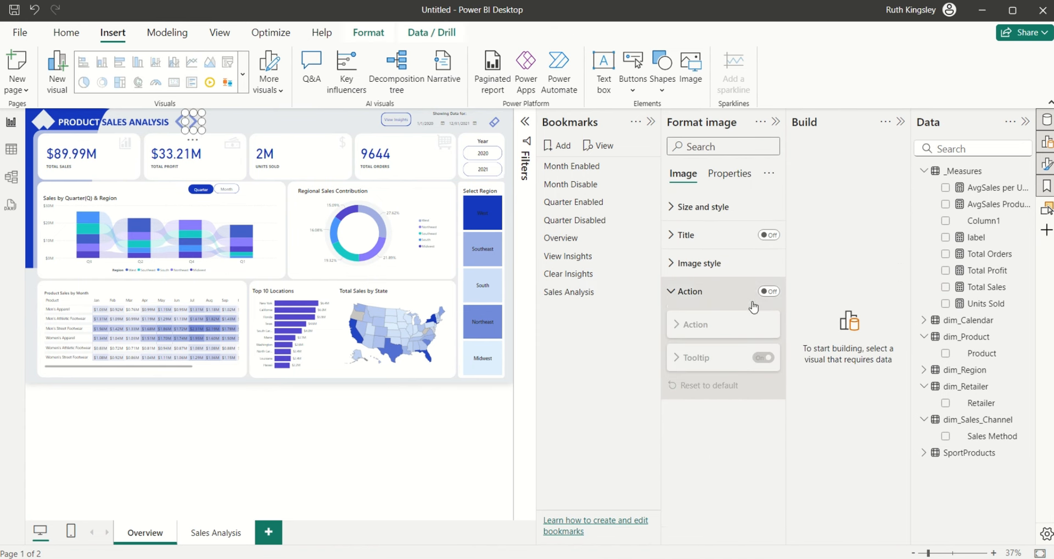
{"action": "left_click", "coordinate": [769, 291]}
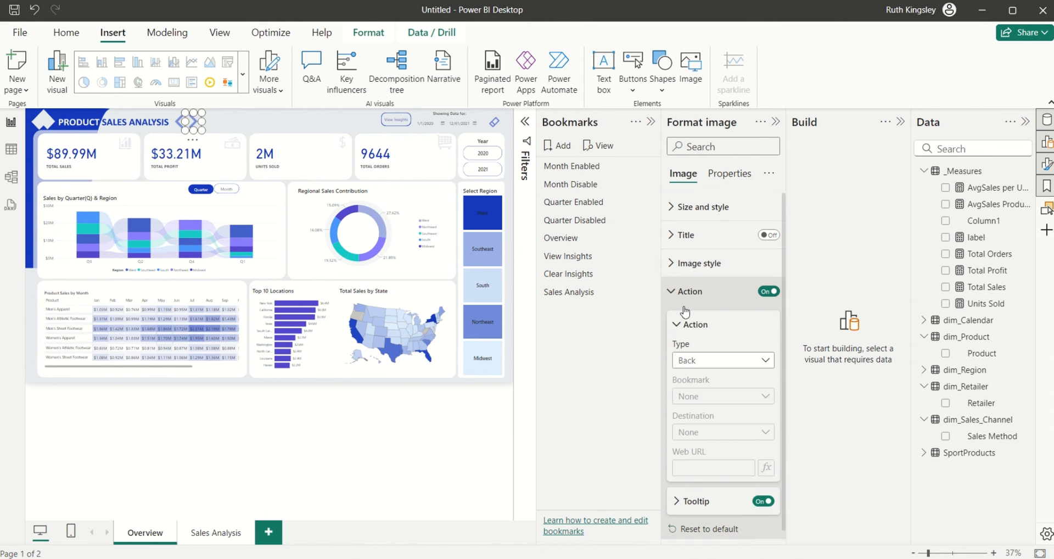
{"action": "left_click", "coordinate": [720, 363]}
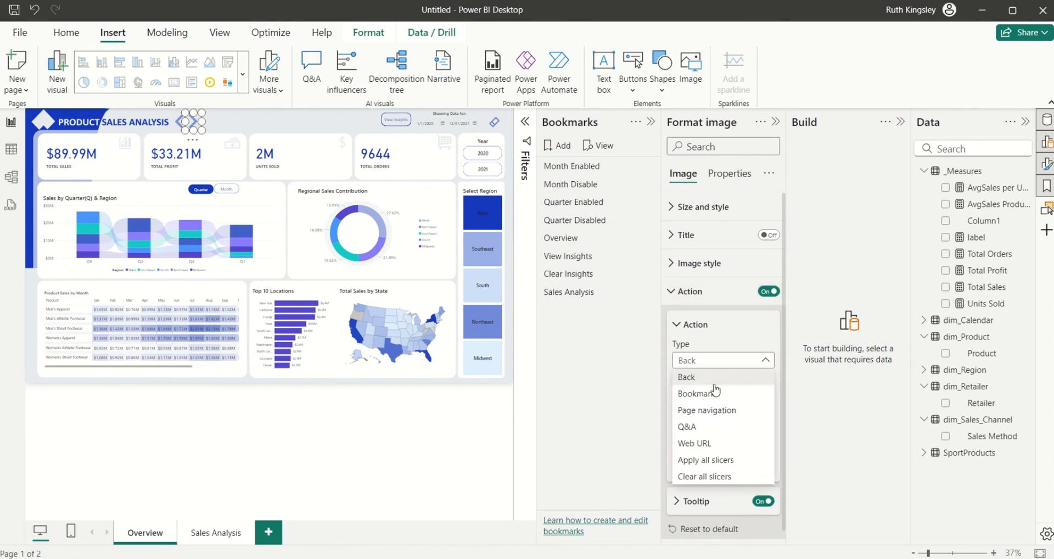
{"action": "left_click", "coordinate": [712, 416]}
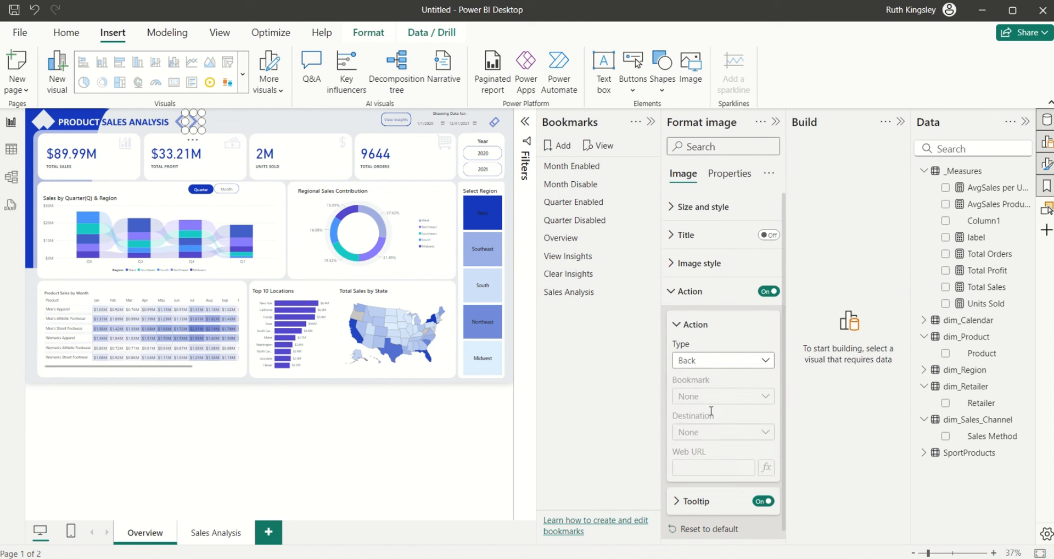
{"action": "left_click", "coordinate": [726, 432]}
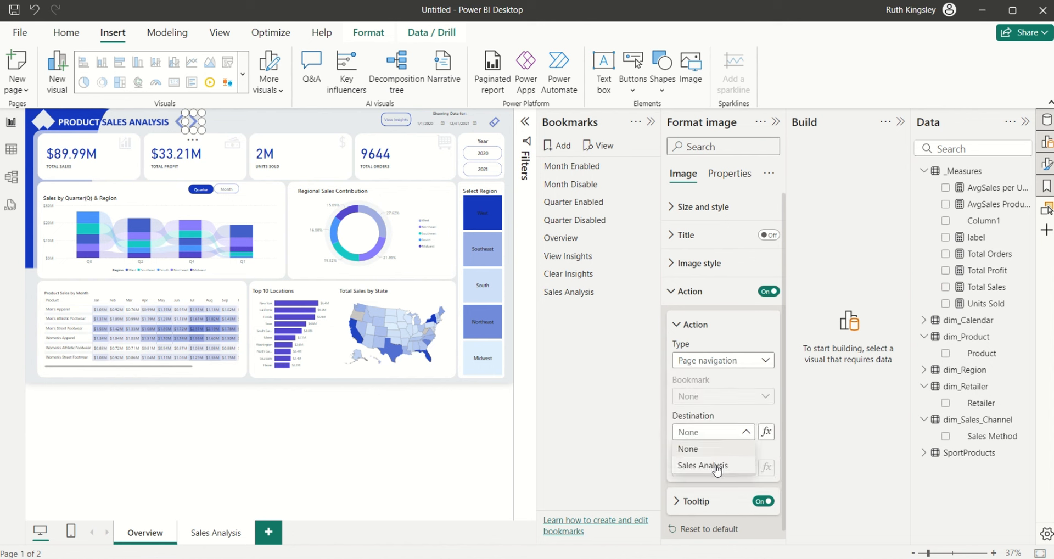
{"action": "left_click", "coordinate": [716, 466]}
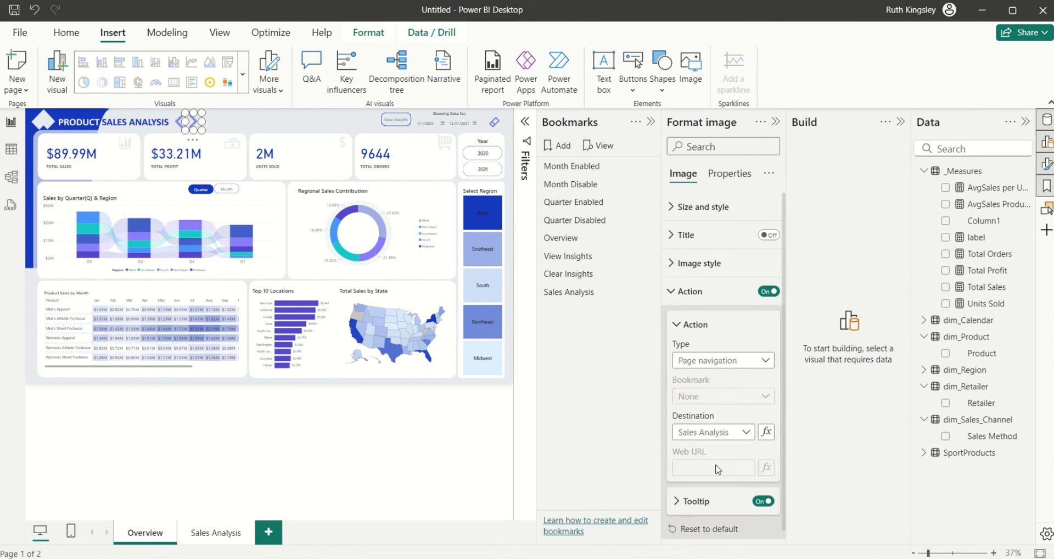
{"action": "left_click", "coordinate": [231, 127]}
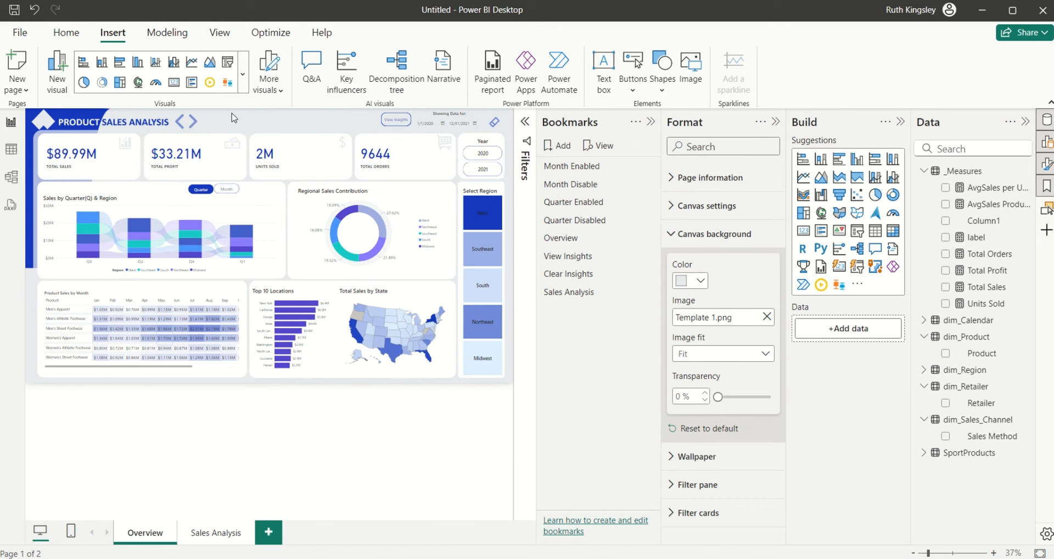
- Copy both arrow images from the Overview page to the same position on the Sales Analysis page
{"action": "left_click_drag", "start_coordinate": [235, 111], "coordinate": [145, 146]}
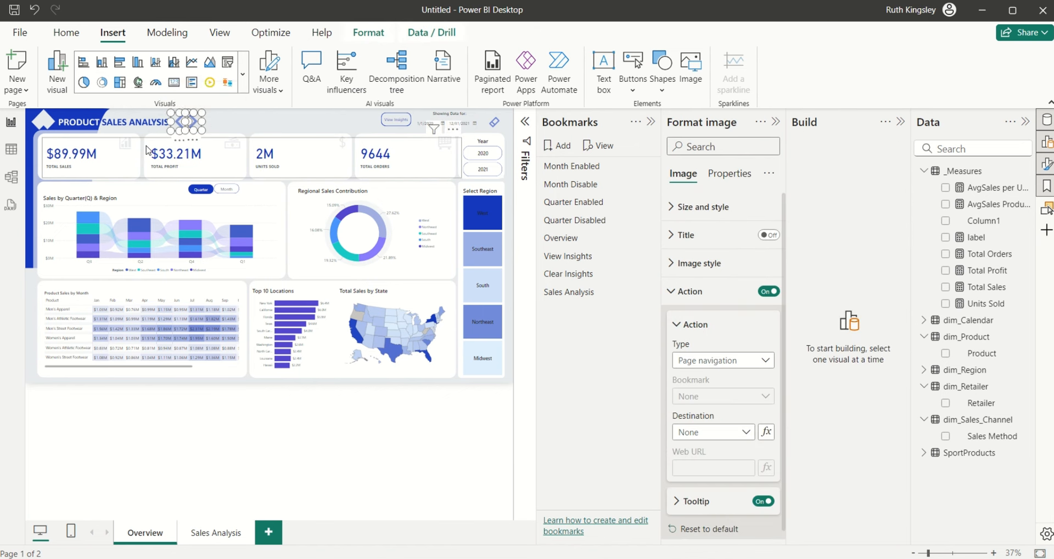
{"action": "left_click", "coordinate": [216, 533]}
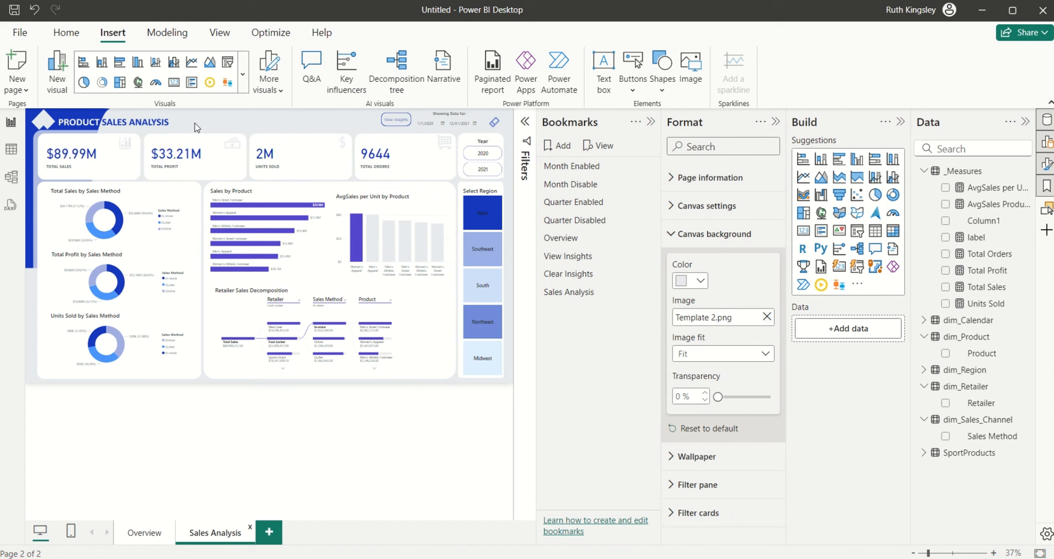
{"action": "left_click", "coordinate": [197, 127]}
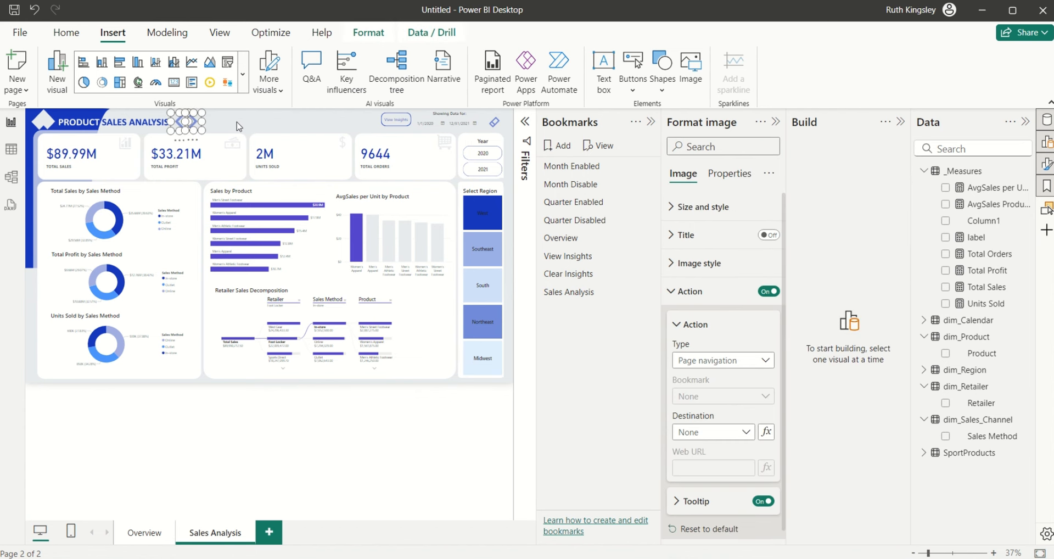
{"action": "left_click", "coordinate": [217, 126]}
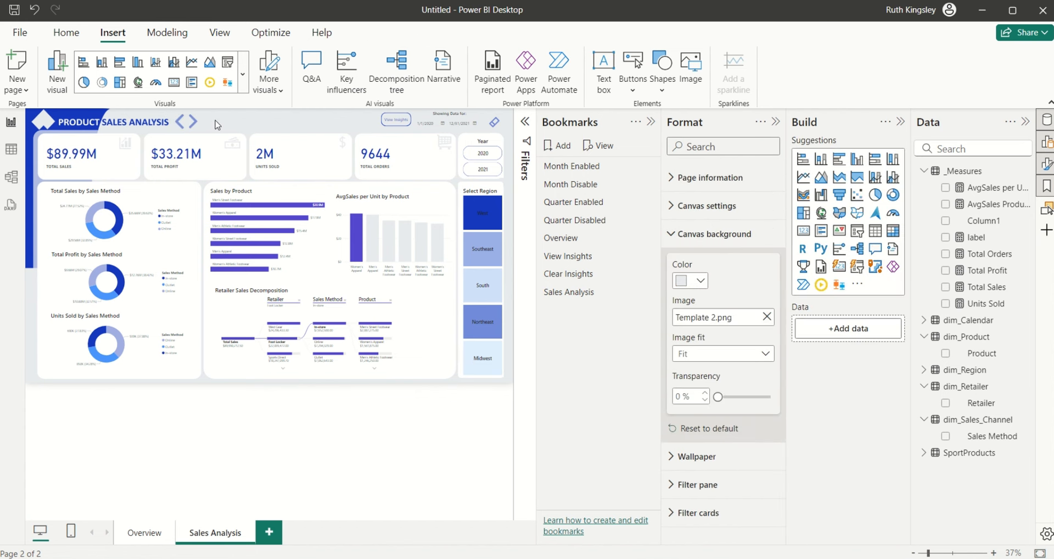
- Set the left arrow's page navigation destination to Overview on the Sales Analysis page
{"action": "left_click", "coordinate": [182, 123]}
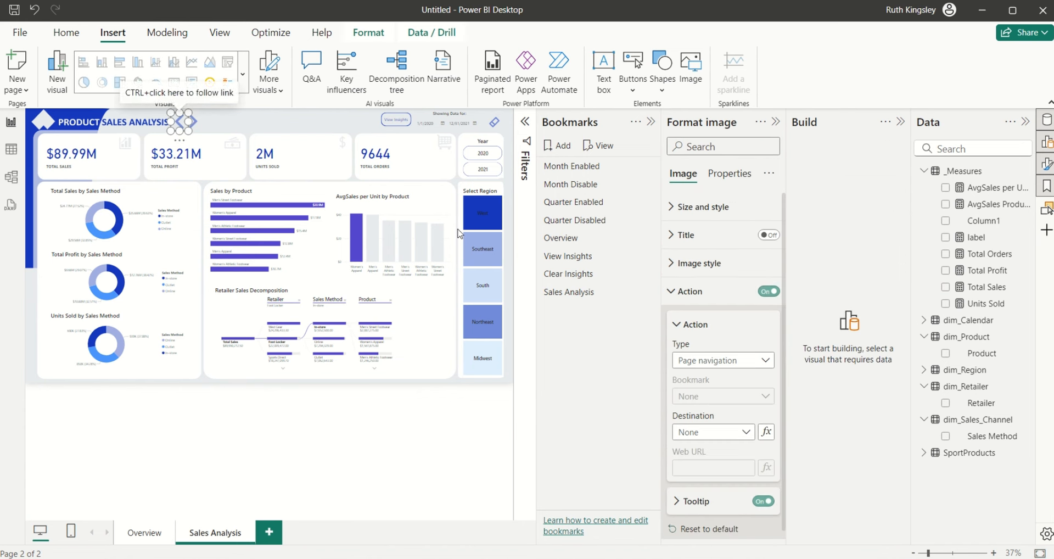
{"action": "left_click", "coordinate": [745, 434]}
{"action": "left_click", "coordinate": [730, 466]}
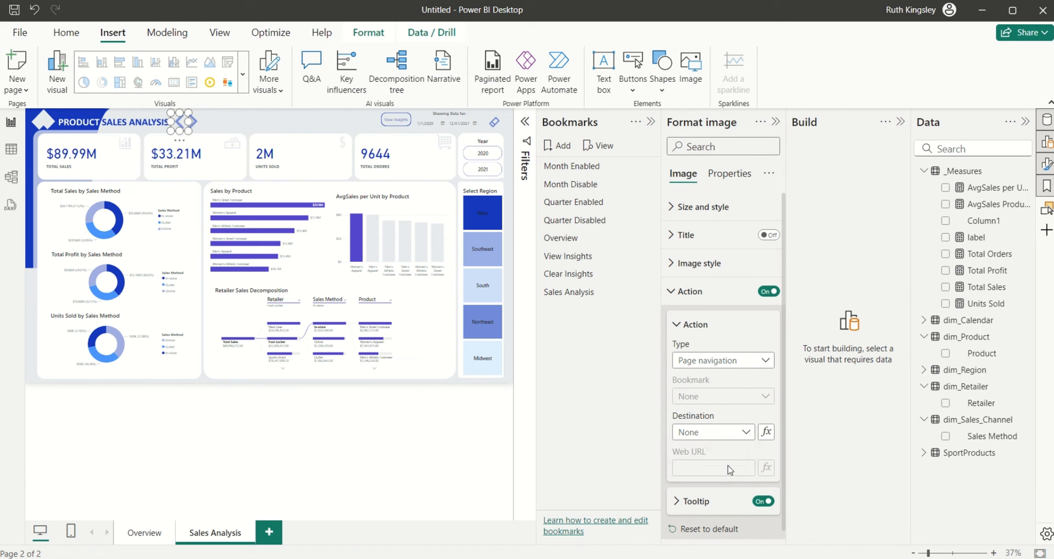
{"action": "left_click", "coordinate": [305, 129]}
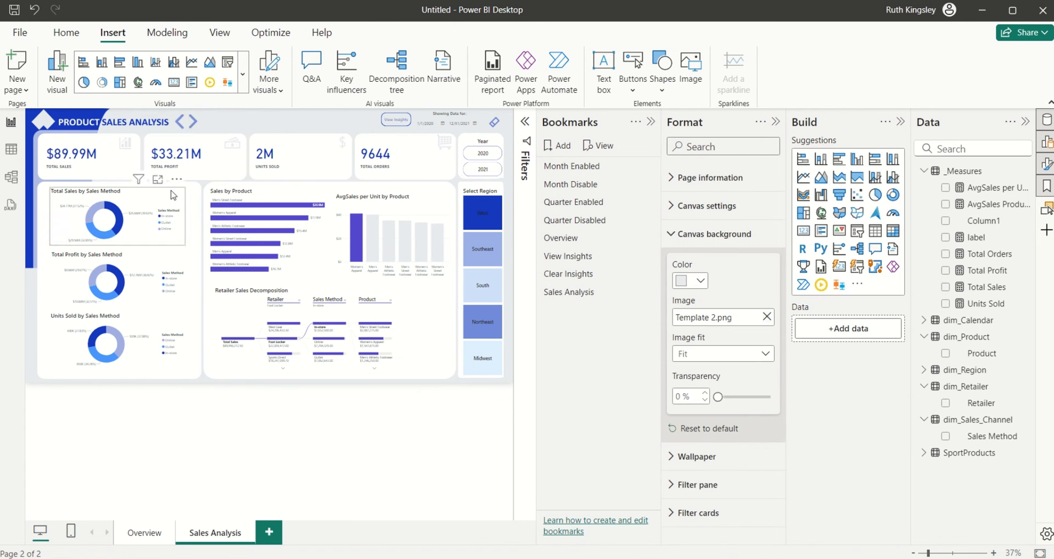
- Test both page navigation arrows and the View Insights and Clear Insights buttons, and collapse the Build pane to enlarge the Overview page
{"action": "left_click", "coordinate": [181, 123], "text": "ctrl"}
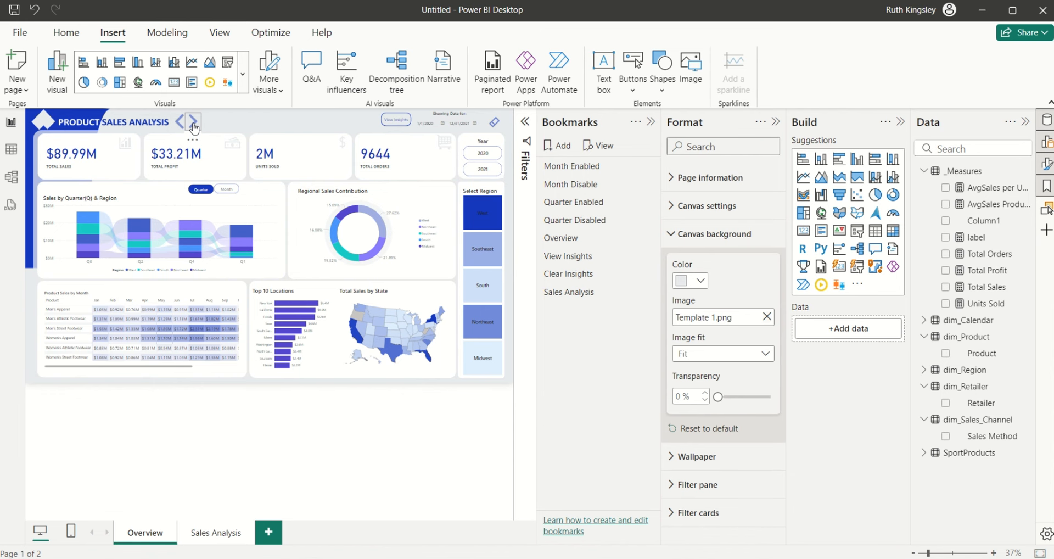
{"action": "left_click", "coordinate": [193, 128], "text": "ctrl"}
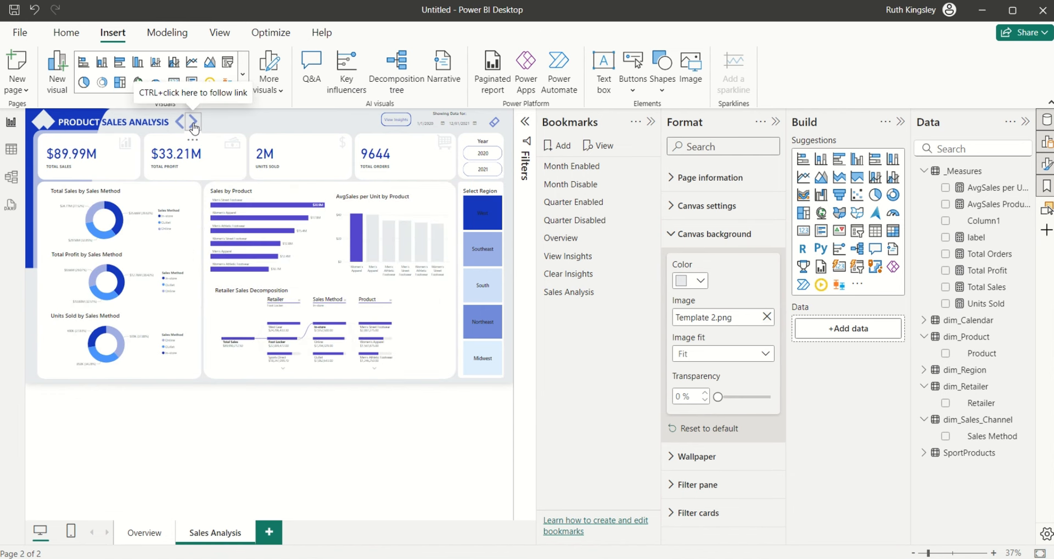
{"action": "left_click", "coordinate": [400, 127], "text": "ctrl"}
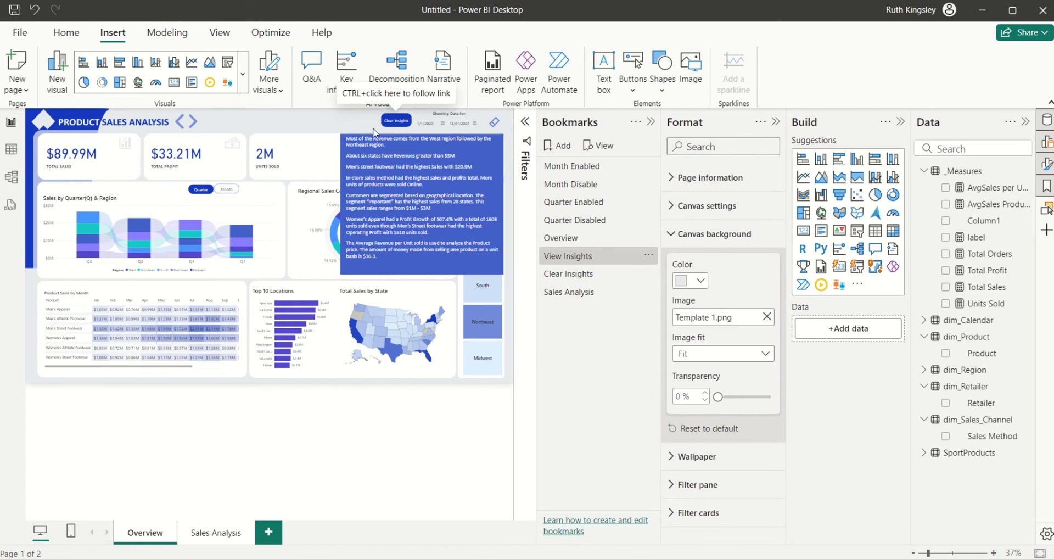
{"action": "left_click", "coordinate": [397, 124], "text": "ctrl"}
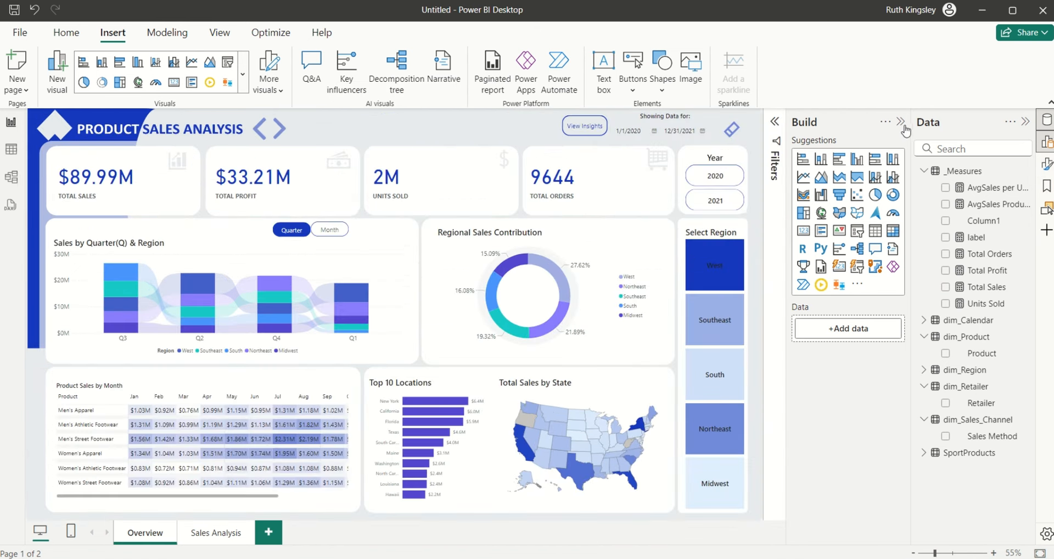
{"action": "left_click", "coordinate": [901, 122]}
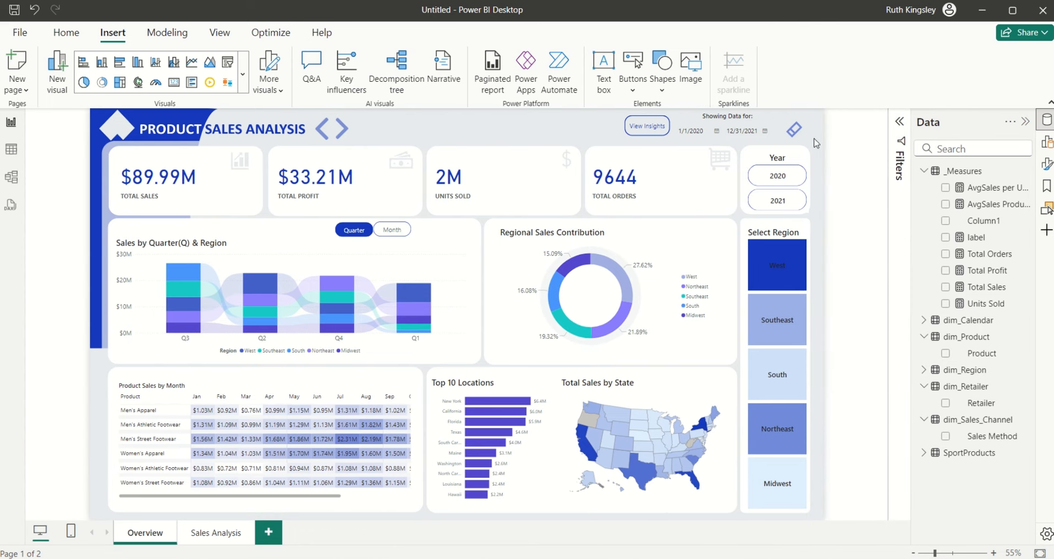